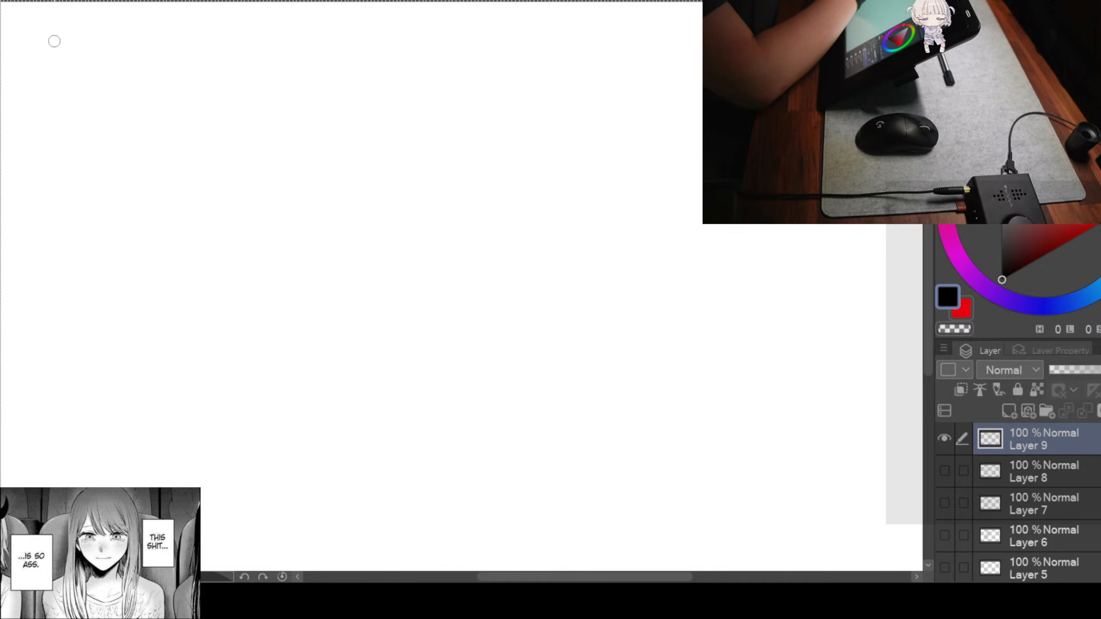
pyautogui.moveTo(64, 35)
pyautogui.mouseDown()
pyautogui.moveTo(45, 74)
pyautogui.moveTo(177, 56)
pyautogui.moveTo(244, 66)
pyautogui.moveTo(86, 414)
pyautogui.moveTo(633, 125)
pyautogui.mouseUp()
pyautogui.hotkey('ctrl', 'z')
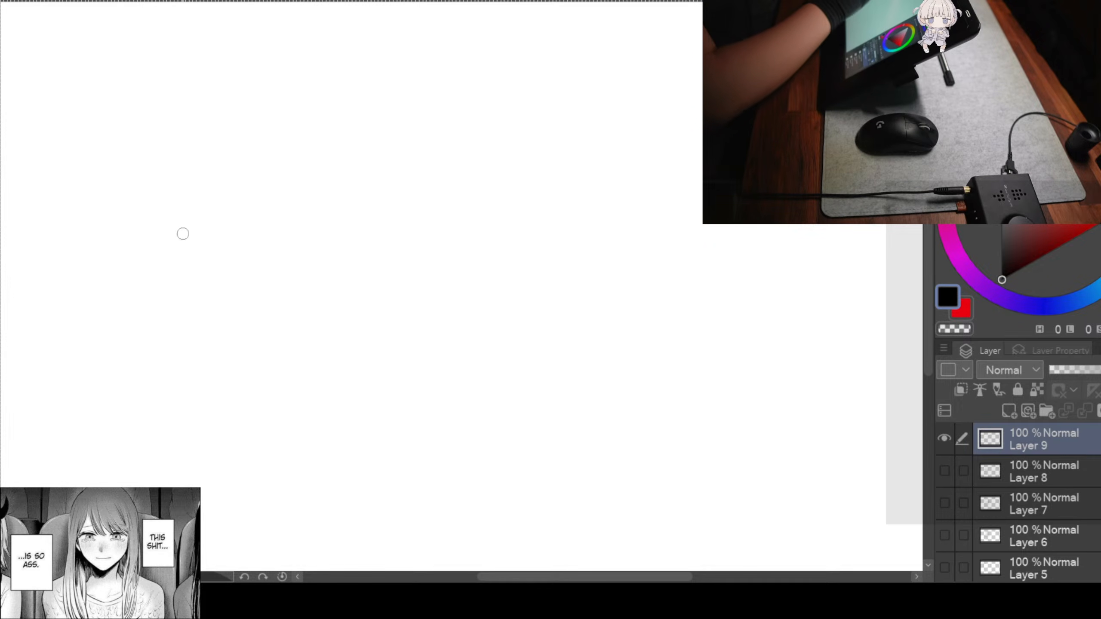
pyautogui.moveTo(54, 47)
pyautogui.mouseDown()
pyautogui.moveTo(114, 247)
pyautogui.moveTo(265, 290)
pyautogui.moveTo(245, 360)
pyautogui.mouseUp()
pyautogui.hotkey('ctrl', 'z')
pyautogui.hotkey('ctrl', 'z')
pyautogui.moveTo(91, 60); pyautogui.dragTo(103, 147)
pyautogui.hotkey('ctrl', 'z')
pyautogui.moveTo(54, 103)
pyautogui.mouseDown()
pyautogui.moveTo(86, 44)
pyautogui.moveTo(221, 61)
pyautogui.moveTo(148, 130)
pyautogui.moveTo(169, 271)
pyautogui.moveTo(450, 56)
pyautogui.moveTo(455, 208)
pyautogui.moveTo(597, 198)
pyautogui.moveTo(430, 474)
pyautogui.moveTo(540, 412)
pyautogui.moveTo(546, 477)
pyautogui.moveTo(587, 479)
pyautogui.moveTo(624, 507)
pyautogui.moveTo(712, 511)
pyautogui.moveTo(764, 474)
pyautogui.mouseUp()
pyautogui.hotkey('ctrl', 'z')
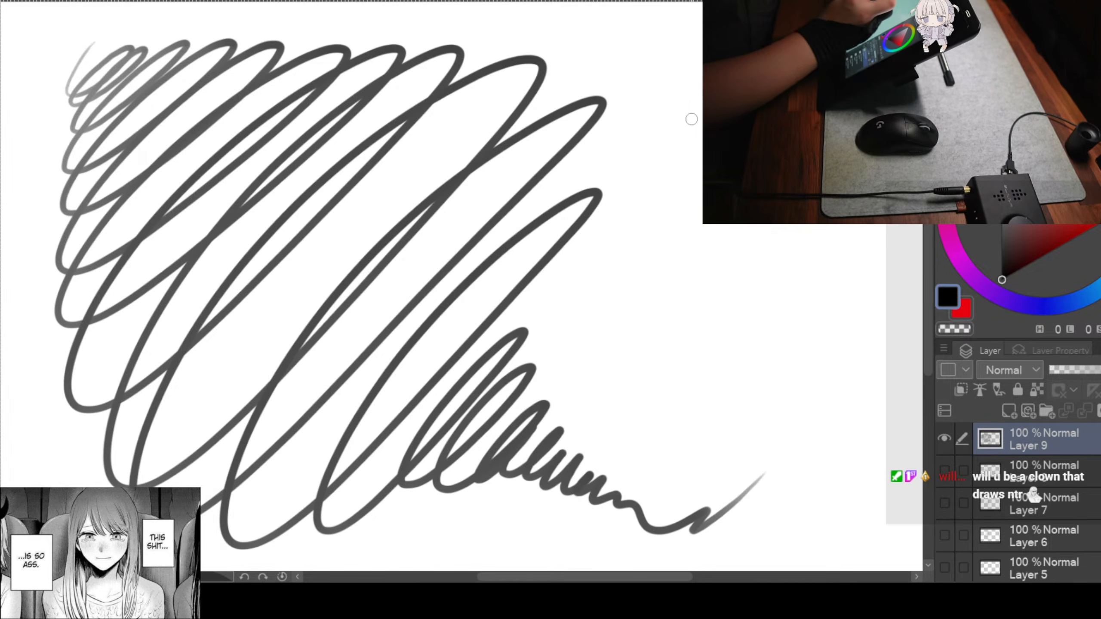
pyautogui.hotkey('ctrl', 'z')
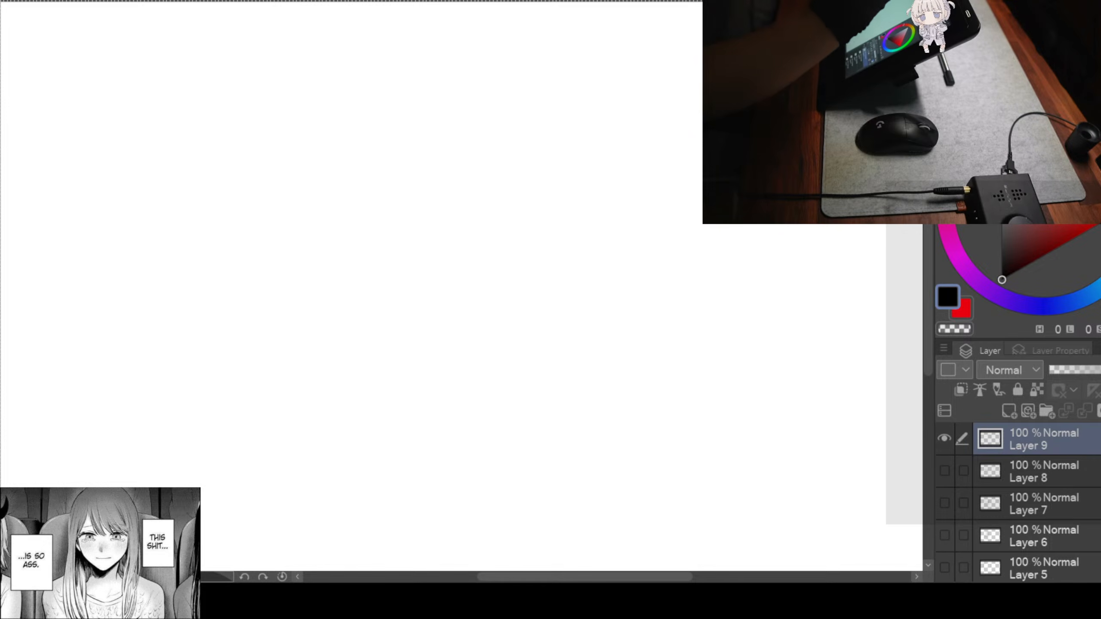
pyautogui.moveTo(143, 72); pyautogui.dragTo(125, 172)
pyautogui.hotkey('ctrl', 'z')
pyautogui.moveTo(169, 74); pyautogui.dragTo(148, 128)
pyautogui.hotkey('ctrl', 'z')
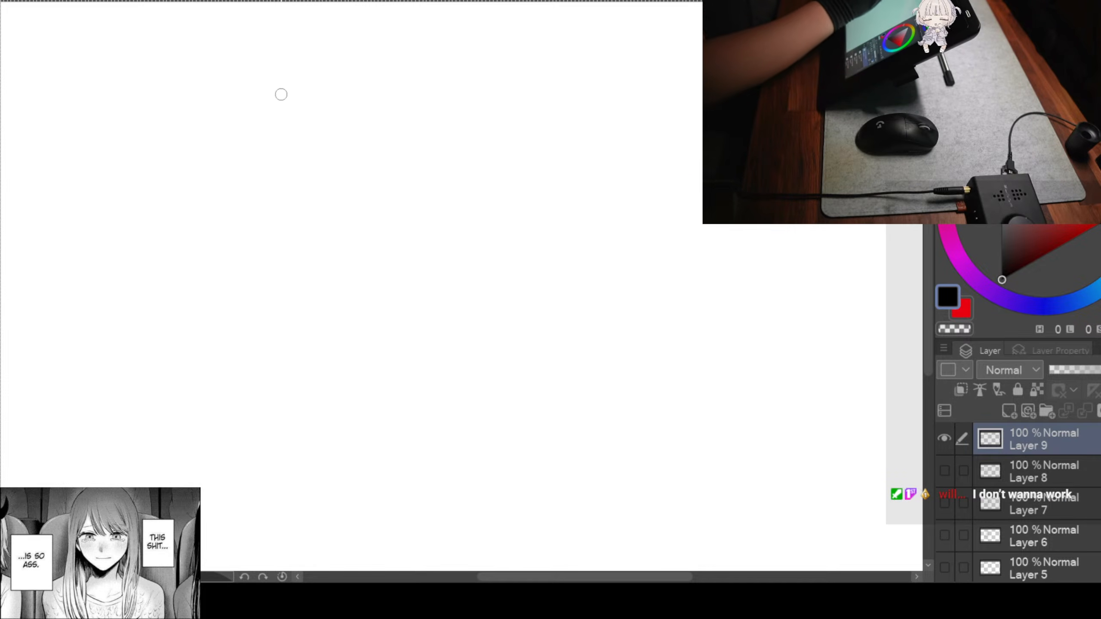
pyautogui.moveTo(201, 61); pyautogui.dragTo(282, 234)
pyautogui.hotkey('ctrl', 'z')
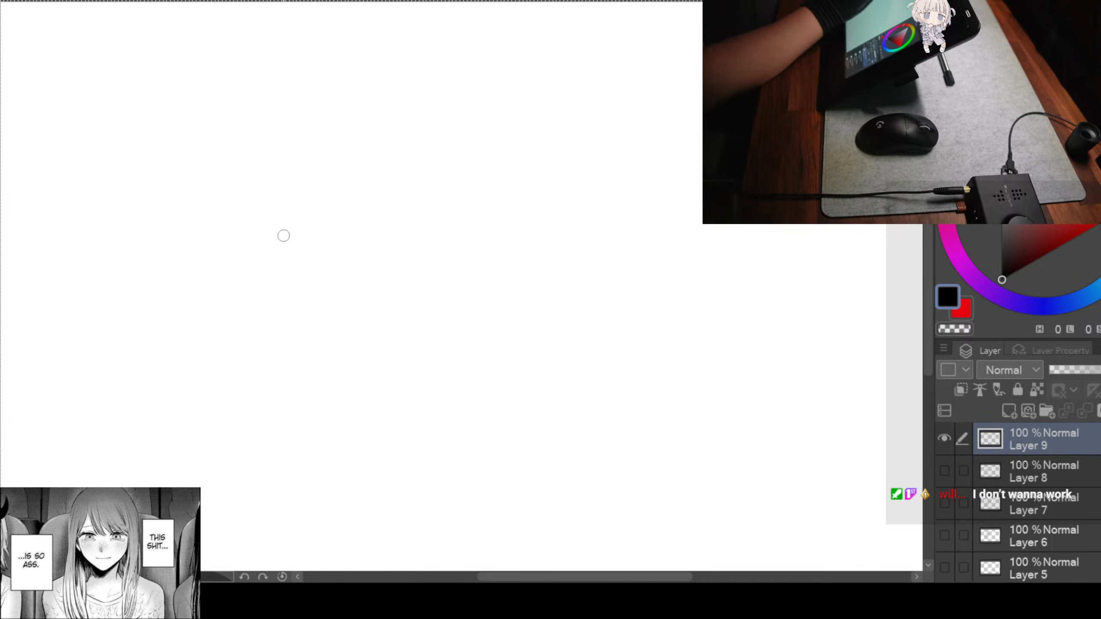
# Try a rough freehand cube in perspective with a front, side and top face on the blank Layer 9
pyautogui.moveTo(232, 157); pyautogui.dragTo(223, 304)
pyautogui.moveTo(236, 155)
pyautogui.mouseDown()
pyautogui.moveTo(388, 142)
pyautogui.moveTo(352, 301)
pyautogui.mouseUp()
pyautogui.hotkey('ctrl', 'z')
pyautogui.moveTo(392, 136); pyautogui.dragTo(354, 303)
pyautogui.moveTo(228, 291); pyautogui.dragTo(331, 266)
pyautogui.moveTo(378, 147)
pyautogui.mouseDown()
pyautogui.moveTo(453, 106)
pyautogui.moveTo(403, 274)
pyautogui.mouseUp()
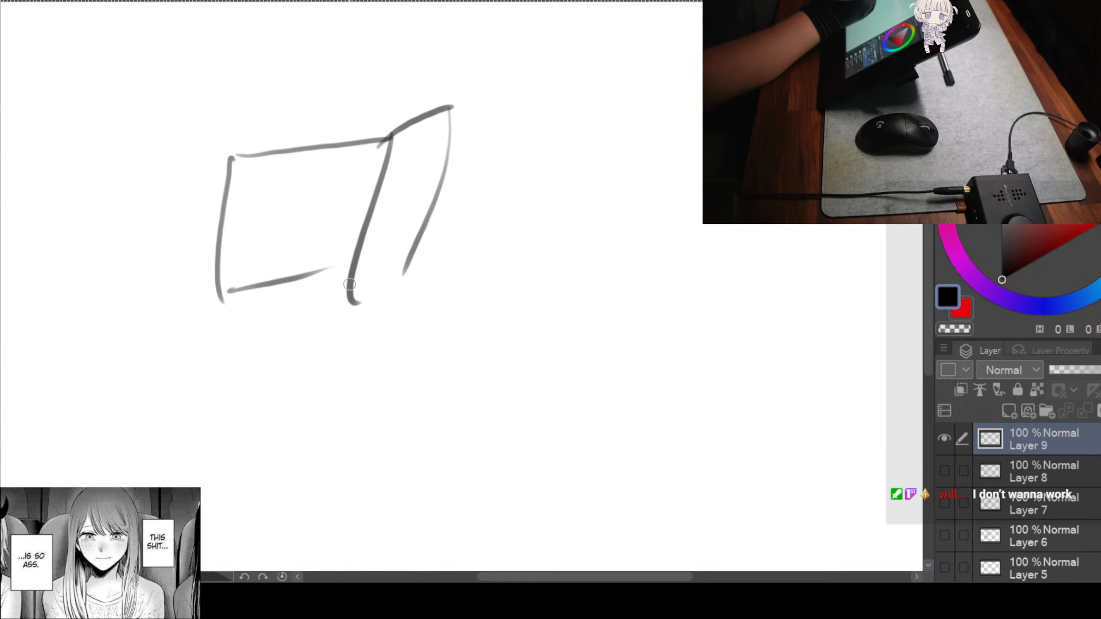
pyautogui.moveTo(323, 285); pyautogui.dragTo(446, 237)
pyautogui.moveTo(234, 155)
pyautogui.mouseDown()
pyautogui.moveTo(338, 86)
pyautogui.moveTo(459, 98)
pyautogui.mouseUp()
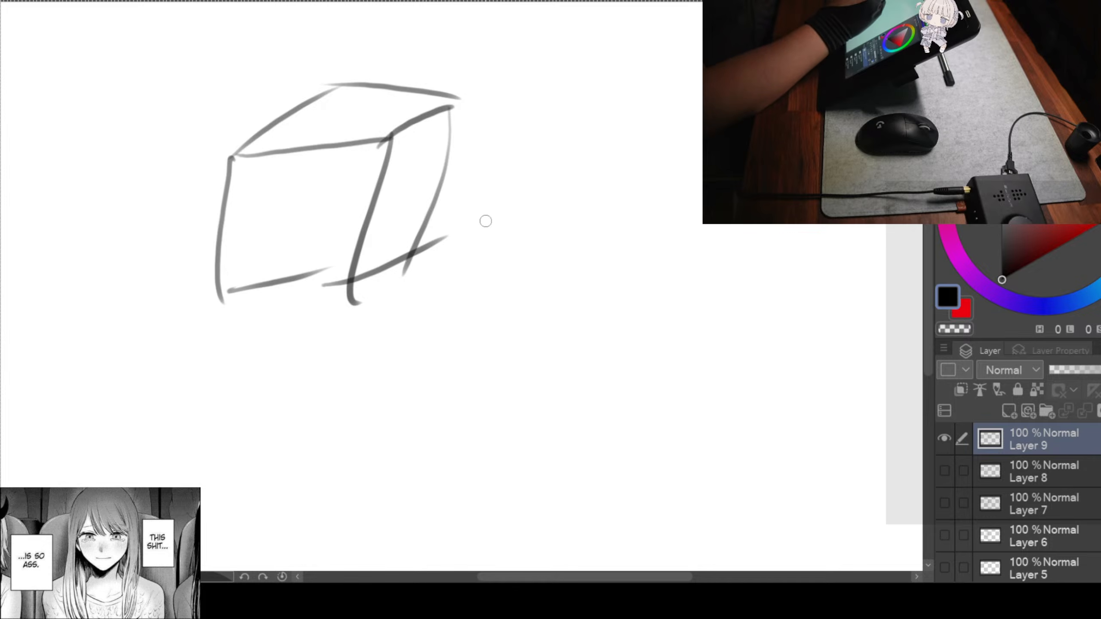
# Try a loose zigzag stroke beside the cube, and undo it together with all the cube's strokes
pyautogui.moveTo(539, 166)
pyautogui.mouseDown()
pyautogui.moveTo(483, 287)
pyautogui.moveTo(627, 371)
pyautogui.mouseUp()
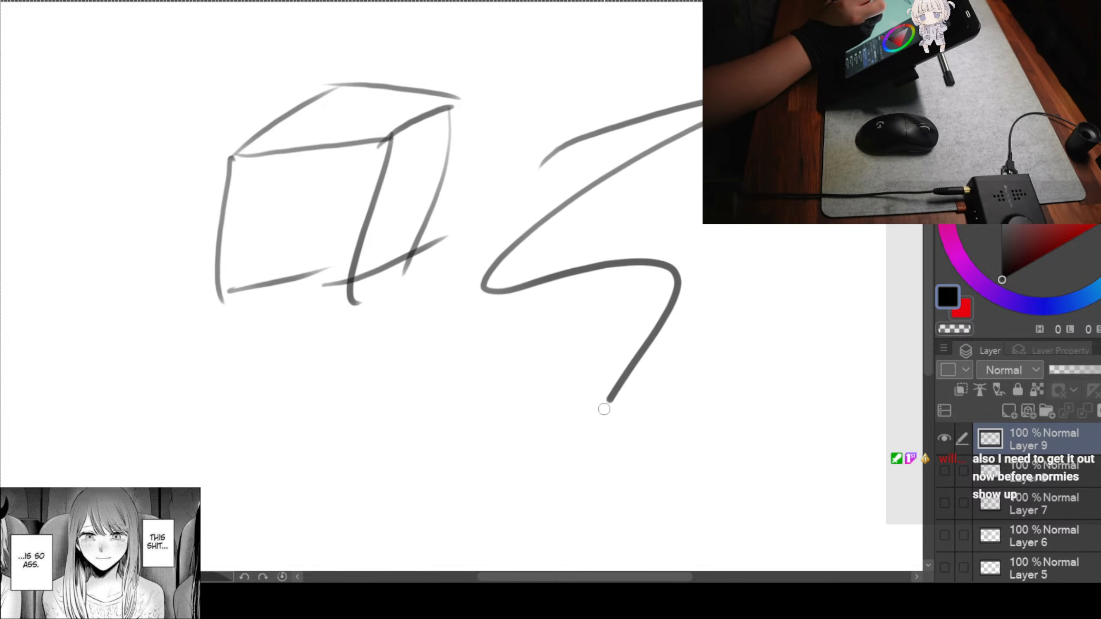
pyautogui.hotkey('ctrl', 'z')
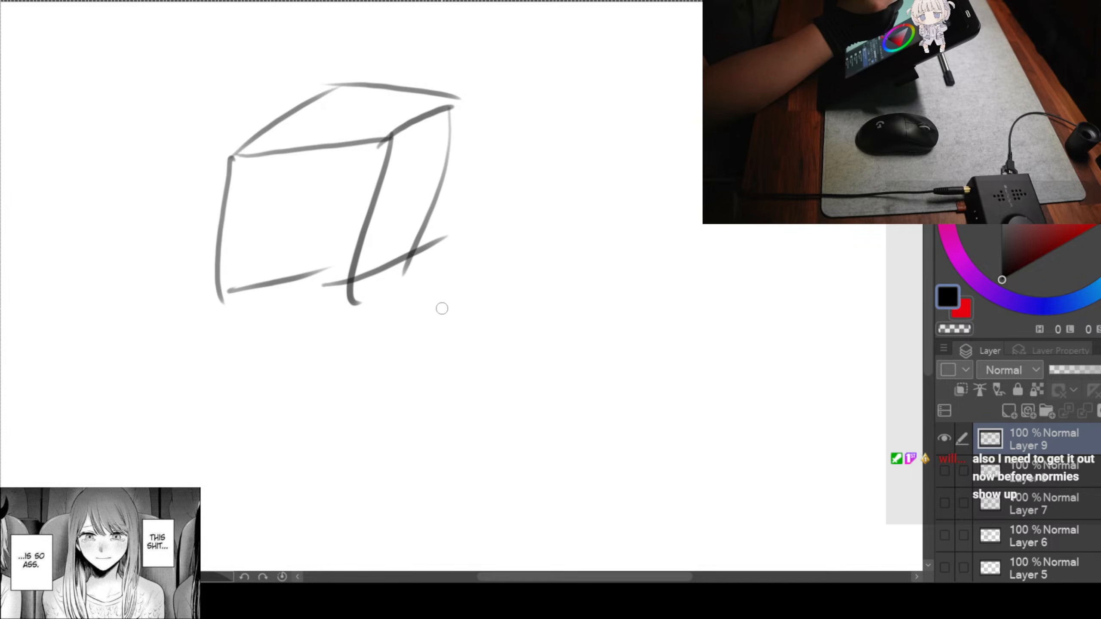
pyautogui.hotkey('ctrl', 'z')
pyautogui.hotkey('ctrl', 'z')
pyautogui.hotkey('ctrl', 'z')
pyautogui.hotkey('ctrl', 'z')
pyautogui.hotkey('ctrl', 'z')
pyautogui.hotkey('ctrl', 'z')
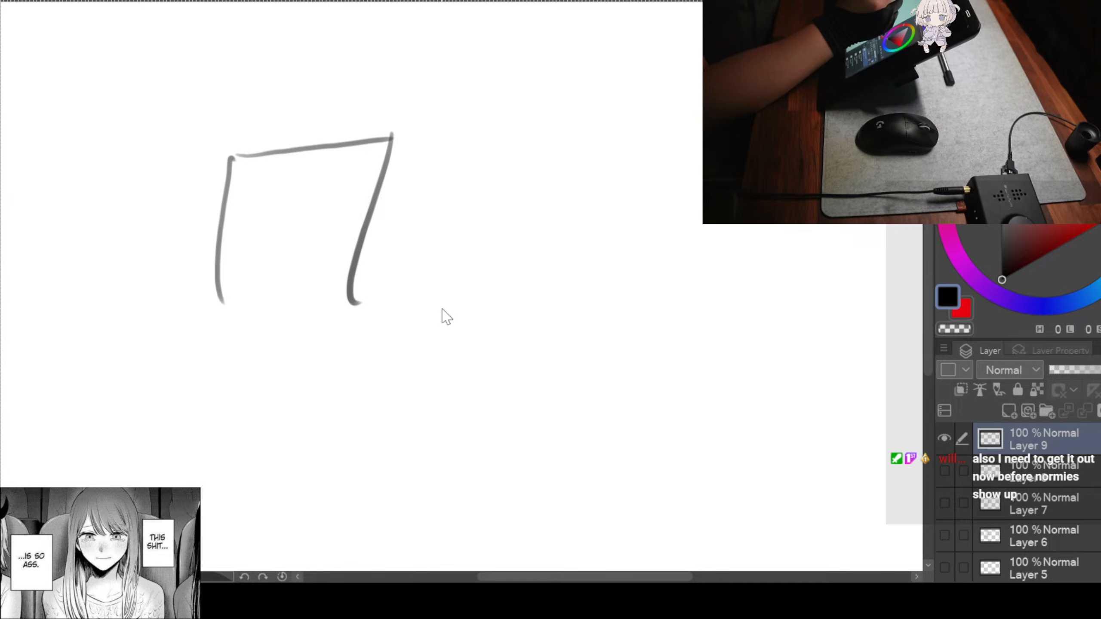
pyautogui.hotkey('ctrl', 'z')
pyautogui.hotkey('ctrl', 'z')
pyautogui.hotkey('ctrl', 'z')
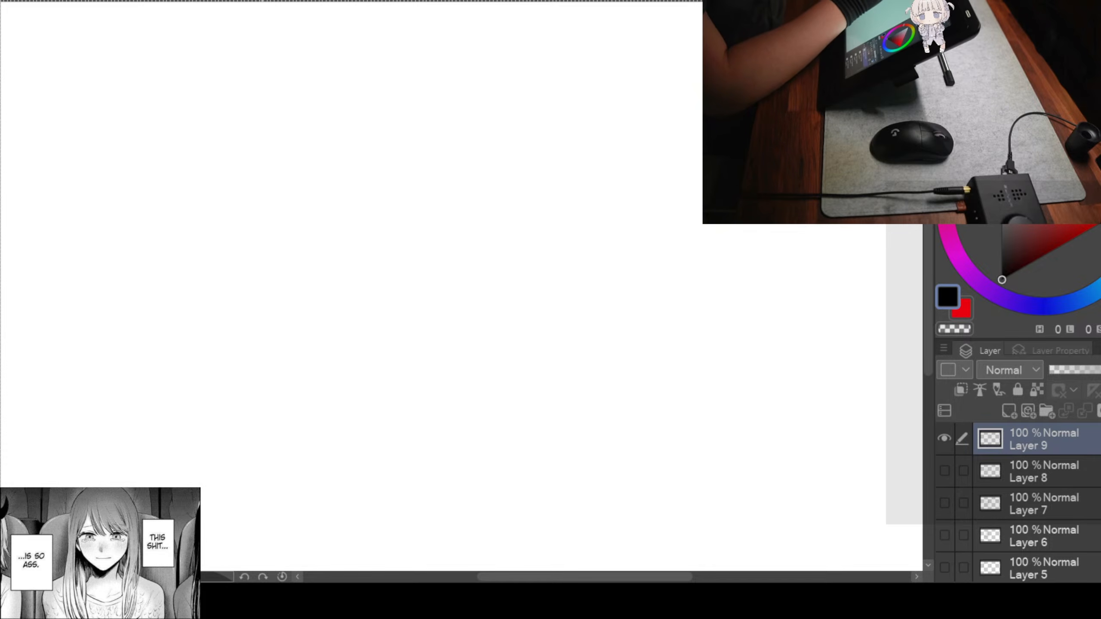
# Sketch the left eye's arched upper lash line with its outer side edge and two short lash flicks in black
pyautogui.moveTo(260, 122); pyautogui.dragTo(333, 152)
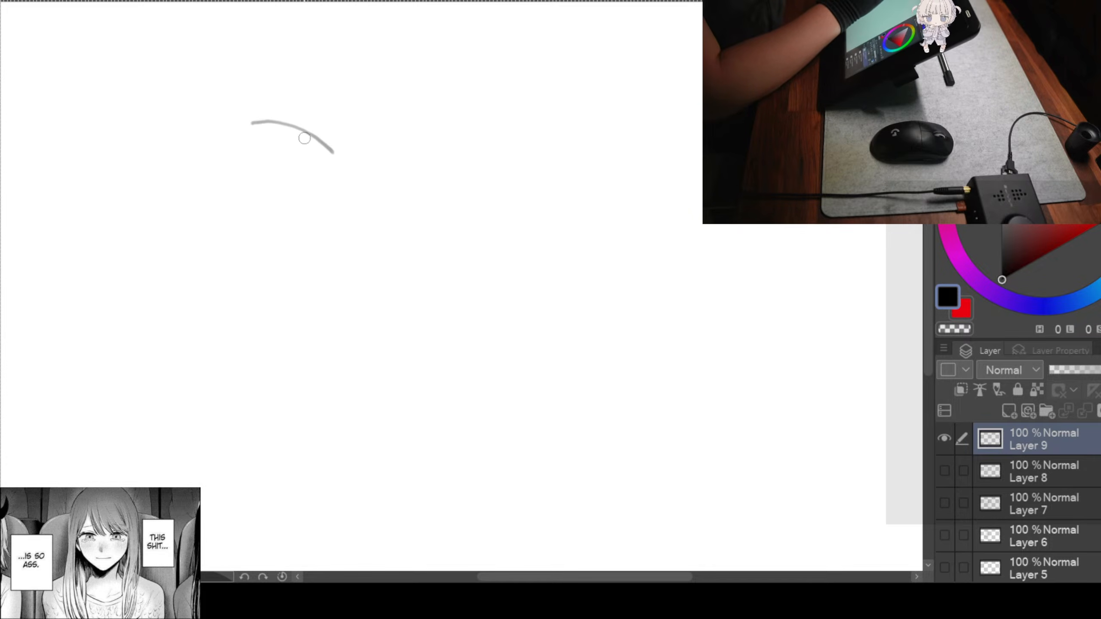
pyautogui.moveTo(243, 106); pyautogui.dragTo(268, 168)
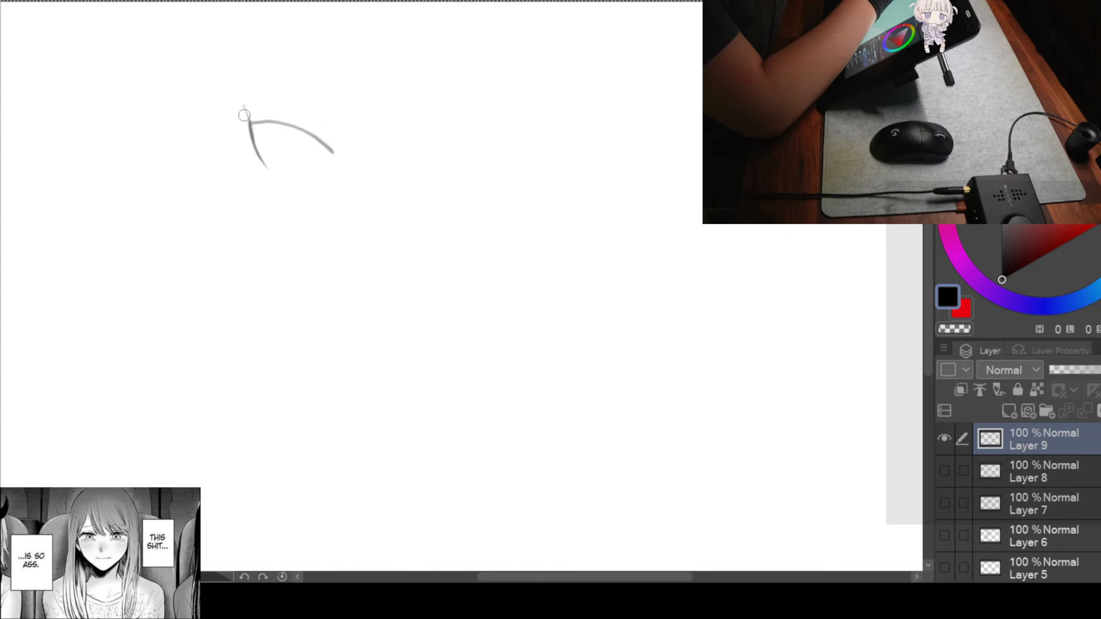
pyautogui.moveTo(243, 111); pyautogui.dragTo(327, 145)
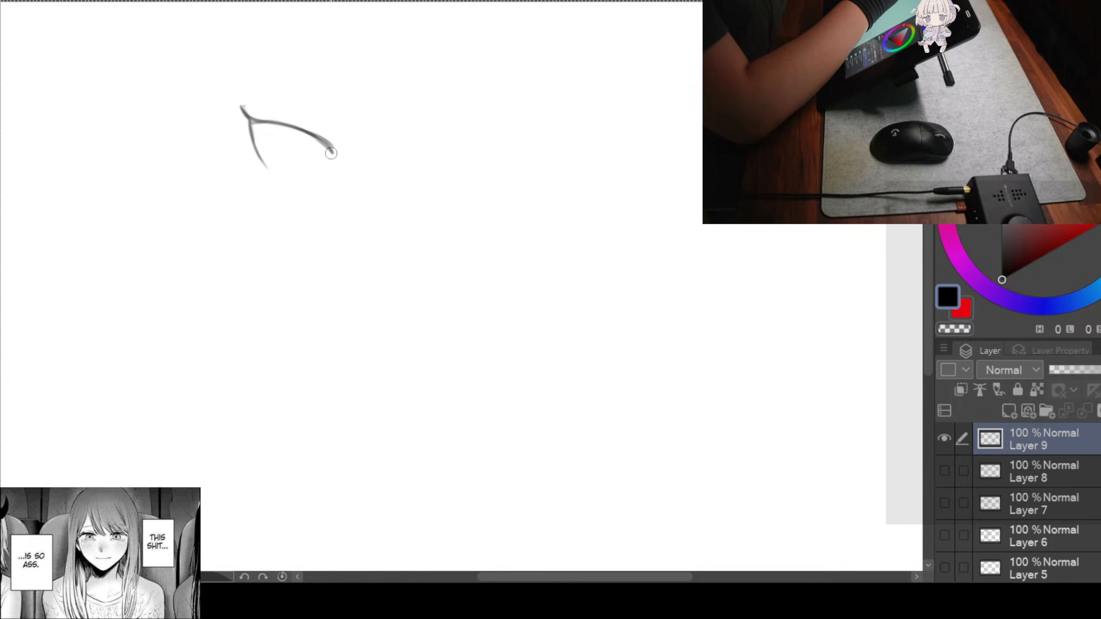
pyautogui.moveTo(253, 126); pyautogui.dragTo(258, 142)
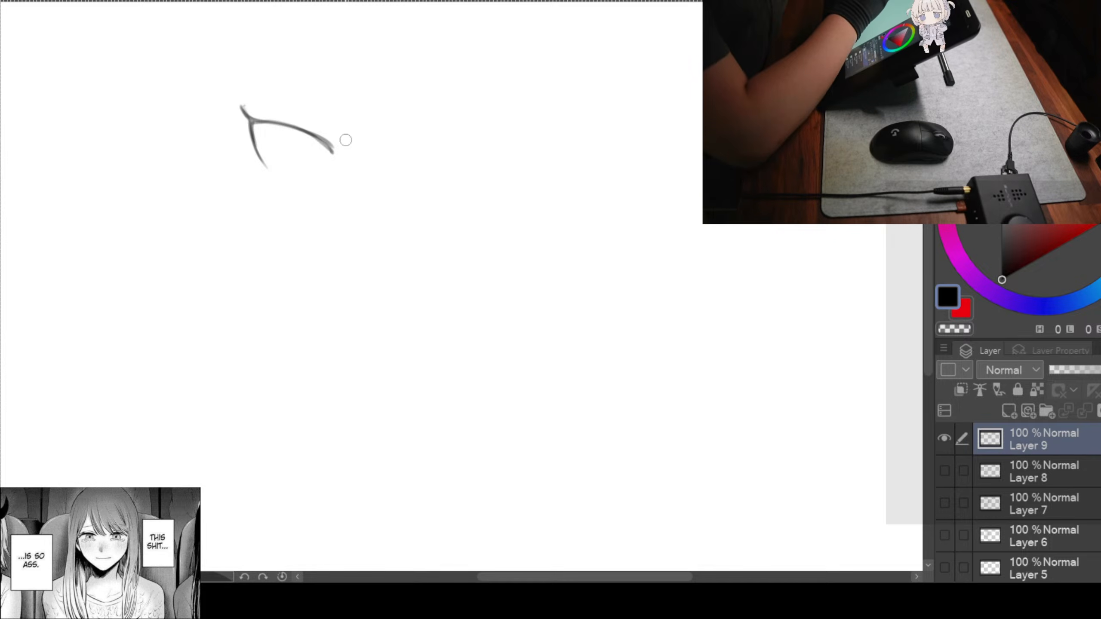
pyautogui.moveTo(265, 105); pyautogui.dragTo(284, 121)
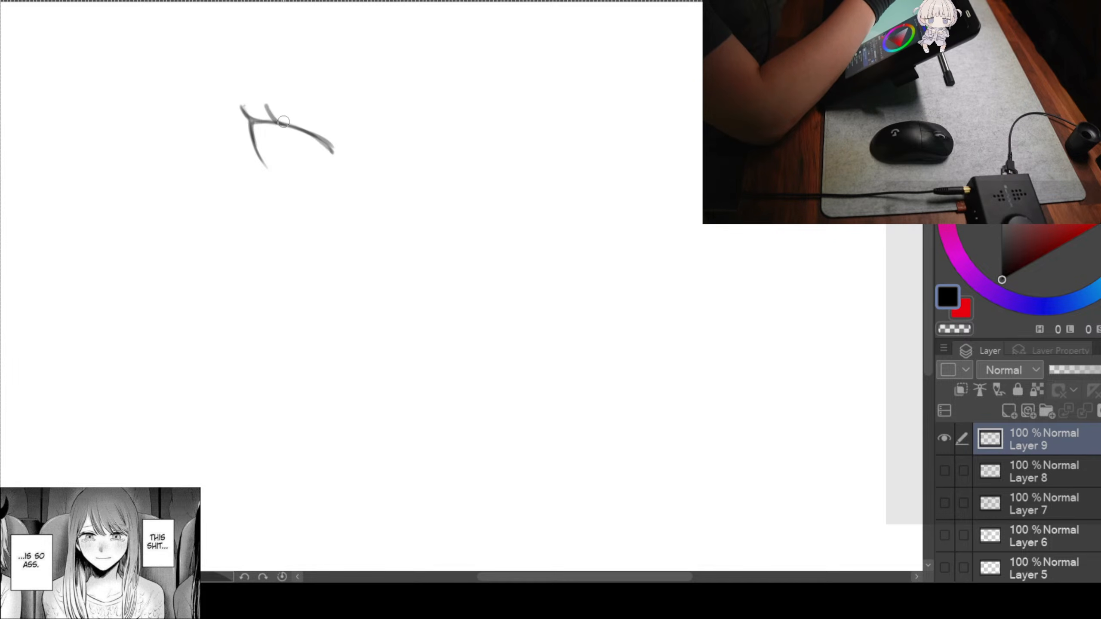
# Complete the left eye with both sides, a curved iris edge and a lower lid, and add a small nose mark
pyautogui.moveTo(482, 269)
pyautogui.mouseDown()
pyautogui.moveTo(375, 326)
pyautogui.moveTo(433, 255)
pyautogui.mouseUp()
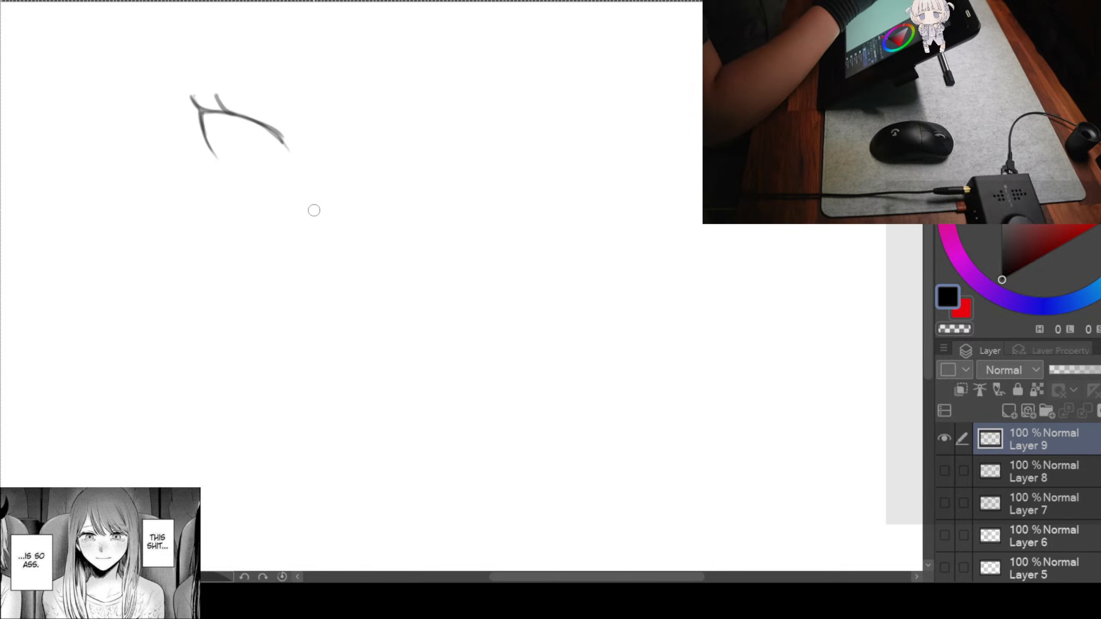
pyautogui.moveTo(199, 116); pyautogui.dragTo(226, 169)
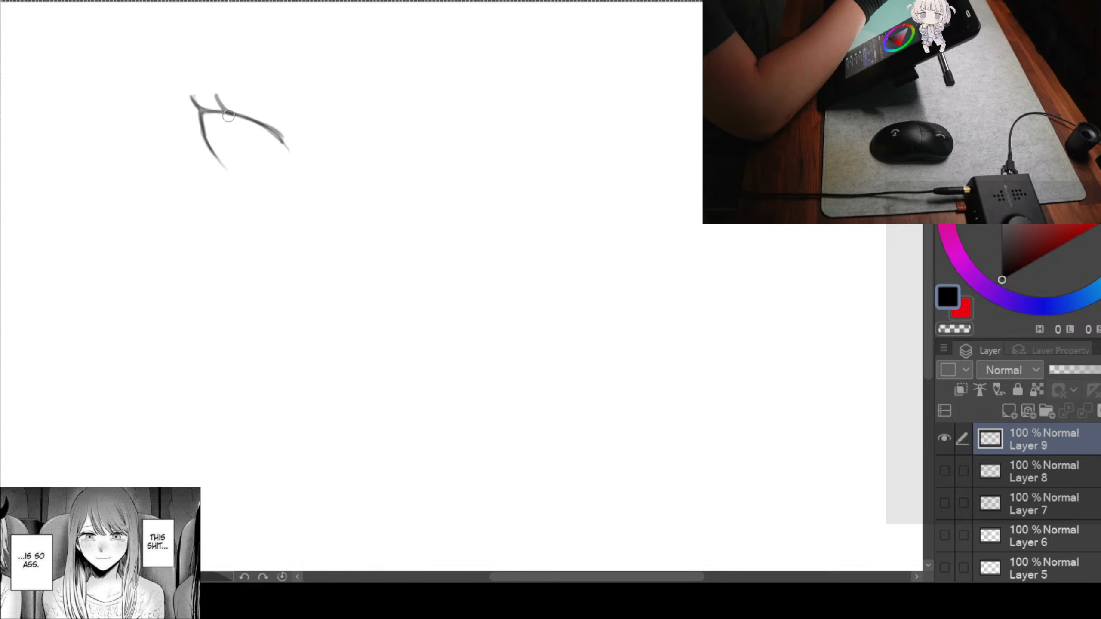
pyautogui.moveTo(228, 113)
pyautogui.mouseDown()
pyautogui.moveTo(241, 168)
pyautogui.moveTo(230, 111)
pyautogui.moveTo(239, 170)
pyautogui.mouseUp()
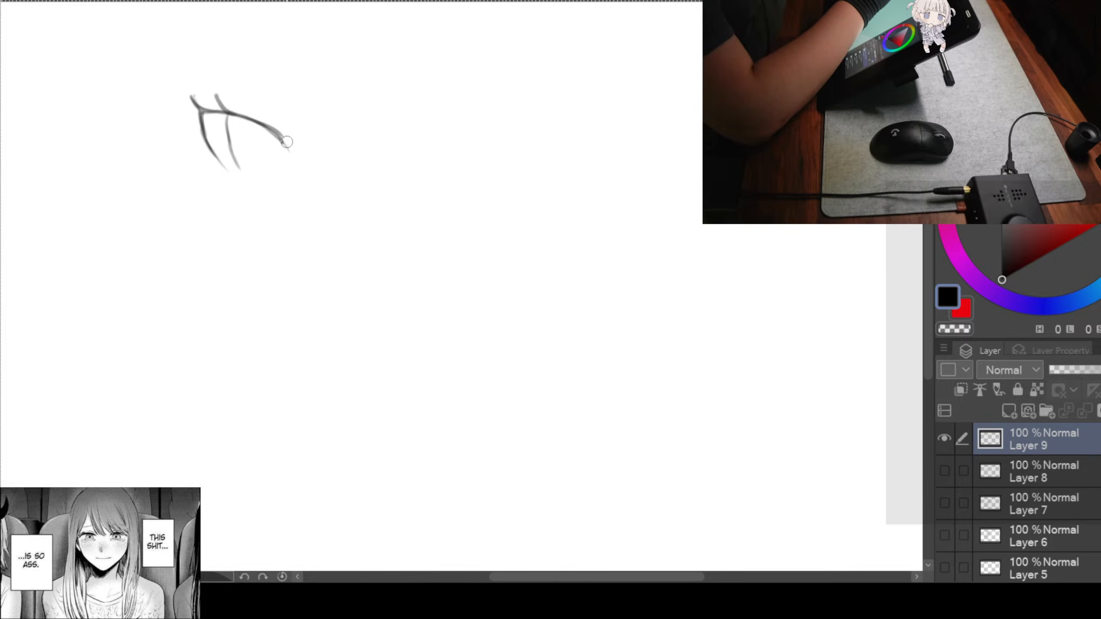
pyautogui.moveTo(281, 133); pyautogui.dragTo(284, 170)
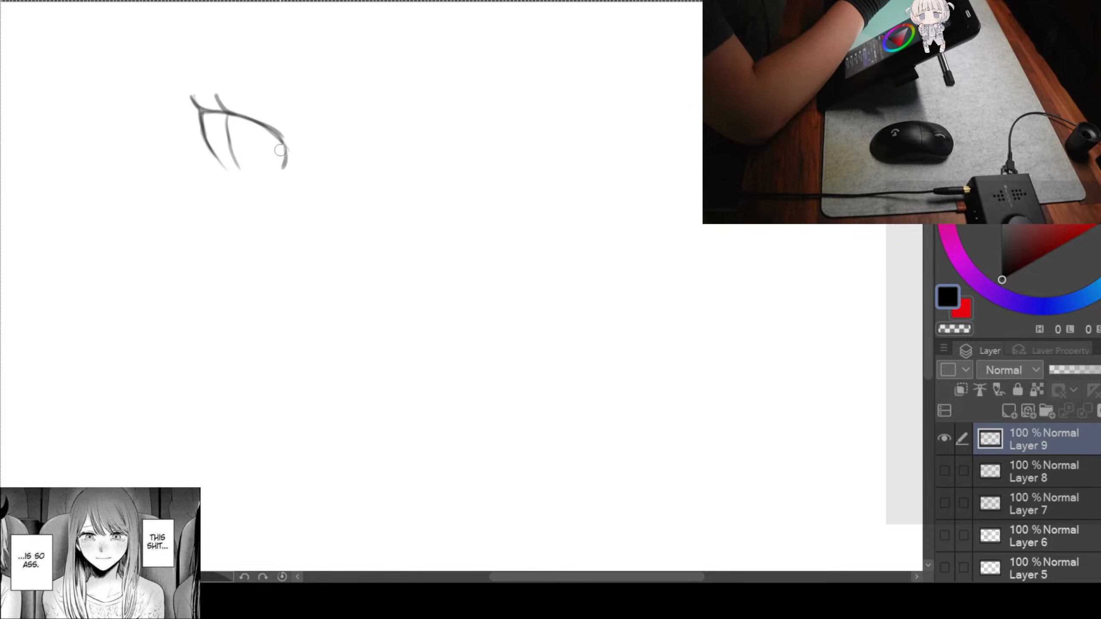
pyautogui.moveTo(227, 112); pyautogui.dragTo(239, 168)
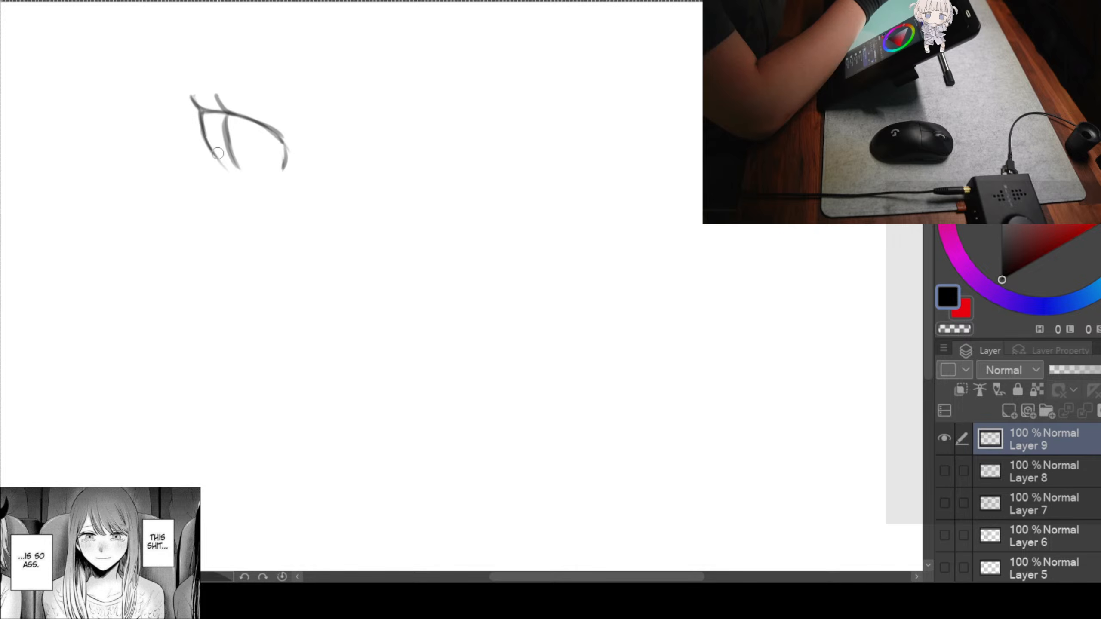
pyautogui.moveTo(220, 163)
pyautogui.mouseDown()
pyautogui.moveTo(249, 180)
pyautogui.moveTo(280, 177)
pyautogui.mouseUp()
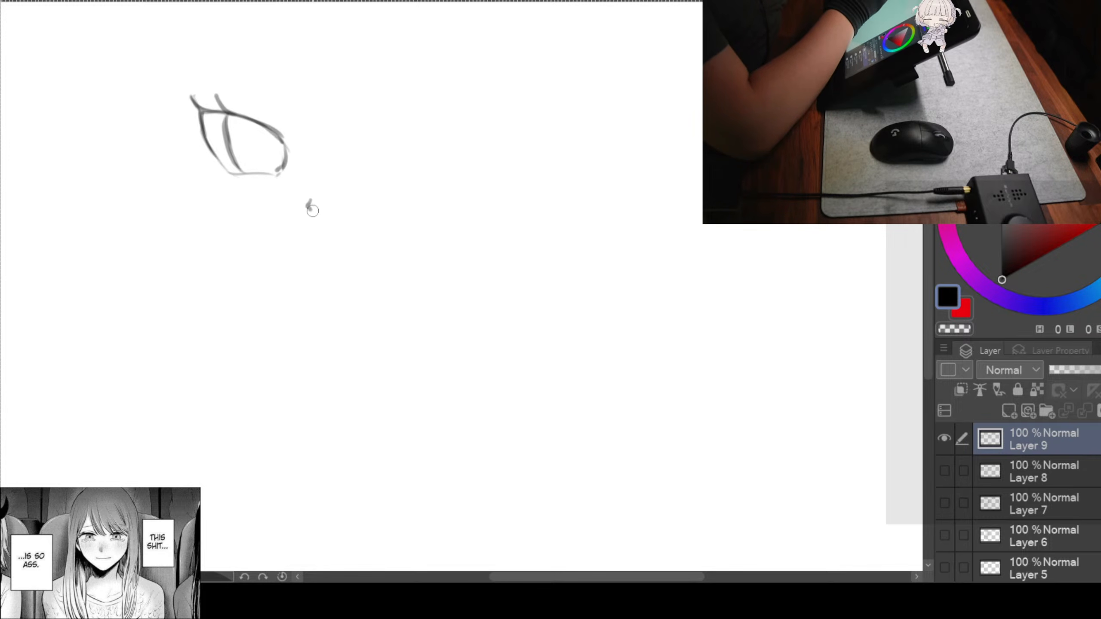
# Draw the right eye's long upper lash line with layered strokes, a short inner side edge and an extended outer tip
pyautogui.moveTo(460, 204); pyautogui.dragTo(413, 195)
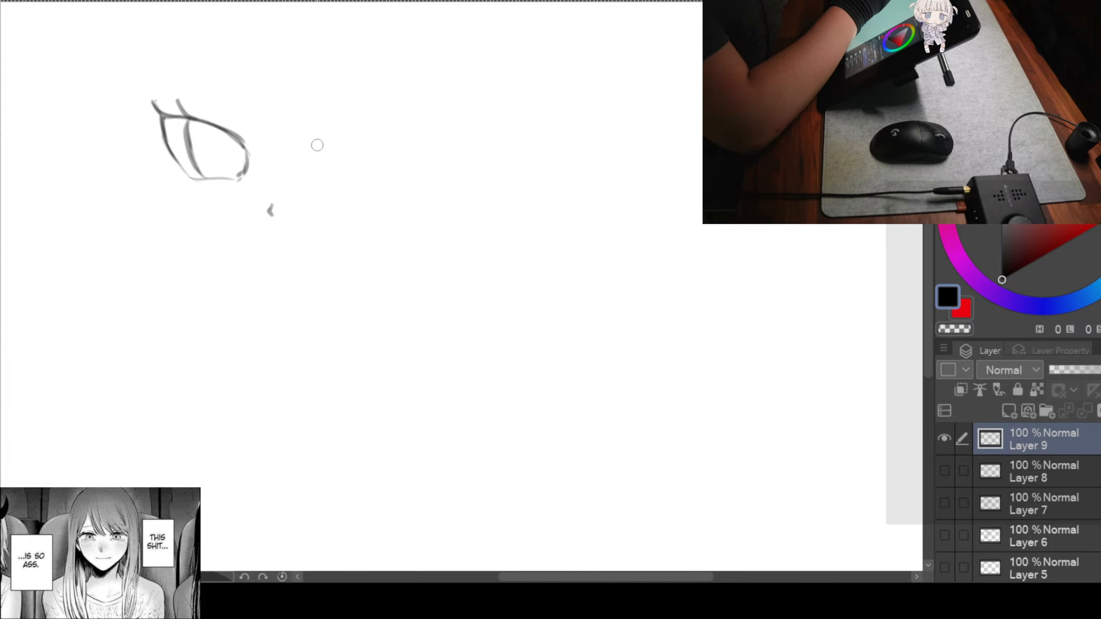
pyautogui.moveTo(341, 156)
pyautogui.mouseDown()
pyautogui.moveTo(418, 158)
pyautogui.moveTo(481, 193)
pyautogui.mouseUp()
pyautogui.hotkey('ctrl', 'z')
pyautogui.moveTo(346, 161)
pyautogui.mouseDown()
pyautogui.moveTo(410, 162)
pyautogui.moveTo(513, 210)
pyautogui.mouseUp()
pyautogui.moveTo(351, 152)
pyautogui.mouseDown()
pyautogui.moveTo(414, 157)
pyautogui.moveTo(485, 192)
pyautogui.mouseUp()
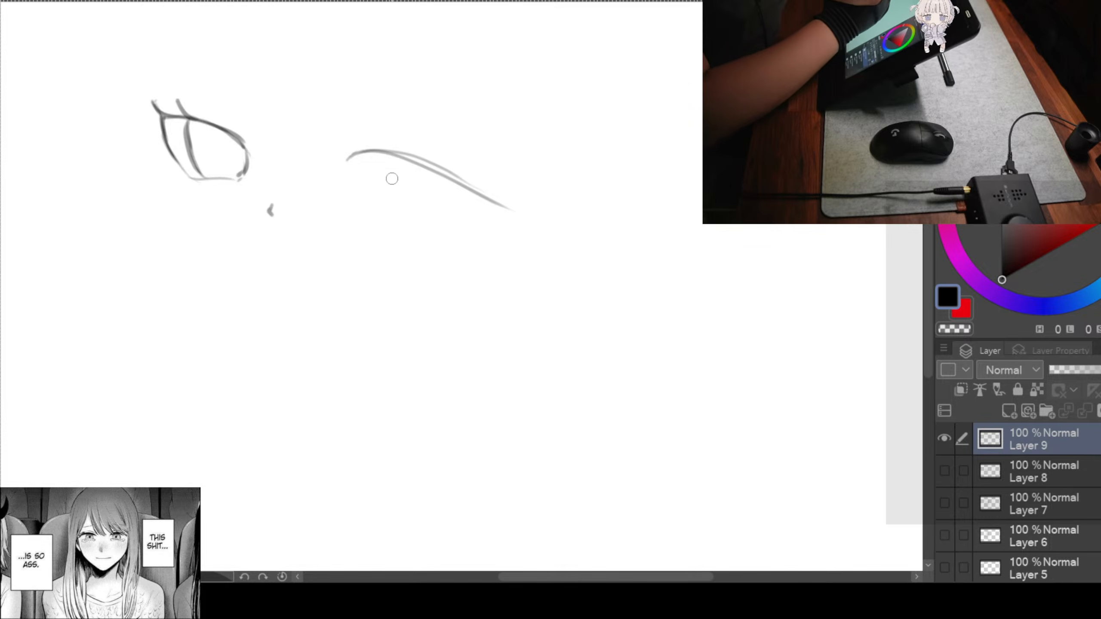
pyautogui.moveTo(354, 159); pyautogui.dragTo(355, 187)
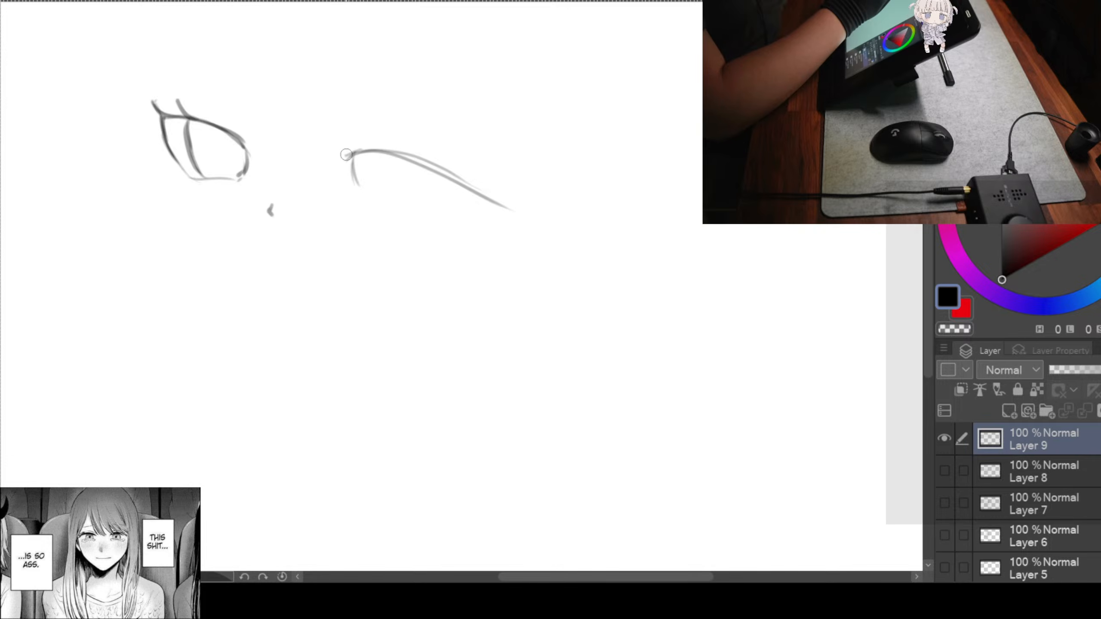
pyautogui.moveTo(342, 159)
pyautogui.mouseDown()
pyautogui.moveTo(397, 154)
pyautogui.moveTo(486, 191)
pyautogui.mouseUp()
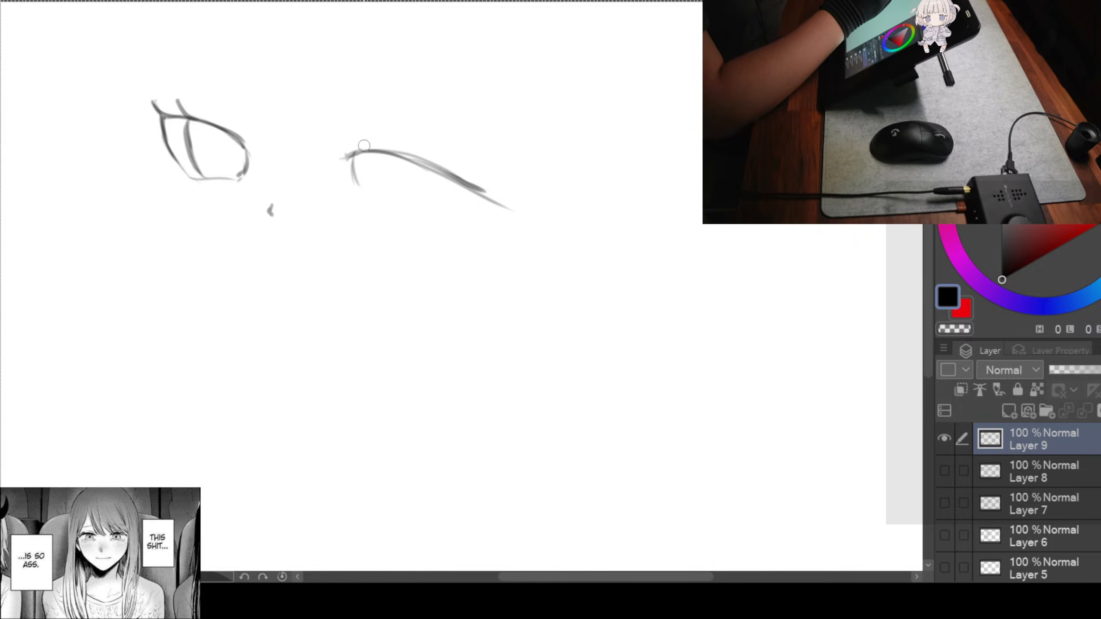
pyautogui.moveTo(348, 156)
pyautogui.mouseDown()
pyautogui.moveTo(367, 146)
pyautogui.moveTo(442, 172)
pyautogui.moveTo(389, 147)
pyautogui.moveTo(520, 198)
pyautogui.mouseUp()
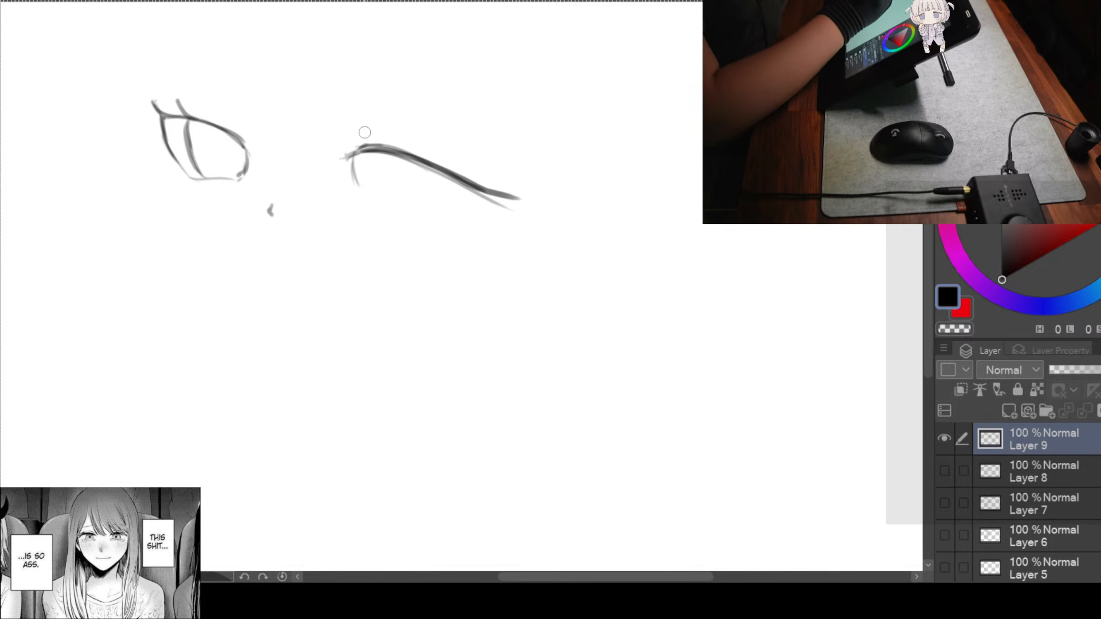
pyautogui.hotkey('ctrl', 'z')
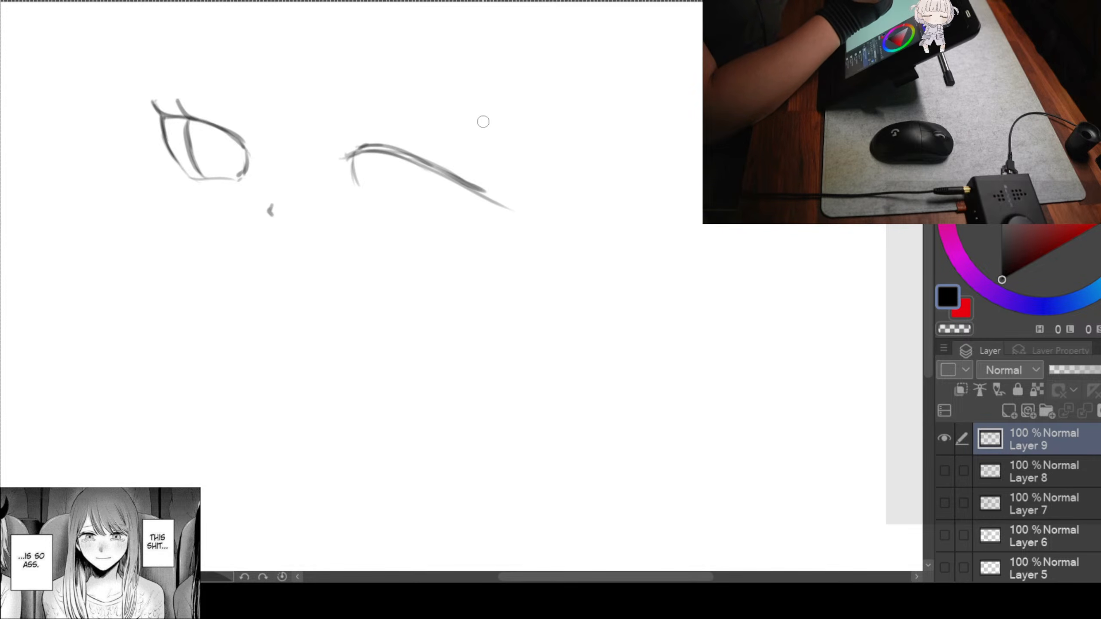
pyautogui.moveTo(361, 151); pyautogui.dragTo(519, 186)
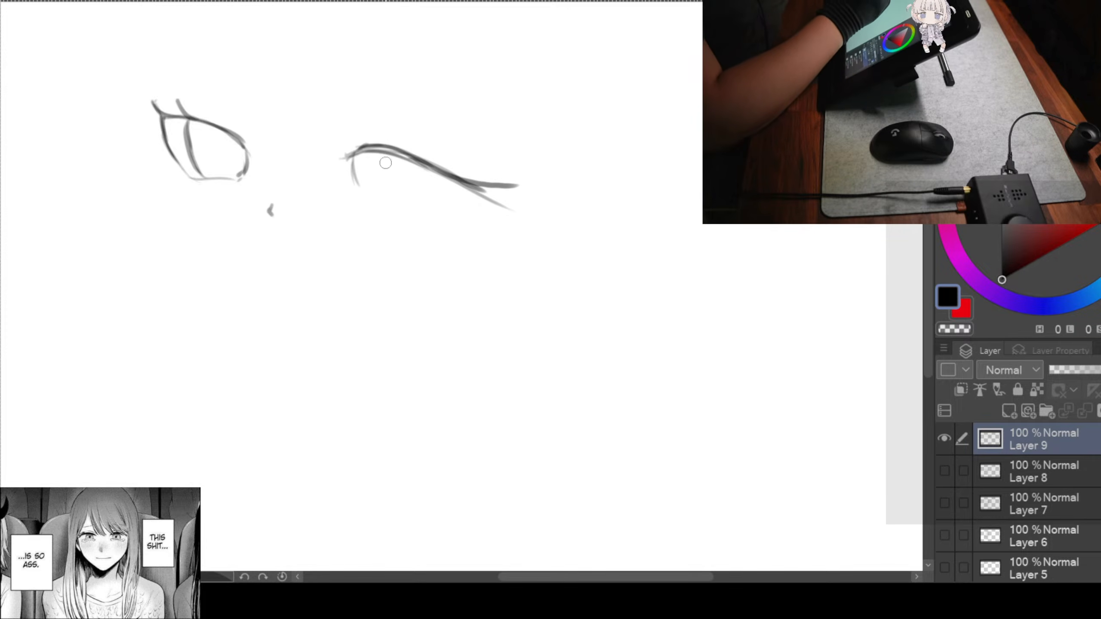
# Draw the right eye's thin lower lid and darker outer corner, and erase the stray line under the lash tip
pyautogui.moveTo(358, 190); pyautogui.dragTo(452, 207)
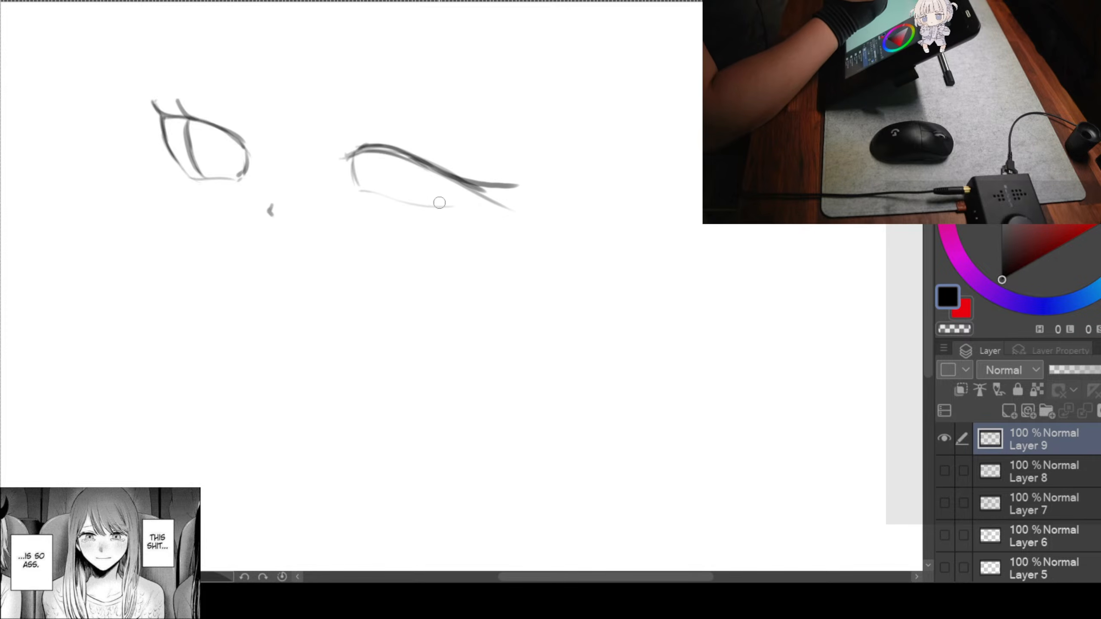
pyautogui.hotkey('ctrl', 'z')
pyautogui.moveTo(359, 188); pyautogui.dragTo(451, 211)
pyautogui.hotkey('ctrl', 'z')
pyautogui.moveTo(359, 187); pyautogui.dragTo(446, 206)
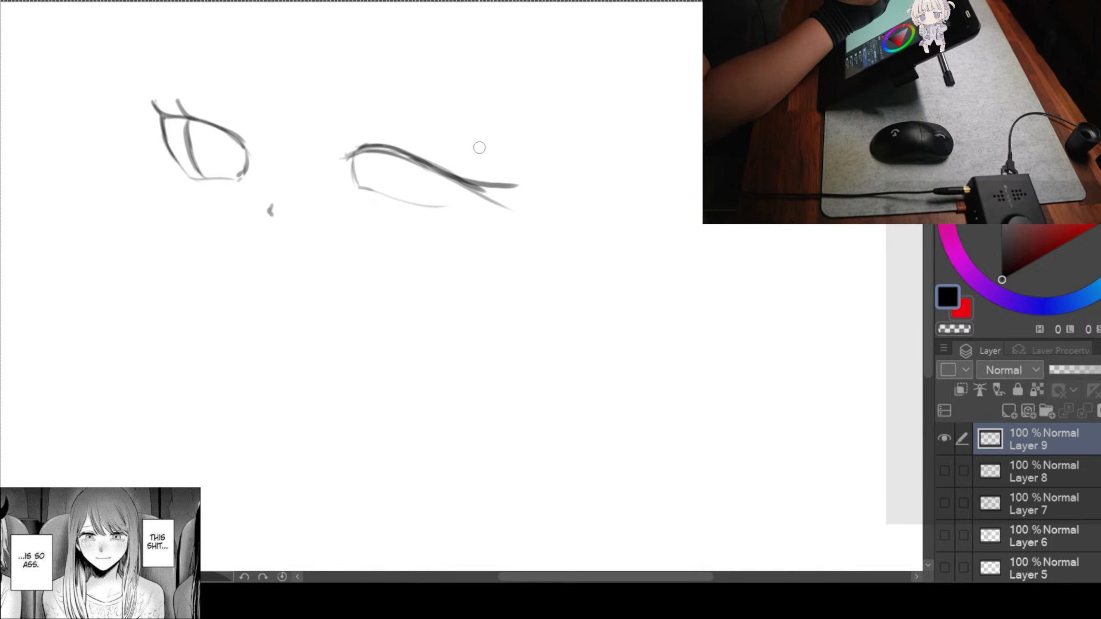
pyautogui.moveTo(446, 205)
pyautogui.mouseDown()
pyautogui.moveTo(462, 186)
pyautogui.moveTo(511, 186)
pyautogui.mouseUp()
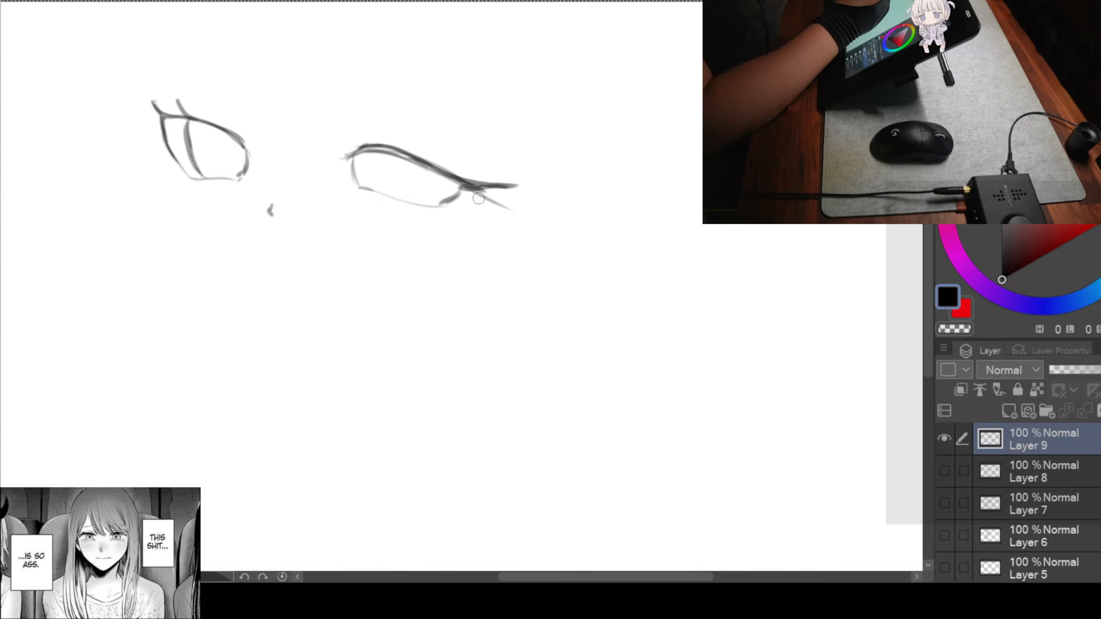
pyautogui.moveTo(500, 207); pyautogui.dragTo(470, 193)
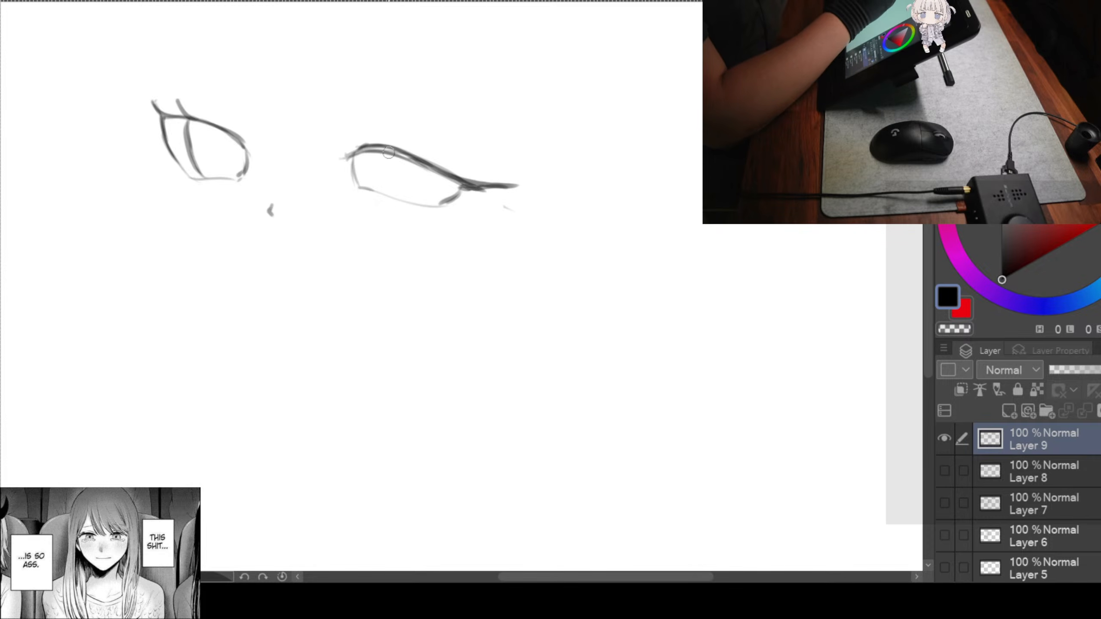
# Draw the two curved side edges of the iris inside the right eye, between the upper and lower lids
pyautogui.moveTo(376, 152); pyautogui.dragTo(380, 193)
pyautogui.hotkey('ctrl', 'z')
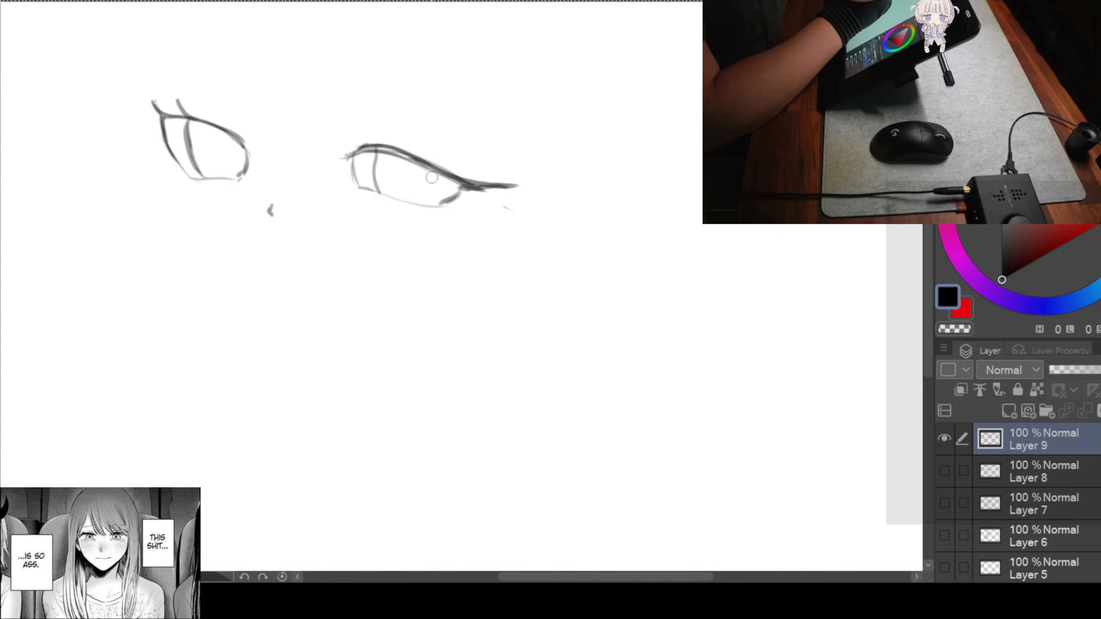
pyautogui.moveTo(437, 172); pyautogui.dragTo(422, 199)
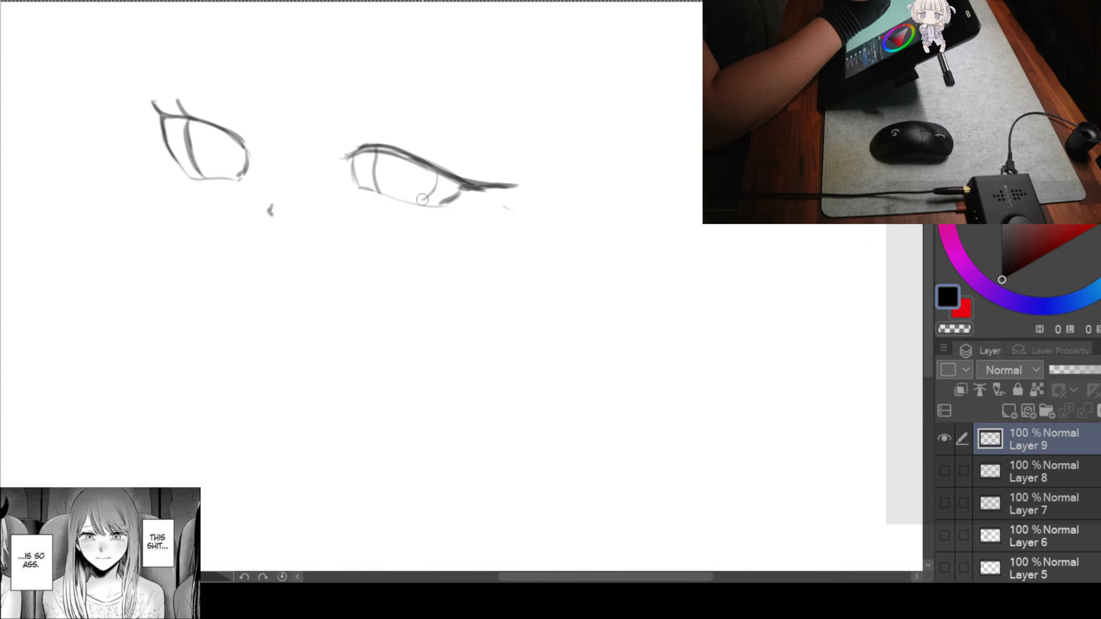
# Reinforce the right eye's upper lash line and add a short upward lash flick near its outer corner
pyautogui.moveTo(475, 157); pyautogui.dragTo(455, 166)
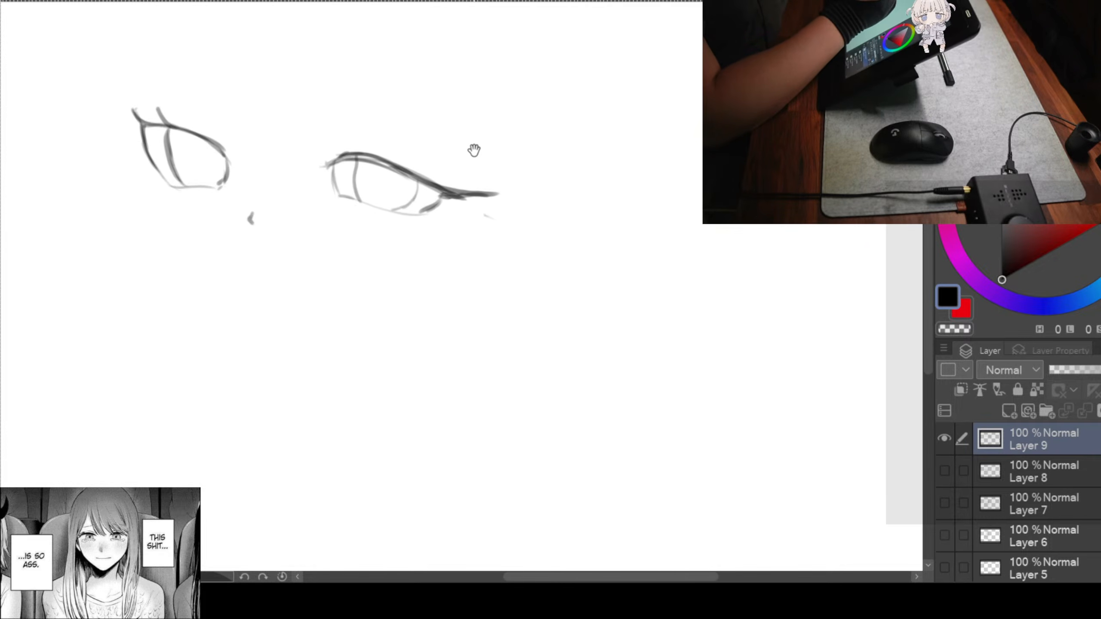
pyautogui.moveTo(340, 153); pyautogui.dragTo(415, 173)
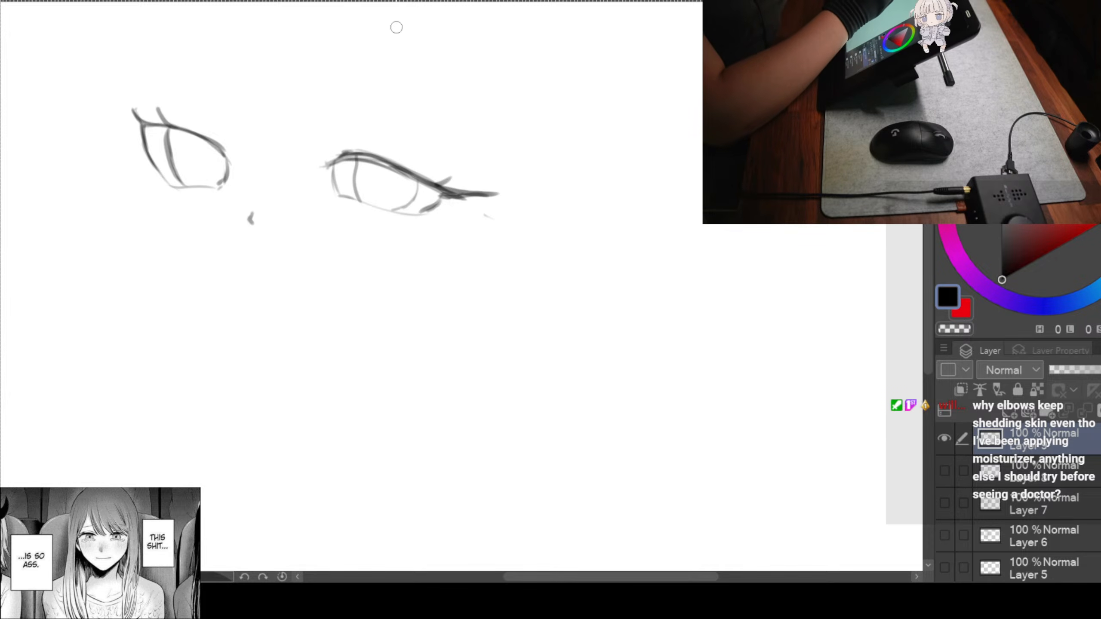
pyautogui.scroll(-2, 450, 177)
pyautogui.scroll(2, 476, 196)
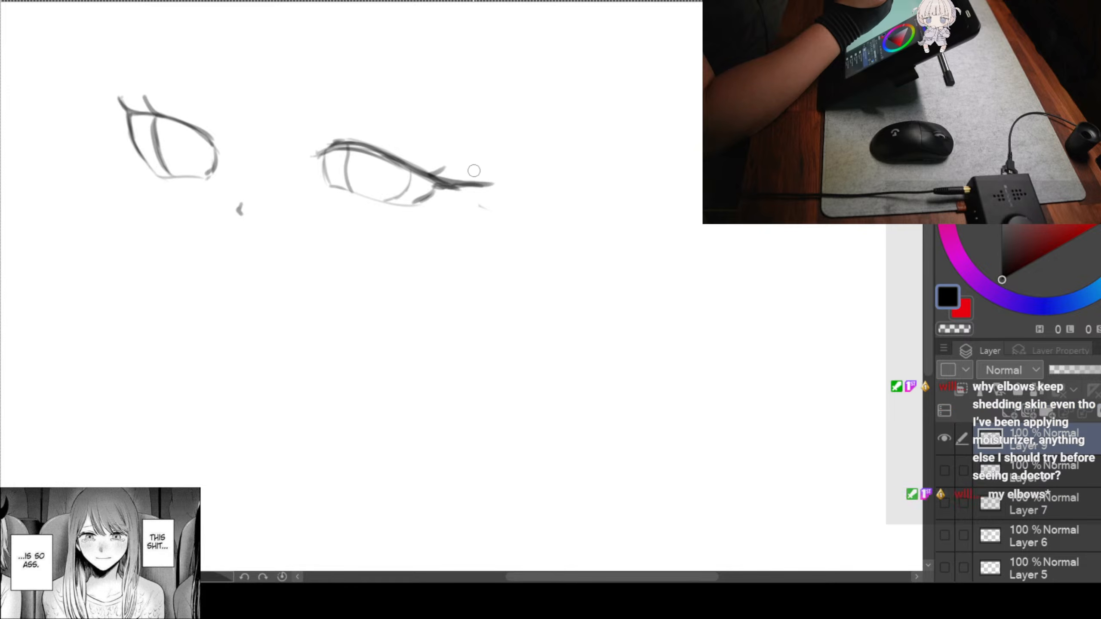
# Draw a thin eyelid crease above each eye and a thin curved eyebrow over each
pyautogui.scroll(-1, 464, 202)
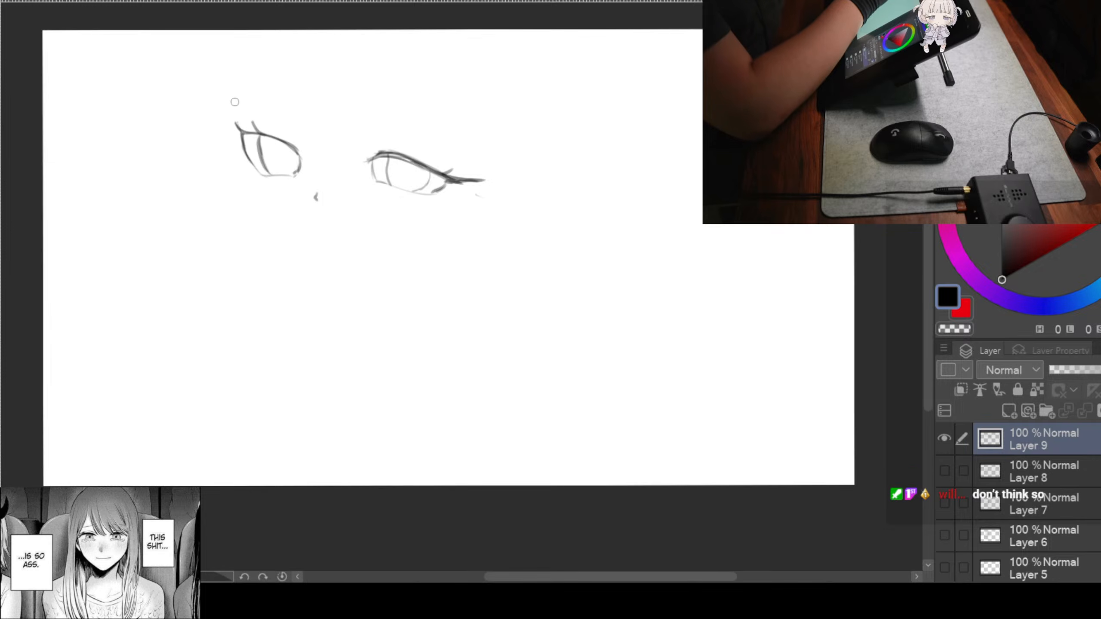
pyautogui.moveTo(257, 128); pyautogui.dragTo(306, 149)
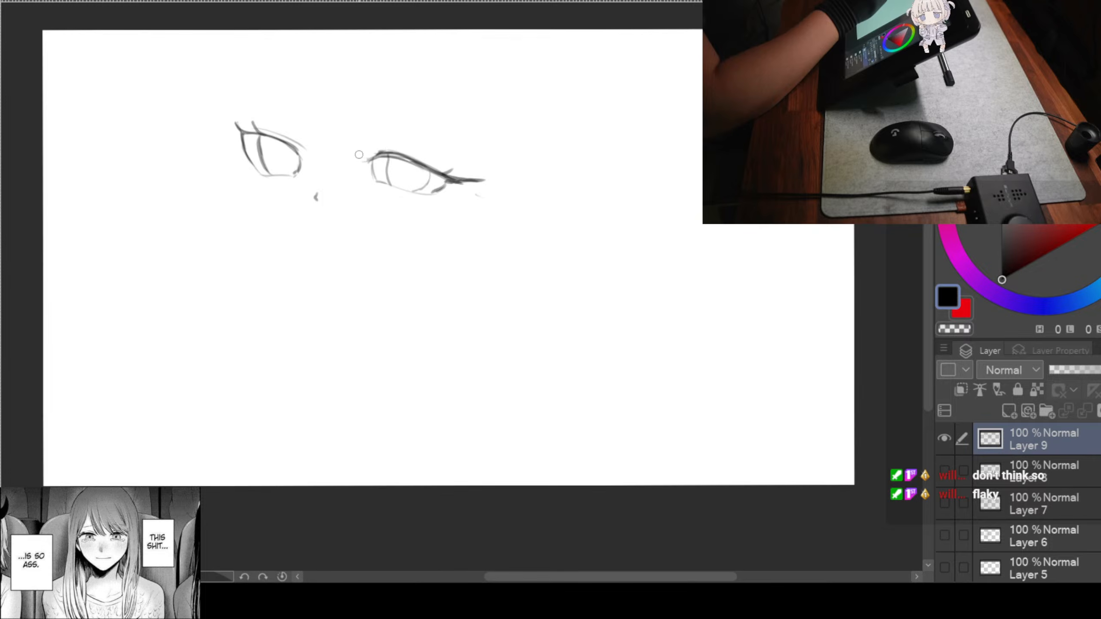
pyautogui.moveTo(370, 152); pyautogui.dragTo(434, 169)
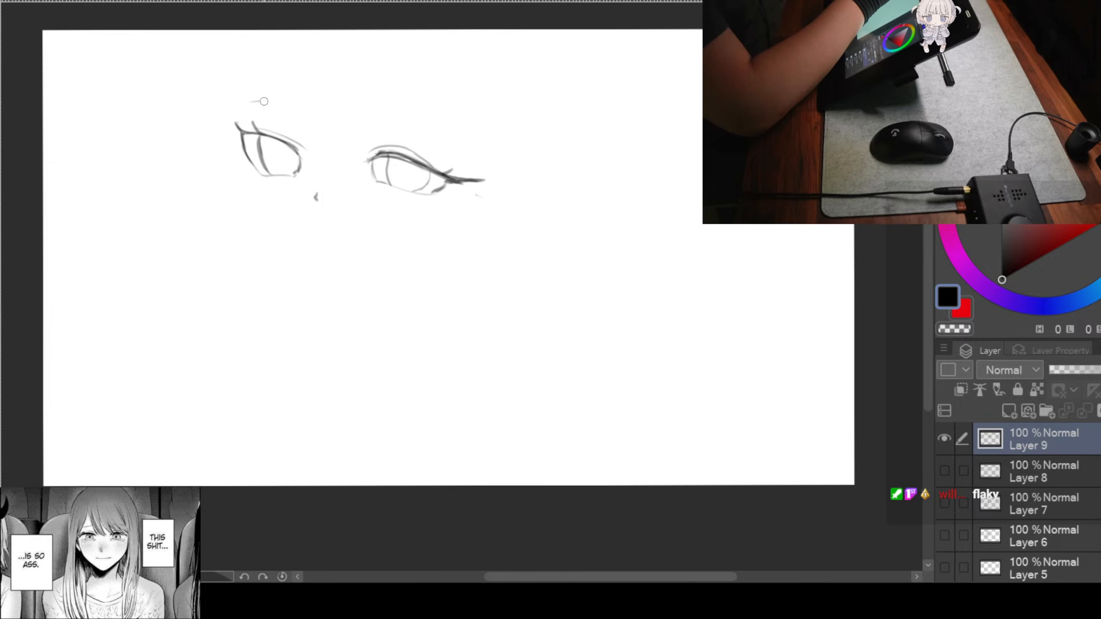
pyautogui.moveTo(256, 105); pyautogui.dragTo(299, 99)
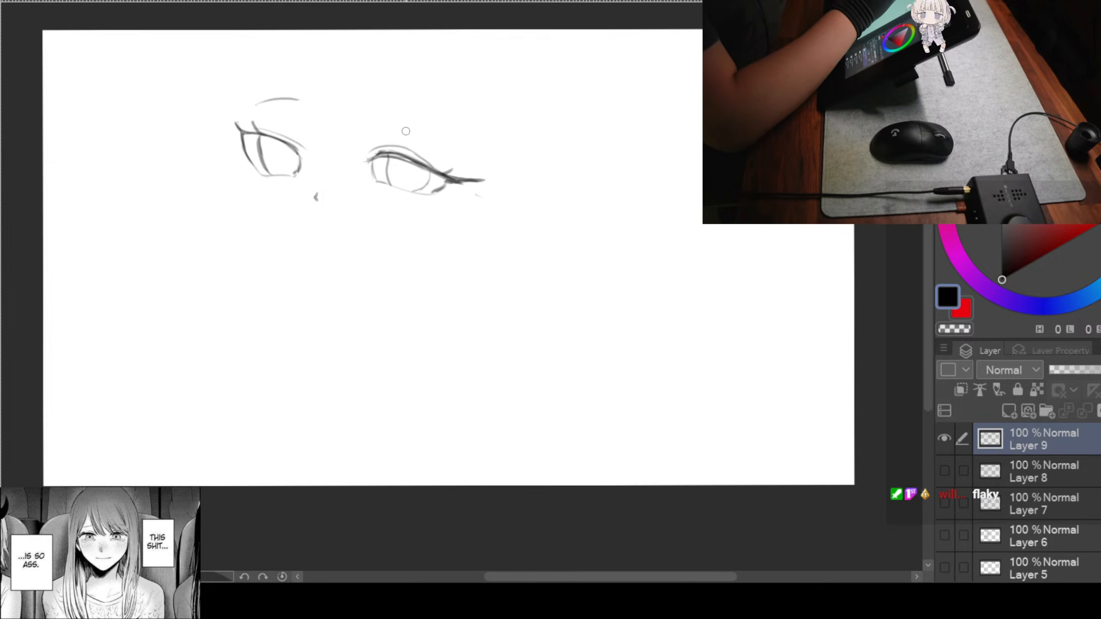
pyautogui.moveTo(379, 112); pyautogui.dragTo(472, 146)
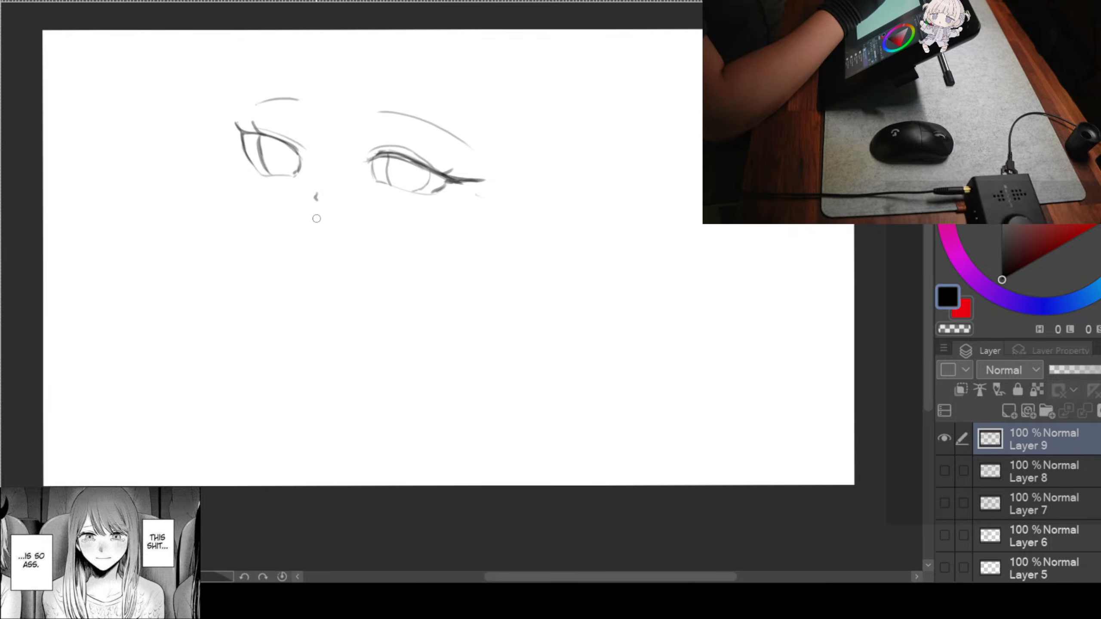
# Draw the mouth's wavy upper line below the nose mark, curving down at the right end
pyautogui.moveTo(312, 219); pyautogui.dragTo(376, 217)
pyautogui.hotkey('ctrl', 'z')
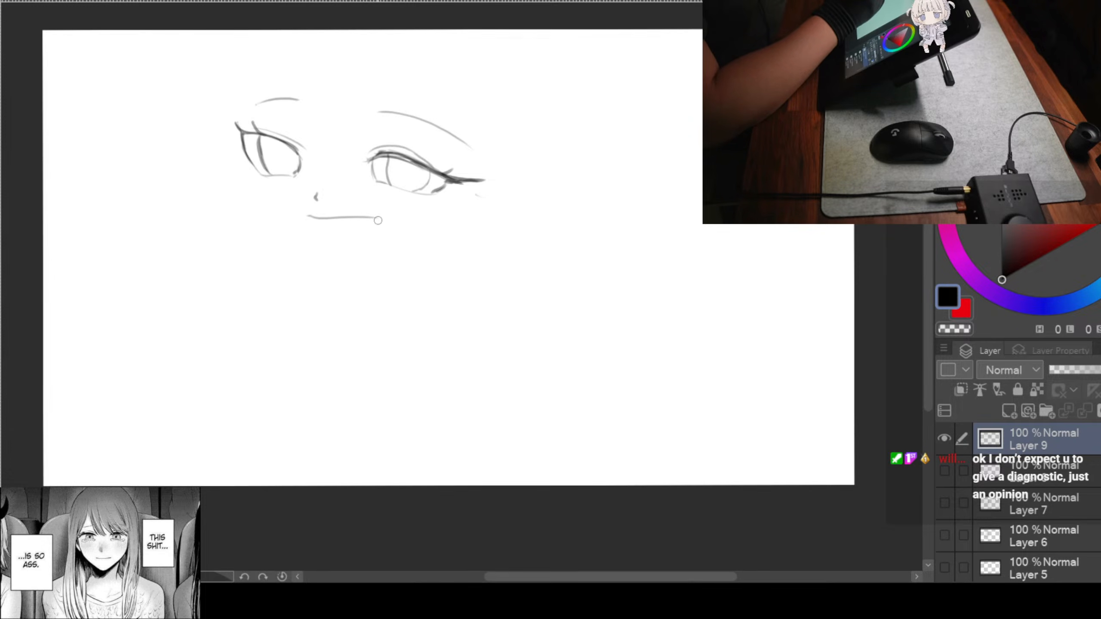
pyautogui.hotkey('ctrl', 'z')
pyautogui.moveTo(308, 219); pyautogui.dragTo(395, 222)
pyautogui.moveTo(351, 257); pyautogui.dragTo(311, 219)
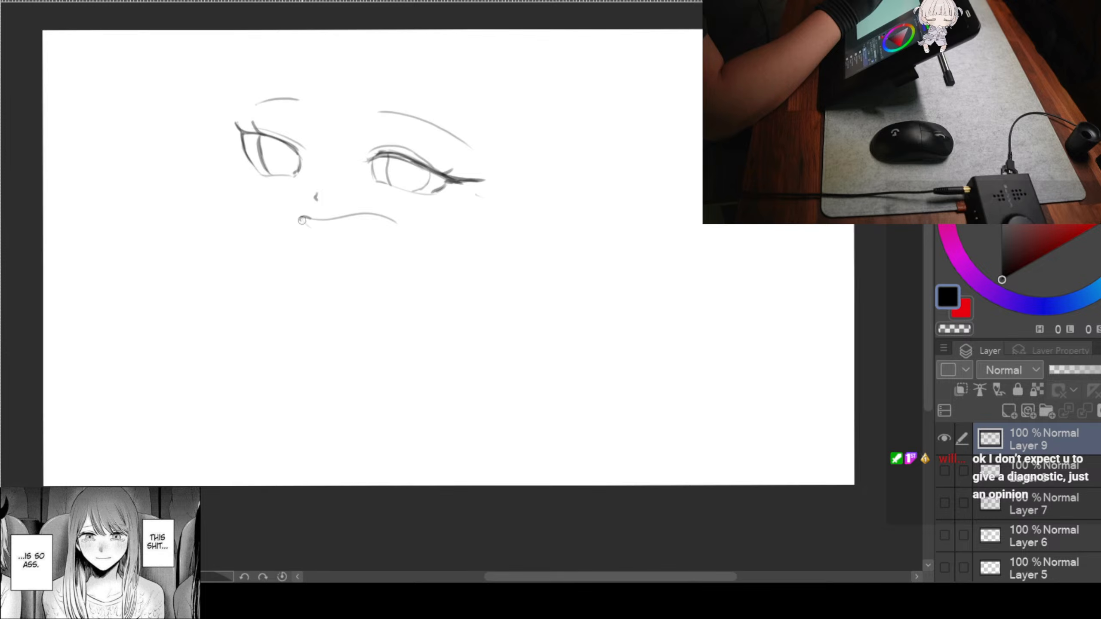
# Draw the lower curve that closes the open smiling mouth, trim the right corner and darken both corners
pyautogui.moveTo(303, 223)
pyautogui.mouseDown()
pyautogui.moveTo(336, 248)
pyautogui.moveTo(378, 248)
pyautogui.mouseUp()
pyautogui.hotkey('ctrl', 'z')
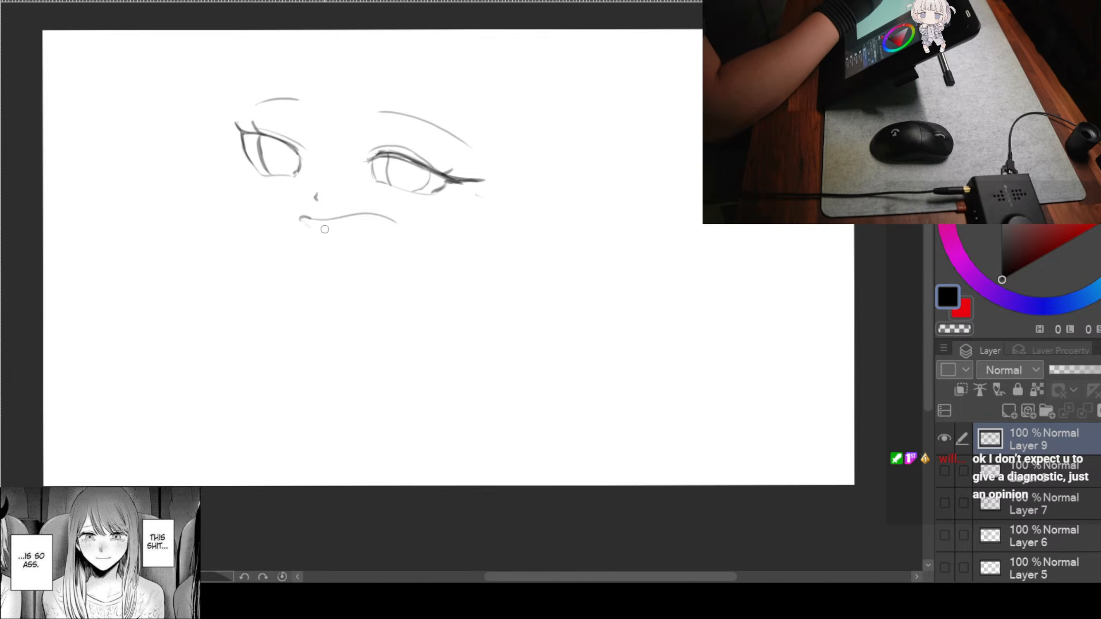
pyautogui.moveTo(303, 221)
pyautogui.mouseDown()
pyautogui.moveTo(330, 249)
pyautogui.moveTo(394, 226)
pyautogui.mouseUp()
pyautogui.hotkey('ctrl', 'z')
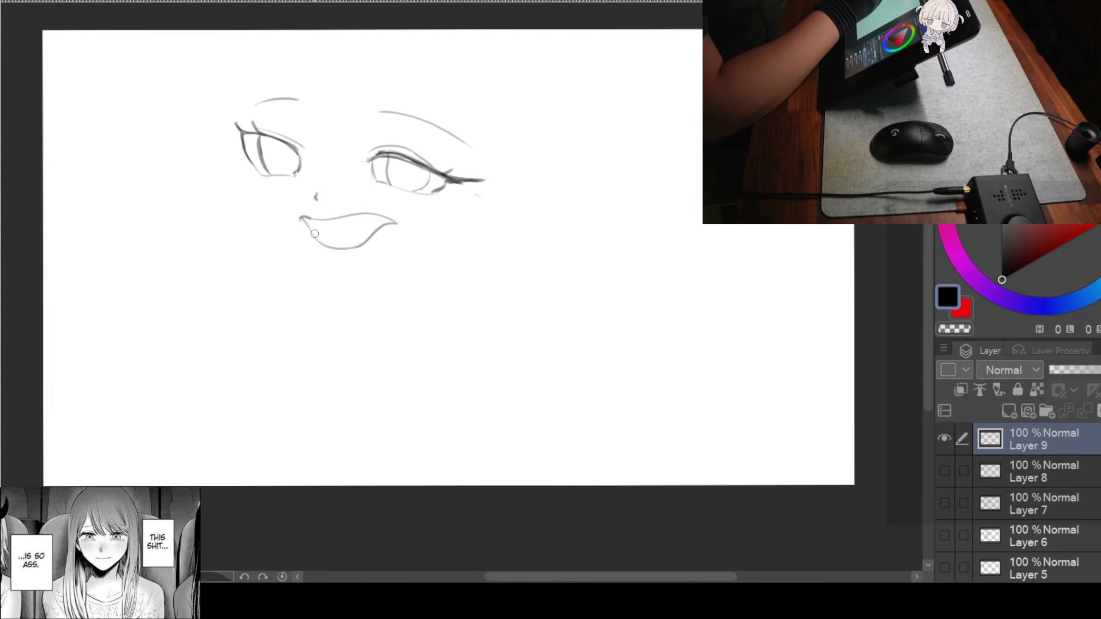
pyautogui.moveTo(300, 217); pyautogui.dragTo(329, 245)
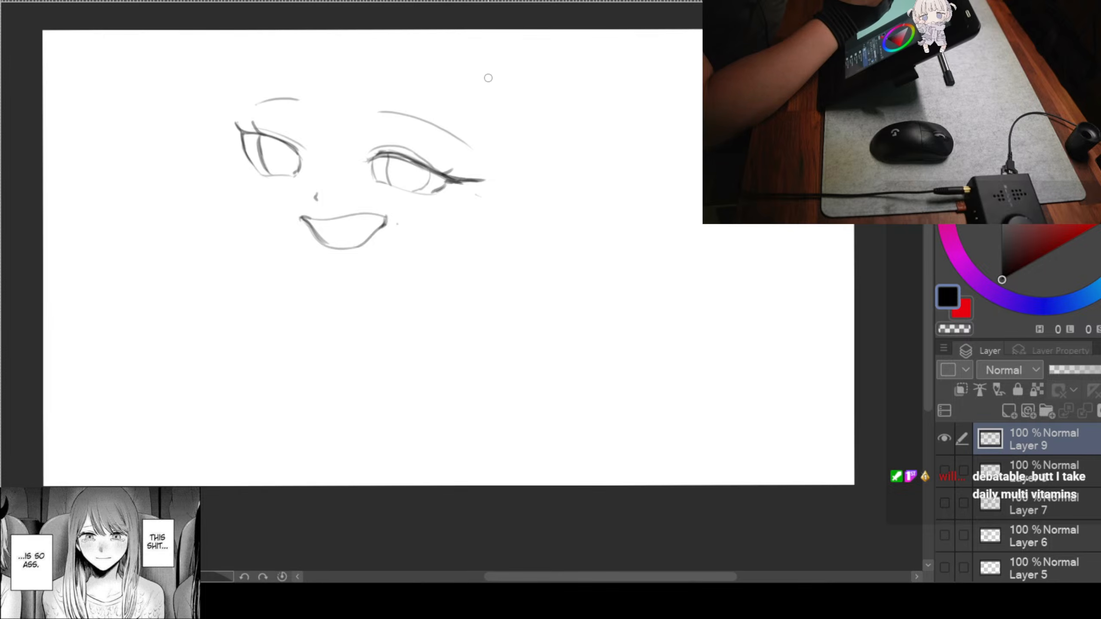
# Scale the whole face sketch down slightly with a free transform
pyautogui.hotkey('ctrl', 't')
pyautogui.moveTo(494, 103); pyautogui.dragTo(473, 106)
pyautogui.press('Return')
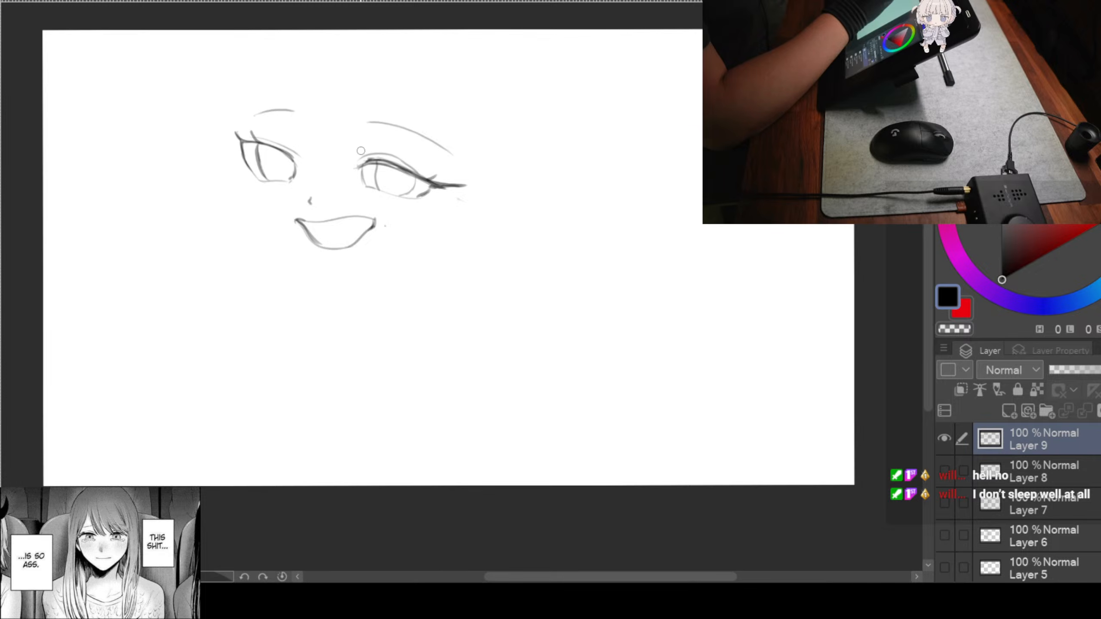
# Try several nearly vertical cheek lines running down from the left eye's outer corner
pyautogui.moveTo(241, 153); pyautogui.dragTo(246, 203)
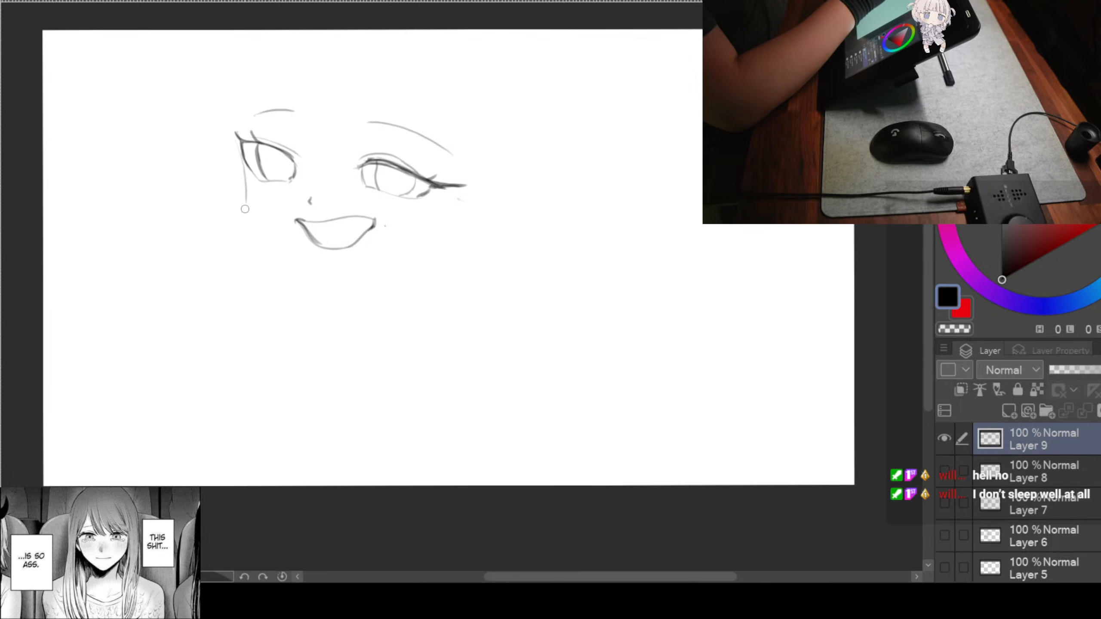
pyautogui.hotkey('ctrl', 'z')
pyautogui.moveTo(240, 144); pyautogui.dragTo(238, 217)
pyautogui.hotkey('ctrl', 'z')
pyautogui.moveTo(238, 140); pyautogui.dragTo(236, 242)
pyautogui.hotkey('ctrl', 'z')
pyautogui.moveTo(237, 141); pyautogui.dragTo(235, 227)
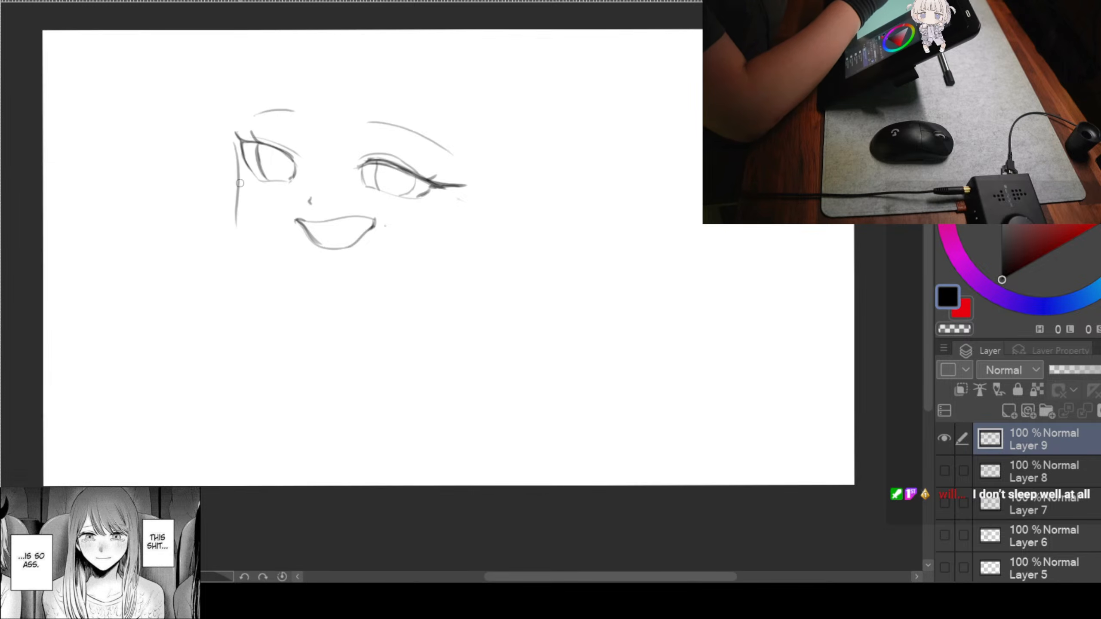
# Draw the left face contour as a long curve from beside the left eye down to the chin
pyautogui.moveTo(230, 138); pyautogui.dragTo(263, 262)
pyautogui.hotkey('ctrl', 'z')
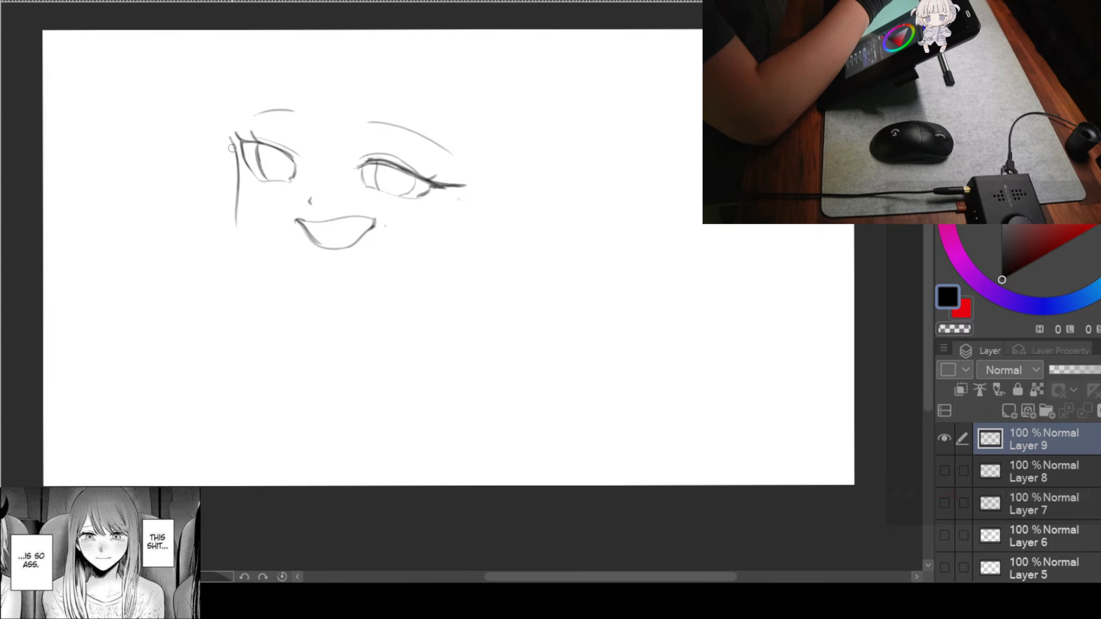
pyautogui.moveTo(227, 138); pyautogui.dragTo(244, 197)
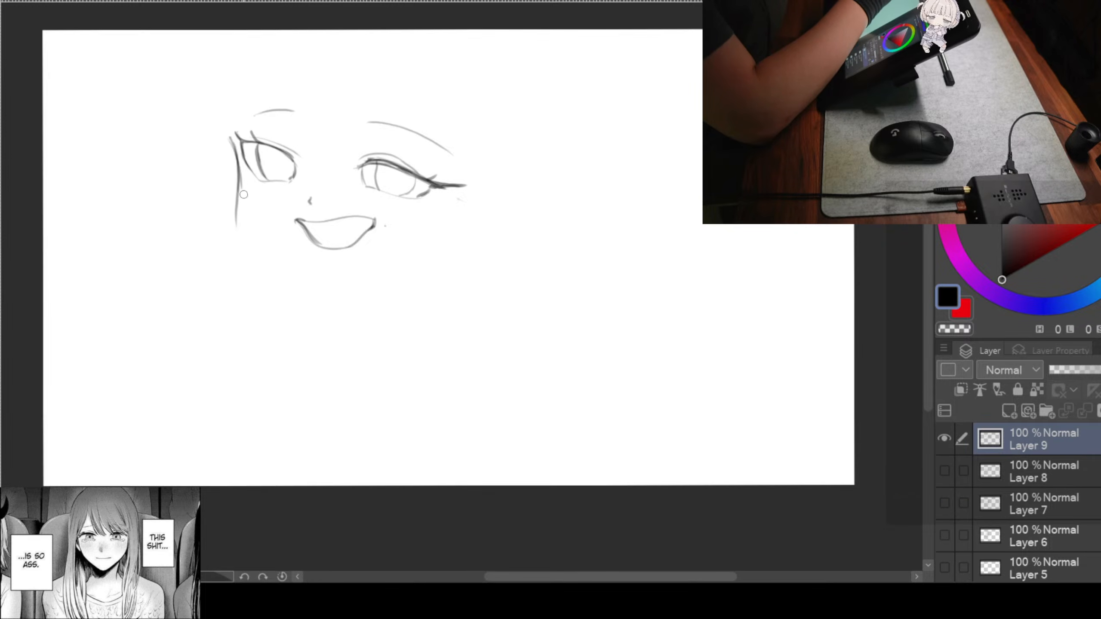
pyautogui.moveTo(232, 159)
pyautogui.mouseDown()
pyautogui.moveTo(240, 227)
pyautogui.moveTo(311, 281)
pyautogui.mouseUp()
pyautogui.hotkey('ctrl', 'z')
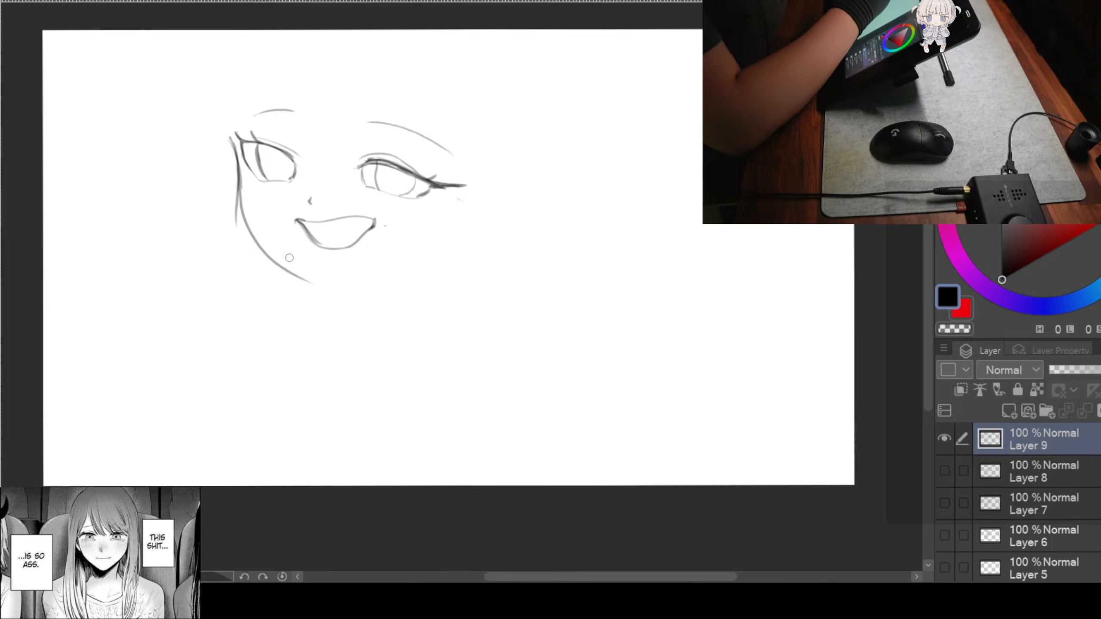
pyautogui.hotkey('ctrl', 'z')
pyautogui.moveTo(231, 147)
pyautogui.mouseDown()
pyautogui.moveTo(247, 224)
pyautogui.moveTo(358, 292)
pyautogui.mouseUp()
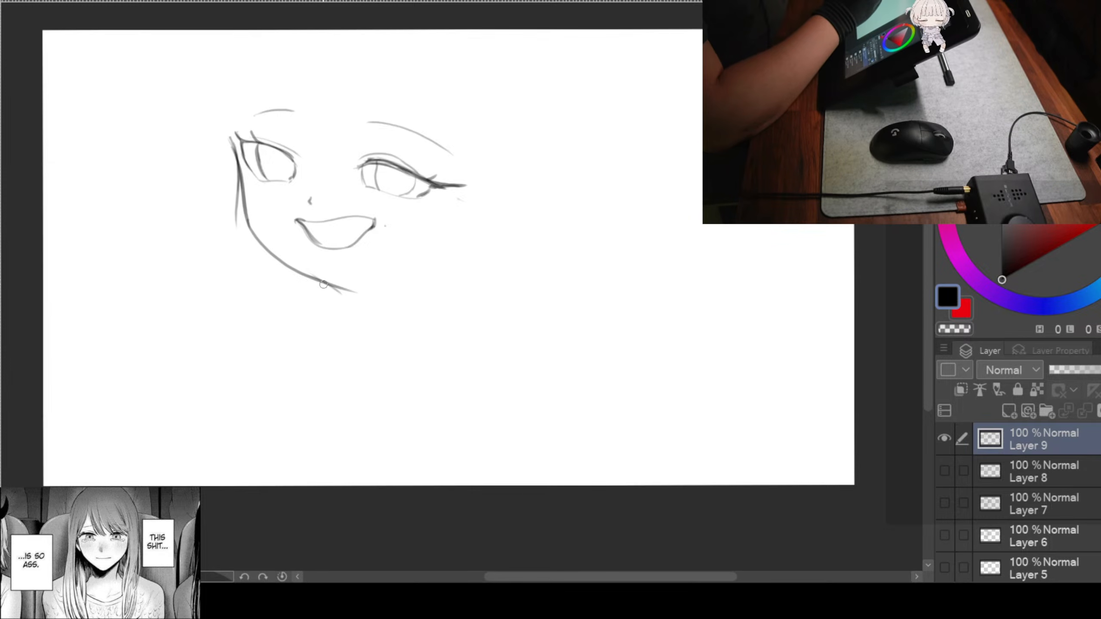
# Shape the chin tip and draw the right jaw line from the right eye's lash tip down to the chin
pyautogui.moveTo(347, 297); pyautogui.dragTo(369, 290)
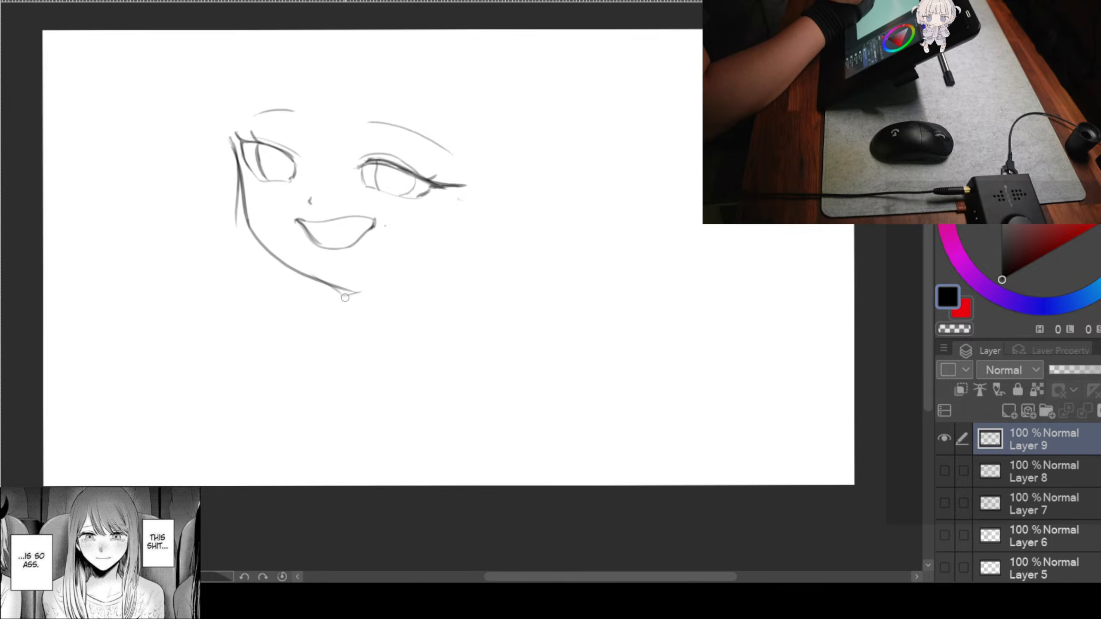
pyautogui.moveTo(340, 300)
pyautogui.mouseDown()
pyautogui.moveTo(390, 284)
pyautogui.moveTo(373, 287)
pyautogui.moveTo(416, 250)
pyautogui.mouseUp()
pyautogui.hotkey('ctrl', 'z')
pyautogui.hotkey('ctrl', 'z')
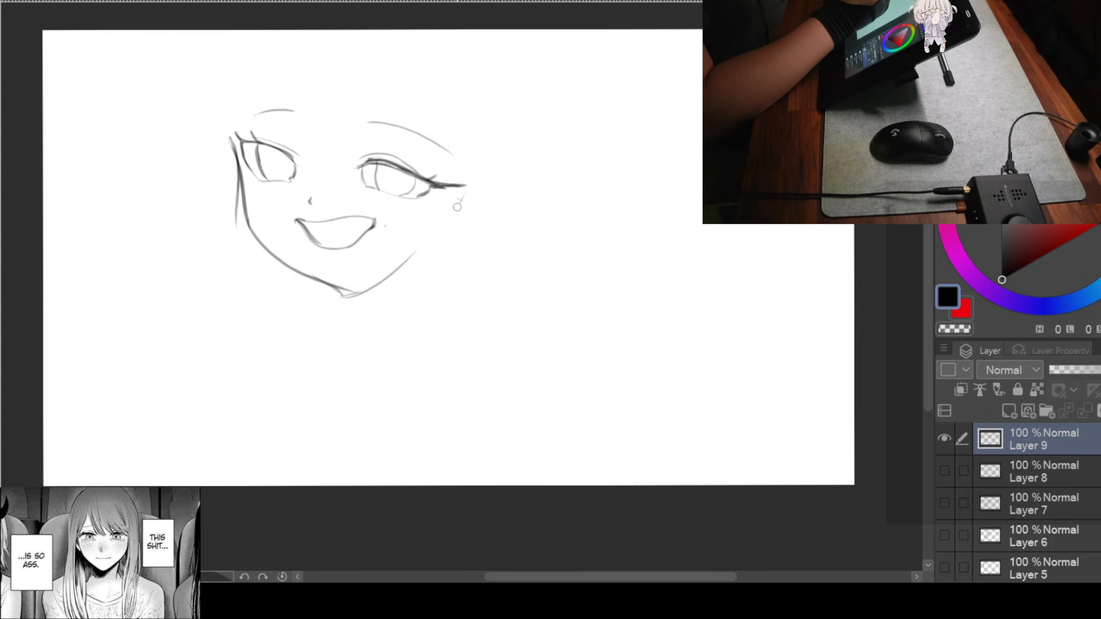
pyautogui.moveTo(457, 202)
pyautogui.mouseDown()
pyautogui.moveTo(385, 276)
pyautogui.moveTo(417, 247)
pyautogui.moveTo(352, 289)
pyautogui.mouseUp()
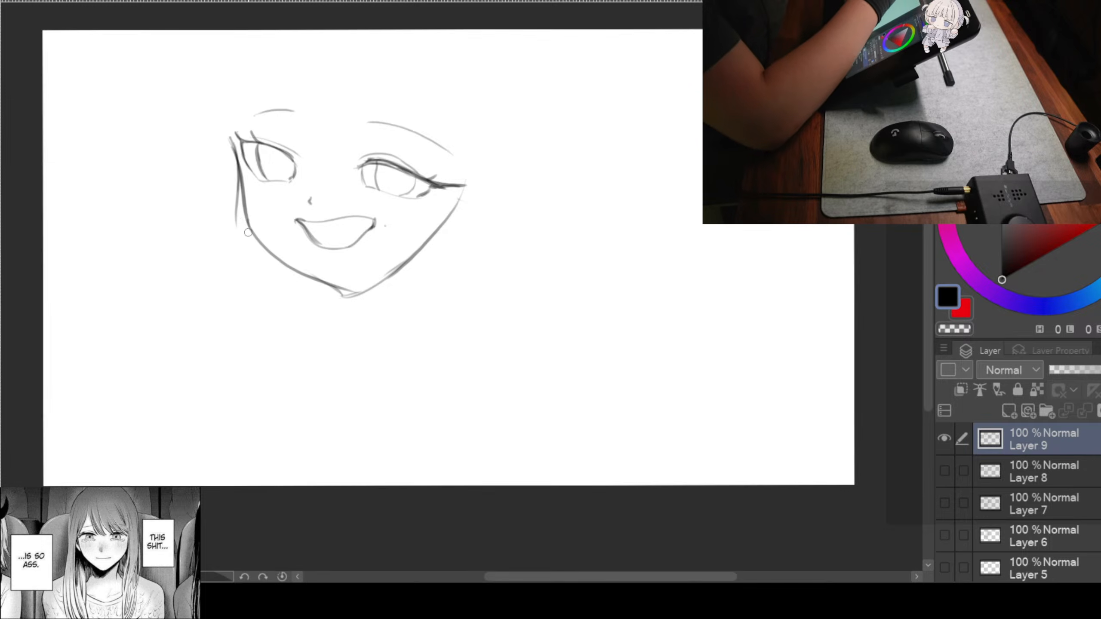
# Erase the stray outer cheek line and the curved left jaw, and redraw the jaw as a straighter, angular line to the chin
pyautogui.moveTo(236, 225); pyautogui.dragTo(232, 183)
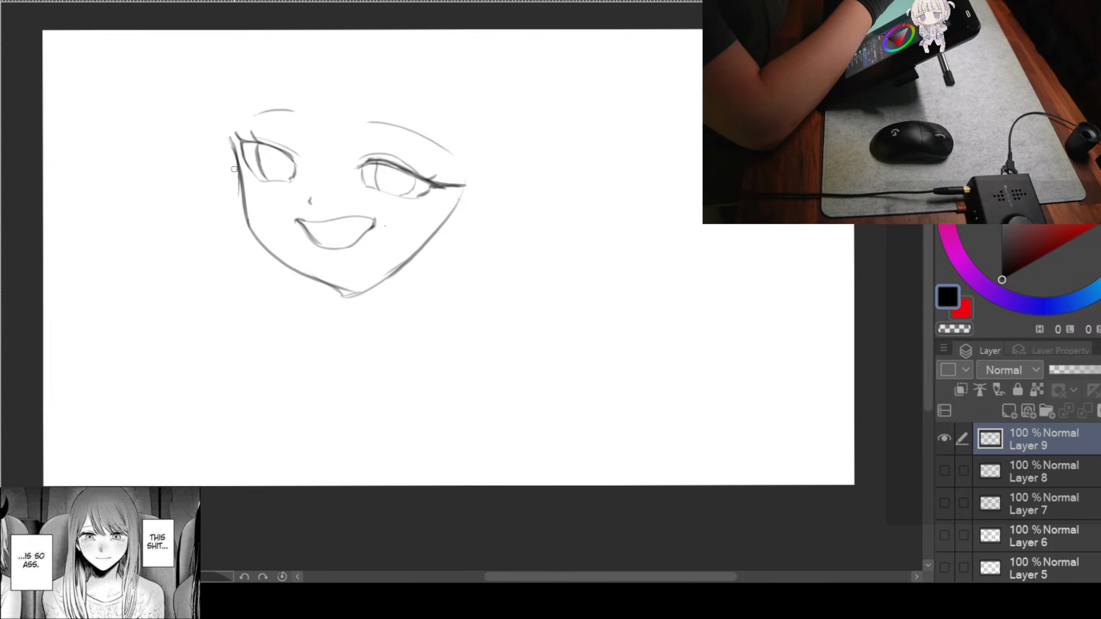
pyautogui.moveTo(262, 247); pyautogui.dragTo(271, 240)
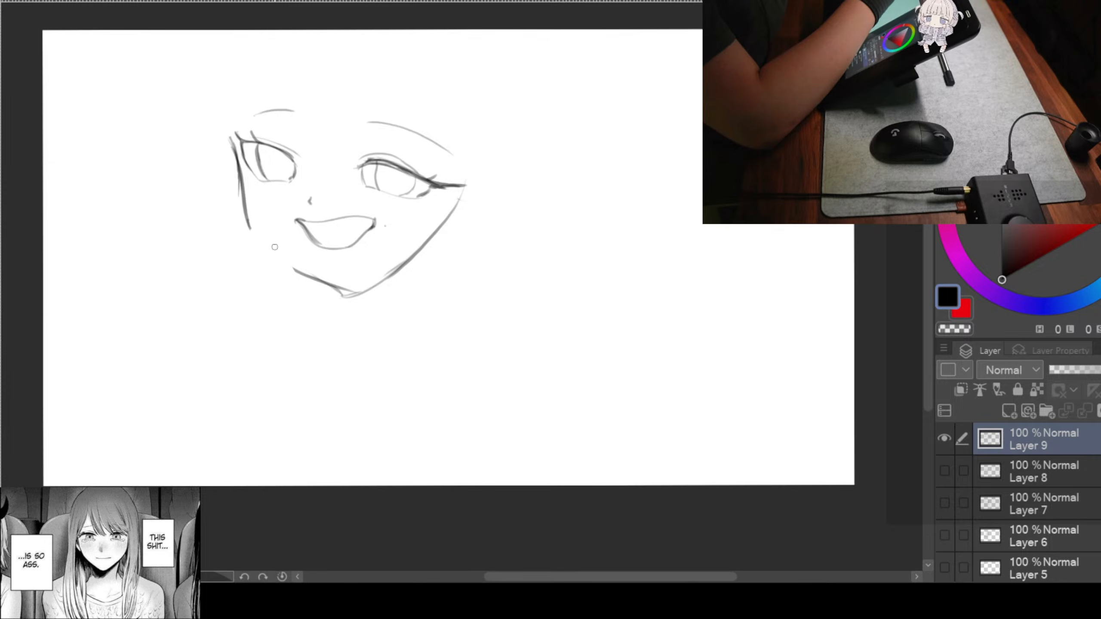
pyautogui.moveTo(317, 297); pyautogui.dragTo(299, 287)
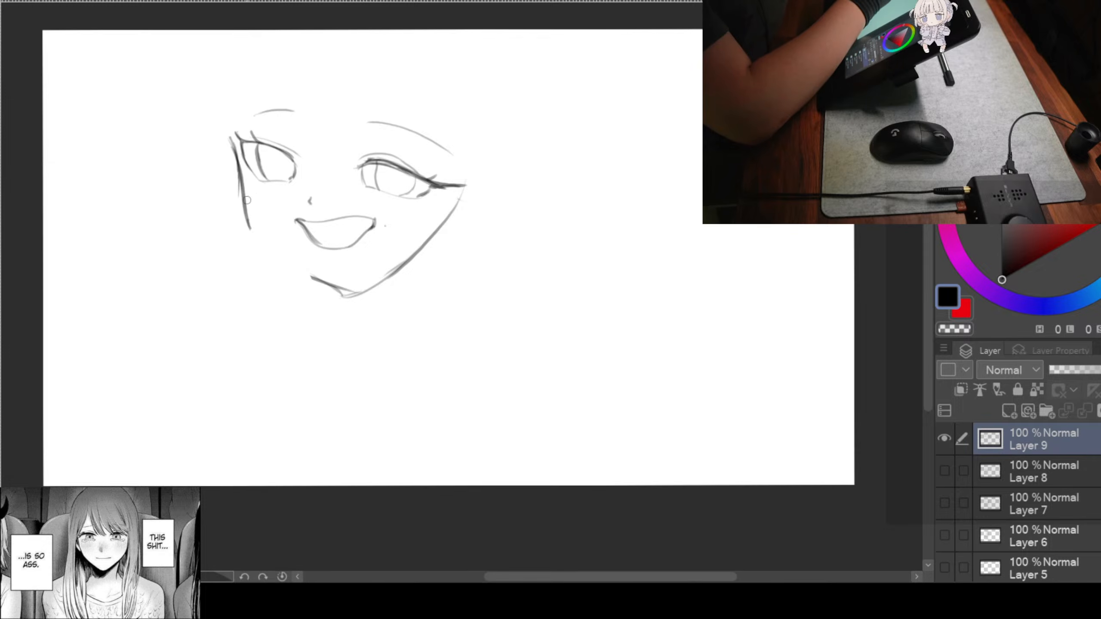
pyautogui.moveTo(241, 204); pyautogui.dragTo(267, 248)
pyautogui.hotkey('ctrl', 'z')
pyautogui.moveTo(241, 204)
pyautogui.mouseDown()
pyautogui.moveTo(250, 238)
pyautogui.moveTo(357, 303)
pyautogui.mouseUp()
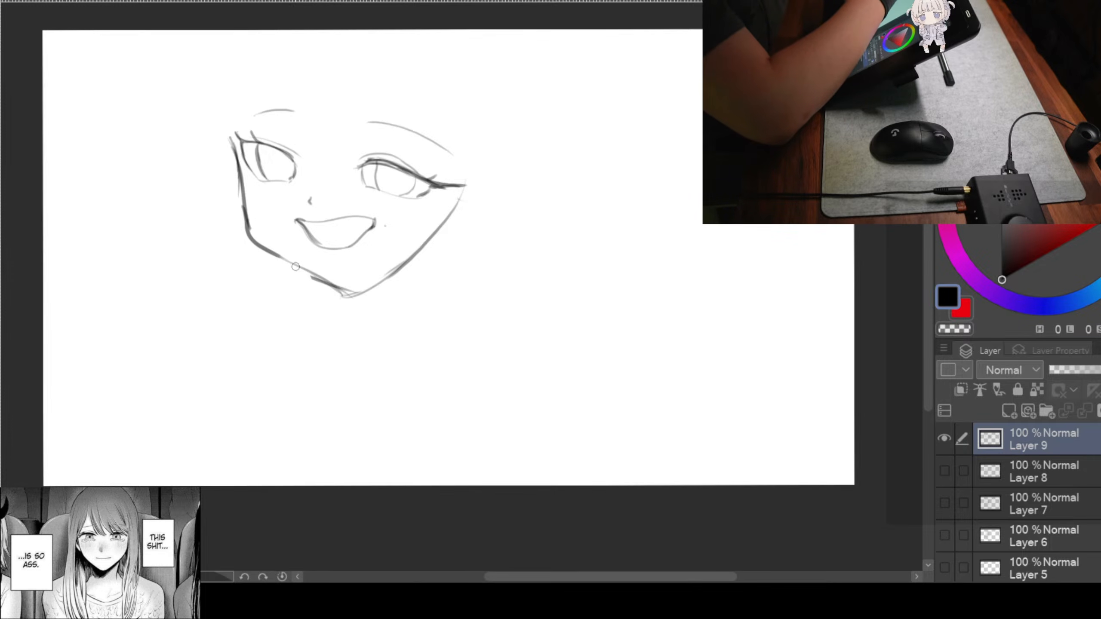
pyautogui.moveTo(276, 257); pyautogui.dragTo(330, 284)
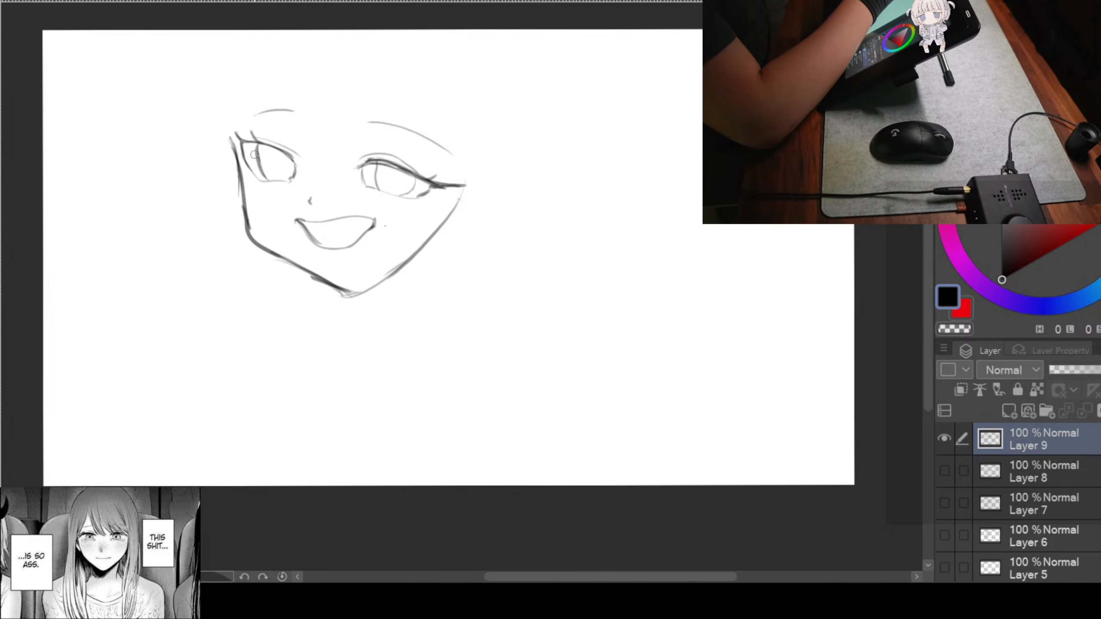
# Erase the left cheek line, redraw it from the eye's outer corner to the jaw corner, and darken the jaw line to the chin
pyautogui.moveTo(231, 138); pyautogui.dragTo(248, 230)
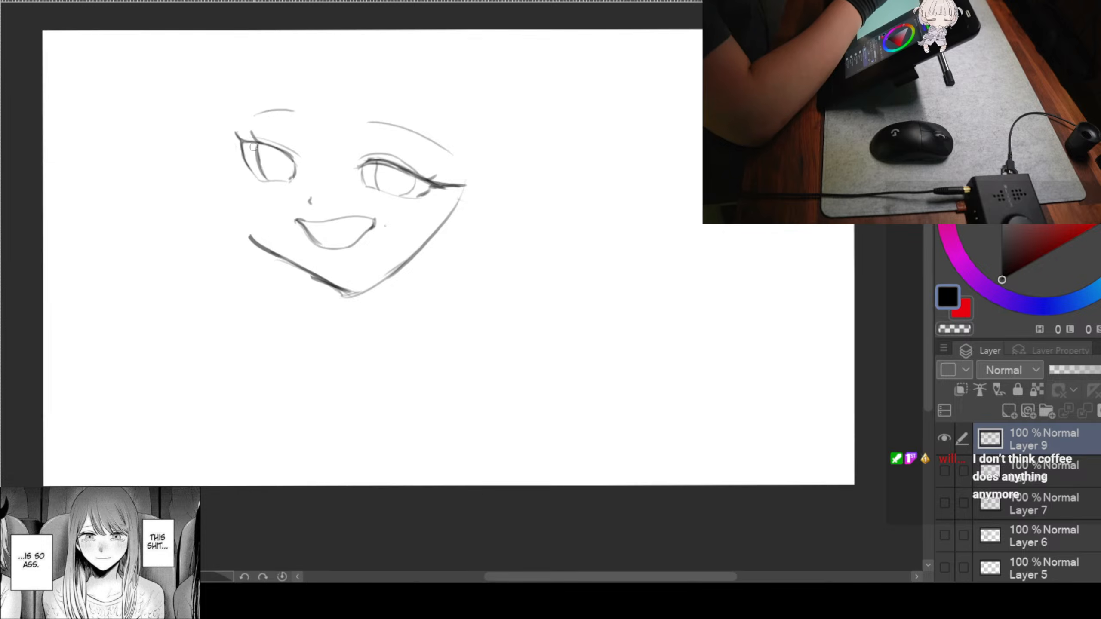
pyautogui.moveTo(233, 137); pyautogui.dragTo(252, 191)
pyautogui.hotkey('ctrl', 'z')
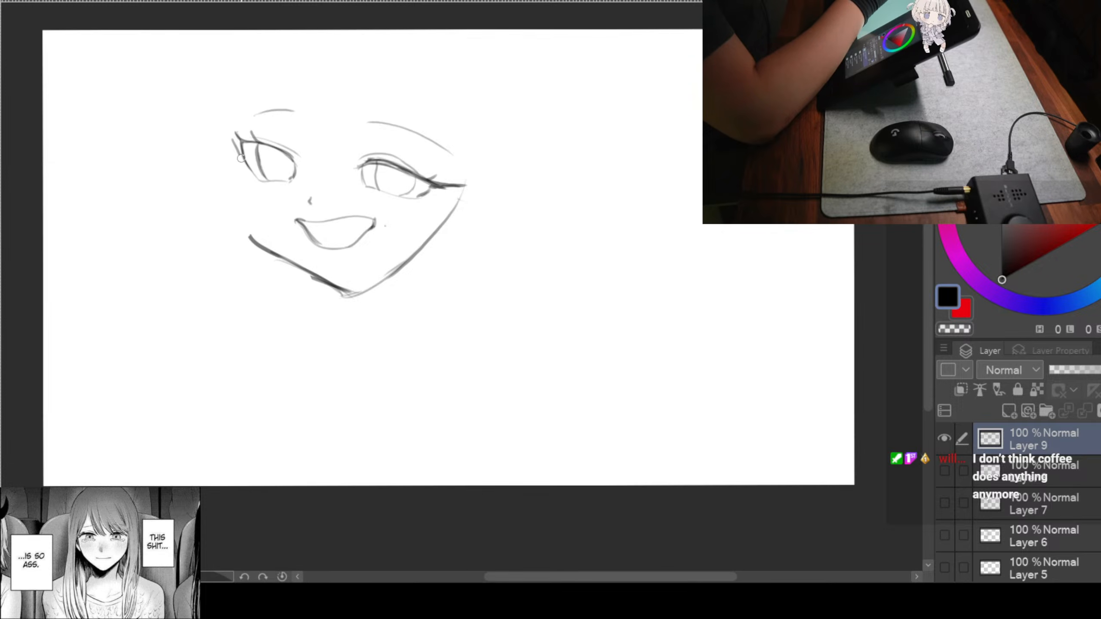
pyautogui.hotkey('ctrl', 'z')
pyautogui.moveTo(233, 141); pyautogui.dragTo(248, 237)
pyautogui.hotkey('ctrl', 'z')
pyautogui.moveTo(233, 141); pyautogui.dragTo(248, 236)
pyautogui.hotkey('ctrl', 'z')
pyautogui.moveTo(231, 142); pyautogui.dragTo(243, 245)
pyautogui.hotkey('ctrl', 'z')
pyautogui.moveTo(233, 144); pyautogui.dragTo(258, 251)
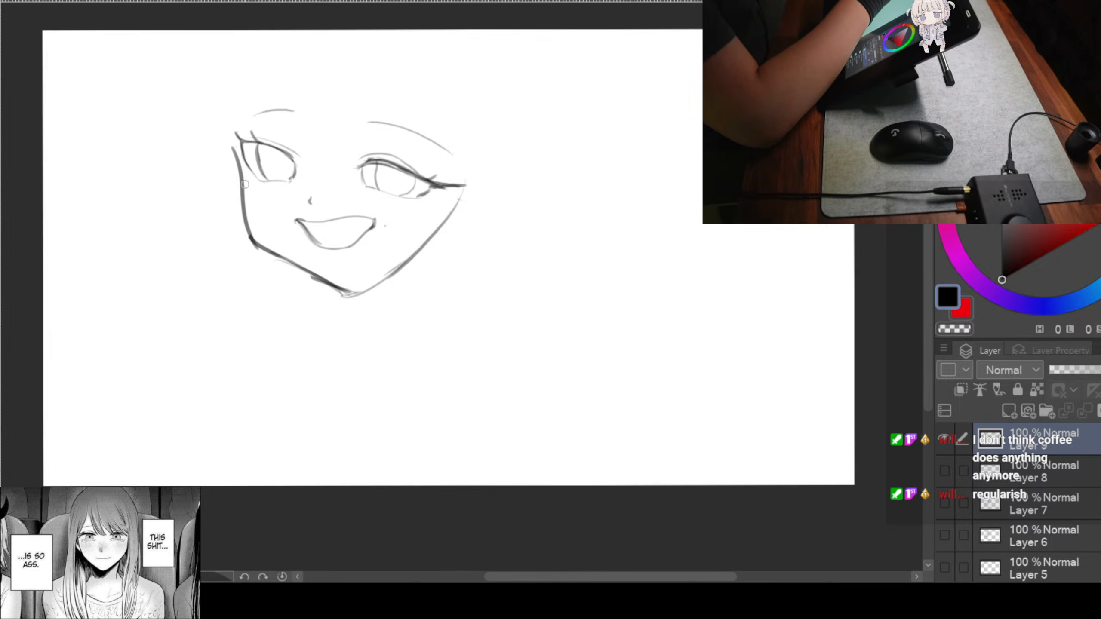
pyautogui.moveTo(251, 237); pyautogui.dragTo(355, 295)
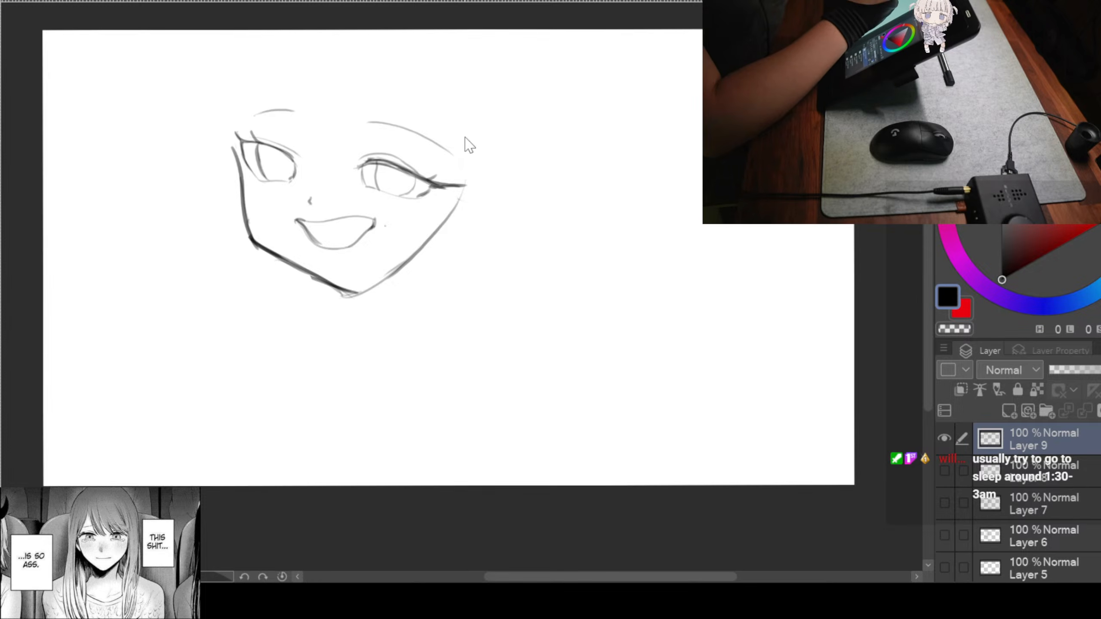
# Scale the whole face sketch down and move it lower on the canvas with a free transform
pyautogui.hotkey('ctrl', 't')
pyautogui.moveTo(467, 107); pyautogui.dragTo(449, 140)
pyautogui.moveTo(374, 226); pyautogui.dragTo(379, 261)
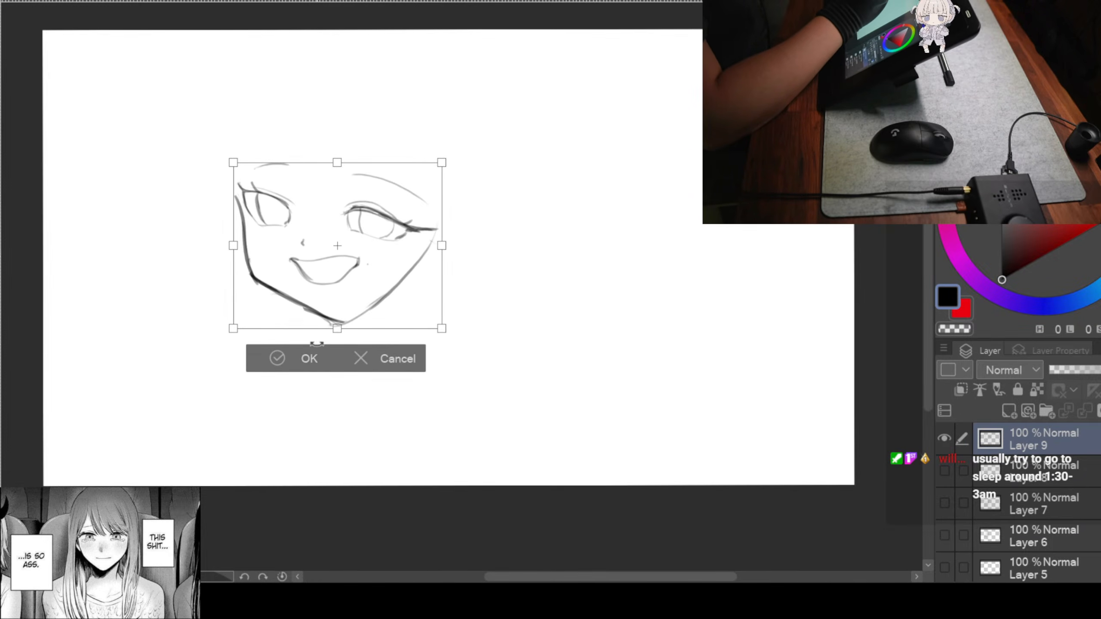
pyautogui.moveTo(438, 164); pyautogui.dragTo(422, 175)
pyautogui.moveTo(310, 321); pyautogui.dragTo(305, 318)
pyautogui.press('Return')
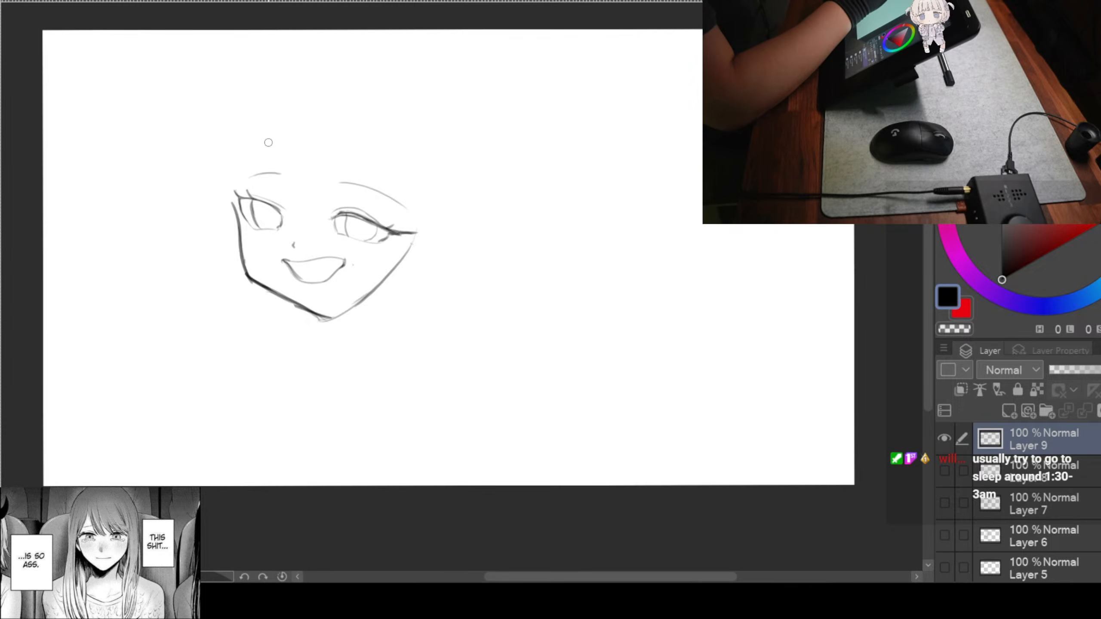
# Draw the left side hair lock from the forehead past the eye's outer corner, plus the first fringe strands over the forehead
pyautogui.moveTo(272, 132)
pyautogui.mouseDown()
pyautogui.moveTo(218, 239)
pyautogui.moveTo(213, 288)
pyautogui.mouseUp()
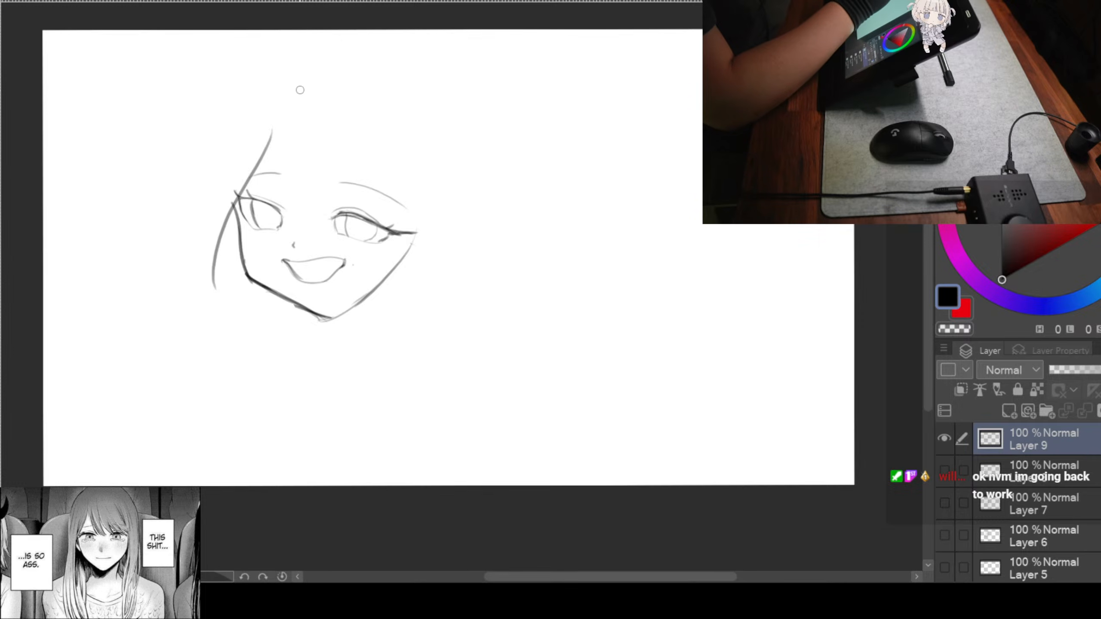
pyautogui.moveTo(290, 97)
pyautogui.mouseDown()
pyautogui.moveTo(297, 181)
pyautogui.moveTo(308, 203)
pyautogui.mouseUp()
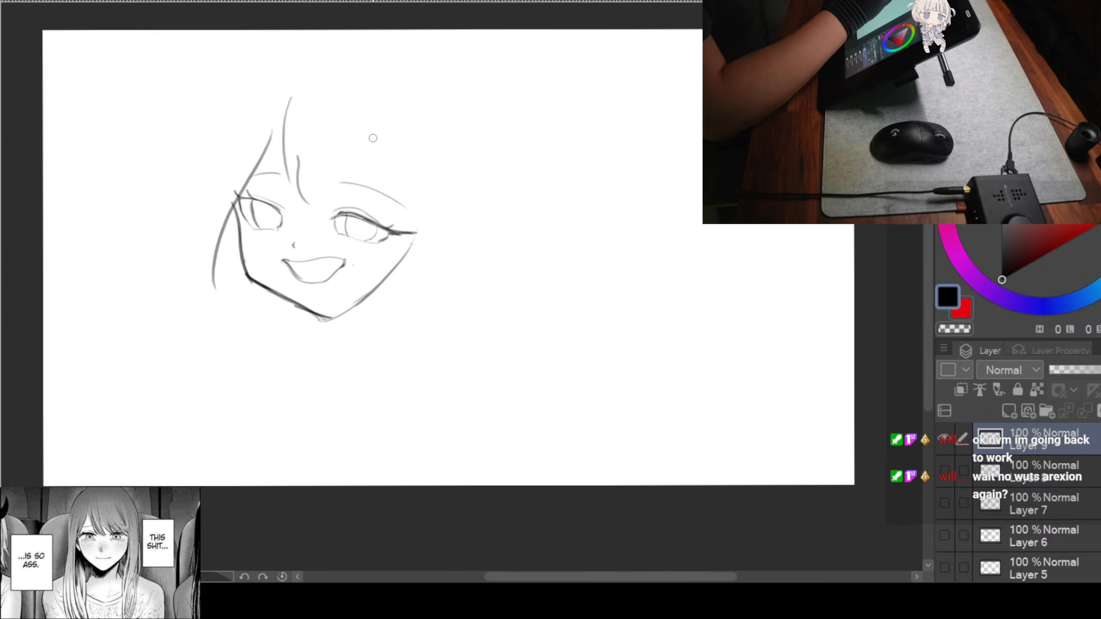
# Handwrite the underlined heading "aexion-A" on the canvas to the right of the face, with an arrow, a Y-shaped receptor and a partial "Adenosine" label below
pyautogui.moveTo(625, 88)
pyautogui.mouseDown()
pyautogui.moveTo(598, 136)
pyautogui.moveTo(611, 95)
pyautogui.moveTo(672, 102)
pyautogui.moveTo(689, 133)
pyautogui.mouseUp()
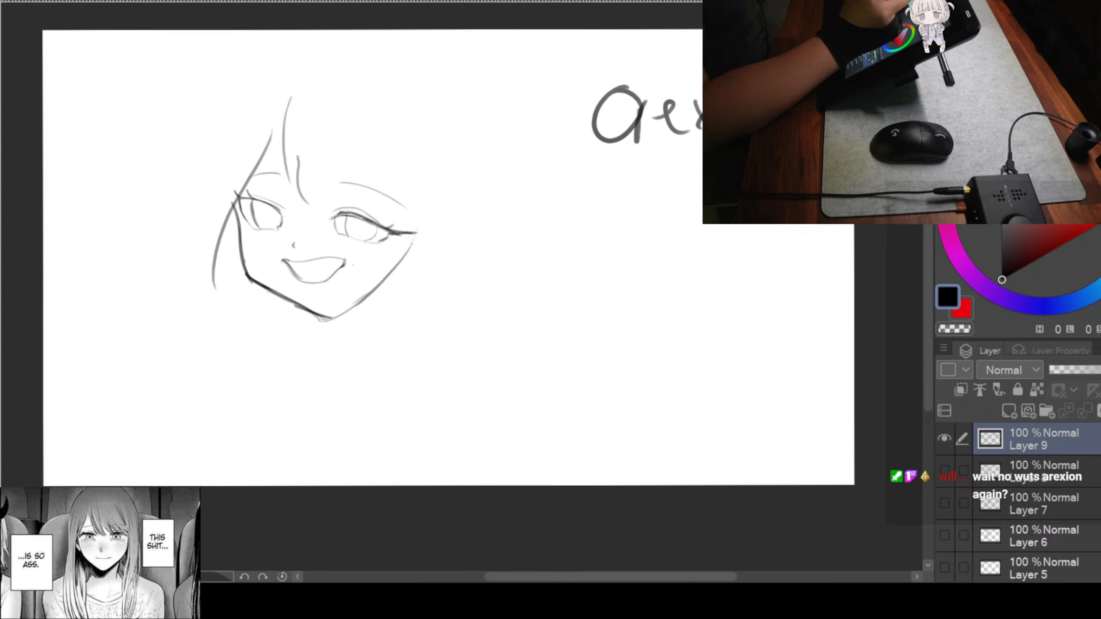
pyautogui.moveTo(613, 154); pyautogui.dragTo(702, 163)
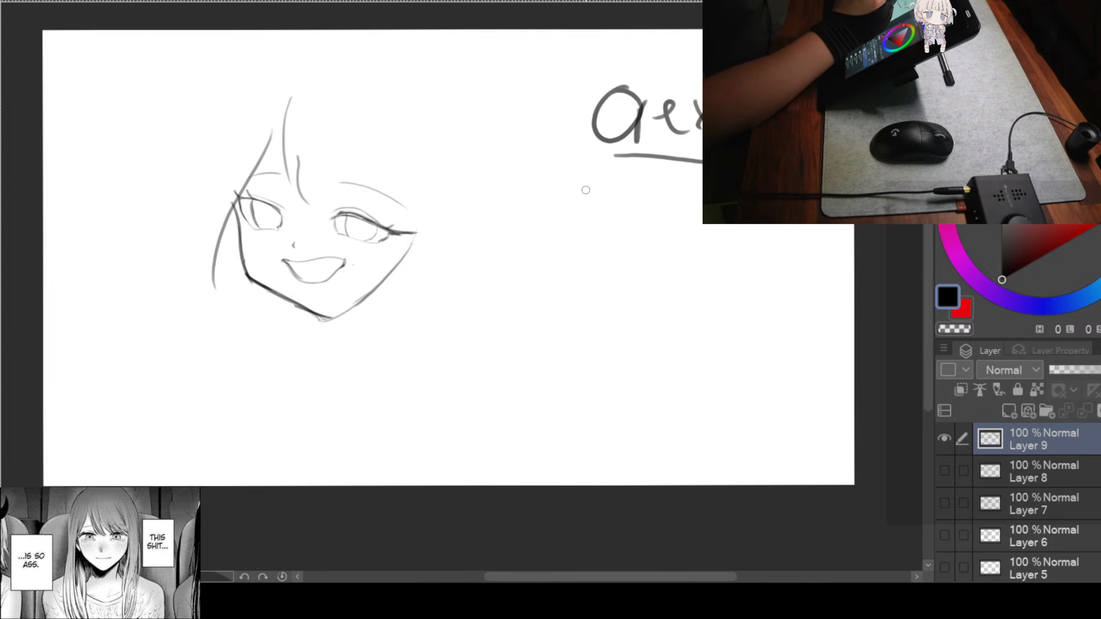
pyautogui.moveTo(628, 228)
pyautogui.mouseDown()
pyautogui.moveTo(663, 202)
pyautogui.moveTo(646, 267)
pyautogui.moveTo(704, 262)
pyautogui.moveTo(701, 253)
pyautogui.mouseUp()
pyautogui.moveTo(718, 229); pyautogui.dragTo(720, 262)
pyautogui.moveTo(724, 257)
pyautogui.mouseDown()
pyautogui.moveTo(756, 265)
pyautogui.moveTo(769, 254)
pyautogui.mouseUp()
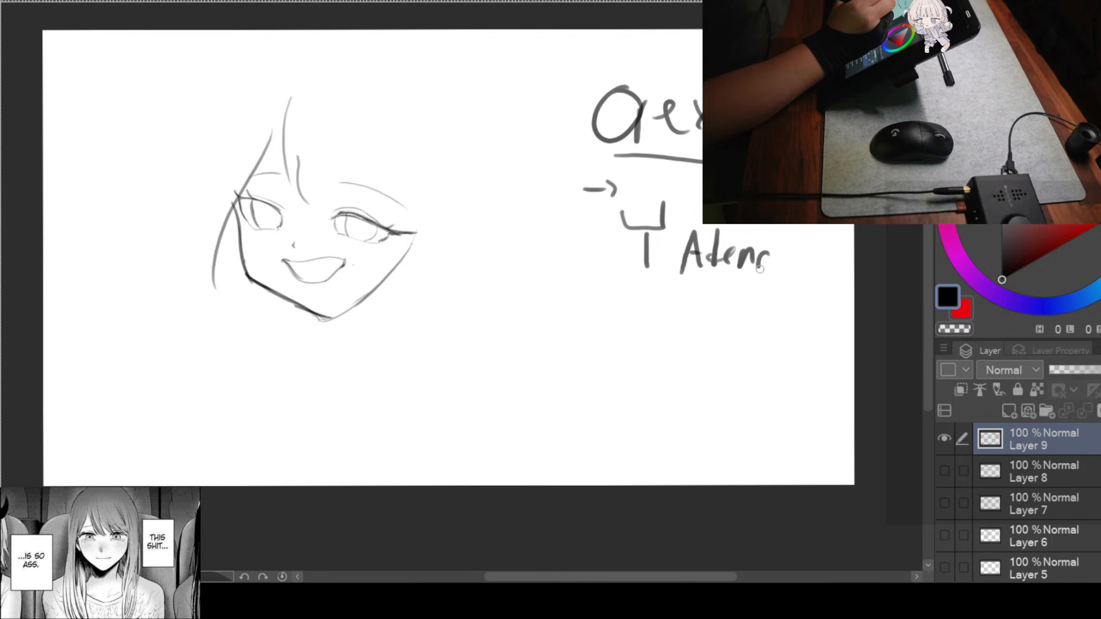
# Undo the lettering after the "A" beside the receptor and rewrite the word as "Adenosine"
pyautogui.hotkey('ctrl', 'z')
pyautogui.hotkey('ctrl', 'z')
pyautogui.hotkey('ctrl', 'z')
pyautogui.hotkey('ctrl', 'z')
pyautogui.hotkey('ctrl', 'z')
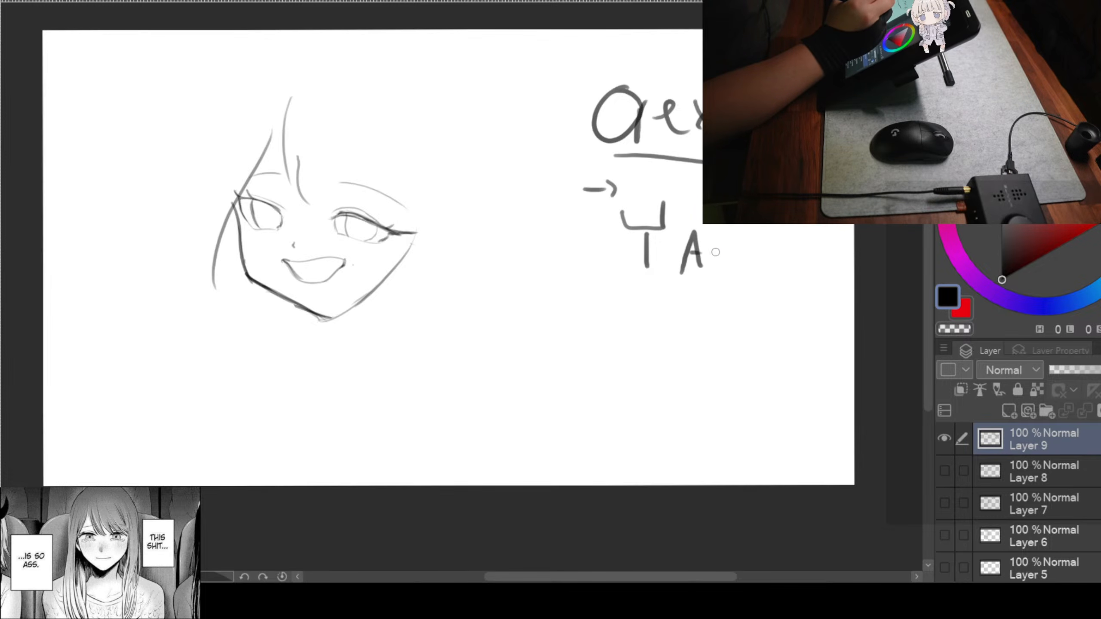
pyautogui.moveTo(777, 255)
pyautogui.mouseDown()
pyautogui.moveTo(787, 272)
pyautogui.moveTo(833, 277)
pyautogui.mouseUp()
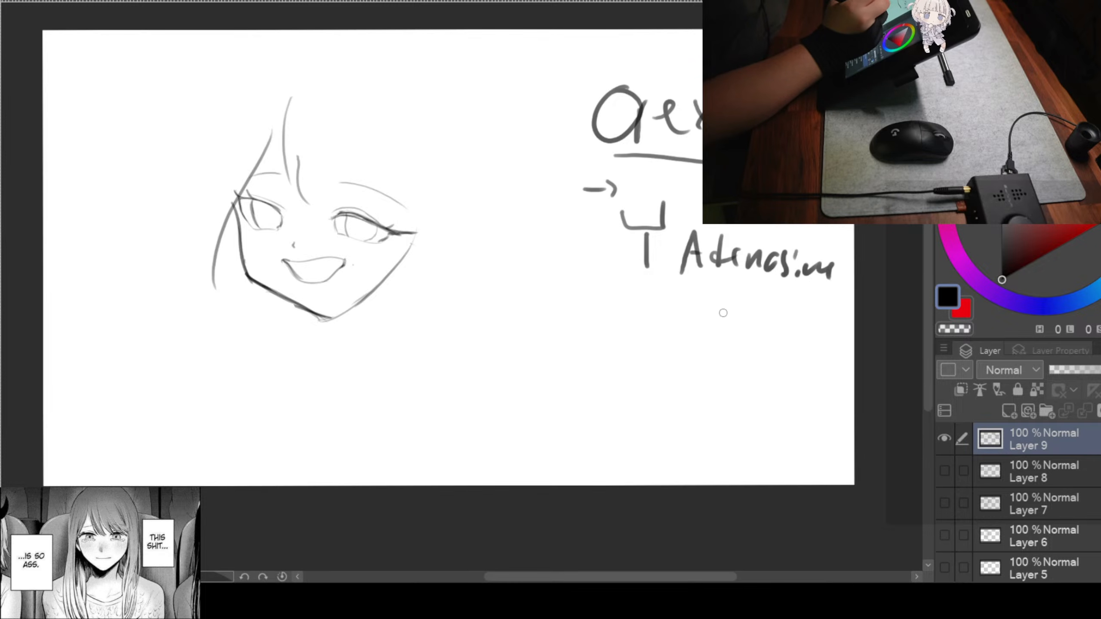
# Mark an X inside the receptor's cup, close the cup with a cap, and write "coffee" beside it
pyautogui.moveTo(639, 198); pyautogui.dragTo(658, 216)
pyautogui.moveTo(658, 199); pyautogui.dragTo(640, 219)
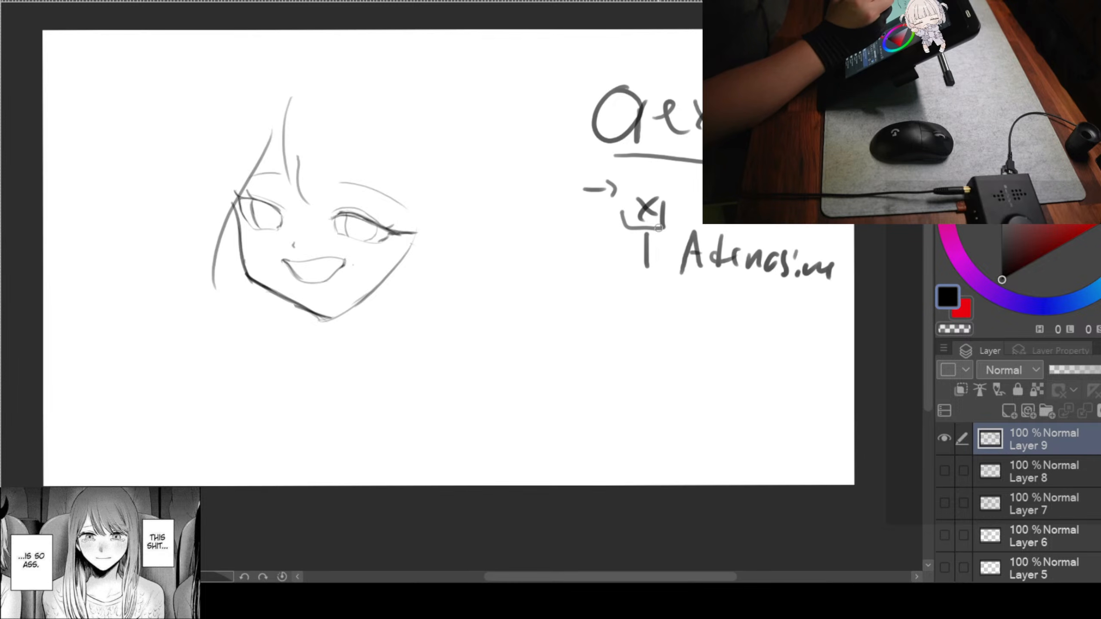
pyautogui.moveTo(546, 196)
pyautogui.mouseDown()
pyautogui.moveTo(583, 192)
pyautogui.moveTo(583, 206)
pyautogui.moveTo(617, 216)
pyautogui.moveTo(624, 190)
pyautogui.moveTo(656, 191)
pyautogui.mouseUp()
pyautogui.moveTo(661, 187); pyautogui.dragTo(641, 213)
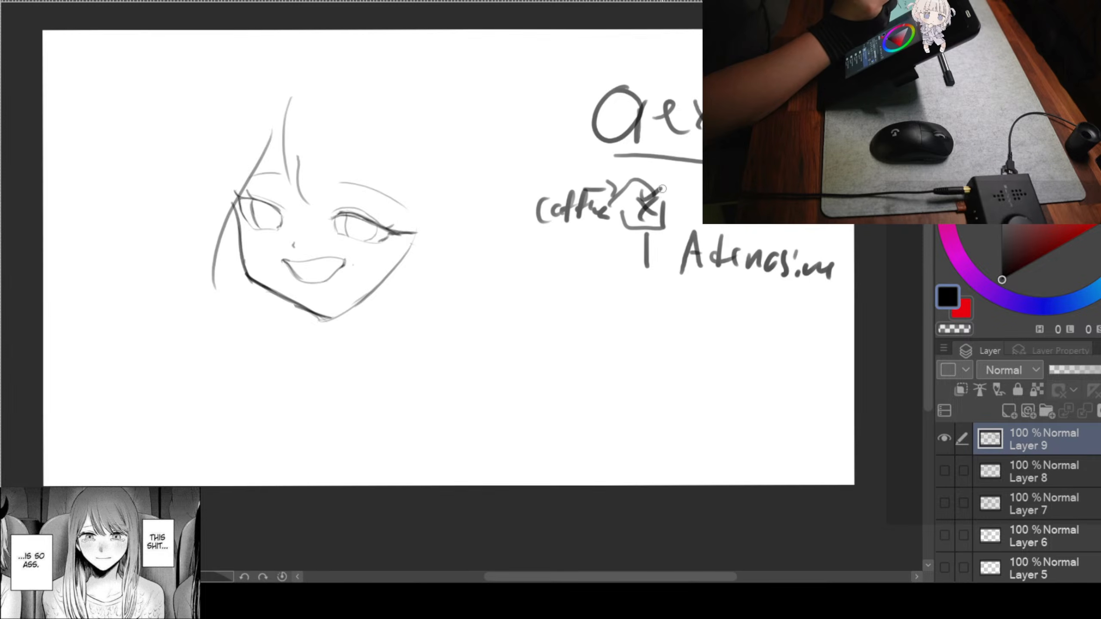
# Underline and bracket the word "Adenosine" and draw an arrow pointing into the receptor
pyautogui.moveTo(700, 280); pyautogui.dragTo(826, 307)
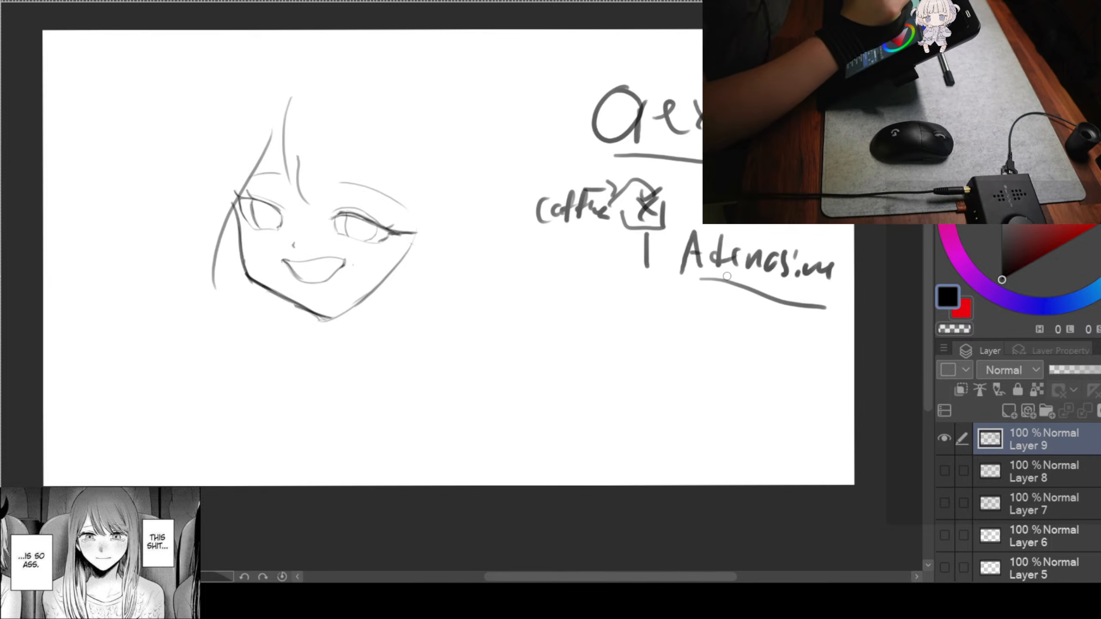
pyautogui.moveTo(679, 218)
pyautogui.mouseDown()
pyautogui.moveTo(689, 216)
pyautogui.moveTo(695, 291)
pyautogui.mouseUp()
pyautogui.moveTo(834, 249); pyautogui.dragTo(802, 313)
pyautogui.moveTo(700, 184); pyautogui.dragTo(684, 200)
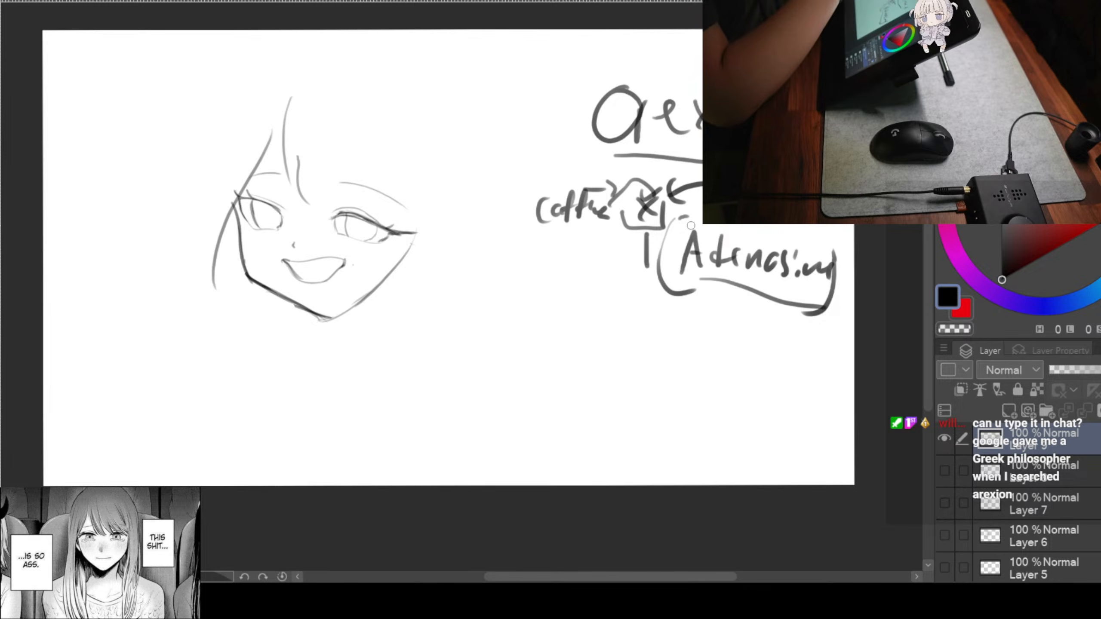
# Handwrite the numbers 5 and 6 below the notes, with an arrow from the 6 to 100 and 0, and 20 underneath
pyautogui.moveTo(794, 251); pyautogui.dragTo(393, 253)
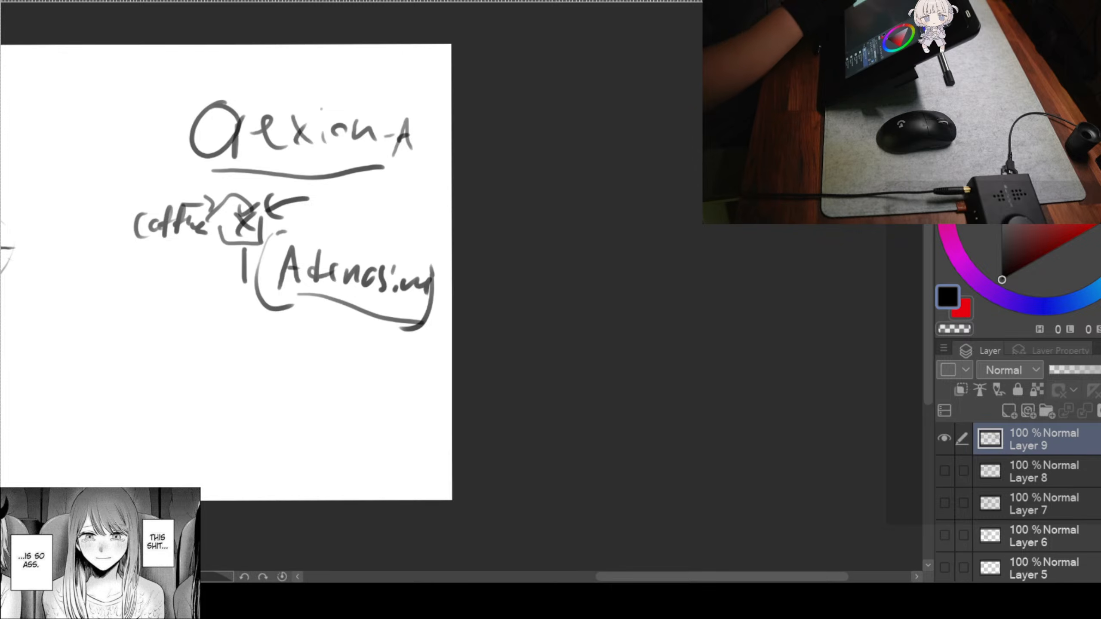
pyautogui.moveTo(255, 352)
pyautogui.mouseDown()
pyautogui.moveTo(239, 353)
pyautogui.moveTo(239, 384)
pyautogui.mouseUp()
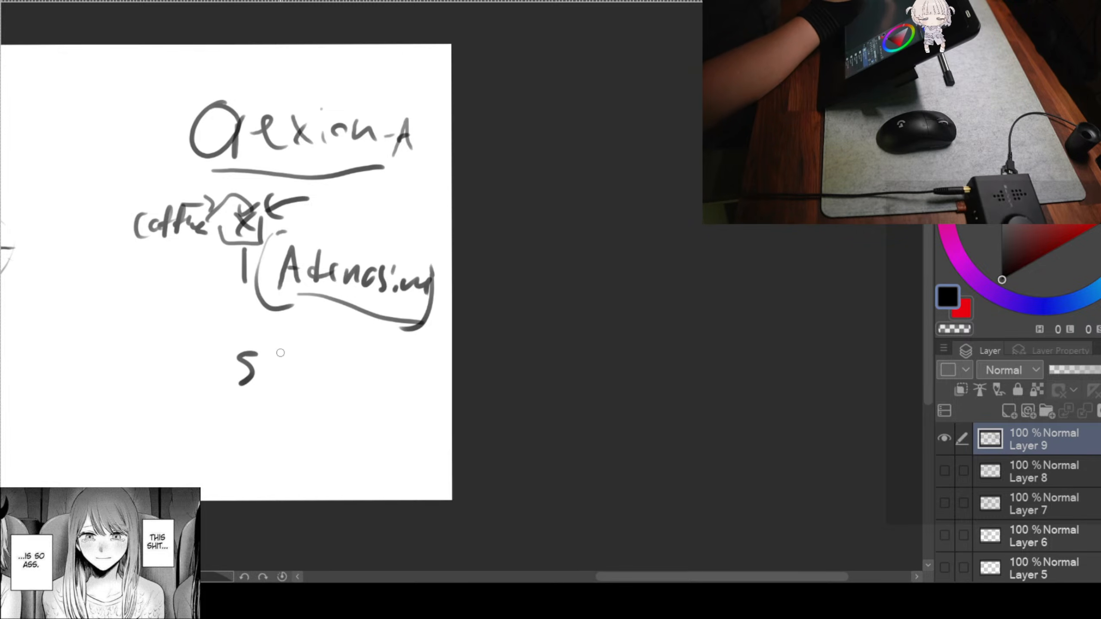
pyautogui.moveTo(318, 345); pyautogui.dragTo(300, 374)
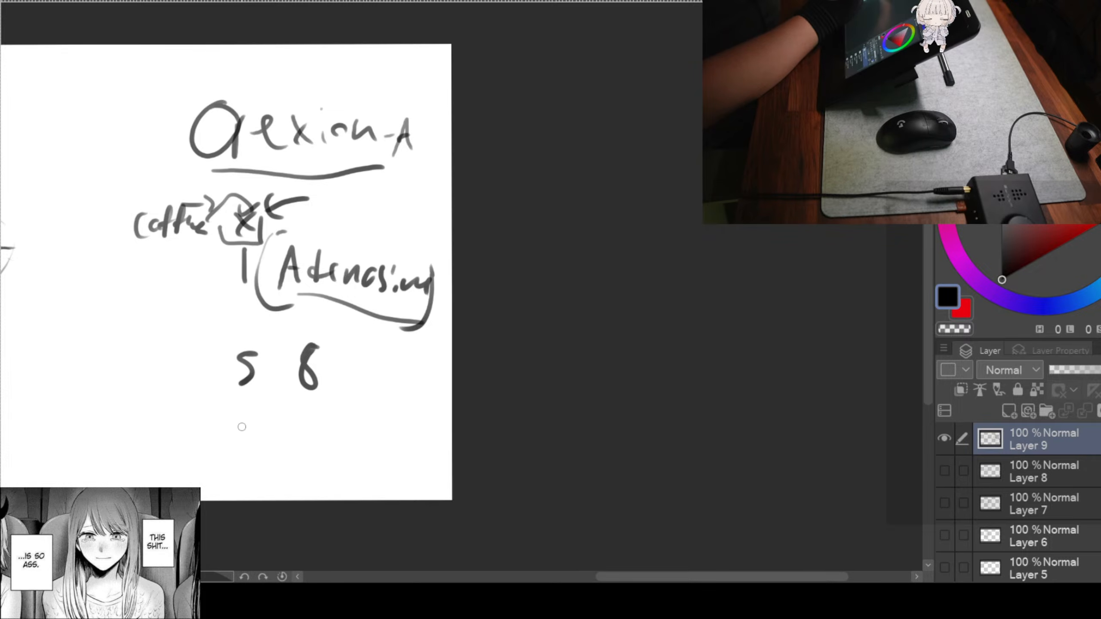
pyautogui.moveTo(328, 380); pyautogui.dragTo(344, 381)
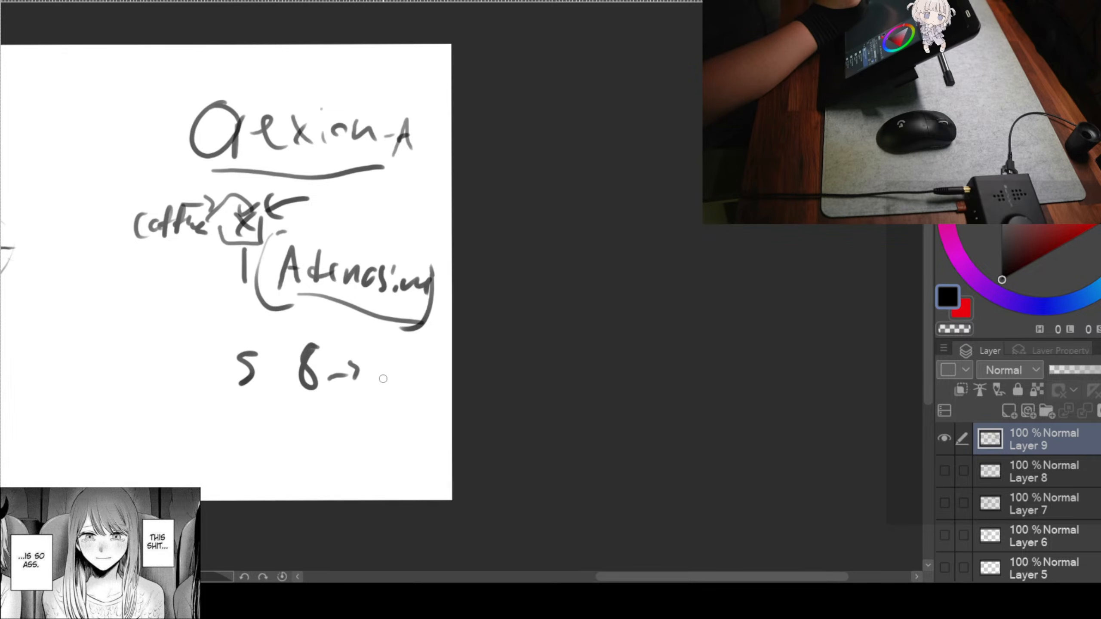
pyautogui.moveTo(379, 329)
pyautogui.mouseDown()
pyautogui.moveTo(377, 355)
pyautogui.moveTo(409, 337)
pyautogui.mouseUp()
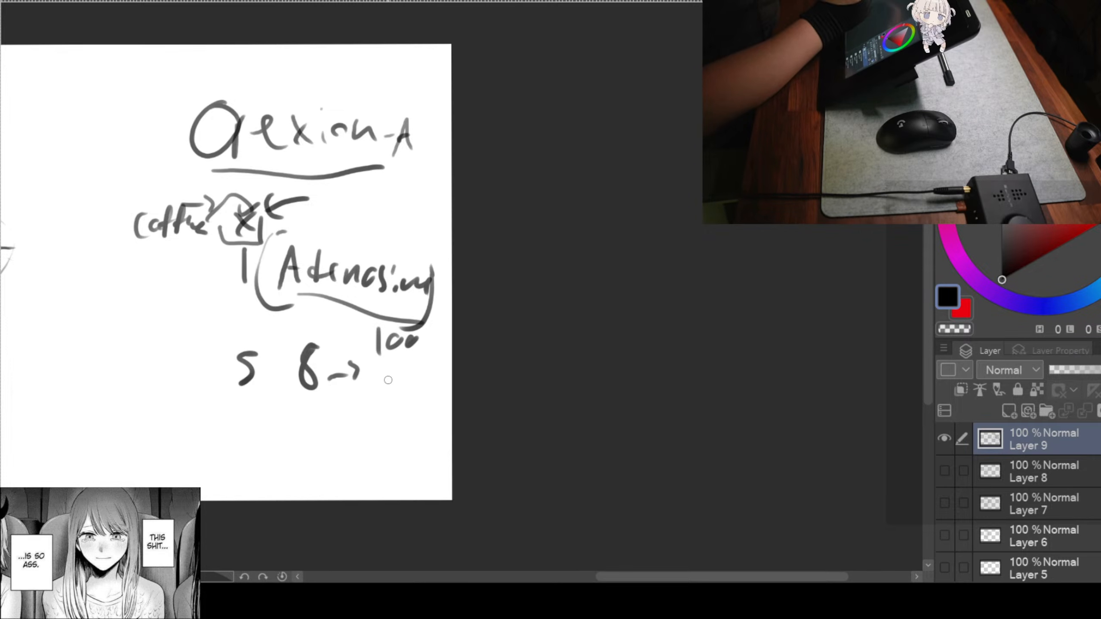
pyautogui.moveTo(389, 376); pyautogui.dragTo(390, 380)
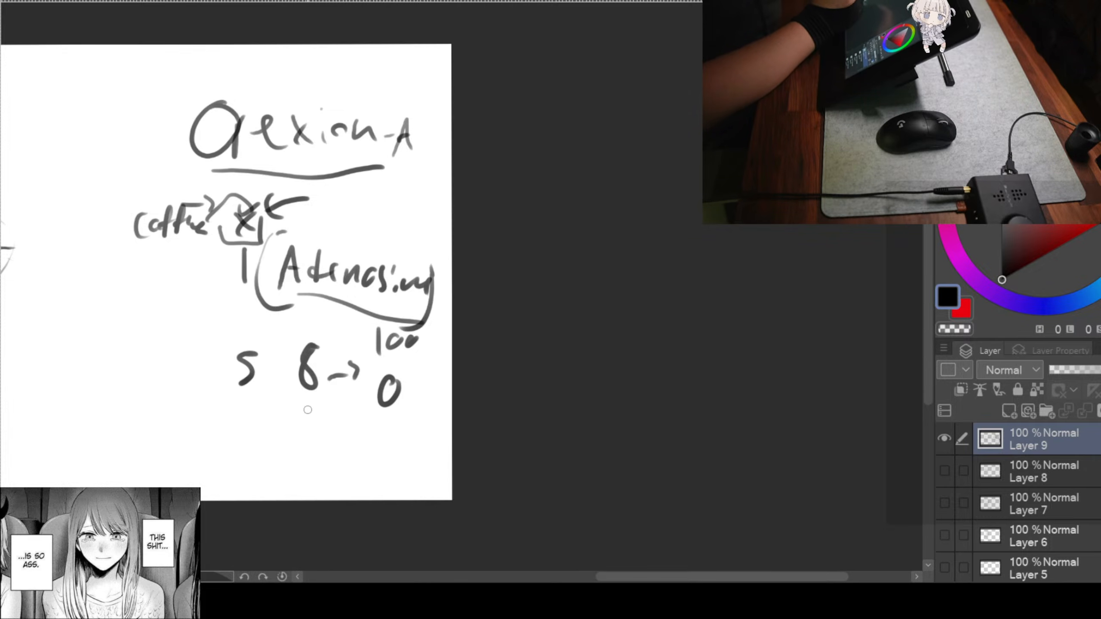
pyautogui.moveTo(258, 432); pyautogui.dragTo(278, 451)
pyautogui.moveTo(304, 437); pyautogui.dragTo(292, 443)
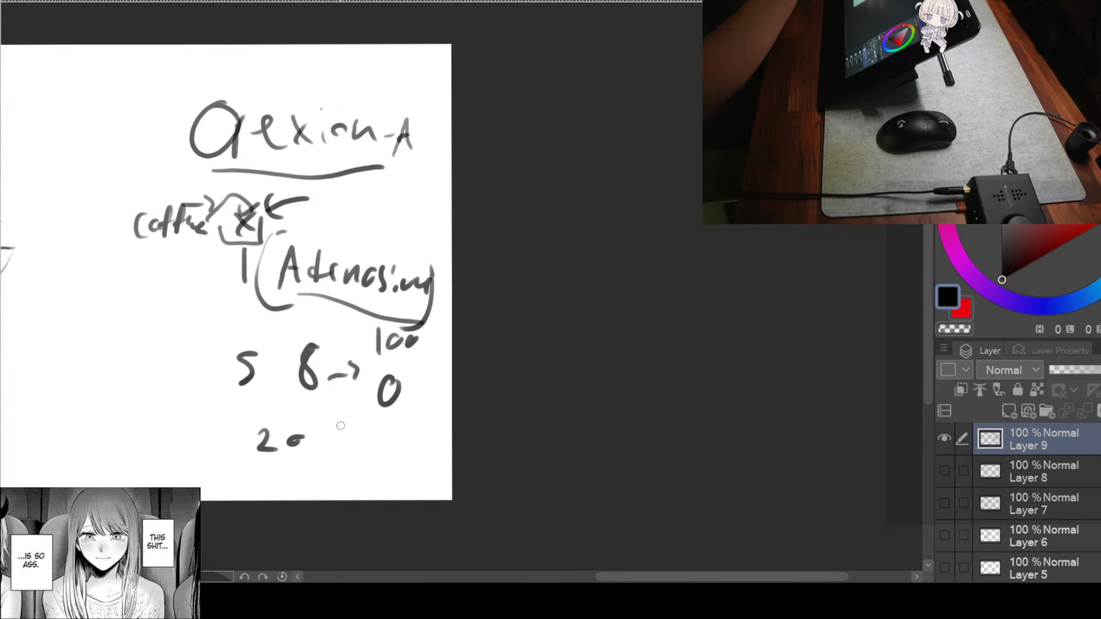
# Bracket the 5, add an arrow pointing left from it, and circle the 20
pyautogui.moveTo(218, 345)
pyautogui.mouseDown()
pyautogui.moveTo(207, 384)
pyautogui.moveTo(239, 382)
pyautogui.mouseUp()
pyautogui.moveTo(153, 377)
pyautogui.mouseDown()
pyautogui.moveTo(182, 374)
pyautogui.moveTo(169, 396)
pyautogui.mouseUp()
pyautogui.moveTo(289, 427)
pyautogui.mouseDown()
pyautogui.moveTo(249, 423)
pyautogui.moveTo(286, 417)
pyautogui.mouseUp()
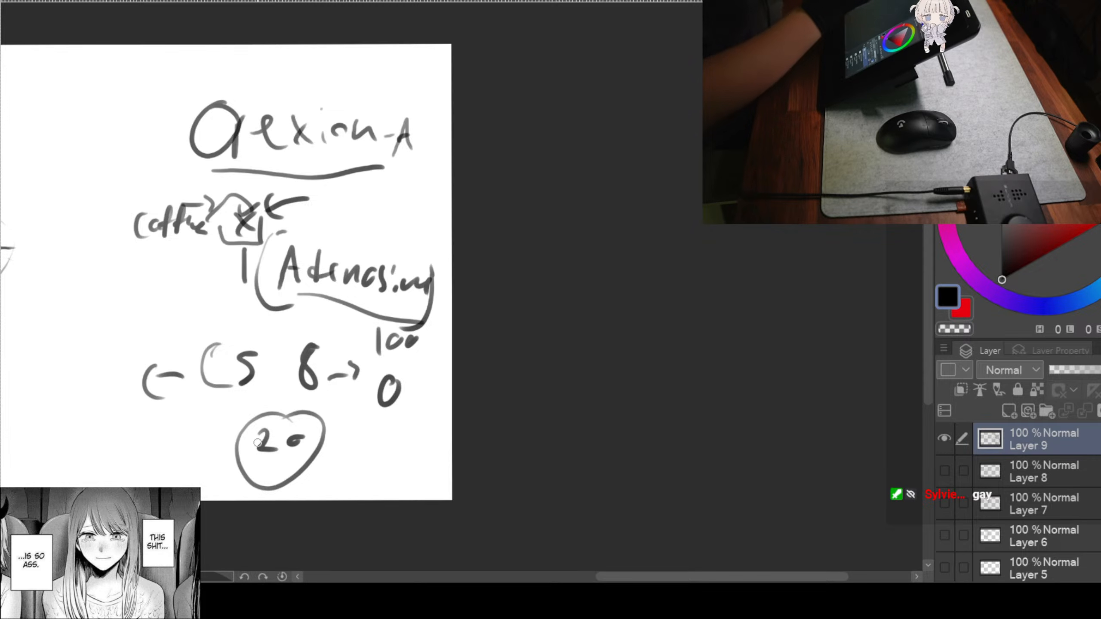
# Bracket the coffee label, add arrows into the receptor and down toward "Adenosine", and cross out the coffee label
pyautogui.moveTo(143, 194)
pyautogui.mouseDown()
pyautogui.moveTo(117, 196)
pyautogui.moveTo(143, 256)
pyautogui.mouseUp()
pyautogui.moveTo(191, 199); pyautogui.dragTo(194, 255)
pyautogui.moveTo(237, 187)
pyautogui.mouseDown()
pyautogui.moveTo(248, 219)
pyautogui.moveTo(263, 217)
pyautogui.mouseUp()
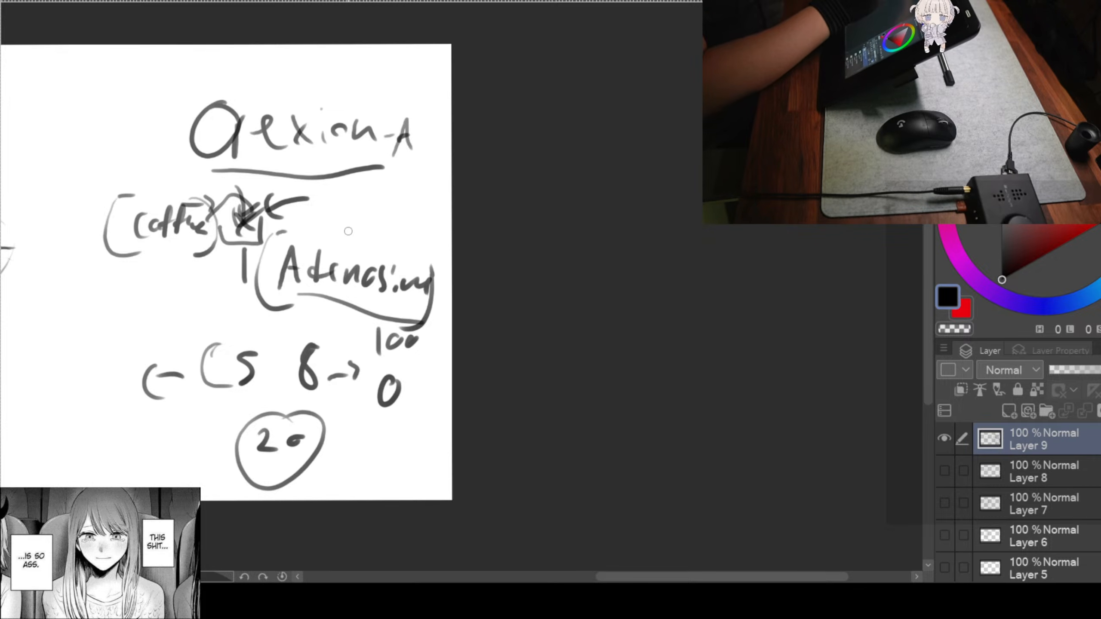
pyautogui.moveTo(349, 195); pyautogui.dragTo(354, 233)
pyautogui.moveTo(346, 231); pyautogui.dragTo(370, 227)
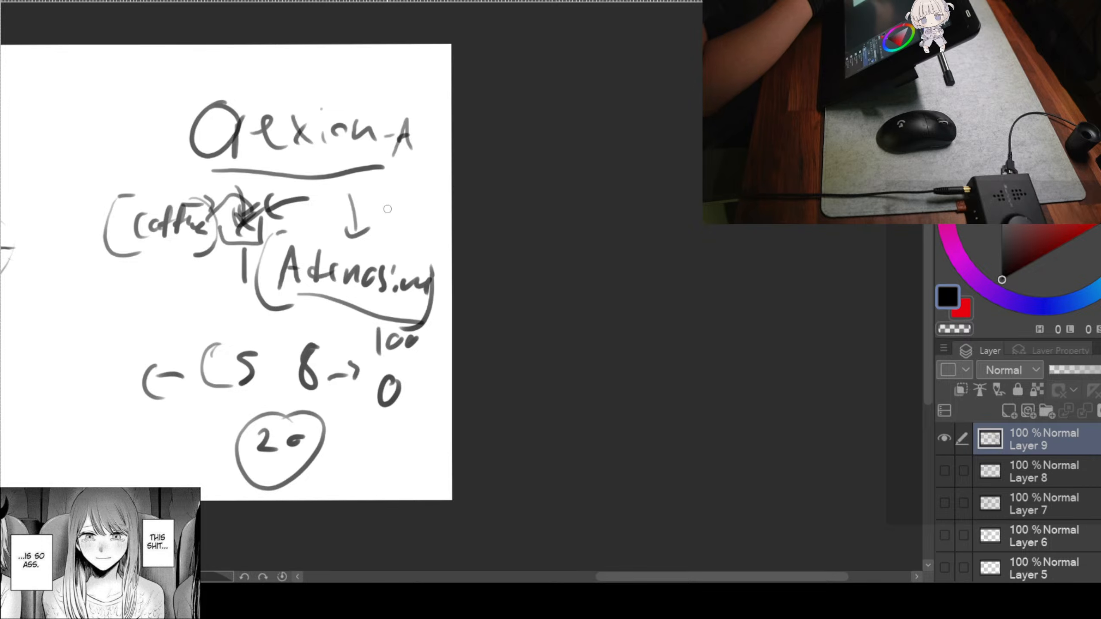
pyautogui.moveTo(129, 199); pyautogui.dragTo(200, 251)
pyautogui.moveTo(193, 206); pyautogui.dragTo(145, 269)
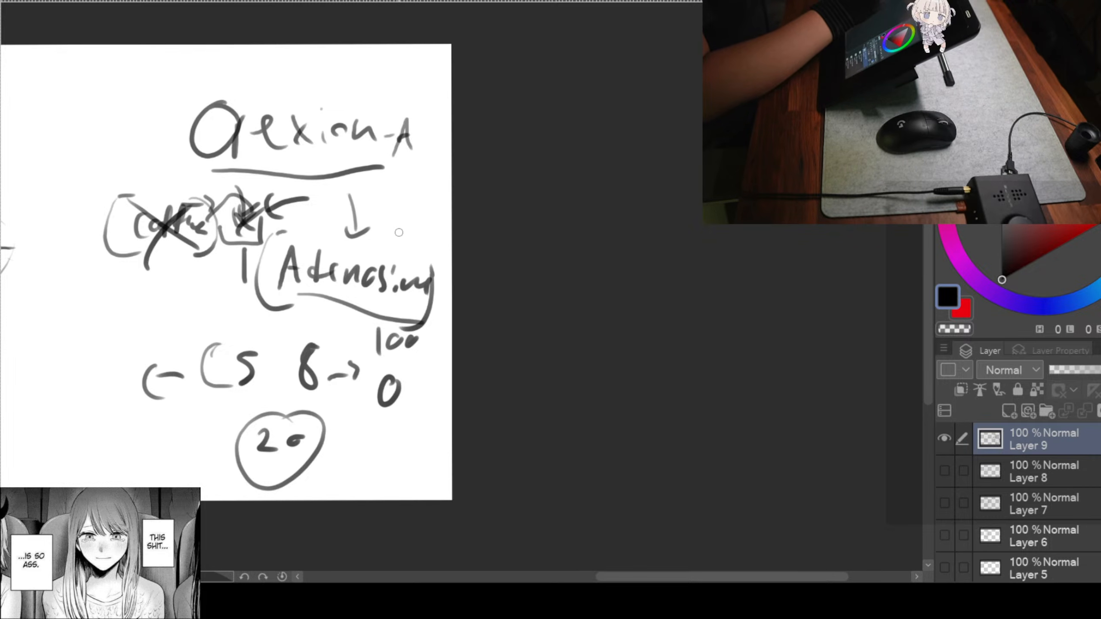
# Draw another downward arrow onto "Adenosine" and a large curved arrow from it up into the receptor
pyautogui.moveTo(411, 189); pyautogui.dragTo(423, 251)
pyautogui.moveTo(378, 204); pyautogui.dragTo(346, 265)
pyautogui.moveTo(335, 251)
pyautogui.mouseDown()
pyautogui.moveTo(371, 242)
pyautogui.moveTo(362, 262)
pyautogui.mouseUp()
pyautogui.moveTo(405, 194)
pyautogui.mouseDown()
pyautogui.moveTo(289, 173)
pyautogui.moveTo(250, 221)
pyautogui.mouseUp()
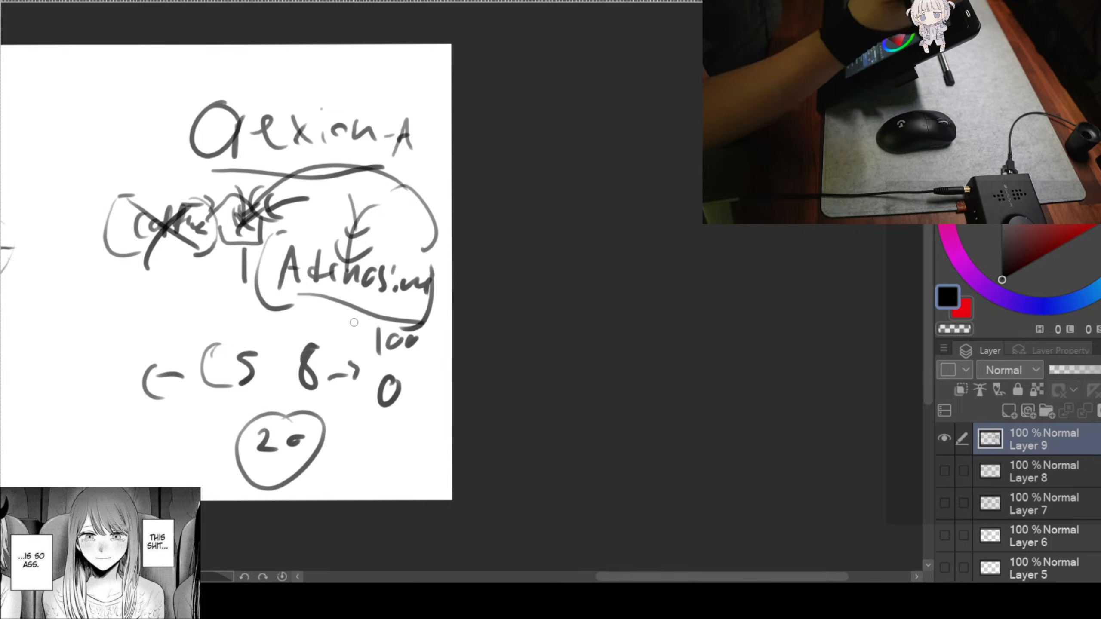
# Undo all the handwritten notes and numbers beside the face, back to the face and first hair strands
pyautogui.hotkey('ctrl', 'z')
pyautogui.hotkey('ctrl', 'z')
pyautogui.hotkey('ctrl', 'z')
pyautogui.hotkey('ctrl', 'z')
pyautogui.hotkey('ctrl', 'z')
pyautogui.hotkey('ctrl', 'z')
pyautogui.hotkey('ctrl', 'z')
pyautogui.hotkey('ctrl', 'z')
pyautogui.hotkey('ctrl', 'z')
pyautogui.hotkey('ctrl', 'z')
pyautogui.hotkey('ctrl', 'z')
pyautogui.hotkey('ctrl', 'z')
pyautogui.hotkey('ctrl', 'z')
pyautogui.hotkey('ctrl', 'z')
pyautogui.hotkey('ctrl', 'z')
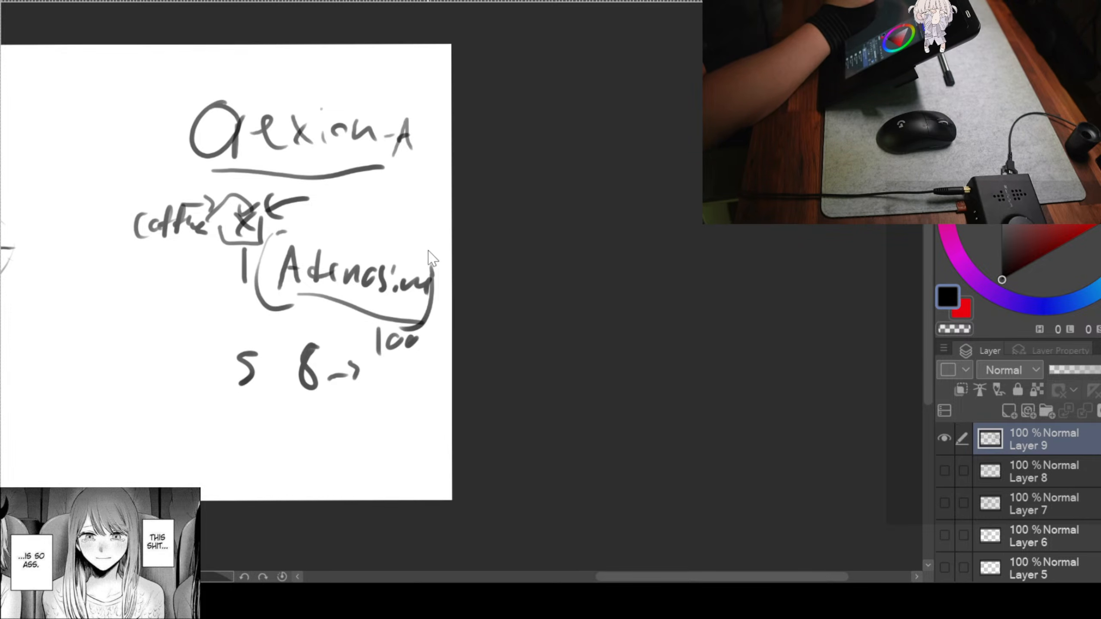
pyautogui.hotkey('ctrl', 'z')
pyautogui.hotkey('ctrl', 'z')
pyautogui.hotkey('ctrl', 'z')
pyautogui.hotkey('ctrl', 'z')
pyautogui.hotkey('ctrl', 'z')
pyautogui.hotkey('ctrl', 'z')
pyautogui.hotkey('ctrl', 'z')
pyautogui.hotkey('ctrl', 'z')
pyautogui.hotkey('ctrl', 'z')
pyautogui.hotkey('ctrl', 'z')
pyautogui.hotkey('ctrl', 'z')
pyautogui.hotkey('ctrl', 'z')
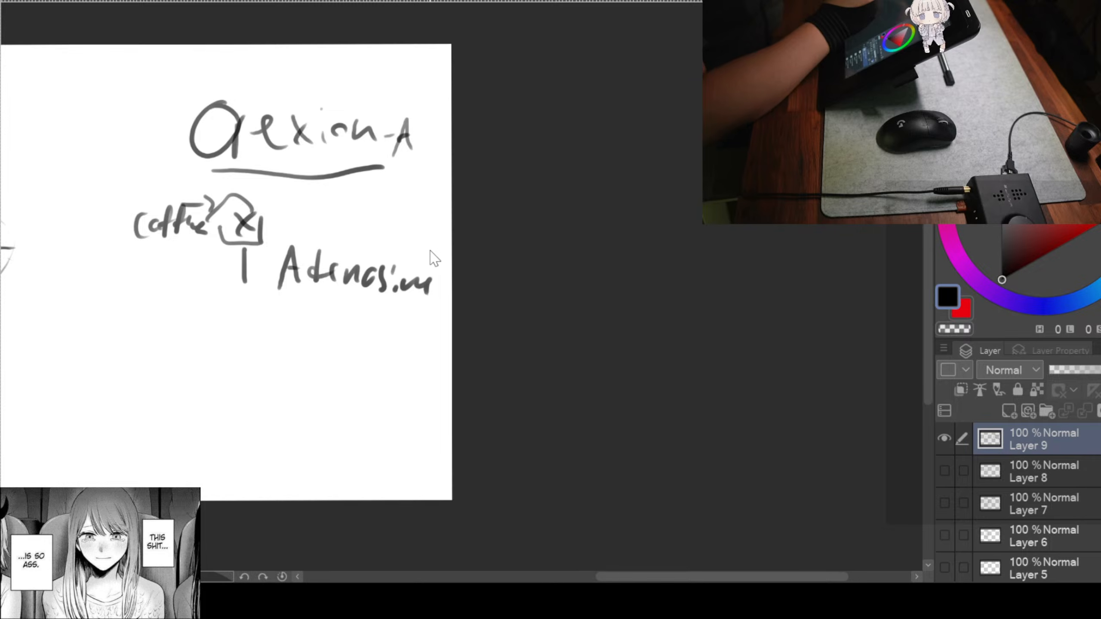
pyautogui.hotkey('ctrl', 'z')
pyautogui.hotkey('ctrl', 'z')
pyautogui.hotkey('ctrl', 'z')
pyautogui.hotkey('ctrl', 'z')
pyautogui.hotkey('ctrl', 'z')
pyautogui.hotkey('ctrl', 'z')
pyautogui.hotkey('ctrl', 'z')
pyautogui.hotkey('ctrl', 'z')
pyautogui.hotkey('ctrl', 'z')
pyautogui.hotkey('ctrl', 'z')
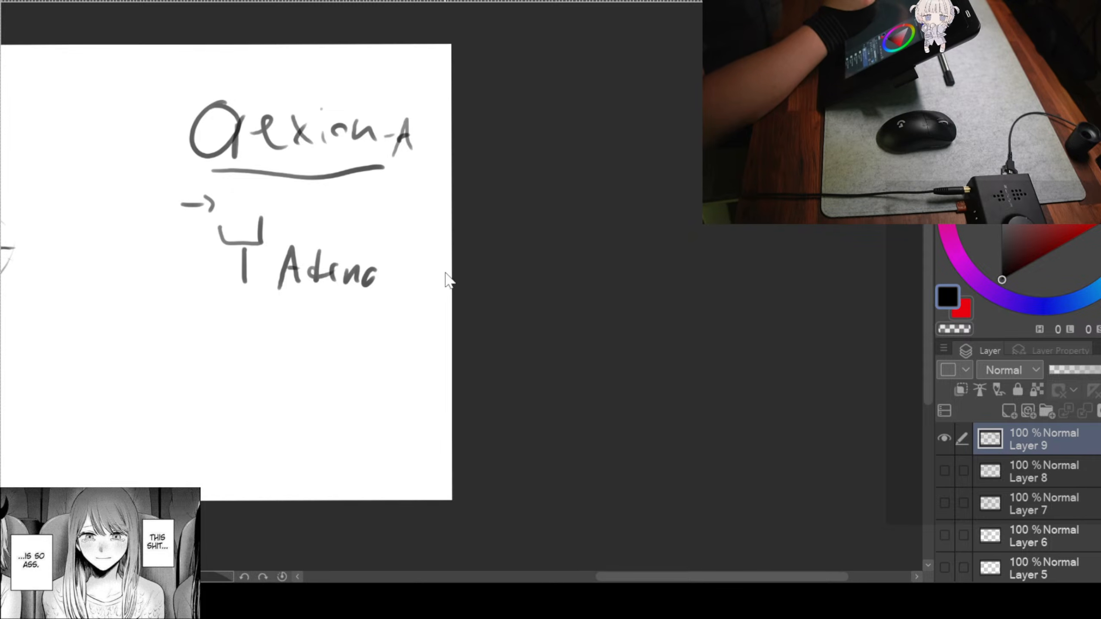
pyautogui.hotkey('ctrl', 'z')
pyautogui.hotkey('ctrl', 'z')
pyautogui.hotkey('ctrl', 'z')
pyautogui.hotkey('ctrl', 'z')
pyautogui.hotkey('ctrl', 'z')
pyautogui.hotkey('ctrl', 'z')
pyautogui.hotkey('ctrl', 'z')
pyautogui.hotkey('ctrl', 'z')
pyautogui.hotkey('ctrl', 'z')
pyautogui.hotkey('ctrl', 'z')
pyautogui.hotkey('ctrl', 'z')
pyautogui.hotkey('ctrl', 'z')
pyautogui.hotkey('ctrl', 'z')
pyautogui.hotkey('ctrl', 'z')
pyautogui.hotkey('ctrl', 'z')
pyautogui.hotkey('ctrl', 'z')
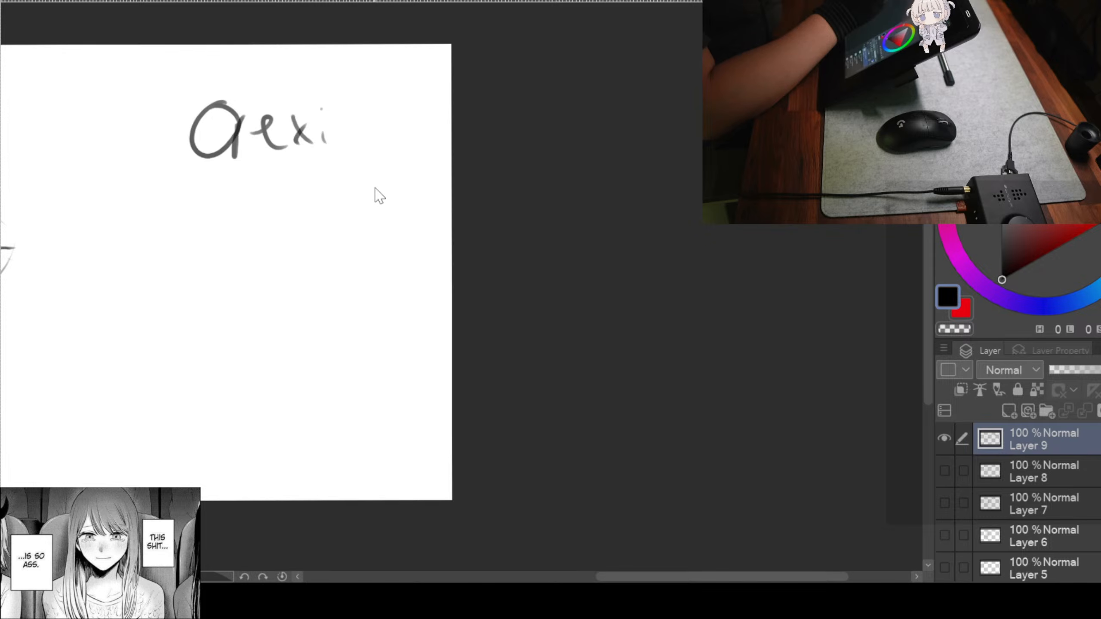
pyautogui.hotkey('ctrl', 'z')
pyautogui.hotkey('ctrl', 'z')
pyautogui.hotkey('ctrl', 'z')
pyautogui.hotkey('ctrl', 'z')
pyautogui.hotkey('ctrl', 'z')
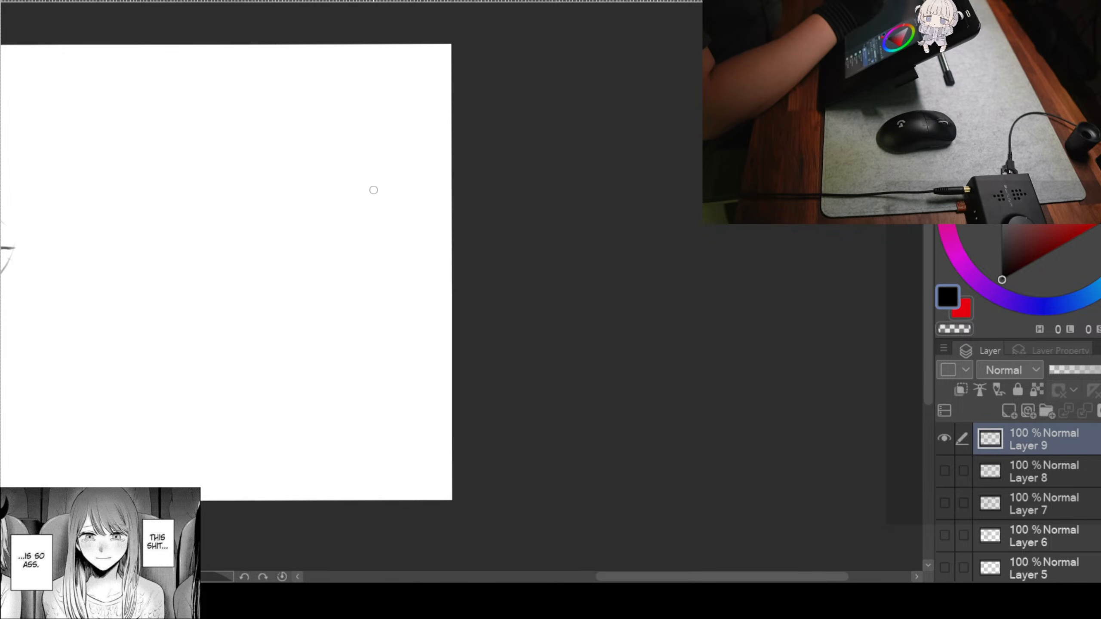
# Draw a short fringe strand at the middle of the forehead and a longer curved one down to the right eyebrow's inner end
pyautogui.moveTo(327, 205); pyautogui.dragTo(656, 182)
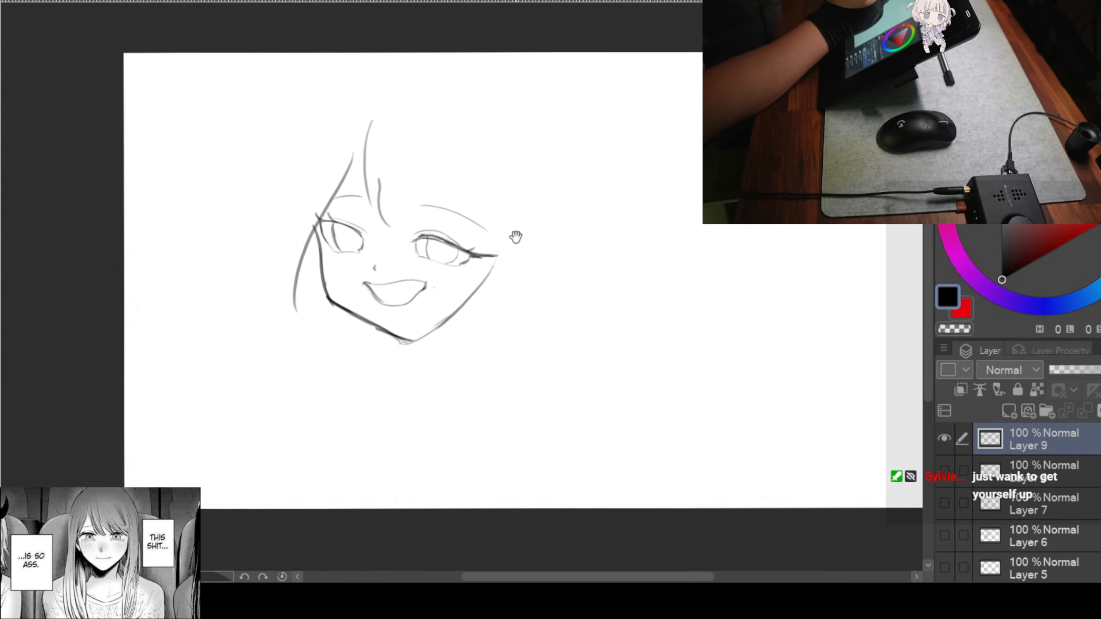
pyautogui.moveTo(610, 246); pyautogui.dragTo(509, 162)
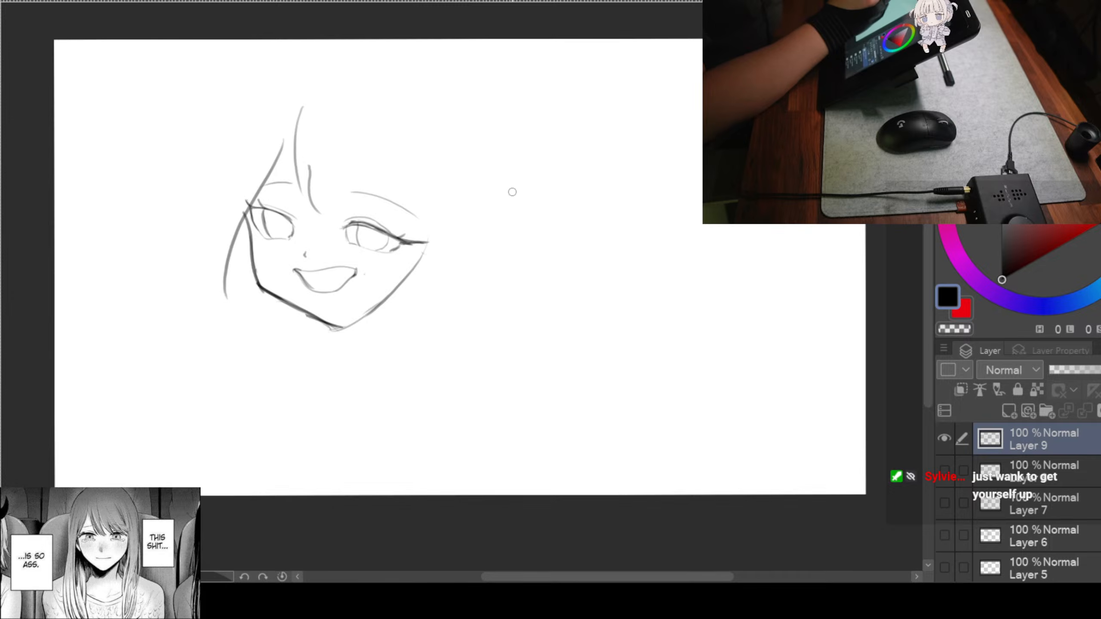
pyautogui.scroll(2, 513, 217)
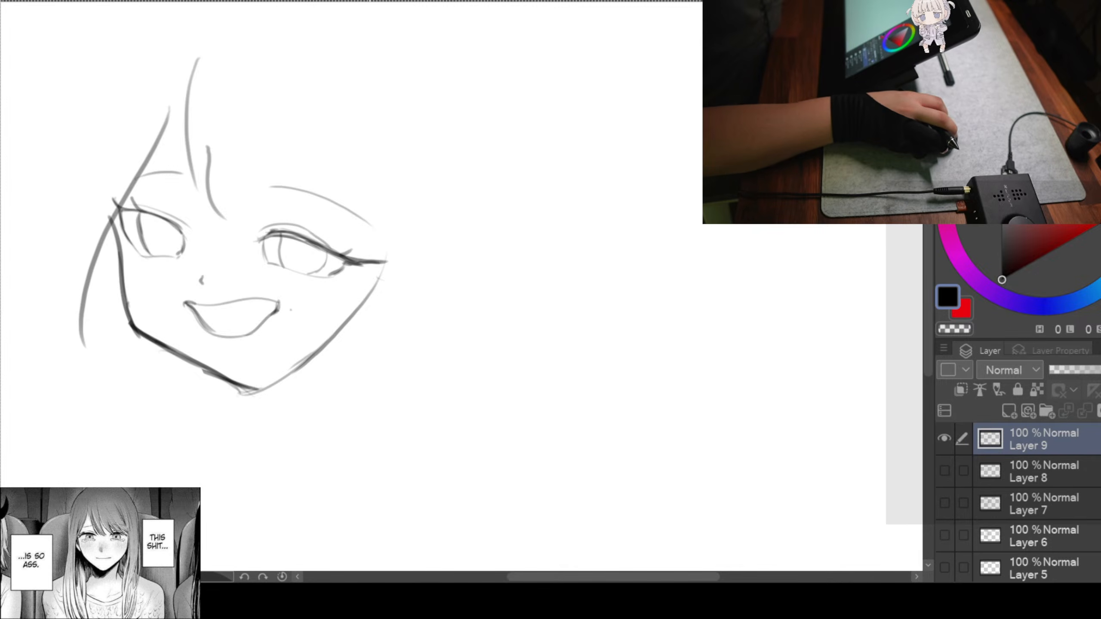
pyautogui.moveTo(339, 172); pyautogui.dragTo(396, 174)
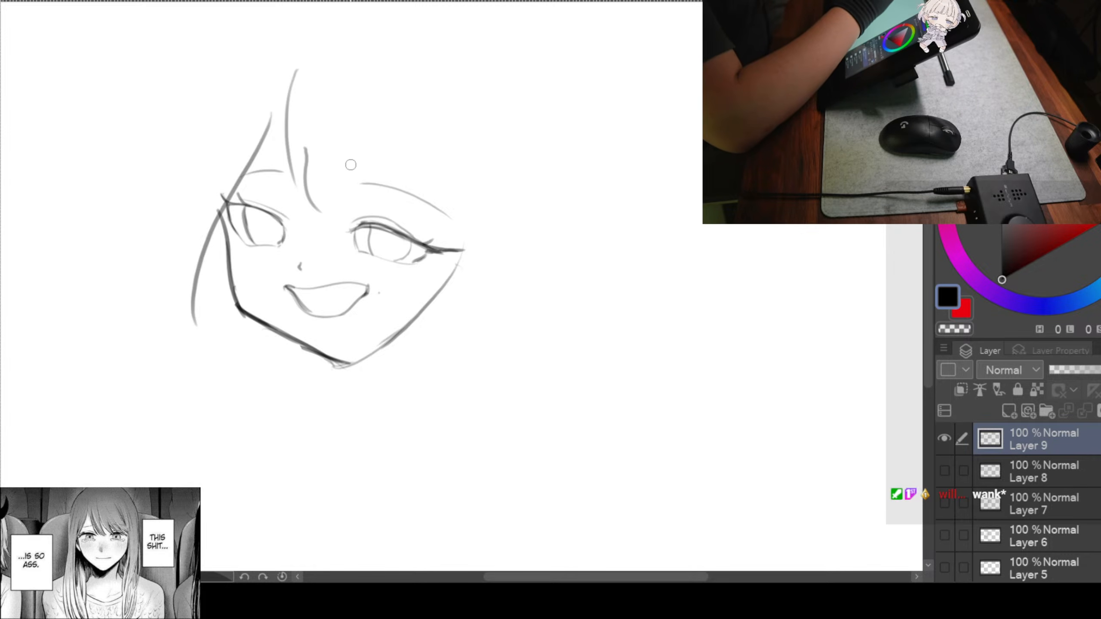
pyautogui.moveTo(321, 171); pyautogui.dragTo(342, 203)
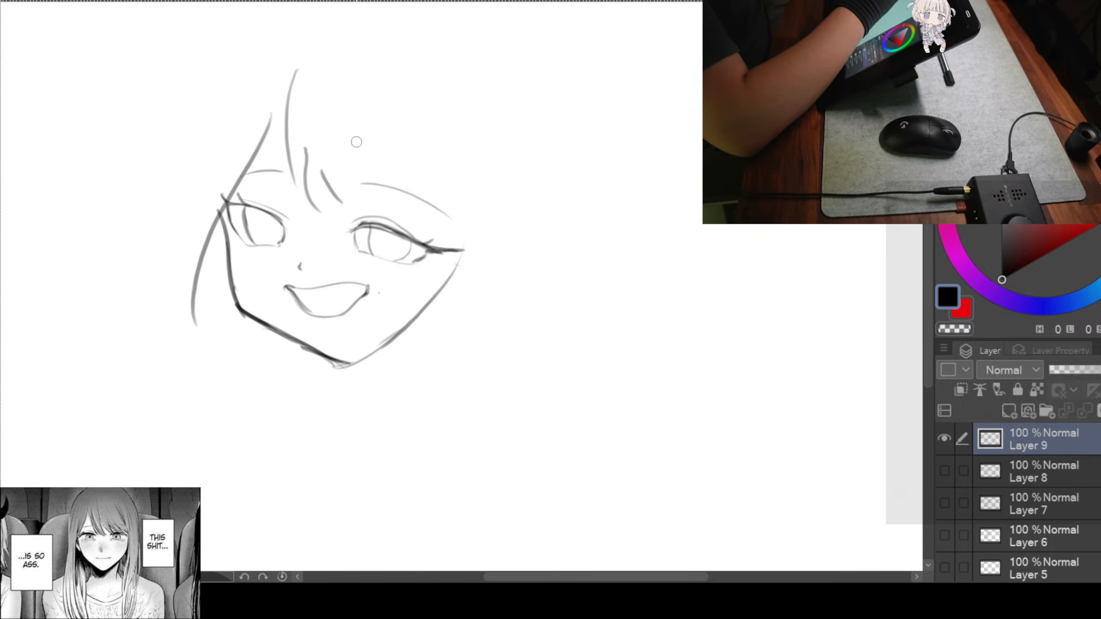
pyautogui.moveTo(368, 119); pyautogui.dragTo(361, 199)
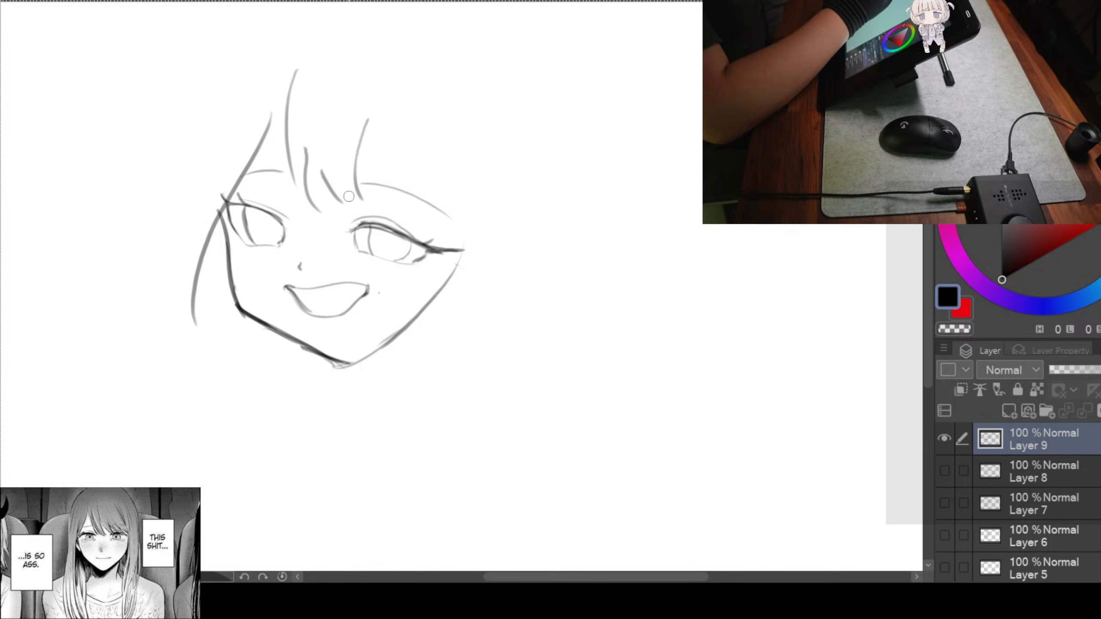
pyautogui.moveTo(685, 152); pyautogui.dragTo(597, 174)
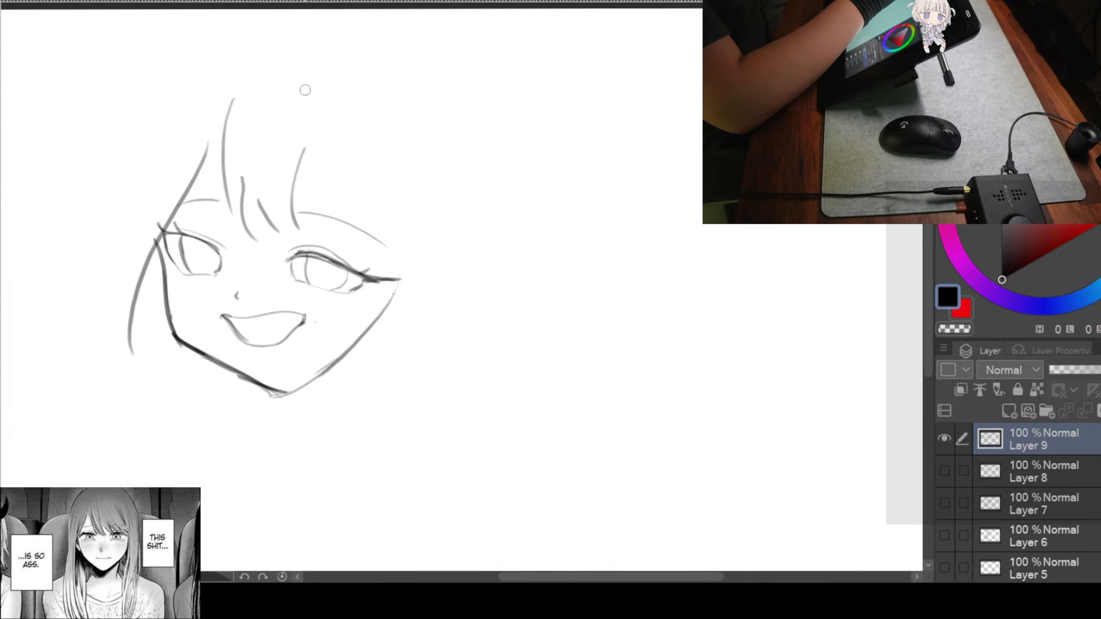
# Extend the fringe upward toward the crown, add a long strand above the right brow, and sweep another past the right eye's outer corner
pyautogui.moveTo(255, 54); pyautogui.dragTo(229, 99)
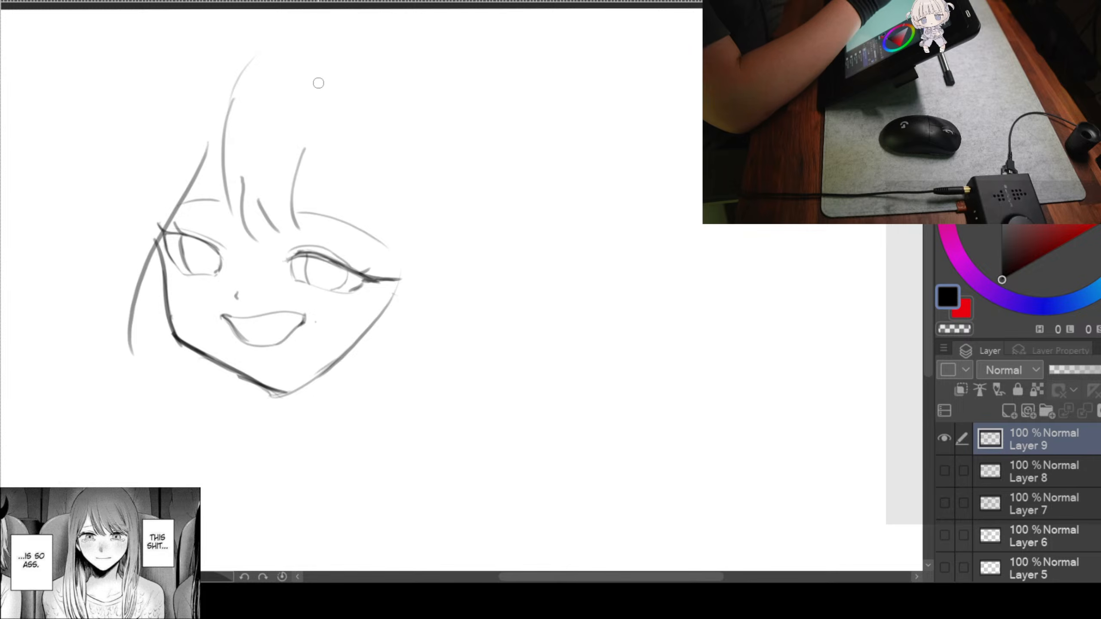
pyautogui.moveTo(305, 71); pyautogui.dragTo(313, 209)
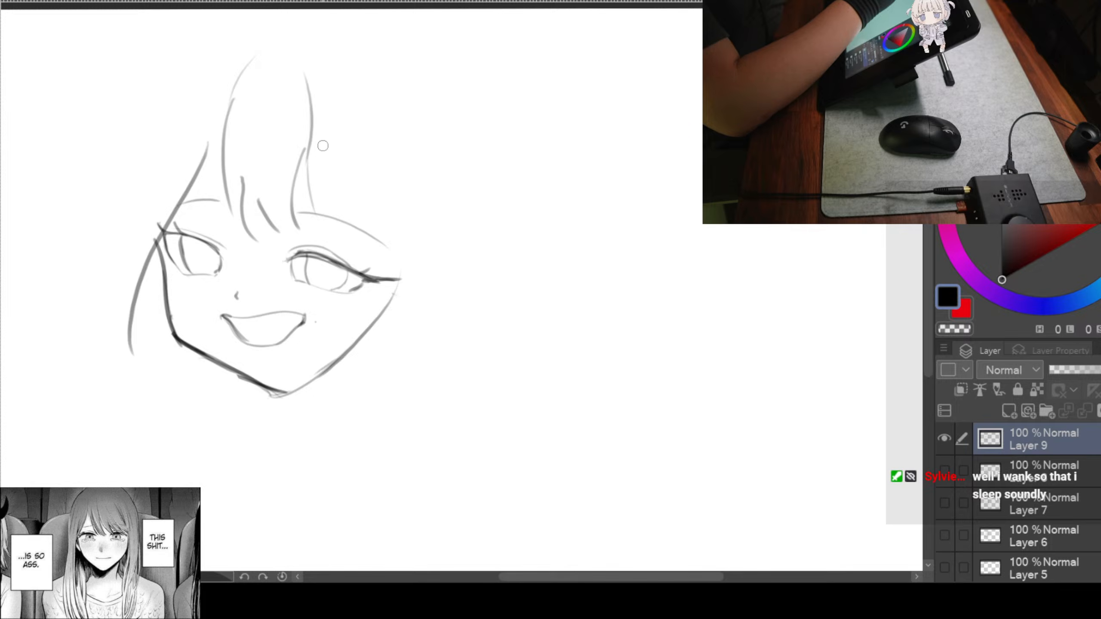
pyautogui.moveTo(313, 145); pyautogui.dragTo(442, 268)
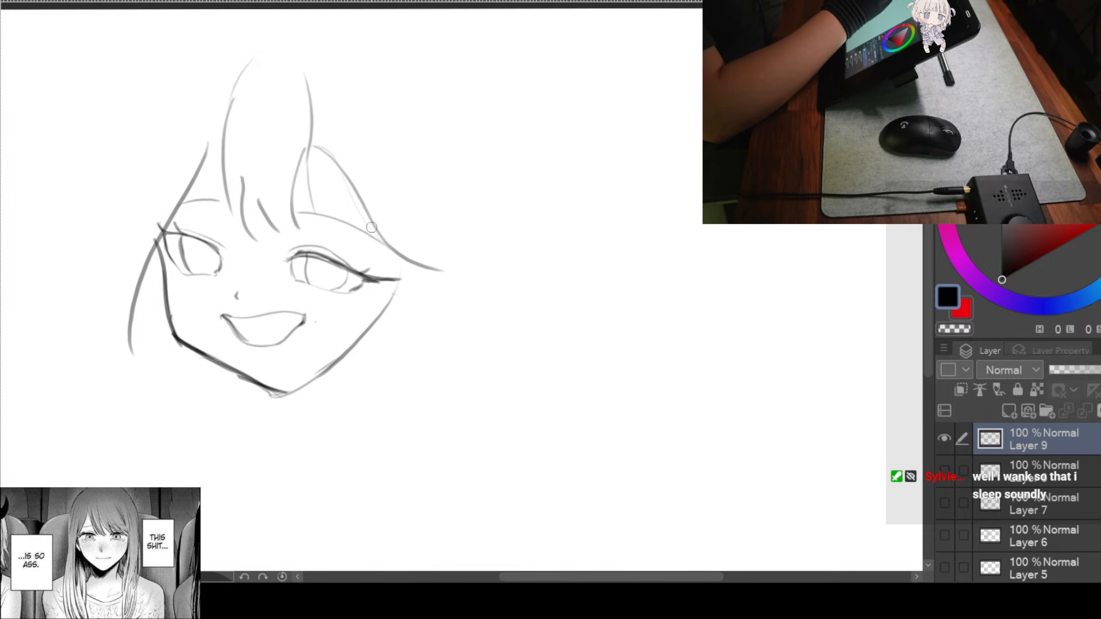
# Draw the long side lock beside the right eye with overlapping curved strands that fall past the jaw and taper below it
pyautogui.moveTo(357, 166); pyautogui.dragTo(355, 316)
pyautogui.moveTo(366, 186); pyautogui.dragTo(365, 390)
pyautogui.moveTo(388, 334); pyautogui.dragTo(343, 429)
pyautogui.moveTo(402, 204); pyautogui.dragTo(387, 368)
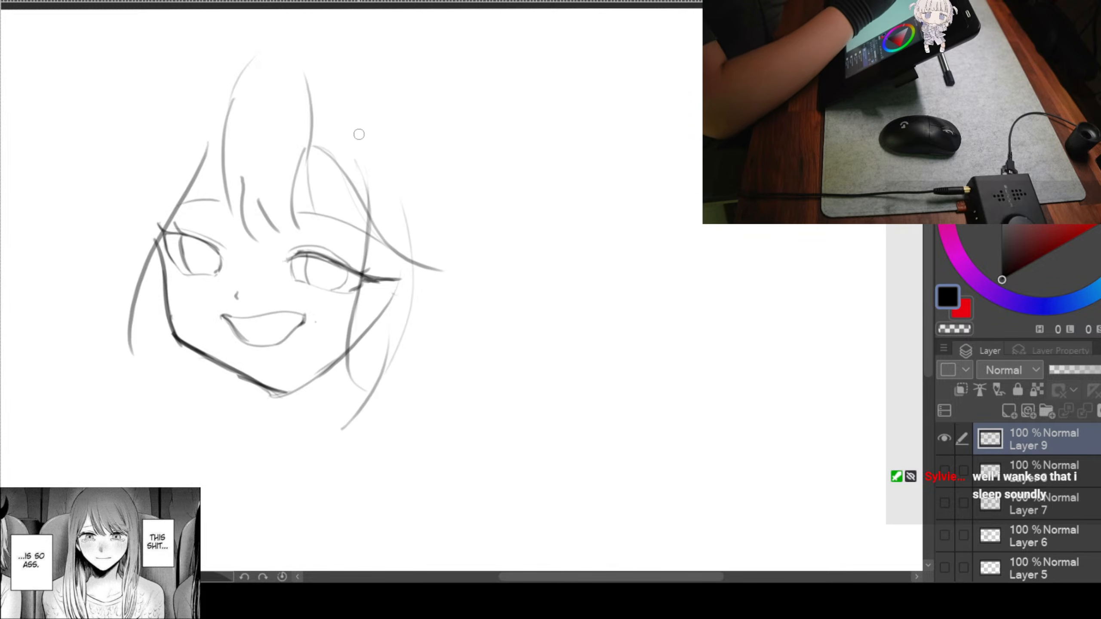
# Scale the whole face sketch down to roughly two thirds of its size, keep it toward the lower left, and apply the transformation
pyautogui.moveTo(426, 197); pyautogui.dragTo(579, 219)
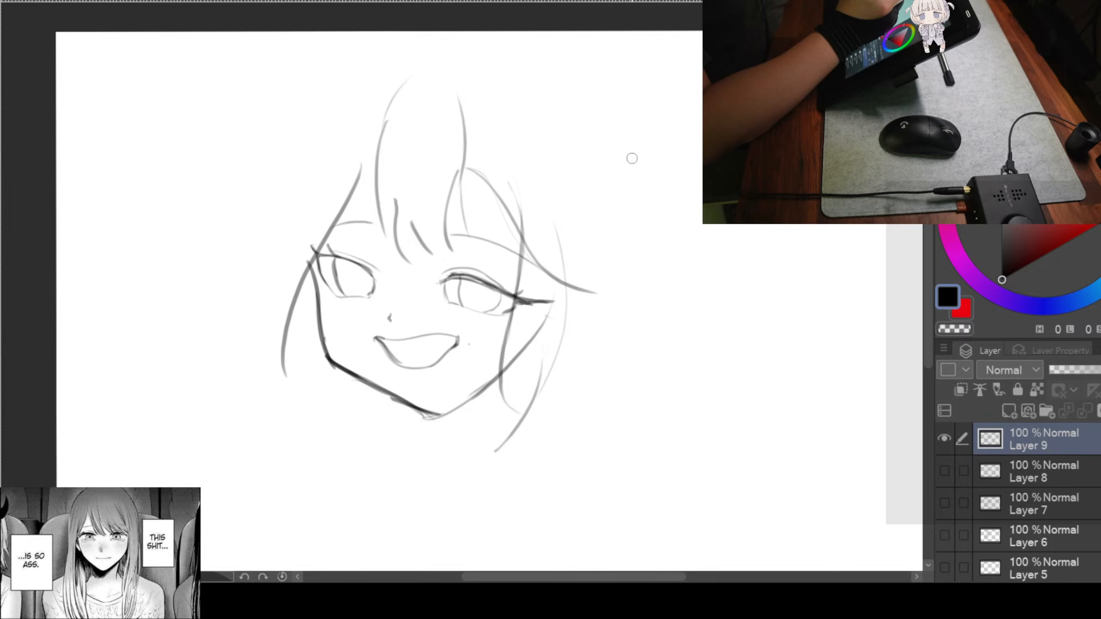
pyautogui.moveTo(635, 166); pyautogui.dragTo(594, 180)
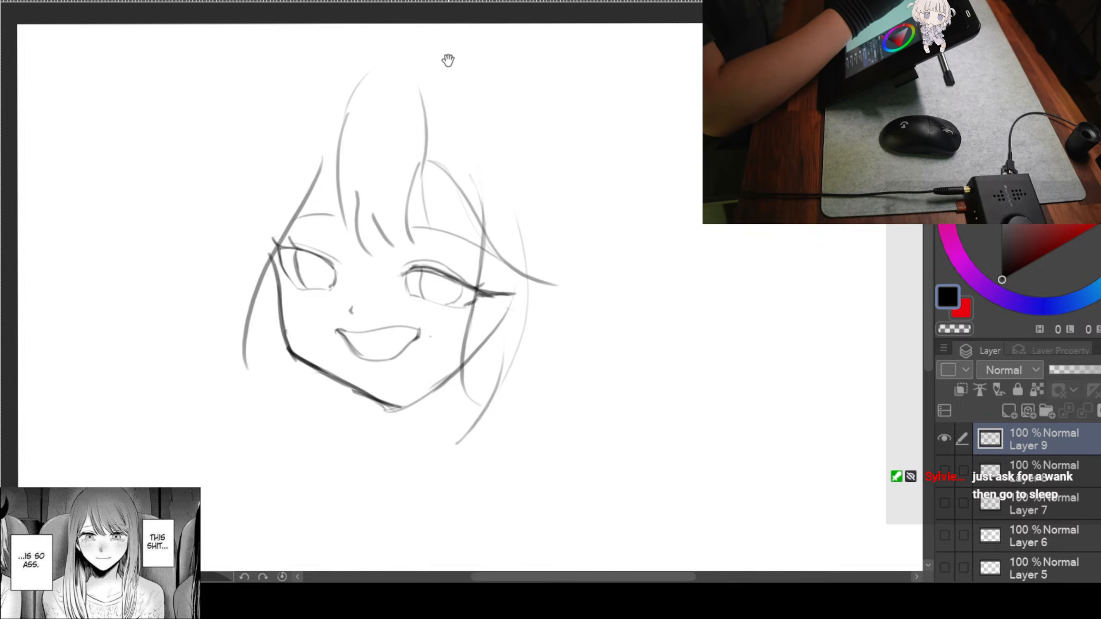
pyautogui.moveTo(447, 59); pyautogui.dragTo(450, 59)
pyautogui.hotkey('ctrl', 't')
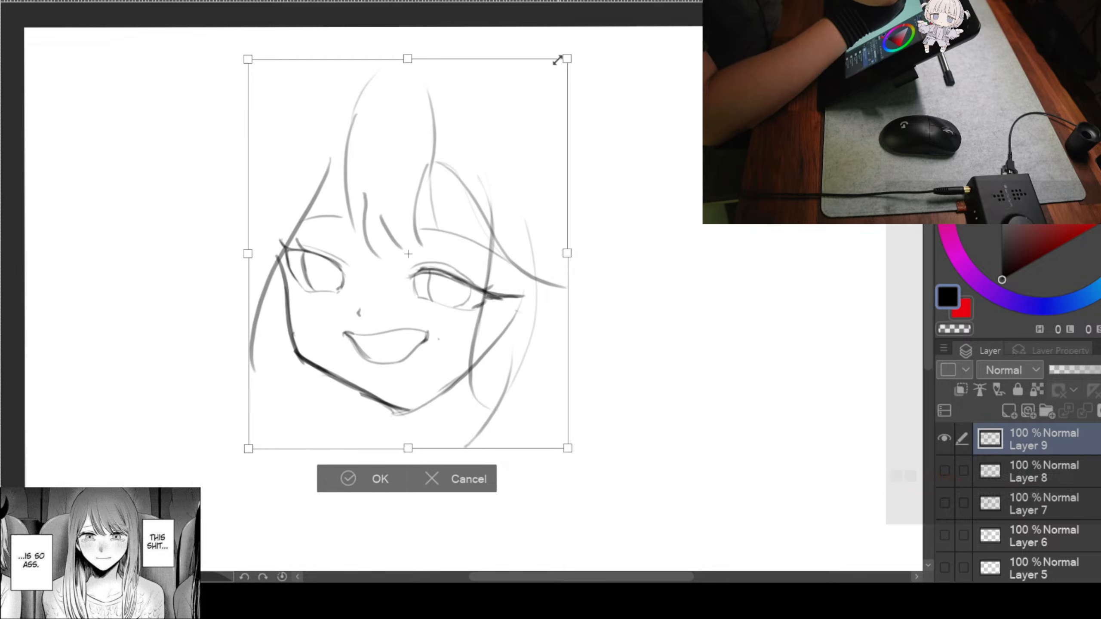
pyautogui.moveTo(558, 60); pyautogui.dragTo(442, 176)
pyautogui.moveTo(424, 259); pyautogui.dragTo(421, 201)
pyautogui.press('Return')
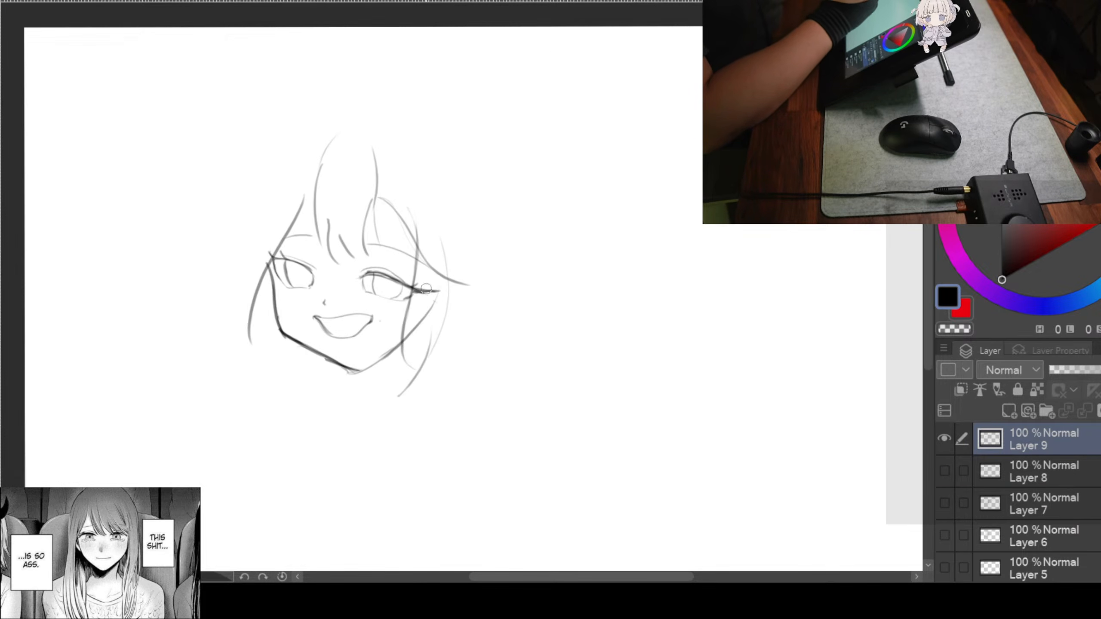
# Sketch the ear at the right side of the head, behind the side lock at eye level
pyautogui.moveTo(455, 260); pyautogui.dragTo(467, 204)
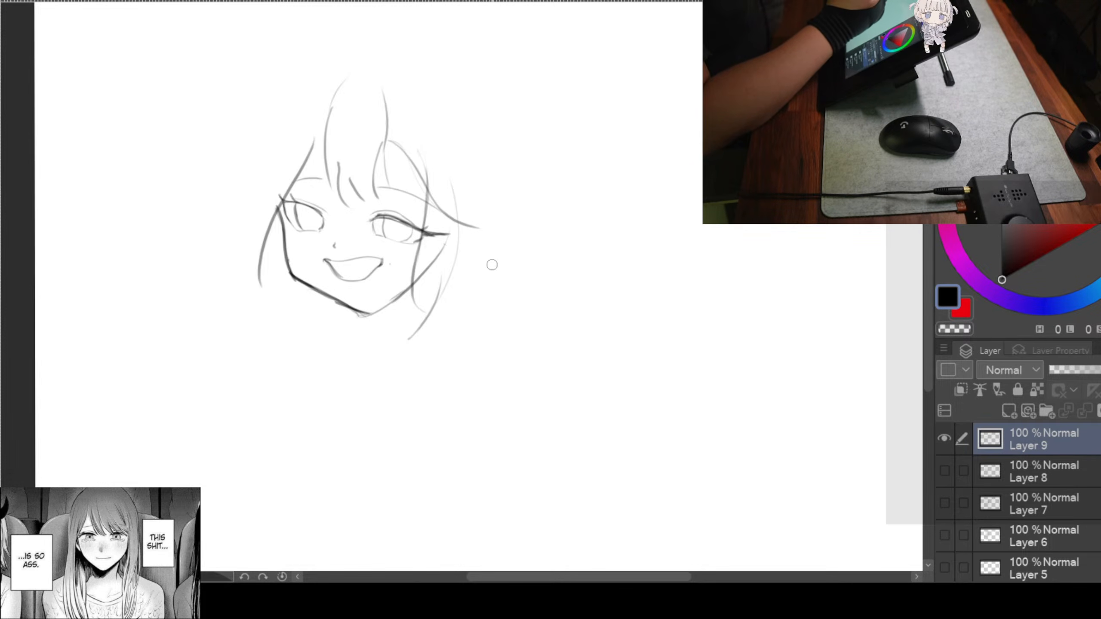
pyautogui.moveTo(503, 294); pyautogui.dragTo(482, 278)
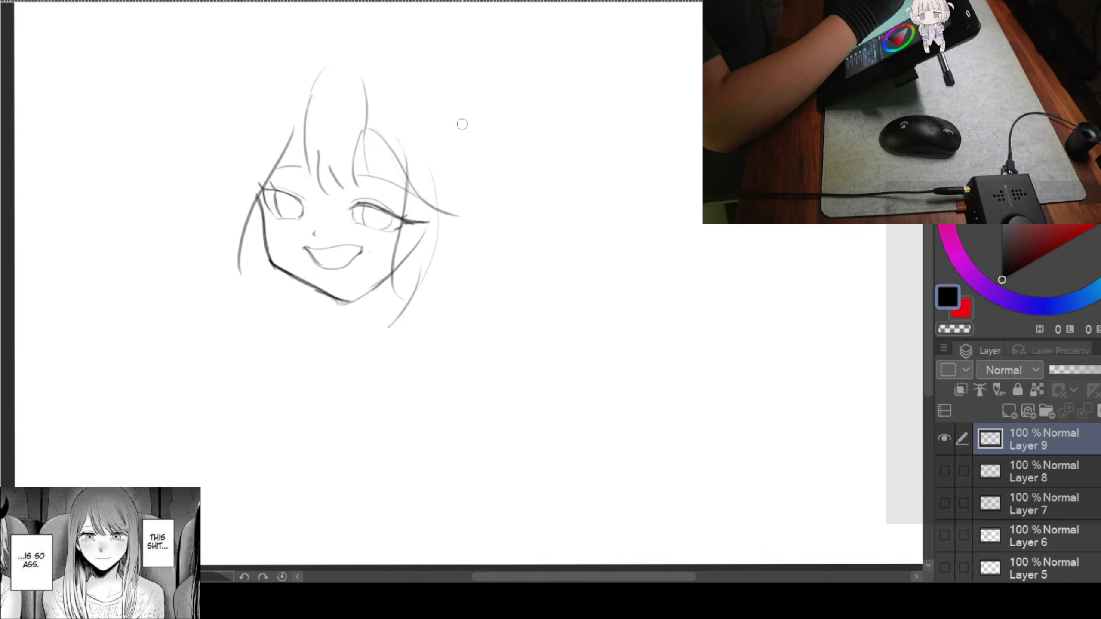
pyautogui.moveTo(437, 215); pyautogui.dragTo(447, 208)
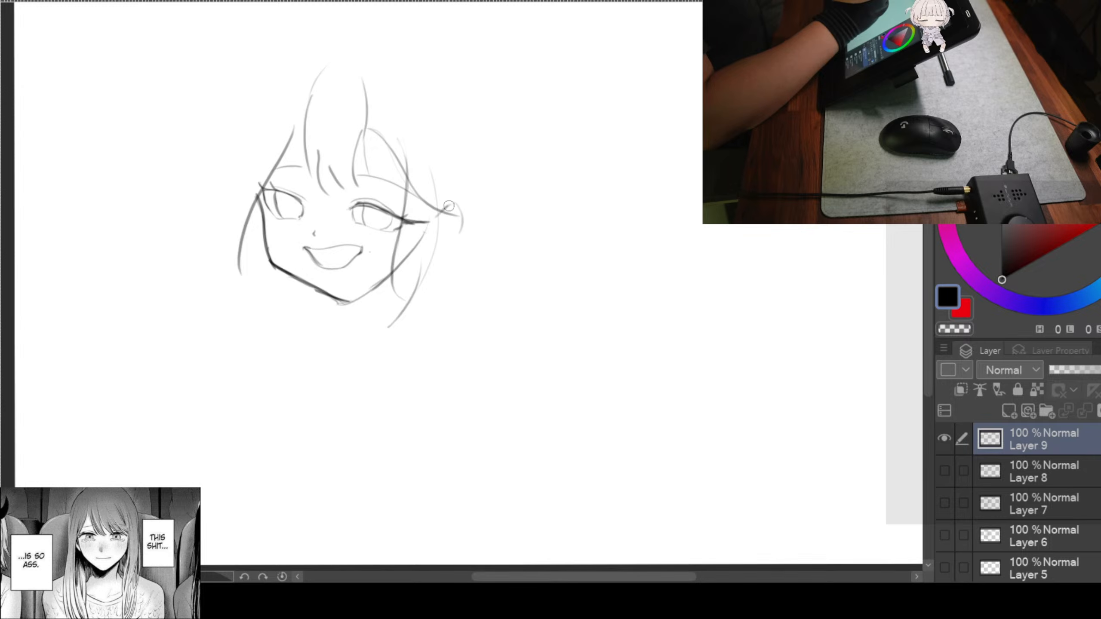
pyautogui.moveTo(456, 229); pyautogui.dragTo(438, 256)
pyautogui.hotkey('ctrl', 'z')
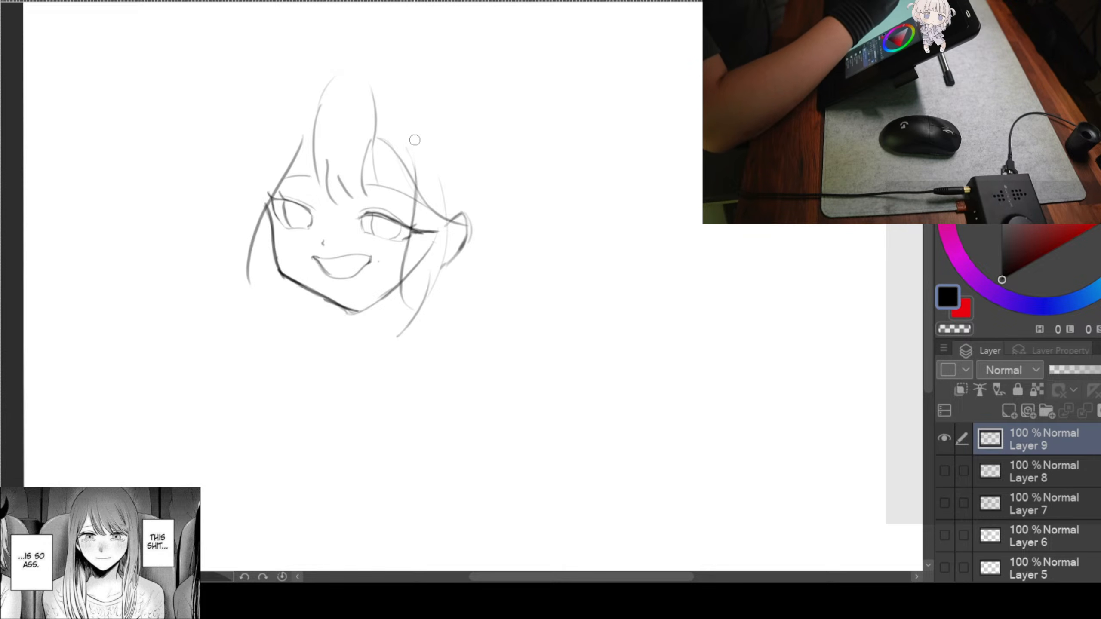
# Draw a fringe strand curving from the crown down over the right side of the forehead, redoing it until its curve fits
pyautogui.moveTo(389, 72); pyautogui.dragTo(301, 99)
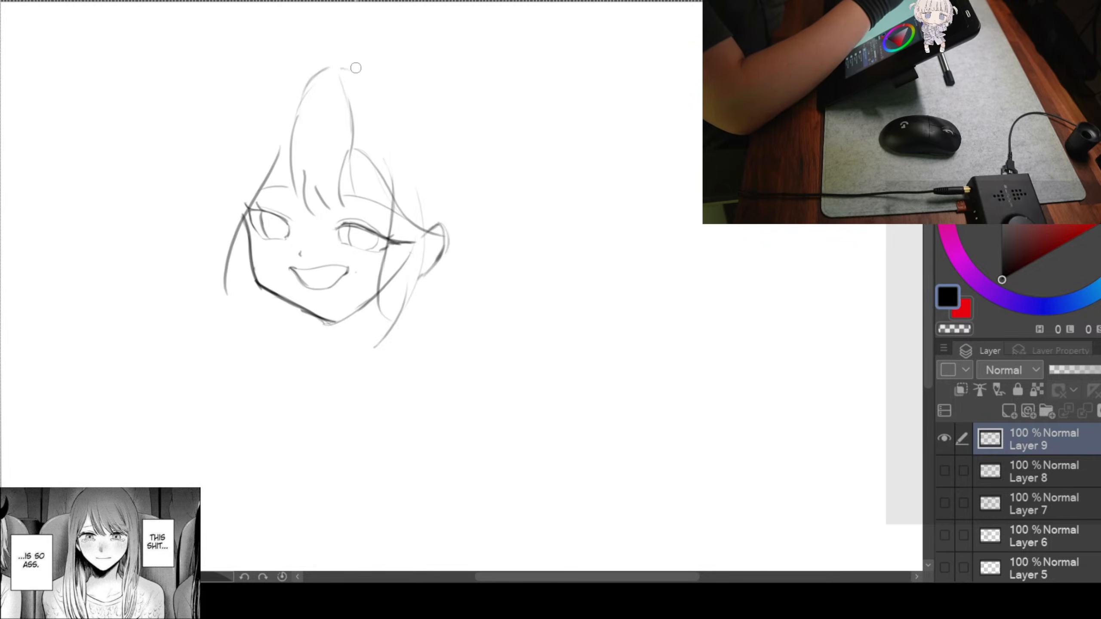
pyautogui.moveTo(345, 67); pyautogui.dragTo(387, 130)
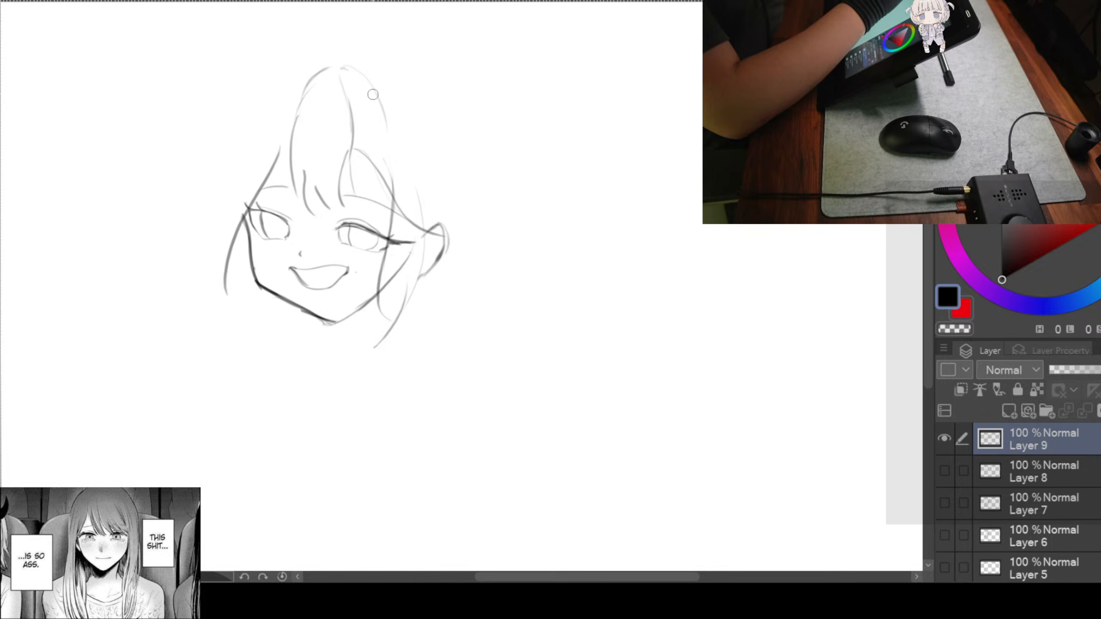
pyautogui.hotkey('ctrl', 'z')
pyautogui.moveTo(347, 66); pyautogui.dragTo(396, 159)
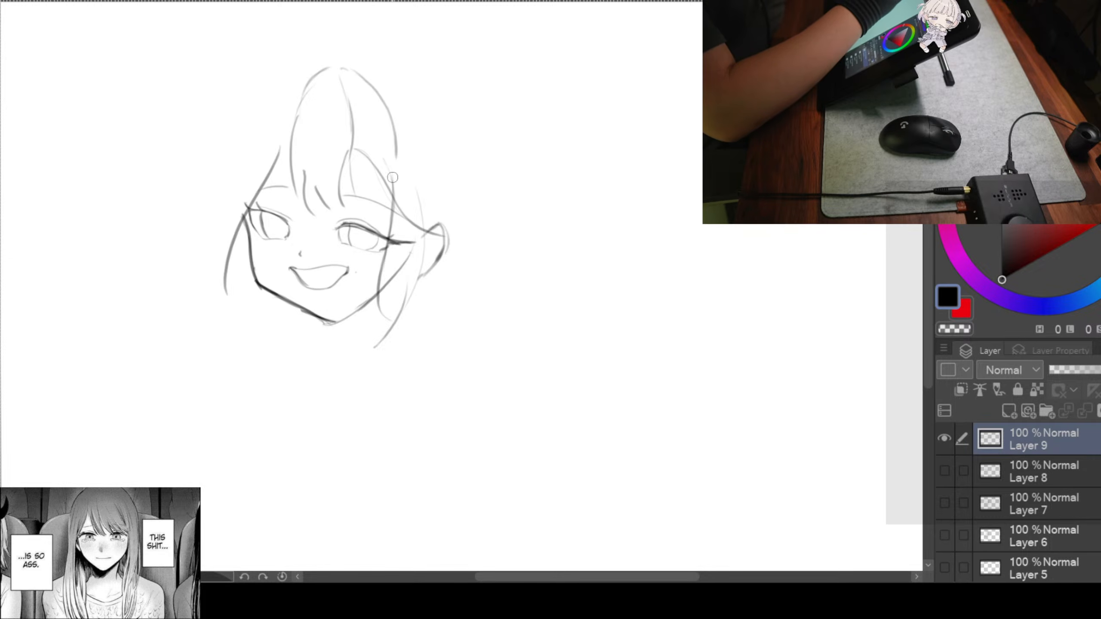
pyautogui.hotkey('ctrl', 'z')
pyautogui.moveTo(352, 68); pyautogui.dragTo(411, 160)
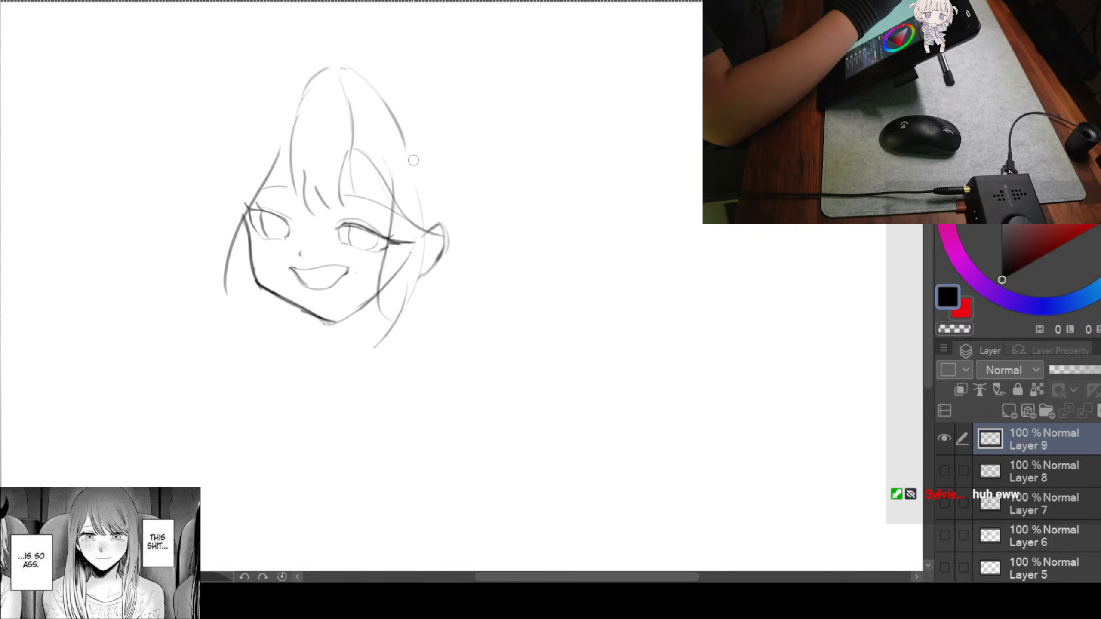
pyautogui.hotkey('ctrl', 'z')
pyautogui.moveTo(341, 66); pyautogui.dragTo(387, 145)
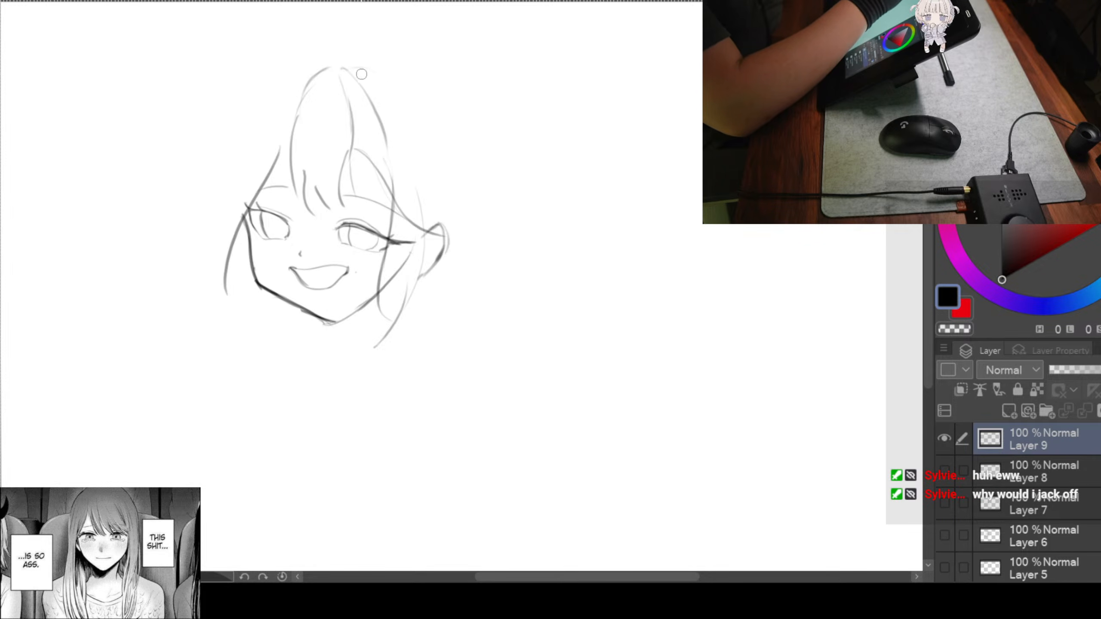
# Outline the right side of the hair with a wide arc from the crown down to the ear, replacing the first attempt
pyautogui.moveTo(345, 67); pyautogui.dragTo(419, 124)
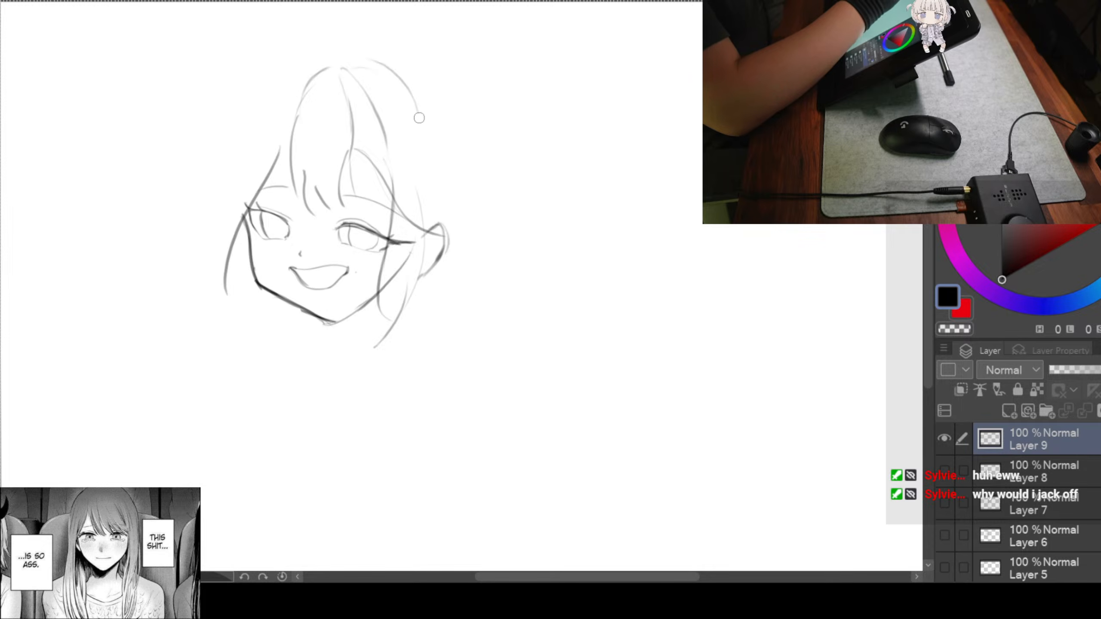
pyautogui.hotkey('ctrl', 'z')
pyautogui.moveTo(353, 58)
pyautogui.mouseDown()
pyautogui.moveTo(432, 135)
pyautogui.moveTo(444, 192)
pyautogui.mouseUp()
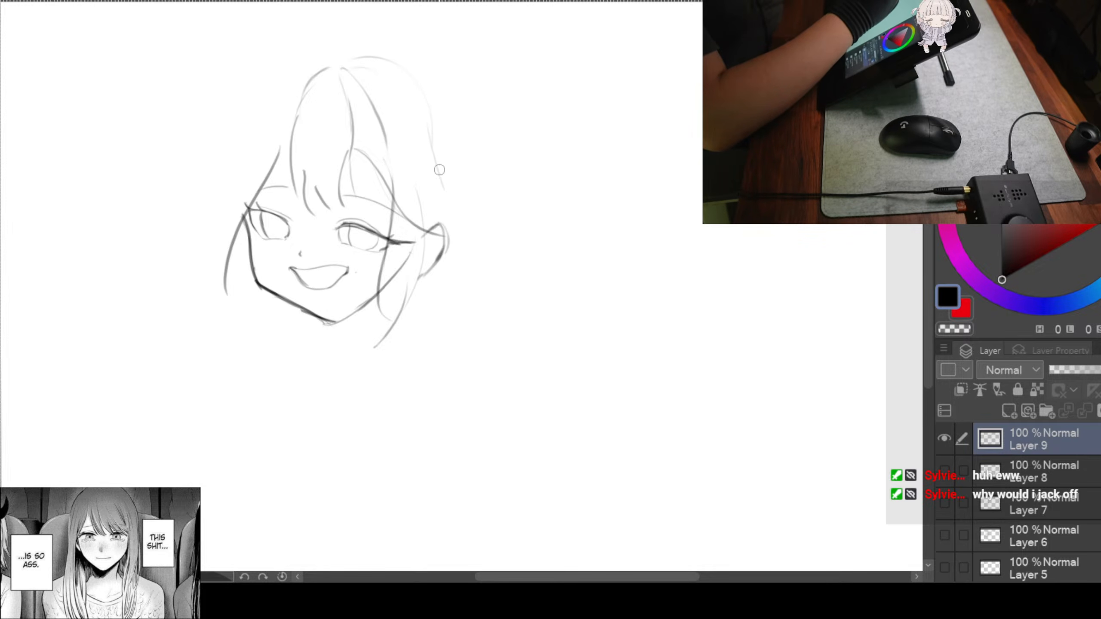
# Outline the upper left of the hair with a wide arc starting above the crown, replacing the closer first attempt
pyautogui.moveTo(311, 100); pyautogui.dragTo(464, 100)
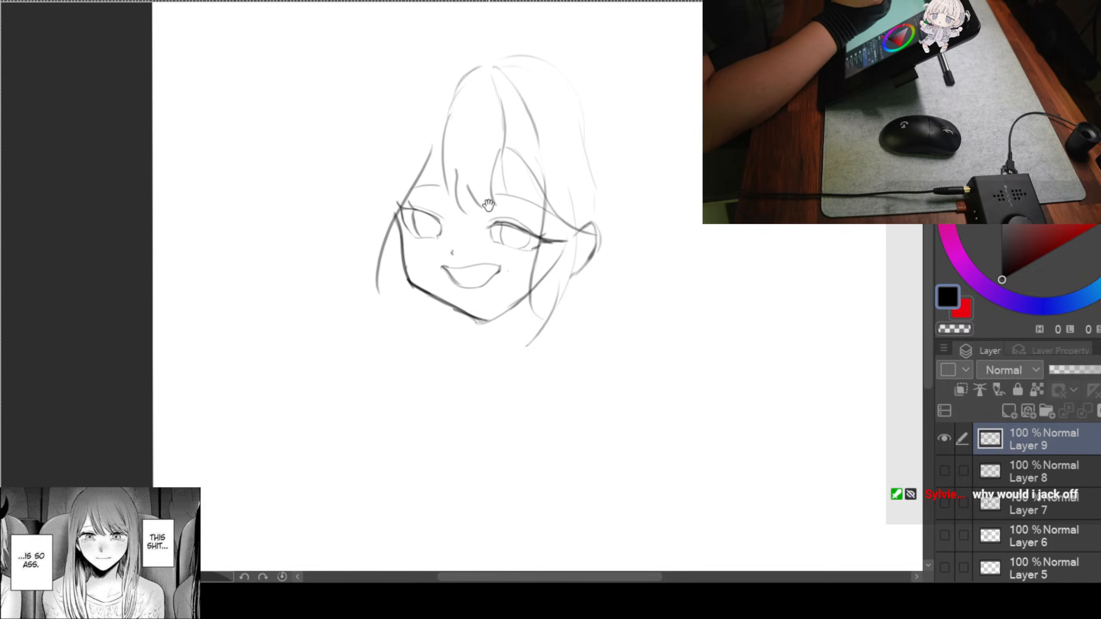
pyautogui.scroll(-1, 485, 171)
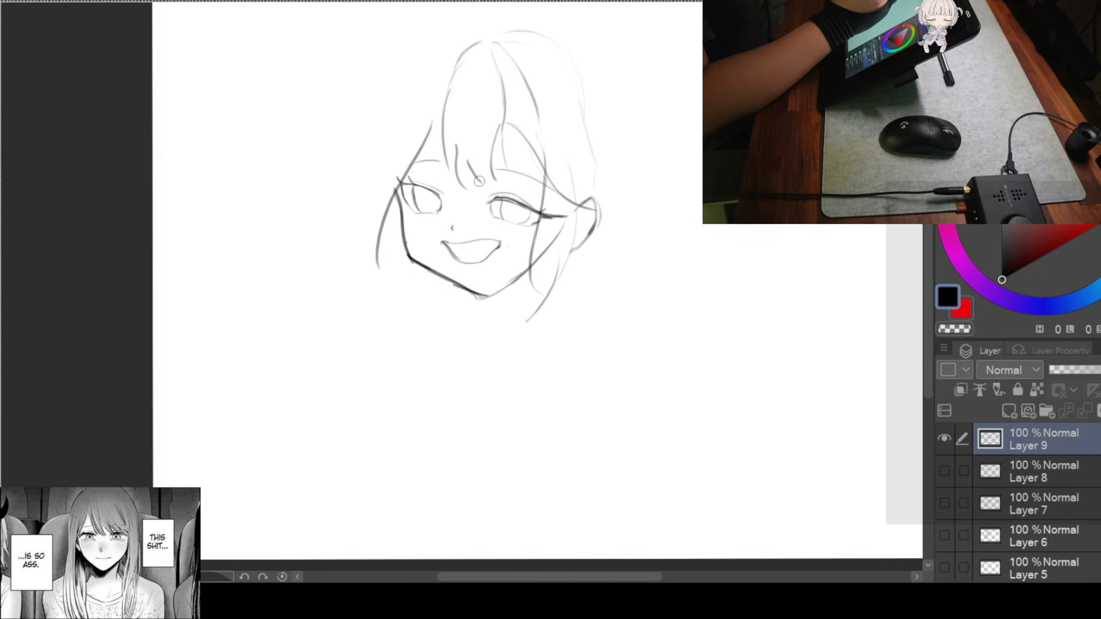
pyautogui.scroll(3, 477, 51)
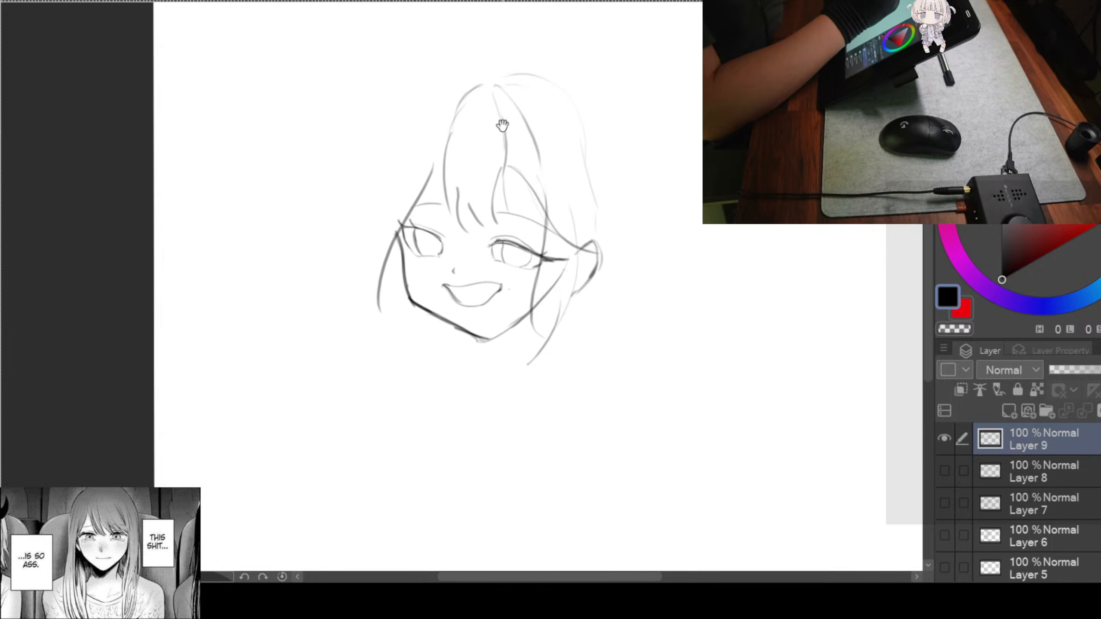
pyautogui.moveTo(482, 82)
pyautogui.mouseDown()
pyautogui.moveTo(490, 90)
pyautogui.moveTo(408, 162)
pyautogui.mouseUp()
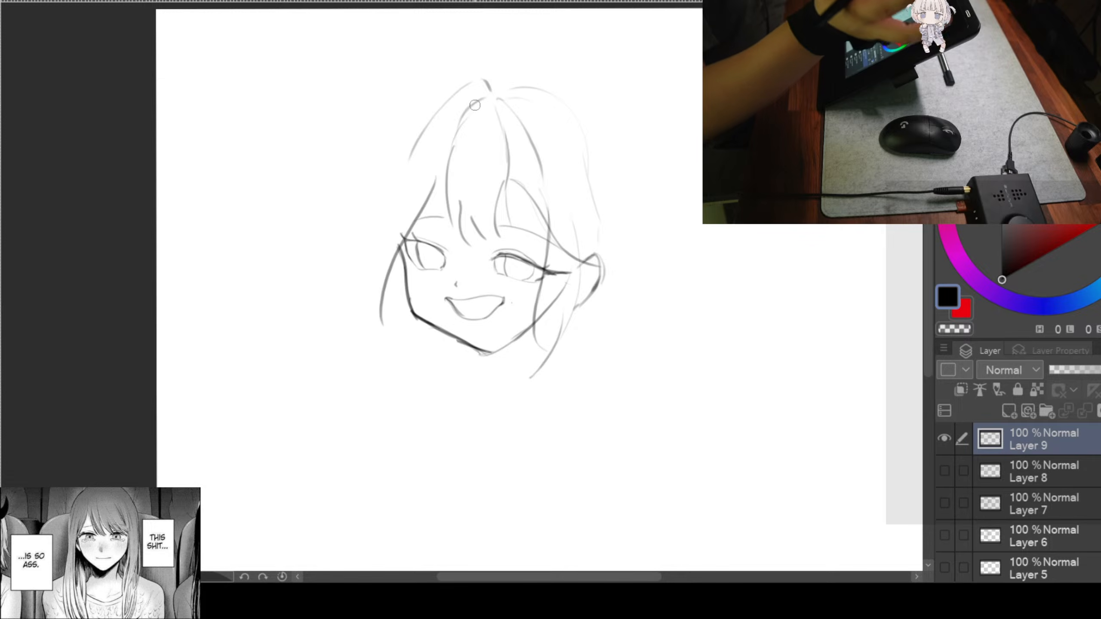
pyautogui.hotkey('ctrl', 'z')
pyautogui.hotkey('ctrl', 'z')
pyautogui.moveTo(467, 55); pyautogui.dragTo(388, 204)
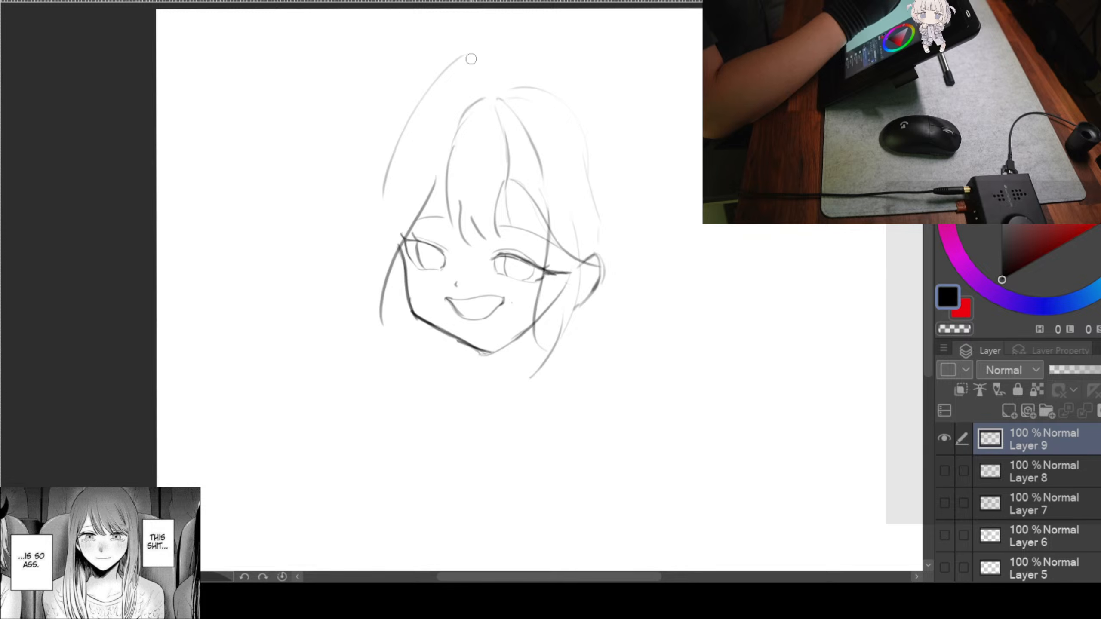
pyautogui.moveTo(485, 61); pyautogui.dragTo(432, 98)
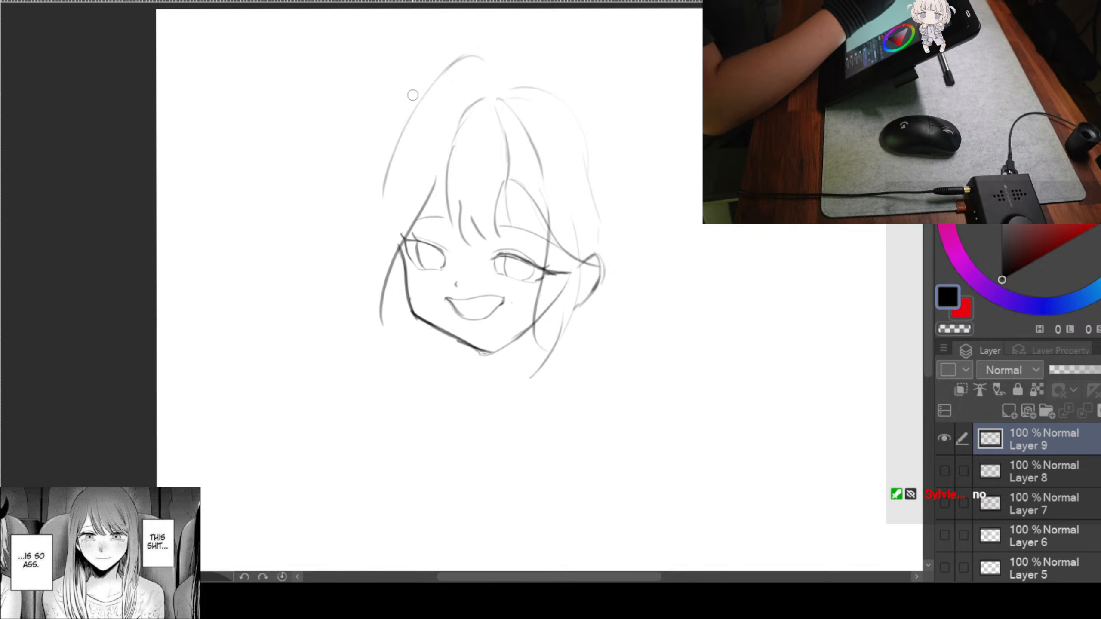
# Extend the left hair outline down past eye level and add an outward-flaring lock of overlapping strands with a curled-in tip
pyautogui.moveTo(407, 123); pyautogui.dragTo(351, 279)
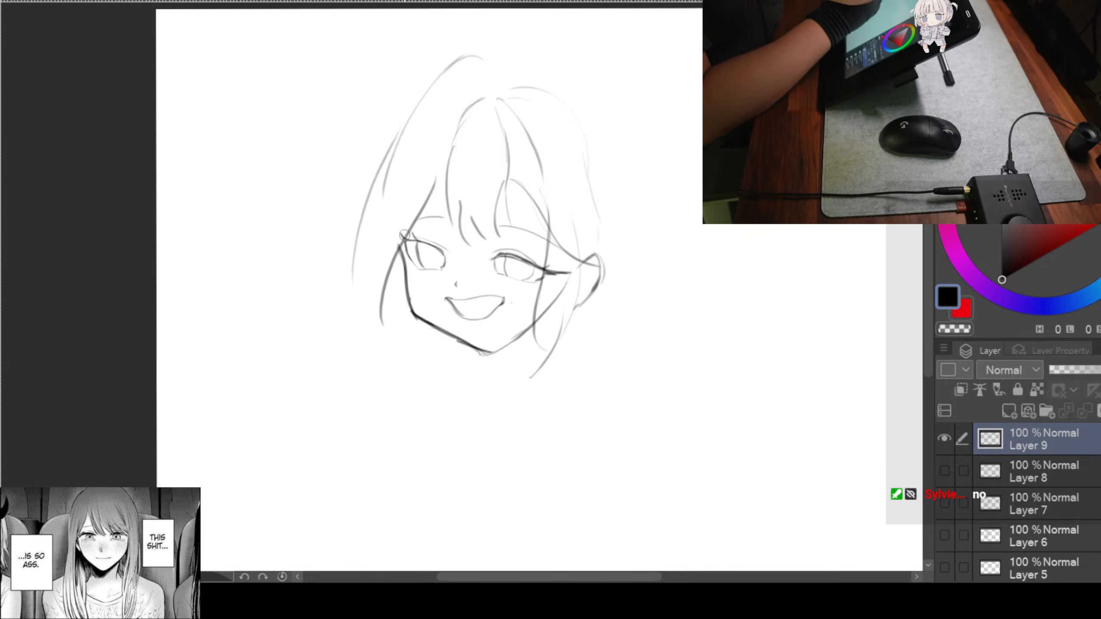
pyautogui.moveTo(397, 161); pyautogui.dragTo(340, 285)
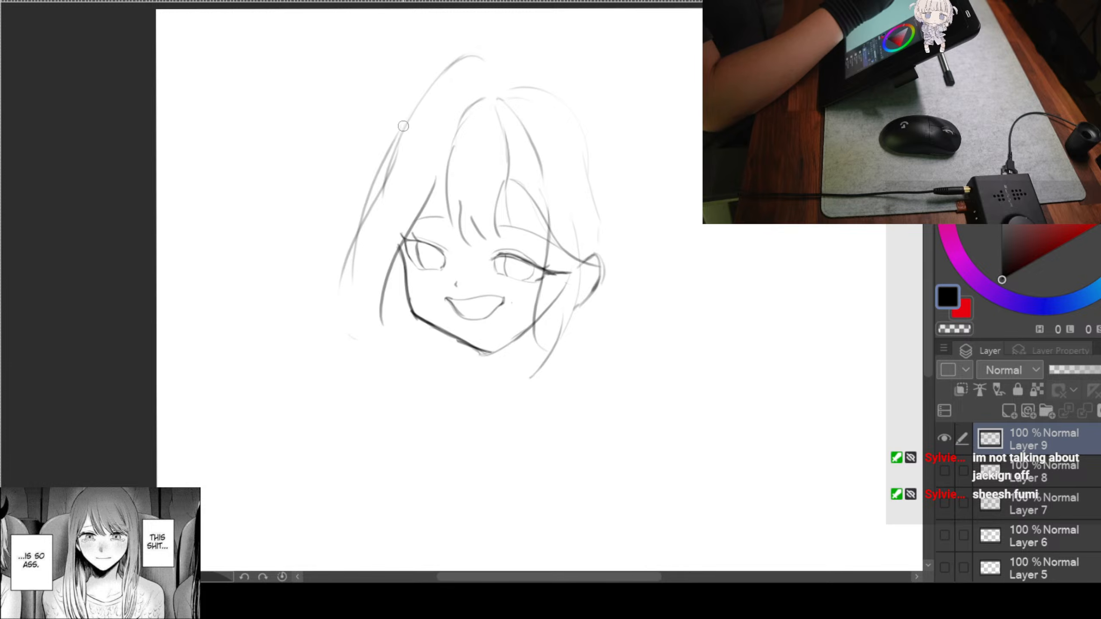
pyautogui.moveTo(400, 126)
pyautogui.mouseDown()
pyautogui.moveTo(330, 221)
pyautogui.moveTo(327, 271)
pyautogui.mouseUp()
pyautogui.moveTo(362, 180)
pyautogui.mouseDown()
pyautogui.moveTo(327, 245)
pyautogui.moveTo(349, 260)
pyautogui.mouseUp()
pyautogui.moveTo(358, 178); pyautogui.dragTo(325, 235)
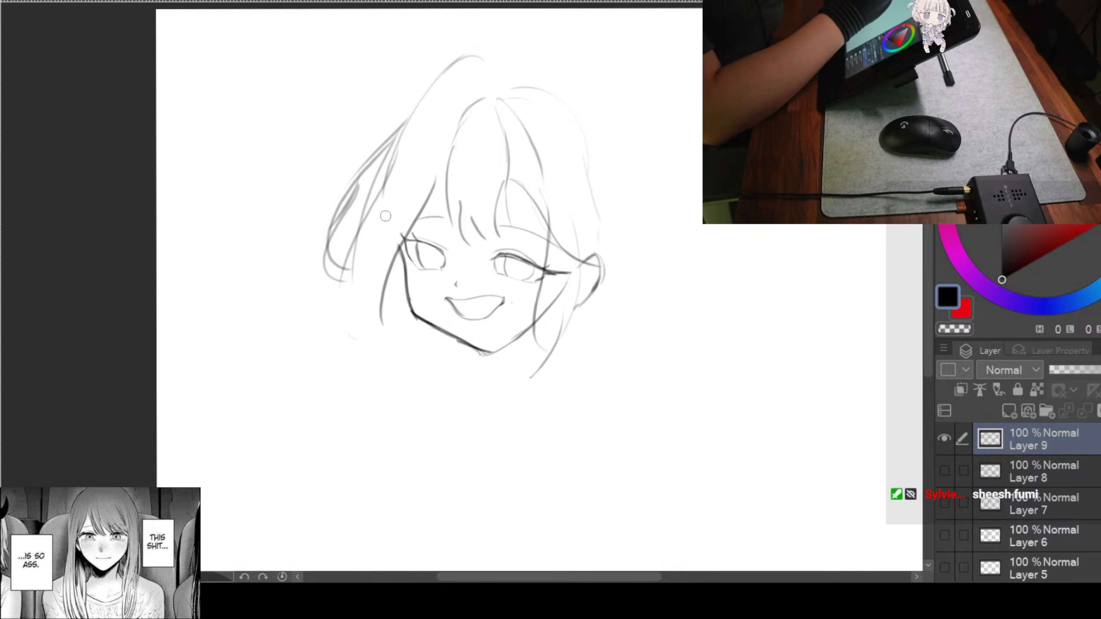
# Draw a thin strand along the left edge of the fringe down toward the forehead, replacing the first attempt
pyautogui.moveTo(440, 127)
pyautogui.mouseDown()
pyautogui.moveTo(429, 171)
pyautogui.moveTo(427, 212)
pyautogui.mouseUp()
pyautogui.hotkey('ctrl', 'z')
pyautogui.moveTo(439, 143)
pyautogui.mouseDown()
pyautogui.moveTo(447, 221)
pyautogui.moveTo(442, 195)
pyautogui.moveTo(473, 242)
pyautogui.moveTo(440, 195)
pyautogui.moveTo(462, 243)
pyautogui.mouseUp()
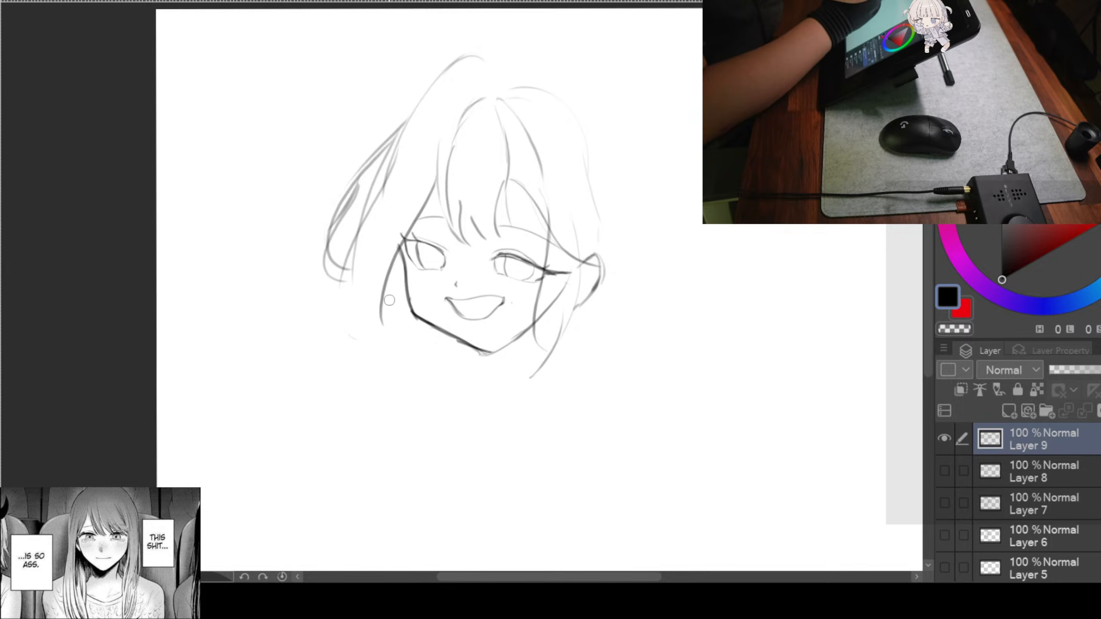
# Build up the left side lock with strands beside the eye and cheek that curve inward below the jaw
pyautogui.moveTo(395, 245); pyautogui.dragTo(419, 281)
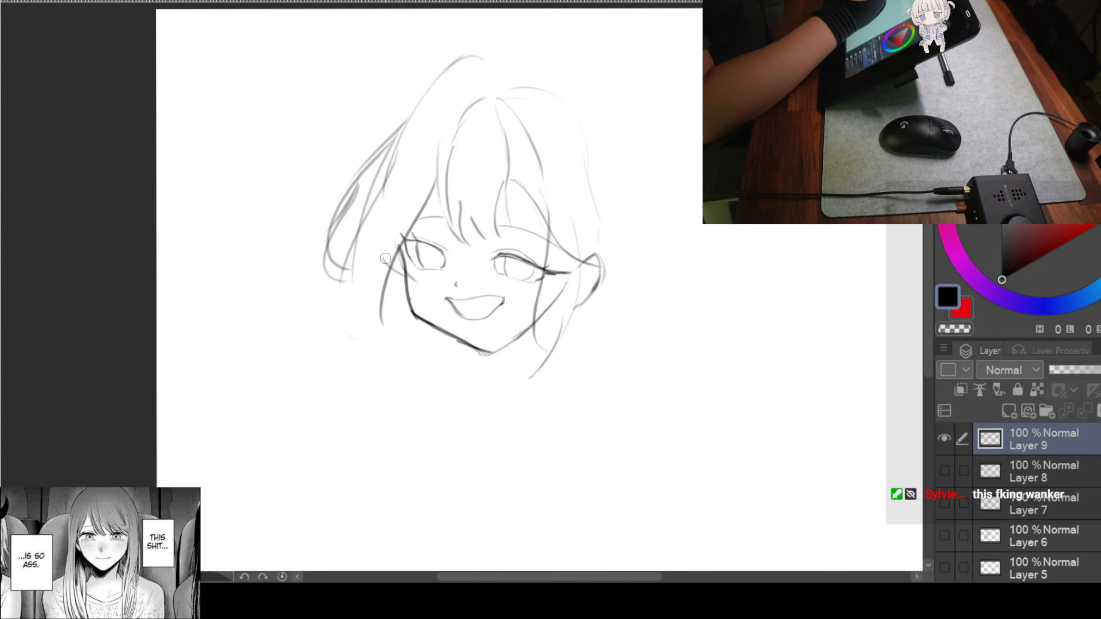
pyautogui.moveTo(396, 246)
pyautogui.mouseDown()
pyautogui.moveTo(408, 291)
pyautogui.moveTo(388, 344)
pyautogui.mouseUp()
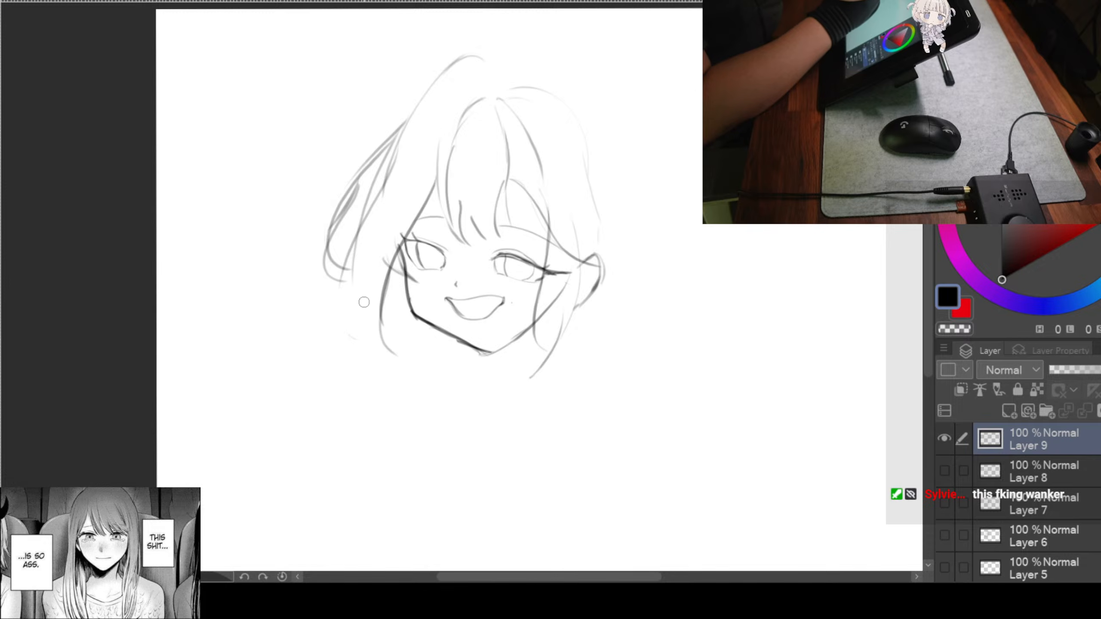
pyautogui.moveTo(356, 277); pyautogui.dragTo(384, 351)
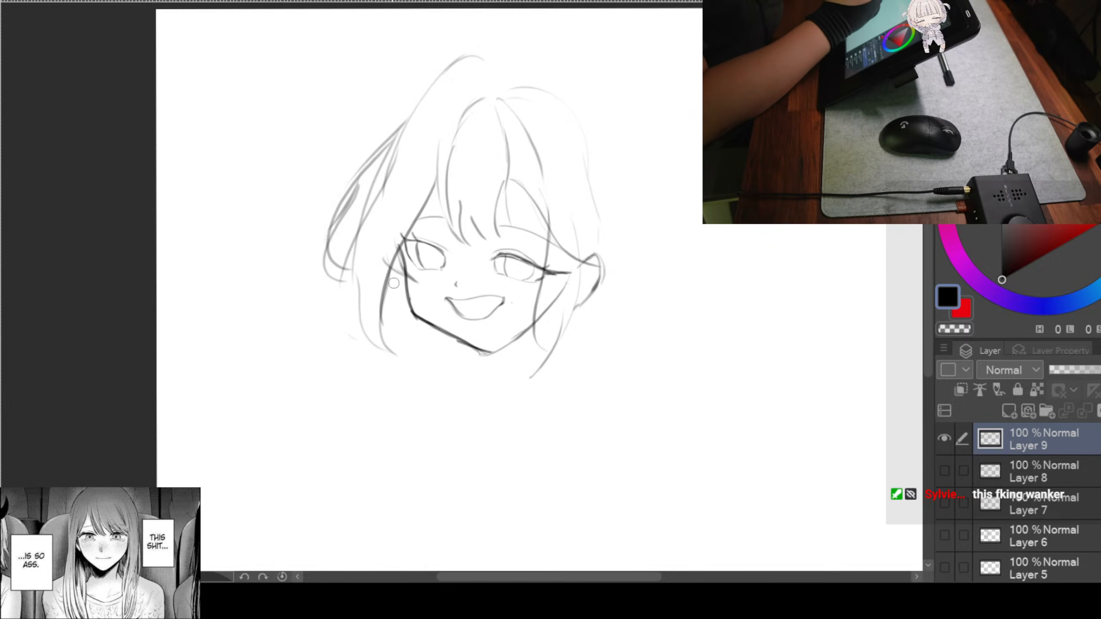
pyautogui.moveTo(393, 301)
pyautogui.mouseDown()
pyautogui.moveTo(439, 343)
pyautogui.moveTo(409, 337)
pyautogui.mouseUp()
# Draw the left neck line from beneath the jaw, flaring outward at its base and curving back in under the chin
pyautogui.moveTo(616, 323); pyautogui.dragTo(597, 312)
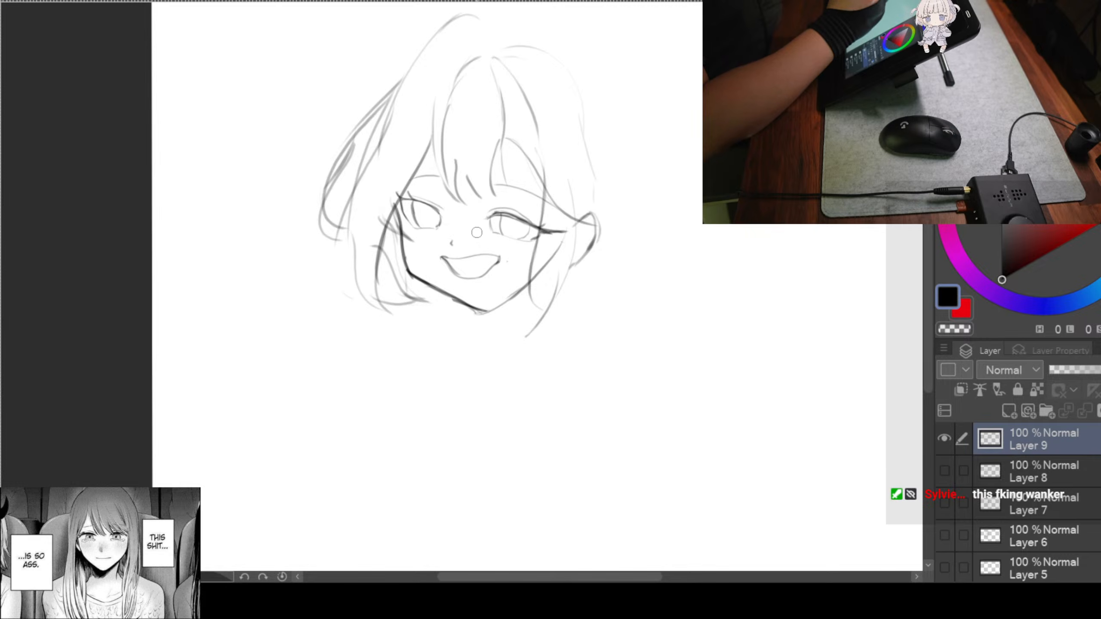
pyautogui.moveTo(410, 277); pyautogui.dragTo(417, 323)
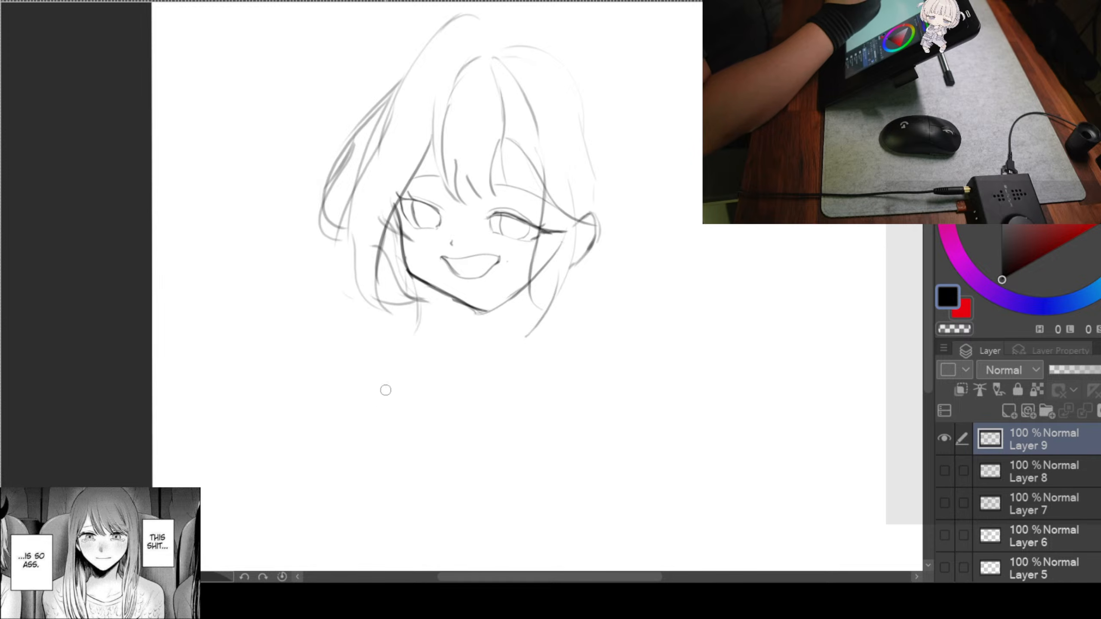
pyautogui.moveTo(417, 322)
pyautogui.mouseDown()
pyautogui.moveTo(395, 344)
pyautogui.moveTo(450, 356)
pyautogui.mouseUp()
pyautogui.moveTo(539, 344); pyautogui.dragTo(517, 296)
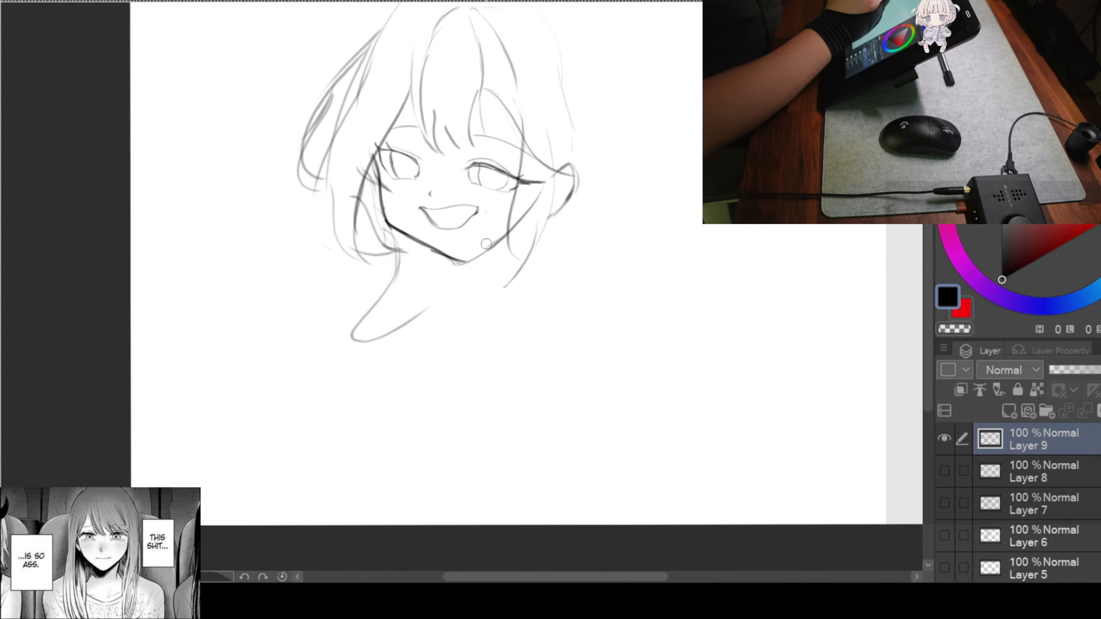
# Draw the inner neck line from beneath the chin, curving down to the upper chest
pyautogui.moveTo(488, 261); pyautogui.dragTo(406, 398)
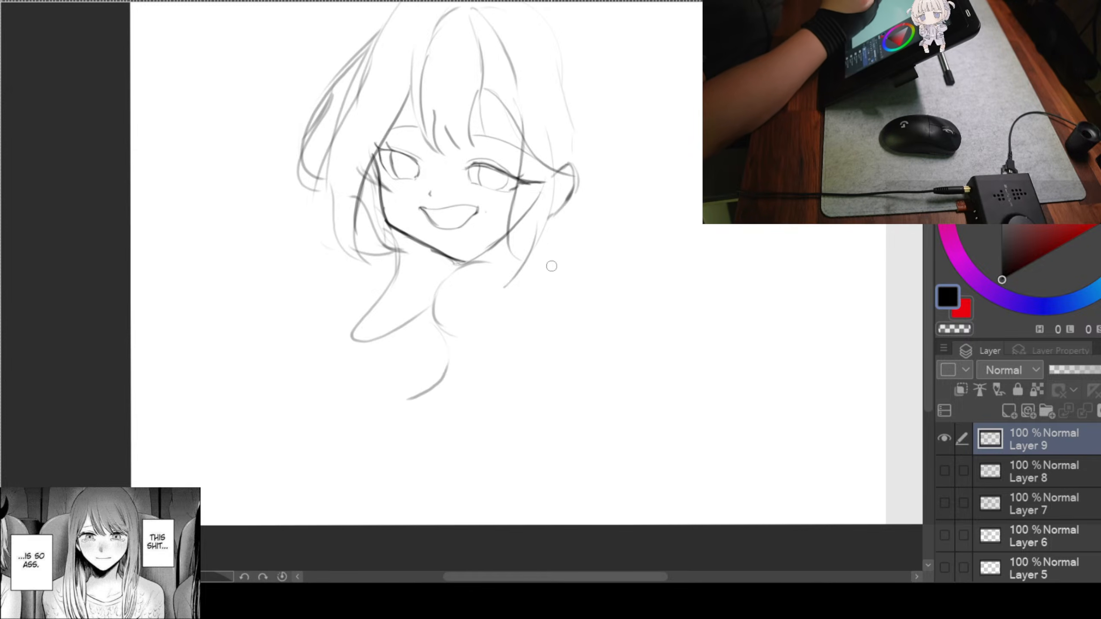
pyautogui.moveTo(586, 215)
pyautogui.mouseDown()
pyautogui.moveTo(564, 240)
pyautogui.moveTo(565, 300)
pyautogui.moveTo(518, 290)
pyautogui.mouseUp()
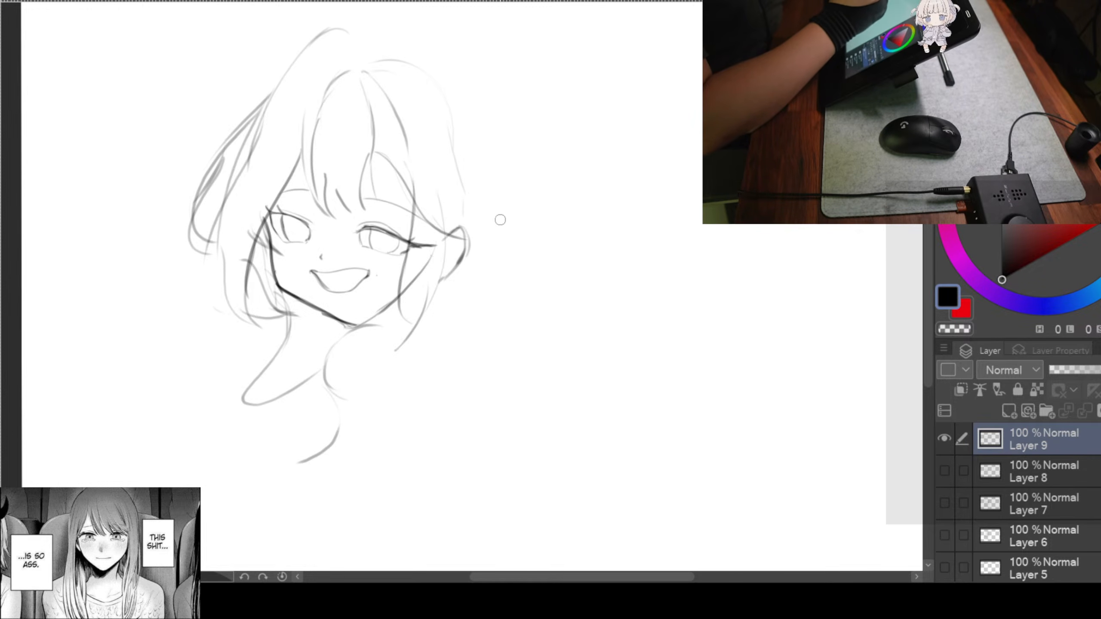
# Scale the whole sketch down with a free transform, reposition it and apply the change
pyautogui.scroll(1, 497, 221)
pyautogui.hotkey('ctrl', 't')
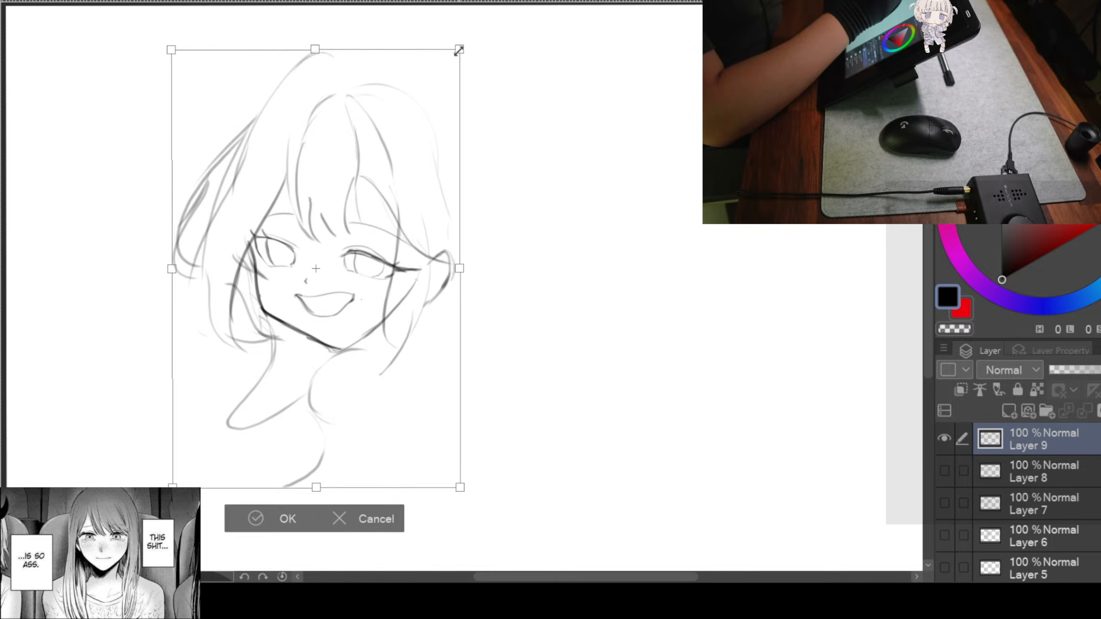
pyautogui.moveTo(459, 50); pyautogui.dragTo(385, 163)
pyautogui.moveTo(323, 282); pyautogui.dragTo(342, 258)
pyautogui.click(248, 499)
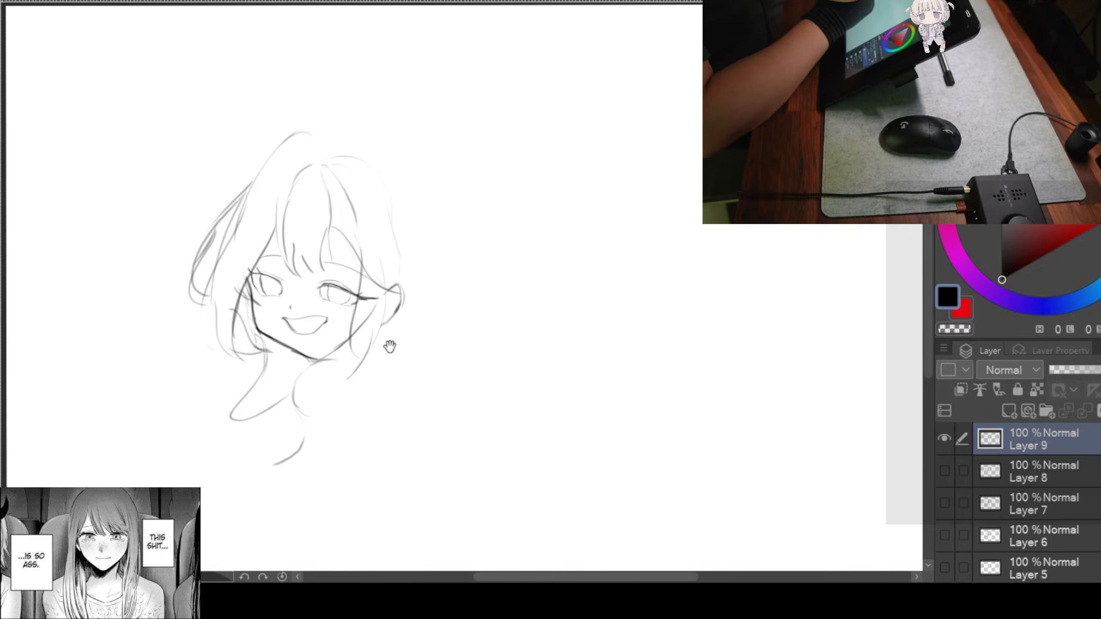
# Draw the hair crown in arcs above the fringe and continue the outline down the right side of the head toward the ear
pyautogui.moveTo(387, 347); pyautogui.dragTo(474, 265)
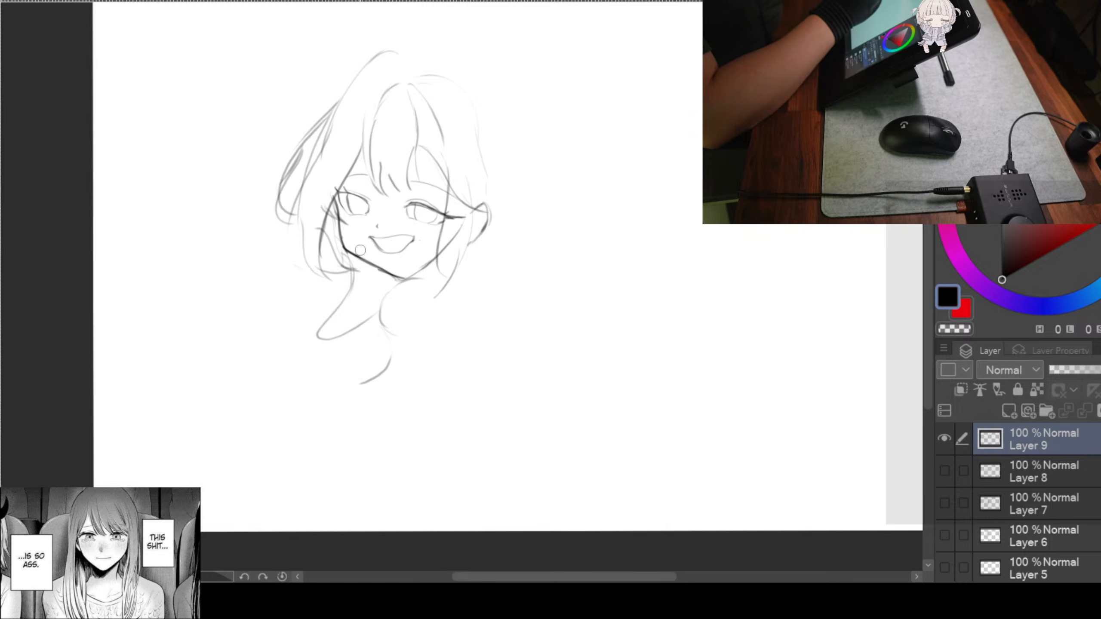
pyautogui.moveTo(504, 86); pyautogui.dragTo(500, 116)
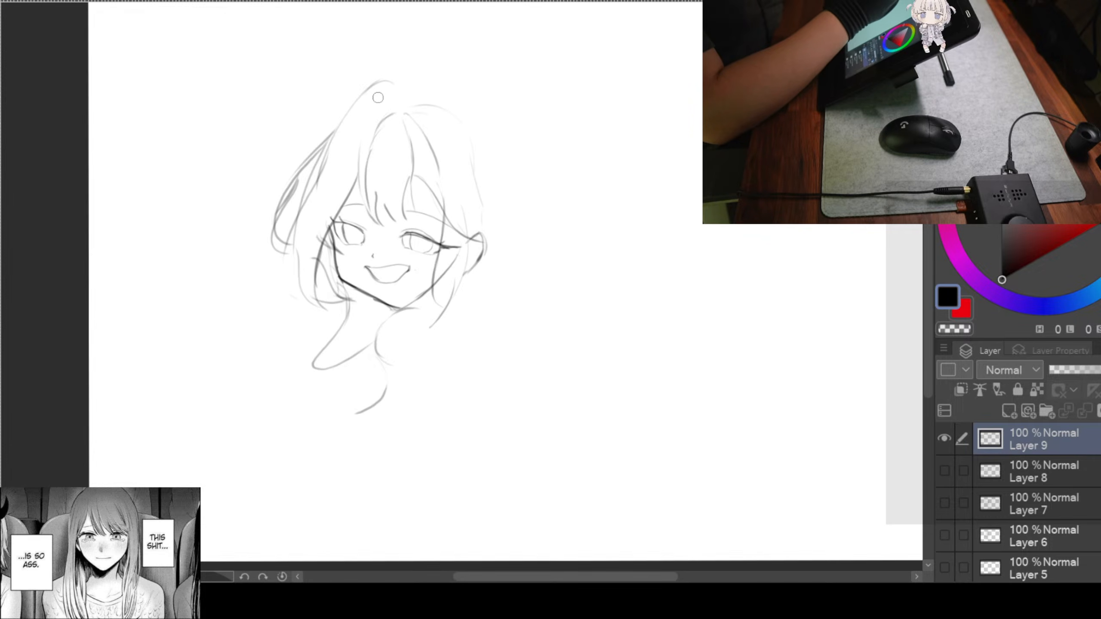
pyautogui.moveTo(394, 79); pyautogui.dragTo(373, 107)
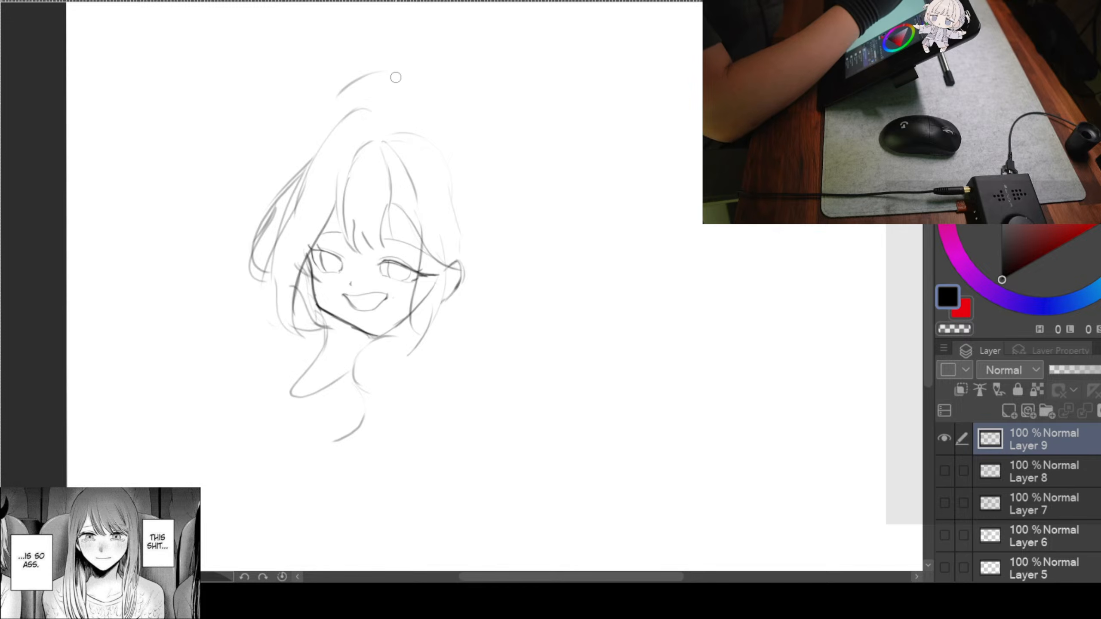
pyautogui.moveTo(364, 81)
pyautogui.mouseDown()
pyautogui.moveTo(402, 70)
pyautogui.moveTo(485, 113)
pyautogui.mouseUp()
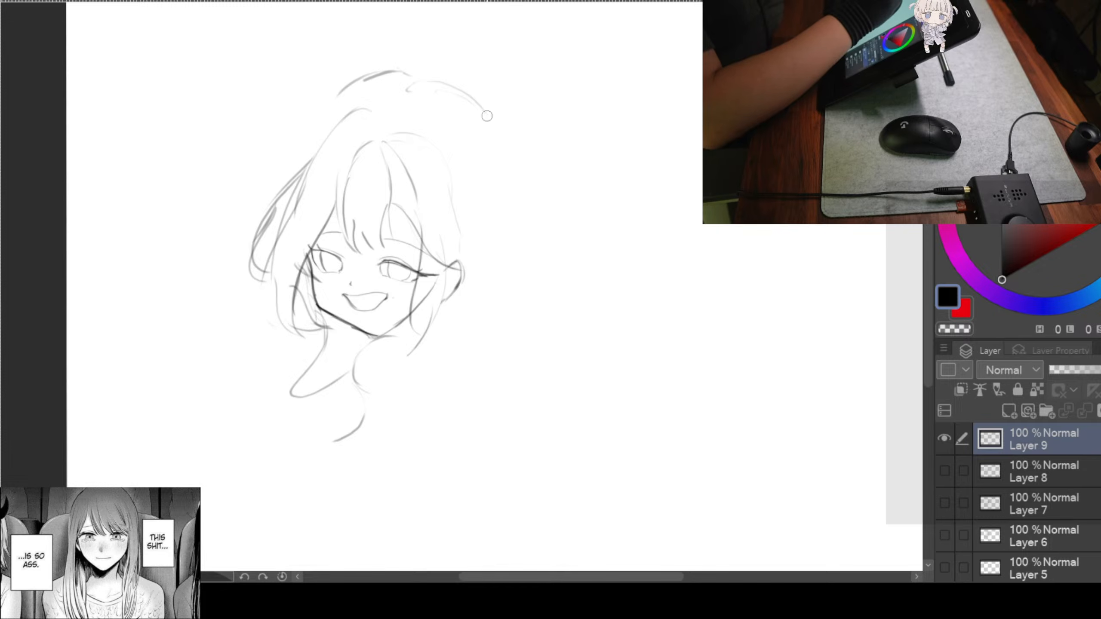
pyautogui.moveTo(496, 144); pyautogui.dragTo(445, 137)
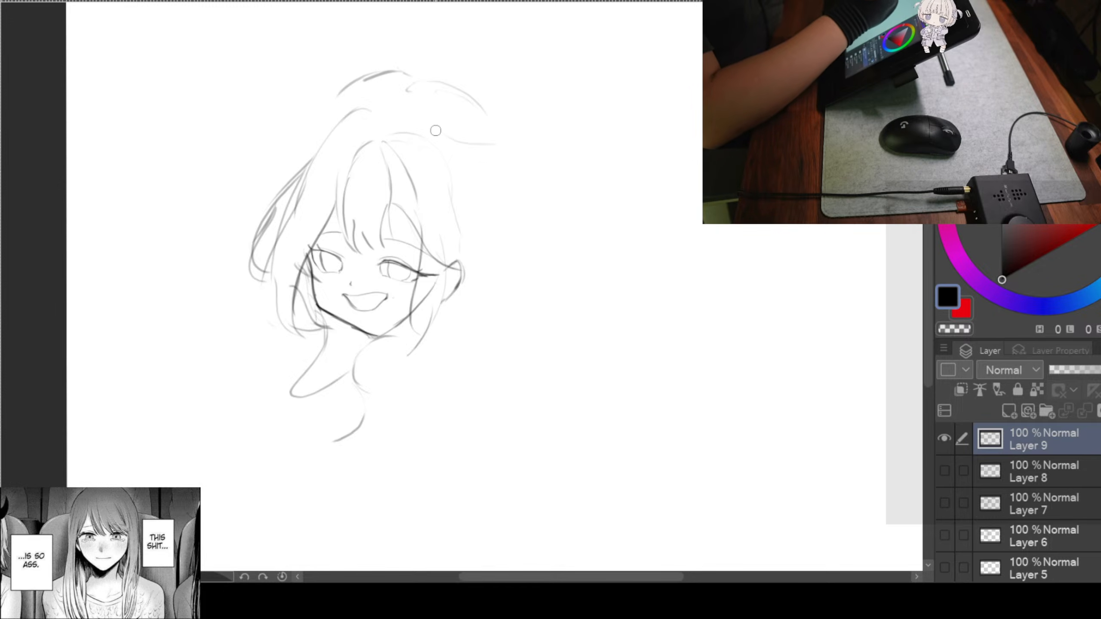
pyautogui.moveTo(498, 167); pyautogui.dragTo(479, 246)
pyautogui.moveTo(490, 130); pyautogui.dragTo(499, 191)
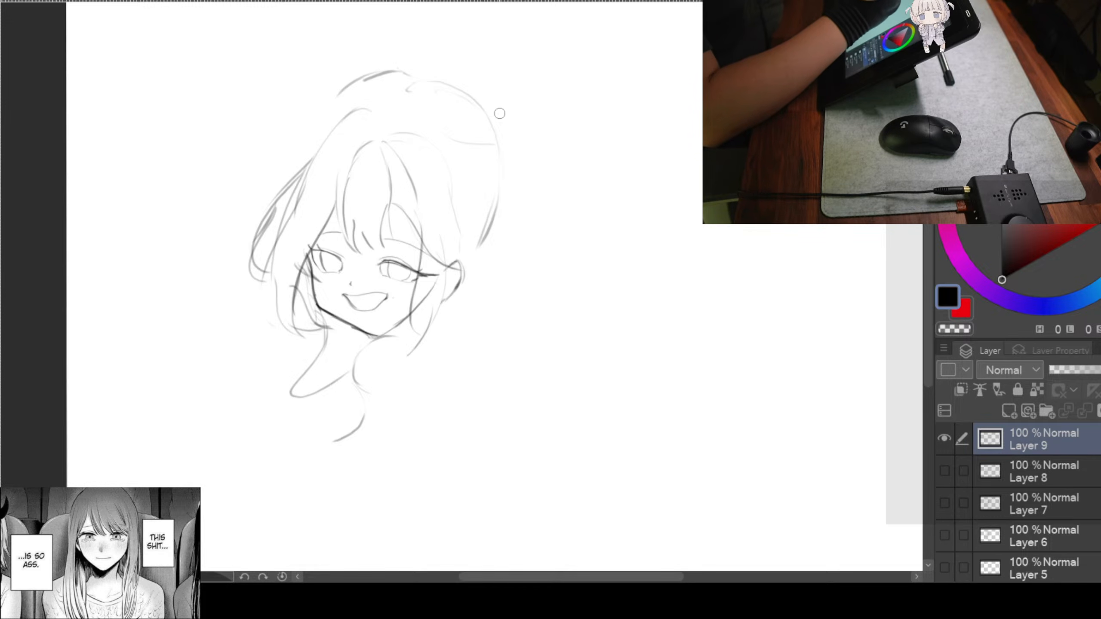
# Draw the arched top of a ponytail at the back right of the head, replacing the first attempt, and add a pulled-back hair strand
pyautogui.moveTo(503, 116); pyautogui.dragTo(570, 170)
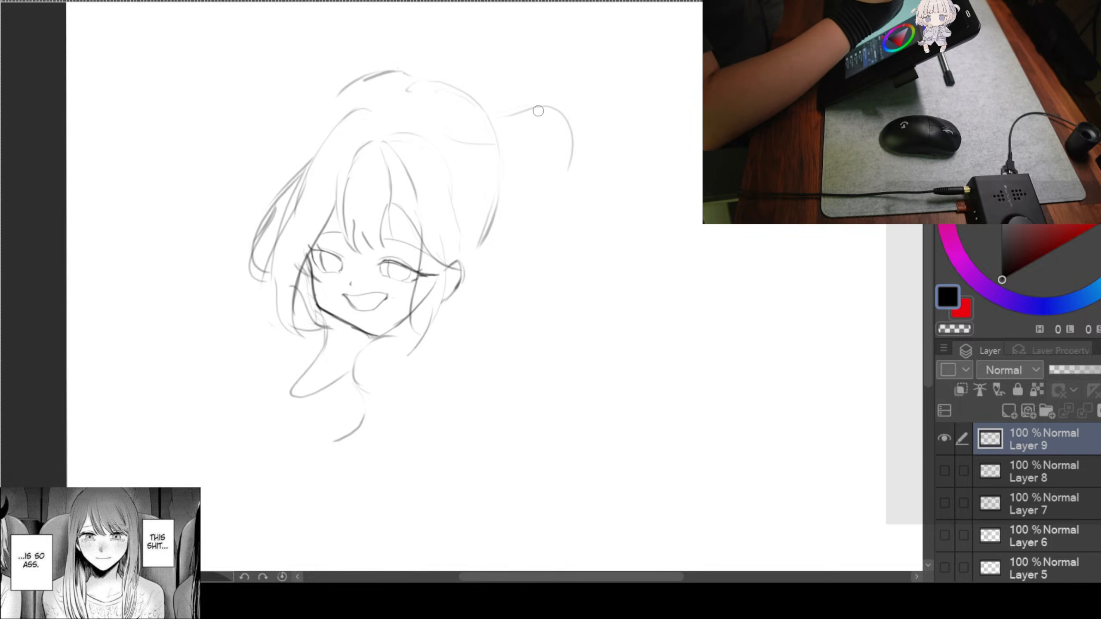
pyautogui.hotkey('ctrl', 'z')
pyautogui.moveTo(493, 115)
pyautogui.mouseDown()
pyautogui.moveTo(537, 113)
pyautogui.moveTo(554, 150)
pyautogui.moveTo(546, 196)
pyautogui.mouseUp()
pyautogui.moveTo(463, 190)
pyautogui.mouseDown()
pyautogui.moveTo(489, 173)
pyautogui.moveTo(454, 238)
pyautogui.moveTo(489, 217)
pyautogui.moveTo(488, 205)
pyautogui.mouseUp()
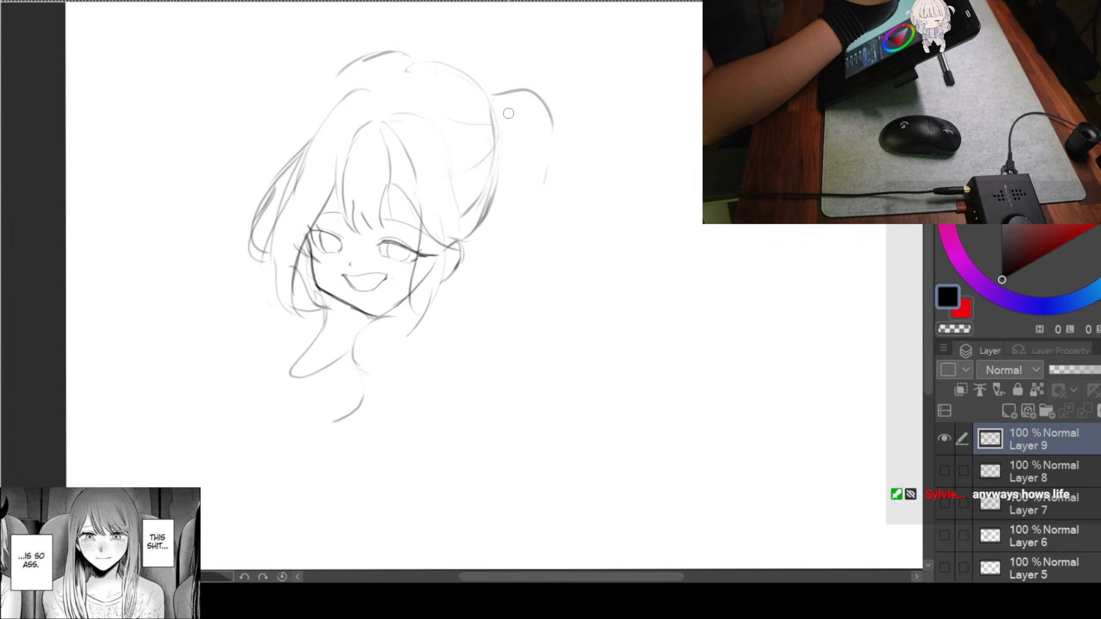
# Extend the right ponytail downward with inner strands behind the ear and a long outer edge flaring outward at its end
pyautogui.moveTo(494, 107); pyautogui.dragTo(509, 150)
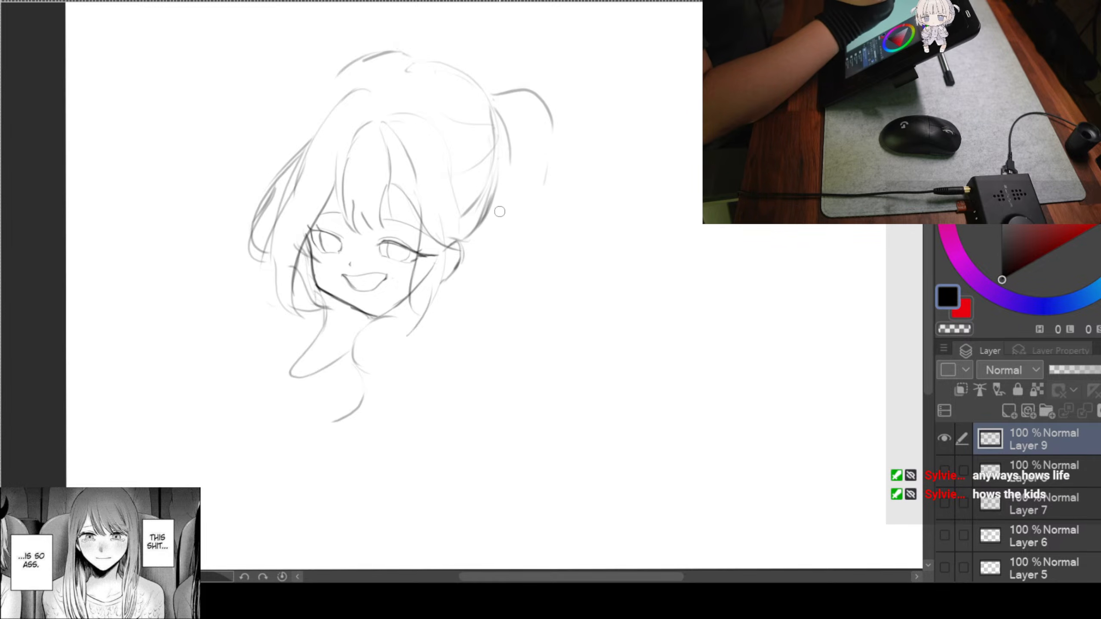
pyautogui.moveTo(501, 198); pyautogui.dragTo(436, 319)
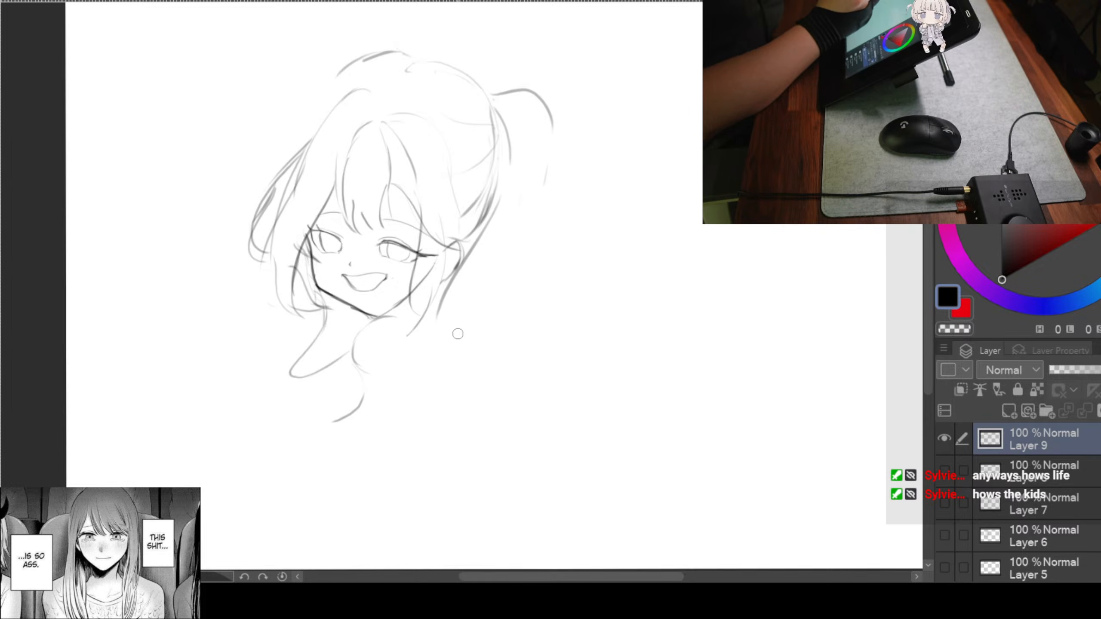
pyautogui.moveTo(505, 210); pyautogui.dragTo(462, 338)
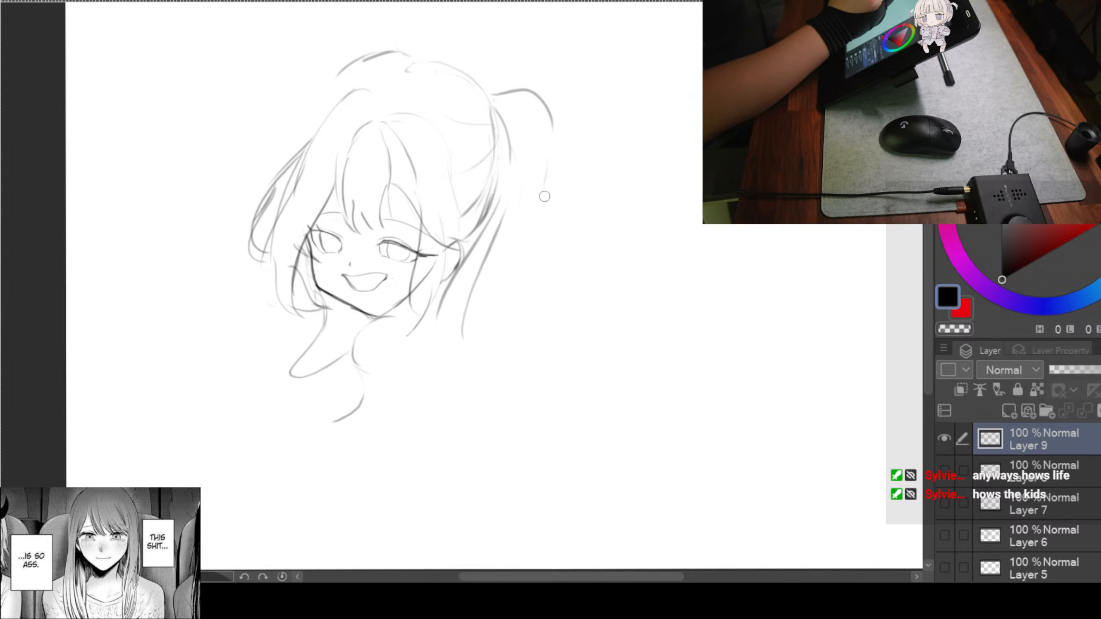
pyautogui.moveTo(547, 165); pyautogui.dragTo(525, 243)
pyautogui.moveTo(503, 316); pyautogui.dragTo(522, 423)
pyautogui.moveTo(495, 350); pyautogui.dragTo(553, 307)
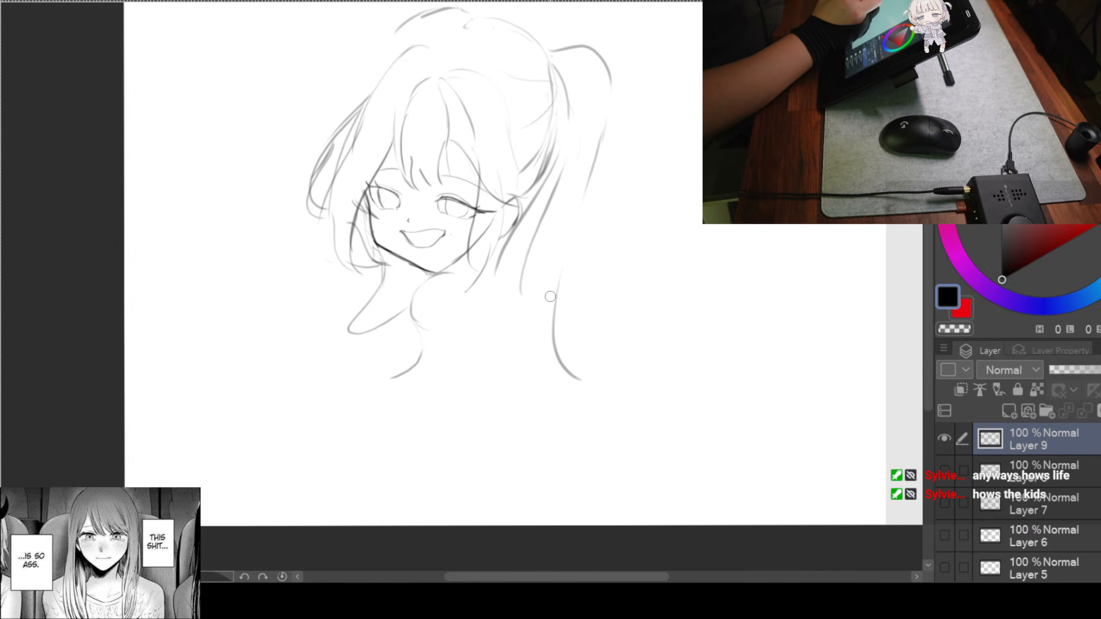
# Draw overlapping strands sweeping outward from the left edge of the crown to start the left tail
pyautogui.moveTo(585, 241); pyautogui.dragTo(584, 242)
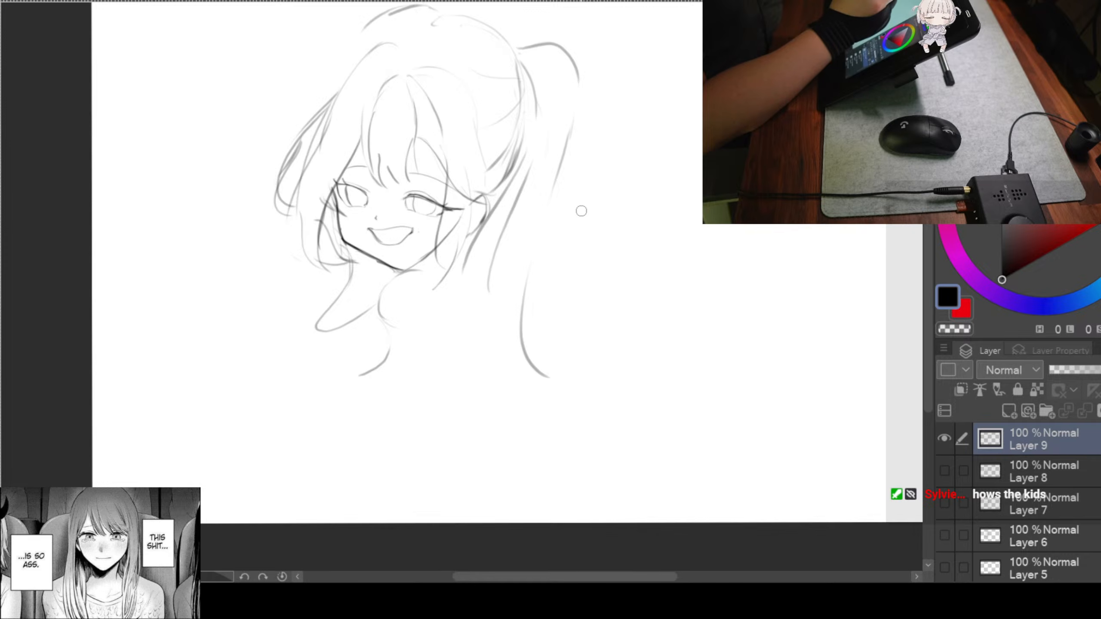
pyautogui.moveTo(517, 290); pyautogui.dragTo(527, 270)
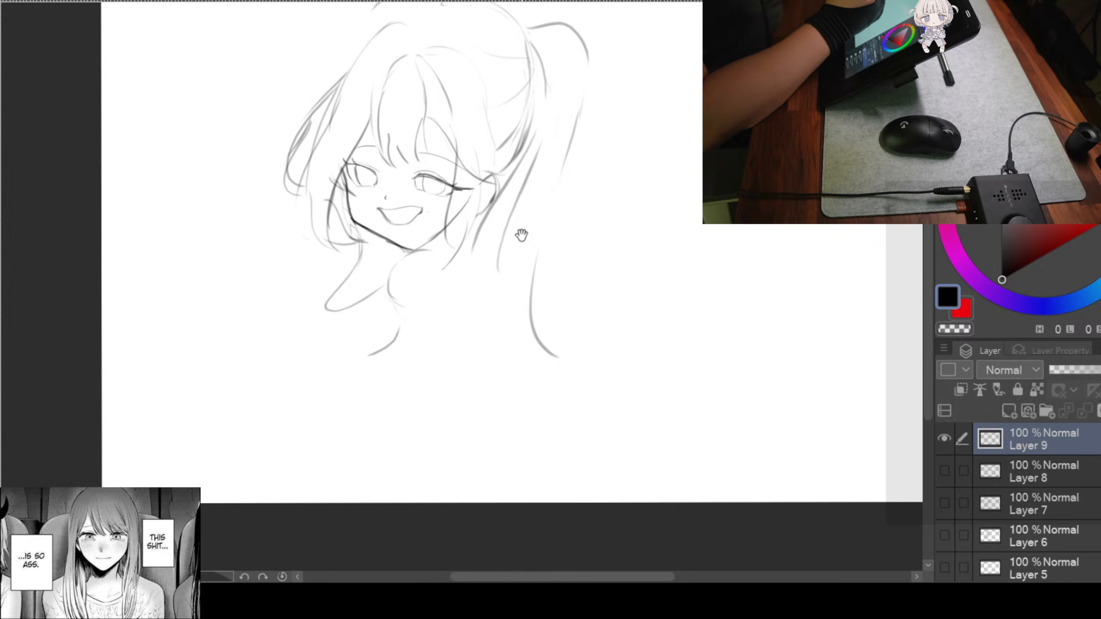
pyautogui.moveTo(514, 235); pyautogui.dragTo(498, 237)
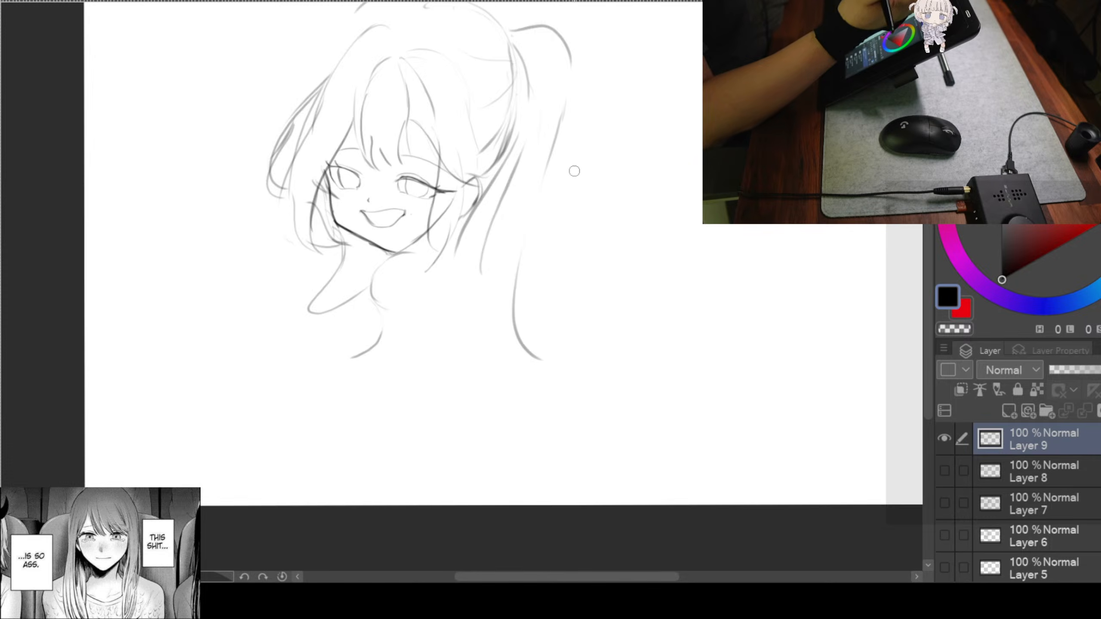
pyautogui.moveTo(574, 204); pyautogui.dragTo(613, 266)
pyautogui.moveTo(603, 113); pyautogui.dragTo(676, 204)
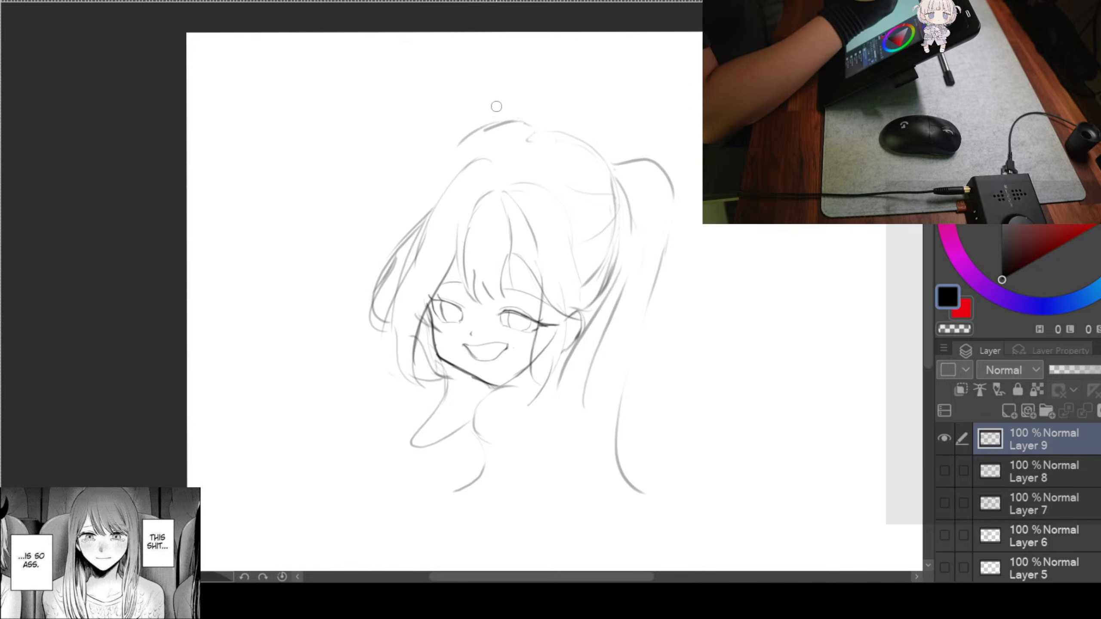
pyautogui.moveTo(406, 128); pyautogui.dragTo(460, 142)
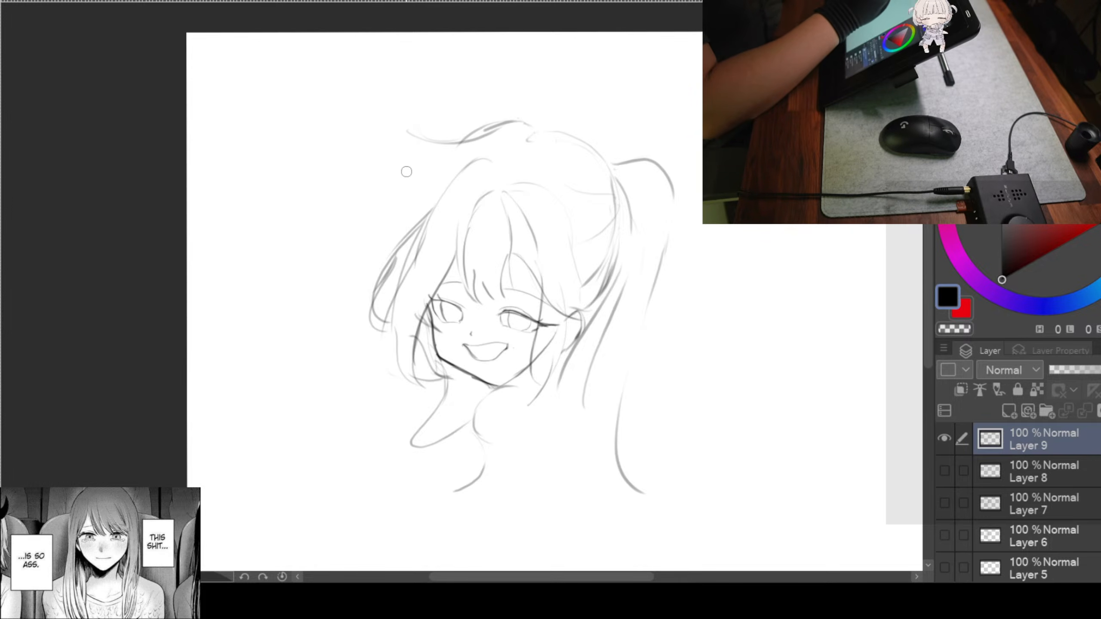
pyautogui.moveTo(407, 128); pyautogui.dragTo(433, 152)
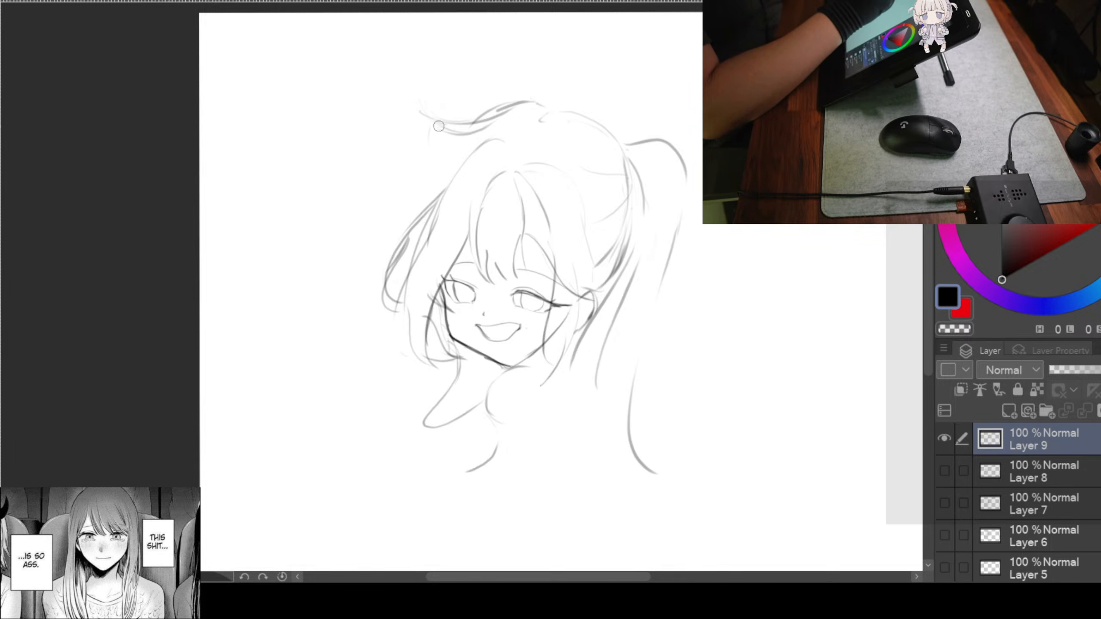
# Draw the left tail falling from the crown past the side lock and finish it with a curled tip
pyautogui.moveTo(427, 130); pyautogui.dragTo(374, 286)
pyautogui.moveTo(442, 295)
pyautogui.mouseDown()
pyautogui.moveTo(388, 321)
pyautogui.moveTo(386, 378)
pyautogui.mouseUp()
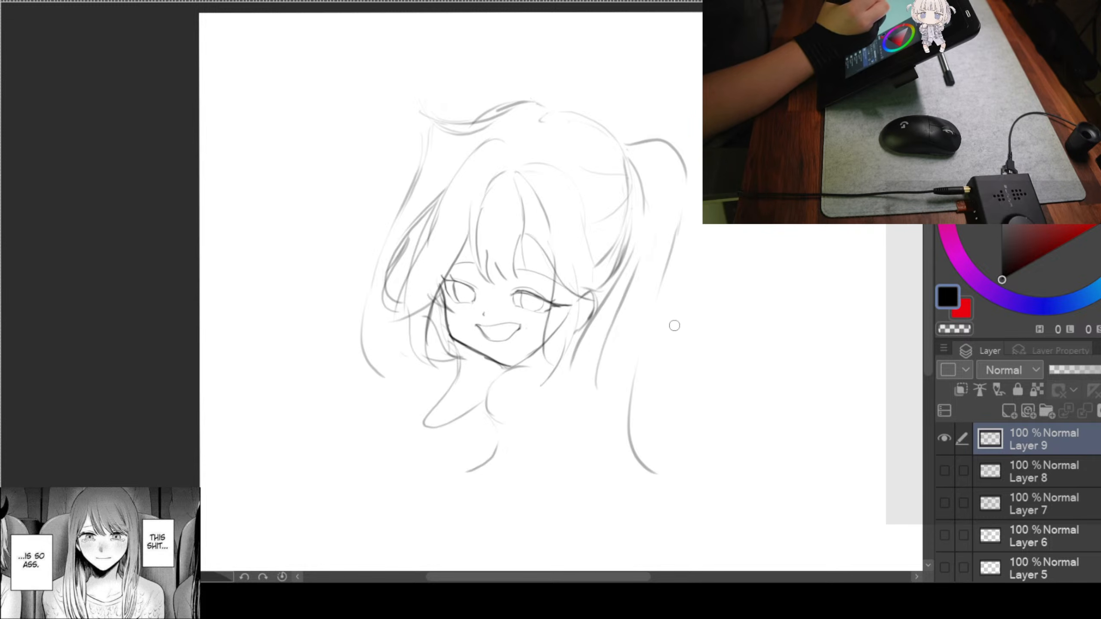
pyautogui.moveTo(578, 269); pyautogui.dragTo(566, 246)
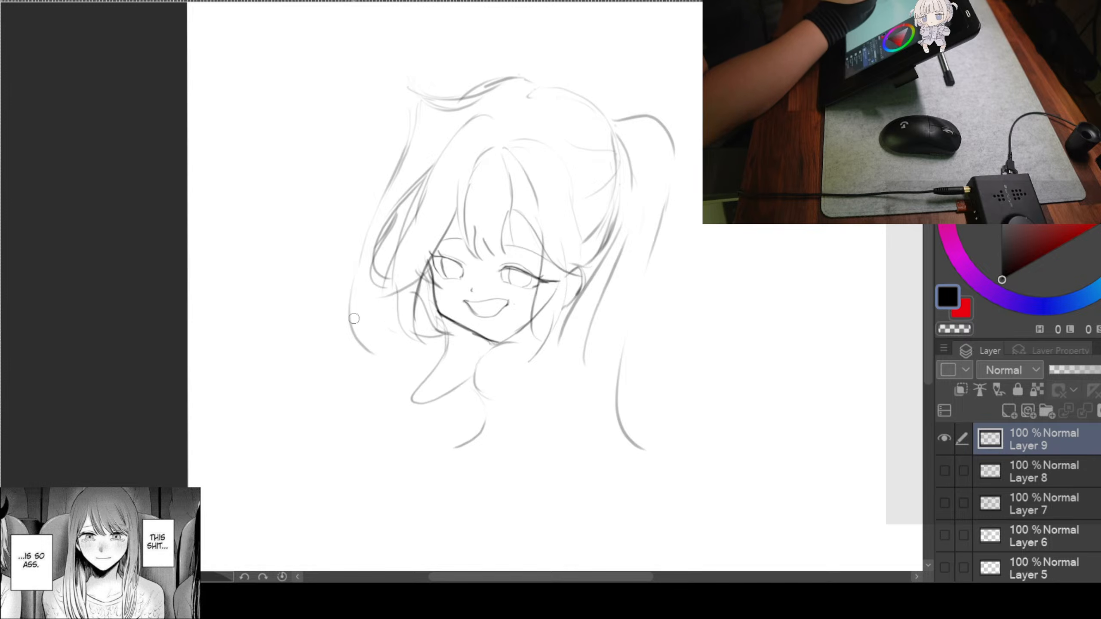
pyautogui.moveTo(363, 273)
pyautogui.mouseDown()
pyautogui.moveTo(364, 367)
pyautogui.moveTo(403, 352)
pyautogui.mouseUp()
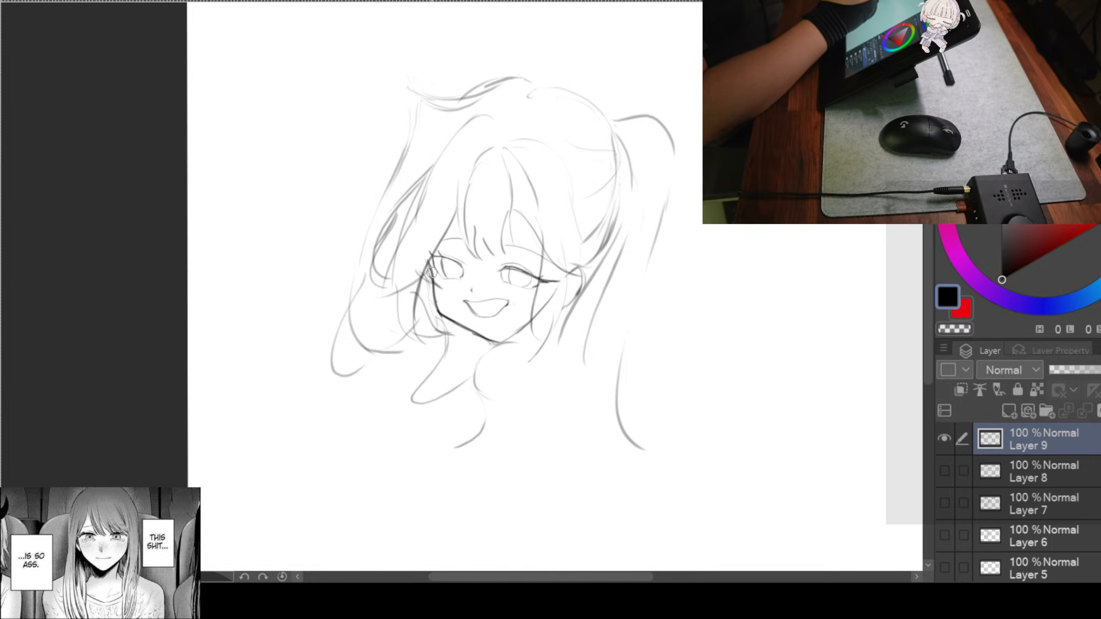
# Shrink the sketch again with a free transform, including both tails, and apply it at the new position
pyautogui.moveTo(690, 298)
pyautogui.mouseDown()
pyautogui.moveTo(625, 252)
pyautogui.moveTo(568, 252)
pyautogui.mouseUp()
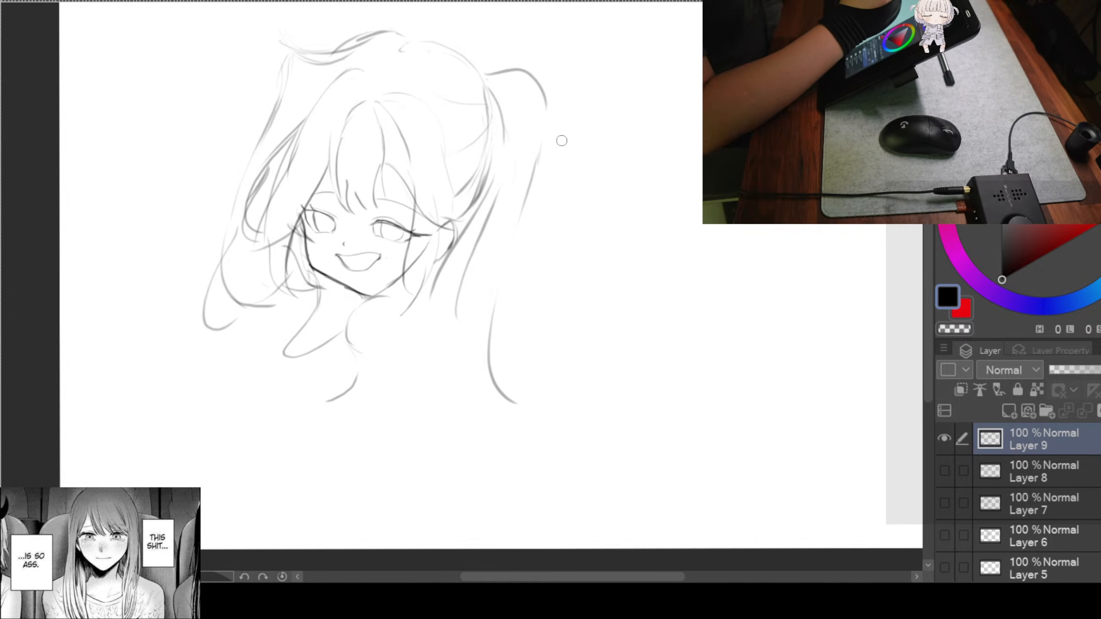
pyautogui.moveTo(591, 160); pyautogui.dragTo(580, 192)
pyautogui.hotkey('ctrl', 't')
pyautogui.moveTo(530, 58); pyautogui.dragTo(447, 140)
pyautogui.moveTo(329, 299); pyautogui.dragTo(346, 217)
pyautogui.click(276, 397)
pyautogui.moveTo(467, 260); pyautogui.dragTo(488, 275)
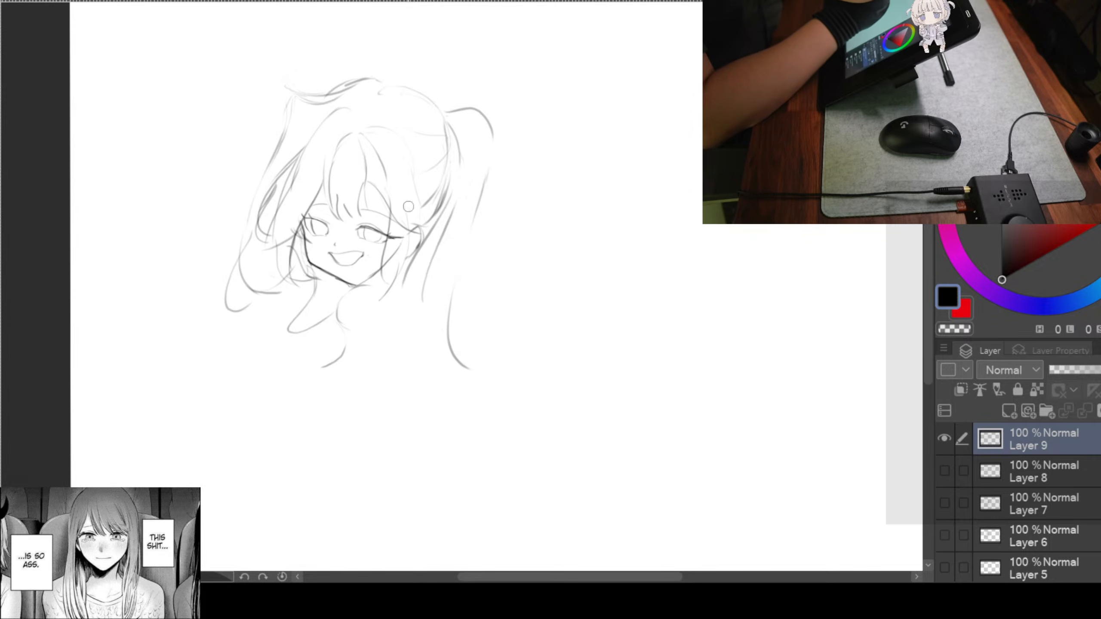
# Reinforce the line beneath the chin and draw the right shoulder contour curving in toward the upper chest
pyautogui.moveTo(313, 303); pyautogui.dragTo(298, 314)
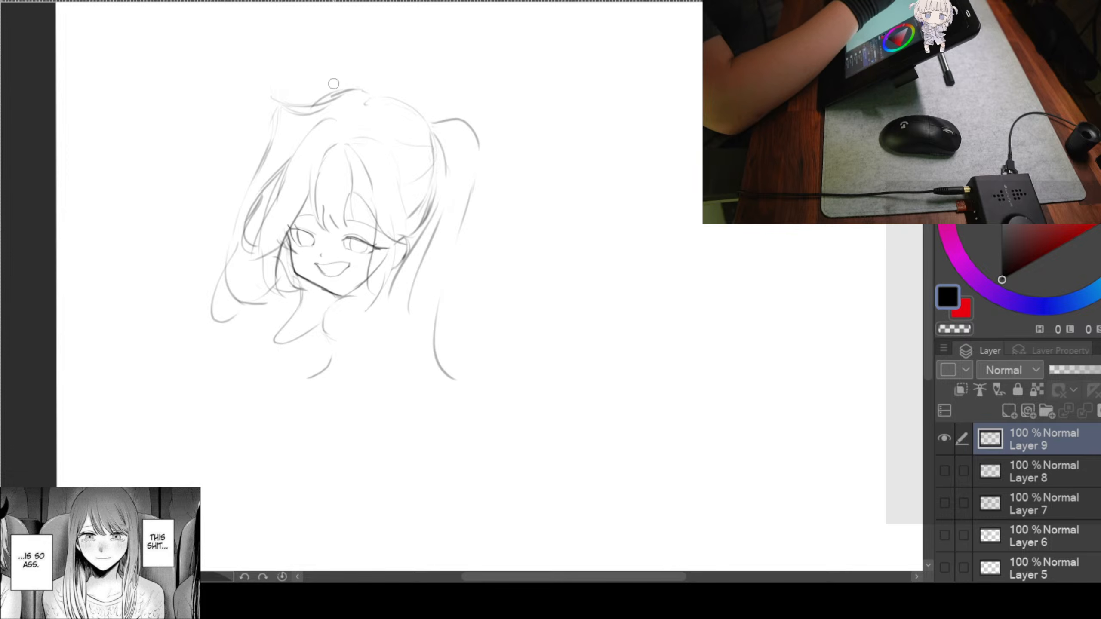
pyautogui.moveTo(567, 259); pyautogui.dragTo(489, 228)
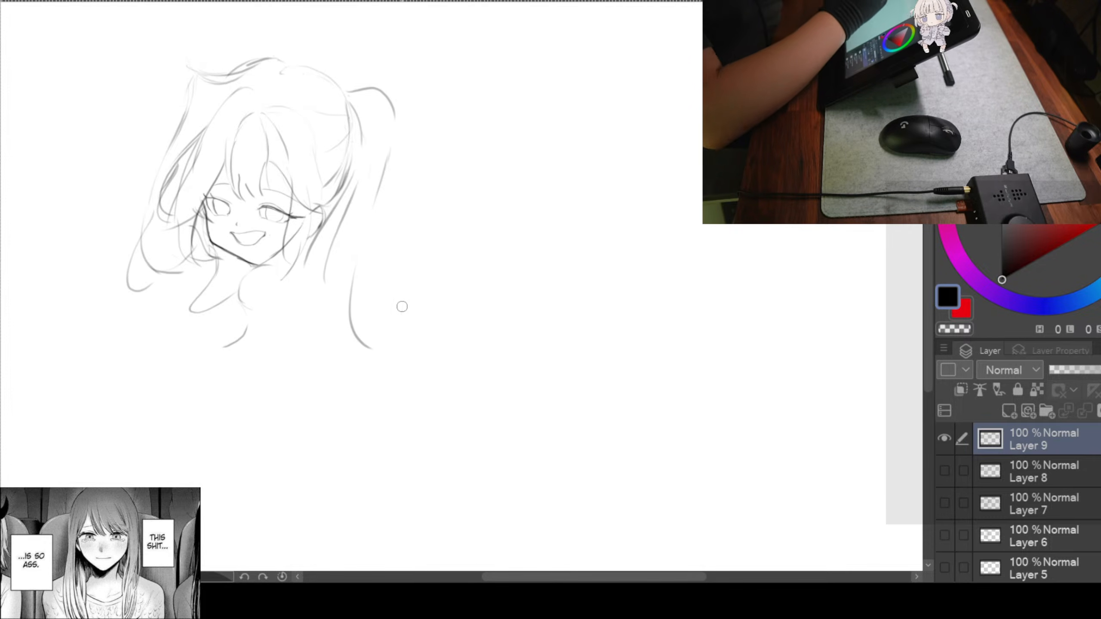
pyautogui.moveTo(389, 229); pyautogui.dragTo(412, 206)
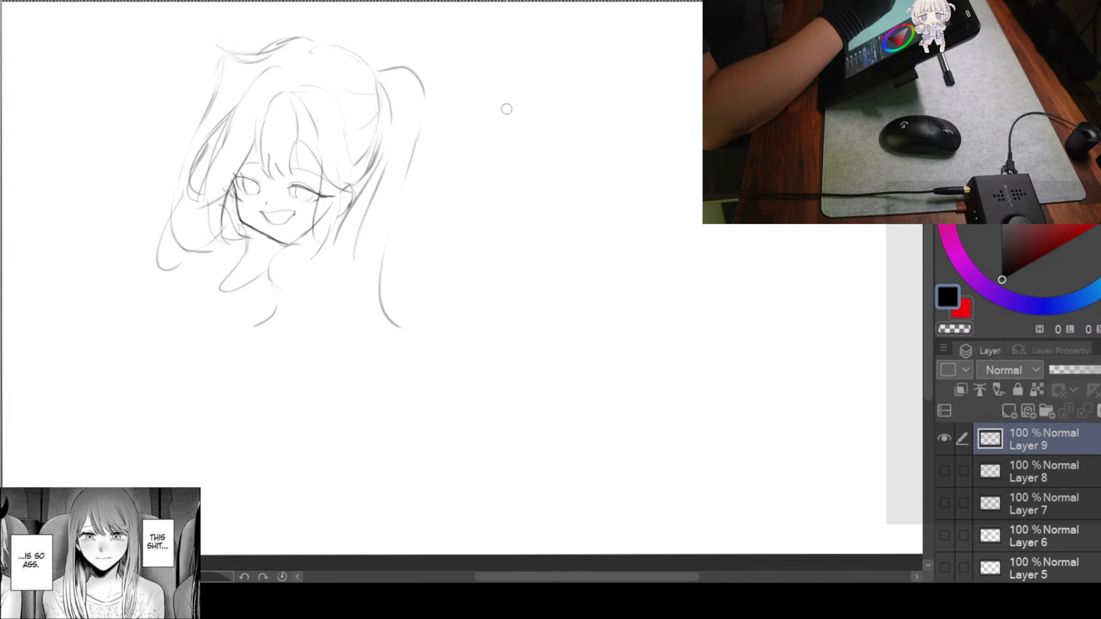
pyautogui.moveTo(494, 224); pyautogui.dragTo(525, 194)
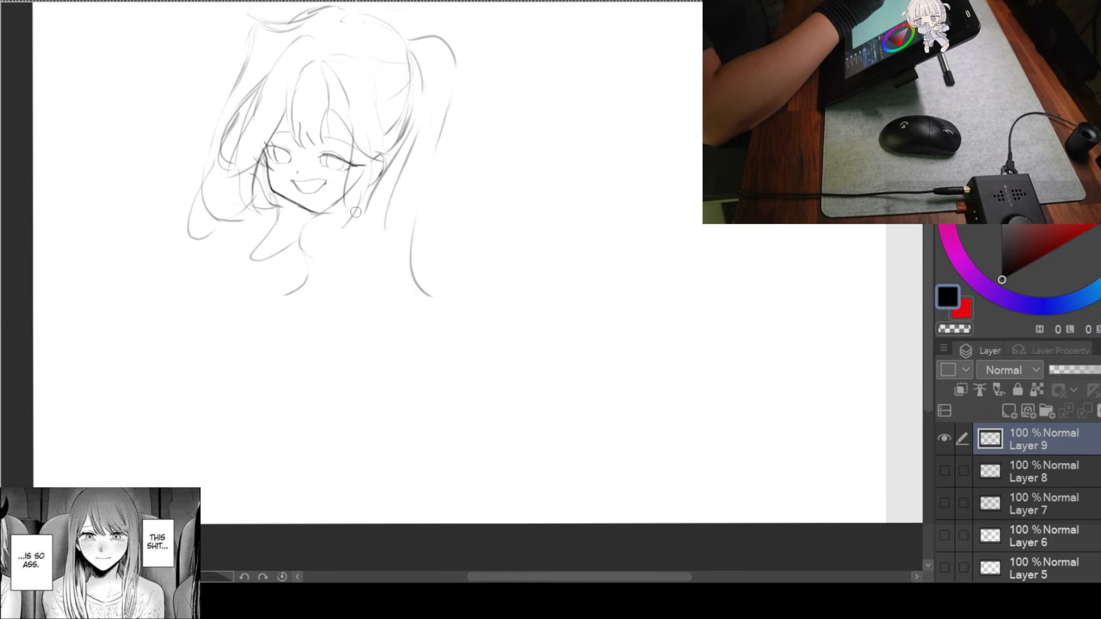
pyautogui.moveTo(343, 206)
pyautogui.mouseDown()
pyautogui.moveTo(359, 228)
pyautogui.moveTo(289, 227)
pyautogui.mouseUp()
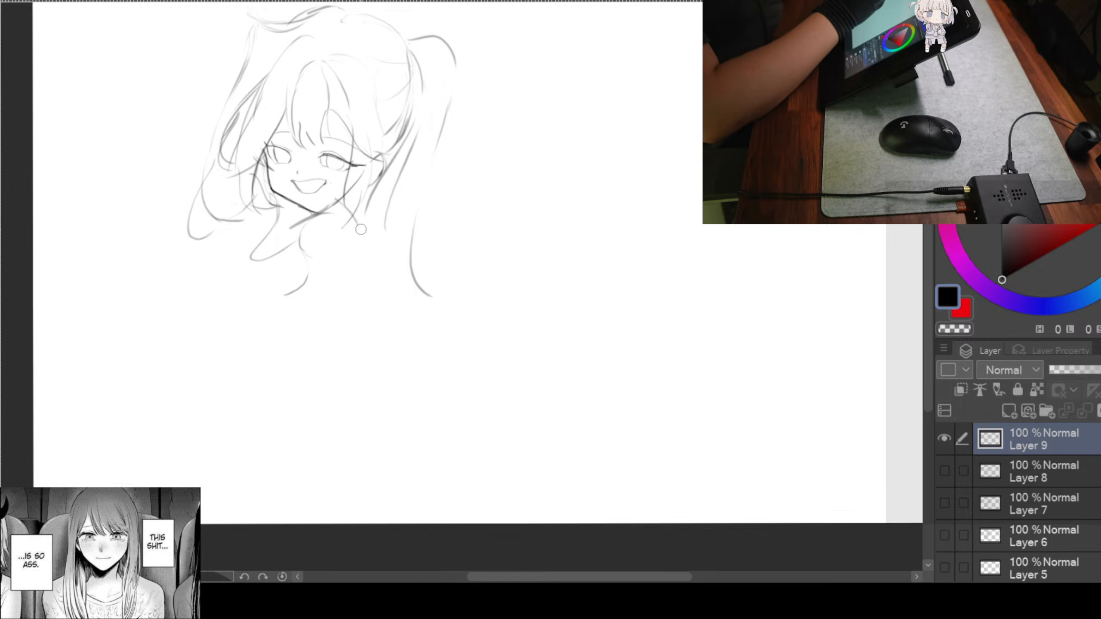
pyautogui.moveTo(362, 229); pyautogui.dragTo(334, 276)
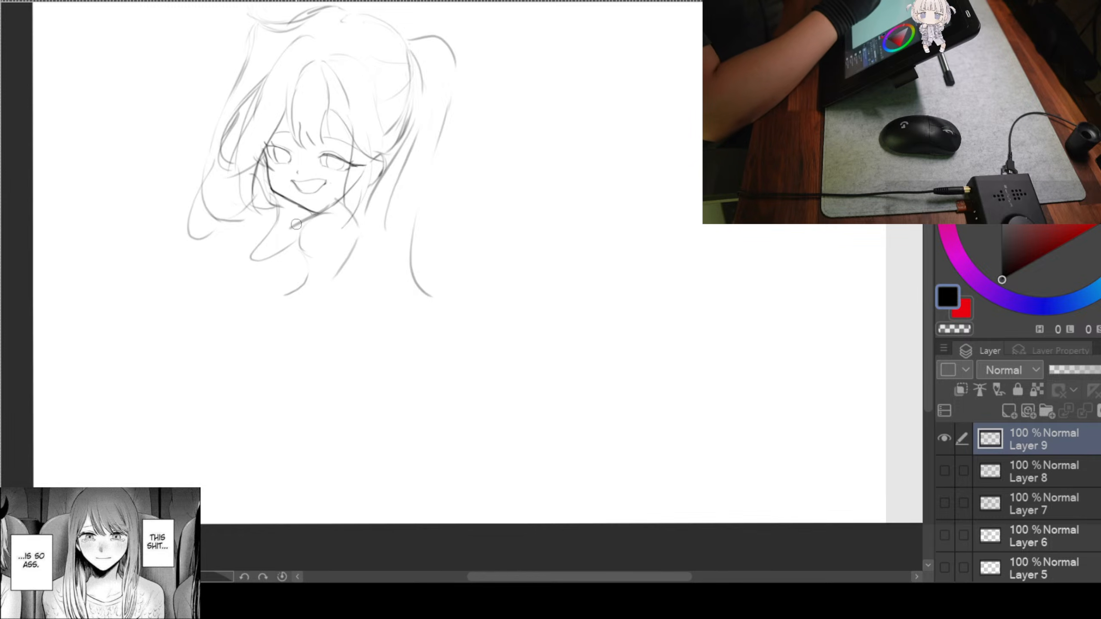
pyautogui.moveTo(304, 254)
pyautogui.mouseDown()
pyautogui.moveTo(320, 272)
pyautogui.moveTo(342, 277)
pyautogui.moveTo(360, 225)
pyautogui.moveTo(388, 268)
pyautogui.mouseUp()
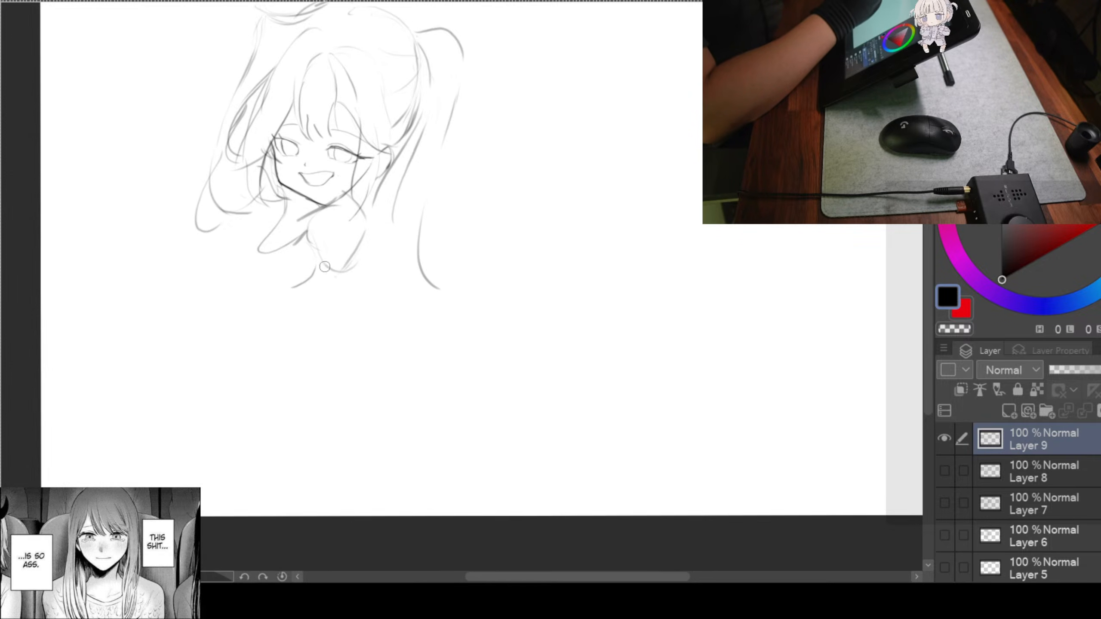
# Rough in the torso's side line, the right shoulder and the inner arm line, with a curve sweeping in beneath for the bent elbow
pyautogui.moveTo(334, 331); pyautogui.dragTo(333, 360)
pyautogui.moveTo(365, 299); pyautogui.dragTo(394, 357)
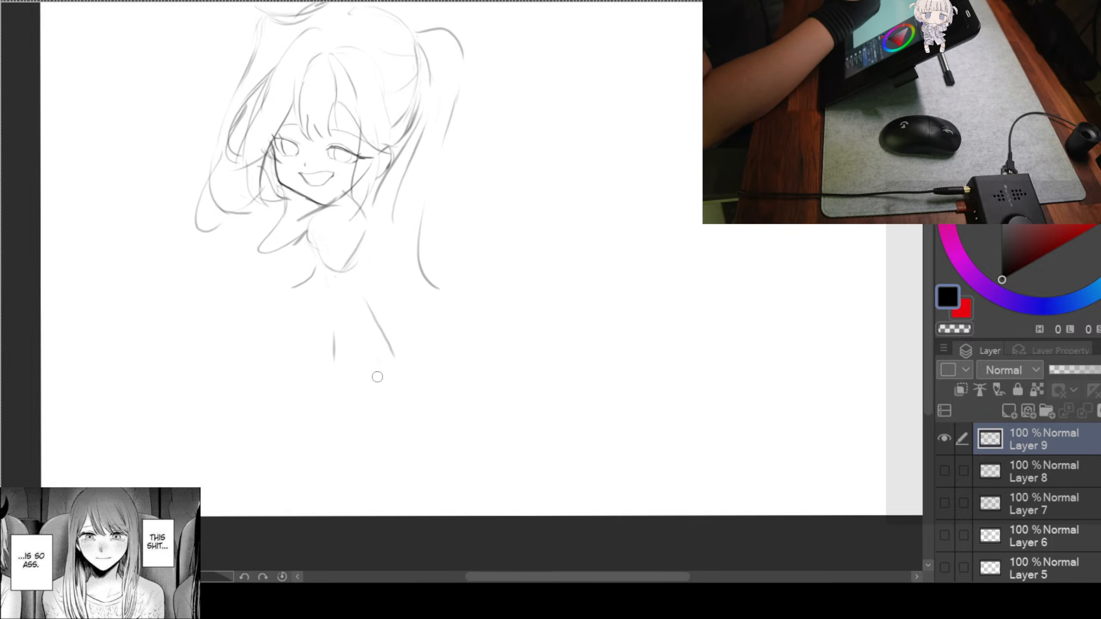
pyautogui.moveTo(328, 287); pyautogui.dragTo(333, 331)
pyautogui.moveTo(368, 295); pyautogui.dragTo(391, 293)
pyautogui.moveTo(344, 264); pyautogui.dragTo(358, 353)
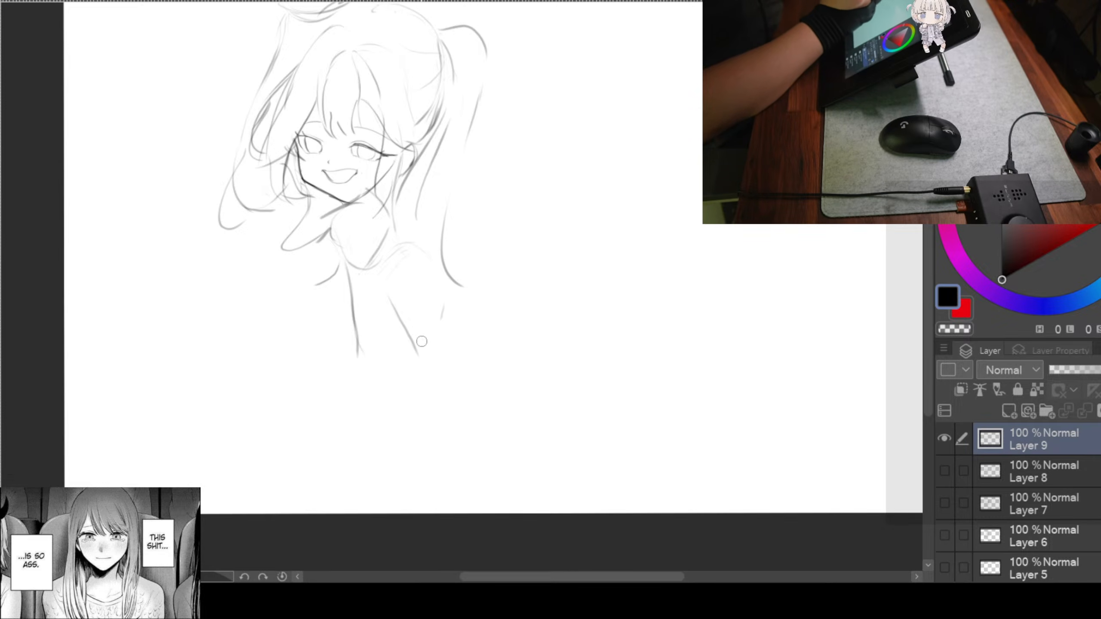
pyautogui.moveTo(433, 329); pyautogui.dragTo(371, 403)
pyautogui.moveTo(352, 361); pyautogui.dragTo(440, 346)
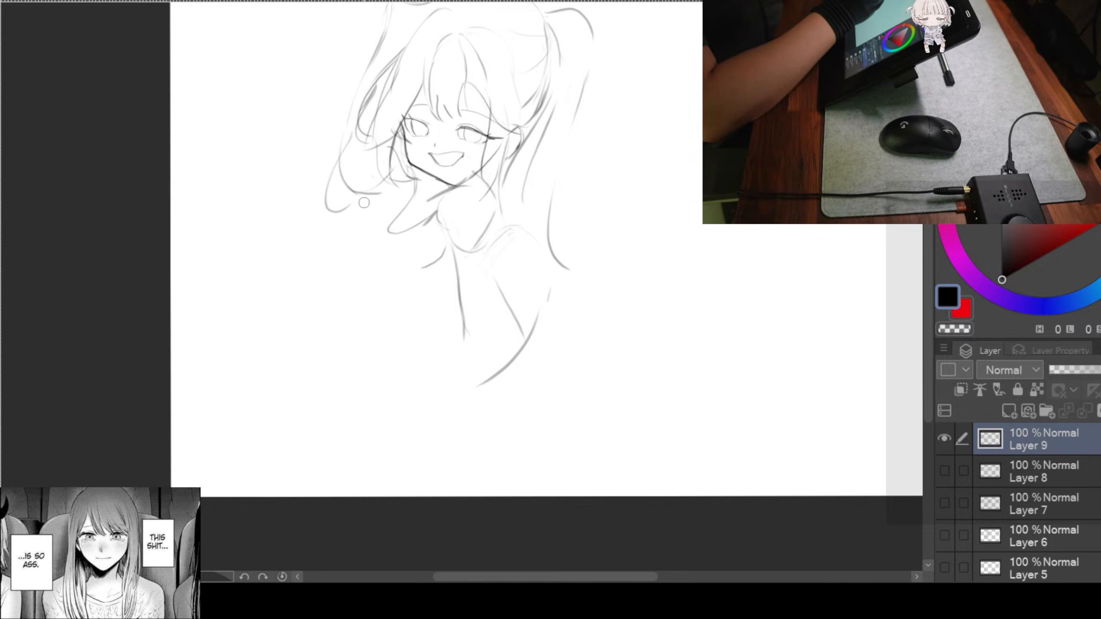
# Sketch the raised left forearm with its cuff and a small hand tucked against the cheek beneath the left side lock
pyautogui.moveTo(375, 194)
pyautogui.mouseDown()
pyautogui.moveTo(406, 204)
pyautogui.moveTo(381, 196)
pyautogui.moveTo(350, 224)
pyautogui.moveTo(396, 225)
pyautogui.moveTo(372, 236)
pyautogui.mouseUp()
pyautogui.moveTo(404, 206); pyautogui.dragTo(380, 233)
pyautogui.moveTo(543, 211); pyautogui.dragTo(551, 214)
pyautogui.moveTo(390, 173); pyautogui.dragTo(420, 204)
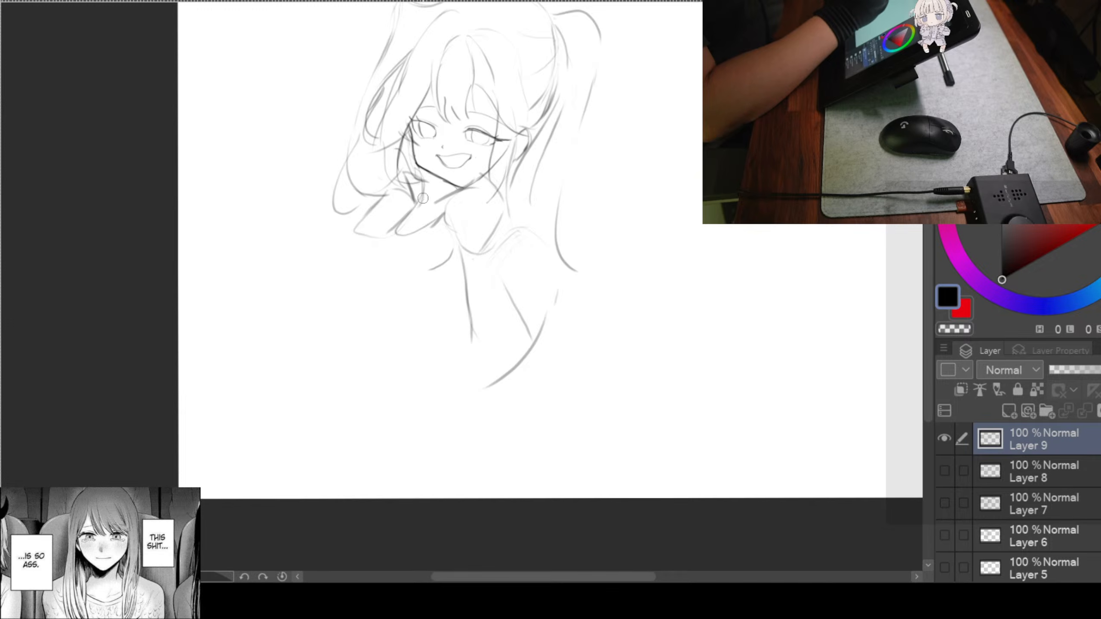
pyautogui.moveTo(372, 291); pyautogui.dragTo(385, 266)
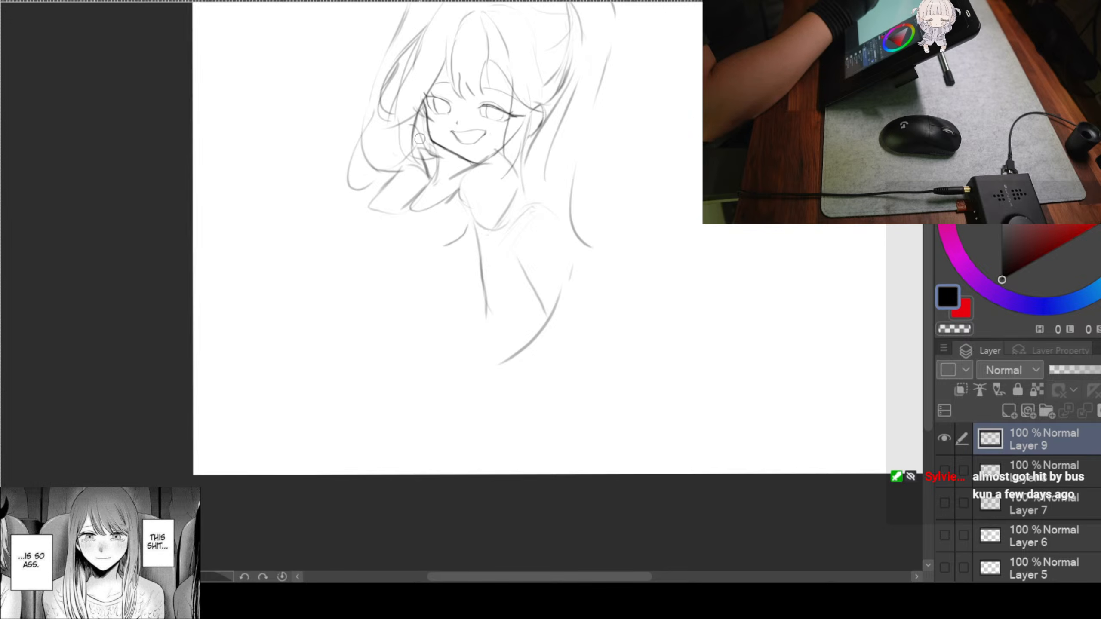
pyautogui.moveTo(436, 242); pyautogui.dragTo(441, 222)
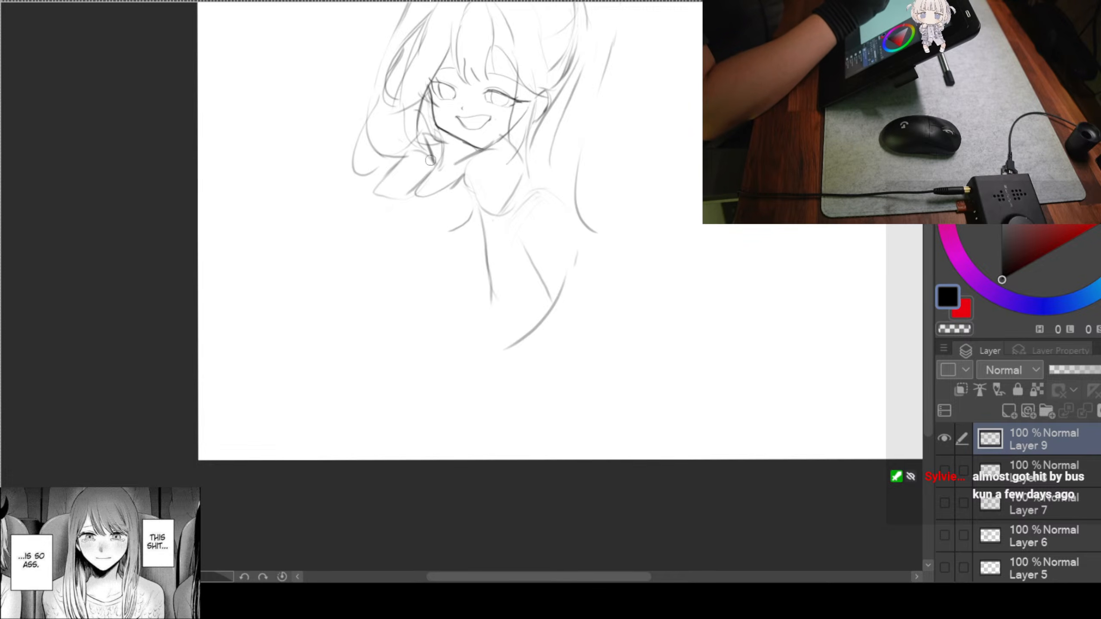
pyautogui.moveTo(400, 169); pyautogui.dragTo(404, 192)
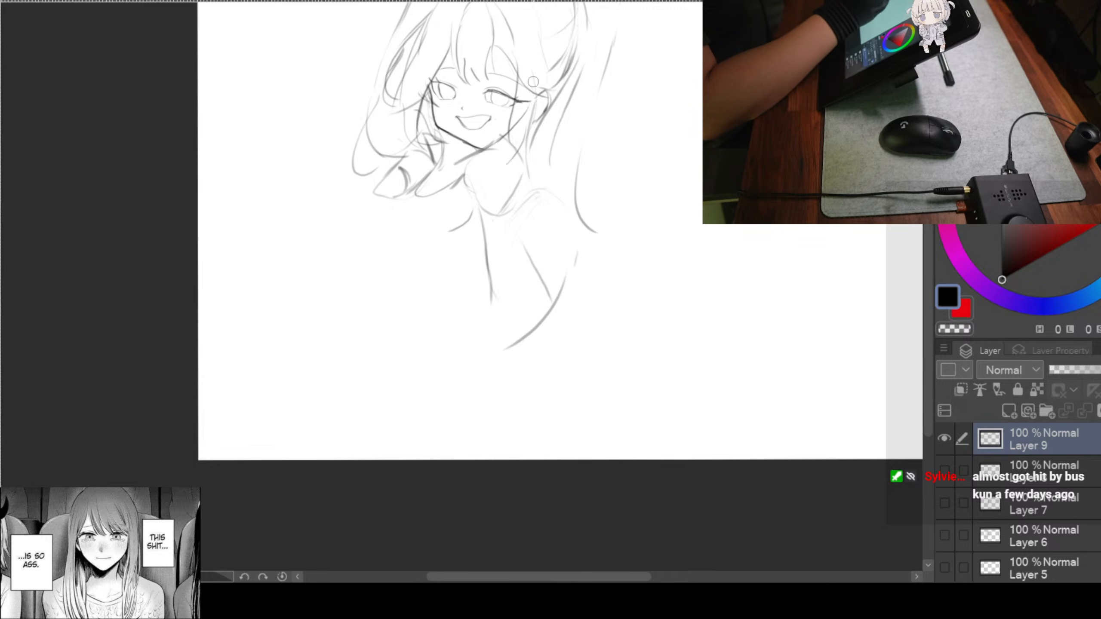
# Draw the left torso contour curving down from the raised hand and close it with a diagonal line rising toward the torso's center
pyautogui.moveTo(565, 133); pyautogui.dragTo(556, 143)
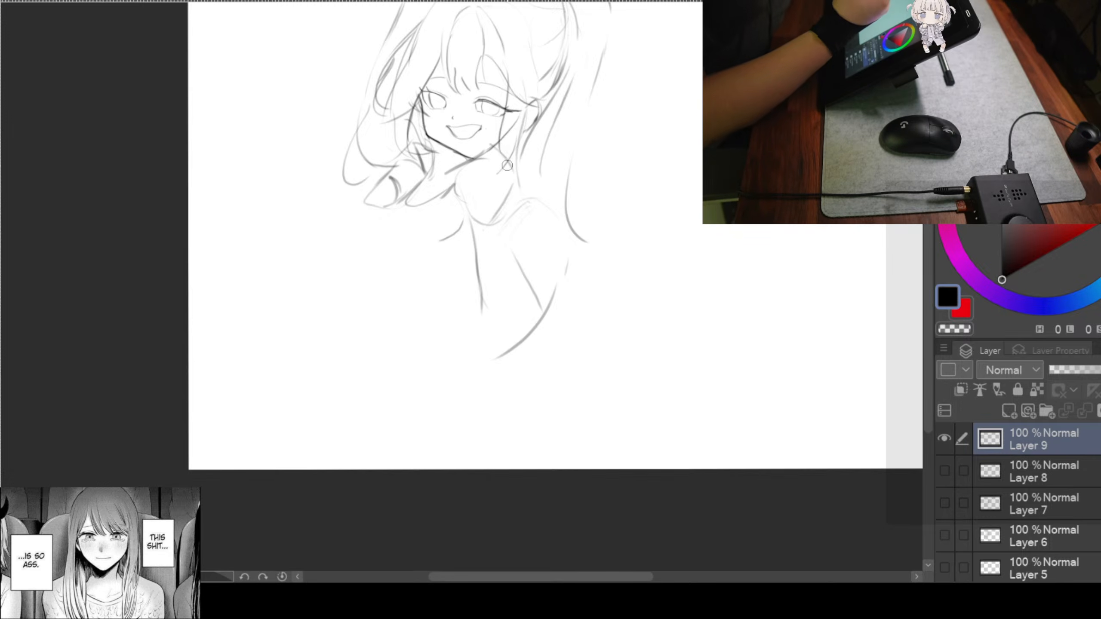
pyautogui.moveTo(369, 193); pyautogui.dragTo(414, 227)
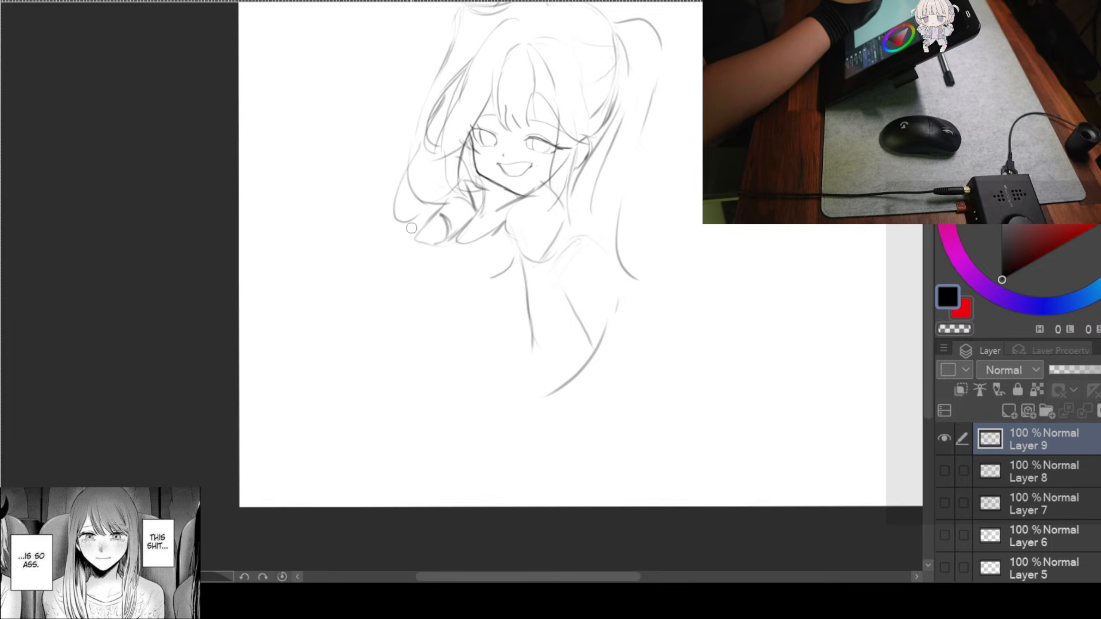
pyautogui.moveTo(462, 277); pyautogui.dragTo(509, 256)
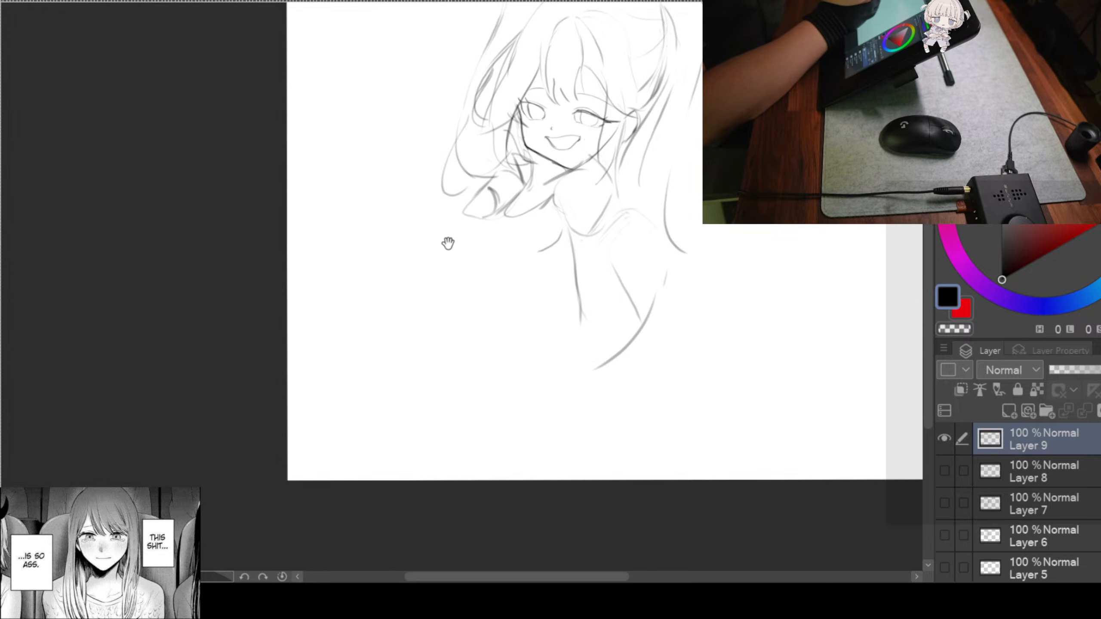
pyautogui.moveTo(437, 242); pyautogui.dragTo(454, 250)
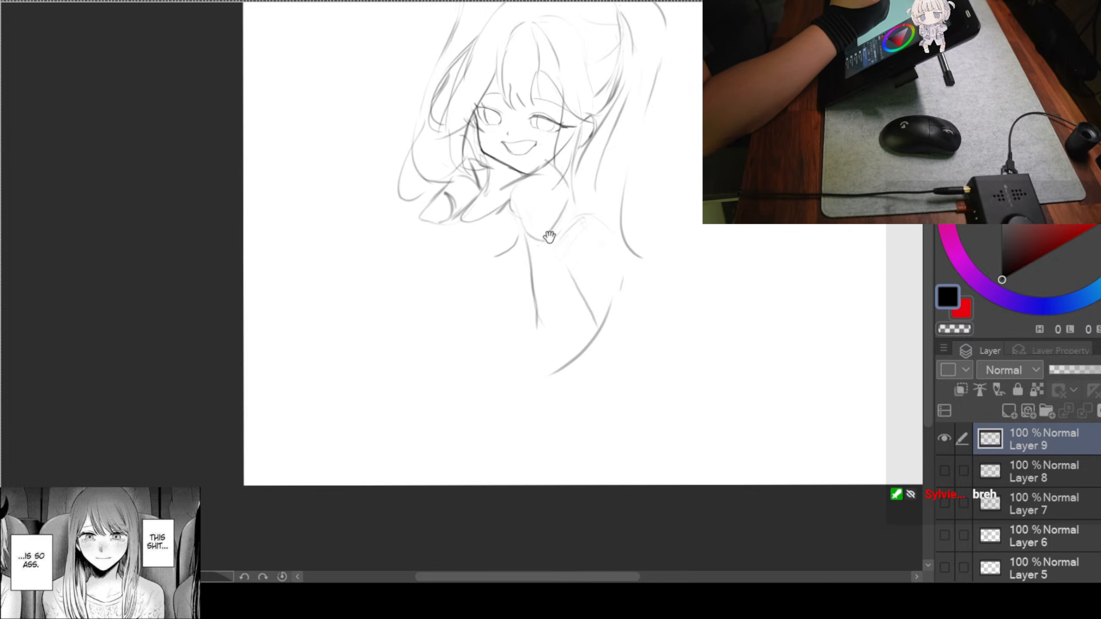
pyautogui.moveTo(545, 229); pyautogui.dragTo(541, 213)
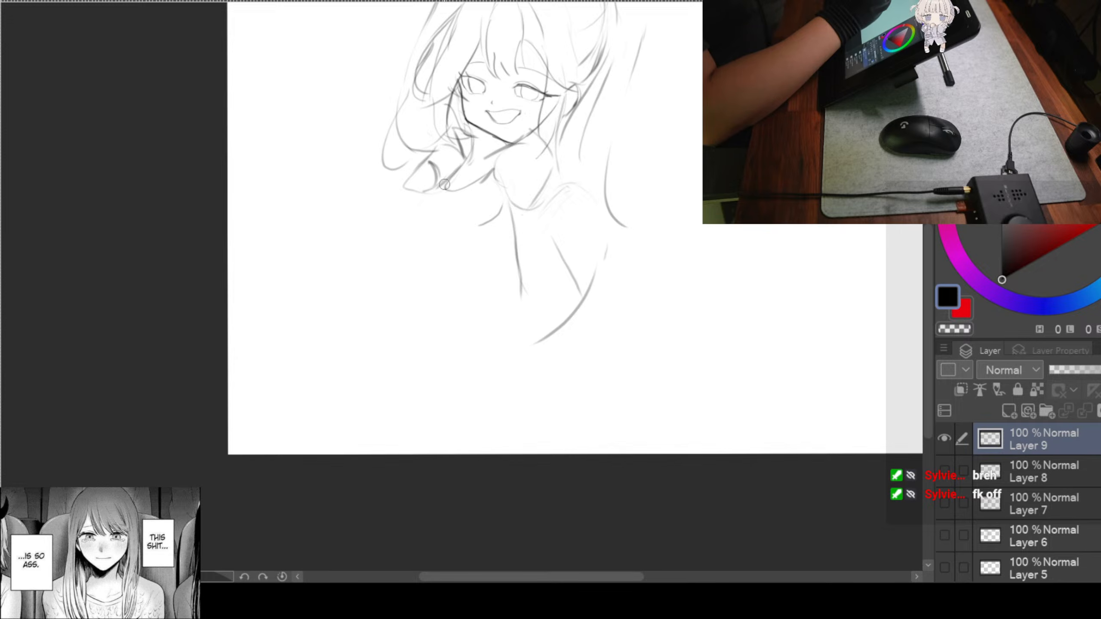
pyautogui.moveTo(446, 183)
pyautogui.mouseDown()
pyautogui.moveTo(414, 226)
pyautogui.moveTo(423, 291)
pyautogui.mouseUp()
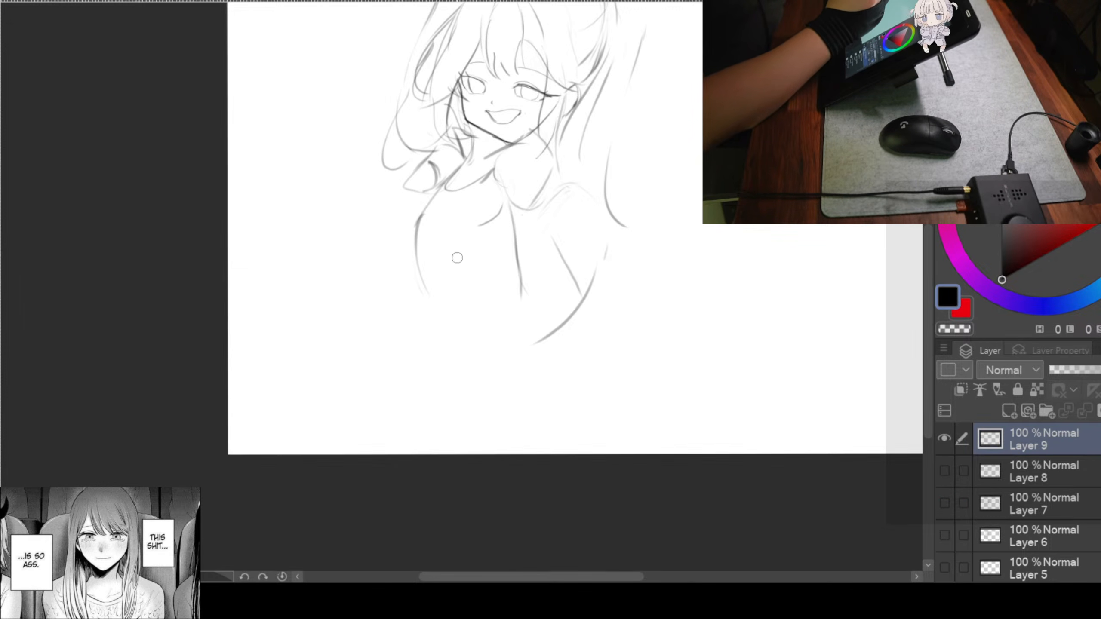
pyautogui.moveTo(408, 241); pyautogui.dragTo(449, 309)
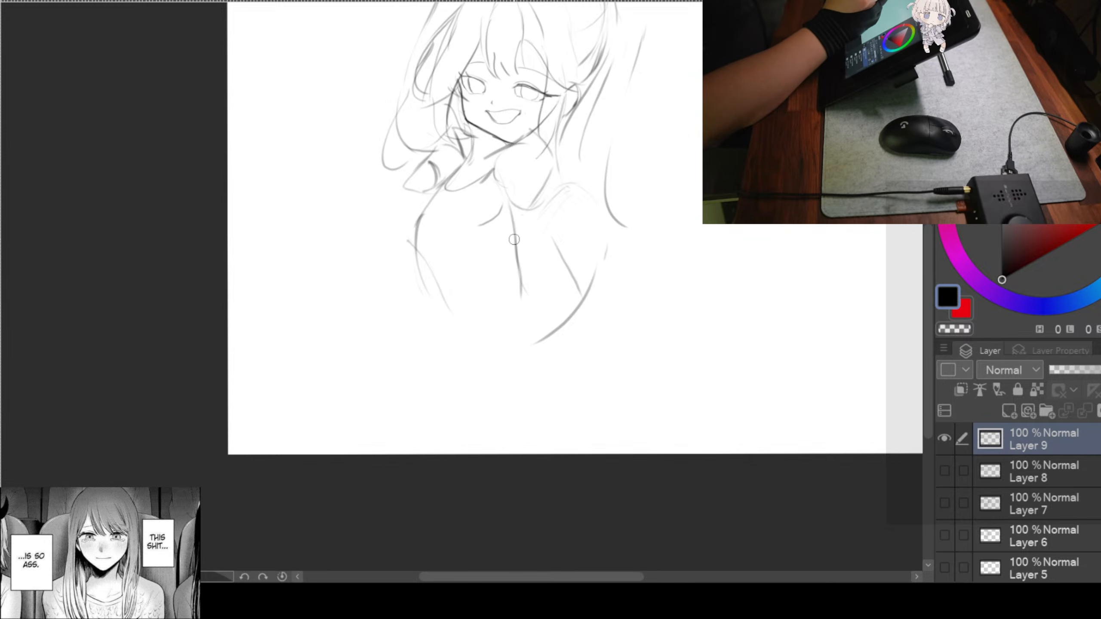
pyautogui.moveTo(518, 259); pyautogui.dragTo(444, 325)
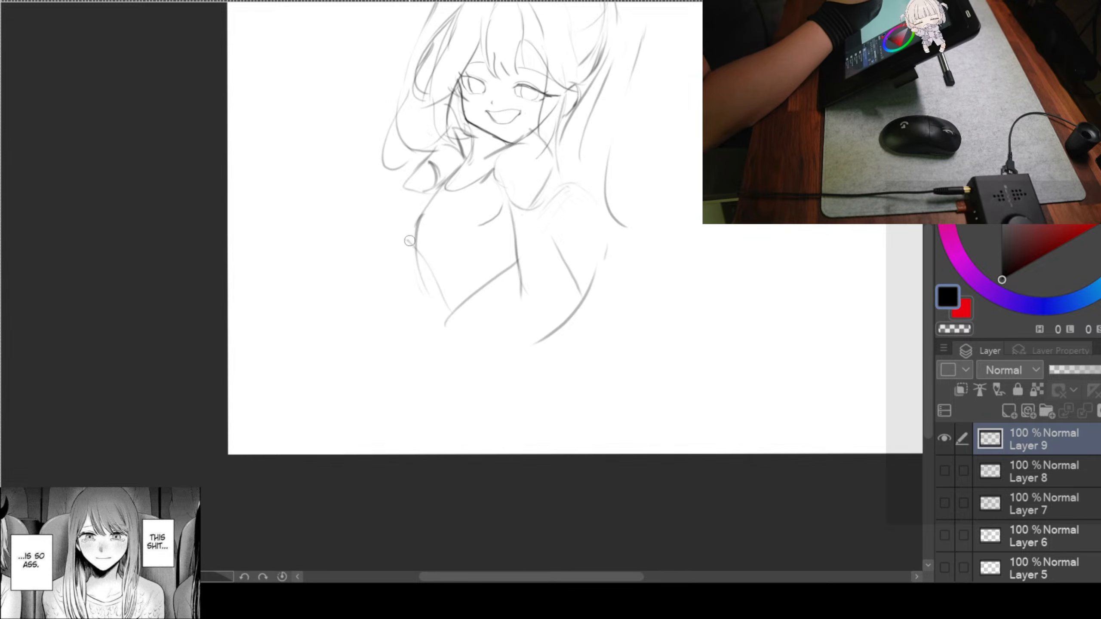
# Draw the outer contour of the right upper arm, curving from the shoulder down toward the elbow
pyautogui.moveTo(562, 305); pyautogui.dragTo(503, 368)
pyautogui.moveTo(604, 246)
pyautogui.mouseDown()
pyautogui.moveTo(577, 277)
pyautogui.moveTo(566, 271)
pyautogui.mouseUp()
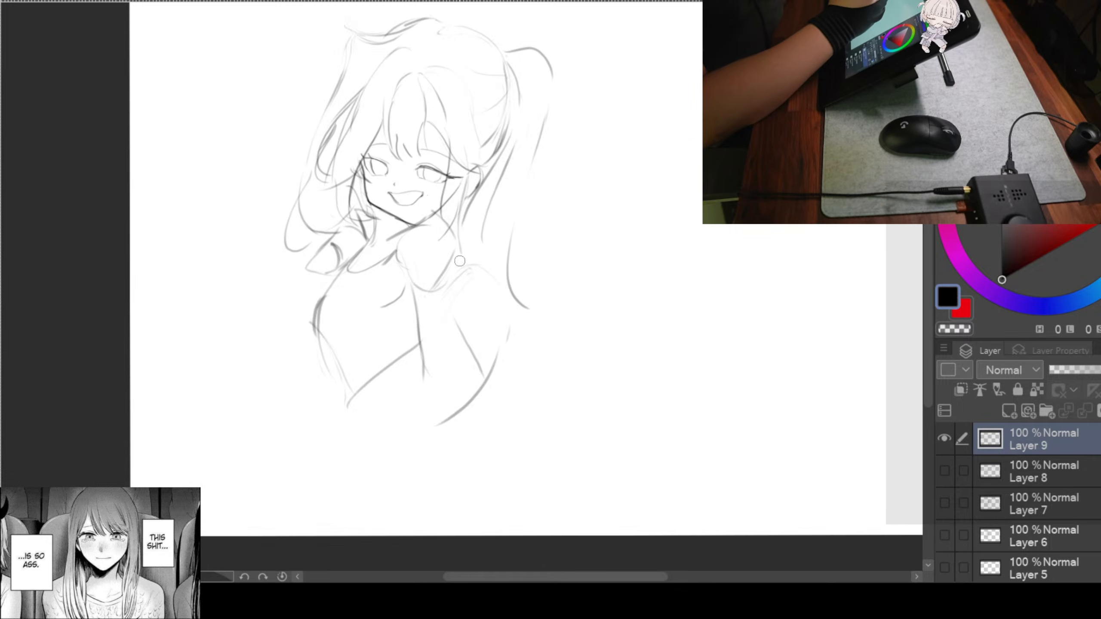
pyautogui.moveTo(481, 271)
pyautogui.mouseDown()
pyautogui.moveTo(501, 298)
pyautogui.moveTo(474, 368)
pyautogui.mouseUp()
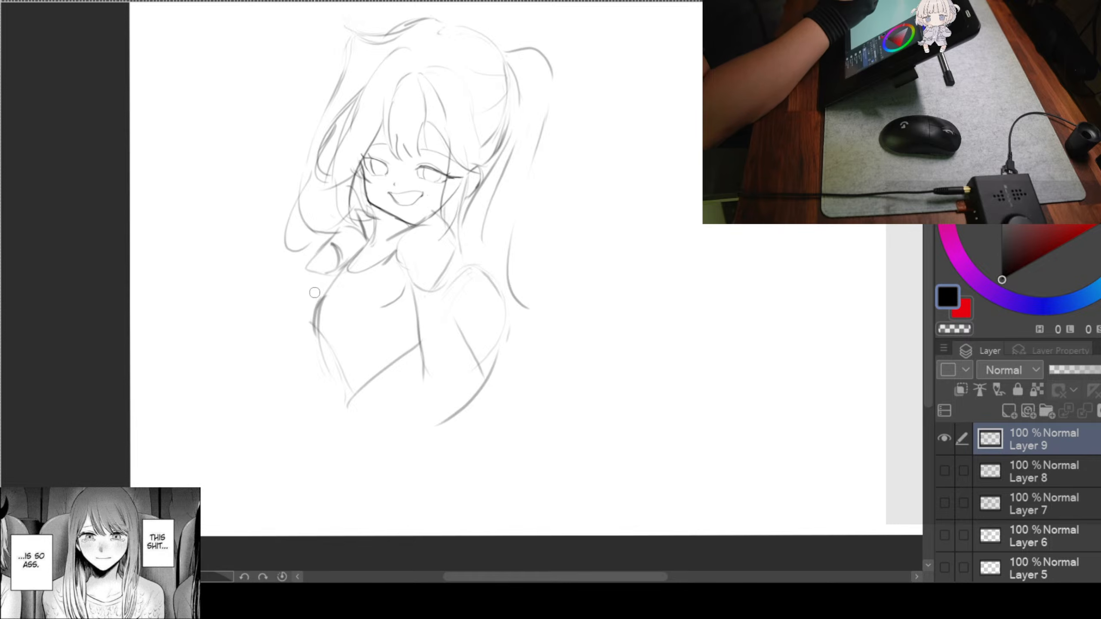
# Shrink the whole sketch slightly with a free transform, including the torso and arms, and apply it
pyautogui.moveTo(543, 251); pyautogui.dragTo(608, 244)
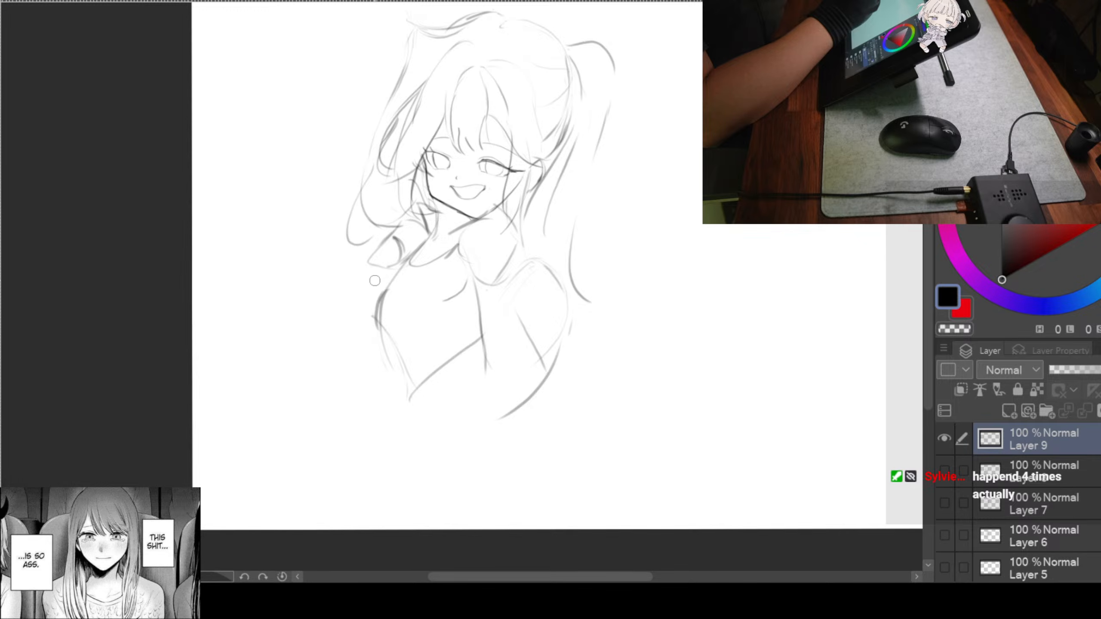
pyautogui.moveTo(577, 189); pyautogui.dragTo(494, 245)
pyautogui.hotkey('ctrl', 't')
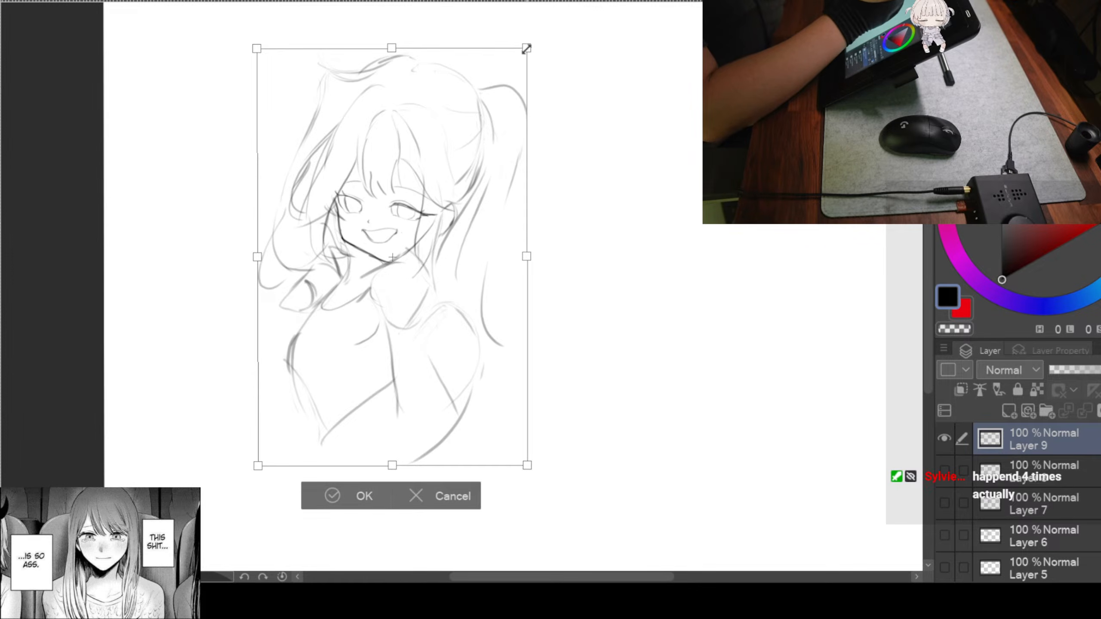
pyautogui.moveTo(523, 45); pyautogui.dragTo(504, 85)
pyautogui.click(315, 496)
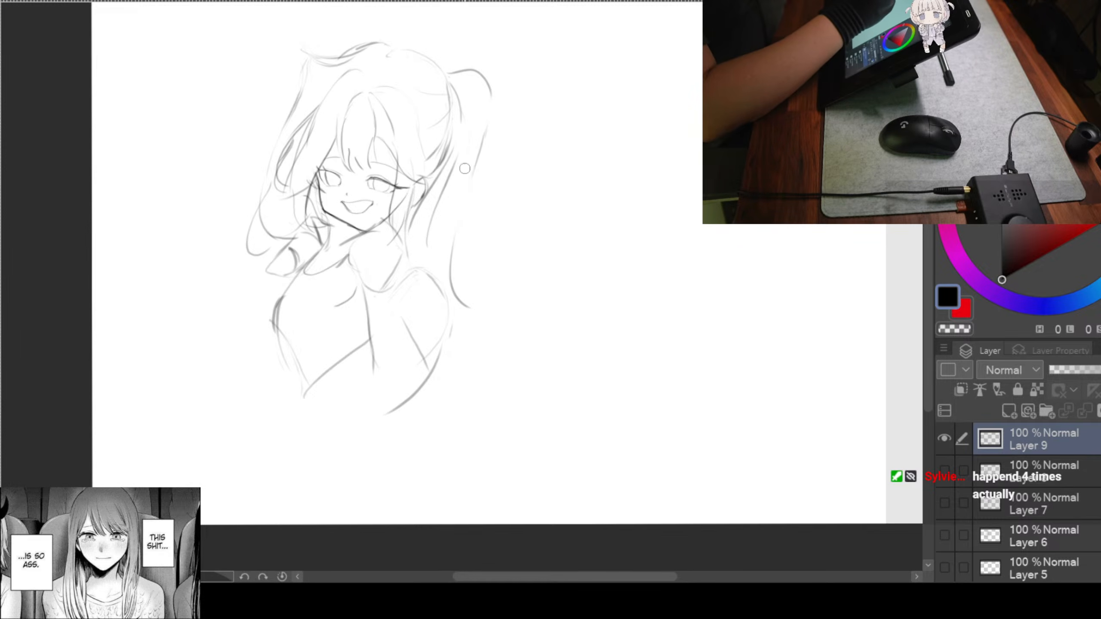
# Extend the right tail with long strands, curling one tip below the shoulder and sweeping another inward across the upper chest
pyautogui.moveTo(457, 182); pyautogui.dragTo(466, 316)
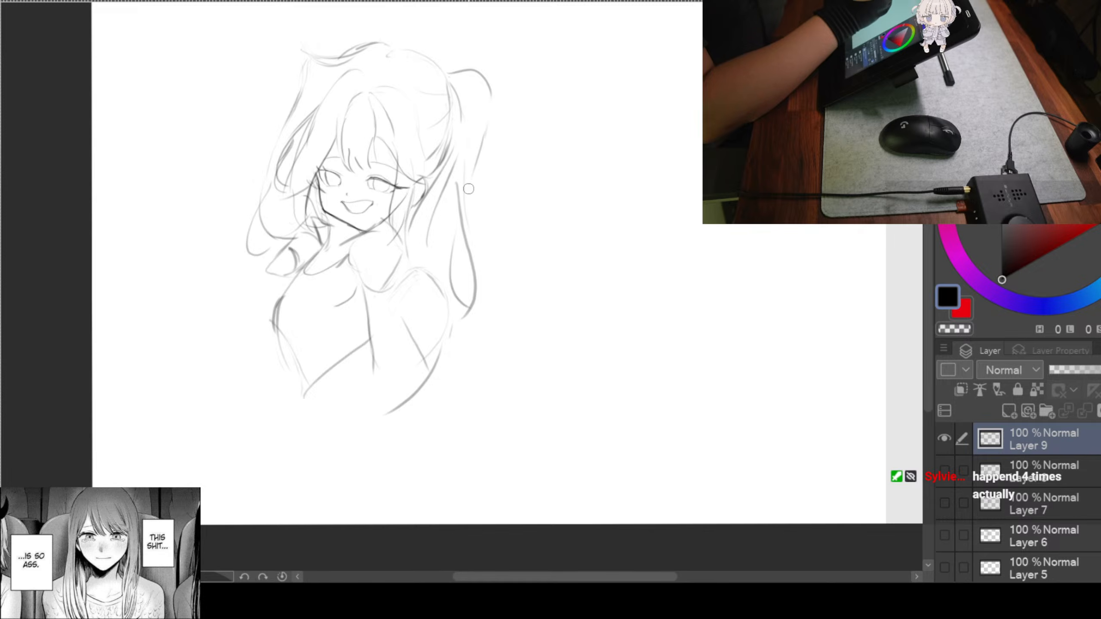
pyautogui.moveTo(488, 117); pyautogui.dragTo(431, 251)
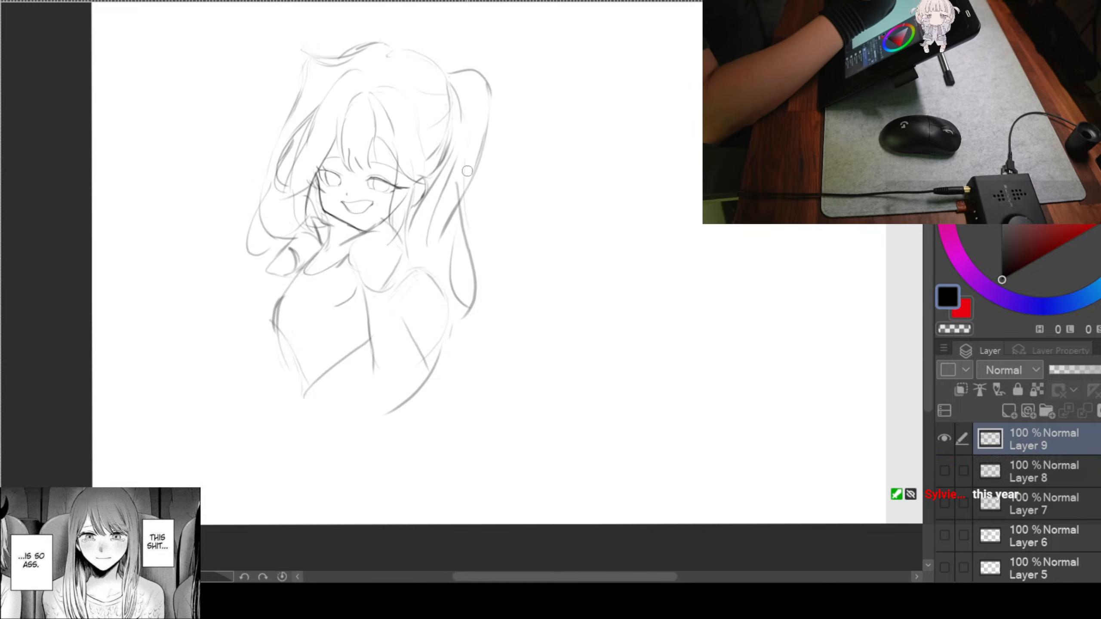
pyautogui.moveTo(452, 250)
pyautogui.mouseDown()
pyautogui.moveTo(448, 192)
pyautogui.moveTo(402, 271)
pyautogui.moveTo(356, 300)
pyautogui.mouseUp()
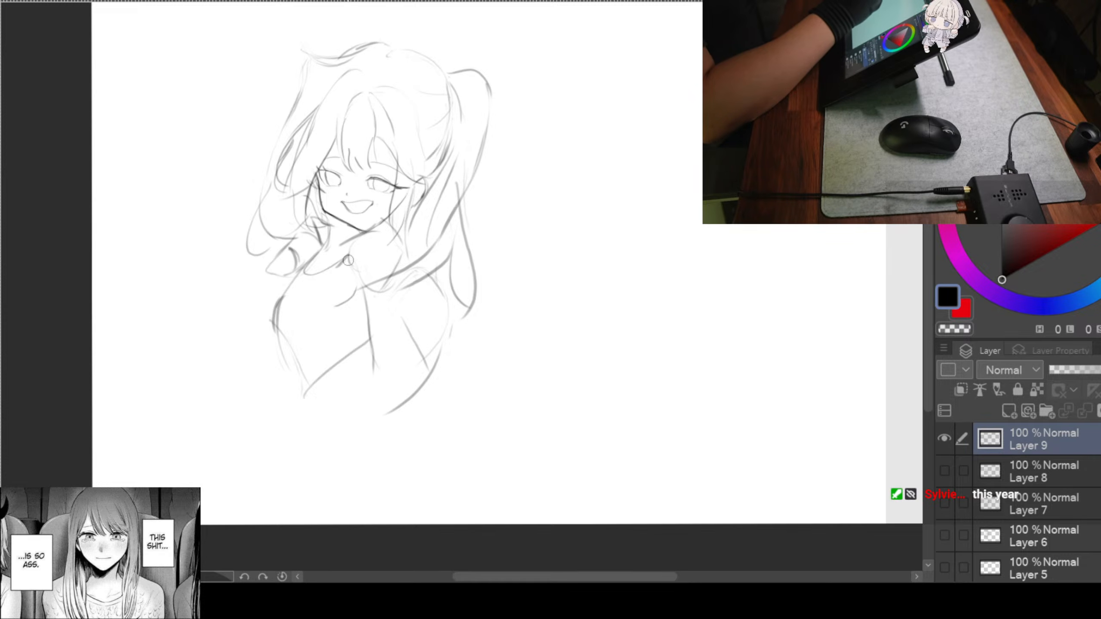
# Draw overlapping curved strokes from below the chin down across the chest, forming a loop over the torso
pyautogui.moveTo(351, 259); pyautogui.dragTo(411, 327)
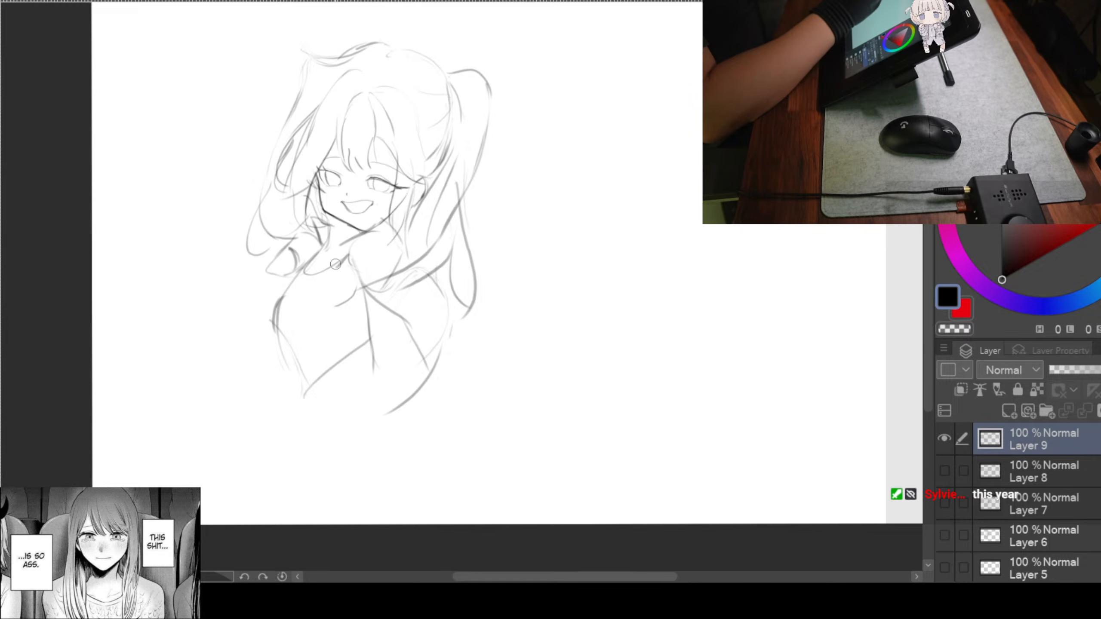
pyautogui.moveTo(335, 260)
pyautogui.mouseDown()
pyautogui.moveTo(345, 308)
pyautogui.moveTo(337, 282)
pyautogui.moveTo(405, 319)
pyautogui.moveTo(390, 352)
pyautogui.mouseUp()
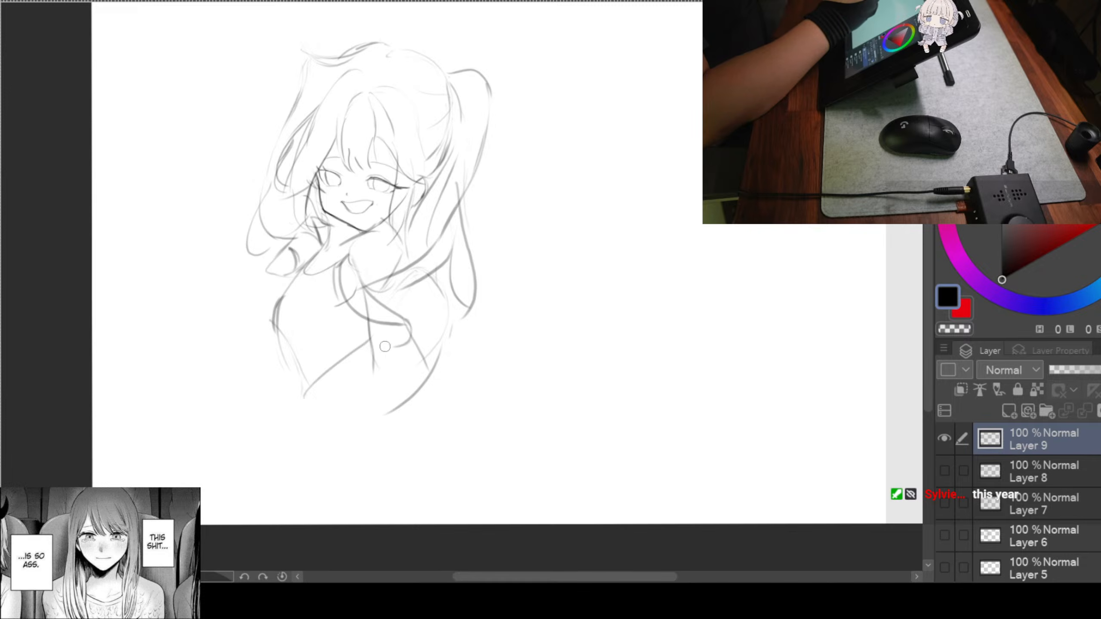
pyautogui.moveTo(341, 302); pyautogui.dragTo(381, 360)
pyautogui.moveTo(337, 259)
pyautogui.mouseDown()
pyautogui.moveTo(349, 305)
pyautogui.moveTo(331, 287)
pyautogui.moveTo(381, 357)
pyautogui.mouseUp()
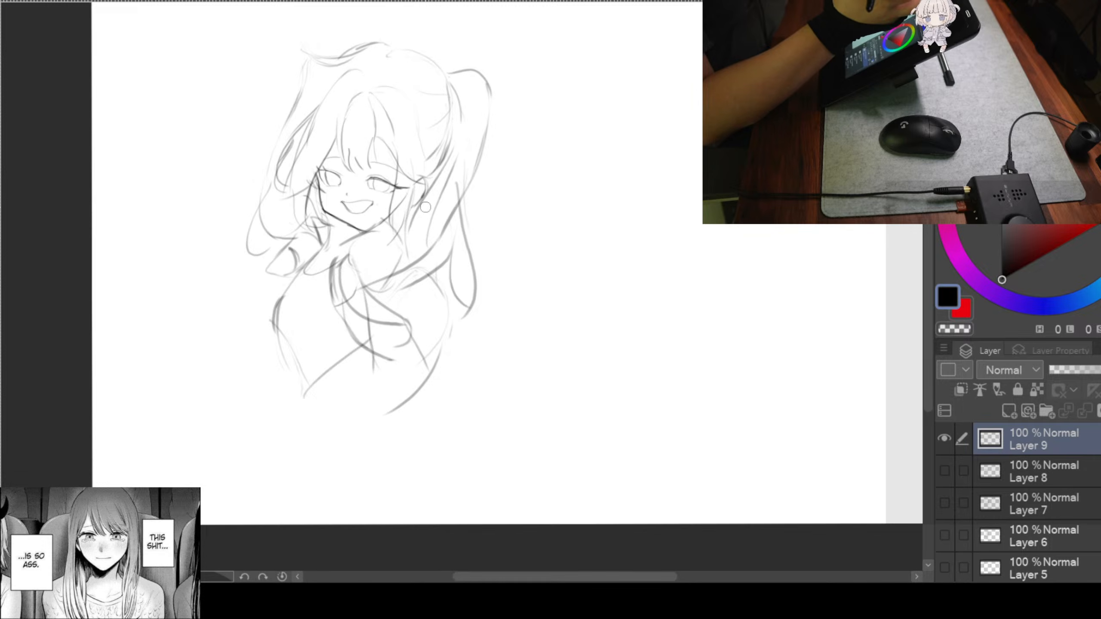
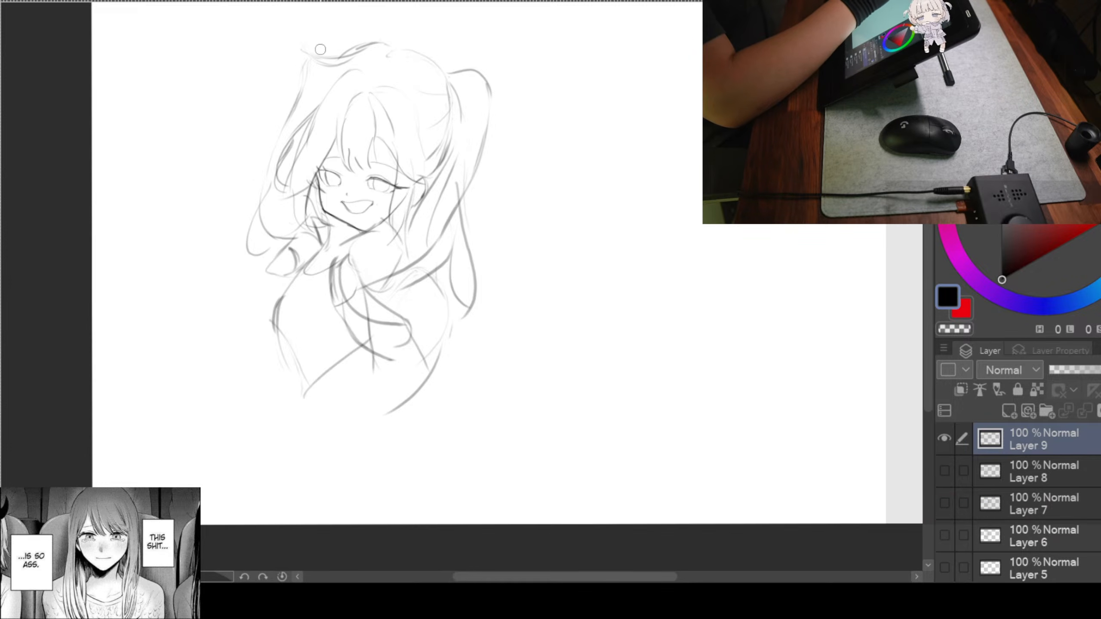
# Add a small notch at the top of the crown and build up the right tail's outer side with overlapping strands
pyautogui.moveTo(521, 125)
pyautogui.mouseDown()
pyautogui.moveTo(478, 140)
pyautogui.moveTo(487, 135)
pyautogui.moveTo(458, 131)
pyautogui.mouseUp()
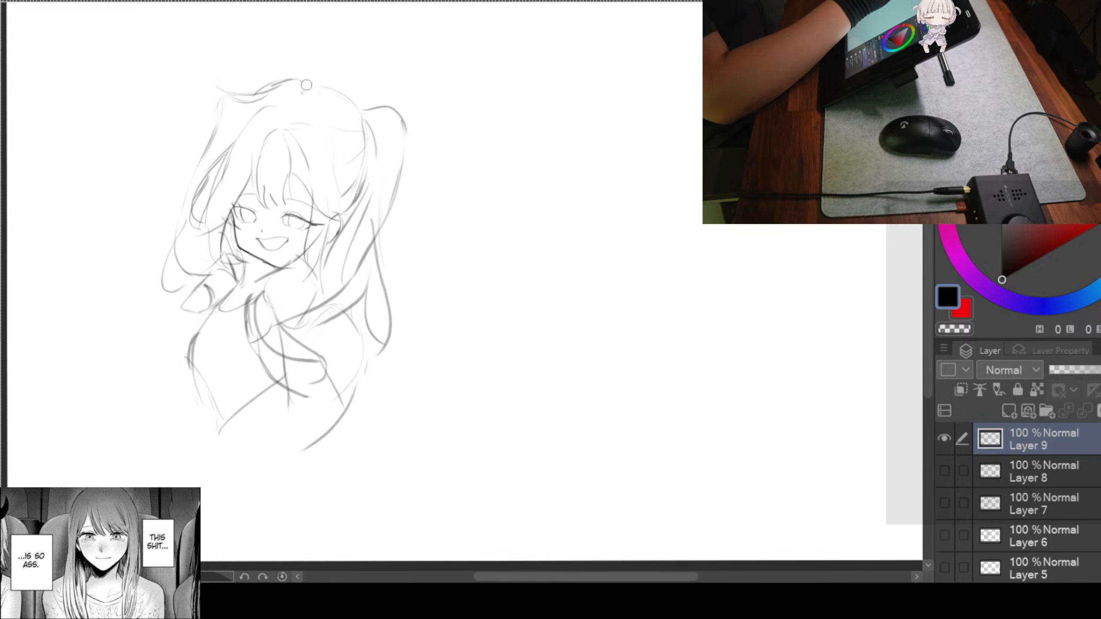
pyautogui.moveTo(315, 79)
pyautogui.mouseDown()
pyautogui.moveTo(305, 92)
pyautogui.moveTo(365, 112)
pyautogui.mouseUp()
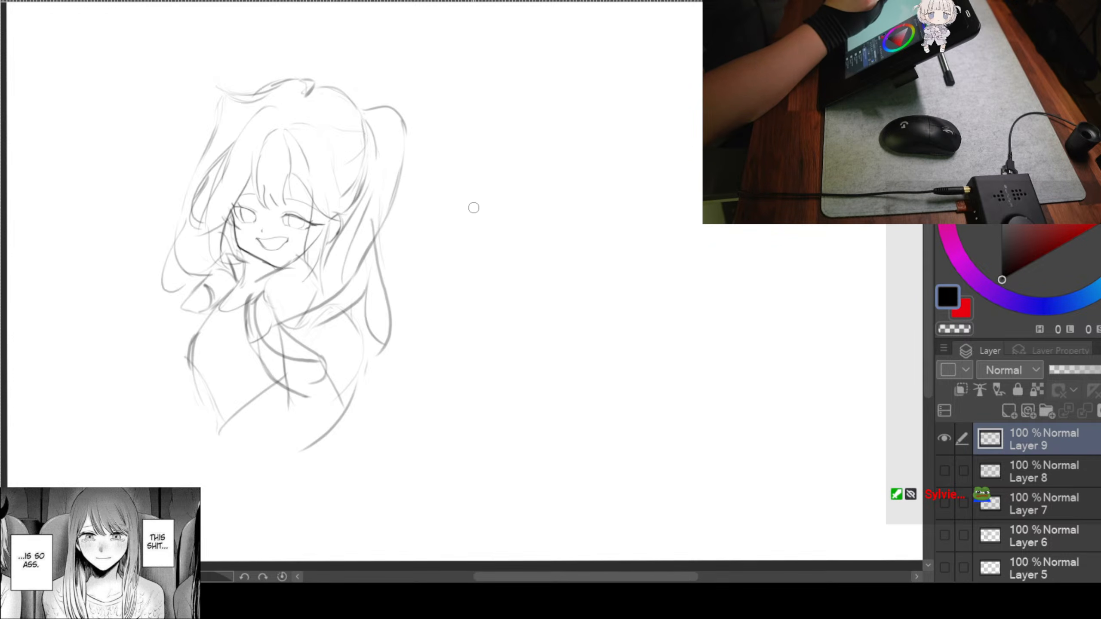
pyautogui.moveTo(469, 150)
pyautogui.mouseDown()
pyautogui.moveTo(546, 164)
pyautogui.moveTo(563, 131)
pyautogui.mouseUp()
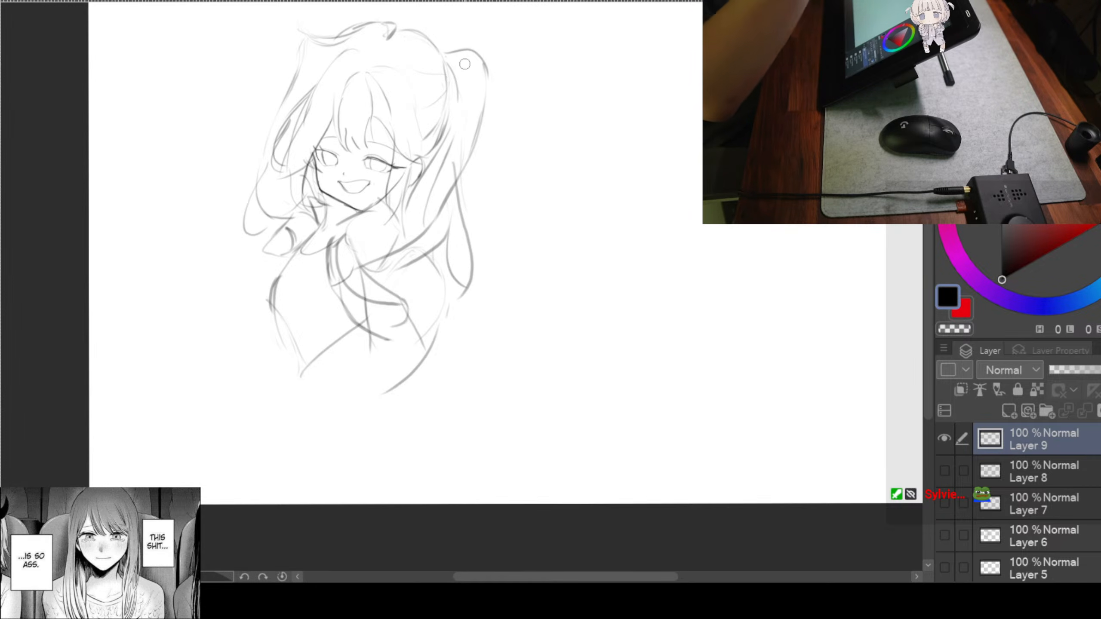
pyautogui.moveTo(460, 86); pyautogui.dragTo(447, 192)
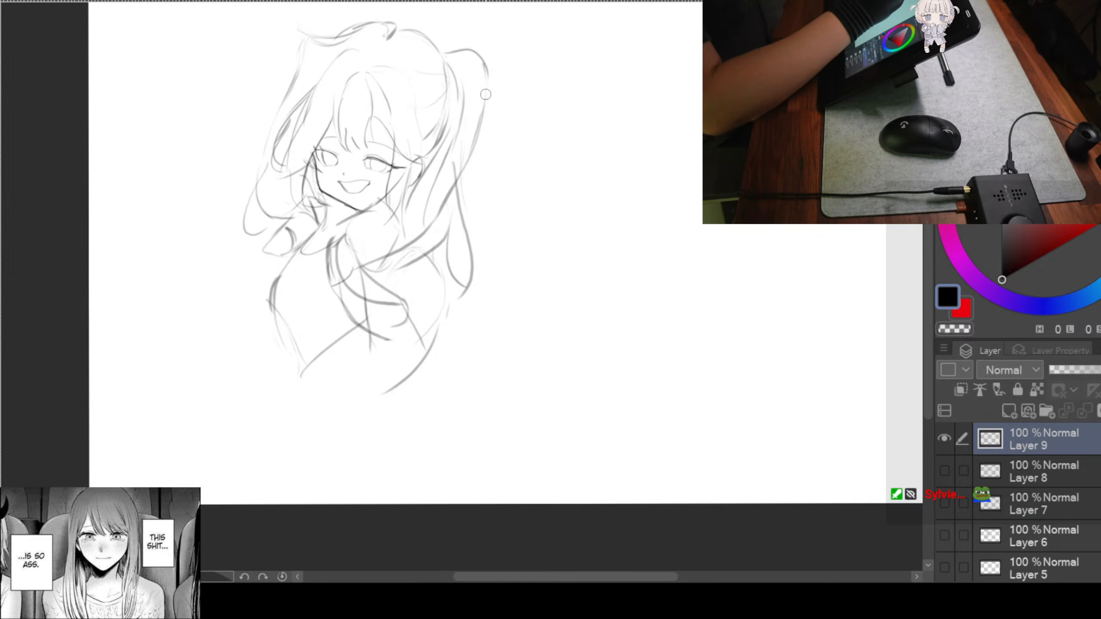
pyautogui.moveTo(484, 112); pyautogui.dragTo(450, 197)
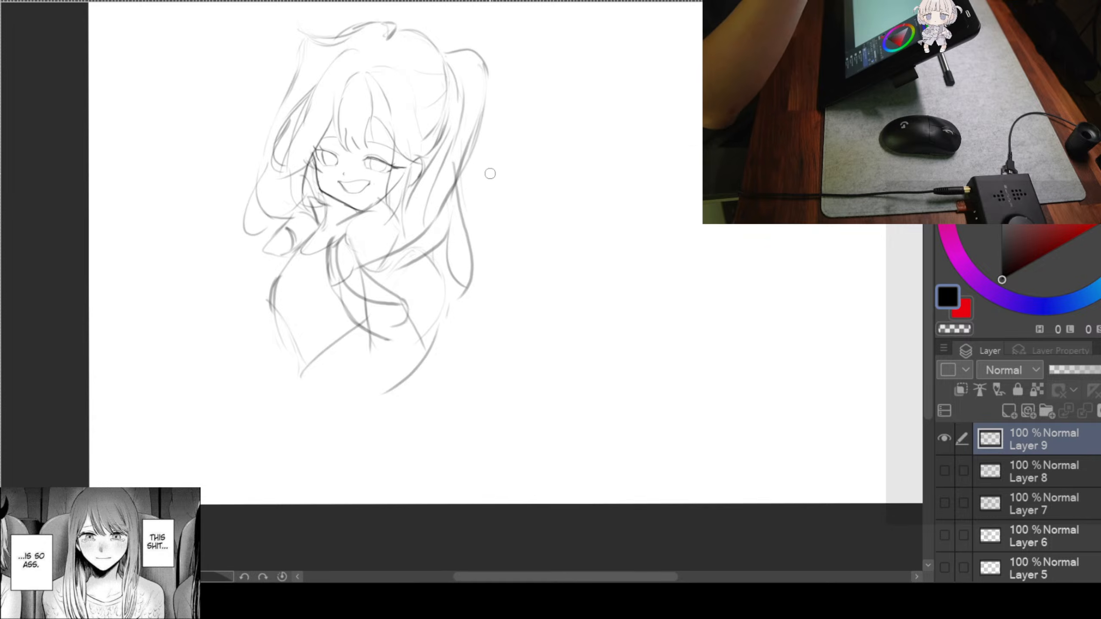
pyautogui.moveTo(502, 181); pyautogui.dragTo(511, 185)
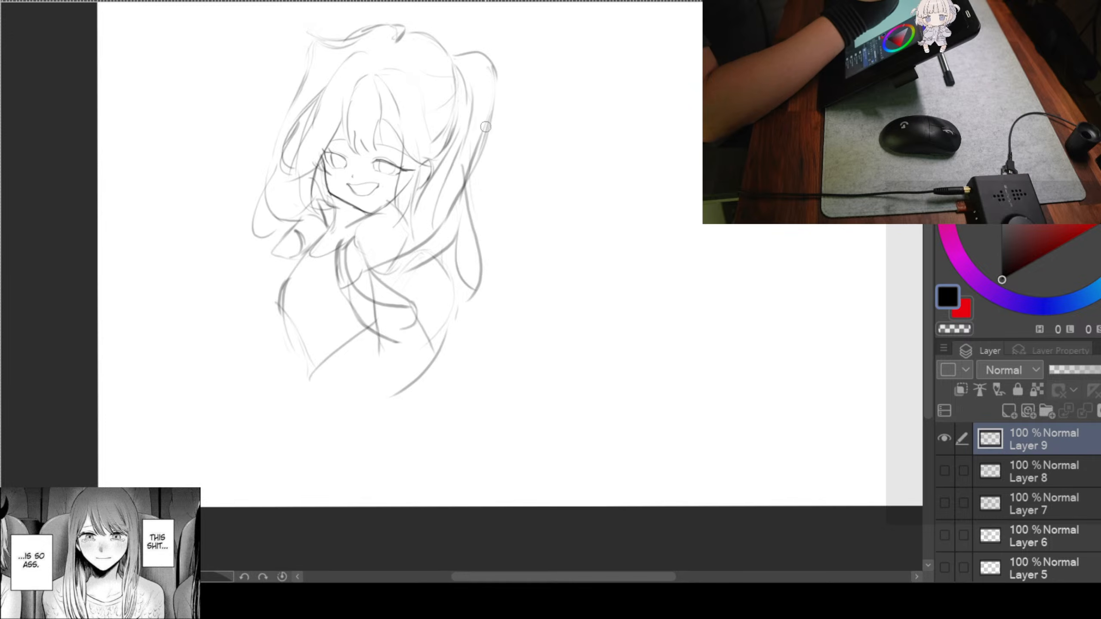
pyautogui.moveTo(494, 106)
pyautogui.mouseDown()
pyautogui.moveTo(469, 214)
pyautogui.moveTo(483, 146)
pyautogui.moveTo(479, 164)
pyautogui.mouseUp()
pyautogui.moveTo(488, 193); pyautogui.dragTo(472, 210)
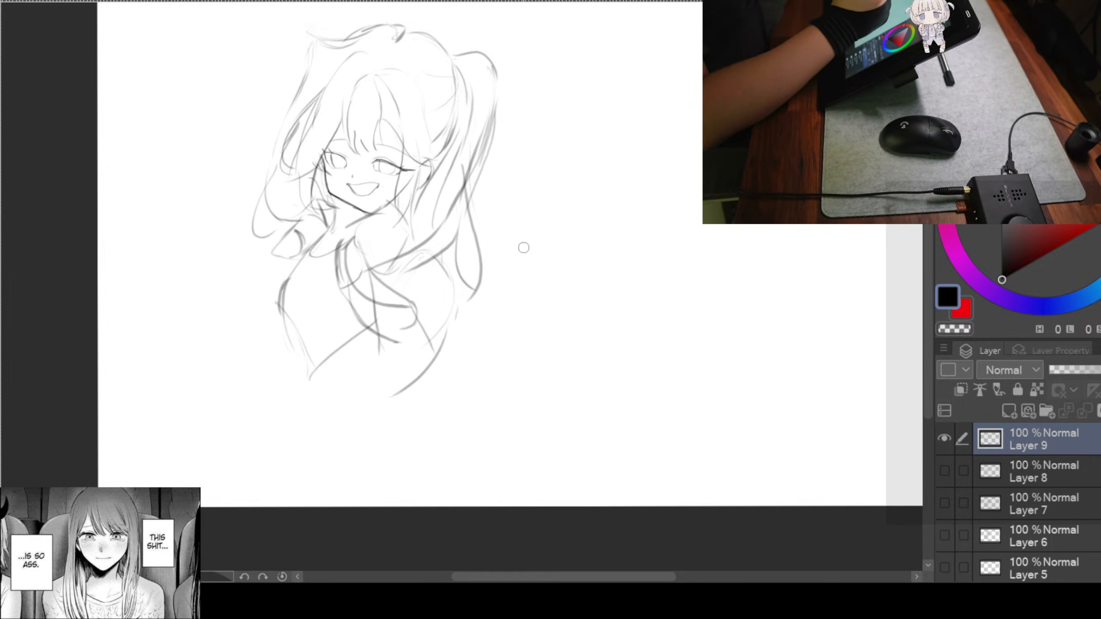
pyautogui.moveTo(488, 164)
pyautogui.mouseDown()
pyautogui.moveTo(486, 249)
pyautogui.moveTo(480, 178)
pyautogui.moveTo(483, 208)
pyautogui.mouseUp()
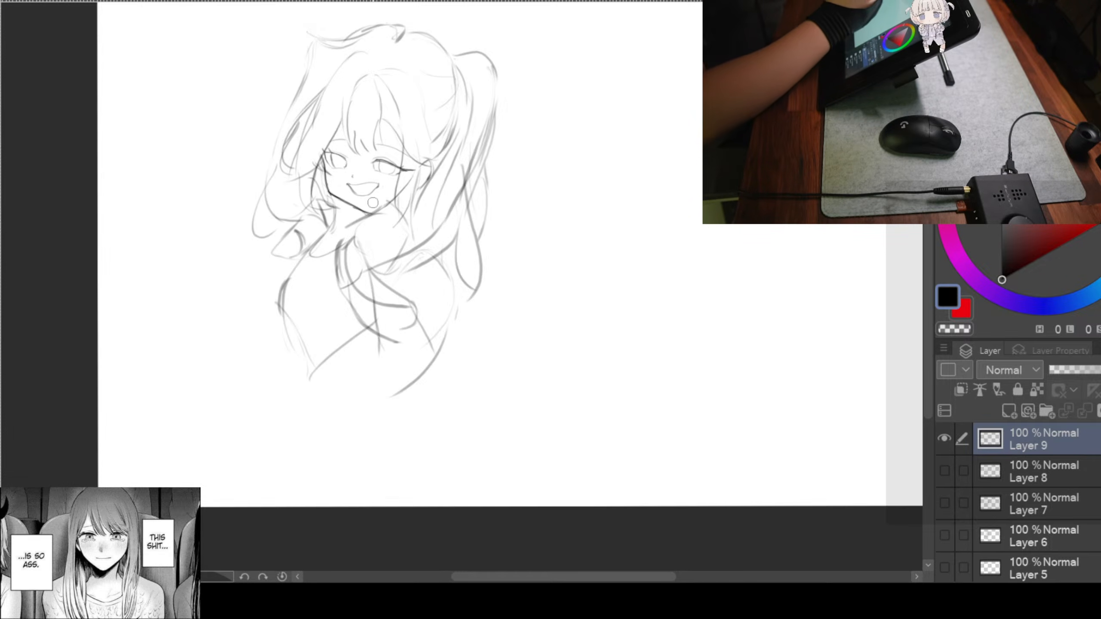
# Scale the whole girl sketch down toward its lower-left corner with a free transform and apply it
pyautogui.moveTo(547, 148); pyautogui.dragTo(548, 173)
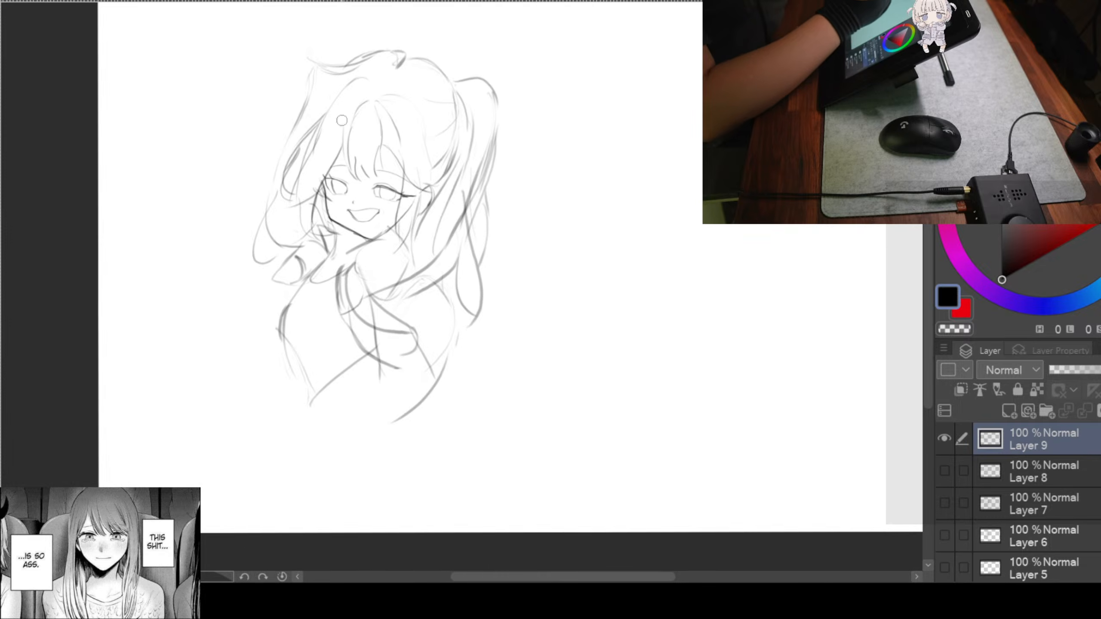
pyautogui.moveTo(643, 125); pyautogui.dragTo(590, 169)
pyautogui.hotkey('ctrl', 't')
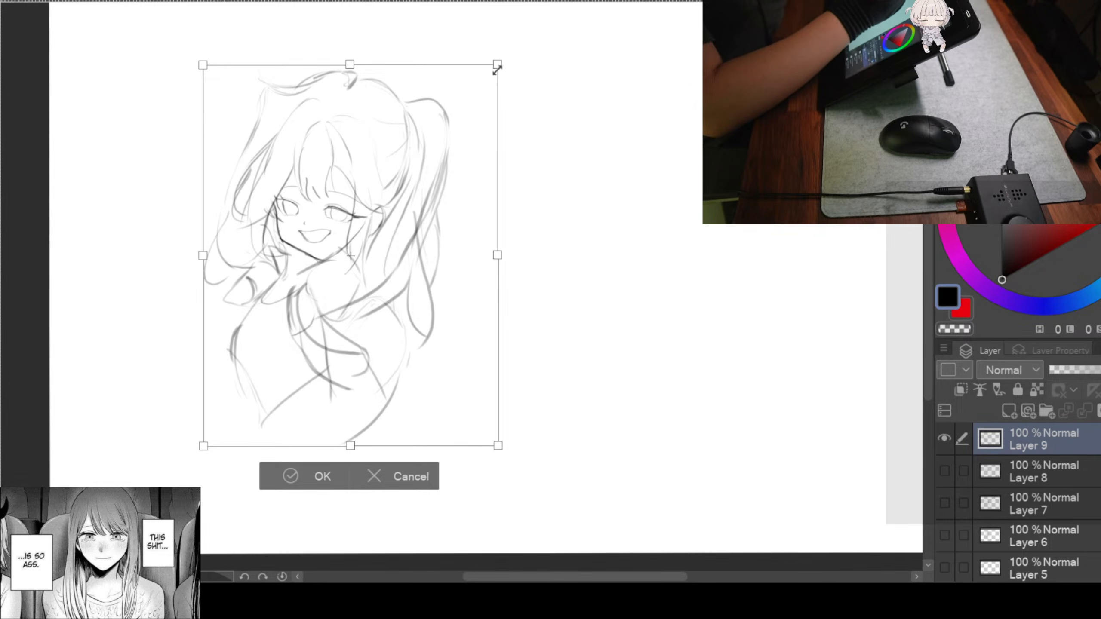
pyautogui.moveTo(497, 65); pyautogui.dragTo(433, 145)
pyautogui.click(260, 480)
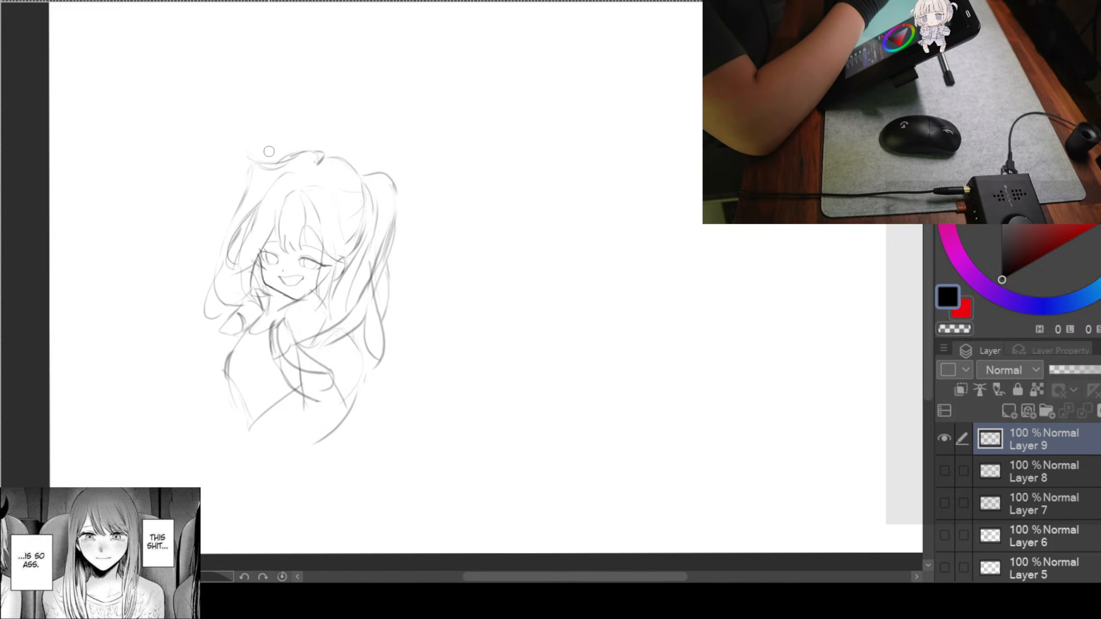
# Draw two tall, narrow pointed ears rising from the top of the girl's head
pyautogui.moveTo(282, 67); pyautogui.dragTo(269, 179)
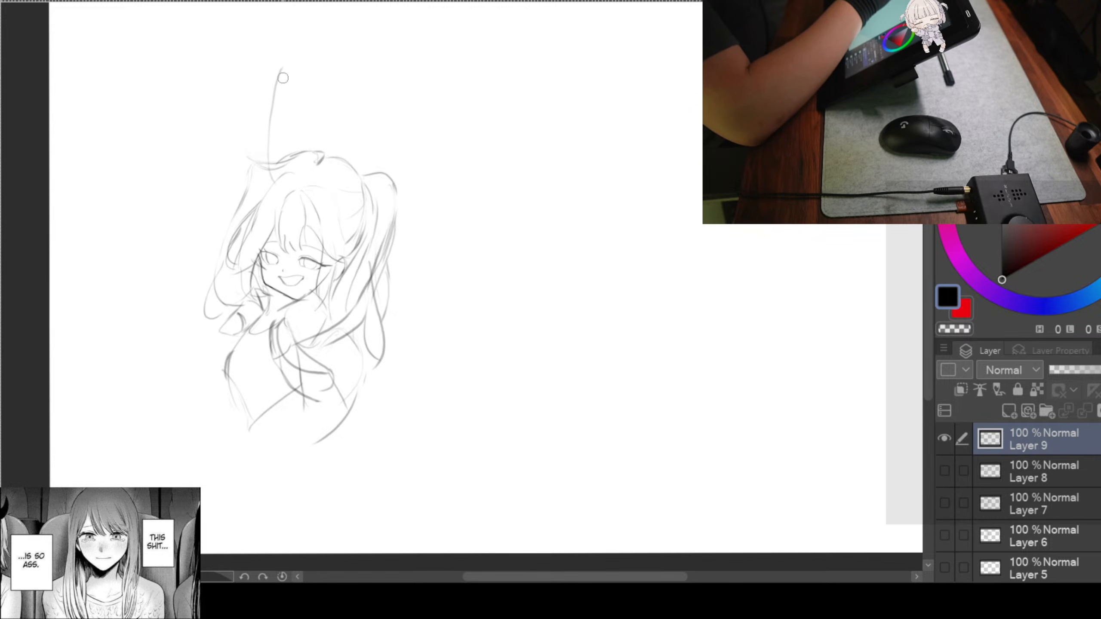
pyautogui.moveTo(286, 65)
pyautogui.mouseDown()
pyautogui.moveTo(289, 141)
pyautogui.moveTo(307, 166)
pyautogui.mouseUp()
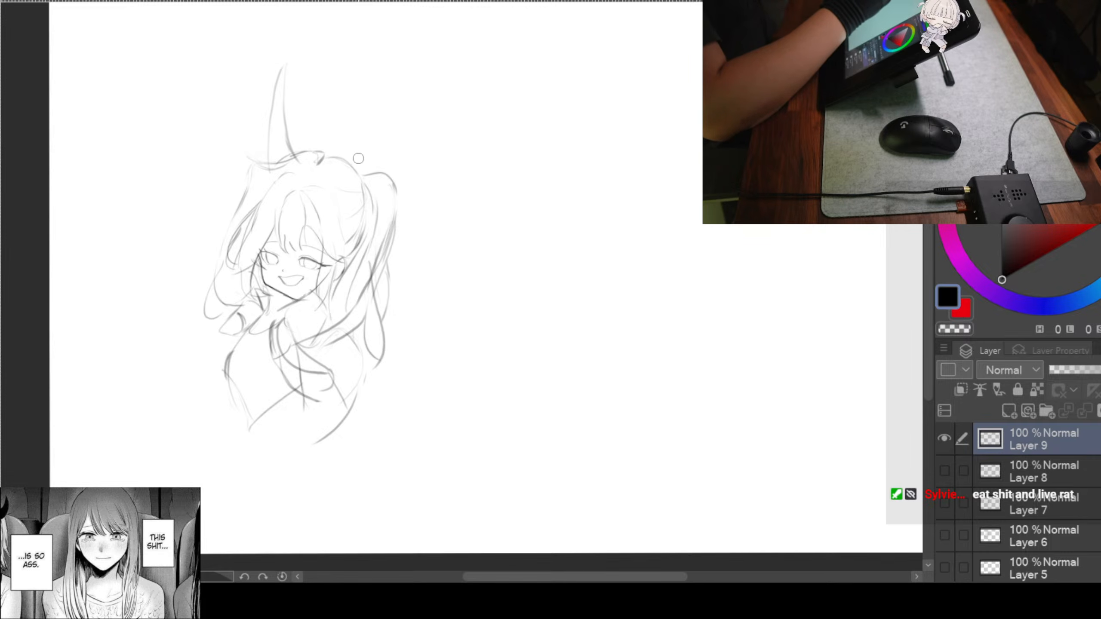
pyautogui.moveTo(366, 81); pyautogui.dragTo(350, 162)
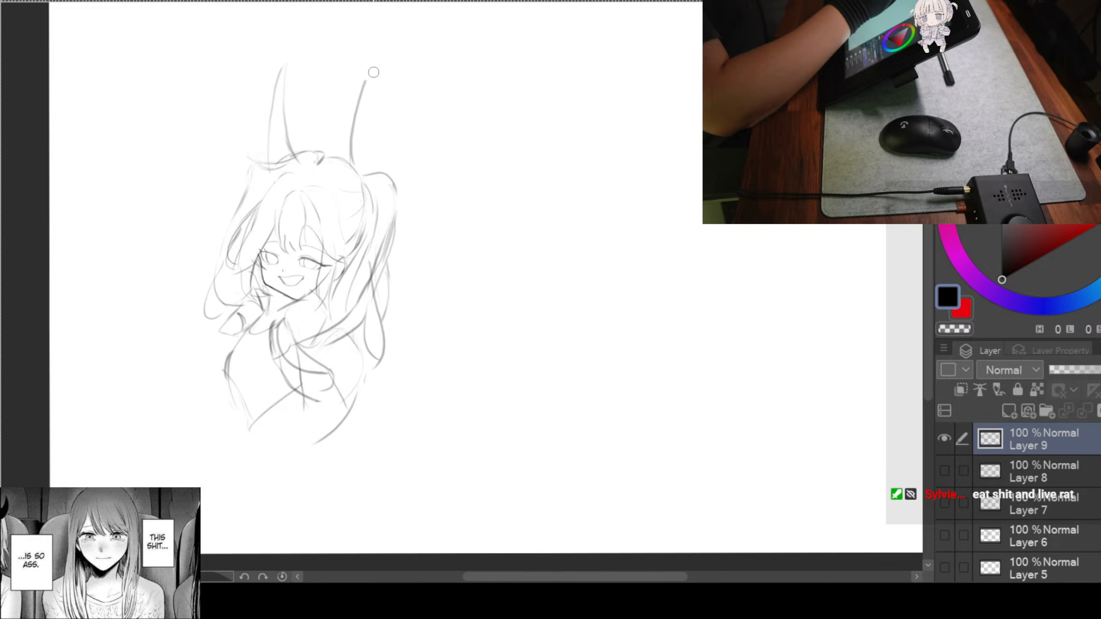
pyautogui.moveTo(367, 87); pyautogui.dragTo(367, 119)
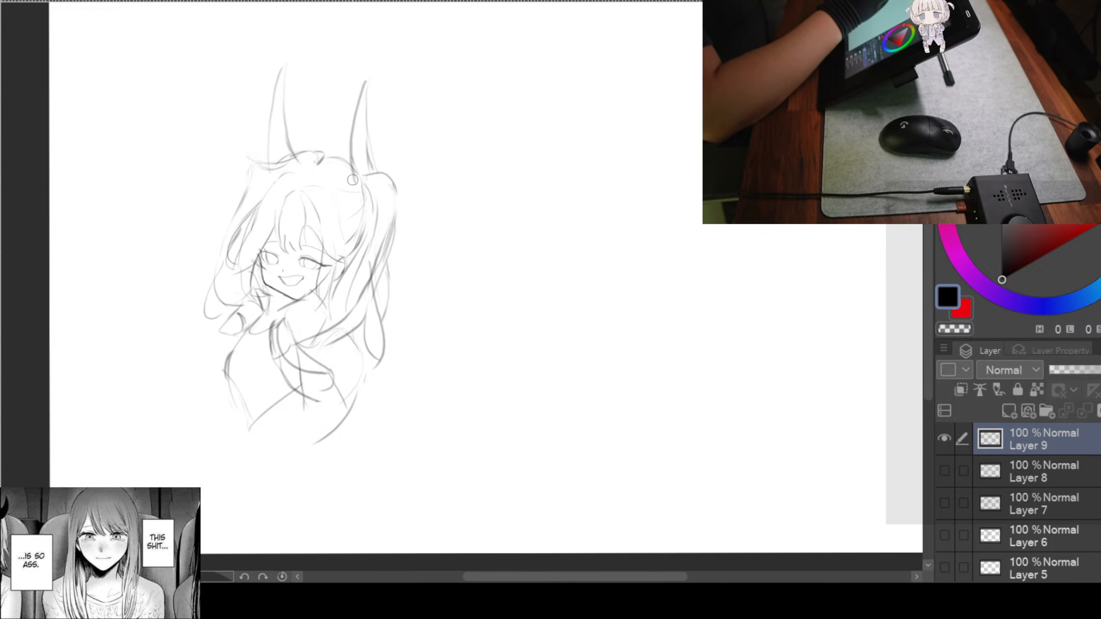
pyautogui.moveTo(349, 187); pyautogui.dragTo(368, 179)
pyautogui.hotkey('ctrl', 'z')
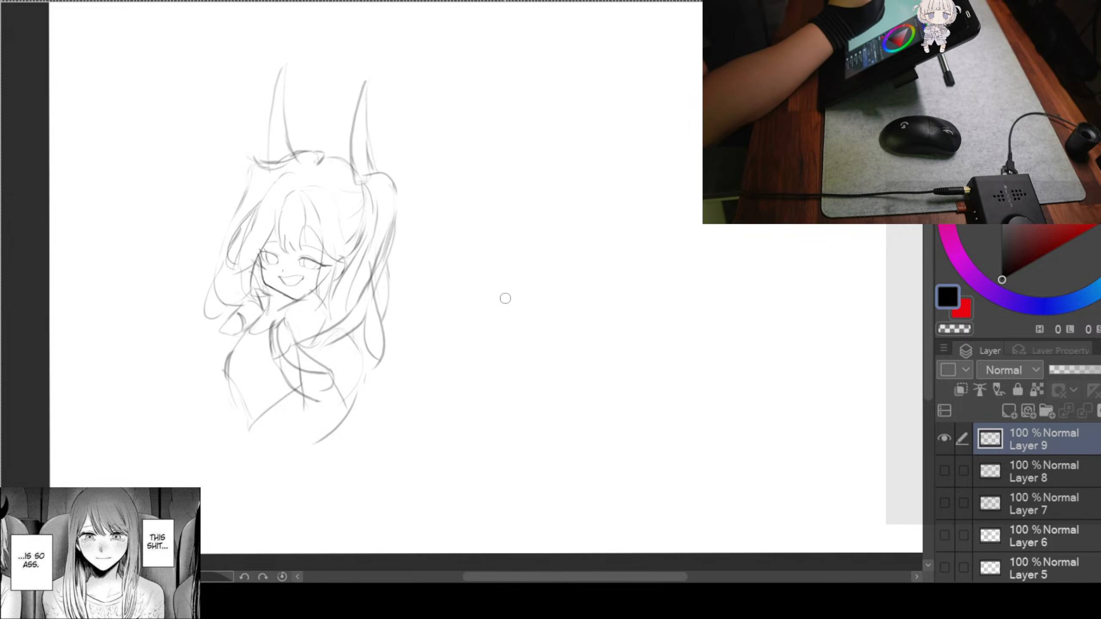
# Add a faint curve outside the left shoulder and arm, and a strand along the left tail's upper outer edge
pyautogui.moveTo(402, 264)
pyautogui.mouseDown()
pyautogui.moveTo(488, 221)
pyautogui.moveTo(417, 208)
pyautogui.mouseUp()
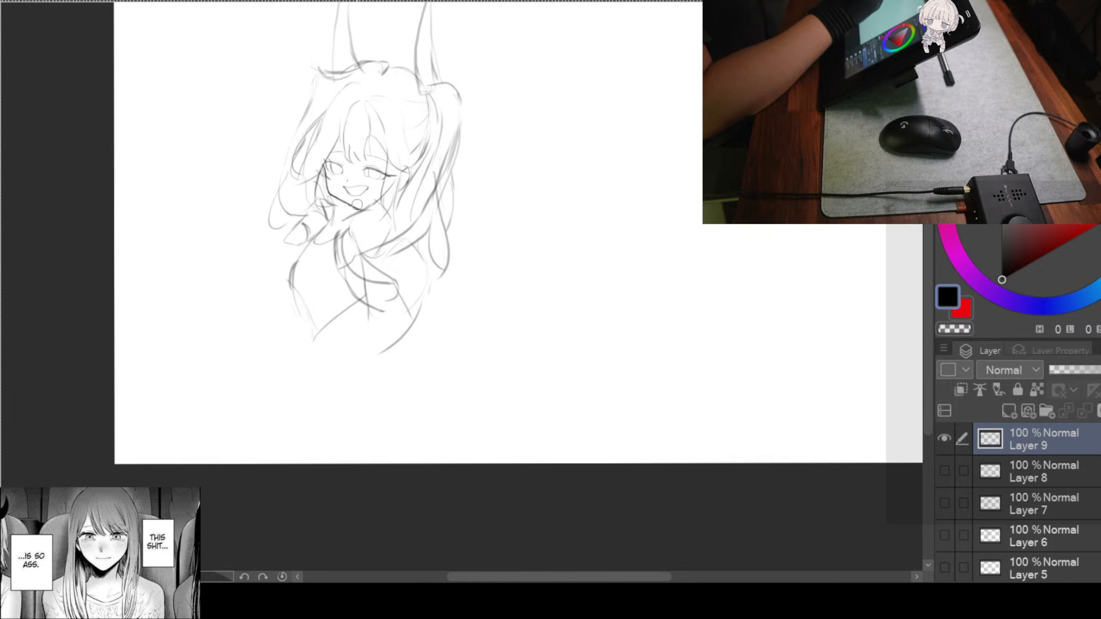
pyautogui.moveTo(294, 207); pyautogui.dragTo(275, 273)
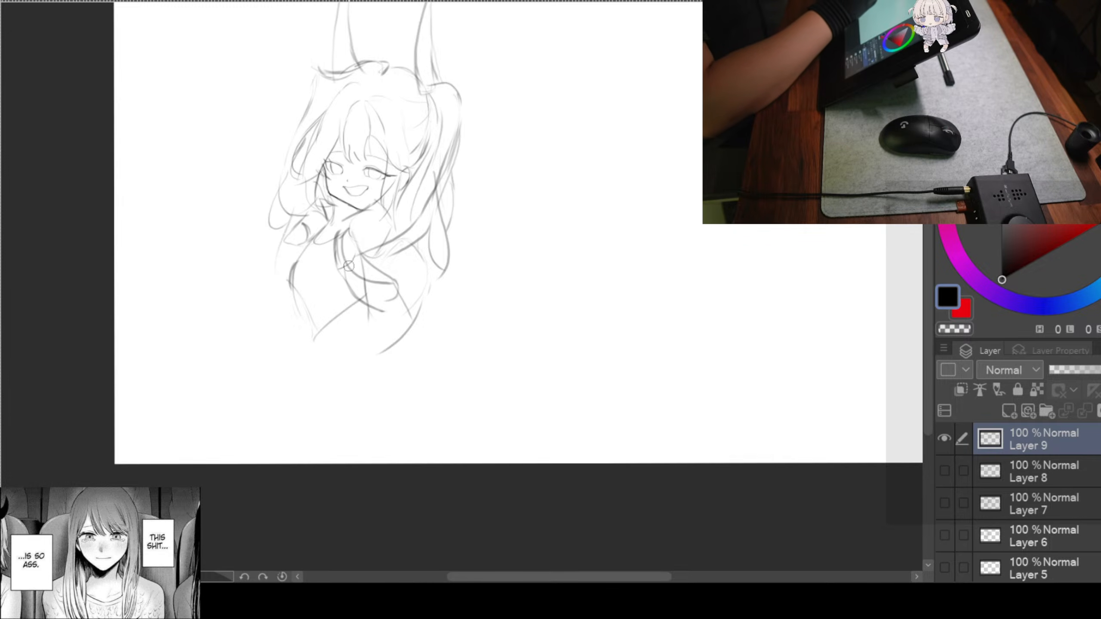
pyautogui.moveTo(317, 75); pyautogui.dragTo(298, 125)
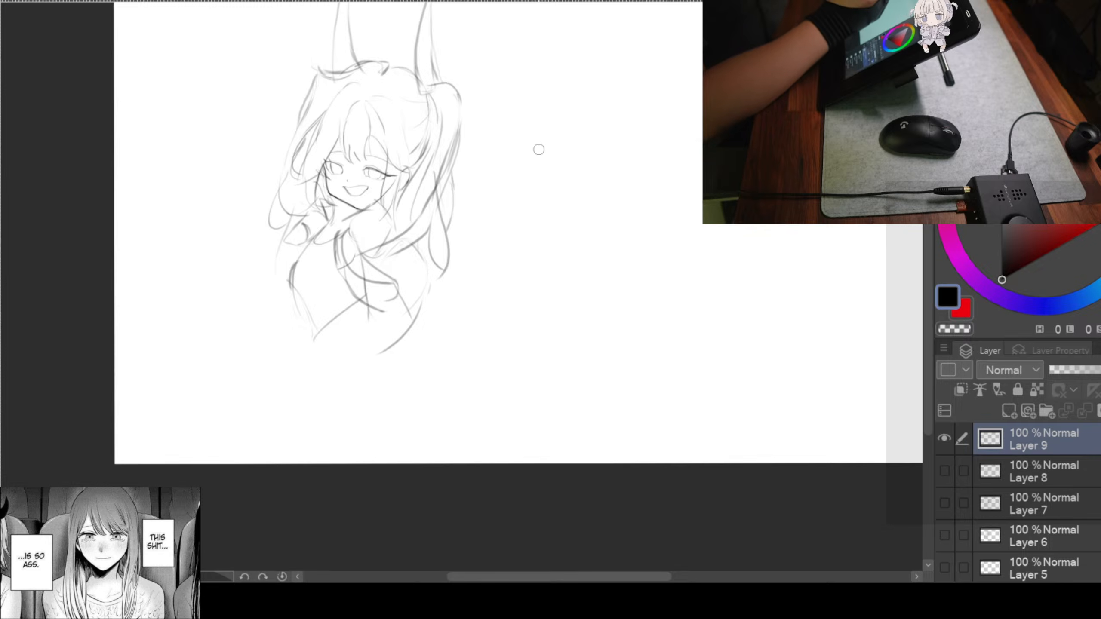
# Shrink the whole sketch again, ears included, toward its lower-left corner with a free transform and apply it
pyautogui.scroll(-2, 514, 209)
pyautogui.scroll(3, 506, 190)
pyautogui.moveTo(515, 190)
pyautogui.mouseDown()
pyautogui.moveTo(474, 250)
pyautogui.moveTo(466, 289)
pyautogui.mouseUp()
pyautogui.hotkey('ctrl', 't')
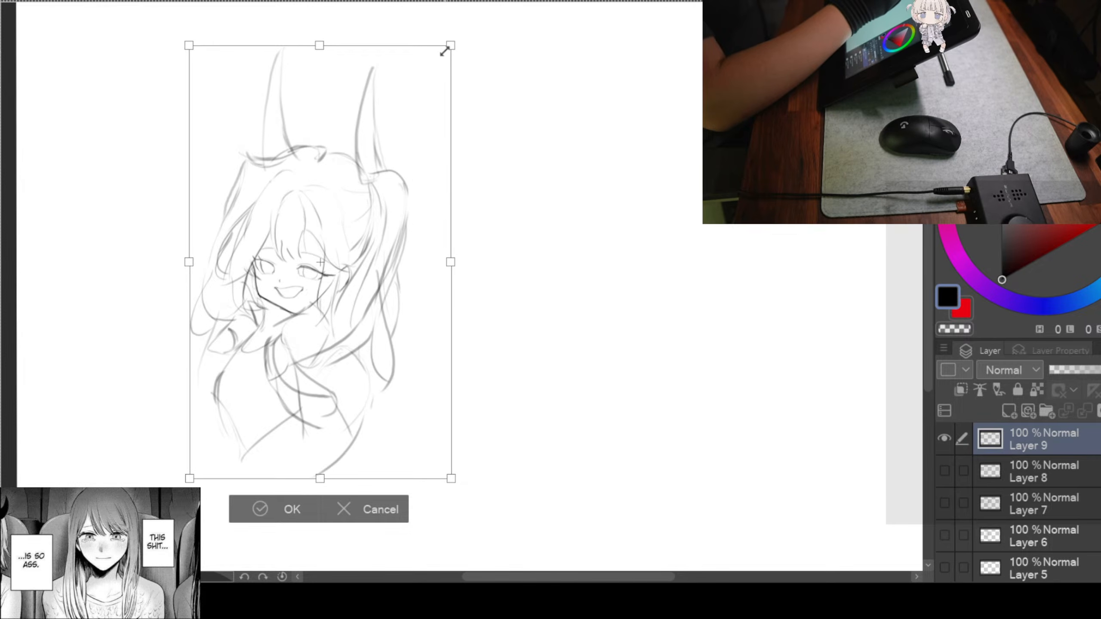
pyautogui.moveTo(449, 45); pyautogui.dragTo(395, 136)
pyautogui.click(222, 506)
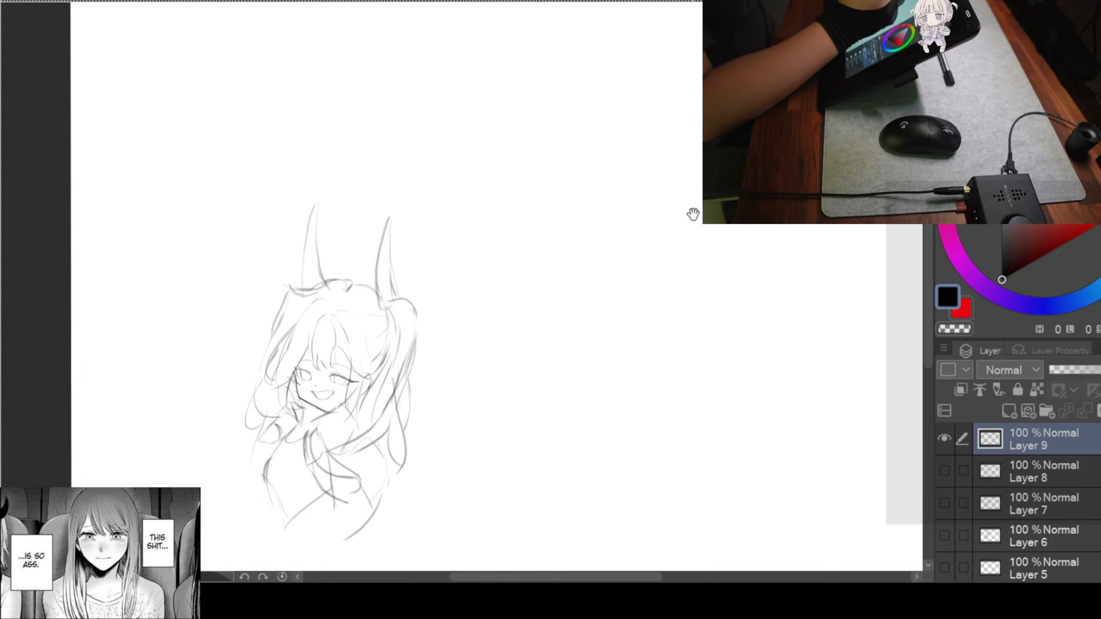
# Move the whole sketch to the upper-left corner of the canvas and apply the transform
pyautogui.hotkey('ctrl', 't')
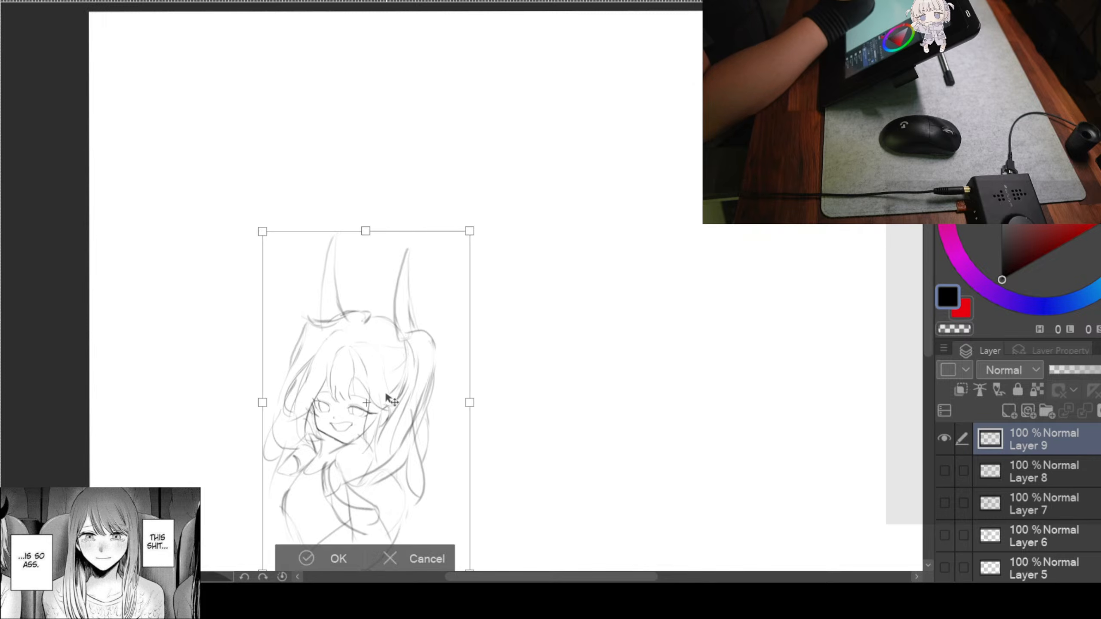
pyautogui.moveTo(367, 484); pyautogui.dragTo(215, 272)
pyautogui.click(188, 391)
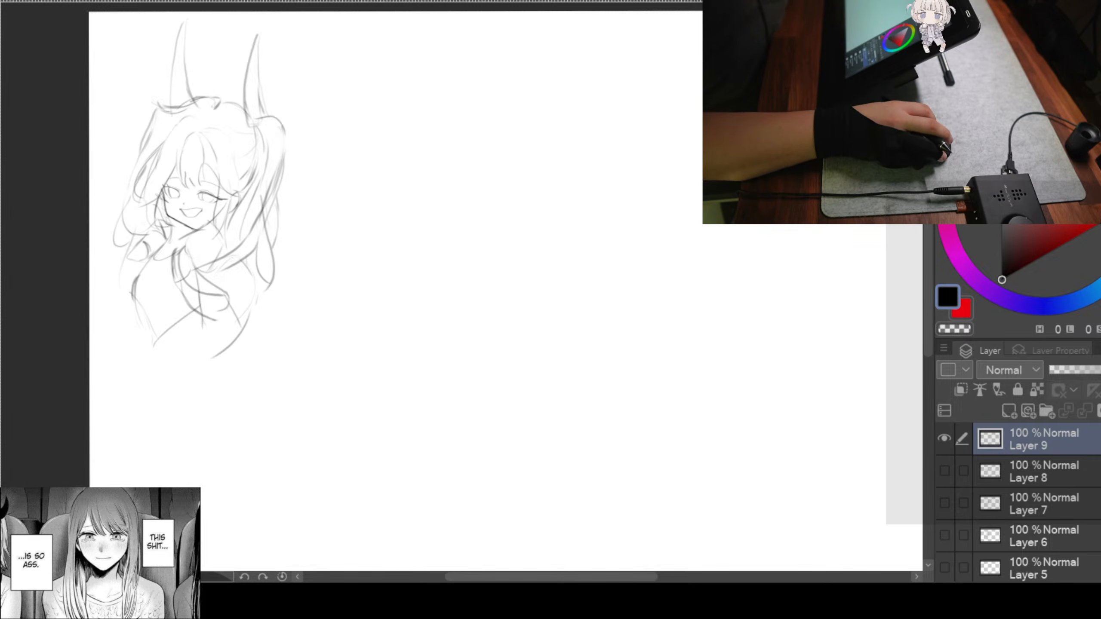
# Add a new layer above Layer 9 and draw the arched upper eyelid of a large eye beside the girl sketch
pyautogui.click(1009, 411)
pyautogui.moveTo(385, 182)
pyautogui.mouseDown()
pyautogui.moveTo(420, 197)
pyautogui.moveTo(295, 217)
pyautogui.moveTo(724, 246)
pyautogui.moveTo(423, 239)
pyautogui.moveTo(366, 224)
pyautogui.mouseUp()
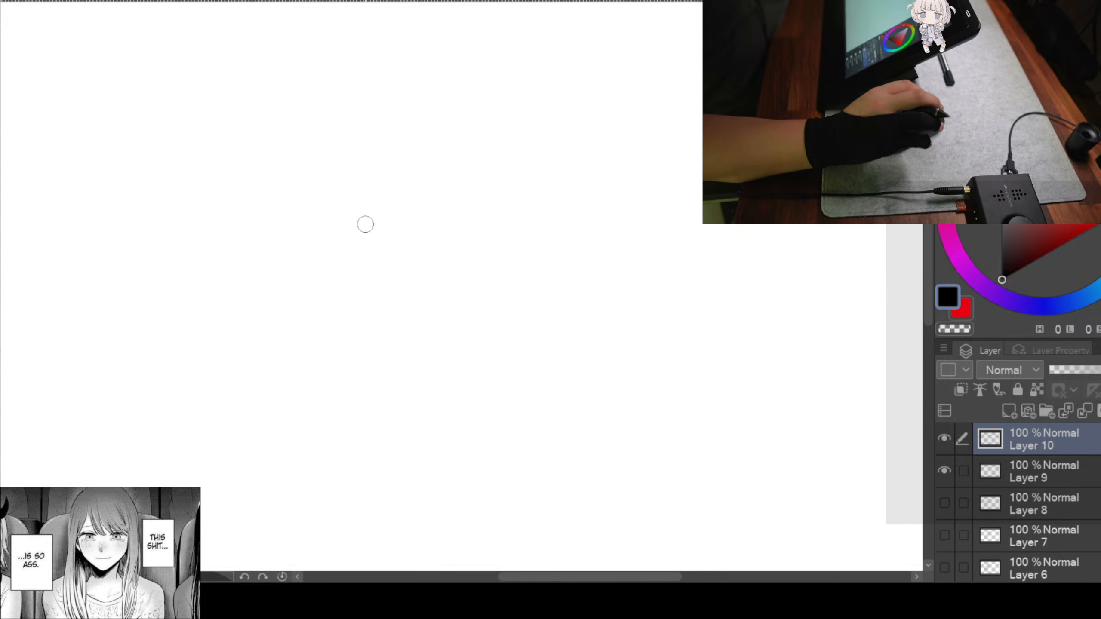
pyautogui.moveTo(217, 164); pyautogui.dragTo(288, 129)
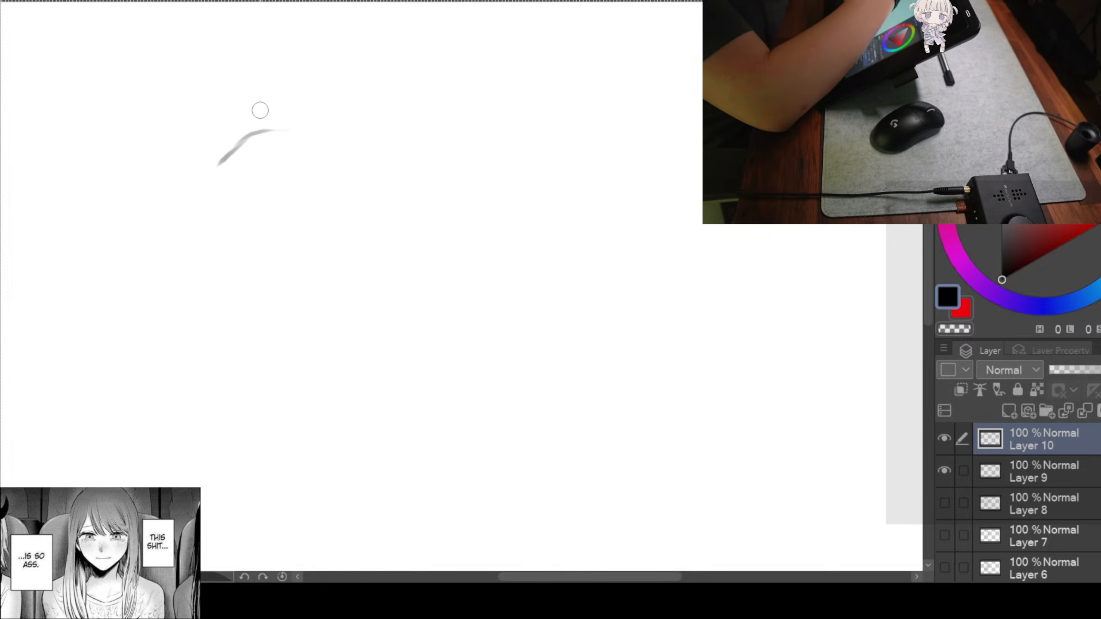
pyautogui.moveTo(264, 127)
pyautogui.mouseDown()
pyautogui.moveTo(307, 137)
pyautogui.moveTo(336, 151)
pyautogui.mouseUp()
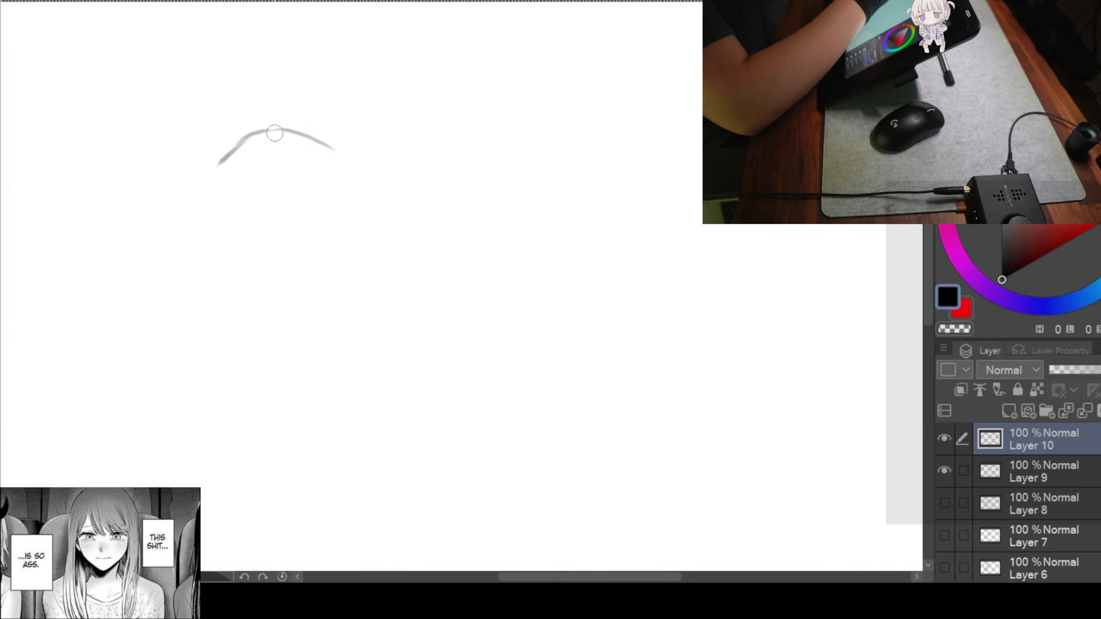
pyautogui.moveTo(225, 156)
pyautogui.mouseDown()
pyautogui.moveTo(267, 130)
pyautogui.moveTo(238, 144)
pyautogui.moveTo(334, 147)
pyautogui.moveTo(285, 127)
pyautogui.moveTo(330, 150)
pyautogui.mouseUp()
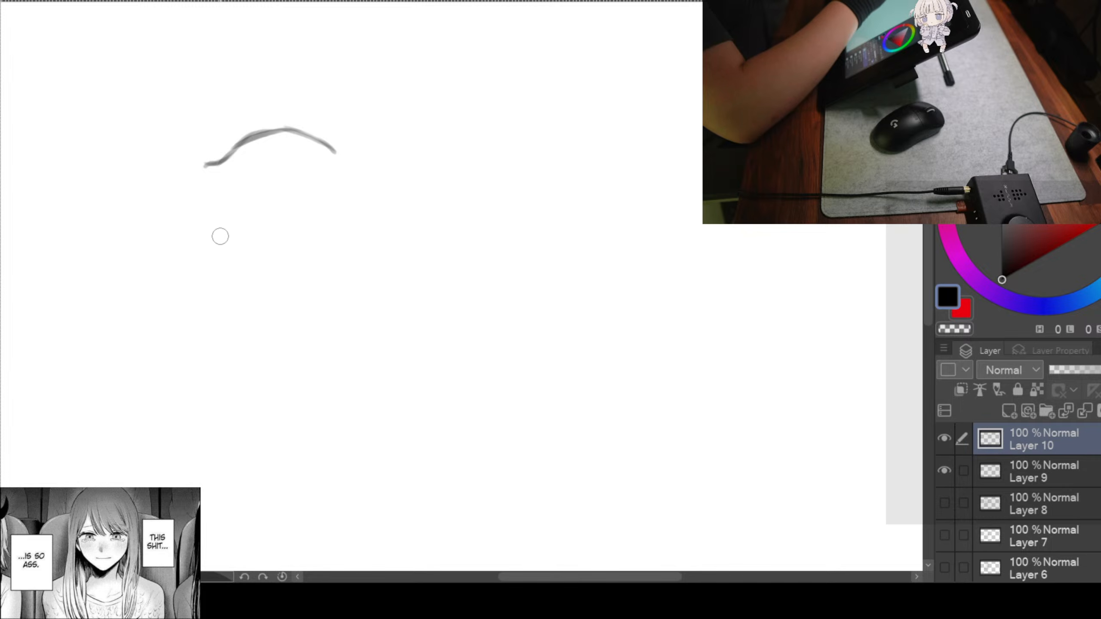
# Sketch the eye's lower lid as a shallow curve running from the left corner toward the right corner
pyautogui.moveTo(220, 165)
pyautogui.mouseDown()
pyautogui.moveTo(256, 189)
pyautogui.moveTo(321, 153)
pyautogui.mouseUp()
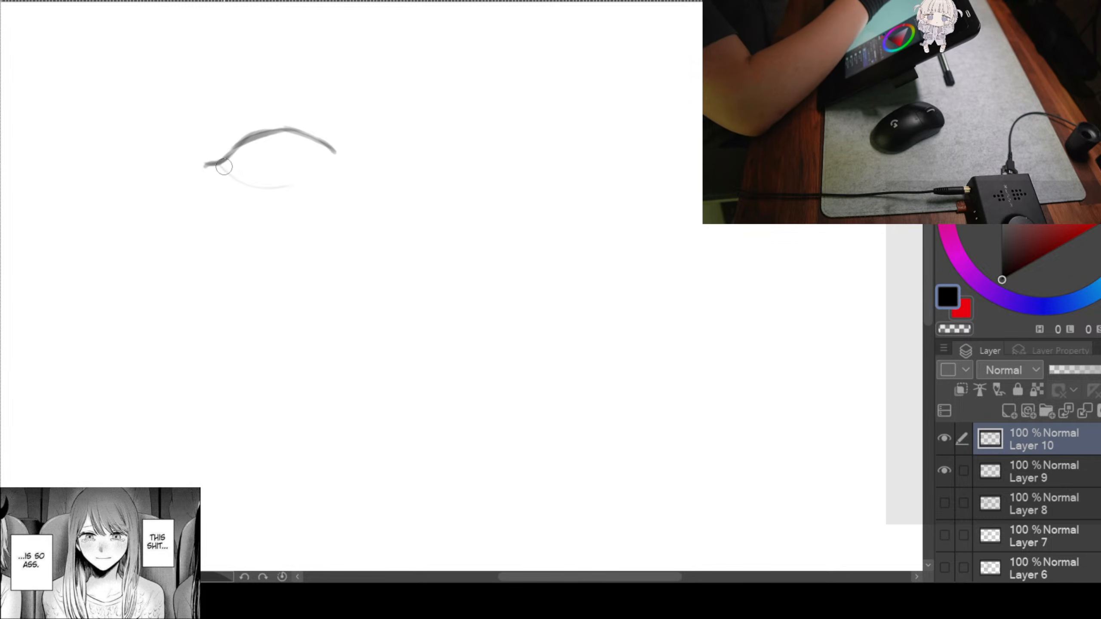
pyautogui.moveTo(244, 175)
pyautogui.mouseDown()
pyautogui.moveTo(315, 187)
pyautogui.moveTo(331, 175)
pyautogui.moveTo(324, 197)
pyautogui.moveTo(341, 163)
pyautogui.moveTo(332, 155)
pyautogui.moveTo(305, 179)
pyautogui.mouseUp()
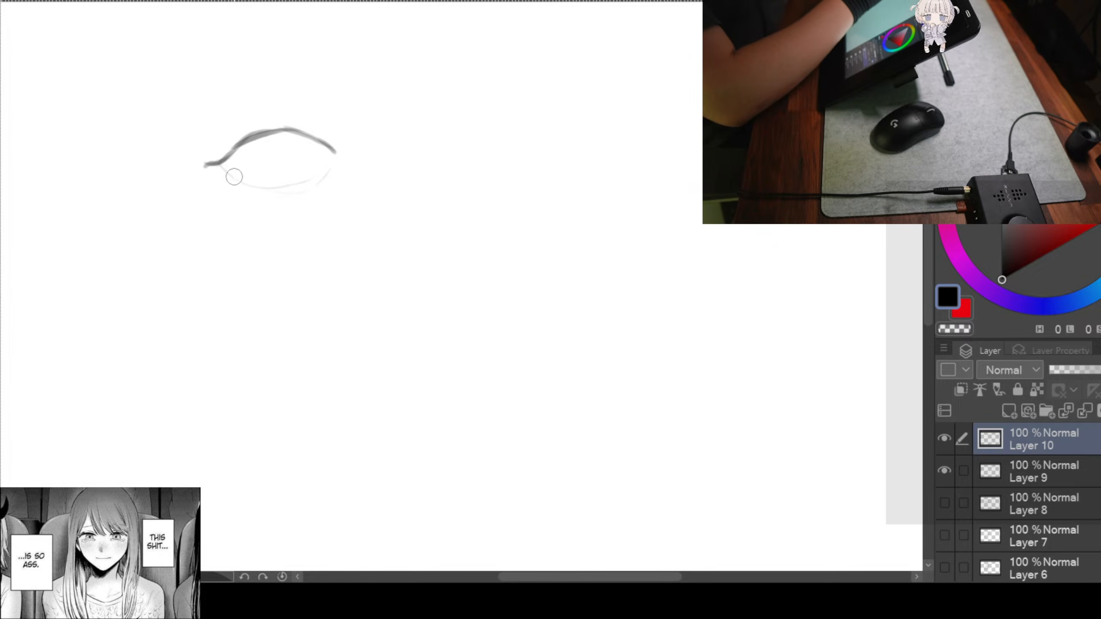
pyautogui.moveTo(212, 165)
pyautogui.mouseDown()
pyautogui.moveTo(257, 193)
pyautogui.moveTo(337, 179)
pyautogui.moveTo(316, 187)
pyautogui.mouseUp()
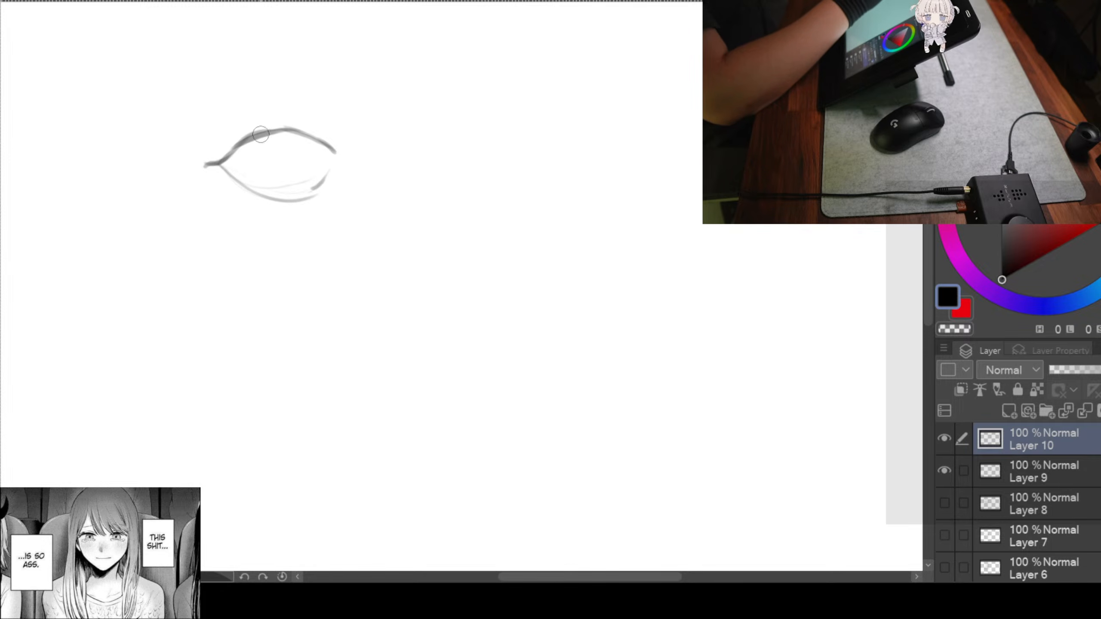
# Thicken the upper eyelid line, flick out its corners and add curved lashes along the top
pyautogui.moveTo(206, 164)
pyautogui.mouseDown()
pyautogui.moveTo(244, 143)
pyautogui.moveTo(310, 134)
pyautogui.moveTo(336, 152)
pyautogui.moveTo(345, 143)
pyautogui.mouseUp()
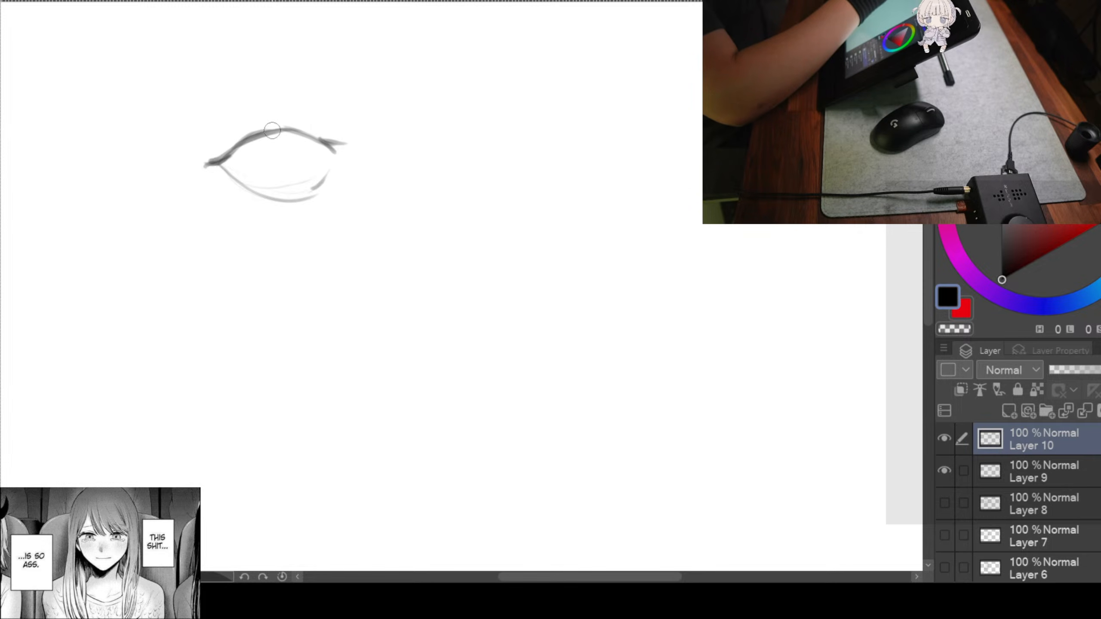
pyautogui.moveTo(219, 139)
pyautogui.mouseDown()
pyautogui.moveTo(310, 114)
pyautogui.moveTo(285, 128)
pyautogui.moveTo(336, 148)
pyautogui.mouseUp()
pyautogui.moveTo(511, 282); pyautogui.dragTo(433, 263)
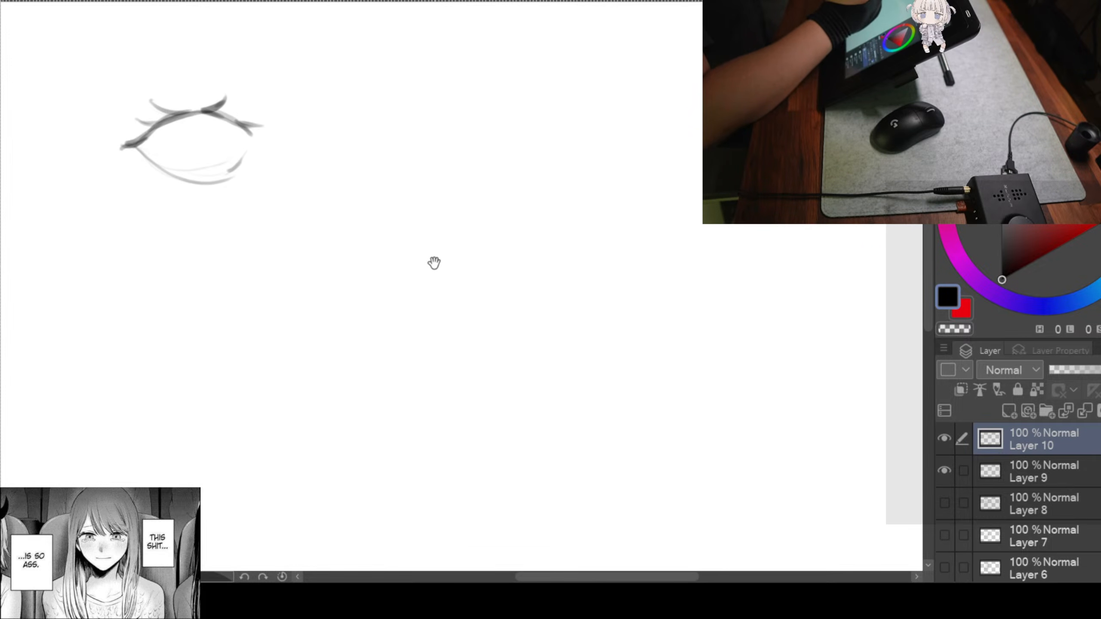
# Draw the curved left and right sides of a large iris between the eyelids and darken them
pyautogui.moveTo(273, 199); pyautogui.dragTo(425, 197)
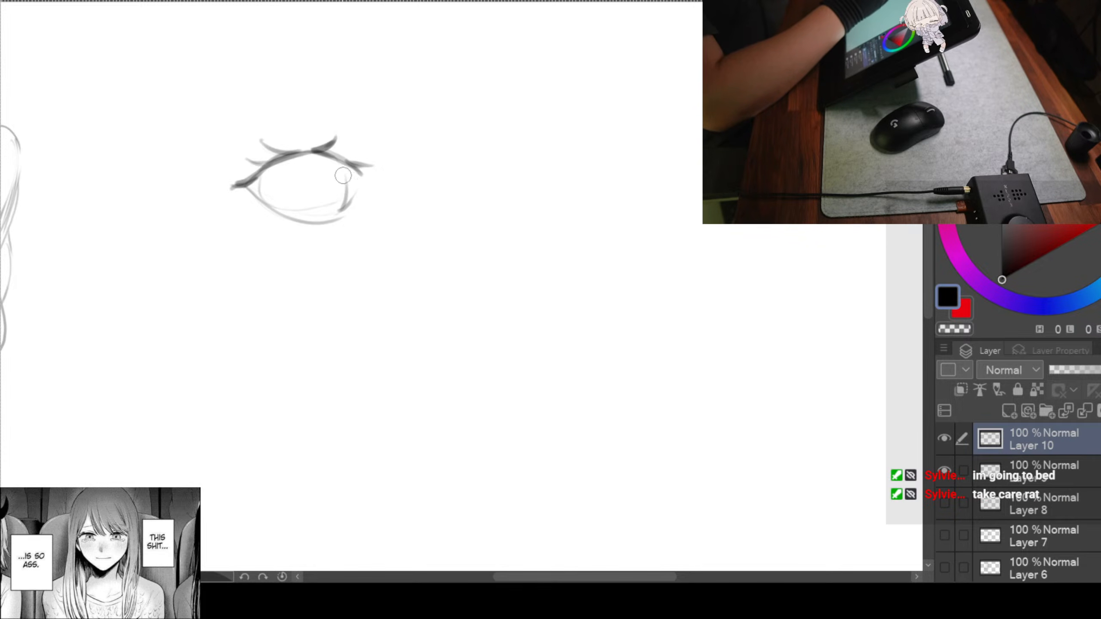
pyautogui.moveTo(338, 163); pyautogui.dragTo(330, 212)
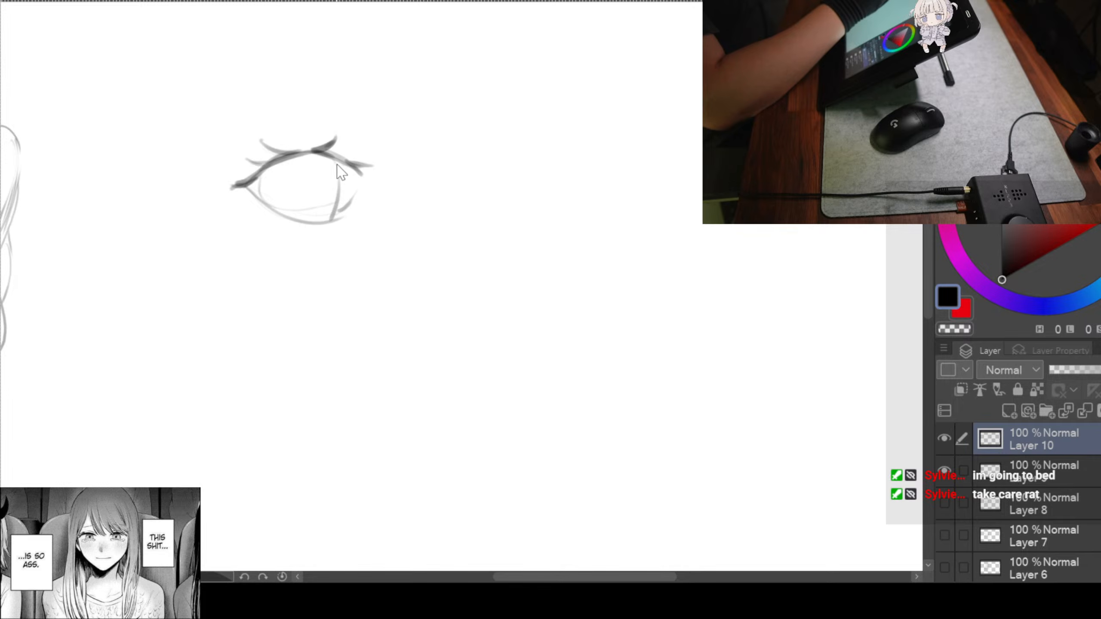
pyautogui.moveTo(337, 153); pyautogui.dragTo(328, 217)
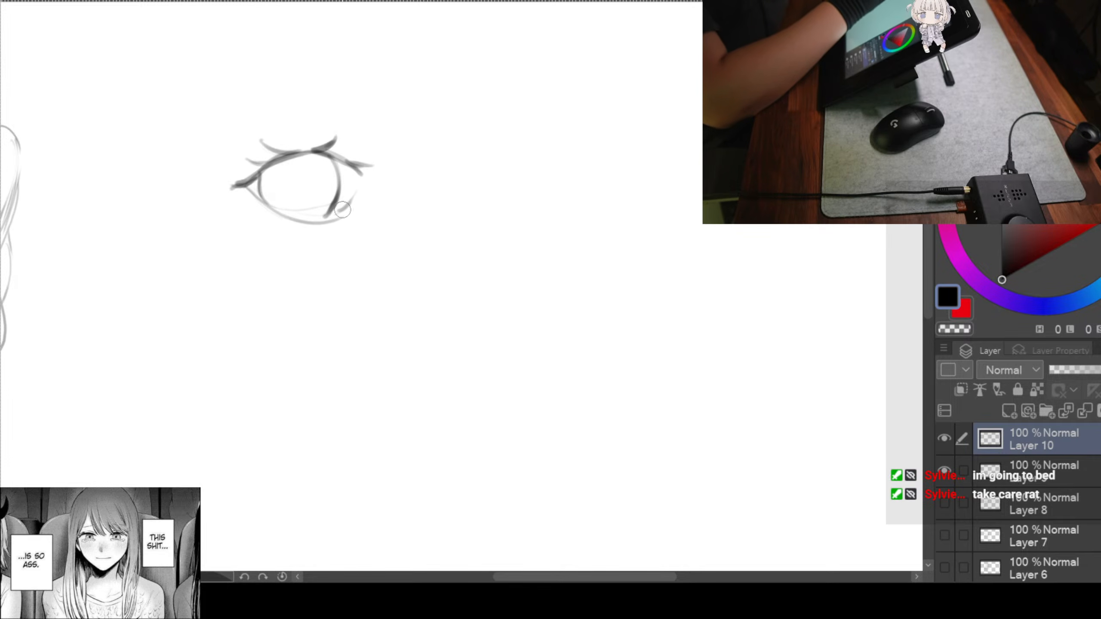
pyautogui.moveTo(532, 279); pyautogui.dragTo(484, 235)
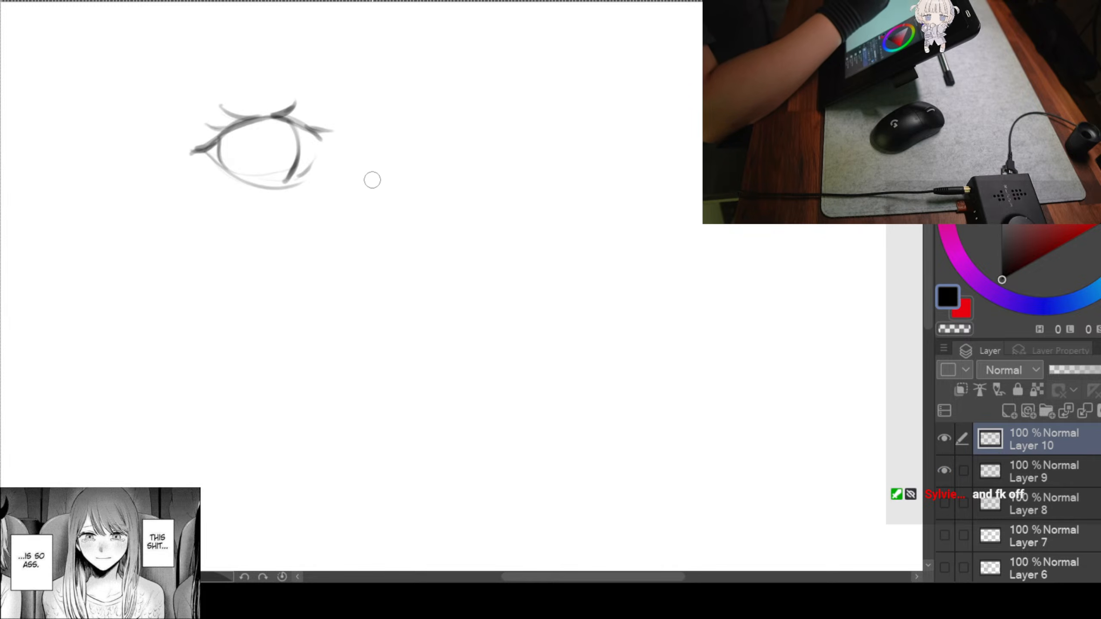
# Draw the arched upper eyelid of a second eye to the right of the first, with a lash near its outer end
pyautogui.scroll(-2, 399, 274)
pyautogui.moveTo(418, 206); pyautogui.dragTo(373, 193)
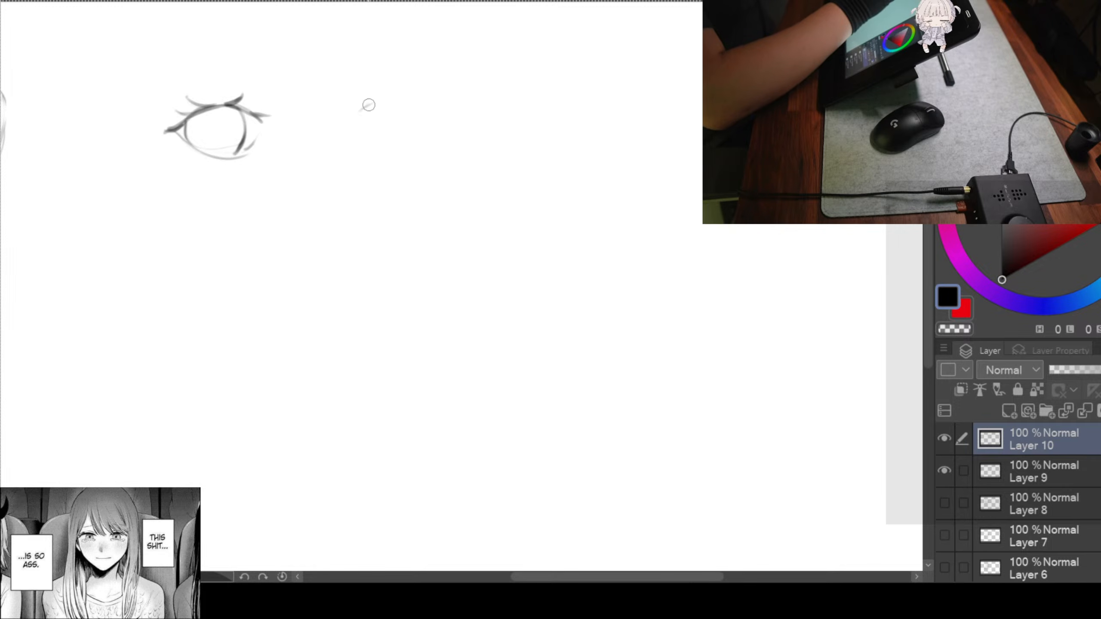
pyautogui.moveTo(355, 116)
pyautogui.mouseDown()
pyautogui.moveTo(419, 104)
pyautogui.moveTo(461, 127)
pyautogui.moveTo(430, 105)
pyautogui.moveTo(456, 115)
pyautogui.moveTo(398, 100)
pyautogui.moveTo(419, 86)
pyautogui.moveTo(362, 108)
pyautogui.mouseUp()
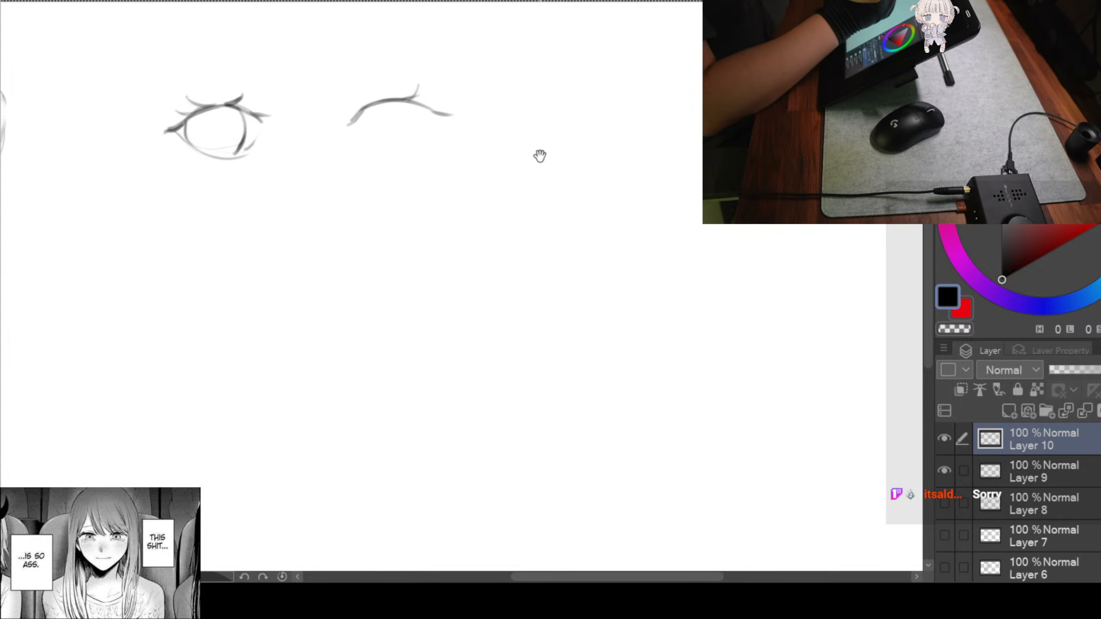
pyautogui.moveTo(514, 128); pyautogui.dragTo(484, 125)
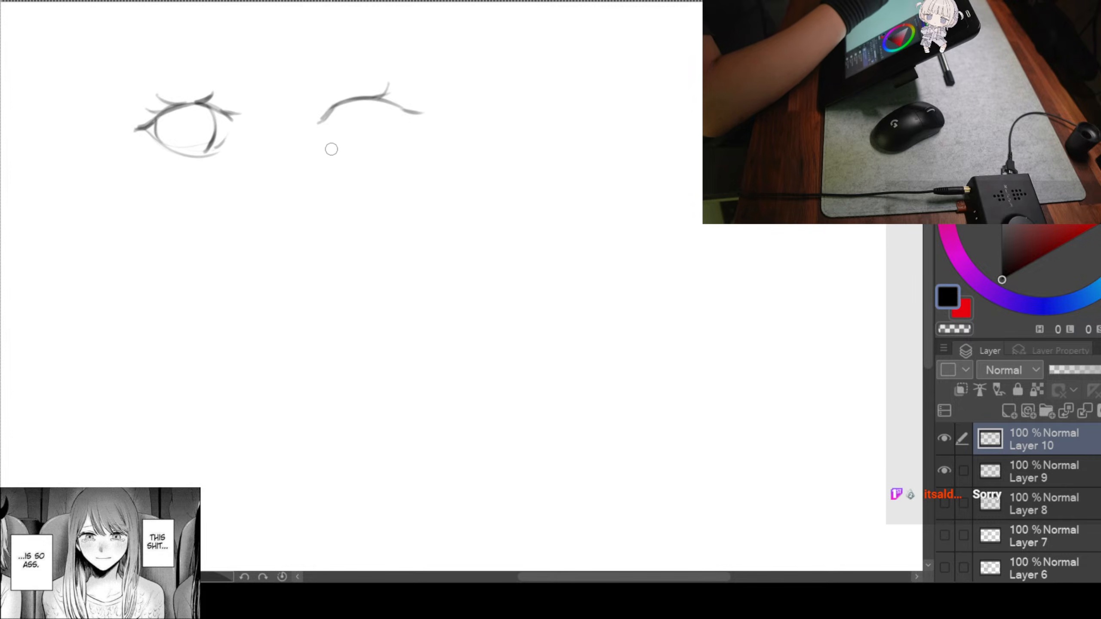
# Extend the second eye's inner corner downward and draw a short dark stroke dropping from its outer corner
pyautogui.moveTo(319, 123); pyautogui.dragTo(326, 139)
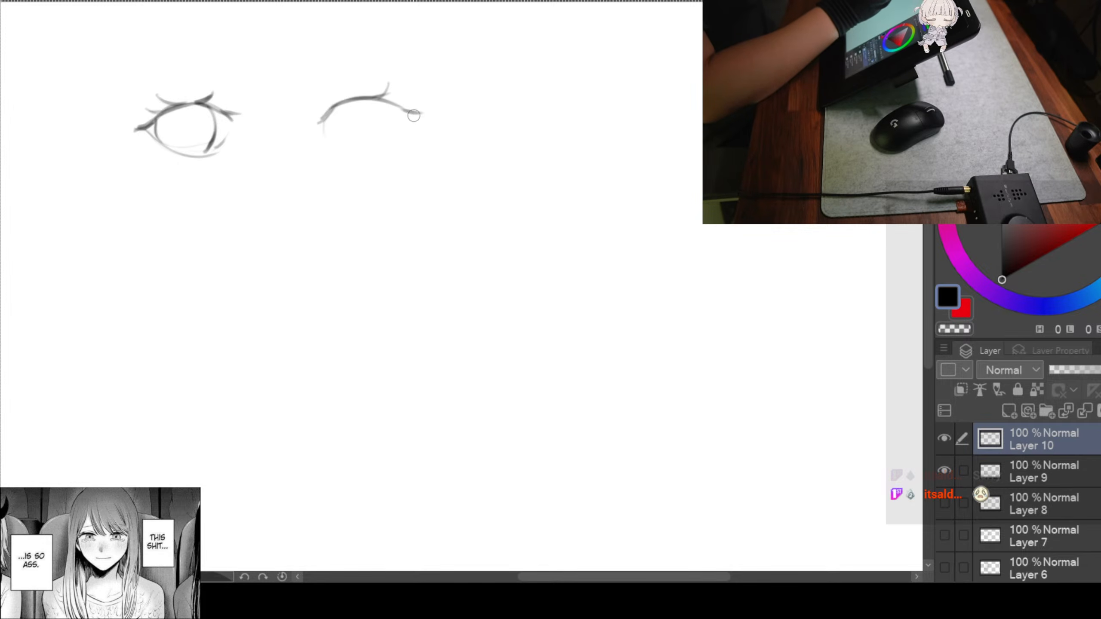
pyautogui.moveTo(401, 122)
pyautogui.mouseDown()
pyautogui.moveTo(395, 136)
pyautogui.moveTo(415, 112)
pyautogui.mouseUp()
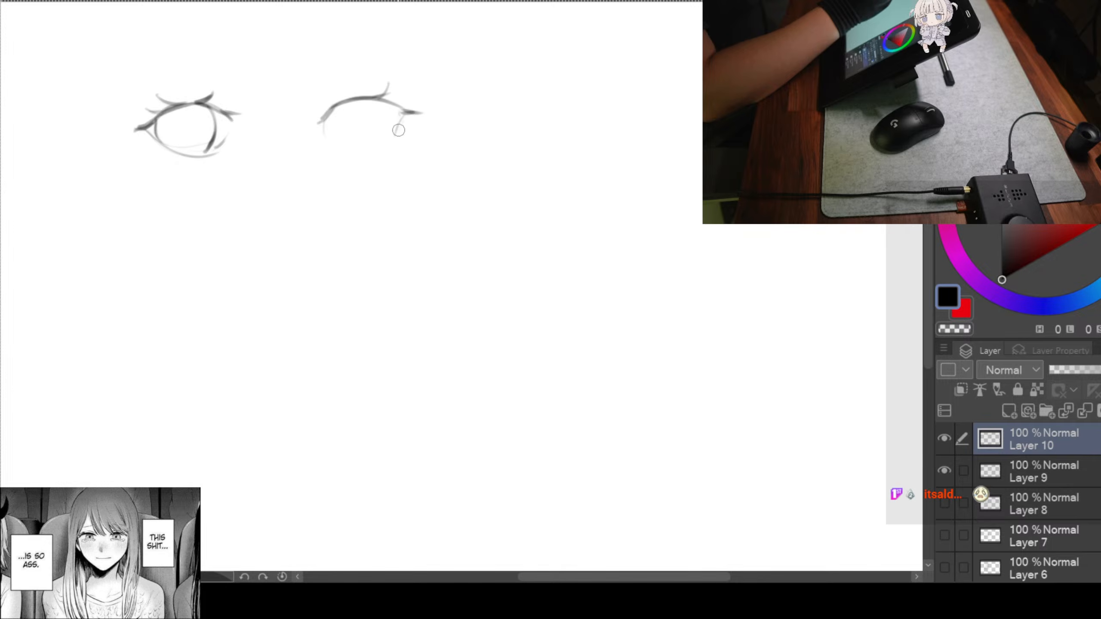
pyautogui.moveTo(401, 116); pyautogui.dragTo(394, 134)
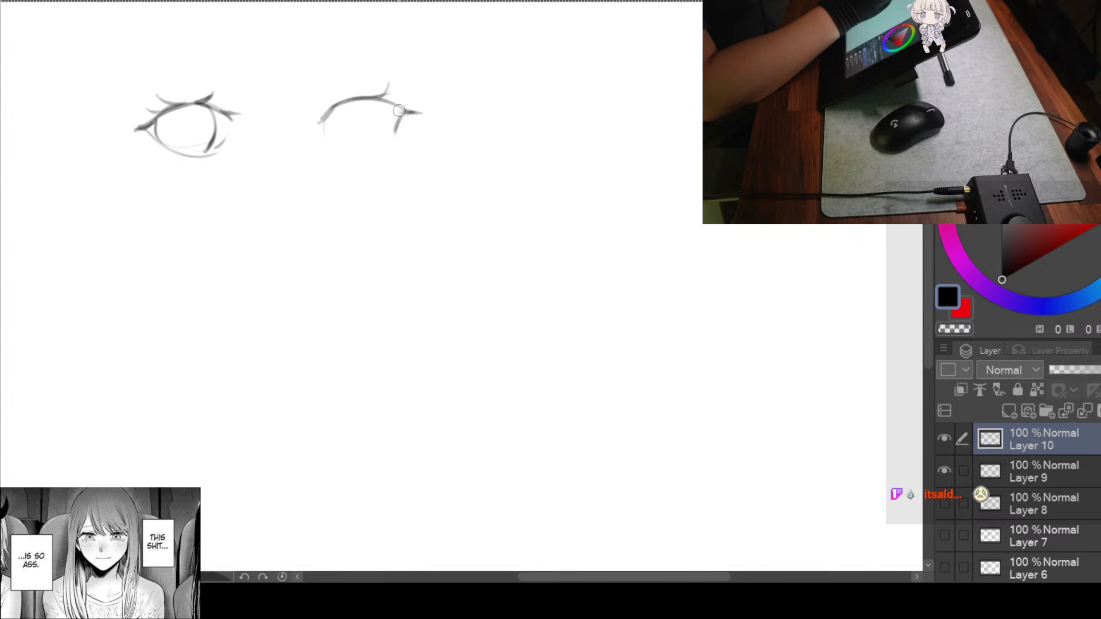
pyautogui.moveTo(382, 157); pyautogui.dragTo(352, 186)
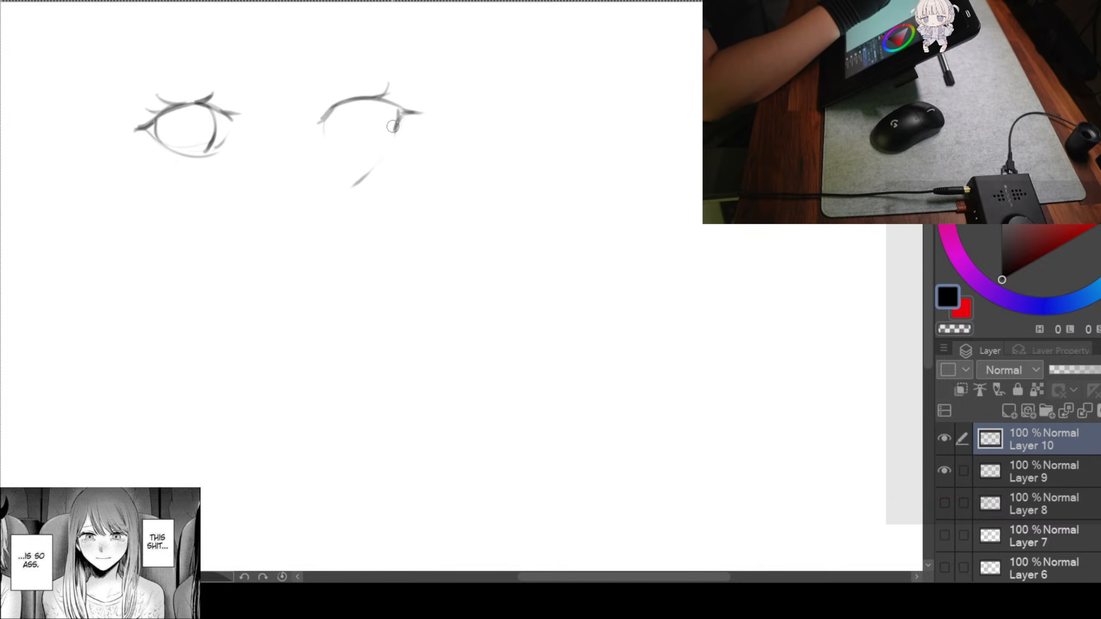
pyautogui.moveTo(322, 123); pyautogui.dragTo(334, 167)
pyautogui.hotkey('ctrl', 'z')
pyautogui.moveTo(322, 121); pyautogui.dragTo(334, 167)
pyautogui.hotkey('ctrl', 'z')
pyautogui.moveTo(323, 125)
pyautogui.mouseDown()
pyautogui.moveTo(333, 165)
pyautogui.moveTo(371, 170)
pyautogui.mouseUp()
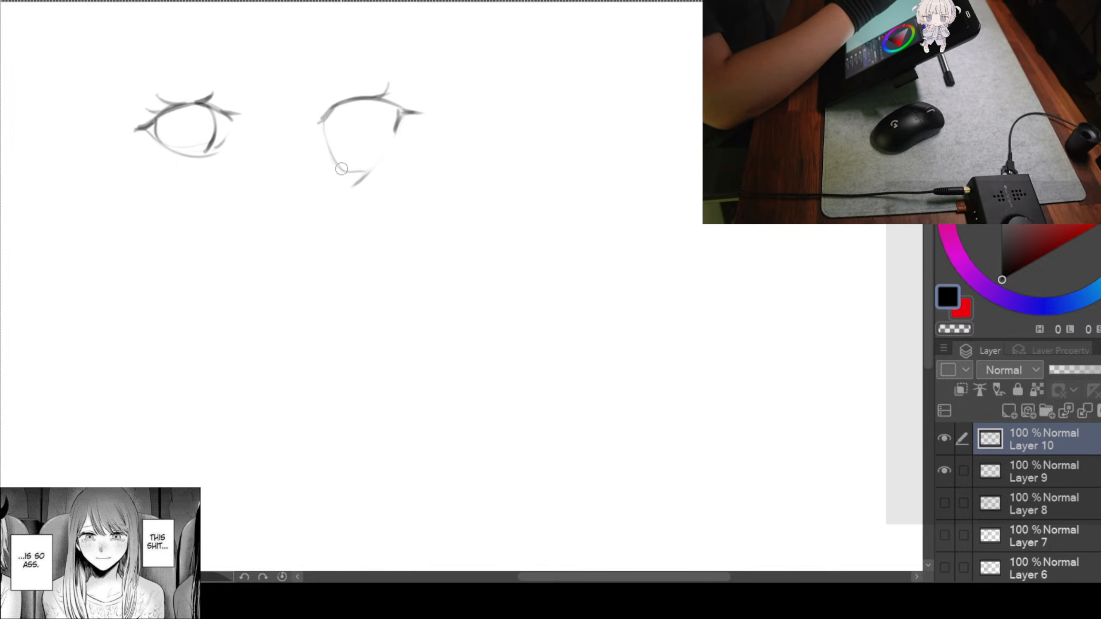
pyautogui.hotkey('ctrl', 'z')
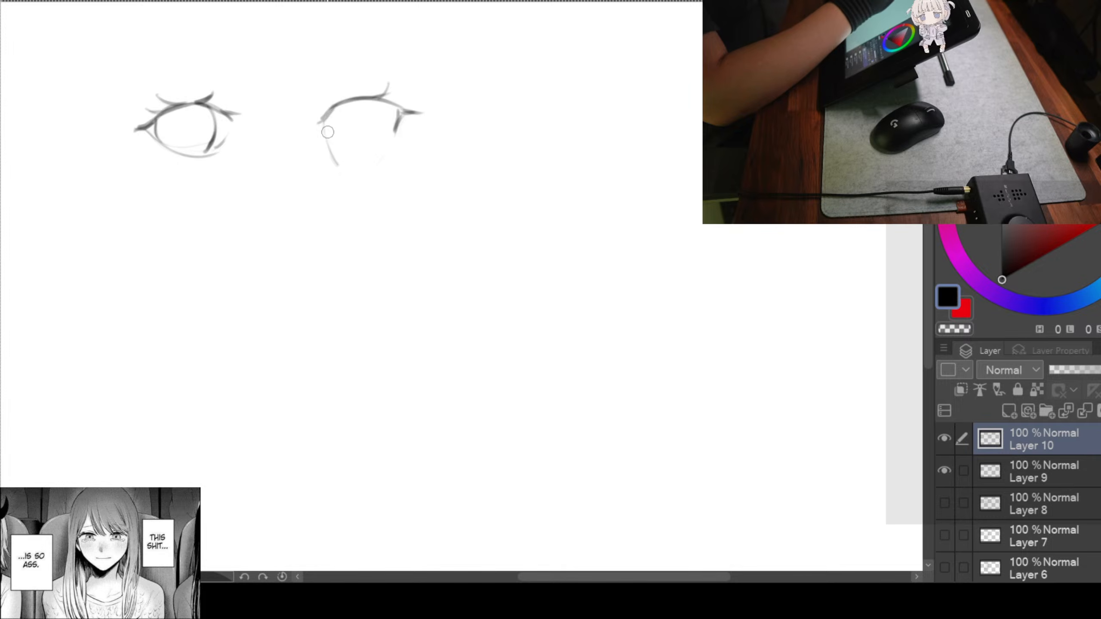
# Draw the second eye's inner side and slanted lower lid, and add the iris's right edge inside it
pyautogui.moveTo(321, 127); pyautogui.dragTo(329, 151)
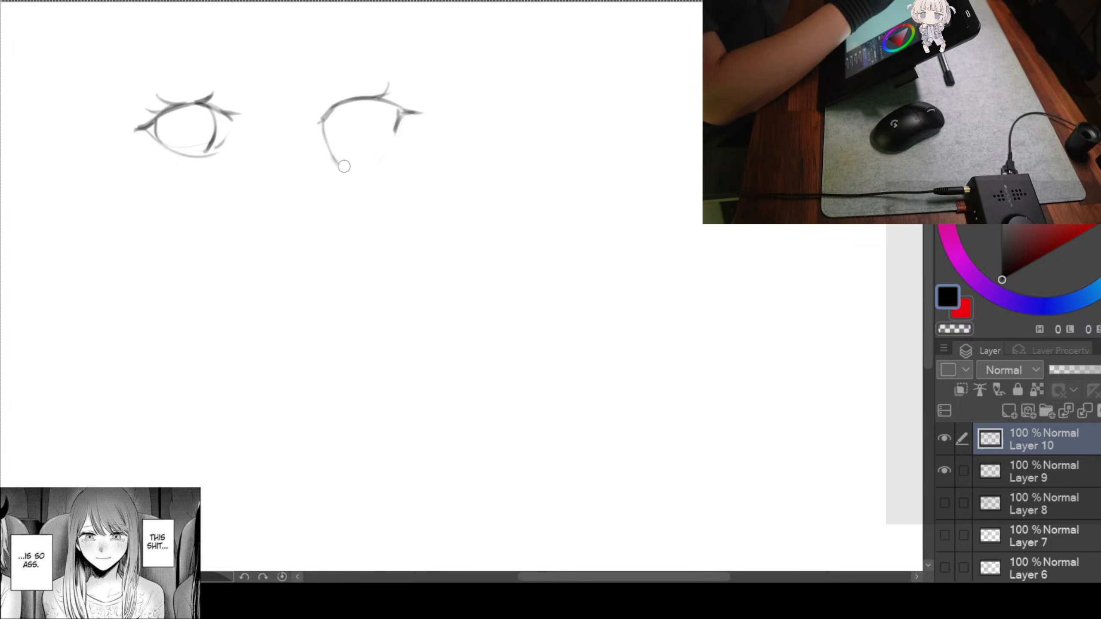
pyautogui.moveTo(335, 157)
pyautogui.mouseDown()
pyautogui.moveTo(349, 164)
pyautogui.moveTo(380, 144)
pyautogui.moveTo(367, 150)
pyautogui.mouseUp()
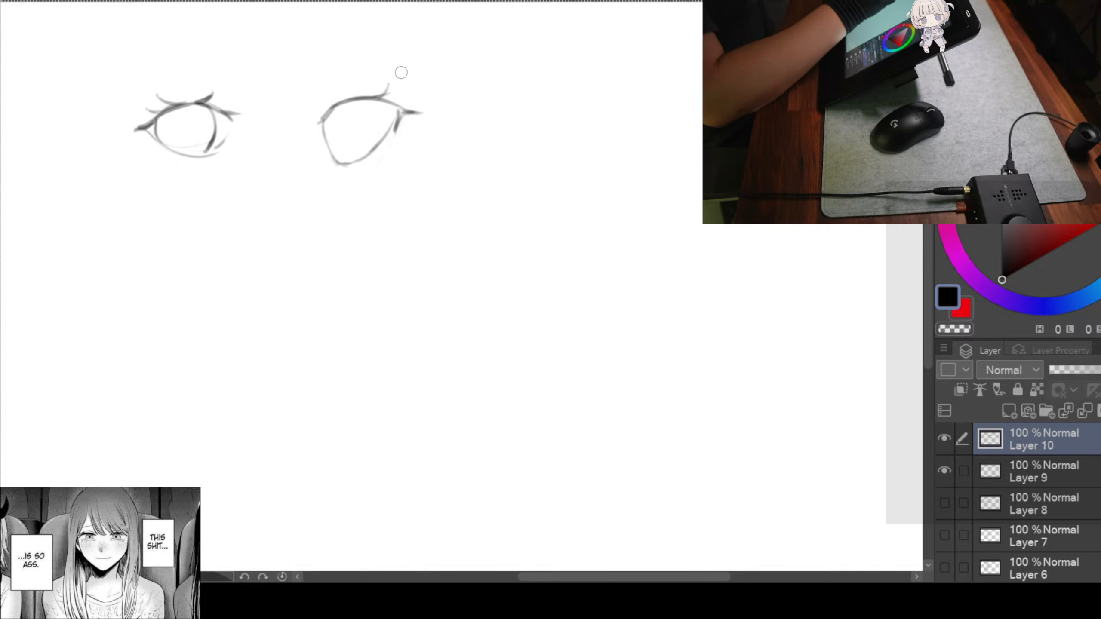
pyautogui.moveTo(380, 99); pyautogui.dragTo(375, 128)
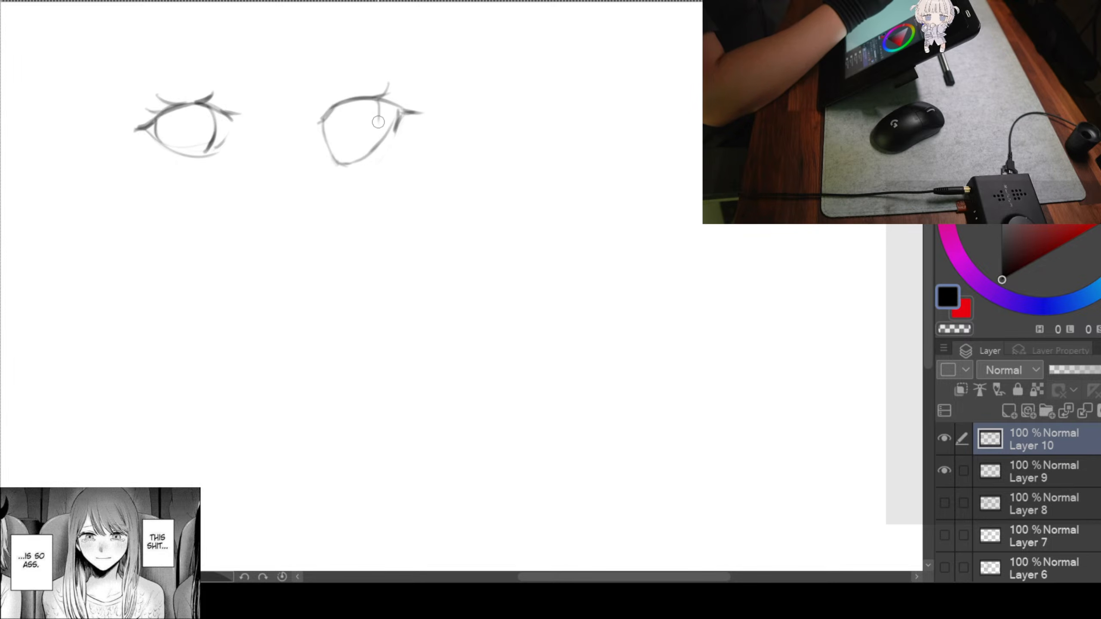
pyautogui.moveTo(378, 112)
pyautogui.mouseDown()
pyautogui.moveTo(359, 157)
pyautogui.moveTo(375, 137)
pyautogui.moveTo(377, 89)
pyautogui.moveTo(379, 118)
pyautogui.moveTo(362, 137)
pyautogui.moveTo(381, 130)
pyautogui.moveTo(349, 162)
pyautogui.moveTo(342, 108)
pyautogui.mouseUp()
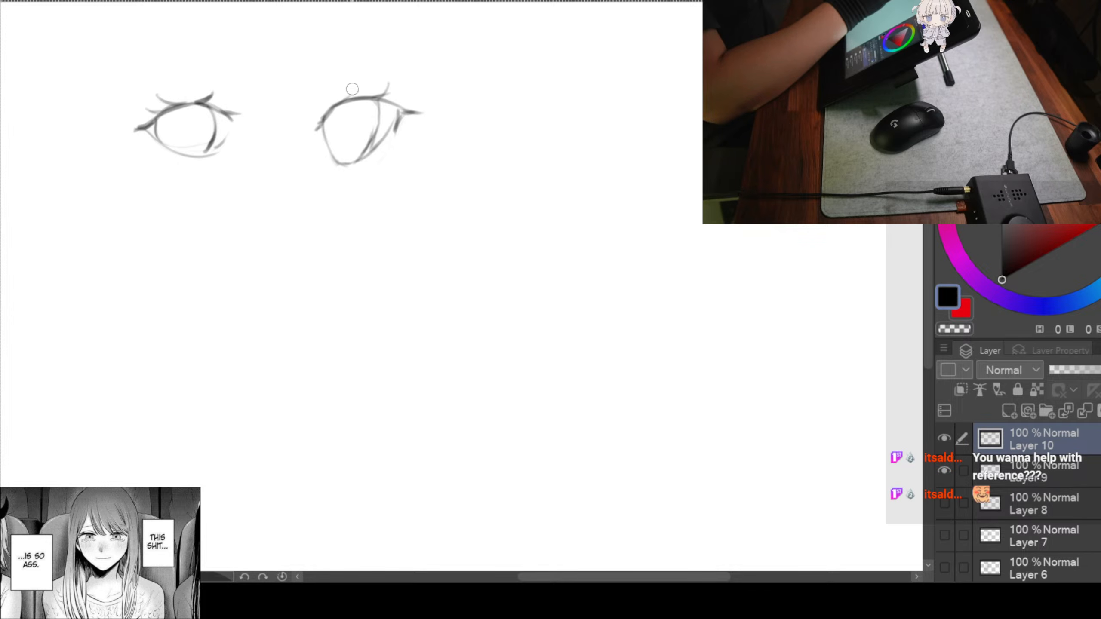
# Thicken the second eye's upper eyelid line toward both corners and flick out a lash at the outer corner
pyautogui.moveTo(344, 101); pyautogui.dragTo(322, 121)
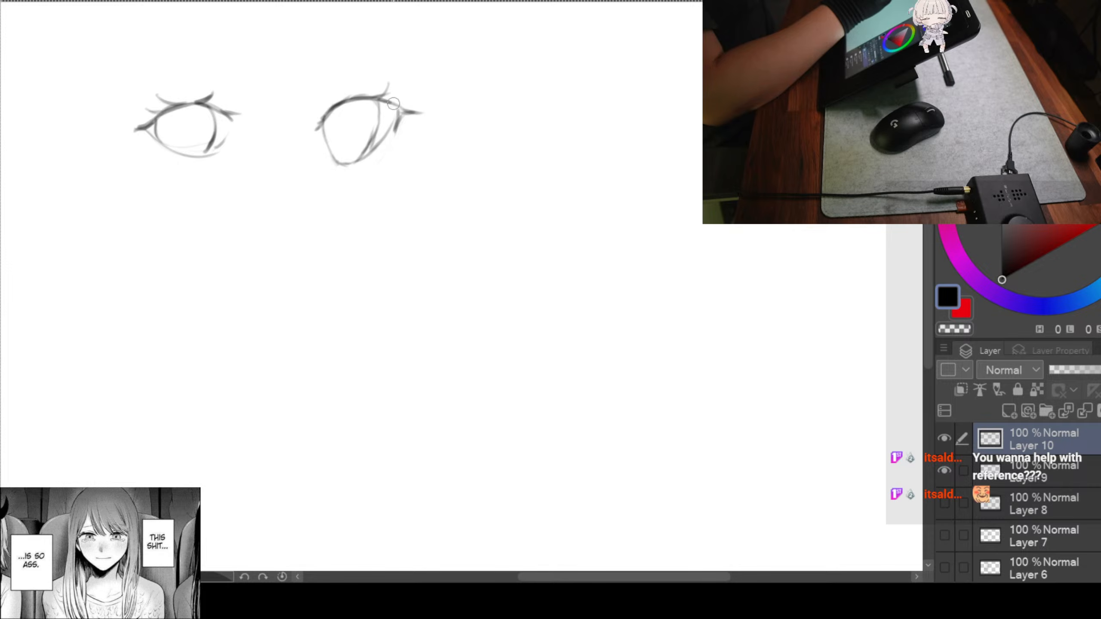
pyautogui.moveTo(394, 104); pyautogui.dragTo(412, 101)
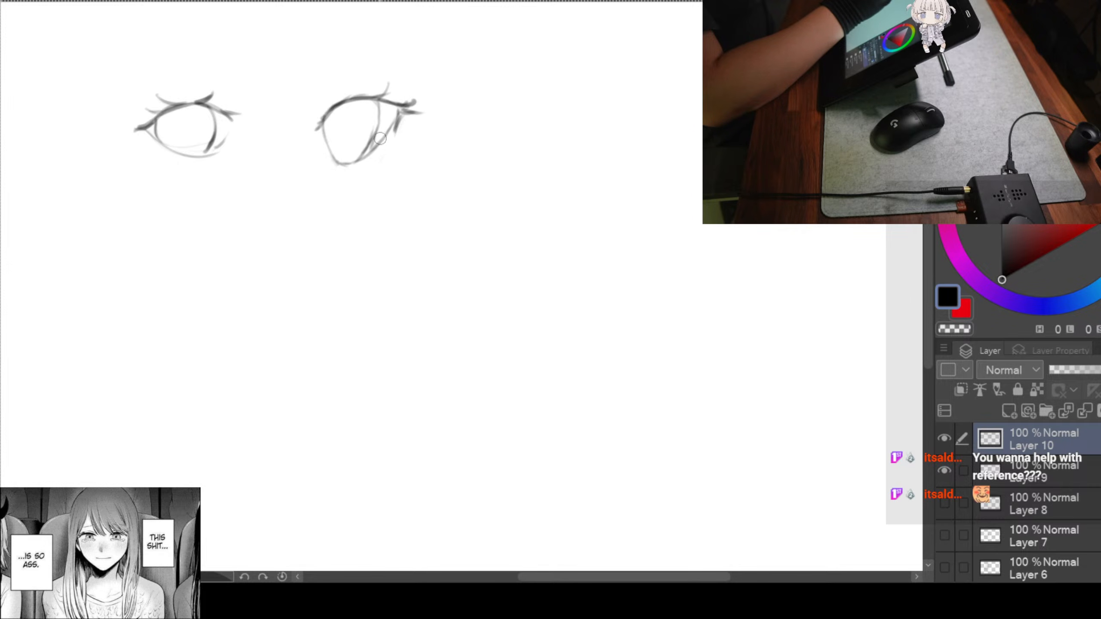
# Draw a short nose mark just below the second eye's inner corner, redoing the first stroke closer to that eye
pyautogui.moveTo(440, 136); pyautogui.dragTo(474, 167)
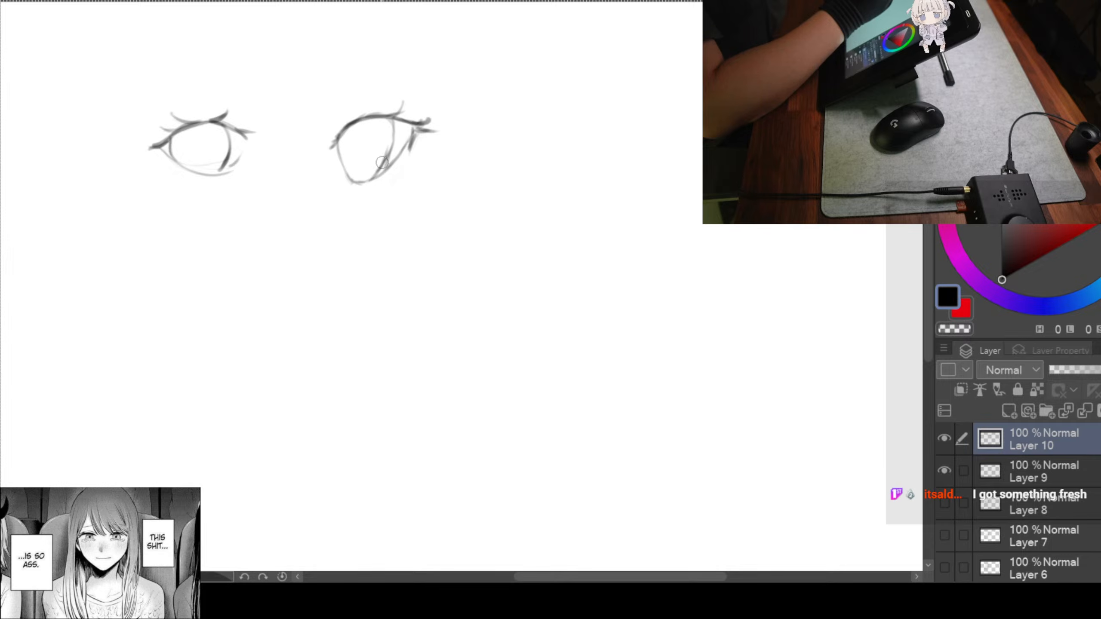
pyautogui.moveTo(308, 202); pyautogui.dragTo(306, 212)
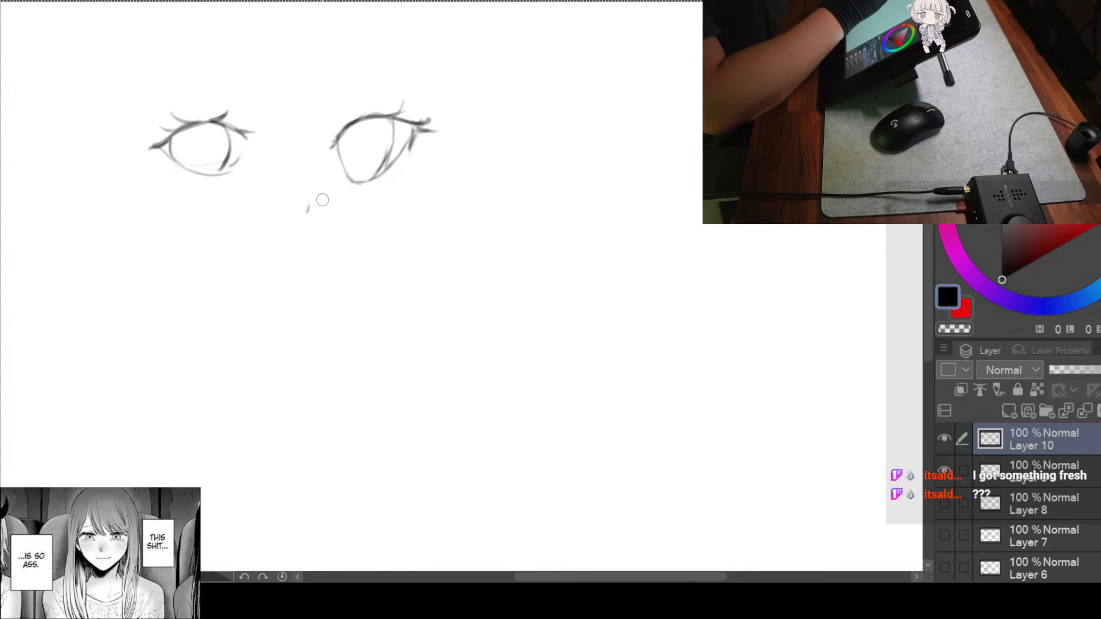
pyautogui.hotkey('ctrl', 'z')
pyautogui.moveTo(335, 196); pyautogui.dragTo(333, 207)
pyautogui.moveTo(489, 110); pyautogui.dragTo(491, 122)
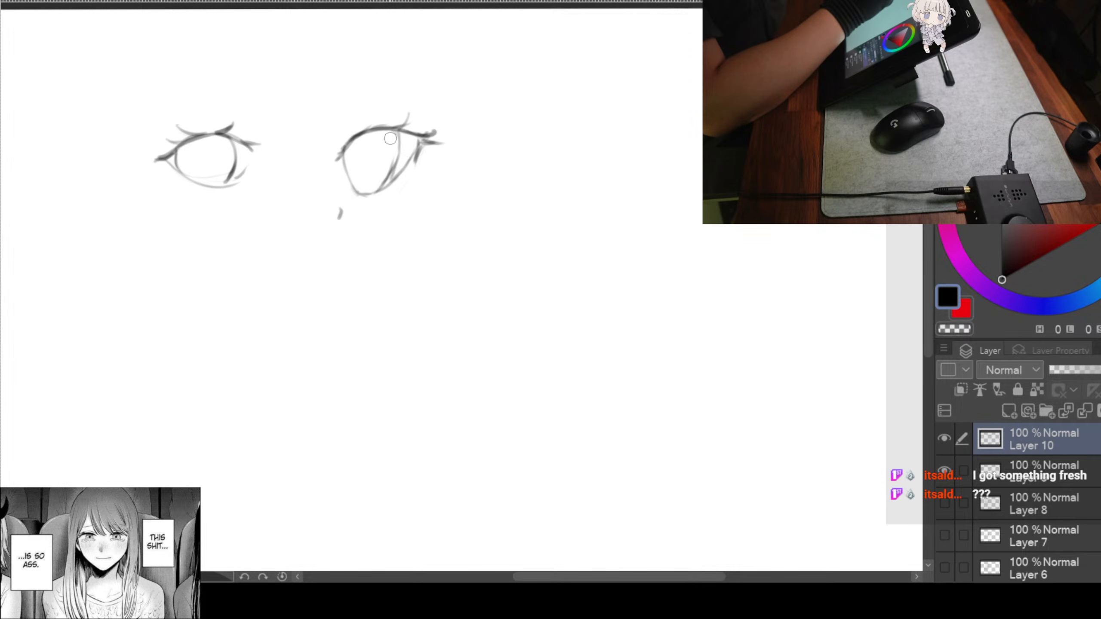
# Lasso the second eye with the nose mark, move them slightly up and toward the first eye, and deselect
pyautogui.press('m')
pyautogui.moveTo(437, 82)
pyautogui.mouseDown()
pyautogui.moveTo(416, 72)
pyautogui.moveTo(435, 92)
pyautogui.mouseUp()
pyautogui.hotkey('ctrl', 't')
pyautogui.moveTo(487, 270); pyautogui.dragTo(471, 253)
pyautogui.moveTo(417, 192)
pyautogui.mouseDown()
pyautogui.moveTo(418, 180)
pyautogui.moveTo(412, 191)
pyautogui.mouseUp()
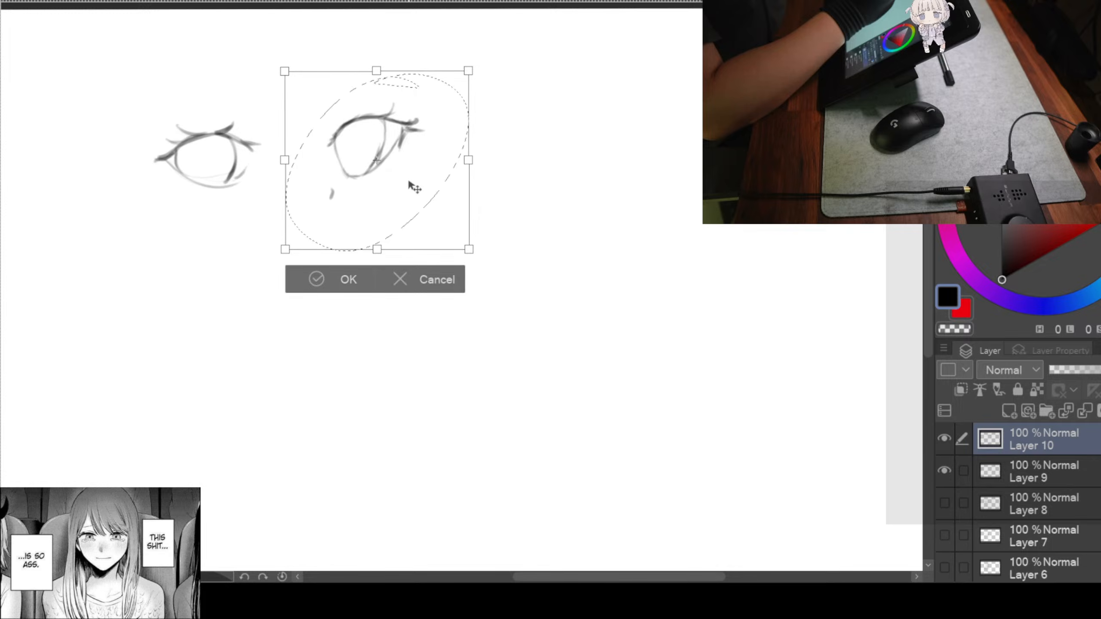
pyautogui.click(318, 278)
pyautogui.hotkey('ctrl', 'd')
pyautogui.press('b')
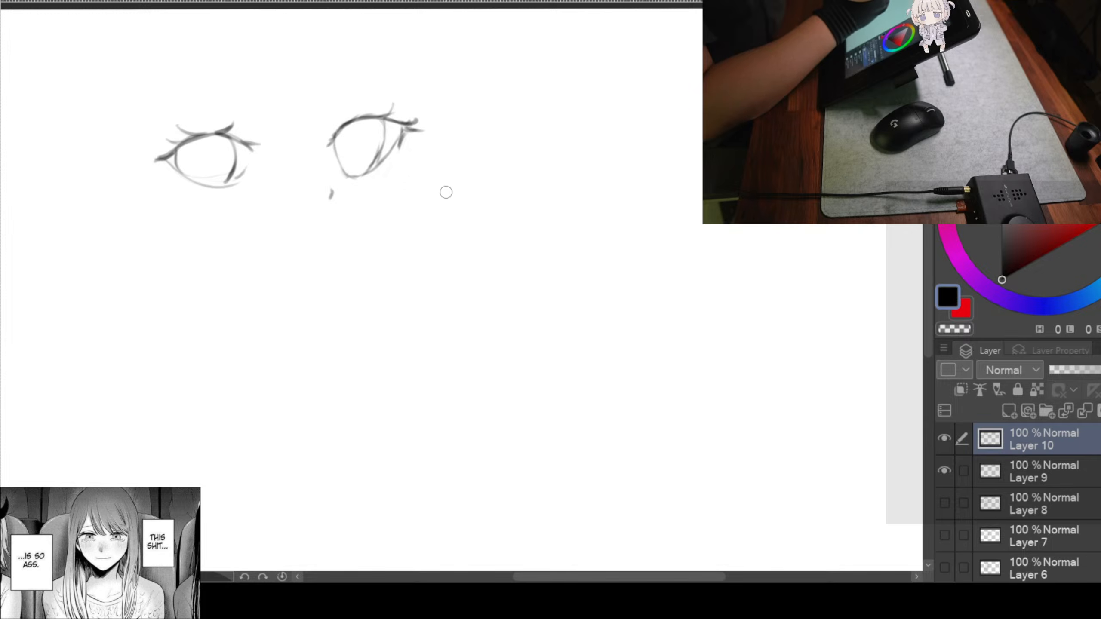
# Scale the pair of eyes and the nose mark down slightly together
pyautogui.scroll(-1, 470, 190)
pyautogui.scroll(2, 462, 175)
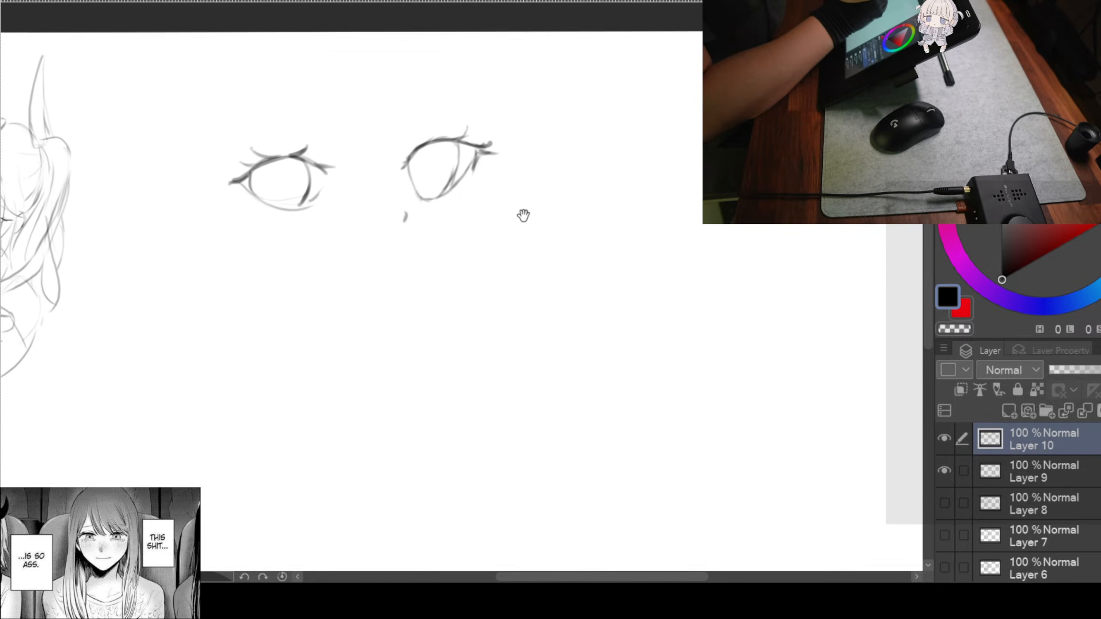
pyautogui.hotkey('ctrl', 't')
pyautogui.moveTo(504, 201); pyautogui.dragTo(405, 178)
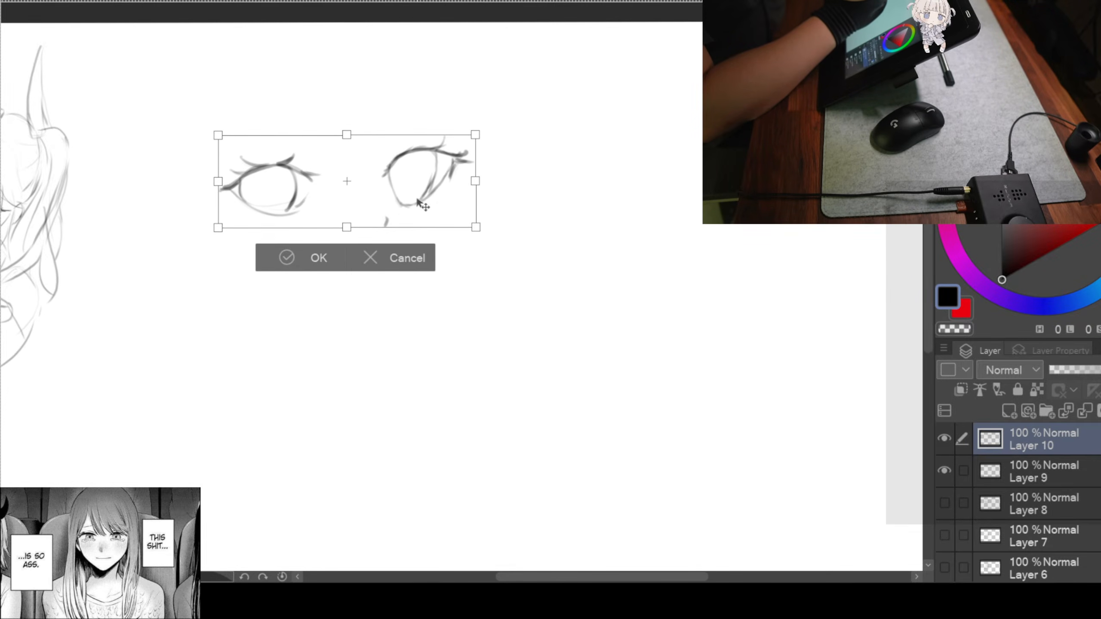
pyautogui.press('Return')
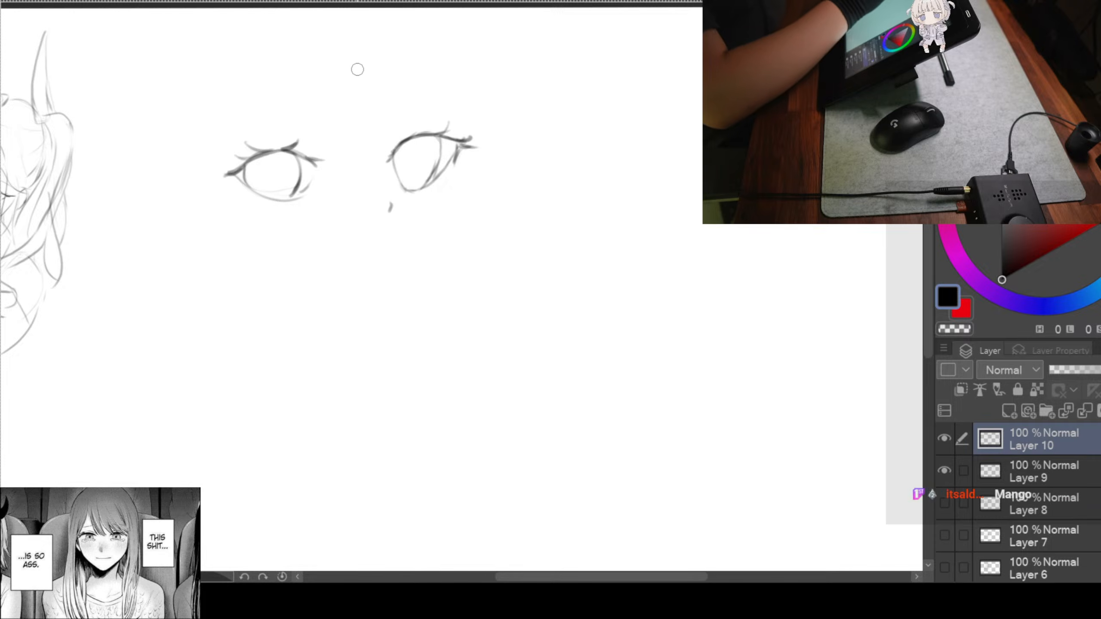
# Draw a thin arched eyebrow above each eye, retrying the second one's curve
pyautogui.moveTo(261, 128); pyautogui.dragTo(333, 134)
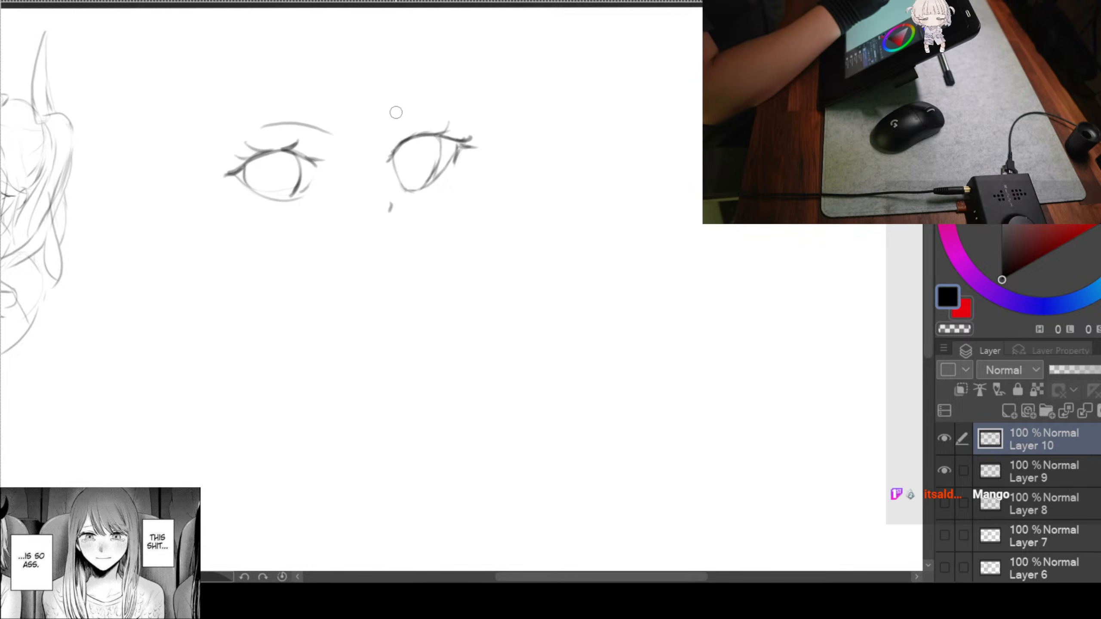
pyautogui.moveTo(384, 131)
pyautogui.mouseDown()
pyautogui.moveTo(406, 106)
pyautogui.moveTo(467, 113)
pyautogui.mouseUp()
pyautogui.hotkey('ctrl', 'z')
pyautogui.moveTo(401, 106); pyautogui.dragTo(471, 114)
pyautogui.hotkey('ctrl', 'z')
pyautogui.moveTo(399, 105); pyautogui.dragTo(455, 103)
pyautogui.hotkey('ctrl', 'z')
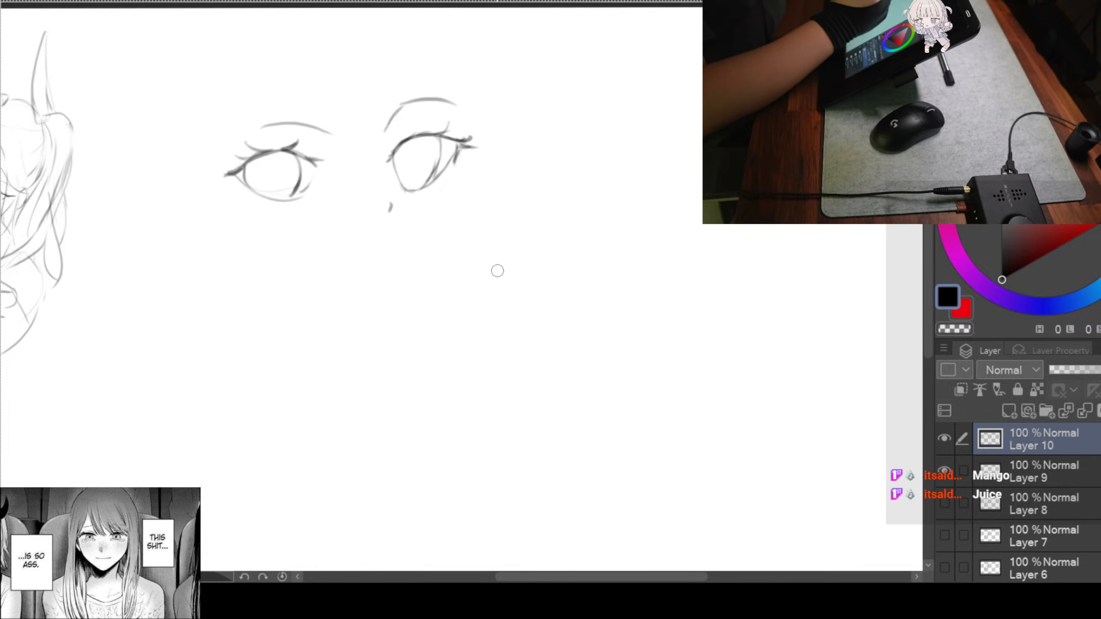
# Draw the face's right contour from the second eye's outer corner over the cheek toward the chin, and add a small mouth
pyautogui.moveTo(525, 236); pyautogui.dragTo(550, 218)
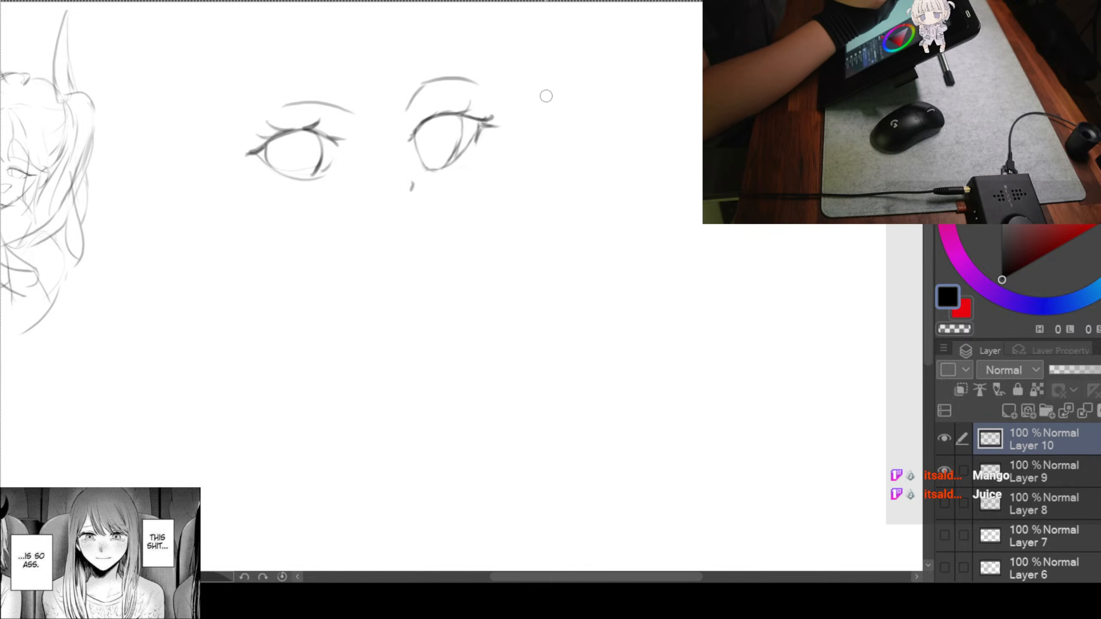
pyautogui.moveTo(500, 99); pyautogui.dragTo(479, 231)
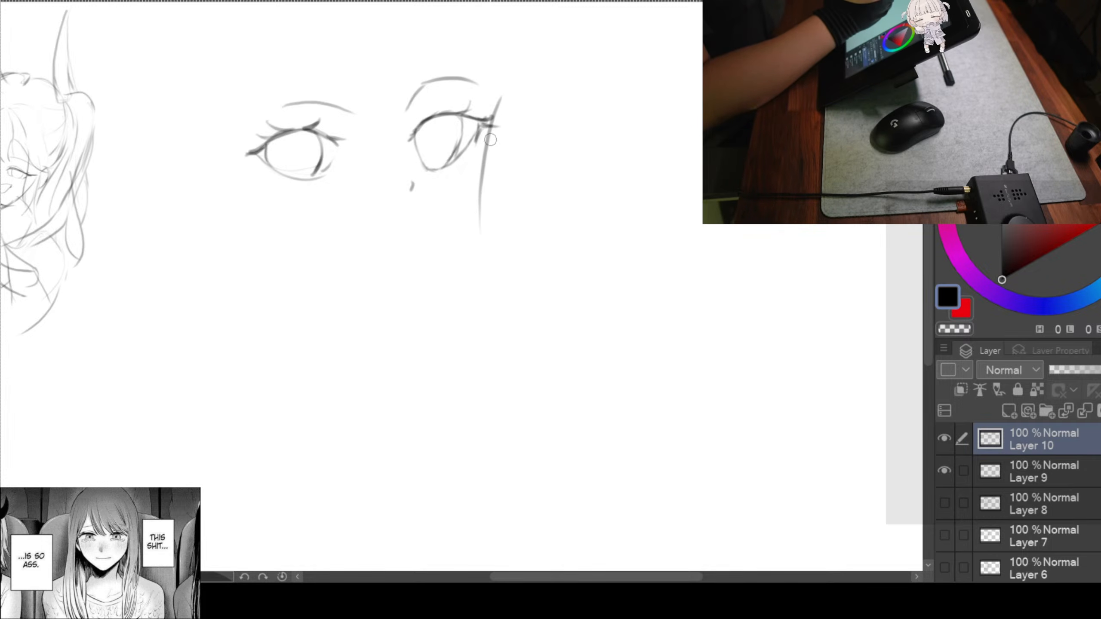
pyautogui.moveTo(496, 114); pyautogui.dragTo(479, 221)
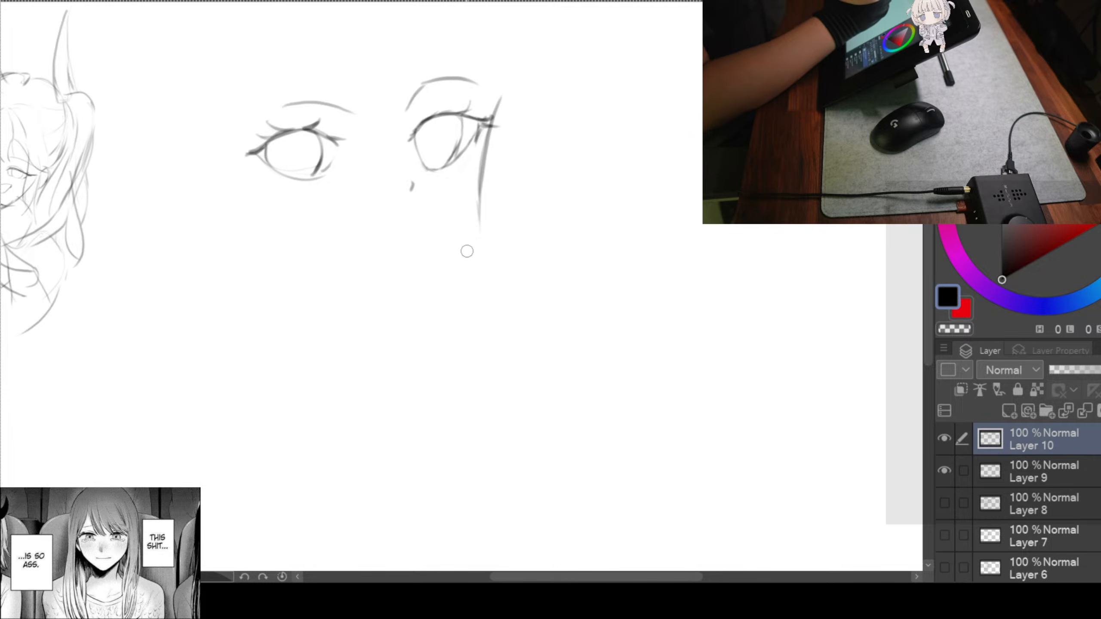
pyautogui.moveTo(475, 258); pyautogui.dragTo(453, 288)
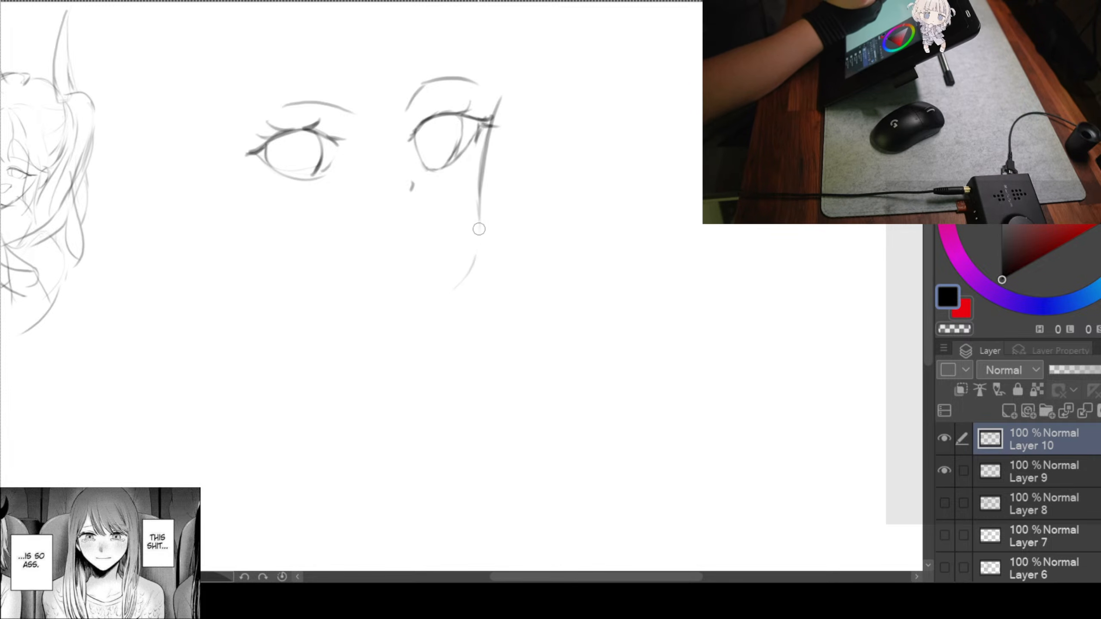
pyautogui.moveTo(479, 221)
pyautogui.mouseDown()
pyautogui.moveTo(471, 266)
pyautogui.moveTo(399, 351)
pyautogui.mouseUp()
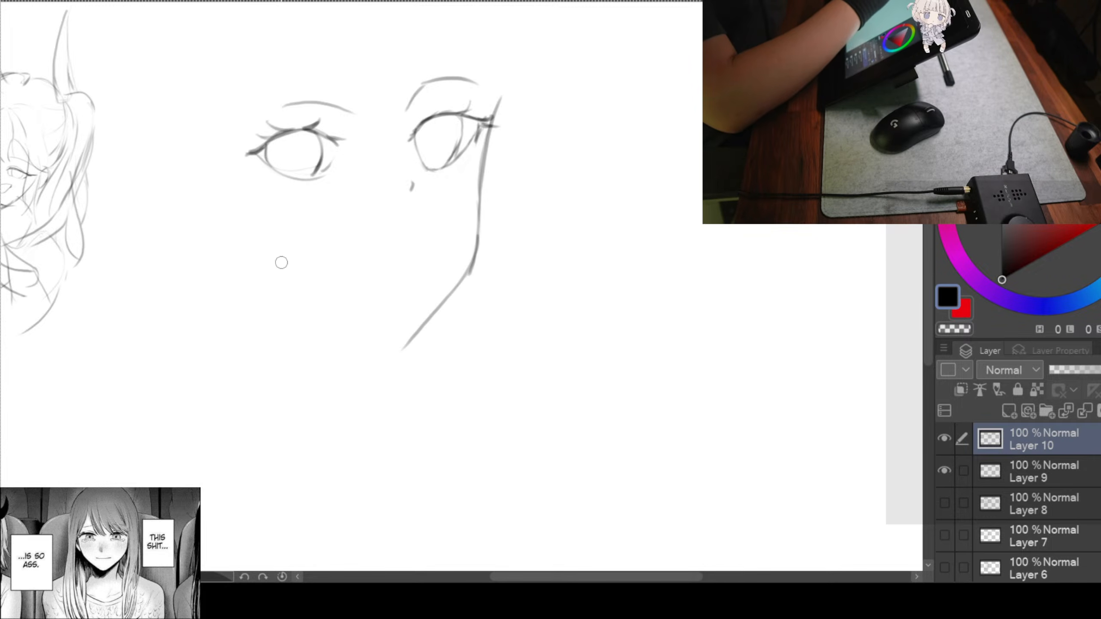
pyautogui.hscroll(2, 398, 134)
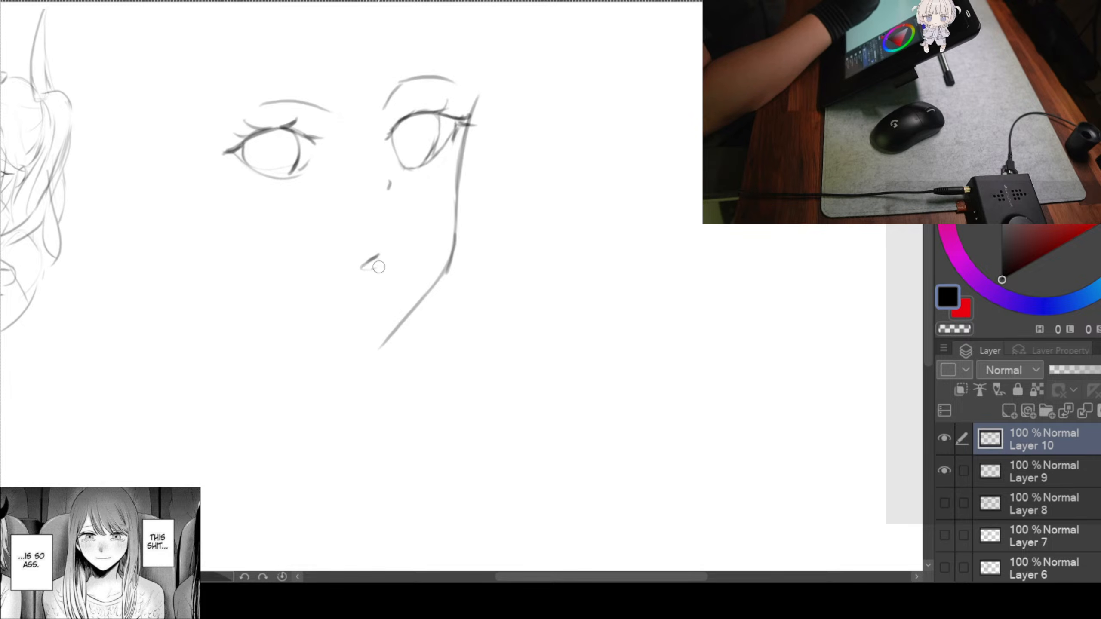
# Draw the face's left contour as a long curve down to the chin, join it to the right jawline and darken it
pyautogui.moveTo(511, 249)
pyautogui.mouseDown()
pyautogui.moveTo(565, 241)
pyautogui.moveTo(561, 230)
pyautogui.mouseUp()
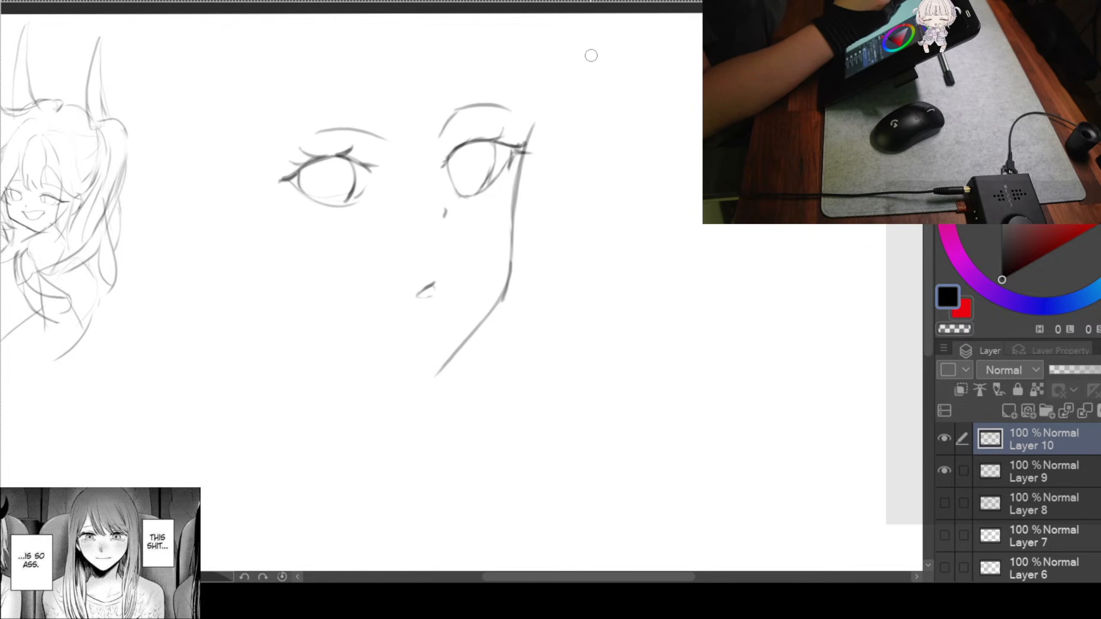
pyautogui.moveTo(608, 145)
pyautogui.mouseDown()
pyautogui.moveTo(656, 195)
pyautogui.moveTo(609, 234)
pyautogui.mouseUp()
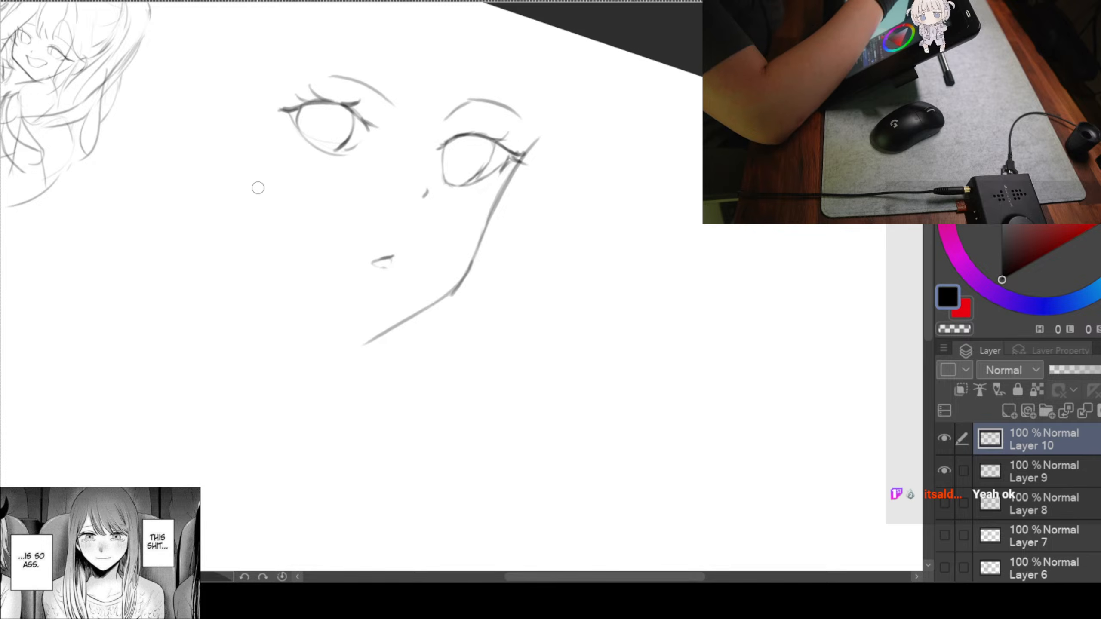
pyautogui.moveTo(228, 126); pyautogui.dragTo(304, 265)
pyautogui.hotkey('ctrl', 'z')
pyautogui.moveTo(229, 138)
pyautogui.mouseDown()
pyautogui.moveTo(303, 271)
pyautogui.moveTo(376, 325)
pyautogui.mouseUp()
pyautogui.moveTo(265, 232)
pyautogui.mouseDown()
pyautogui.moveTo(363, 326)
pyautogui.moveTo(334, 302)
pyautogui.moveTo(380, 326)
pyautogui.mouseUp()
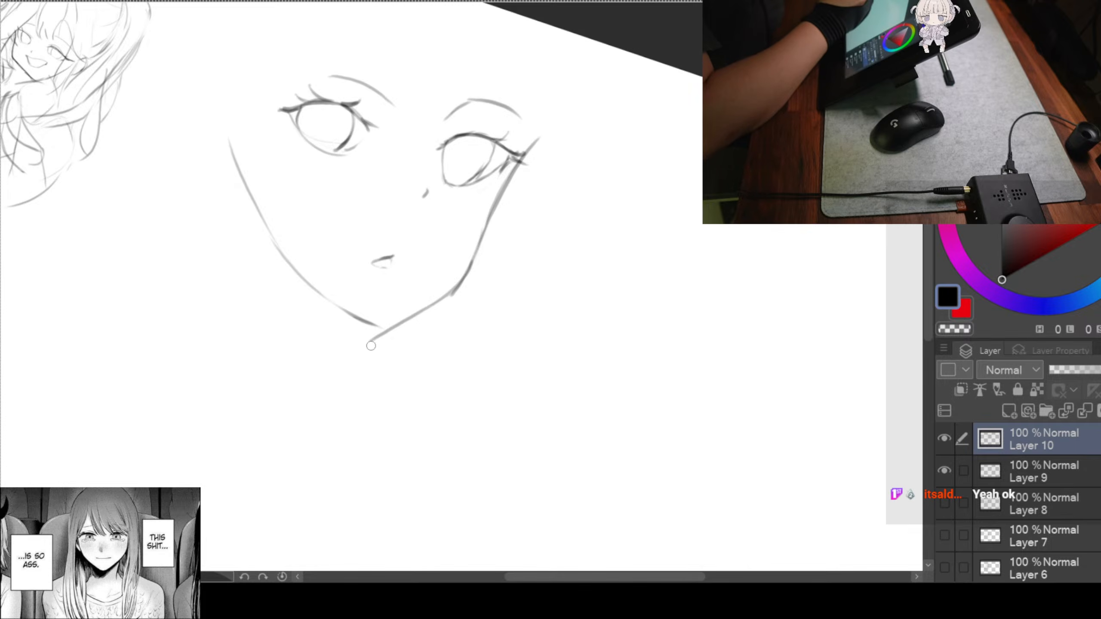
pyautogui.moveTo(364, 320); pyautogui.dragTo(391, 331)
pyautogui.moveTo(260, 216); pyautogui.dragTo(344, 308)
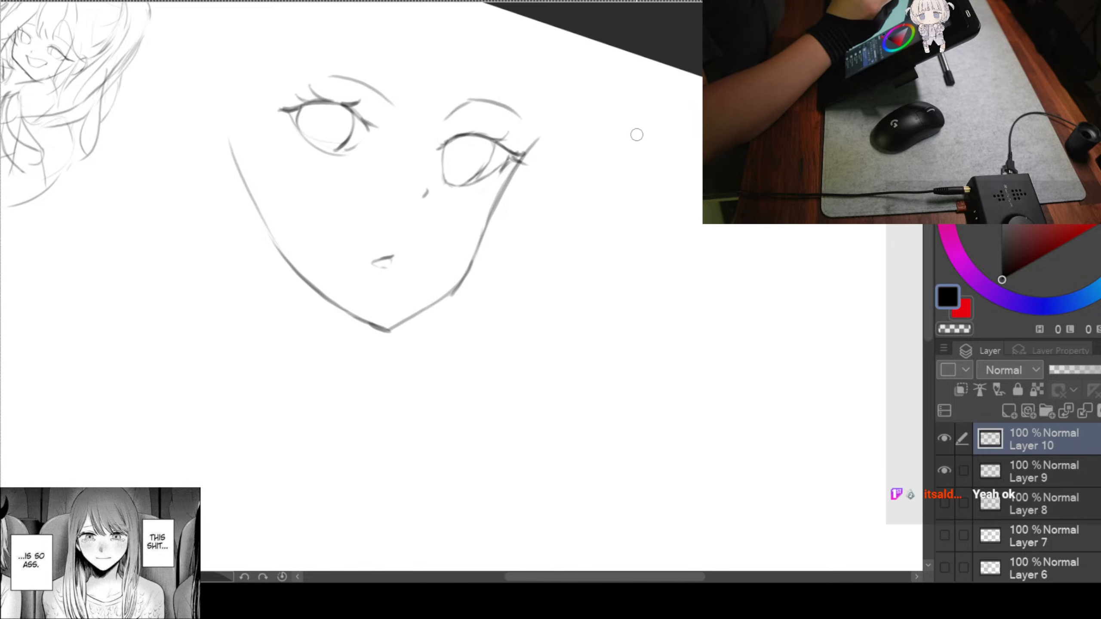
# Scale the whole face down slightly and move it a little farther from the small girl sketch
pyautogui.moveTo(658, 118)
pyautogui.mouseDown()
pyautogui.moveTo(631, 120)
pyautogui.moveTo(647, 212)
pyautogui.mouseUp()
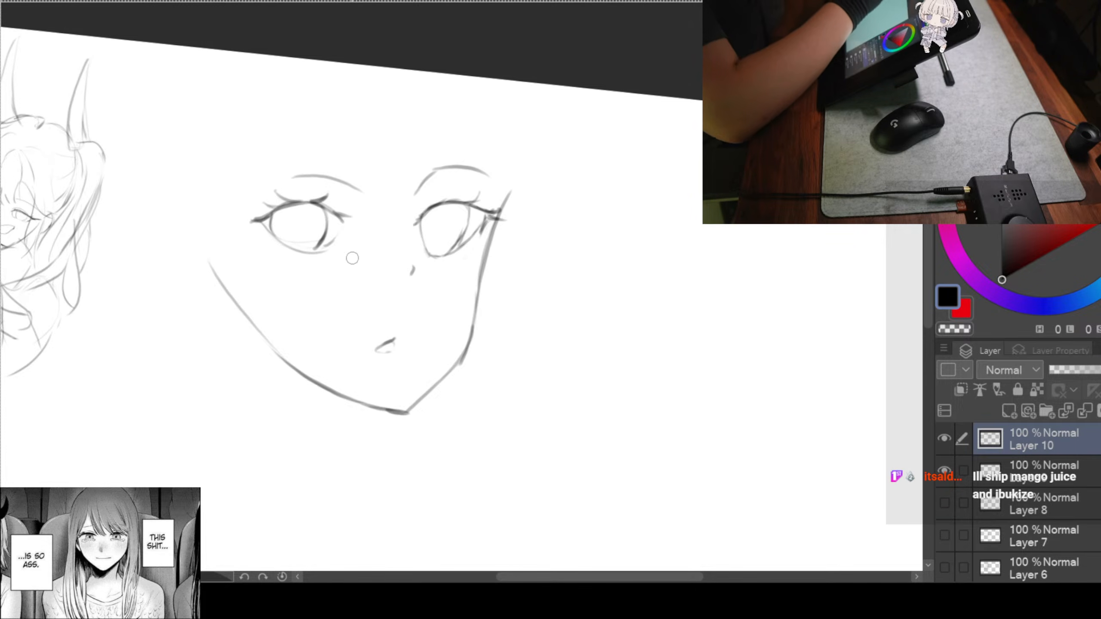
pyautogui.moveTo(336, 255); pyautogui.dragTo(389, 236)
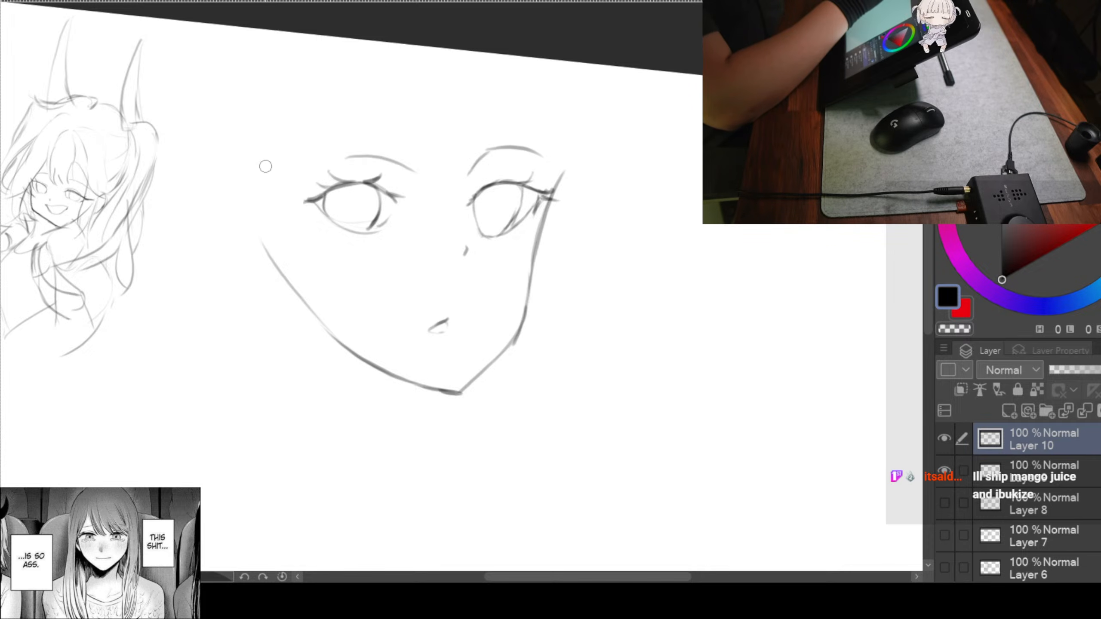
pyautogui.hotkey('ctrl', 't')
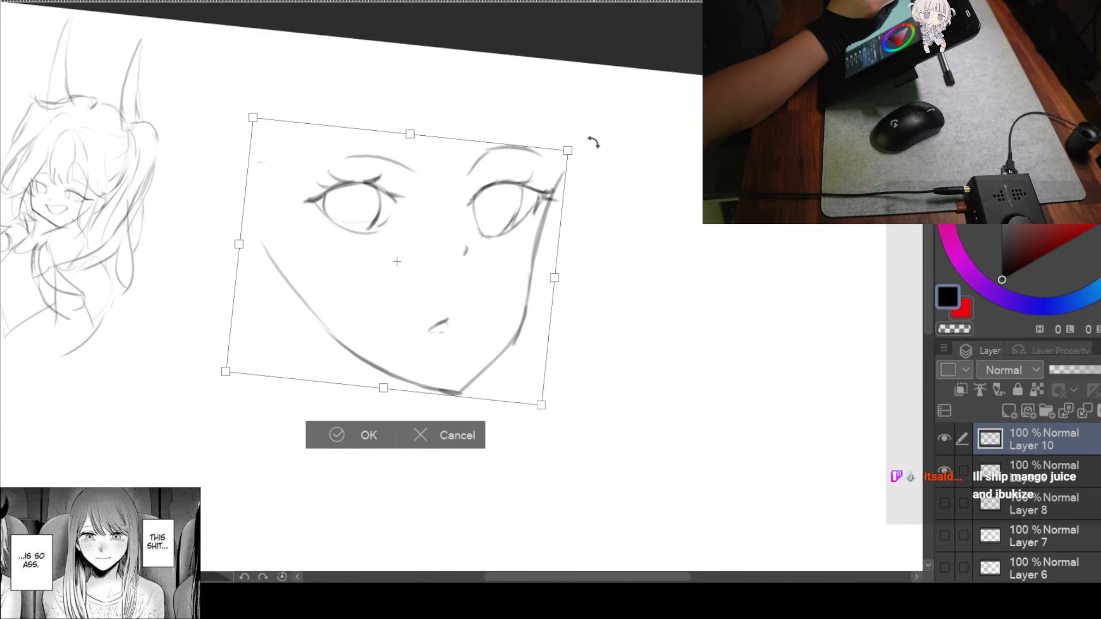
pyautogui.moveTo(563, 147); pyautogui.dragTo(501, 194)
pyautogui.moveTo(427, 293); pyautogui.dragTo(488, 312)
pyautogui.click(350, 428)
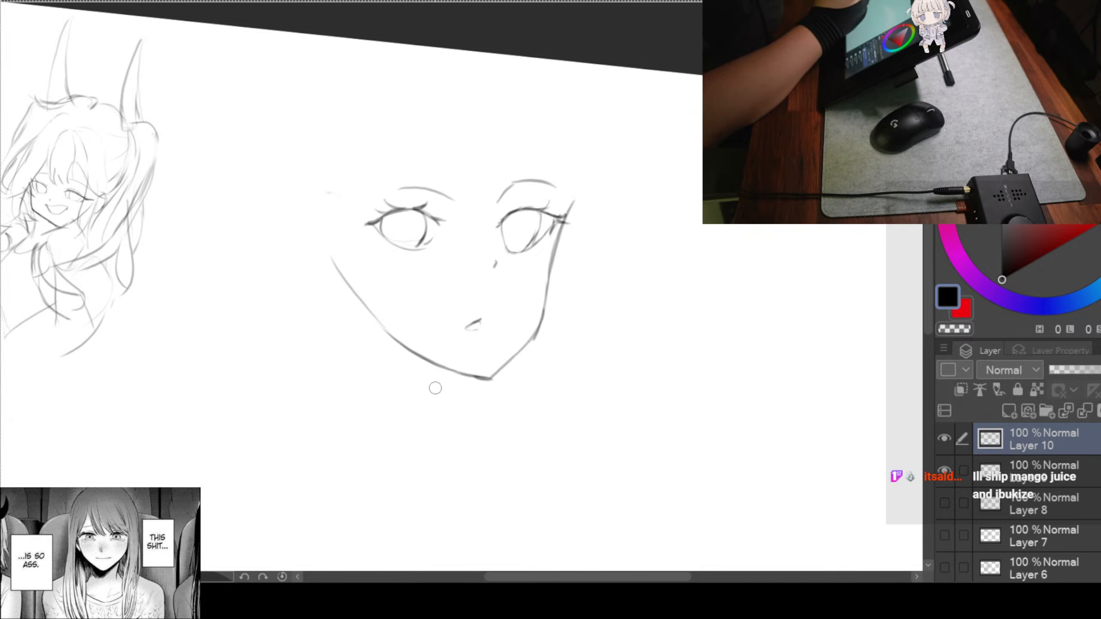
# Draw the ear's outer outline beside the face's left contour, curving from its upper rim down toward the jawline and undoing the excess stroke
pyautogui.scroll(-2, 415, 393)
pyautogui.moveTo(689, 143); pyautogui.dragTo(663, 110)
pyautogui.moveTo(642, 174); pyautogui.dragTo(672, 191)
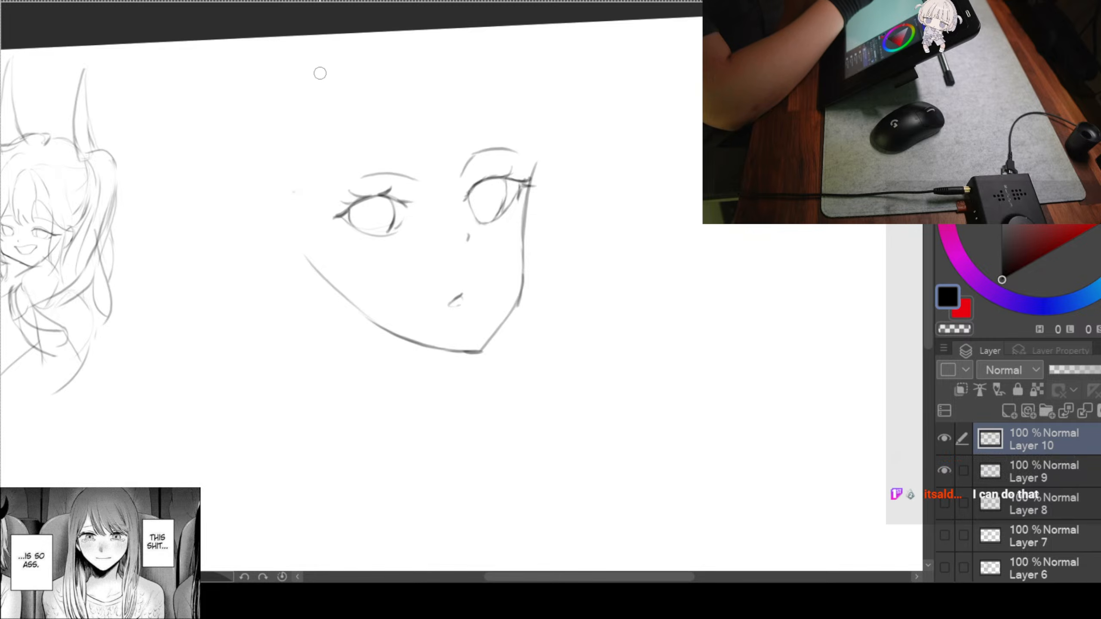
pyautogui.moveTo(422, 273); pyautogui.dragTo(385, 268)
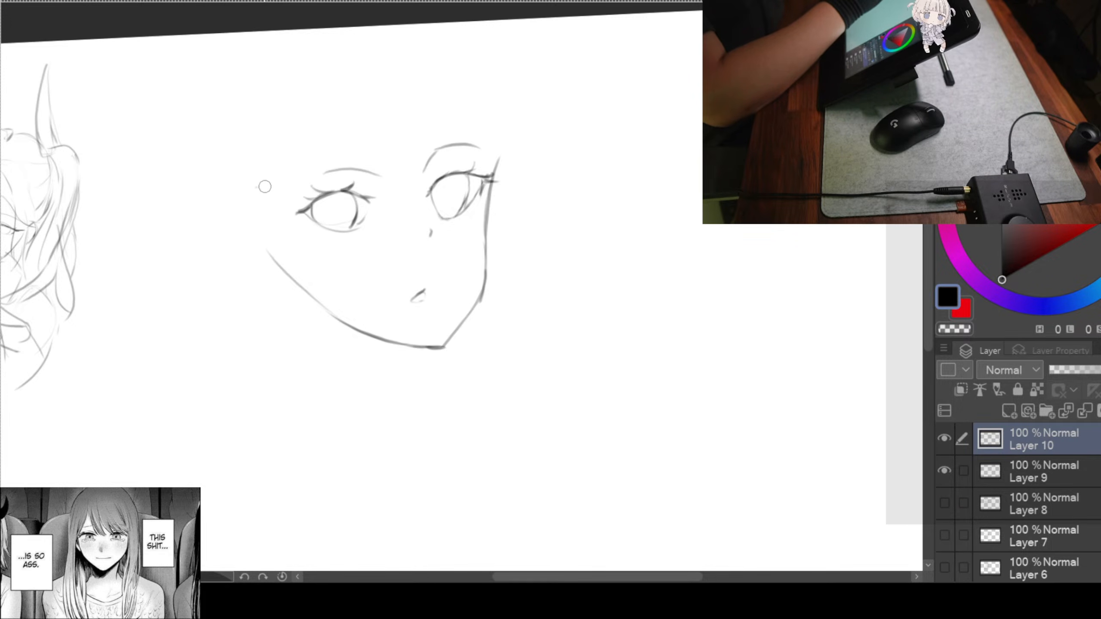
pyautogui.moveTo(254, 182); pyautogui.dragTo(273, 189)
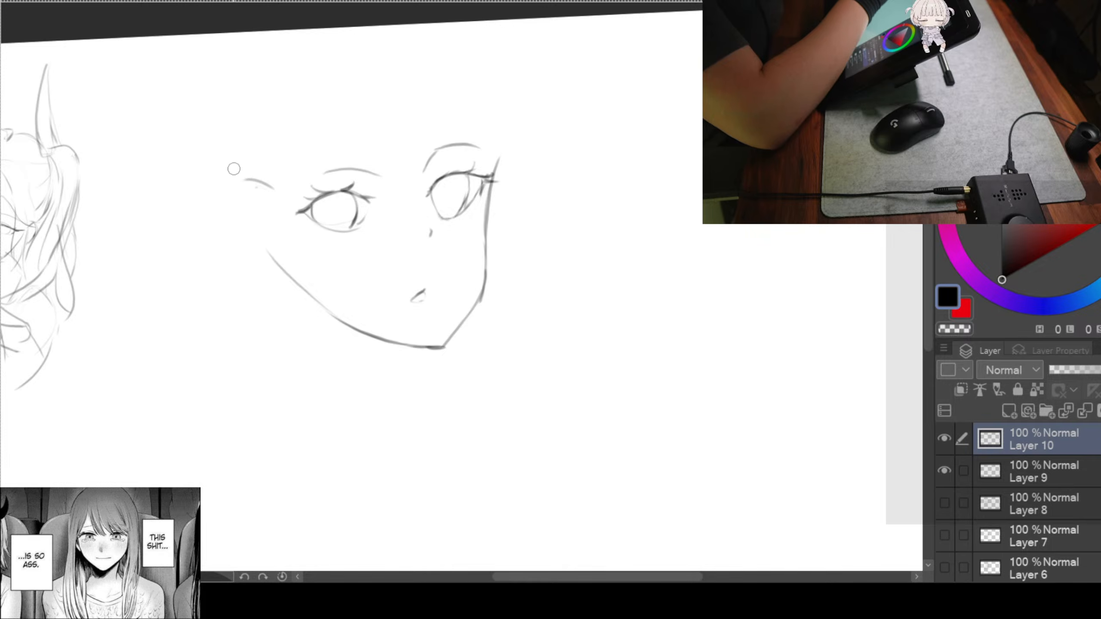
pyautogui.moveTo(241, 184)
pyautogui.mouseDown()
pyautogui.moveTo(252, 236)
pyautogui.moveTo(249, 220)
pyautogui.moveTo(234, 224)
pyautogui.moveTo(288, 266)
pyautogui.moveTo(241, 229)
pyautogui.moveTo(276, 260)
pyautogui.mouseUp()
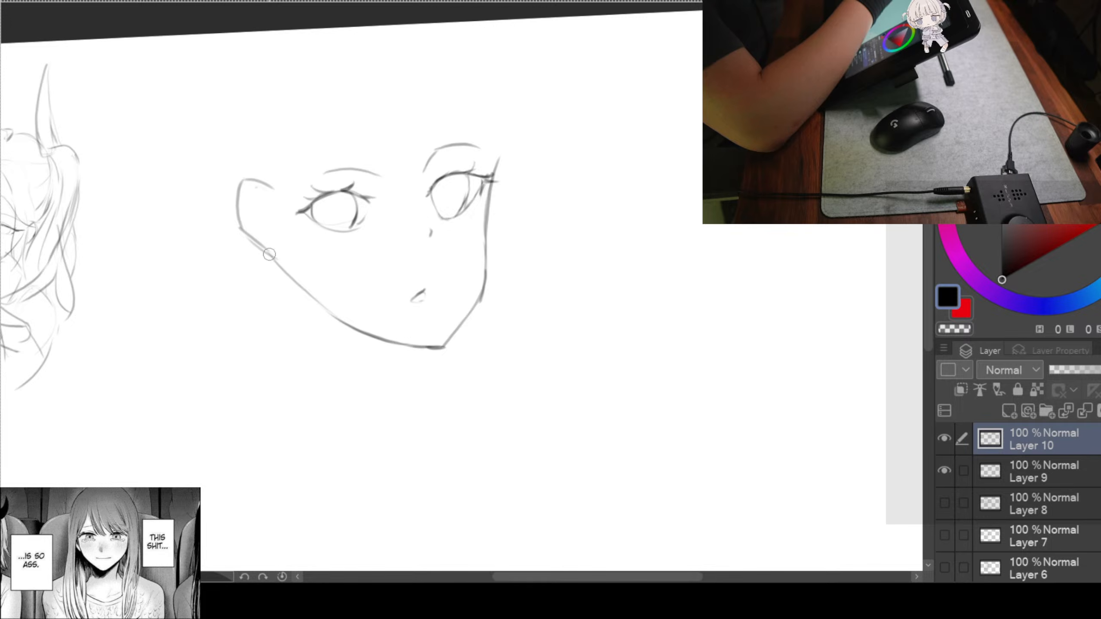
pyautogui.hotkey('ctrl', 'z')
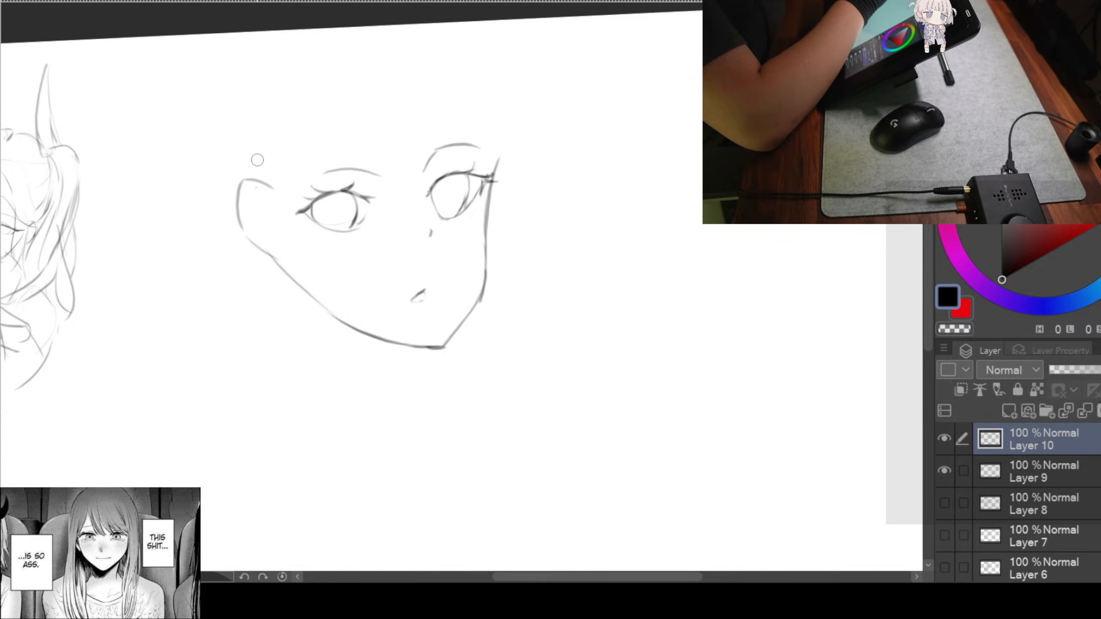
# Lasso the ear and move it slightly outward, away from the left eye, then deselect it
pyautogui.moveTo(254, 157)
pyautogui.mouseDown()
pyautogui.moveTo(224, 216)
pyautogui.moveTo(254, 260)
pyautogui.moveTo(278, 245)
pyautogui.moveTo(285, 209)
pyautogui.moveTo(259, 154)
pyautogui.mouseUp()
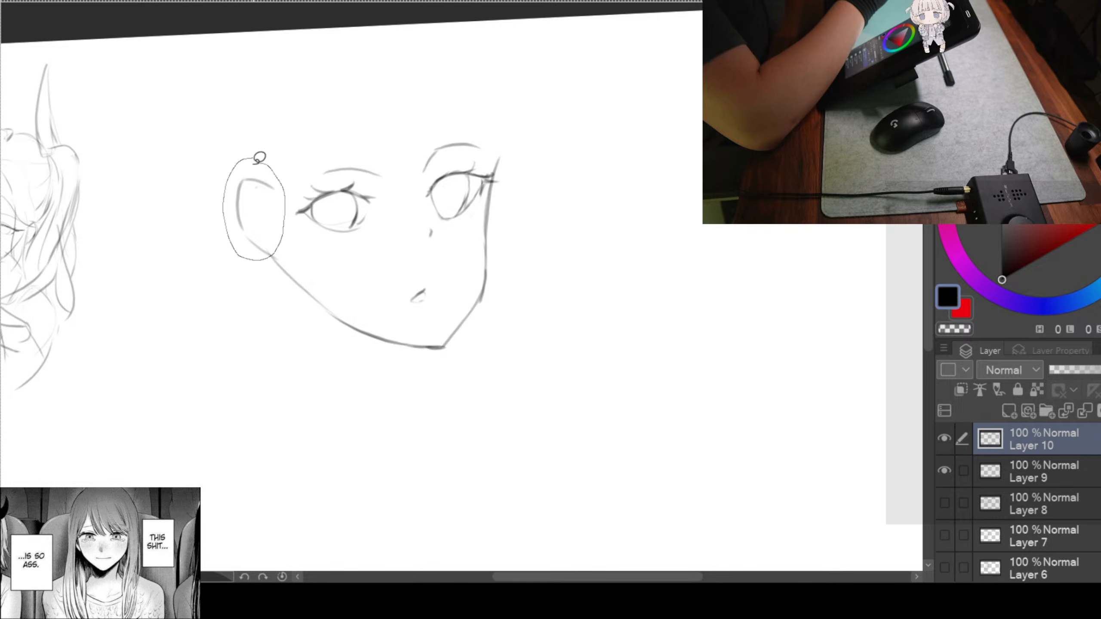
pyautogui.hotkey('ctrl', 't')
pyautogui.moveTo(256, 219); pyautogui.dragTo(252, 224)
pyautogui.click(207, 295)
pyautogui.hotkey('ctrl', 'd')
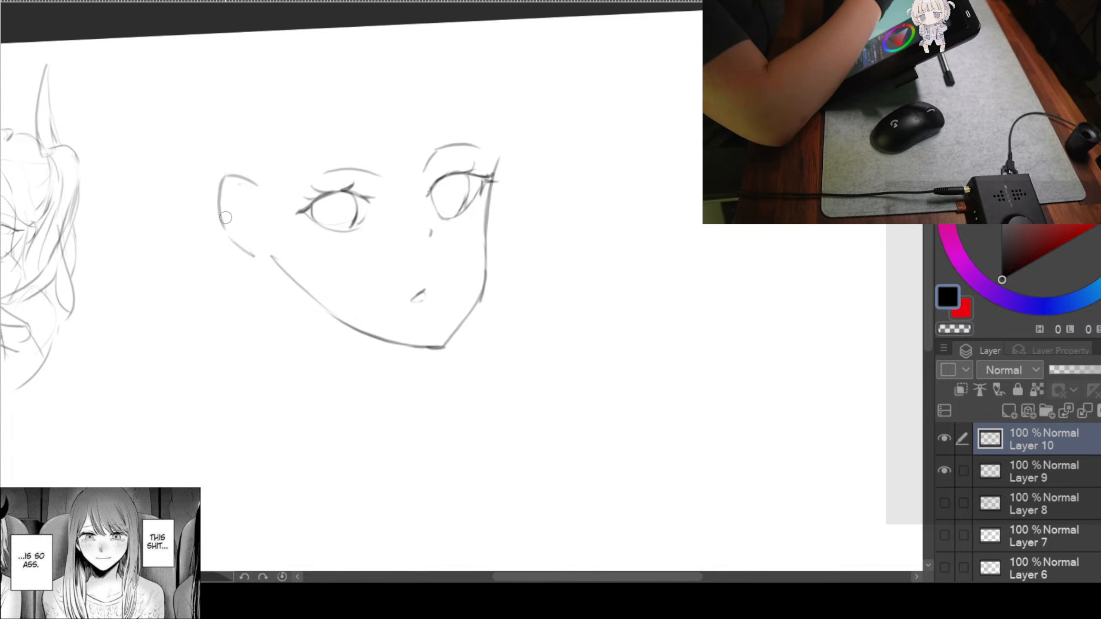
# Close the earlobe onto the jawline and draw the ear's inner front edge, retrying its curve once
pyautogui.moveTo(221, 224); pyautogui.dragTo(245, 246)
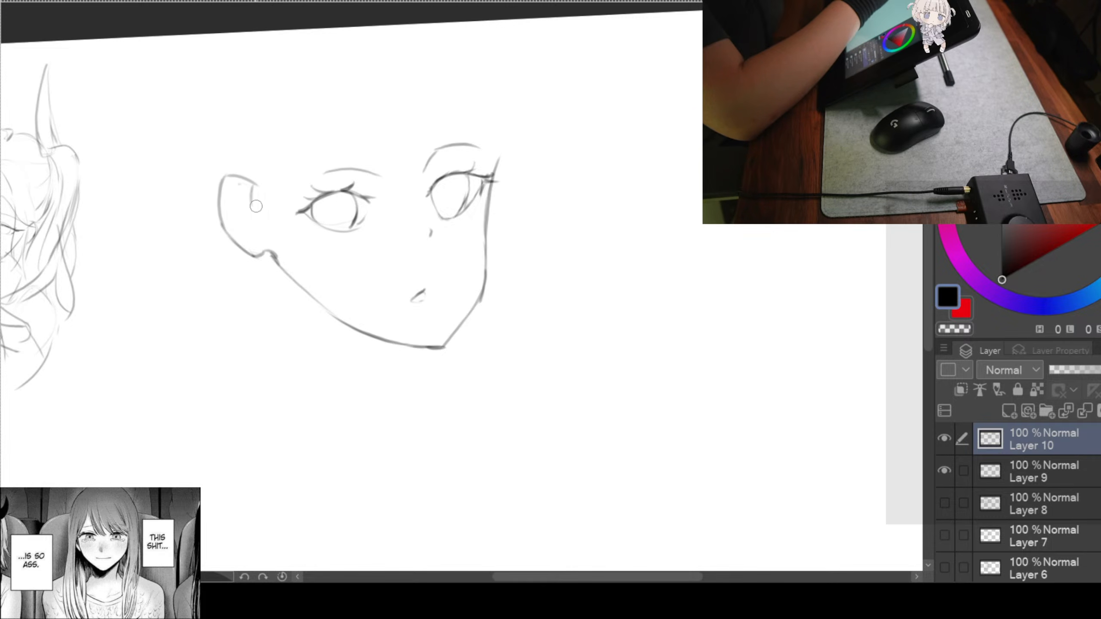
pyautogui.moveTo(254, 188); pyautogui.dragTo(257, 217)
pyautogui.hotkey('ctrl', 'z')
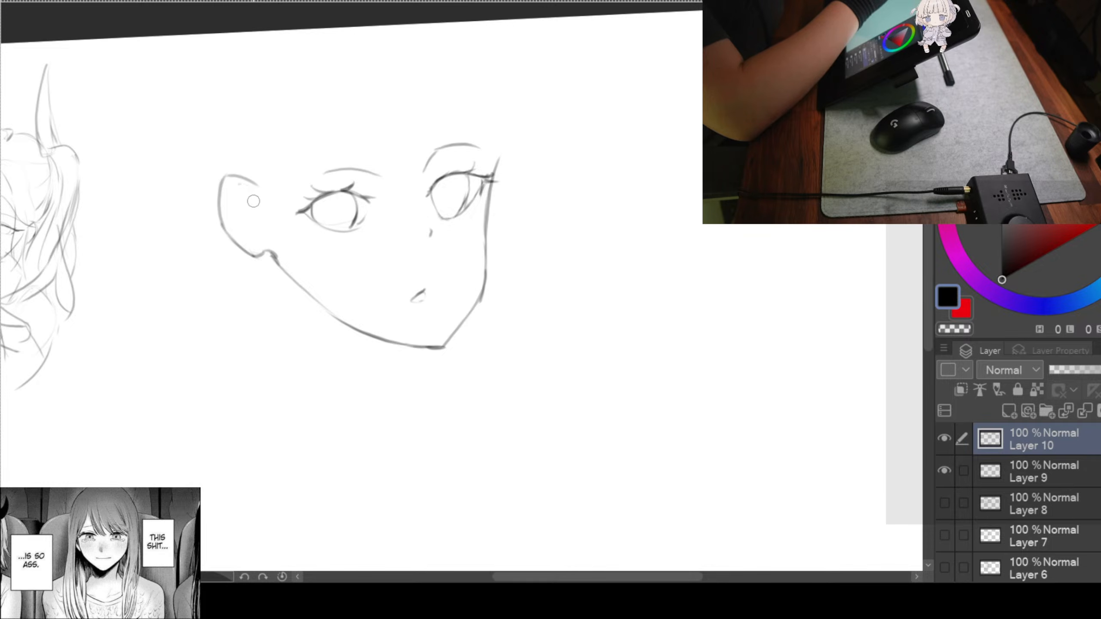
pyautogui.moveTo(254, 185); pyautogui.dragTo(259, 222)
# Rotate the whole face and ear slightly clockwise
pyautogui.moveTo(611, 298)
pyautogui.mouseDown()
pyautogui.moveTo(579, 302)
pyautogui.moveTo(604, 282)
pyautogui.mouseUp()
pyautogui.scroll(-4, 545, 203)
pyautogui.scroll(4, 515, 184)
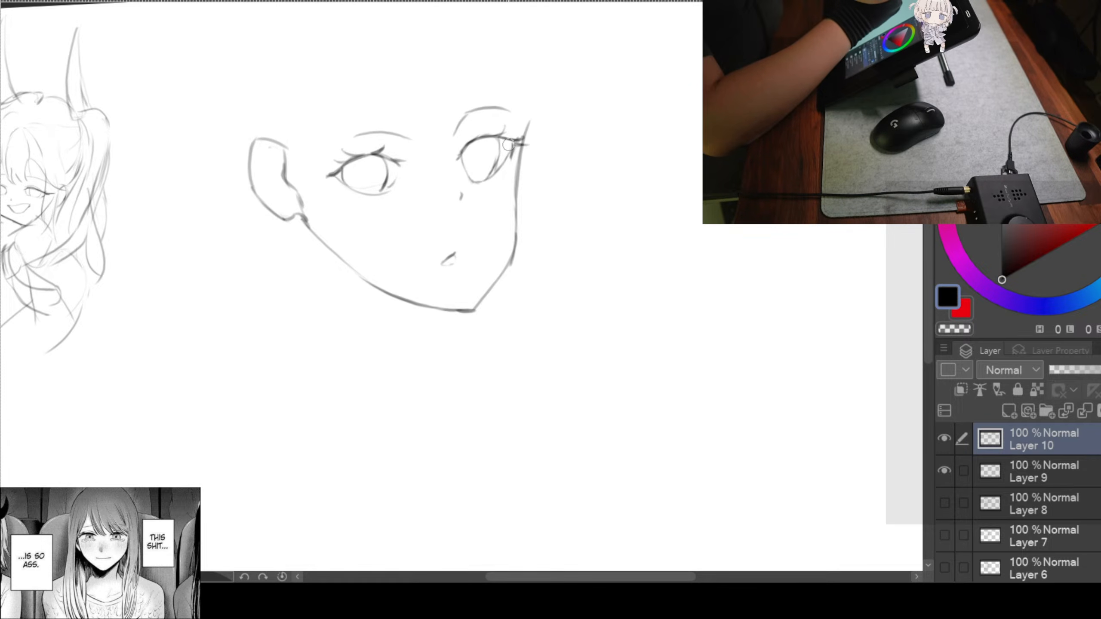
pyautogui.scroll(-3, 516, 149)
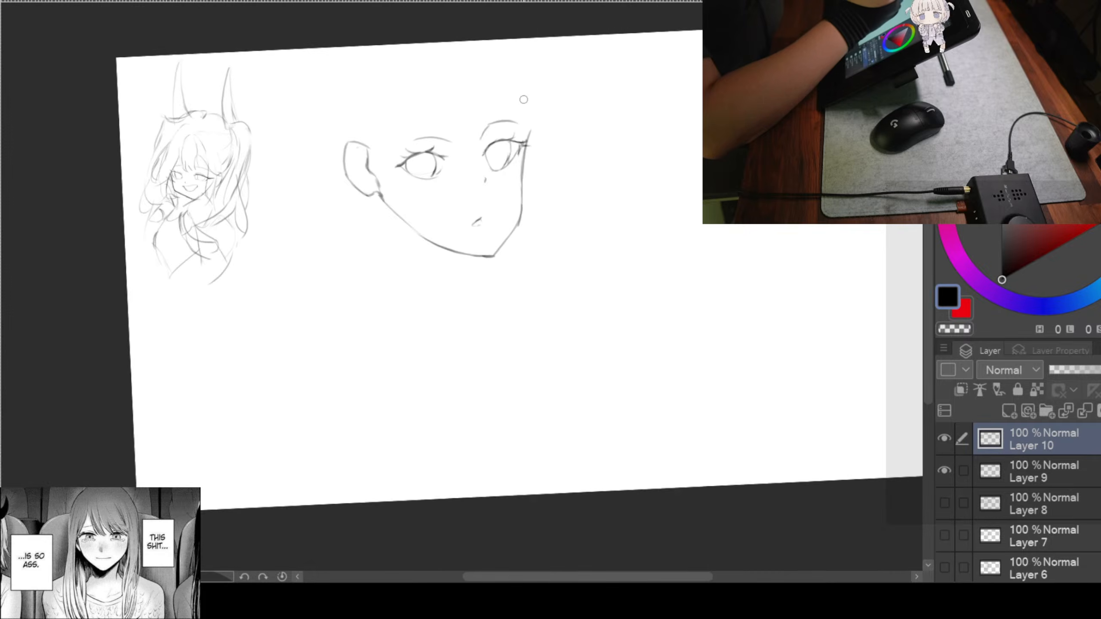
pyautogui.scroll(3, 518, 98)
pyautogui.moveTo(645, 120); pyautogui.dragTo(668, 102)
pyautogui.hotkey('ctrl', 't')
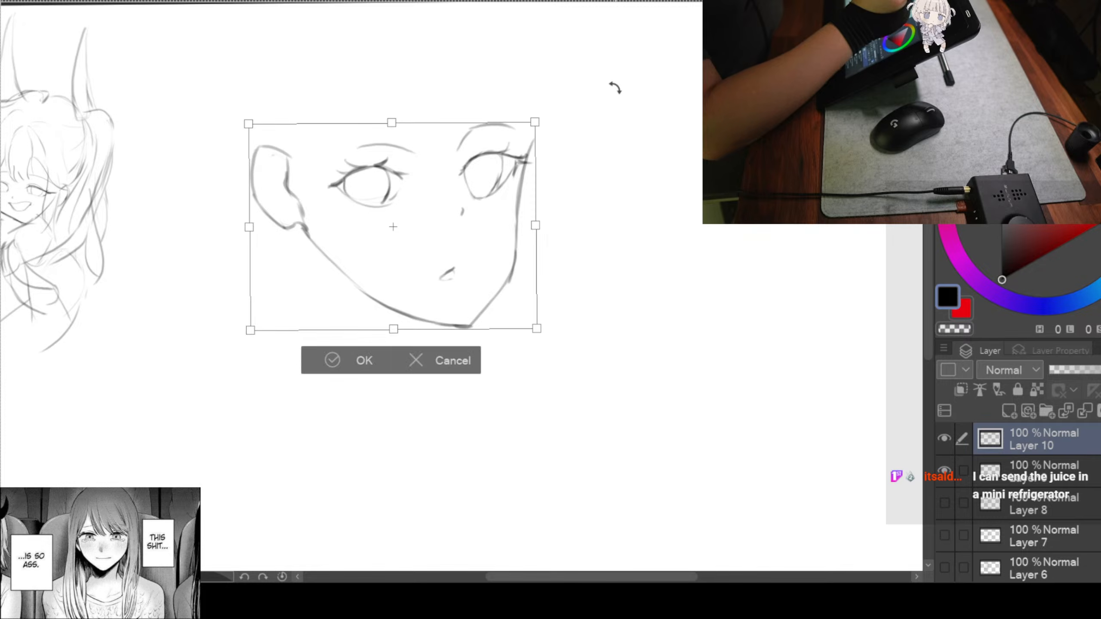
pyautogui.moveTo(590, 78); pyautogui.dragTo(594, 98)
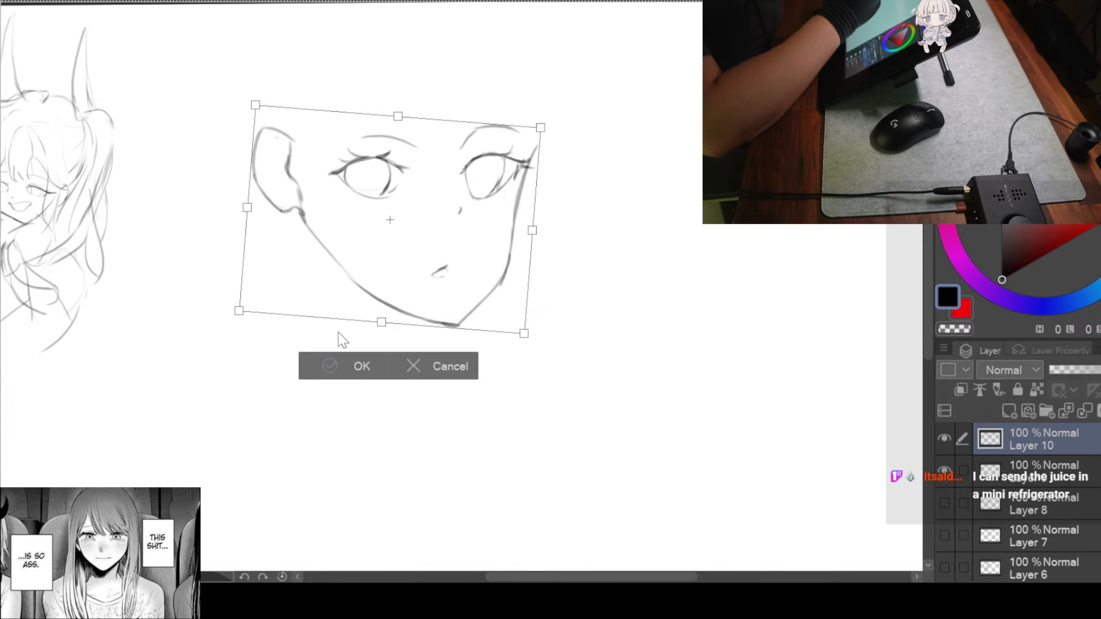
pyautogui.click(340, 366)
# Lasso the left eye with its eyebrow, nudge them up slightly and deselect
pyautogui.moveTo(380, 110); pyautogui.dragTo(392, 114)
pyautogui.click(465, 261)
pyautogui.moveTo(424, 230); pyautogui.dragTo(426, 239)
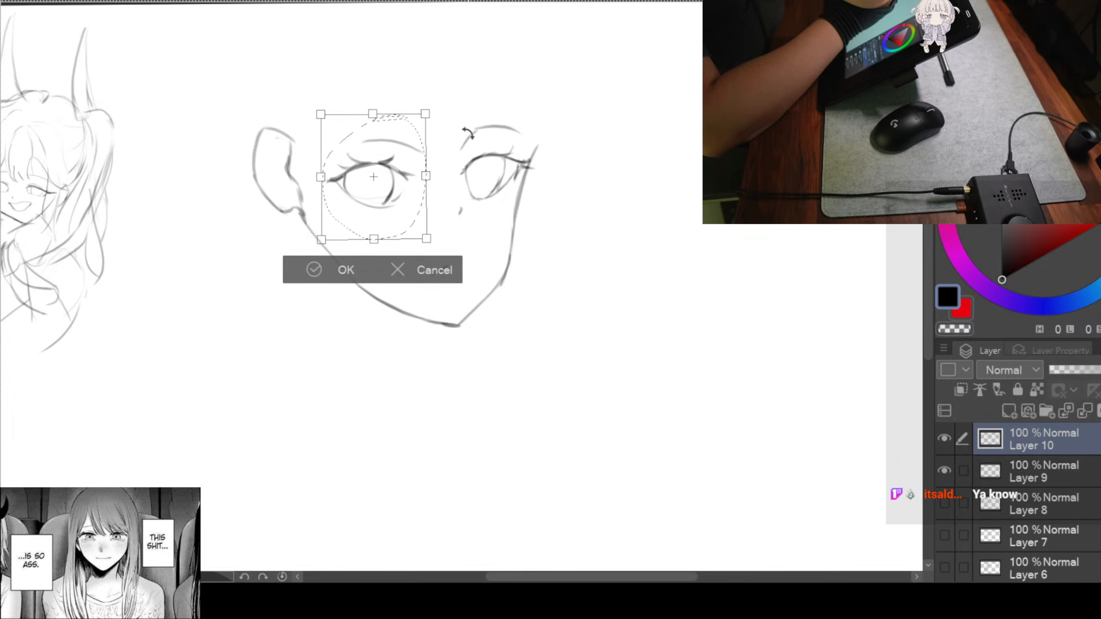
pyautogui.moveTo(396, 235); pyautogui.dragTo(397, 226)
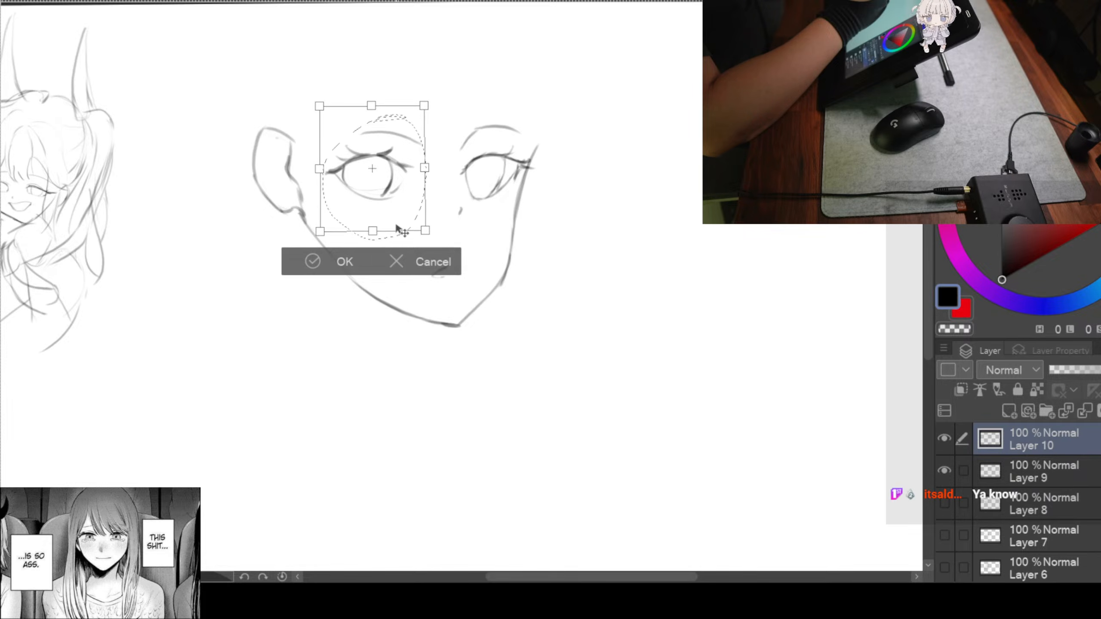
pyautogui.click(368, 256)
pyautogui.hotkey('ctrl', 'd')
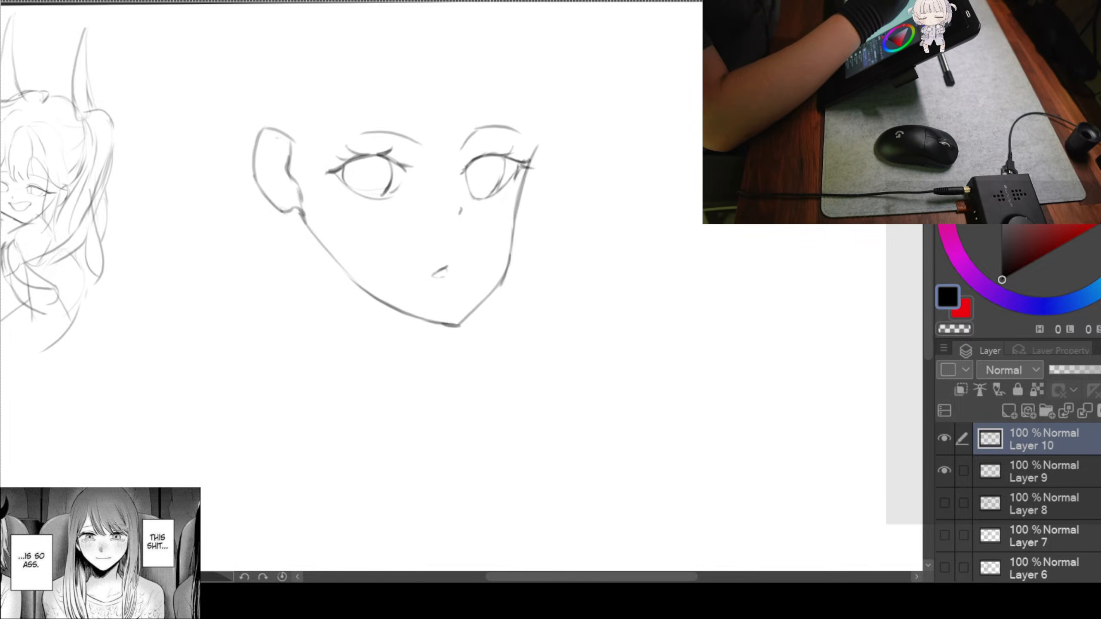
# Draw a curved hair strand past the right eye's outer corner and along the cheek, retrying it until the curve fits
pyautogui.moveTo(515, 107); pyautogui.dragTo(533, 203)
pyautogui.hotkey('ctrl', 'z')
pyautogui.moveTo(514, 108); pyautogui.dragTo(533, 208)
pyautogui.hotkey('ctrl', 'z')
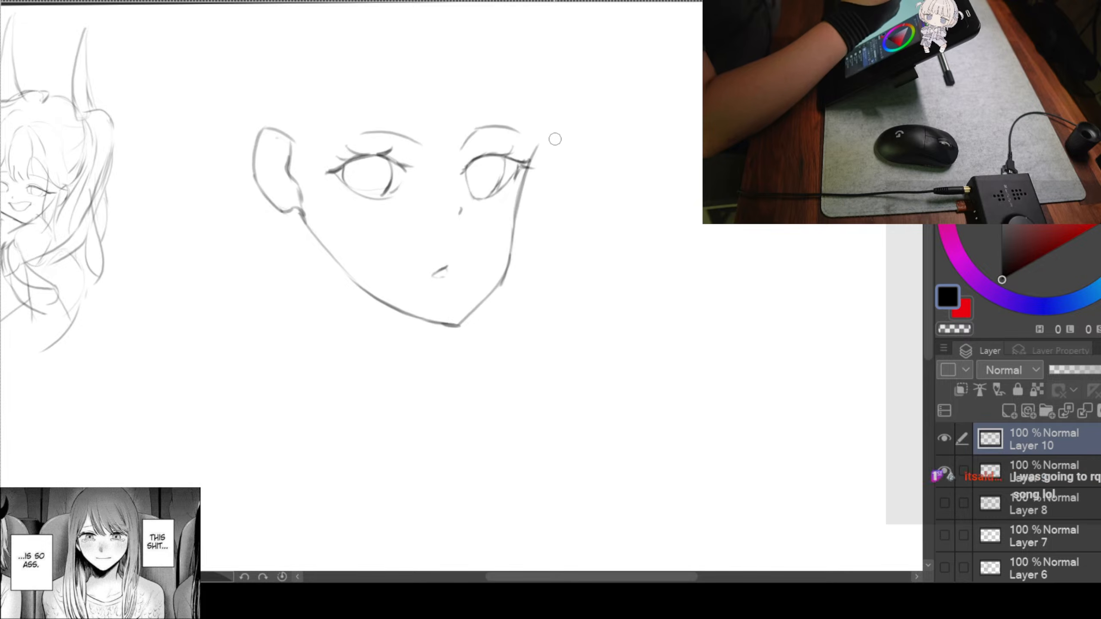
pyautogui.moveTo(520, 121); pyautogui.dragTo(525, 228)
pyautogui.moveTo(572, 200)
pyautogui.mouseDown()
pyautogui.moveTo(588, 197)
pyautogui.moveTo(609, 221)
pyautogui.moveTo(590, 216)
pyautogui.mouseUp()
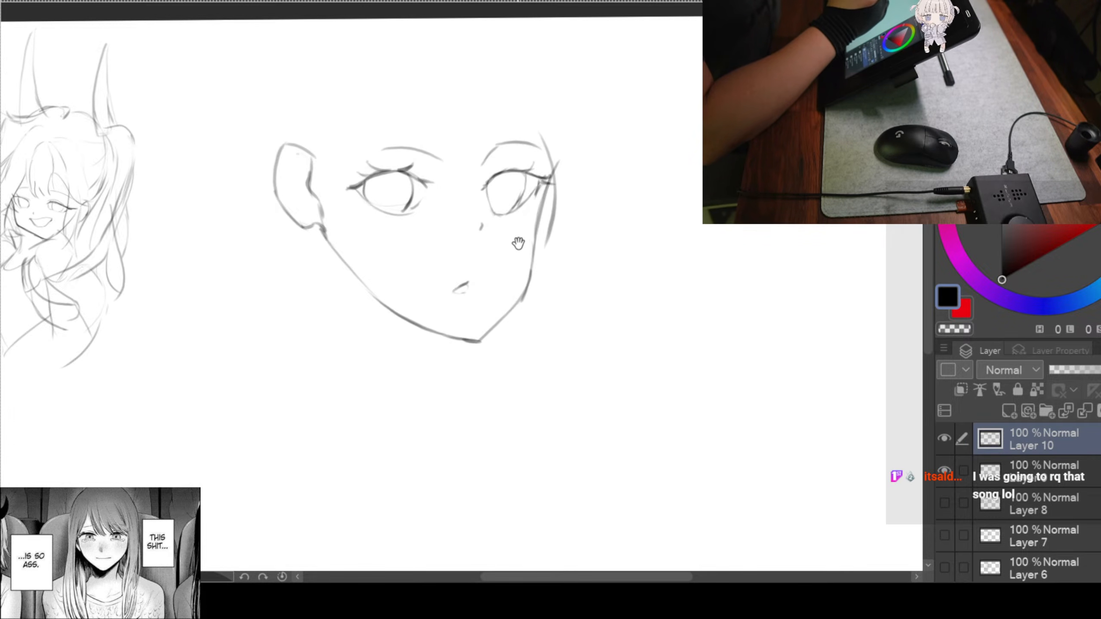
# Draw a long side hair strand between the ear and the left eye, from the forehead to the cheek, retrying its curve several times
pyautogui.moveTo(482, 253); pyautogui.dragTo(492, 243)
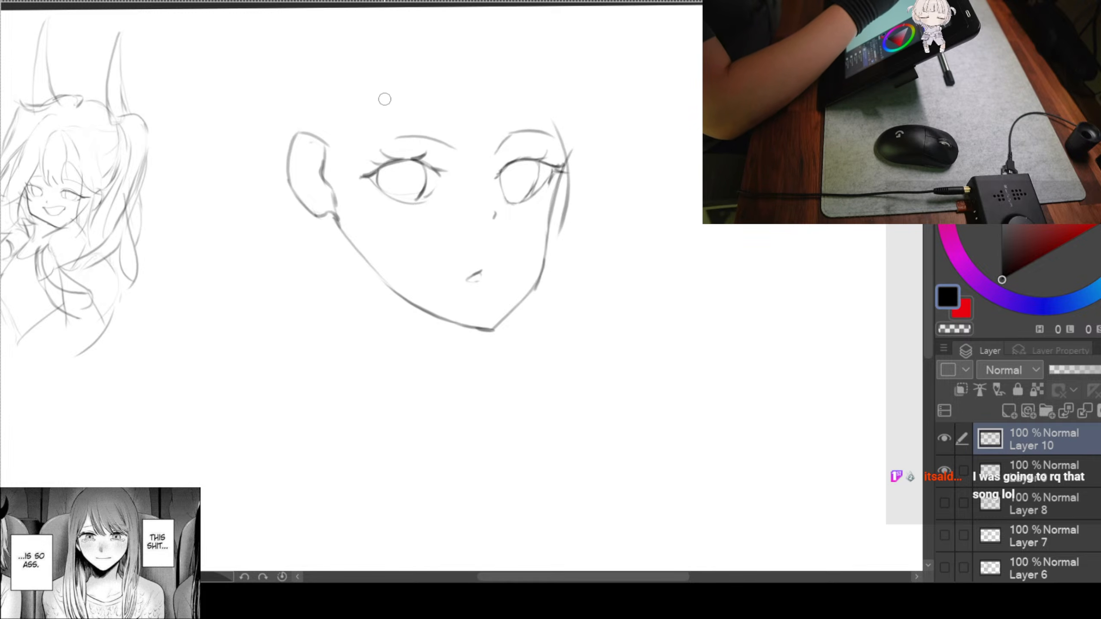
pyautogui.moveTo(390, 98); pyautogui.dragTo(372, 148)
pyautogui.moveTo(361, 185); pyautogui.dragTo(357, 236)
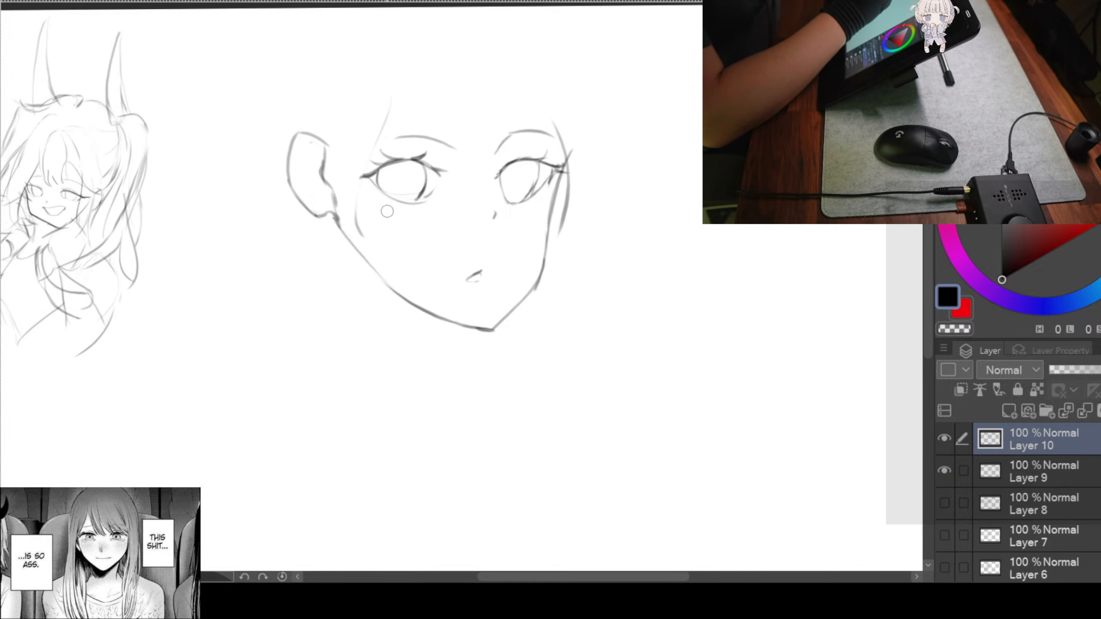
pyautogui.hotkey('ctrl', 'z')
pyautogui.hotkey('ctrl', 'z')
pyautogui.moveTo(385, 100); pyautogui.dragTo(365, 235)
pyautogui.hotkey('ctrl', 'z')
pyautogui.moveTo(375, 124); pyautogui.dragTo(376, 226)
pyautogui.hotkey('ctrl', 'z')
pyautogui.moveTo(369, 107); pyautogui.dragTo(381, 232)
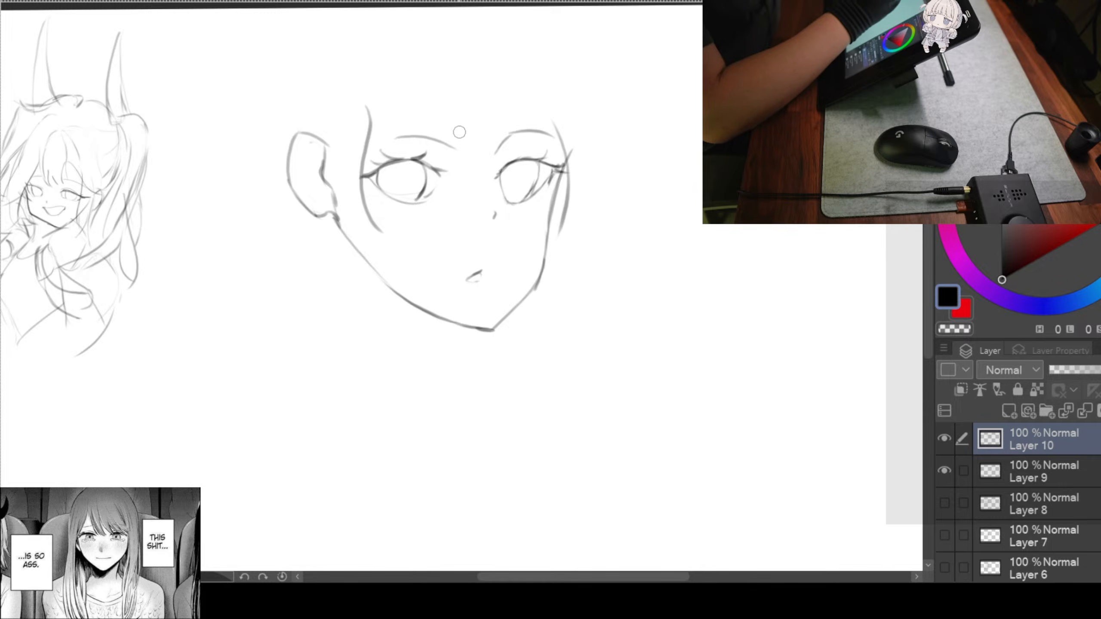
# Draw bangs strands falling over the forehead, across the left eyebrow and between the two eyes
pyautogui.moveTo(469, 132); pyautogui.dragTo(495, 150)
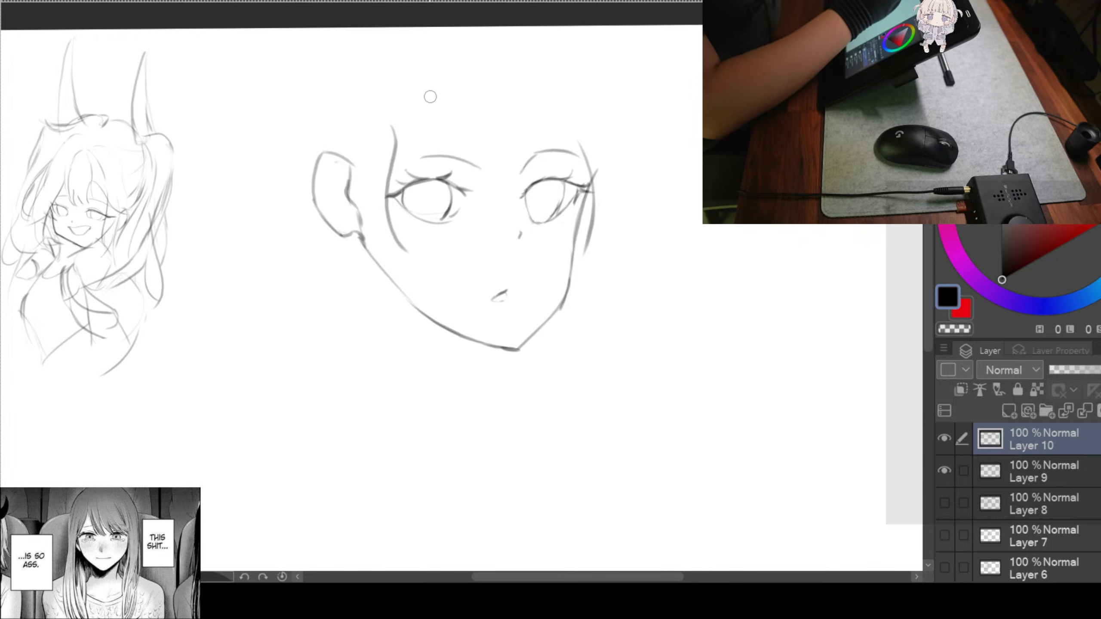
pyautogui.moveTo(435, 104); pyautogui.dragTo(445, 184)
pyautogui.moveTo(518, 204); pyautogui.dragTo(504, 197)
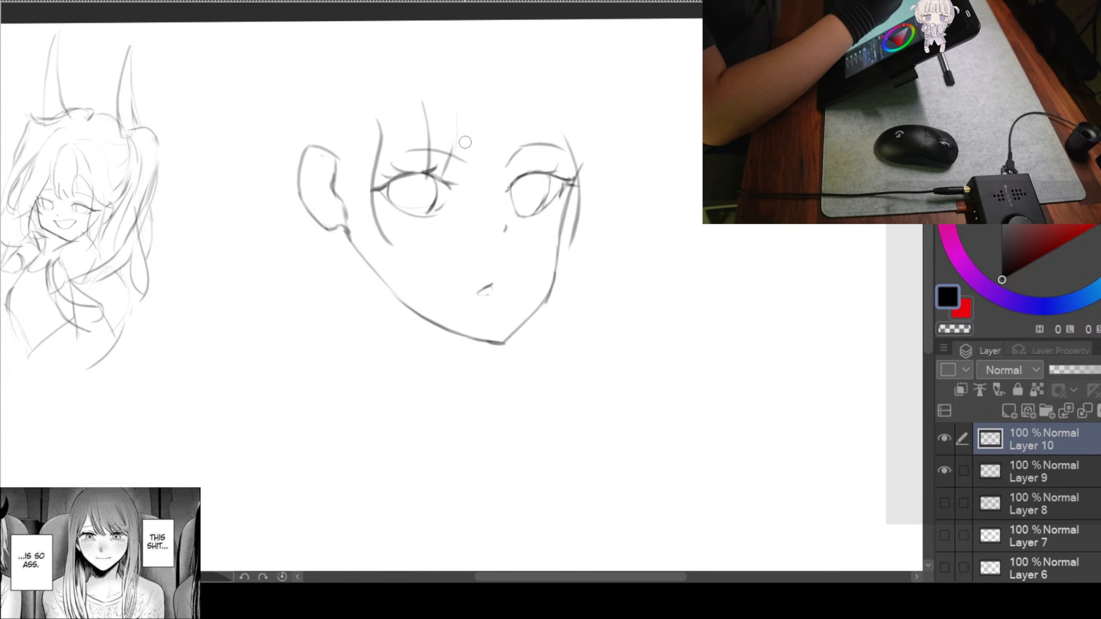
pyautogui.moveTo(453, 105); pyautogui.dragTo(462, 190)
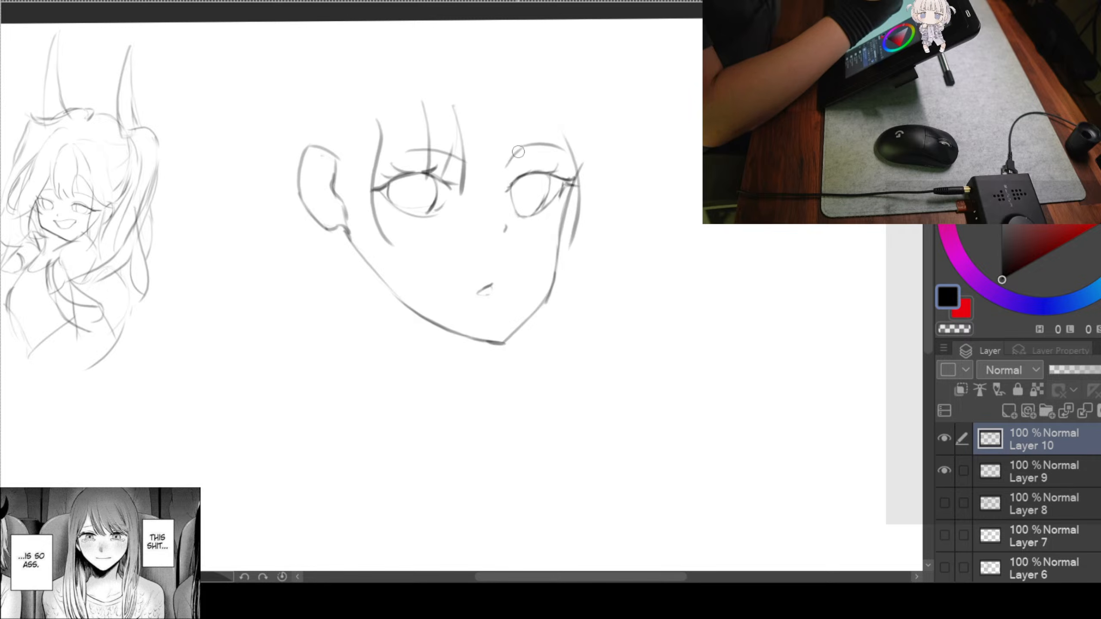
pyautogui.moveTo(501, 125); pyautogui.dragTo(484, 178)
# Scale the whole head sketch down to a considerably smaller size
pyautogui.scroll(2, 566, 152)
pyautogui.hotkey('ctrl', 't')
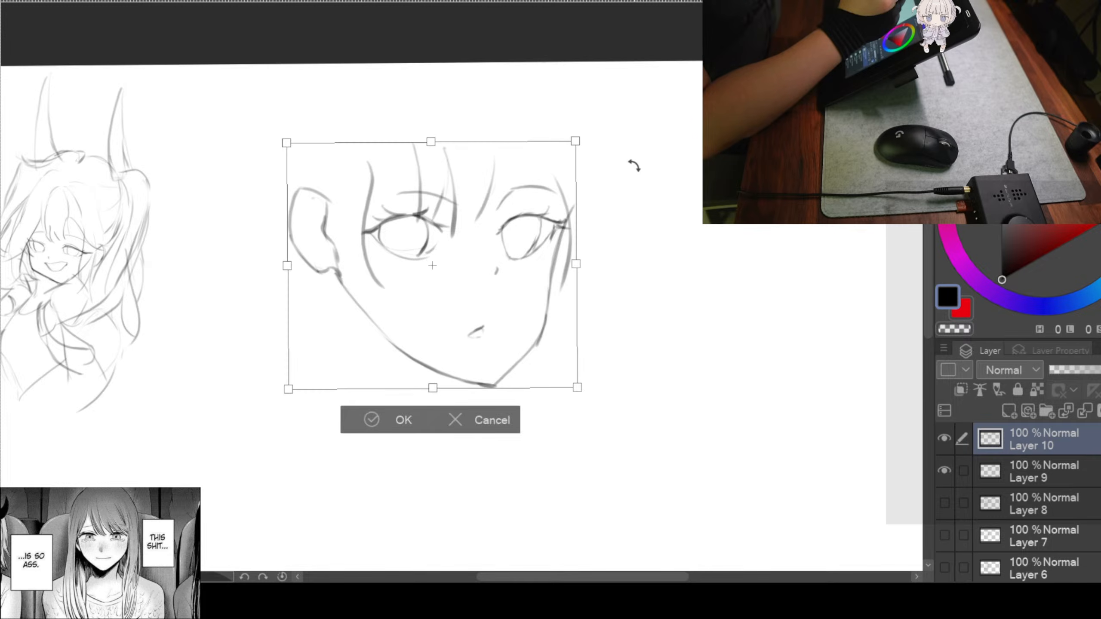
pyautogui.moveTo(569, 143); pyautogui.dragTo(503, 164)
pyautogui.click(352, 331)
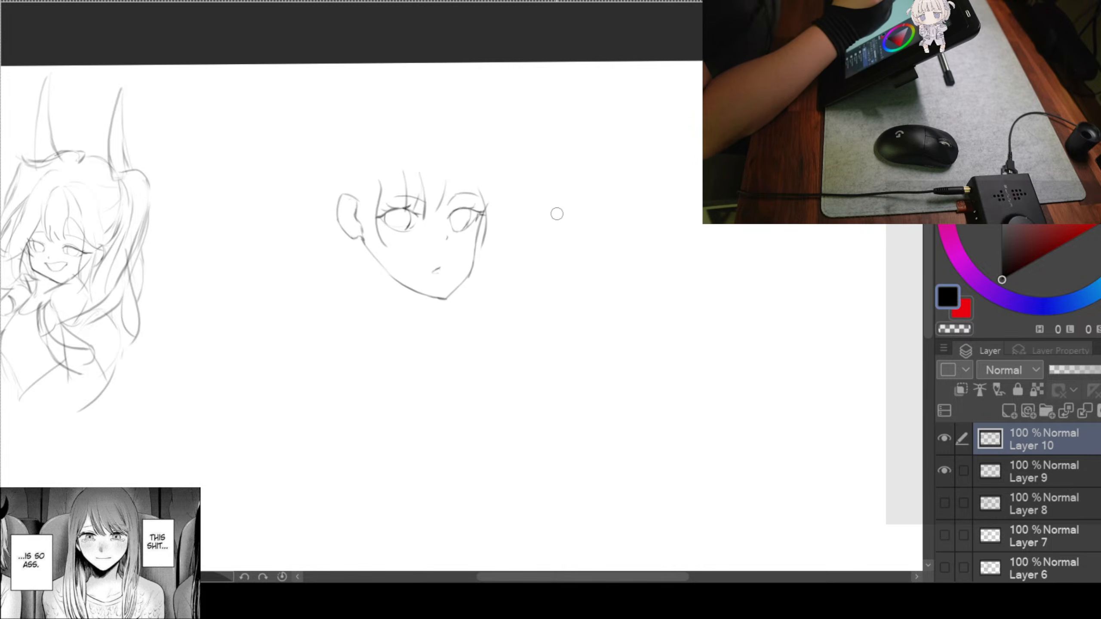
# Draw the hair's top outline as two arcs meeting in a dip at the parting, extending the right side down toward the temple
pyautogui.scroll(2, 498, 260)
pyautogui.scroll(1, 633, 210)
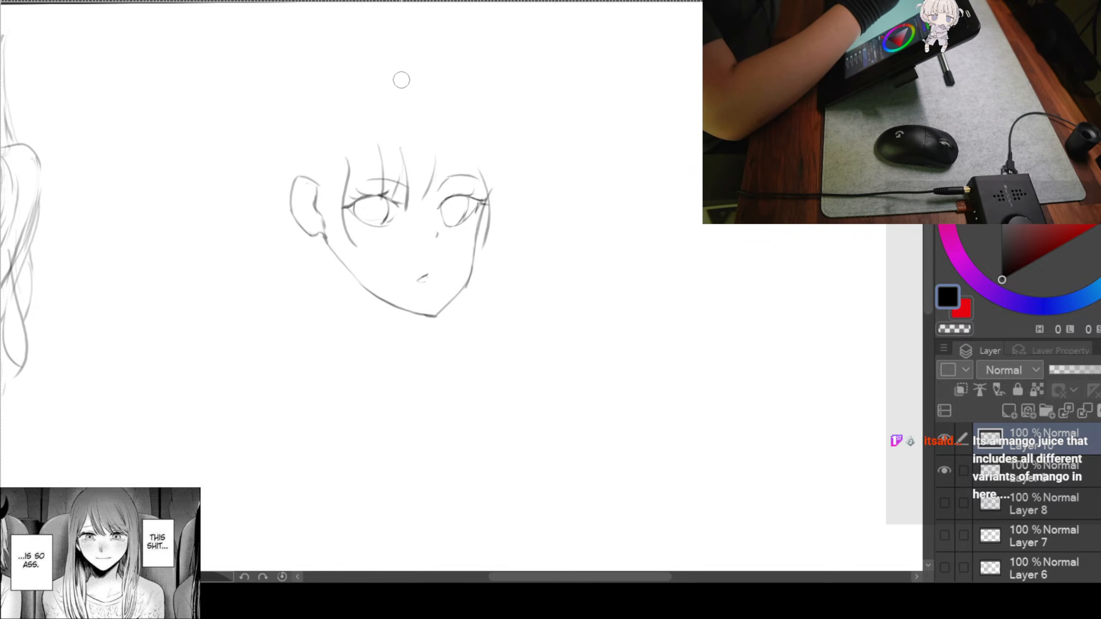
pyautogui.moveTo(397, 72)
pyautogui.mouseDown()
pyautogui.moveTo(346, 101)
pyautogui.moveTo(338, 134)
pyautogui.mouseUp()
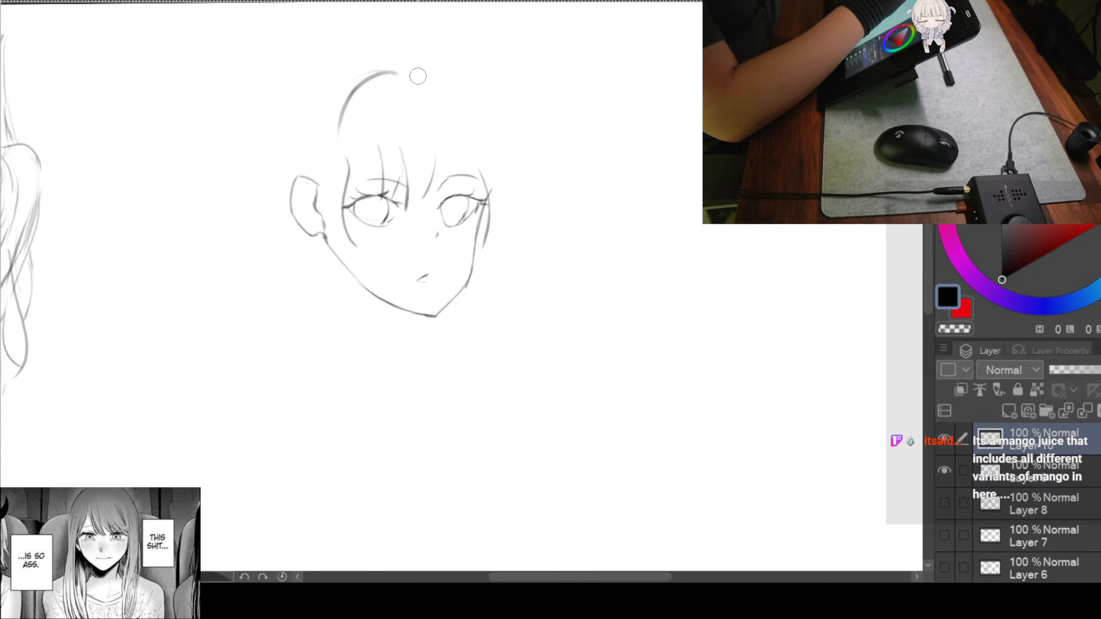
pyautogui.moveTo(410, 77); pyautogui.dragTo(456, 91)
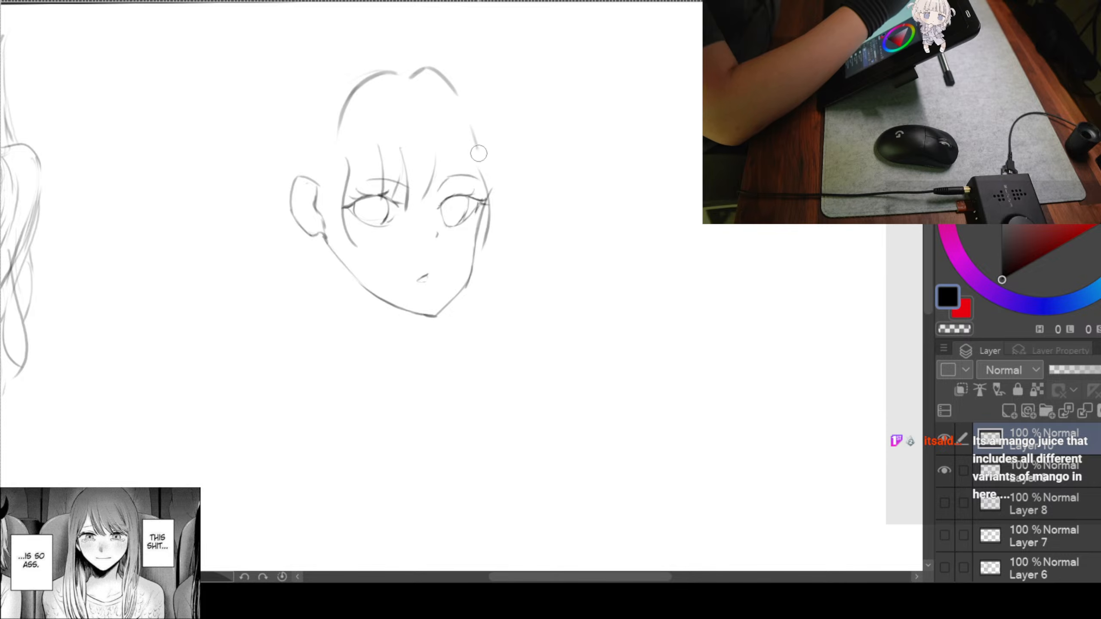
pyautogui.moveTo(459, 106); pyautogui.dragTo(479, 158)
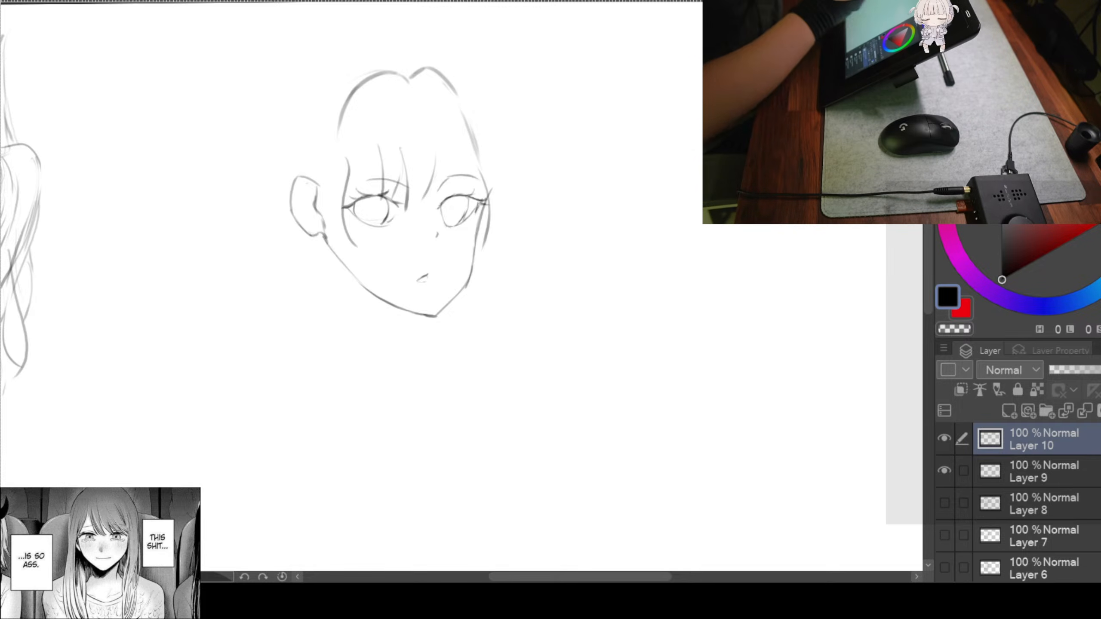
pyautogui.moveTo(571, 235); pyautogui.dragTo(573, 214)
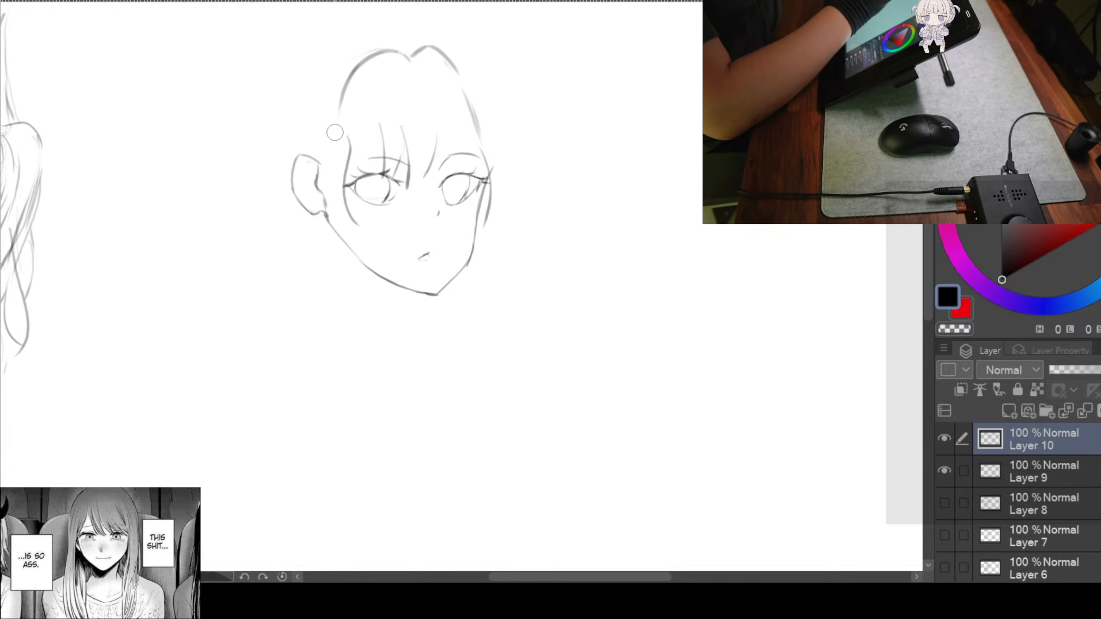
# Add long bangs strands from the parting down both sides of the forehead, reinforcing the fringe's outer edges
pyautogui.moveTo(403, 69); pyautogui.dragTo(428, 110)
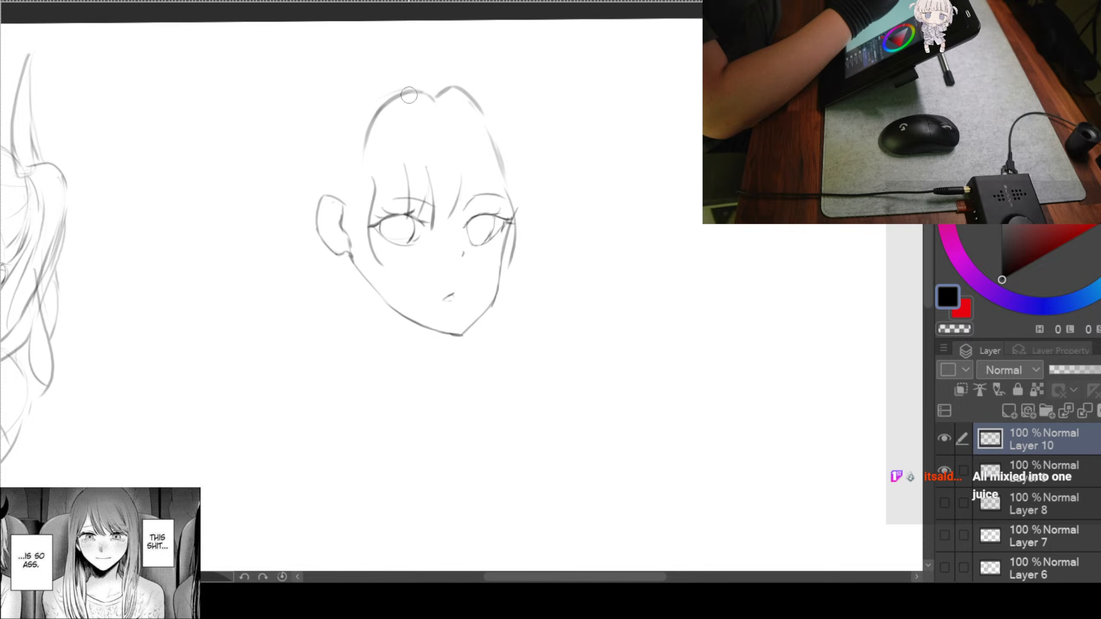
pyautogui.moveTo(579, 210); pyautogui.dragTo(550, 201)
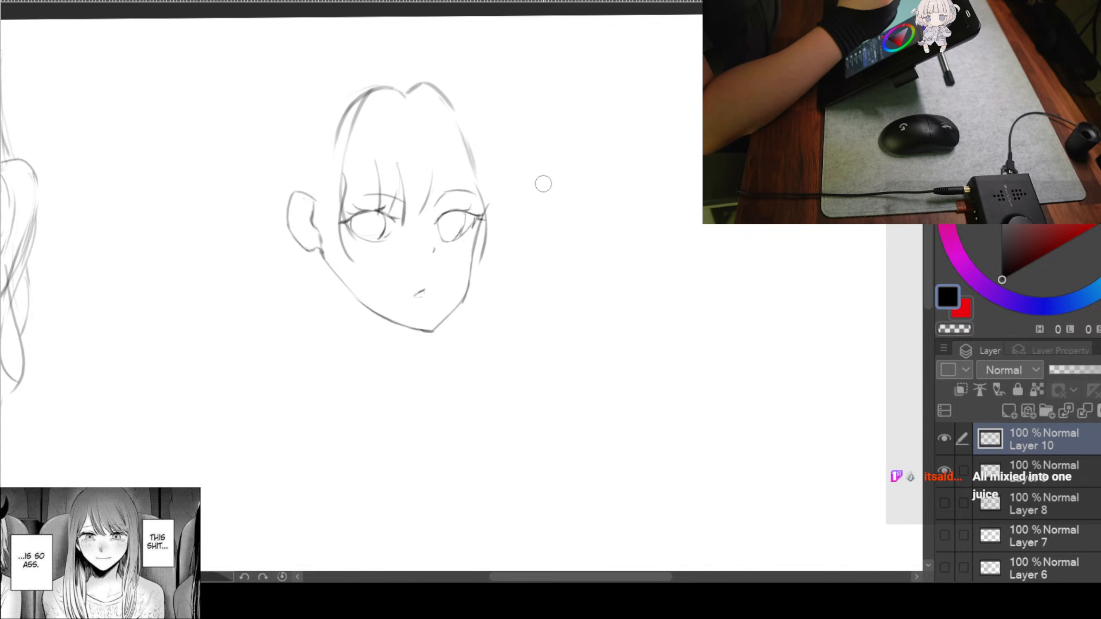
pyautogui.moveTo(564, 188); pyautogui.dragTo(551, 190)
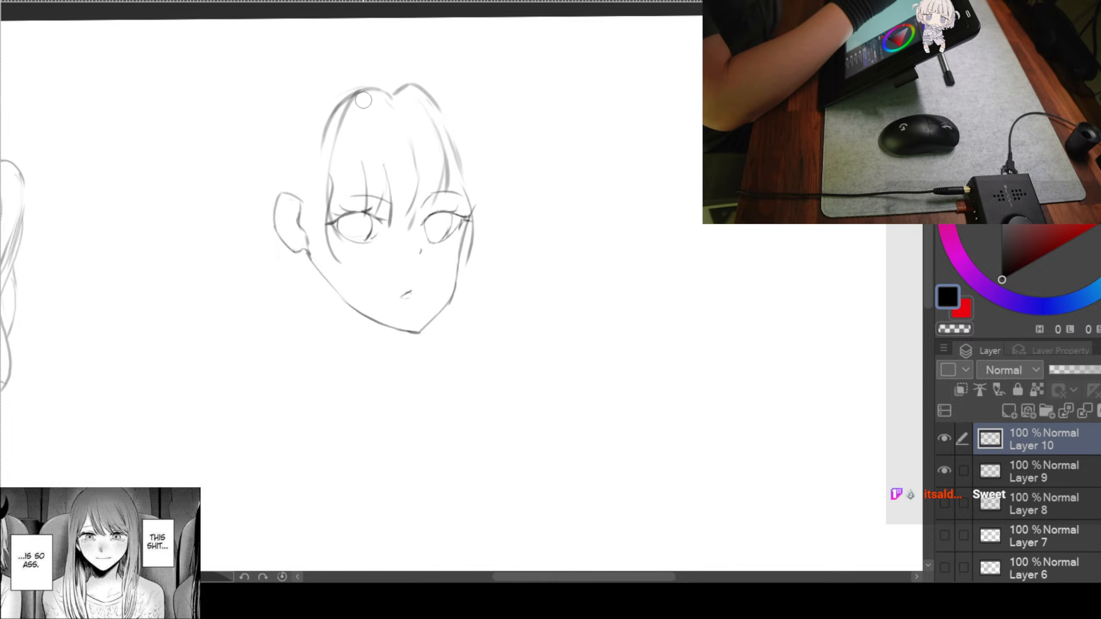
pyautogui.moveTo(362, 103); pyautogui.dragTo(357, 159)
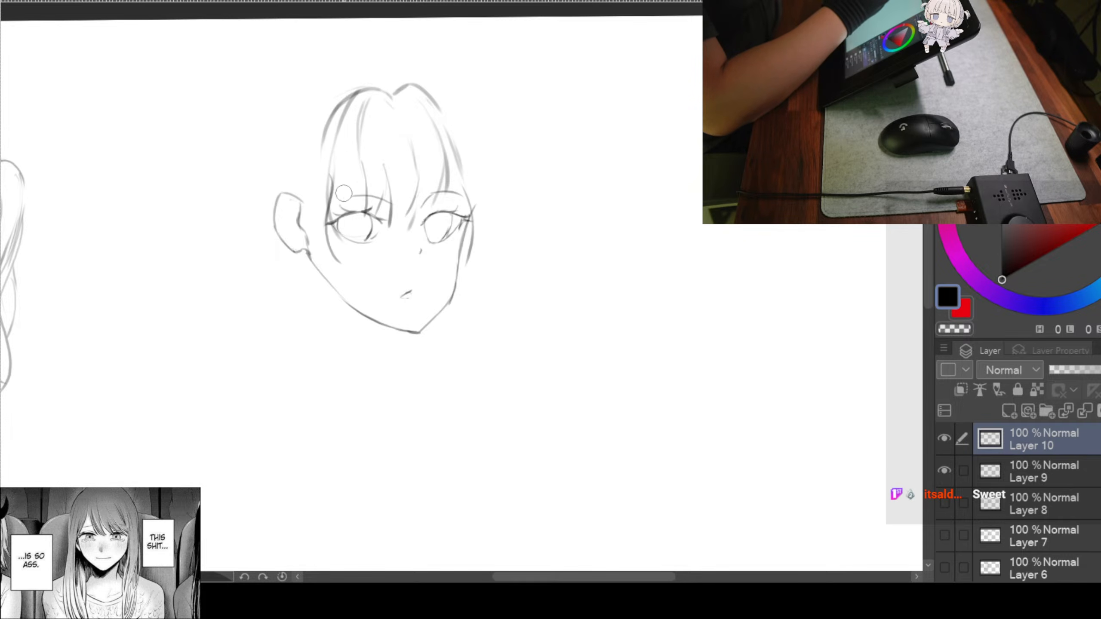
pyautogui.moveTo(423, 103); pyautogui.dragTo(405, 49)
pyautogui.moveTo(405, 128); pyautogui.dragTo(434, 168)
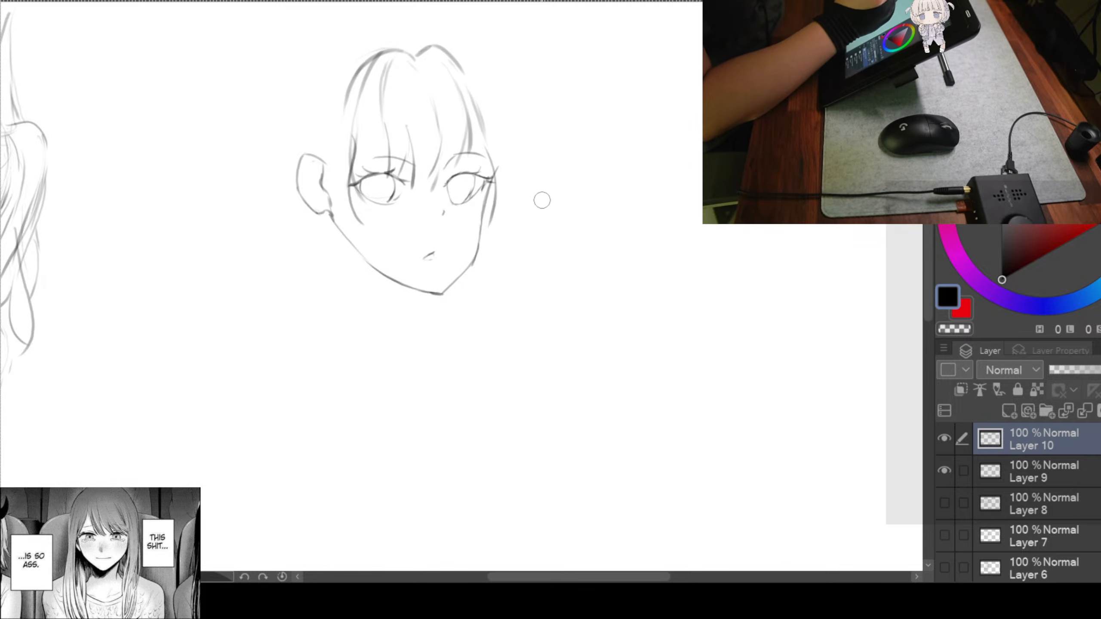
pyautogui.moveTo(529, 251); pyautogui.dragTo(583, 263)
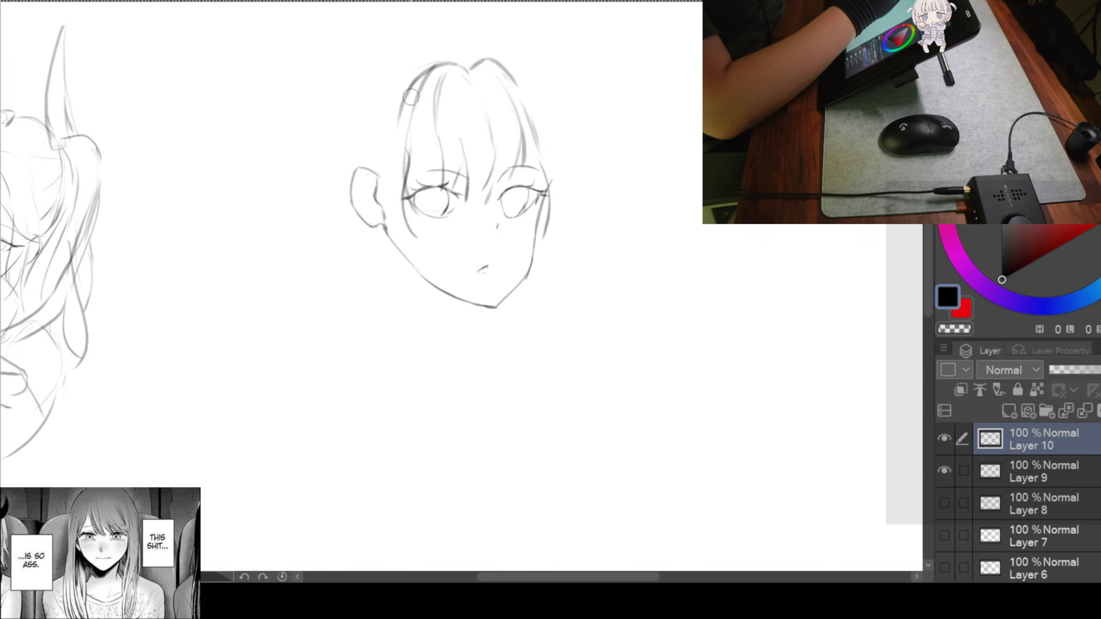
# Scale the whole head sketch down slightly with Free Transform
pyautogui.moveTo(409, 97); pyautogui.dragTo(577, 182)
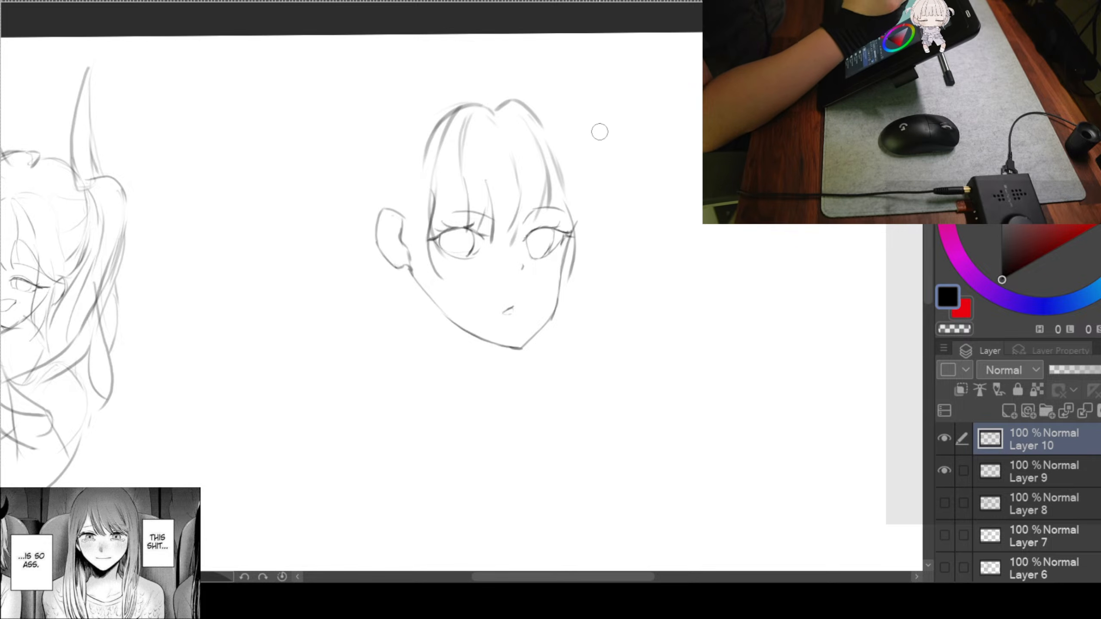
pyautogui.hotkey('ctrl', 't')
pyautogui.moveTo(576, 102); pyautogui.dragTo(546, 140)
pyautogui.moveTo(510, 225)
pyautogui.mouseDown()
pyautogui.moveTo(510, 212)
pyautogui.moveTo(572, 212)
pyautogui.mouseUp()
pyautogui.click(401, 381)
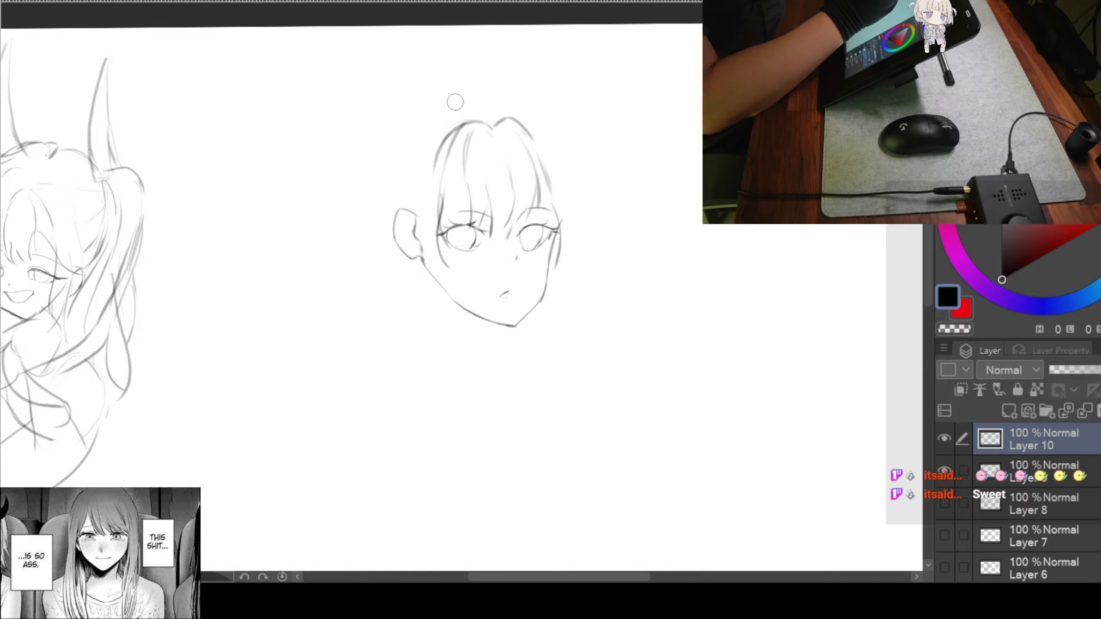
# Draw the hair outline arching from the parting over the back of the head, plus short strands around the ear's top
pyautogui.moveTo(436, 104); pyautogui.dragTo(411, 107)
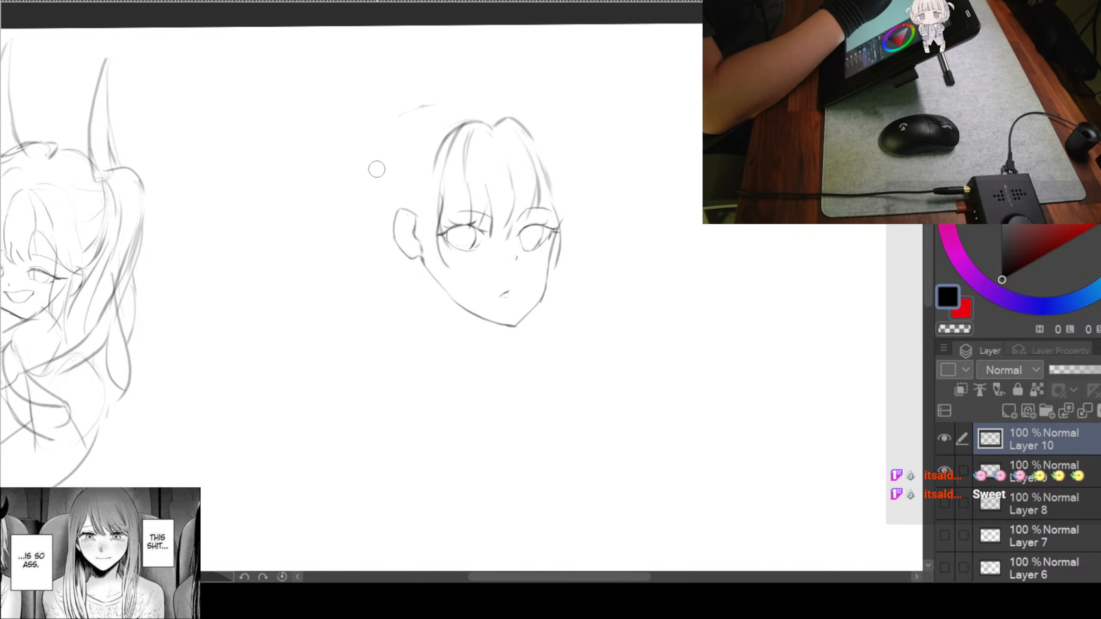
pyautogui.moveTo(487, 116)
pyautogui.mouseDown()
pyautogui.moveTo(438, 92)
pyautogui.moveTo(391, 149)
pyautogui.moveTo(426, 104)
pyautogui.mouseUp()
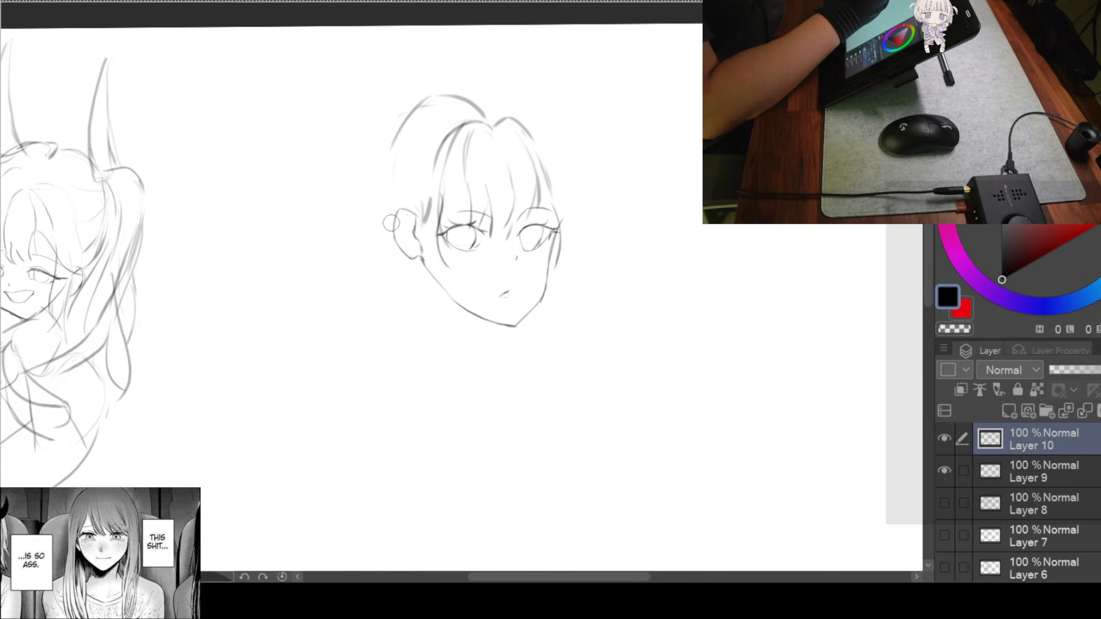
pyautogui.moveTo(424, 221); pyautogui.dragTo(391, 207)
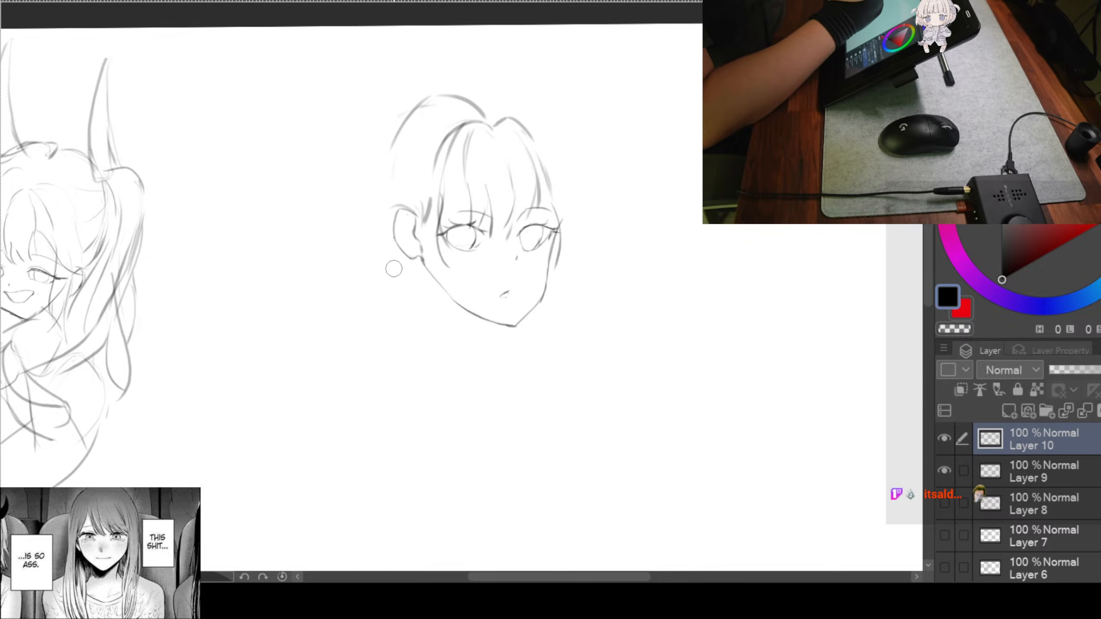
# Draw the back of the neck as a line running down from below the ear and slanting outward toward the shoulder
pyautogui.moveTo(389, 265); pyautogui.dragTo(416, 250)
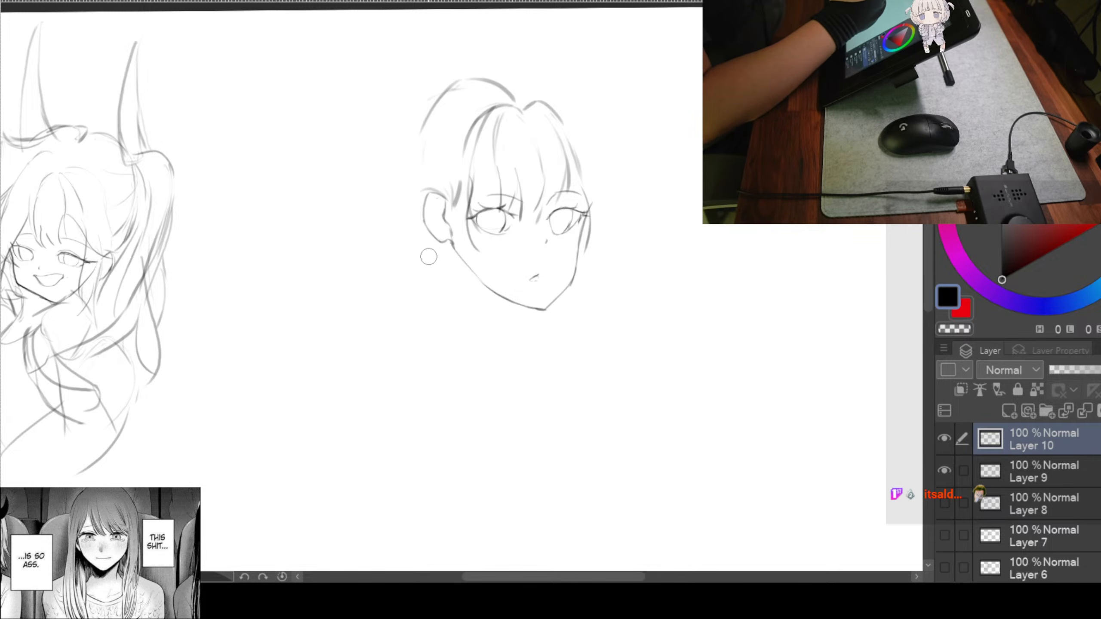
pyautogui.moveTo(458, 287); pyautogui.dragTo(431, 365)
pyautogui.moveTo(440, 237); pyautogui.dragTo(457, 286)
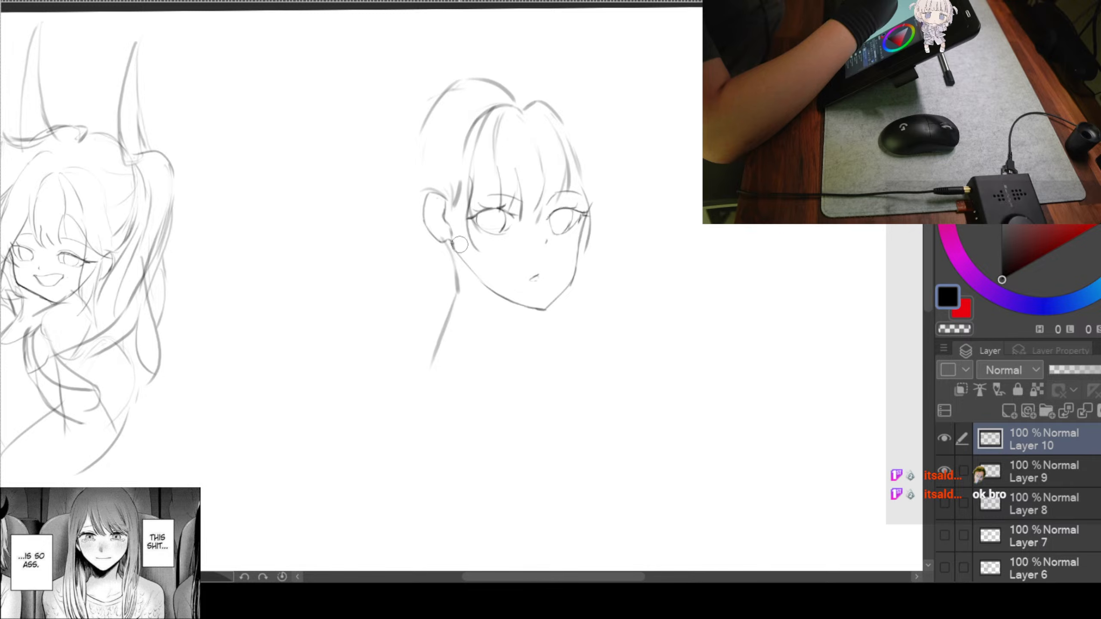
# Darken the jawline from the ear to the chin and the far cheek contour, undoing the excess strokes at the chin
pyautogui.moveTo(450, 239)
pyautogui.mouseDown()
pyautogui.moveTo(476, 278)
pyautogui.moveTo(535, 309)
pyautogui.mouseUp()
pyautogui.moveTo(466, 262)
pyautogui.mouseDown()
pyautogui.moveTo(527, 304)
pyautogui.moveTo(551, 306)
pyautogui.mouseUp()
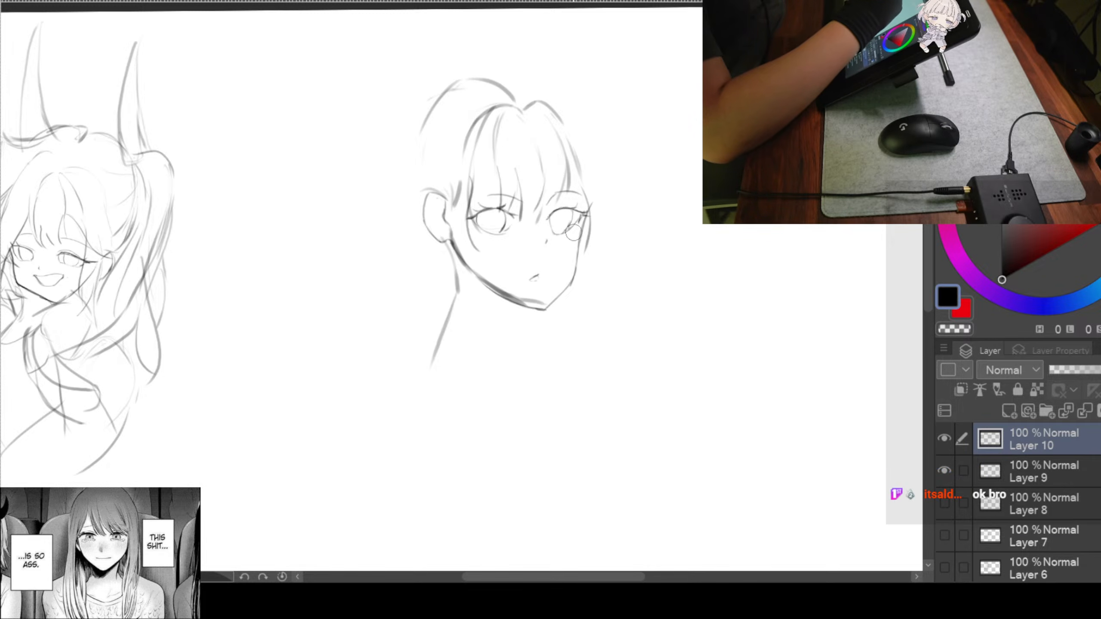
pyautogui.hotkey('ctrl', 'z')
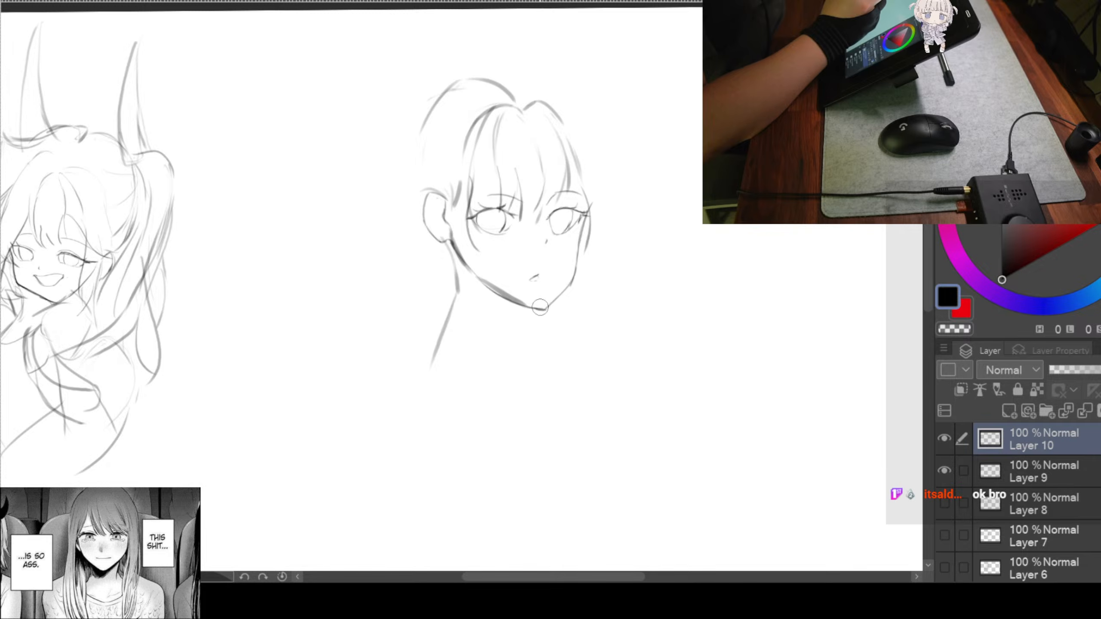
pyautogui.moveTo(628, 303); pyautogui.dragTo(597, 259)
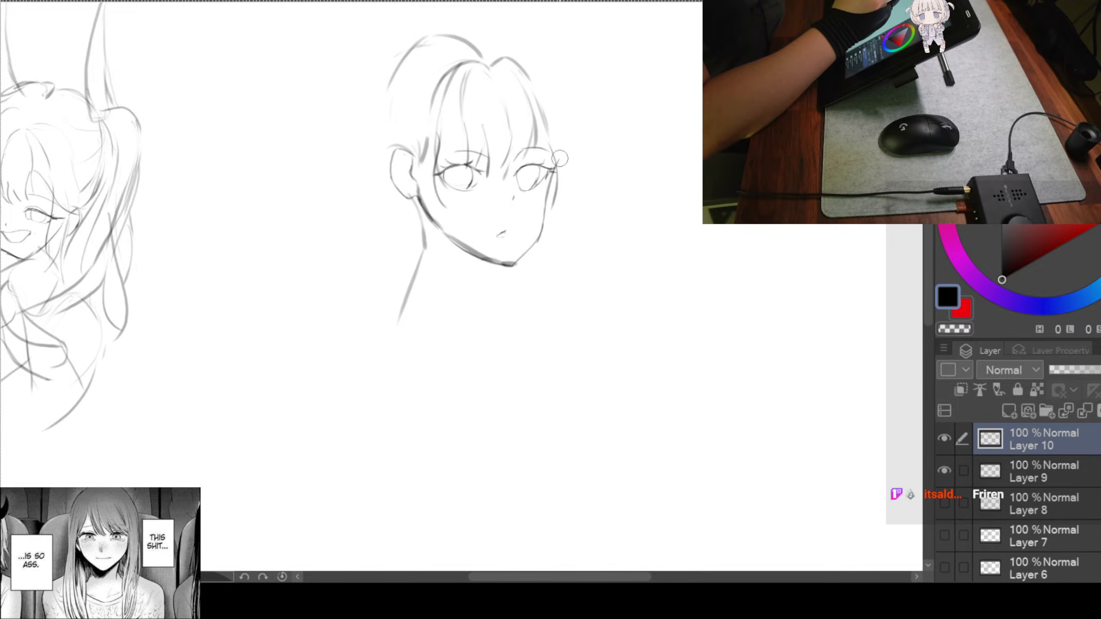
pyautogui.moveTo(556, 162)
pyautogui.mouseDown()
pyautogui.moveTo(542, 246)
pyautogui.moveTo(545, 196)
pyautogui.moveTo(543, 227)
pyautogui.mouseUp()
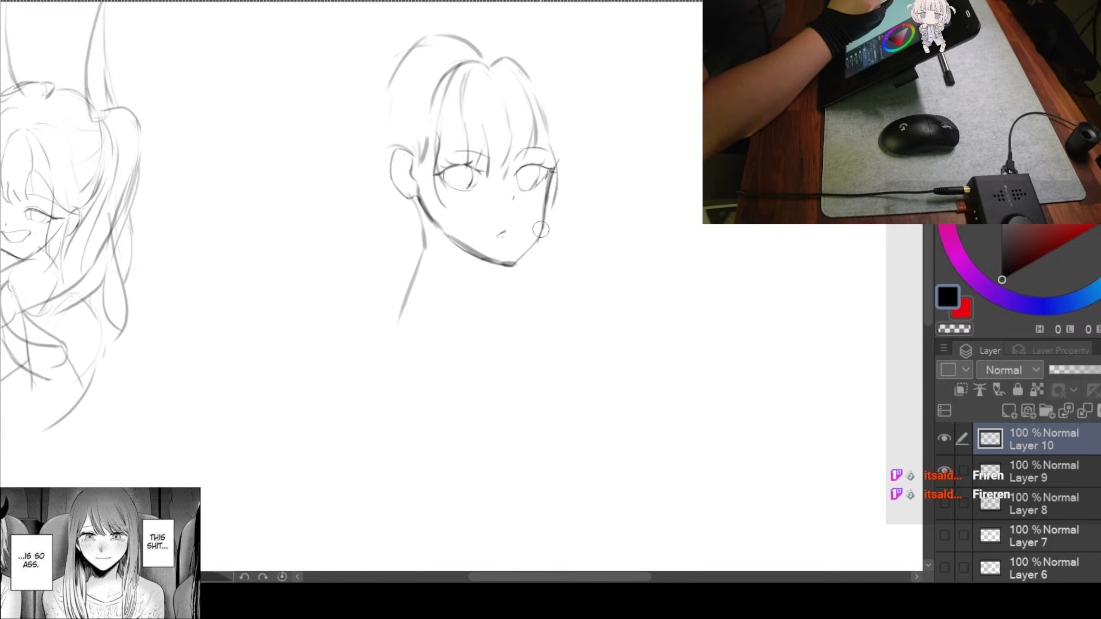
pyautogui.moveTo(545, 215); pyautogui.dragTo(515, 264)
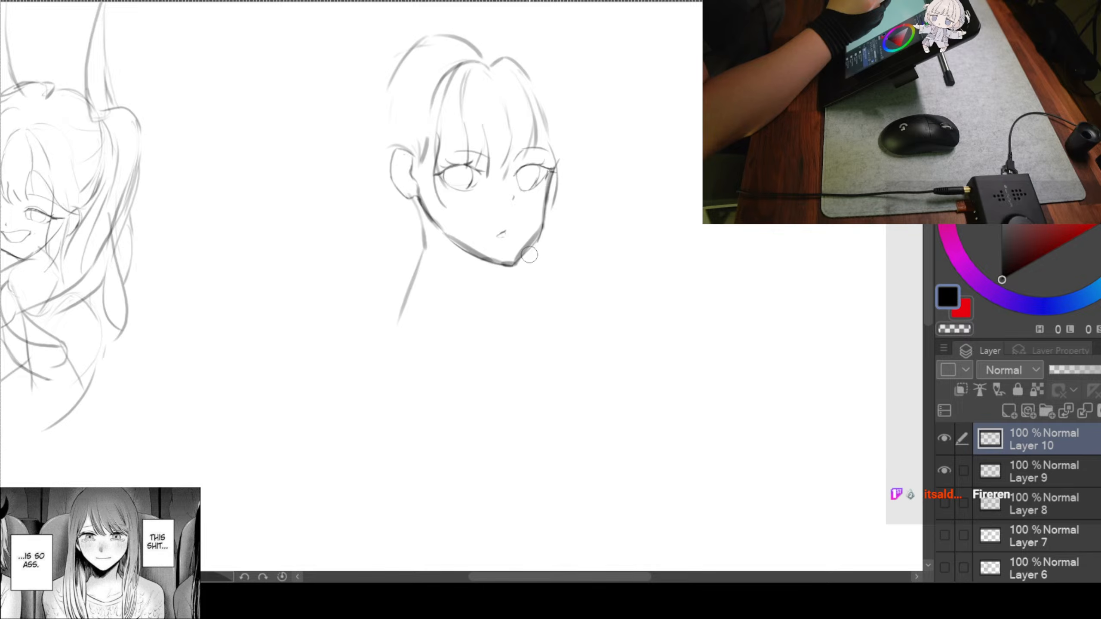
pyautogui.hotkey('ctrl', 'z')
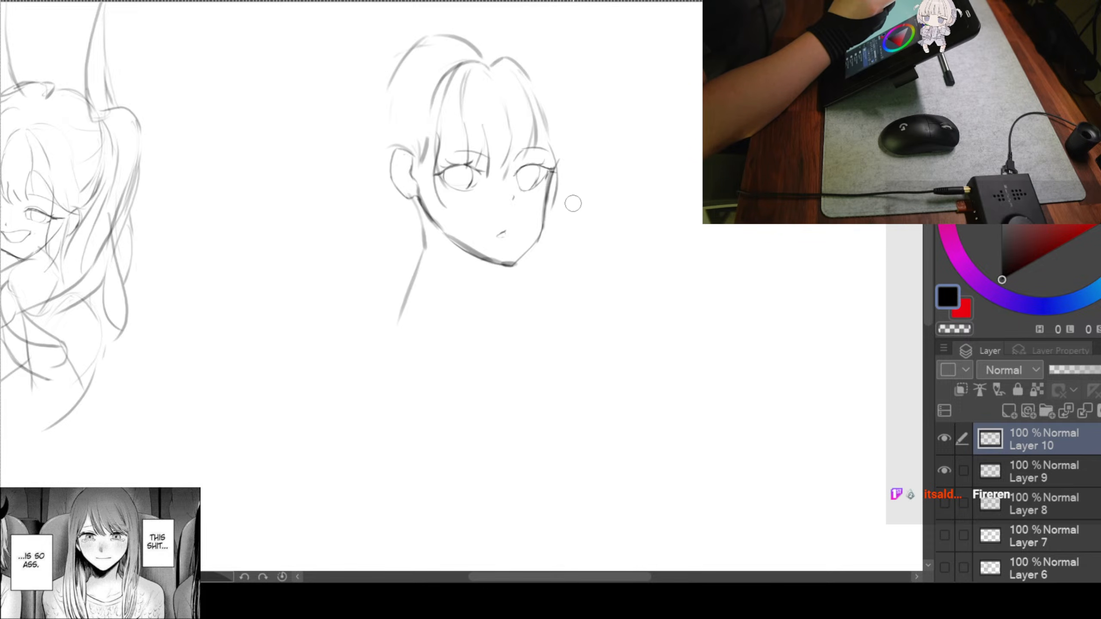
# Draw short strands beside the far eye and a curved outer hair contour from the crown to the far cheek, retrying it once
pyautogui.moveTo(627, 184); pyautogui.dragTo(597, 167)
pyautogui.moveTo(526, 186); pyautogui.dragTo(506, 220)
pyautogui.moveTo(527, 166); pyautogui.dragTo(519, 206)
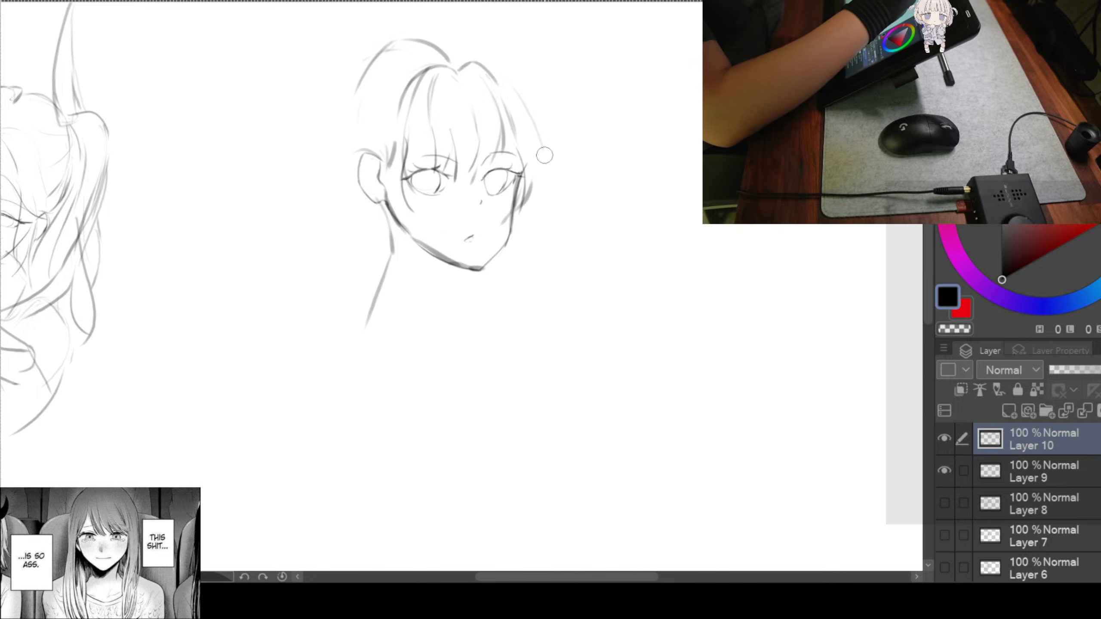
pyautogui.moveTo(500, 80); pyautogui.dragTo(519, 221)
pyautogui.hotkey('ctrl', 'z')
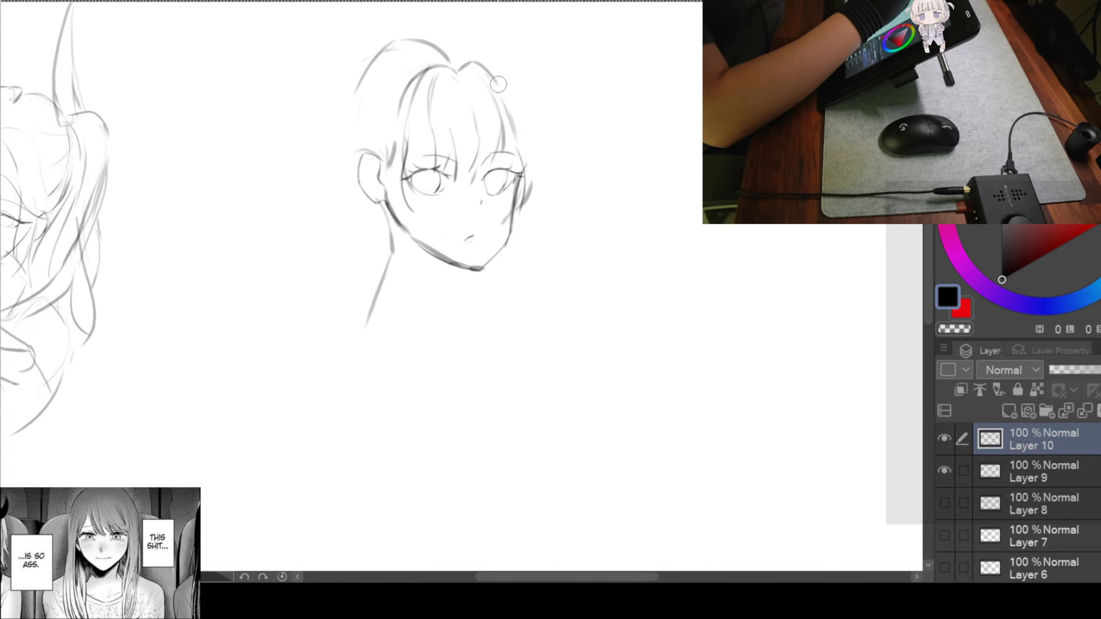
pyautogui.moveTo(500, 90); pyautogui.dragTo(514, 245)
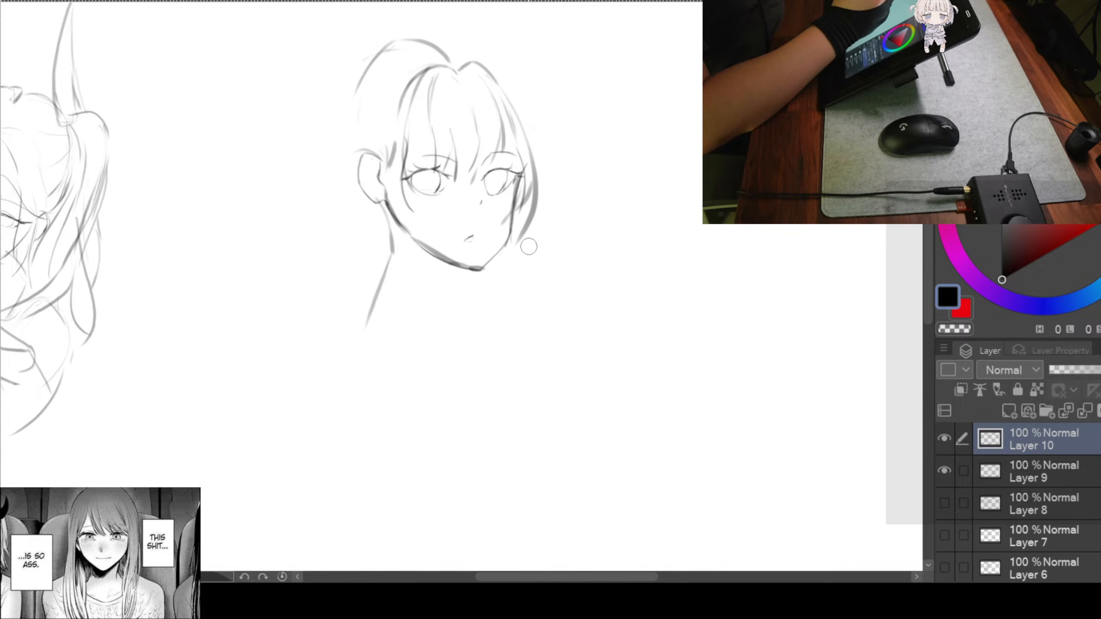
# Raise the crown outline with light arcs above the parting, adding a small curved tuft on its far side
pyautogui.scroll(-2, 533, 241)
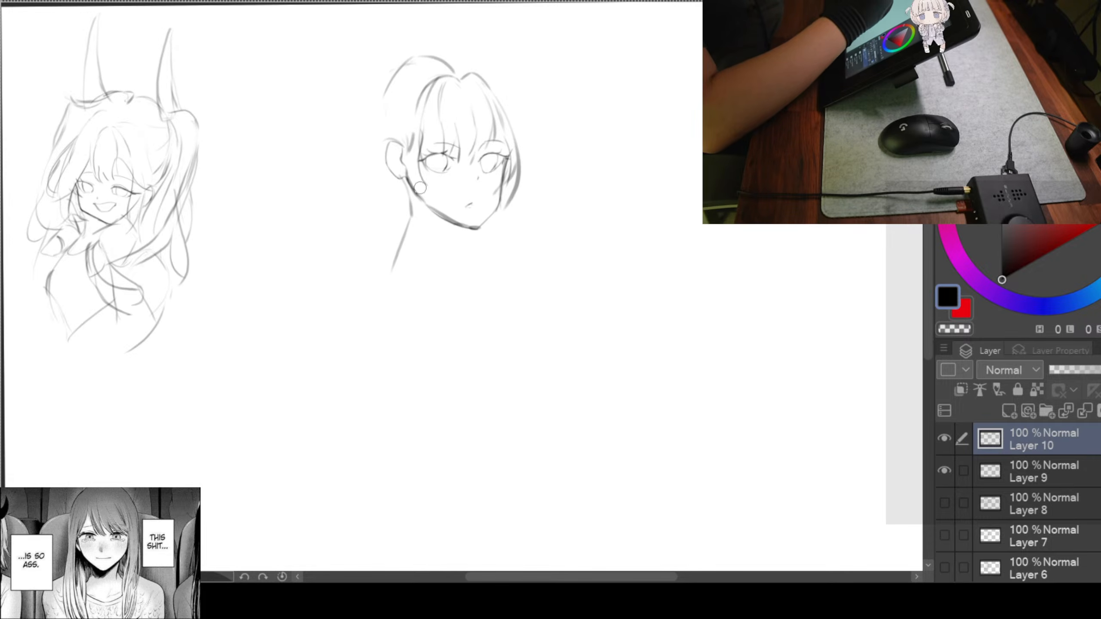
pyautogui.scroll(2, 448, 176)
pyautogui.scroll(-2, 536, 246)
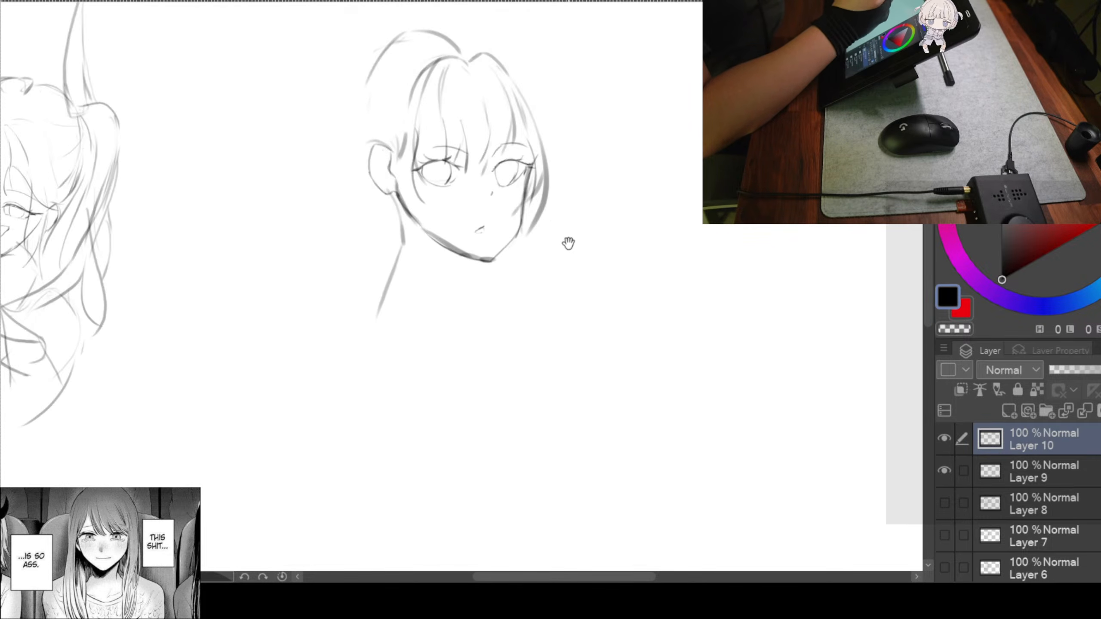
pyautogui.scroll(1, 568, 241)
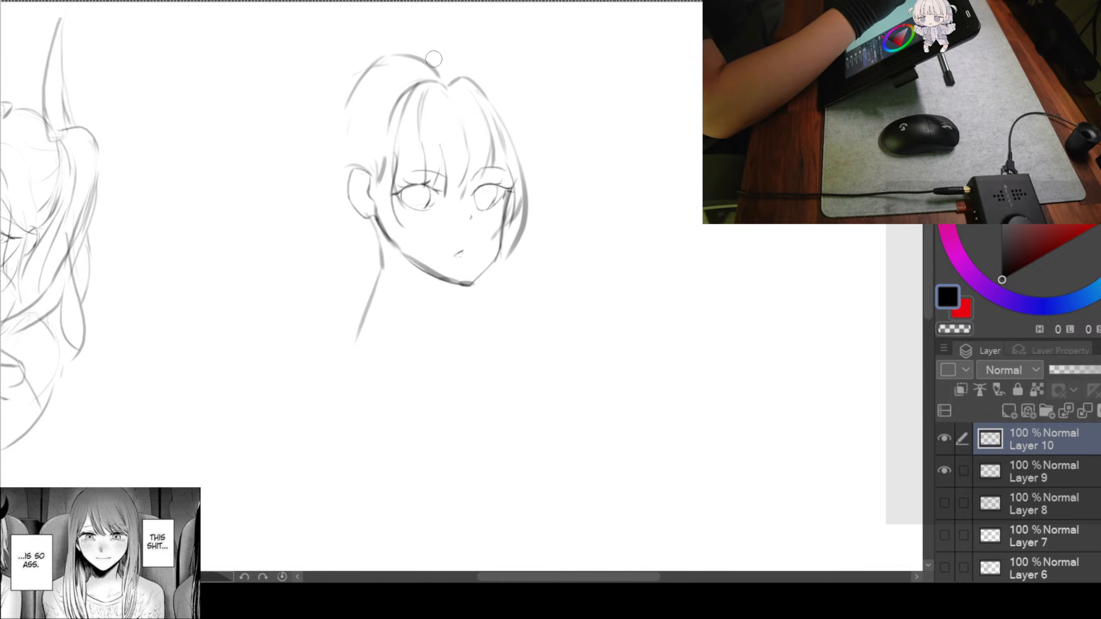
pyautogui.moveTo(395, 49); pyautogui.dragTo(453, 51)
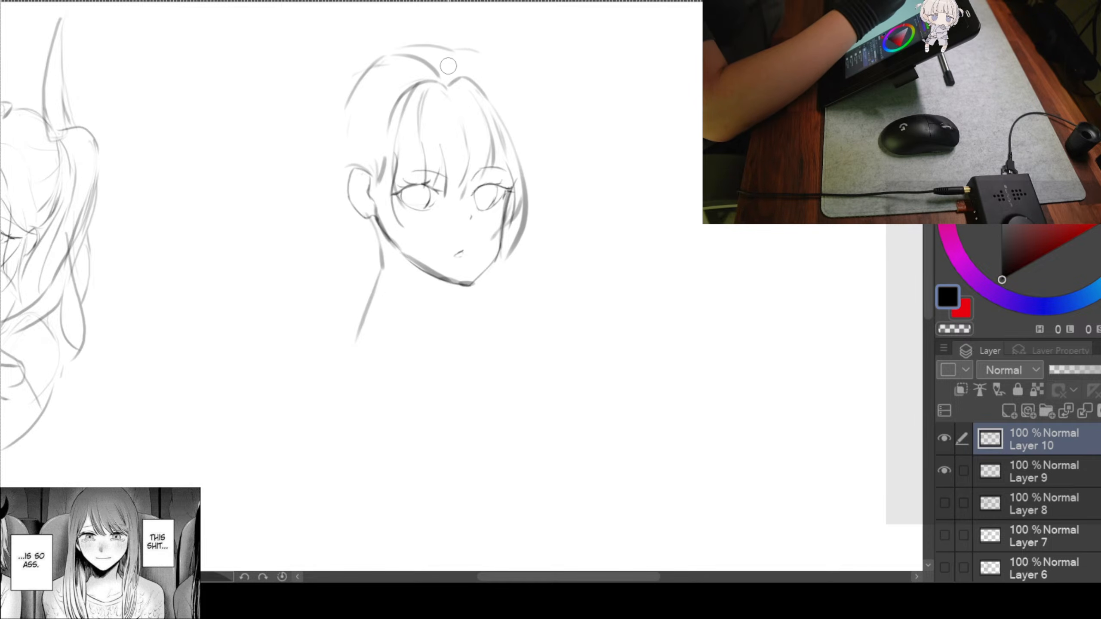
pyautogui.moveTo(451, 64); pyautogui.dragTo(477, 52)
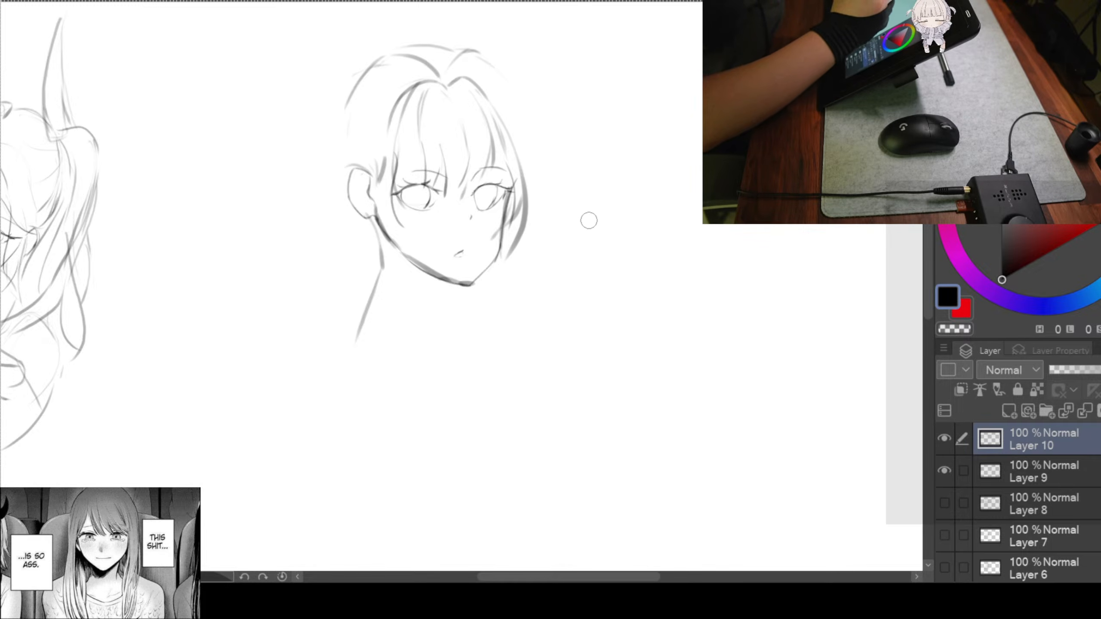
# Draw a long sweeping hair line from the crown outward and down on the far side of the face
pyautogui.moveTo(503, 79); pyautogui.dragTo(659, 251)
pyautogui.hscroll(-3, 600, 232)
pyautogui.moveTo(508, 106); pyautogui.dragTo(583, 115)
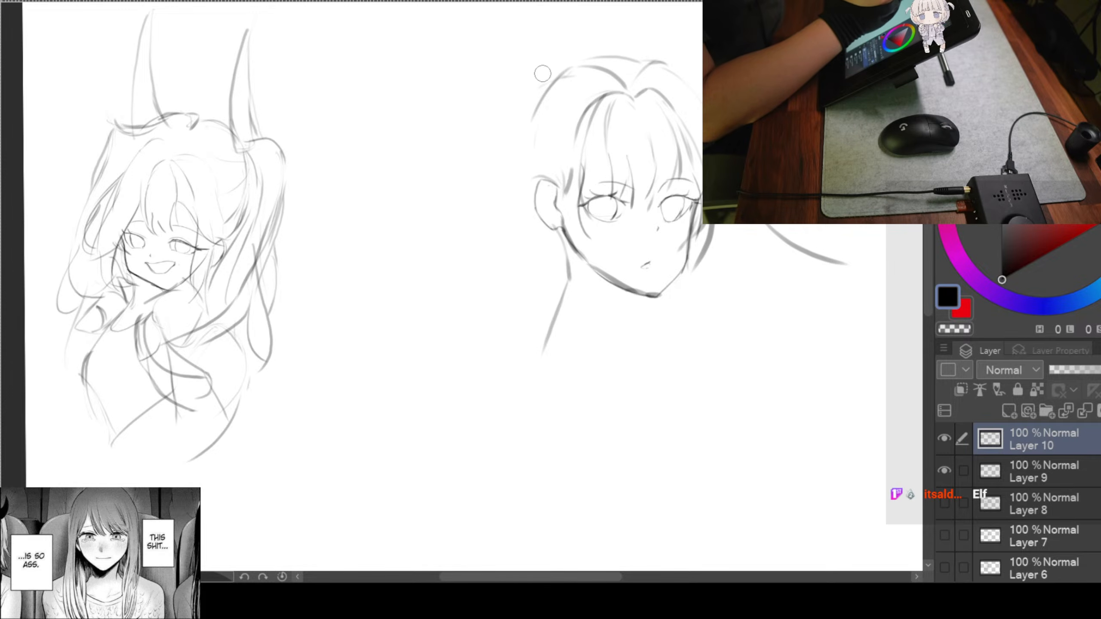
# Extend the back hair outline from the crown down behind the ear, adding a curve that sweeps inward toward the neck
pyautogui.moveTo(578, 63); pyautogui.dragTo(512, 116)
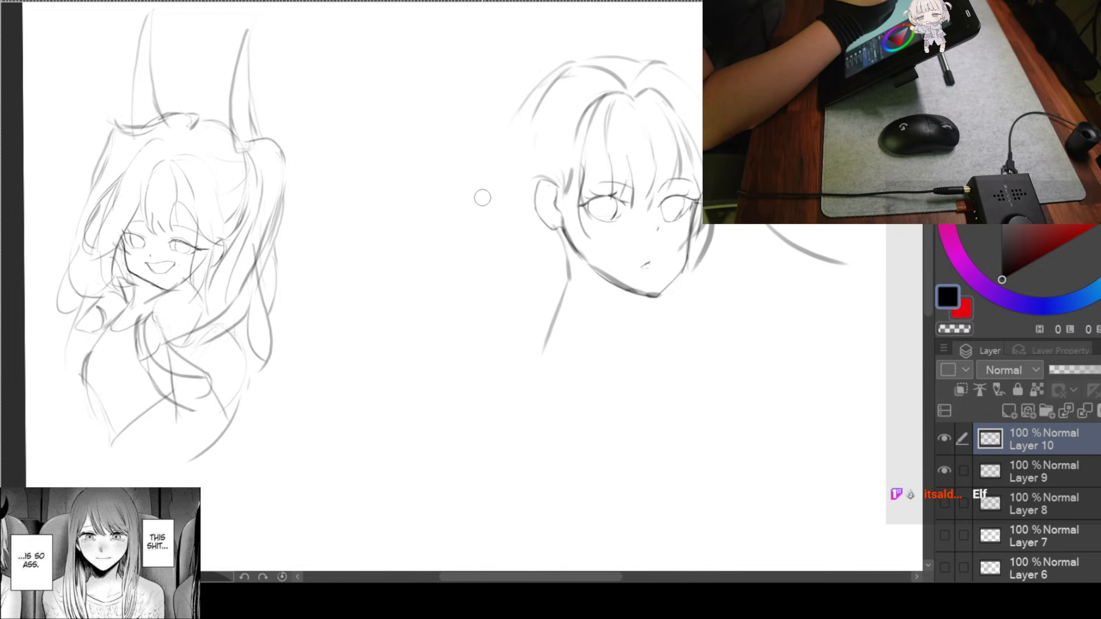
pyautogui.moveTo(515, 108); pyautogui.dragTo(493, 159)
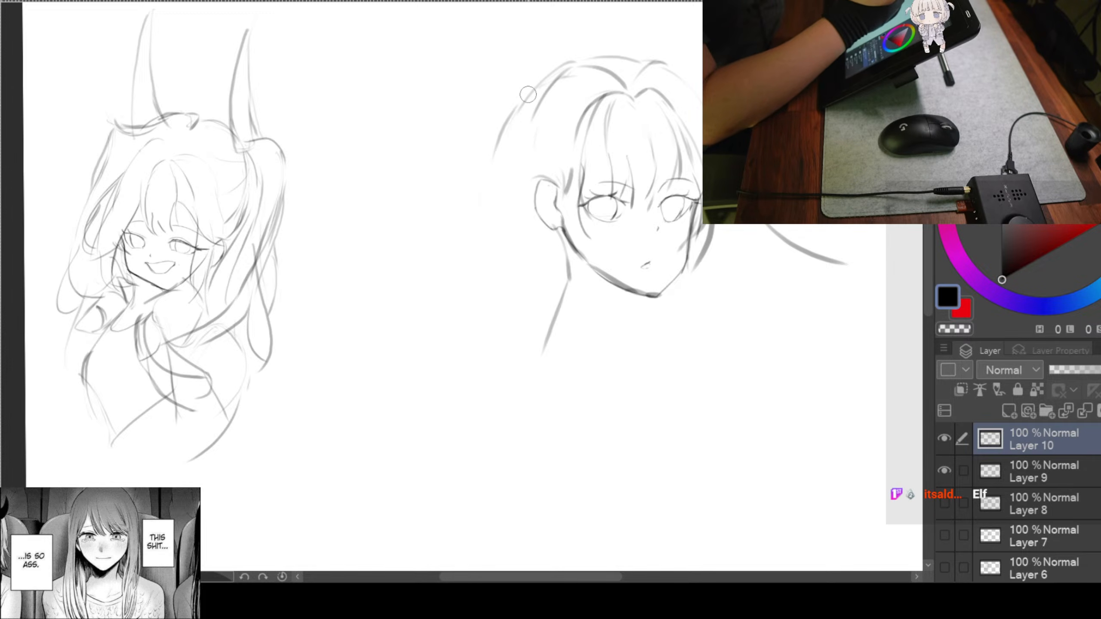
pyautogui.moveTo(479, 242)
pyautogui.mouseDown()
pyautogui.moveTo(516, 295)
pyautogui.moveTo(518, 271)
pyautogui.mouseUp()
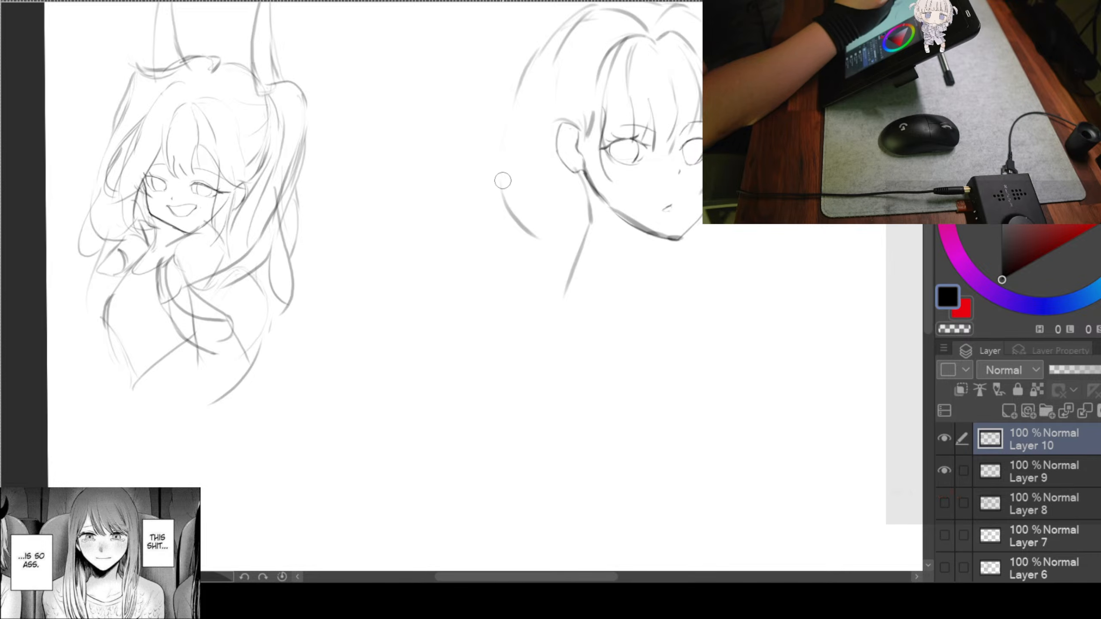
pyautogui.moveTo(493, 157); pyautogui.dragTo(482, 207)
# Draw a long outer lock flaring away behind the head with an inward-curling tip, and strengthen where it meets the inner curve
pyautogui.moveTo(519, 89); pyautogui.dragTo(459, 206)
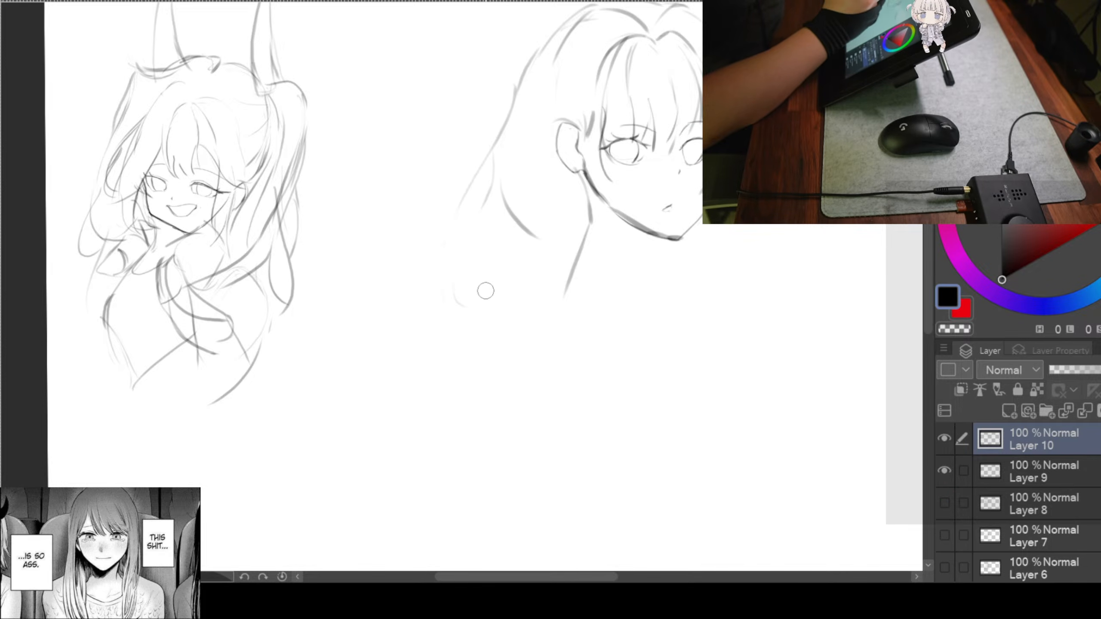
pyautogui.moveTo(496, 155); pyautogui.dragTo(459, 242)
pyautogui.moveTo(475, 192)
pyautogui.mouseDown()
pyautogui.moveTo(447, 248)
pyautogui.moveTo(461, 303)
pyautogui.mouseUp()
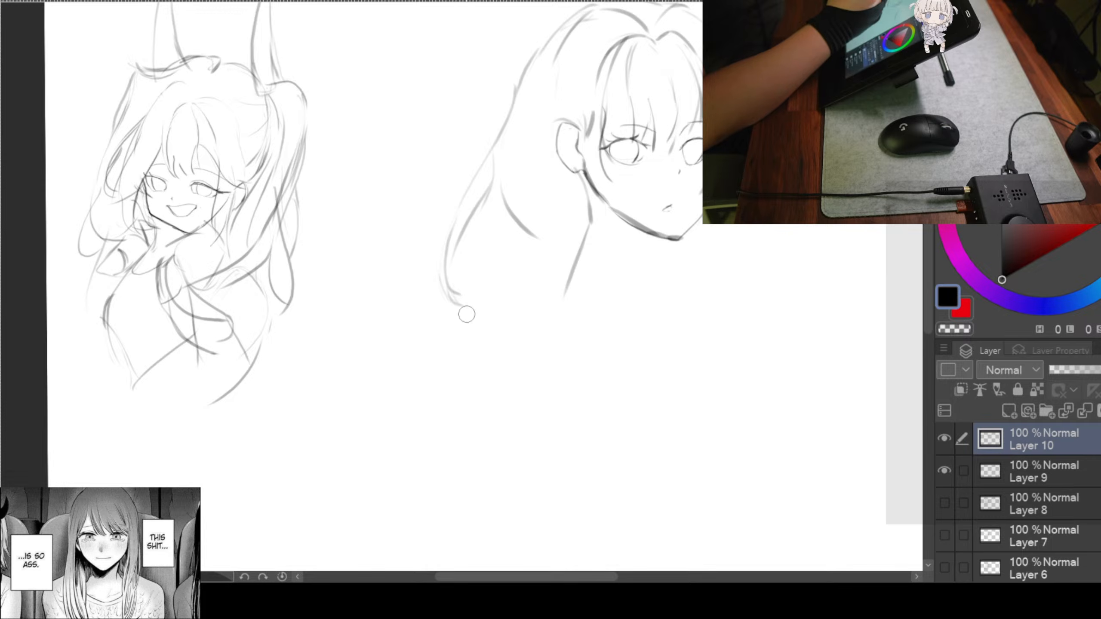
pyautogui.moveTo(572, 253); pyautogui.dragTo(556, 219)
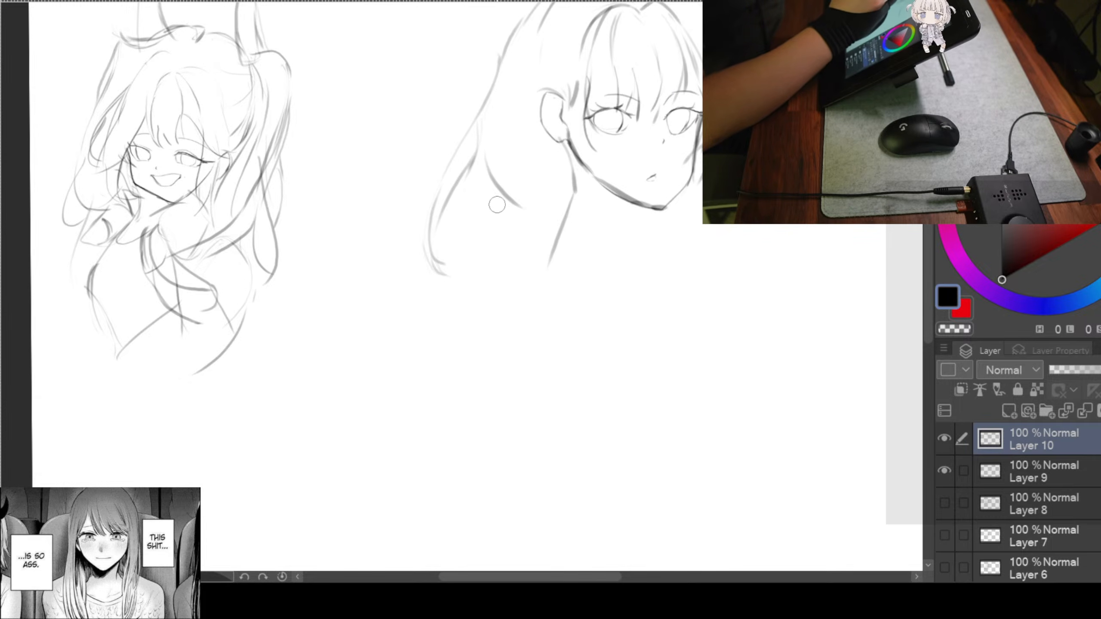
pyautogui.moveTo(471, 137); pyautogui.dragTo(492, 175)
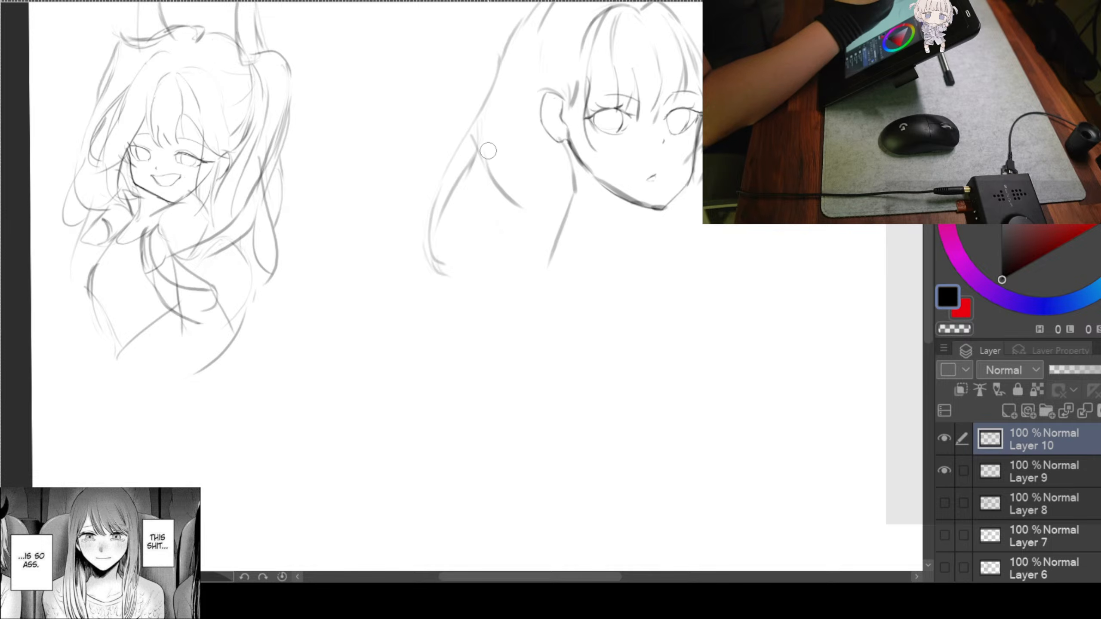
# Draw a long rounded lock hanging below the ear, with an inner contour and overlapping side and tip strokes
pyautogui.moveTo(499, 182)
pyautogui.mouseDown()
pyautogui.moveTo(490, 244)
pyautogui.moveTo(531, 326)
pyautogui.mouseUp()
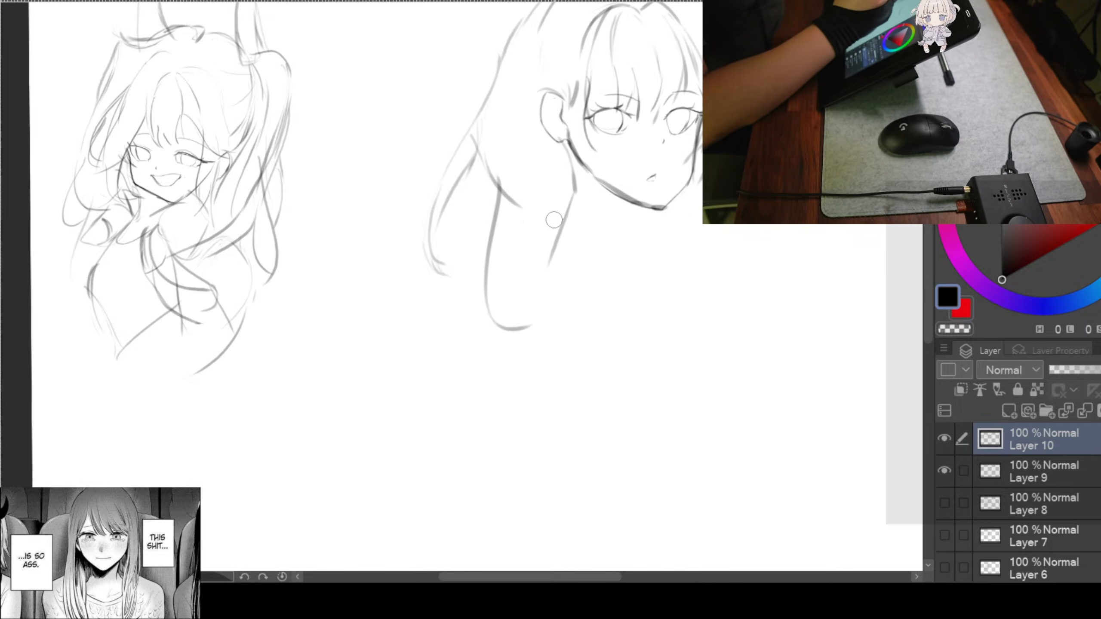
pyautogui.moveTo(561, 170)
pyautogui.mouseDown()
pyautogui.moveTo(559, 261)
pyautogui.moveTo(541, 256)
pyautogui.moveTo(560, 274)
pyautogui.moveTo(539, 252)
pyautogui.moveTo(558, 321)
pyautogui.mouseUp()
pyautogui.moveTo(544, 254); pyautogui.dragTo(546, 358)
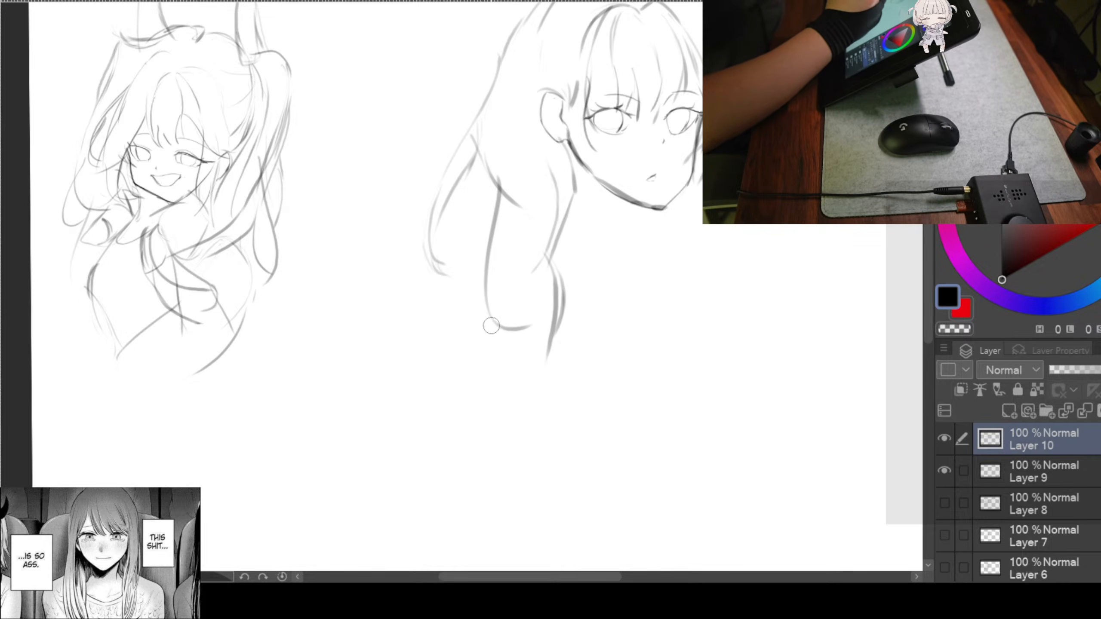
pyautogui.moveTo(486, 271)
pyautogui.mouseDown()
pyautogui.moveTo(492, 358)
pyautogui.moveTo(544, 393)
pyautogui.mouseUp()
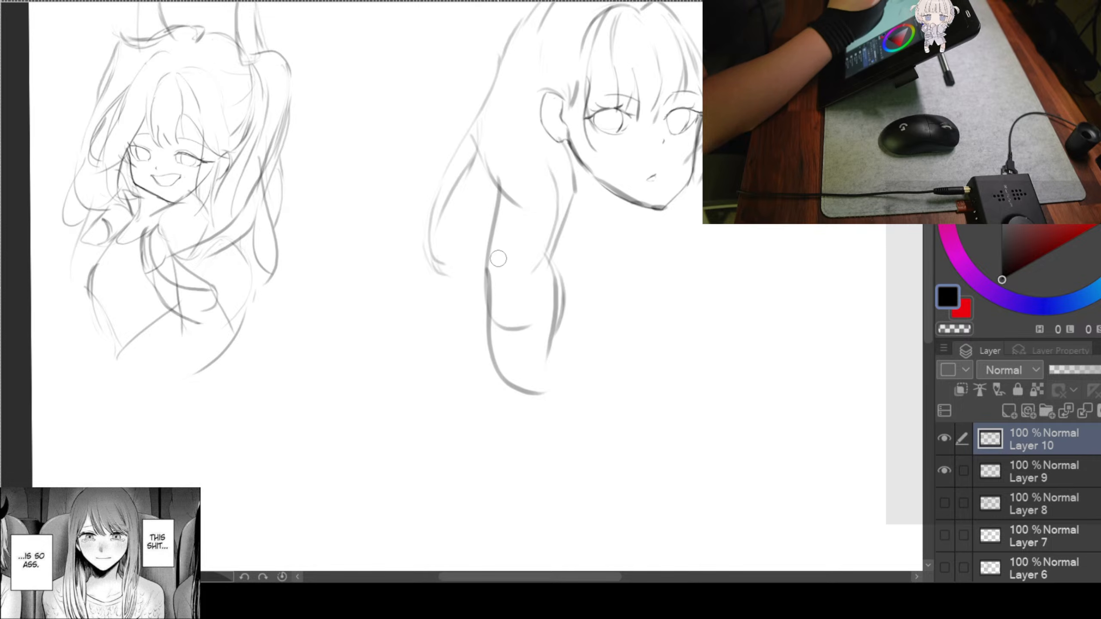
pyautogui.moveTo(487, 278); pyautogui.dragTo(499, 361)
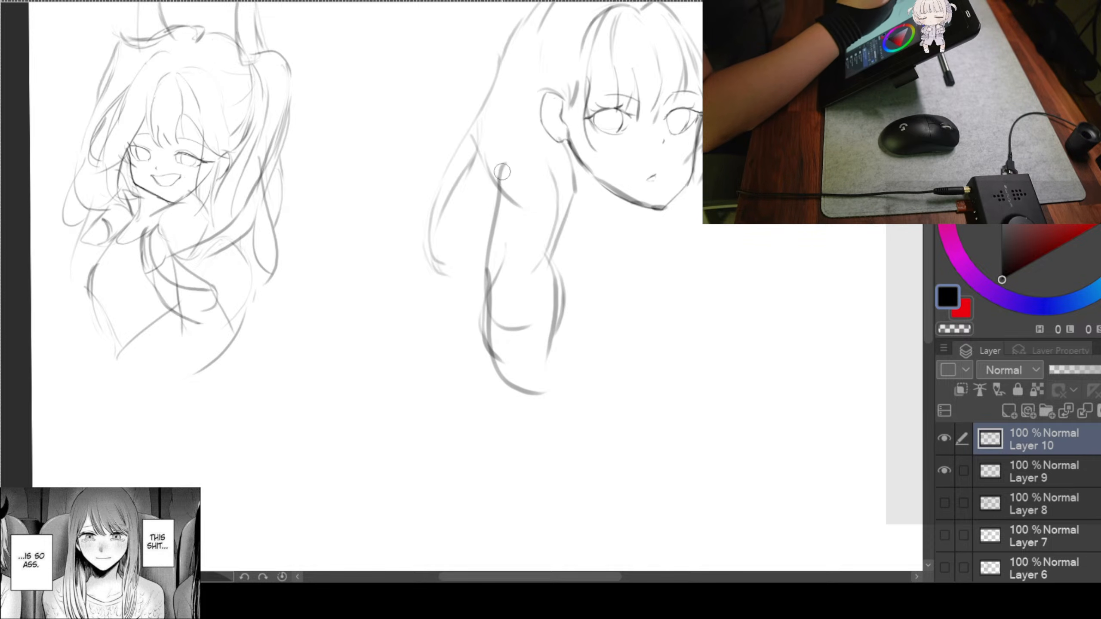
# Draw the front neck line beneath the chin and a curved line across the base of the neck
pyautogui.moveTo(602, 315); pyautogui.dragTo(531, 397)
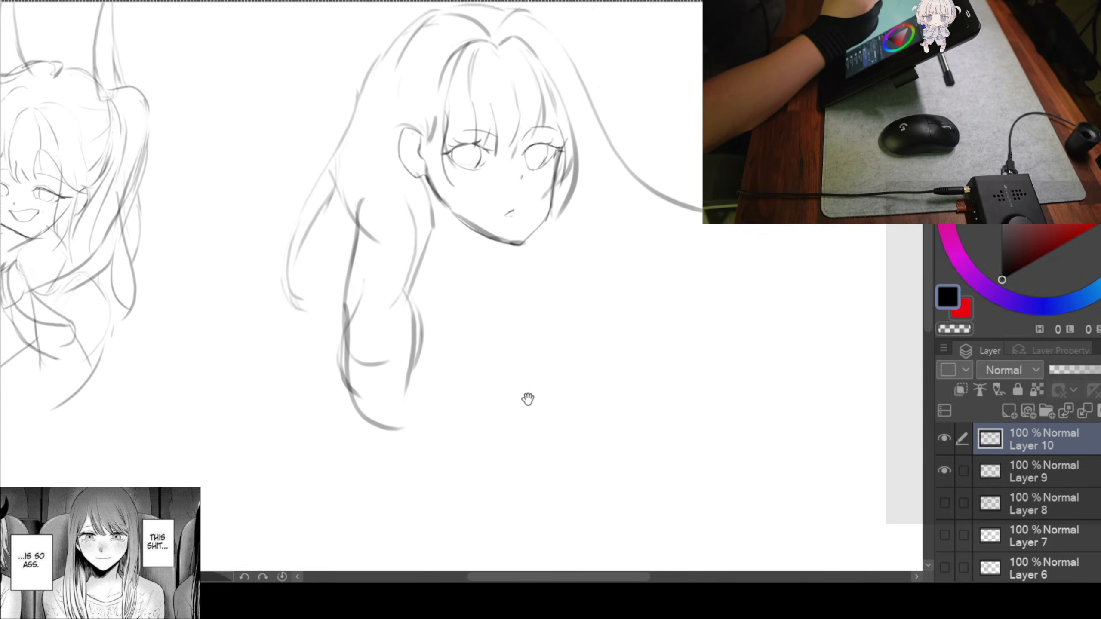
pyautogui.moveTo(587, 366); pyautogui.dragTo(547, 338)
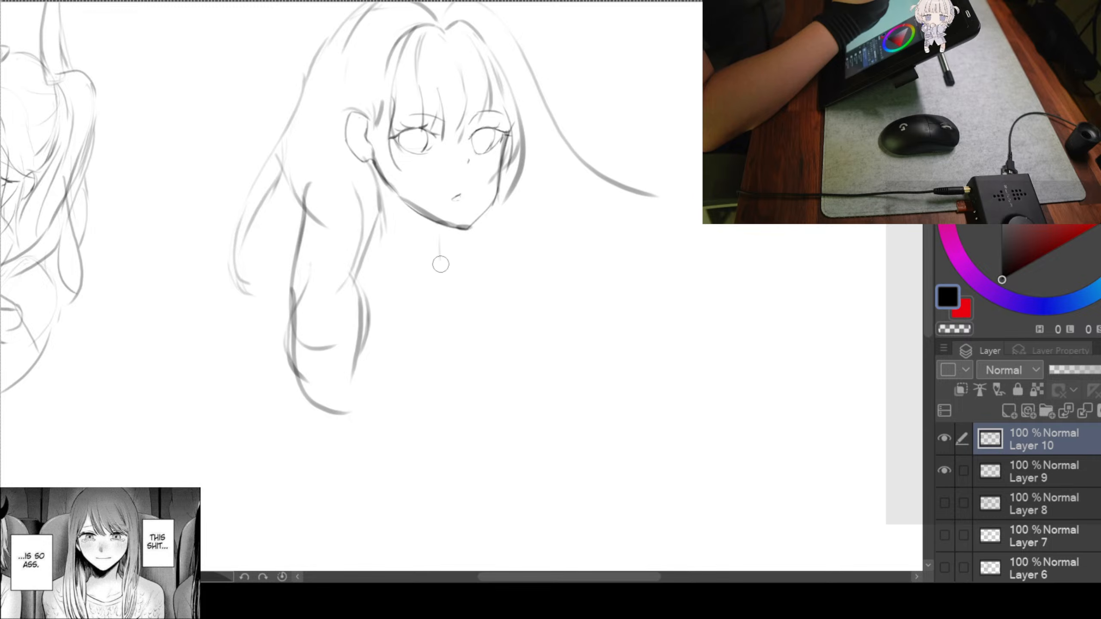
pyautogui.moveTo(447, 228); pyautogui.dragTo(456, 262)
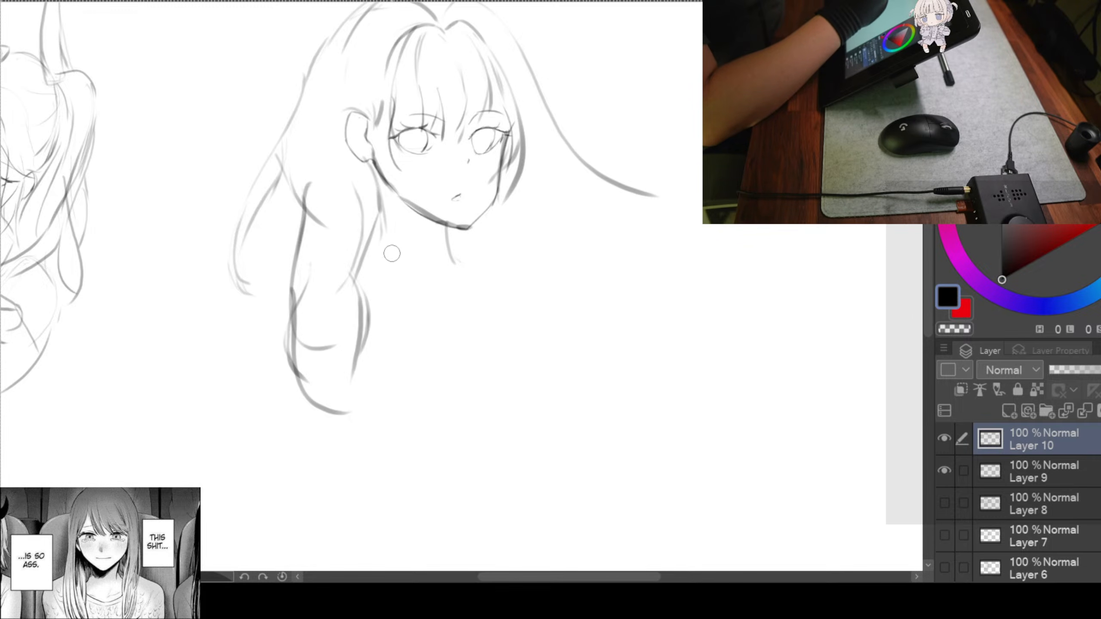
pyautogui.moveTo(385, 245); pyautogui.dragTo(454, 270)
# Sketch a loose raised collar around the neck, with rolled edges on both sides and a curved lower edge
pyautogui.moveTo(545, 305)
pyautogui.mouseDown()
pyautogui.moveTo(477, 339)
pyautogui.moveTo(555, 326)
pyautogui.moveTo(535, 283)
pyautogui.mouseUp()
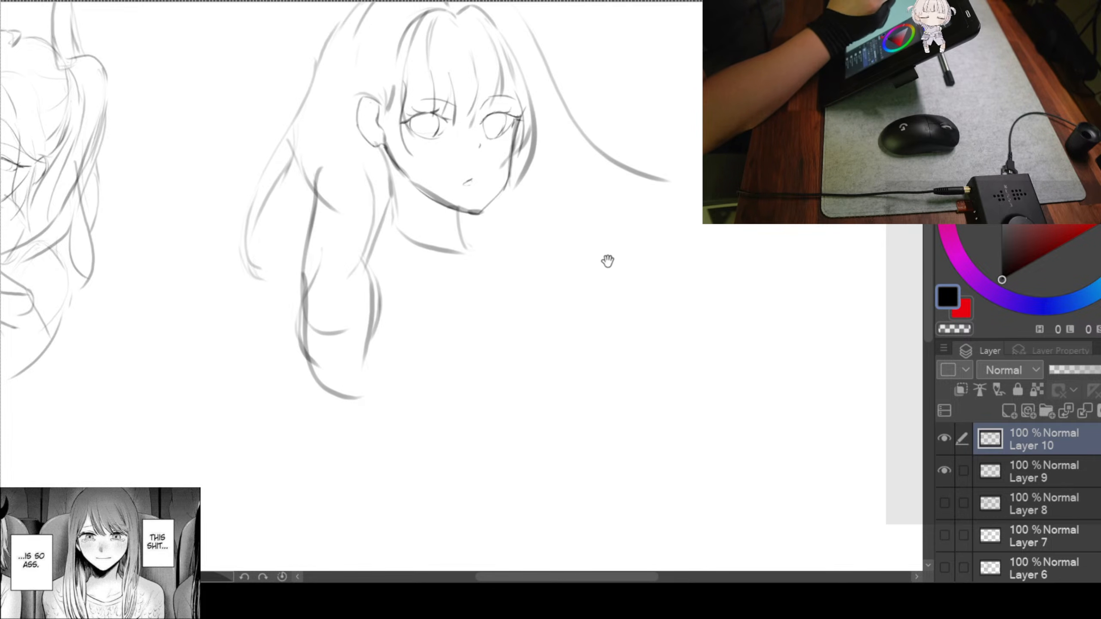
pyautogui.moveTo(606, 258); pyautogui.dragTo(570, 238)
pyautogui.moveTo(448, 184)
pyautogui.mouseDown()
pyautogui.moveTo(469, 174)
pyautogui.moveTo(470, 208)
pyautogui.moveTo(465, 194)
pyautogui.moveTo(455, 249)
pyautogui.mouseUp()
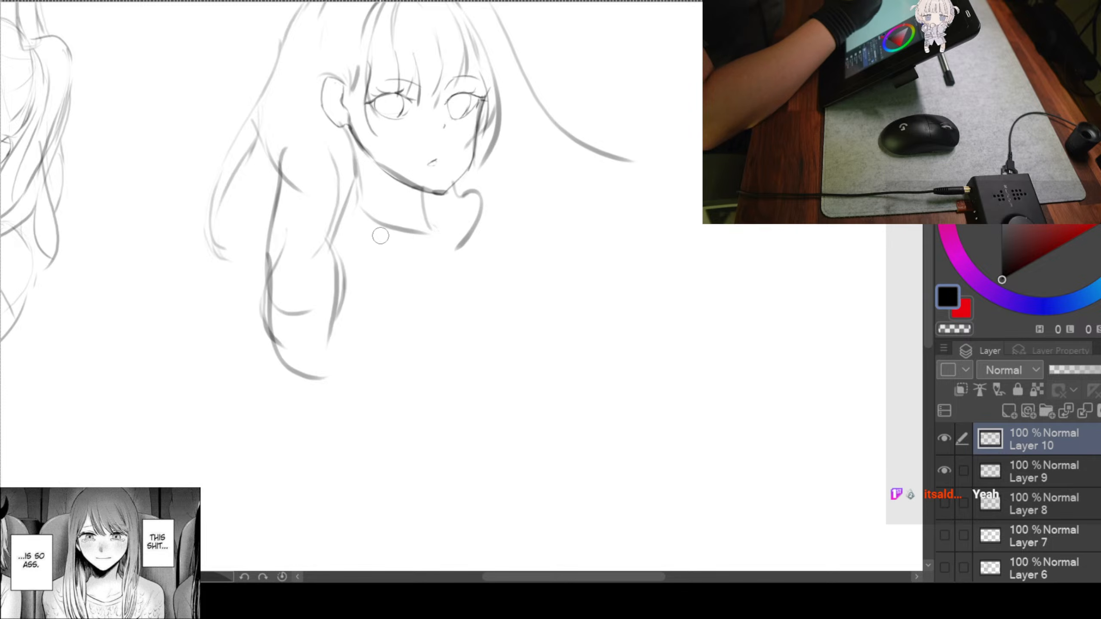
pyautogui.moveTo(362, 178)
pyautogui.mouseDown()
pyautogui.moveTo(360, 202)
pyautogui.moveTo(347, 181)
pyautogui.moveTo(364, 222)
pyautogui.moveTo(342, 204)
pyautogui.moveTo(365, 236)
pyautogui.moveTo(418, 247)
pyautogui.mouseUp()
pyautogui.moveTo(364, 221)
pyautogui.mouseDown()
pyautogui.moveTo(454, 239)
pyautogui.moveTo(541, 324)
pyautogui.moveTo(545, 304)
pyautogui.moveTo(509, 245)
pyautogui.mouseUp()
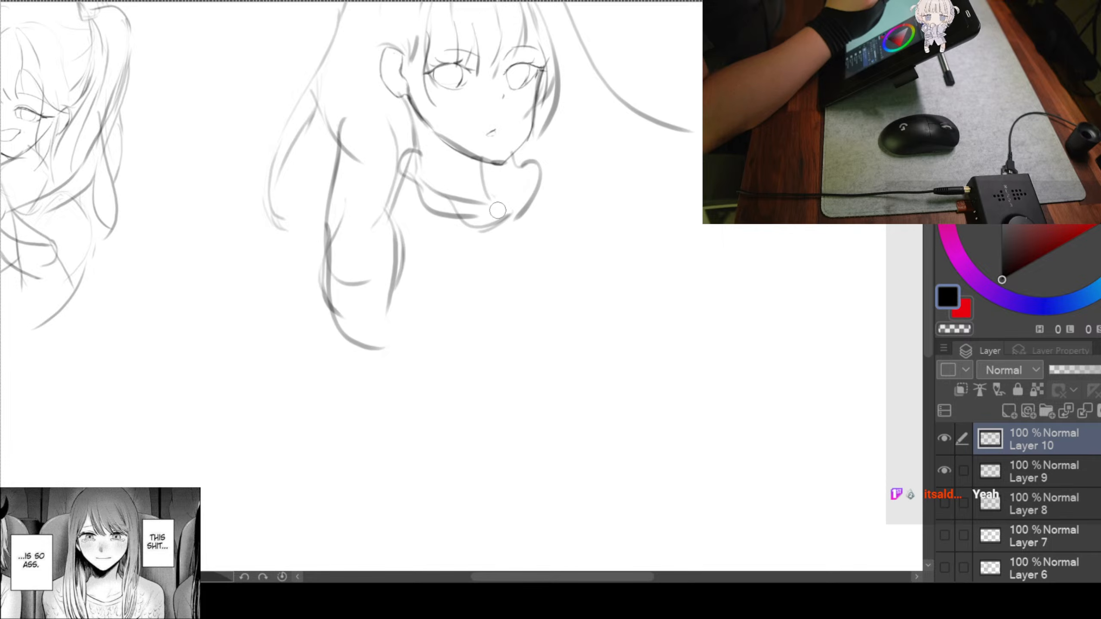
pyautogui.moveTo(471, 215); pyautogui.dragTo(496, 221)
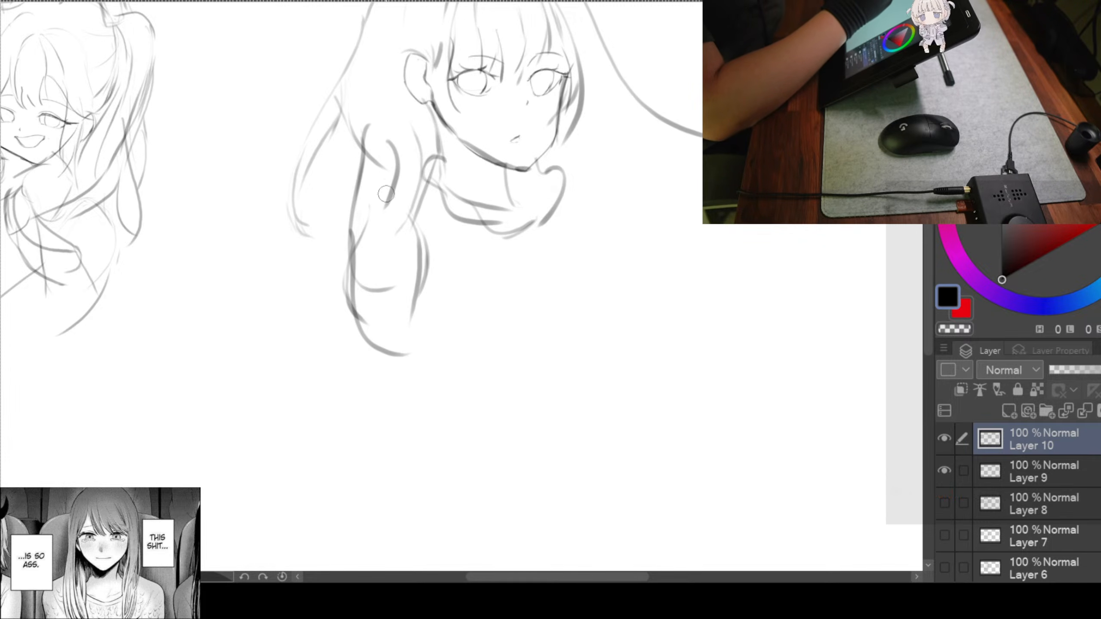
# Add curved inner strands to the hanging lock below the ear to suggest a braid
pyautogui.moveTo(391, 144)
pyautogui.mouseDown()
pyautogui.moveTo(400, 185)
pyautogui.moveTo(386, 208)
pyautogui.mouseUp()
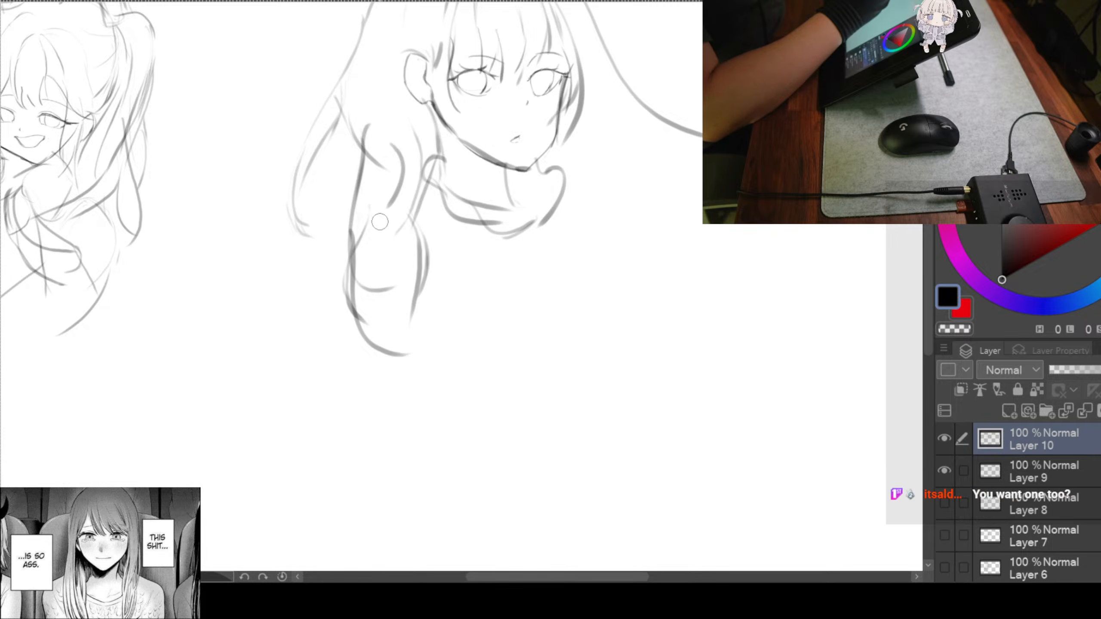
pyautogui.moveTo(376, 203)
pyautogui.mouseDown()
pyautogui.moveTo(392, 218)
pyautogui.moveTo(368, 193)
pyautogui.moveTo(390, 323)
pyautogui.mouseUp()
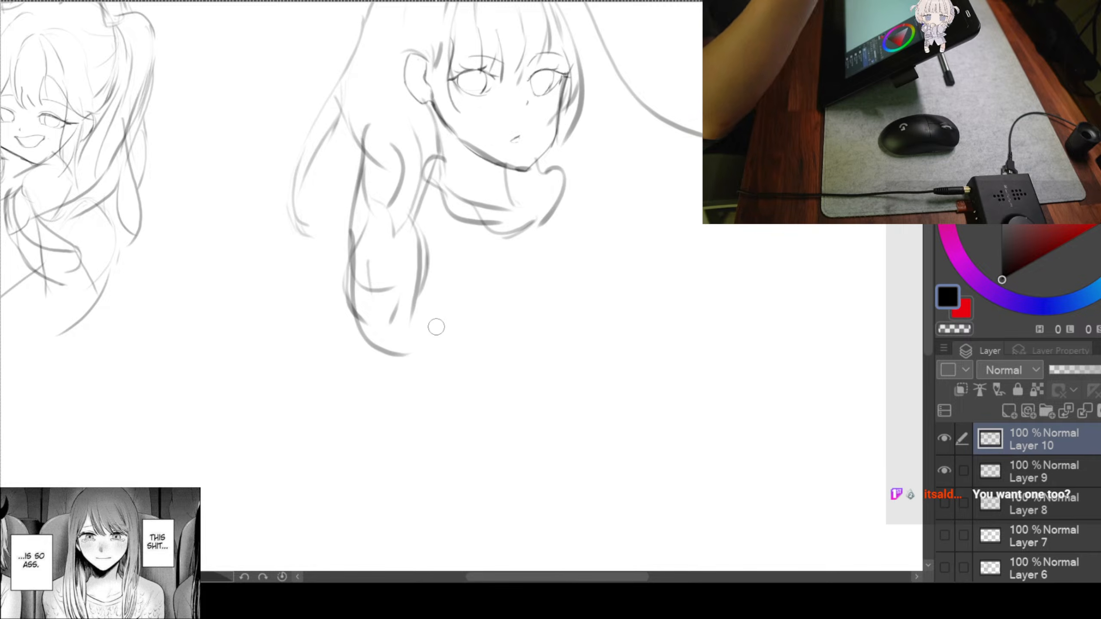
pyautogui.moveTo(600, 327); pyautogui.dragTo(587, 340)
pyautogui.moveTo(669, 212)
pyautogui.mouseDown()
pyautogui.moveTo(634, 322)
pyautogui.moveTo(631, 308)
pyautogui.mouseUp()
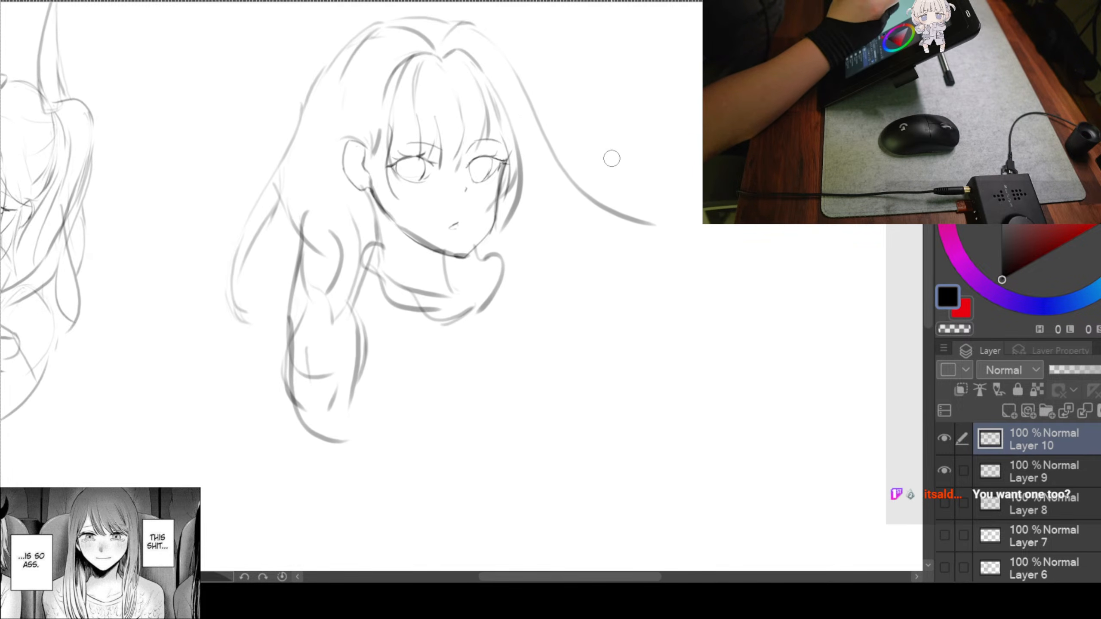
pyautogui.moveTo(602, 272); pyautogui.dragTo(570, 284)
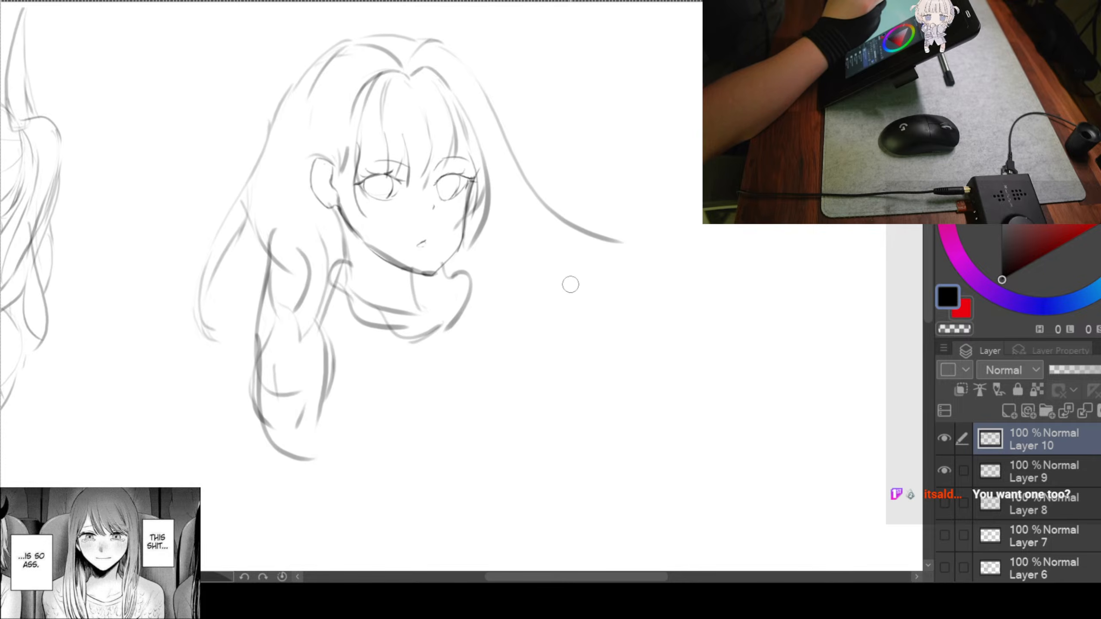
pyautogui.moveTo(594, 334)
pyautogui.mouseDown()
pyautogui.moveTo(580, 332)
pyautogui.moveTo(575, 312)
pyautogui.mouseUp()
pyautogui.moveTo(496, 178); pyautogui.dragTo(502, 179)
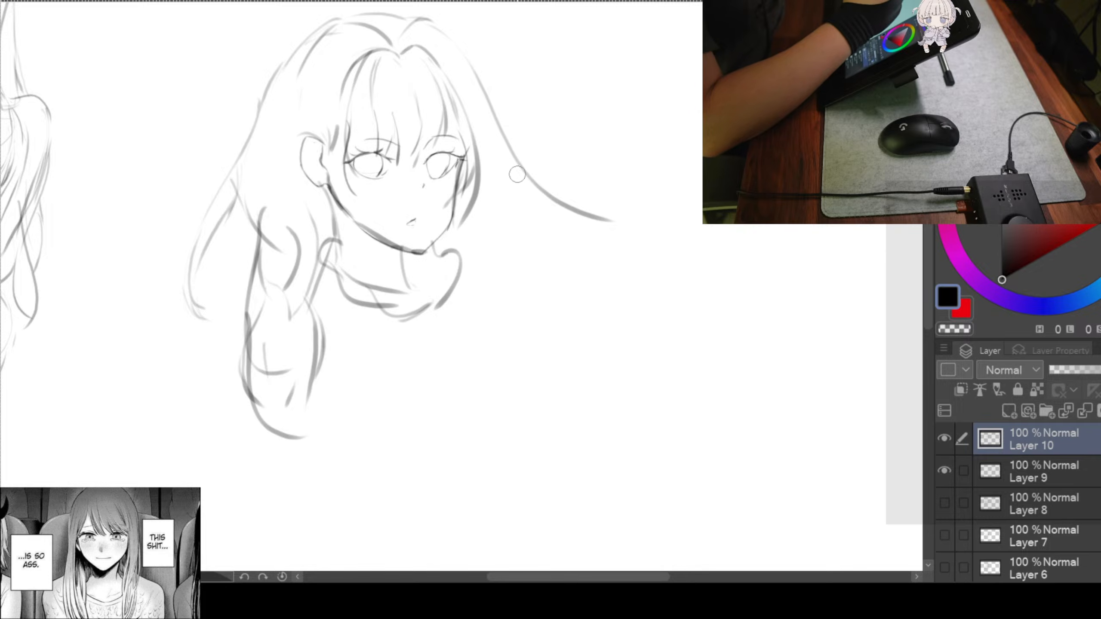
pyautogui.moveTo(471, 137)
pyautogui.mouseDown()
pyautogui.moveTo(503, 187)
pyautogui.moveTo(581, 219)
pyautogui.mouseUp()
pyautogui.hotkey('ctrl', 'z')
pyautogui.moveTo(473, 142); pyautogui.dragTo(607, 216)
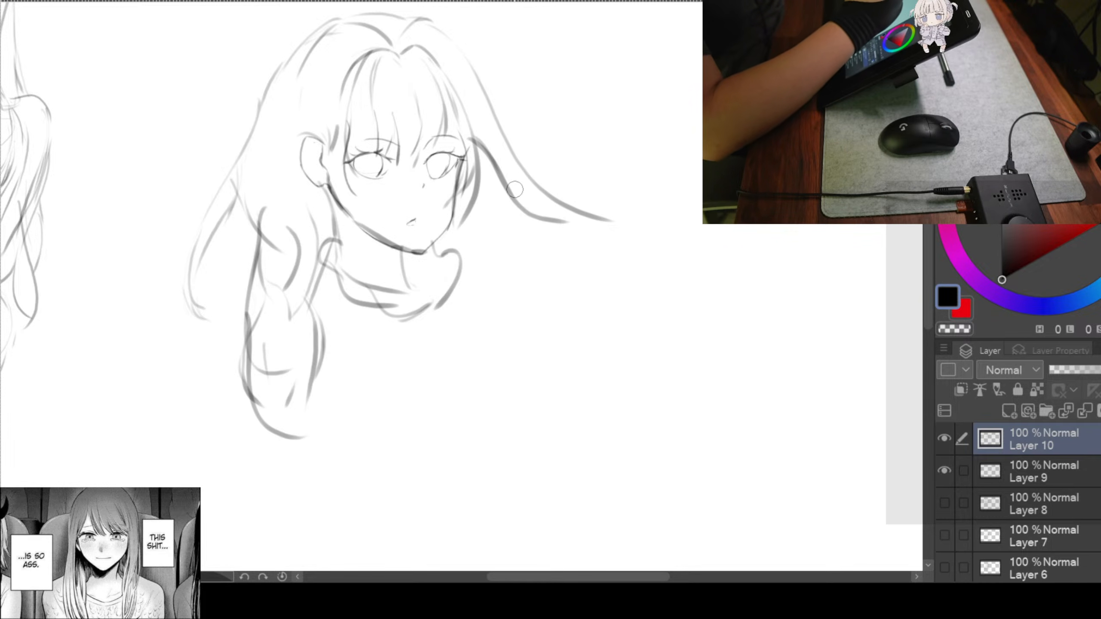
pyautogui.hotkey('ctrl', 'z')
# Draw a wavy strand sweeping outward from the far temple, and a long lock falling from beside the far cheek past the collar
pyautogui.moveTo(477, 141); pyautogui.dragTo(608, 219)
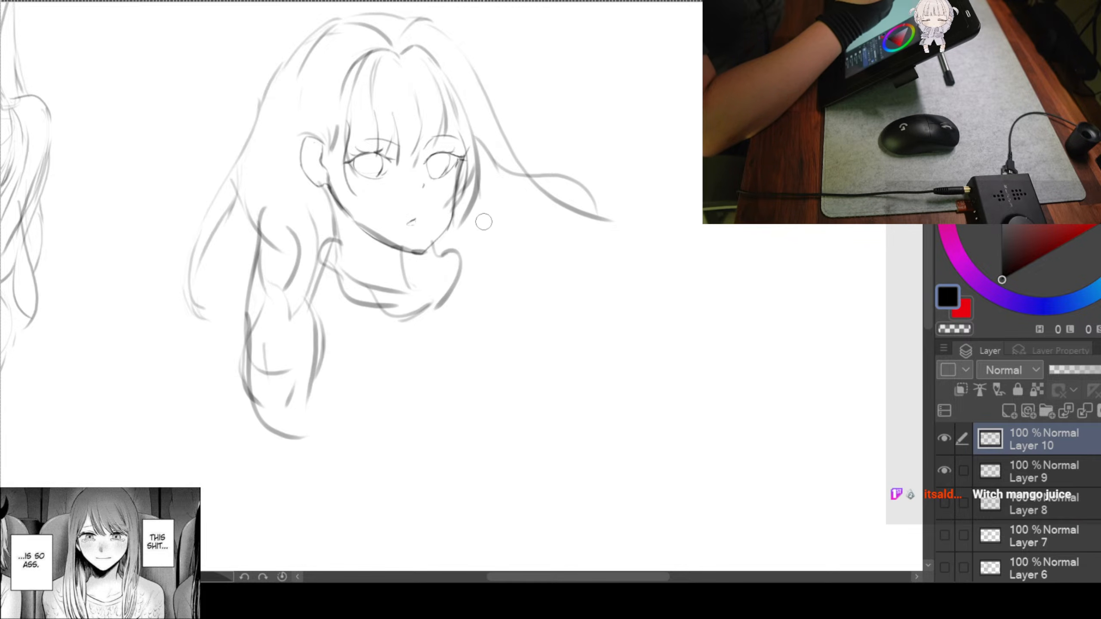
pyautogui.moveTo(476, 197); pyautogui.dragTo(480, 213)
pyautogui.moveTo(490, 224); pyautogui.dragTo(502, 230)
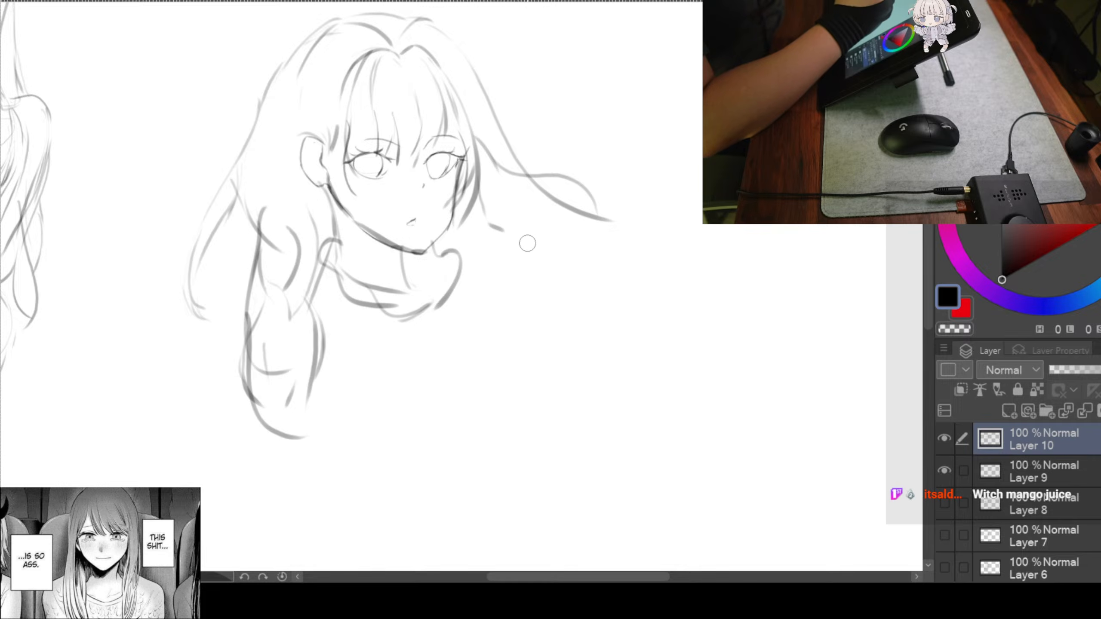
pyautogui.moveTo(485, 205); pyautogui.dragTo(488, 239)
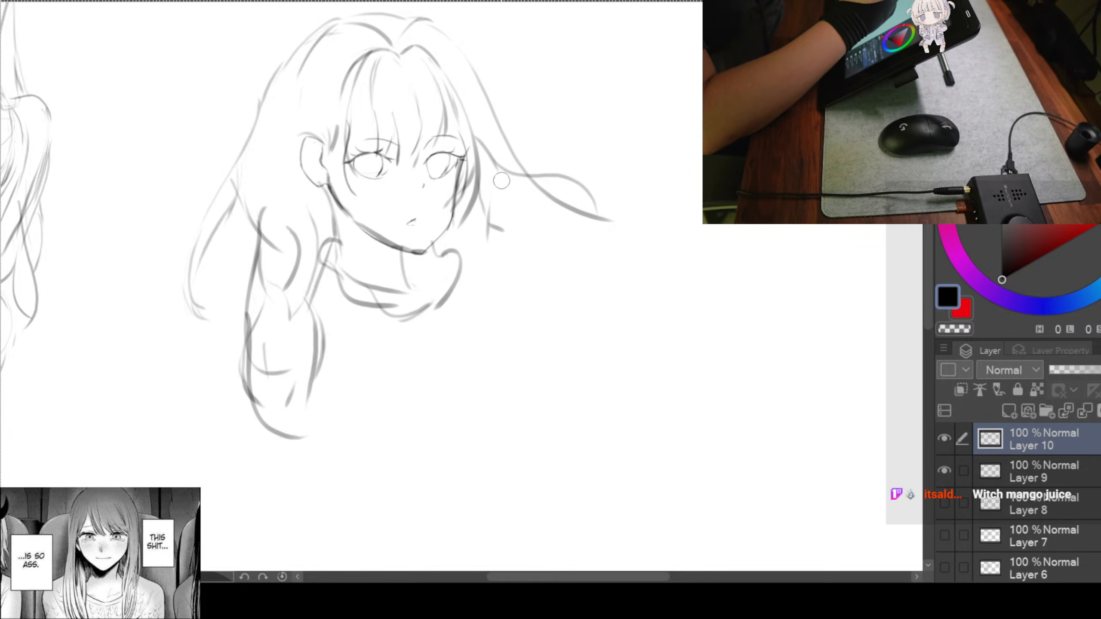
pyautogui.moveTo(488, 179); pyautogui.dragTo(512, 339)
# Transform the head sketch on Layer 10, scaling it down slightly
pyautogui.moveTo(567, 410)
pyautogui.mouseDown()
pyautogui.moveTo(590, 489)
pyautogui.moveTo(501, 423)
pyautogui.moveTo(498, 403)
pyautogui.mouseUp()
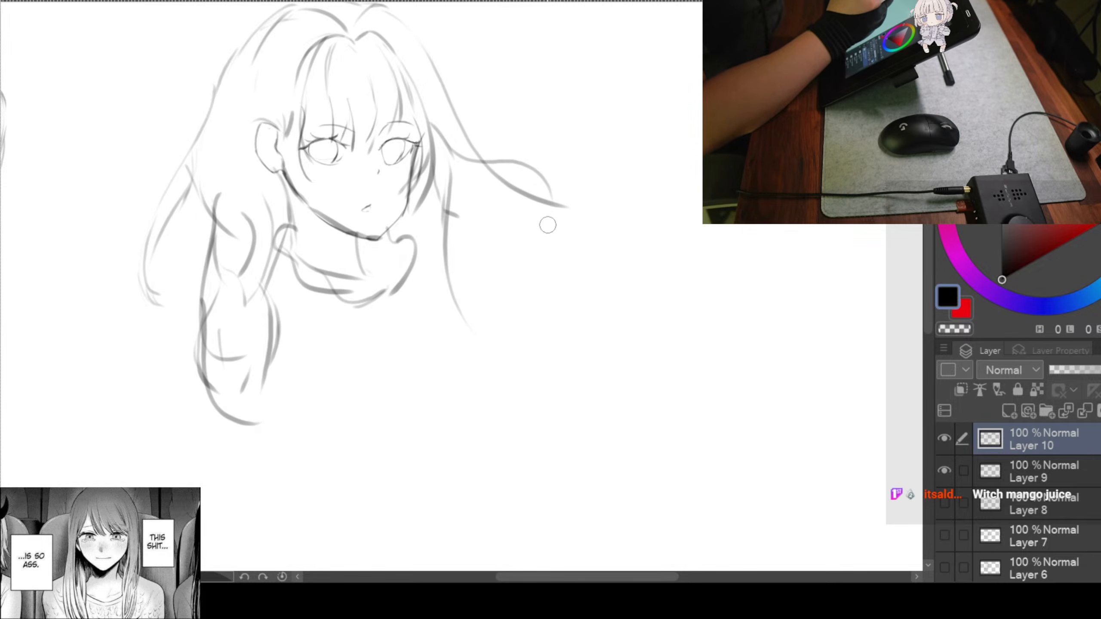
pyautogui.moveTo(509, 178); pyautogui.dragTo(518, 238)
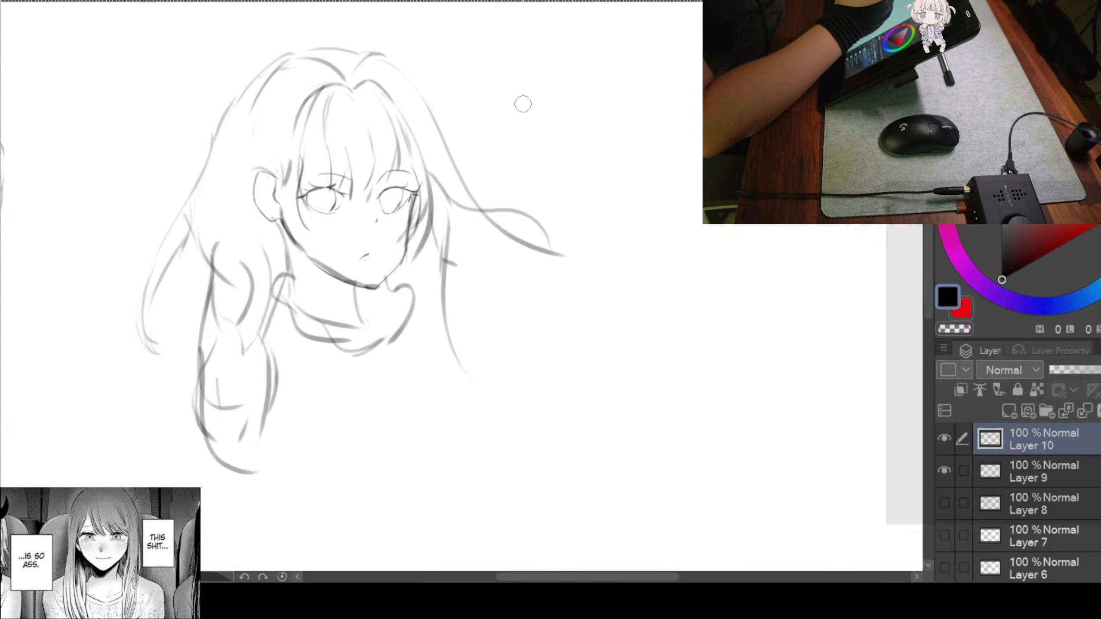
pyautogui.hotkey('ctrl', 't')
pyautogui.moveTo(565, 44)
pyautogui.mouseDown()
pyautogui.moveTo(491, 150)
pyautogui.moveTo(546, 67)
pyautogui.mouseUp()
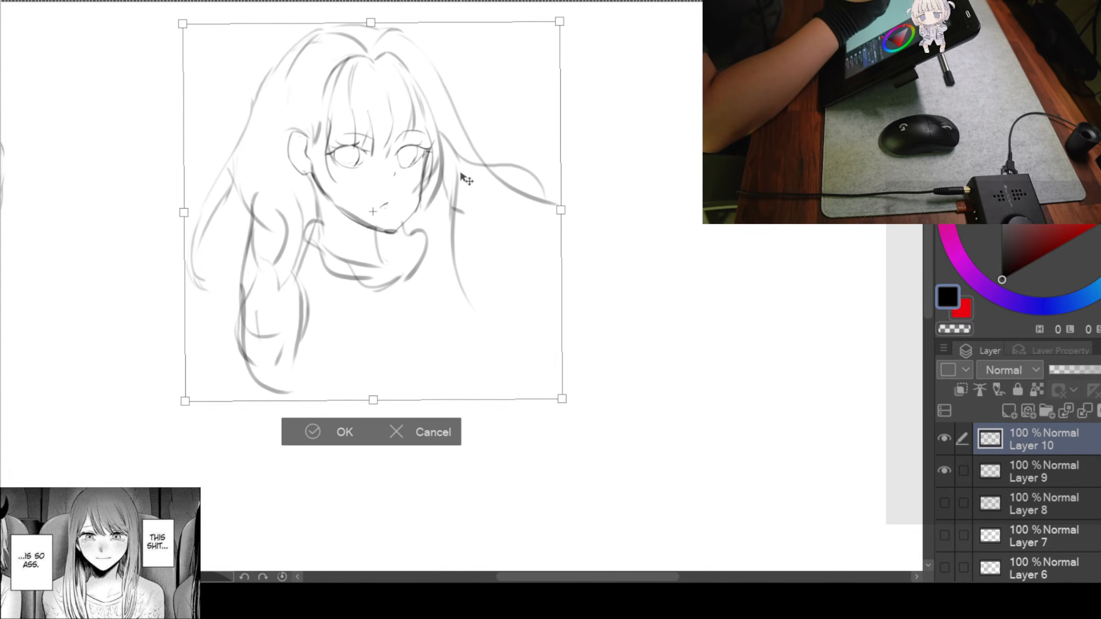
pyautogui.click(334, 429)
# Sketch wavy, looping braid strands from above the ear down behind it into the hanging lock
pyautogui.moveTo(344, 243)
pyautogui.mouseDown()
pyautogui.moveTo(354, 276)
pyautogui.moveTo(397, 255)
pyautogui.mouseUp()
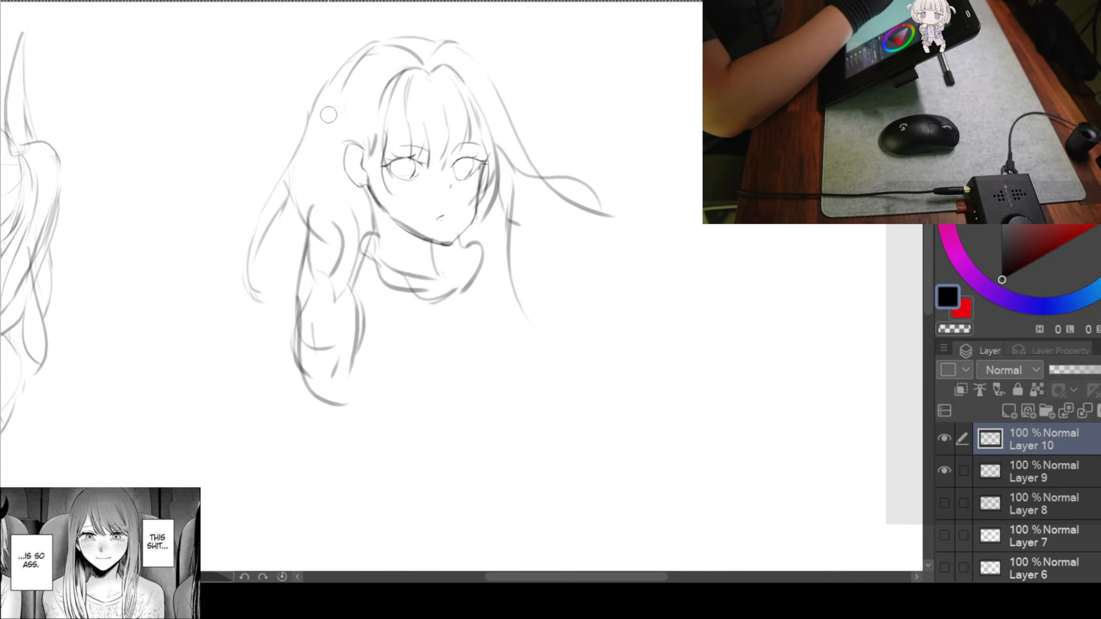
pyautogui.moveTo(331, 107)
pyautogui.mouseDown()
pyautogui.moveTo(365, 136)
pyautogui.moveTo(317, 139)
pyautogui.moveTo(328, 131)
pyautogui.moveTo(341, 164)
pyautogui.mouseUp()
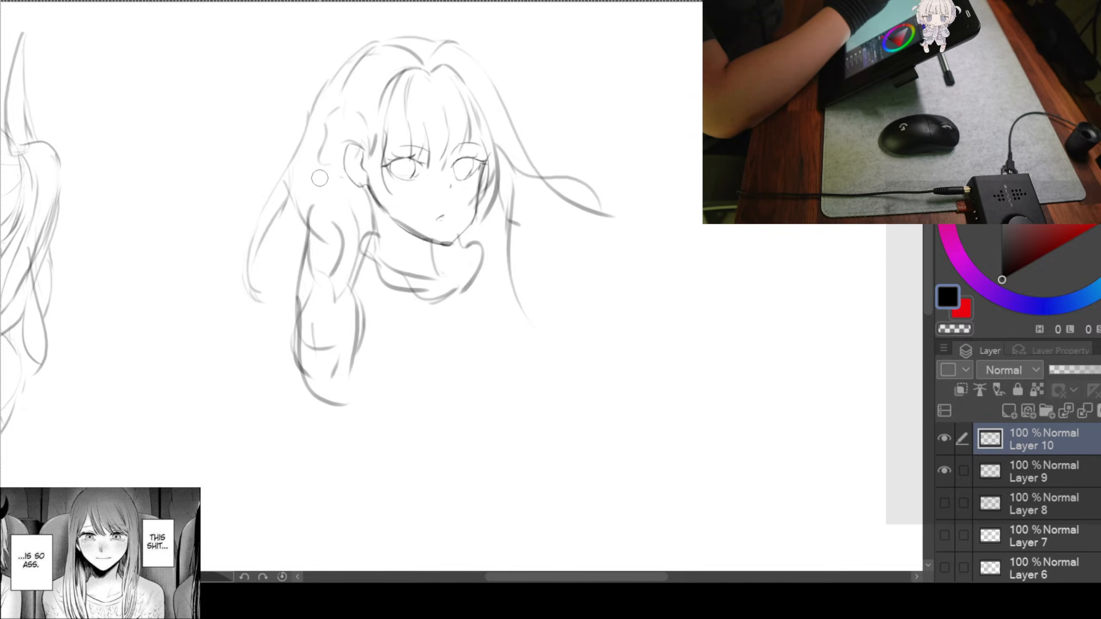
pyautogui.moveTo(331, 163)
pyautogui.mouseDown()
pyautogui.moveTo(299, 191)
pyautogui.moveTo(346, 172)
pyautogui.moveTo(339, 202)
pyautogui.moveTo(329, 169)
pyautogui.moveTo(334, 219)
pyautogui.mouseUp()
pyautogui.moveTo(325, 219)
pyautogui.mouseDown()
pyautogui.moveTo(354, 216)
pyautogui.moveTo(358, 201)
pyautogui.moveTo(329, 232)
pyautogui.mouseUp()
pyautogui.moveTo(340, 171); pyautogui.dragTo(325, 193)
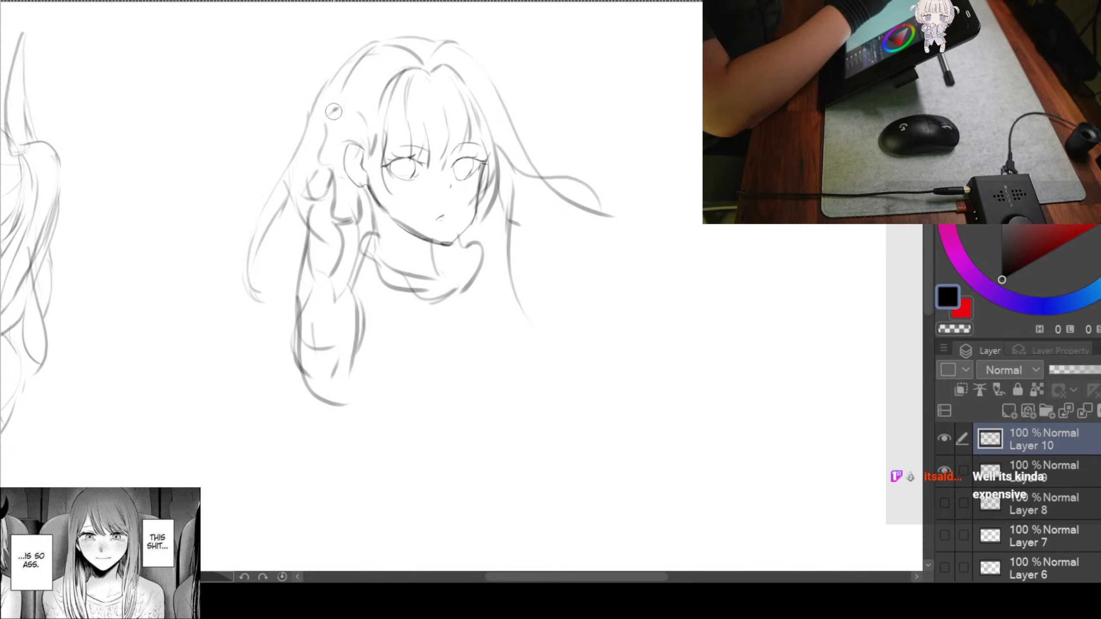
# Erase the pointed chin, redraw the far jaw as a shorter, rounder line, and clear the lower part of the near jaw
pyautogui.moveTo(564, 342); pyautogui.dragTo(535, 329)
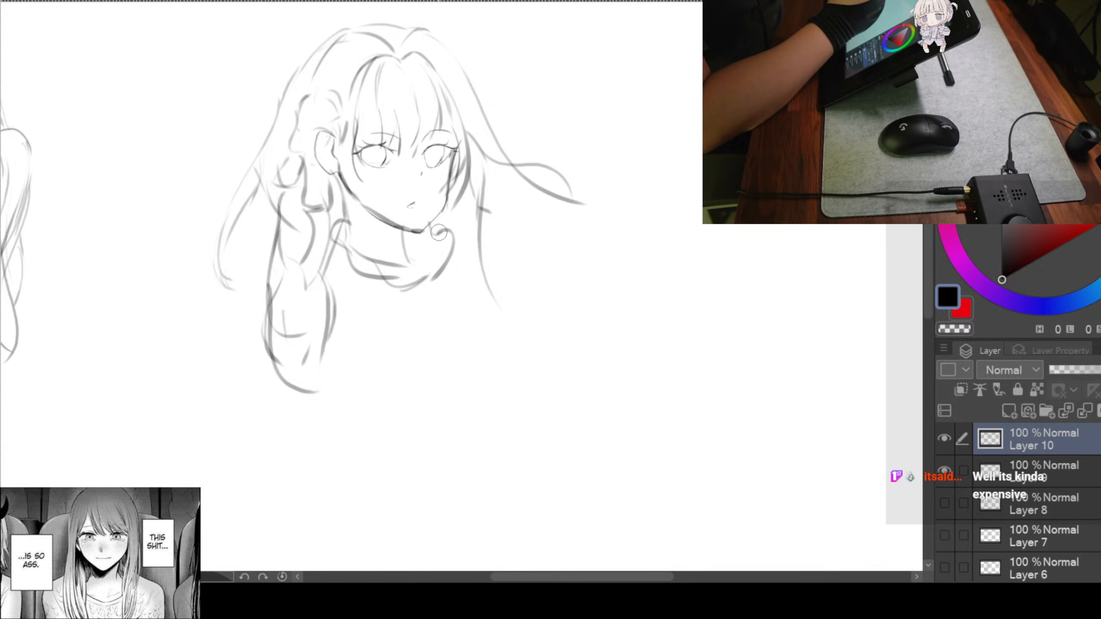
pyautogui.scroll(3, 433, 231)
pyautogui.scroll(-1, 433, 238)
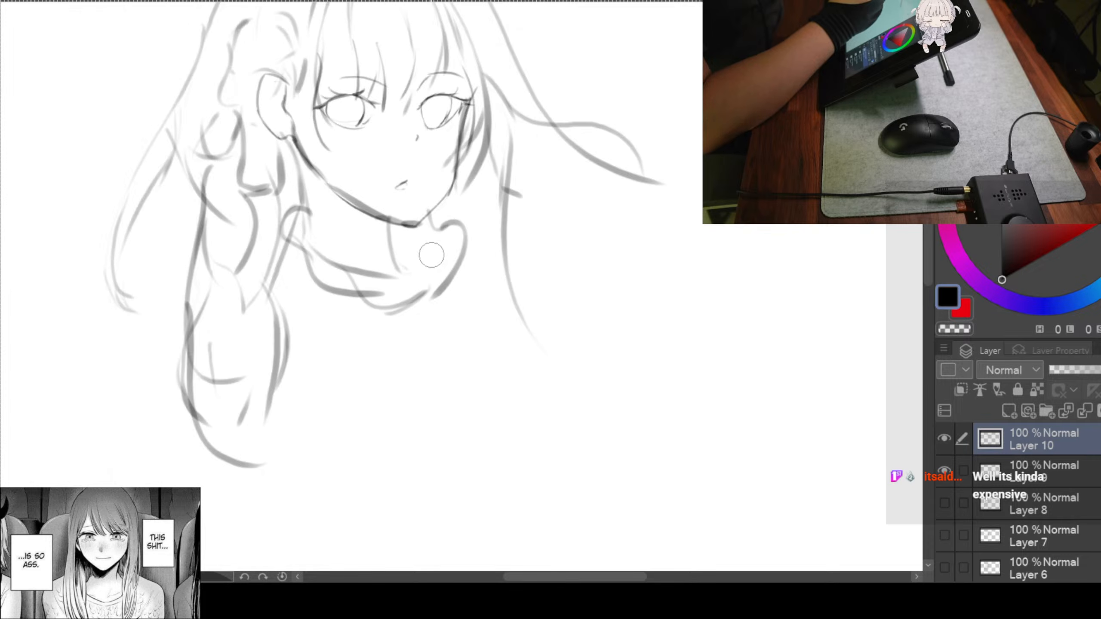
pyautogui.moveTo(409, 238)
pyautogui.mouseDown()
pyautogui.moveTo(385, 223)
pyautogui.moveTo(446, 195)
pyautogui.moveTo(428, 189)
pyautogui.moveTo(462, 84)
pyautogui.moveTo(455, 180)
pyautogui.moveTo(453, 171)
pyautogui.moveTo(448, 198)
pyautogui.moveTo(453, 170)
pyautogui.moveTo(383, 222)
pyautogui.mouseUp()
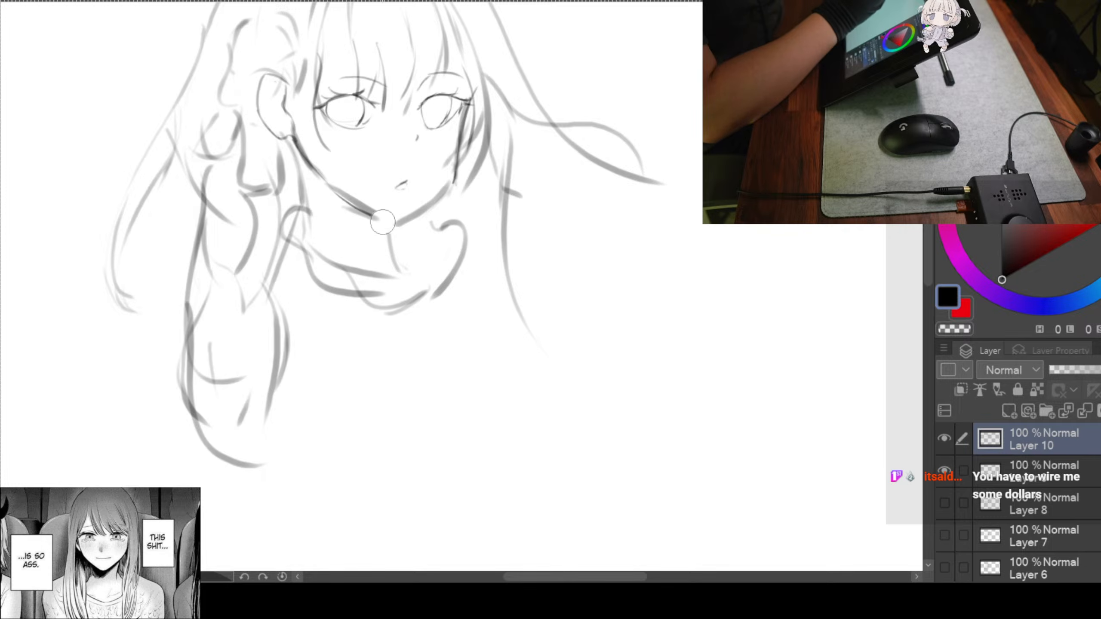
pyautogui.moveTo(454, 171)
pyautogui.mouseDown()
pyautogui.moveTo(432, 202)
pyautogui.moveTo(383, 218)
pyautogui.moveTo(367, 207)
pyautogui.moveTo(393, 220)
pyautogui.moveTo(428, 209)
pyautogui.moveTo(372, 218)
pyautogui.moveTo(402, 221)
pyautogui.mouseUp()
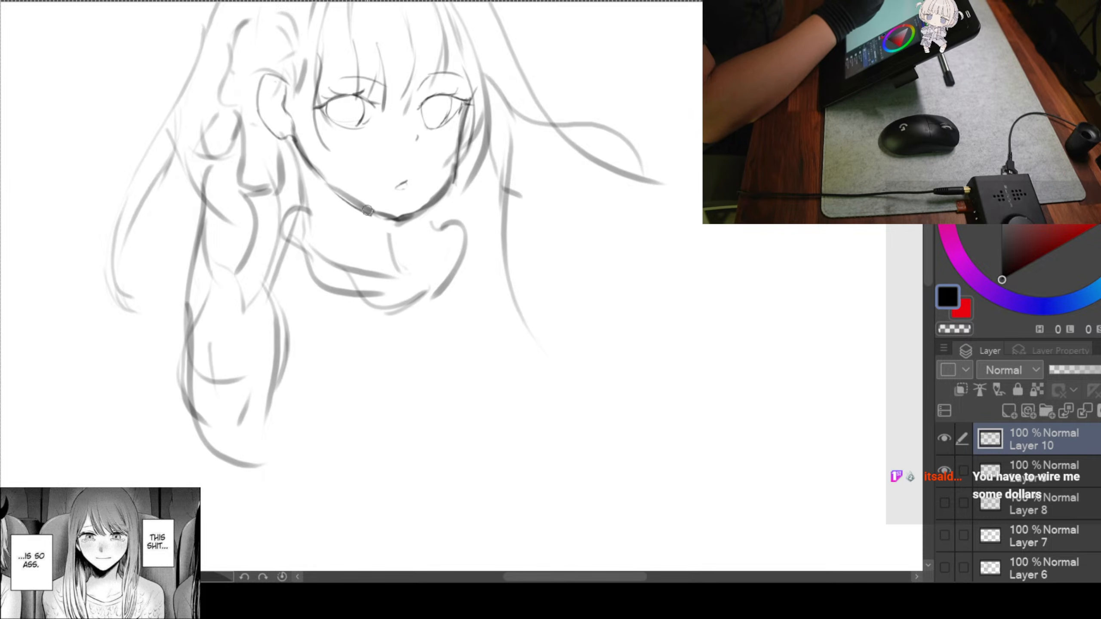
pyautogui.moveTo(444, 175)
pyautogui.mouseDown()
pyautogui.moveTo(389, 217)
pyautogui.moveTo(360, 204)
pyautogui.moveTo(424, 202)
pyautogui.moveTo(407, 218)
pyautogui.moveTo(441, 187)
pyautogui.moveTo(452, 155)
pyautogui.moveTo(436, 200)
pyautogui.moveTo(456, 150)
pyautogui.moveTo(450, 192)
pyautogui.moveTo(456, 163)
pyautogui.moveTo(444, 193)
pyautogui.moveTo(414, 217)
pyautogui.mouseUp()
pyautogui.moveTo(392, 228)
pyautogui.mouseDown()
pyautogui.moveTo(425, 210)
pyautogui.moveTo(381, 227)
pyautogui.mouseUp()
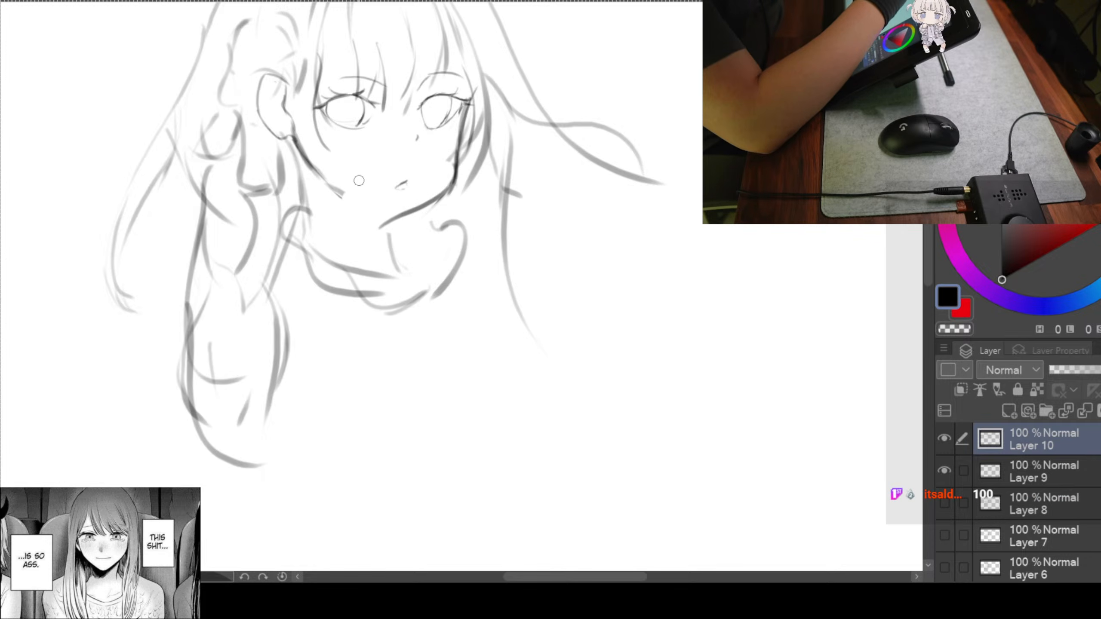
# Redraw the near jaw line from below the ear to the new chin and extend the neck line up to it
pyautogui.moveTo(342, 193); pyautogui.dragTo(395, 215)
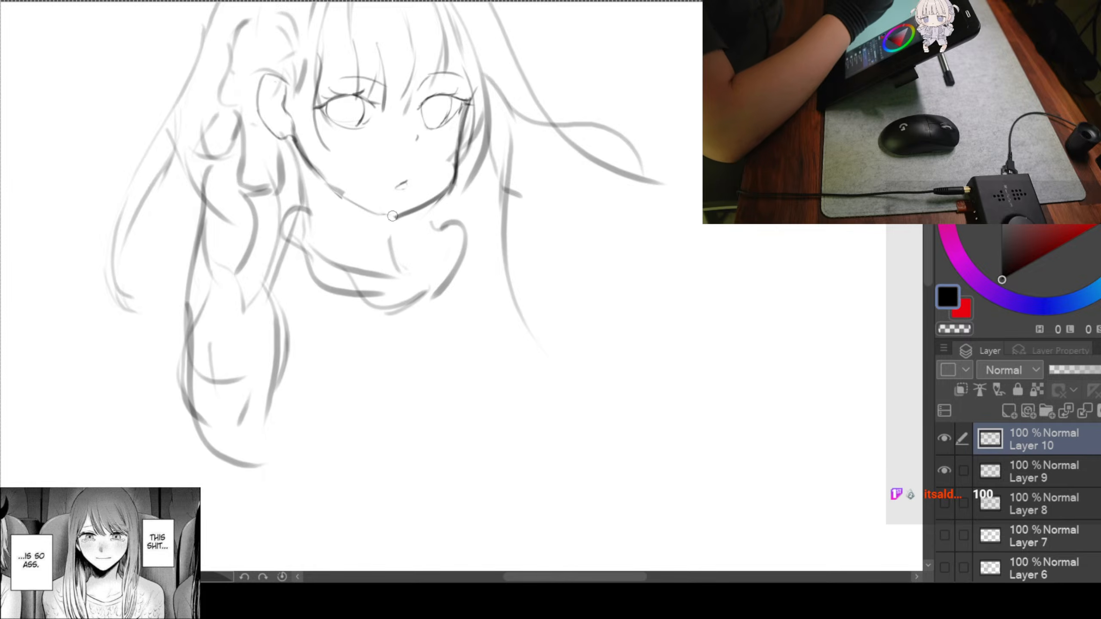
pyautogui.moveTo(364, 208); pyautogui.dragTo(400, 215)
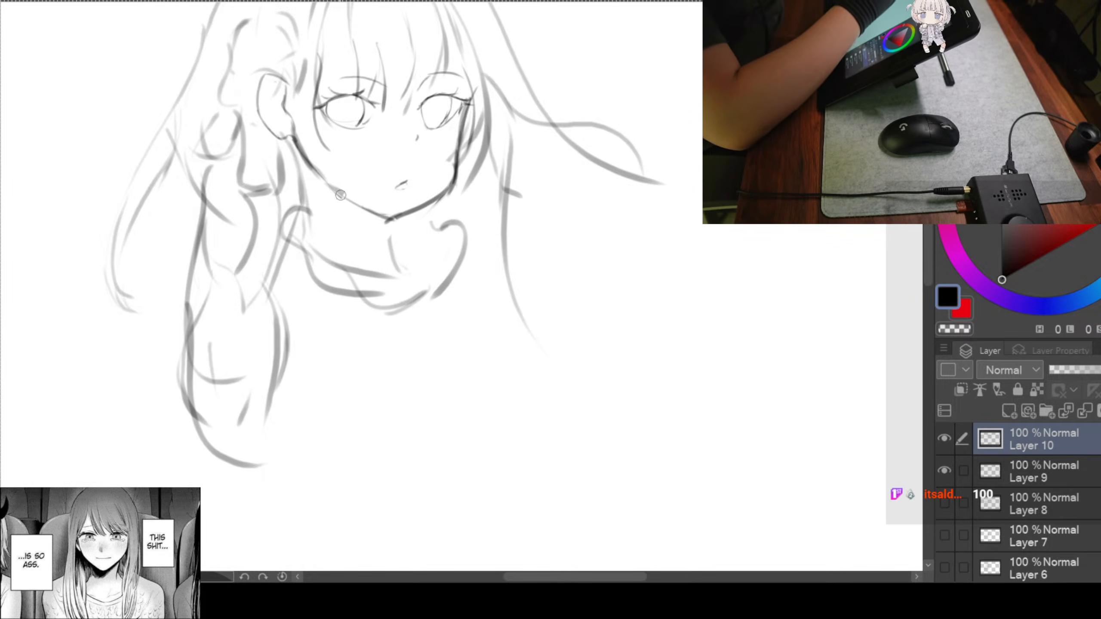
pyautogui.moveTo(338, 195); pyautogui.dragTo(392, 221)
pyautogui.moveTo(296, 141)
pyautogui.mouseDown()
pyautogui.moveTo(394, 245)
pyautogui.moveTo(381, 219)
pyautogui.moveTo(397, 258)
pyautogui.mouseUp()
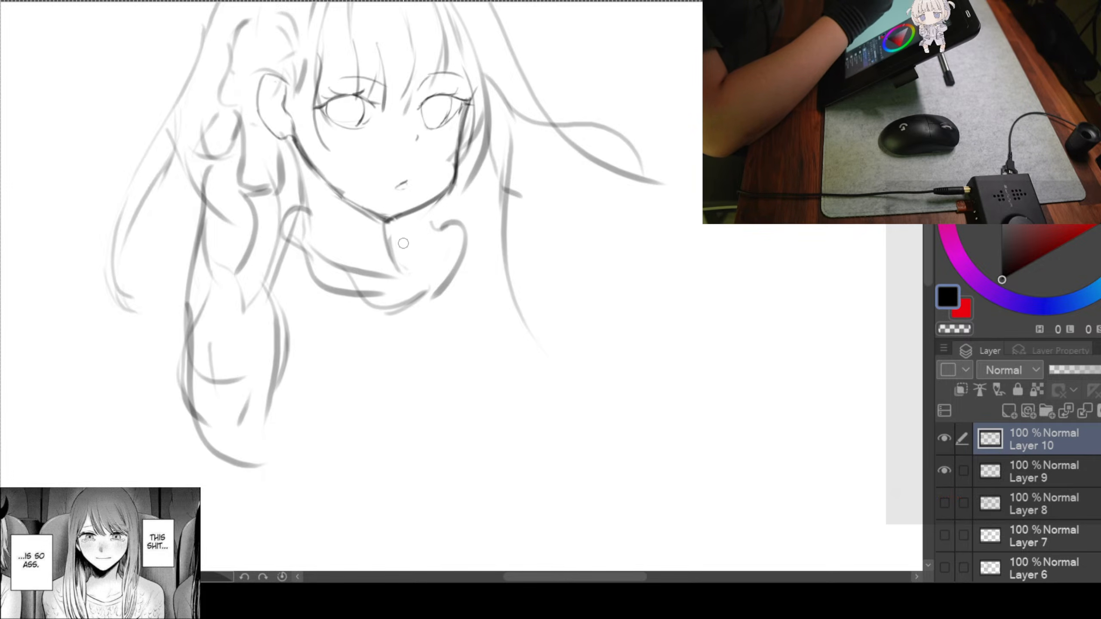
pyautogui.moveTo(384, 223); pyautogui.dragTo(420, 219)
pyautogui.scroll(-3, 499, 329)
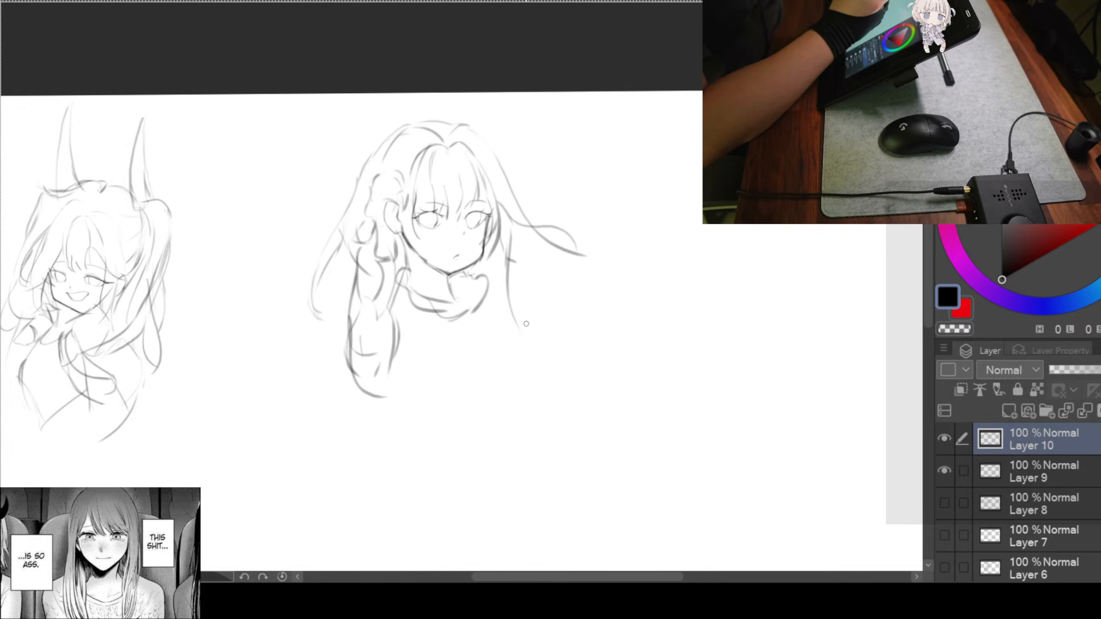
# Redraw the strand hanging down the far side of the face, with a darker, outward-curving line below the collar
pyautogui.scroll(3, 507, 218)
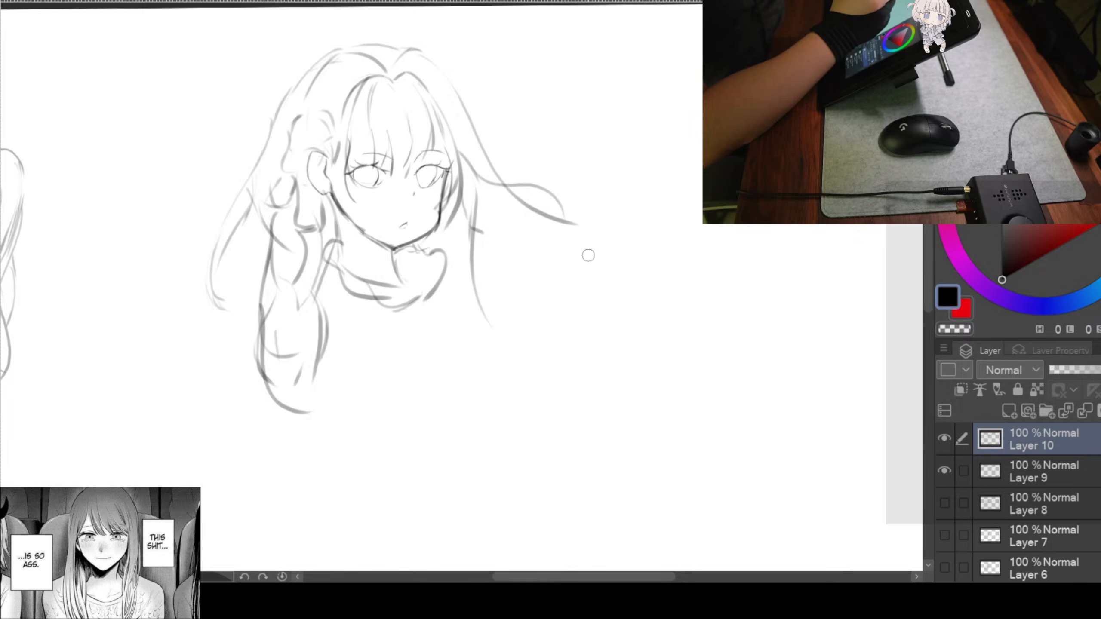
pyautogui.moveTo(598, 218); pyautogui.dragTo(614, 299)
pyautogui.hotkey('ctrl', 'z')
pyautogui.moveTo(626, 249); pyautogui.dragTo(636, 192)
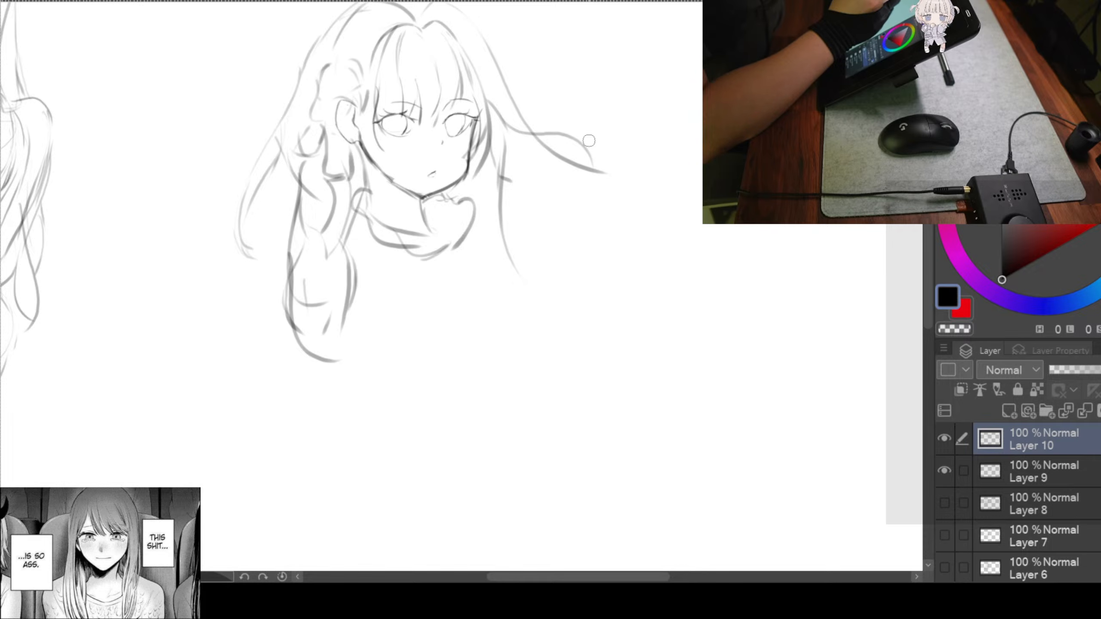
pyautogui.moveTo(476, 219); pyautogui.dragTo(457, 221)
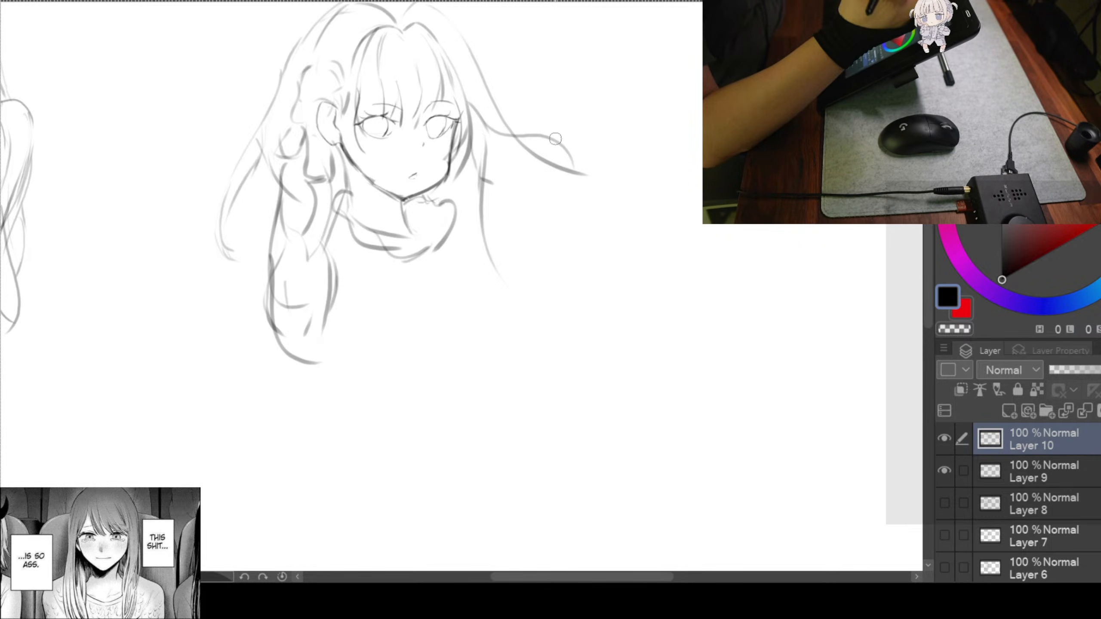
pyautogui.moveTo(555, 138)
pyautogui.mouseDown()
pyautogui.moveTo(505, 241)
pyautogui.moveTo(570, 211)
pyautogui.moveTo(575, 228)
pyautogui.moveTo(528, 219)
pyautogui.moveTo(498, 252)
pyautogui.moveTo(524, 269)
pyautogui.mouseUp()
pyautogui.hotkey('ctrl', '-')
pyautogui.hotkey('ctrl', '+')
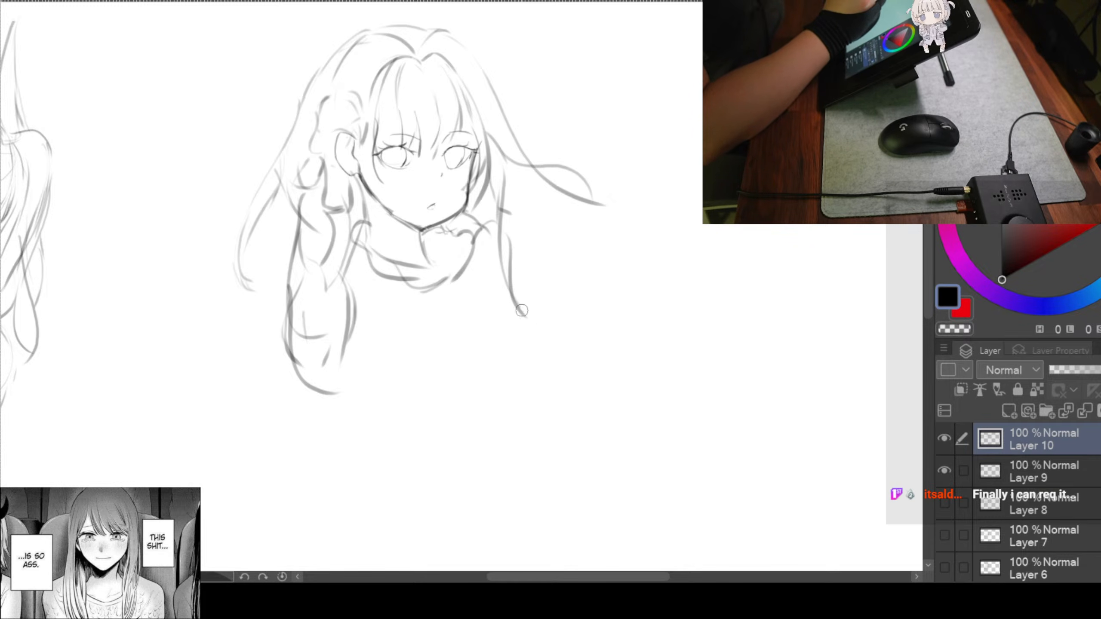
# Redraw the far-side flowing lock as a wide, windblown shape with a long lower edge and a rounded outer end
pyautogui.scroll(2, 486, 234)
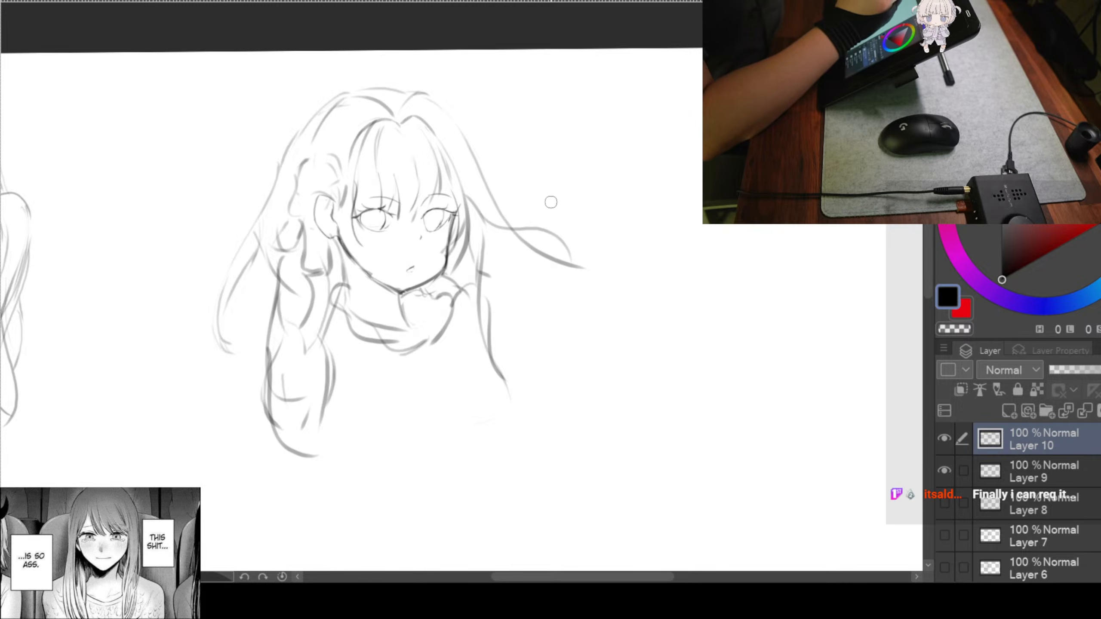
pyautogui.scroll(-1, 472, 218)
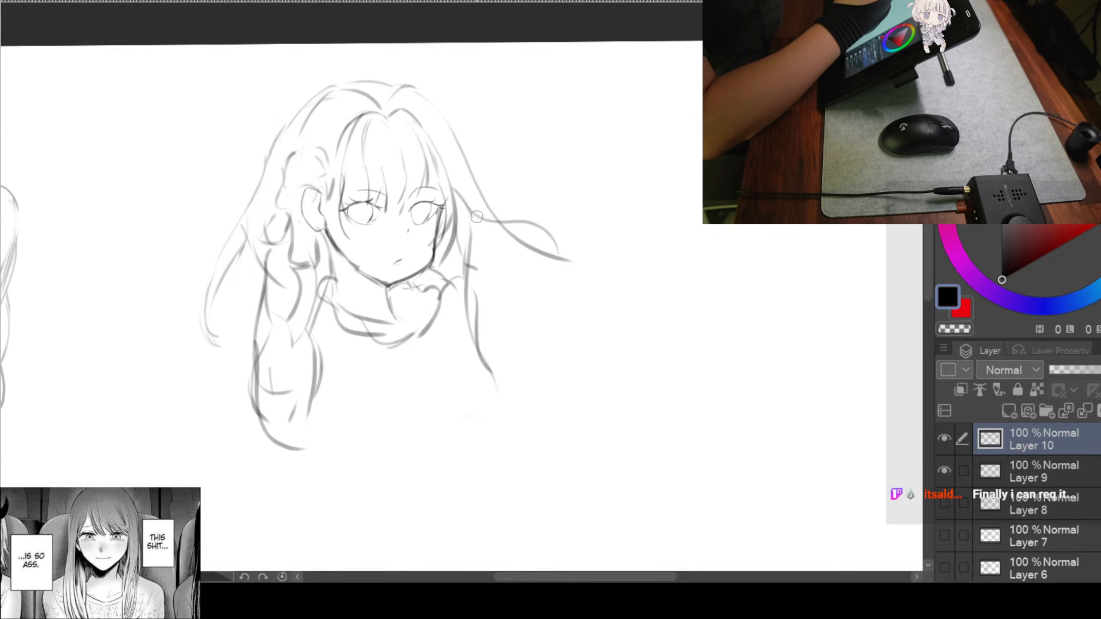
pyautogui.moveTo(467, 196)
pyautogui.mouseDown()
pyautogui.moveTo(525, 200)
pyautogui.moveTo(575, 266)
pyautogui.mouseUp()
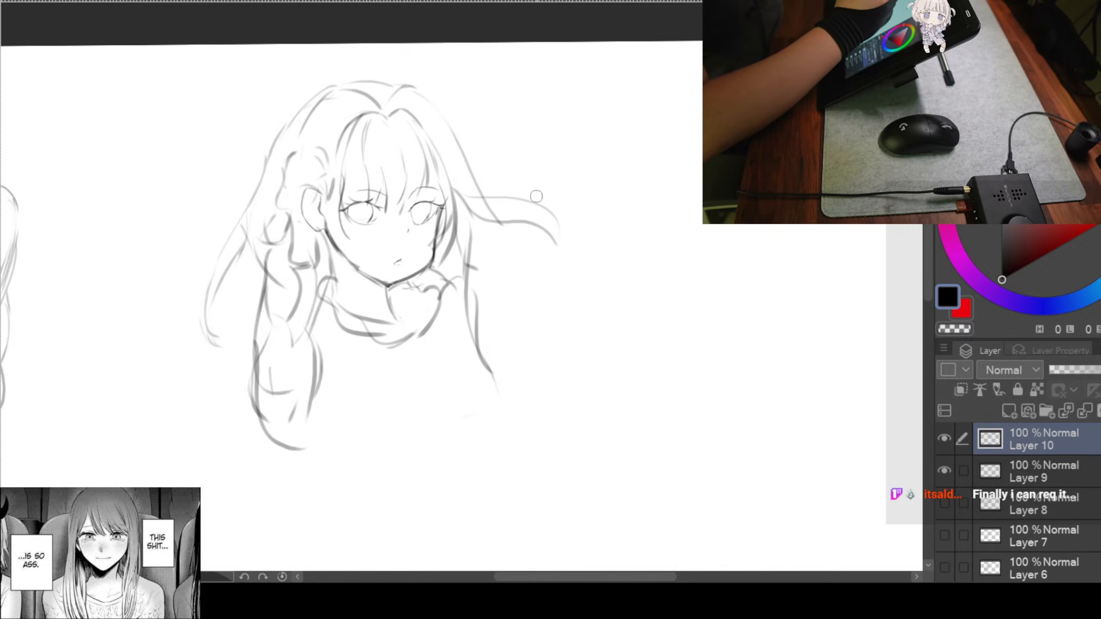
pyautogui.moveTo(471, 167); pyautogui.dragTo(569, 241)
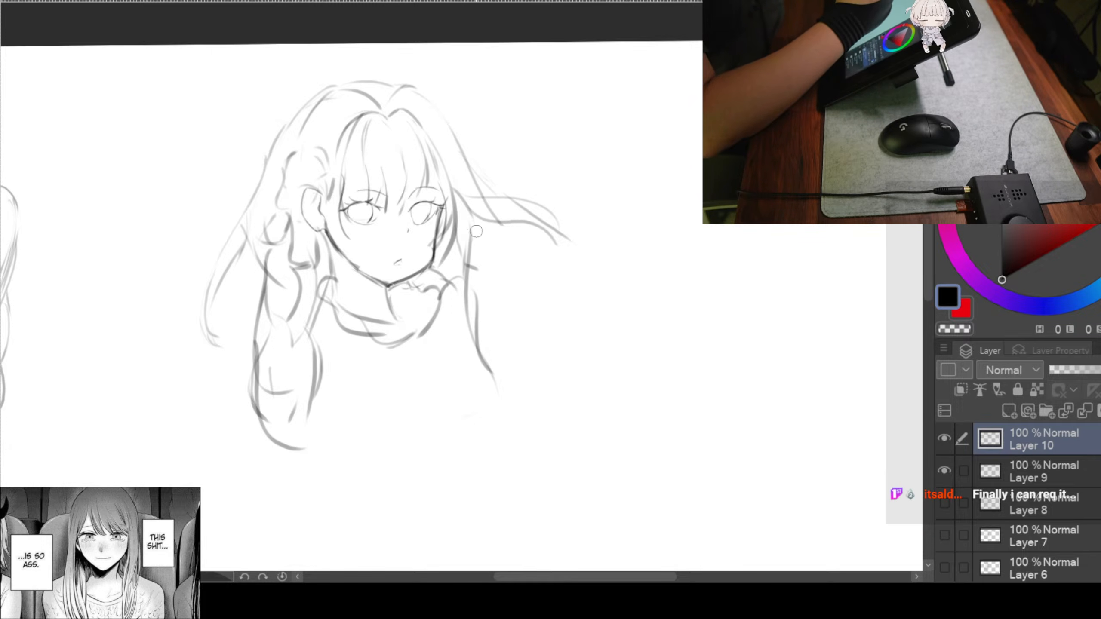
pyautogui.moveTo(468, 215); pyautogui.dragTo(601, 320)
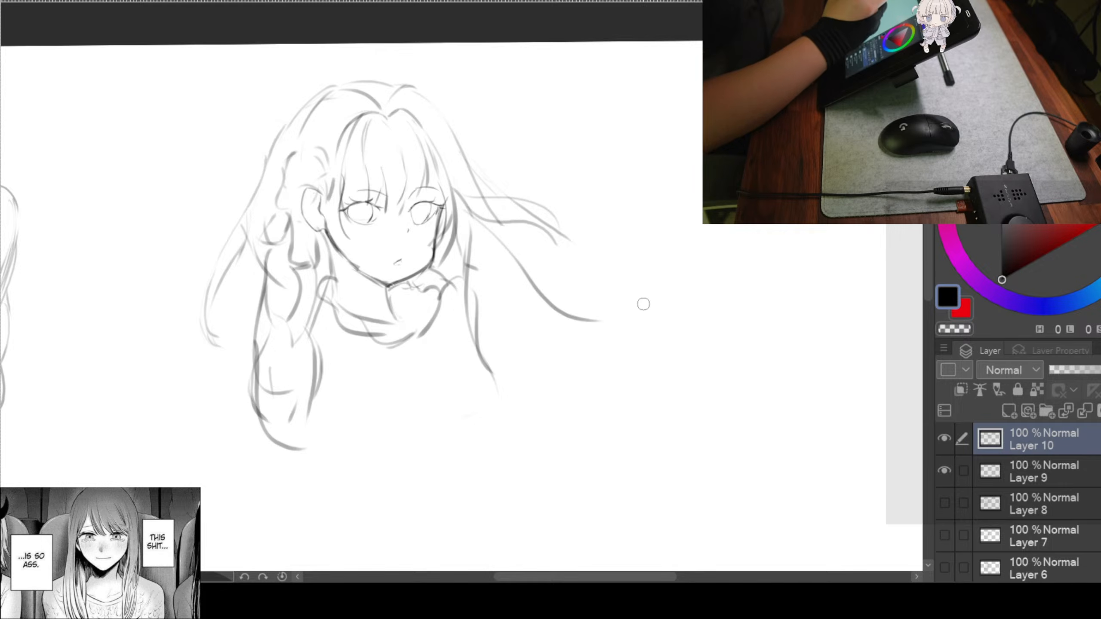
pyautogui.moveTo(542, 217)
pyautogui.mouseDown()
pyautogui.moveTo(607, 252)
pyautogui.moveTo(600, 338)
pyautogui.mouseUp()
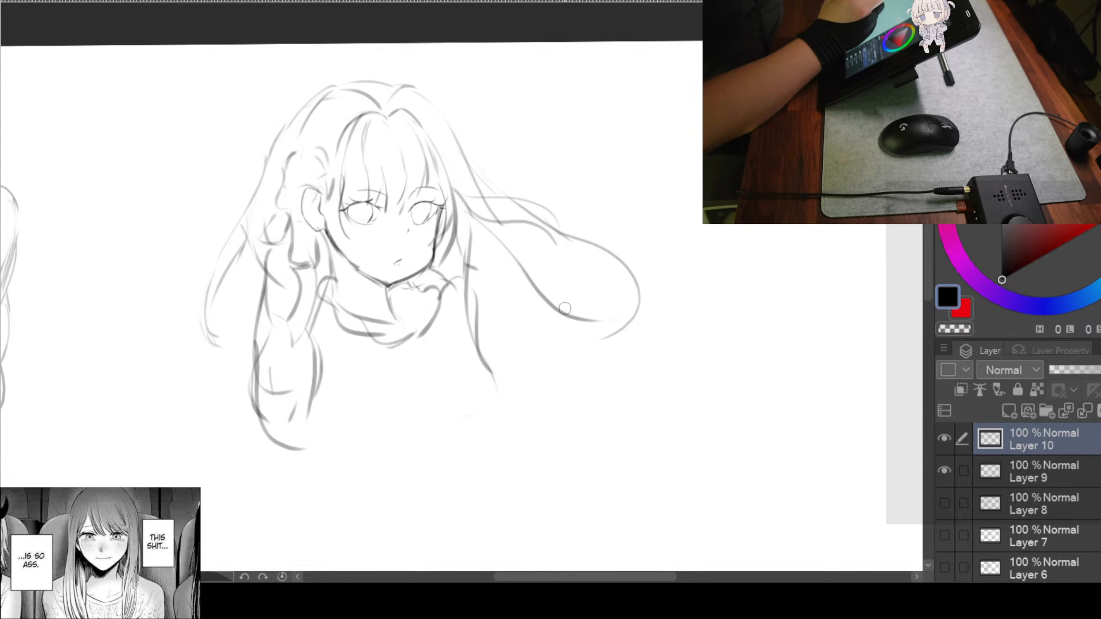
pyautogui.moveTo(535, 295)
pyautogui.mouseDown()
pyautogui.moveTo(642, 324)
pyautogui.moveTo(625, 285)
pyautogui.mouseUp()
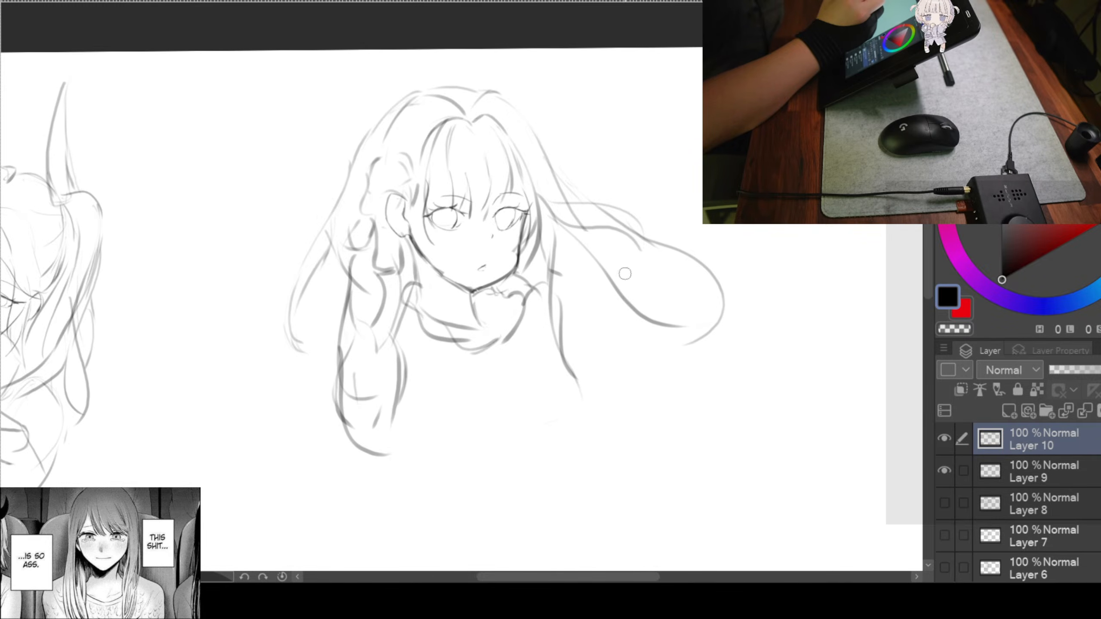
# Sketch the bumpy upper contour, side folds and lower edge of the shape behind the near-side braid
pyautogui.moveTo(367, 302); pyautogui.dragTo(422, 222)
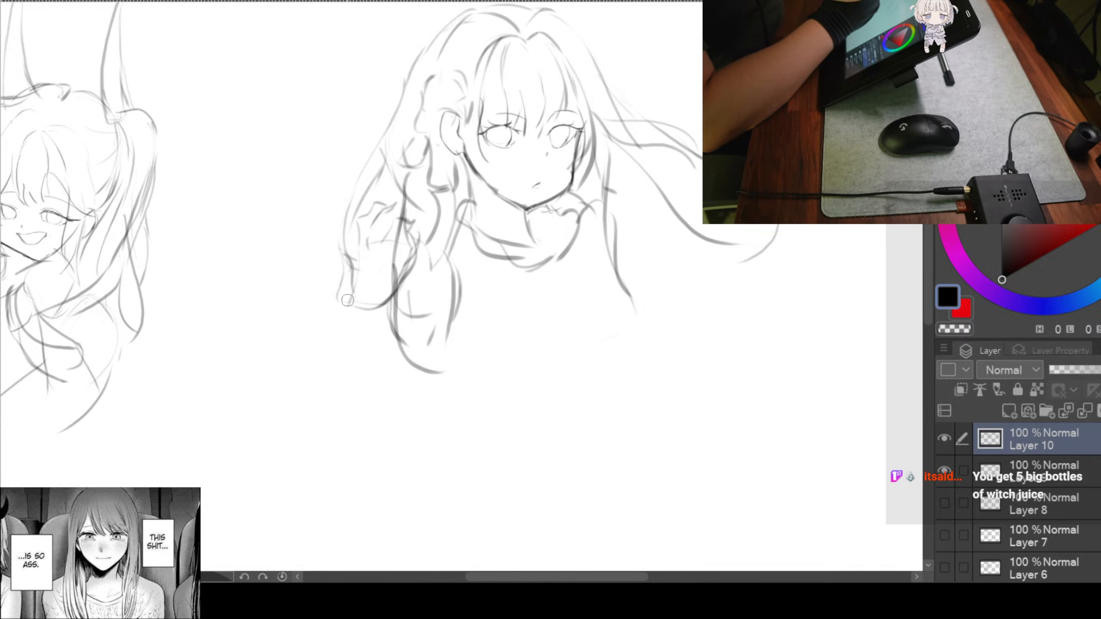
pyautogui.moveTo(574, 359); pyautogui.dragTo(506, 343)
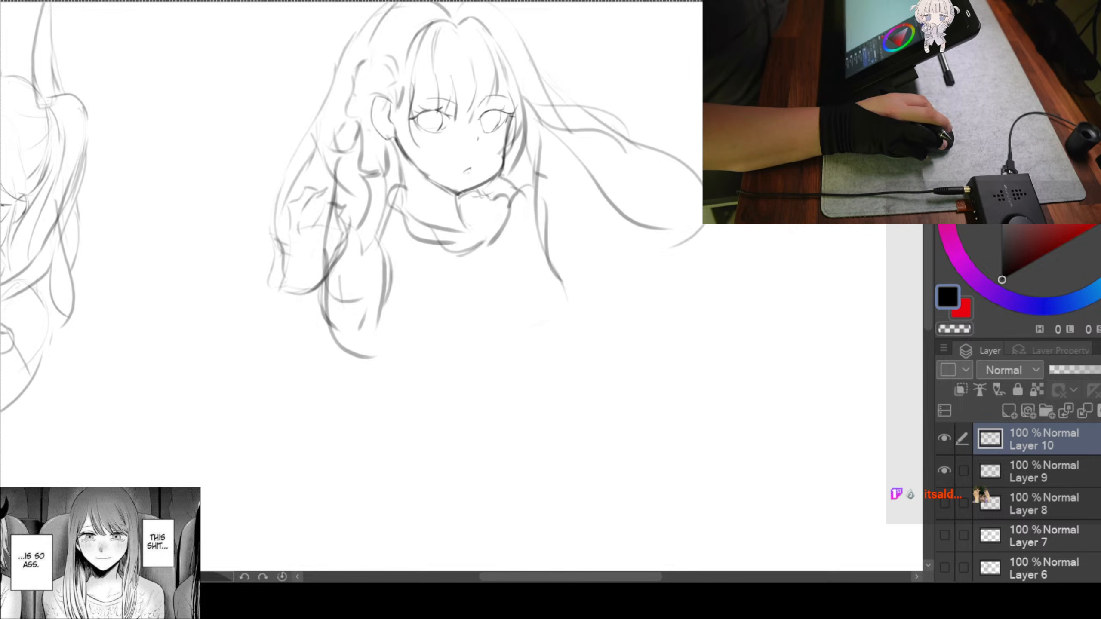
# Redraw the collar's front edge and center opening below the chin with overlapping curved lines
pyautogui.moveTo(664, 200)
pyautogui.mouseDown()
pyautogui.moveTo(538, 224)
pyautogui.moveTo(538, 199)
pyautogui.mouseUp()
pyautogui.scroll(1, 538, 224)
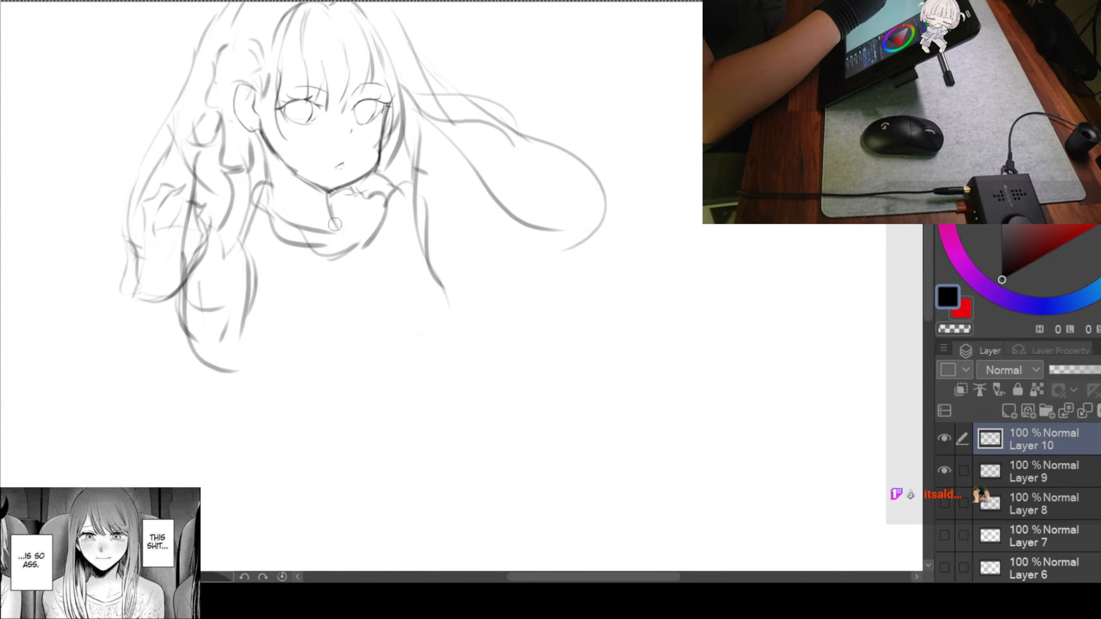
pyautogui.moveTo(314, 245); pyautogui.dragTo(375, 234)
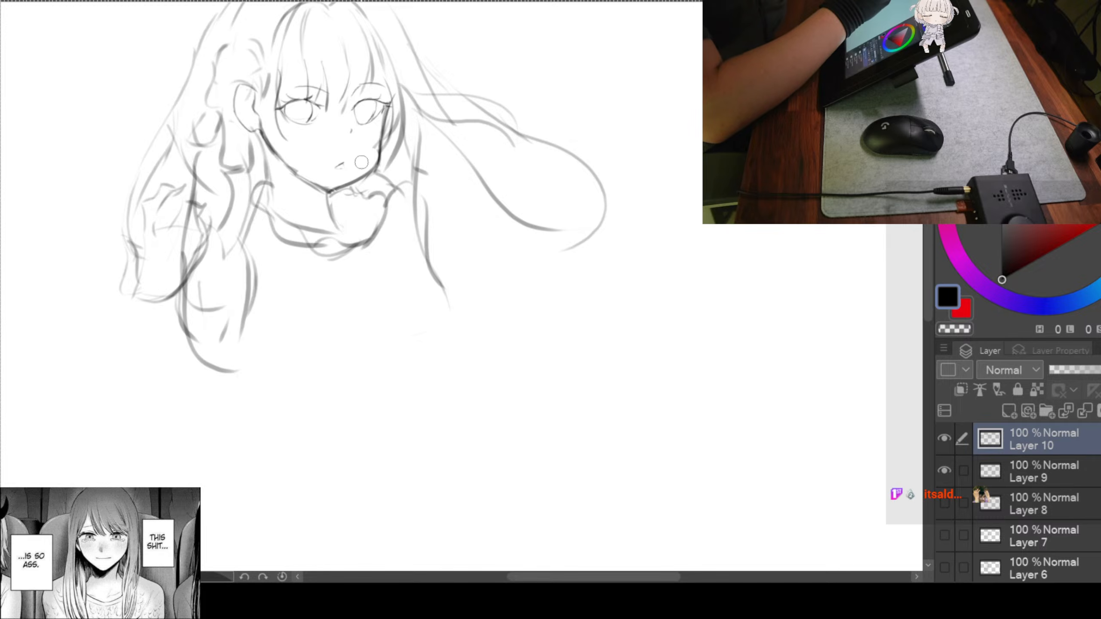
pyautogui.moveTo(390, 206)
pyautogui.mouseDown()
pyautogui.moveTo(432, 198)
pyautogui.moveTo(387, 229)
pyautogui.moveTo(457, 231)
pyautogui.mouseUp()
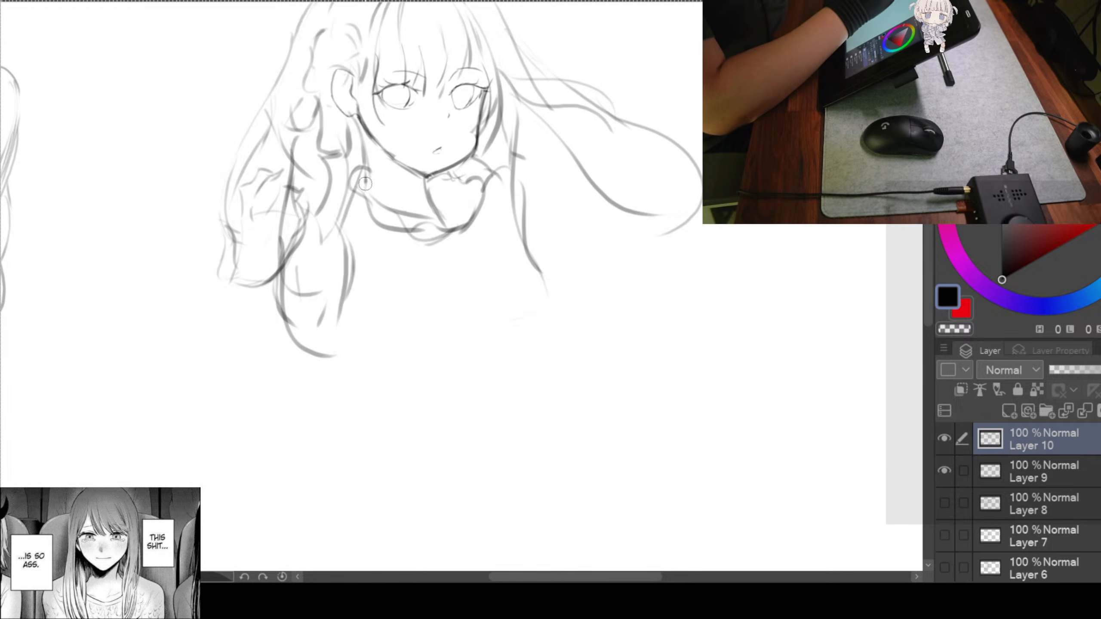
pyautogui.moveTo(487, 290); pyautogui.dragTo(484, 255)
pyautogui.moveTo(453, 305); pyautogui.dragTo(495, 264)
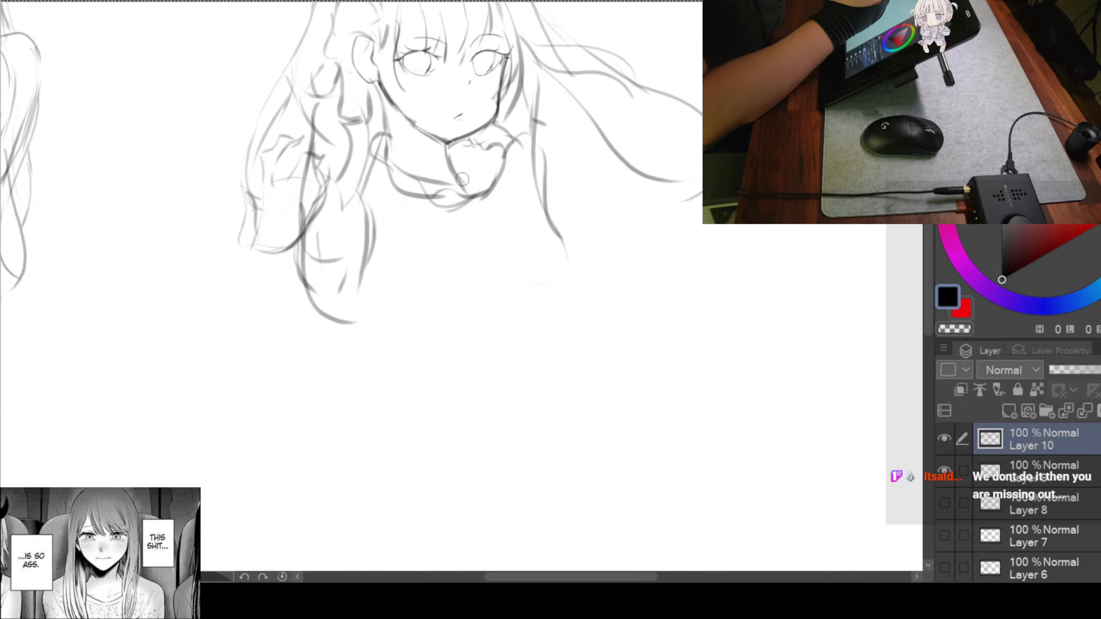
pyautogui.moveTo(431, 177); pyautogui.dragTo(470, 192)
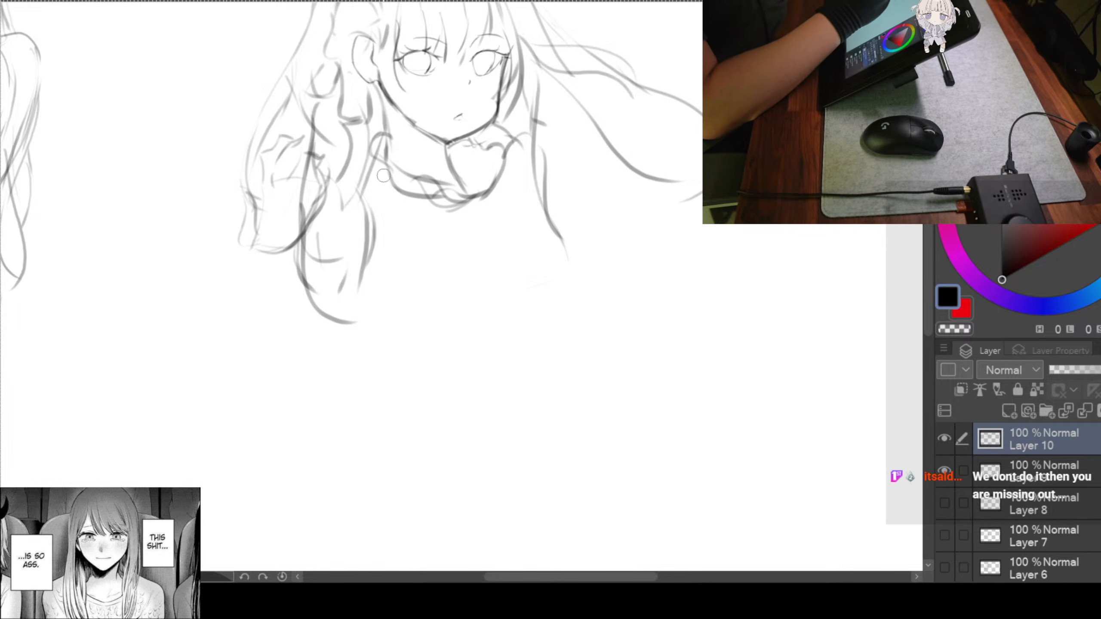
# Sketch the shoulder line running from the hair strand beside the neck across to the bent arm
pyautogui.scroll(2, 509, 228)
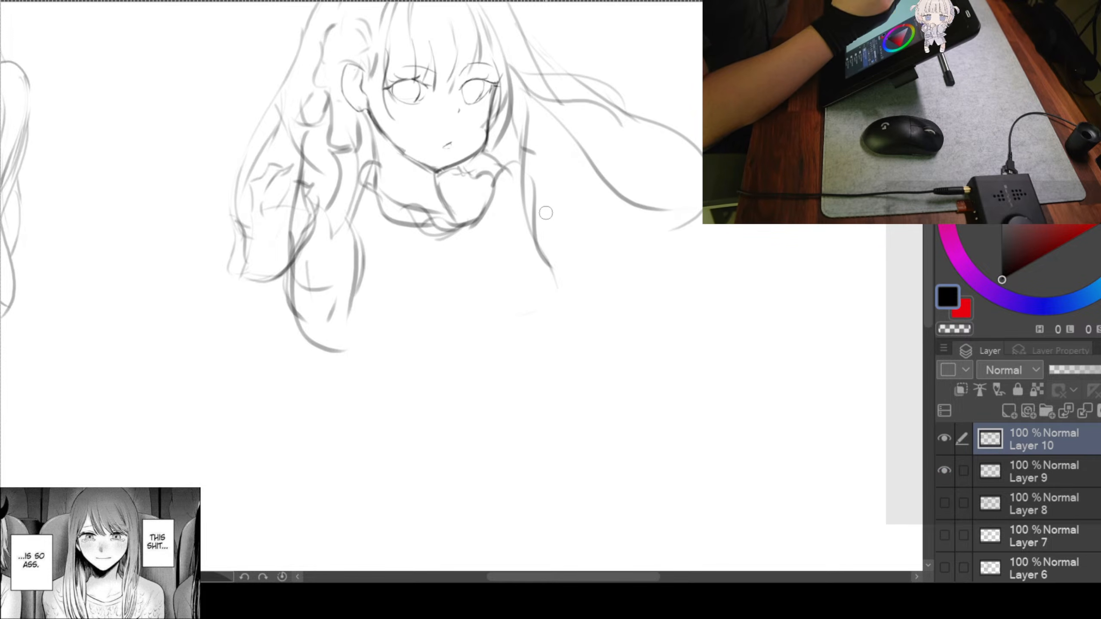
pyautogui.moveTo(651, 243); pyautogui.dragTo(670, 270)
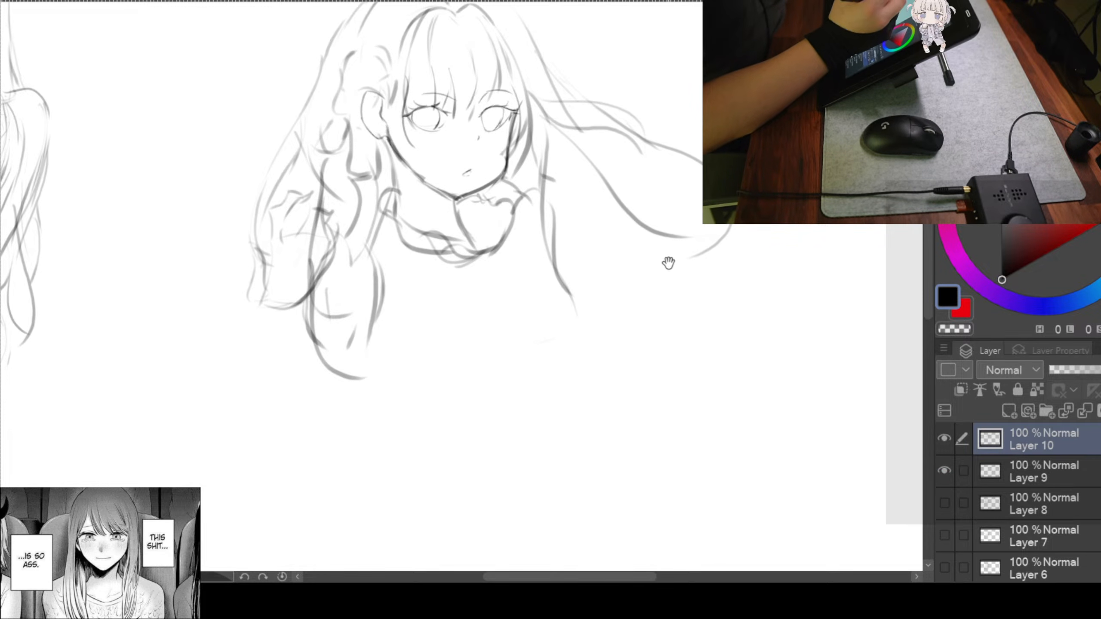
pyautogui.moveTo(728, 242); pyautogui.dragTo(714, 248)
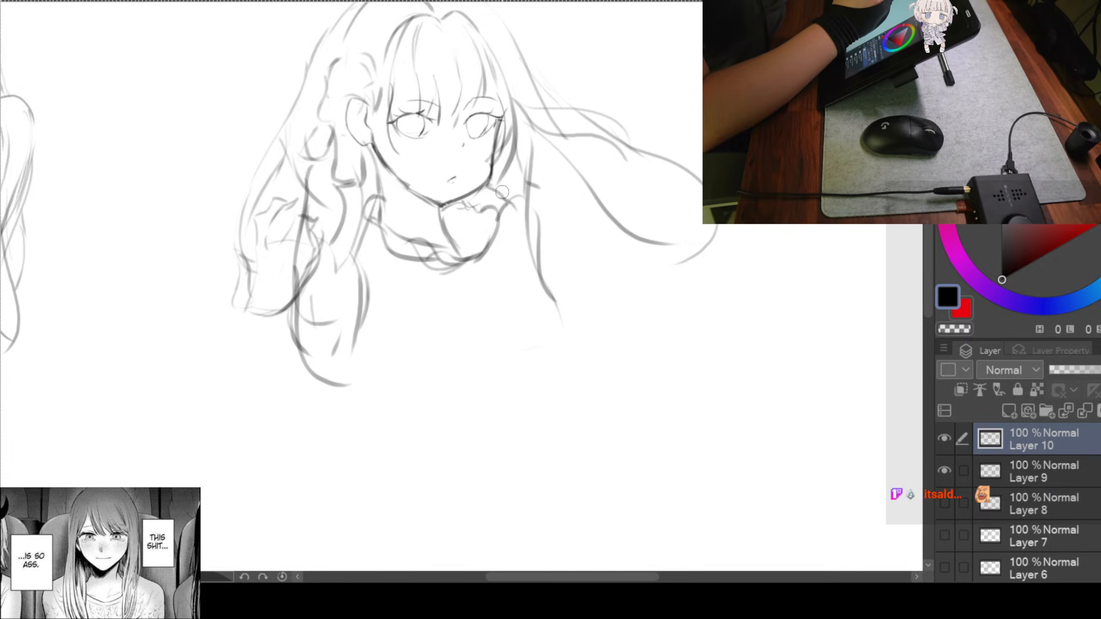
pyautogui.moveTo(502, 200); pyautogui.dragTo(528, 181)
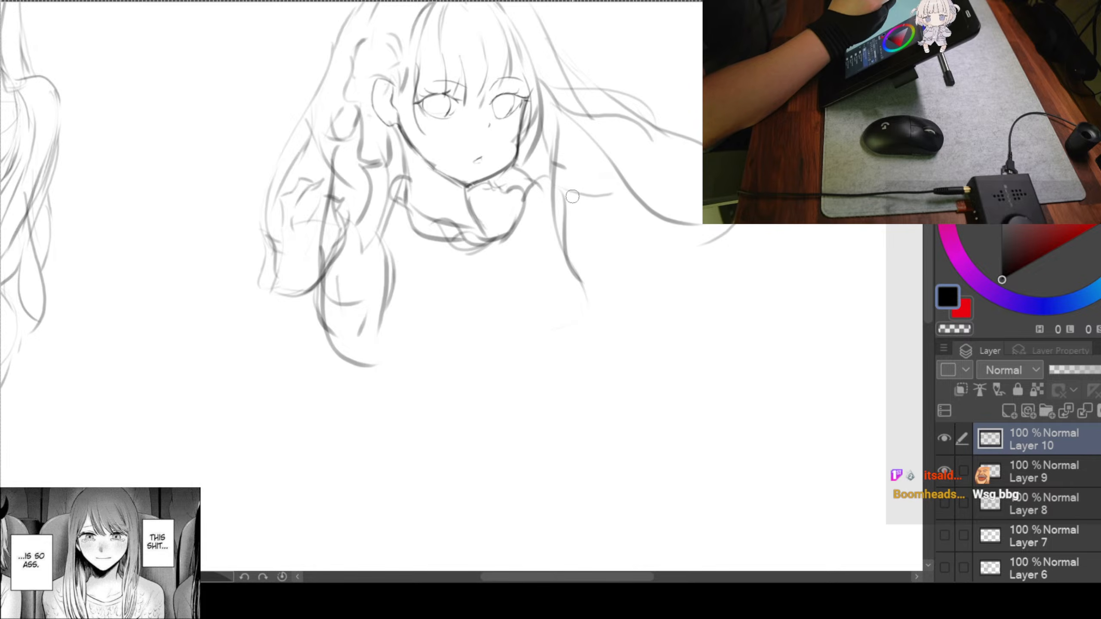
pyautogui.moveTo(590, 213); pyautogui.dragTo(635, 176)
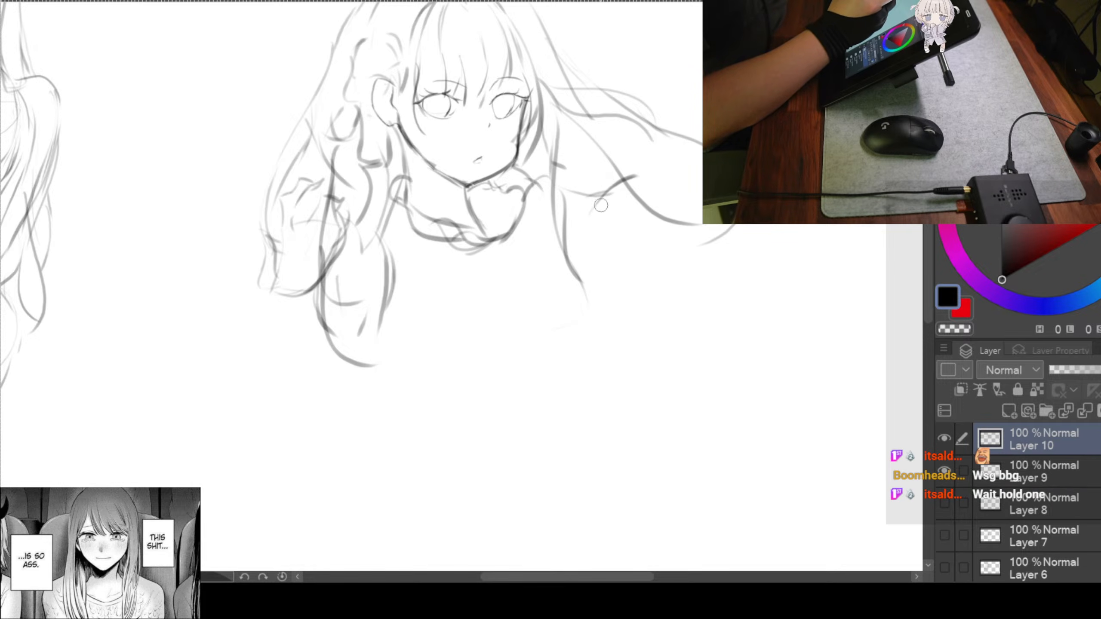
# Sketch the curved sleeve fold and the long hem line below the bent arm, ending at the side hair strand
pyautogui.moveTo(649, 327); pyautogui.dragTo(631, 300)
pyautogui.moveTo(675, 249)
pyautogui.mouseDown()
pyautogui.moveTo(638, 231)
pyautogui.moveTo(625, 210)
pyautogui.mouseUp()
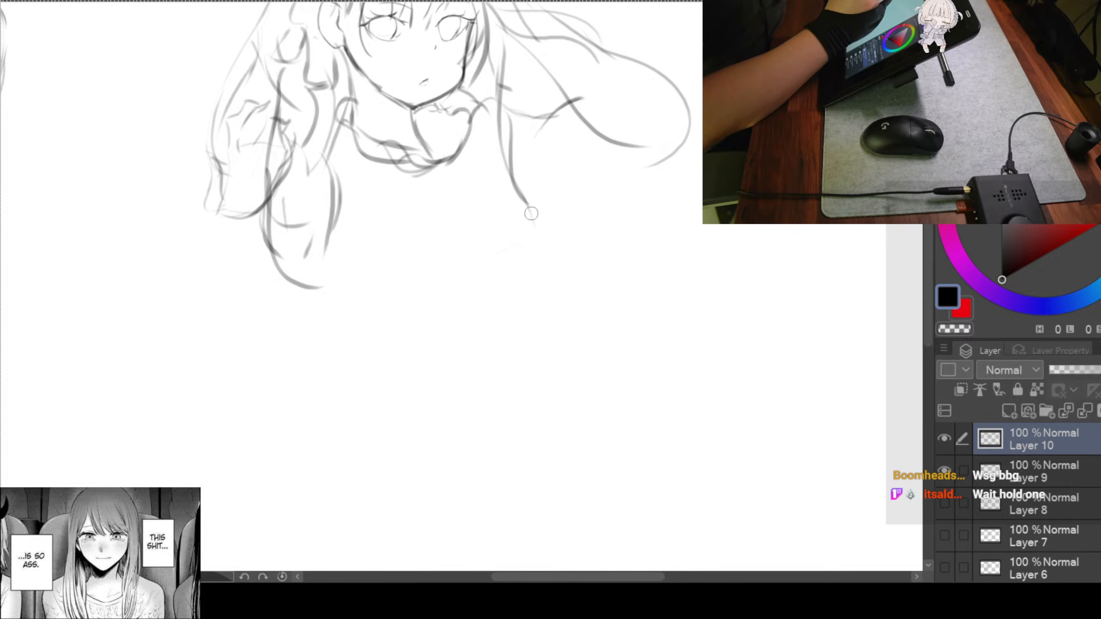
pyautogui.moveTo(546, 208)
pyautogui.mouseDown()
pyautogui.moveTo(606, 183)
pyautogui.moveTo(682, 196)
pyautogui.mouseUp()
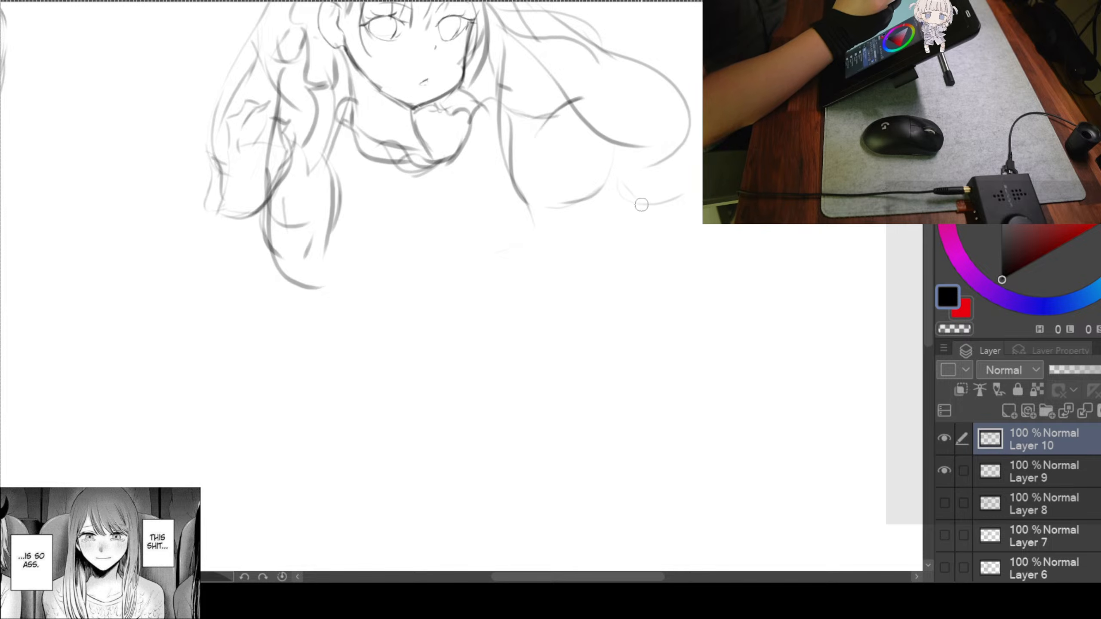
pyautogui.moveTo(590, 243); pyautogui.dragTo(585, 226)
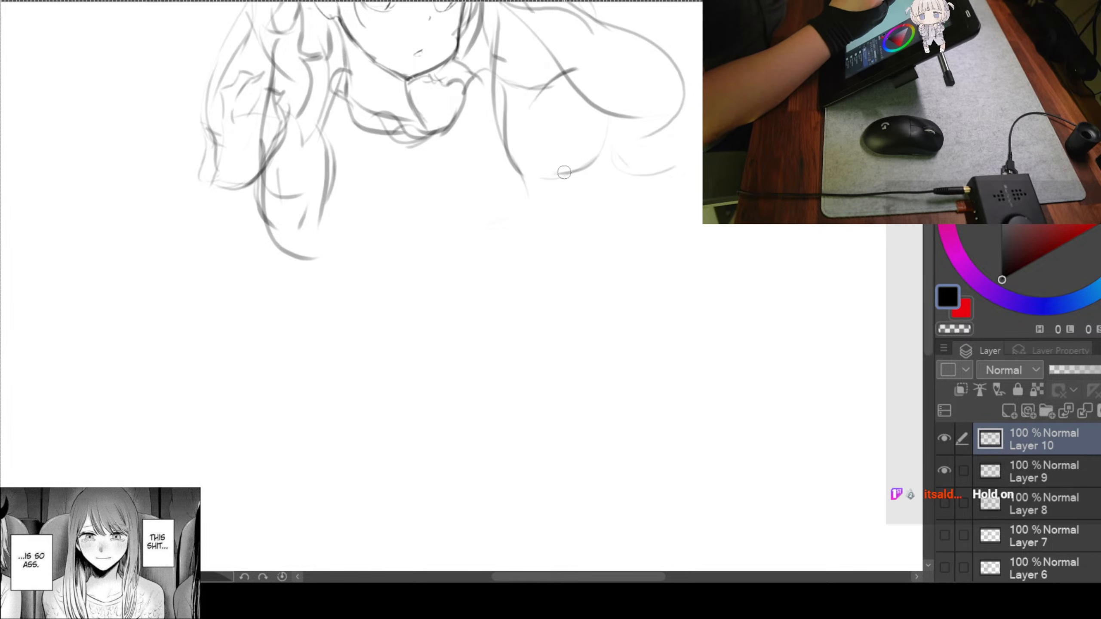
pyautogui.moveTo(572, 160)
pyautogui.mouseDown()
pyautogui.moveTo(515, 186)
pyautogui.moveTo(669, 170)
pyautogui.moveTo(611, 189)
pyautogui.moveTo(579, 184)
pyautogui.mouseUp()
pyautogui.moveTo(693, 204)
pyautogui.mouseDown()
pyautogui.moveTo(615, 258)
pyautogui.moveTo(551, 246)
pyautogui.mouseUp()
pyautogui.moveTo(601, 195); pyautogui.dragTo(551, 226)
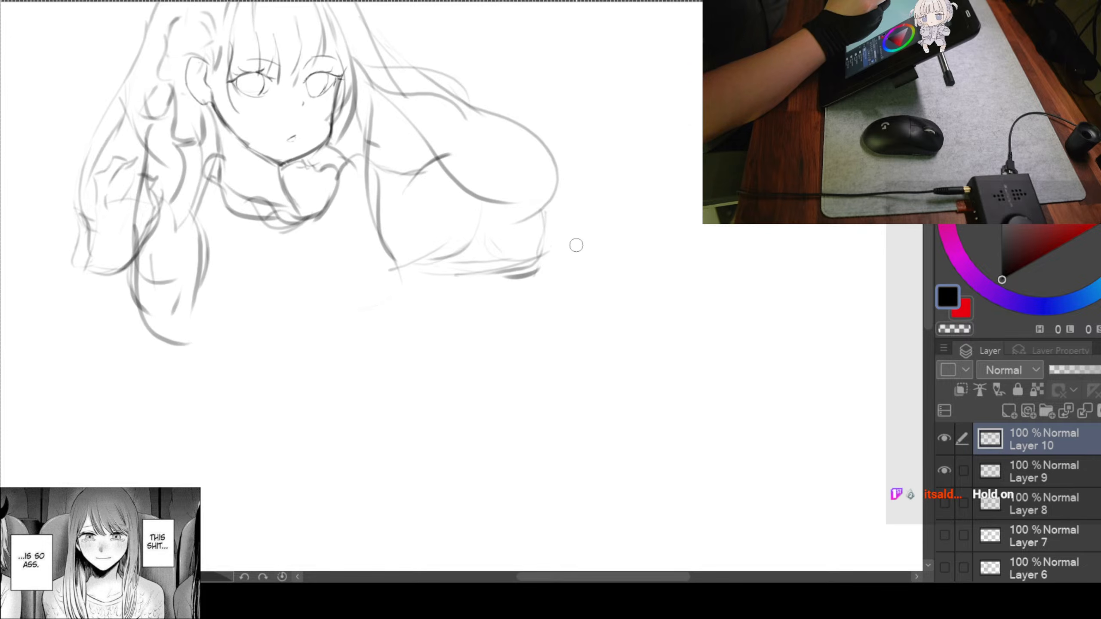
# Sketch overlapping curves along the underside of the bent arm and round off its elbow end
pyautogui.moveTo(453, 180)
pyautogui.mouseDown()
pyautogui.moveTo(488, 216)
pyautogui.moveTo(527, 226)
pyautogui.mouseUp()
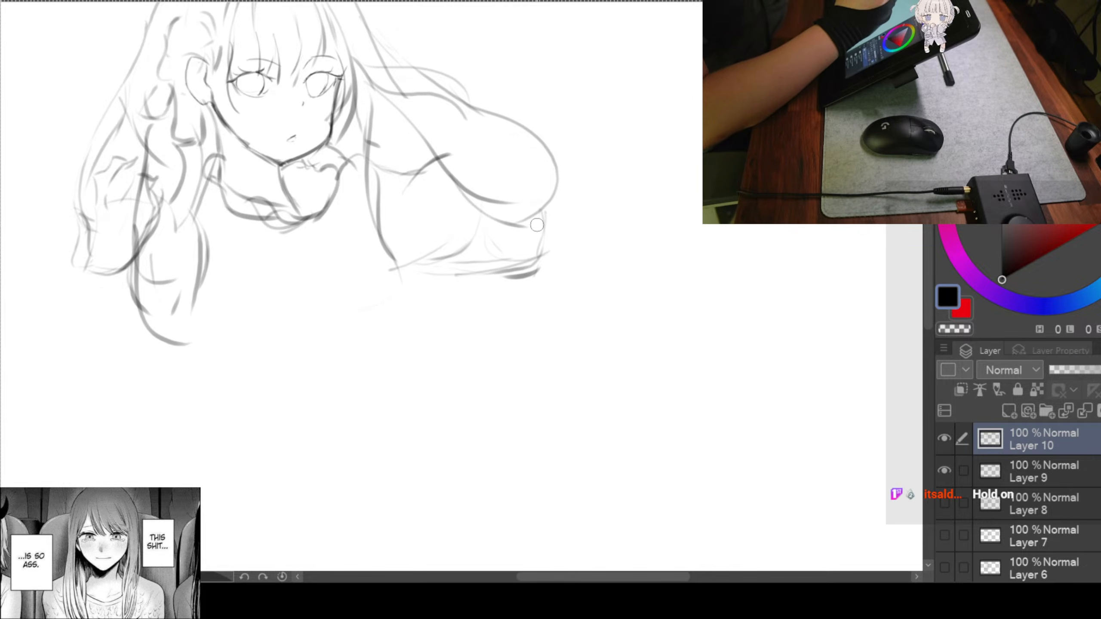
pyautogui.moveTo(464, 186); pyautogui.dragTo(563, 234)
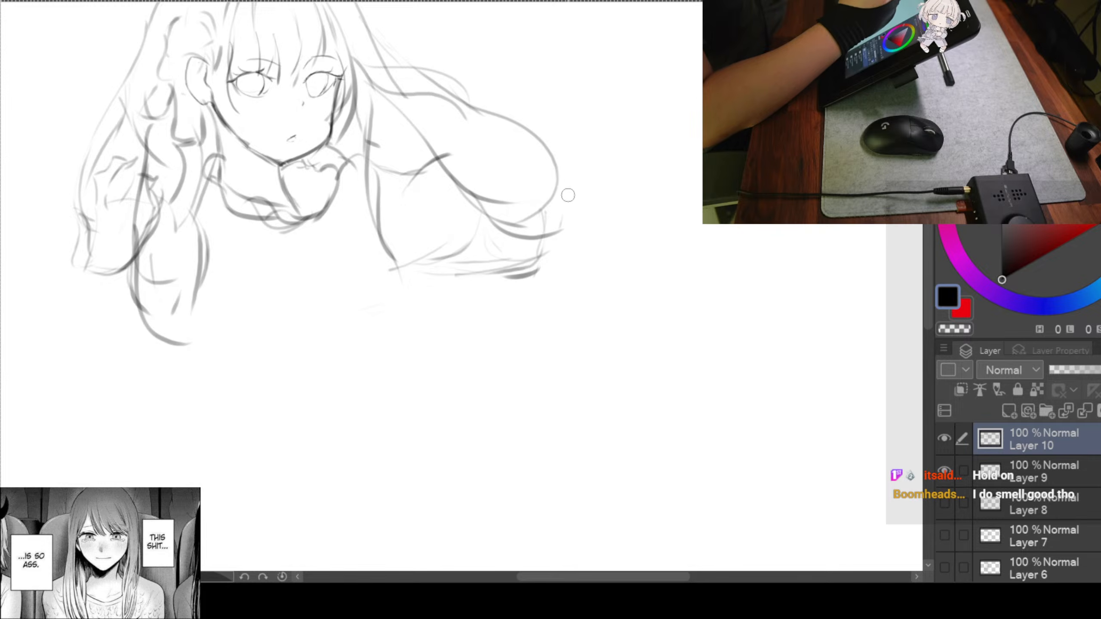
pyautogui.moveTo(544, 139); pyautogui.dragTo(575, 196)
pyautogui.moveTo(498, 223)
pyautogui.mouseDown()
pyautogui.moveTo(579, 197)
pyautogui.moveTo(572, 269)
pyautogui.mouseUp()
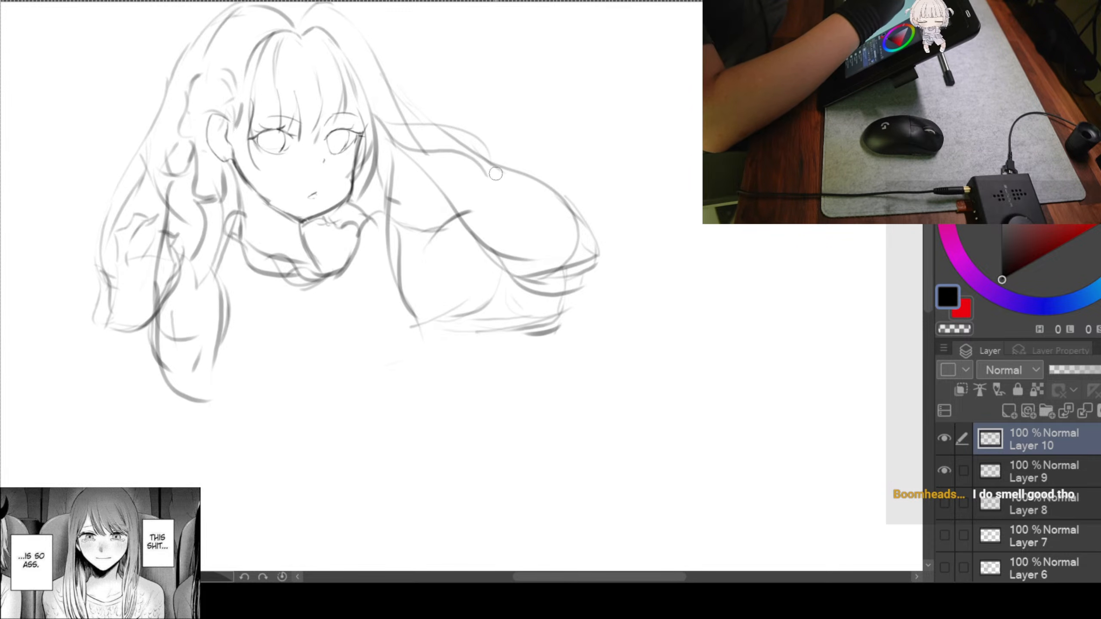
# Strengthen the upper outline of the bent arm from the hair down to the pointed elbow
pyautogui.moveTo(552, 190); pyautogui.dragTo(603, 254)
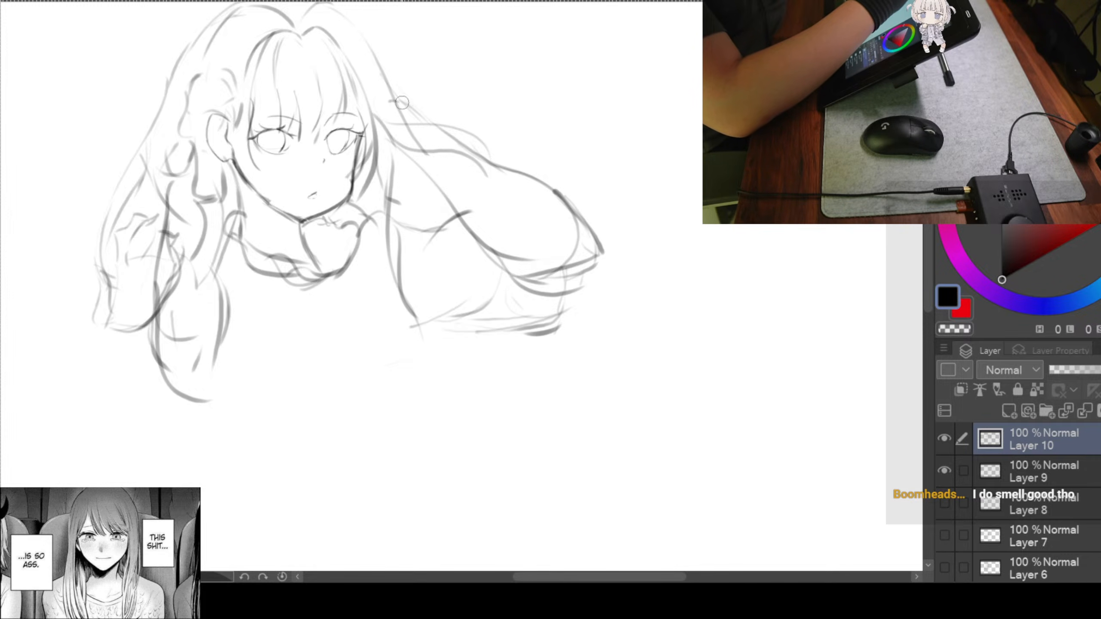
pyautogui.moveTo(450, 150)
pyautogui.mouseDown()
pyautogui.moveTo(563, 196)
pyautogui.moveTo(590, 239)
pyautogui.mouseUp()
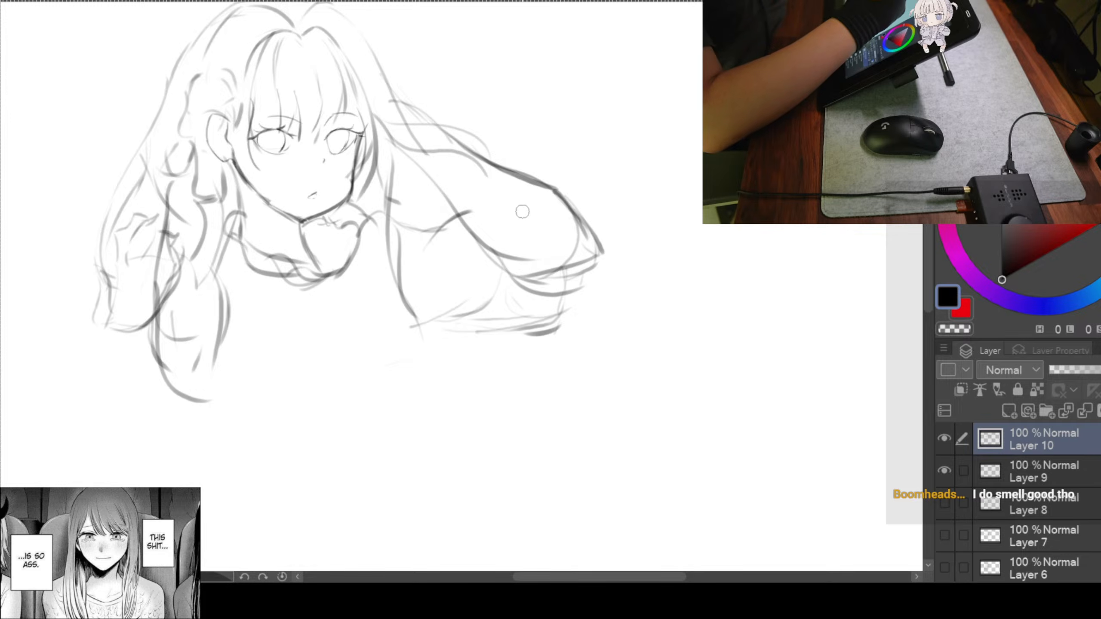
# Scale the whole sketch of the long-haired girl on Layer 10 down proportionally and apply the transformation
pyautogui.moveTo(619, 290)
pyautogui.mouseDown()
pyautogui.moveTo(649, 310)
pyautogui.moveTo(629, 294)
pyautogui.mouseUp()
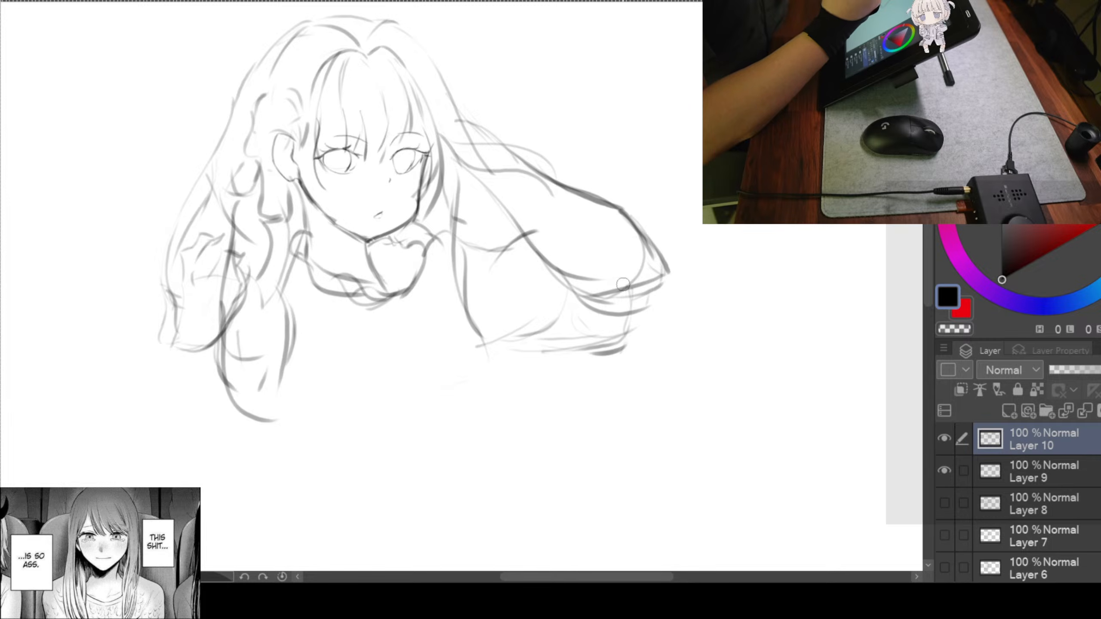
pyautogui.moveTo(542, 242); pyautogui.dragTo(656, 260)
pyautogui.moveTo(446, 246); pyautogui.dragTo(497, 294)
pyautogui.moveTo(507, 366); pyautogui.dragTo(510, 273)
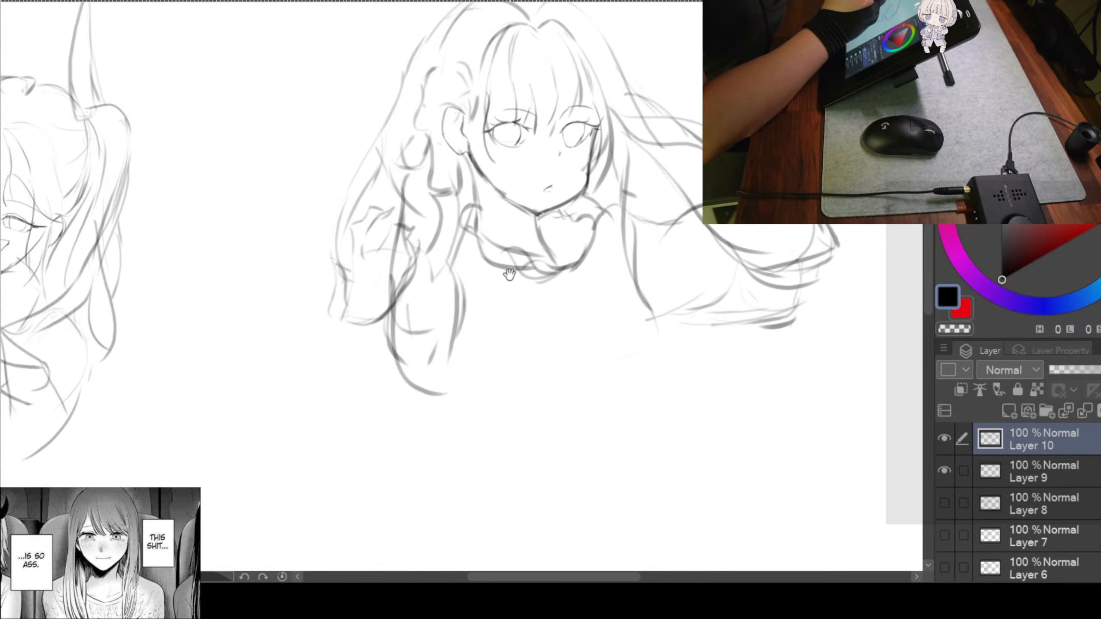
pyautogui.scroll(-1, 523, 275)
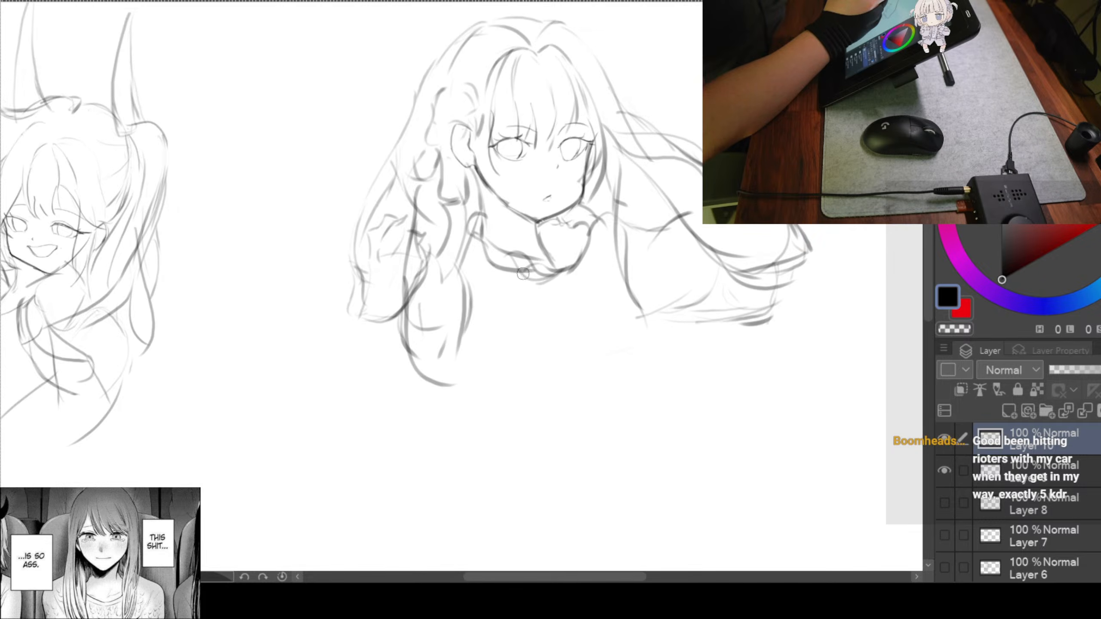
pyautogui.scroll(-1, 524, 275)
pyautogui.scroll(2, 536, 245)
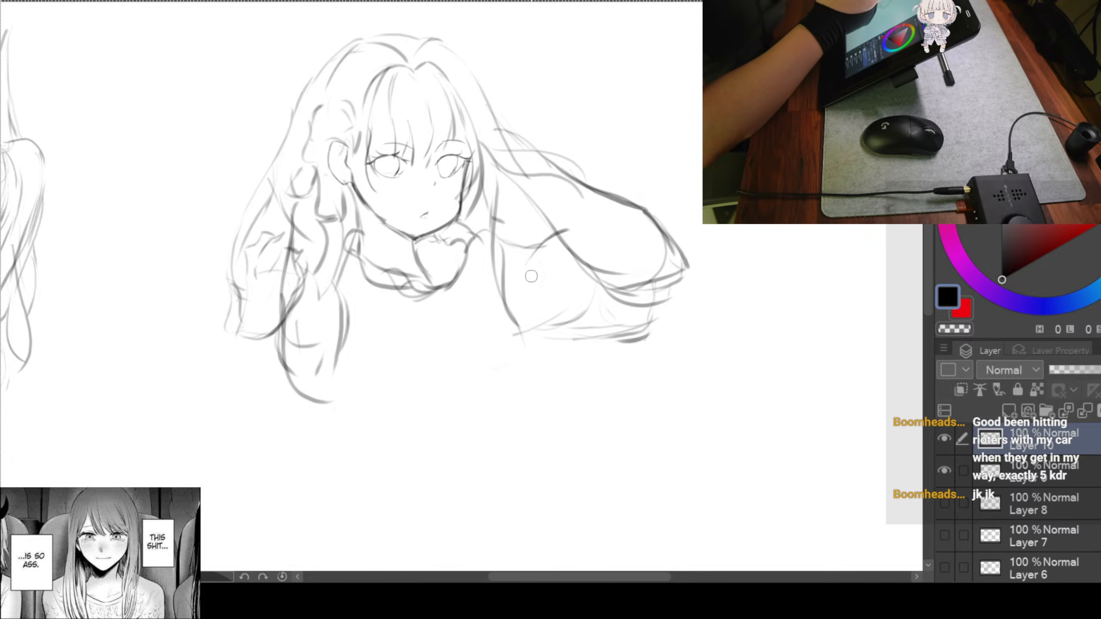
pyautogui.hotkey('ctrl', 't')
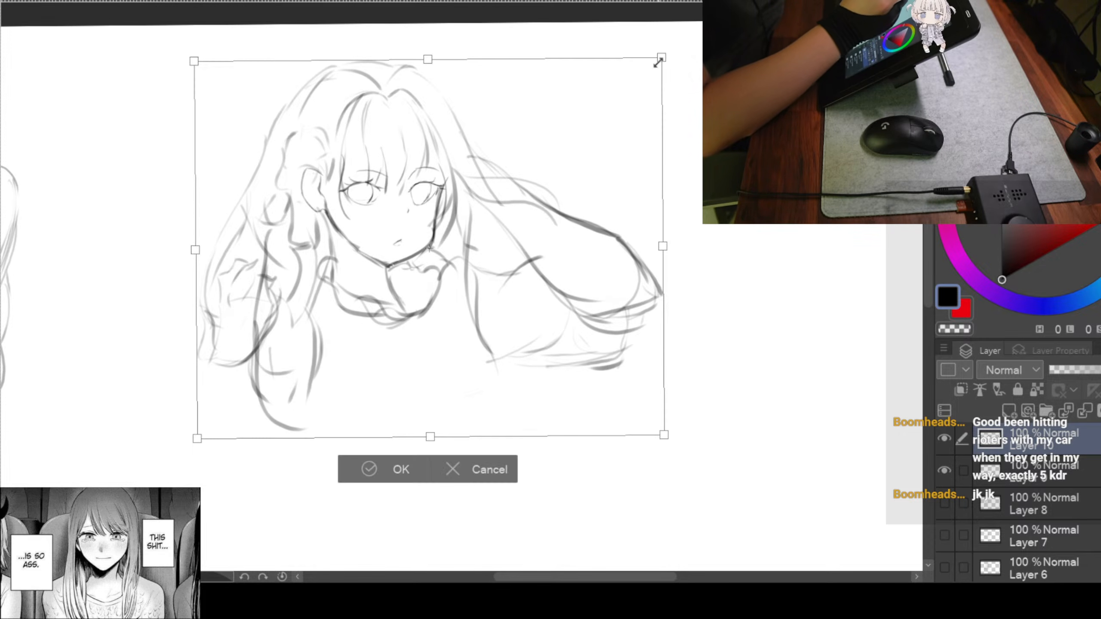
pyautogui.moveTo(660, 62); pyautogui.dragTo(577, 128)
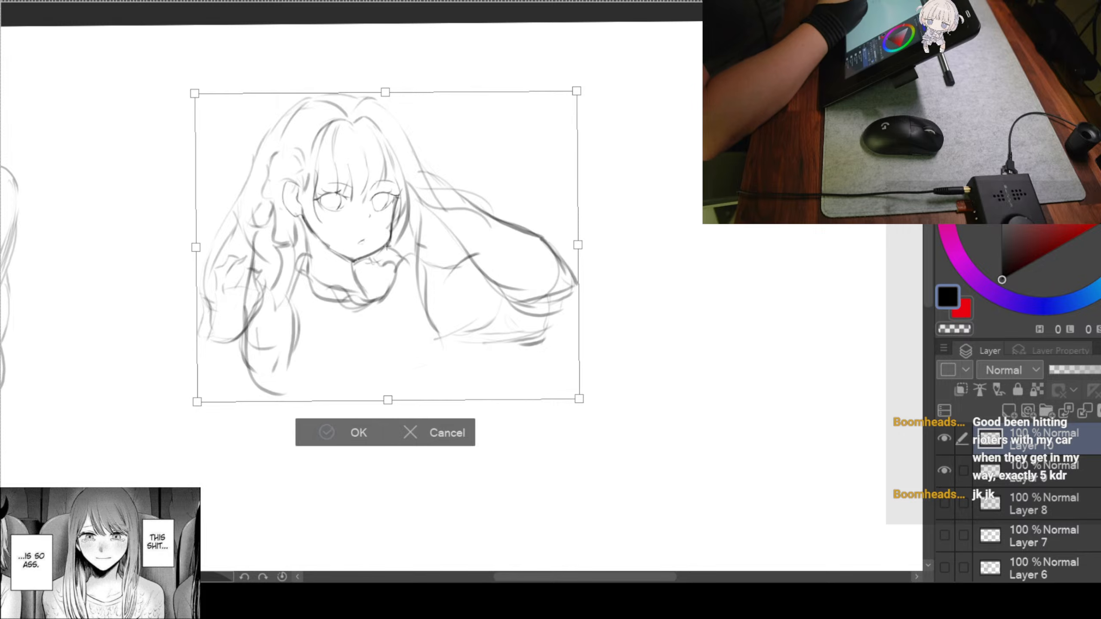
pyautogui.click(342, 431)
# Sketch the two sides of the forearm descending from the wrist of the hand raised in the hair
pyautogui.scroll(2, 451, 333)
pyautogui.moveTo(454, 340)
pyautogui.mouseDown()
pyautogui.moveTo(525, 256)
pyautogui.moveTo(523, 268)
pyautogui.mouseUp()
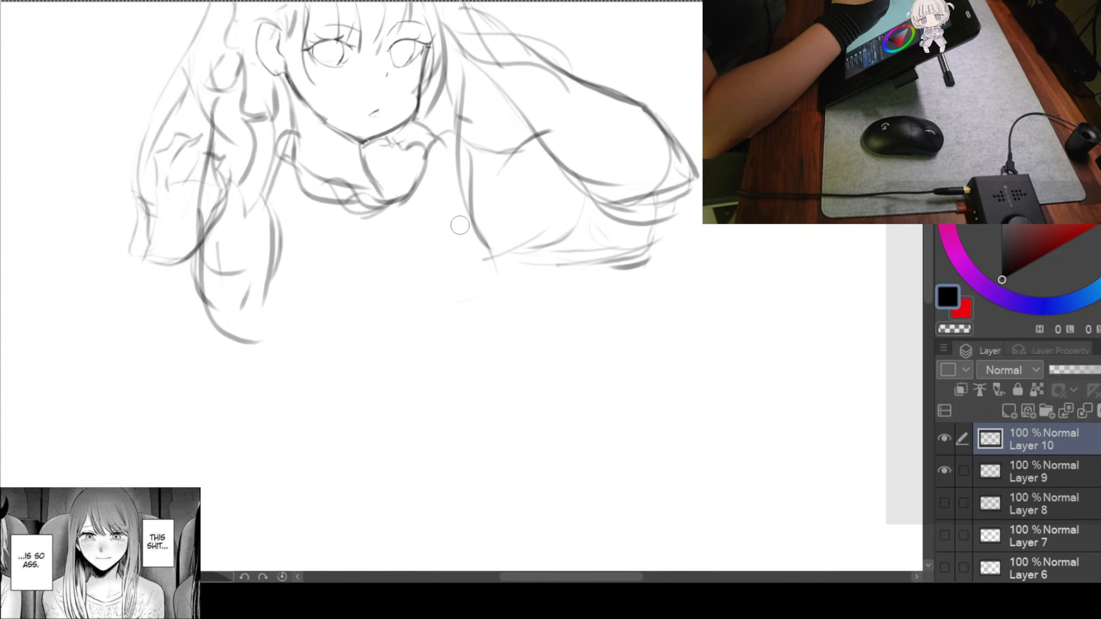
pyautogui.hotkey('ctrl', '-')
pyautogui.moveTo(491, 263)
pyautogui.mouseDown()
pyautogui.moveTo(526, 278)
pyautogui.moveTo(513, 264)
pyautogui.mouseUp()
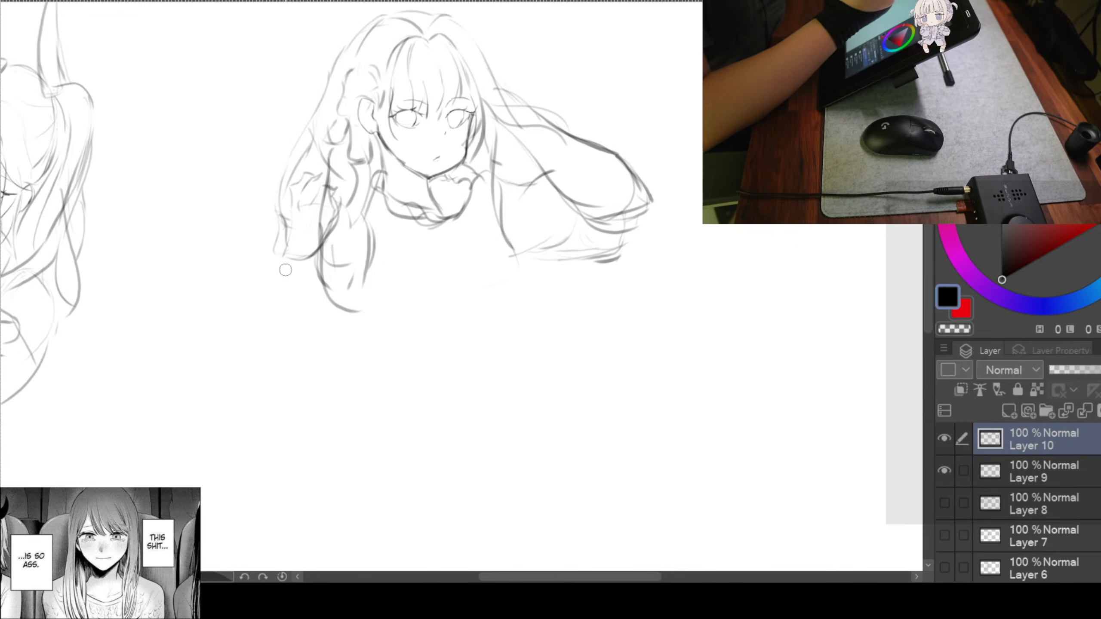
pyautogui.moveTo(286, 264); pyautogui.dragTo(289, 355)
pyautogui.hotkey('ctrl', 'z')
pyautogui.moveTo(283, 257); pyautogui.dragTo(278, 362)
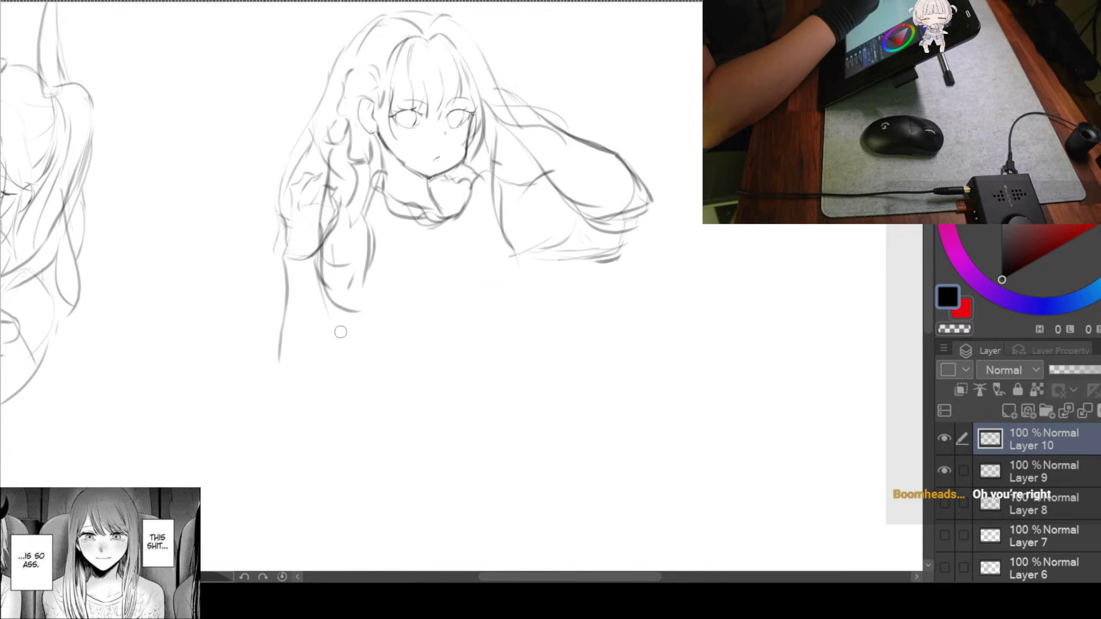
pyautogui.moveTo(315, 271); pyautogui.dragTo(355, 370)
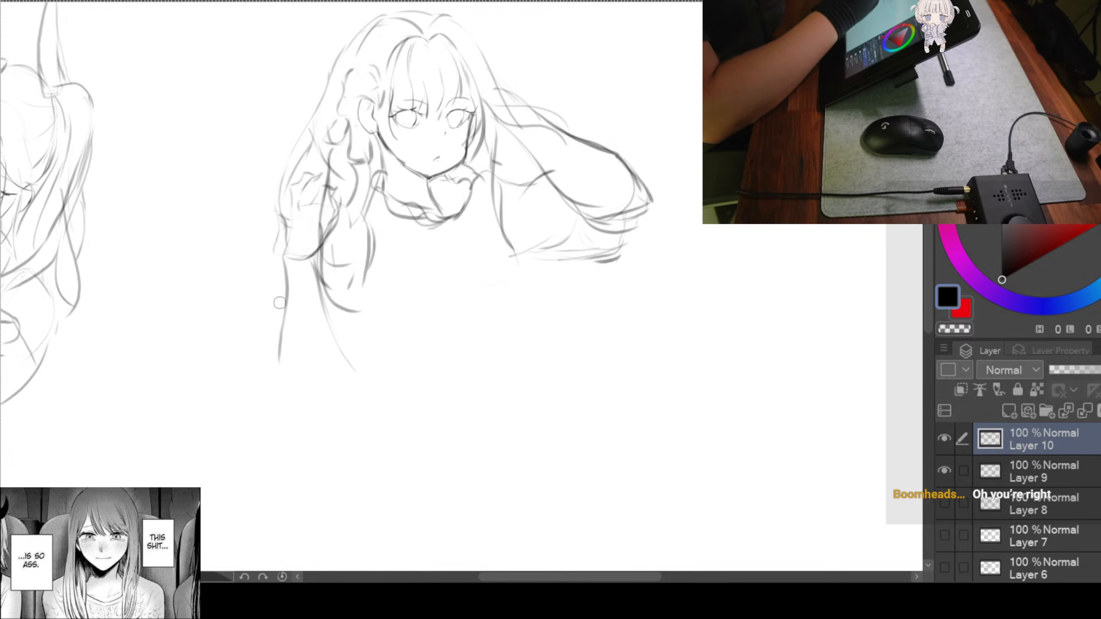
# Sketch the rounded elbow that closes the forearm below the raised hand and reinforce both forearm edges
pyautogui.moveTo(279, 296)
pyautogui.mouseDown()
pyautogui.moveTo(289, 337)
pyautogui.moveTo(322, 406)
pyautogui.mouseUp()
pyautogui.hotkey('ctrl', 'z')
pyautogui.moveTo(286, 299); pyautogui.dragTo(322, 405)
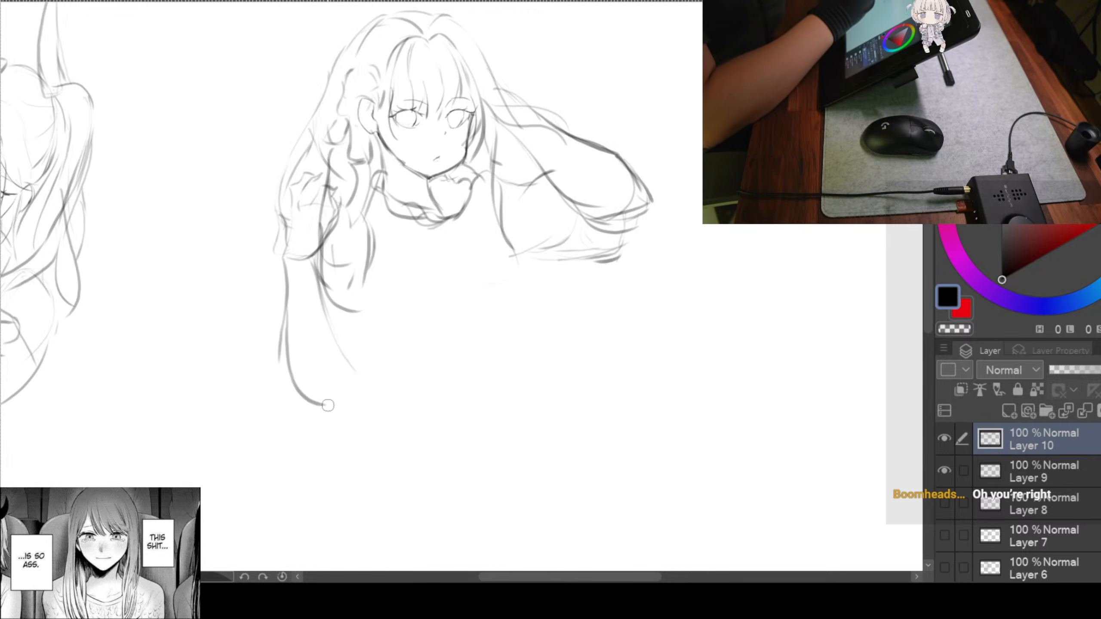
pyautogui.moveTo(289, 305); pyautogui.dragTo(288, 344)
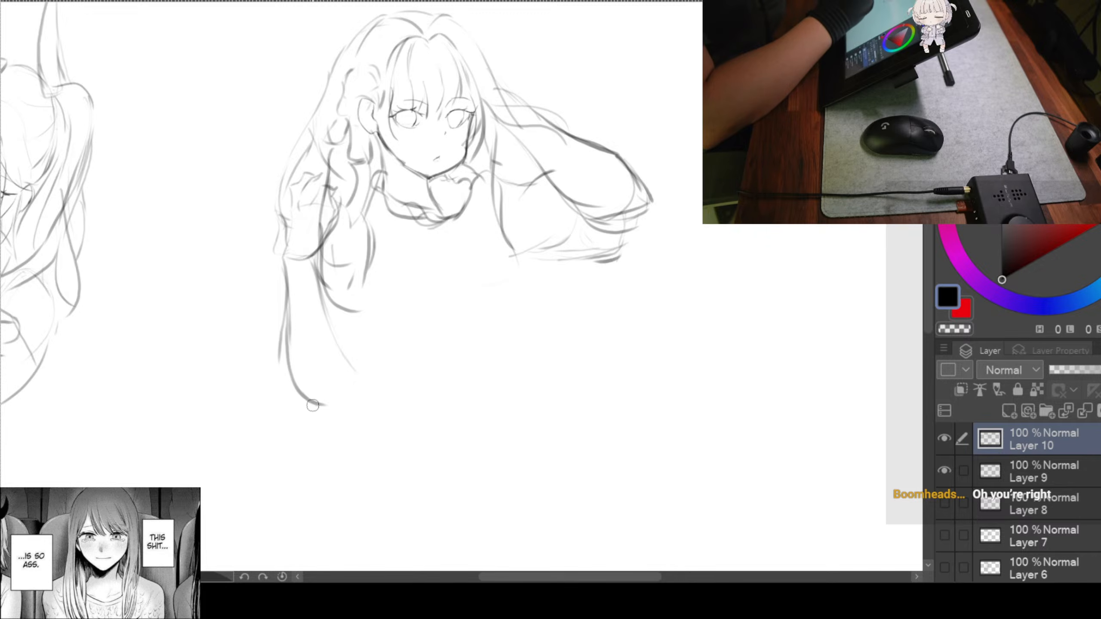
pyautogui.moveTo(313, 256)
pyautogui.mouseDown()
pyautogui.moveTo(351, 364)
pyautogui.moveTo(345, 349)
pyautogui.moveTo(332, 410)
pyautogui.mouseUp()
pyautogui.moveTo(317, 351); pyautogui.dragTo(321, 403)
# Sketch the upper arm beside the vertical forearm, from the shoulder down around the elbow, with its inner fold line
pyautogui.moveTo(562, 405); pyautogui.dragTo(496, 421)
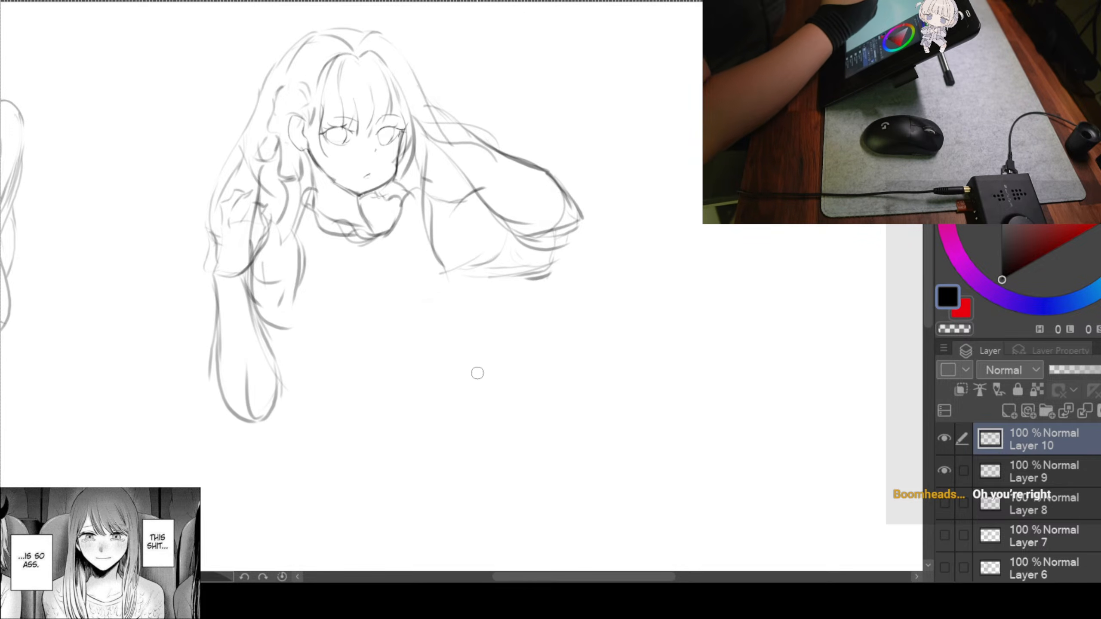
pyautogui.moveTo(474, 374); pyautogui.dragTo(494, 339)
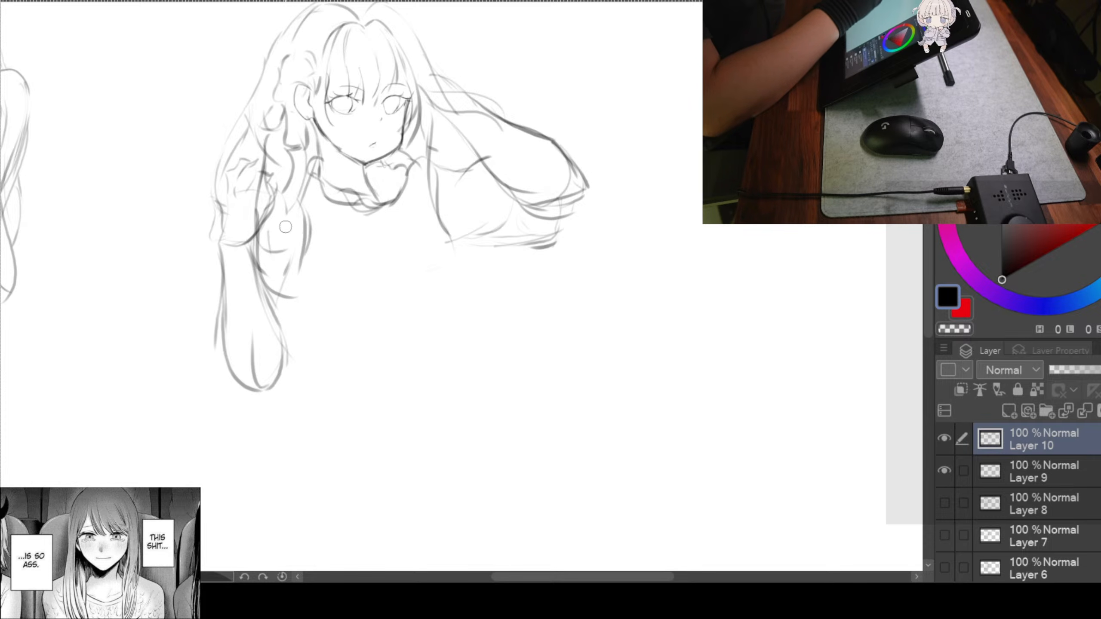
pyautogui.moveTo(274, 234); pyautogui.dragTo(272, 301)
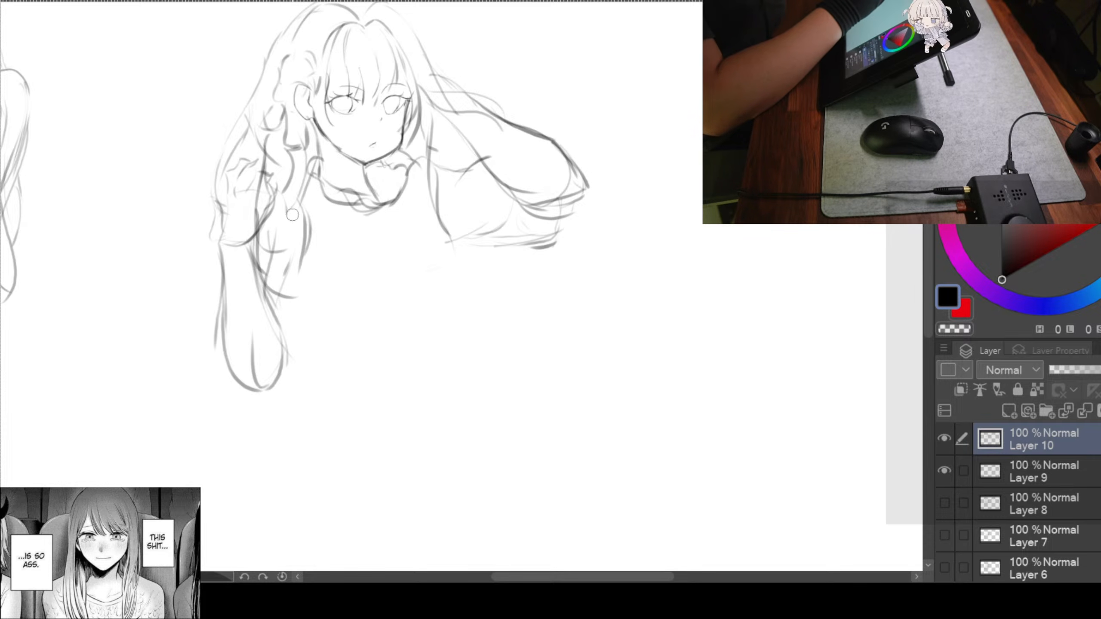
pyautogui.moveTo(291, 214)
pyautogui.mouseDown()
pyautogui.moveTo(285, 198)
pyautogui.moveTo(314, 235)
pyautogui.moveTo(326, 330)
pyautogui.moveTo(331, 277)
pyautogui.moveTo(322, 324)
pyautogui.mouseUp()
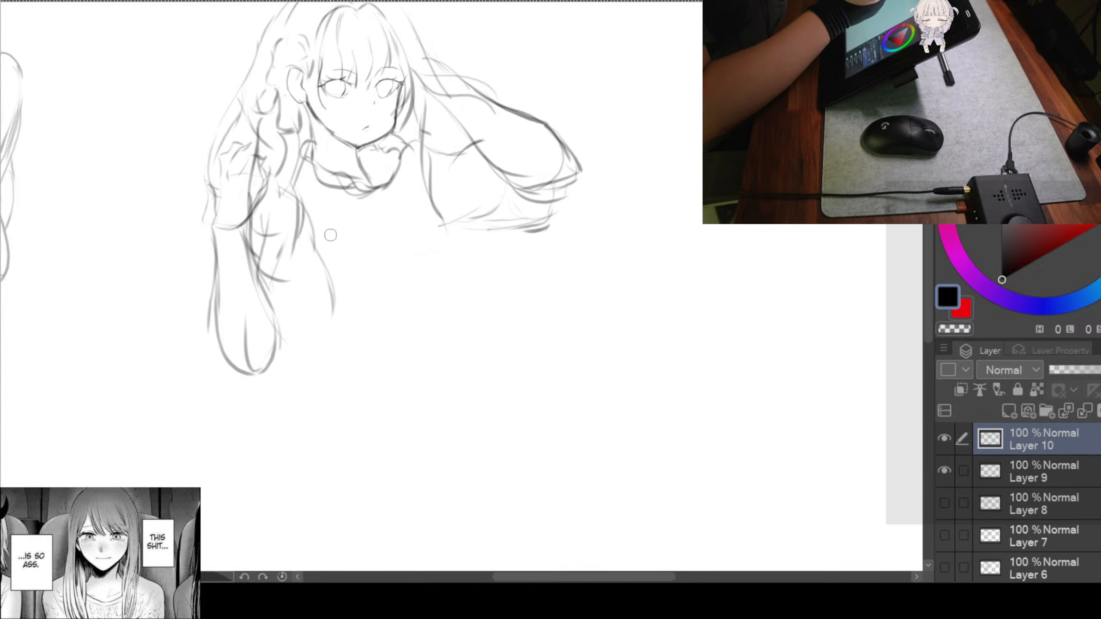
pyautogui.moveTo(294, 279); pyautogui.dragTo(302, 322)
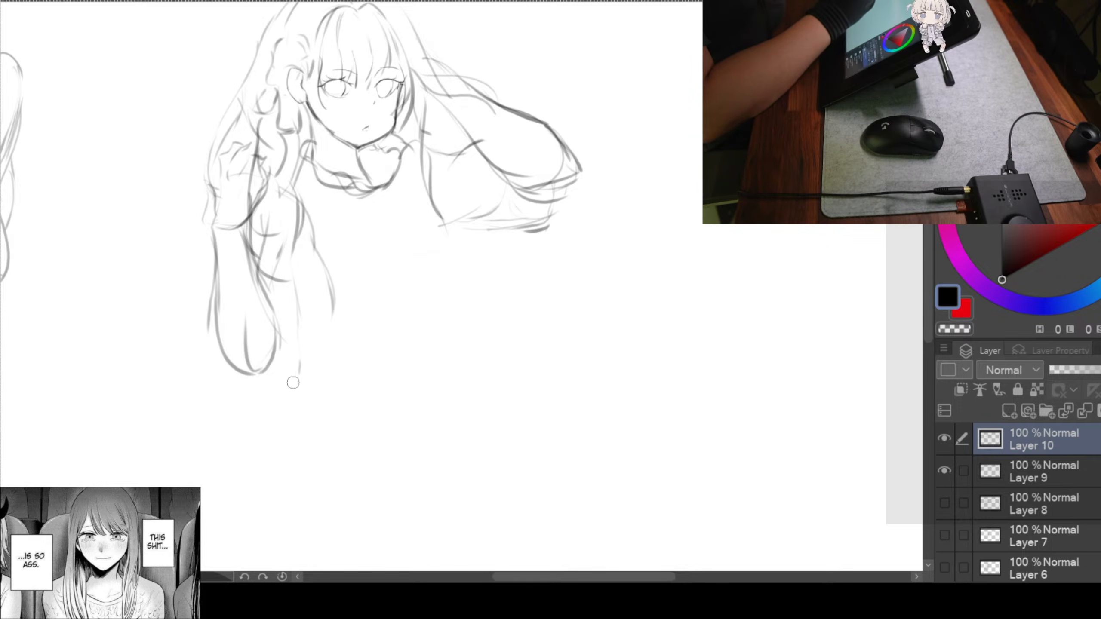
pyautogui.moveTo(229, 347)
pyautogui.mouseDown()
pyautogui.moveTo(238, 381)
pyautogui.moveTo(259, 392)
pyautogui.mouseUp()
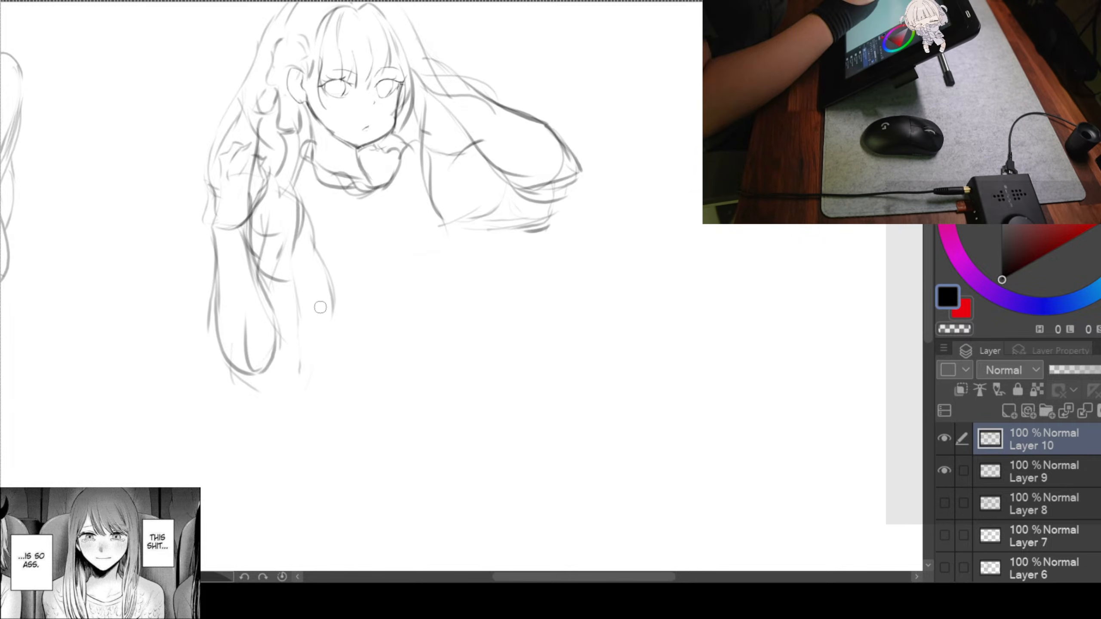
pyautogui.moveTo(305, 315); pyautogui.dragTo(287, 391)
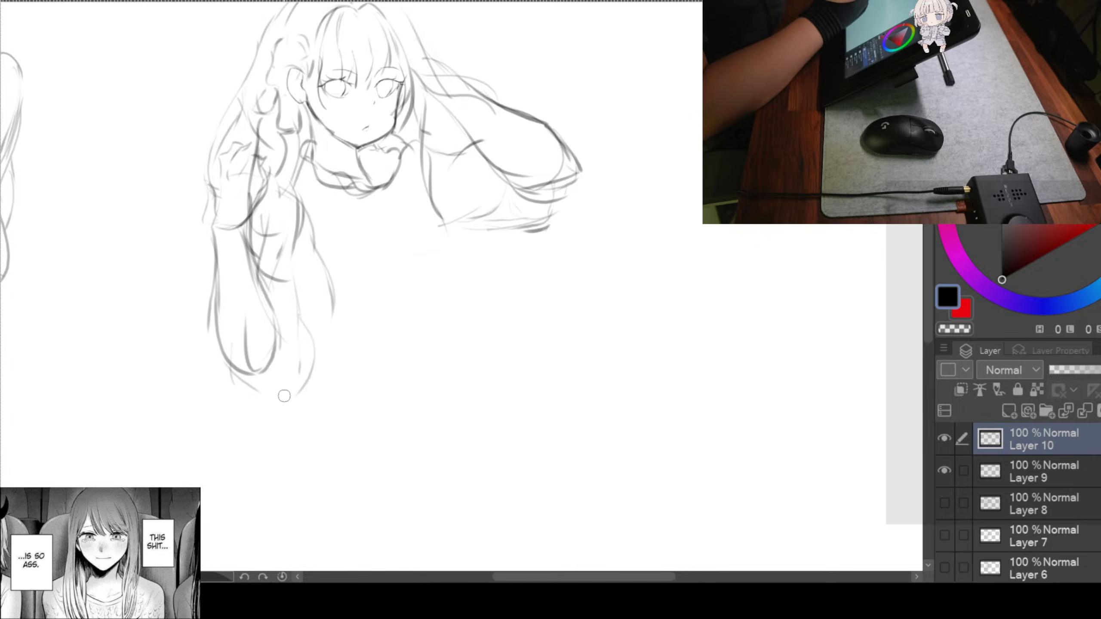
pyautogui.moveTo(329, 299); pyautogui.dragTo(312, 394)
# Sketch a short slanted line for the side of the torso branching off the upper arm's outer edge
pyautogui.moveTo(409, 343); pyautogui.dragTo(381, 385)
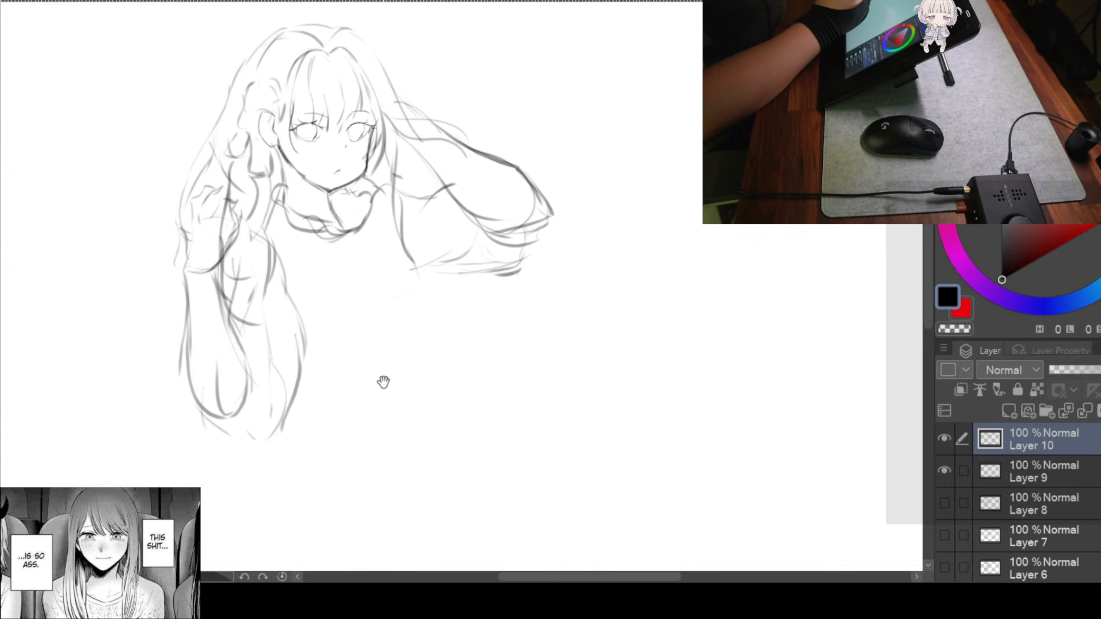
pyautogui.moveTo(516, 315); pyautogui.dragTo(453, 249)
pyautogui.moveTo(245, 235); pyautogui.dragTo(276, 294)
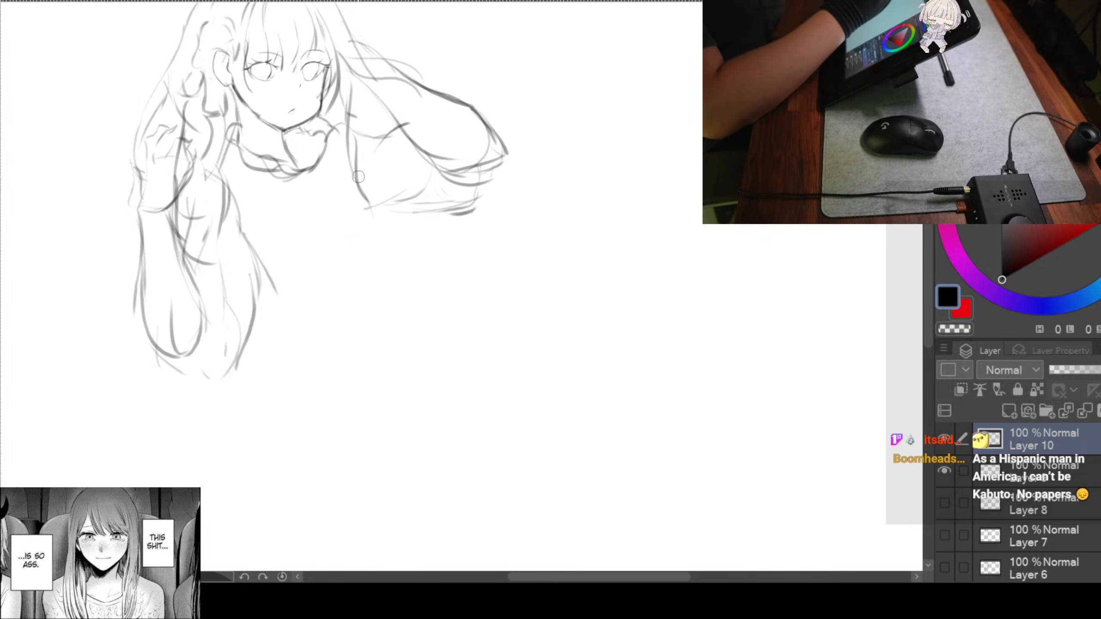
# Sketch the rounded chest outline from beneath both arms, curving around the outer side and joining along the underside
pyautogui.moveTo(353, 160); pyautogui.dragTo(392, 221)
pyautogui.moveTo(349, 152); pyautogui.dragTo(402, 273)
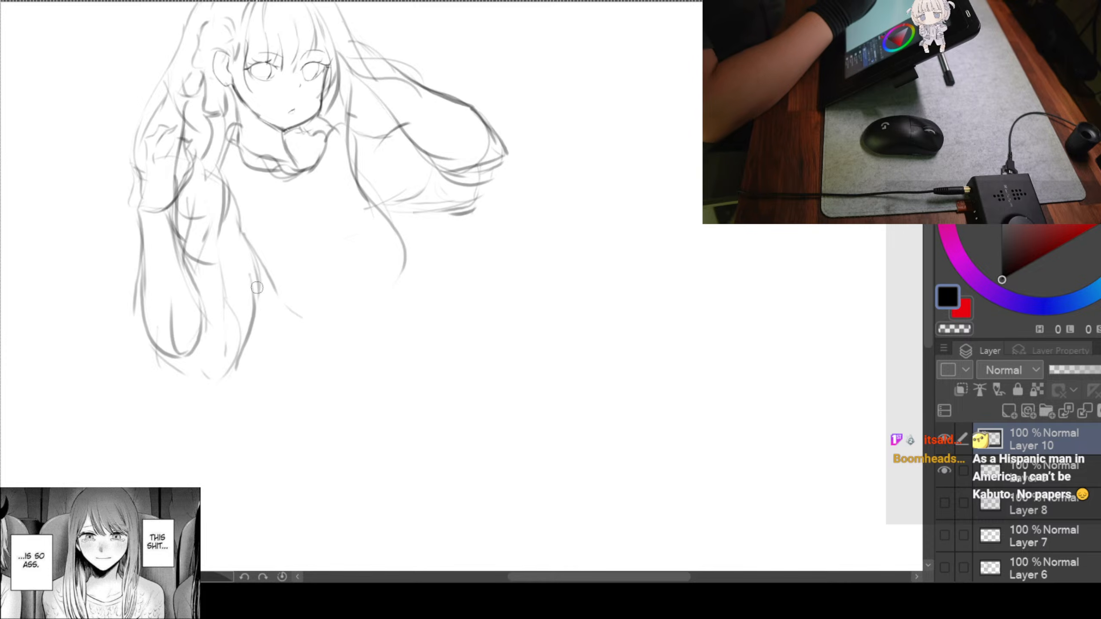
pyautogui.moveTo(250, 276); pyautogui.dragTo(309, 321)
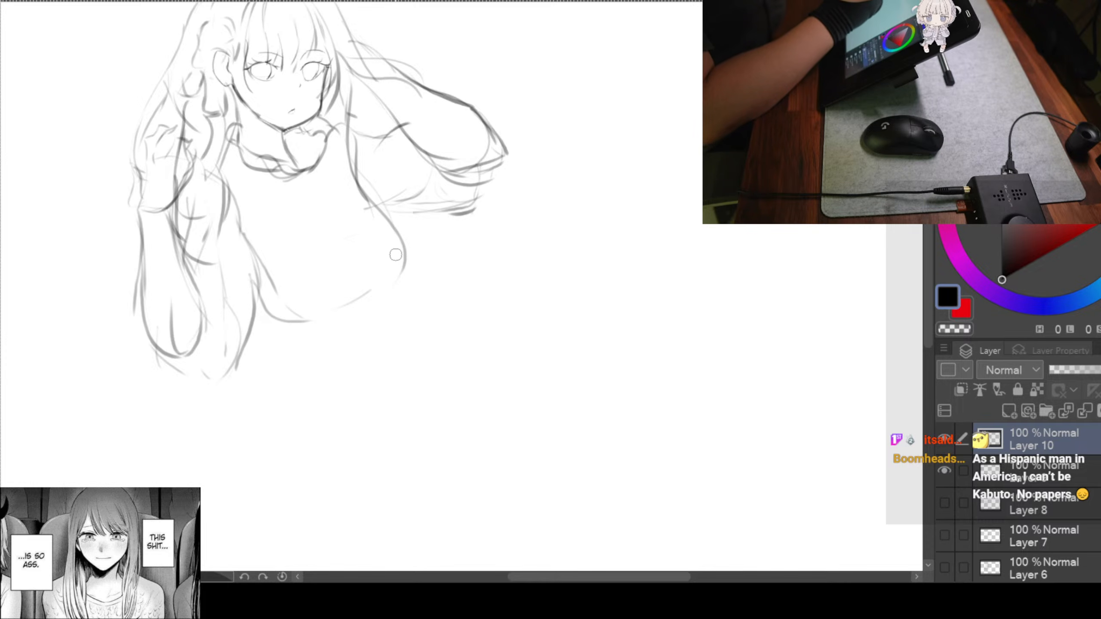
pyautogui.moveTo(394, 239); pyautogui.dragTo(331, 305)
pyautogui.moveTo(396, 260); pyautogui.dragTo(369, 299)
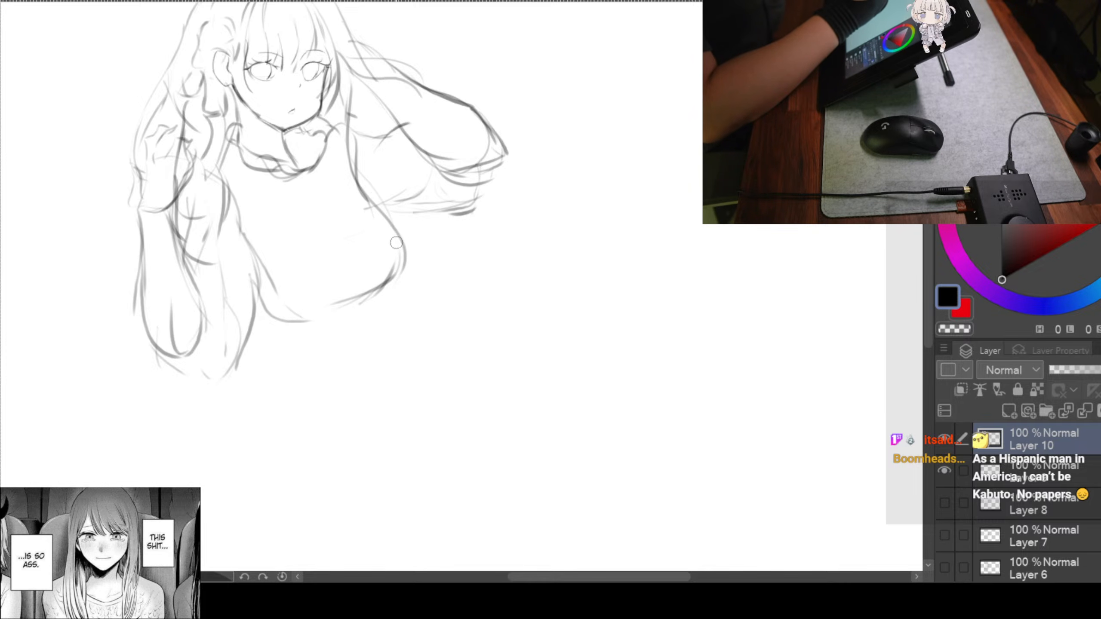
pyautogui.moveTo(362, 178)
pyautogui.mouseDown()
pyautogui.moveTo(403, 271)
pyautogui.moveTo(411, 249)
pyautogui.moveTo(377, 304)
pyautogui.mouseUp()
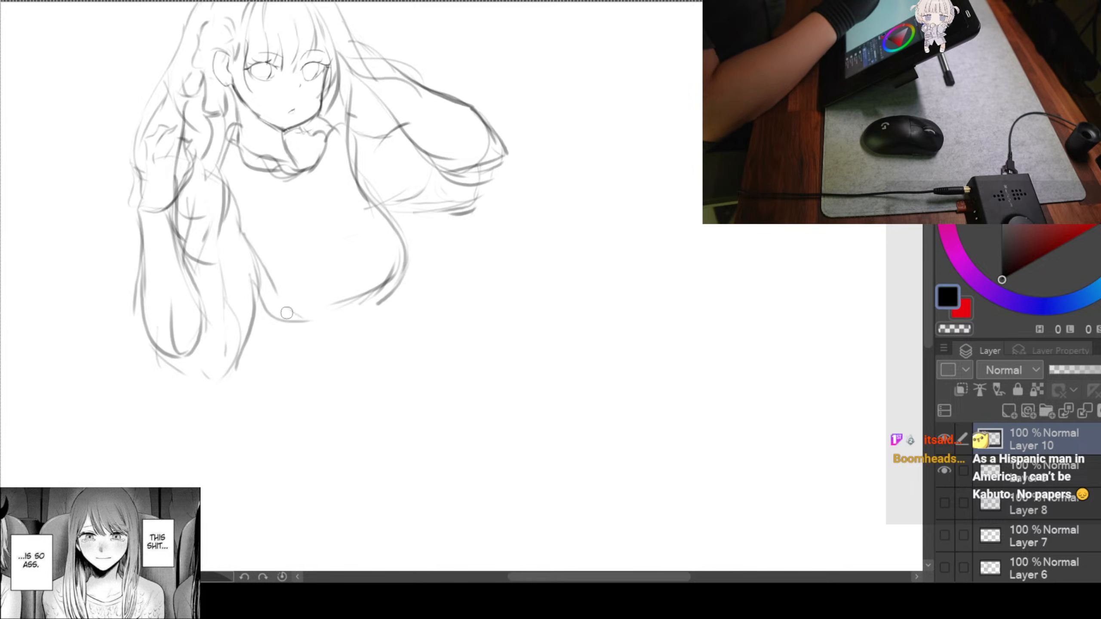
# Add fabric fold lines across the upper chest, down its middle and outer side, and along the lower edge of the top
pyautogui.moveTo(453, 284)
pyautogui.mouseDown()
pyautogui.moveTo(428, 347)
pyautogui.moveTo(421, 286)
pyautogui.mouseUp()
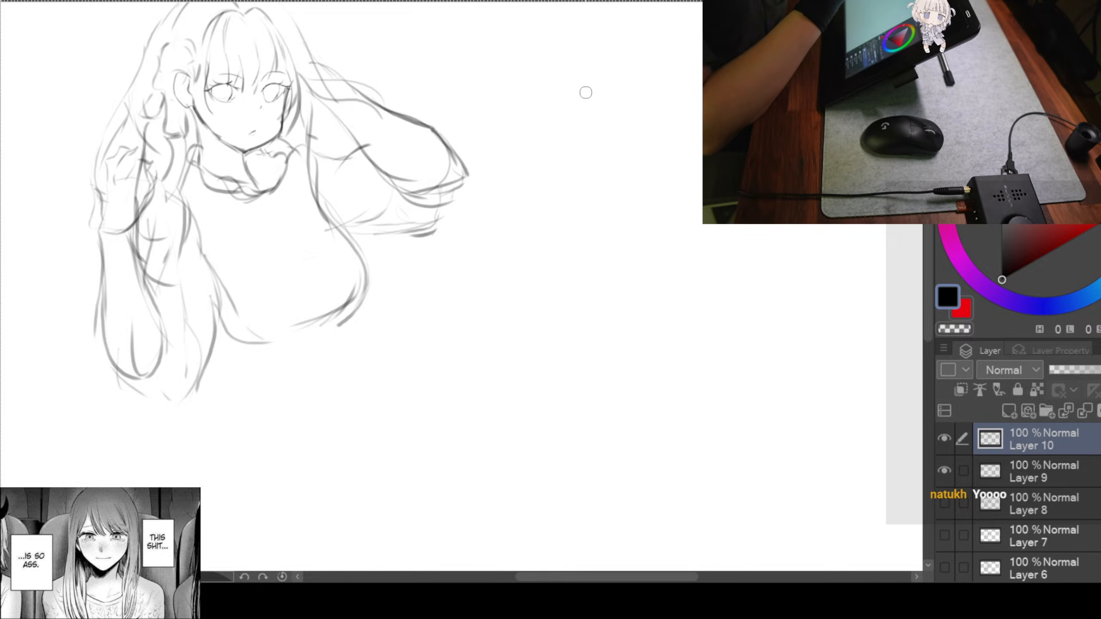
pyautogui.moveTo(626, 255)
pyautogui.mouseDown()
pyautogui.moveTo(577, 236)
pyautogui.moveTo(587, 246)
pyautogui.mouseUp()
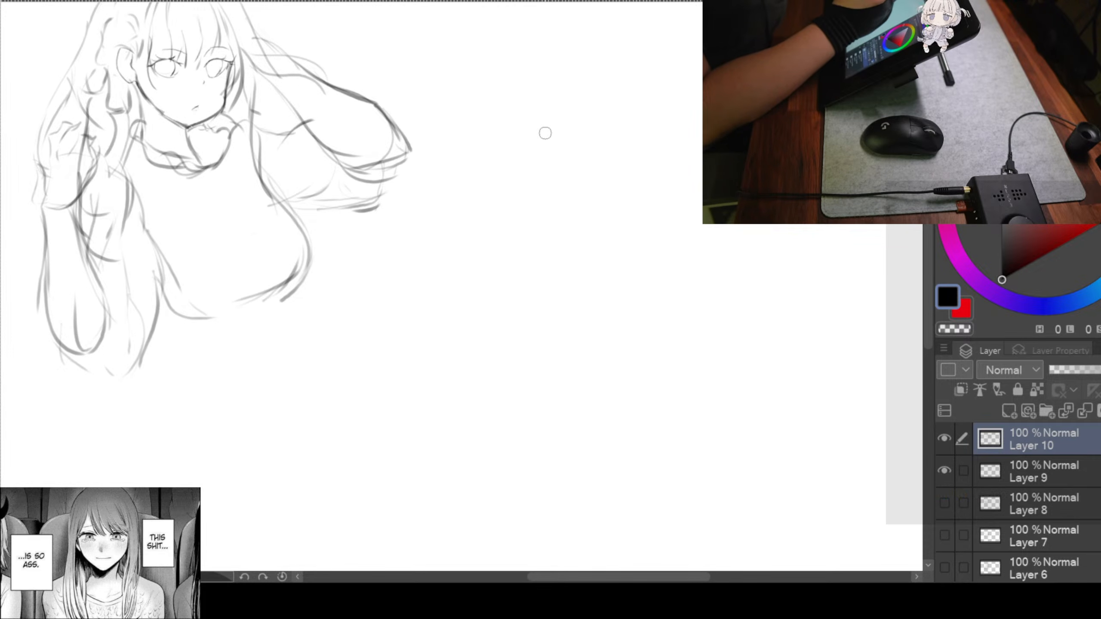
pyautogui.moveTo(409, 249)
pyautogui.mouseDown()
pyautogui.moveTo(435, 305)
pyautogui.moveTo(455, 297)
pyautogui.mouseUp()
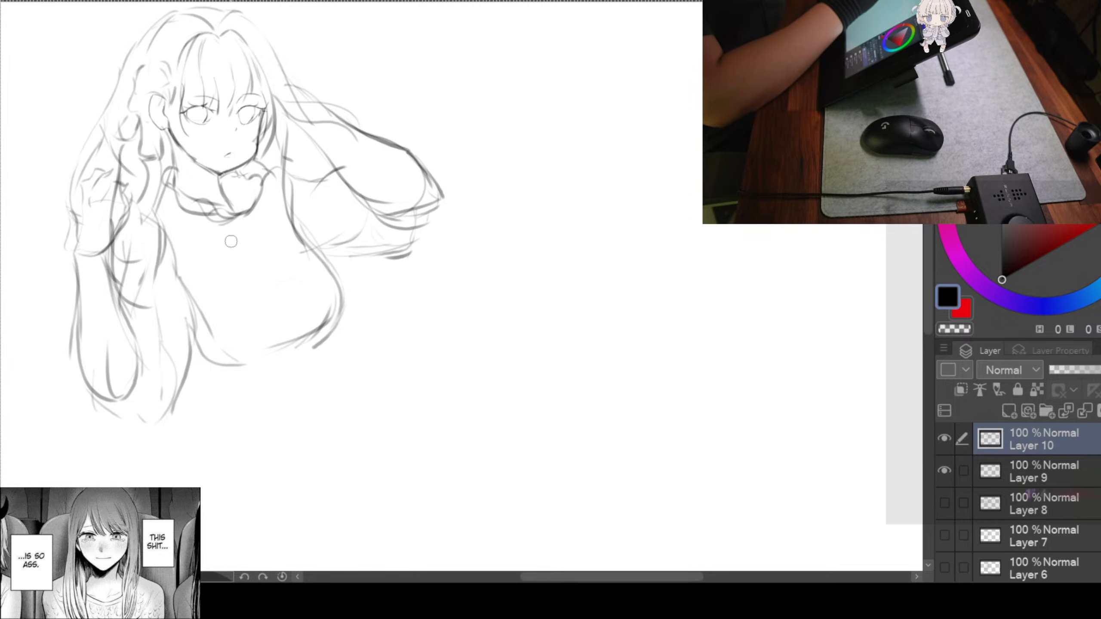
pyautogui.moveTo(240, 264)
pyautogui.mouseDown()
pyautogui.moveTo(245, 243)
pyautogui.moveTo(220, 233)
pyautogui.mouseUp()
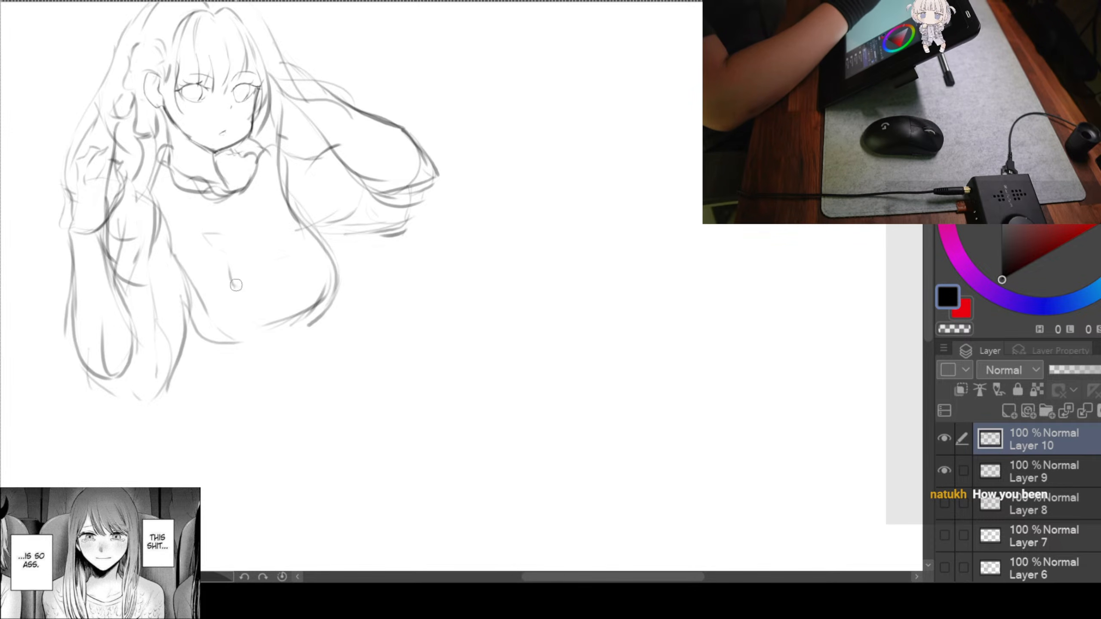
pyautogui.moveTo(246, 298); pyautogui.dragTo(261, 331)
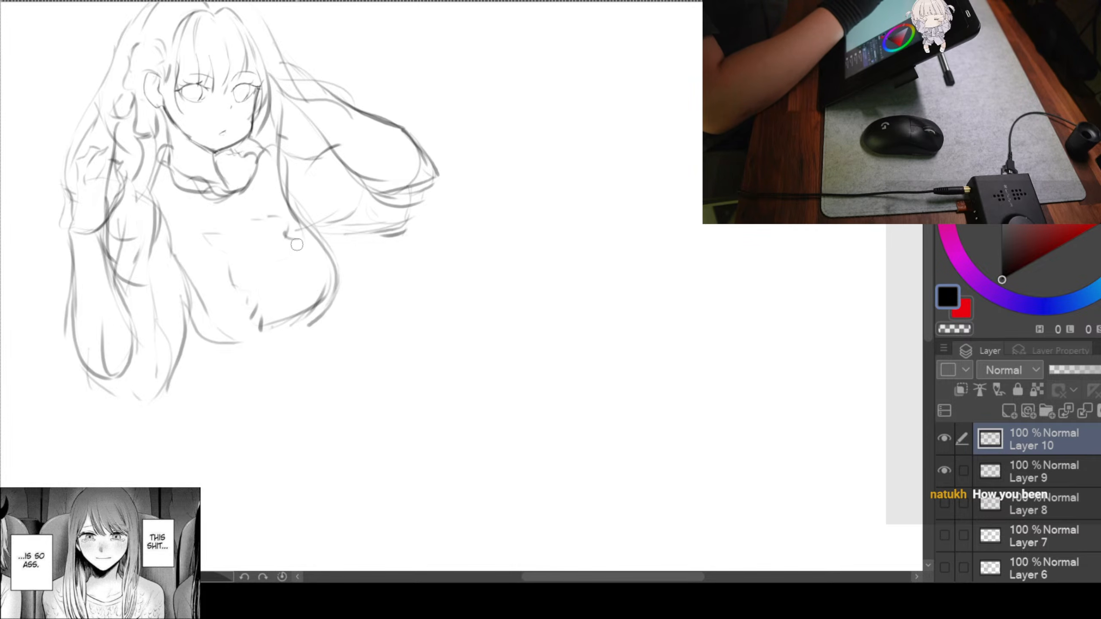
pyautogui.moveTo(279, 254)
pyautogui.mouseDown()
pyautogui.moveTo(306, 241)
pyautogui.moveTo(315, 303)
pyautogui.moveTo(295, 326)
pyautogui.mouseUp()
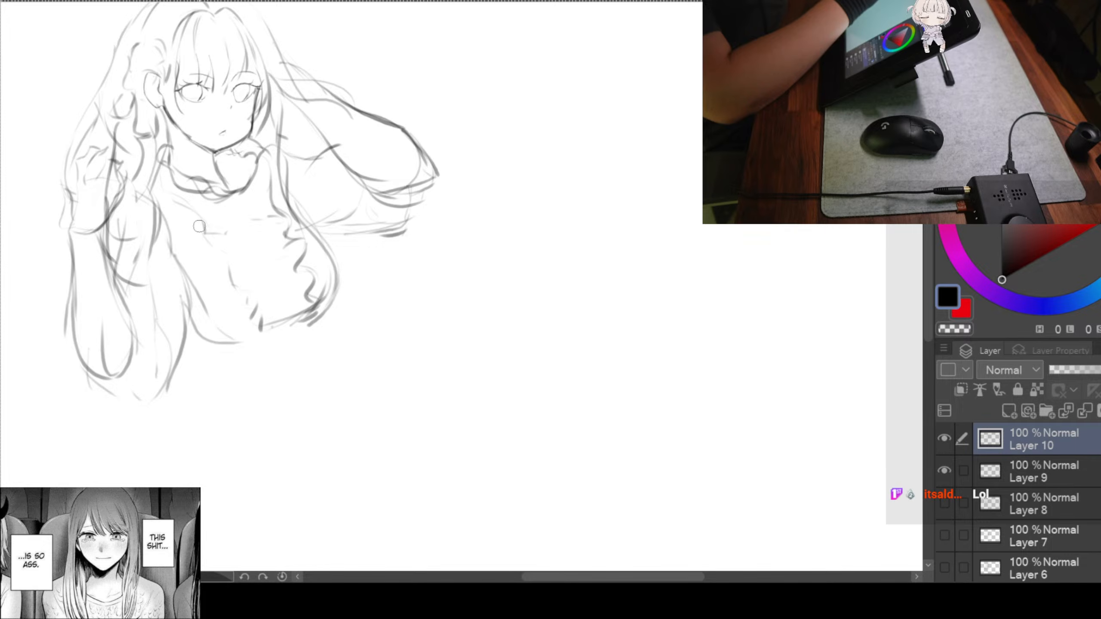
pyautogui.moveTo(229, 249); pyautogui.dragTo(225, 291)
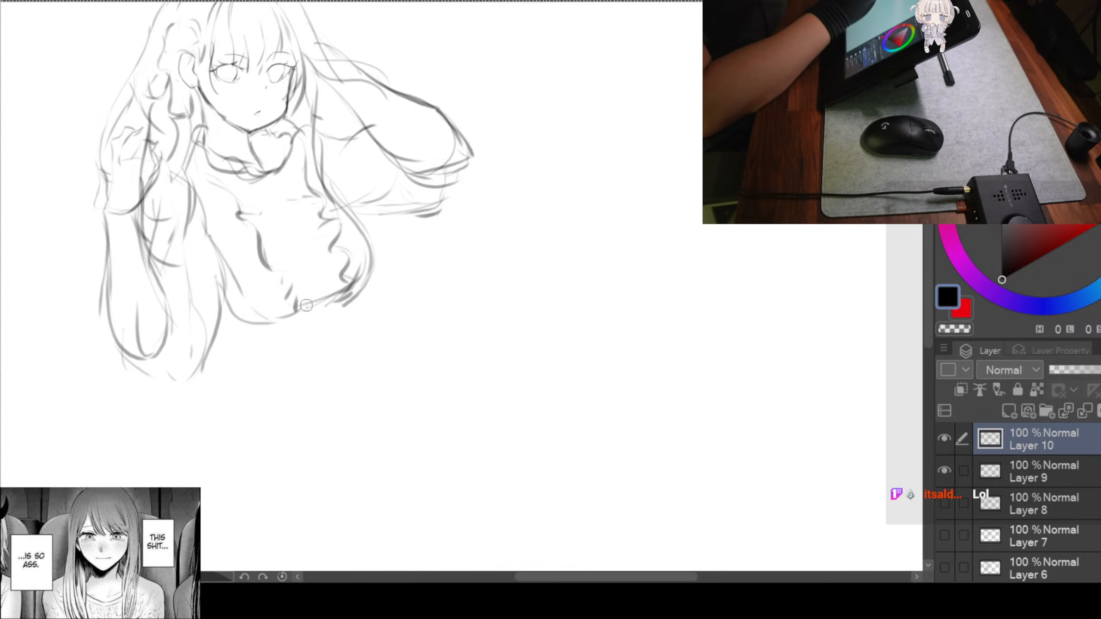
# Undo the last stroke reinforcing the outer edge of the chest
pyautogui.moveTo(405, 278); pyautogui.dragTo(418, 285)
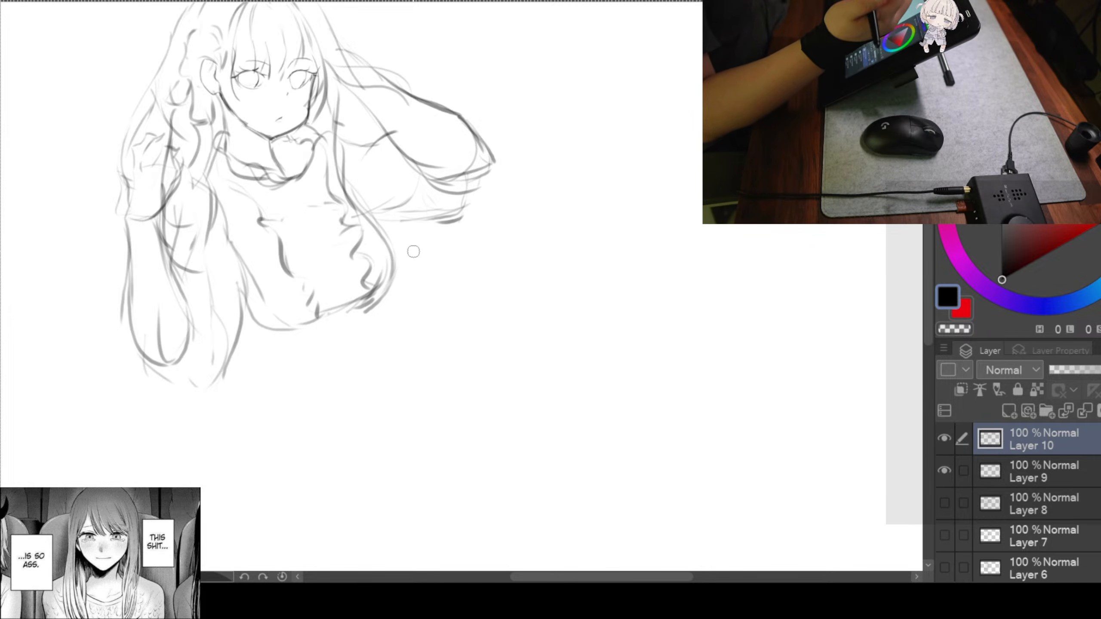
pyautogui.moveTo(566, 198)
pyautogui.mouseDown()
pyautogui.moveTo(597, 248)
pyautogui.moveTo(587, 212)
pyautogui.mouseUp()
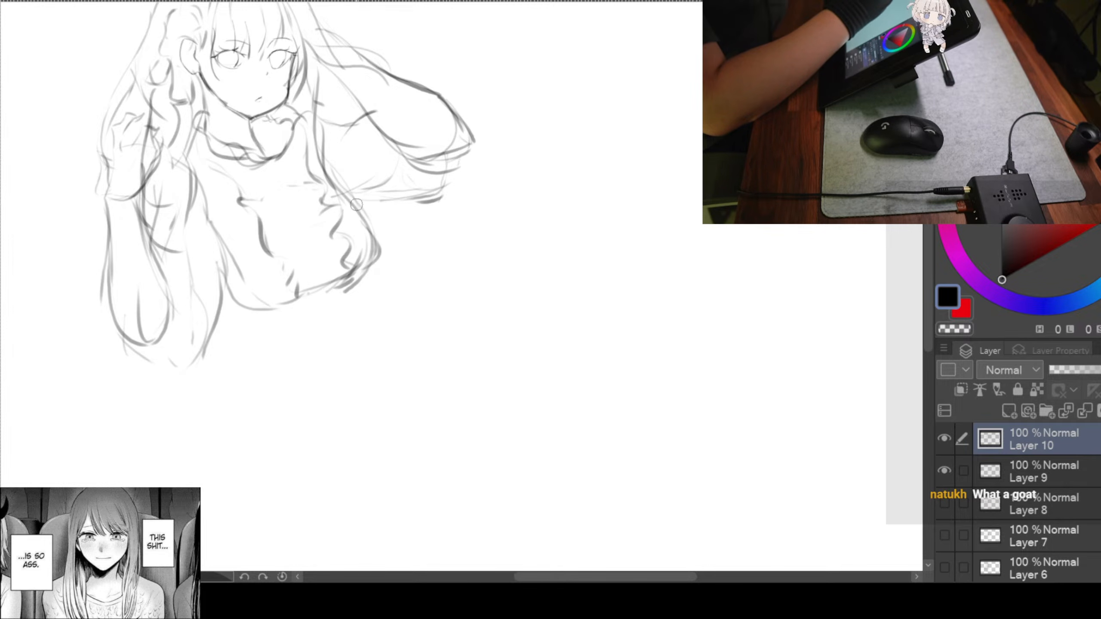
pyautogui.moveTo(481, 277); pyautogui.dragTo(513, 234)
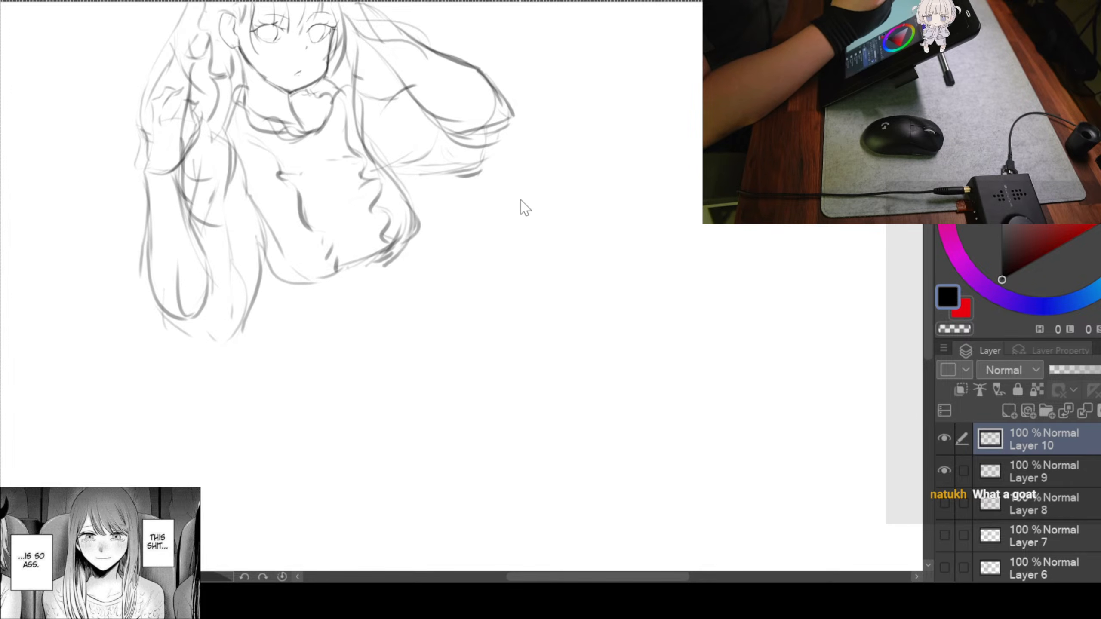
pyautogui.hotkey('ctrl', 'z')
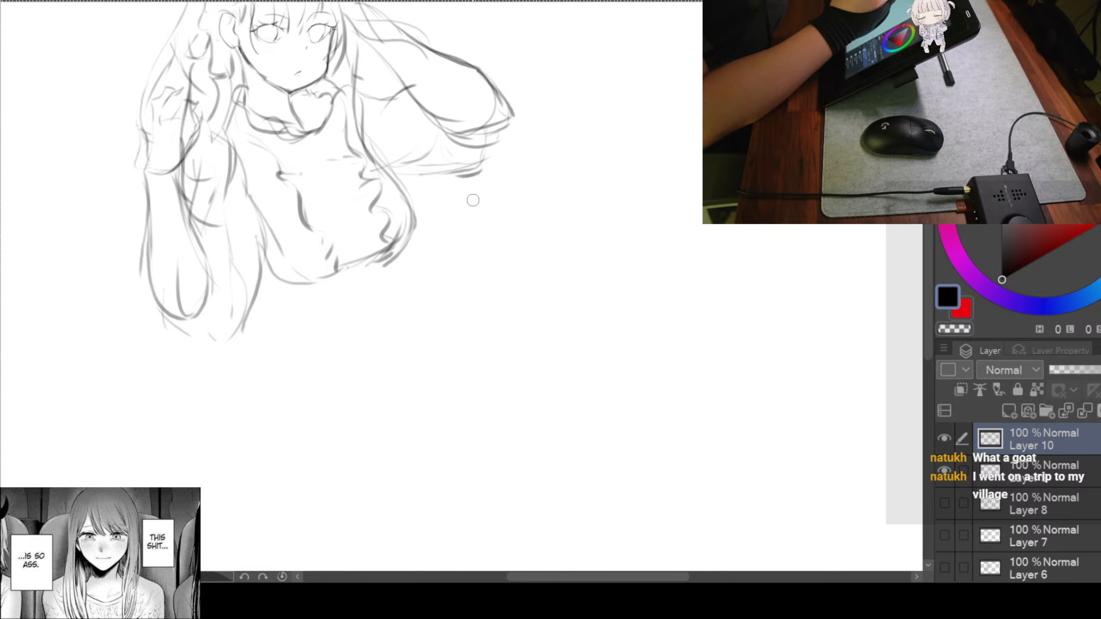
# Sketch the waist below the chest with a curved line on each side and an inner contour line along the abdomen
pyautogui.scroll(-2, 461, 165)
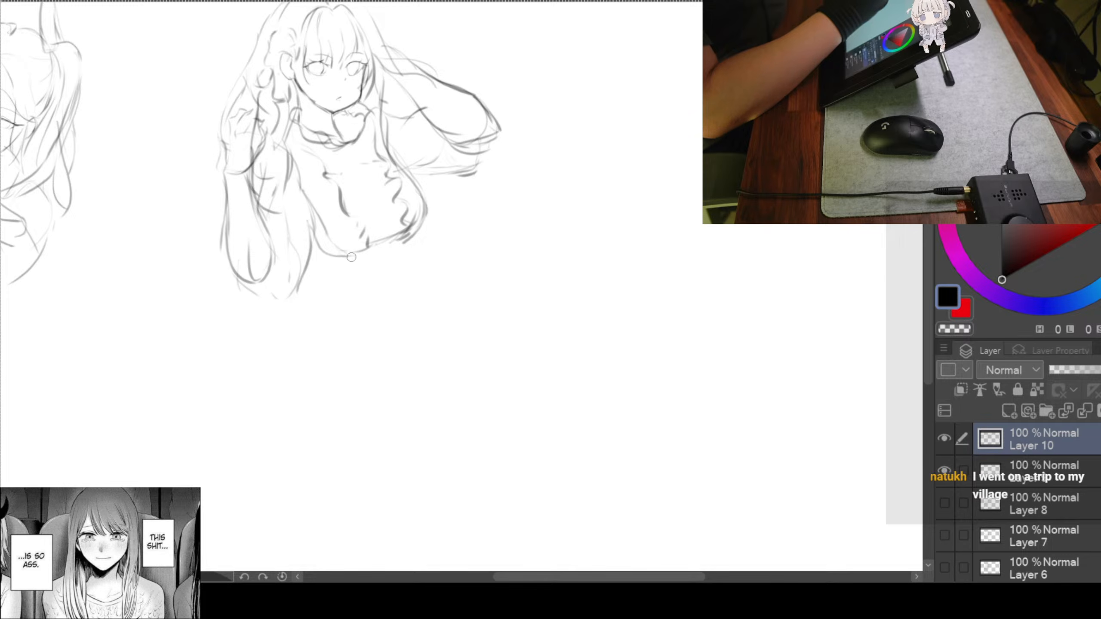
pyautogui.moveTo(435, 269)
pyautogui.mouseDown()
pyautogui.moveTo(410, 261)
pyautogui.moveTo(447, 274)
pyautogui.mouseUp()
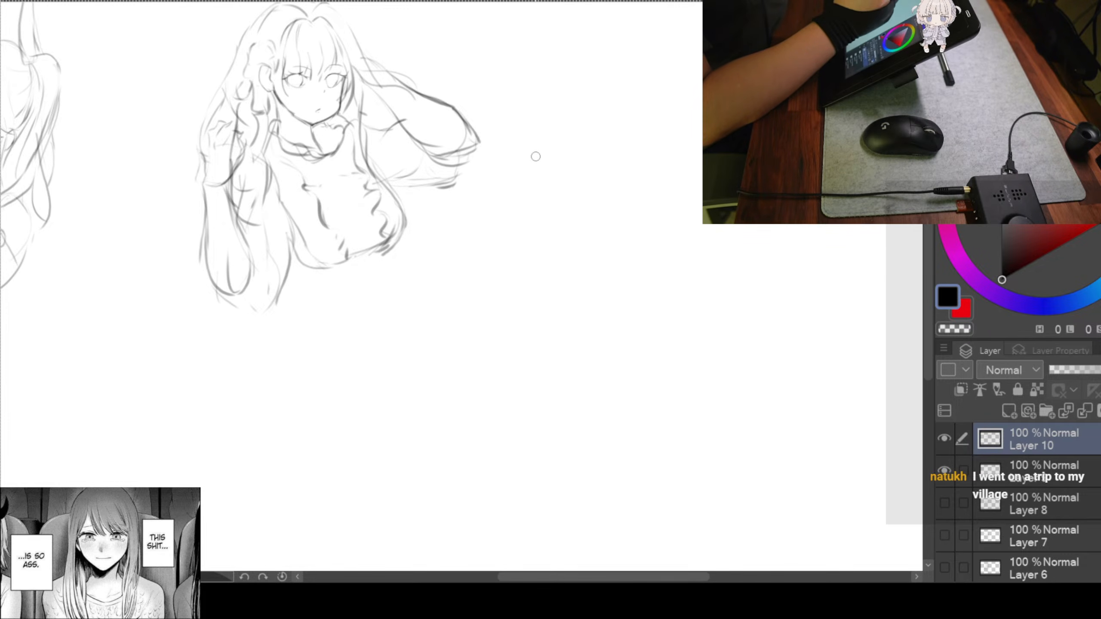
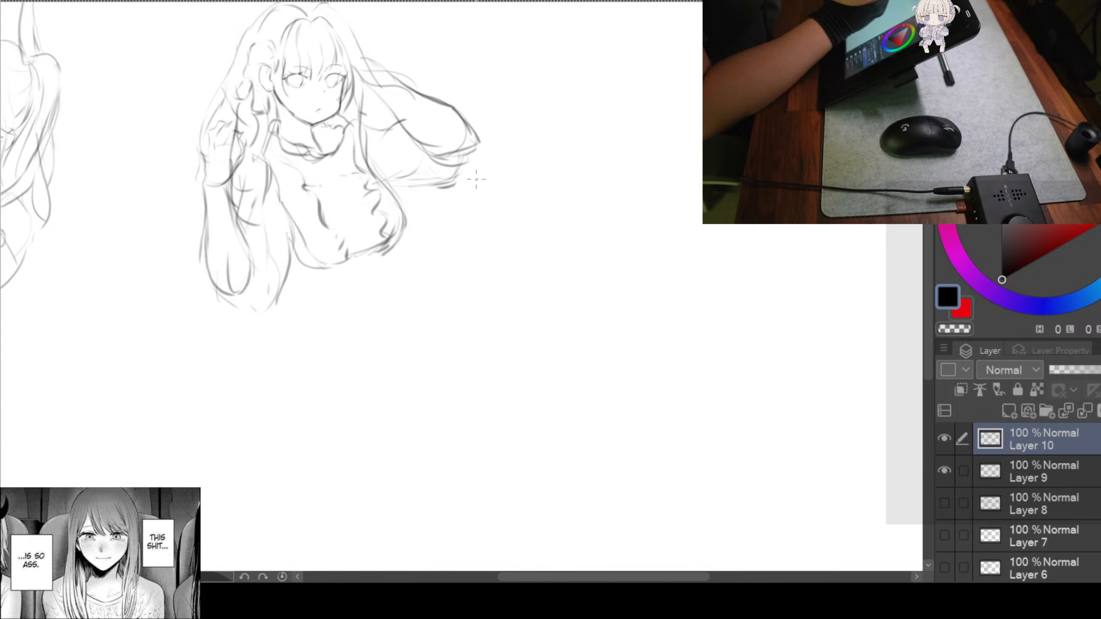
pyautogui.scroll(2, 514, 153)
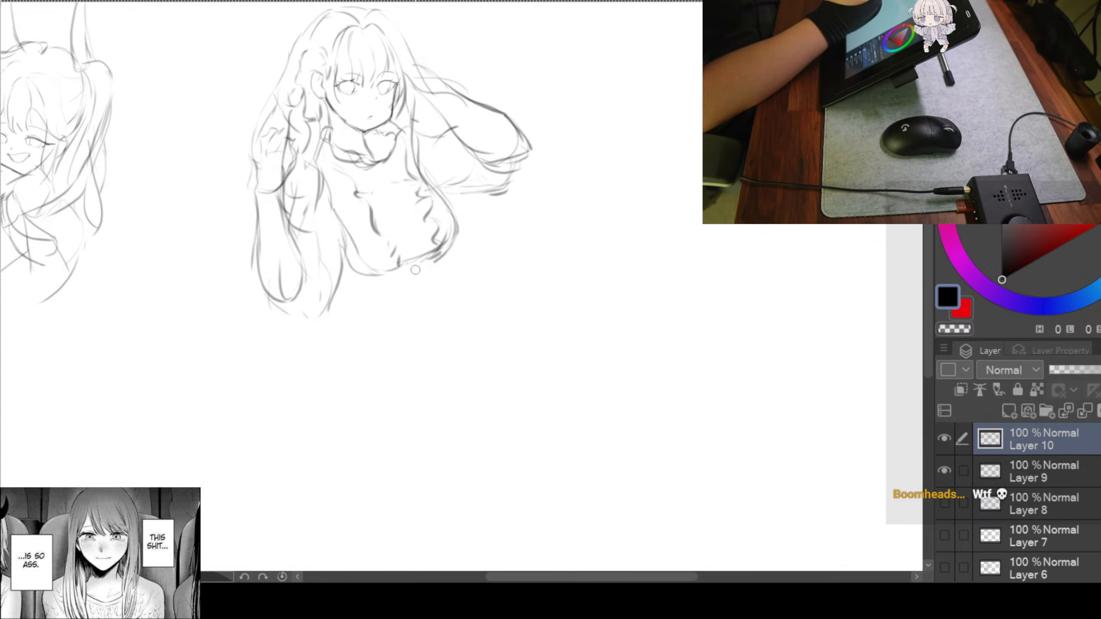
pyautogui.moveTo(494, 267)
pyautogui.mouseDown()
pyautogui.moveTo(523, 283)
pyautogui.moveTo(498, 252)
pyautogui.mouseUp()
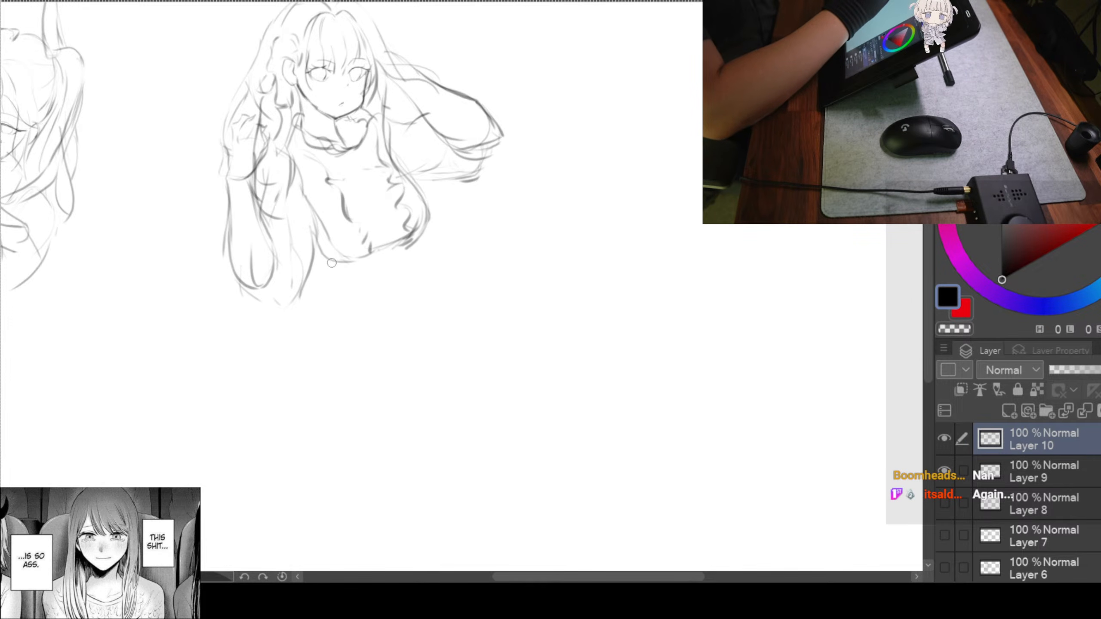
pyautogui.moveTo(330, 259); pyautogui.dragTo(356, 298)
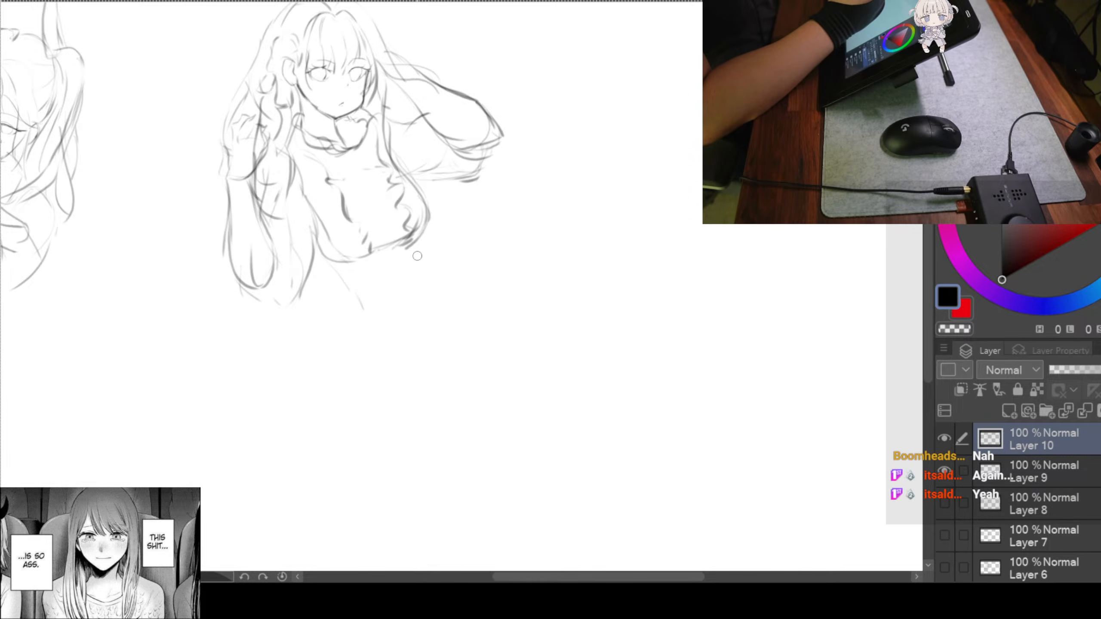
pyautogui.moveTo(417, 245); pyautogui.dragTo(413, 289)
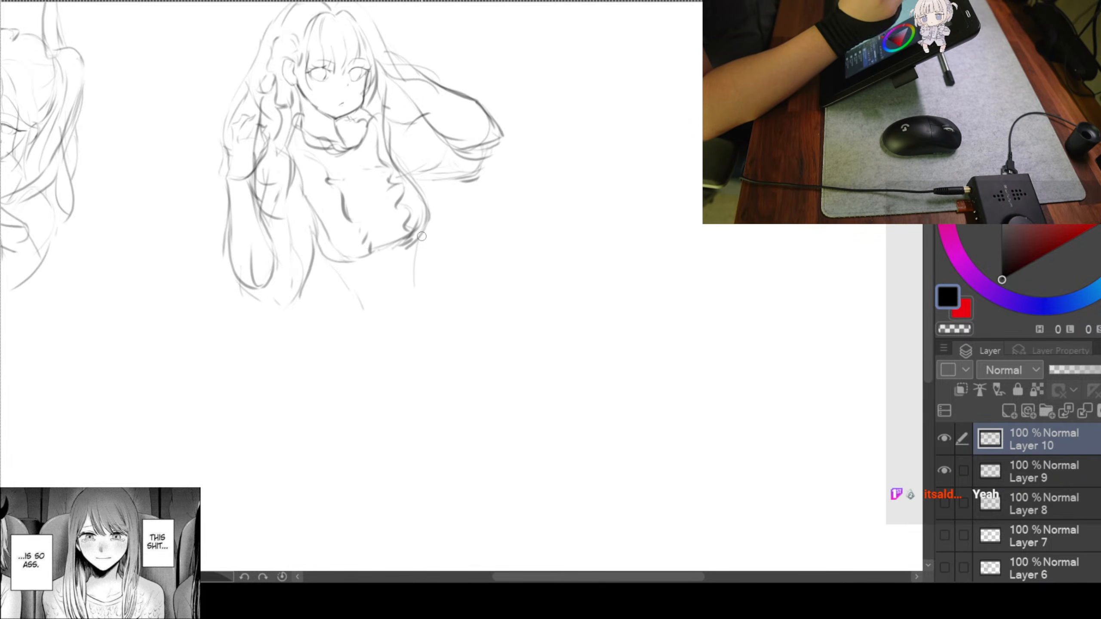
pyautogui.moveTo(348, 289); pyautogui.dragTo(340, 330)
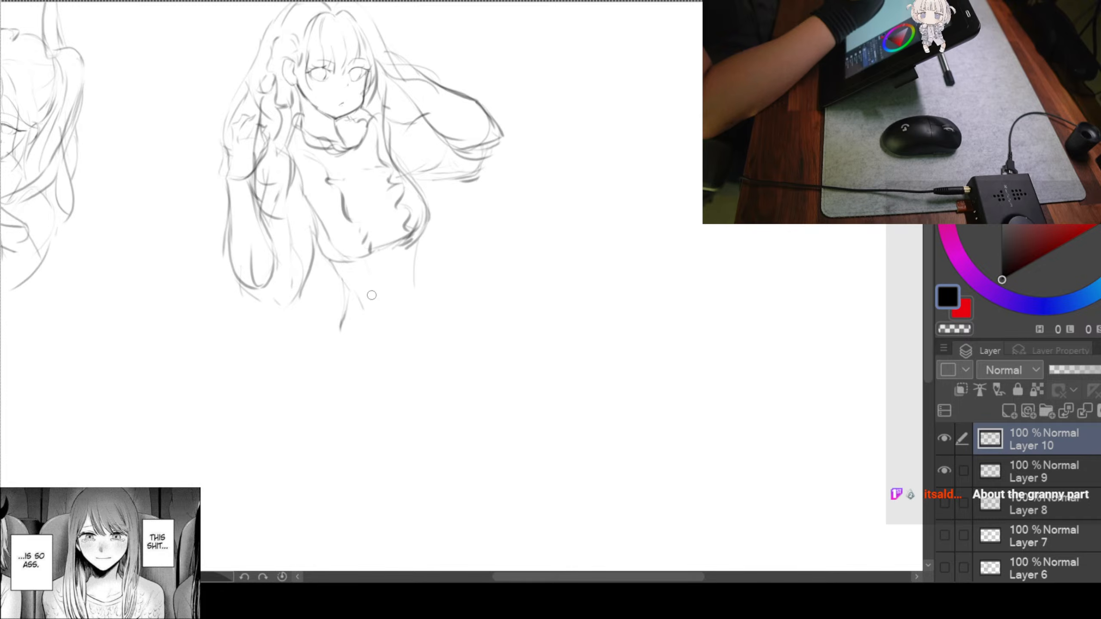
pyautogui.moveTo(365, 271); pyautogui.dragTo(370, 321)
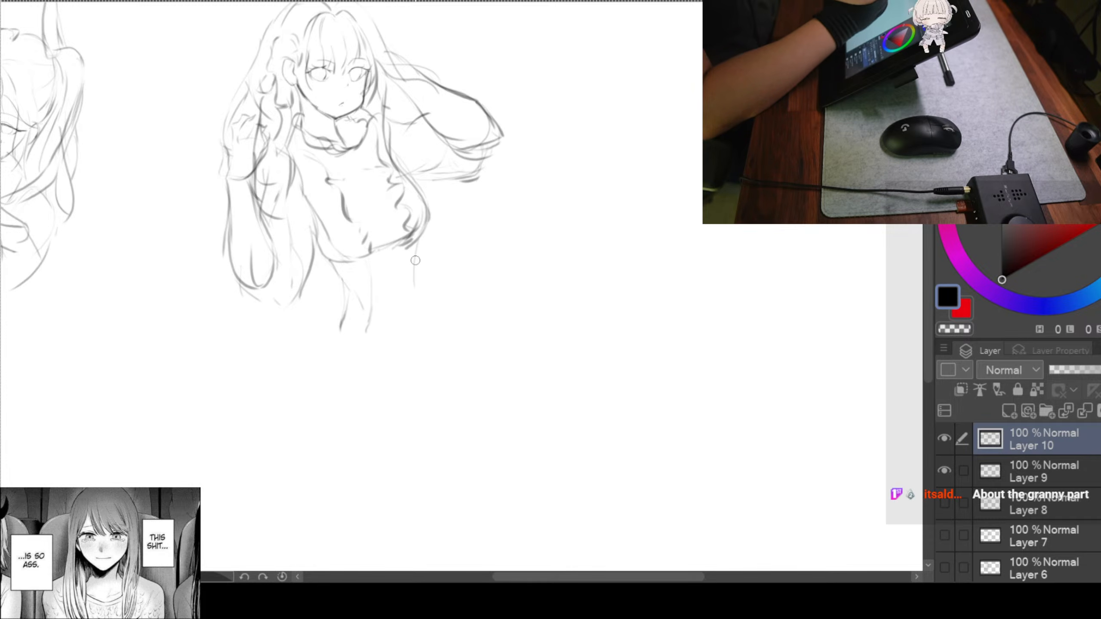
pyautogui.moveTo(408, 241); pyautogui.dragTo(416, 289)
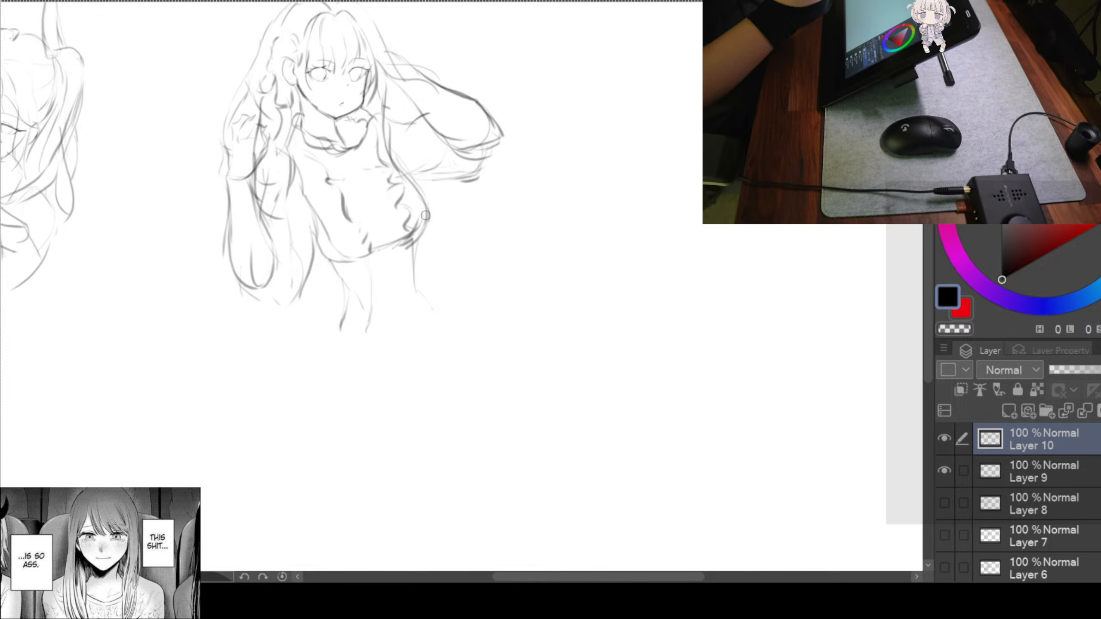
pyautogui.moveTo(410, 245); pyautogui.dragTo(414, 285)
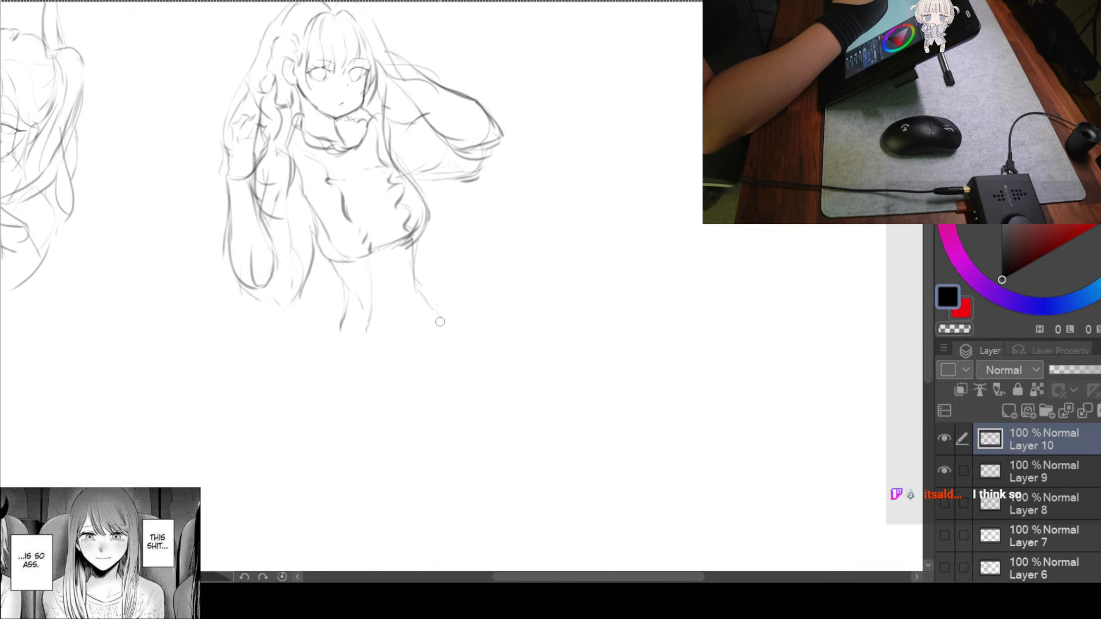
# Close the lower edge of the torso with slanted lines between the hips and reinforce the waist's side lines
pyautogui.moveTo(443, 328)
pyautogui.mouseDown()
pyautogui.moveTo(390, 338)
pyautogui.moveTo(386, 349)
pyautogui.mouseUp()
pyautogui.moveTo(414, 239); pyautogui.dragTo(417, 275)
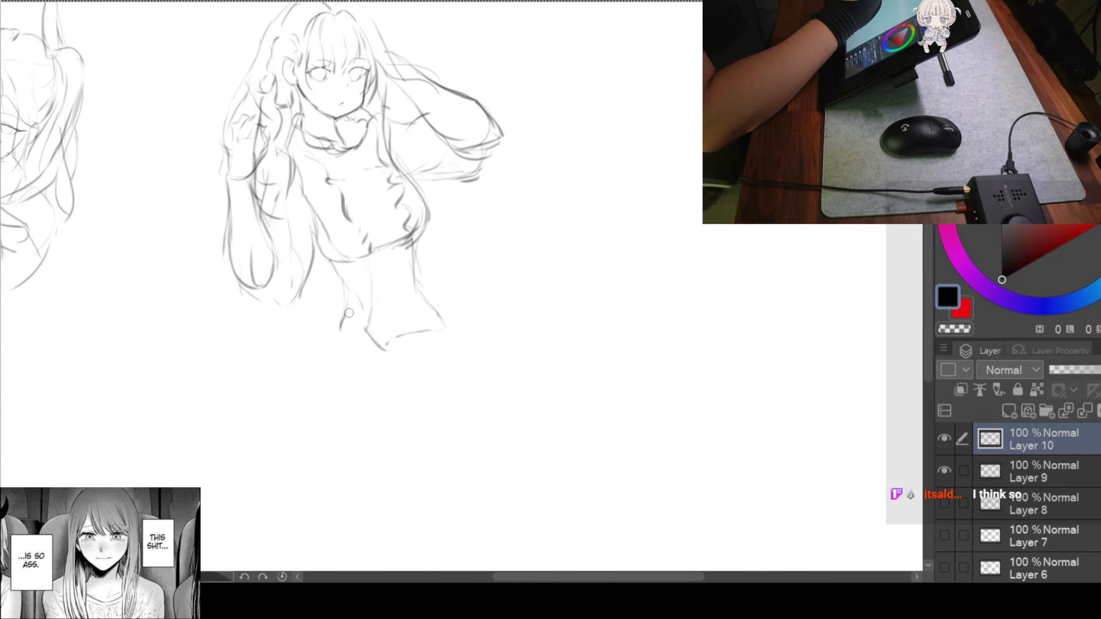
pyautogui.moveTo(348, 300); pyautogui.dragTo(351, 332)
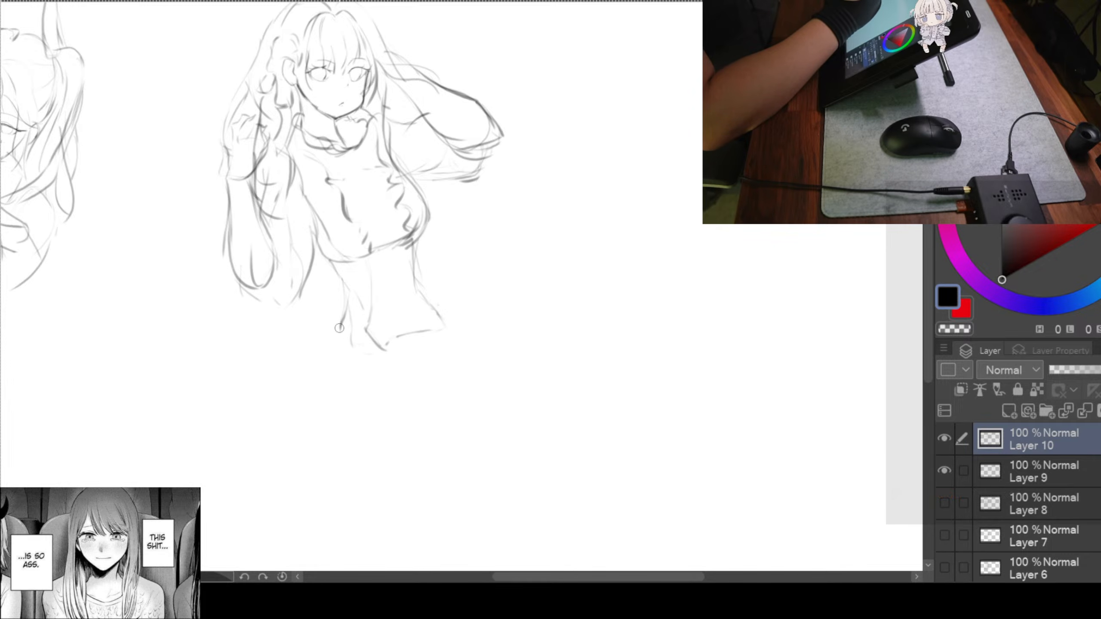
pyautogui.moveTo(350, 350); pyautogui.dragTo(387, 349)
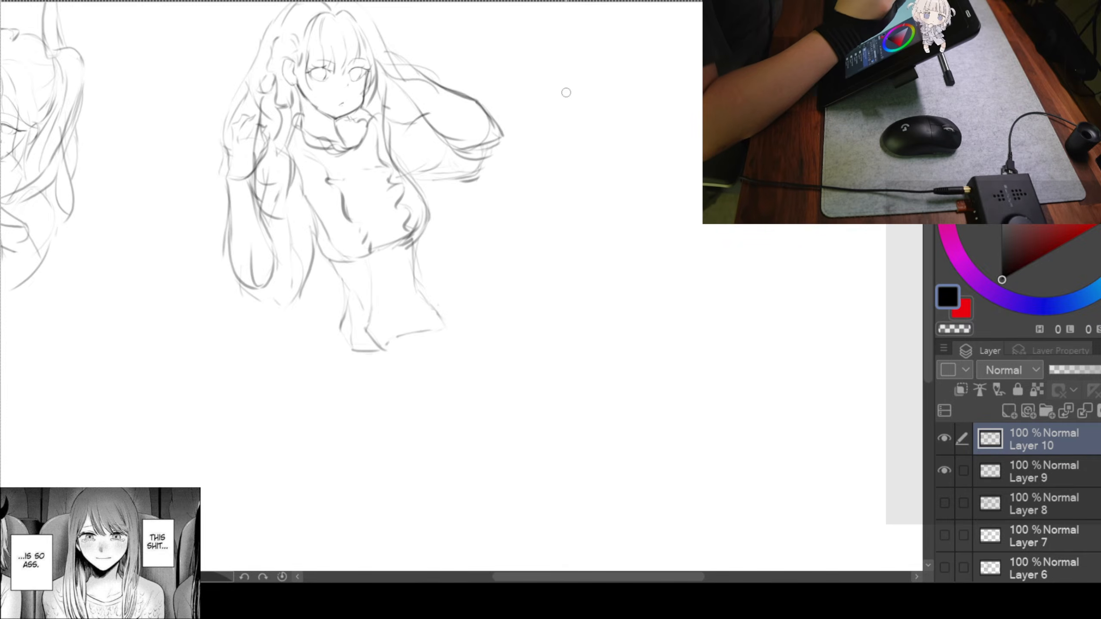
# Darken the outer contour of the hair from the crown down toward the hand raised in the hair
pyautogui.scroll(-1, 543, 200)
pyautogui.scroll(1, 524, 207)
pyautogui.moveTo(549, 226); pyautogui.dragTo(600, 264)
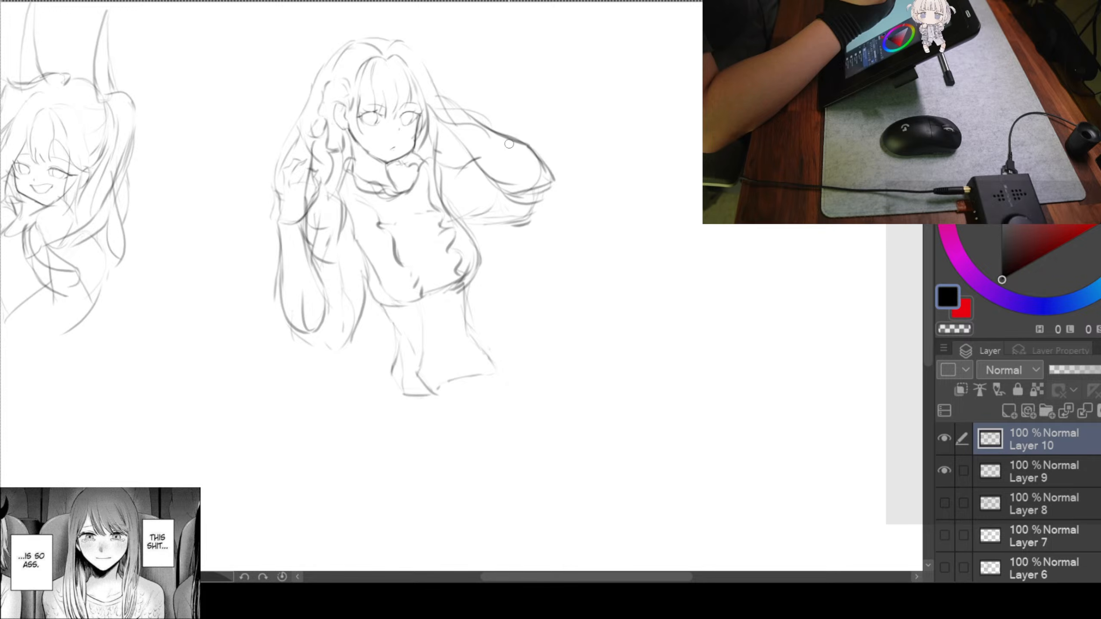
pyautogui.scroll(1, 509, 144)
pyautogui.scroll(1, 514, 101)
pyautogui.moveTo(564, 174); pyautogui.dragTo(599, 214)
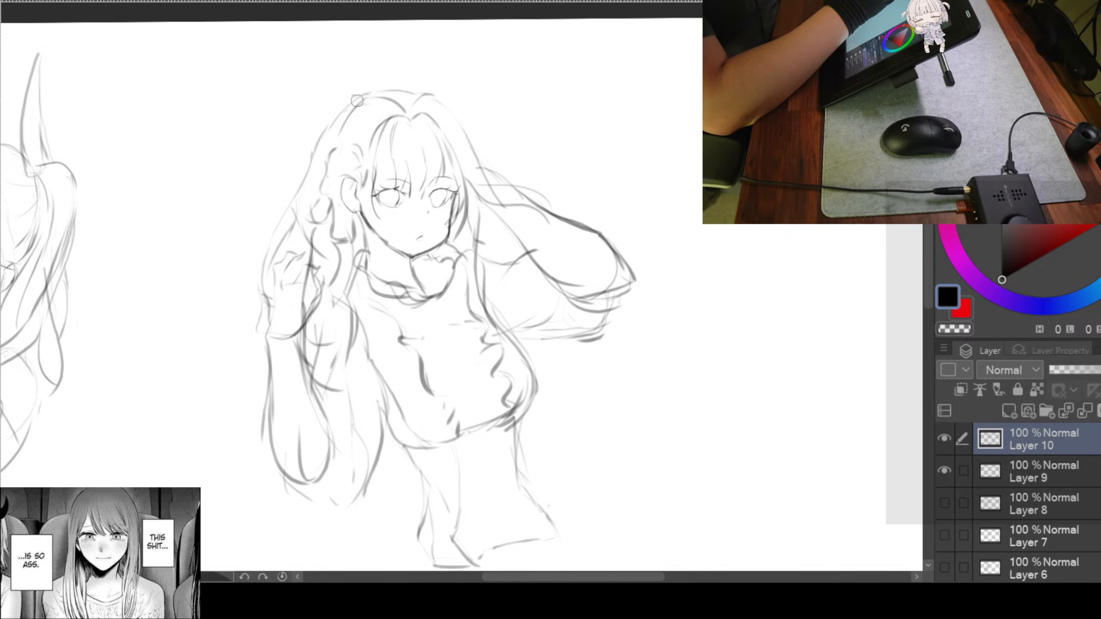
pyautogui.moveTo(350, 105); pyautogui.dragTo(291, 213)
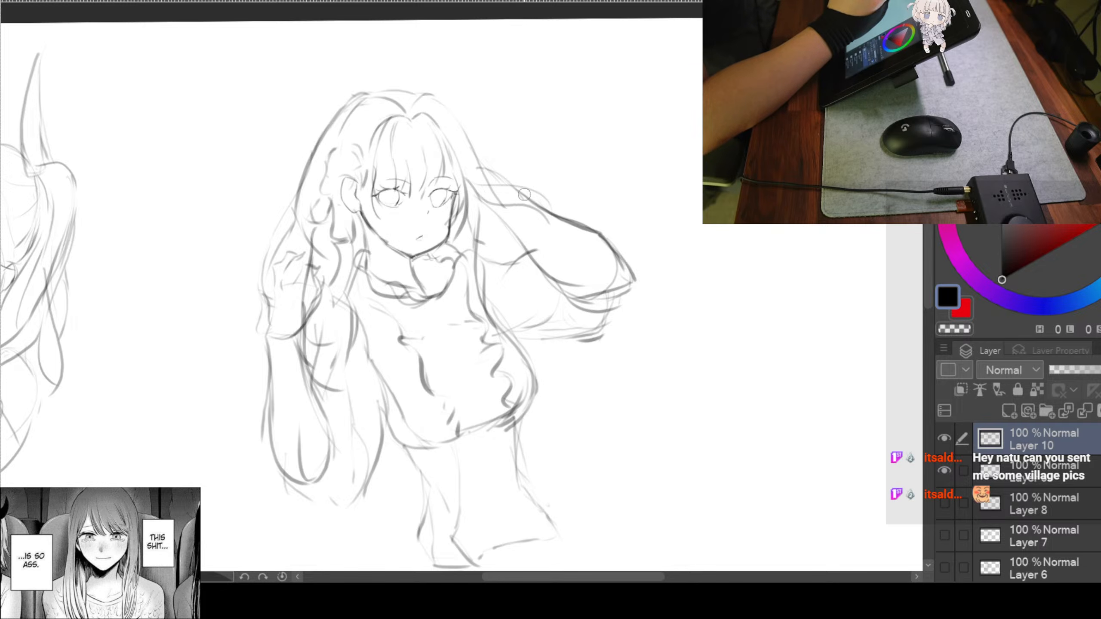
# Sketch a curved hair strand flowing from beside the face over the top of the bent arm
pyautogui.moveTo(572, 202); pyautogui.dragTo(539, 191)
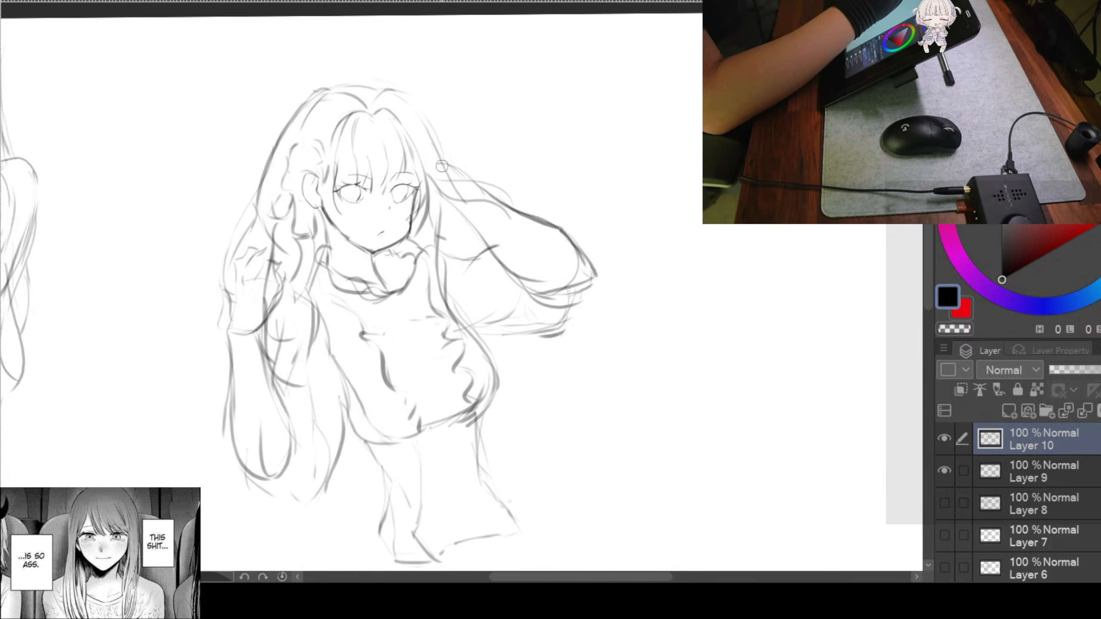
pyautogui.moveTo(518, 266); pyautogui.dragTo(507, 235)
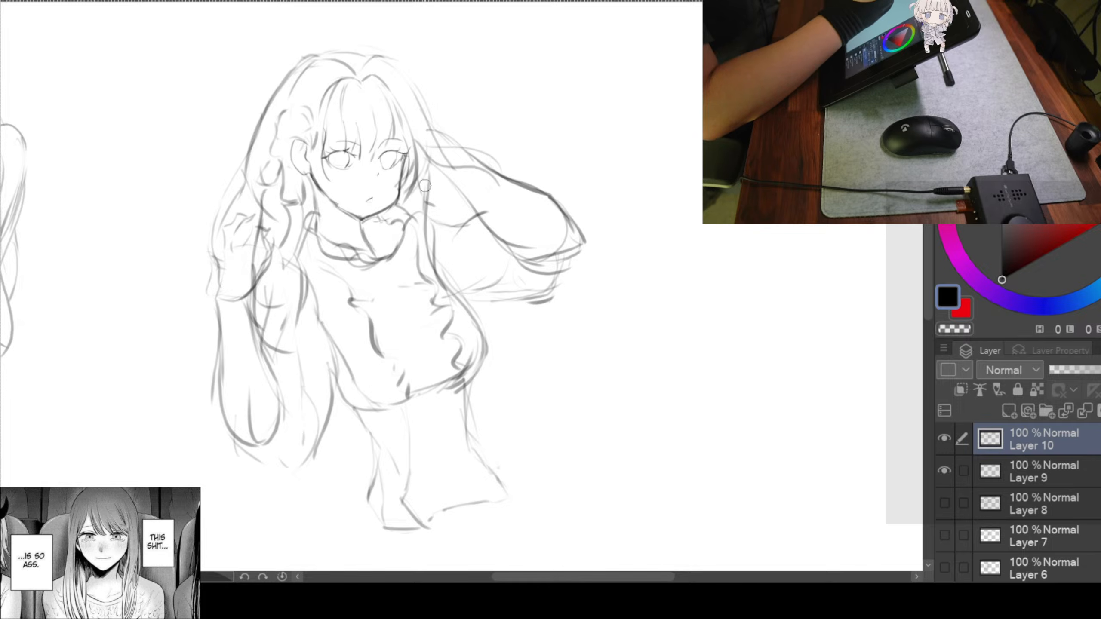
pyautogui.moveTo(462, 212); pyautogui.dragTo(433, 171)
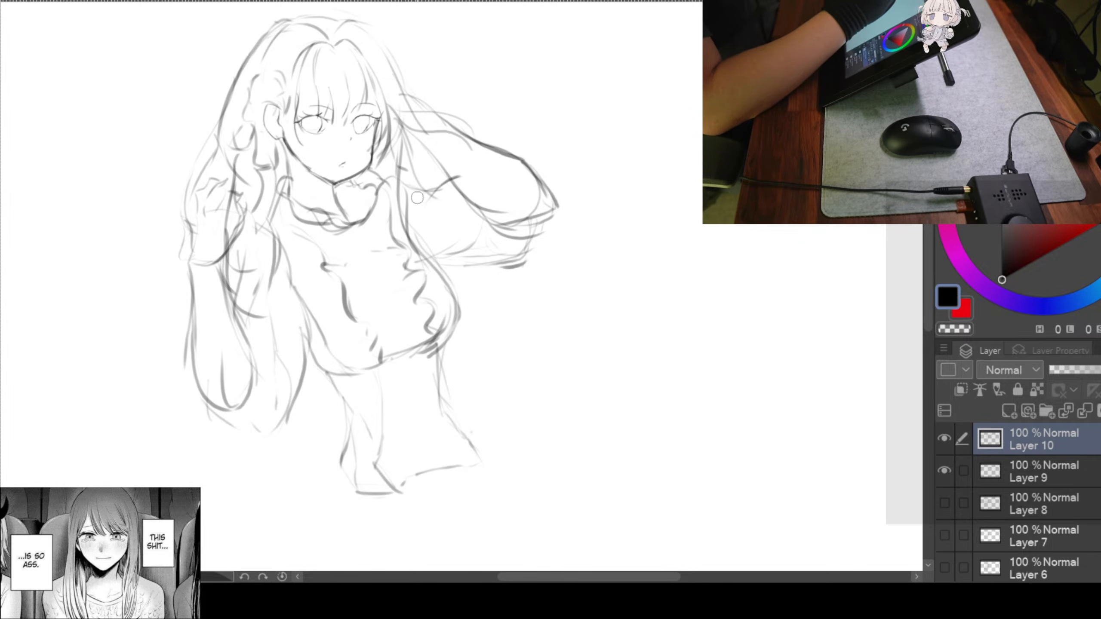
pyautogui.moveTo(429, 131); pyautogui.dragTo(508, 154)
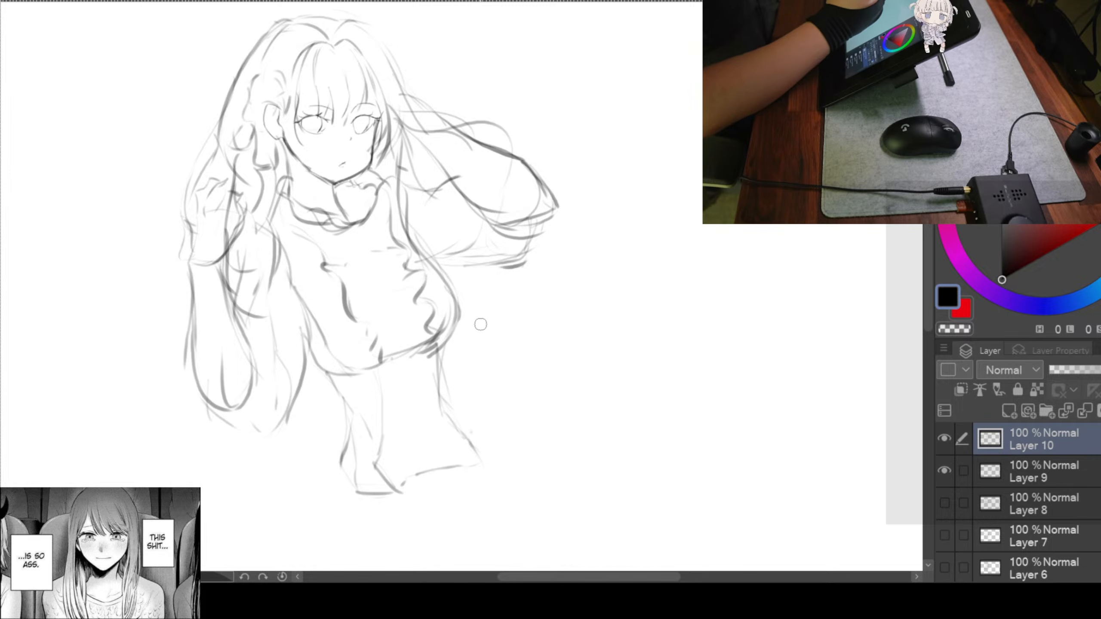
# Sketch a long hair lock hanging below the bent elbow with a curled tip and inner line, plus a strand beside the waist
pyautogui.moveTo(507, 394); pyautogui.dragTo(550, 425)
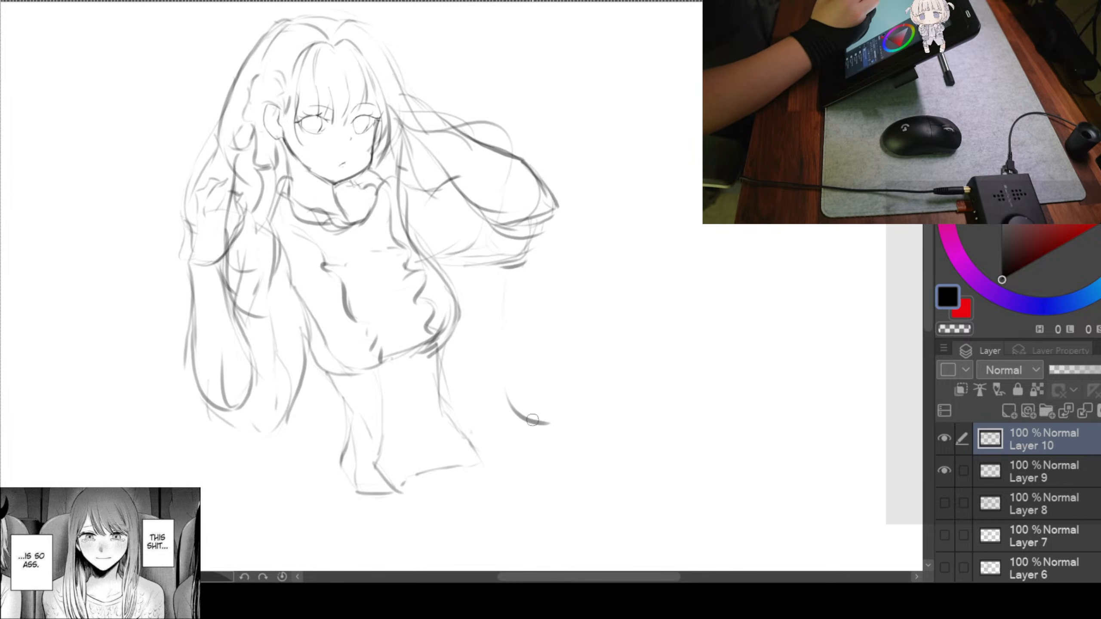
pyautogui.moveTo(491, 339); pyautogui.dragTo(471, 253)
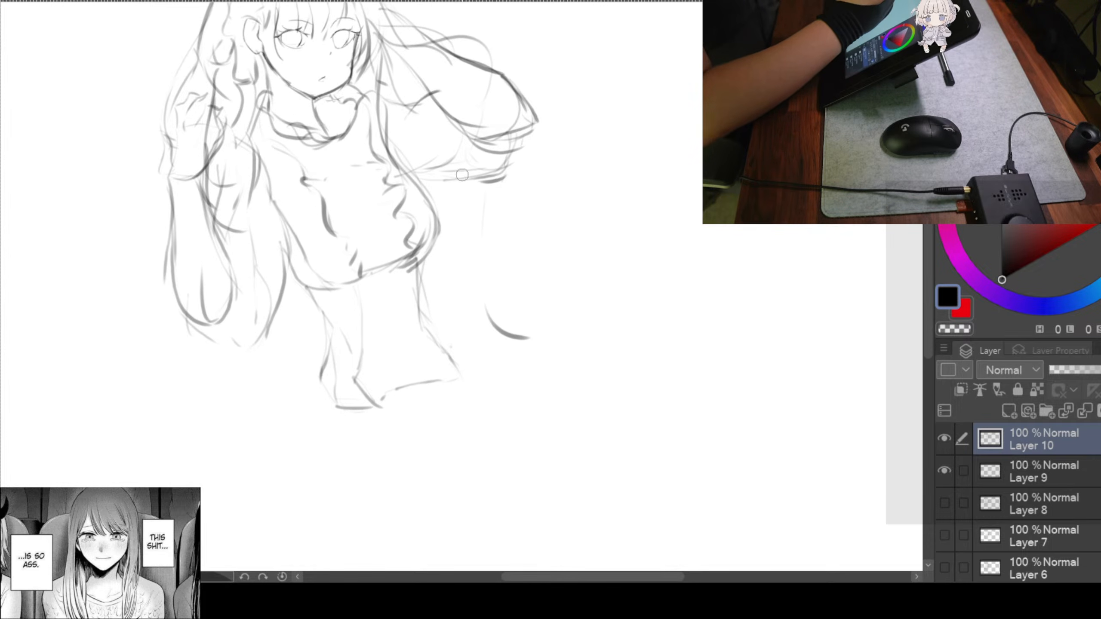
pyautogui.moveTo(452, 174); pyautogui.dragTo(486, 318)
pyautogui.moveTo(482, 181)
pyautogui.mouseDown()
pyautogui.moveTo(482, 255)
pyautogui.moveTo(527, 337)
pyautogui.mouseUp()
pyautogui.moveTo(442, 218); pyautogui.dragTo(451, 192)
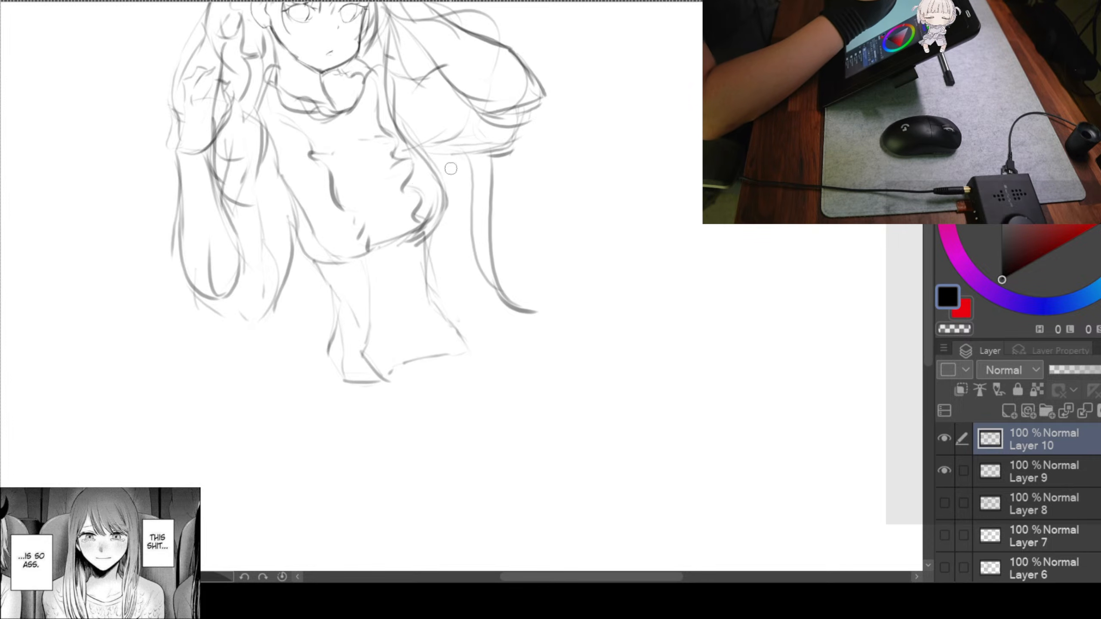
pyautogui.moveTo(454, 184)
pyautogui.mouseDown()
pyautogui.moveTo(451, 308)
pyautogui.moveTo(529, 285)
pyautogui.mouseUp()
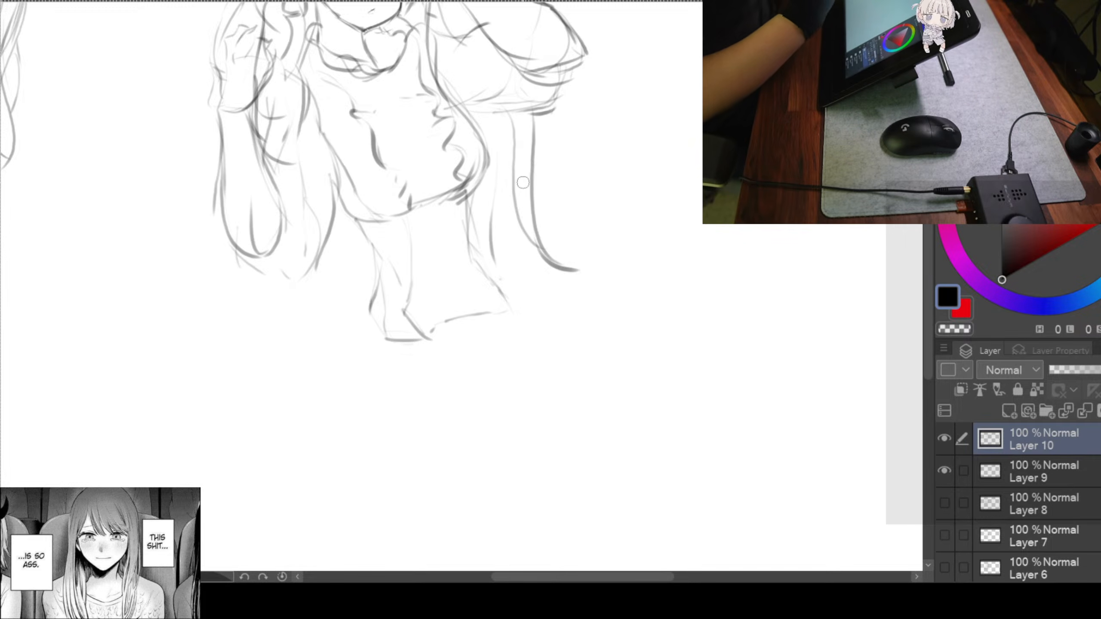
# Extend the hair below the forearm of the hand in the hair with long outer lines ending in rounded, upswept tips
pyautogui.moveTo(468, 268); pyautogui.dragTo(525, 360)
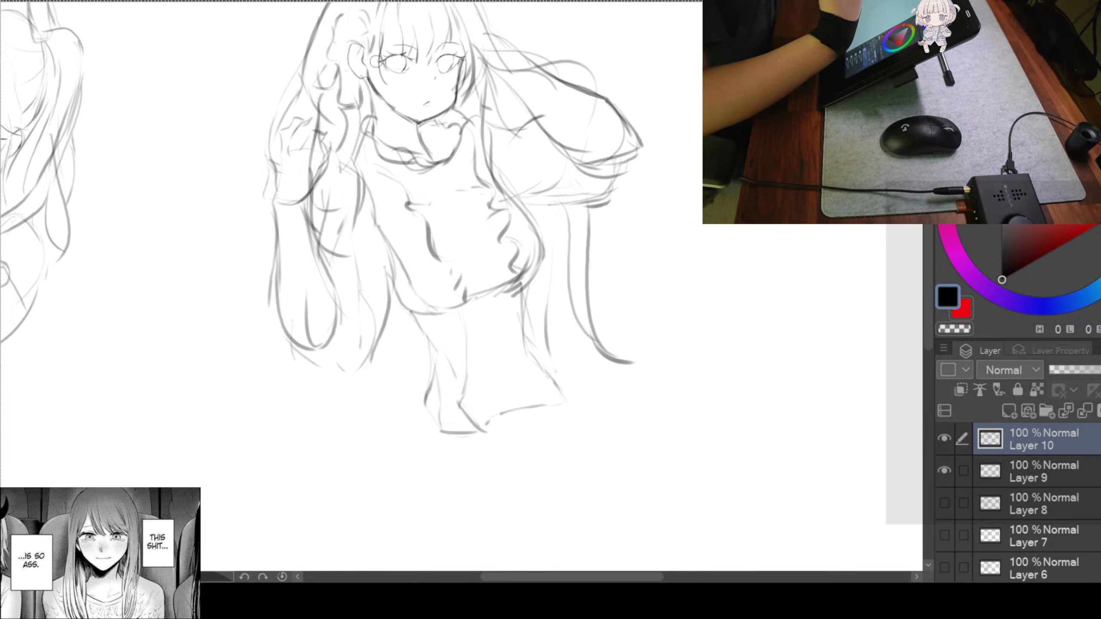
pyautogui.moveTo(442, 346); pyautogui.dragTo(477, 312)
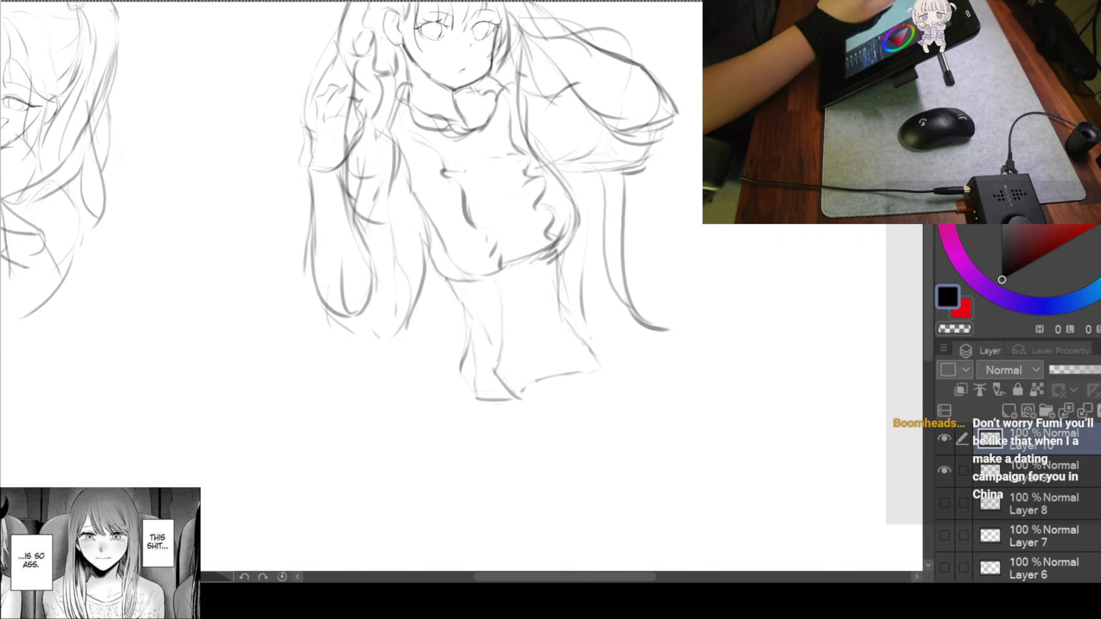
pyautogui.moveTo(458, 324); pyautogui.dragTo(491, 315)
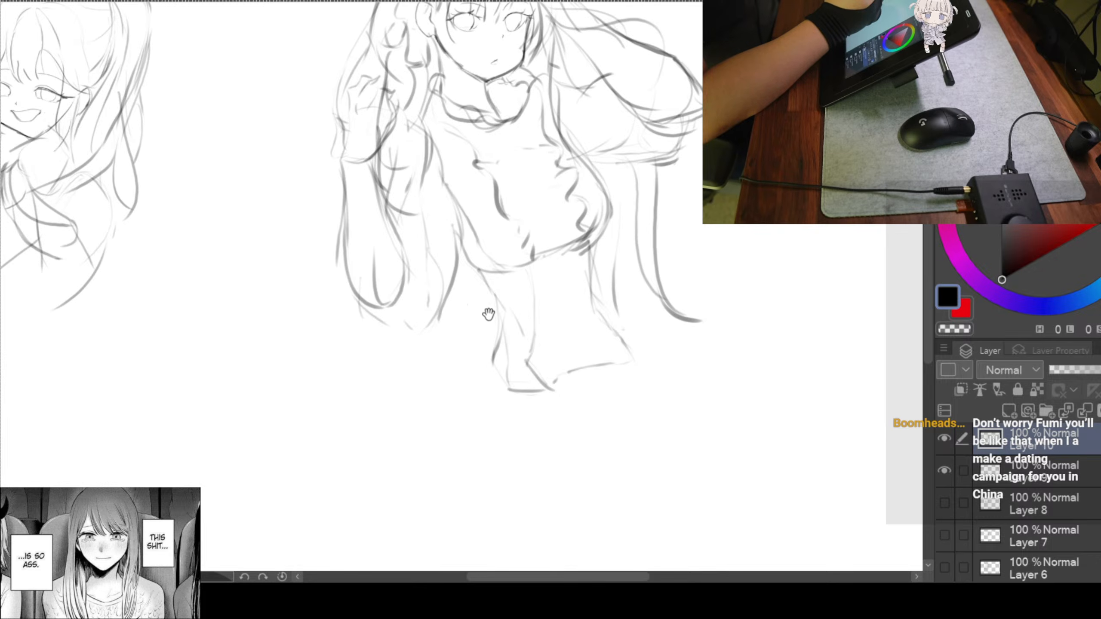
pyautogui.moveTo(420, 243); pyautogui.dragTo(407, 213)
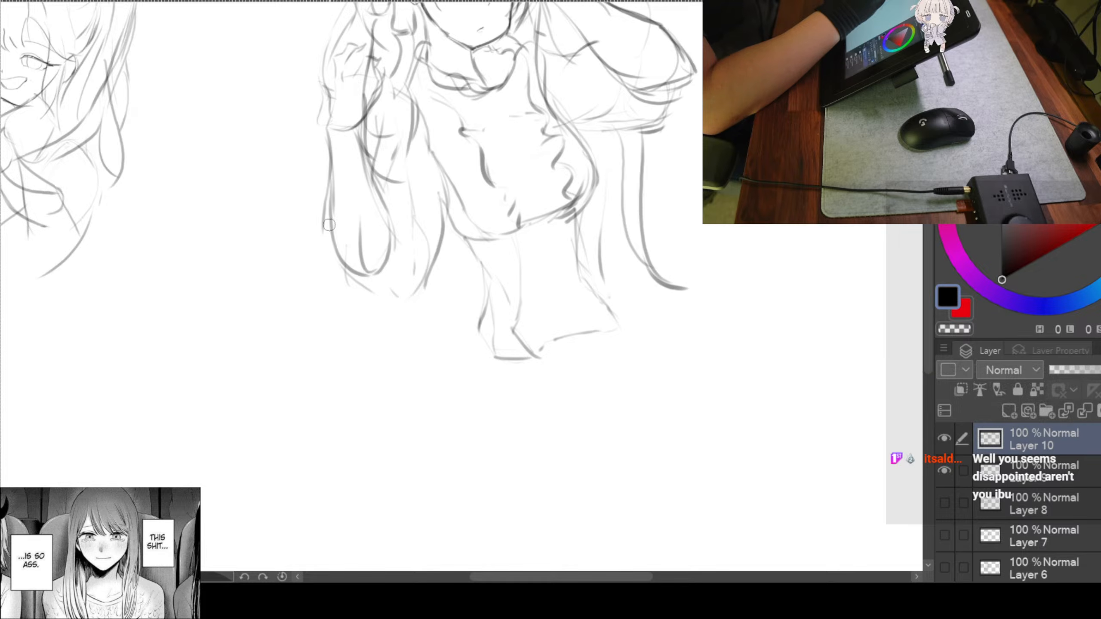
pyautogui.moveTo(318, 303); pyautogui.dragTo(347, 346)
pyautogui.moveTo(323, 227)
pyautogui.mouseDown()
pyautogui.moveTo(313, 256)
pyautogui.moveTo(360, 361)
pyautogui.mouseUp()
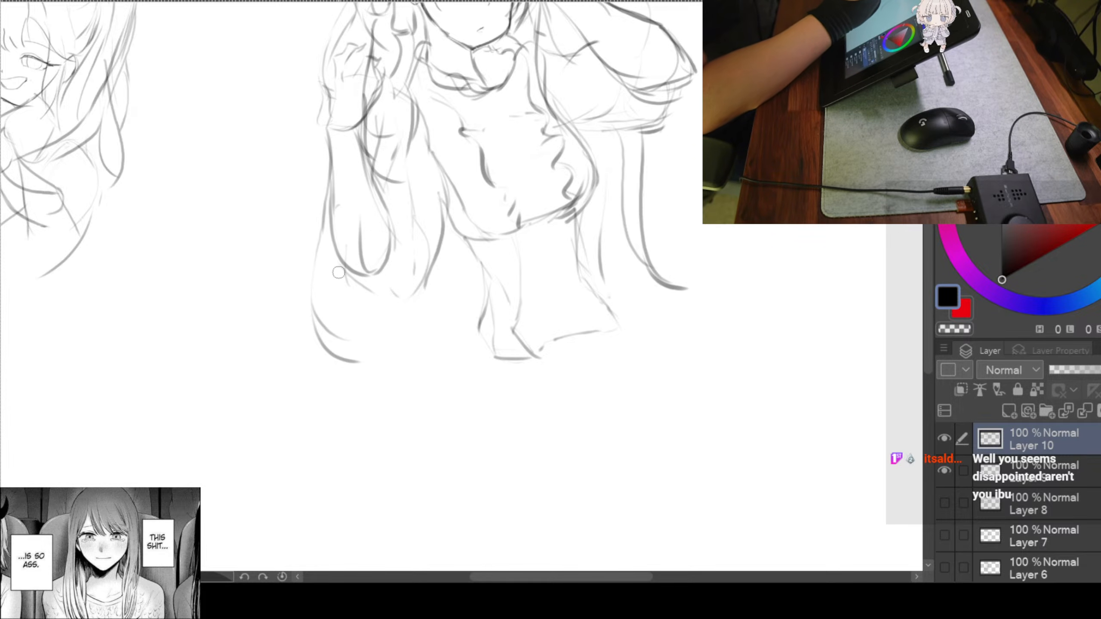
pyautogui.moveTo(357, 299); pyautogui.dragTo(446, 365)
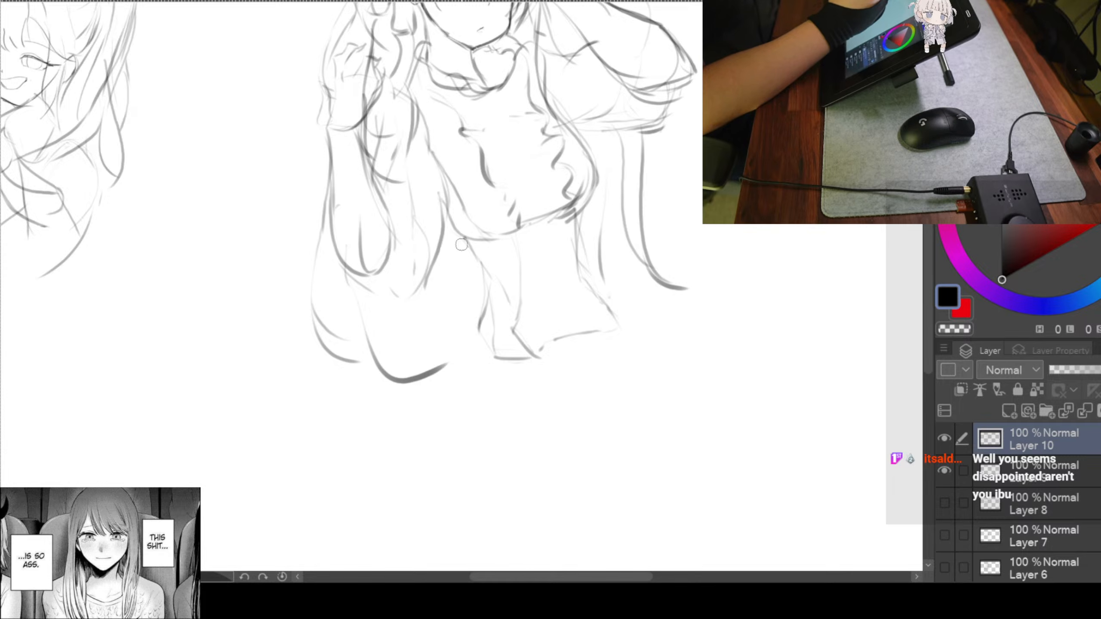
# Sketch short curved hair strands between the long side hair and the waist, ending near the torso's lower edge
pyautogui.moveTo(452, 241)
pyautogui.mouseDown()
pyautogui.moveTo(451, 294)
pyautogui.moveTo(466, 342)
pyautogui.mouseUp()
pyautogui.moveTo(485, 300); pyautogui.dragTo(479, 328)
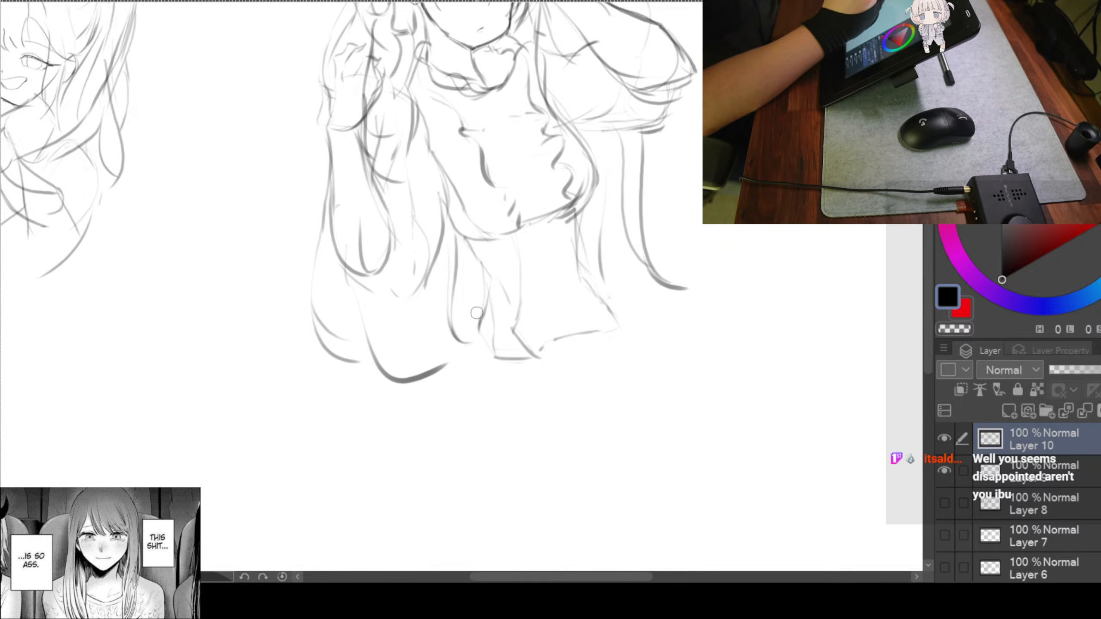
pyautogui.moveTo(543, 409); pyautogui.dragTo(557, 406)
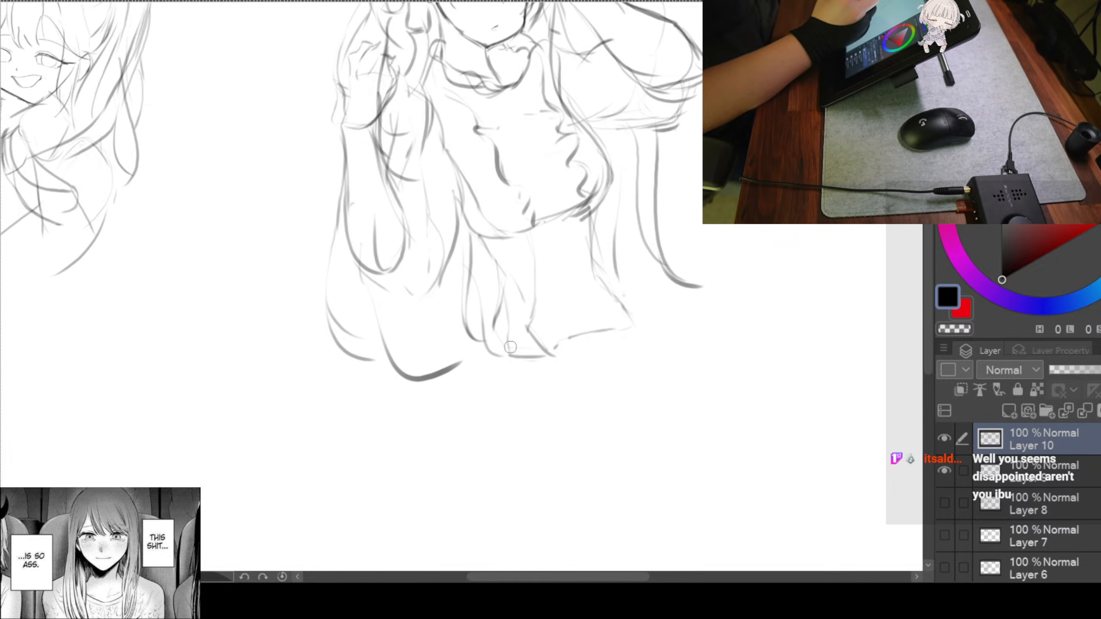
# Sketch two long curves sweeping down from the torso's lower edge, each hooking at its end
pyautogui.moveTo(492, 263)
pyautogui.mouseDown()
pyautogui.moveTo(452, 393)
pyautogui.moveTo(494, 455)
pyautogui.mouseUp()
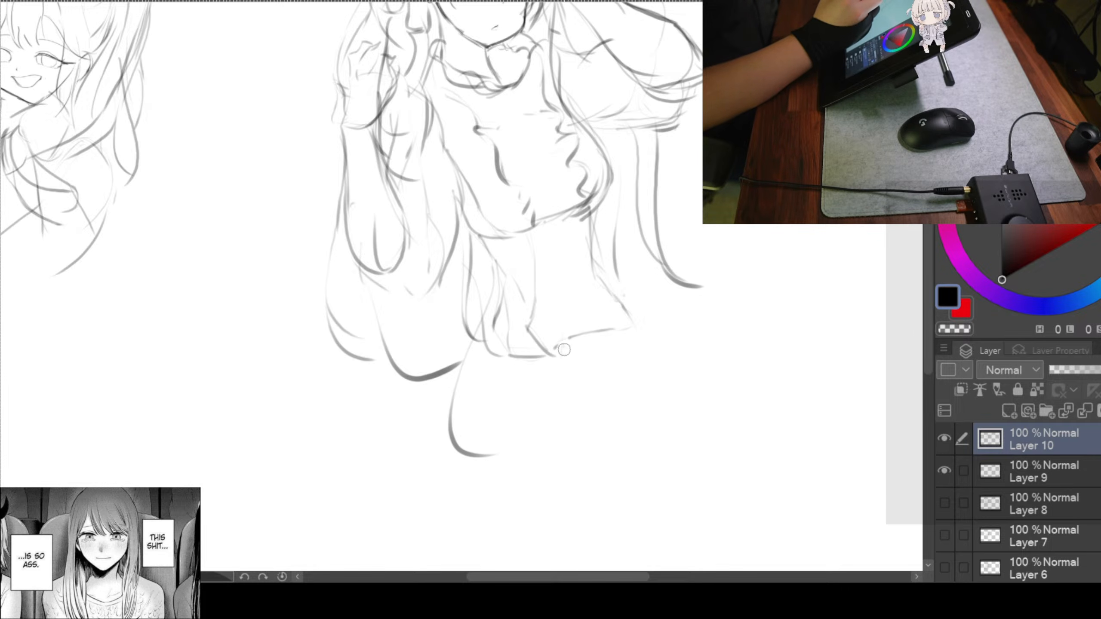
pyautogui.moveTo(563, 347); pyautogui.dragTo(532, 498)
pyautogui.moveTo(622, 349); pyautogui.dragTo(572, 339)
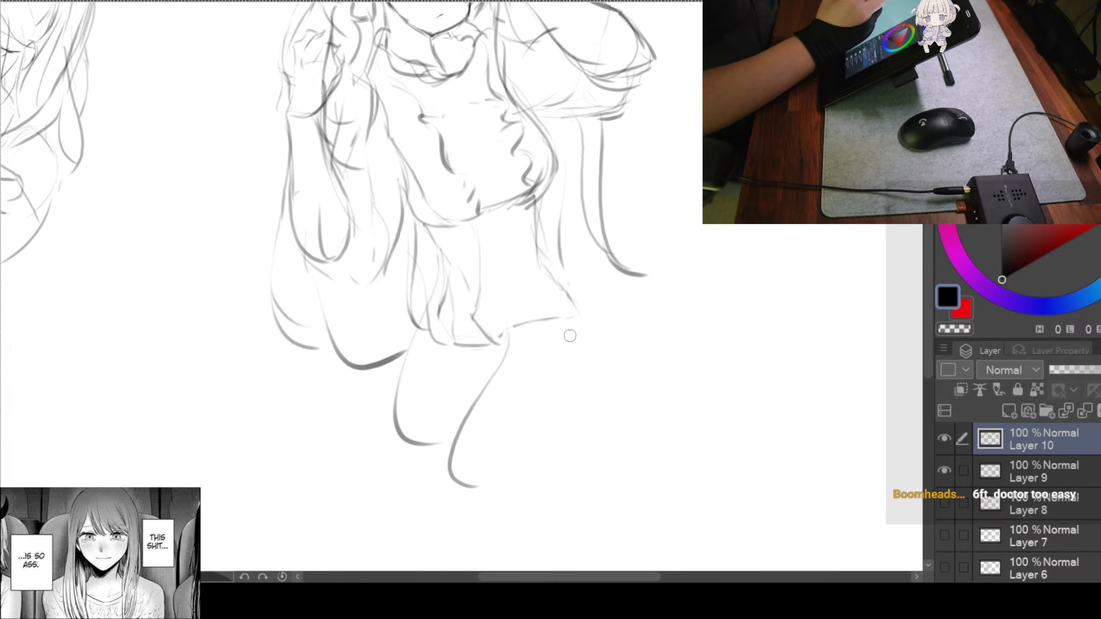
# Sketch long lines flaring down and outward from the hip on the bent-arm side, joining in a pointed tip
pyautogui.moveTo(561, 275); pyautogui.dragTo(630, 409)
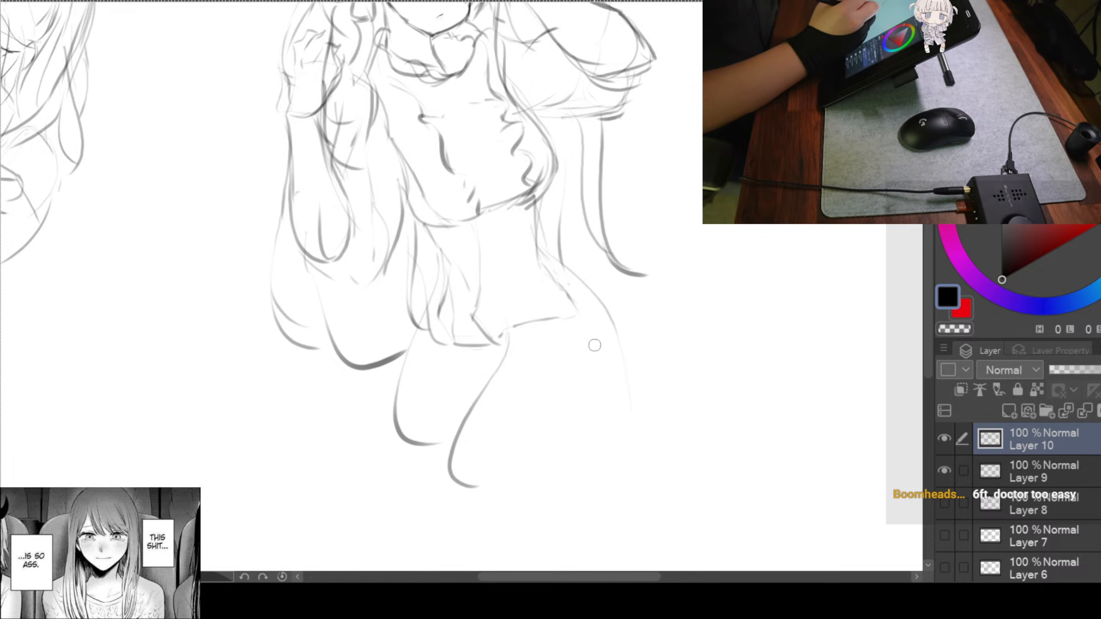
pyautogui.moveTo(561, 313); pyautogui.dragTo(713, 456)
pyautogui.moveTo(564, 263); pyautogui.dragTo(693, 438)
pyautogui.moveTo(651, 376); pyautogui.dragTo(668, 481)
# Darken the outline of the crown and continue the hair contour down toward the bent arm
pyautogui.moveTo(580, 165)
pyautogui.mouseDown()
pyautogui.moveTo(627, 200)
pyautogui.moveTo(533, 345)
pyautogui.mouseUp()
pyautogui.moveTo(563, 269)
pyautogui.mouseDown()
pyautogui.moveTo(583, 216)
pyautogui.moveTo(582, 82)
pyautogui.mouseUp()
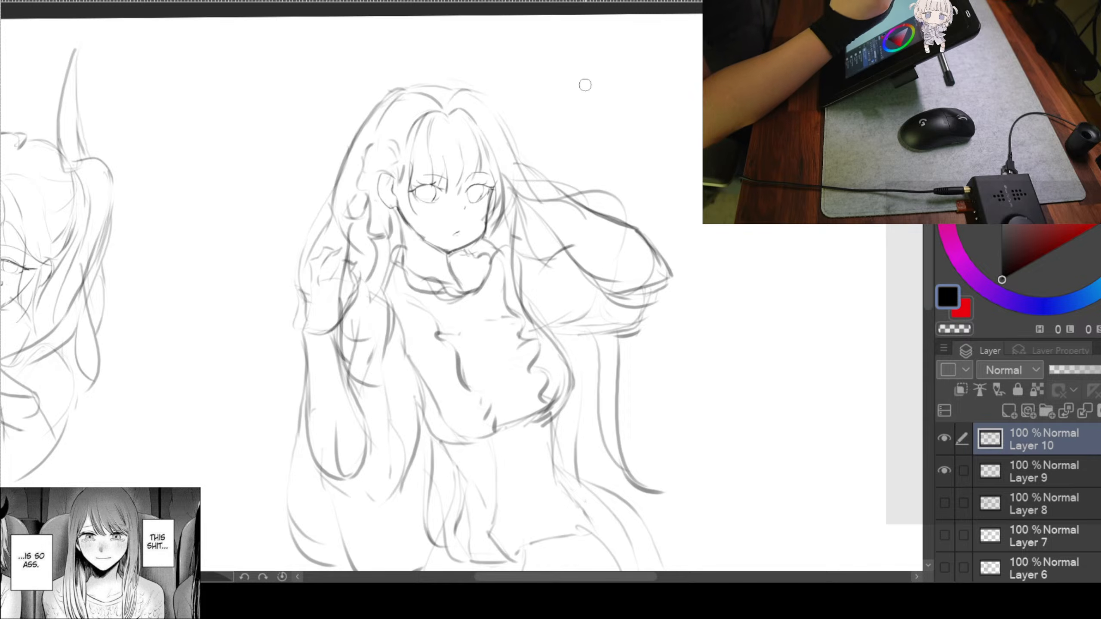
pyautogui.moveTo(633, 202); pyautogui.dragTo(583, 213)
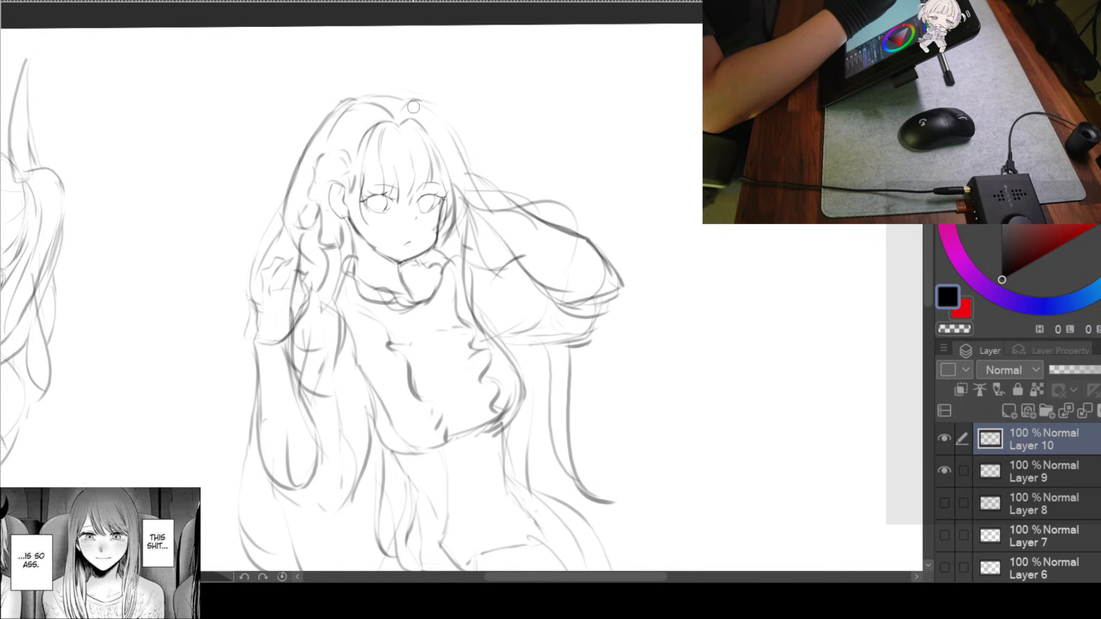
pyautogui.moveTo(347, 101)
pyautogui.mouseDown()
pyautogui.moveTo(398, 91)
pyautogui.moveTo(431, 105)
pyautogui.mouseUp()
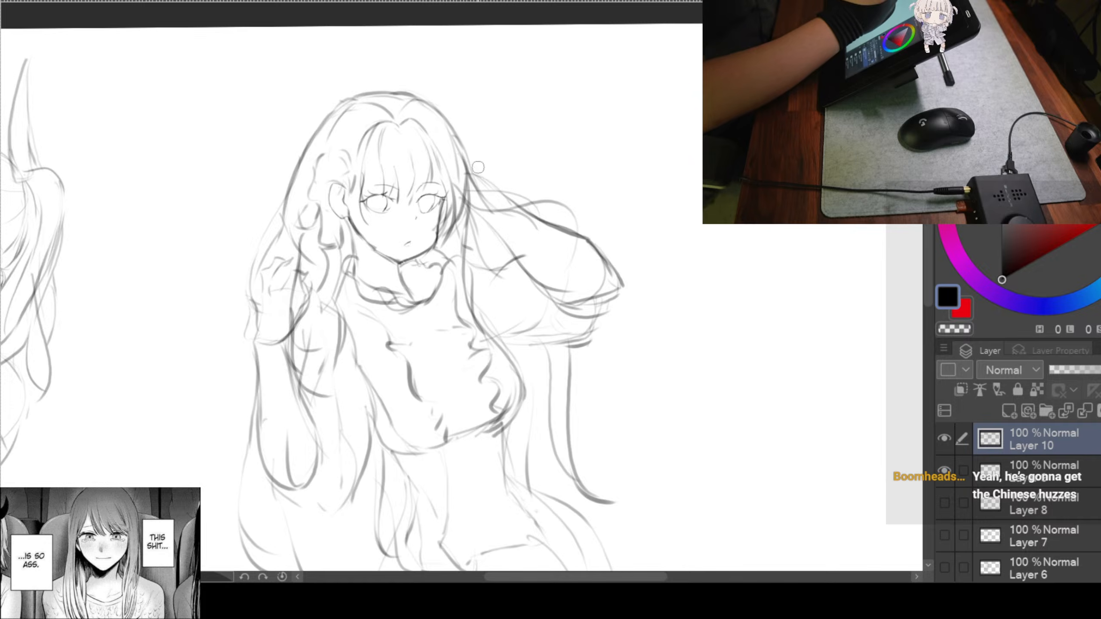
# Darken the outer hair contour around the hand in the hair, curving it in at the wrist
pyautogui.moveTo(481, 169); pyautogui.dragTo(596, 106)
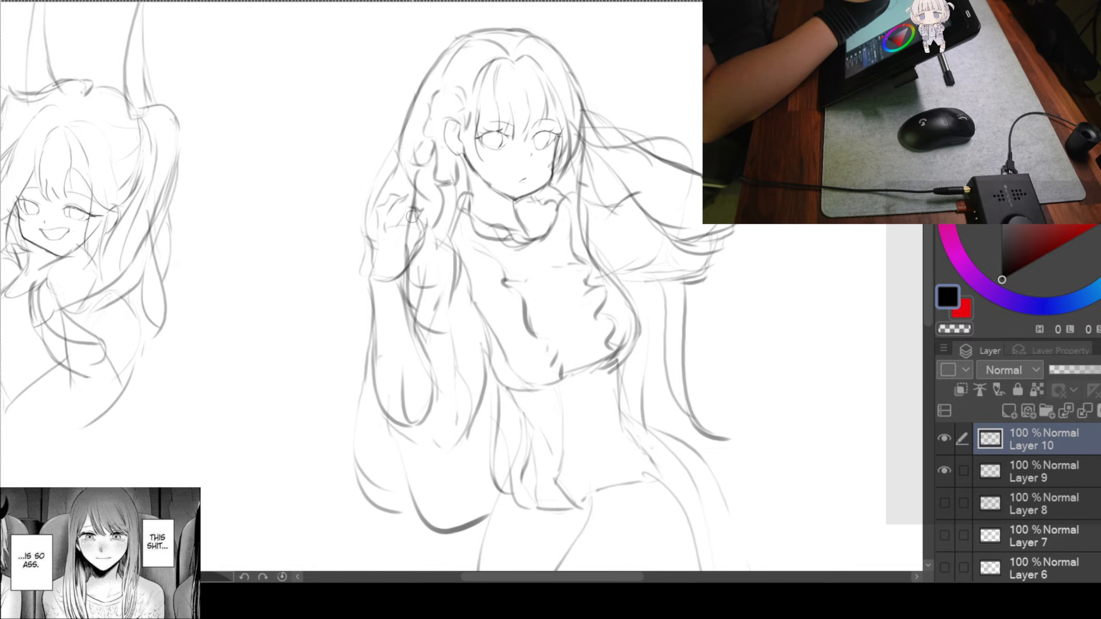
pyautogui.moveTo(414, 218); pyautogui.dragTo(420, 173)
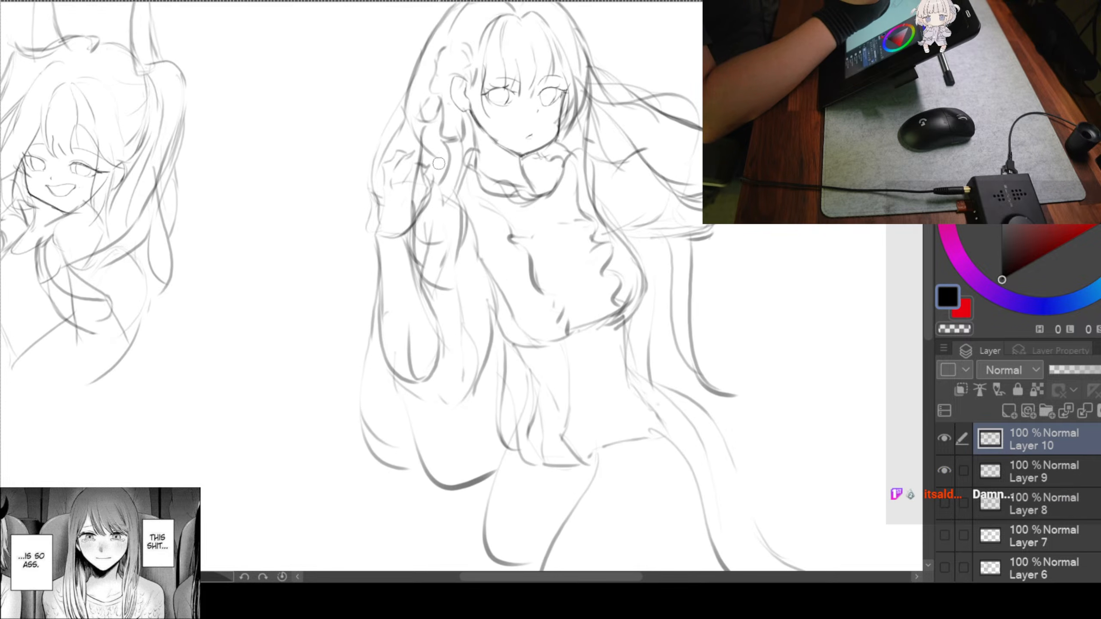
pyautogui.moveTo(407, 71)
pyautogui.mouseDown()
pyautogui.moveTo(396, 131)
pyautogui.moveTo(400, 93)
pyautogui.moveTo(369, 154)
pyautogui.mouseUp()
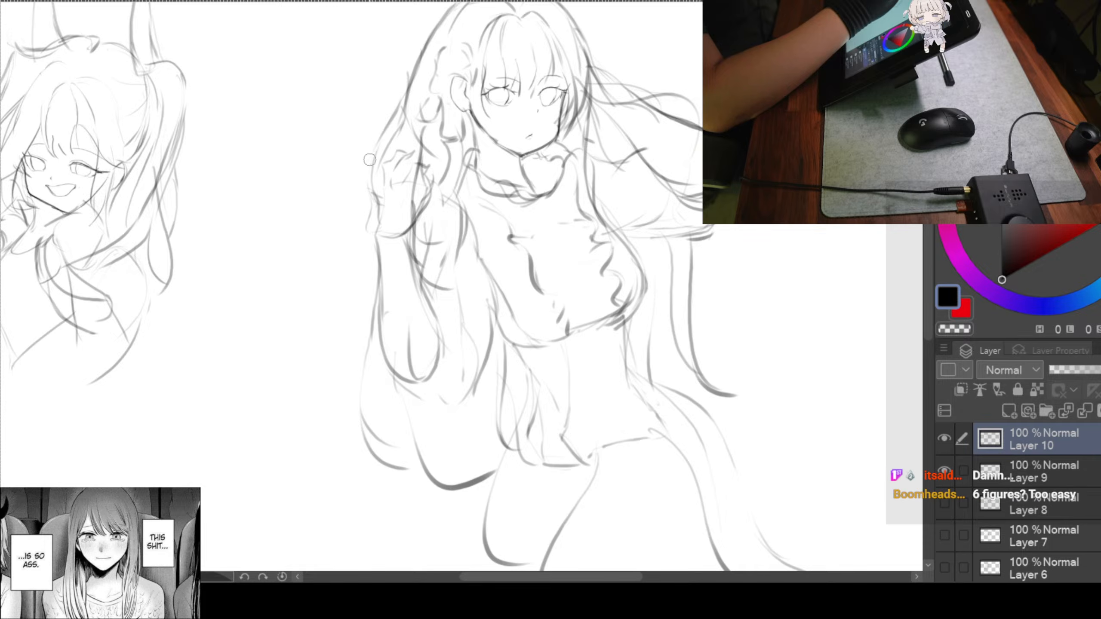
pyautogui.moveTo(488, 247); pyautogui.dragTo(443, 275)
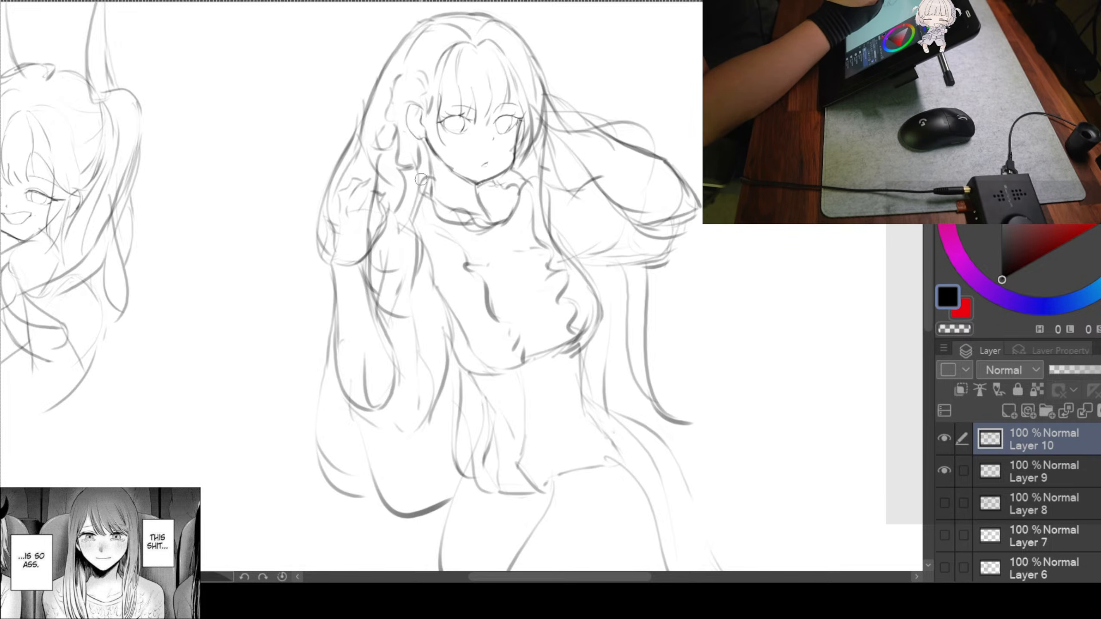
# Add a hair strand falling from the neck over the shoulder, beside the hand in the hair
pyautogui.moveTo(531, 211); pyautogui.dragTo(516, 177)
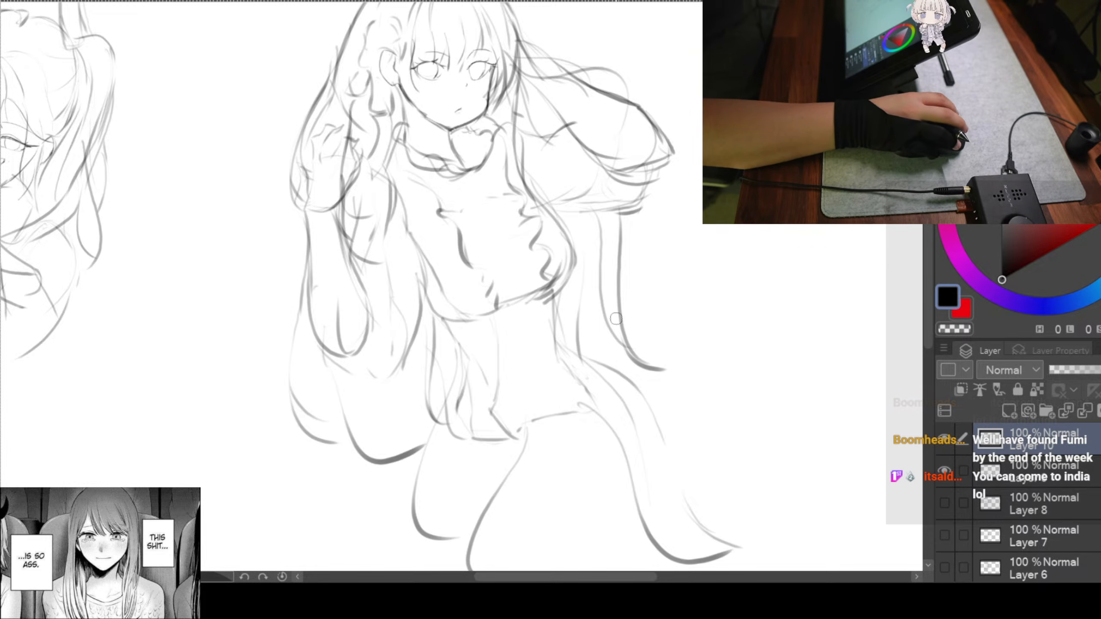
pyautogui.scroll(-2, 586, 289)
pyautogui.scroll(2, 585, 287)
pyautogui.scroll(-1, 509, 255)
pyautogui.moveTo(511, 201)
pyautogui.mouseDown()
pyautogui.moveTo(510, 256)
pyautogui.moveTo(451, 197)
pyautogui.mouseUp()
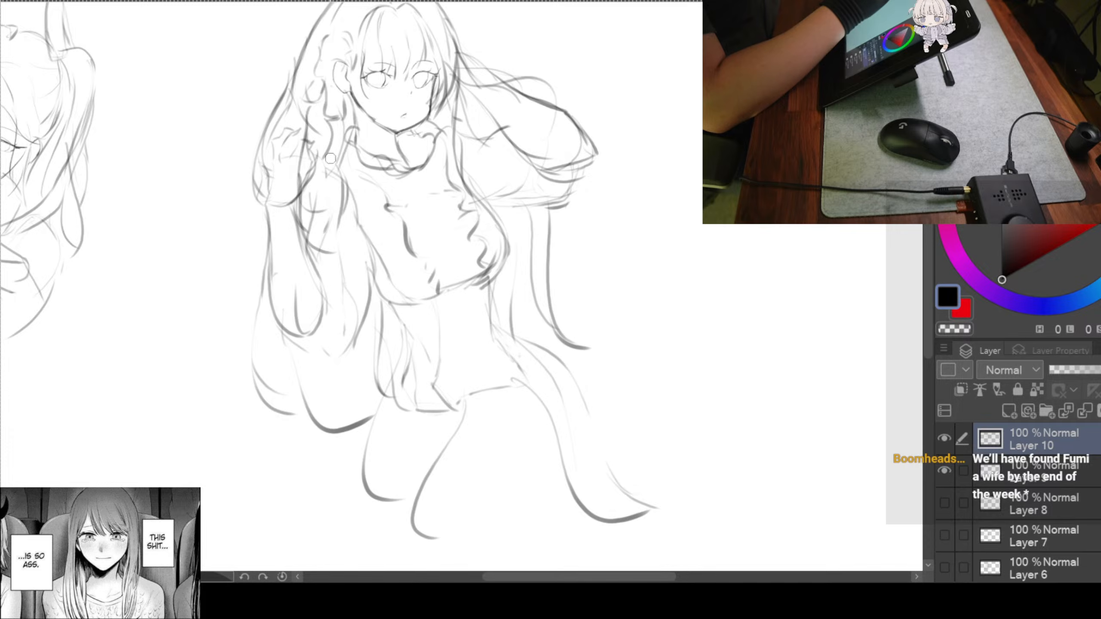
pyautogui.moveTo(332, 156); pyautogui.dragTo(334, 235)
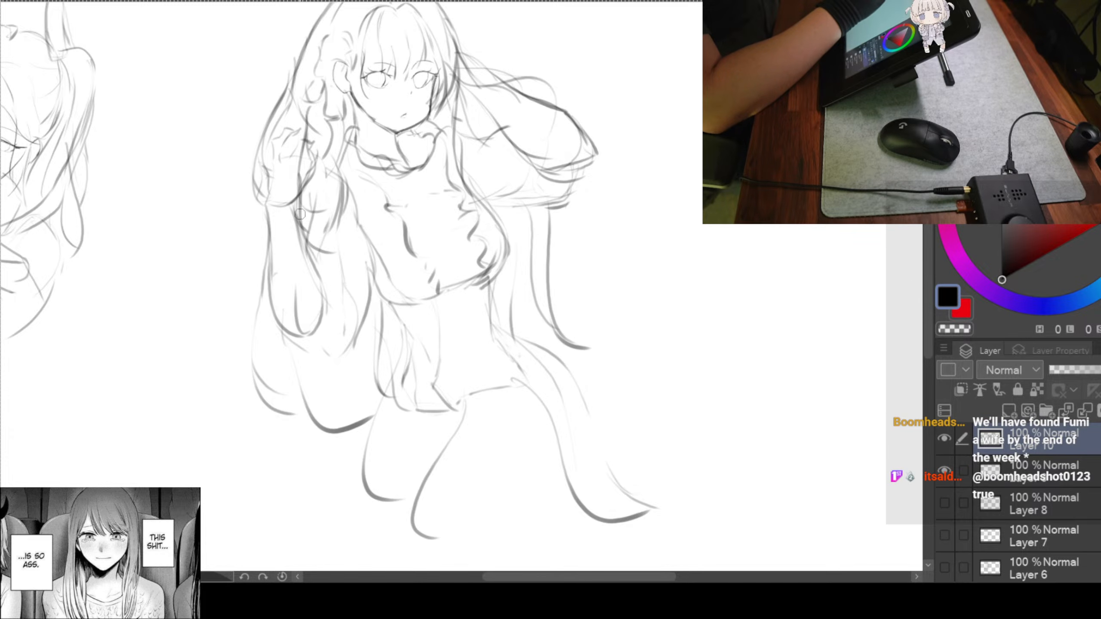
pyautogui.moveTo(406, 205); pyautogui.dragTo(340, 280)
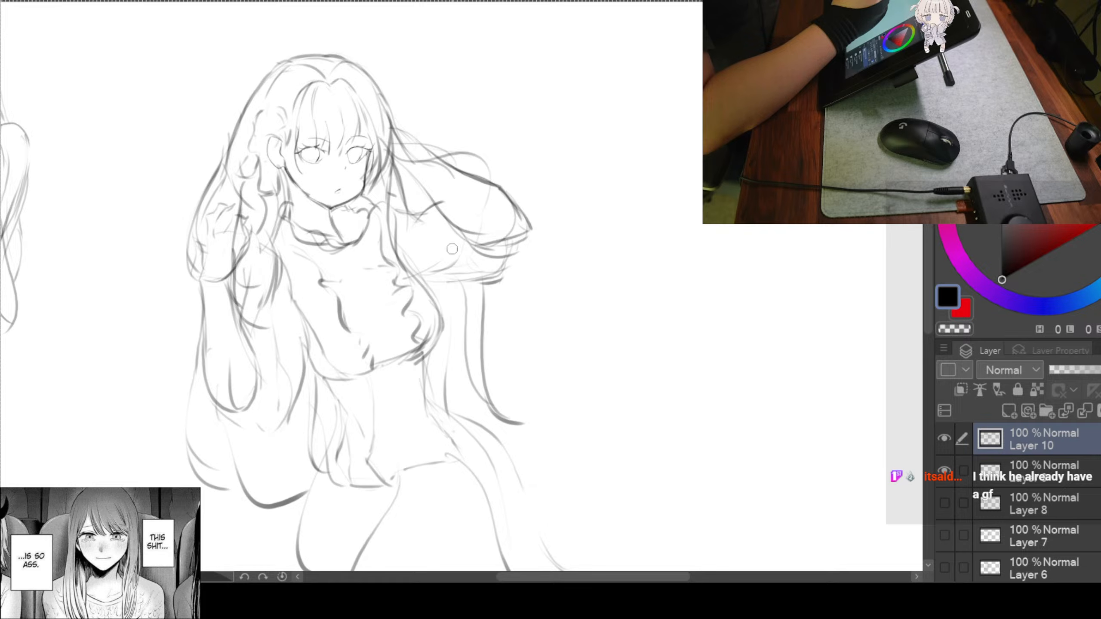
pyautogui.scroll(-1, 476, 231)
pyautogui.moveTo(566, 272)
pyautogui.mouseDown()
pyautogui.moveTo(548, 238)
pyautogui.moveTo(580, 189)
pyautogui.mouseUp()
pyautogui.scroll(-1, 541, 249)
pyautogui.scroll(1, 530, 157)
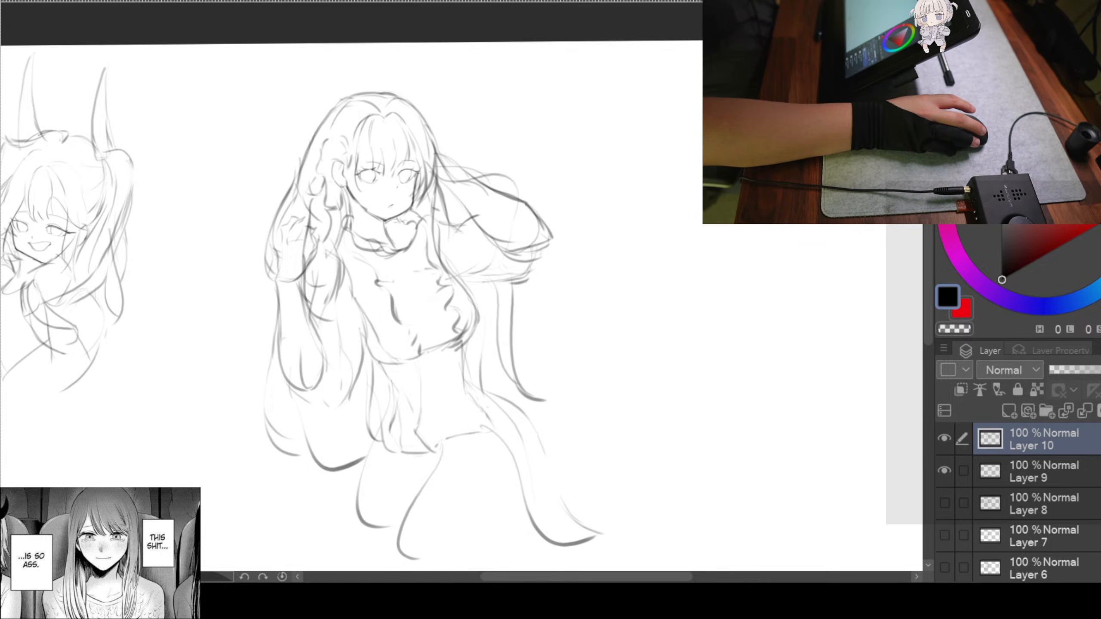
# Scale down the long-haired girl sketch and move it up close beside the horned character
pyautogui.moveTo(622, 184)
pyautogui.mouseDown()
pyautogui.moveTo(346, 162)
pyautogui.moveTo(695, 200)
pyautogui.mouseUp()
pyautogui.scroll(-2, 695, 200)
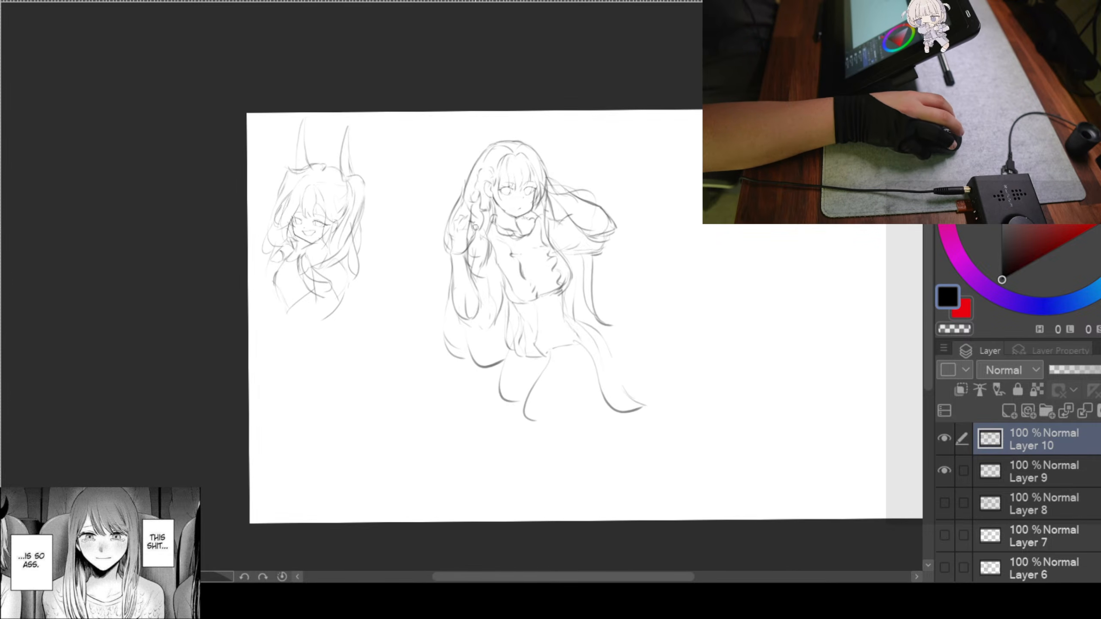
pyautogui.scroll(2, 436, 215)
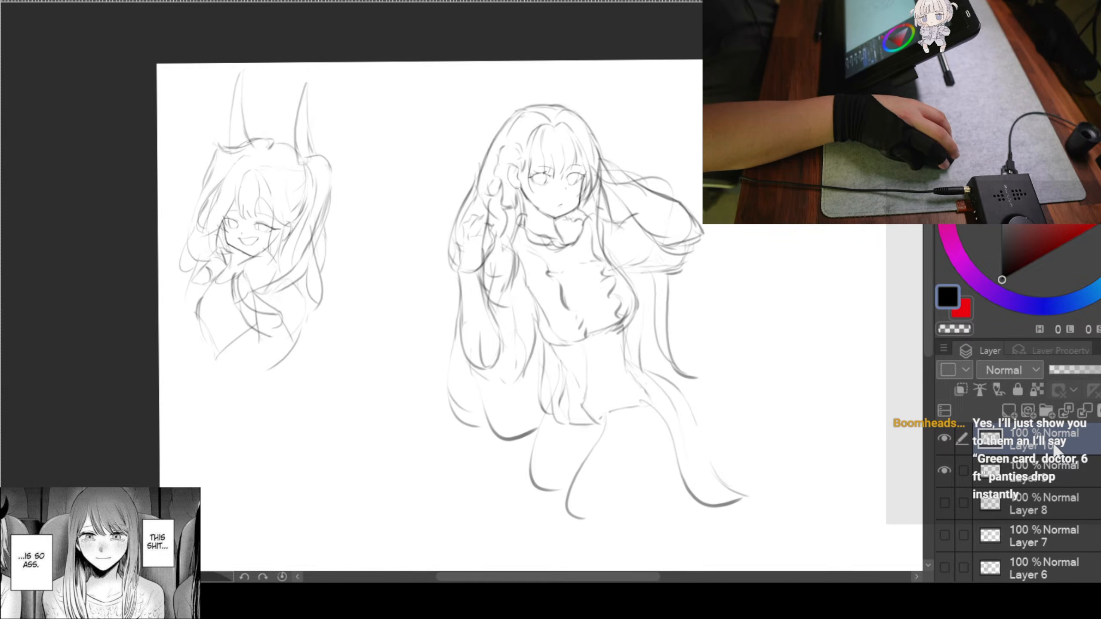
pyautogui.hotkey('ctrl', 't')
pyautogui.moveTo(750, 101); pyautogui.dragTo(643, 209)
pyautogui.moveTo(555, 285); pyautogui.dragTo(477, 173)
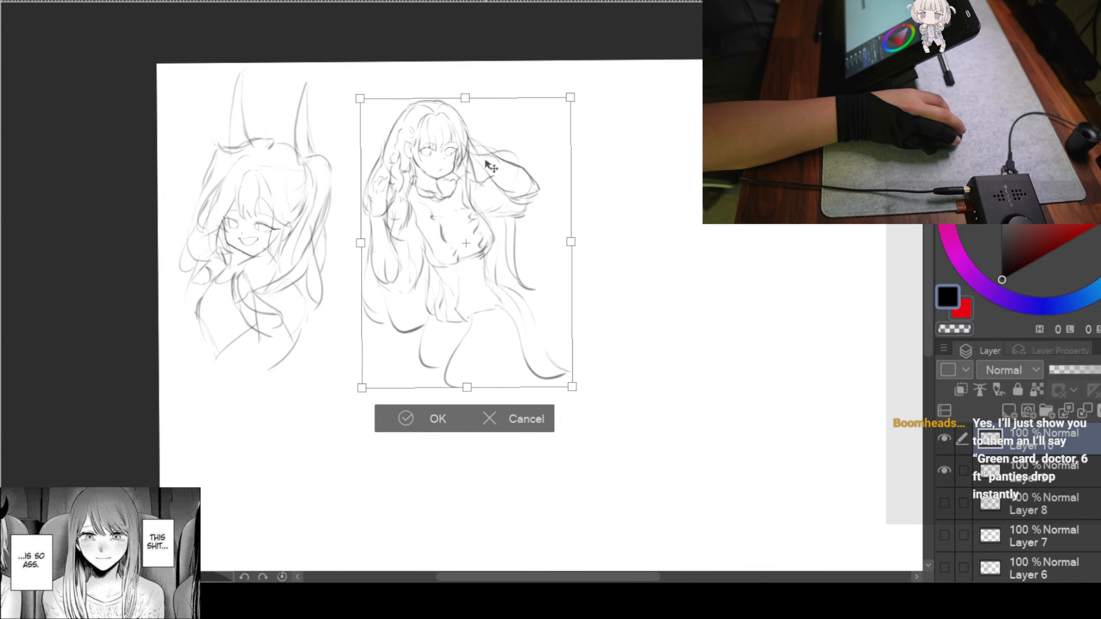
pyautogui.moveTo(570, 98); pyautogui.dragTo(550, 131)
pyautogui.moveTo(499, 166); pyautogui.dragTo(504, 124)
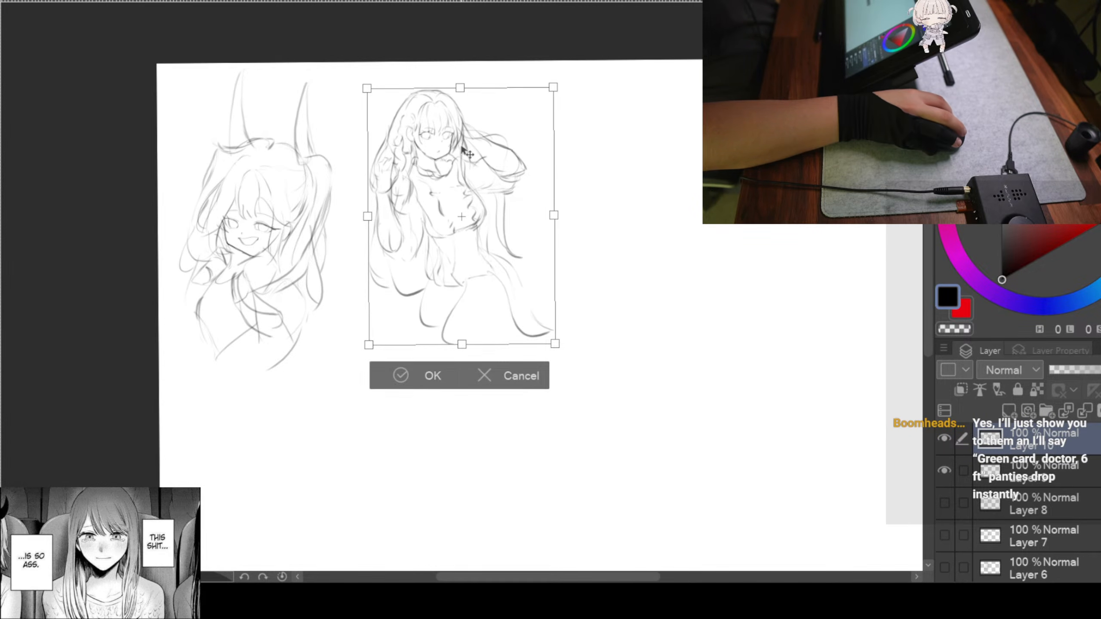
pyautogui.click(407, 374)
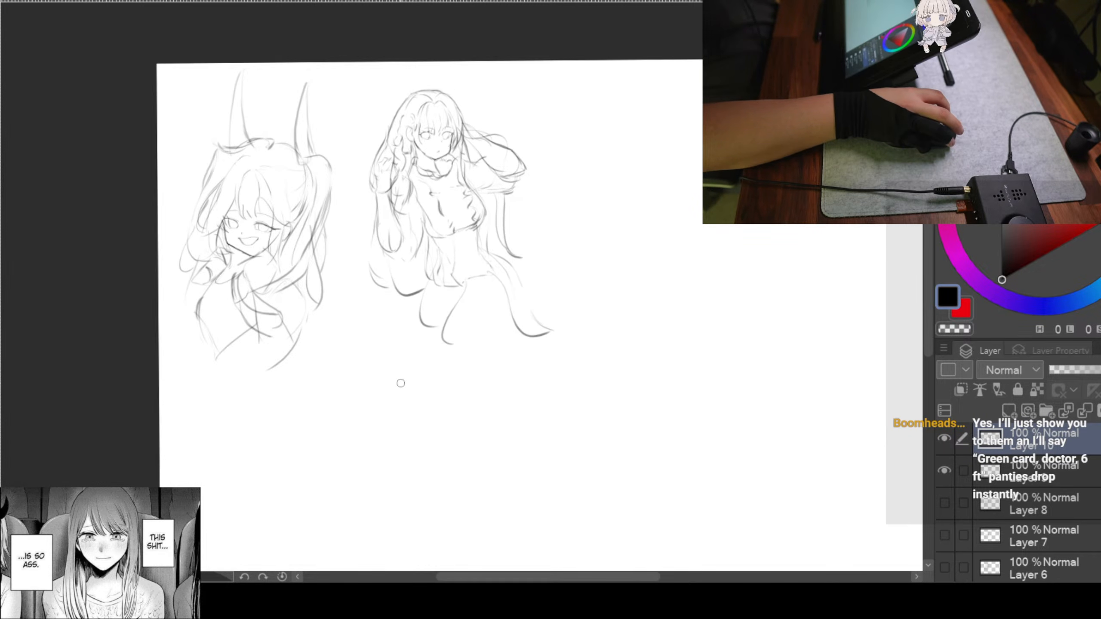
# Slightly enlarge the horned character on Layer 9 and shift it away from the long-haired girl, toward the canvas corner
pyautogui.click(1065, 464)
pyautogui.hotkey('ctrl', 't')
pyautogui.moveTo(358, 379); pyautogui.dragTo(373, 387)
pyautogui.moveTo(298, 300); pyautogui.dragTo(284, 294)
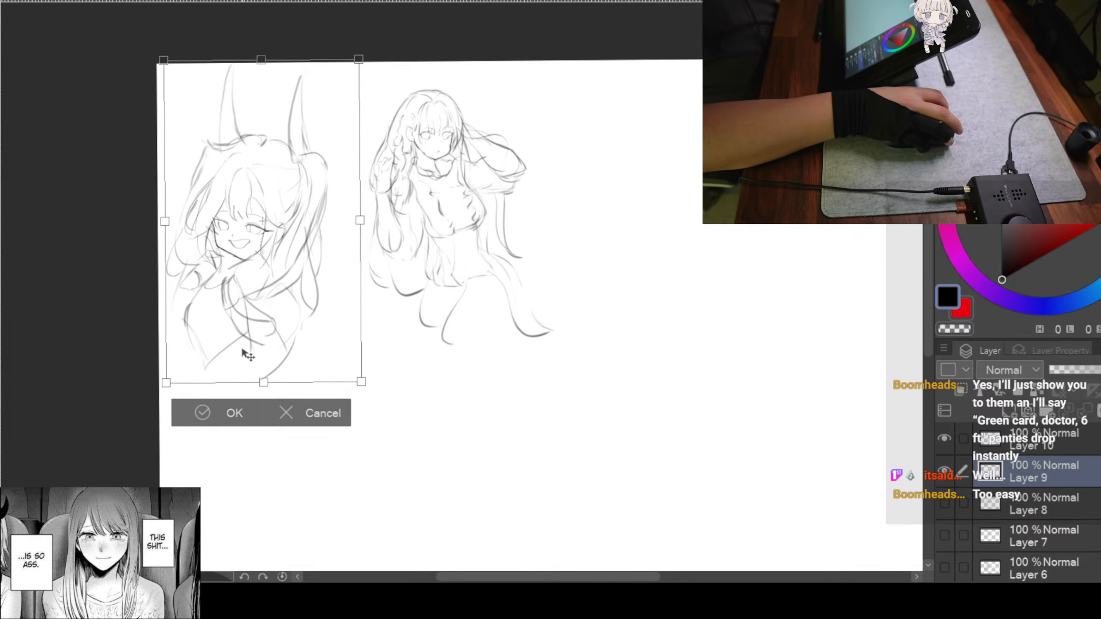
pyautogui.click(201, 418)
# Add a new empty layer above the two character sketch layers
pyautogui.moveTo(661, 303); pyautogui.dragTo(385, 278)
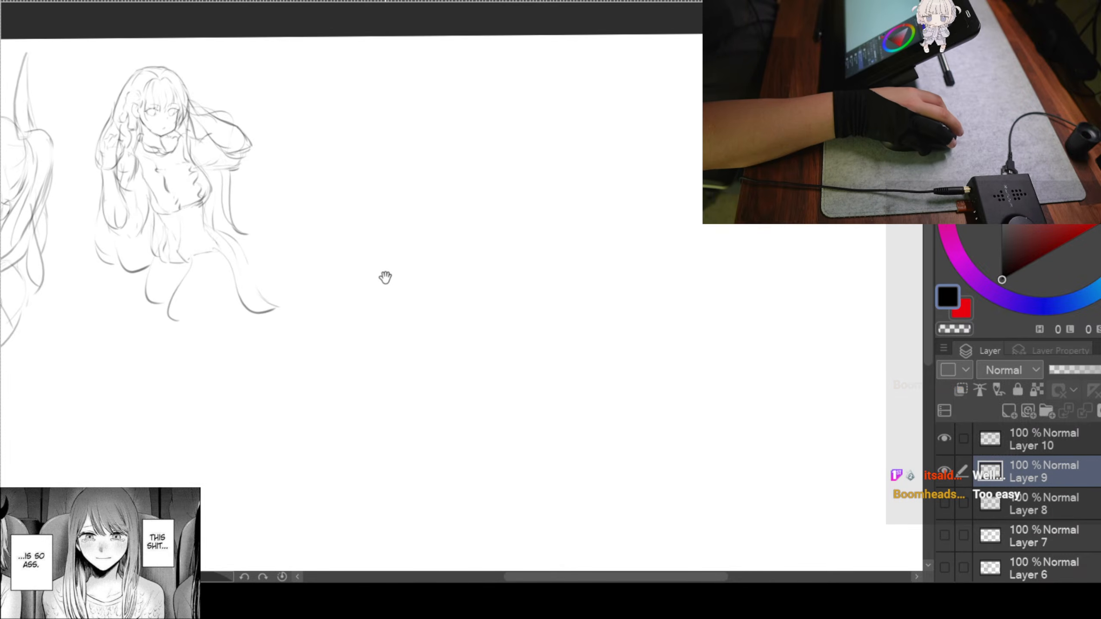
pyautogui.moveTo(486, 241); pyautogui.dragTo(421, 239)
pyautogui.moveTo(305, 213)
pyautogui.mouseDown()
pyautogui.moveTo(361, 226)
pyautogui.moveTo(320, 227)
pyautogui.mouseUp()
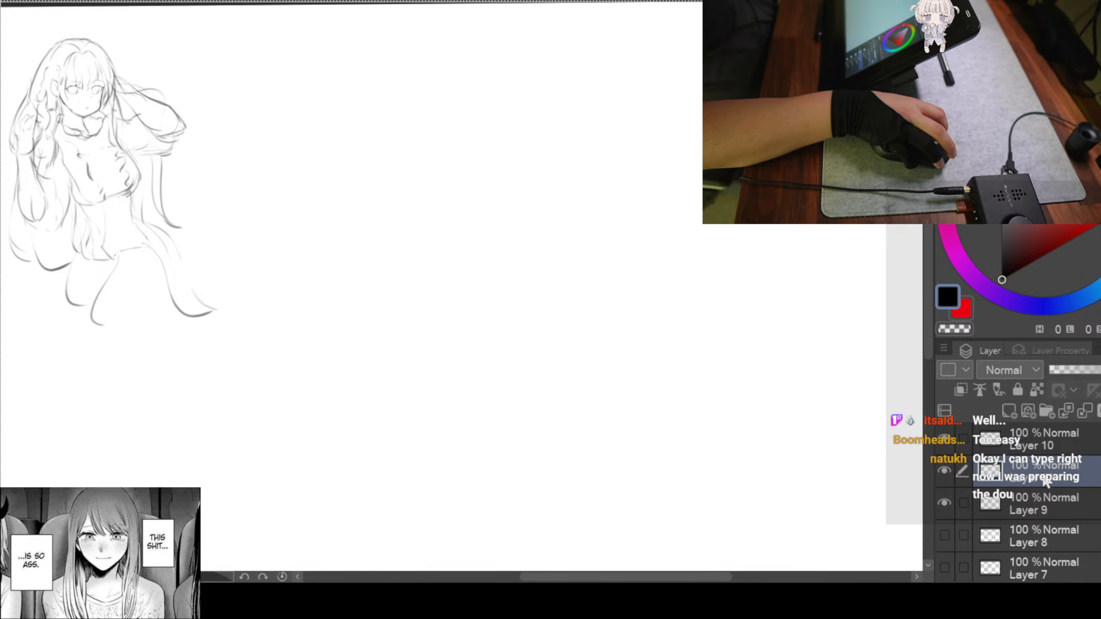
pyautogui.click(1008, 411)
pyautogui.moveTo(278, 110); pyautogui.dragTo(263, 118)
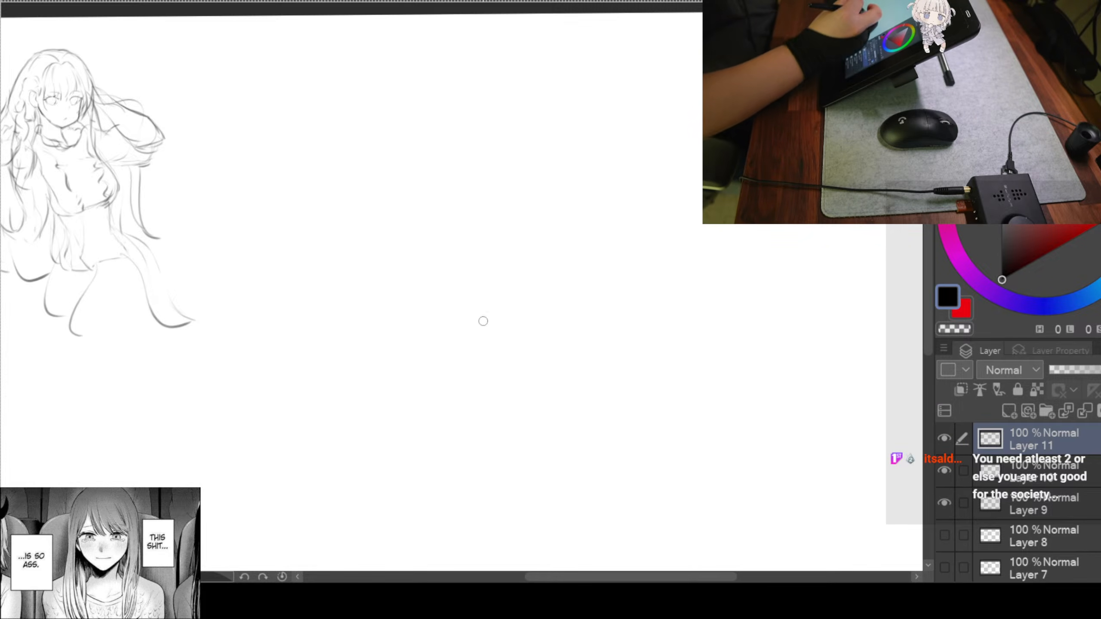
# Draw an arched upper lash line with a short diagonal corner stroke in the blank area beside the long-haired girl
pyautogui.scroll(3, 499, 332)
pyautogui.scroll(-2, 319, 127)
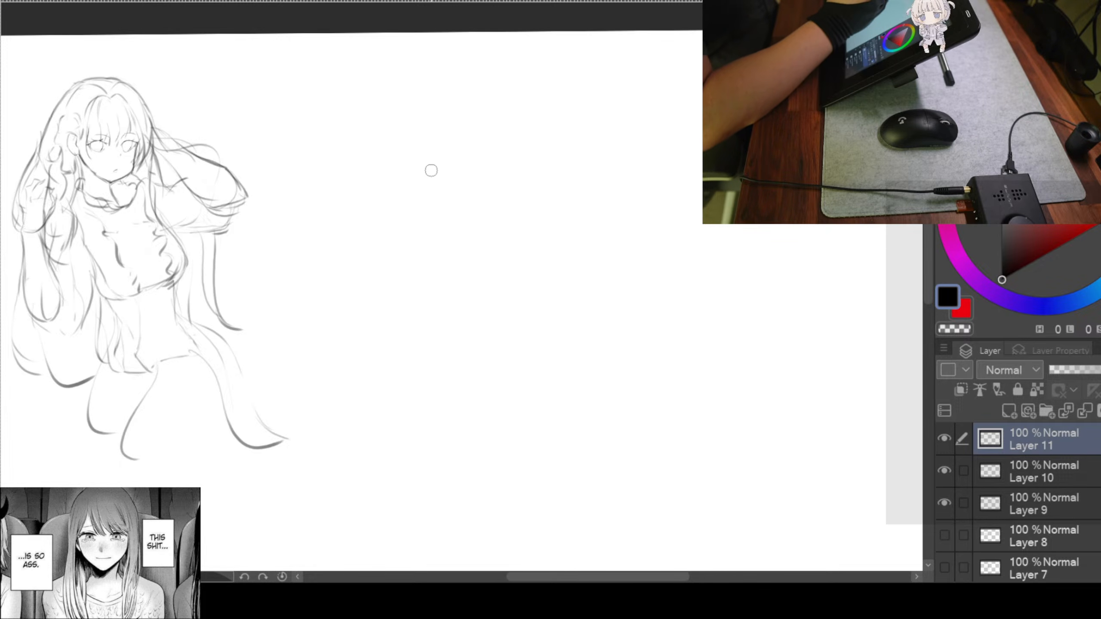
pyautogui.moveTo(447, 160)
pyautogui.mouseDown()
pyautogui.moveTo(457, 145)
pyautogui.moveTo(433, 148)
pyautogui.moveTo(444, 149)
pyautogui.mouseUp()
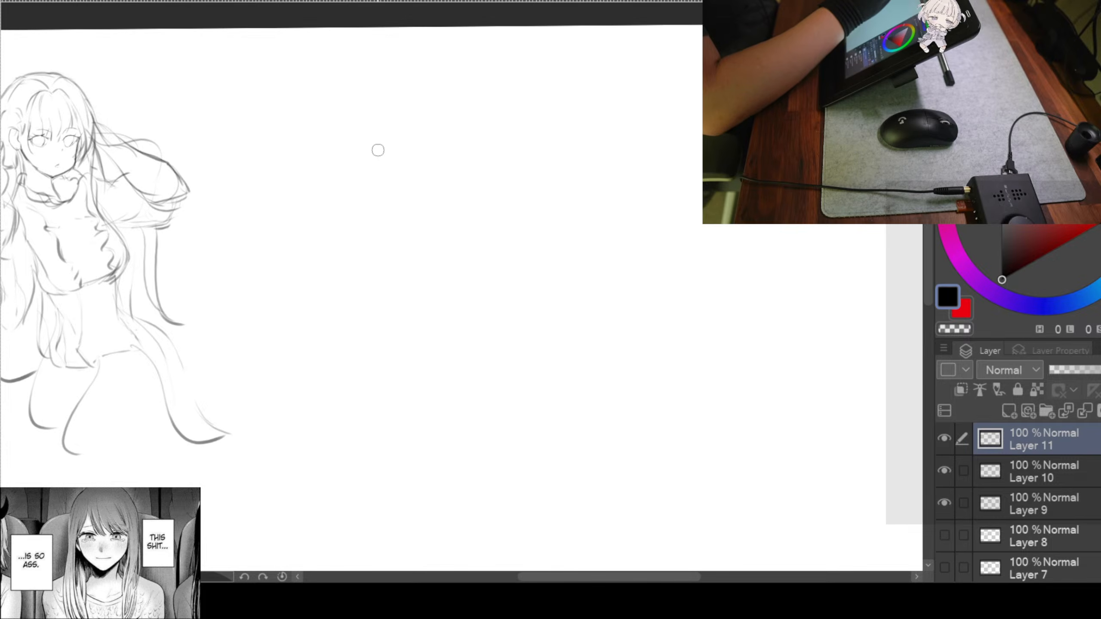
pyautogui.moveTo(368, 157); pyautogui.dragTo(462, 170)
pyautogui.moveTo(376, 155)
pyautogui.mouseDown()
pyautogui.moveTo(454, 171)
pyautogui.moveTo(426, 162)
pyautogui.moveTo(462, 170)
pyautogui.mouseUp()
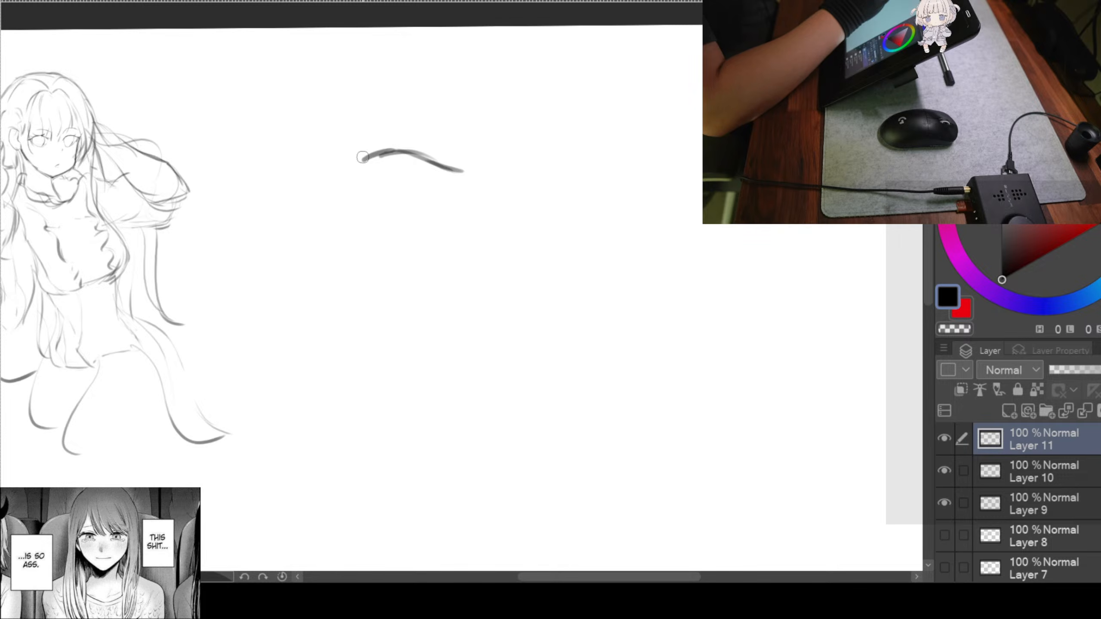
pyautogui.moveTo(368, 160); pyautogui.dragTo(396, 151)
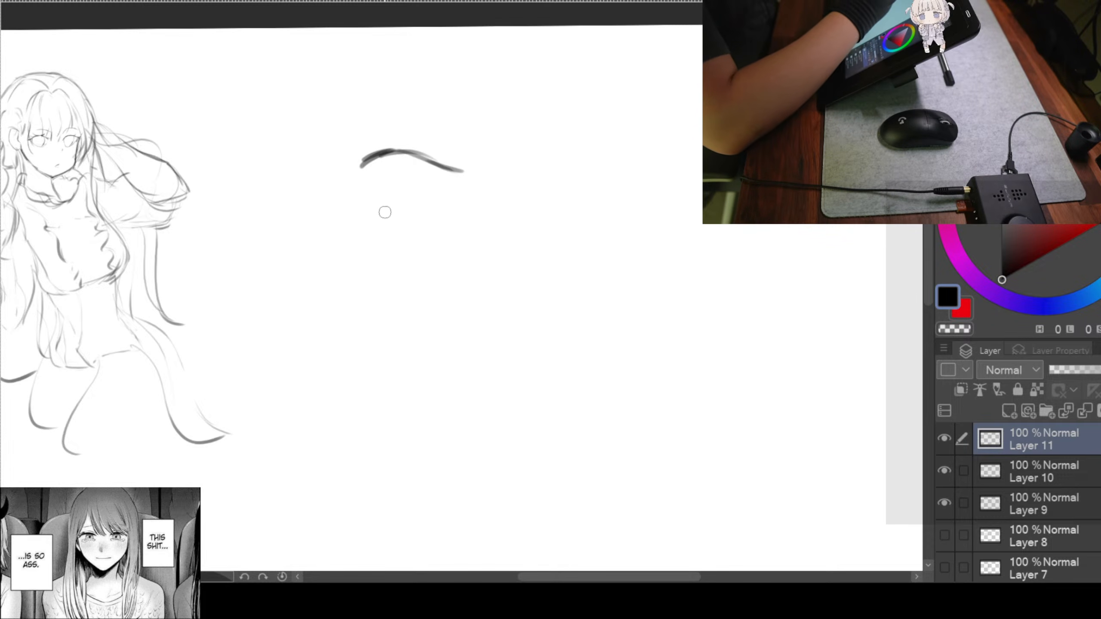
pyautogui.moveTo(363, 167); pyautogui.dragTo(388, 189)
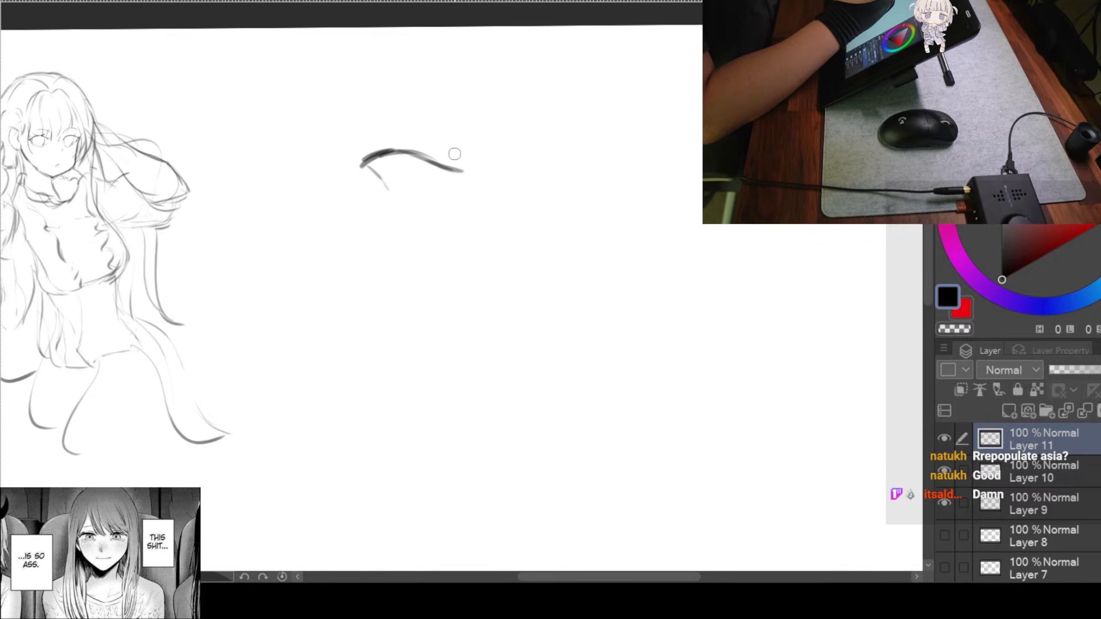
# Rework the end of the lash line opposite the corner stroke so it curves steeply down
pyautogui.moveTo(460, 172); pyautogui.dragTo(463, 190)
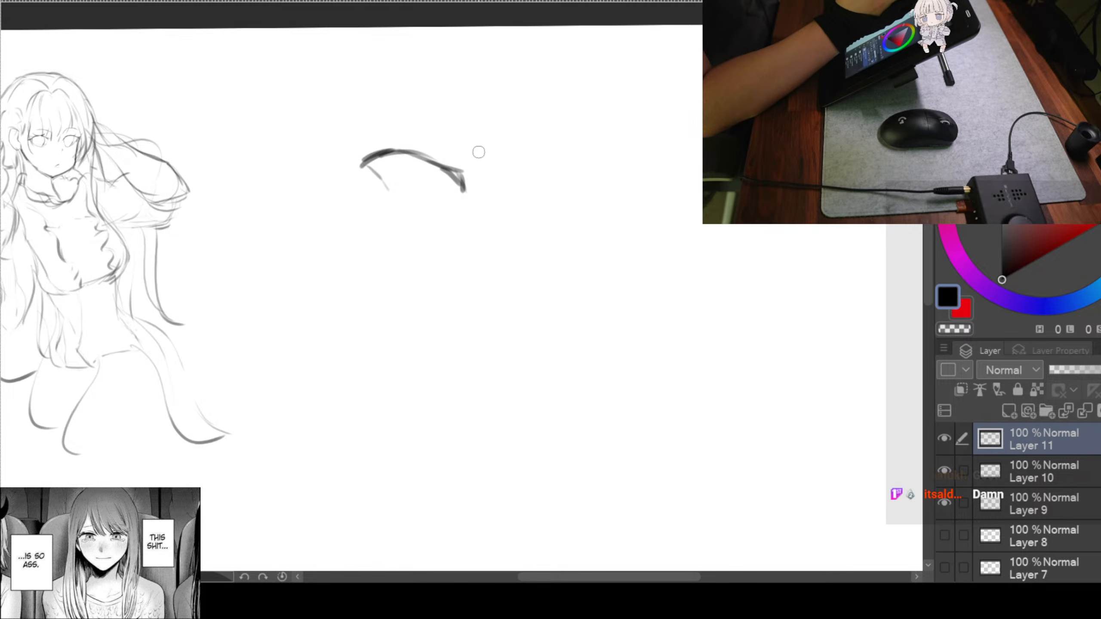
pyautogui.hotkey('ctrl', 'z')
pyautogui.moveTo(462, 191)
pyautogui.mouseDown()
pyautogui.moveTo(462, 172)
pyautogui.moveTo(465, 201)
pyautogui.mouseUp()
pyautogui.hotkey('ctrl', 'z')
pyautogui.hotkey('ctrl', 'z')
pyautogui.hotkey('ctrl', 'z')
pyautogui.hotkey('ctrl', 'z')
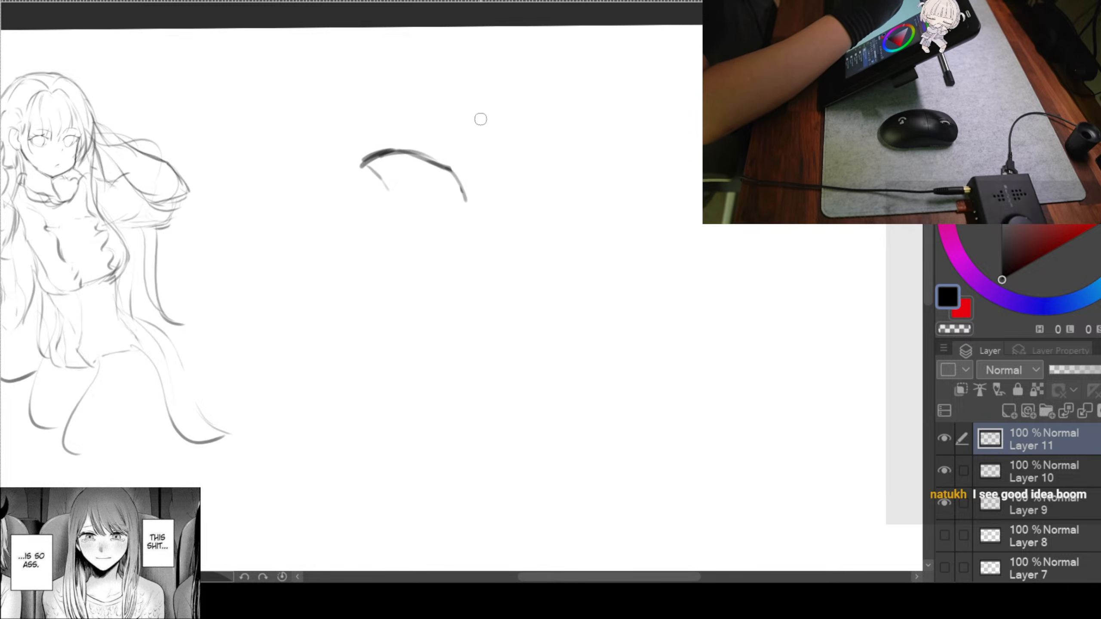
pyautogui.moveTo(450, 173); pyautogui.dragTo(469, 200)
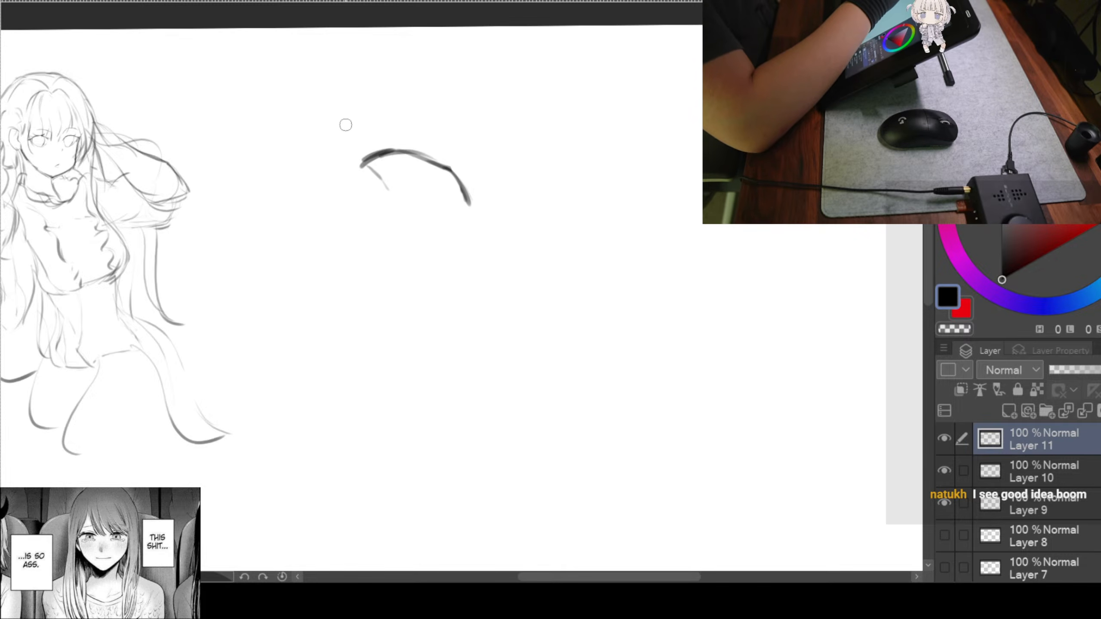
# Thicken the whole upper lash line and darken its diagonal corner stroke
pyautogui.moveTo(352, 169)
pyautogui.mouseDown()
pyautogui.moveTo(401, 157)
pyautogui.moveTo(388, 153)
pyautogui.moveTo(435, 163)
pyautogui.moveTo(405, 153)
pyautogui.moveTo(459, 187)
pyautogui.mouseUp()
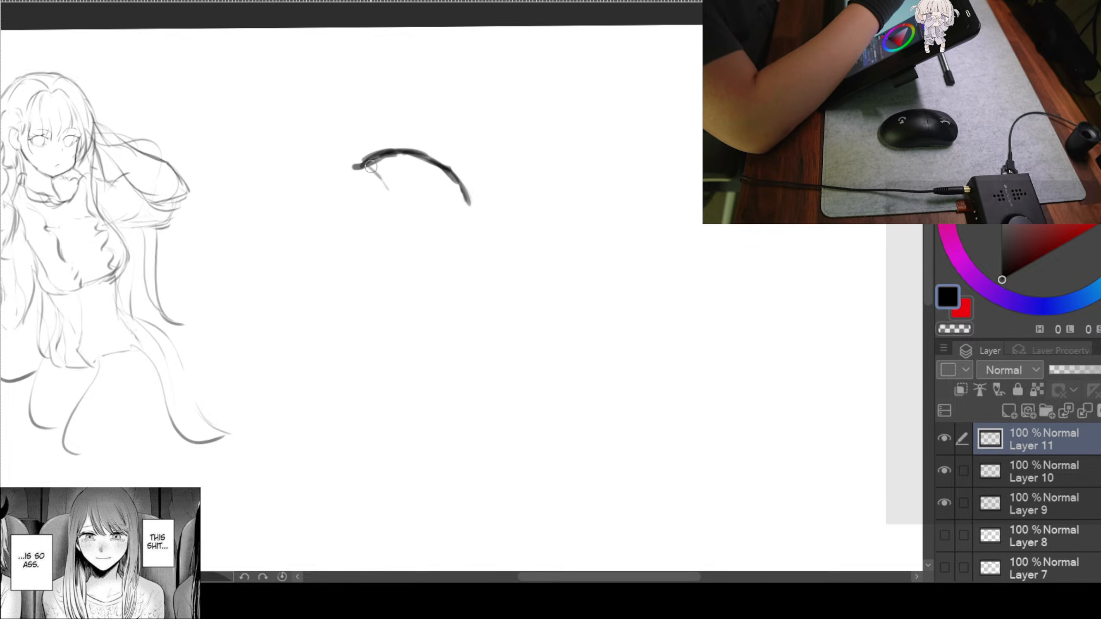
pyautogui.moveTo(364, 162); pyautogui.dragTo(390, 186)
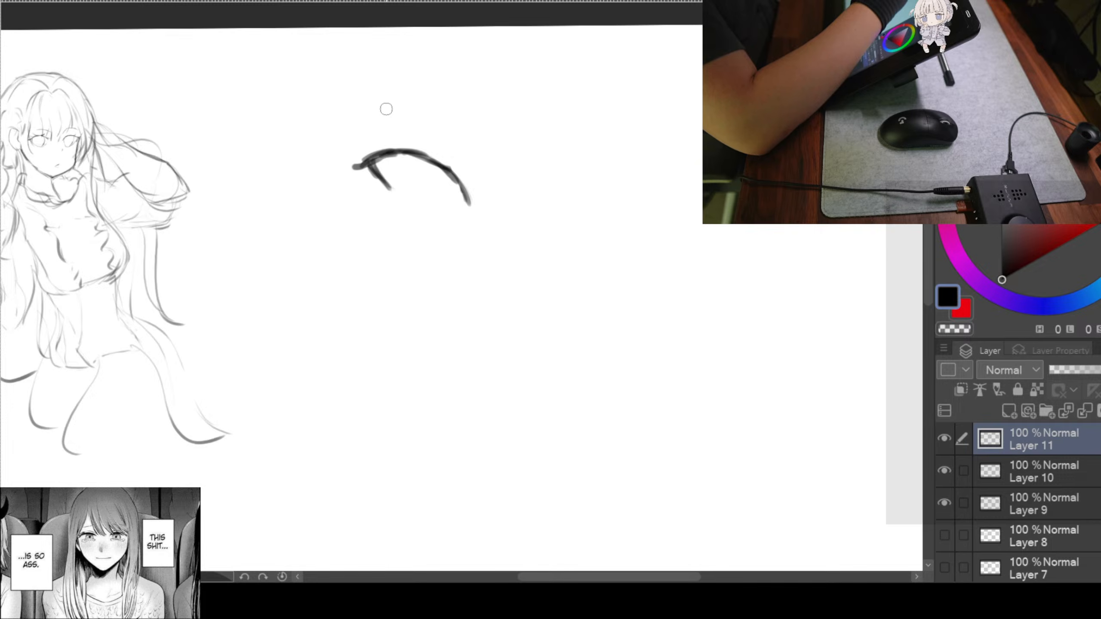
pyautogui.moveTo(598, 239)
pyautogui.mouseDown()
pyautogui.moveTo(511, 216)
pyautogui.moveTo(555, 229)
pyautogui.mouseUp()
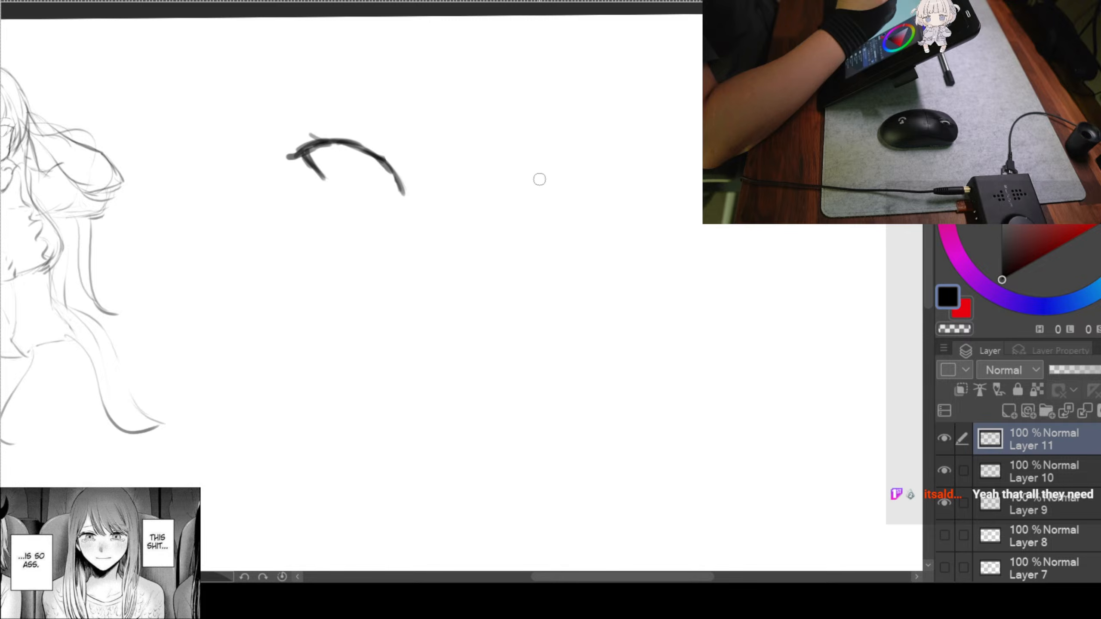
# Transform the lash drawing to move it slightly down on the canvas
pyautogui.hotkey('ctrl', 't')
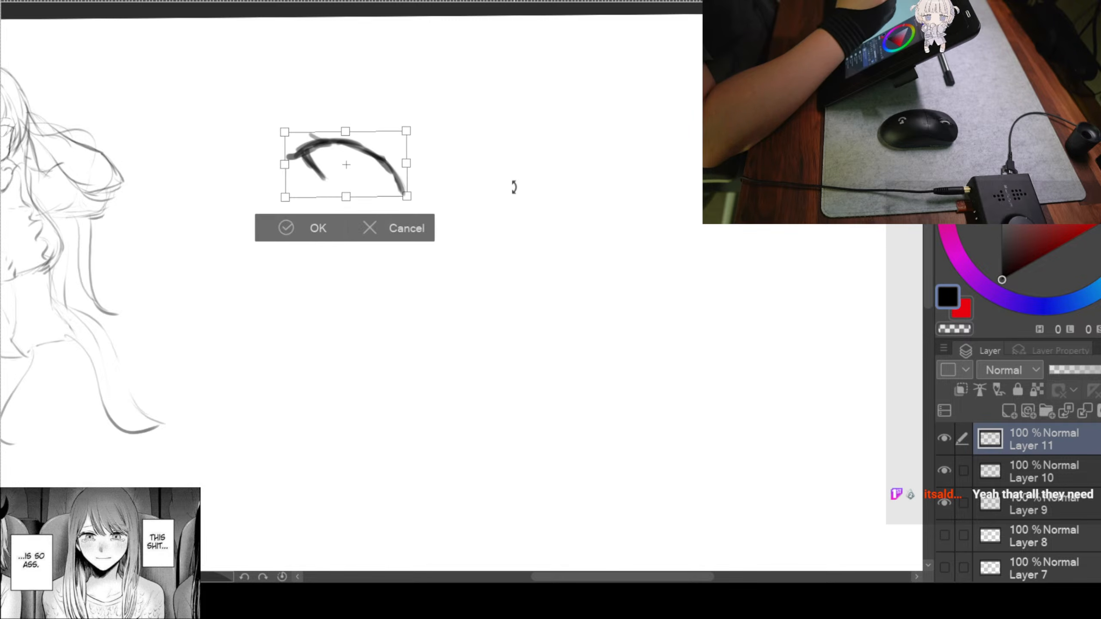
pyautogui.moveTo(346, 164); pyautogui.dragTo(352, 186)
pyautogui.click(295, 243)
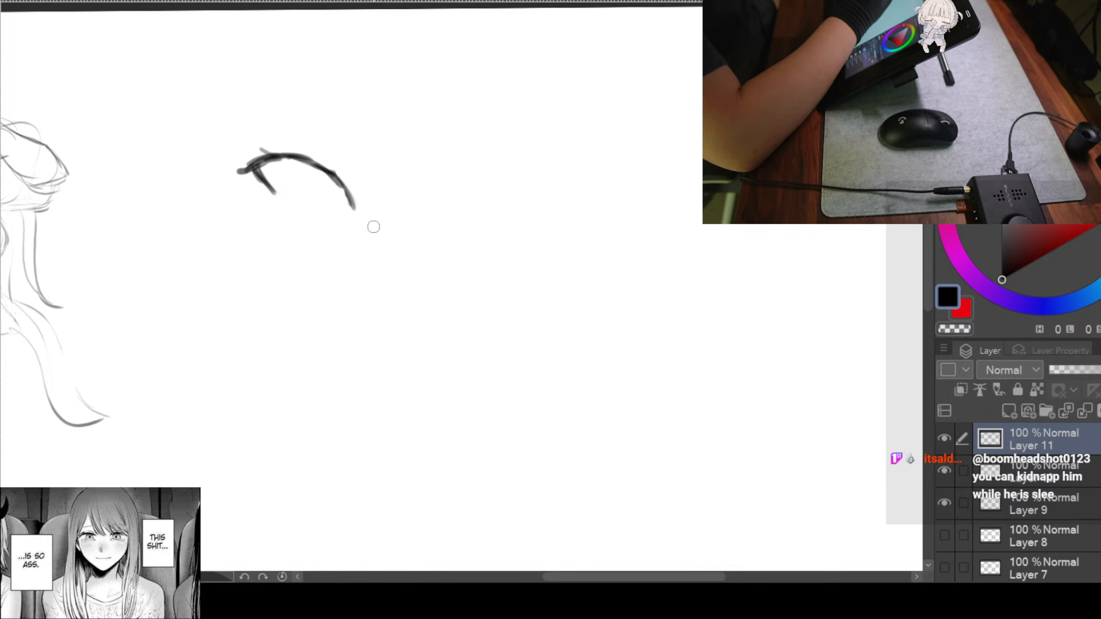
# Add a short nose mark and complete the first eye with an iris edge and a thin curved lower lid
pyautogui.moveTo(371, 243); pyautogui.dragTo(376, 252)
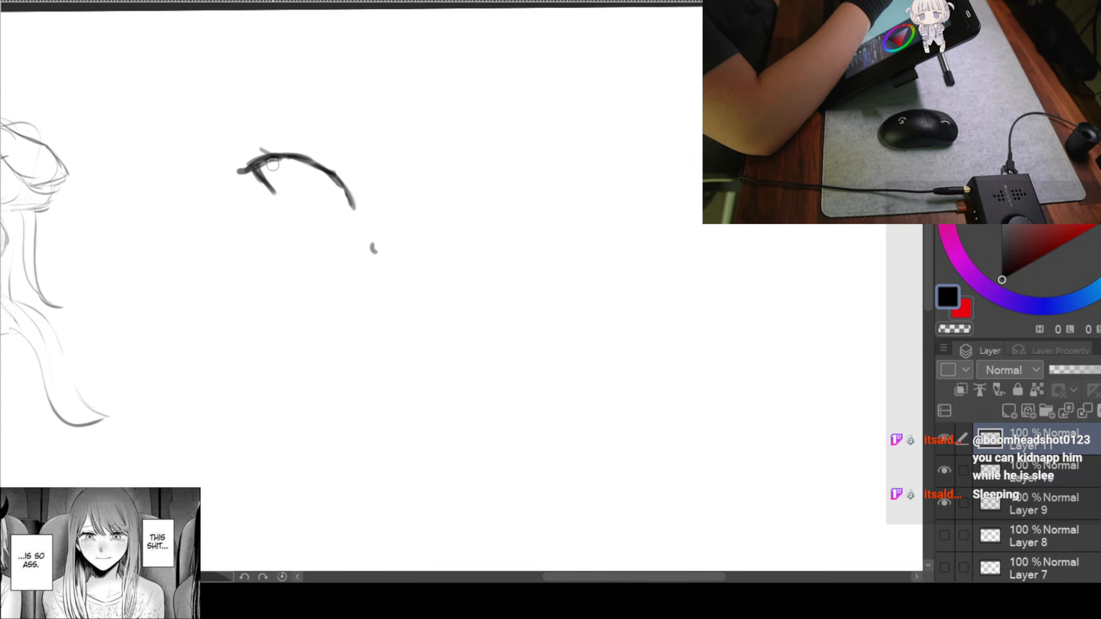
pyautogui.moveTo(281, 156); pyautogui.dragTo(298, 203)
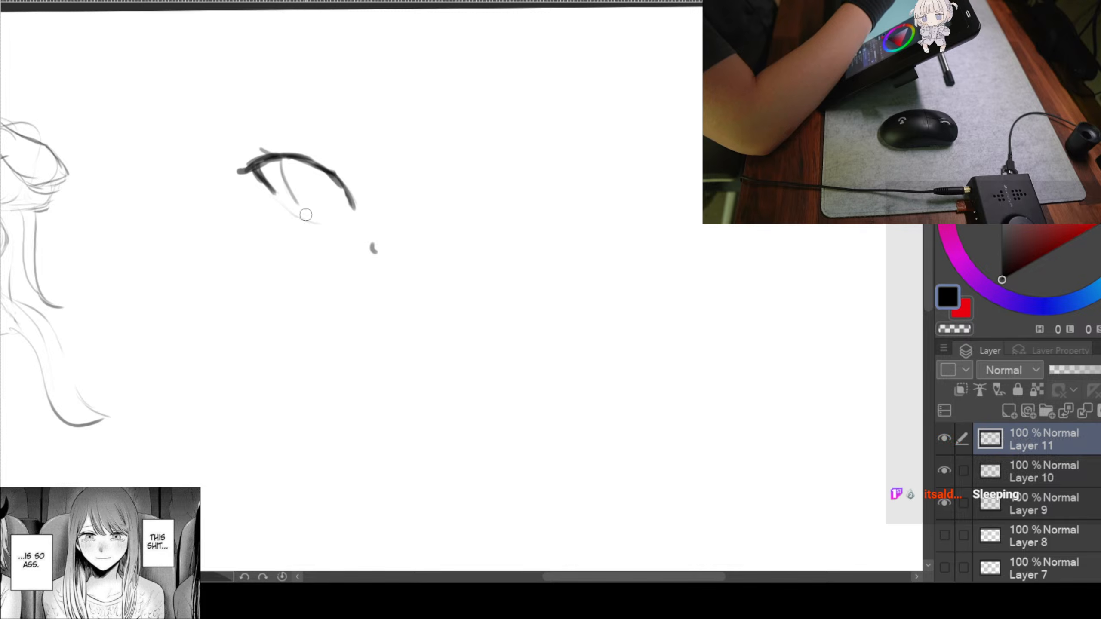
pyautogui.moveTo(272, 193); pyautogui.dragTo(341, 224)
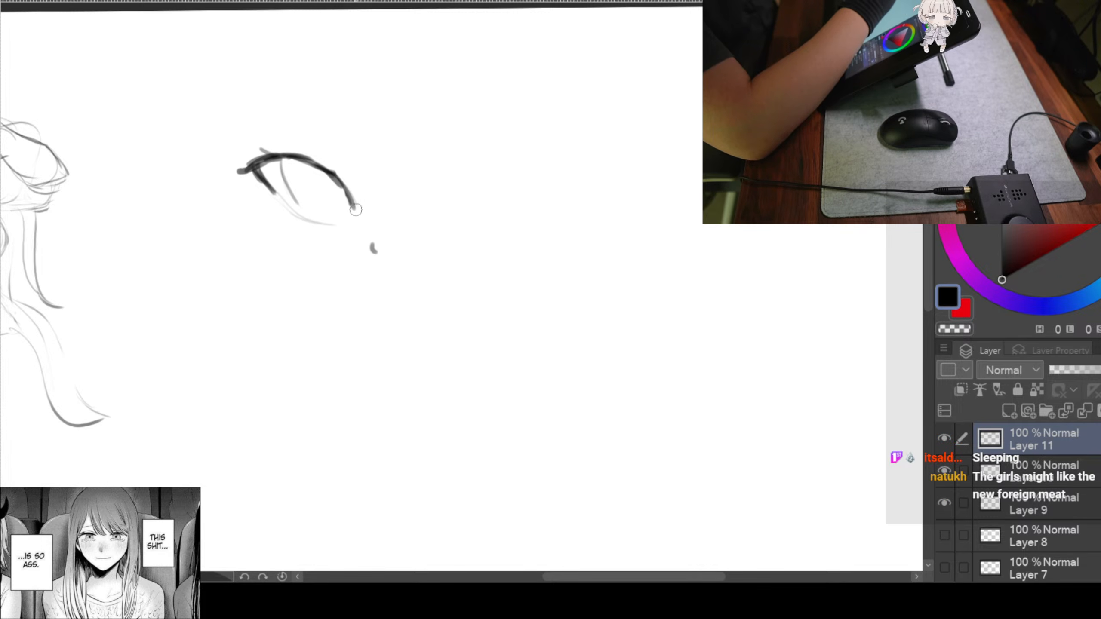
pyautogui.moveTo(284, 187)
pyautogui.mouseDown()
pyautogui.moveTo(319, 224)
pyautogui.moveTo(351, 223)
pyautogui.mouseUp()
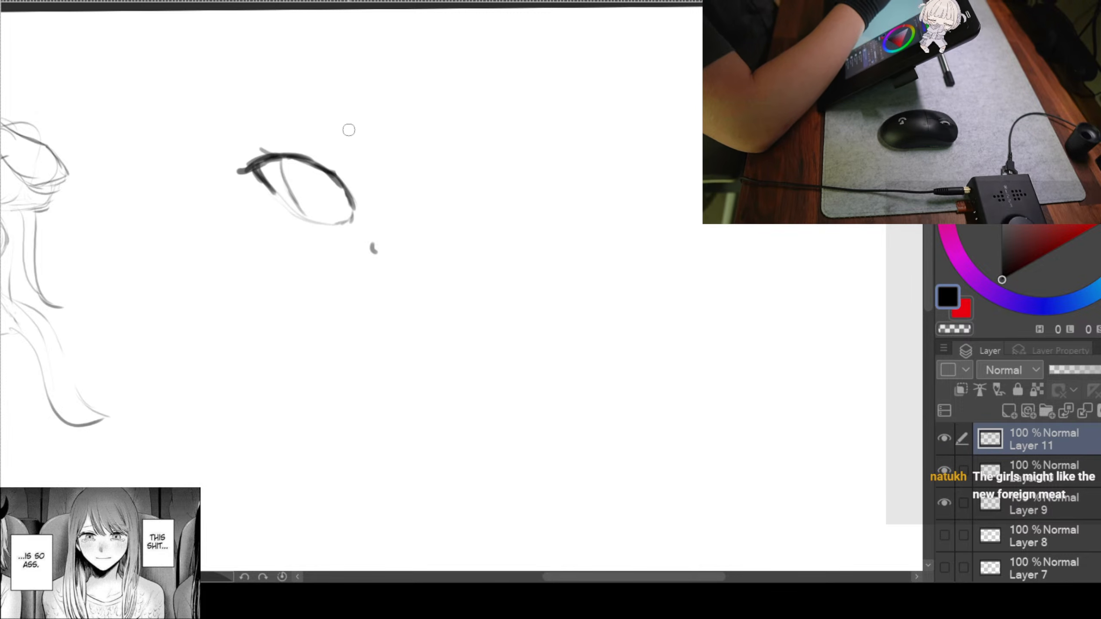
# Draw the second eye's arched upper lash line level with the first eye and darken its inner end
pyautogui.hscroll(1, 545, 228)
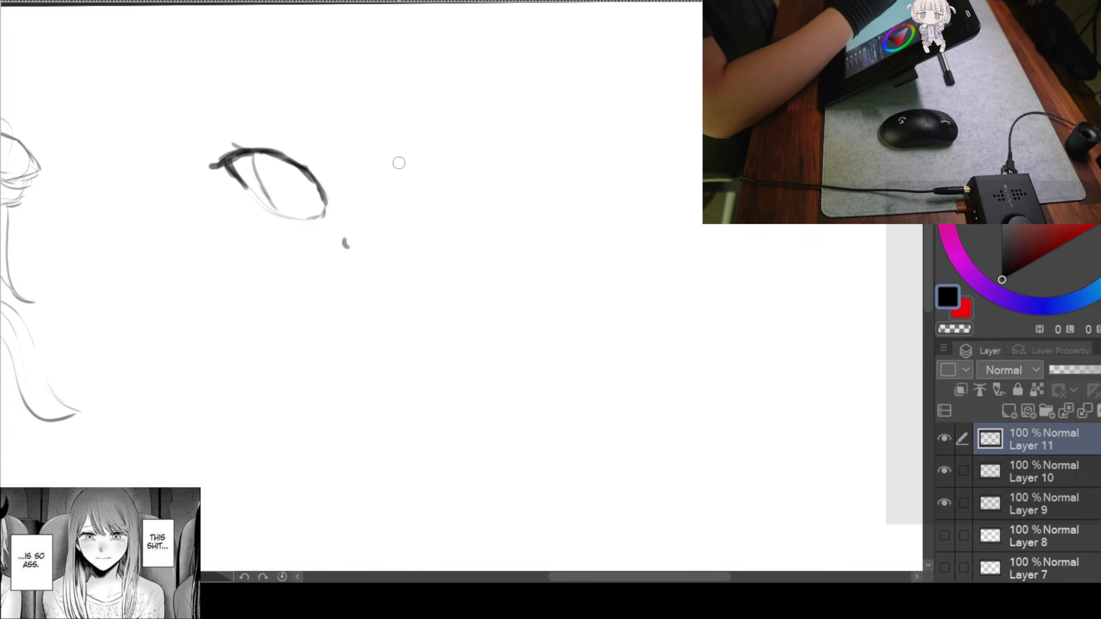
pyautogui.moveTo(392, 153); pyautogui.dragTo(445, 238)
pyautogui.moveTo(432, 196)
pyautogui.mouseDown()
pyautogui.moveTo(492, 221)
pyautogui.moveTo(452, 126)
pyautogui.mouseUp()
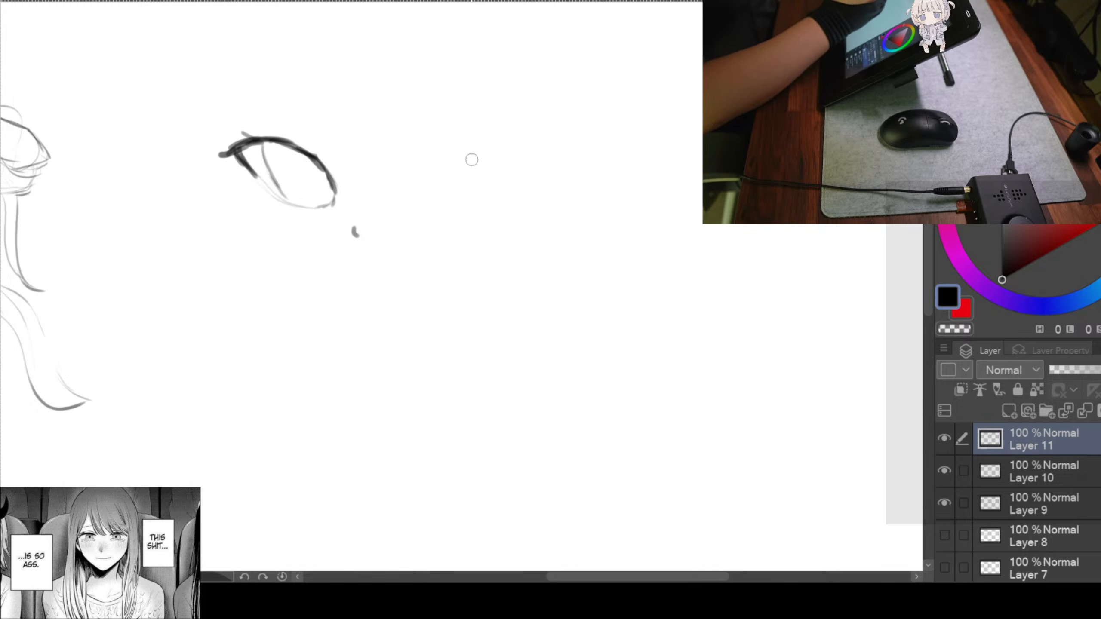
pyautogui.moveTo(431, 187)
pyautogui.mouseDown()
pyautogui.moveTo(490, 152)
pyautogui.moveTo(443, 178)
pyautogui.mouseUp()
pyautogui.hotkey('ctrl', 'z')
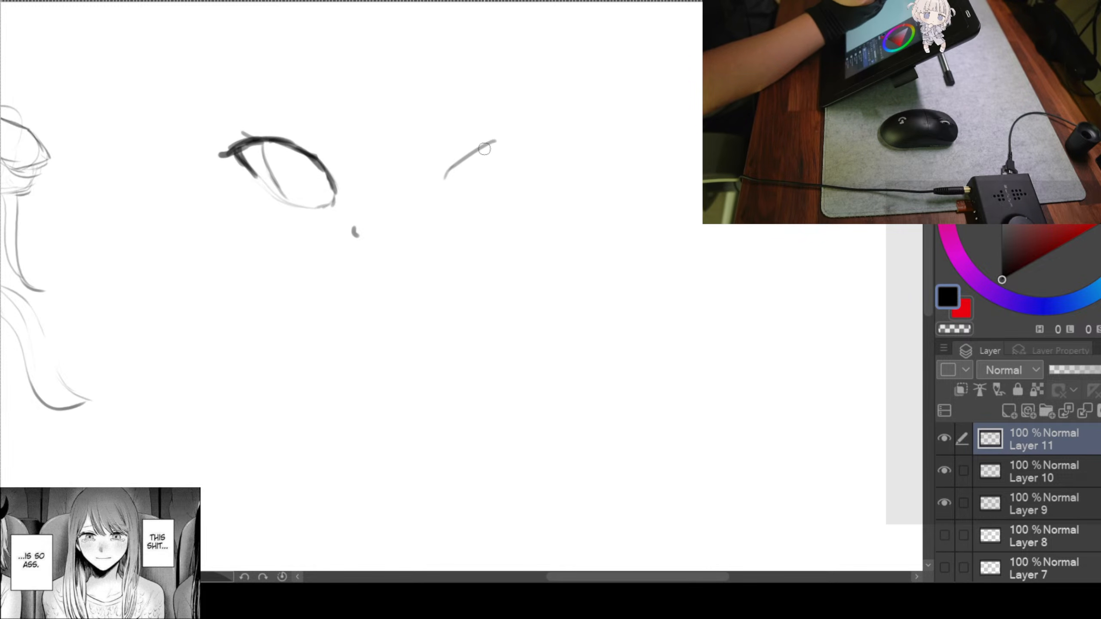
pyautogui.moveTo(496, 139); pyautogui.dragTo(563, 158)
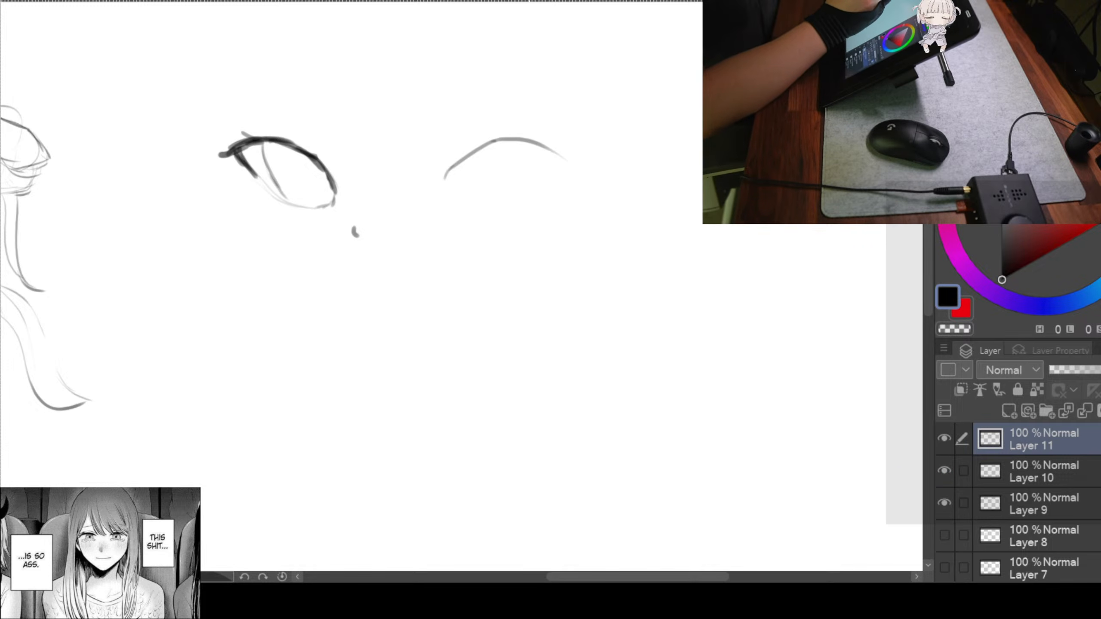
pyautogui.moveTo(493, 139); pyautogui.dragTo(449, 172)
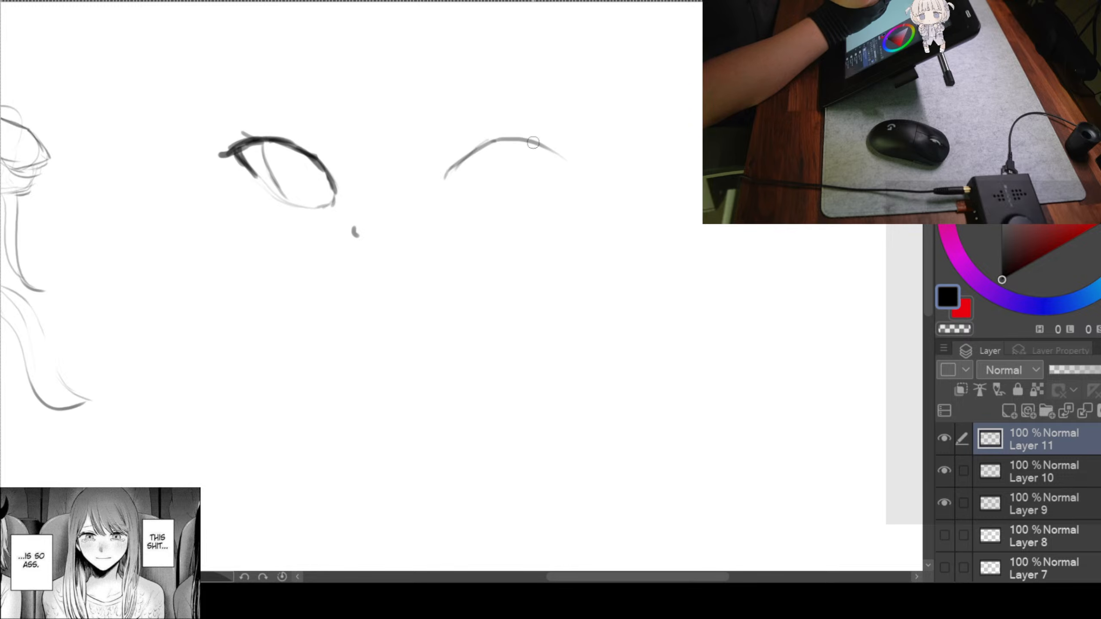
# Shape the second eye's outer corner with flicked lashes and a slanting stroke below, and thicken its upper lash line
pyautogui.moveTo(539, 145)
pyautogui.mouseDown()
pyautogui.moveTo(582, 153)
pyautogui.moveTo(609, 174)
pyautogui.moveTo(581, 159)
pyautogui.moveTo(594, 164)
pyautogui.moveTo(559, 204)
pyautogui.mouseUp()
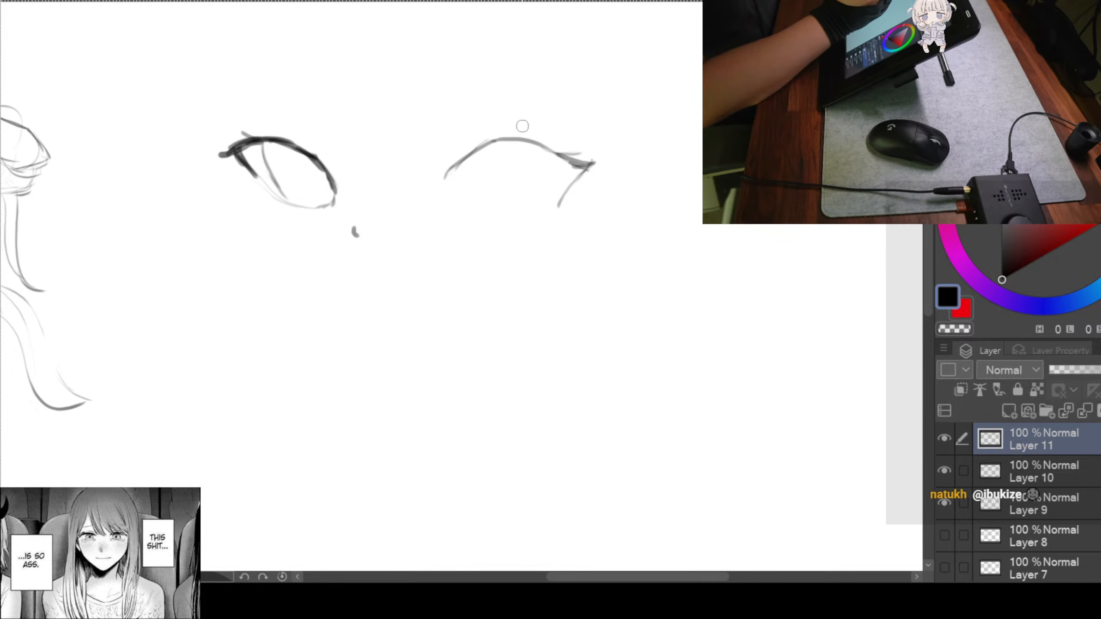
pyautogui.moveTo(478, 149)
pyautogui.mouseDown()
pyautogui.moveTo(507, 138)
pyautogui.moveTo(529, 145)
pyautogui.mouseUp()
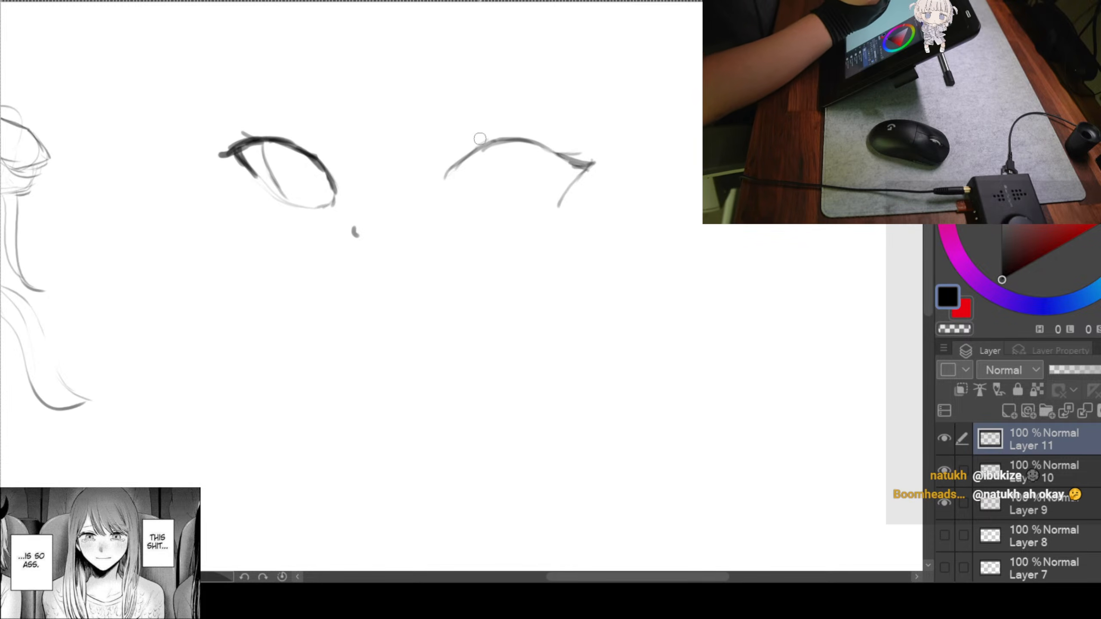
pyautogui.moveTo(457, 164)
pyautogui.mouseDown()
pyautogui.moveTo(518, 144)
pyautogui.moveTo(578, 169)
pyautogui.moveTo(558, 154)
pyautogui.moveTo(583, 147)
pyautogui.moveTo(562, 157)
pyautogui.moveTo(595, 151)
pyautogui.mouseUp()
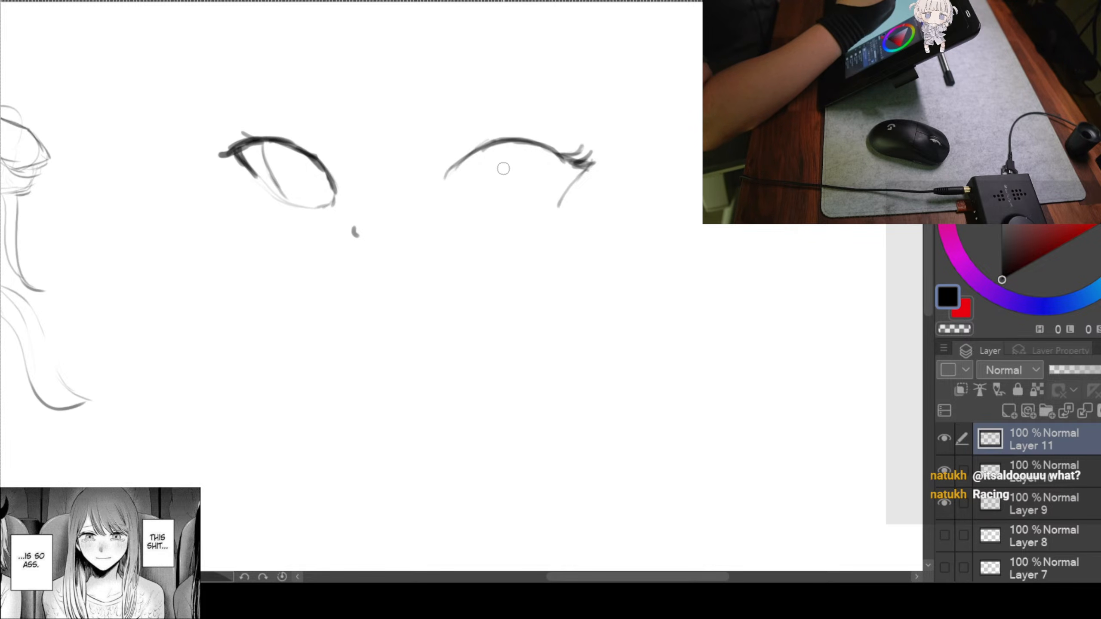
# Complete the second eye with curved iris edges on both sides and a thin lower lid running to the outer corner
pyautogui.moveTo(497, 153); pyautogui.dragTo(493, 193)
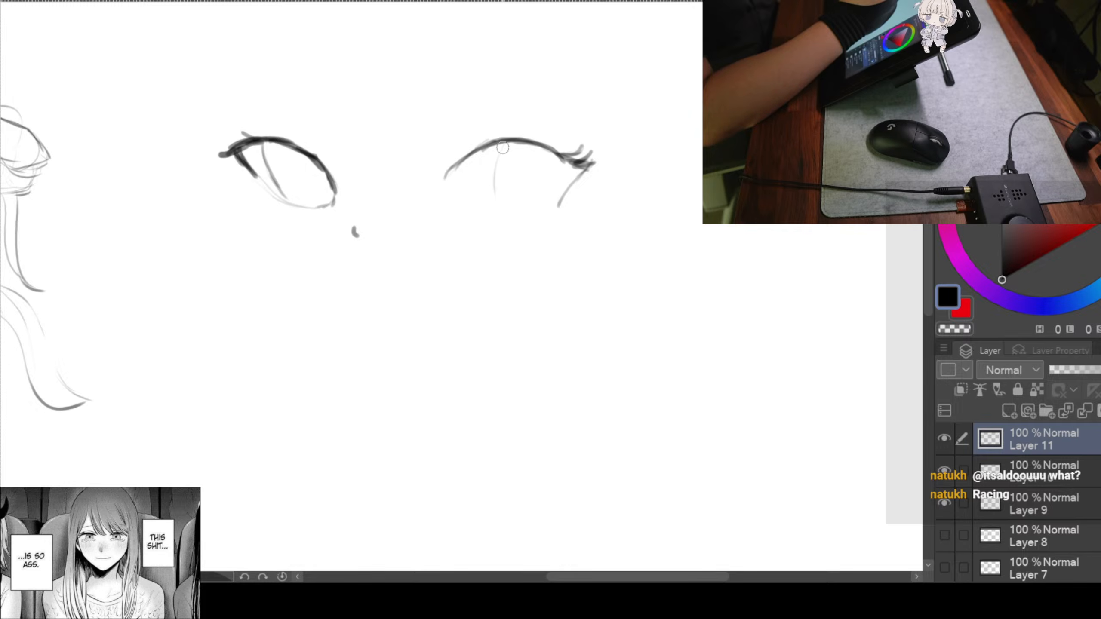
pyautogui.moveTo(499, 144); pyautogui.dragTo(494, 191)
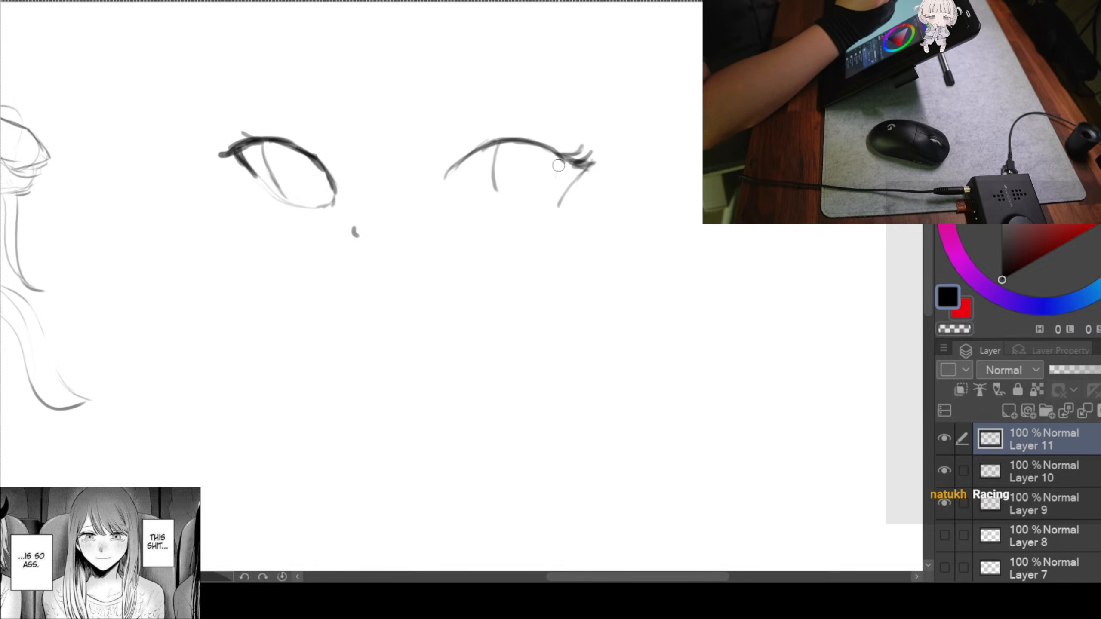
pyautogui.moveTo(558, 154); pyautogui.dragTo(562, 185)
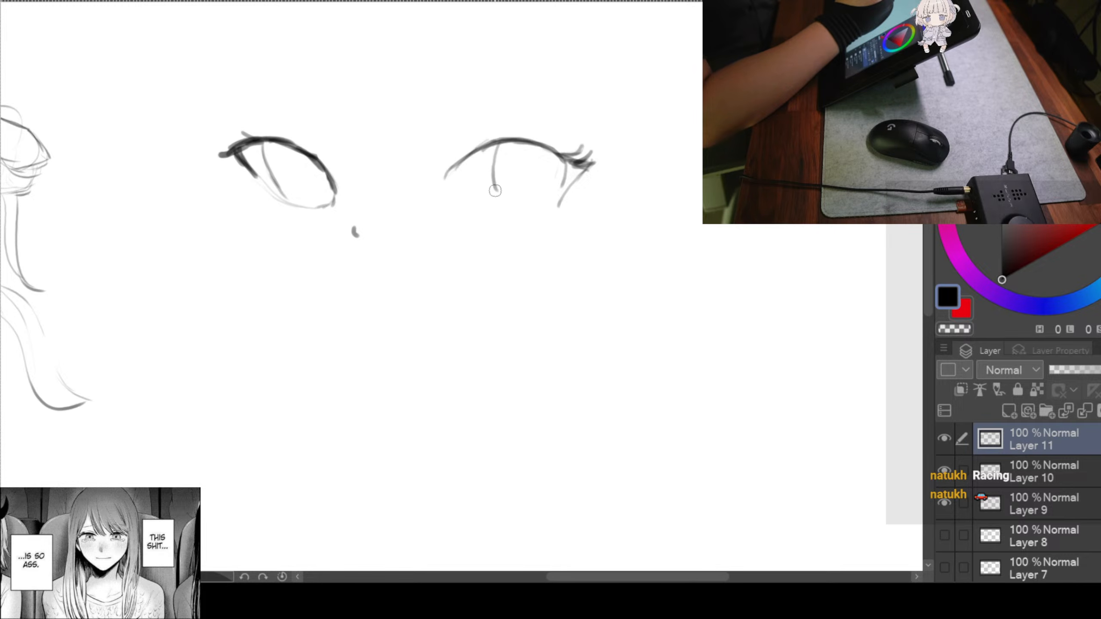
pyautogui.moveTo(563, 179); pyautogui.dragTo(492, 205)
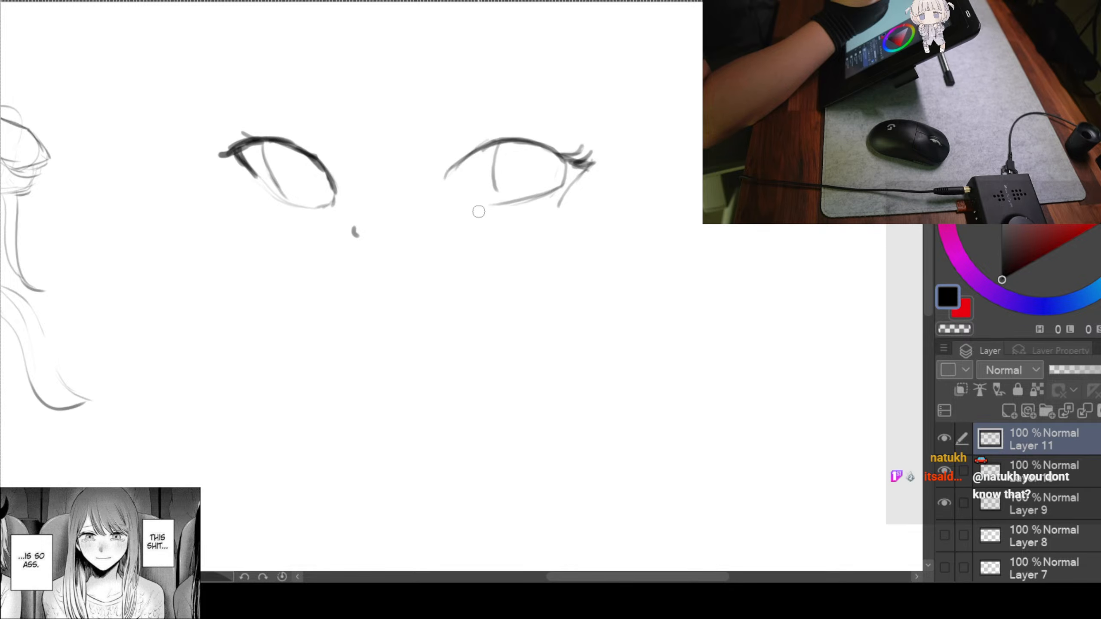
pyautogui.moveTo(471, 203)
pyautogui.mouseDown()
pyautogui.moveTo(556, 185)
pyautogui.moveTo(570, 166)
pyautogui.moveTo(584, 180)
pyautogui.moveTo(563, 207)
pyautogui.moveTo(584, 168)
pyautogui.moveTo(555, 195)
pyautogui.moveTo(571, 180)
pyautogui.mouseUp()
pyautogui.hotkey('ctrl', 'z')
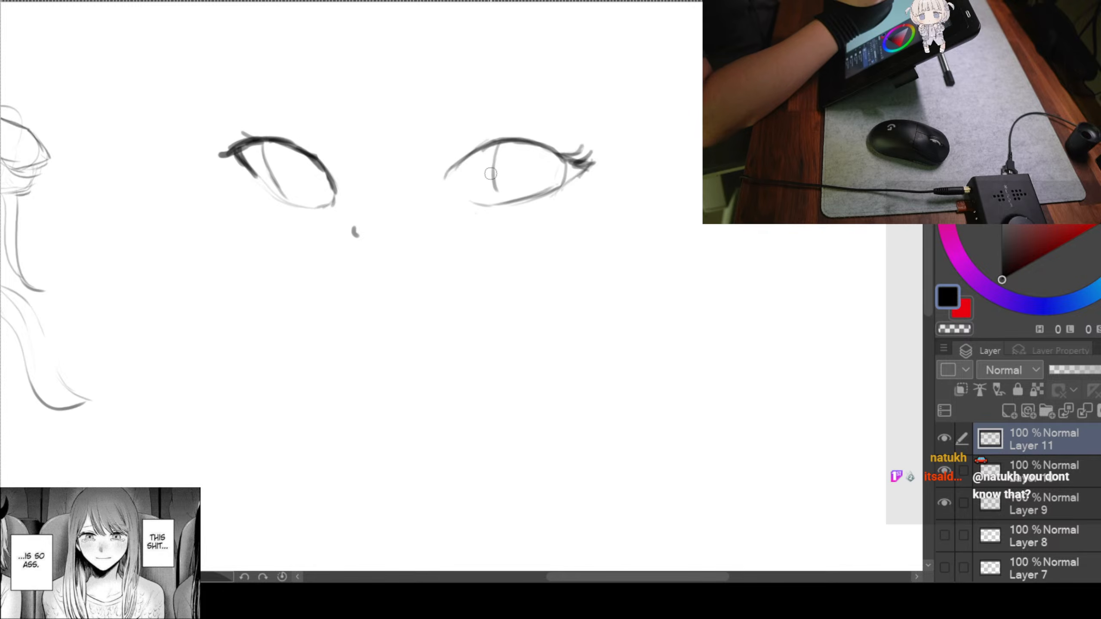
pyautogui.moveTo(495, 182); pyautogui.dragTo(507, 205)
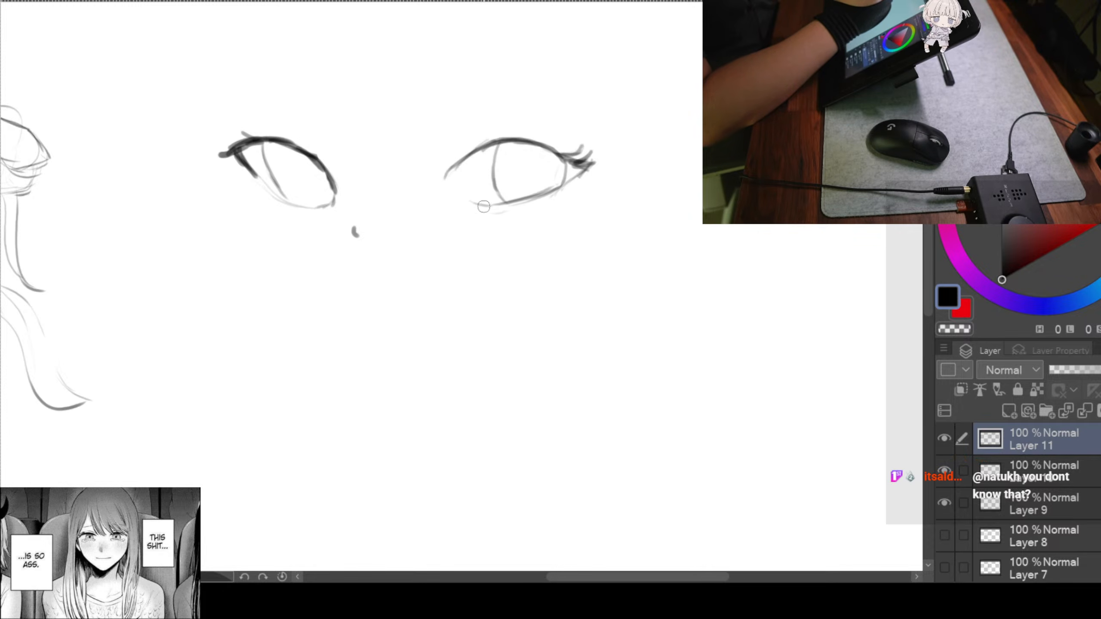
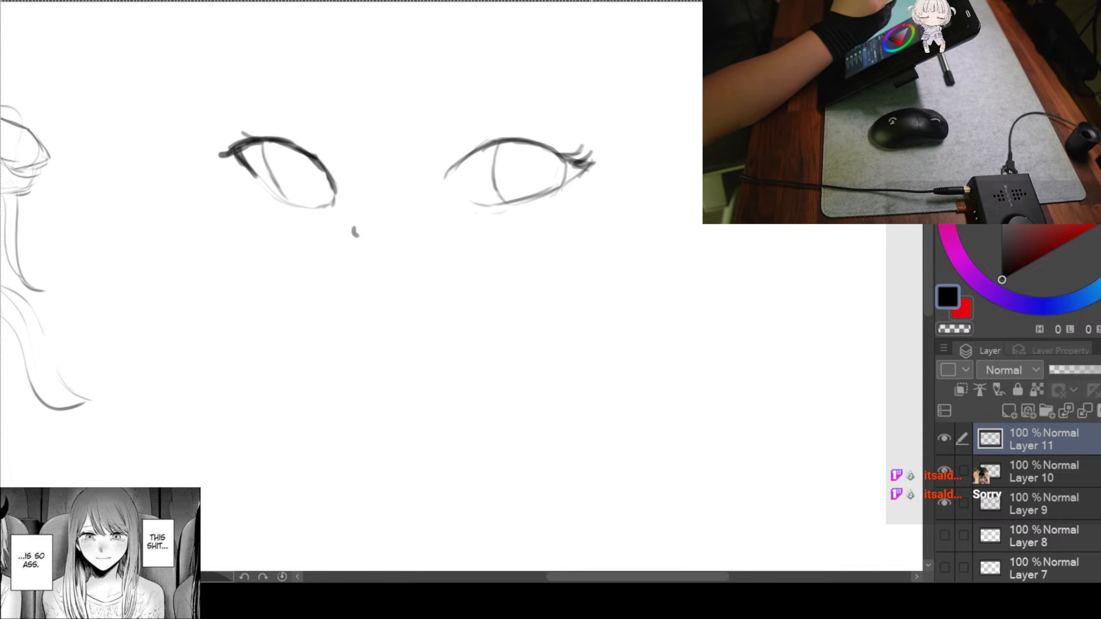
# Sketch a small teardrop-shaped mouth below and slightly beside the nose mark, redoing strokes until the outline fits
pyautogui.scroll(-2, 610, 223)
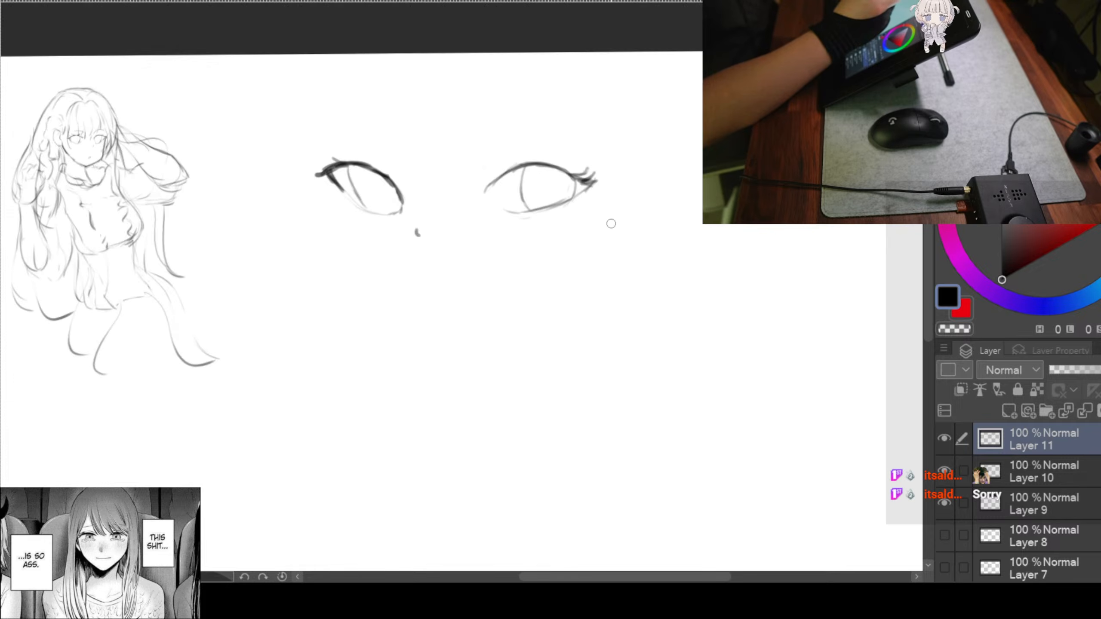
pyautogui.moveTo(647, 215); pyautogui.dragTo(617, 201)
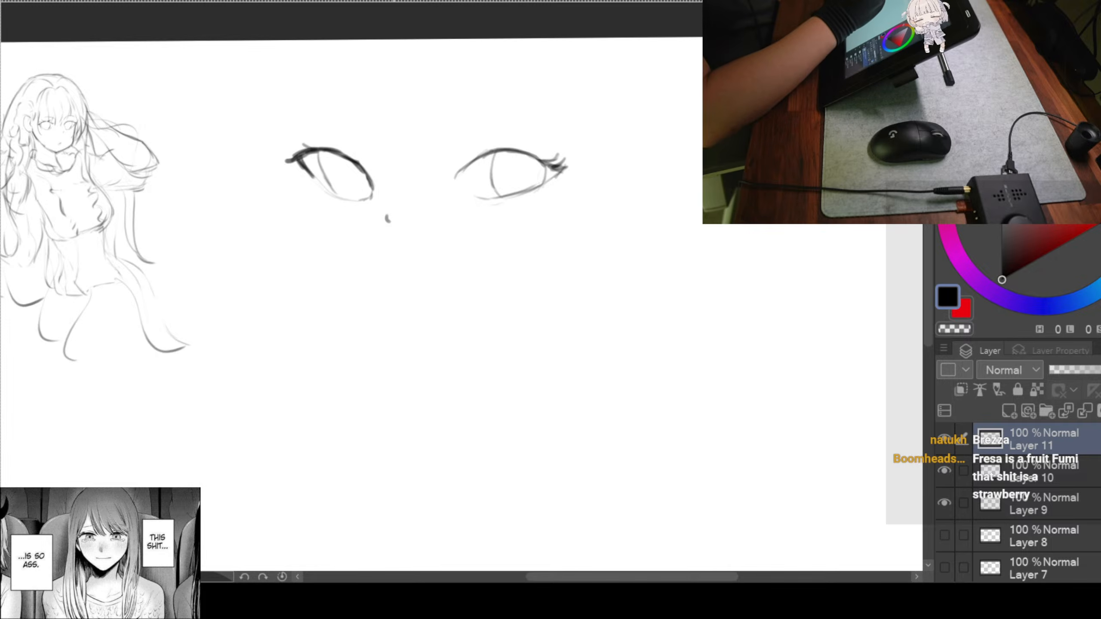
pyautogui.moveTo(396, 248); pyautogui.dragTo(392, 262)
pyautogui.hotkey('ctrl', 'z')
pyautogui.moveTo(396, 253); pyautogui.dragTo(468, 257)
pyautogui.hotkey('ctrl', 'z')
pyautogui.moveTo(394, 258); pyautogui.dragTo(446, 265)
pyautogui.hotkey('ctrl', 'z')
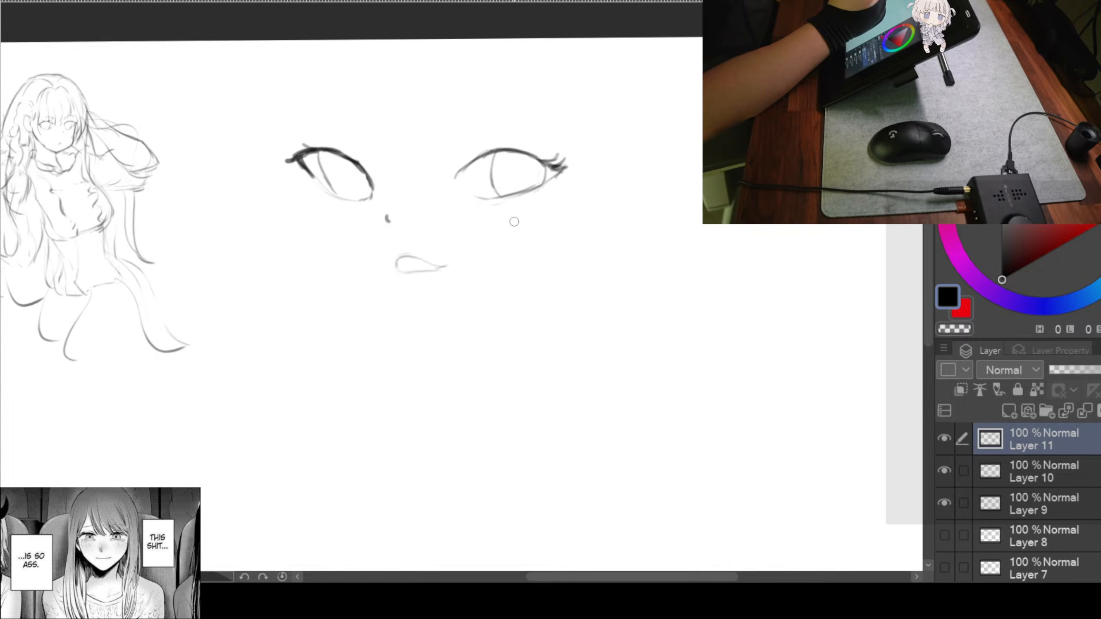
# Select the mouth and move it slightly up towards the nose, and add a small lower-lip dot beneath it
pyautogui.moveTo(441, 239); pyautogui.dragTo(433, 234)
pyautogui.hotkey('ctrl', 't')
pyautogui.moveTo(487, 284); pyautogui.dragTo(448, 265)
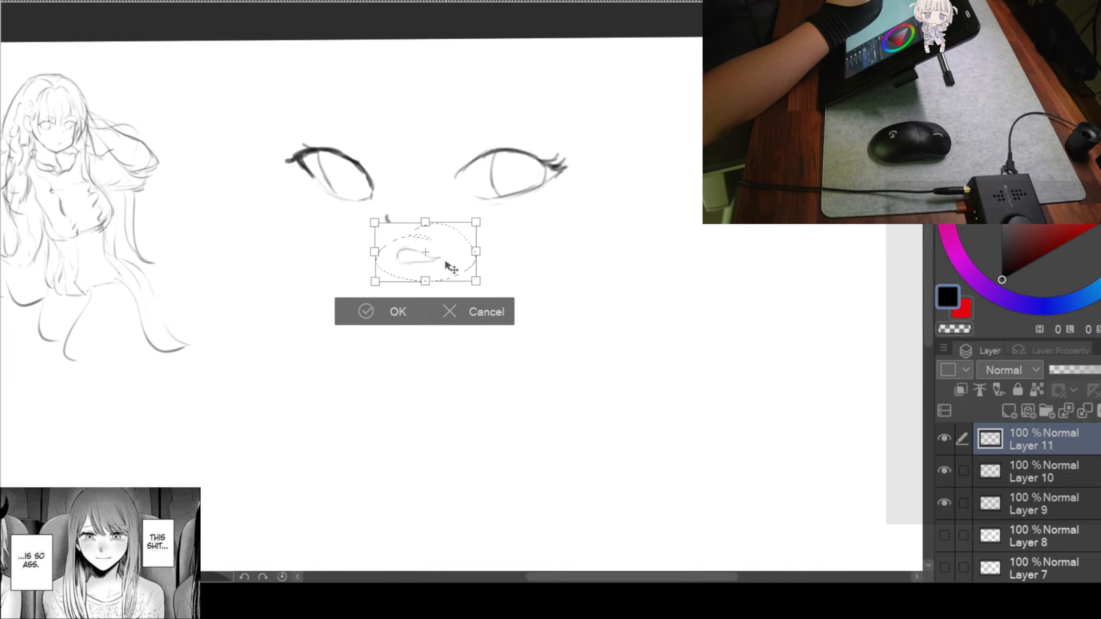
pyautogui.click(357, 318)
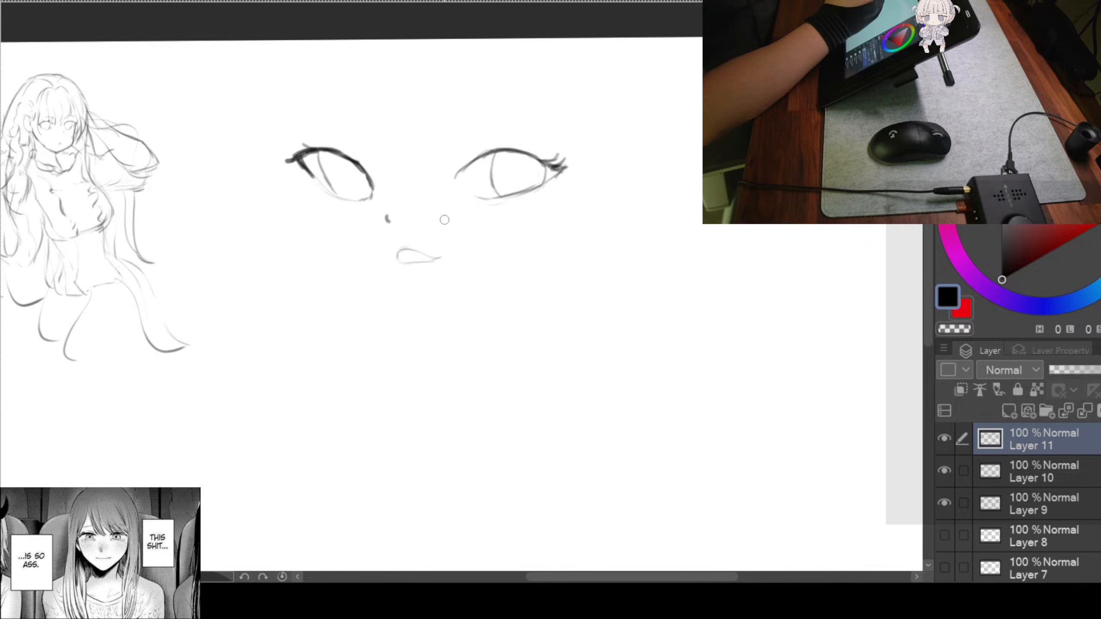
pyautogui.click(415, 273)
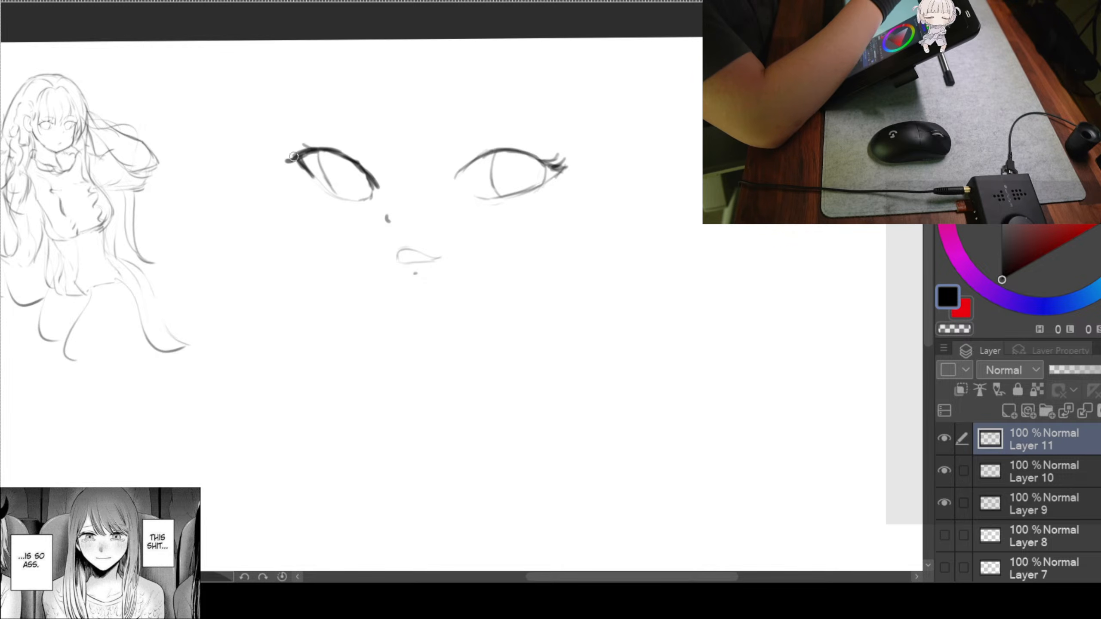
# Examine the two other character sketches for comparison with the new face, and undo the stray dot beside it
pyautogui.moveTo(641, 257); pyautogui.dragTo(623, 249)
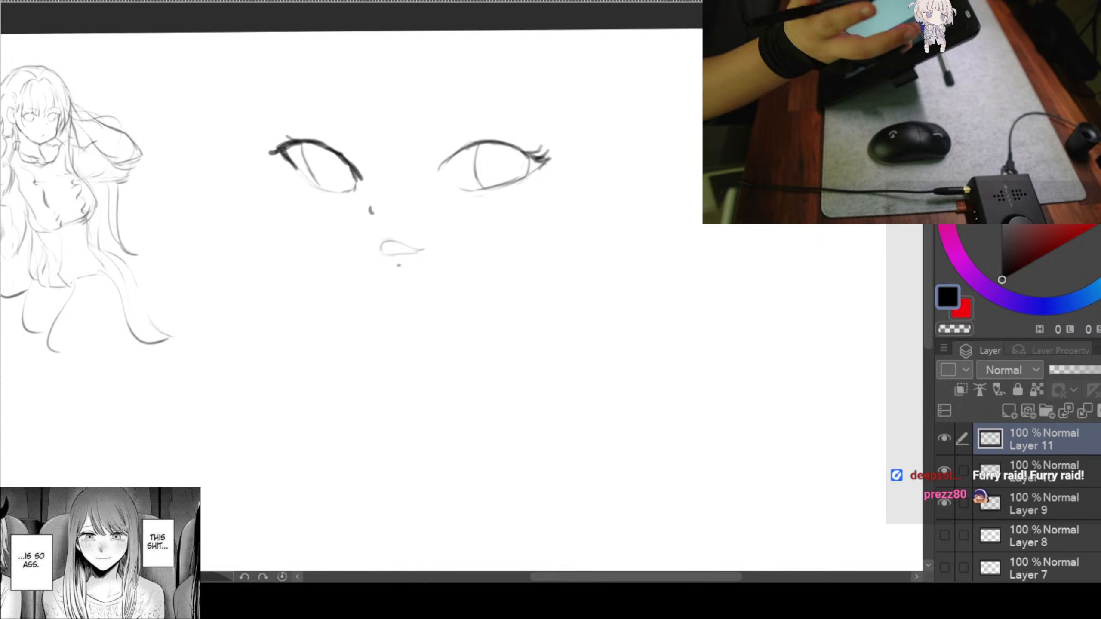
pyautogui.click(581, 246)
pyautogui.moveTo(441, 229)
pyautogui.mouseDown()
pyautogui.moveTo(891, 227)
pyautogui.moveTo(759, 259)
pyautogui.mouseUp()
pyautogui.scroll(1, 349, 261)
pyautogui.moveTo(346, 260); pyautogui.dragTo(451, 237)
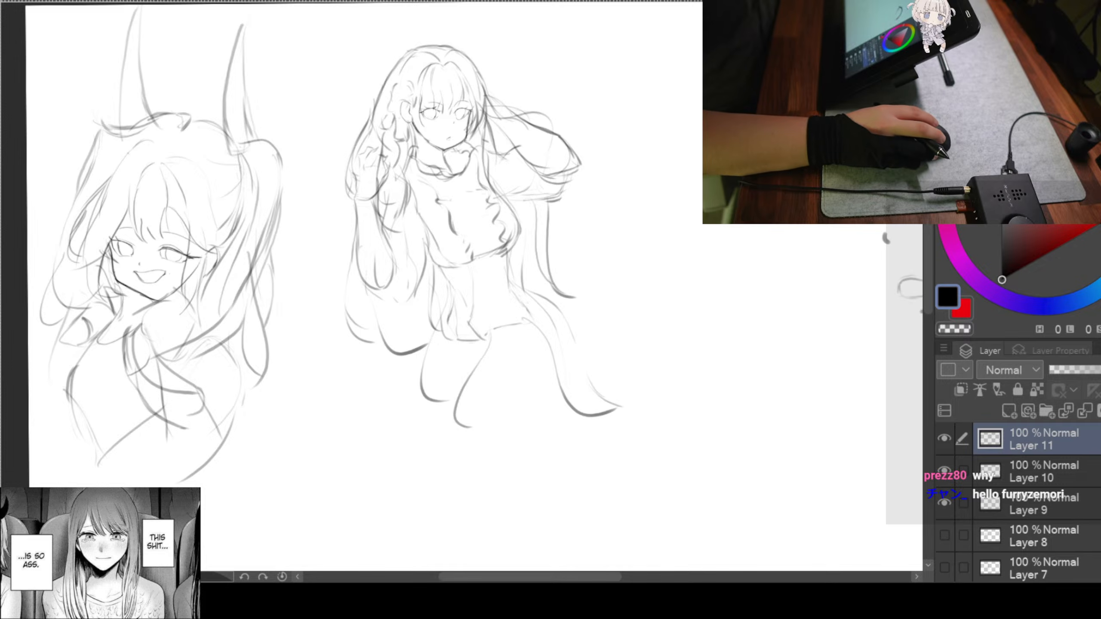
pyautogui.scroll(-2, 497, 331)
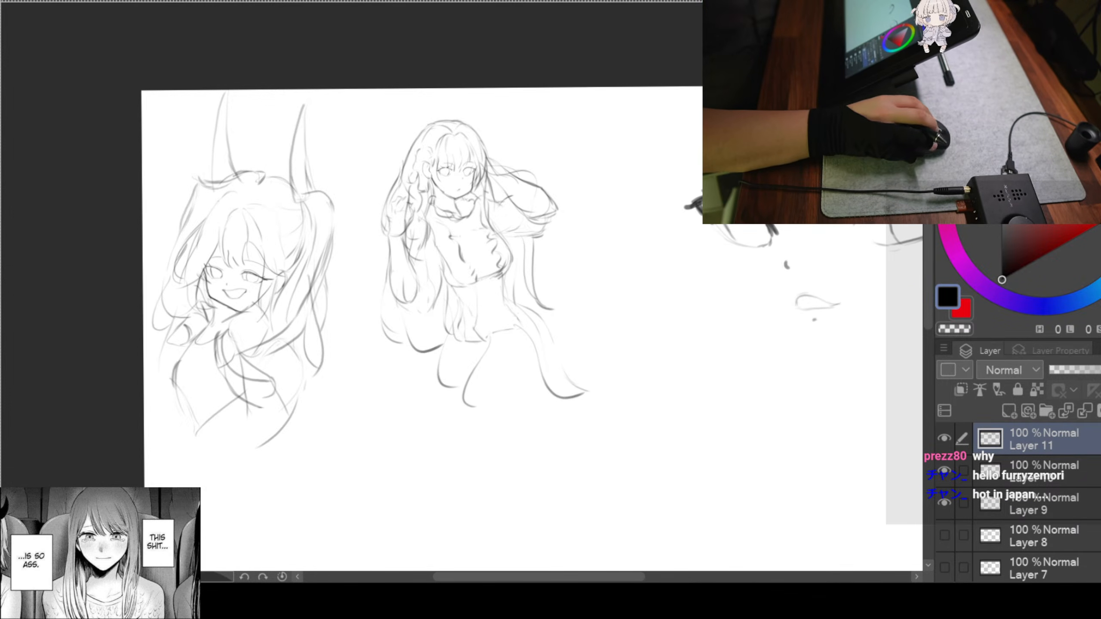
pyautogui.scroll(2, 483, 290)
pyautogui.moveTo(587, 244); pyautogui.dragTo(206, 253)
pyautogui.moveTo(506, 305); pyautogui.dragTo(276, 249)
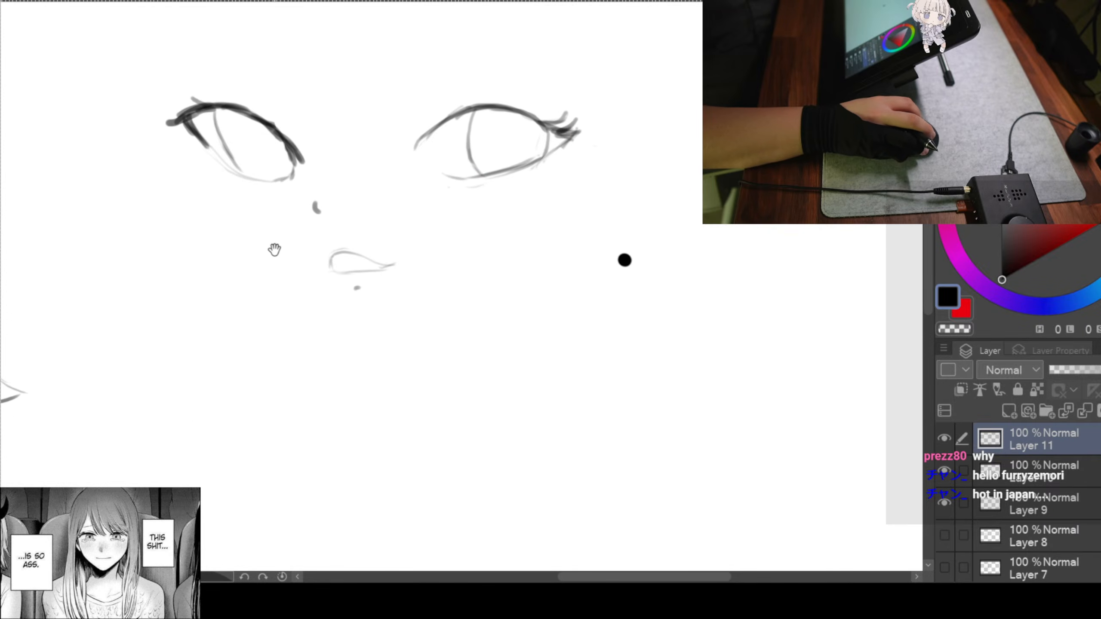
pyautogui.hotkey('ctrl', 'z')
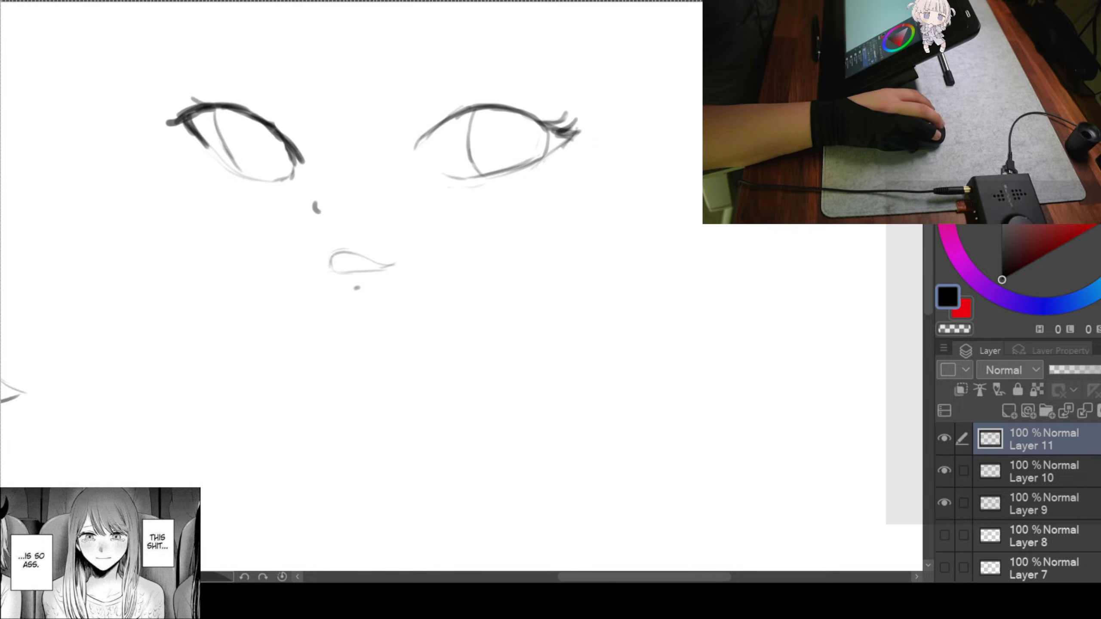
# Try out a cheek line running down from the first eye's outer corner
pyautogui.scroll(-3, 528, 161)
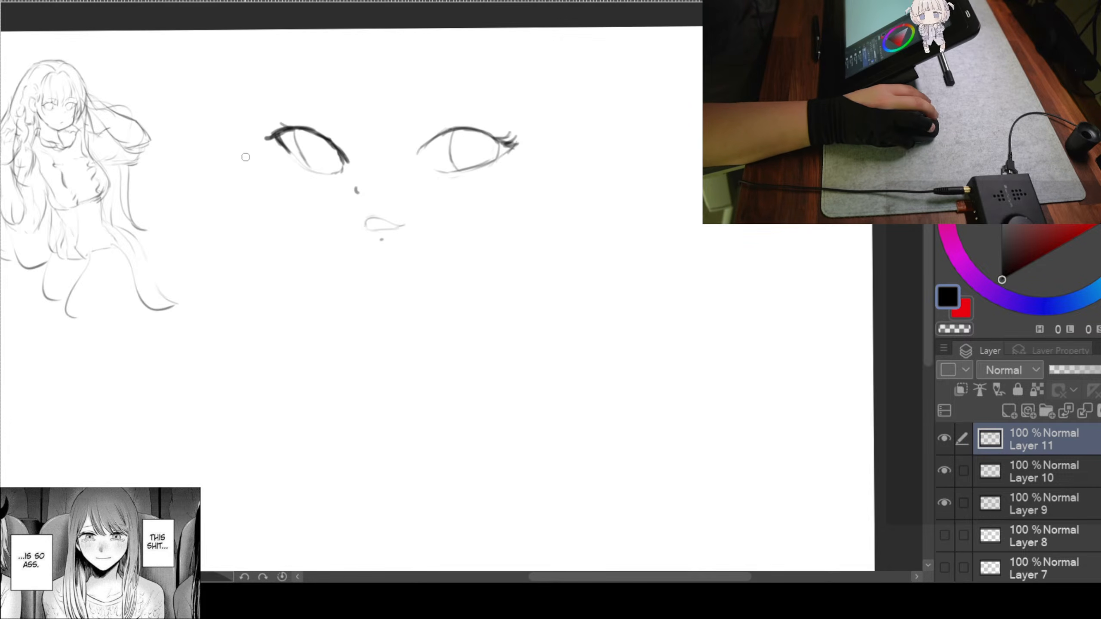
pyautogui.scroll(3, 360, 157)
pyautogui.moveTo(361, 158); pyautogui.dragTo(309, 161)
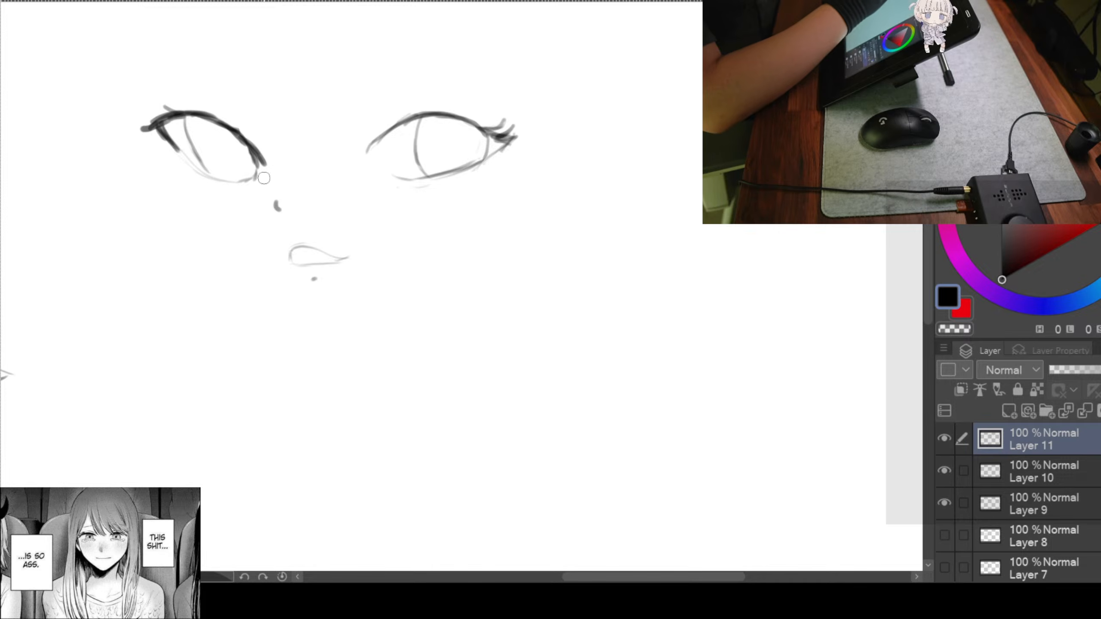
pyautogui.moveTo(149, 140); pyautogui.dragTo(177, 261)
pyautogui.hotkey('ctrl', 'z')
pyautogui.moveTo(147, 140); pyautogui.dragTo(238, 313)
pyautogui.hotkey('ctrl', 'z')
pyautogui.moveTo(147, 150); pyautogui.dragTo(172, 282)
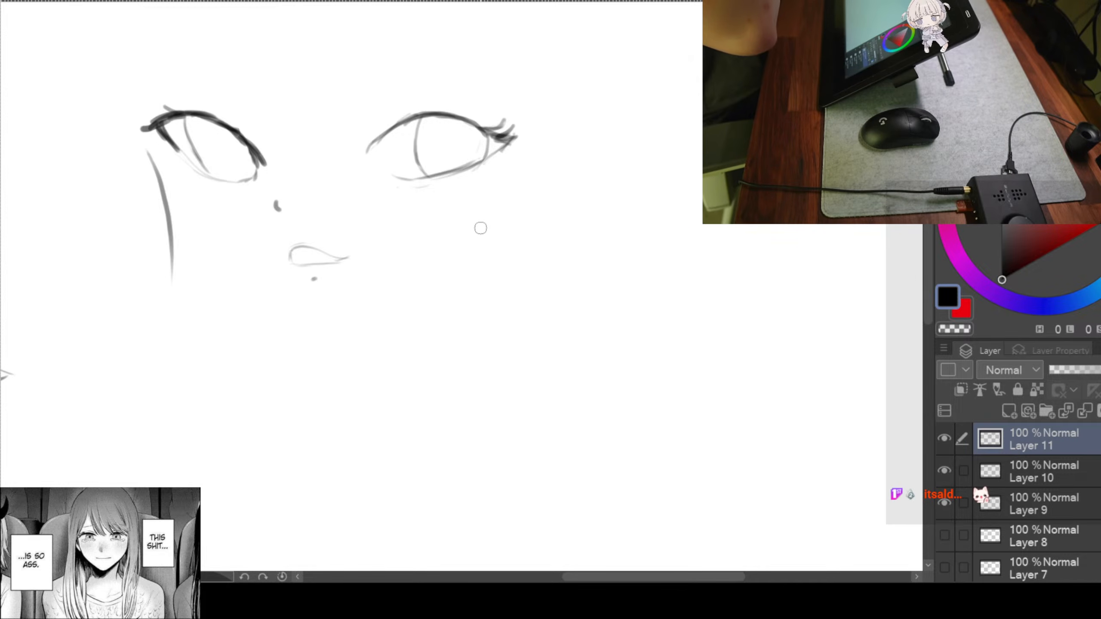
pyautogui.hotkey('ctrl', 'z')
# Draw the face contour from below the first eye's outer corner along the cheek and jaw to the chin
pyautogui.moveTo(150, 143); pyautogui.dragTo(198, 220)
pyautogui.hotkey('ctrl', 'z')
pyautogui.moveTo(165, 154)
pyautogui.mouseDown()
pyautogui.moveTo(187, 190)
pyautogui.moveTo(202, 272)
pyautogui.mouseUp()
pyautogui.hotkey('ctrl', 'z')
pyautogui.moveTo(154, 152)
pyautogui.mouseDown()
pyautogui.moveTo(200, 276)
pyautogui.moveTo(284, 349)
pyautogui.mouseUp()
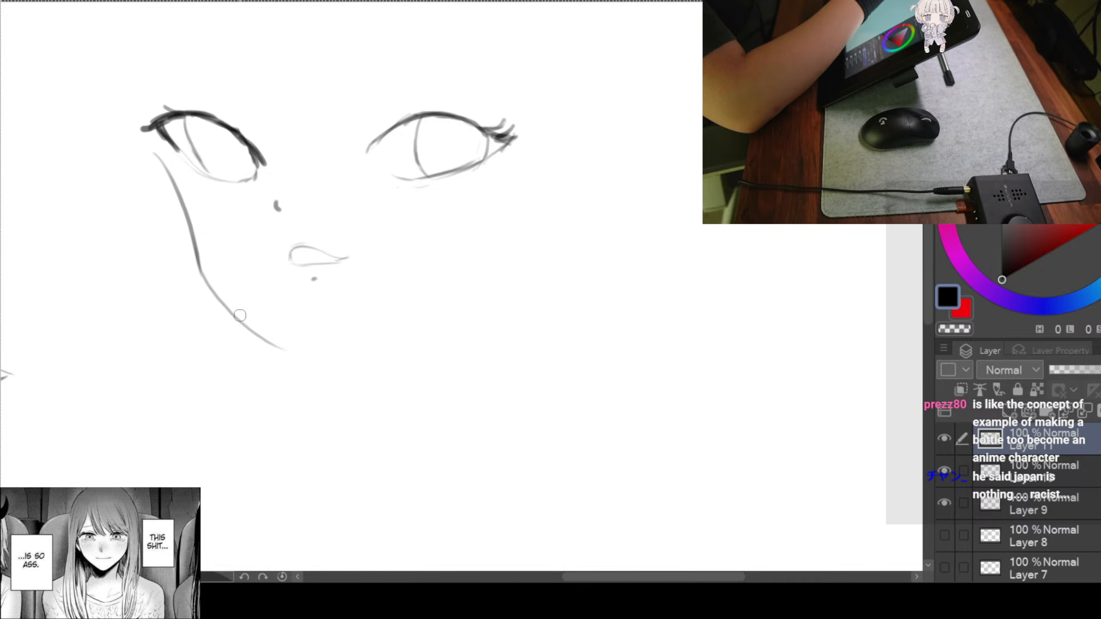
pyautogui.moveTo(265, 338)
pyautogui.mouseDown()
pyautogui.moveTo(311, 364)
pyautogui.moveTo(380, 330)
pyautogui.mouseUp()
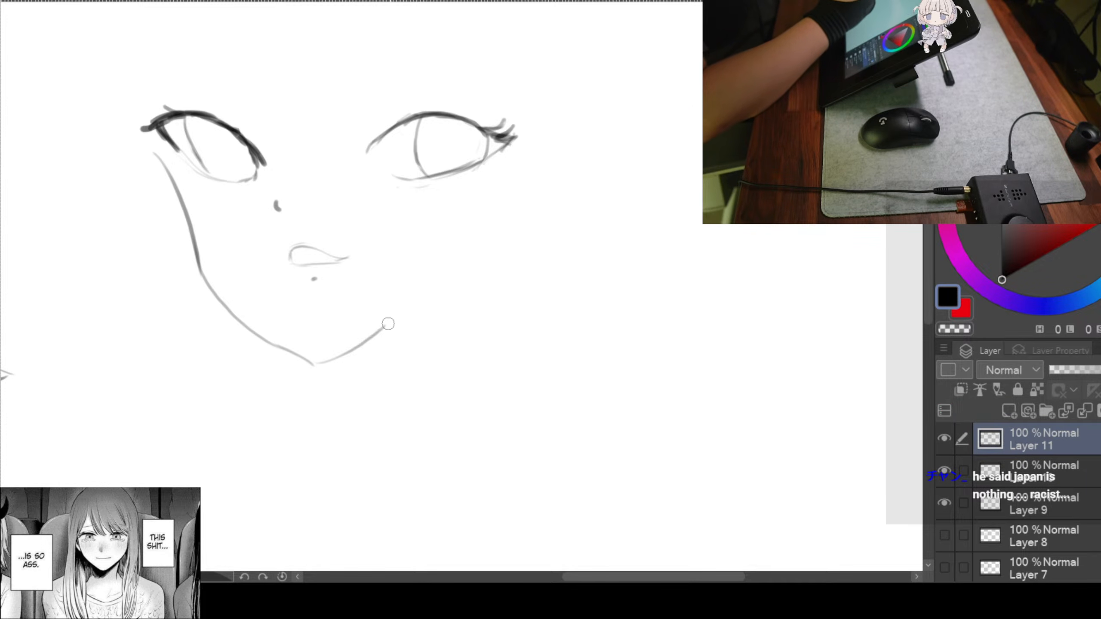
# Redraw the opposite jawline as a long curve from the chin up to beside the second eye's outer corner
pyautogui.hotkey('ctrl', 'z')
pyautogui.moveTo(314, 363); pyautogui.dragTo(494, 262)
pyautogui.hotkey('ctrl', 'z')
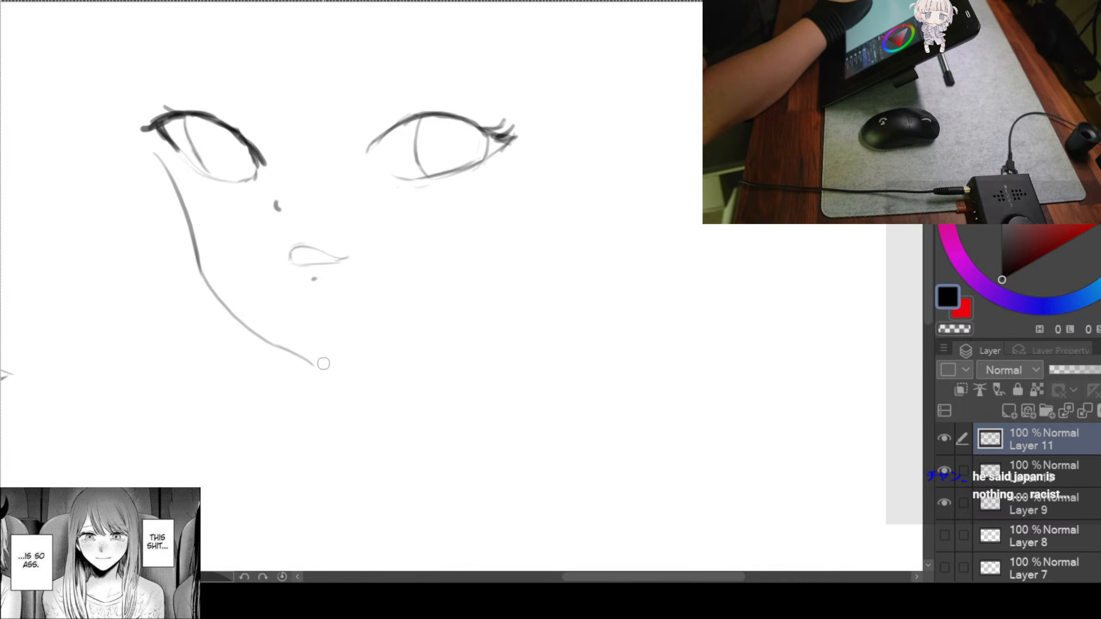
pyautogui.moveTo(534, 164); pyautogui.dragTo(435, 305)
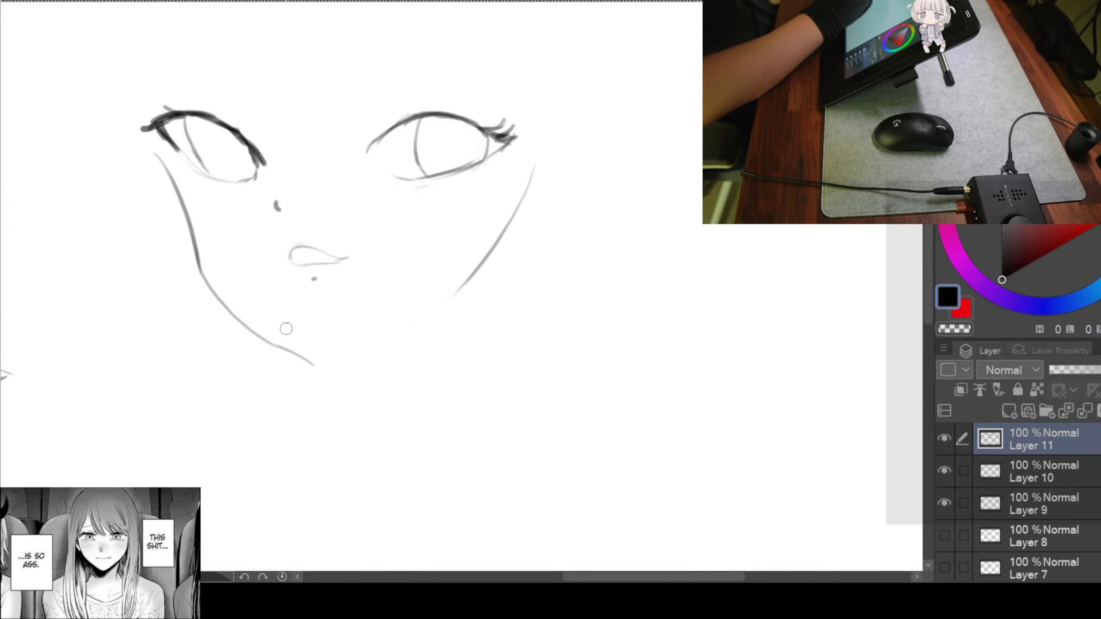
pyautogui.moveTo(299, 351)
pyautogui.mouseDown()
pyautogui.moveTo(328, 381)
pyautogui.moveTo(462, 285)
pyautogui.mouseUp()
pyautogui.hotkey('ctrl', 'z')
pyautogui.hotkey('ctrl', 'z')
pyautogui.moveTo(326, 377); pyautogui.dragTo(478, 273)
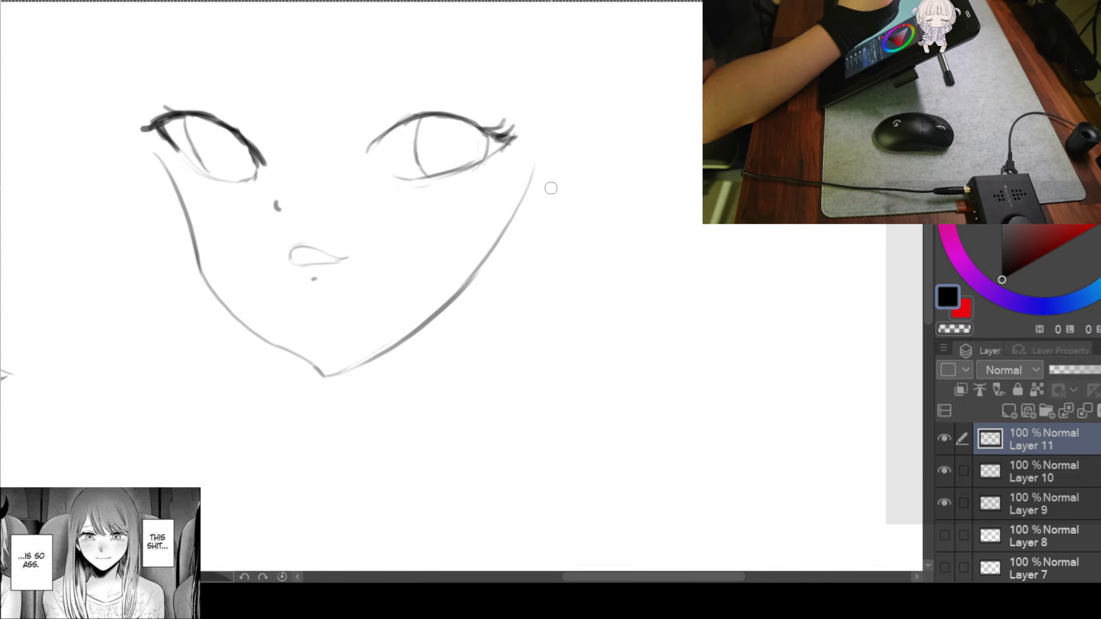
# Select the first eye together with the nose mark and move them slightly down and inward within the face contour
pyautogui.moveTo(185, 83)
pyautogui.mouseDown()
pyautogui.moveTo(190, 75)
pyautogui.moveTo(151, 92)
pyautogui.mouseUp()
pyautogui.moveTo(149, 126)
pyautogui.mouseDown()
pyautogui.moveTo(191, 169)
pyautogui.moveTo(276, 209)
pyautogui.moveTo(242, 97)
pyautogui.moveTo(190, 80)
pyautogui.mouseUp()
pyautogui.hotkey('ctrl', 't')
pyautogui.moveTo(291, 189); pyautogui.dragTo(304, 203)
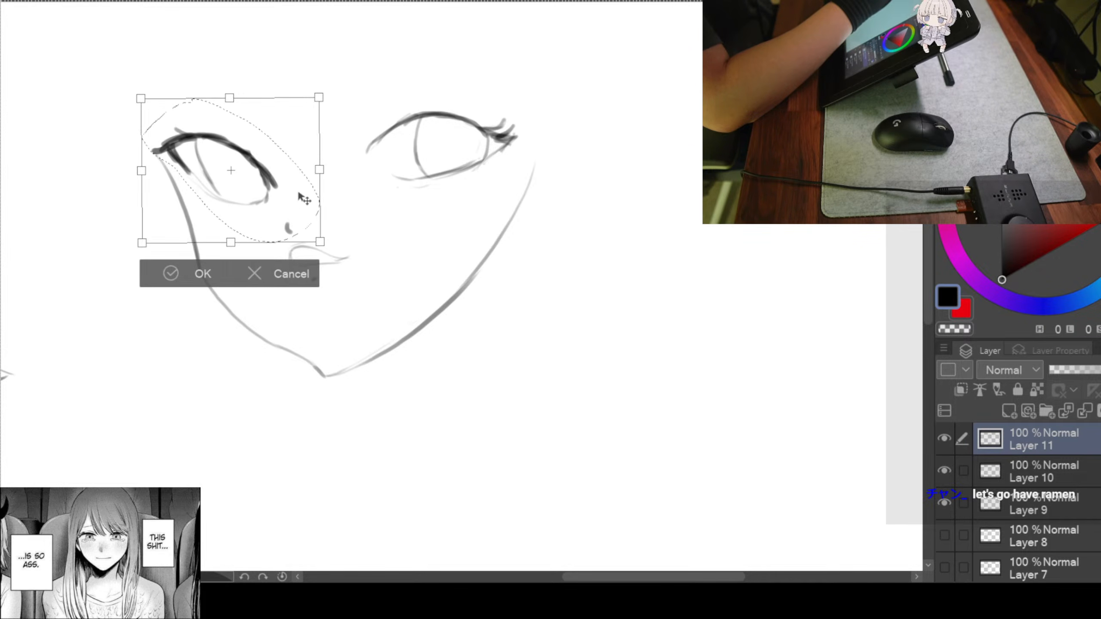
pyautogui.click(161, 281)
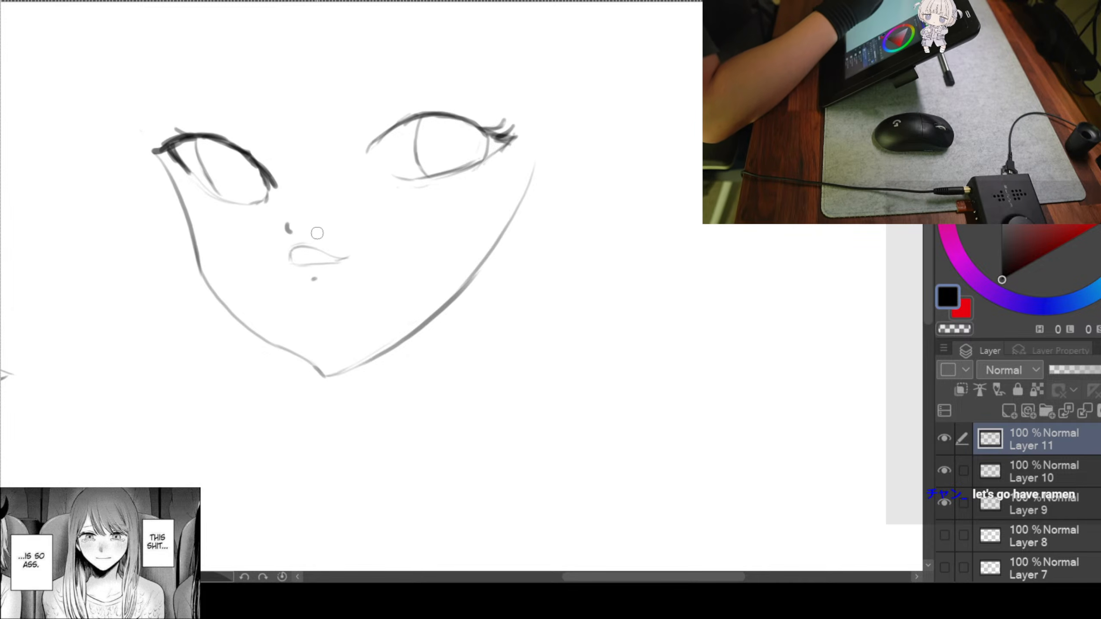
# Select the mouth with its lower-lip dot and shift it slightly down towards the chin
pyautogui.moveTo(332, 229)
pyautogui.mouseDown()
pyautogui.moveTo(290, 236)
pyautogui.moveTo(393, 265)
pyautogui.moveTo(366, 267)
pyautogui.mouseUp()
pyautogui.hotkey('ctrl', 't')
pyautogui.click(268, 333)
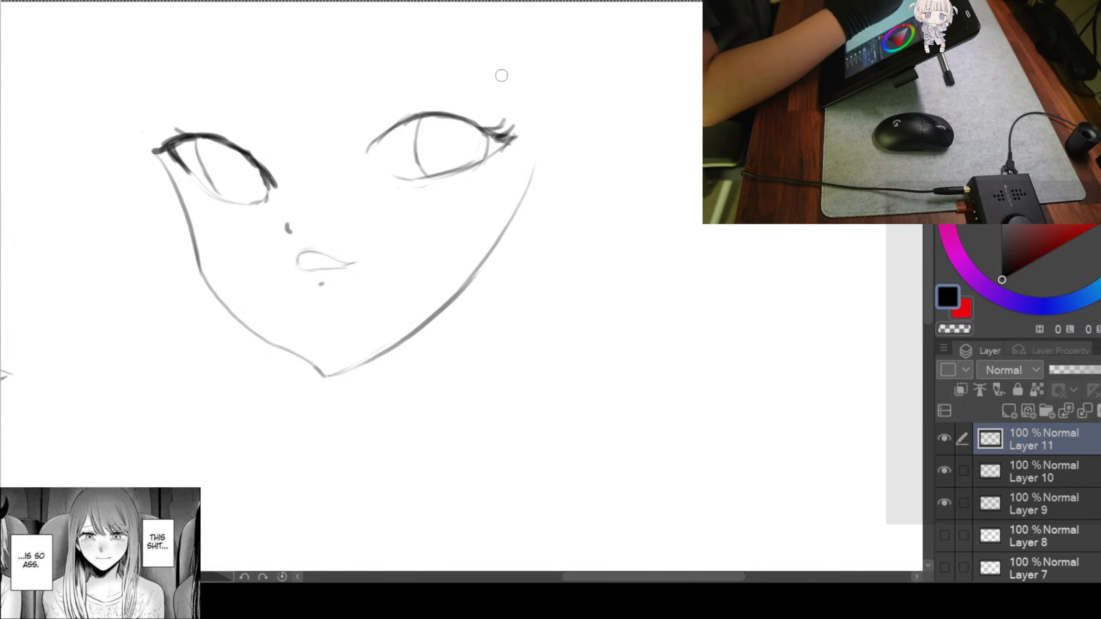
# Select the second eye and move it slightly inward towards the nose
pyautogui.moveTo(499, 93)
pyautogui.mouseDown()
pyautogui.moveTo(405, 223)
pyautogui.moveTo(510, 106)
pyautogui.mouseUp()
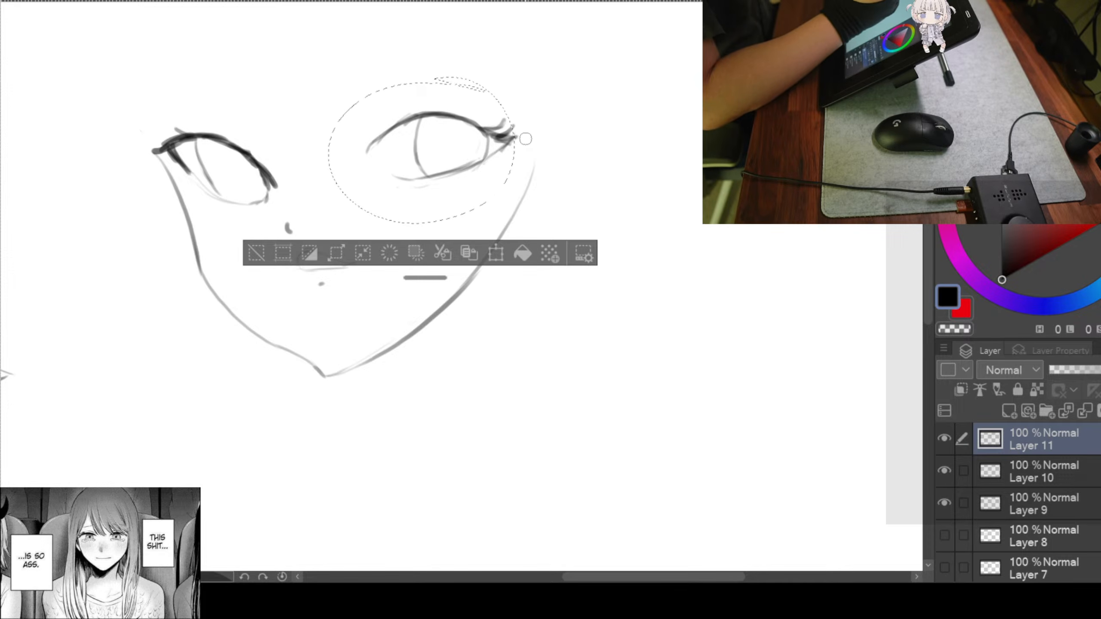
pyautogui.hotkey('ctrl', 'd')
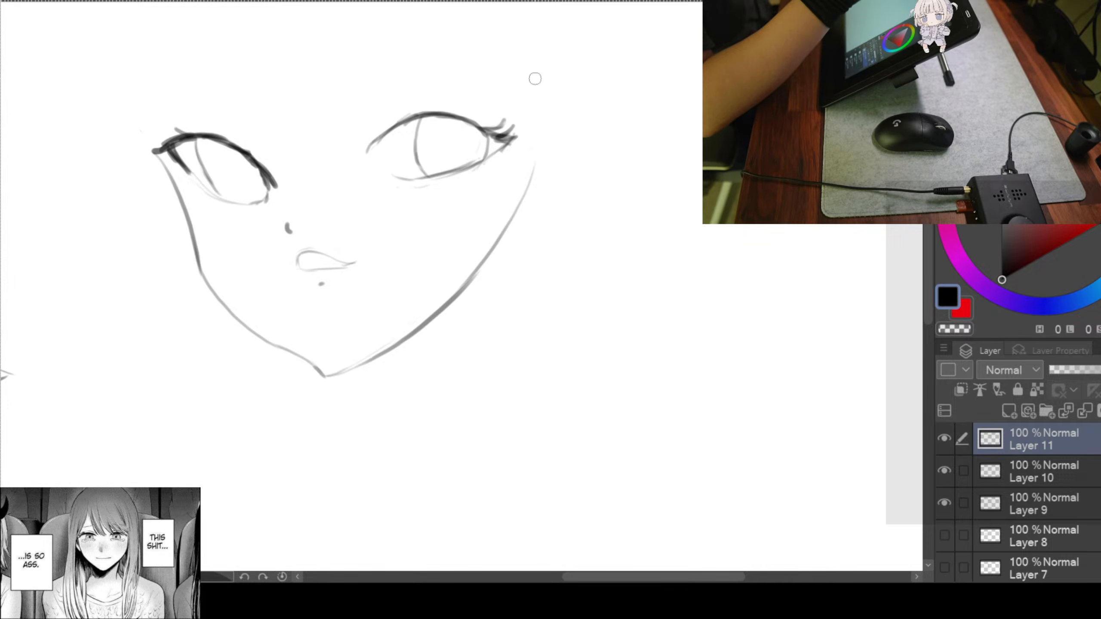
pyautogui.moveTo(479, 80)
pyautogui.mouseDown()
pyautogui.moveTo(334, 147)
pyautogui.moveTo(531, 138)
pyautogui.moveTo(469, 78)
pyautogui.mouseUp()
pyautogui.hotkey('ctrl', 't')
pyautogui.moveTo(489, 175); pyautogui.dragTo(476, 180)
pyautogui.click(382, 257)
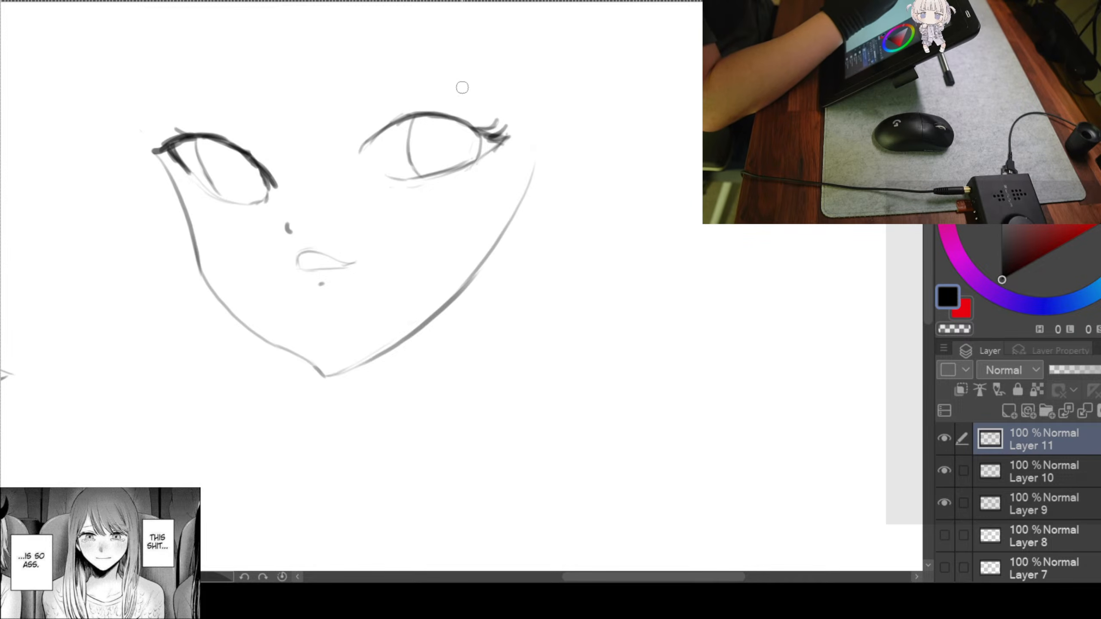
# Transform the second eye again to lower it slightly and make it a little larger, and clear the selection
pyautogui.moveTo(491, 74)
pyautogui.mouseDown()
pyautogui.moveTo(327, 160)
pyautogui.moveTo(536, 138)
pyautogui.moveTo(524, 115)
pyautogui.mouseUp()
pyautogui.hotkey('ctrl', 't')
pyautogui.moveTo(536, 216); pyautogui.dragTo(499, 172)
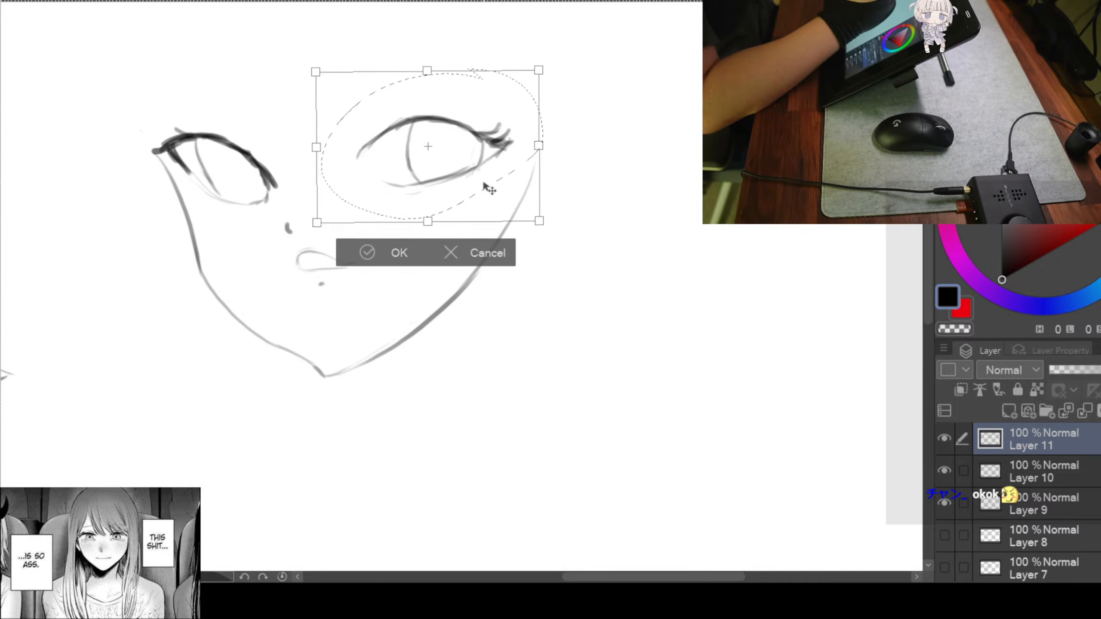
pyautogui.moveTo(536, 221); pyautogui.dragTo(509, 209)
pyautogui.click(367, 259)
pyautogui.hotkey('ctrl', 'd')
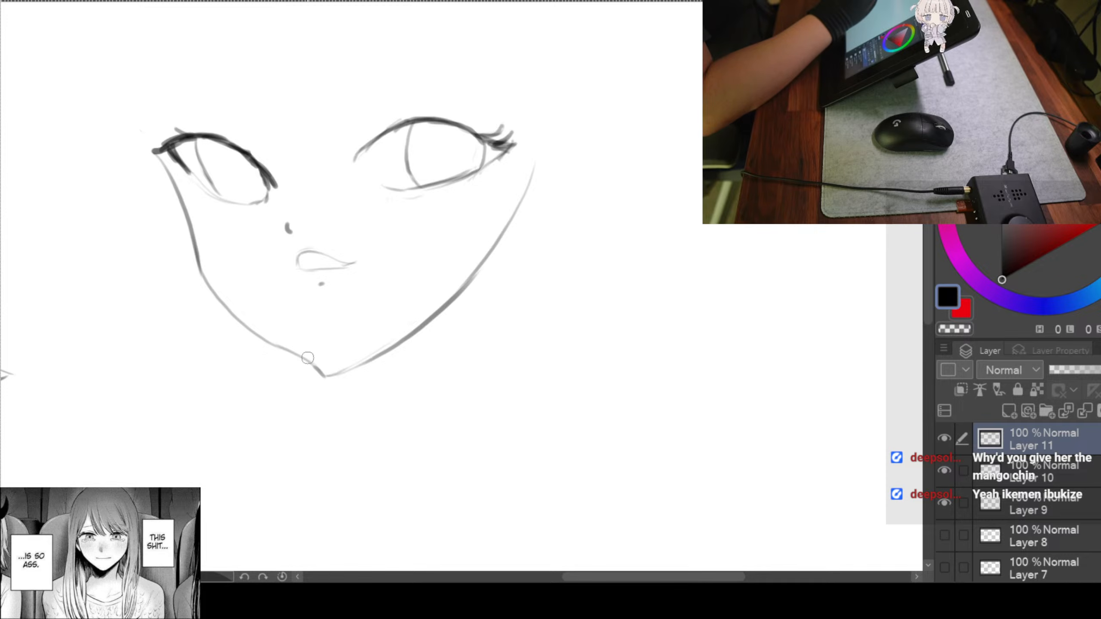
# Rework the chin tip so the two jawlines meet in a clean point
pyautogui.moveTo(310, 365); pyautogui.dragTo(326, 361)
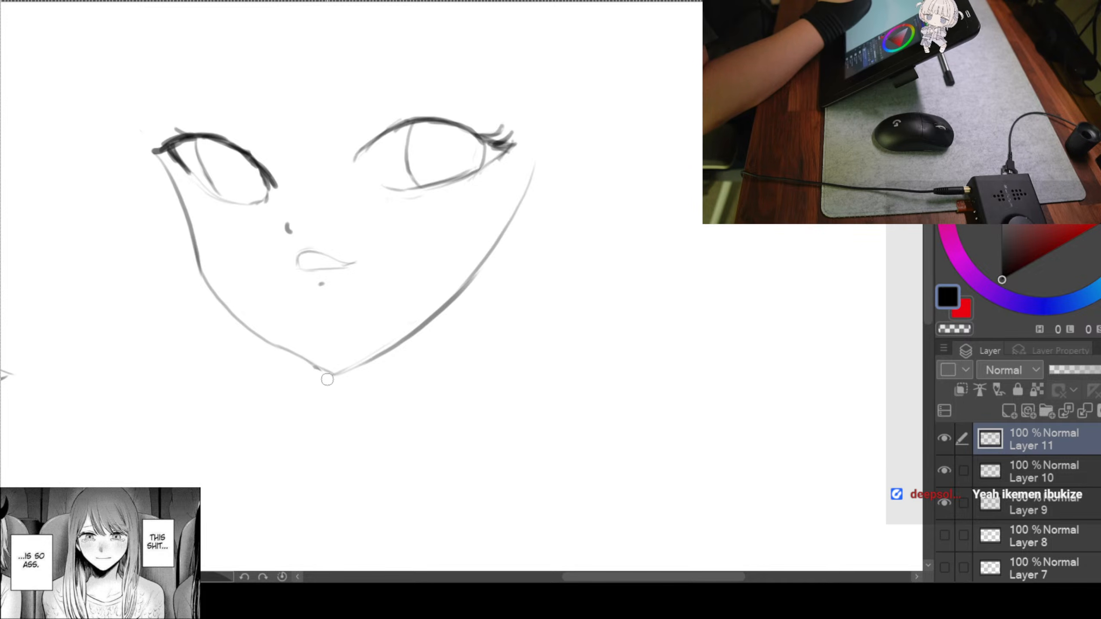
pyautogui.moveTo(301, 356); pyautogui.dragTo(352, 377)
pyautogui.hotkey('ctrl', 'z')
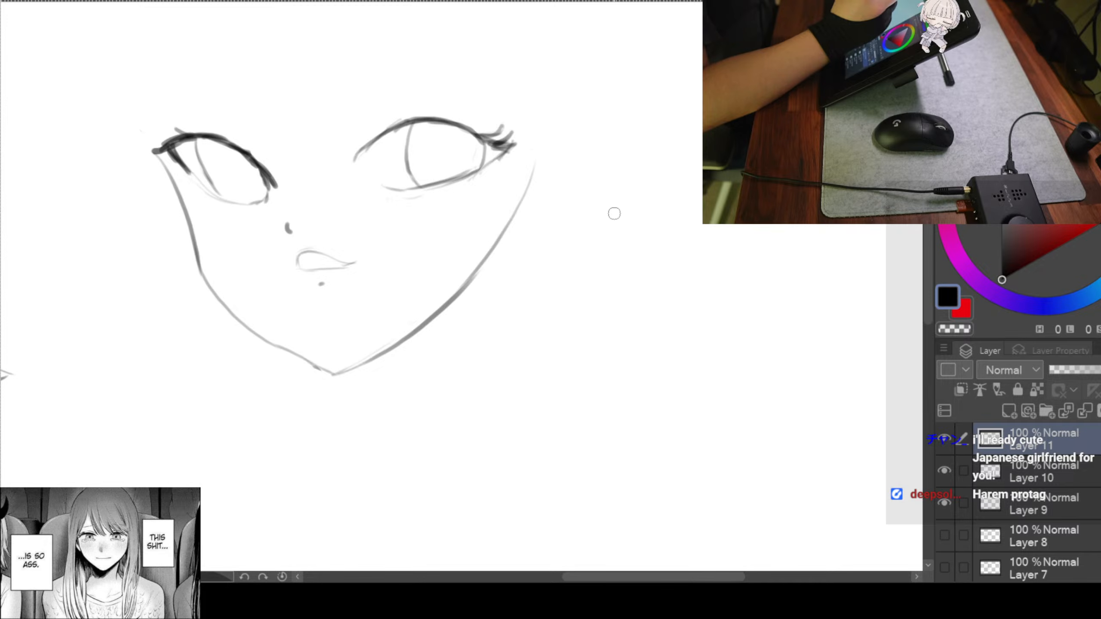
pyautogui.scroll(-1, 612, 213)
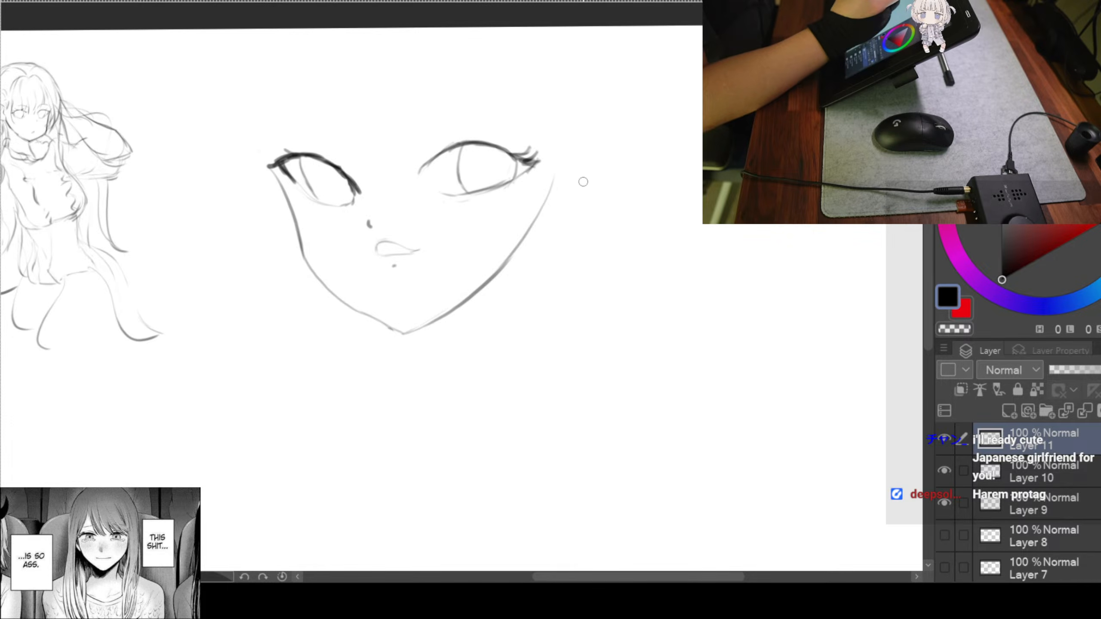
pyautogui.scroll(1, 585, 178)
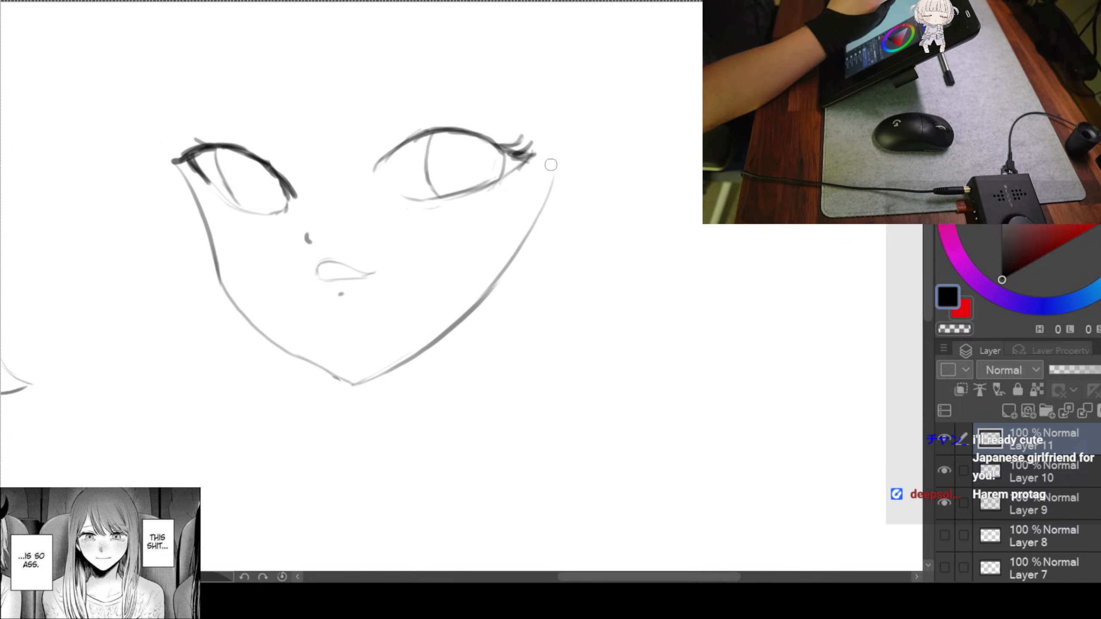
# Add a beauty mark below the outer corner of the second eye and sketch curved cheek strokes under the first eye
pyautogui.click(503, 200)
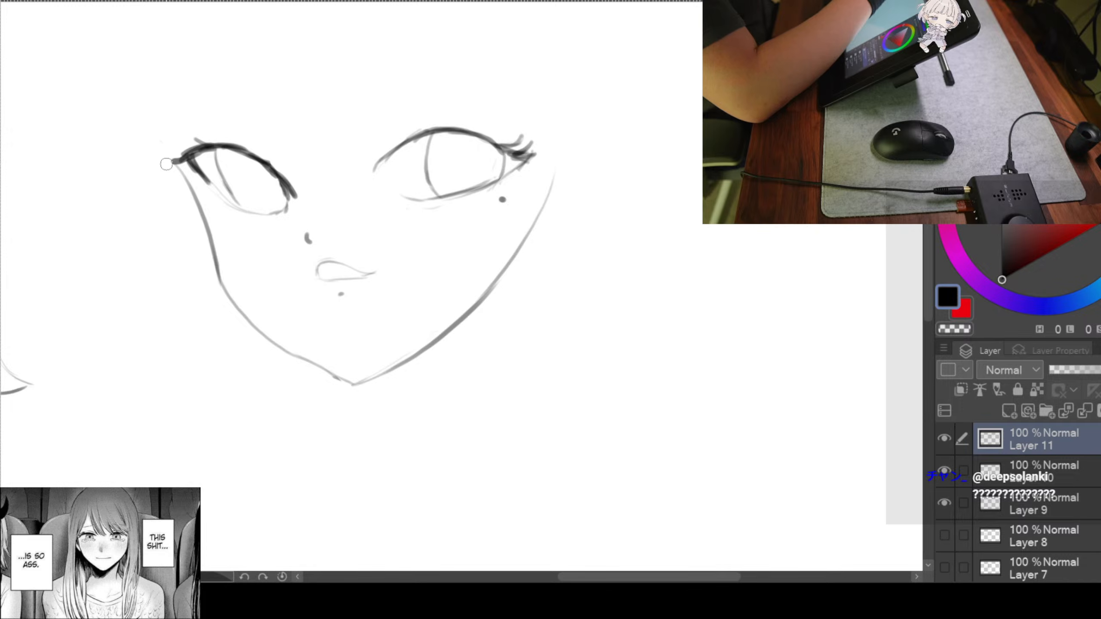
pyautogui.hotkey('ctrl', '+')
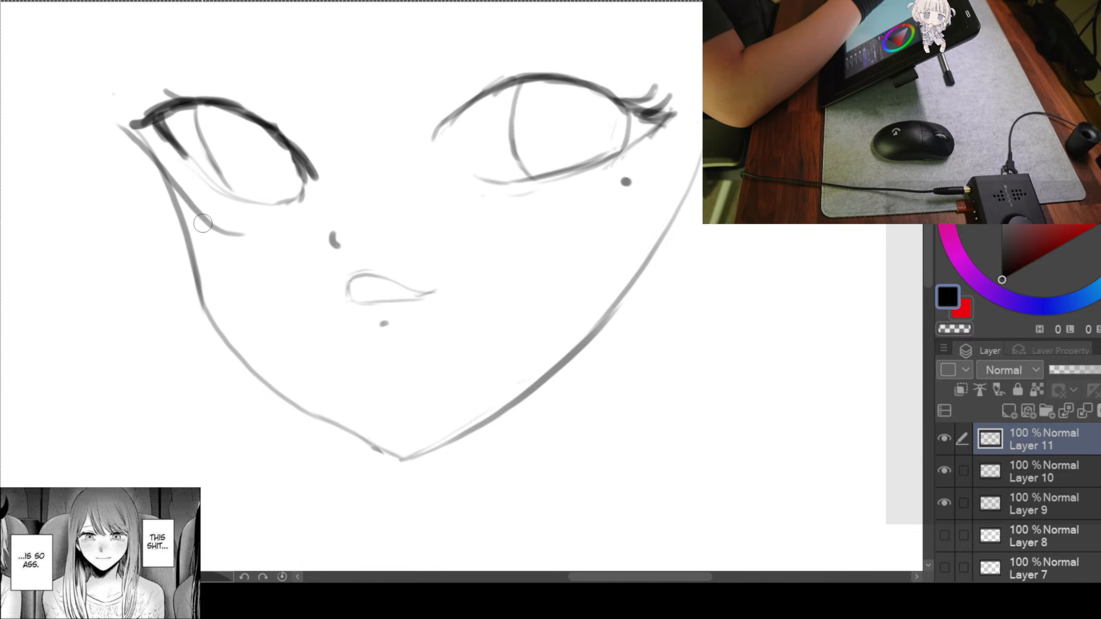
pyautogui.scroll(-2, 246, 247)
pyautogui.moveTo(176, 202); pyautogui.dragTo(236, 242)
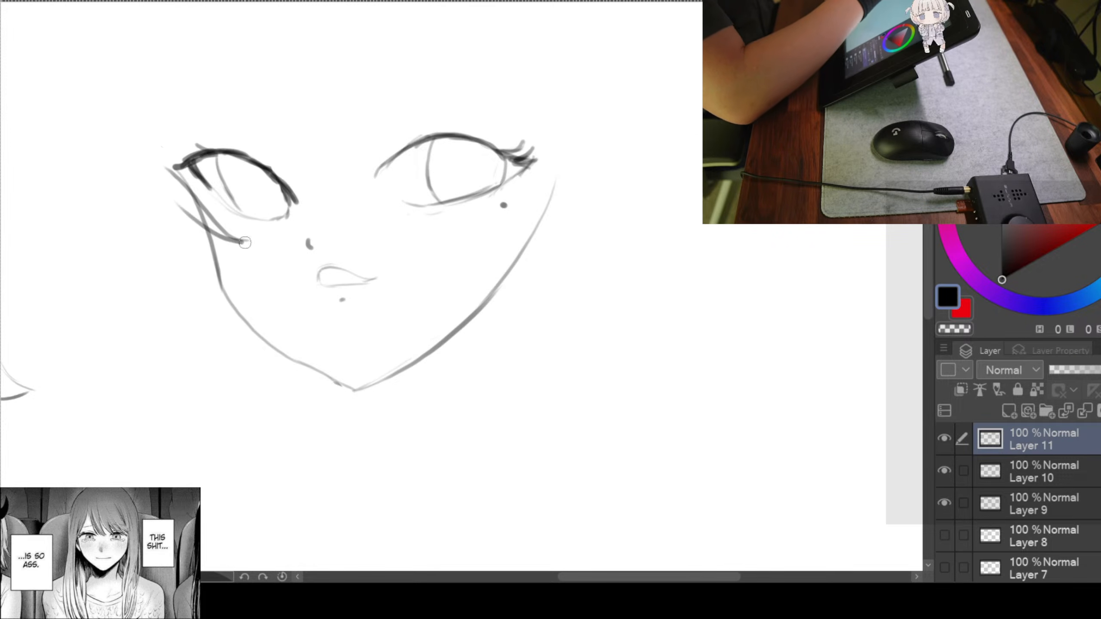
# Transform the whole face sketch to make it smaller and reposition it slightly, then apply the change
pyautogui.scroll(-2, 389, 282)
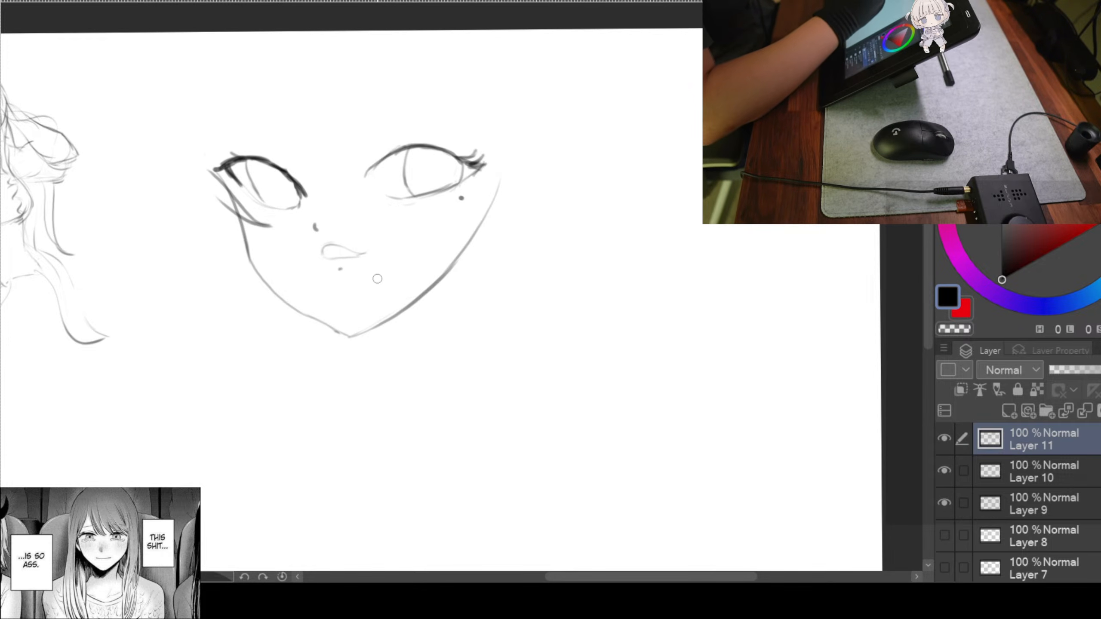
pyautogui.hotkey('ctrl', 't')
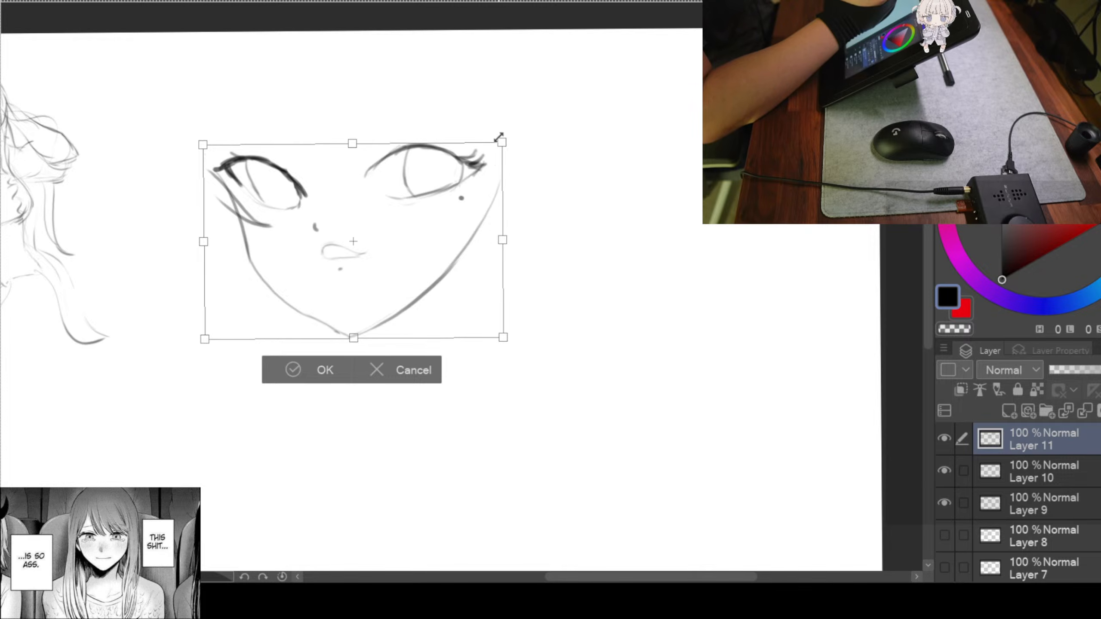
pyautogui.moveTo(498, 136); pyautogui.dragTo(414, 217)
pyautogui.moveTo(352, 300); pyautogui.dragTo(373, 283)
pyautogui.click(279, 360)
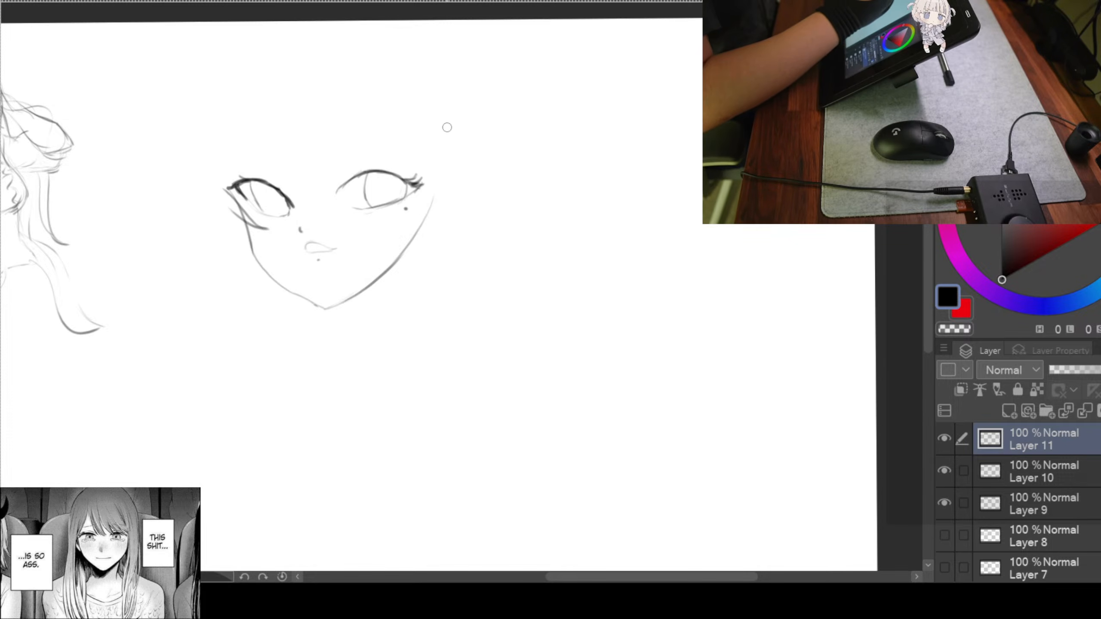
# Sketch a short line at the face's outer side, an eyebrow and an eyelid crease above the second eye
pyautogui.moveTo(423, 163); pyautogui.dragTo(421, 174)
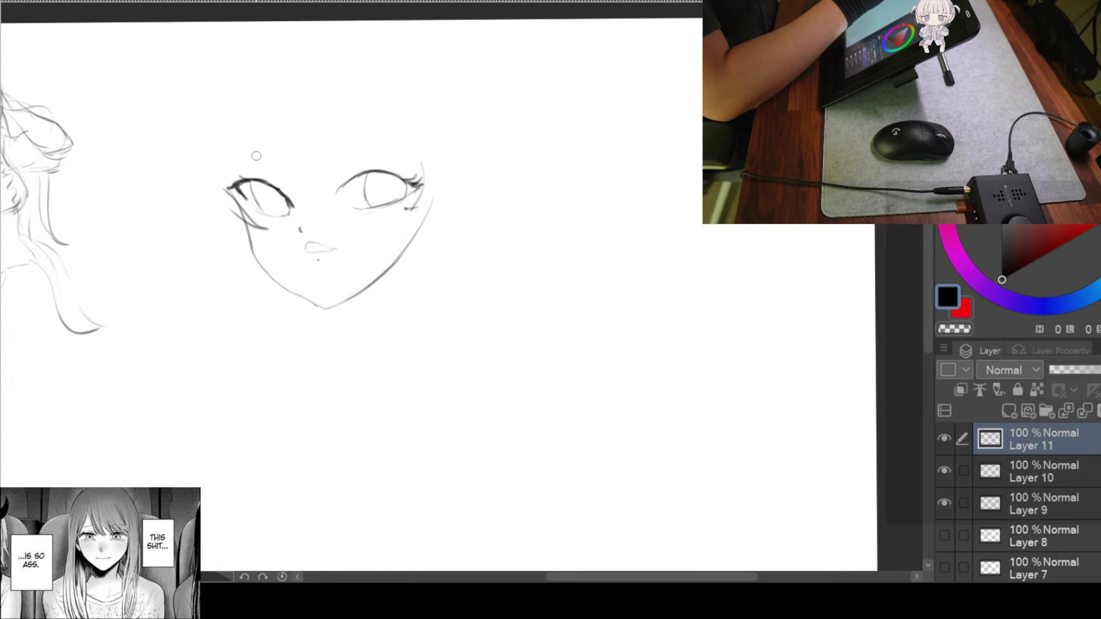
pyautogui.scroll(1, 292, 161)
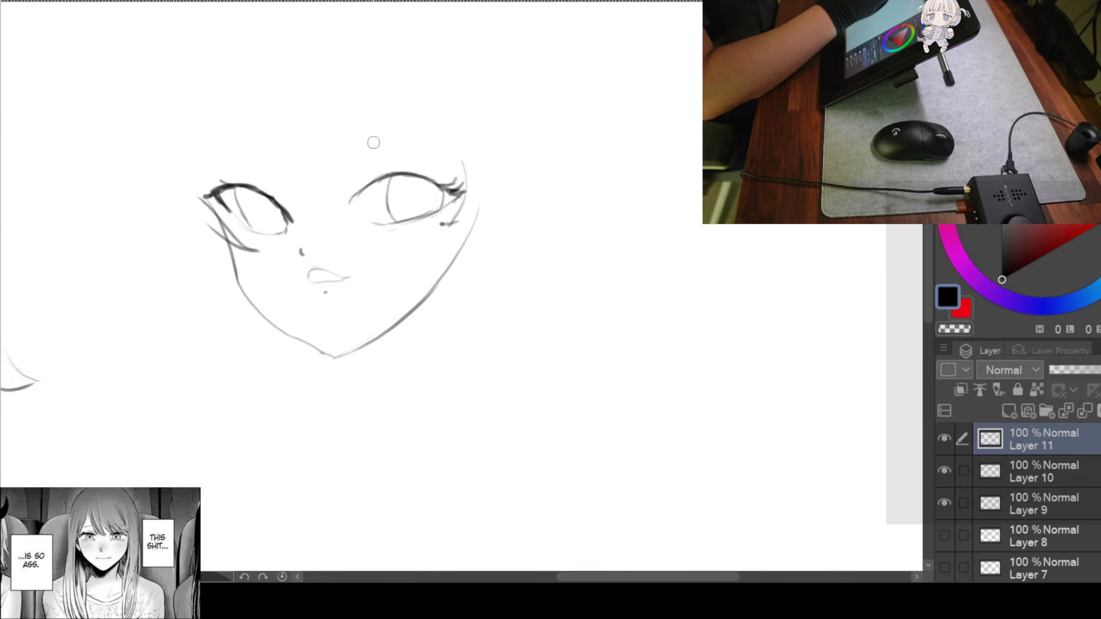
pyautogui.moveTo(373, 149)
pyautogui.mouseDown()
pyautogui.moveTo(429, 158)
pyautogui.moveTo(353, 154)
pyautogui.mouseUp()
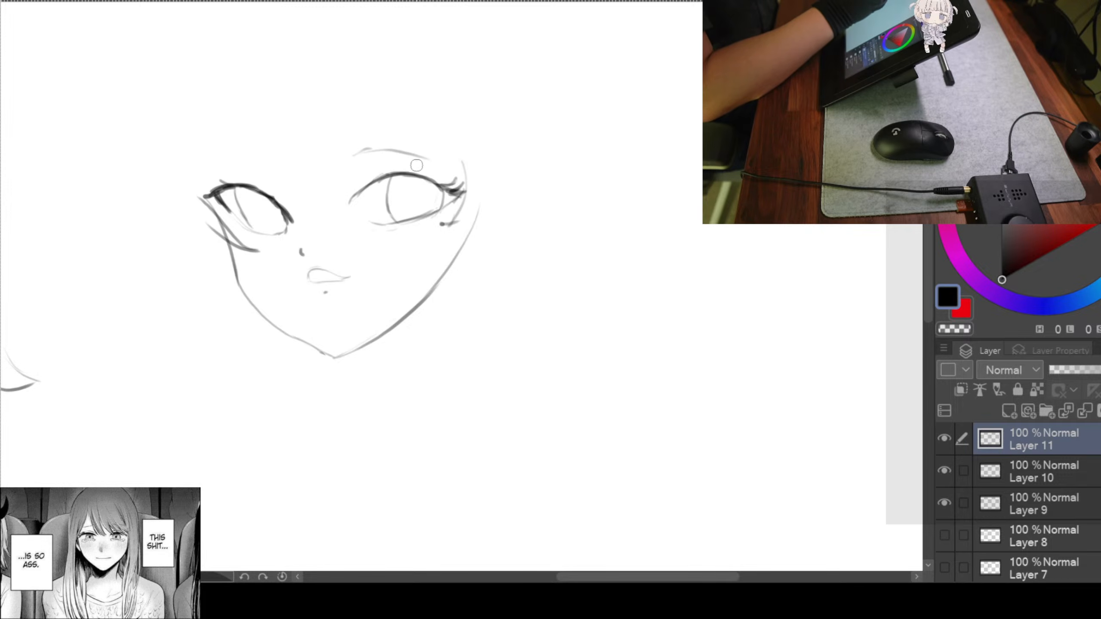
pyautogui.moveTo(350, 202)
pyautogui.mouseDown()
pyautogui.moveTo(386, 170)
pyautogui.moveTo(408, 170)
pyautogui.mouseUp()
pyautogui.moveTo(377, 171)
pyautogui.mouseDown()
pyautogui.moveTo(431, 173)
pyautogui.moveTo(411, 169)
pyautogui.moveTo(451, 191)
pyautogui.mouseUp()
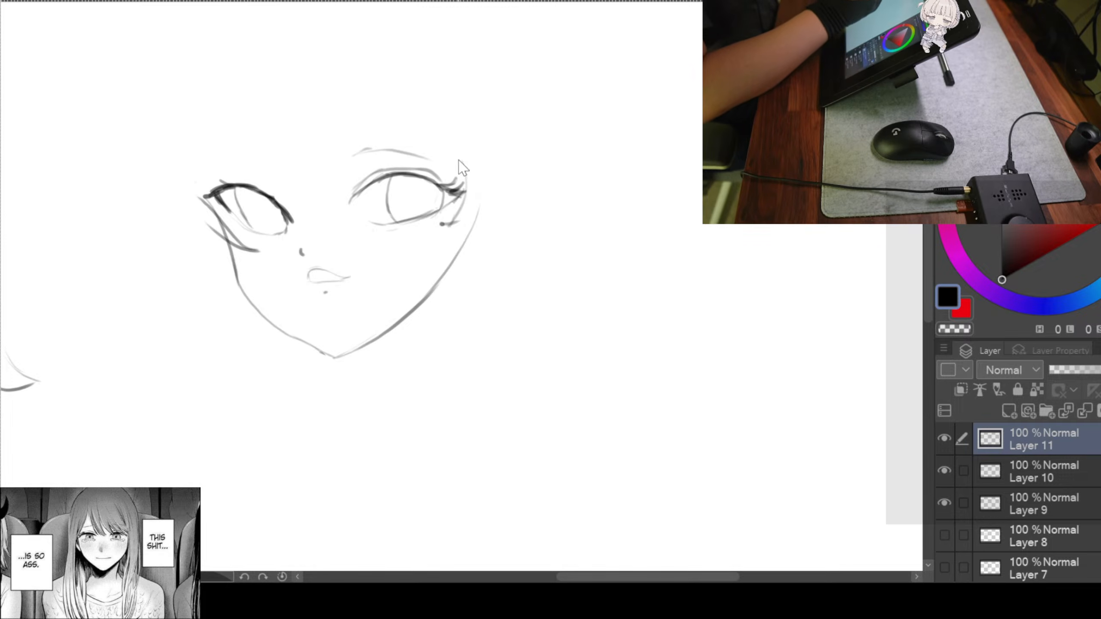
pyautogui.moveTo(315, 189); pyautogui.dragTo(356, 203)
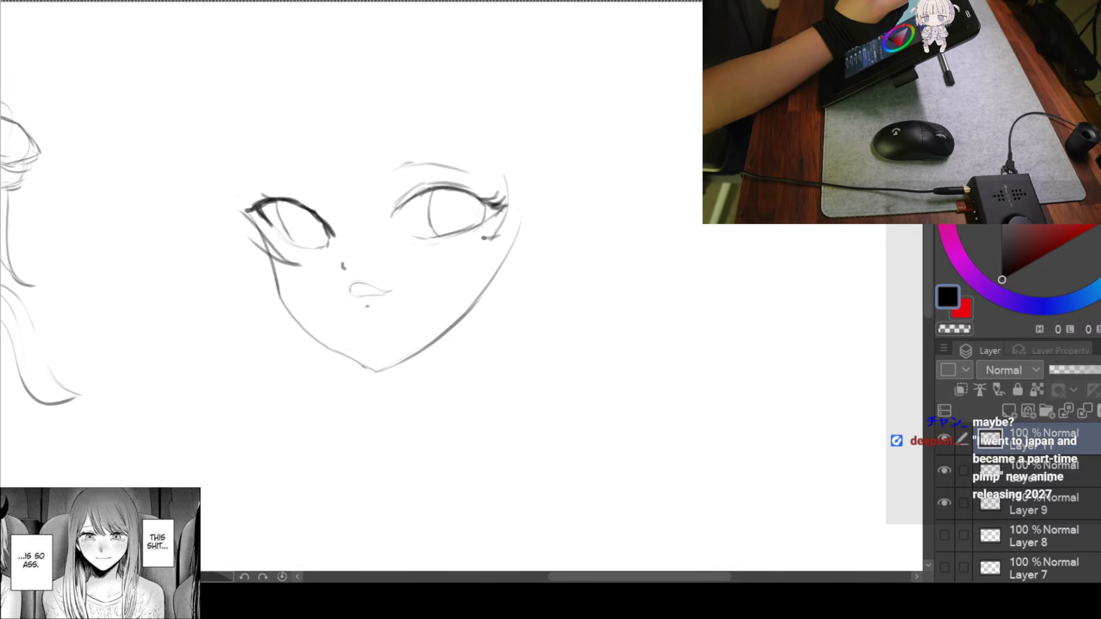
# Draw the outer curve of the fringe, arching from above the forehead down towards the first eye
pyautogui.moveTo(345, 128); pyautogui.dragTo(354, 140)
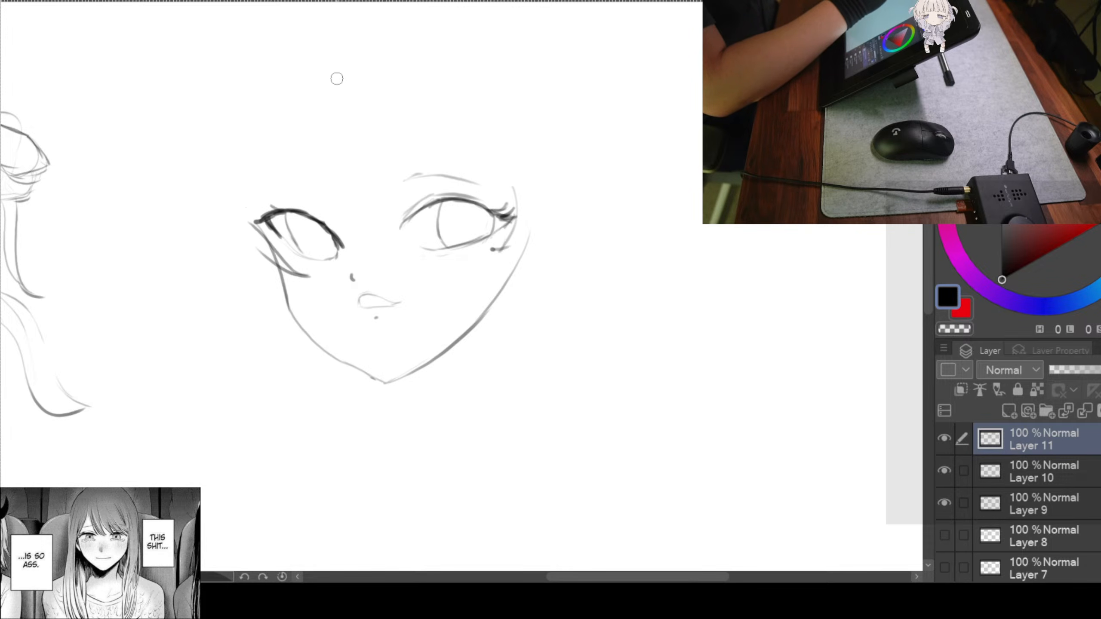
pyautogui.moveTo(339, 68); pyautogui.dragTo(285, 184)
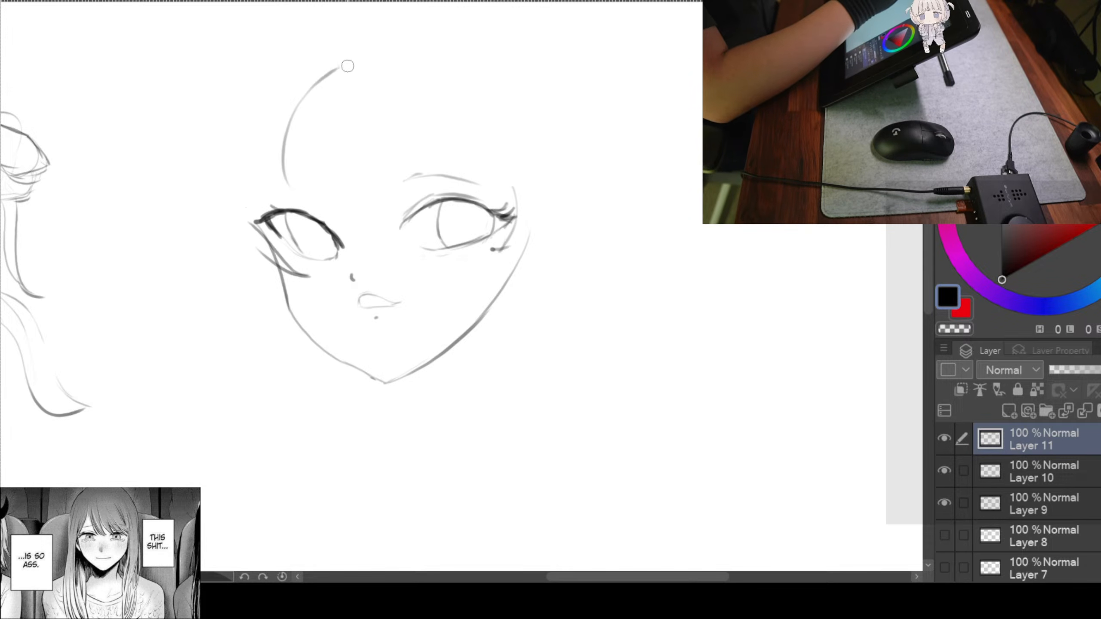
pyautogui.hotkey('ctrl', 'z')
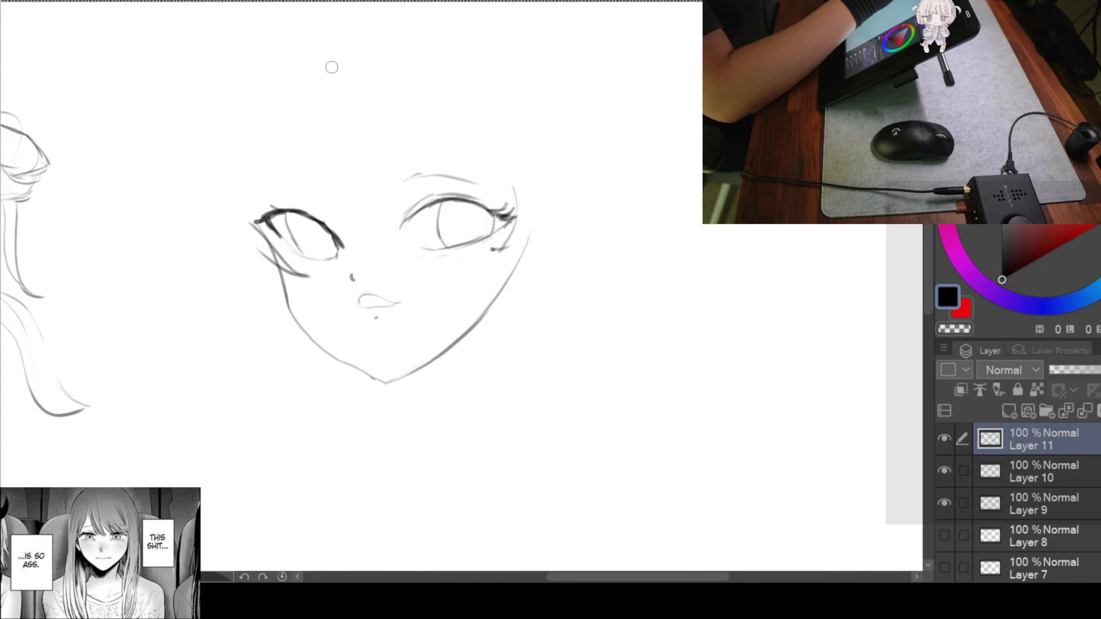
pyautogui.moveTo(335, 55)
pyautogui.mouseDown()
pyautogui.moveTo(313, 83)
pyautogui.moveTo(284, 185)
pyautogui.mouseUp()
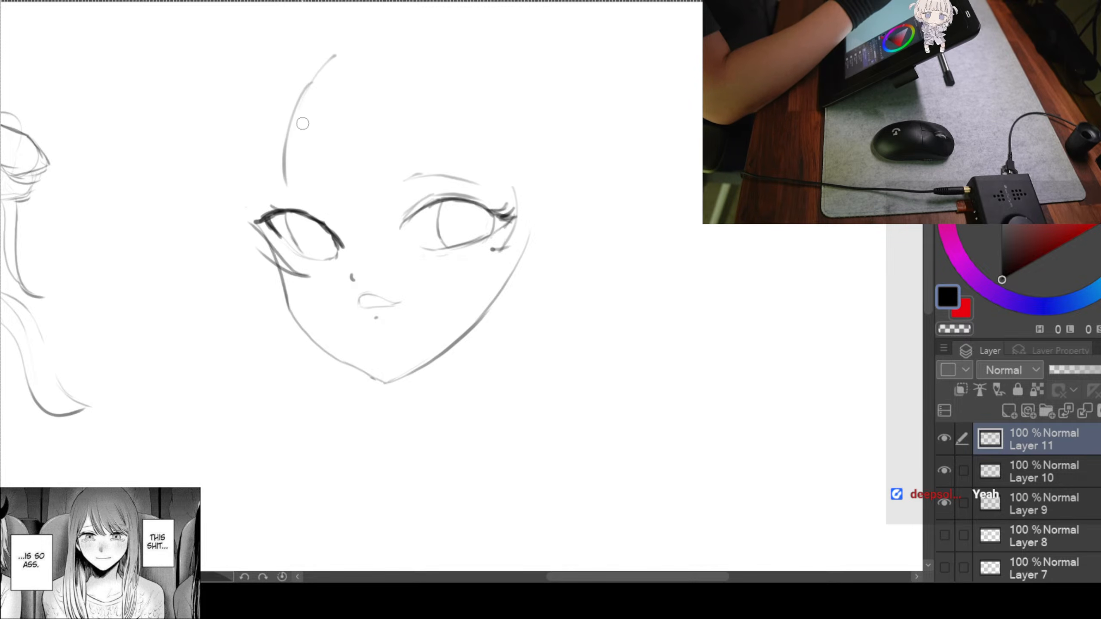
pyautogui.moveTo(334, 52); pyautogui.dragTo(289, 138)
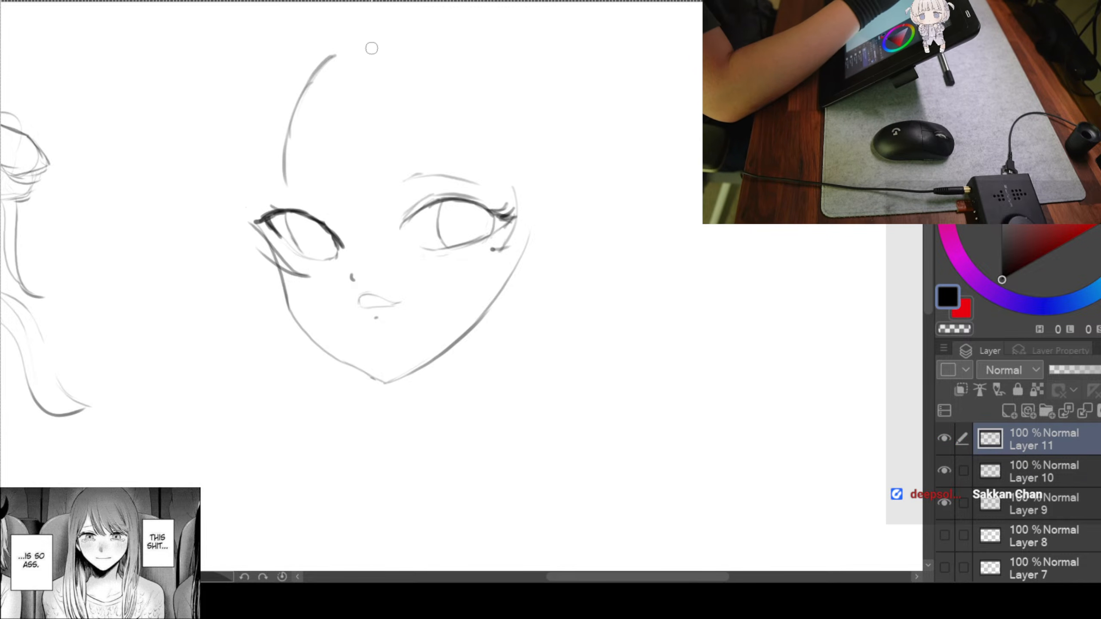
# Draw the inner curve of the fringe, bending from the hairline down between the eyes
pyautogui.moveTo(377, 50); pyautogui.dragTo(363, 143)
pyautogui.hotkey('ctrl', 'z')
pyautogui.moveTo(378, 54); pyautogui.dragTo(359, 167)
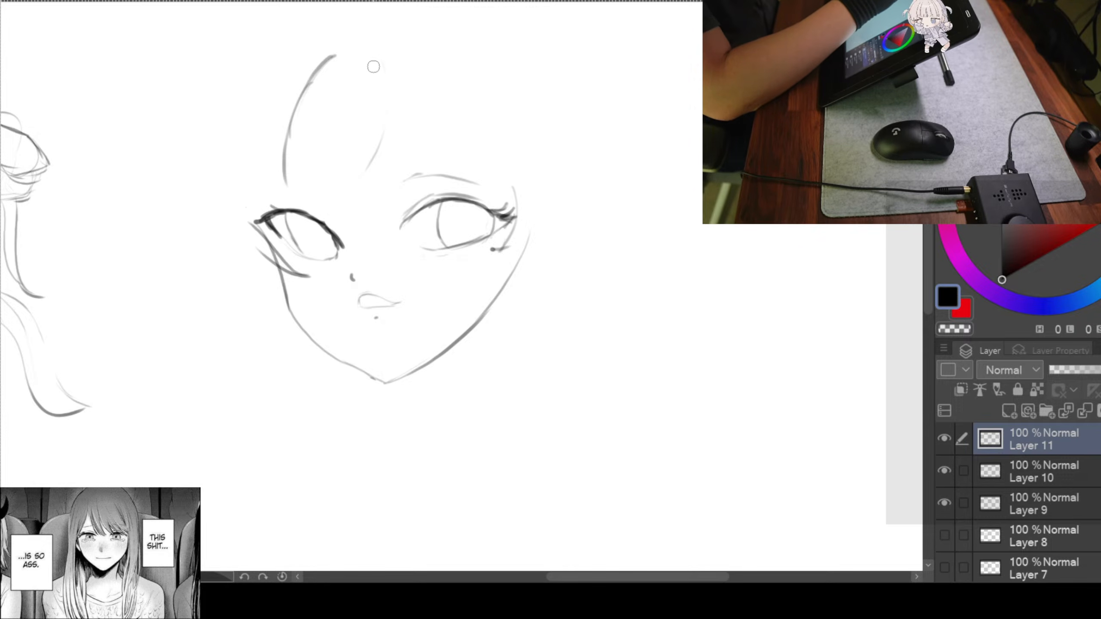
pyautogui.moveTo(385, 106); pyautogui.dragTo(375, 173)
pyautogui.moveTo(371, 51)
pyautogui.mouseDown()
pyautogui.moveTo(364, 177)
pyautogui.moveTo(342, 225)
pyautogui.mouseUp()
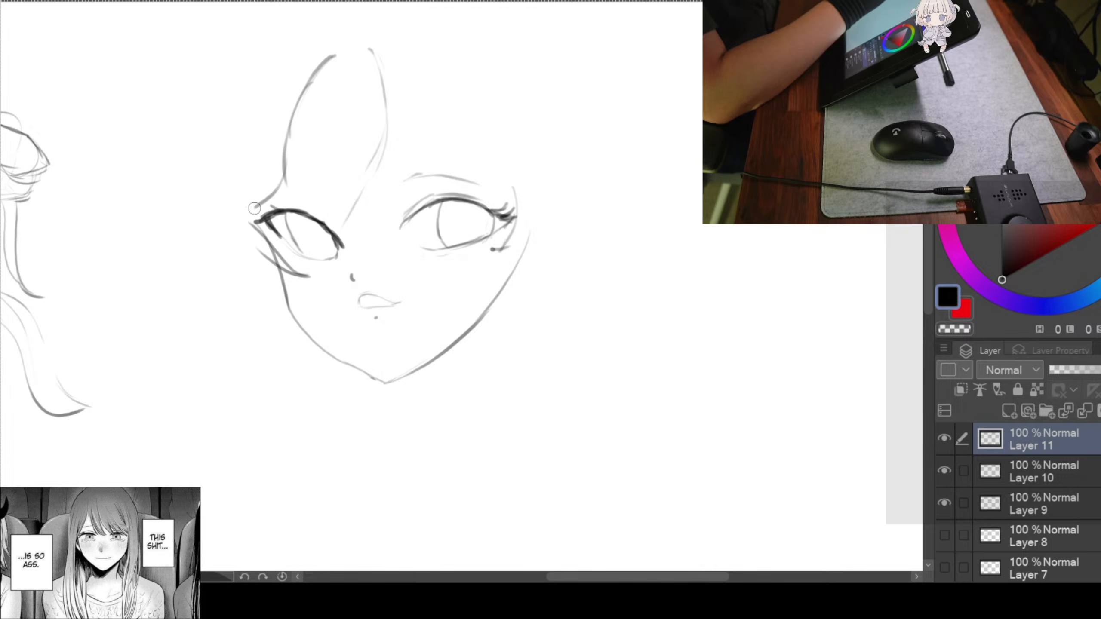
# Extend the outer fringe strand past the first eye's outer corner and add the lower edge sweeping above that eye
pyautogui.moveTo(284, 139); pyautogui.dragTo(248, 221)
pyautogui.moveTo(349, 115); pyautogui.dragTo(252, 219)
pyautogui.moveTo(270, 179); pyautogui.dragTo(236, 244)
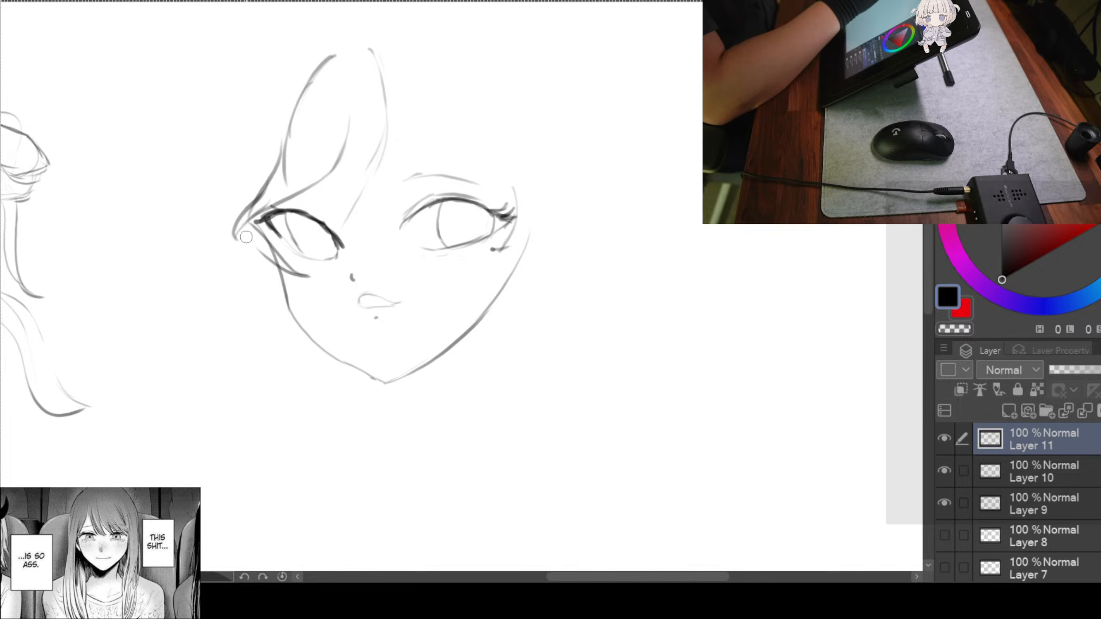
pyautogui.moveTo(382, 180); pyautogui.dragTo(363, 187)
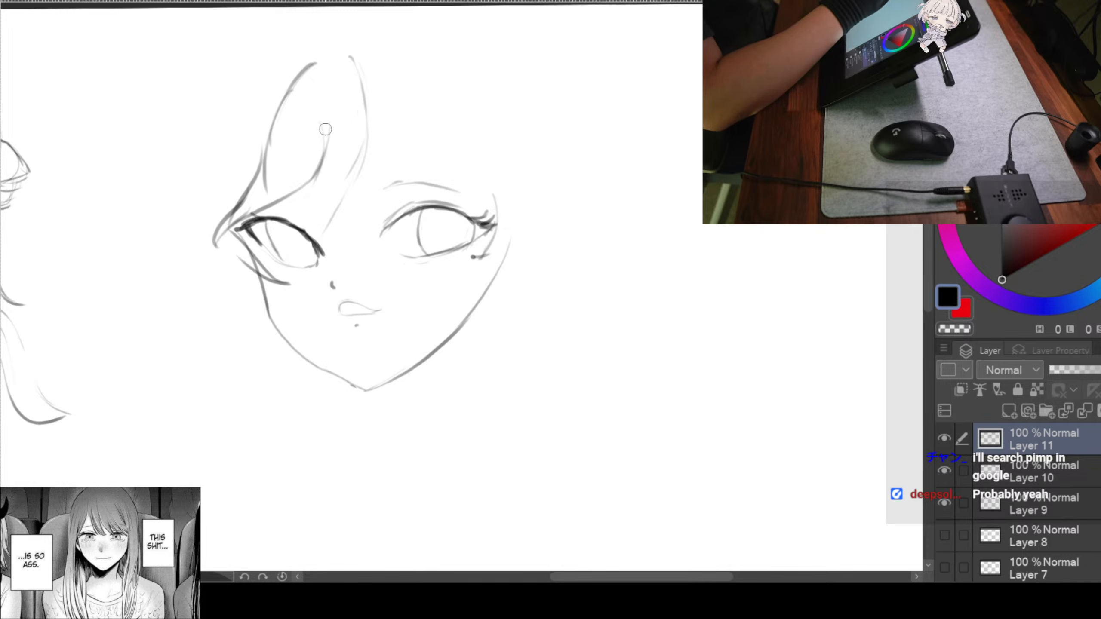
# Sketch pointed strand tips along the fringe's lower edge between the two eyes, with a few inner hair lines
pyautogui.moveTo(319, 155); pyautogui.dragTo(313, 207)
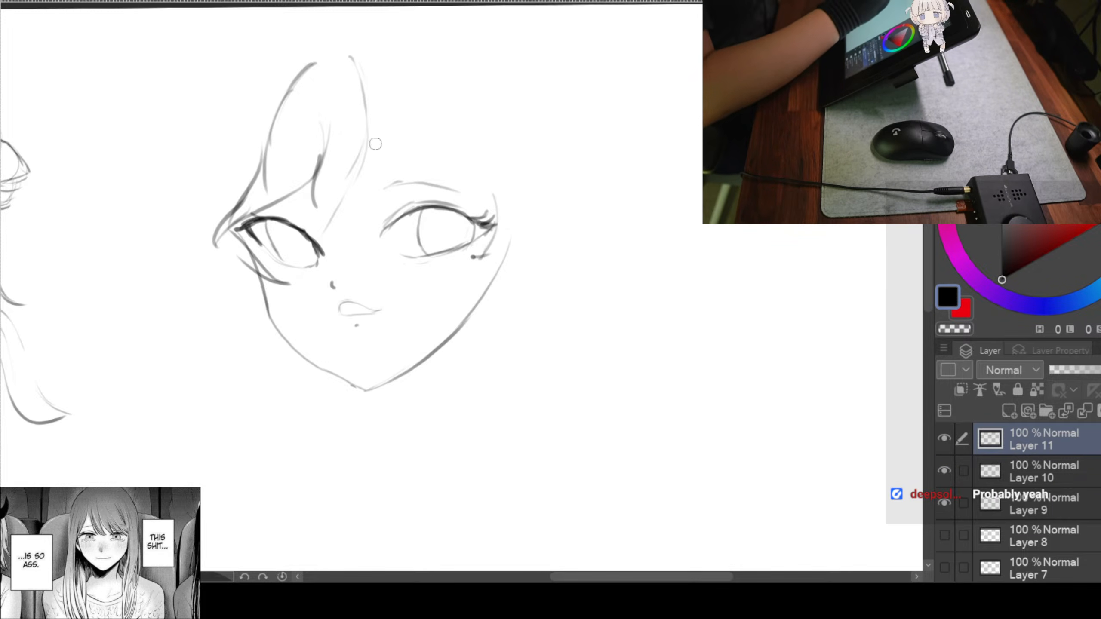
pyautogui.moveTo(355, 162); pyautogui.dragTo(315, 207)
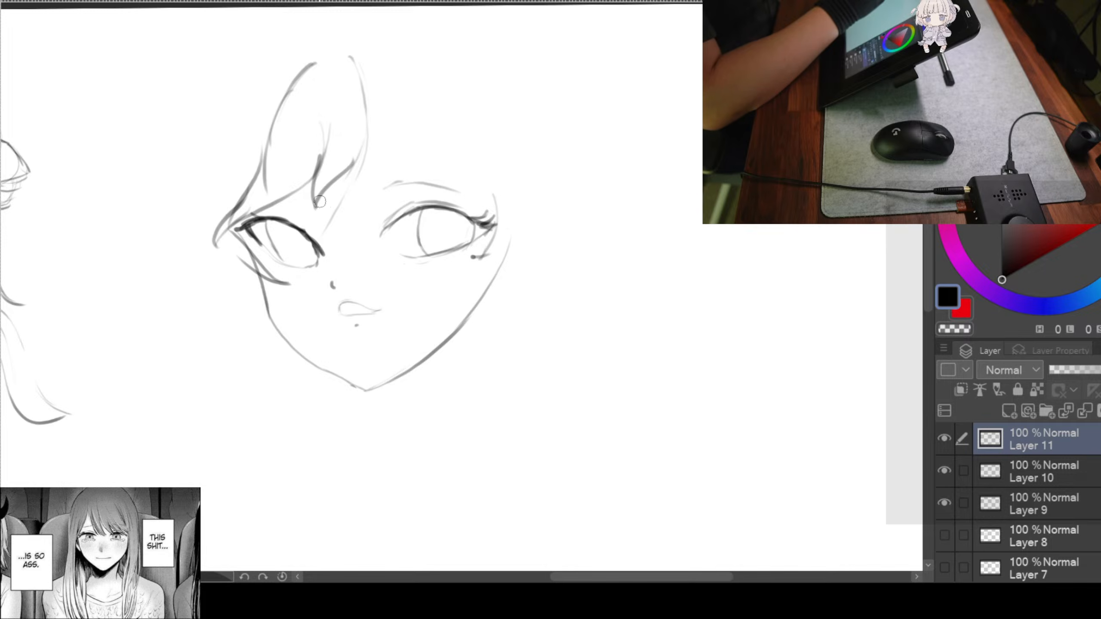
pyautogui.moveTo(367, 150)
pyautogui.mouseDown()
pyautogui.moveTo(350, 178)
pyautogui.moveTo(352, 204)
pyautogui.mouseUp()
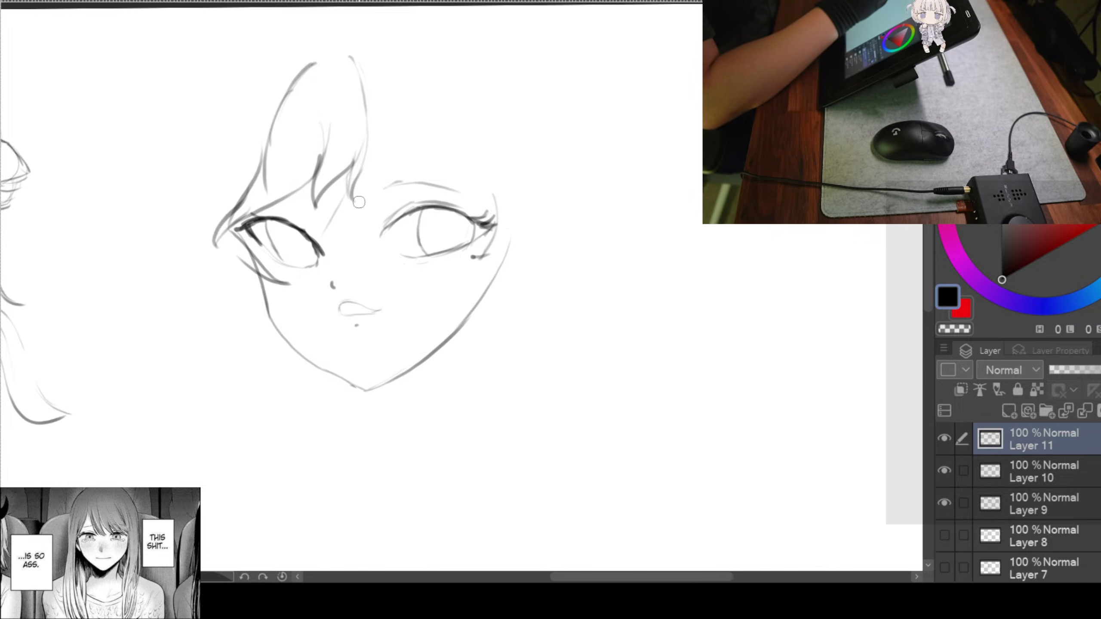
pyautogui.moveTo(376, 64)
pyautogui.mouseDown()
pyautogui.moveTo(350, 71)
pyautogui.moveTo(348, 153)
pyautogui.moveTo(327, 198)
pyautogui.mouseUp()
pyautogui.moveTo(342, 177); pyautogui.dragTo(320, 212)
pyautogui.moveTo(481, 228); pyautogui.dragTo(462, 247)
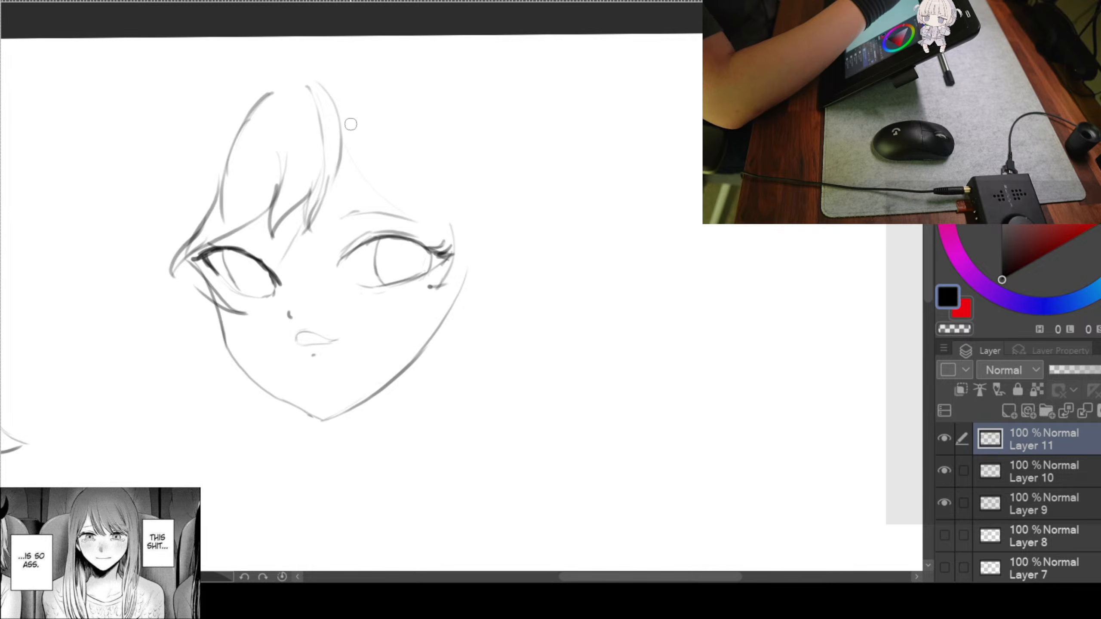
# Scale the face and fringe sketch down together and apply the transform
pyautogui.moveTo(496, 182); pyautogui.dragTo(559, 164)
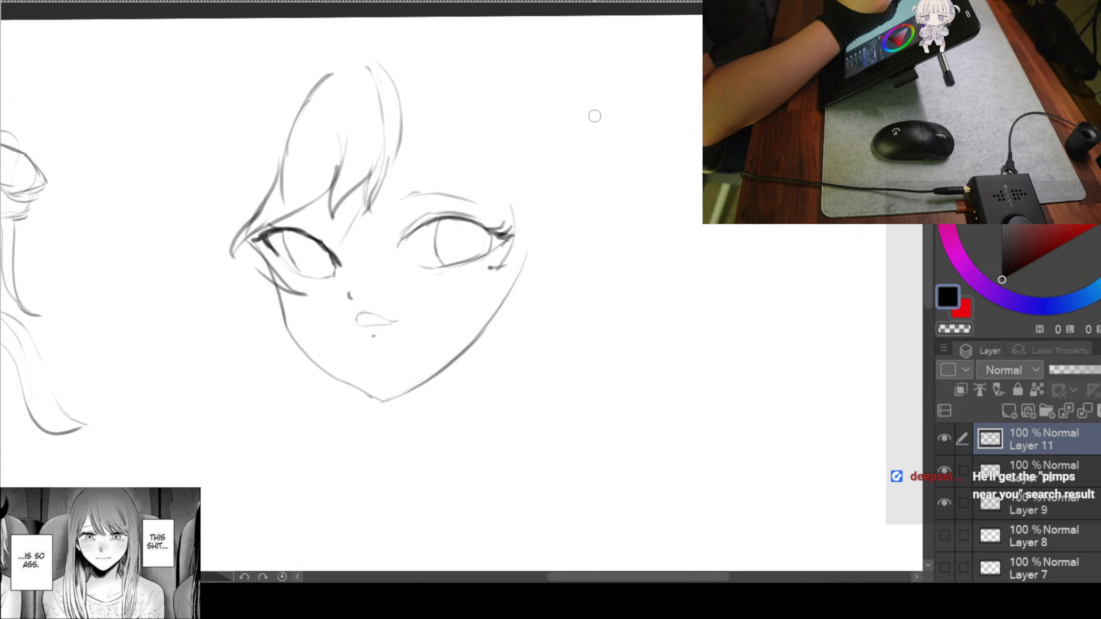
pyautogui.hotkey('ctrl', 't')
pyautogui.moveTo(527, 57); pyautogui.dragTo(454, 140)
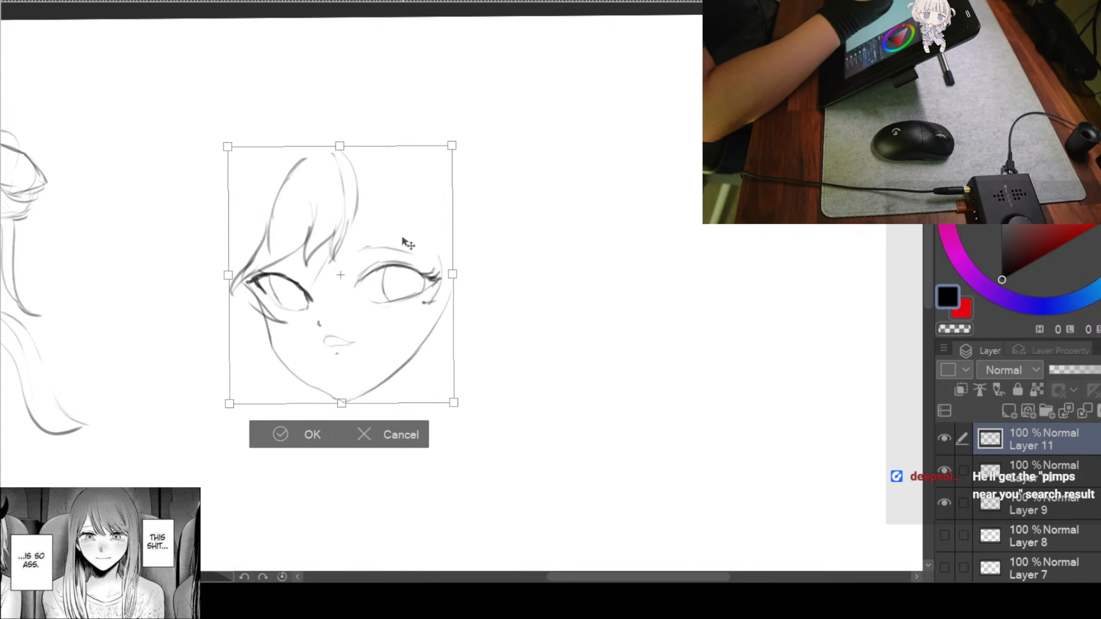
pyautogui.click(286, 422)
# Draw a taller outer contour over the fringe, rising to a rounded peak and darkened along its inner side
pyautogui.moveTo(347, 172); pyautogui.dragTo(429, 157)
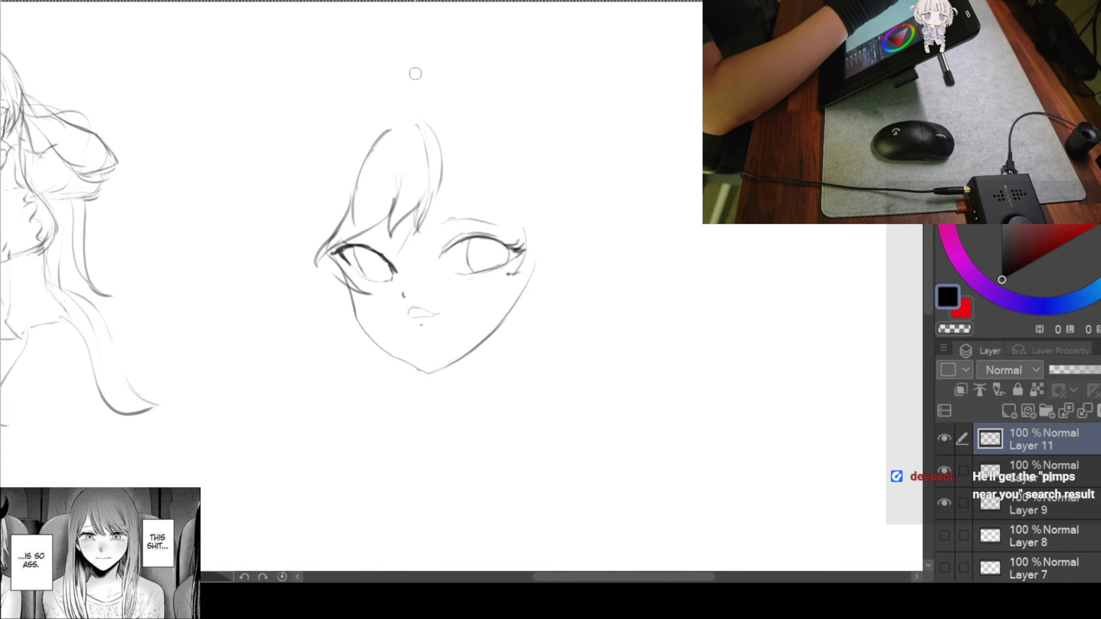
pyautogui.moveTo(392, 91); pyautogui.dragTo(365, 181)
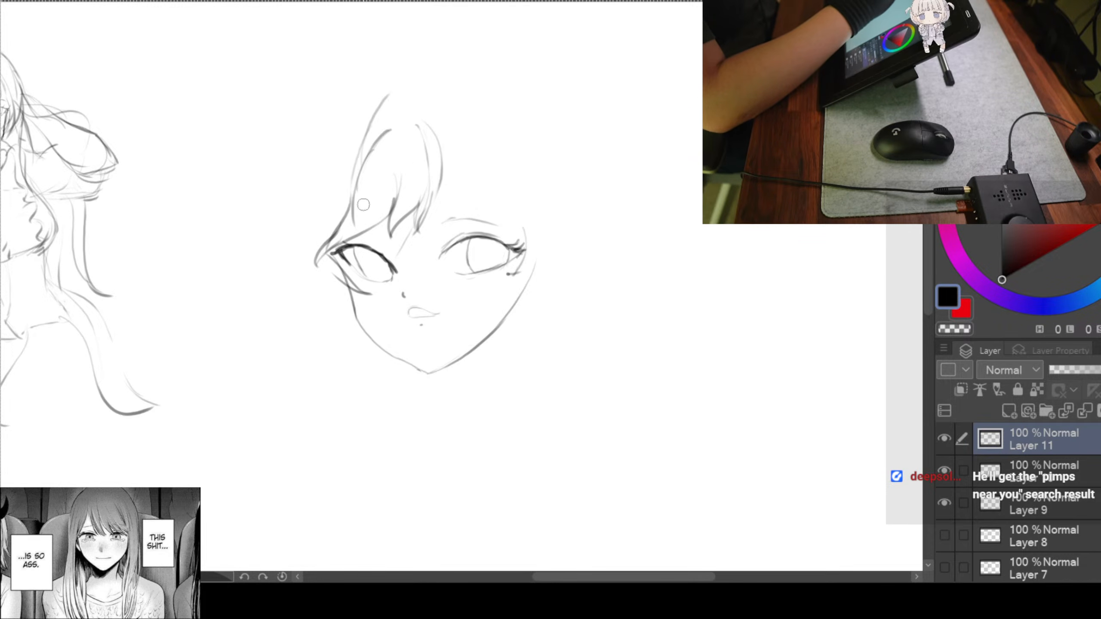
pyautogui.moveTo(412, 99); pyautogui.dragTo(440, 171)
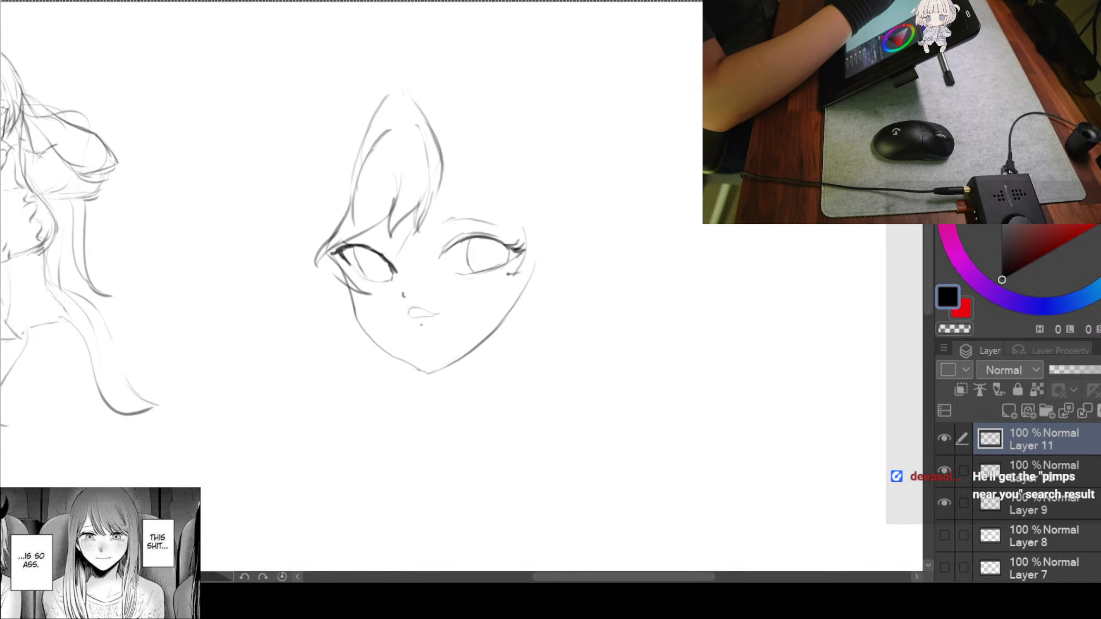
pyautogui.moveTo(381, 92)
pyautogui.mouseDown()
pyautogui.moveTo(404, 81)
pyautogui.moveTo(430, 176)
pyautogui.mouseUp()
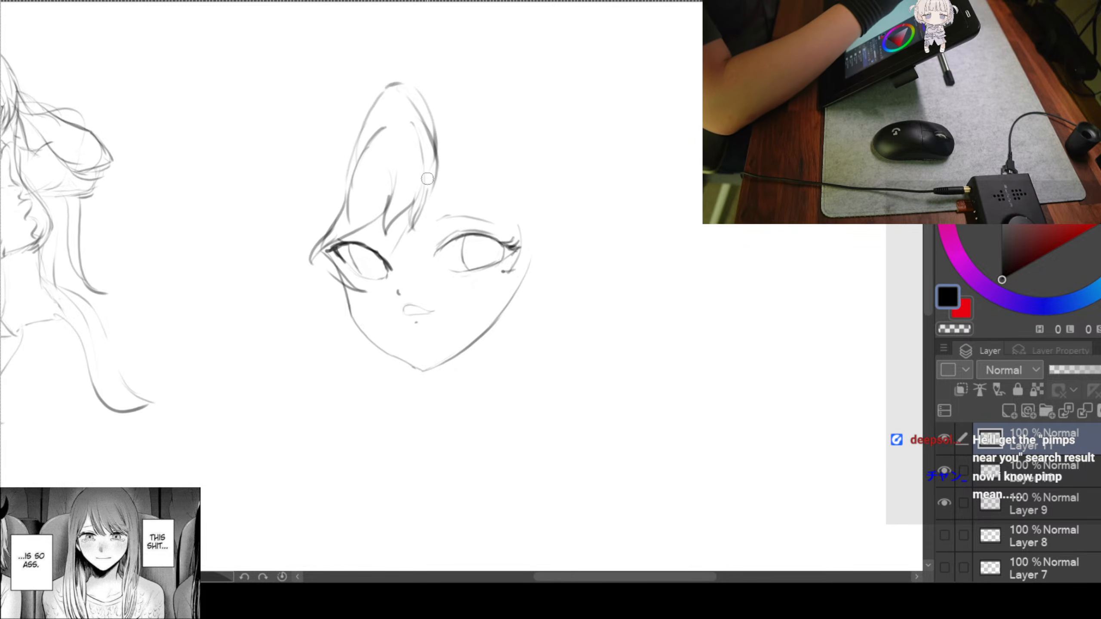
pyautogui.moveTo(539, 199); pyautogui.dragTo(524, 172)
pyautogui.hscroll(3, 523, 171)
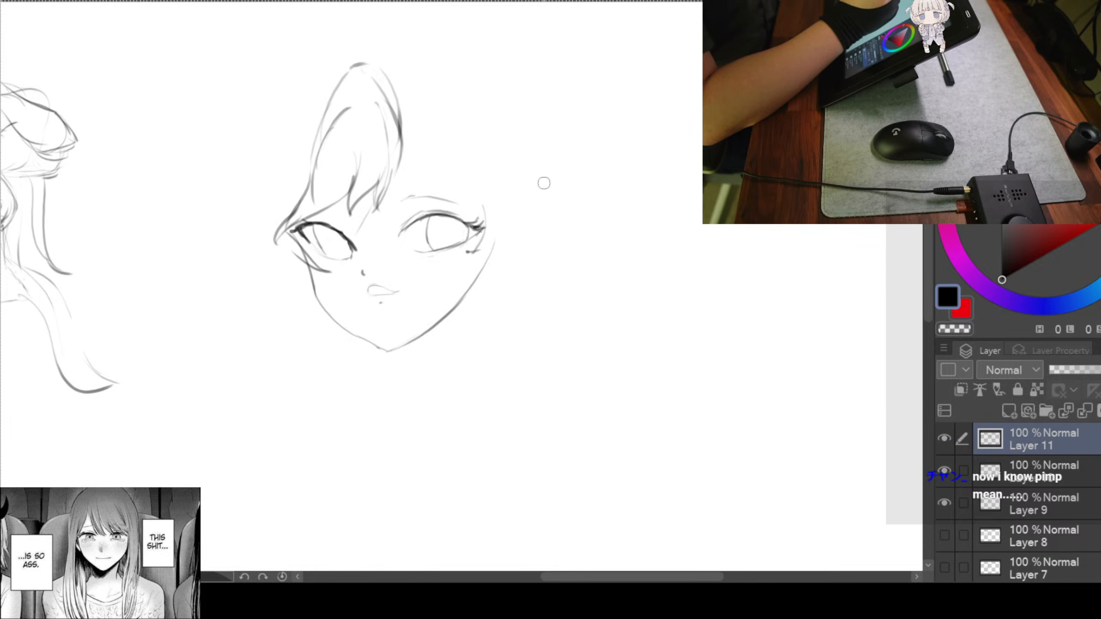
# Add overlapping strand lines along the side of the fringe peak nearest the second eye, thickening its edge
pyautogui.moveTo(397, 92); pyautogui.dragTo(400, 153)
pyautogui.moveTo(407, 111); pyautogui.dragTo(403, 158)
pyautogui.moveTo(396, 83); pyautogui.dragTo(400, 155)
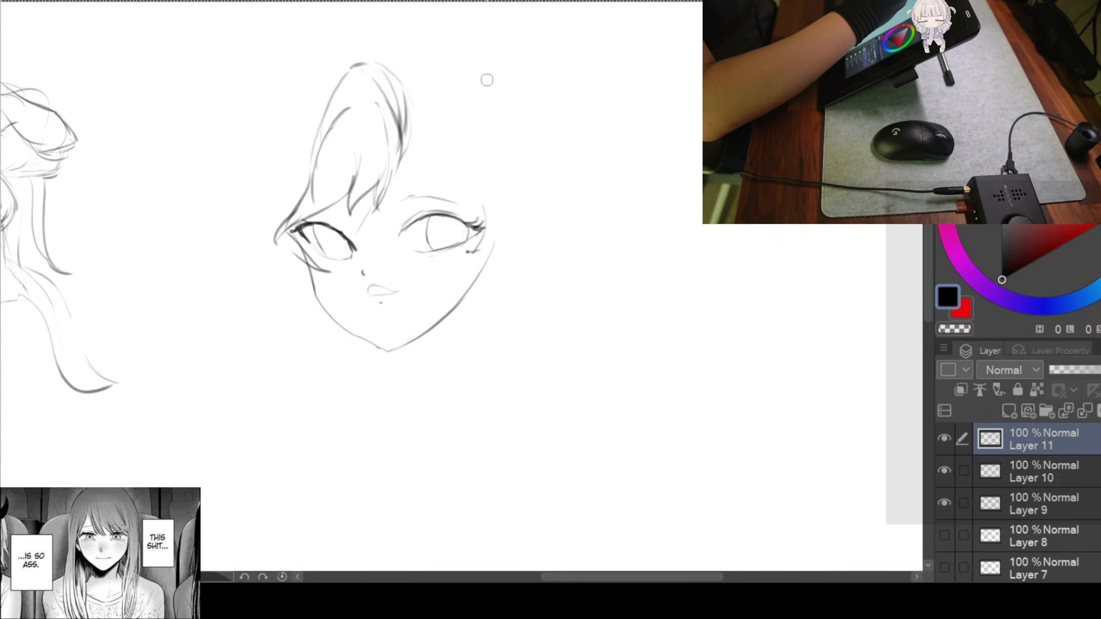
pyautogui.moveTo(403, 87); pyautogui.dragTo(423, 121)
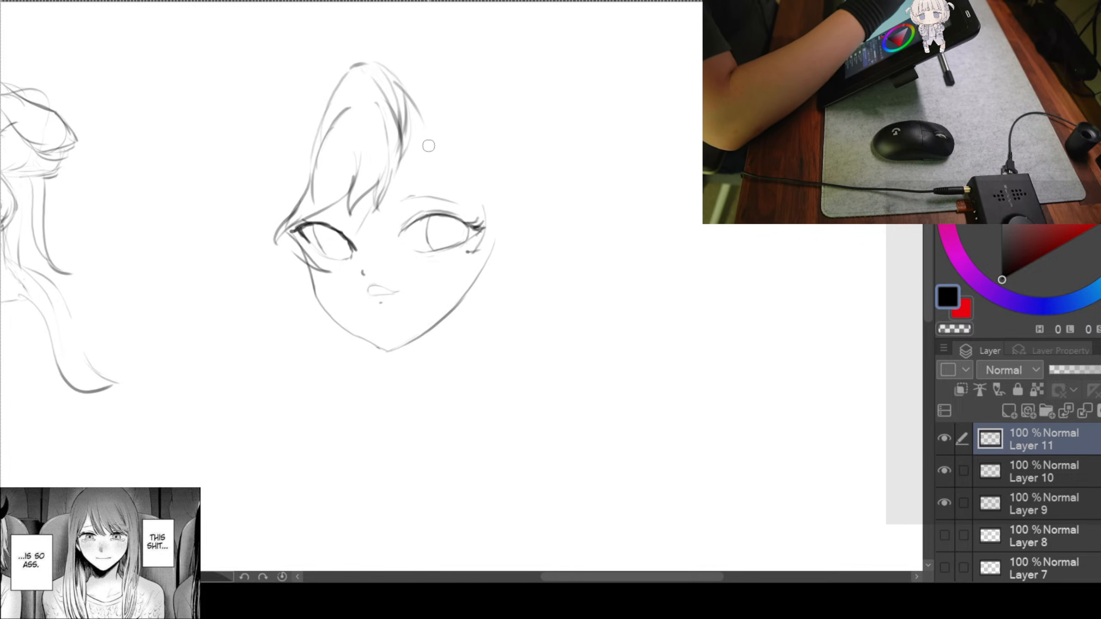
pyautogui.moveTo(421, 97); pyautogui.dragTo(421, 138)
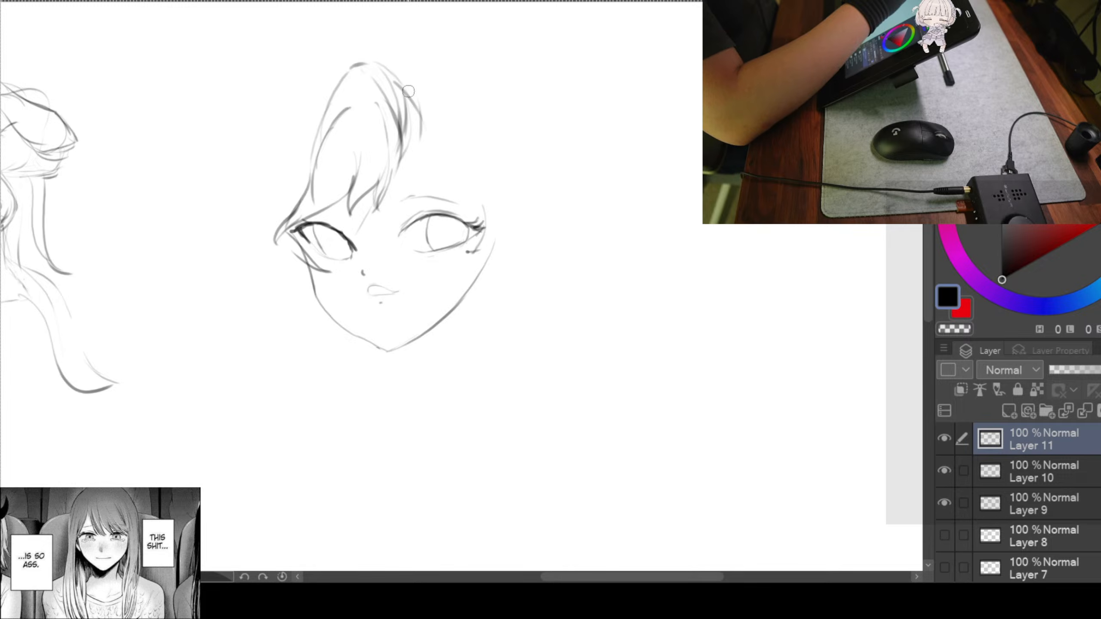
# Draw a curved hairline from the fringe peak down across the forehead's side to the second eye's outer corner
pyautogui.moveTo(591, 142); pyautogui.dragTo(571, 123)
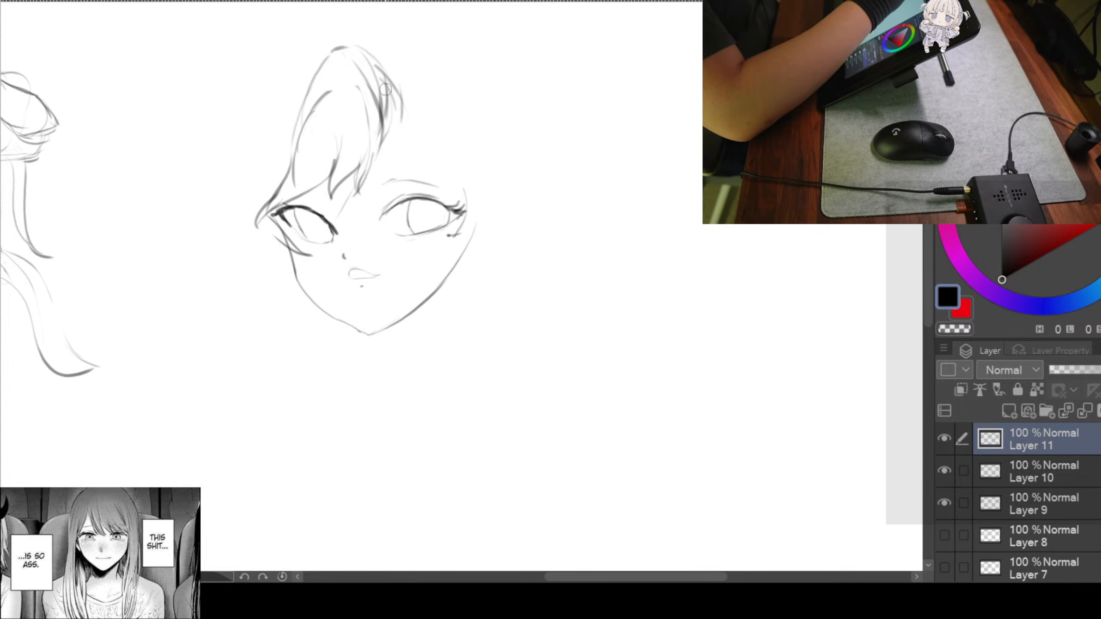
pyautogui.moveTo(382, 79); pyautogui.dragTo(453, 194)
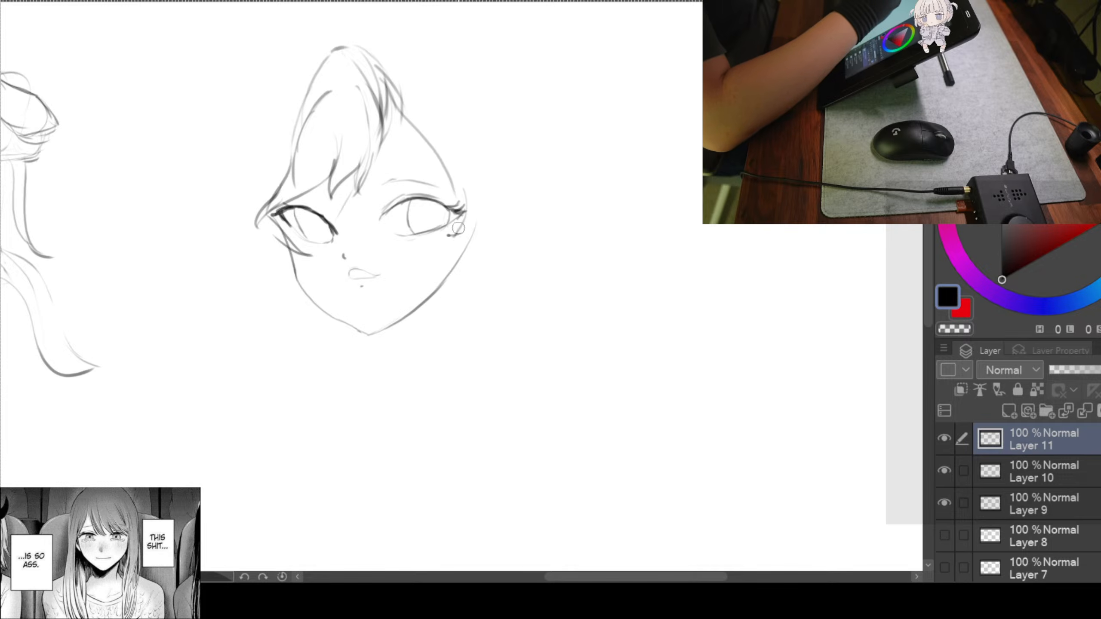
pyautogui.moveTo(384, 130); pyautogui.dragTo(404, 130)
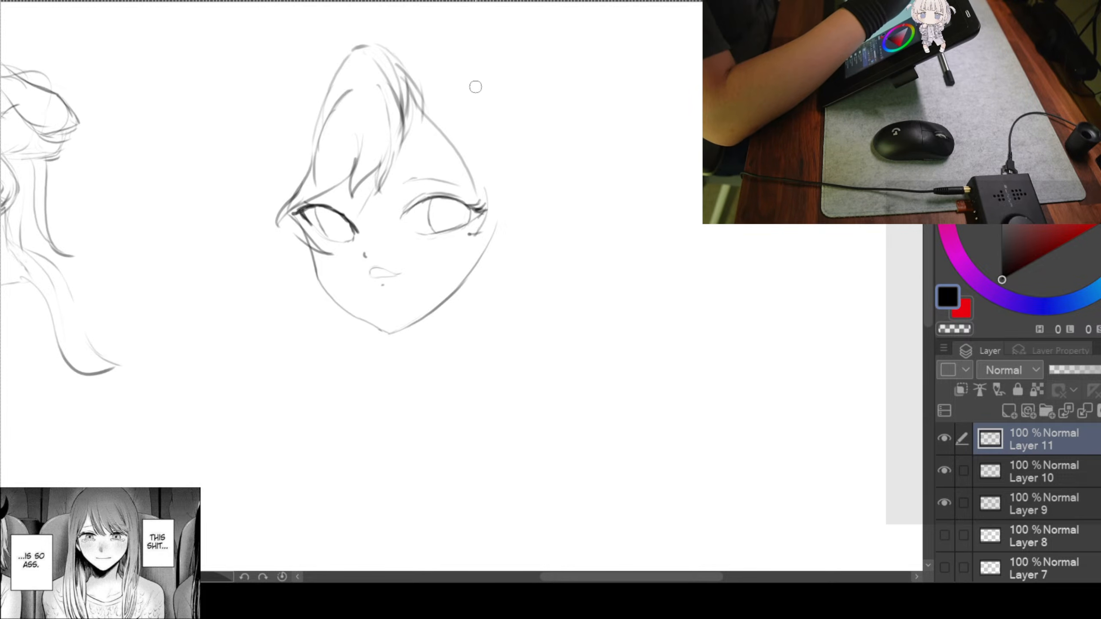
# Sketch a pointed fringe strand hanging over the forehead above the second eye, redrawing its tapered edge darker
pyautogui.moveTo(427, 89); pyautogui.dragTo(435, 141)
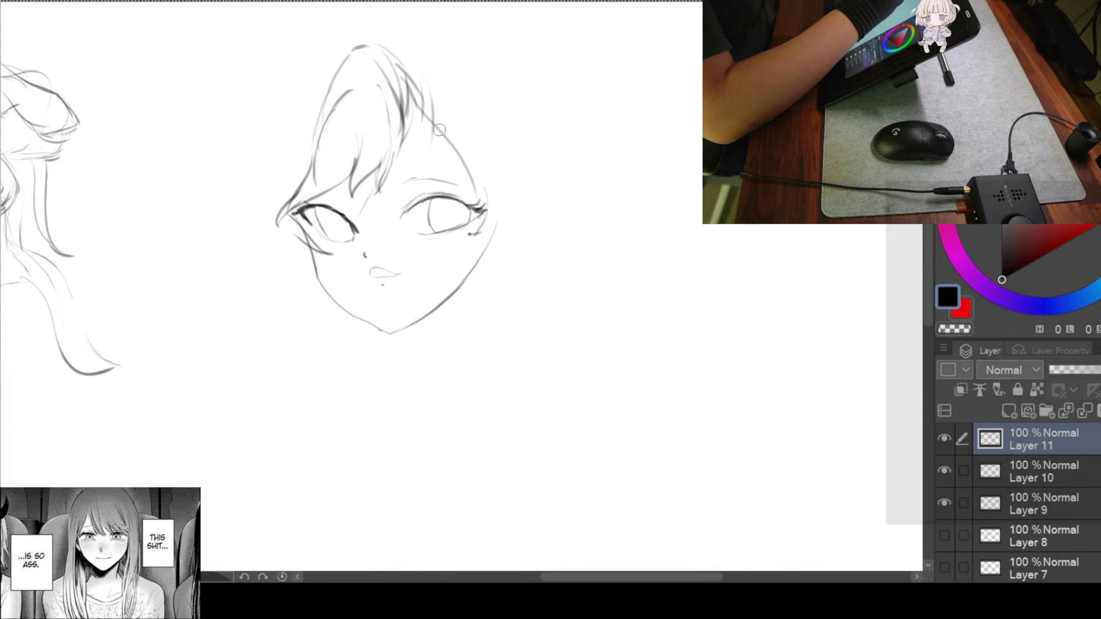
pyautogui.moveTo(450, 99)
pyautogui.mouseDown()
pyautogui.moveTo(449, 122)
pyautogui.moveTo(416, 161)
pyautogui.mouseUp()
pyautogui.moveTo(433, 123); pyautogui.dragTo(415, 162)
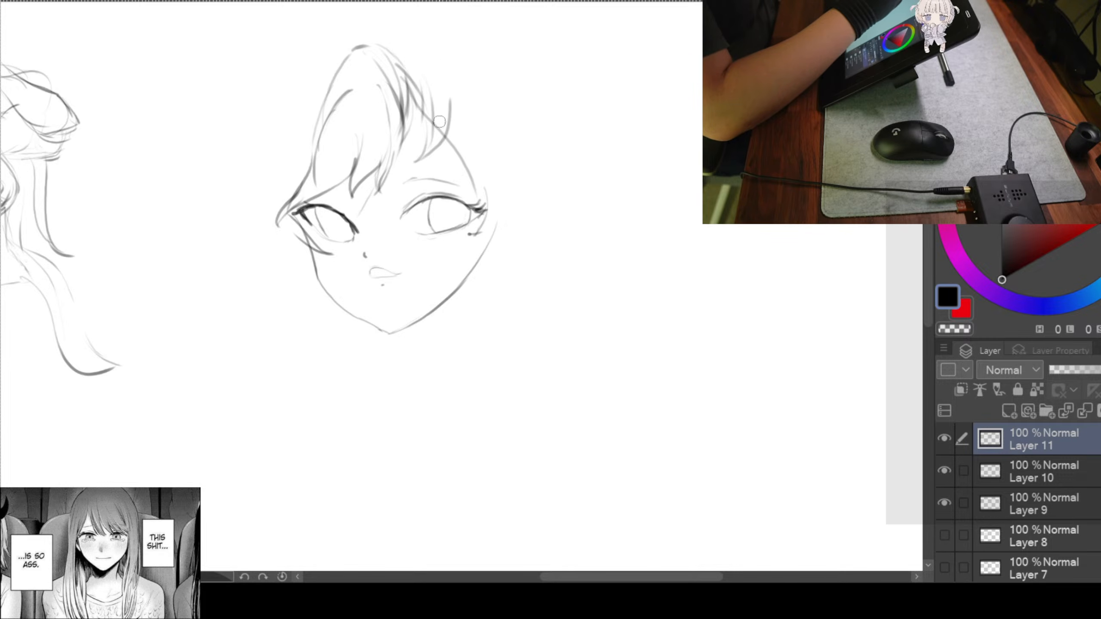
pyautogui.hotkey('ctrl', 'z')
pyautogui.moveTo(450, 89); pyautogui.dragTo(420, 158)
pyautogui.moveTo(449, 61); pyautogui.dragTo(441, 89)
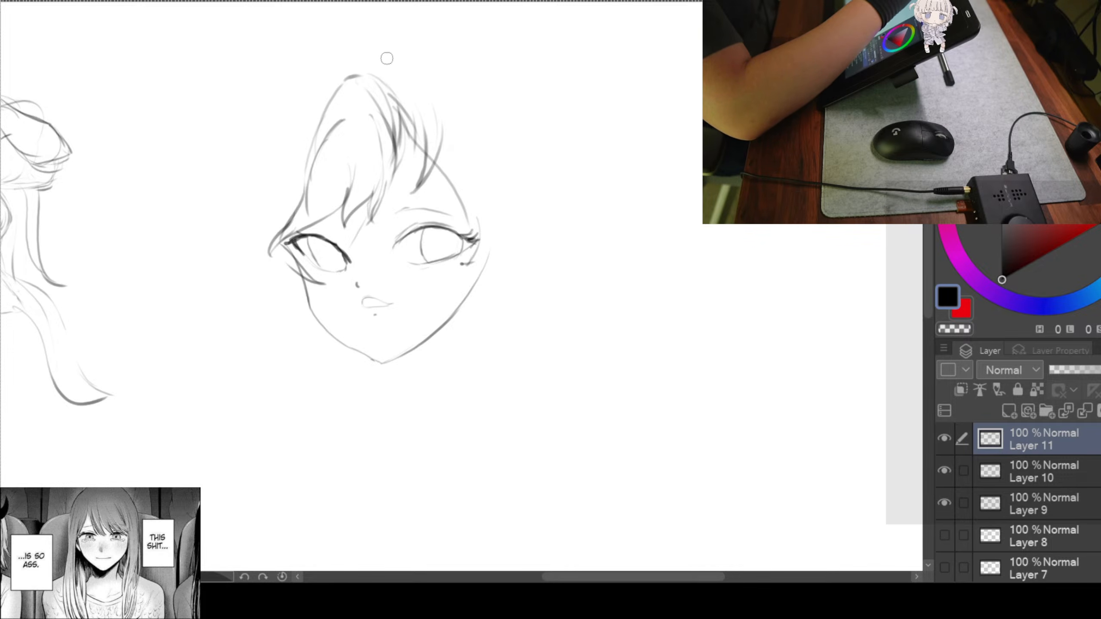
# Mark the hair parting with a short stroke above the fringe peak and add a faint outer strand beside it
pyautogui.moveTo(363, 57)
pyautogui.mouseDown()
pyautogui.moveTo(356, 66)
pyautogui.moveTo(450, 123)
pyautogui.mouseUp()
pyautogui.hotkey('ctrl', 'z')
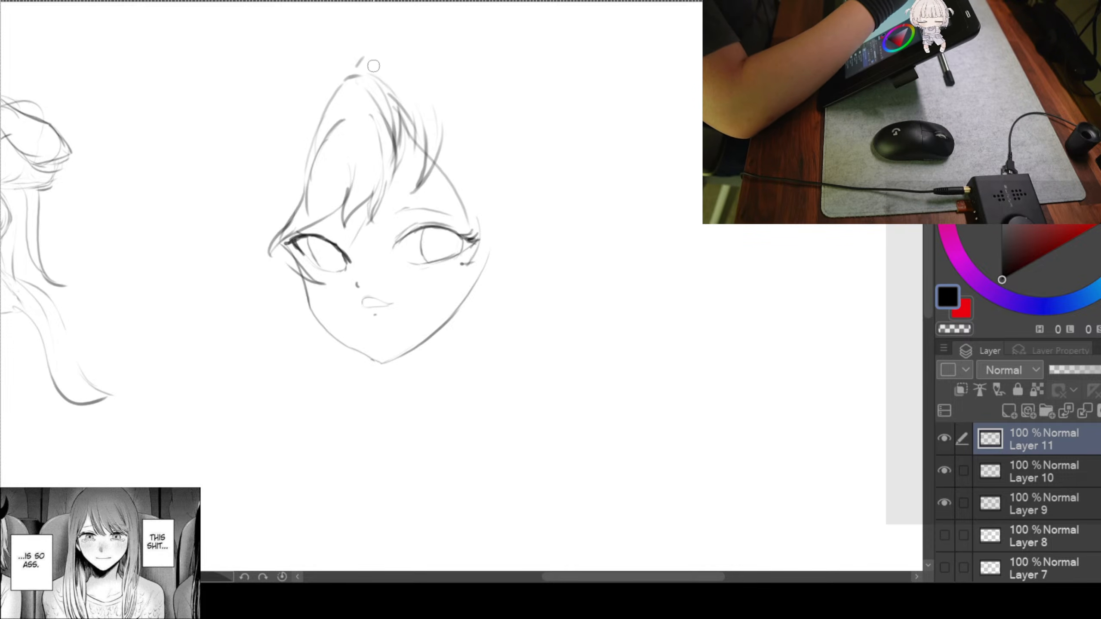
pyautogui.moveTo(425, 69); pyautogui.dragTo(451, 107)
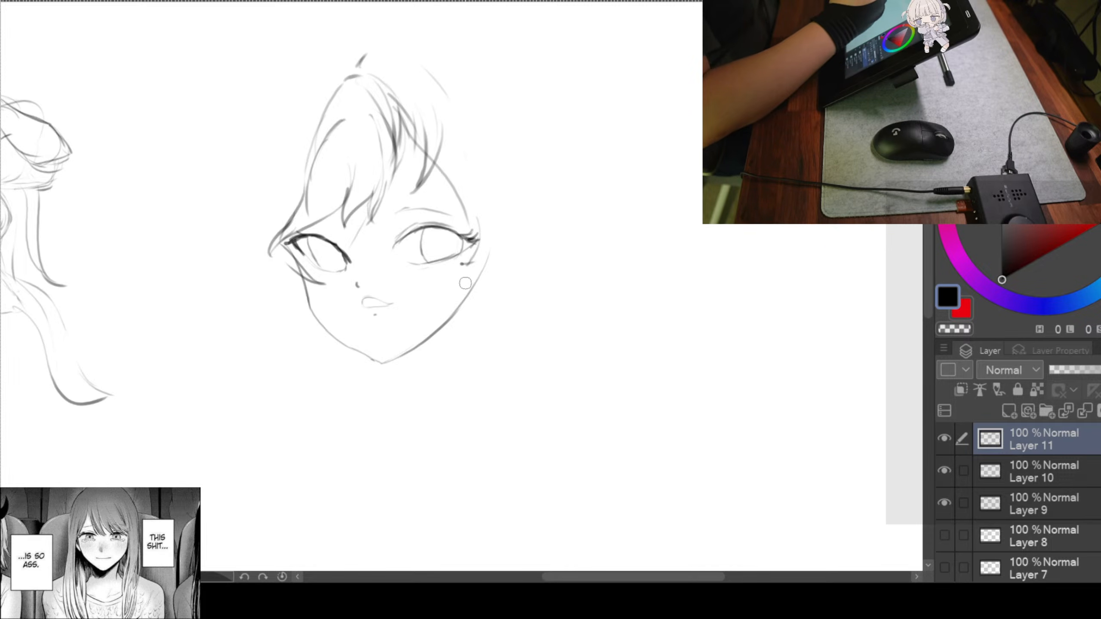
# Draw the inner edge of a side lock from the second eye's outer corner down past the jaw, curling at its tip
pyautogui.moveTo(468, 262); pyautogui.dragTo(463, 277)
pyautogui.moveTo(483, 232); pyautogui.dragTo(460, 273)
pyautogui.moveTo(470, 195); pyautogui.dragTo(452, 284)
pyautogui.moveTo(488, 217); pyautogui.dragTo(466, 381)
pyautogui.scroll(-2, 532, 180)
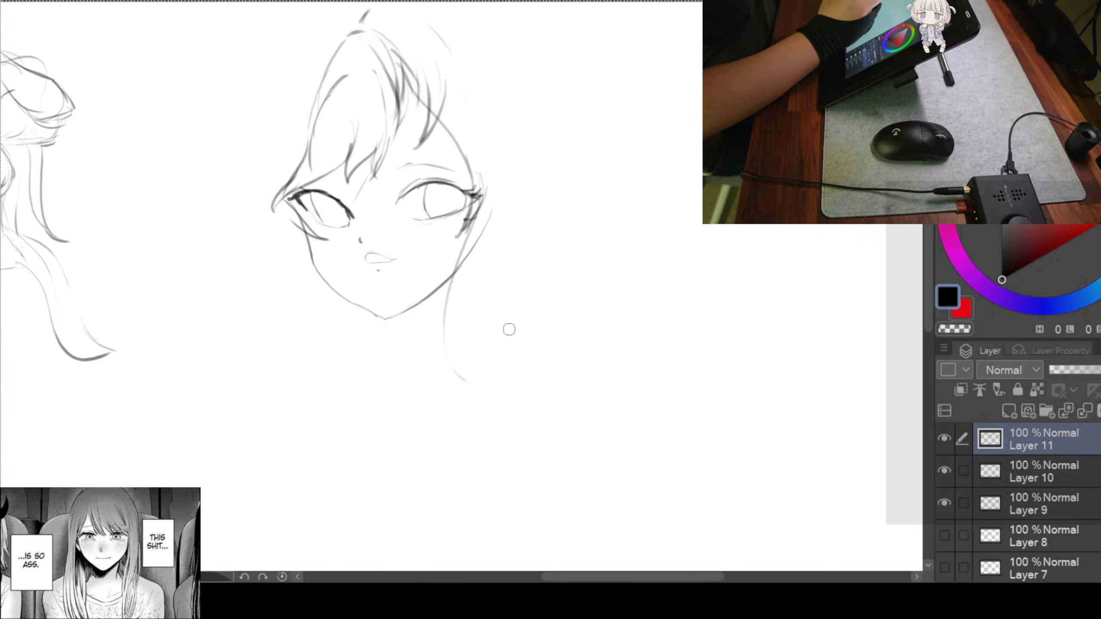
pyautogui.moveTo(451, 321)
pyautogui.mouseDown()
pyautogui.moveTo(449, 364)
pyautogui.moveTo(470, 390)
pyautogui.mouseUp()
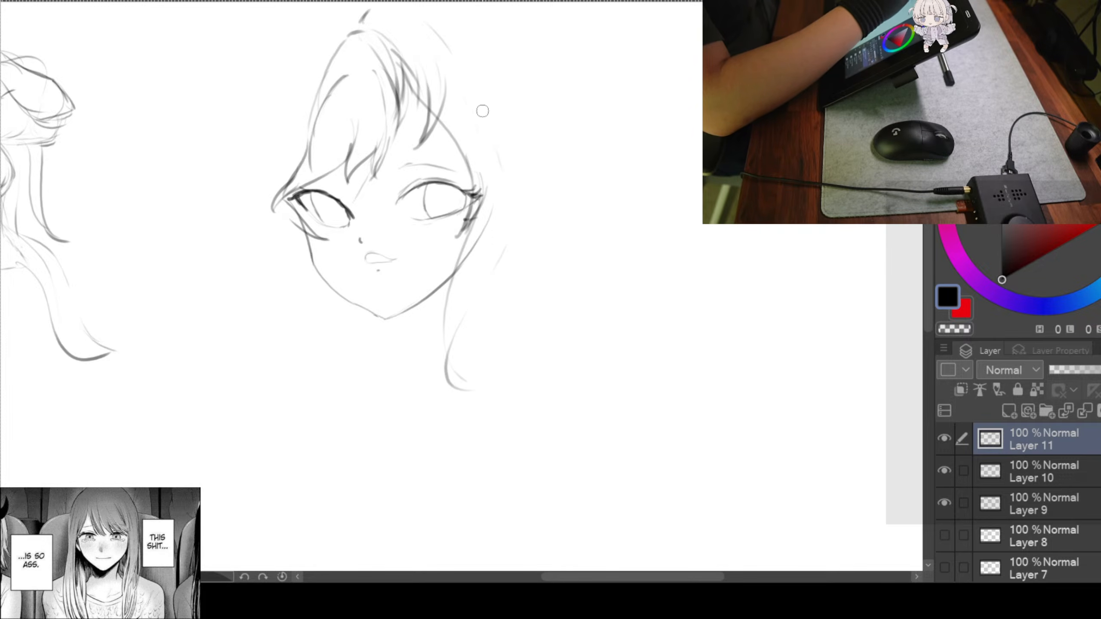
# Add outer contours to the second eye's side lock, bulging away from the cheek and tapering toward the curled tip
pyautogui.moveTo(513, 173); pyautogui.dragTo(474, 293)
pyautogui.moveTo(532, 321); pyautogui.dragTo(597, 278)
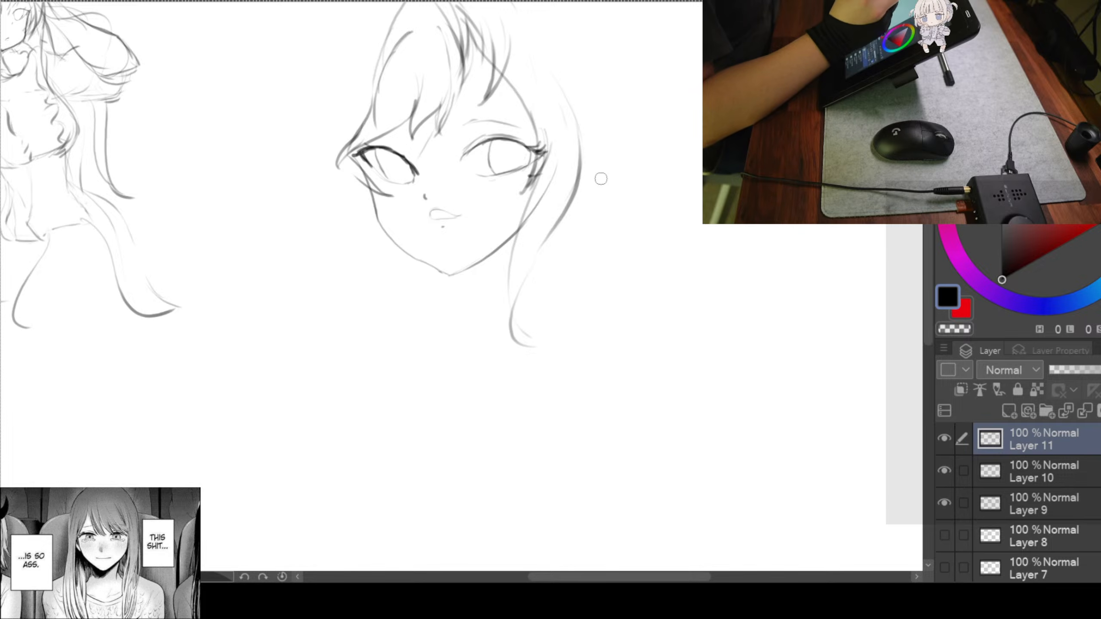
pyautogui.moveTo(590, 153)
pyautogui.mouseDown()
pyautogui.moveTo(572, 225)
pyautogui.moveTo(515, 303)
pyautogui.mouseUp()
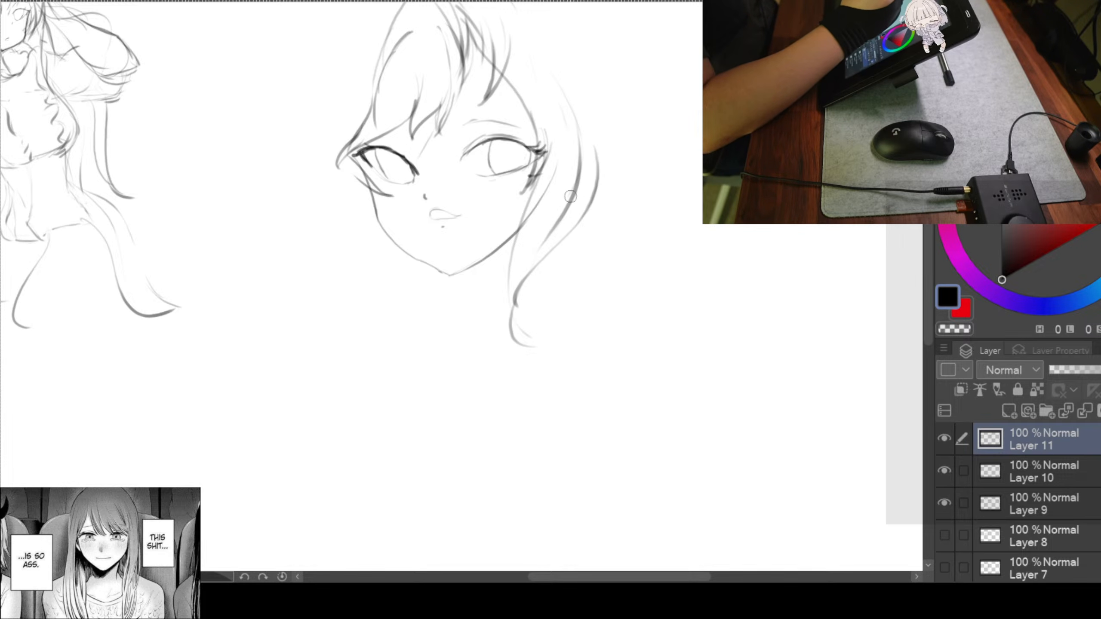
pyautogui.hscroll(-4, 572, 193)
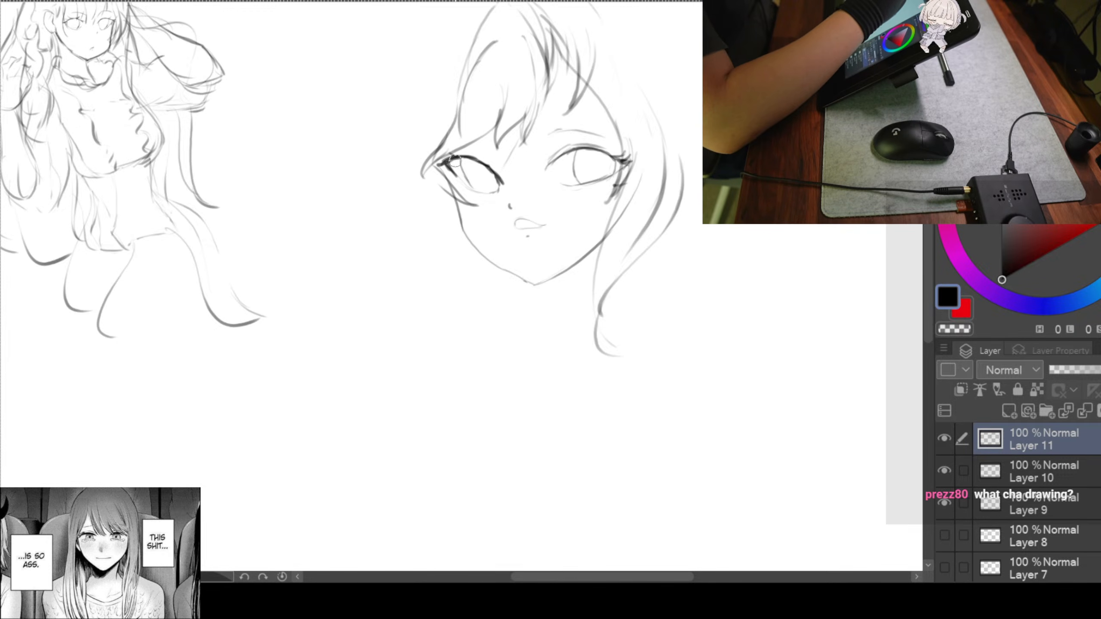
# Draw a long side lock from beside the first eye past the jaw, sweeping outward into a curled tip
pyautogui.moveTo(494, 241); pyautogui.dragTo(507, 211)
pyautogui.moveTo(497, 91); pyautogui.dragTo(477, 73)
pyautogui.moveTo(671, 142); pyautogui.dragTo(613, 148)
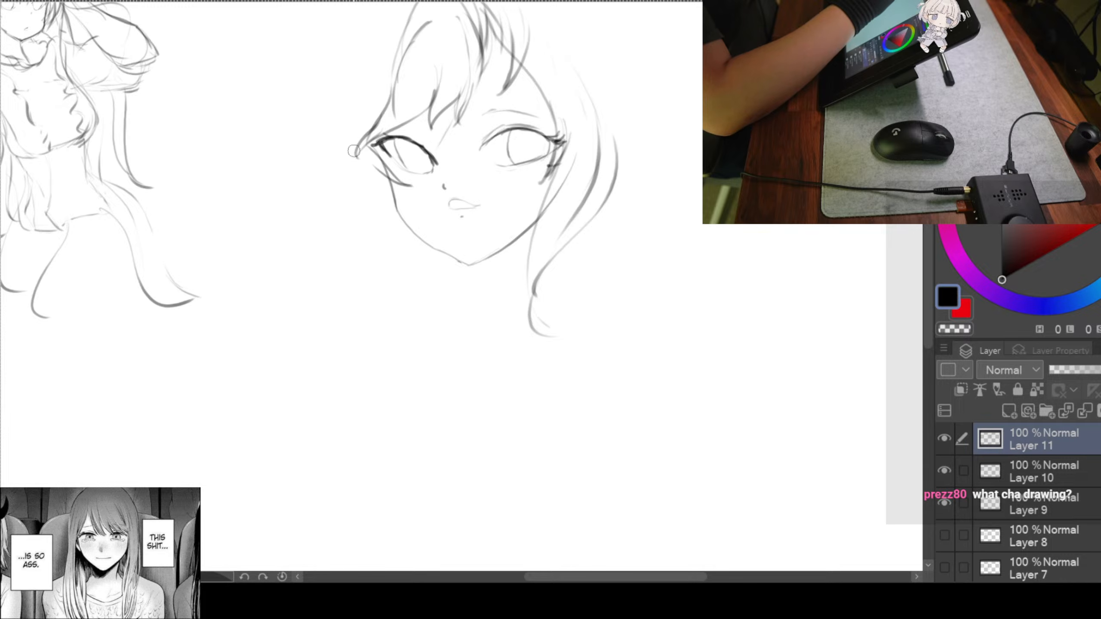
pyautogui.moveTo(366, 168); pyautogui.dragTo(338, 316)
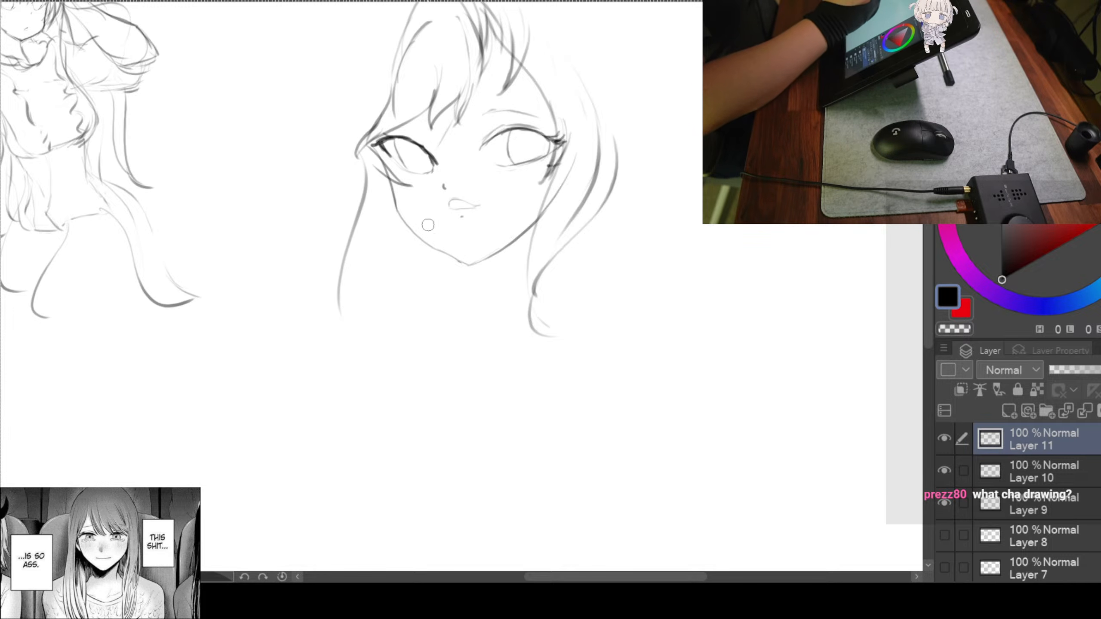
pyautogui.moveTo(410, 237); pyautogui.dragTo(312, 317)
pyautogui.moveTo(276, 350); pyautogui.dragTo(323, 385)
pyautogui.moveTo(342, 309)
pyautogui.mouseDown()
pyautogui.moveTo(383, 256)
pyautogui.moveTo(324, 339)
pyautogui.mouseUp()
pyautogui.hotkey('ctrl', 'z')
pyautogui.moveTo(373, 223)
pyautogui.mouseDown()
pyautogui.moveTo(348, 274)
pyautogui.moveTo(345, 332)
pyautogui.mouseUp()
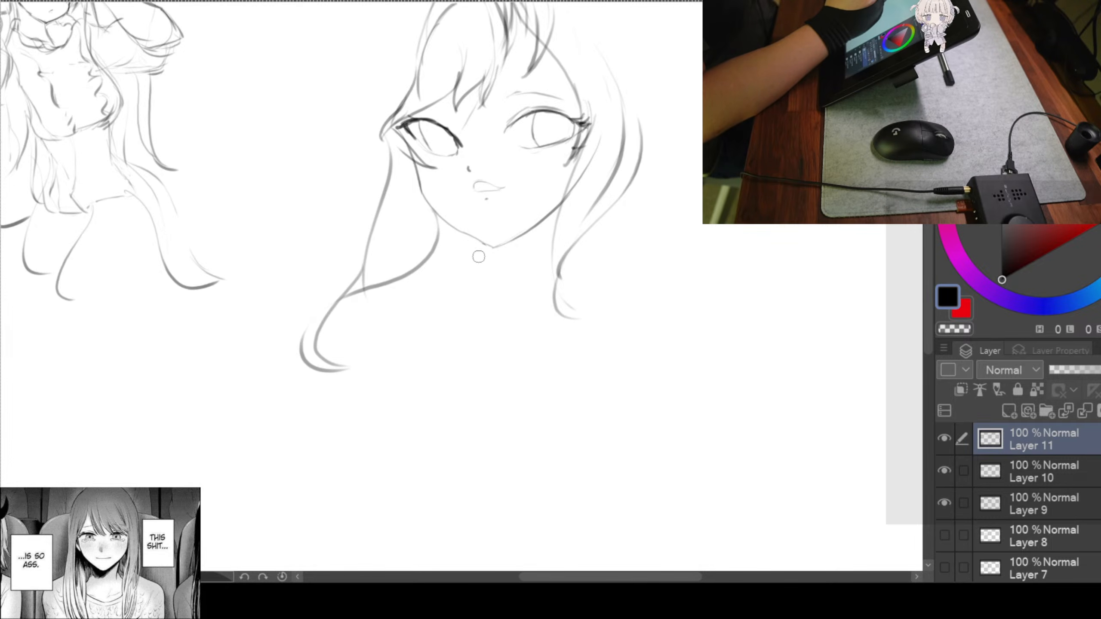
# Add a second parallel contour to the first eye's side lock, sweeping from the jaw to the curled tip
pyautogui.moveTo(451, 225)
pyautogui.mouseDown()
pyautogui.moveTo(444, 248)
pyautogui.moveTo(288, 351)
pyautogui.mouseUp()
pyautogui.moveTo(423, 229); pyautogui.dragTo(430, 265)
pyautogui.scroll(2, 520, 255)
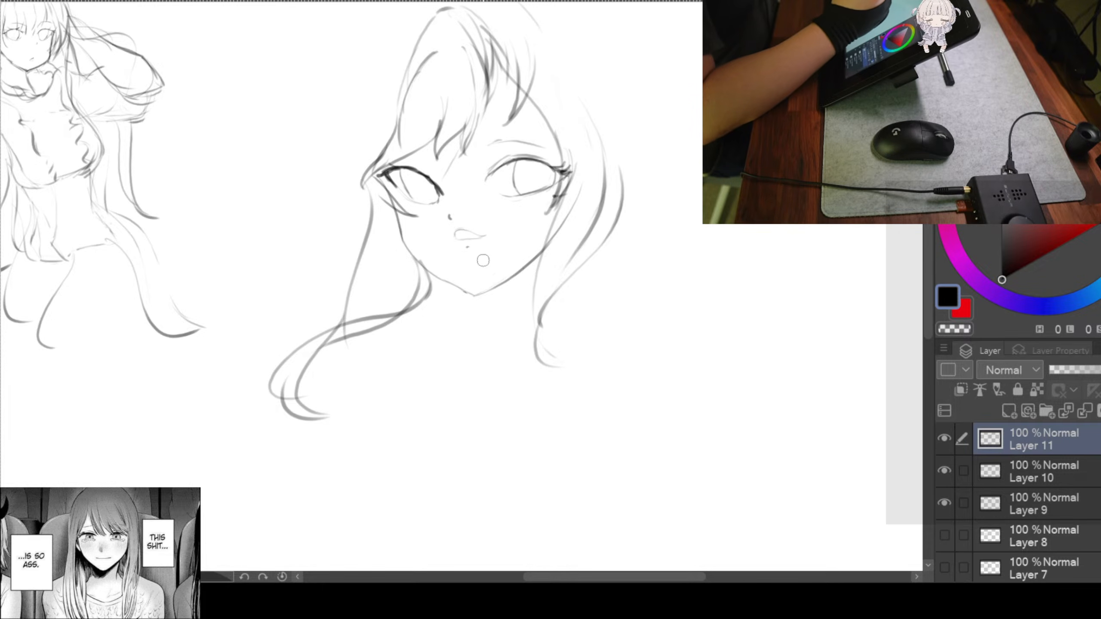
# Sketch small pointed tips projecting outward from the side hair at eye level on both sides of the head
pyautogui.moveTo(589, 310)
pyautogui.mouseDown()
pyautogui.moveTo(609, 322)
pyautogui.moveTo(617, 229)
pyautogui.moveTo(624, 243)
pyautogui.moveTo(613, 248)
pyautogui.mouseUp()
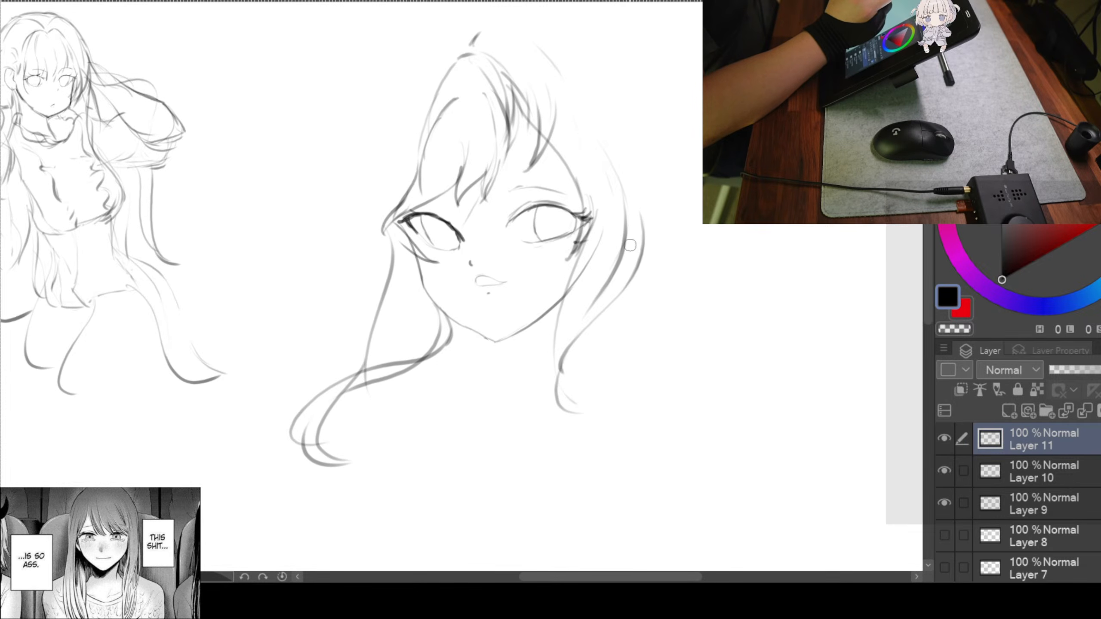
pyautogui.moveTo(700, 226); pyautogui.dragTo(654, 241)
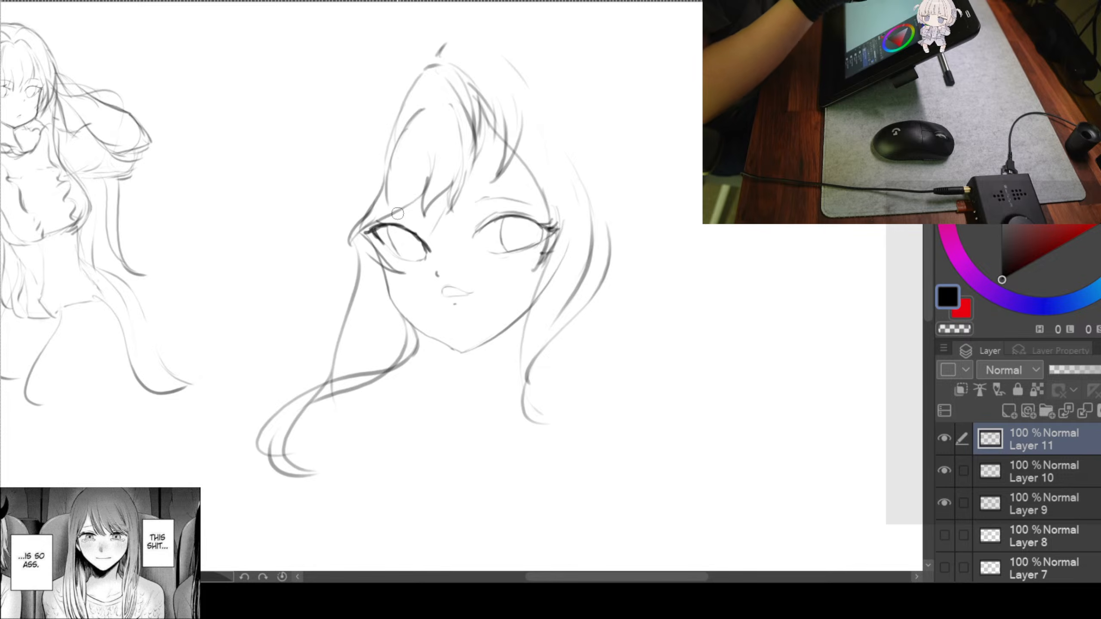
pyautogui.moveTo(571, 106); pyautogui.dragTo(541, 80)
pyautogui.hscroll(5, 604, 322)
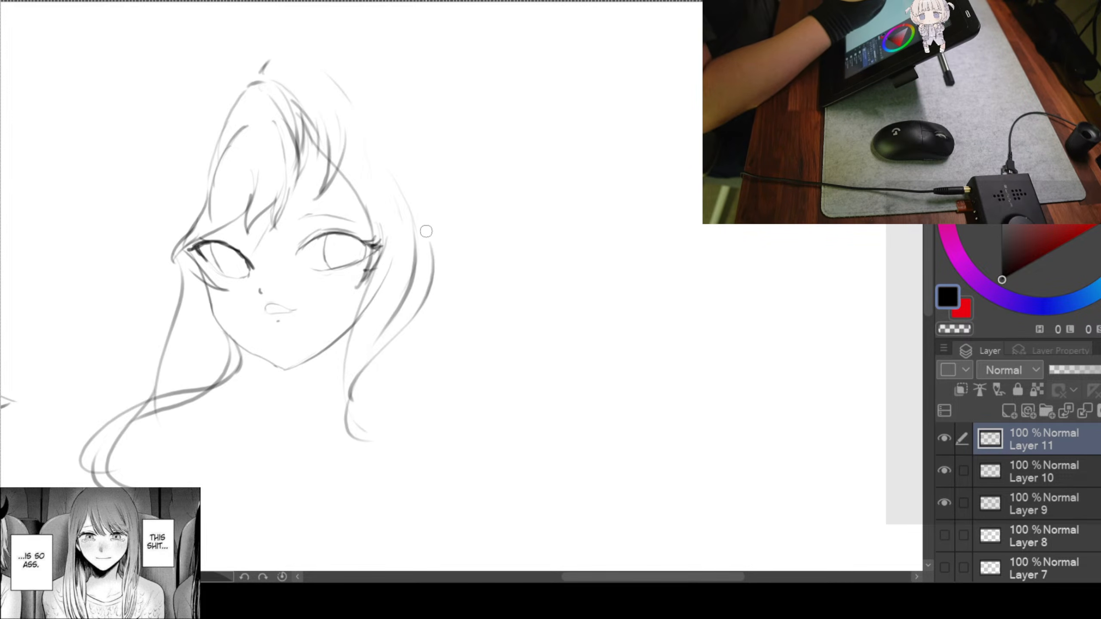
pyautogui.moveTo(422, 226)
pyautogui.mouseDown()
pyautogui.moveTo(450, 221)
pyautogui.moveTo(434, 248)
pyautogui.mouseUp()
pyautogui.moveTo(175, 261)
pyautogui.mouseDown()
pyautogui.moveTo(313, 245)
pyautogui.moveTo(306, 263)
pyautogui.mouseUp()
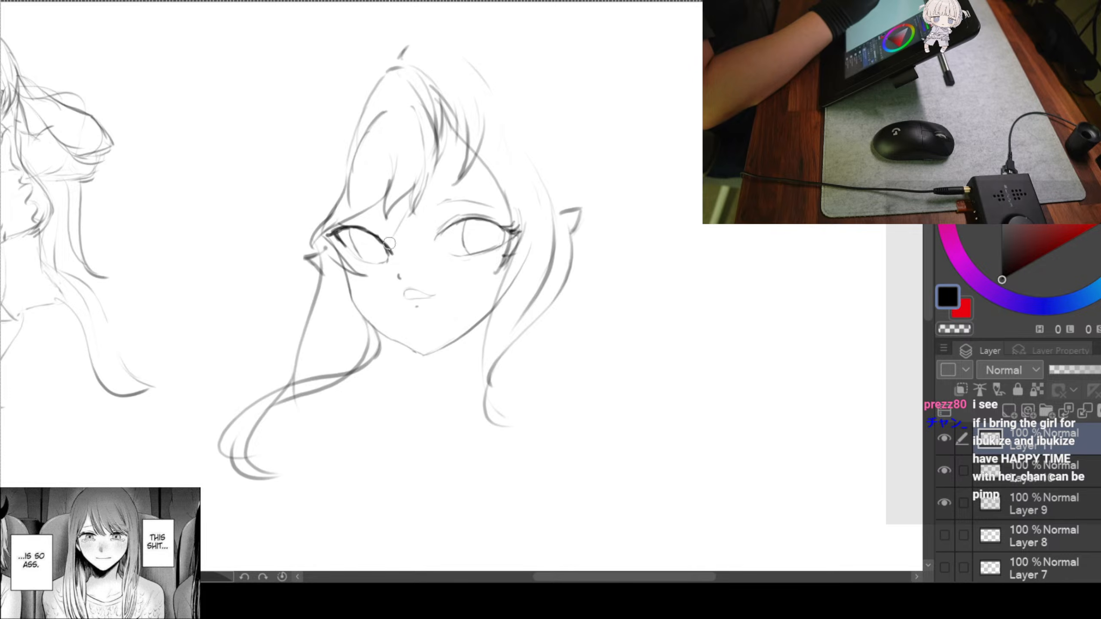
pyautogui.scroll(-1, 614, 288)
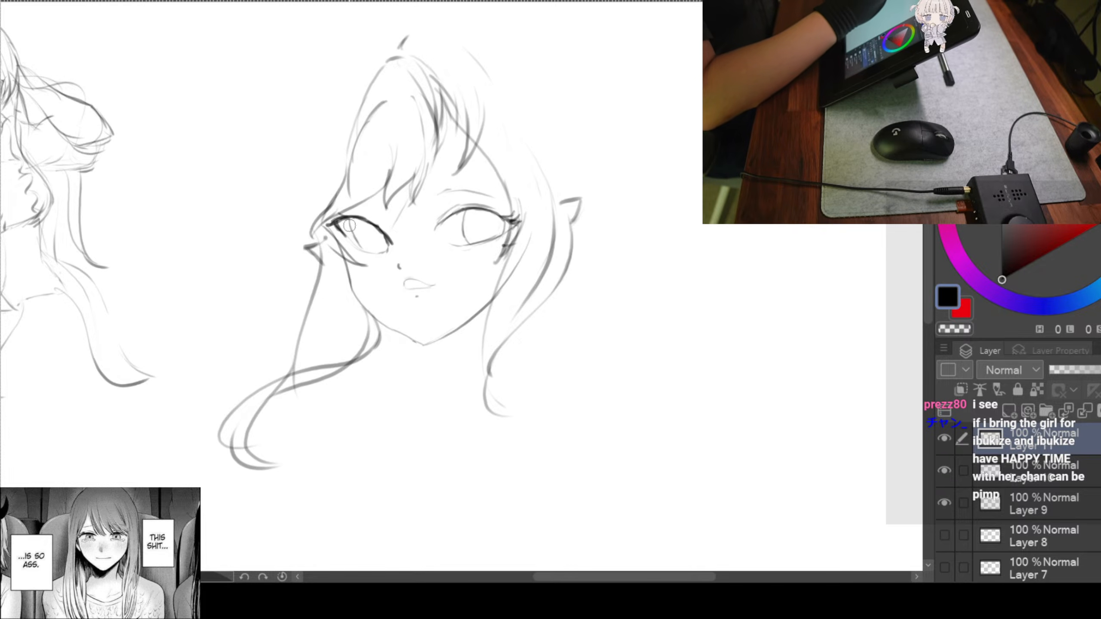
# Draw the outer hair contour from the parting mark over the crown and down outside the first eye
pyautogui.moveTo(545, 313); pyautogui.dragTo(504, 324)
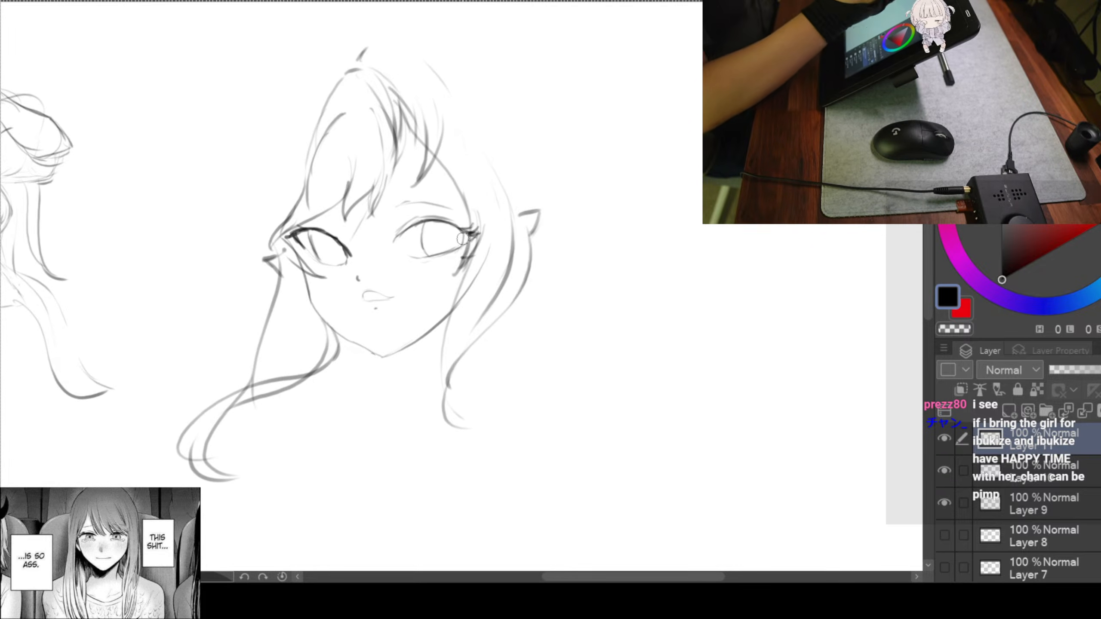
pyautogui.scroll(-1, 602, 190)
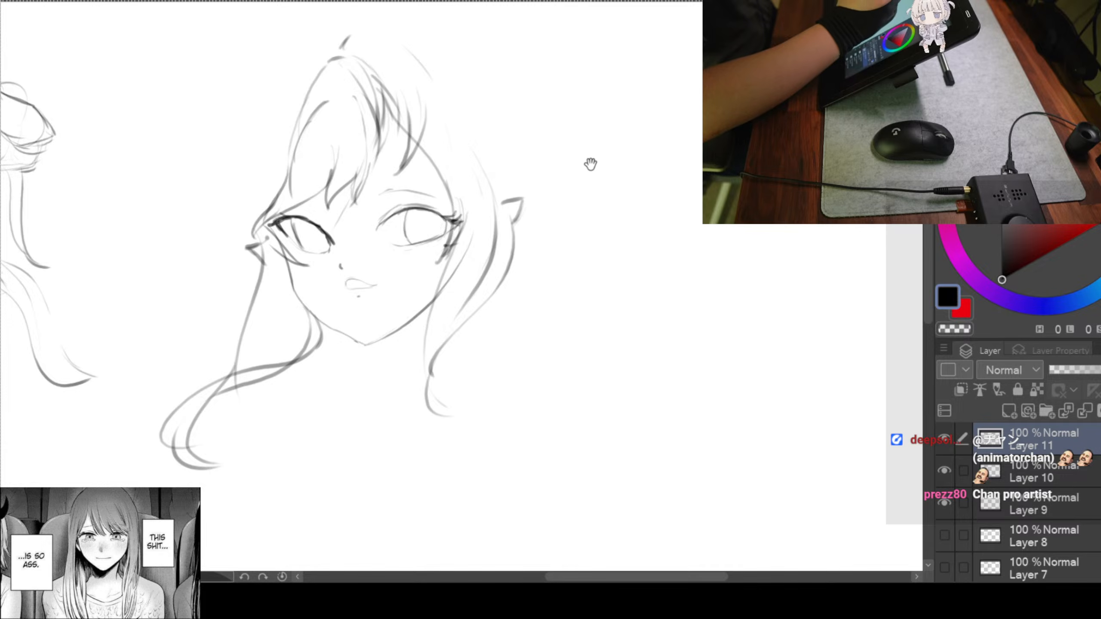
pyautogui.moveTo(590, 165); pyautogui.dragTo(712, 226)
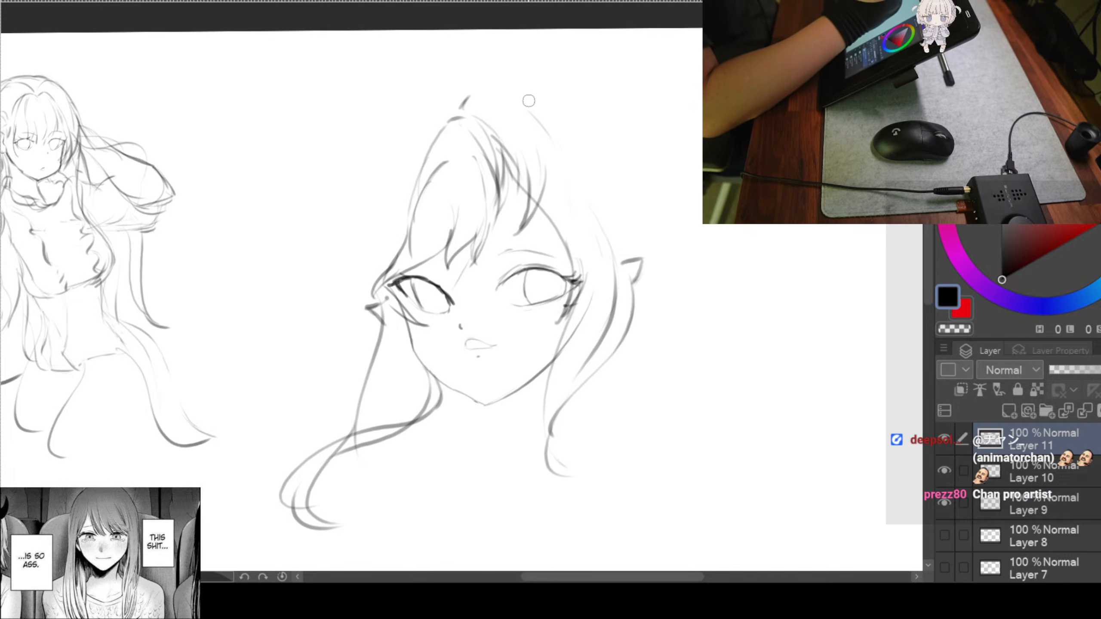
pyautogui.moveTo(457, 82); pyautogui.dragTo(532, 77)
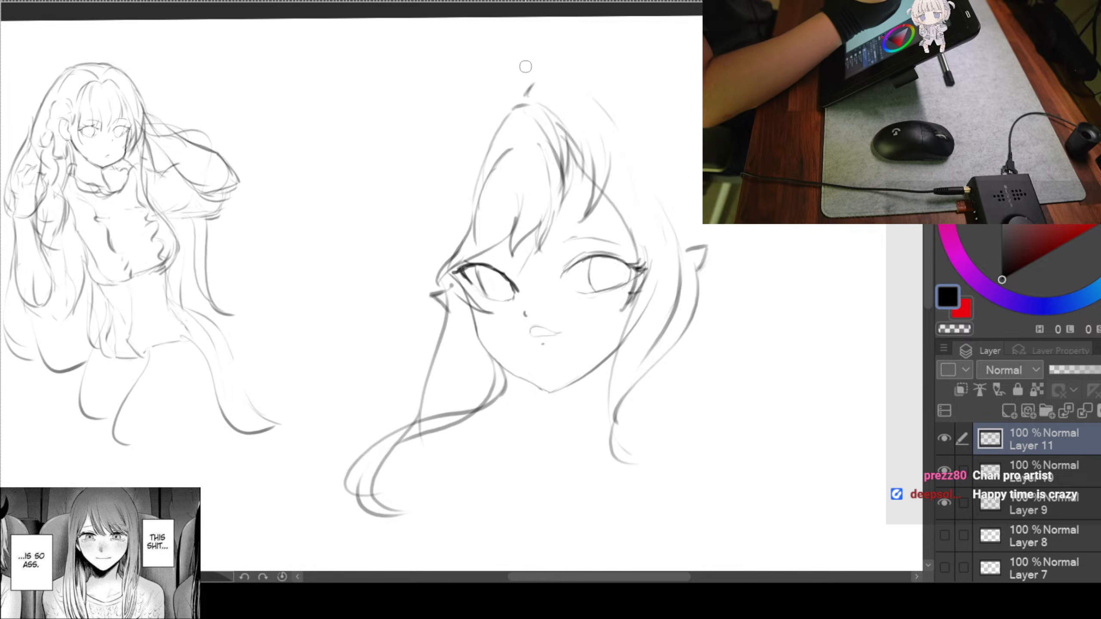
pyautogui.moveTo(526, 80); pyautogui.dragTo(492, 73)
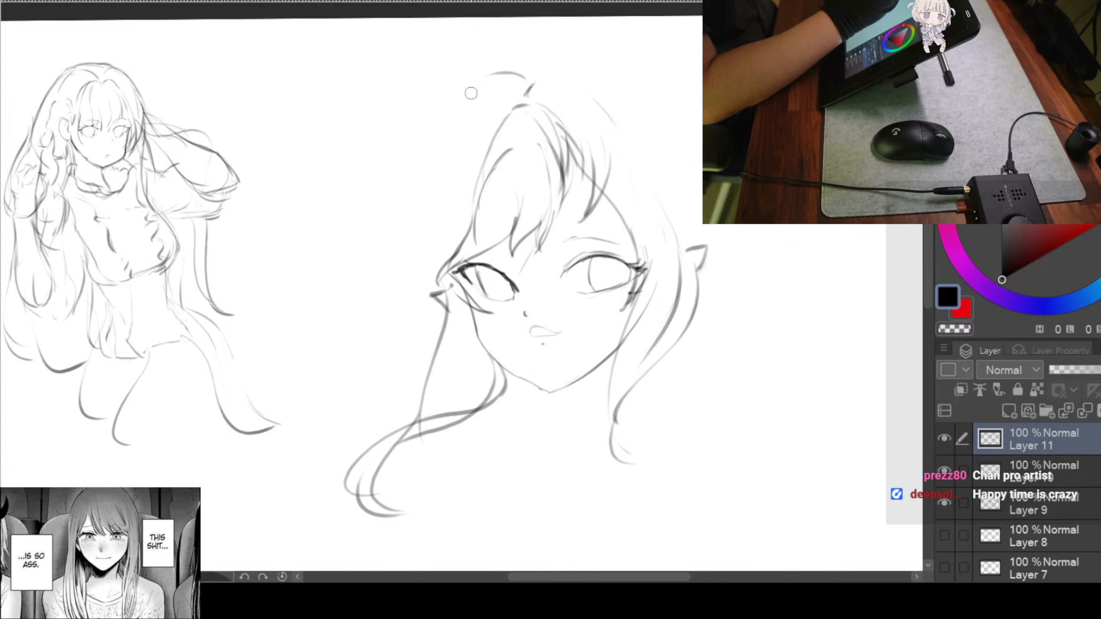
pyautogui.moveTo(487, 75)
pyautogui.mouseDown()
pyautogui.moveTo(416, 224)
pyautogui.moveTo(413, 260)
pyautogui.mouseUp()
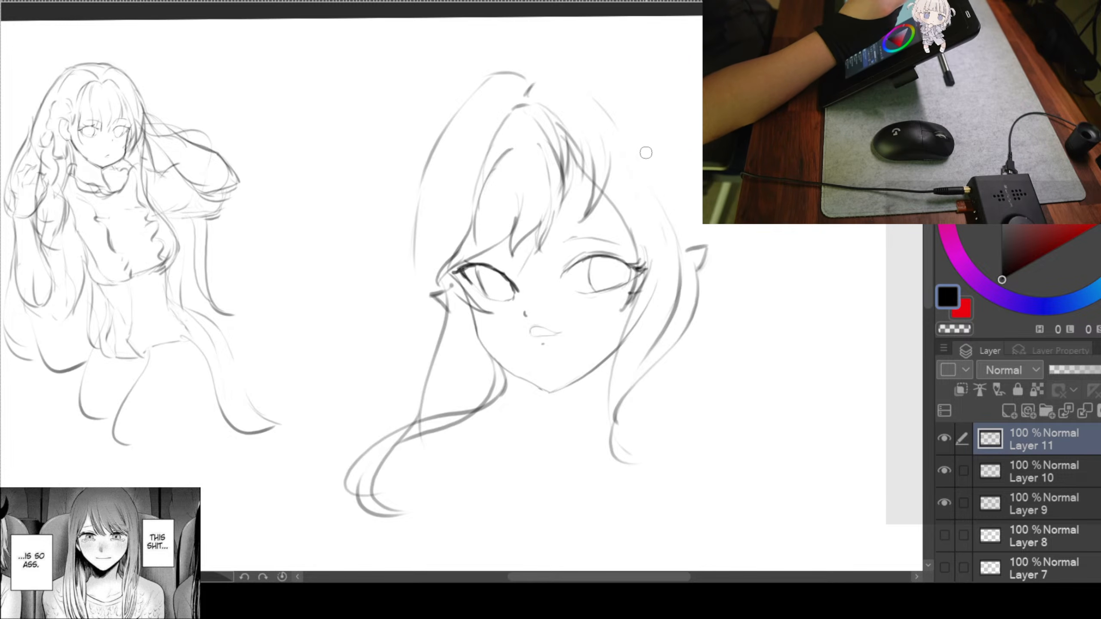
# Draw the crown's outer contour from the parting over the second eye's side, extending it down to the side lock
pyautogui.scroll(-2, 650, 173)
pyautogui.moveTo(706, 231); pyautogui.dragTo(588, 205)
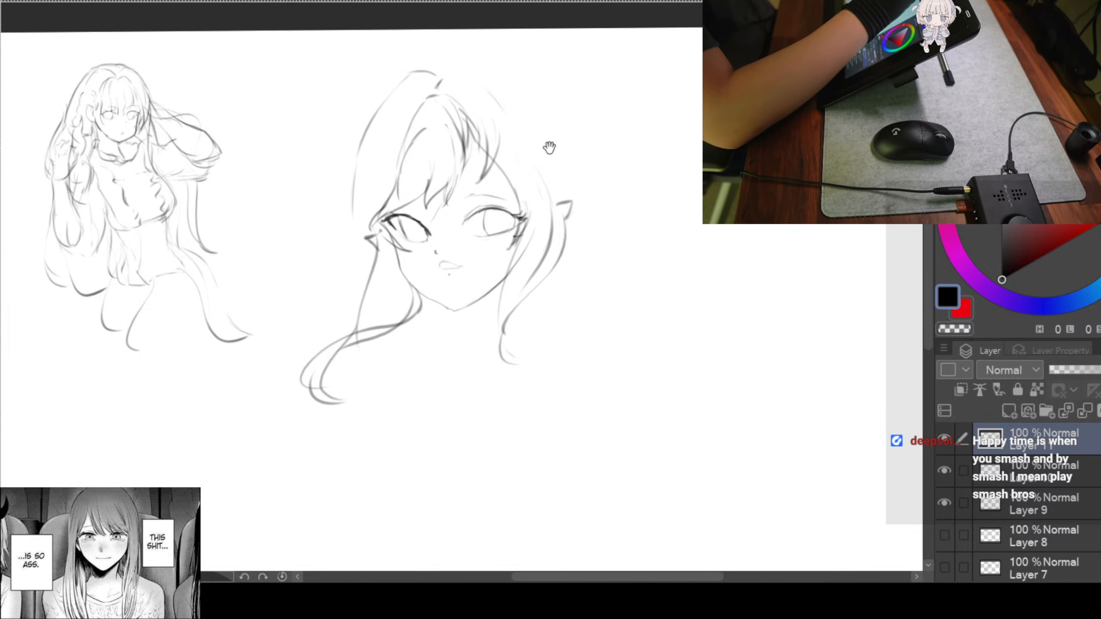
pyautogui.moveTo(550, 147); pyautogui.dragTo(486, 145)
pyautogui.moveTo(629, 228); pyautogui.dragTo(599, 231)
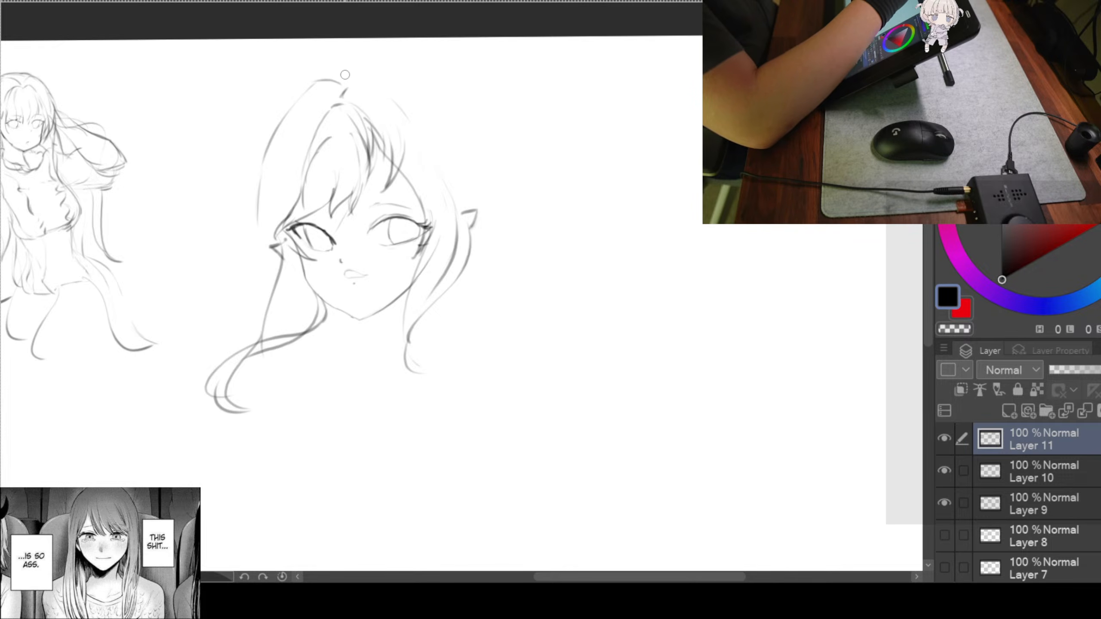
pyautogui.moveTo(362, 71); pyautogui.dragTo(423, 130)
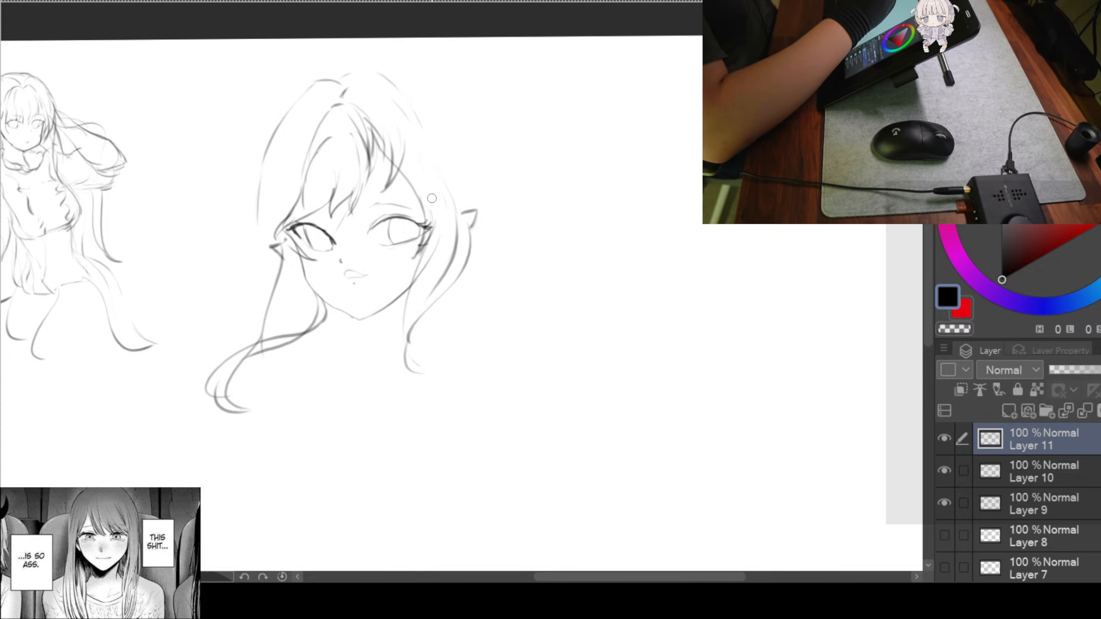
pyautogui.moveTo(442, 161); pyautogui.dragTo(453, 221)
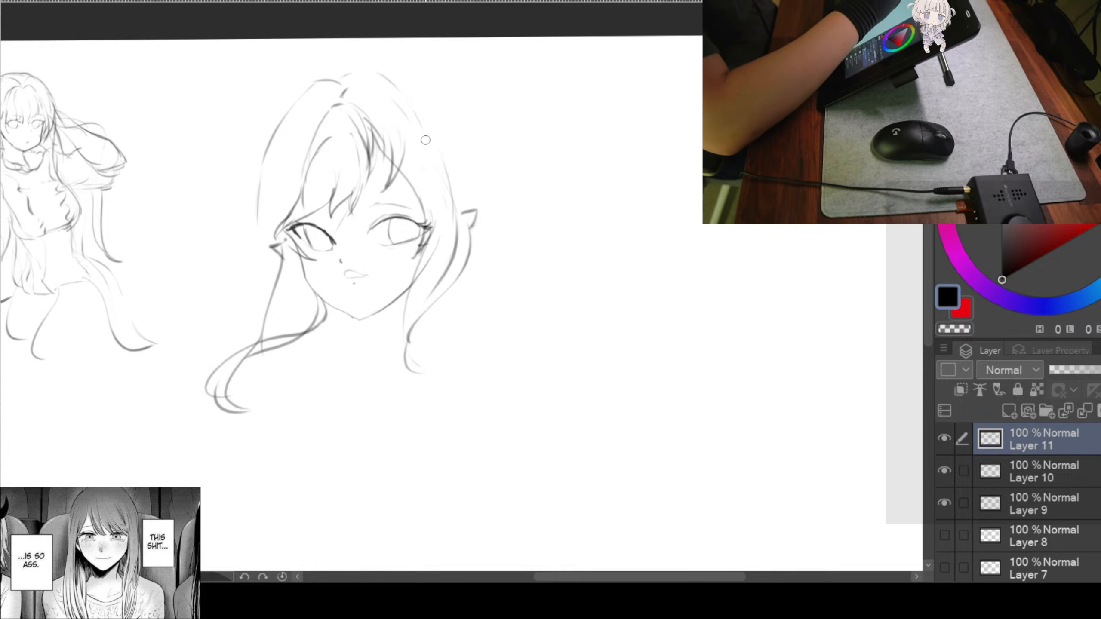
# Draw a flared outer lock on the second eye's side from the crown to below the ear tip, with an inner strand and extended crown contour
pyautogui.moveTo(423, 119)
pyautogui.mouseDown()
pyautogui.moveTo(502, 206)
pyautogui.moveTo(489, 262)
pyautogui.mouseUp()
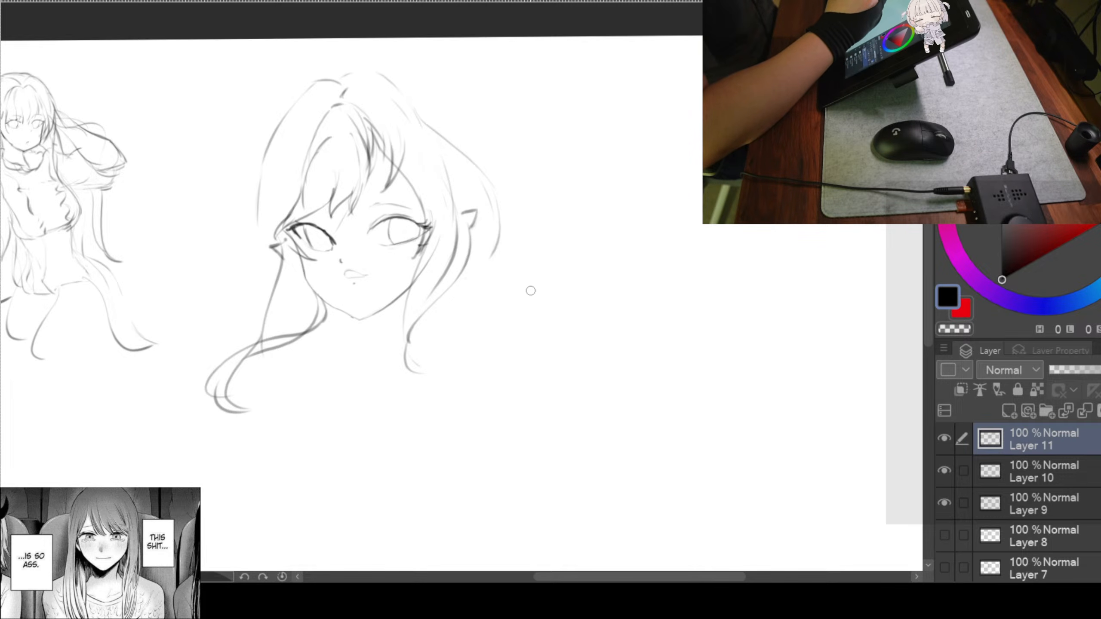
pyautogui.moveTo(488, 174); pyautogui.dragTo(484, 284)
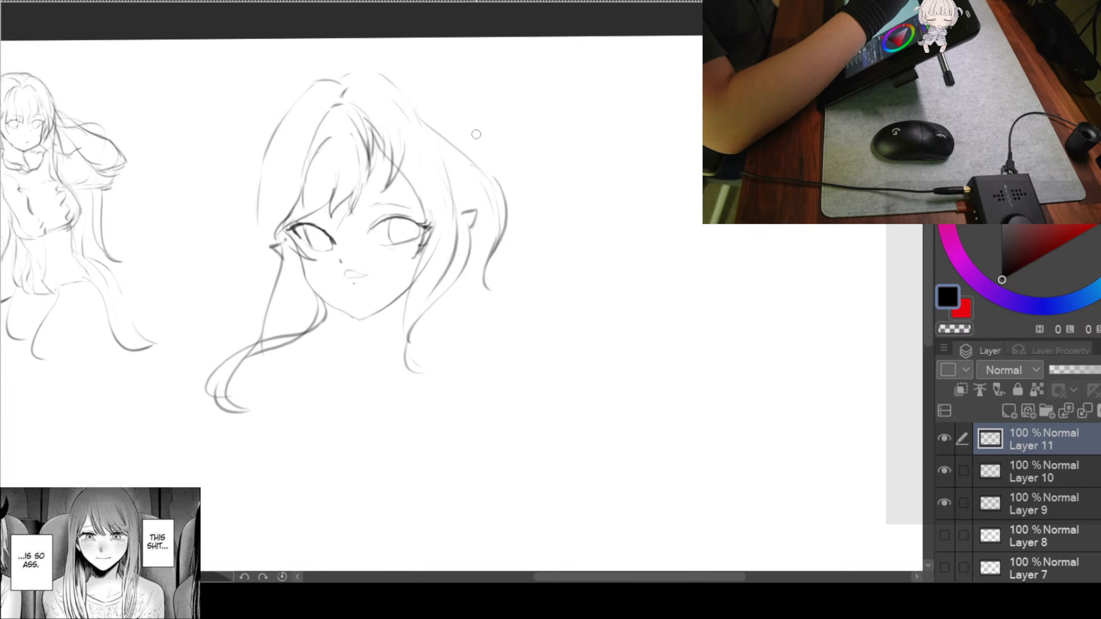
pyautogui.moveTo(463, 180); pyautogui.dragTo(451, 202)
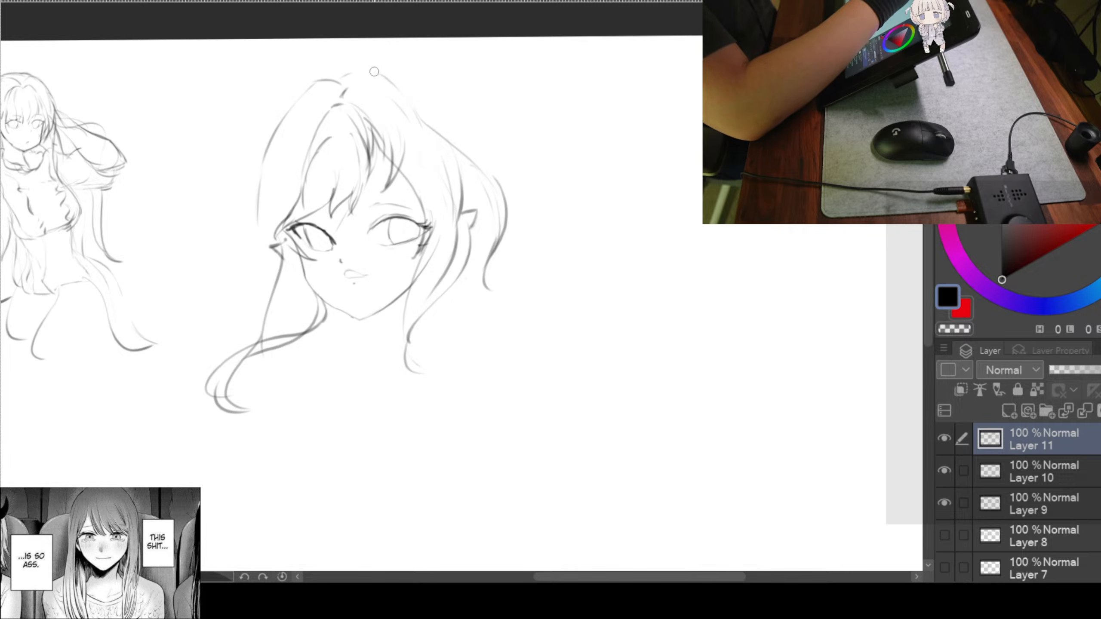
pyautogui.moveTo(351, 68)
pyautogui.mouseDown()
pyautogui.moveTo(415, 111)
pyautogui.moveTo(445, 106)
pyautogui.moveTo(464, 120)
pyautogui.mouseUp()
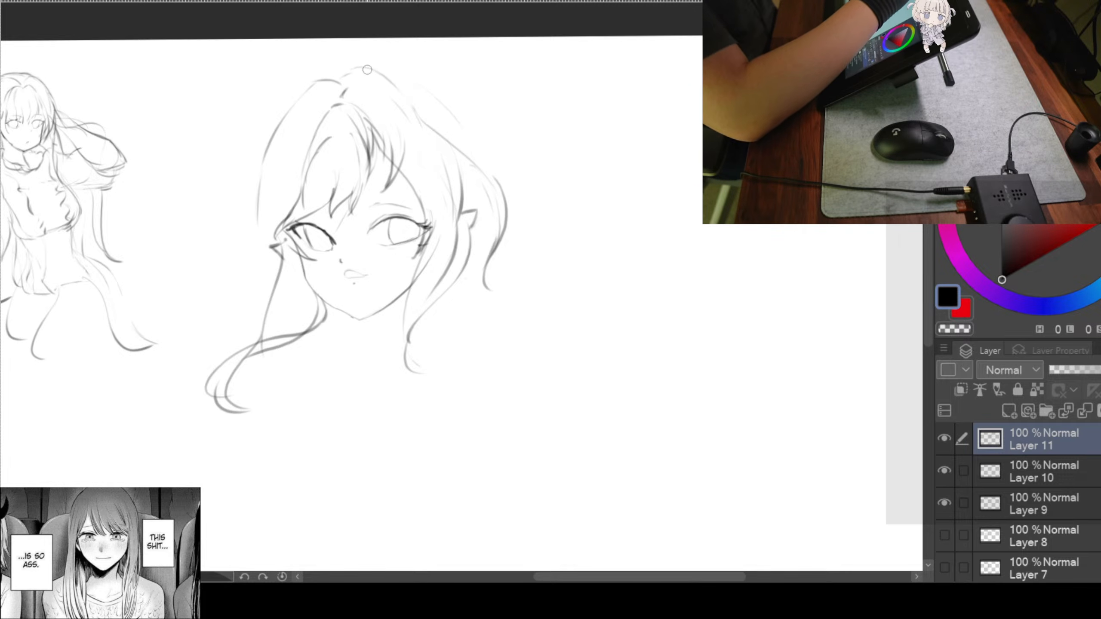
pyautogui.moveTo(555, 275); pyautogui.dragTo(567, 248)
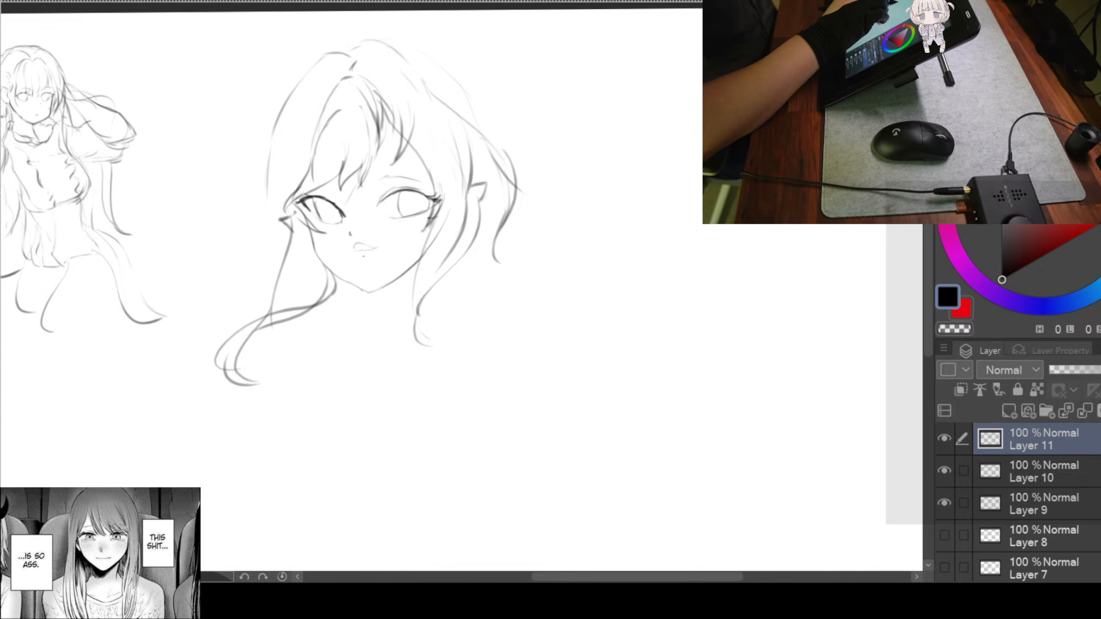
# Extend the second eye's side hair with two long strands falling past the jaw into outward-curving tips
pyautogui.moveTo(563, 143); pyautogui.dragTo(613, 133)
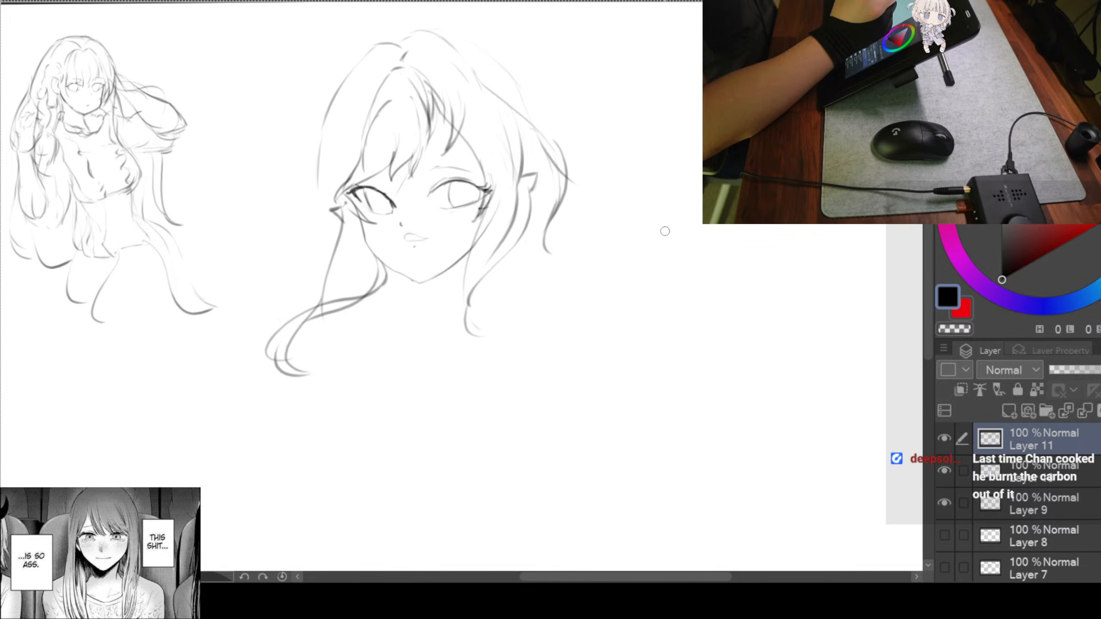
pyautogui.moveTo(682, 265); pyautogui.dragTo(612, 272)
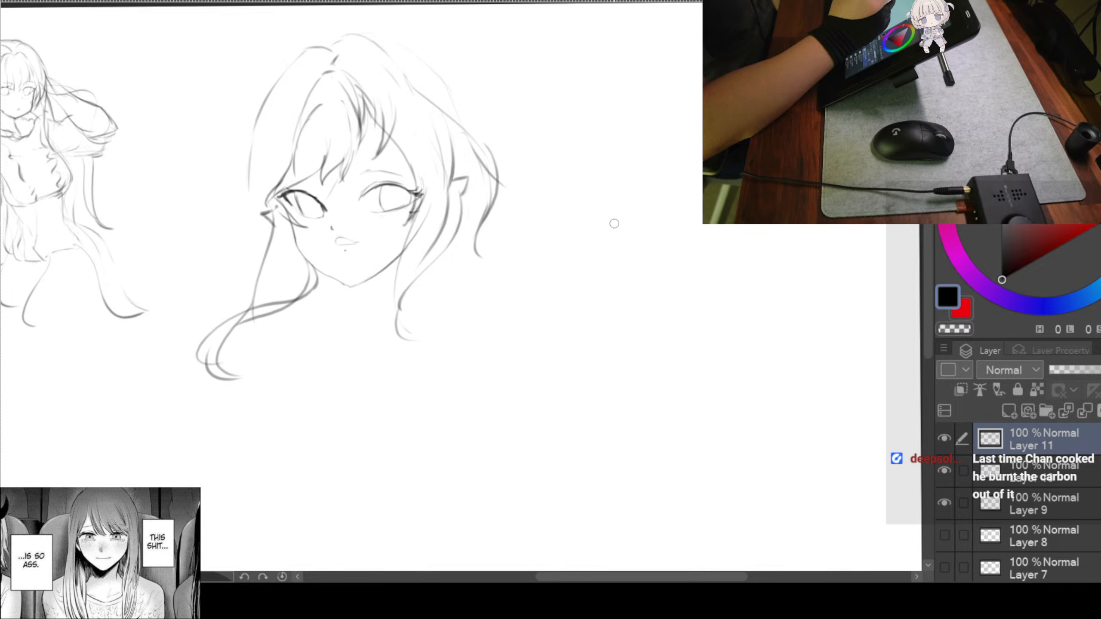
pyautogui.moveTo(635, 314); pyautogui.dragTo(611, 307)
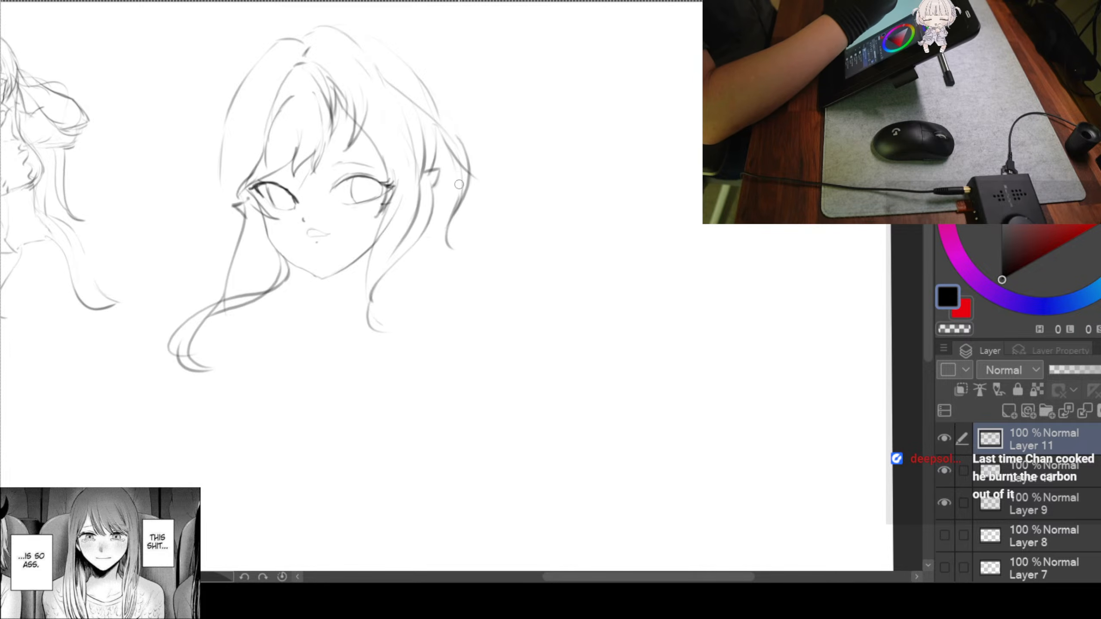
pyautogui.moveTo(429, 139); pyautogui.dragTo(479, 304)
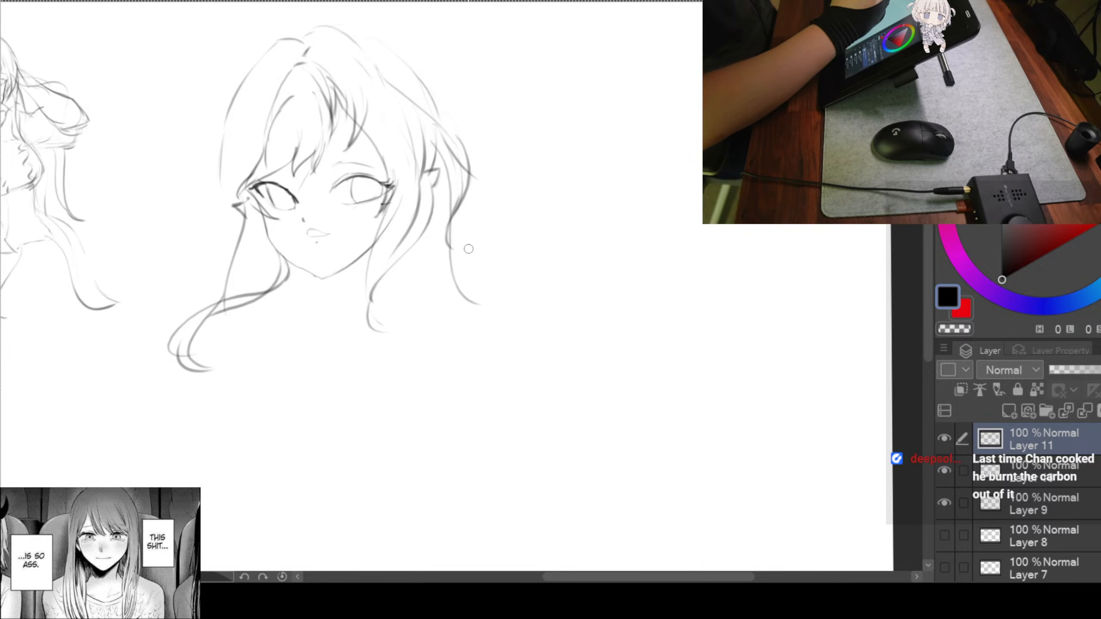
pyautogui.moveTo(425, 191); pyautogui.dragTo(445, 301)
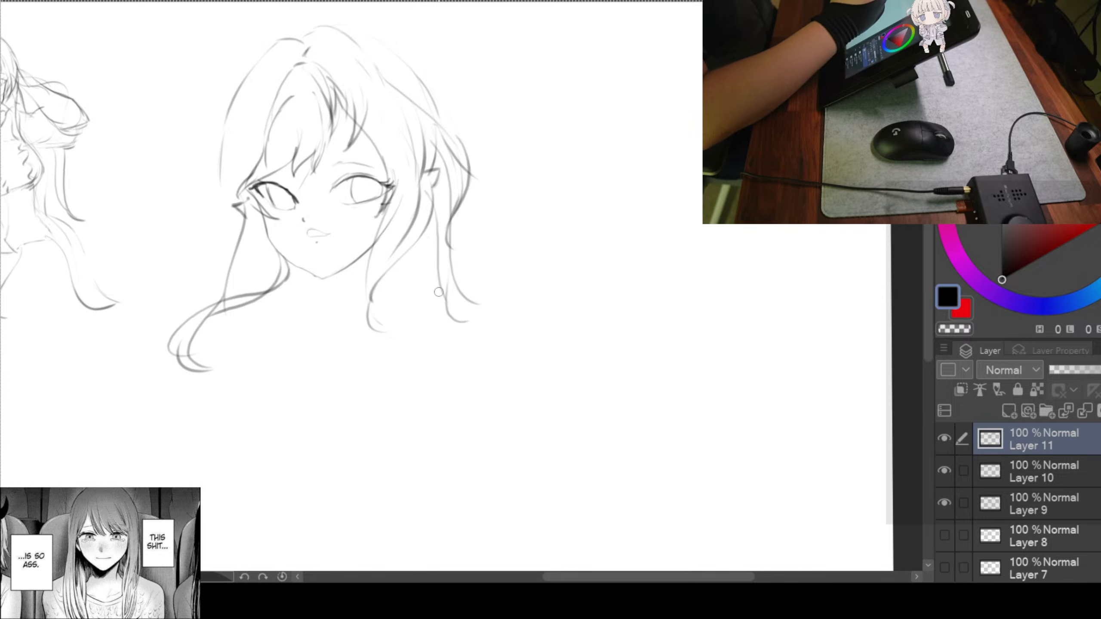
# Extend the outer contour on the first eye's side down behind the side lock and add a short strand stroke on the crown
pyautogui.moveTo(237, 234)
pyautogui.mouseDown()
pyautogui.moveTo(363, 211)
pyautogui.moveTo(448, 230)
pyautogui.mouseUp()
pyautogui.moveTo(478, 141); pyautogui.dragTo(454, 165)
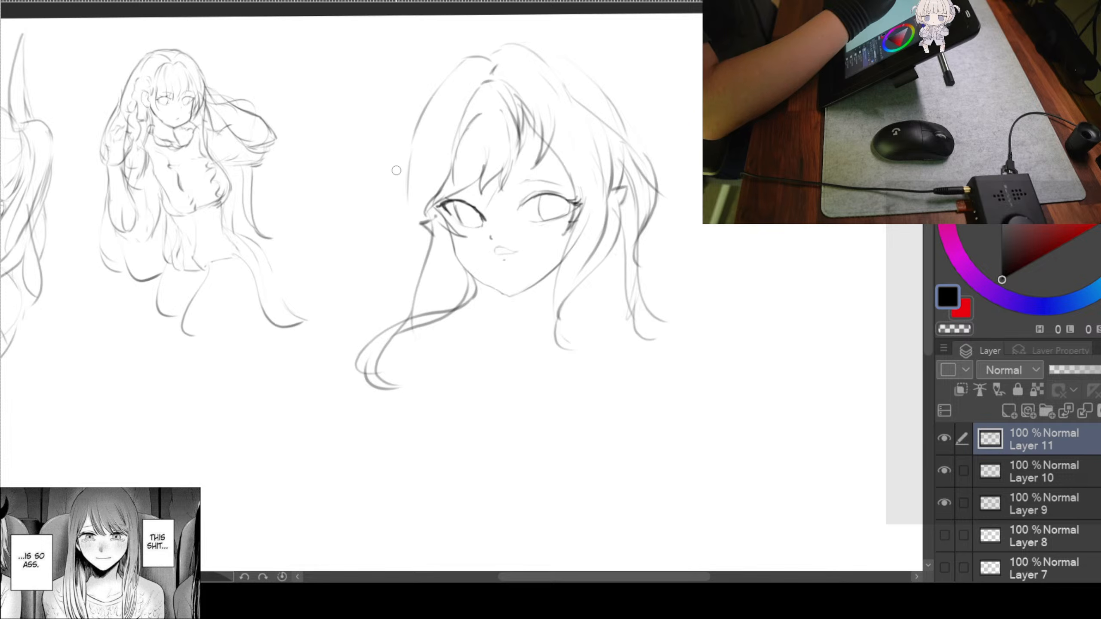
pyautogui.moveTo(409, 207); pyautogui.dragTo(432, 285)
pyautogui.moveTo(475, 94); pyautogui.dragTo(483, 162)
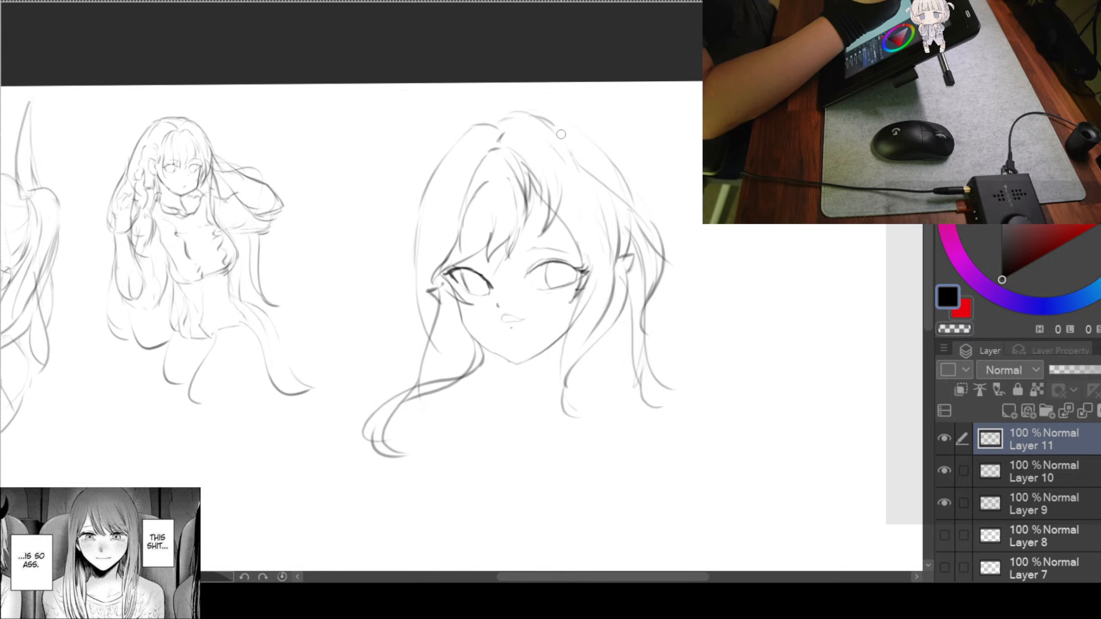
pyautogui.moveTo(569, 124); pyautogui.dragTo(592, 148)
pyautogui.hscroll(2, 614, 190)
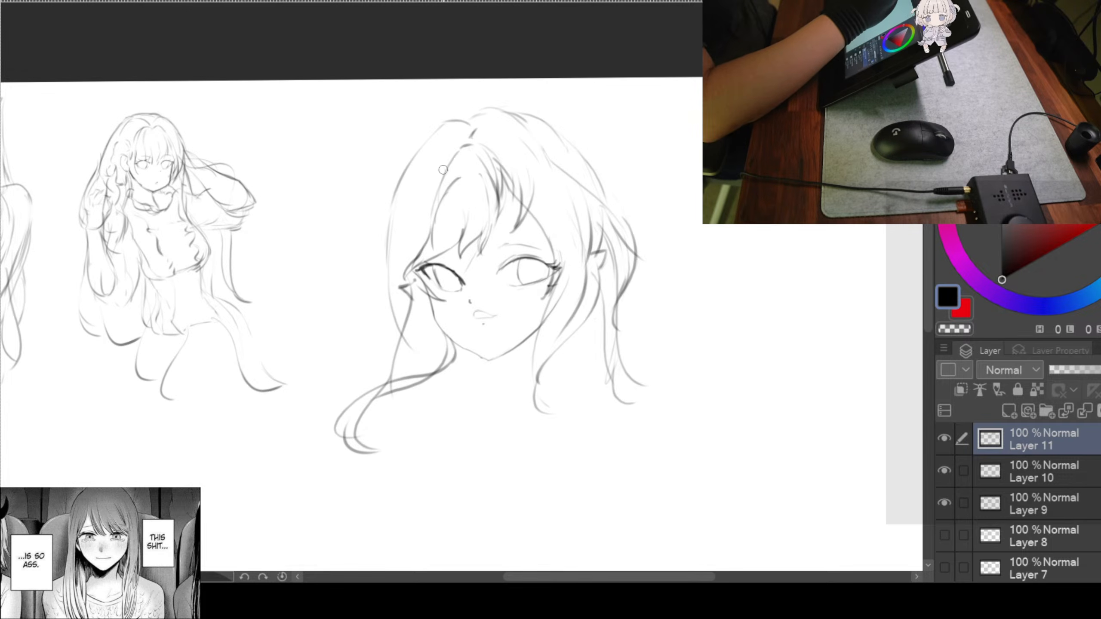
# Sketch a loose lock on the first eye's side, arching outward from the upper head and curling in at eye level
pyautogui.moveTo(477, 180); pyautogui.dragTo(532, 160)
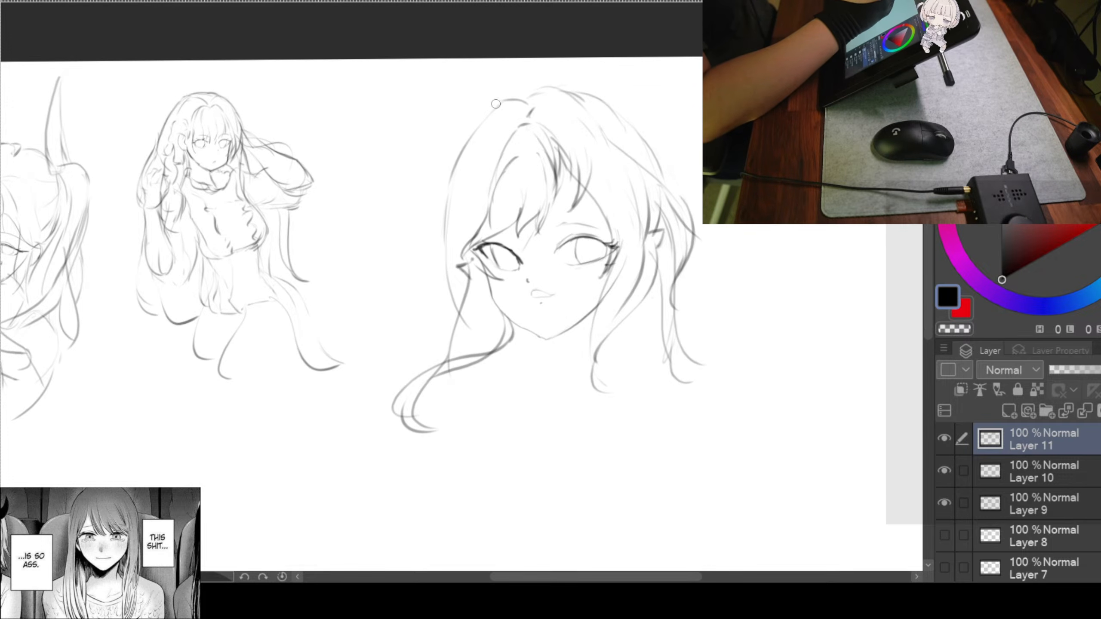
pyautogui.moveTo(472, 128); pyautogui.dragTo(412, 269)
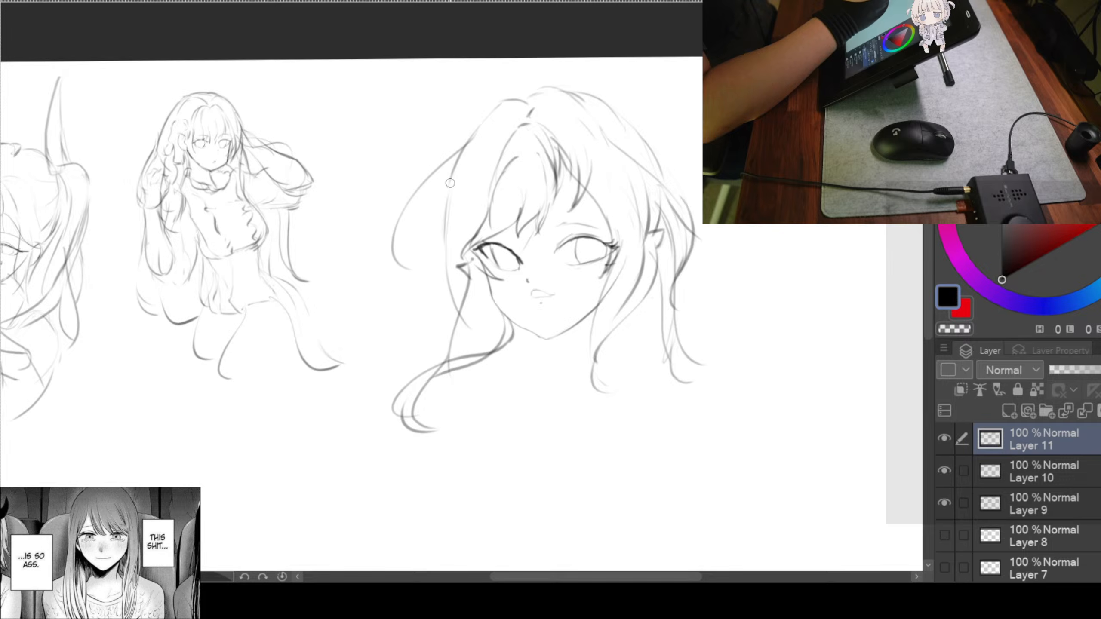
pyautogui.moveTo(442, 191)
pyautogui.mouseDown()
pyautogui.moveTo(422, 256)
pyautogui.moveTo(399, 233)
pyautogui.moveTo(418, 276)
pyautogui.mouseUp()
# Sketch a matching loose lock on the second eye's side, arching outward from the upper hair and tapering down past eye level
pyautogui.moveTo(650, 408); pyautogui.dragTo(605, 377)
pyautogui.moveTo(665, 289)
pyautogui.mouseDown()
pyautogui.moveTo(635, 281)
pyautogui.moveTo(619, 260)
pyautogui.mouseUp()
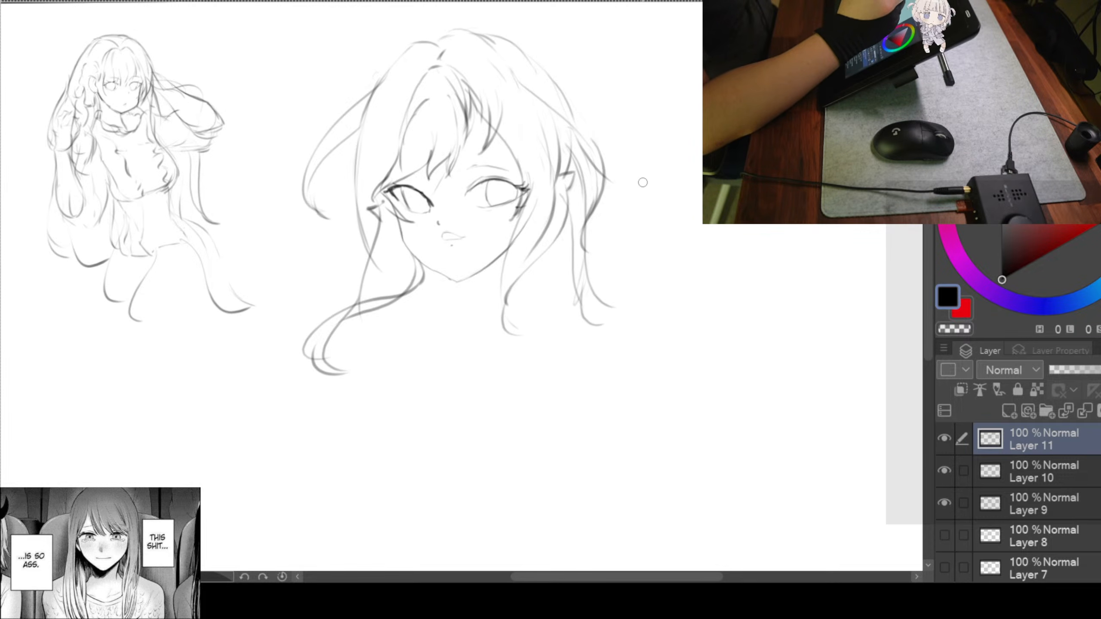
pyautogui.moveTo(673, 244); pyautogui.dragTo(656, 214)
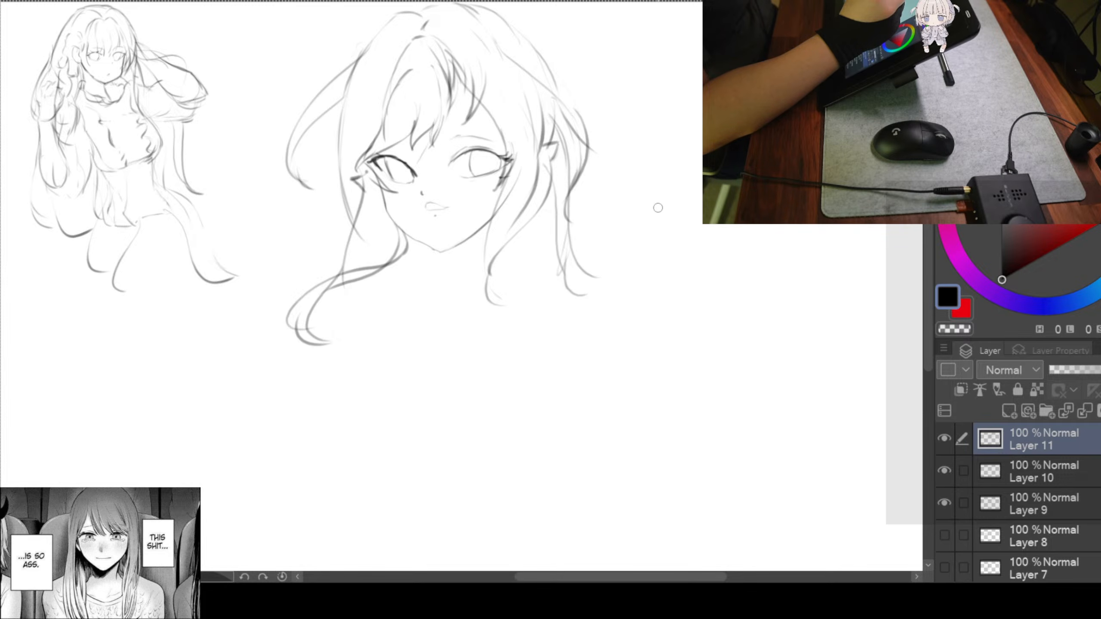
pyautogui.moveTo(659, 206); pyautogui.dragTo(623, 215)
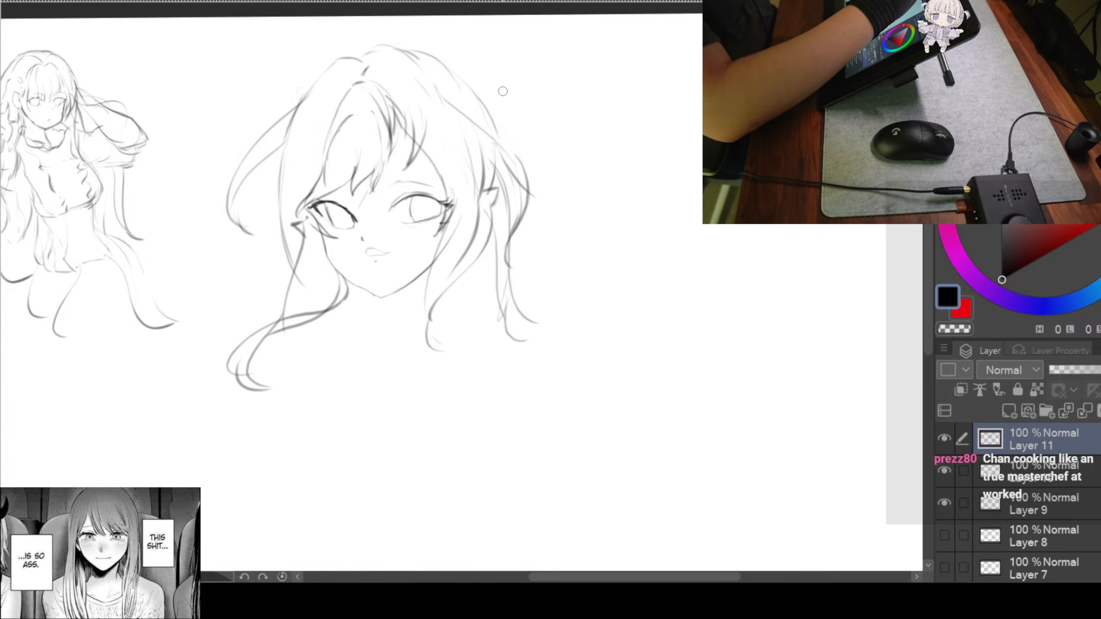
pyautogui.moveTo(515, 135); pyautogui.dragTo(571, 225)
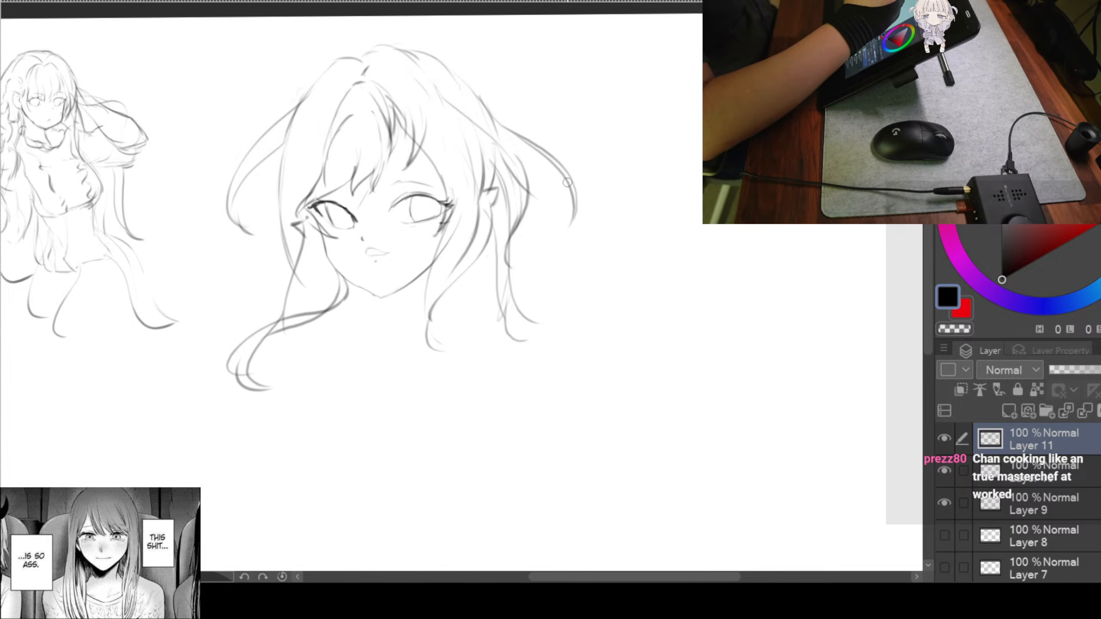
pyautogui.moveTo(510, 132)
pyautogui.mouseDown()
pyautogui.moveTo(535, 243)
pyautogui.moveTo(560, 225)
pyautogui.moveTo(503, 176)
pyautogui.moveTo(568, 260)
pyautogui.mouseUp()
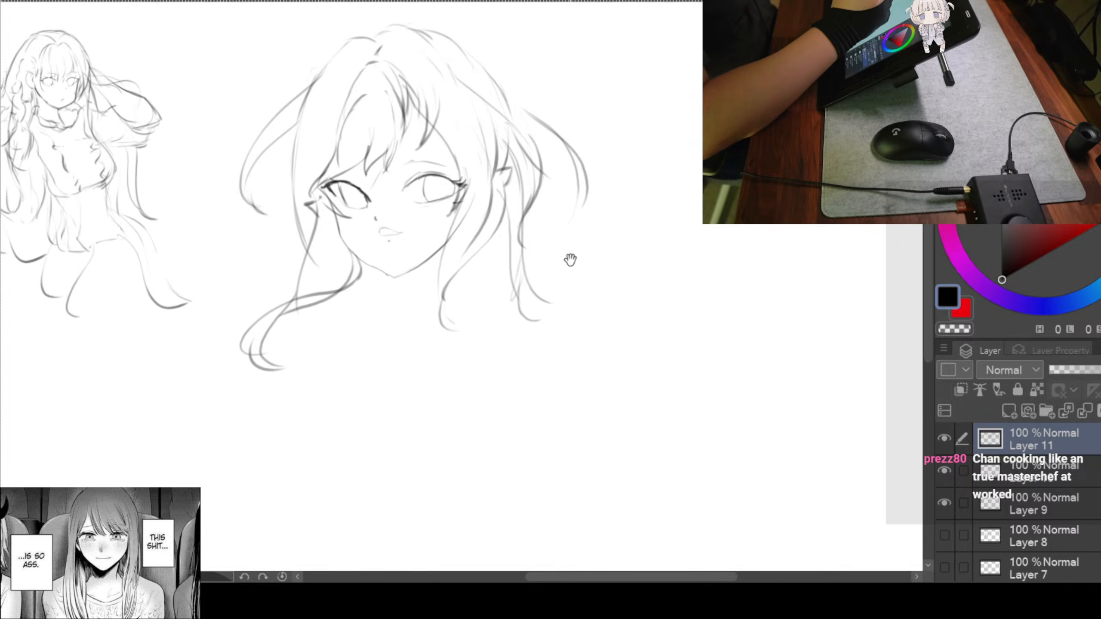
# Draw a short curved neck line below the third character's chin
pyautogui.moveTo(558, 301); pyautogui.dragTo(600, 278)
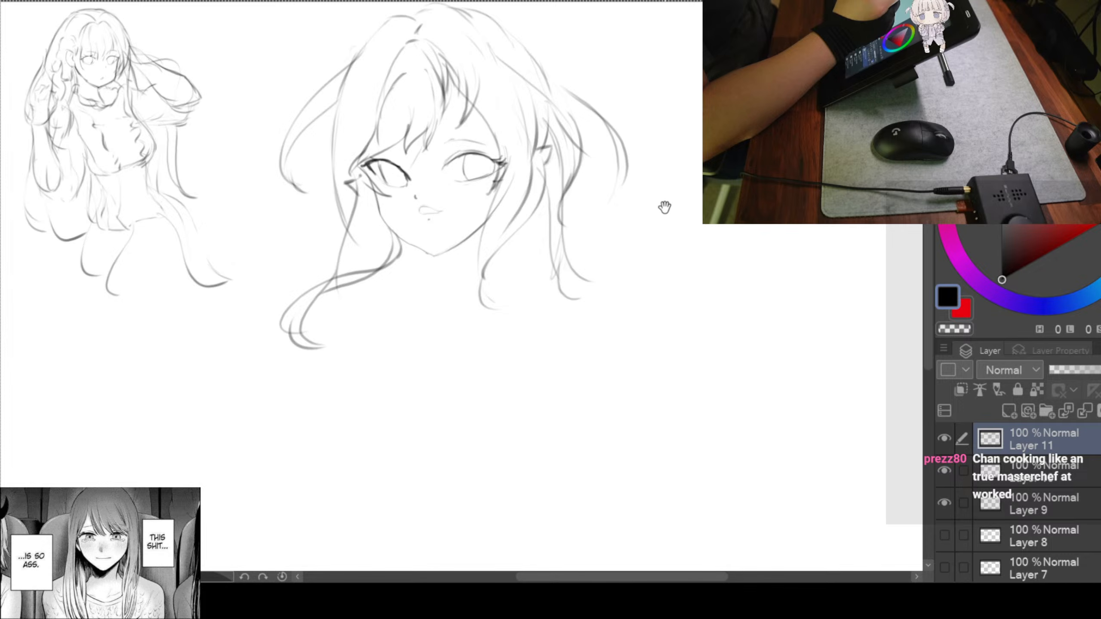
pyautogui.moveTo(571, 188); pyautogui.dragTo(616, 229)
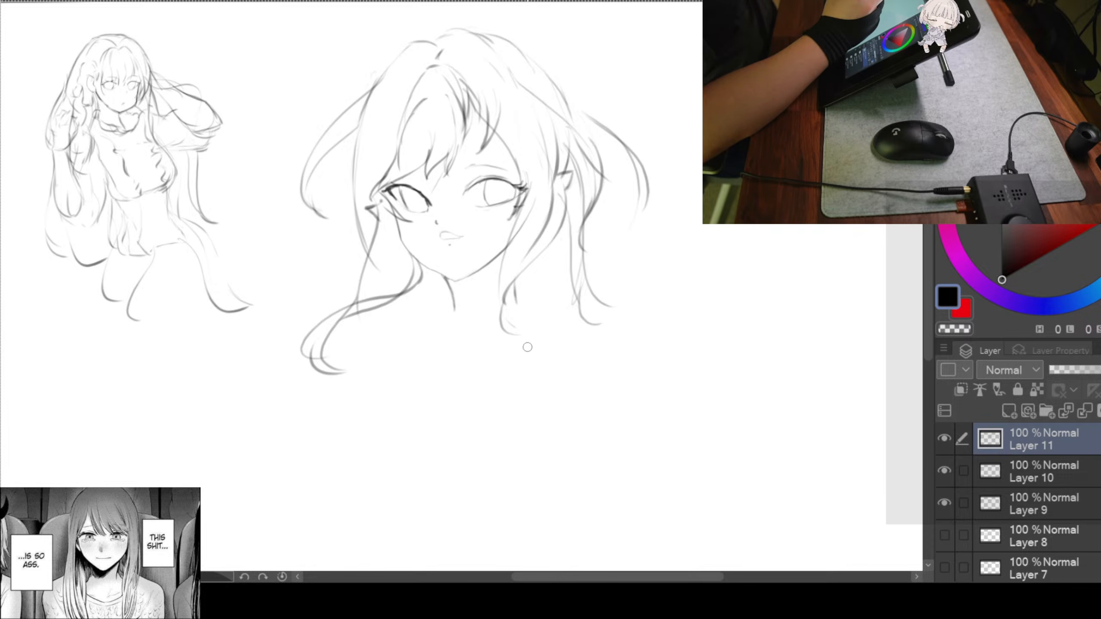
pyautogui.moveTo(535, 307)
pyautogui.mouseDown()
pyautogui.moveTo(585, 344)
pyautogui.moveTo(609, 335)
pyautogui.moveTo(654, 347)
pyautogui.moveTo(565, 313)
pyautogui.mouseUp()
# Scale the third character's head sketch down to about two thirds and reposition it beside the second character
pyautogui.hotkey('ctrl', 't')
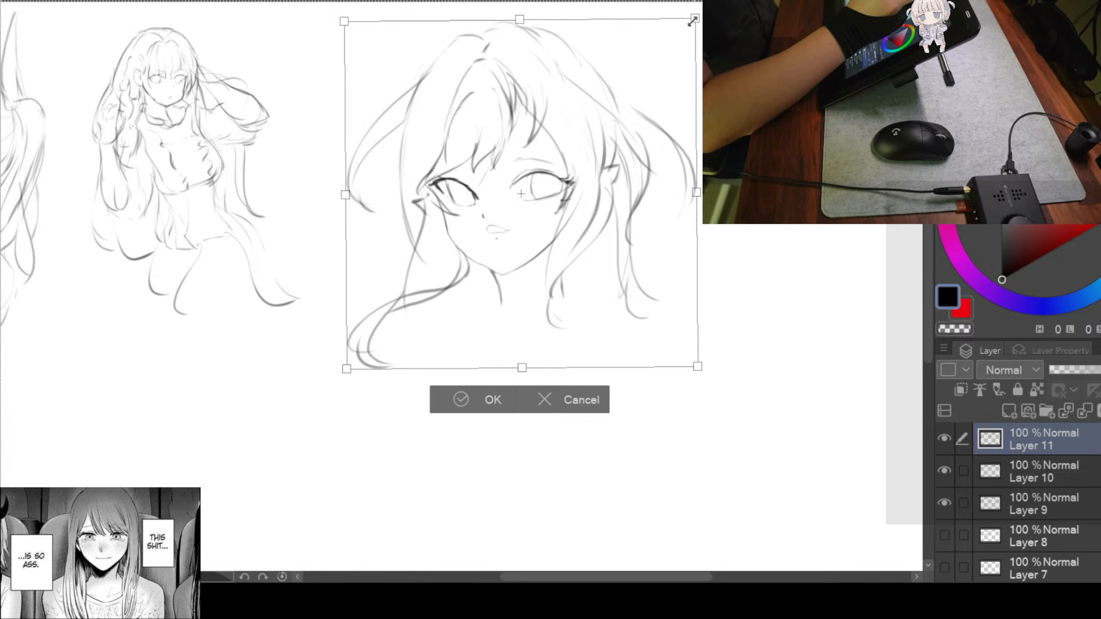
pyautogui.moveTo(693, 19); pyautogui.dragTo(597, 118)
pyautogui.moveTo(471, 245); pyautogui.dragTo(482, 201)
pyautogui.moveTo(610, 73); pyautogui.dragTo(585, 99)
pyautogui.moveTo(515, 246); pyautogui.dragTo(542, 190)
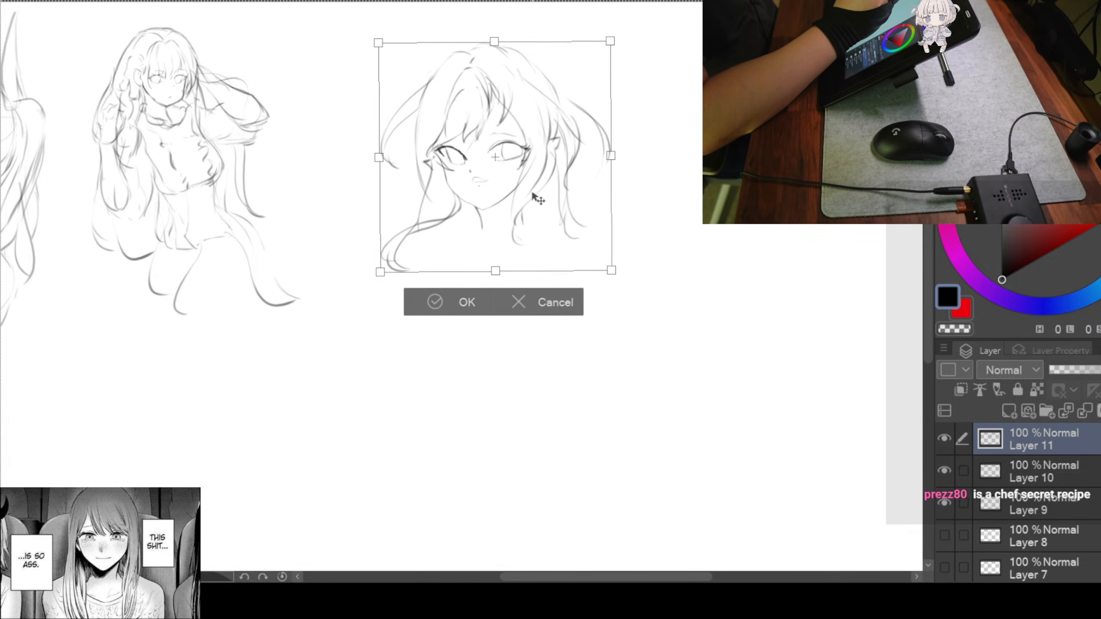
pyautogui.press('Return')
pyautogui.moveTo(614, 250)
pyautogui.mouseDown()
pyautogui.moveTo(612, 273)
pyautogui.moveTo(597, 267)
pyautogui.mouseUp()
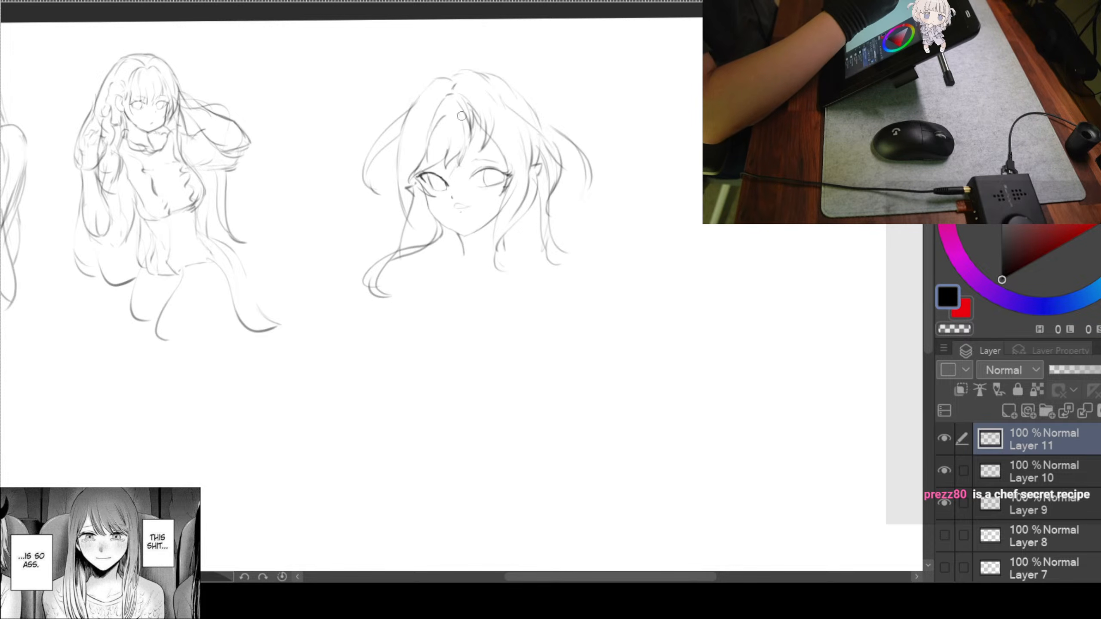
# Sketch a curled loop of hair standing up from the parting at the top of the head
pyautogui.moveTo(463, 138); pyautogui.dragTo(452, 159)
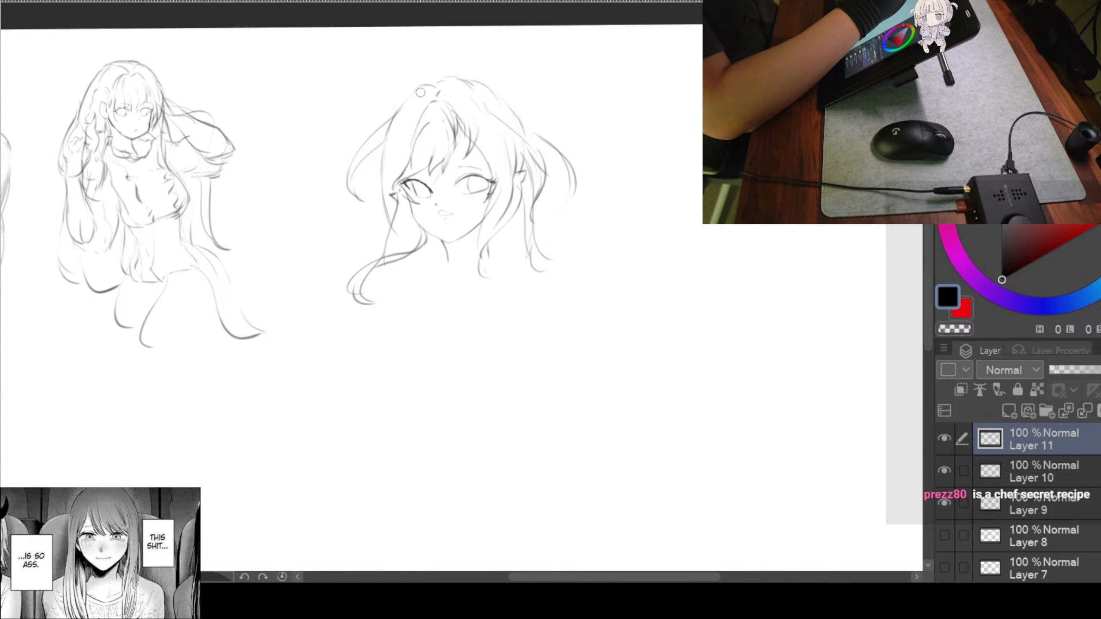
pyautogui.moveTo(438, 56); pyautogui.dragTo(416, 109)
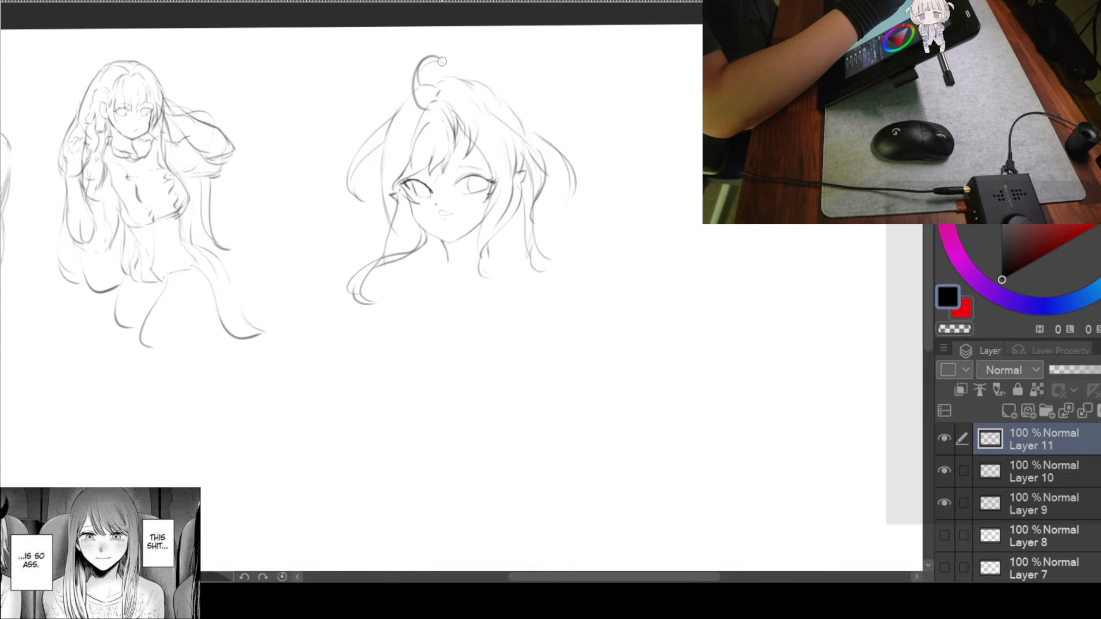
pyautogui.moveTo(442, 62)
pyautogui.mouseDown()
pyautogui.moveTo(432, 99)
pyautogui.moveTo(419, 85)
pyautogui.moveTo(438, 106)
pyautogui.mouseUp()
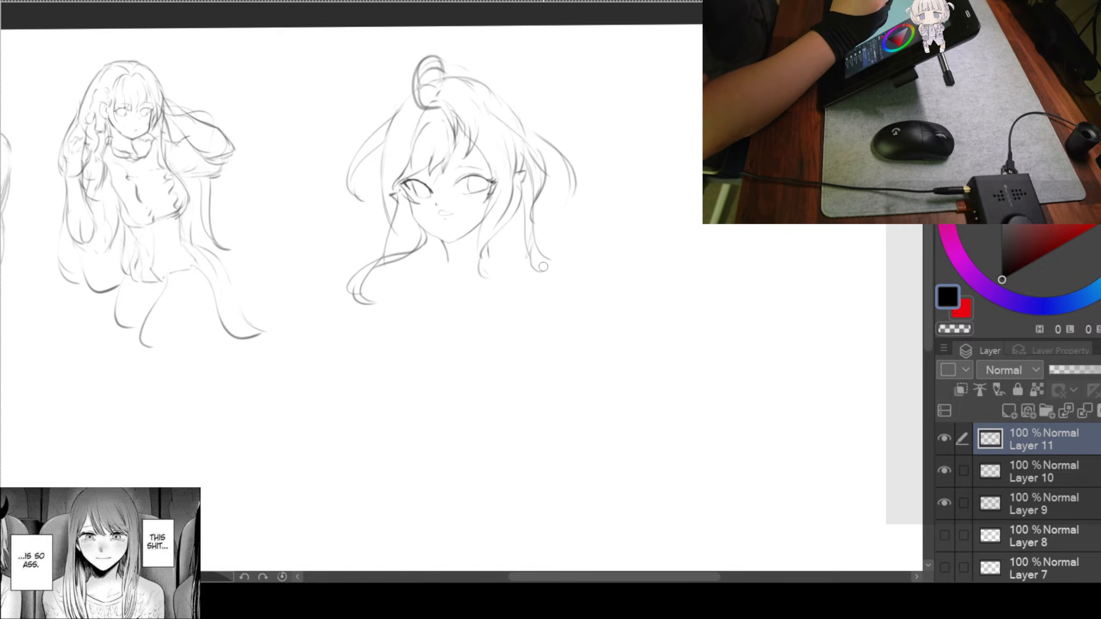
pyautogui.moveTo(668, 192)
pyautogui.mouseDown()
pyautogui.moveTo(678, 204)
pyautogui.moveTo(656, 198)
pyautogui.mouseUp()
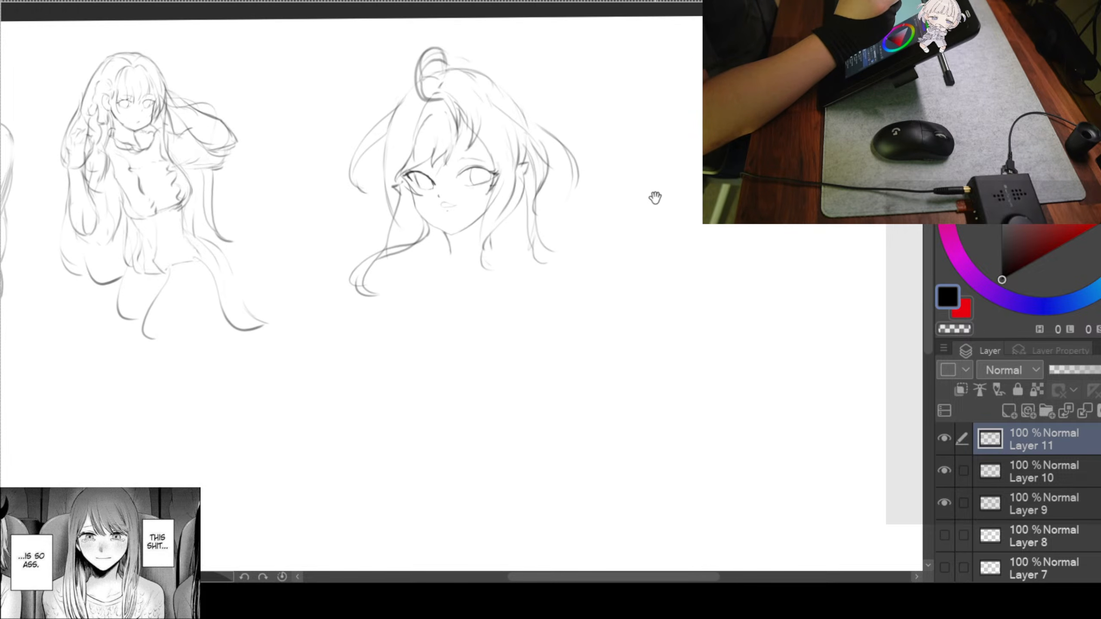
pyautogui.moveTo(615, 231); pyautogui.dragTo(659, 199)
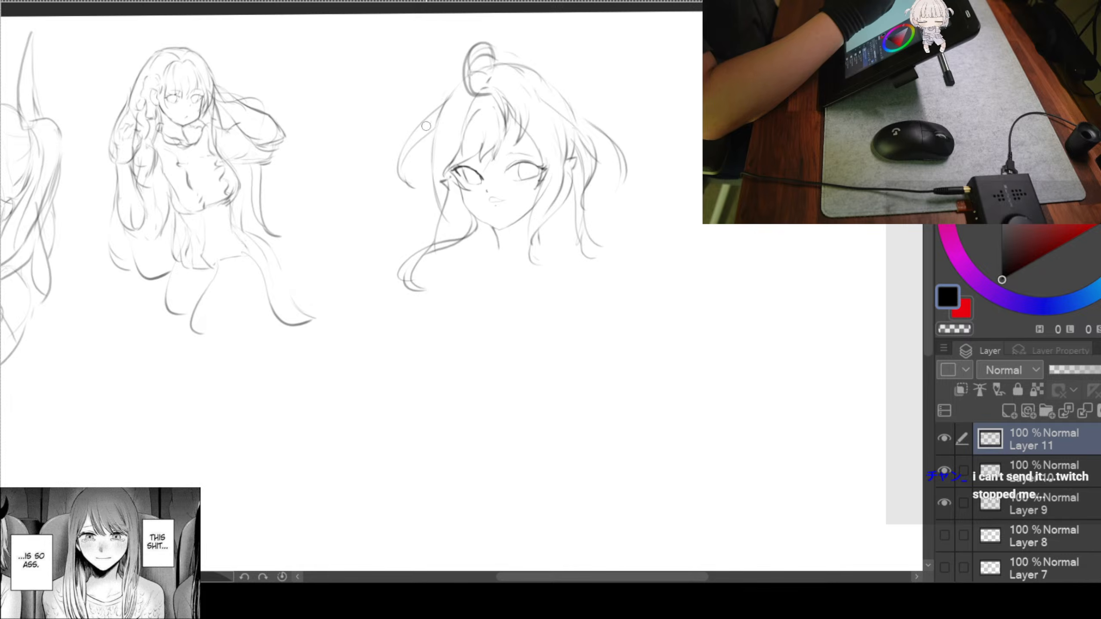
# Scale the head sketch down slightly and move it farther from the second character, applying the transformation
pyautogui.moveTo(641, 337)
pyautogui.mouseDown()
pyautogui.moveTo(580, 347)
pyautogui.moveTo(555, 233)
pyautogui.mouseUp()
pyautogui.hotkey('ctrl', 't')
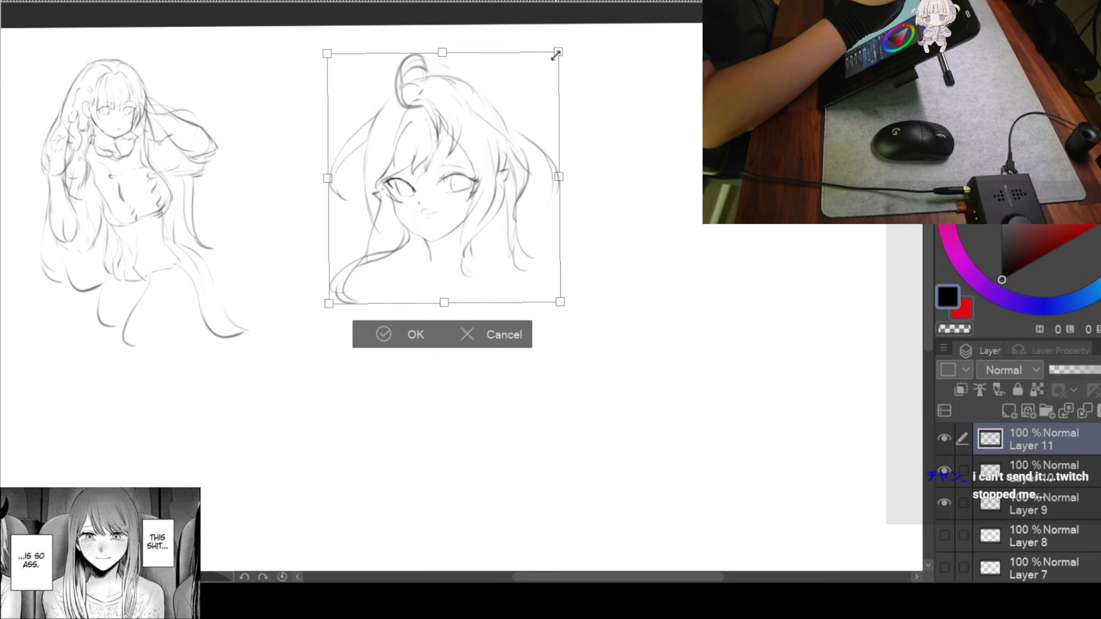
pyautogui.moveTo(555, 56); pyautogui.dragTo(526, 90)
pyautogui.moveTo(454, 204); pyautogui.dragTo(561, 166)
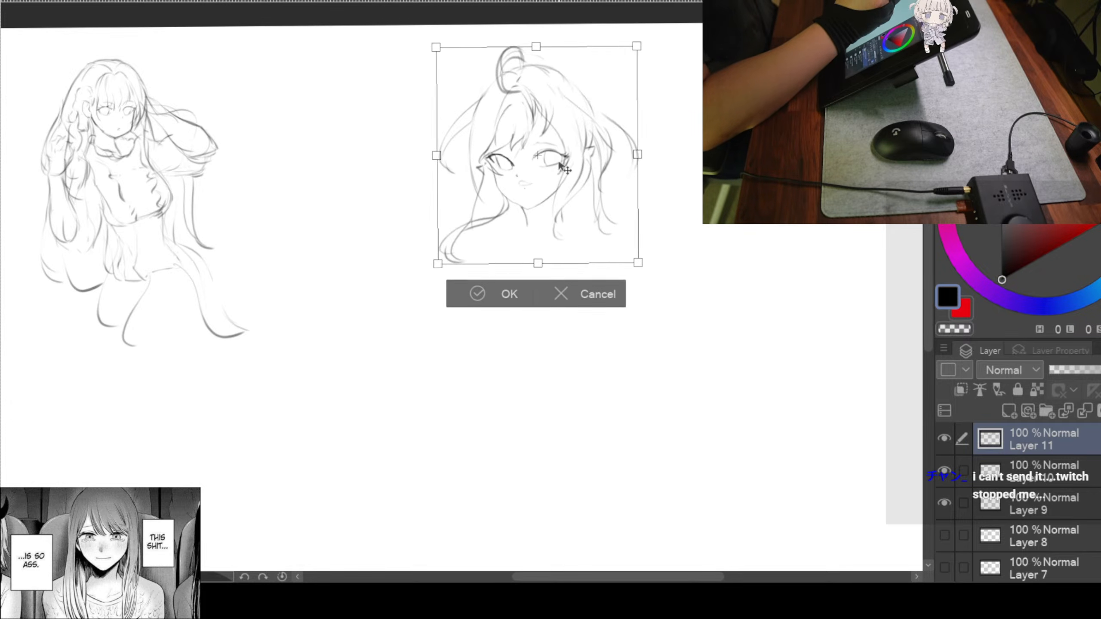
pyautogui.click(477, 293)
# Sketch a wide hair contour sweeping outward from the first eye's loose lock, arching down and curving back inward below jaw level
pyautogui.moveTo(589, 202); pyautogui.dragTo(566, 218)
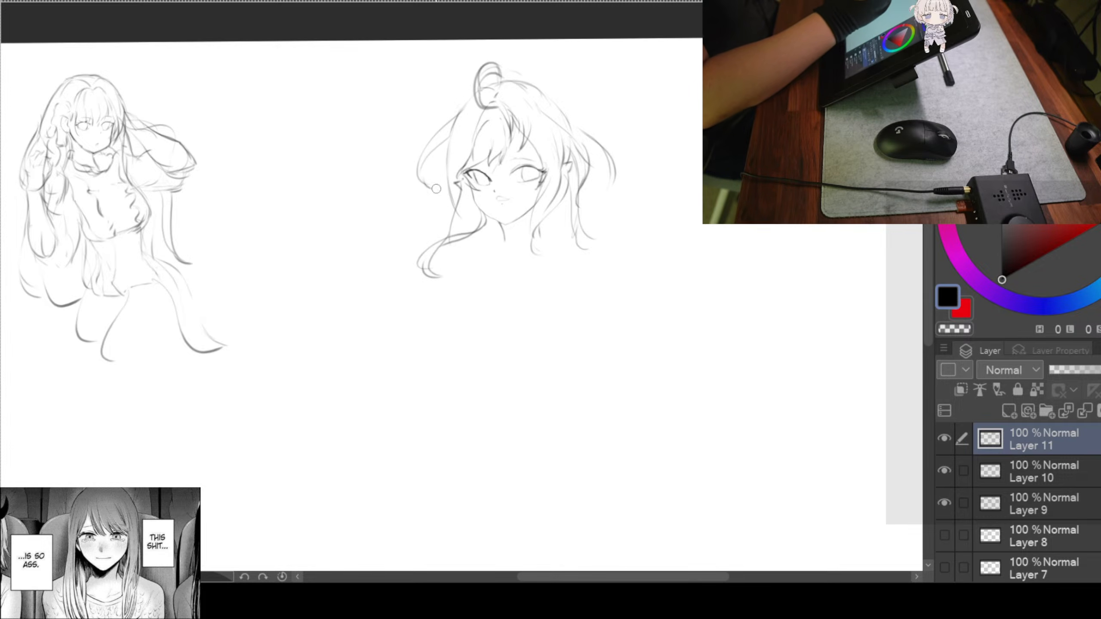
pyautogui.moveTo(424, 186); pyautogui.dragTo(346, 323)
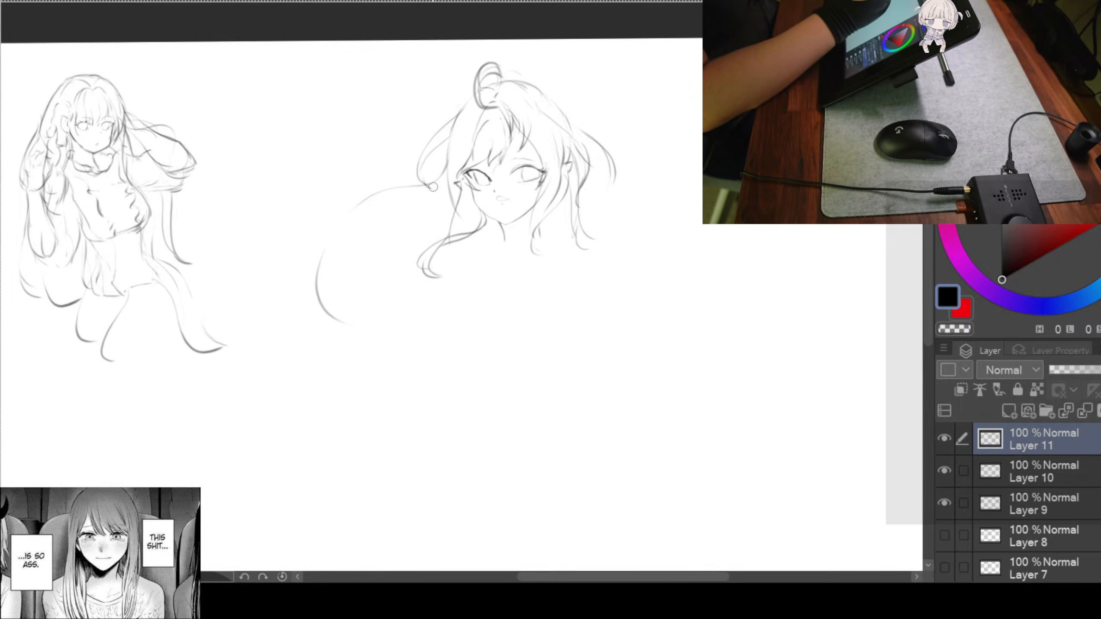
pyautogui.moveTo(683, 212); pyautogui.dragTo(600, 269)
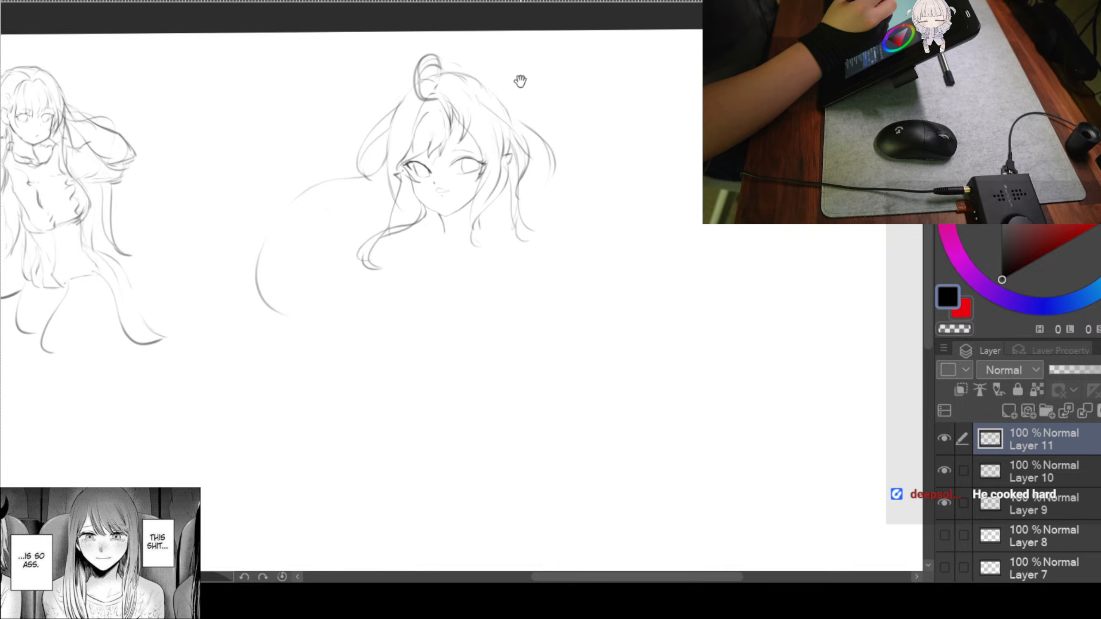
# Sketch a long hair contour flowing outward from the second eye's loose lock, arching down and curving back inward, with a second line inside it
pyautogui.moveTo(518, 79); pyautogui.dragTo(469, 58)
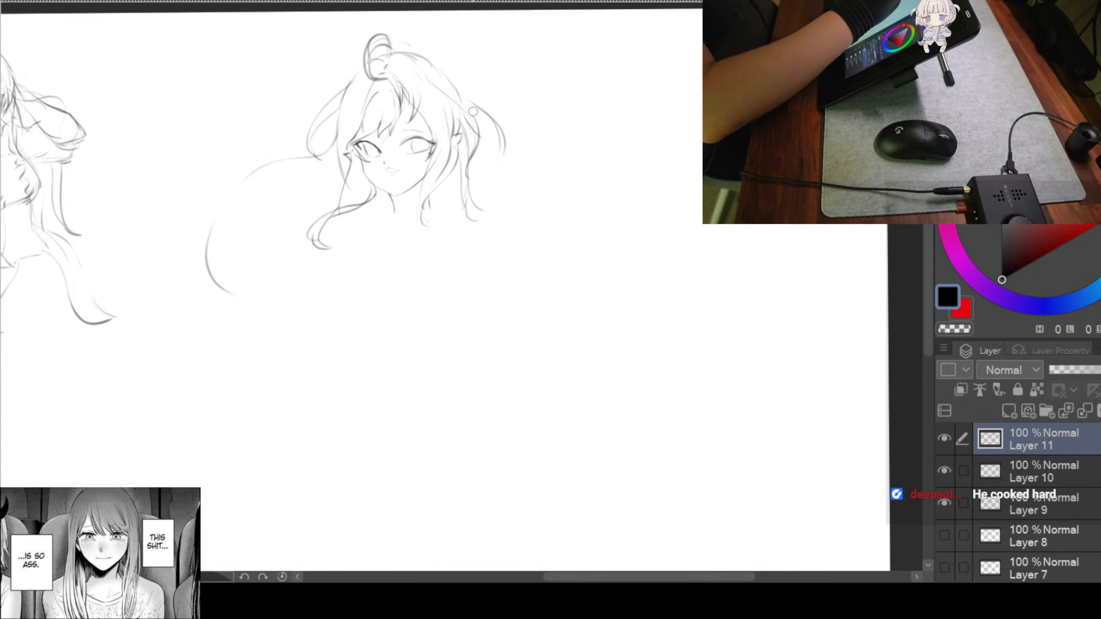
pyautogui.moveTo(483, 146)
pyautogui.mouseDown()
pyautogui.moveTo(538, 199)
pyautogui.moveTo(570, 284)
pyautogui.mouseUp()
pyautogui.moveTo(482, 274); pyautogui.dragTo(488, 248)
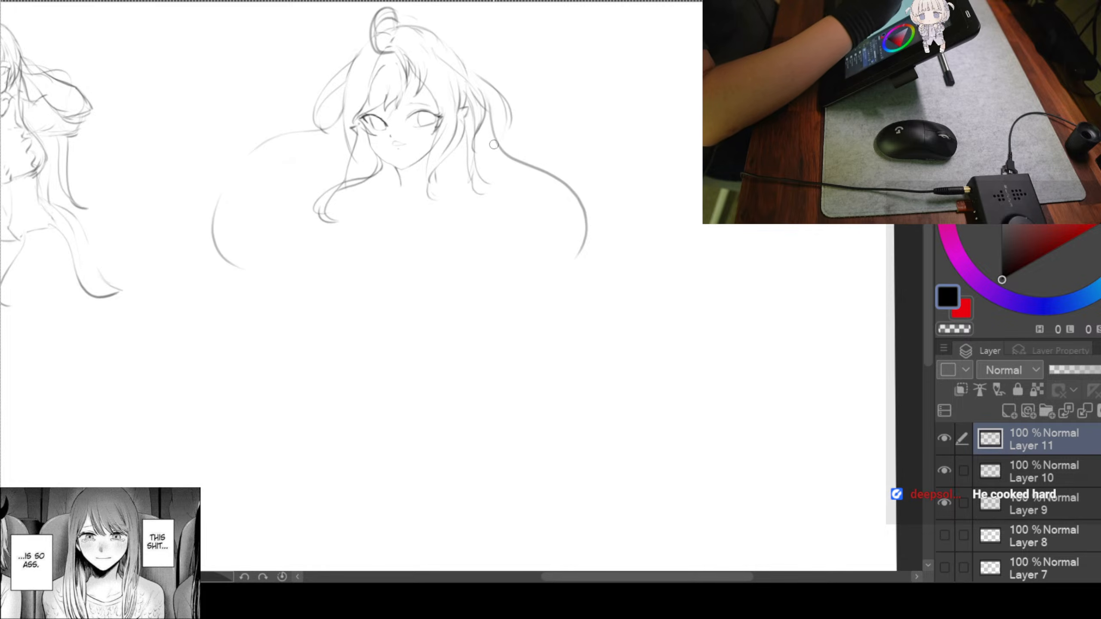
pyautogui.moveTo(489, 153)
pyautogui.mouseDown()
pyautogui.moveTo(583, 218)
pyautogui.moveTo(554, 280)
pyautogui.mouseUp()
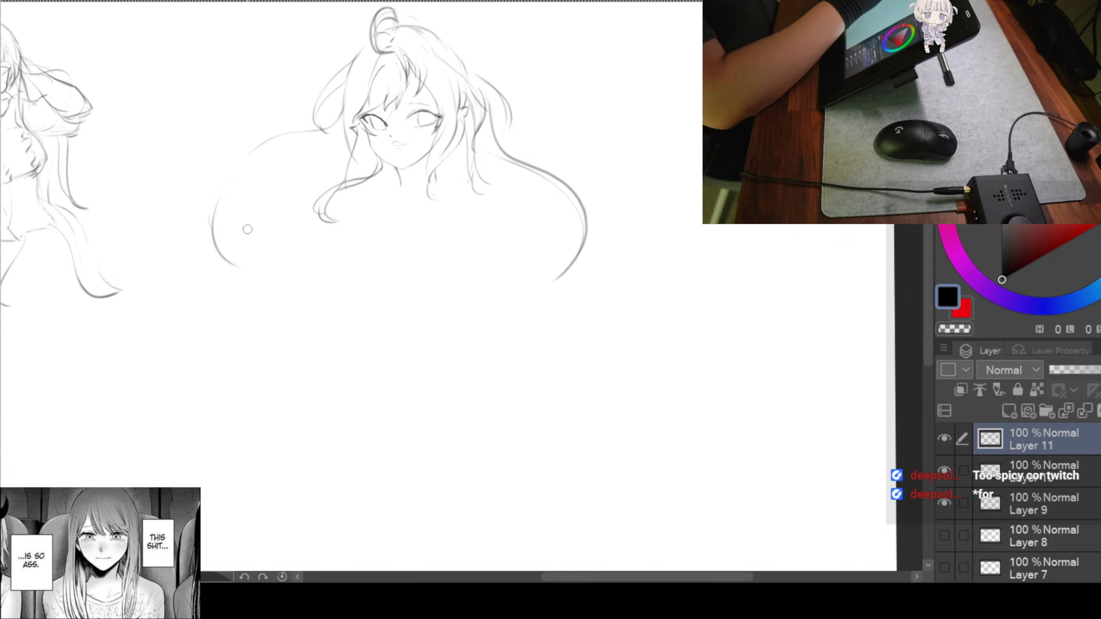
# Reinforce the wide hair contour beside the first eye and sketch inner curves and a large rounded fold within it
pyautogui.moveTo(259, 144)
pyautogui.mouseDown()
pyautogui.moveTo(228, 174)
pyautogui.moveTo(213, 229)
pyautogui.mouseUp()
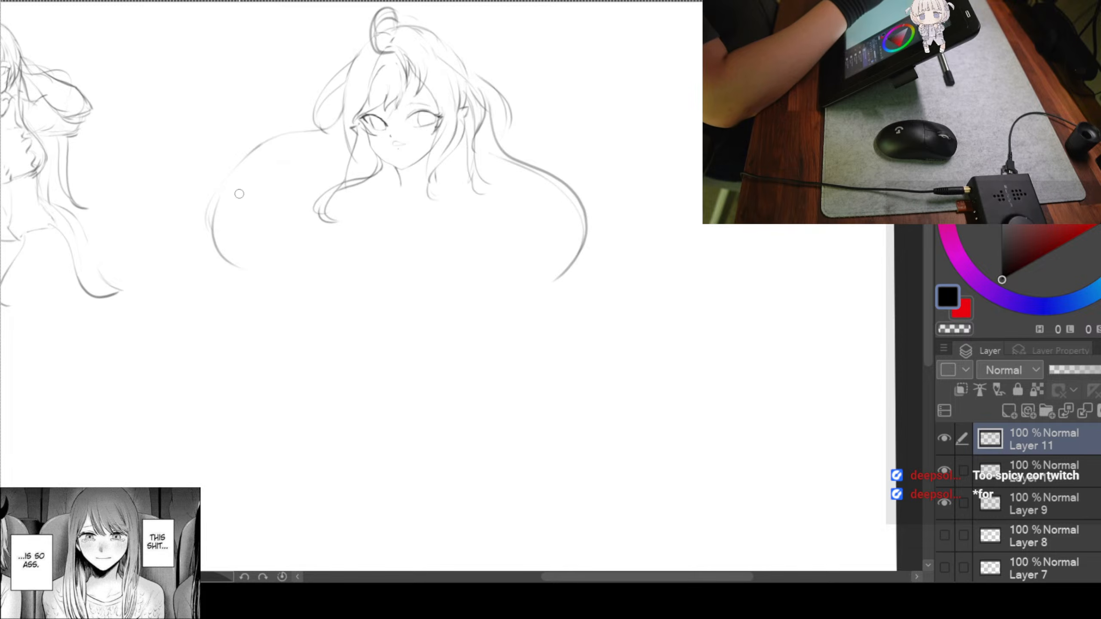
pyautogui.moveTo(269, 157)
pyautogui.mouseDown()
pyautogui.moveTo(247, 186)
pyautogui.moveTo(281, 282)
pyautogui.mouseUp()
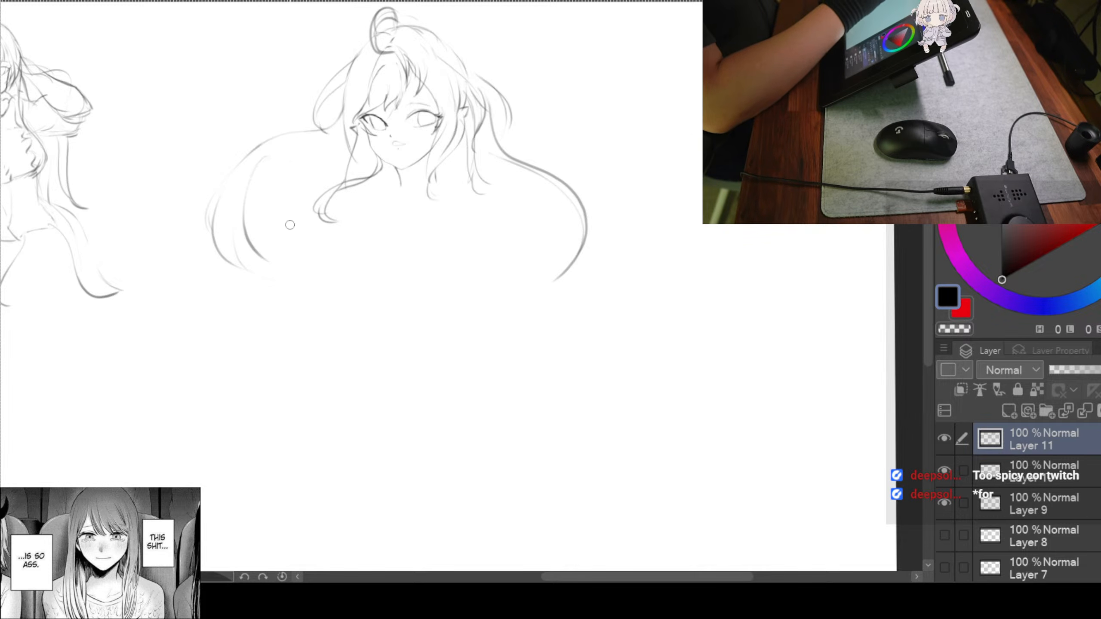
pyautogui.moveTo(304, 241); pyautogui.dragTo(291, 261)
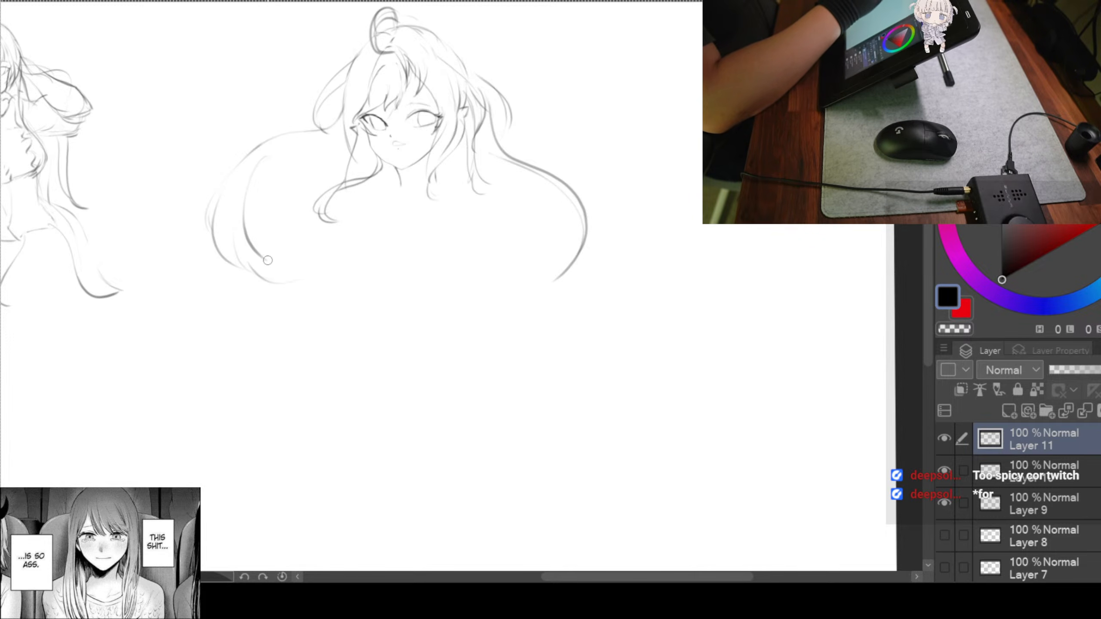
pyautogui.moveTo(266, 199); pyautogui.dragTo(319, 221)
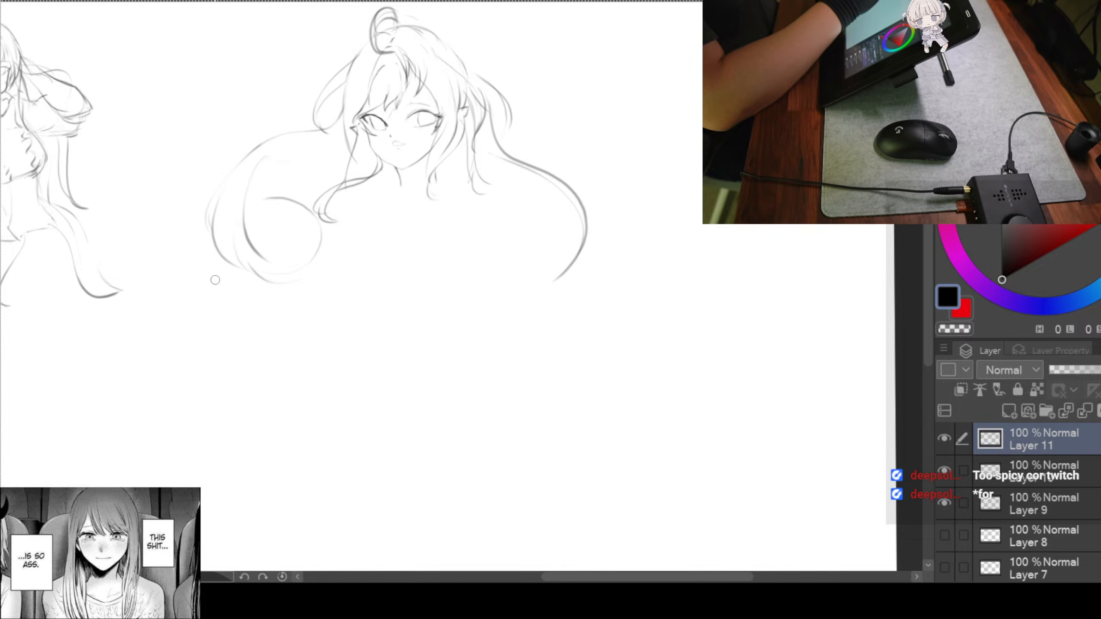
# Extend that hair mass downward with a smaller curved segment and a narrow looped end, like a loose braid
pyautogui.moveTo(245, 309); pyautogui.dragTo(281, 301)
pyautogui.moveTo(225, 270)
pyautogui.mouseDown()
pyautogui.moveTo(260, 306)
pyautogui.moveTo(295, 293)
pyautogui.moveTo(222, 345)
pyautogui.moveTo(243, 339)
pyautogui.moveTo(204, 331)
pyautogui.mouseUp()
pyautogui.moveTo(384, 377); pyautogui.dragTo(347, 389)
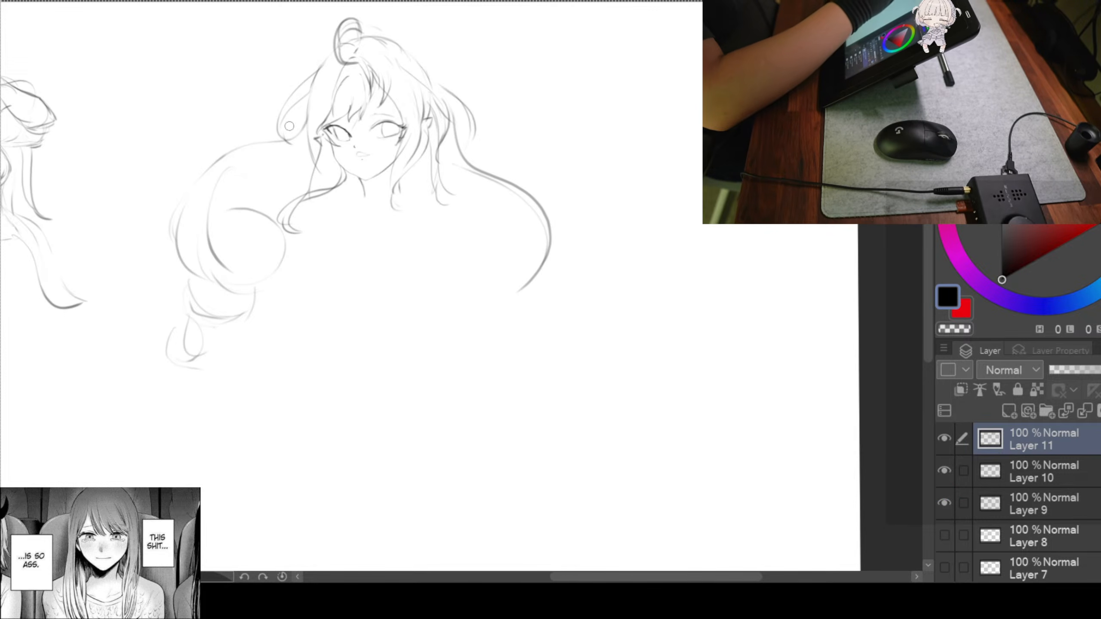
pyautogui.moveTo(422, 286); pyautogui.dragTo(395, 283)
pyautogui.moveTo(466, 246); pyautogui.dragTo(472, 216)
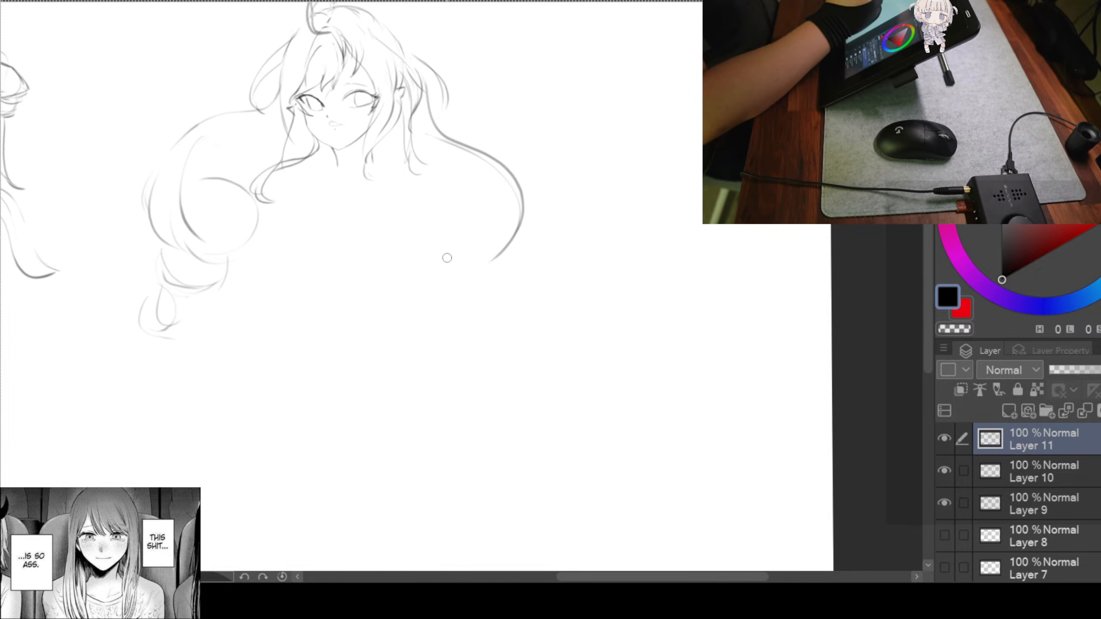
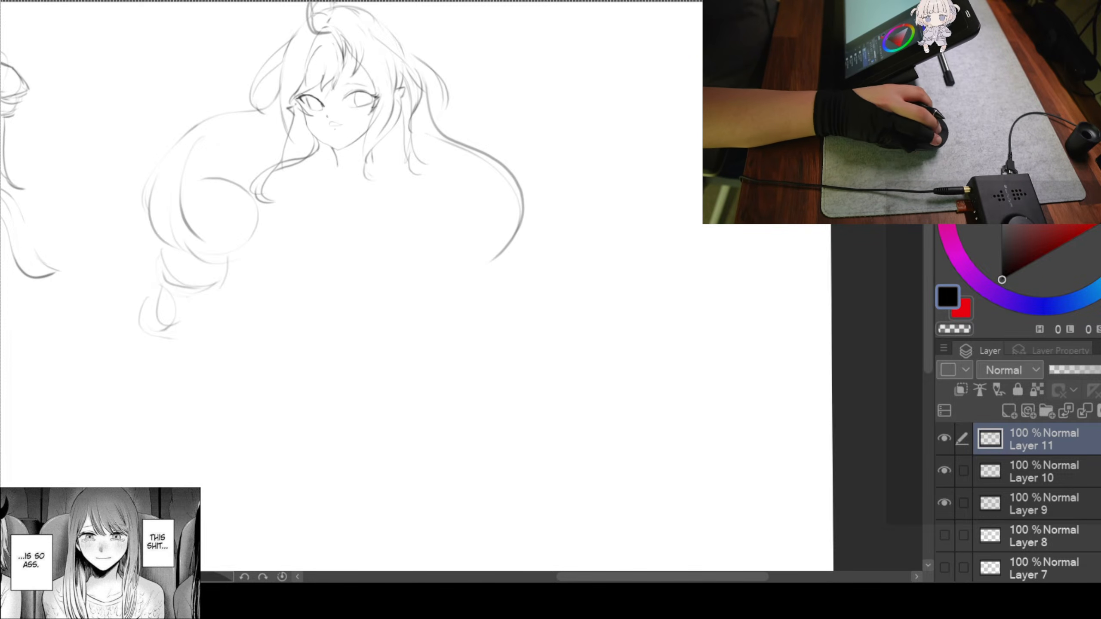
# Place the chat message screenshot on a new layer, enlarge it and move it below the third character, applying the transformation
pyautogui.moveTo(580, 143)
pyautogui.mouseDown()
pyautogui.moveTo(659, 140)
pyautogui.moveTo(595, 126)
pyautogui.mouseUp()
pyautogui.hotkey('ctrl', 'shift', 'n')
pyautogui.scroll(-4, 293, 177)
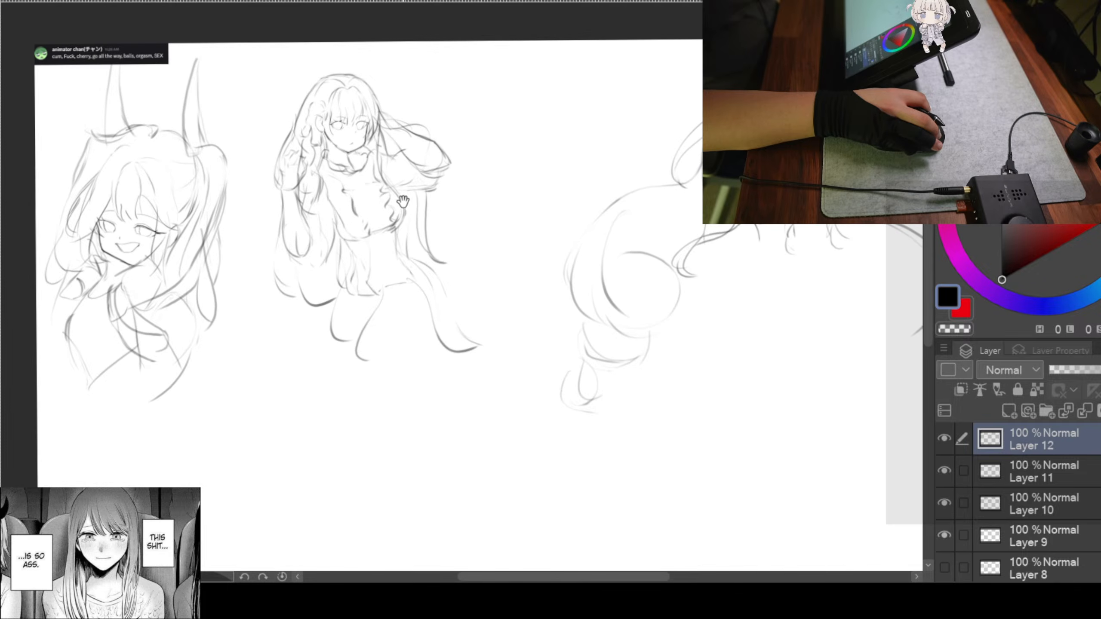
pyautogui.hotkey('ctrl', 't')
pyautogui.moveTo(104, 54); pyautogui.dragTo(921, 346)
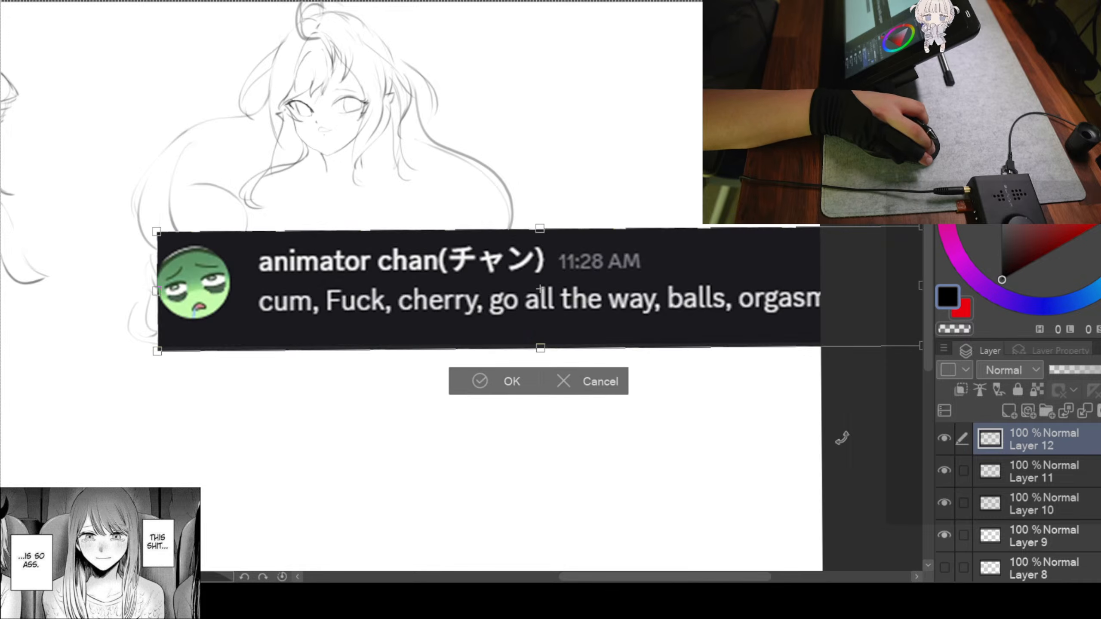
pyautogui.moveTo(621, 305); pyautogui.dragTo(490, 382)
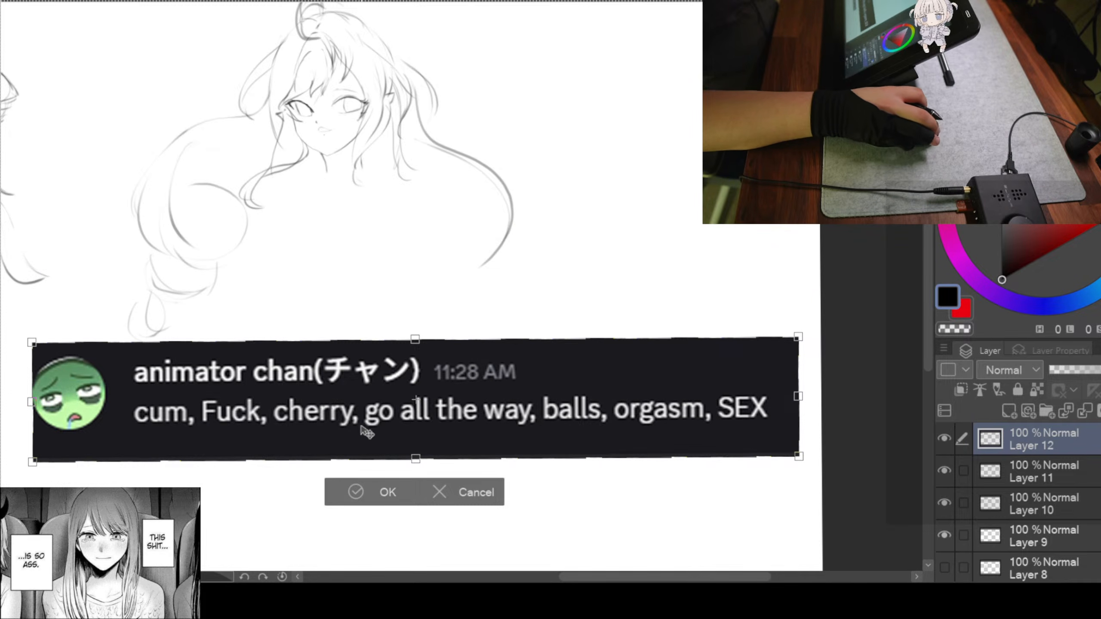
pyautogui.click(354, 491)
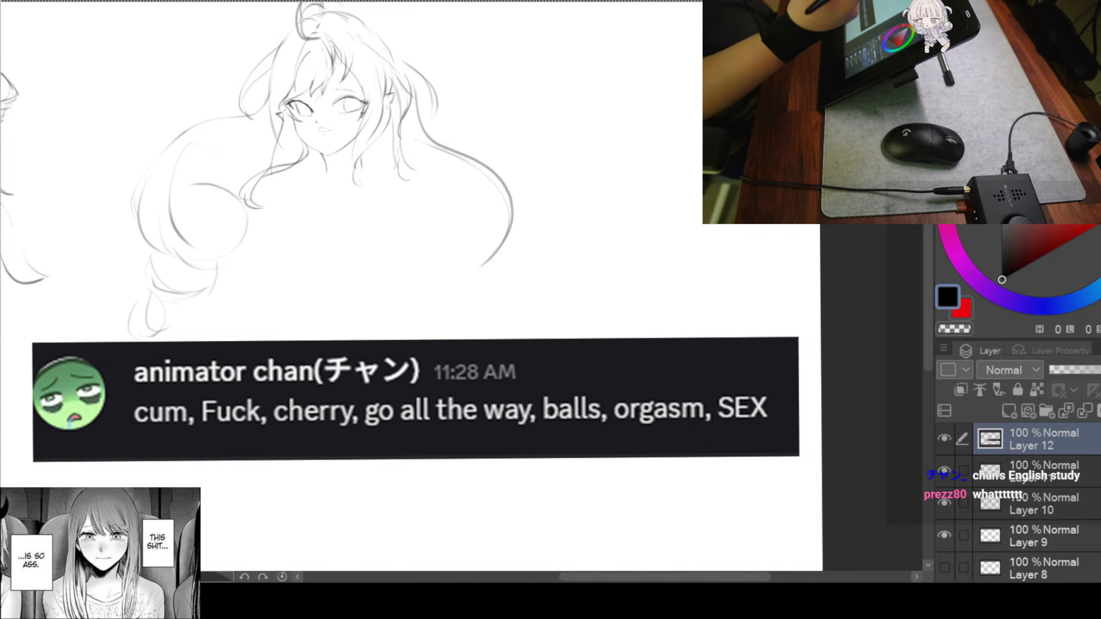
# Switch the drawing colour to red and handwrite "HAPPY TIME!" below the chat screenshot
pyautogui.click(967, 300)
pyautogui.moveTo(751, 355); pyautogui.dragTo(841, 245)
pyautogui.moveTo(255, 393)
pyautogui.mouseDown()
pyautogui.moveTo(258, 450)
pyautogui.moveTo(277, 440)
pyautogui.mouseUp()
pyautogui.moveTo(257, 417)
pyautogui.mouseDown()
pyautogui.moveTo(274, 395)
pyautogui.moveTo(311, 414)
pyautogui.mouseUp()
pyautogui.moveTo(325, 393)
pyautogui.mouseDown()
pyautogui.moveTo(326, 428)
pyautogui.moveTo(328, 411)
pyautogui.moveTo(347, 430)
pyautogui.mouseUp()
pyautogui.moveTo(347, 400)
pyautogui.mouseDown()
pyautogui.moveTo(387, 387)
pyautogui.moveTo(373, 438)
pyautogui.mouseUp()
pyautogui.moveTo(400, 393); pyautogui.dragTo(429, 391)
pyautogui.moveTo(415, 393)
pyautogui.mouseDown()
pyautogui.moveTo(416, 450)
pyautogui.moveTo(454, 405)
pyautogui.moveTo(452, 448)
pyautogui.mouseUp()
pyautogui.moveTo(438, 447); pyautogui.dragTo(479, 439)
pyautogui.moveTo(493, 401); pyautogui.dragTo(491, 452)
pyautogui.moveTo(497, 401)
pyautogui.mouseDown()
pyautogui.moveTo(526, 404)
pyautogui.moveTo(529, 447)
pyautogui.moveTo(548, 392)
pyautogui.mouseUp()
pyautogui.moveTo(530, 420); pyautogui.dragTo(551, 418)
pyautogui.moveTo(531, 445); pyautogui.dragTo(568, 445)
pyautogui.hscroll(3, 675, 385)
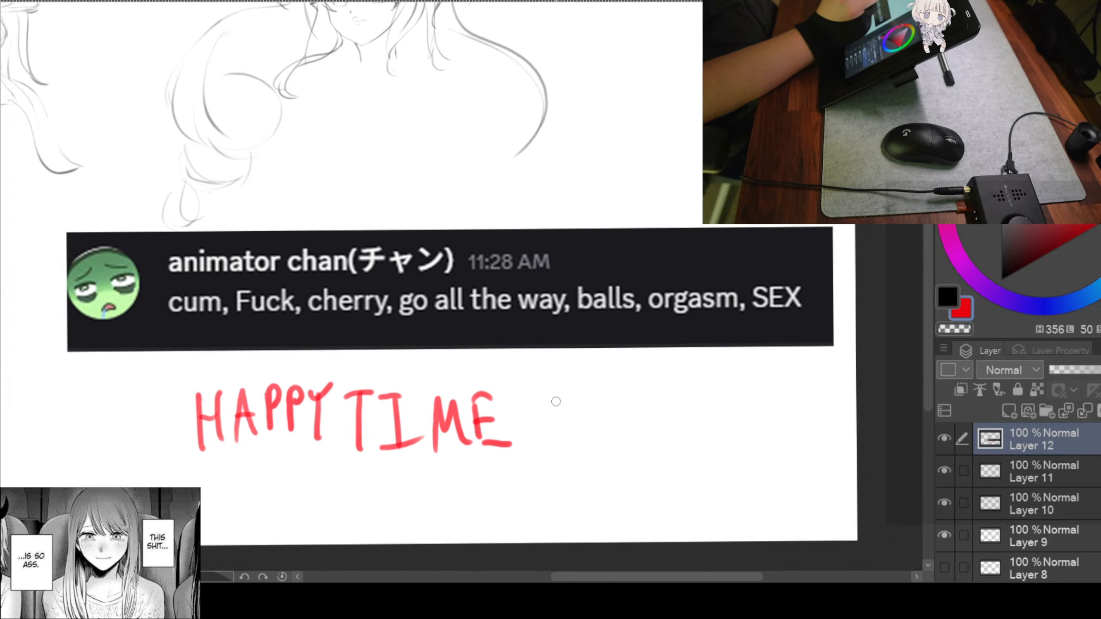
pyautogui.moveTo(538, 377); pyautogui.dragTo(532, 417)
pyautogui.click(527, 431)
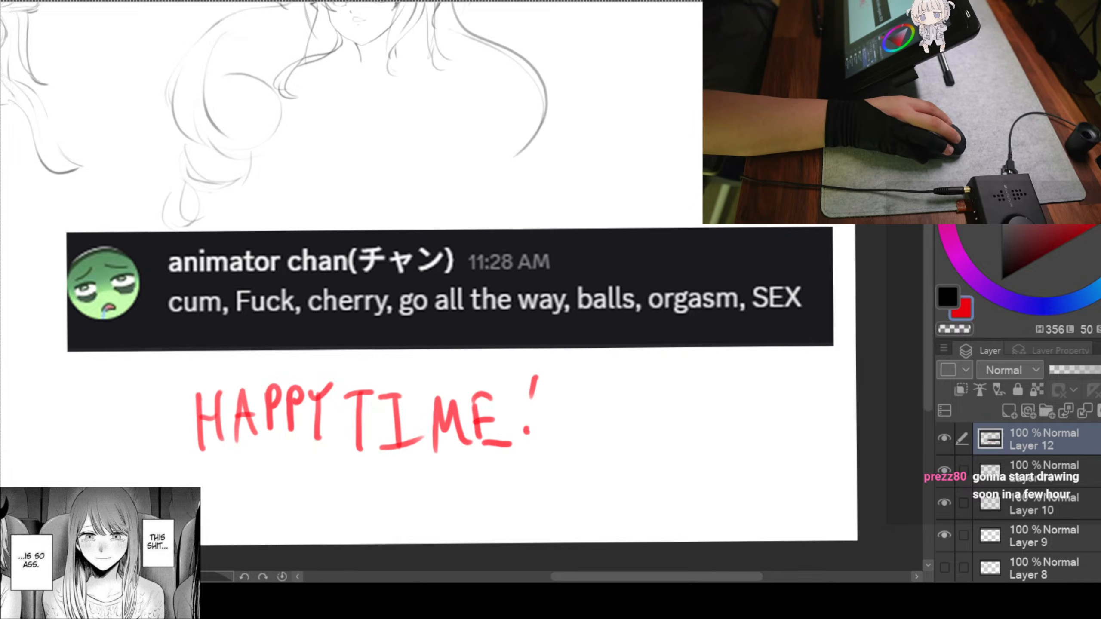
# Delete the layer holding the chat screenshot and red lettering, and switch the drawing colour back to black
pyautogui.press('Delete')
pyautogui.click(948, 296)
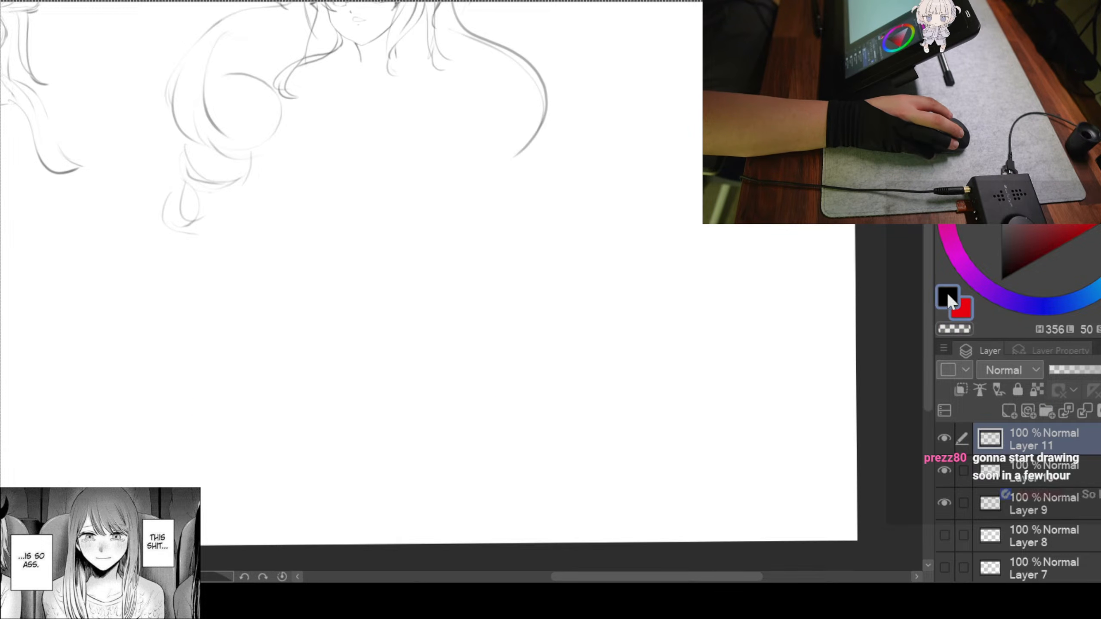
pyautogui.scroll(-2, 418, 143)
pyautogui.moveTo(418, 142); pyautogui.dragTo(380, 332)
pyautogui.scroll(1, 300, 277)
pyautogui.moveTo(299, 277); pyautogui.dragTo(373, 281)
pyautogui.scroll(-2, 373, 280)
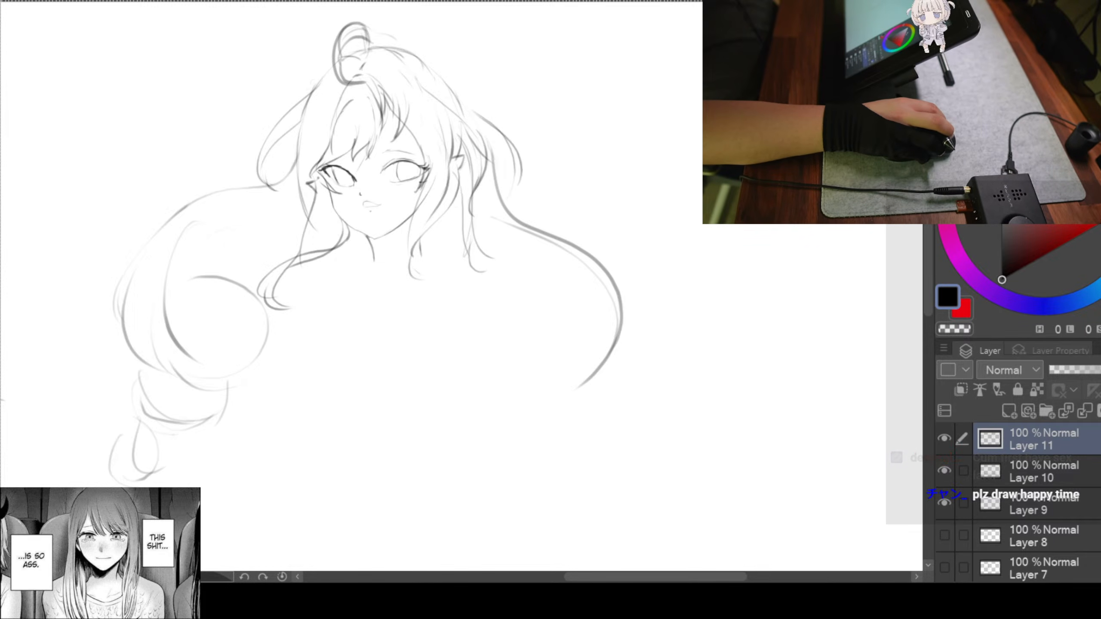
# Show and hide Layers 8, 7, 6 and 5 one at a time to examine the earlier sketches on them
pyautogui.scroll(-3, 658, 202)
pyautogui.hscroll(-3, 828, 337)
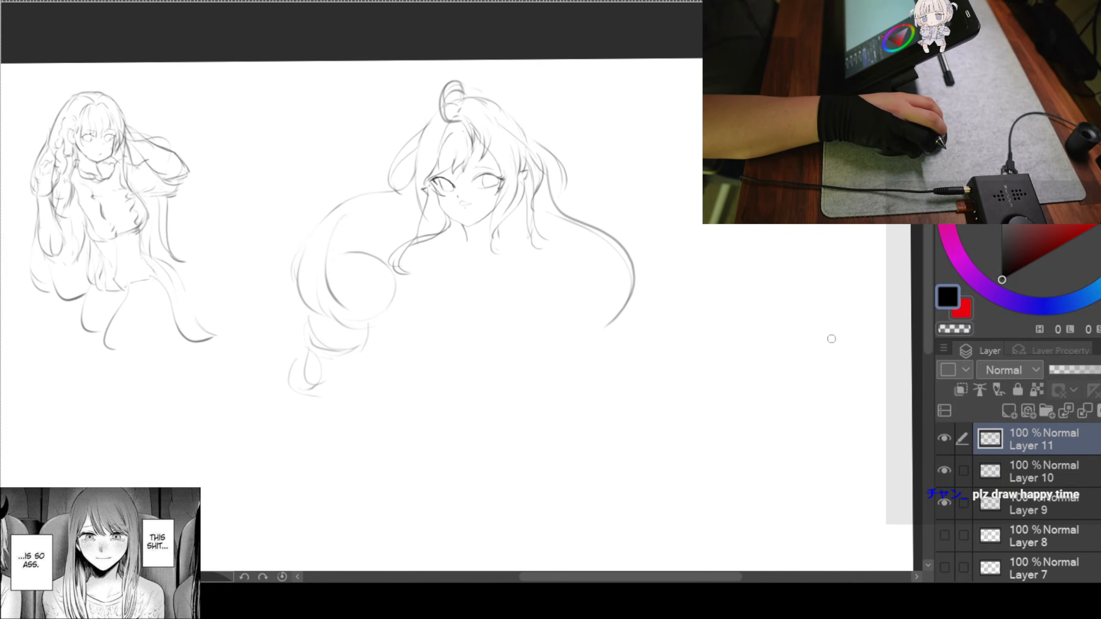
pyautogui.click(944, 536)
pyautogui.hscroll(-3, 477, 260)
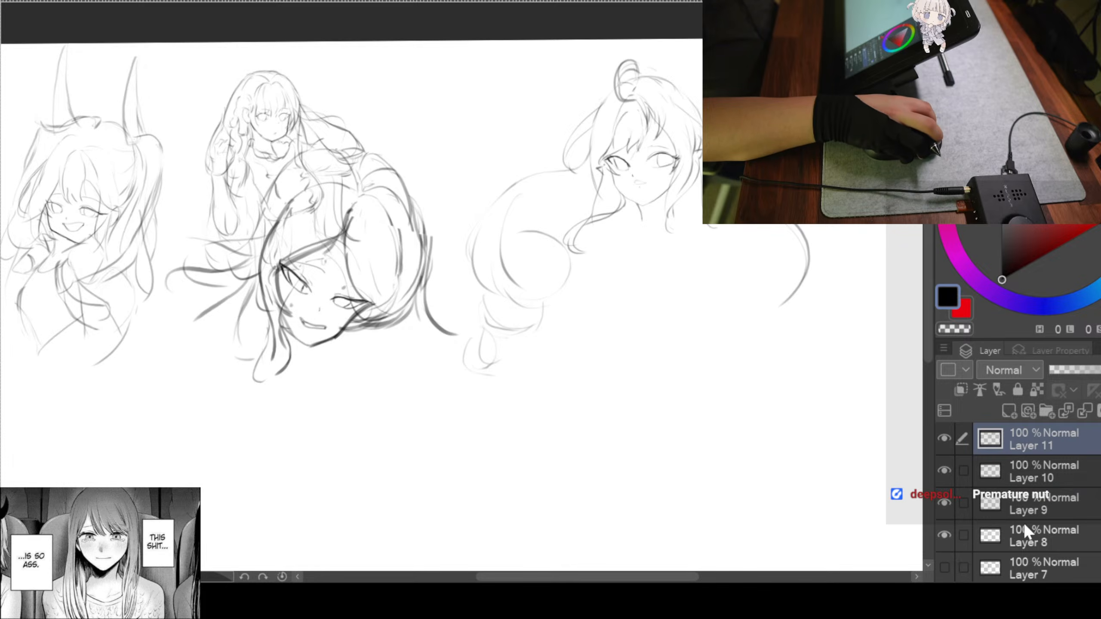
pyautogui.click(946, 534)
pyautogui.click(941, 566)
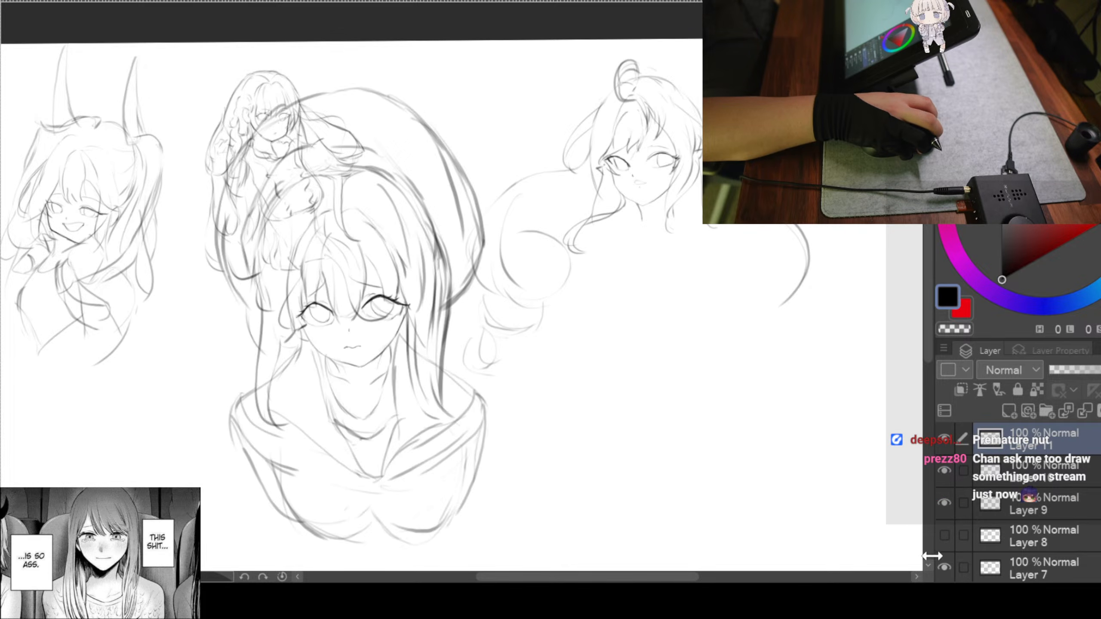
pyautogui.click(946, 566)
pyautogui.scroll(-2, 986, 545)
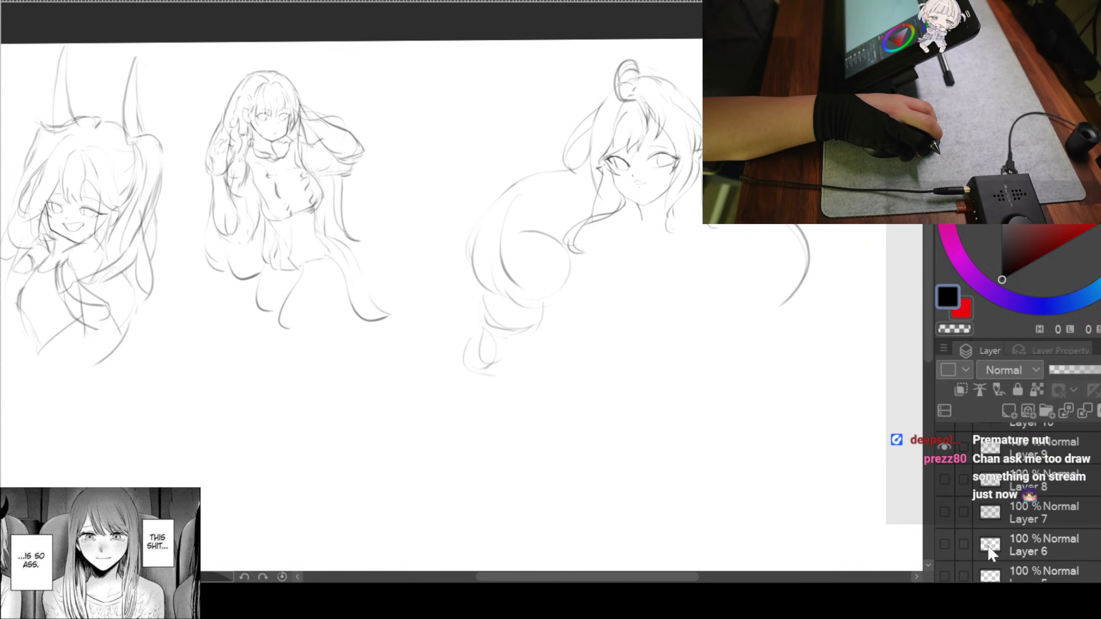
pyautogui.click(949, 543)
pyautogui.click(949, 544)
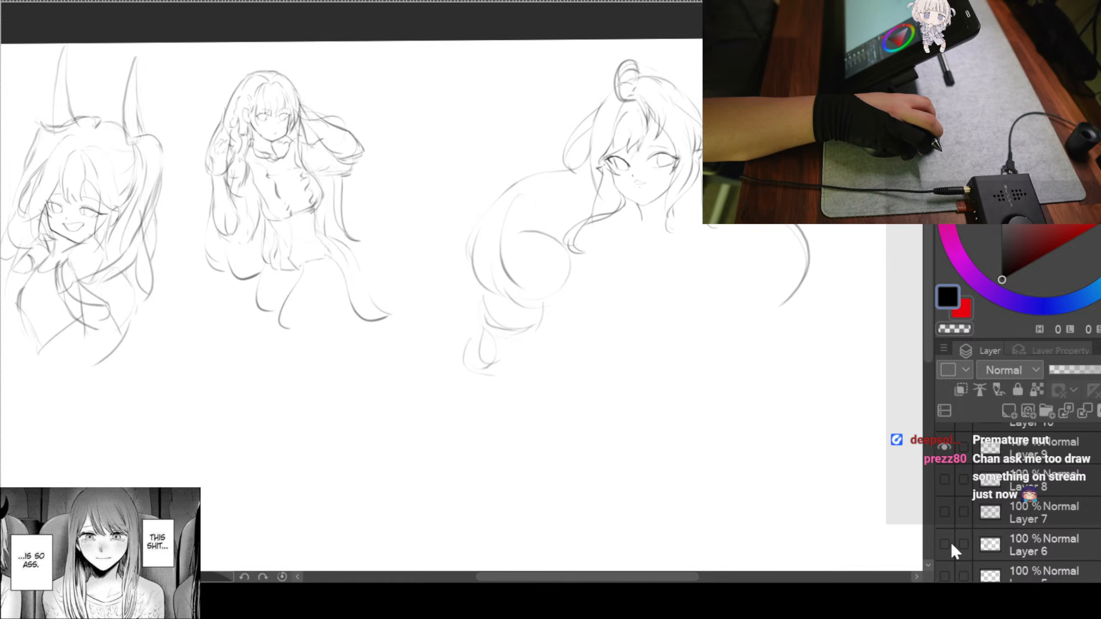
pyautogui.scroll(-1, 950, 542)
pyautogui.click(950, 542)
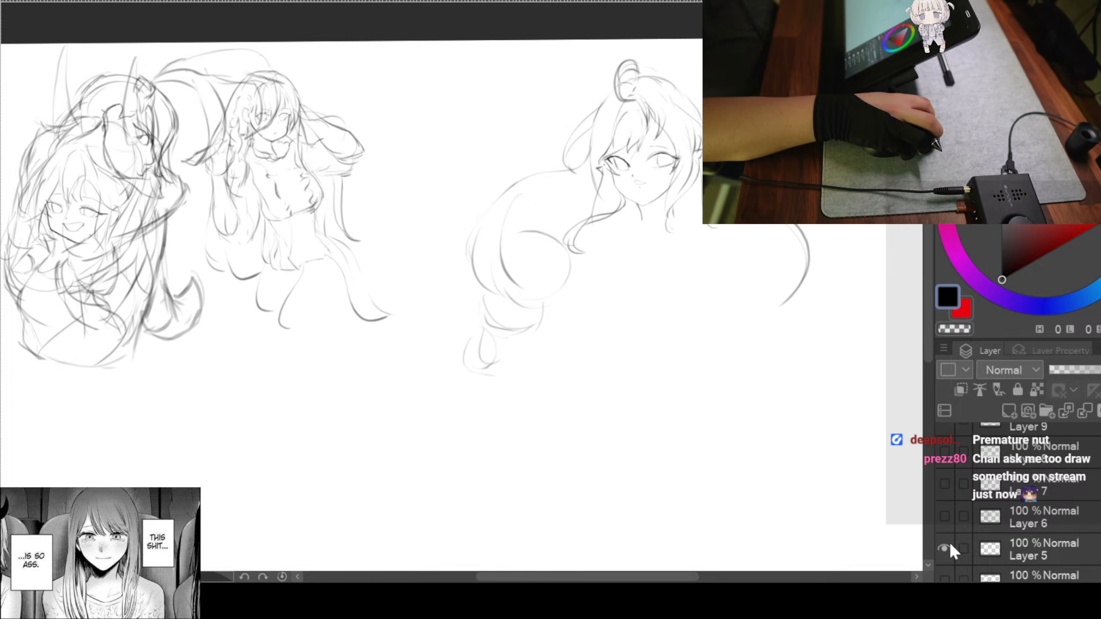
pyautogui.click(949, 542)
pyautogui.scroll(-3, 948, 542)
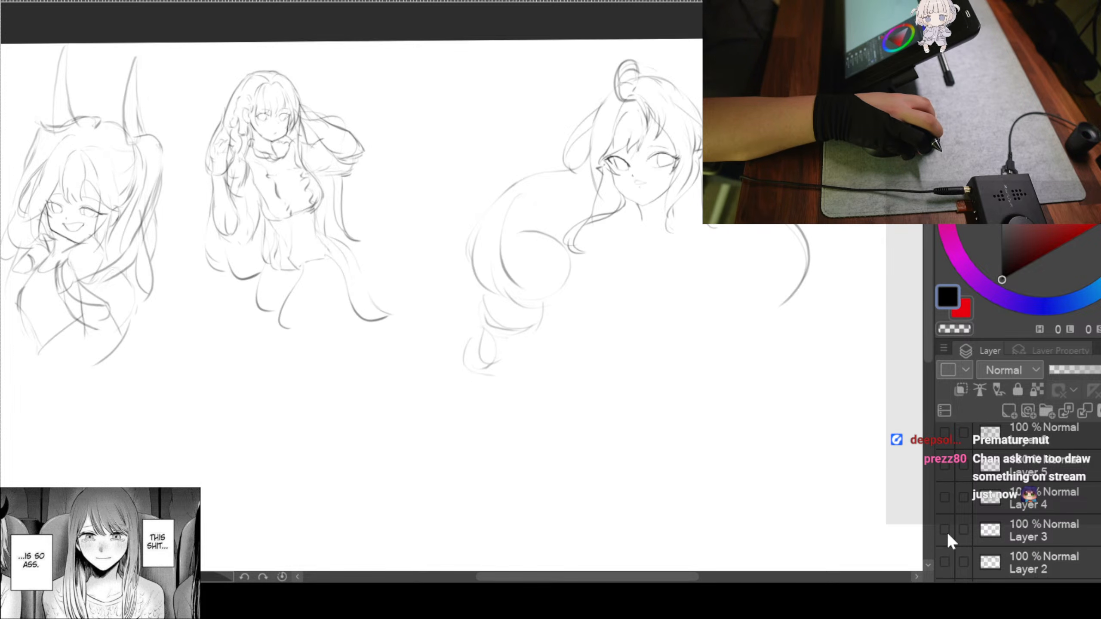
# Show Layer 3, scale its upper-body sketch down slightly and move it below the third character's head, applying the transformation
pyautogui.click(948, 532)
pyautogui.moveTo(714, 384); pyautogui.dragTo(413, 302)
pyautogui.hotkey('ctrl', 't')
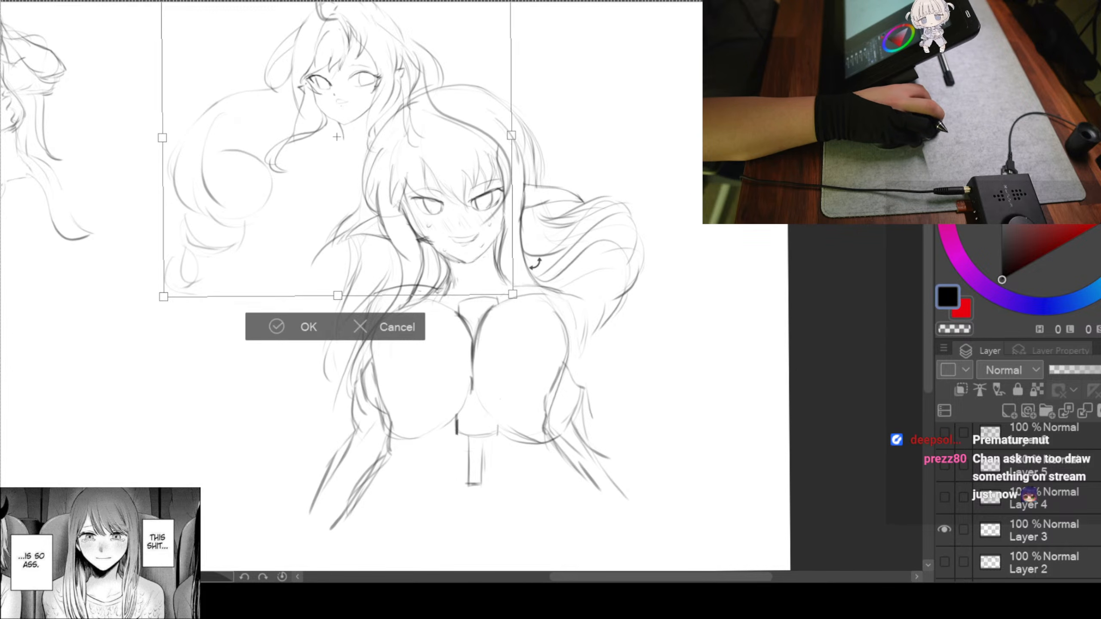
pyautogui.click(282, 330)
pyautogui.click(1075, 528)
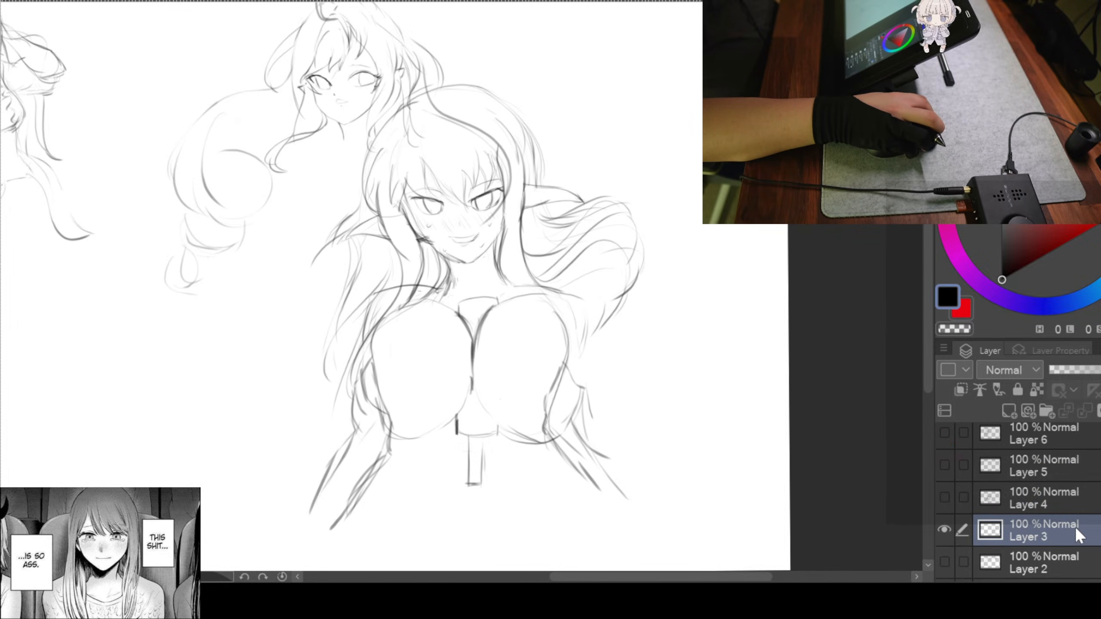
pyautogui.hotkey('ctrl', 't')
pyautogui.moveTo(644, 83); pyautogui.dragTo(579, 162)
pyautogui.moveTo(520, 288)
pyautogui.mouseDown()
pyautogui.moveTo(561, 328)
pyautogui.moveTo(619, 355)
pyautogui.moveTo(469, 321)
pyautogui.mouseUp()
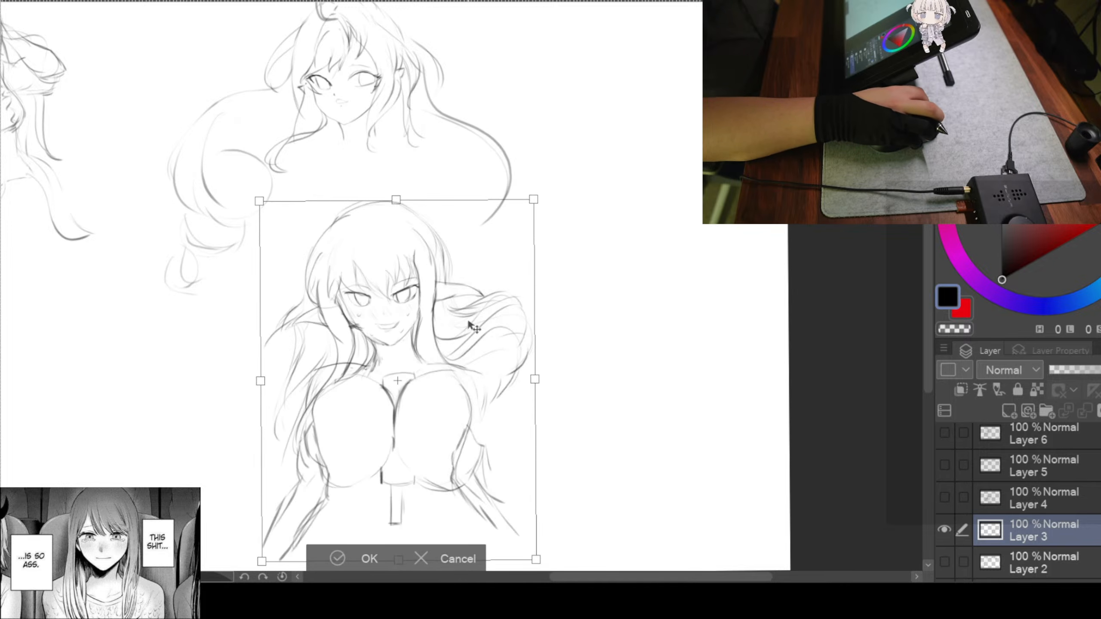
pyautogui.click(340, 560)
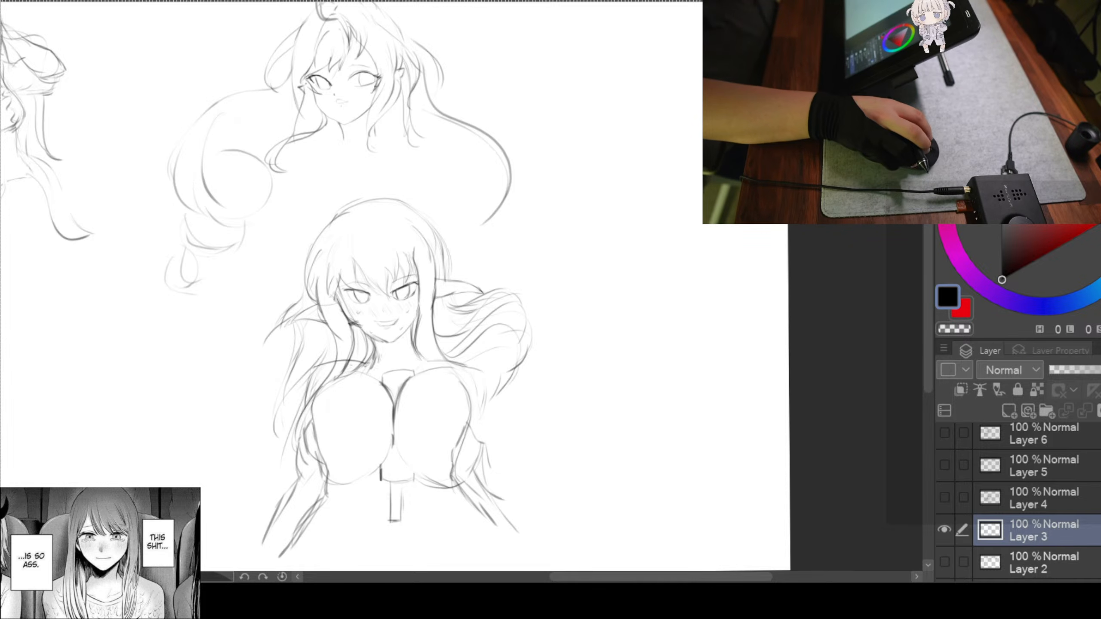
# Hide Layer 3 and make Layer 11 the active layer again
pyautogui.click(944, 530)
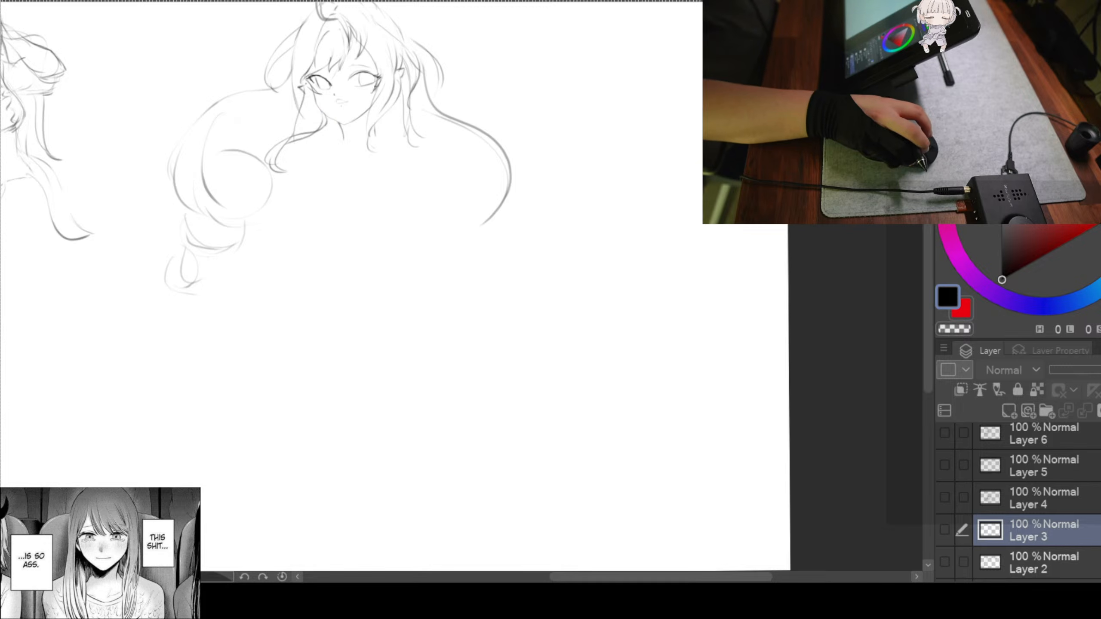
pyautogui.scroll(5, 1080, 459)
pyautogui.click(1079, 444)
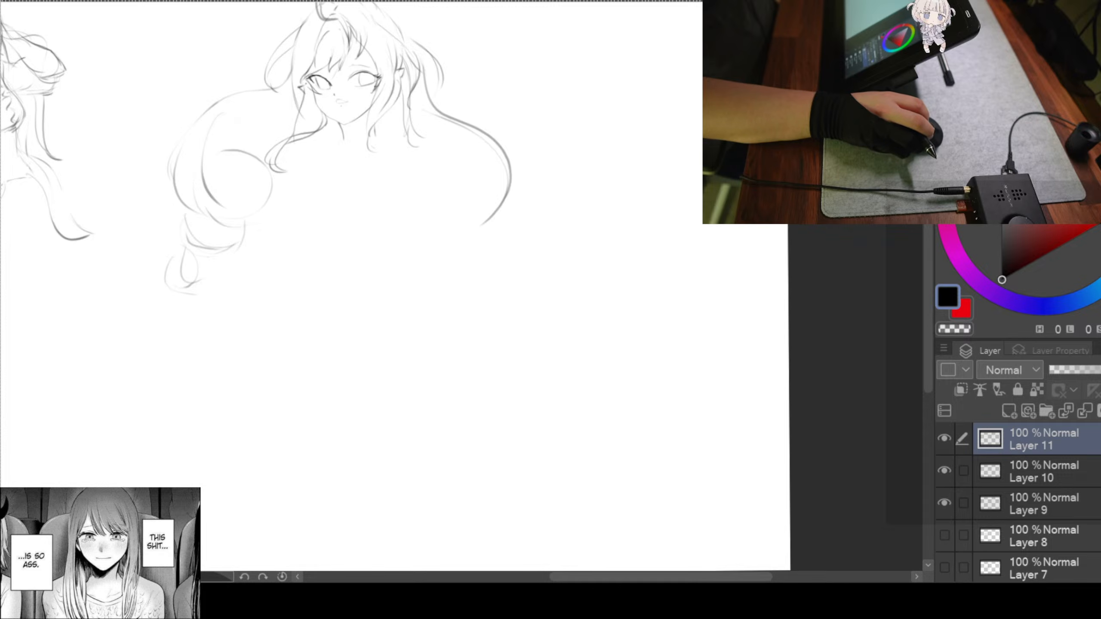
pyautogui.scroll(1, 403, 240)
pyautogui.moveTo(378, 174); pyautogui.dragTo(405, 333)
pyautogui.scroll(1, 385, 280)
pyautogui.moveTo(385, 277)
pyautogui.mouseDown()
pyautogui.moveTo(364, 268)
pyautogui.moveTo(410, 303)
pyautogui.mouseUp()
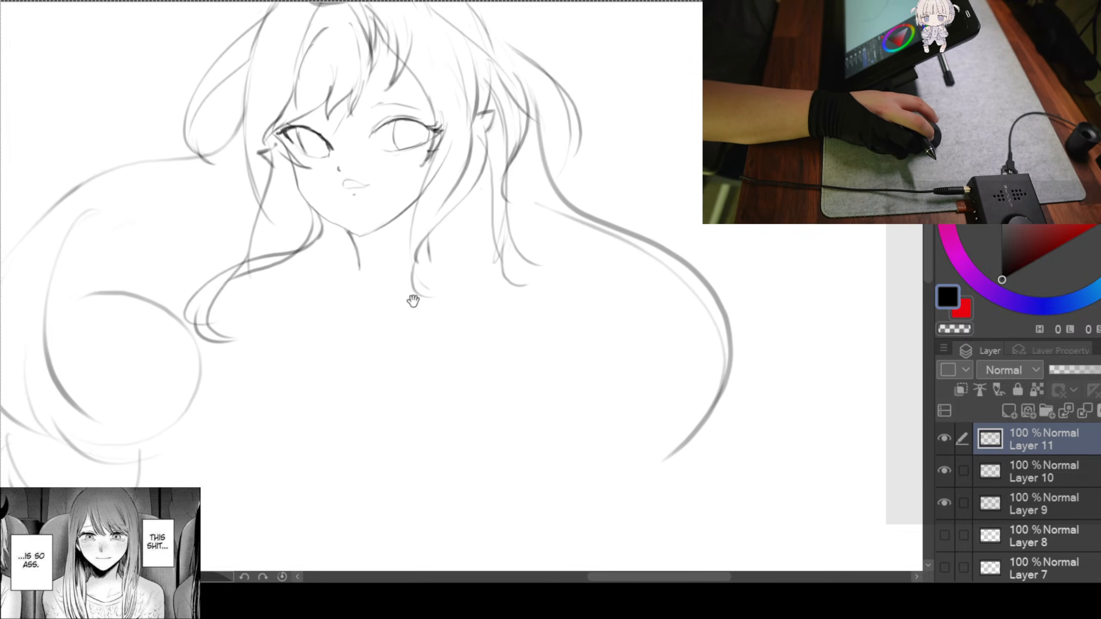
pyautogui.scroll(-1, 411, 300)
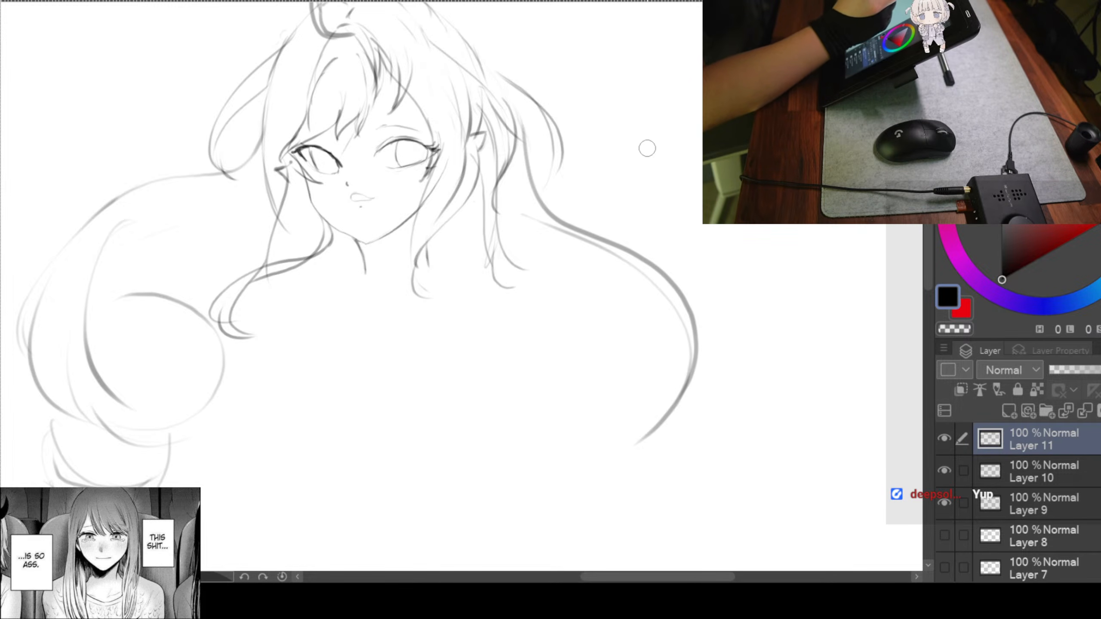
pyautogui.scroll(-3, 641, 174)
pyautogui.scroll(2, 639, 192)
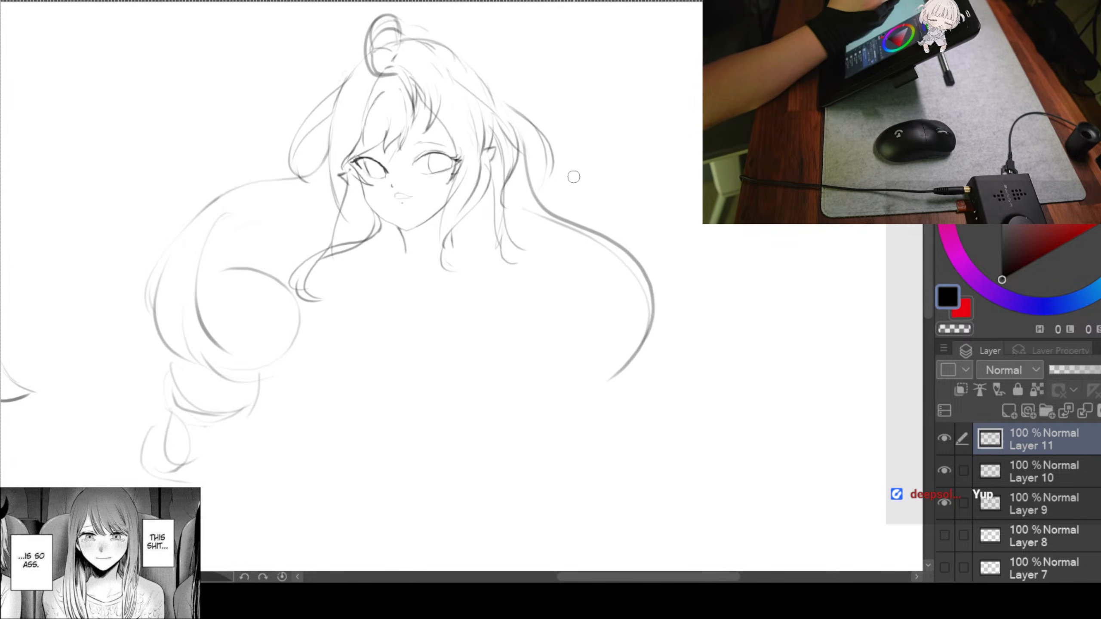
pyautogui.moveTo(616, 327); pyautogui.dragTo(584, 200)
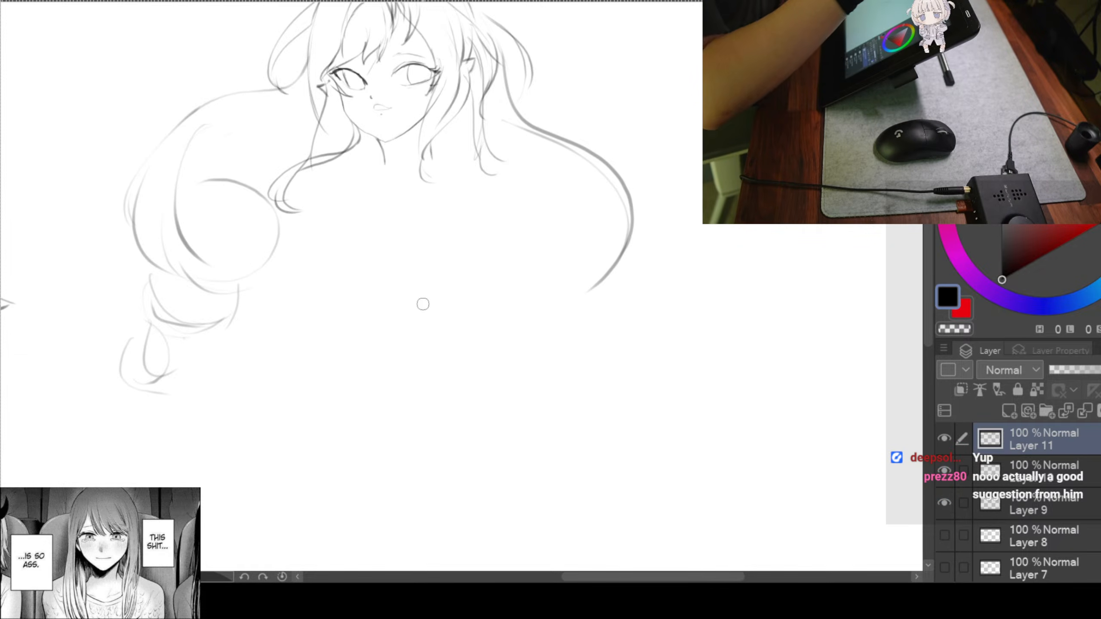
# Sketch a looped curl at the end of the hair lock beside the third character's neck, on the side away from the braid
pyautogui.moveTo(589, 228); pyautogui.dragTo(572, 233)
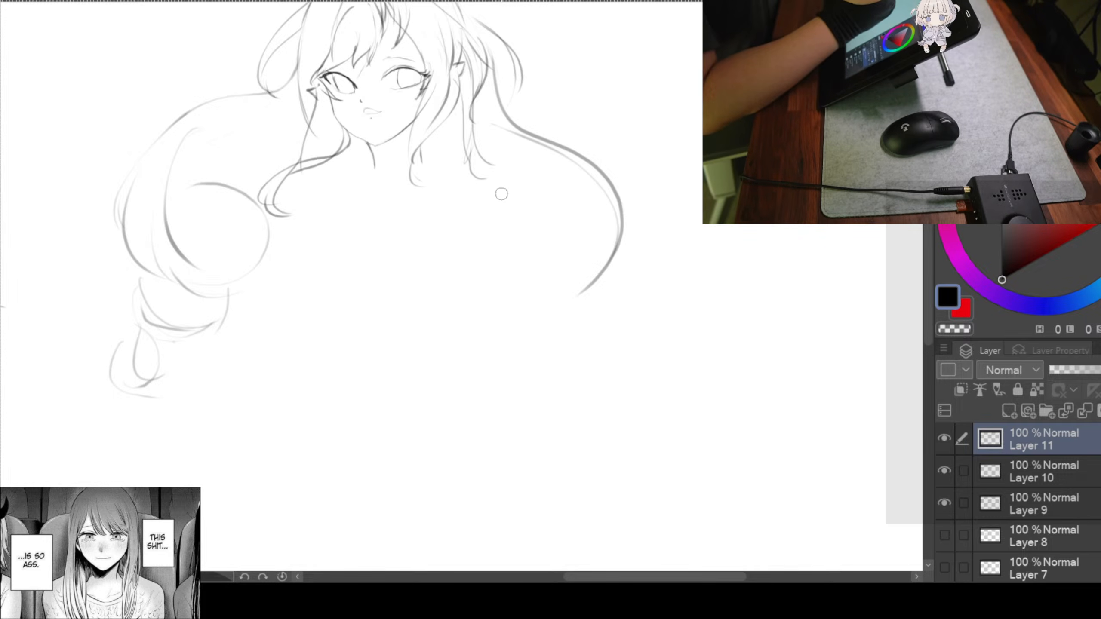
pyautogui.hotkey('ctrl', '+')
pyautogui.hotkey('ctrl', '+')
pyautogui.hotkey('ctrl', '-')
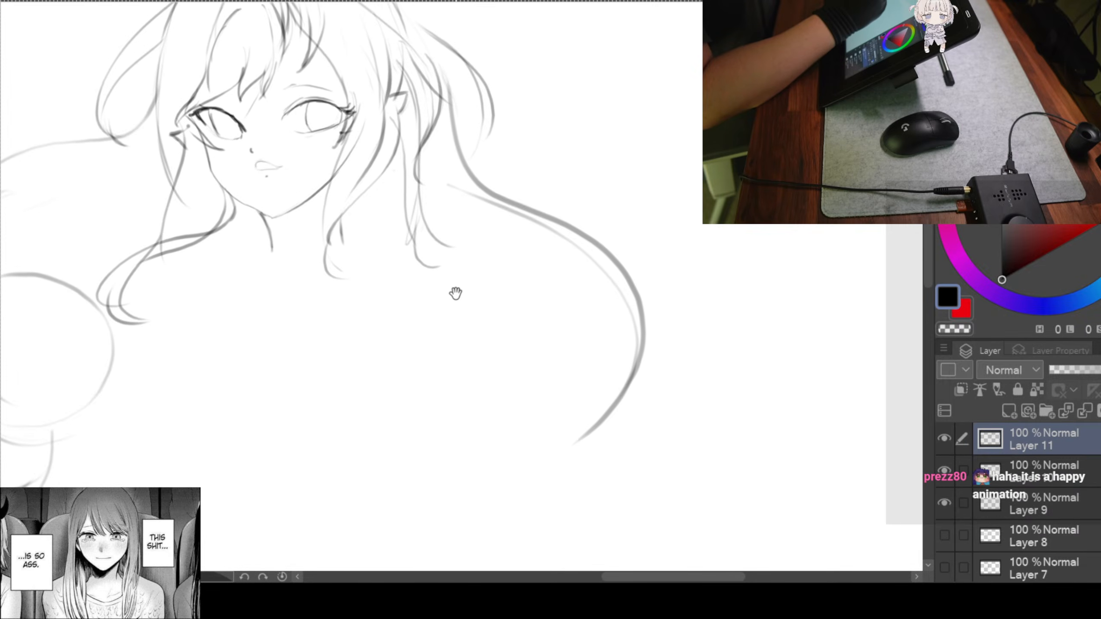
pyautogui.hotkey('ctrl', '-')
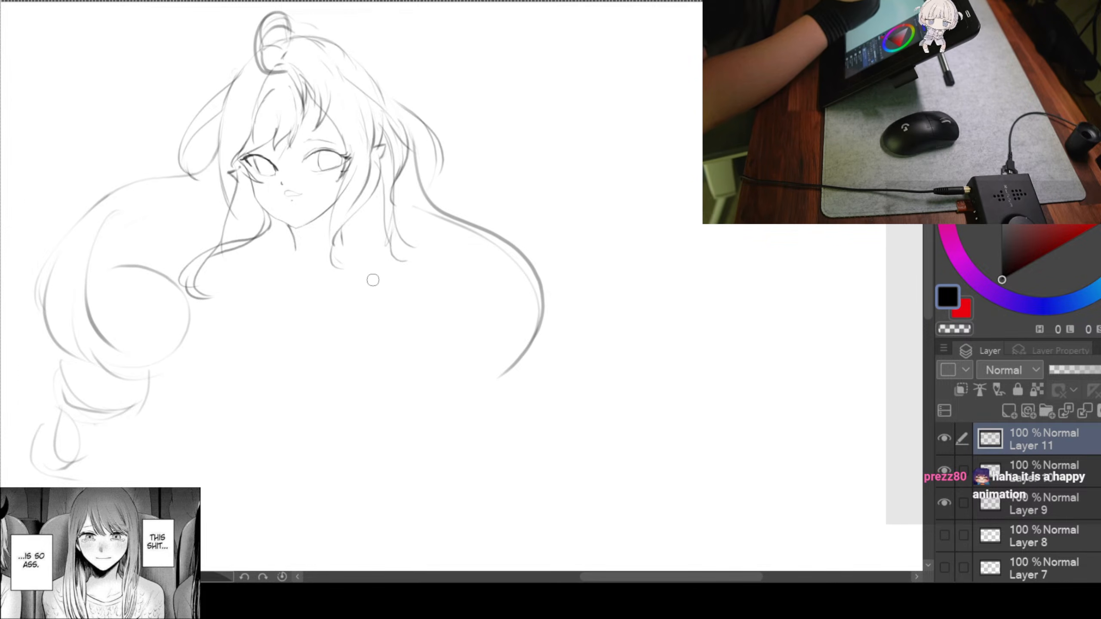
pyautogui.moveTo(373, 193)
pyautogui.mouseDown()
pyautogui.moveTo(333, 260)
pyautogui.moveTo(353, 271)
pyautogui.moveTo(337, 258)
pyautogui.mouseUp()
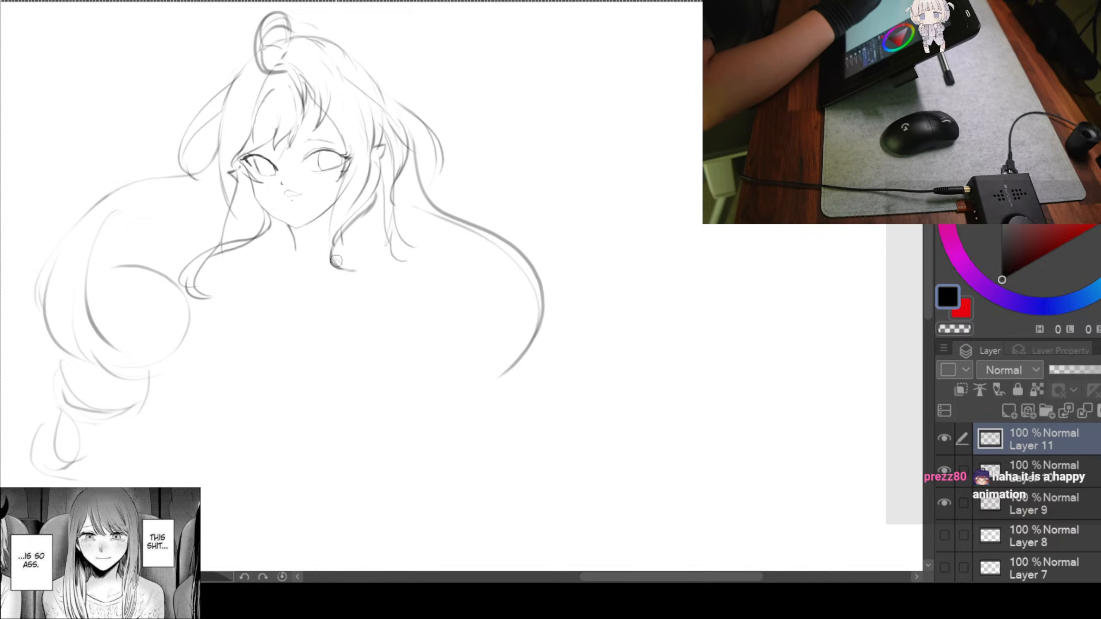
pyautogui.moveTo(359, 219); pyautogui.dragTo(332, 258)
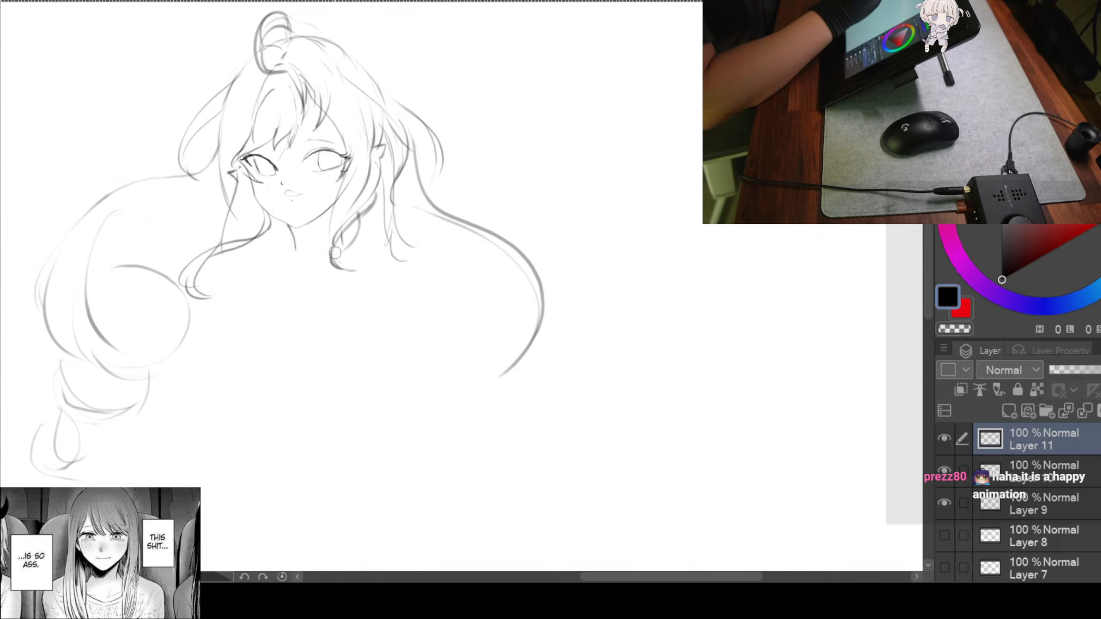
pyautogui.moveTo(377, 214); pyautogui.dragTo(344, 264)
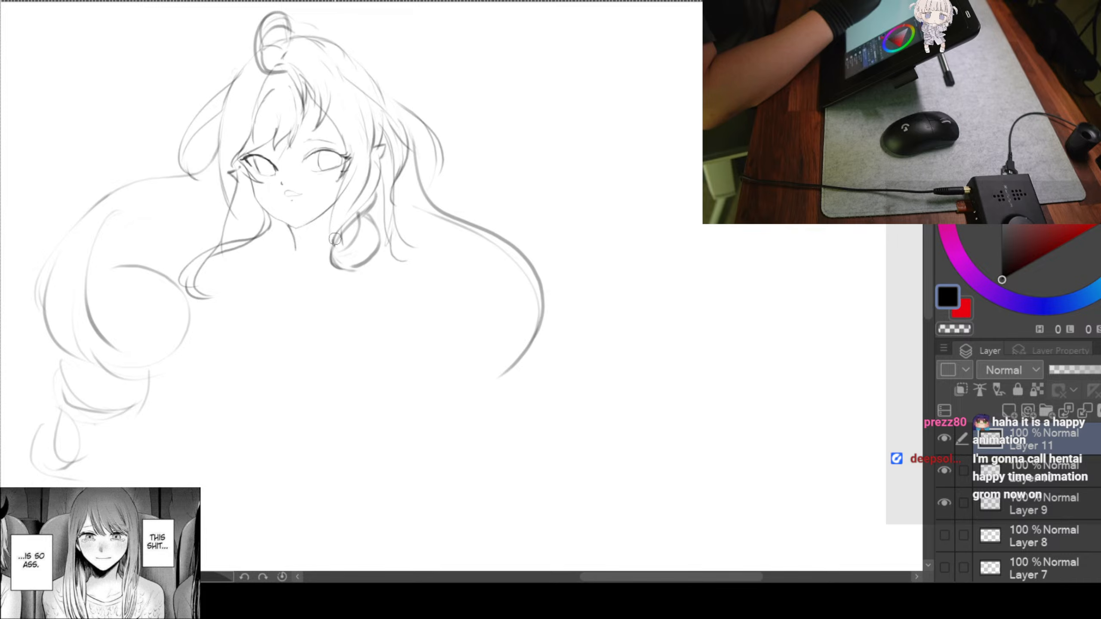
pyautogui.moveTo(344, 212); pyautogui.dragTo(329, 254)
# Sketch the third character's collar below the chin, with short folded edges at the base of the neck
pyautogui.moveTo(392, 322); pyautogui.dragTo(386, 312)
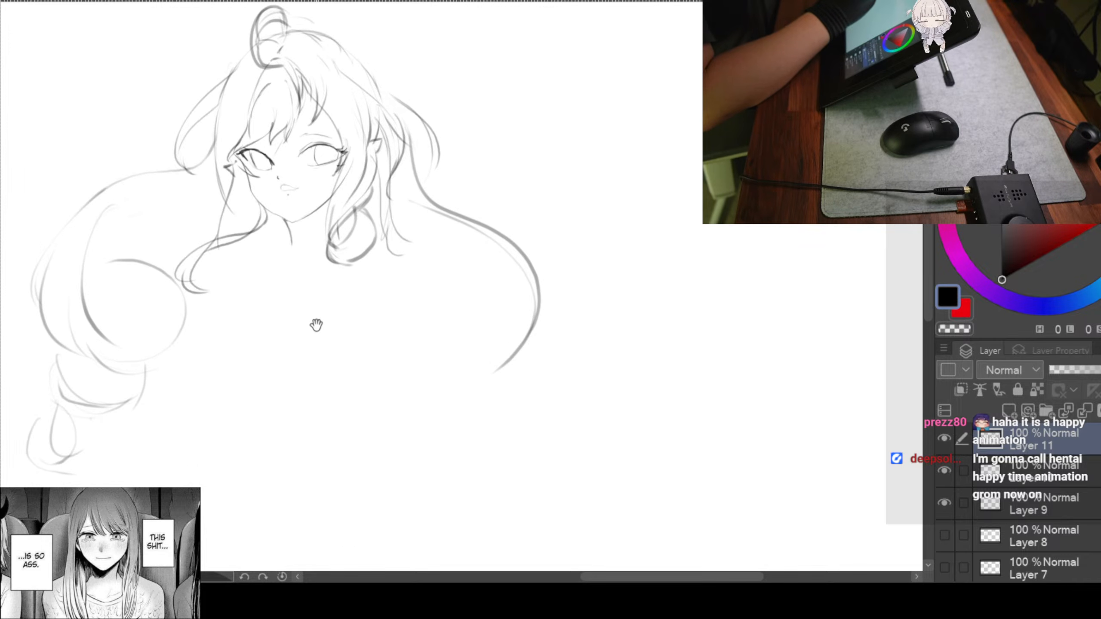
pyautogui.moveTo(313, 320); pyautogui.dragTo(328, 303)
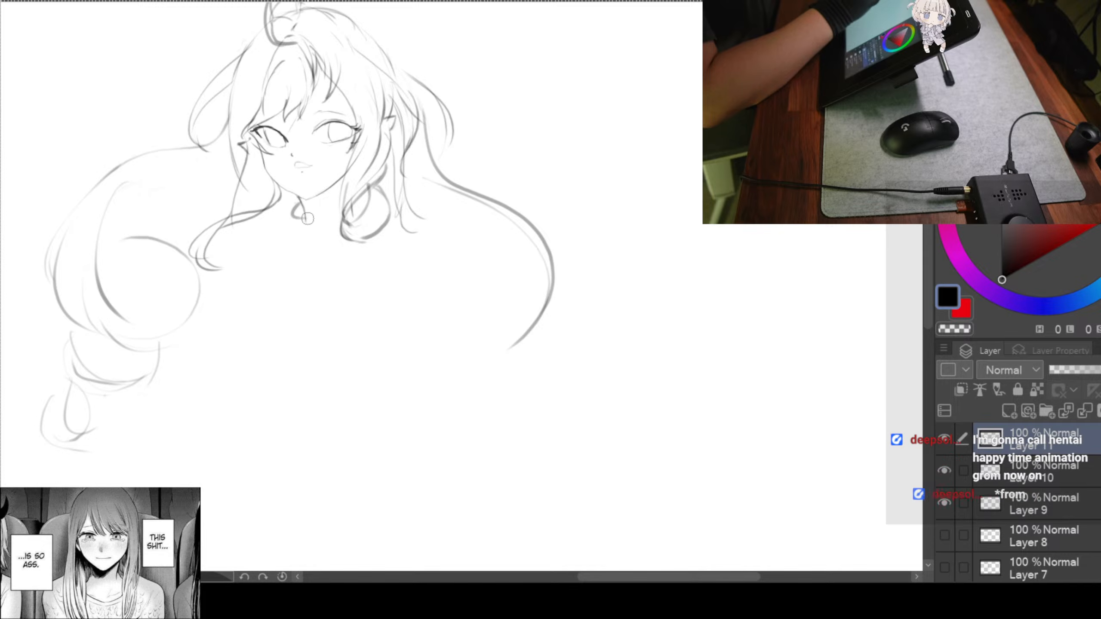
pyautogui.moveTo(303, 204); pyautogui.dragTo(327, 226)
pyautogui.moveTo(340, 266); pyautogui.dragTo(328, 259)
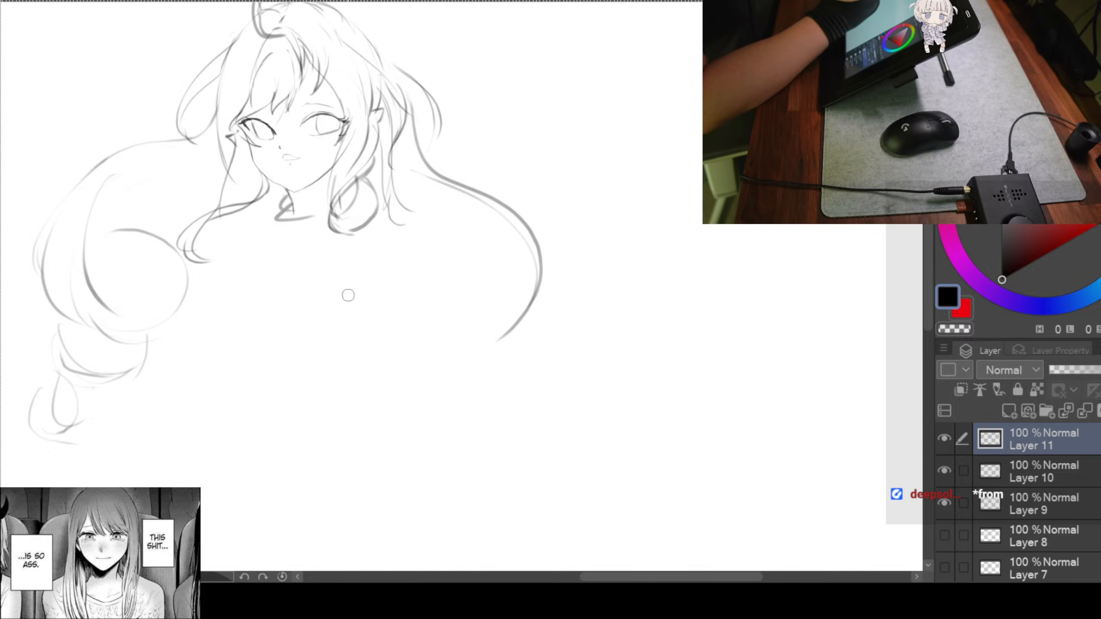
pyautogui.moveTo(306, 213)
pyautogui.mouseDown()
pyautogui.moveTo(313, 241)
pyautogui.moveTo(315, 216)
pyautogui.moveTo(315, 228)
pyautogui.moveTo(331, 224)
pyautogui.moveTo(310, 232)
pyautogui.moveTo(330, 216)
pyautogui.moveTo(311, 241)
pyautogui.mouseUp()
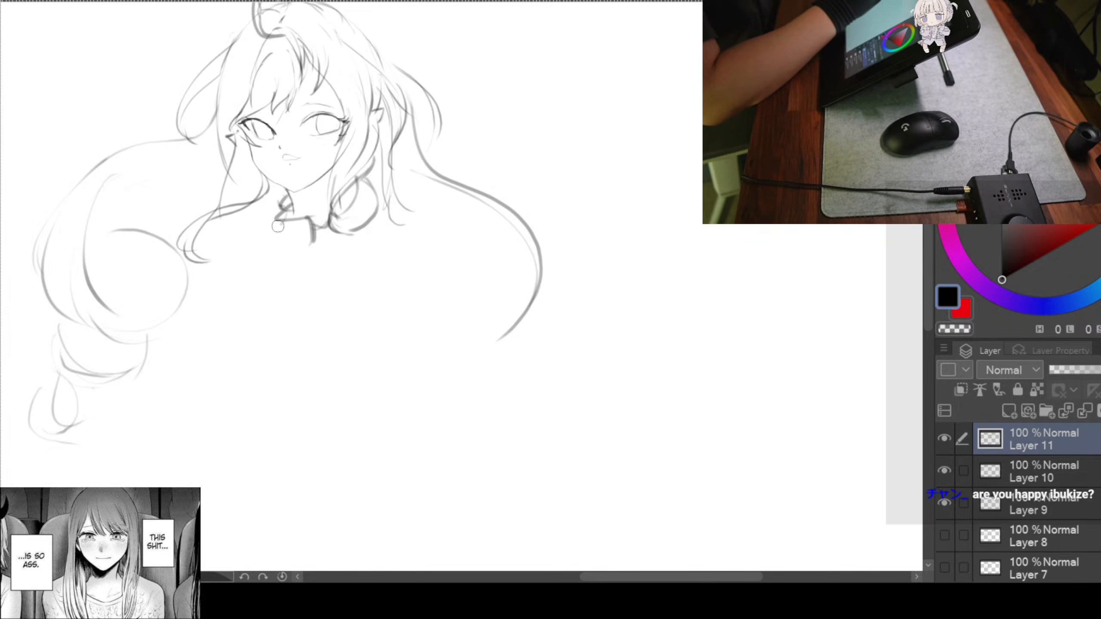
pyautogui.moveTo(278, 220)
pyautogui.mouseDown()
pyautogui.moveTo(310, 245)
pyautogui.moveTo(294, 249)
pyautogui.mouseUp()
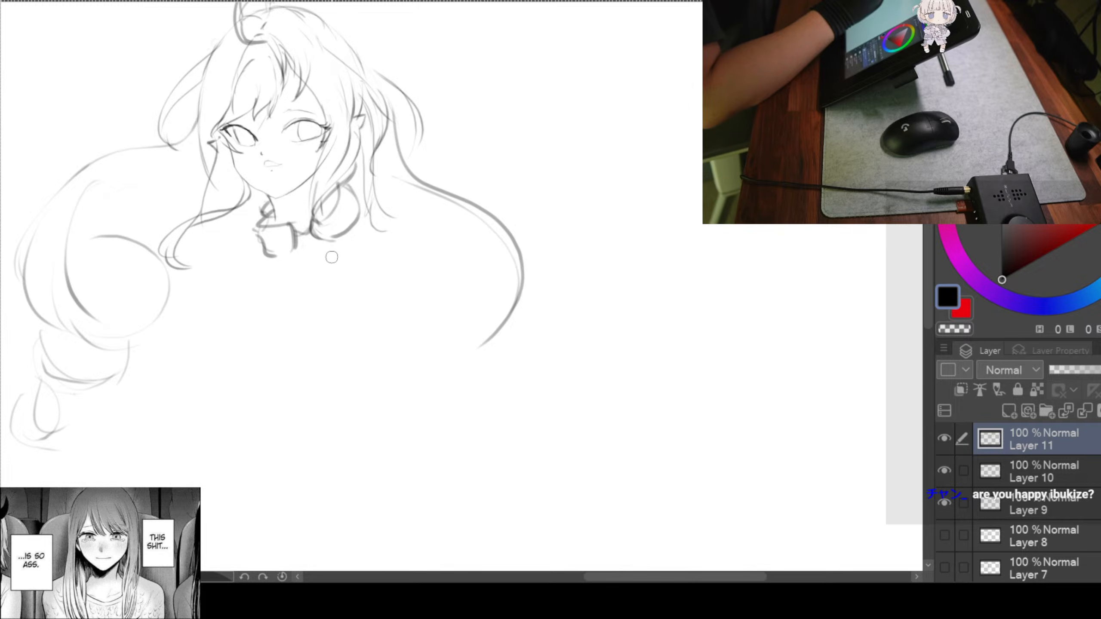
# Draw the shoulder line opposite the braid, with a curved inner arm contour and a sleeve line below it
pyautogui.moveTo(334, 295)
pyautogui.mouseDown()
pyautogui.moveTo(316, 274)
pyautogui.moveTo(338, 245)
pyautogui.mouseUp()
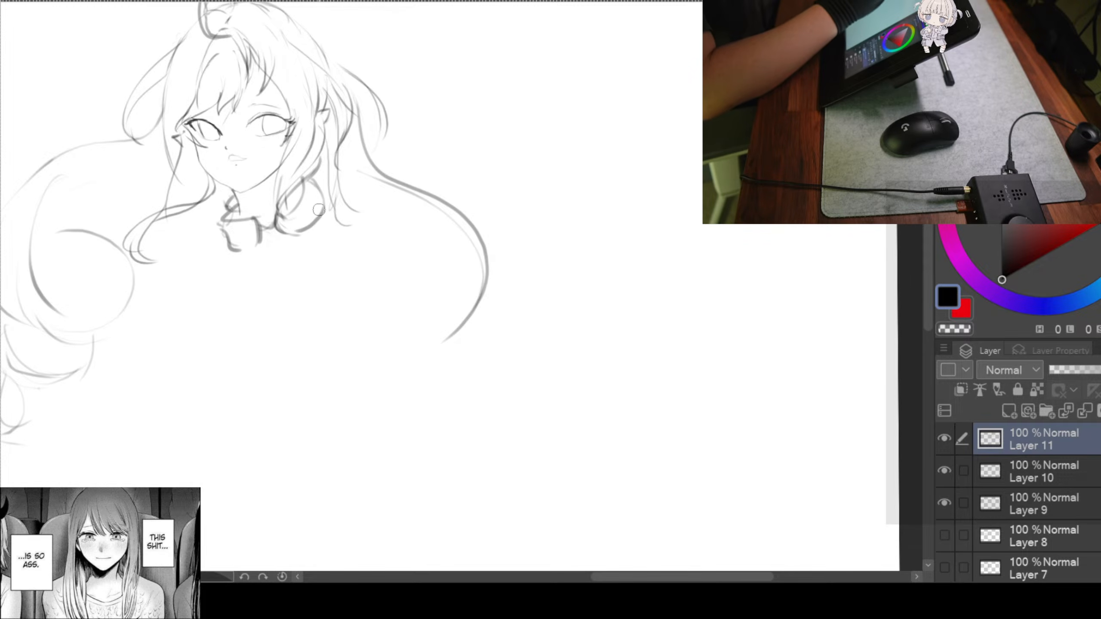
pyautogui.moveTo(314, 234)
pyautogui.mouseDown()
pyautogui.moveTo(377, 233)
pyautogui.moveTo(386, 260)
pyautogui.mouseUp()
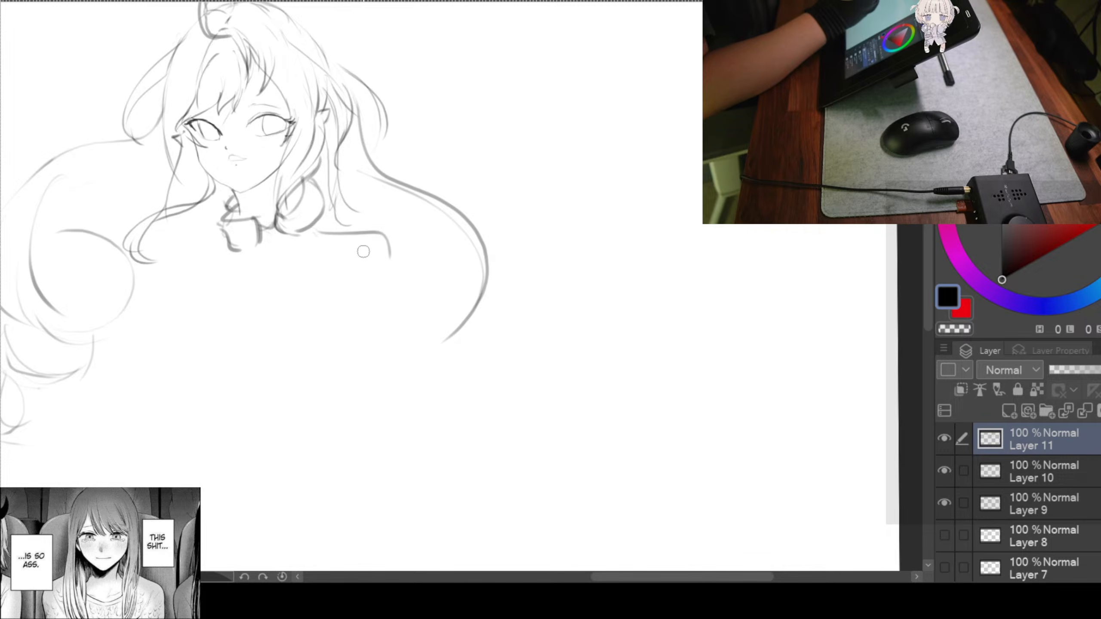
pyautogui.moveTo(352, 270); pyautogui.dragTo(351, 345)
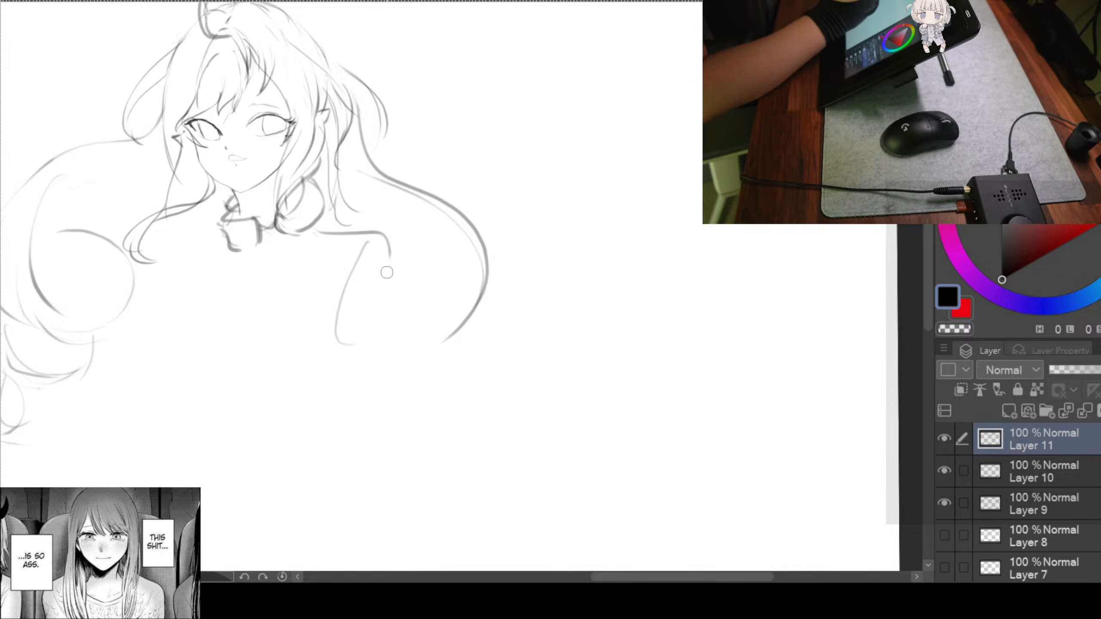
pyautogui.moveTo(474, 474); pyautogui.dragTo(501, 393)
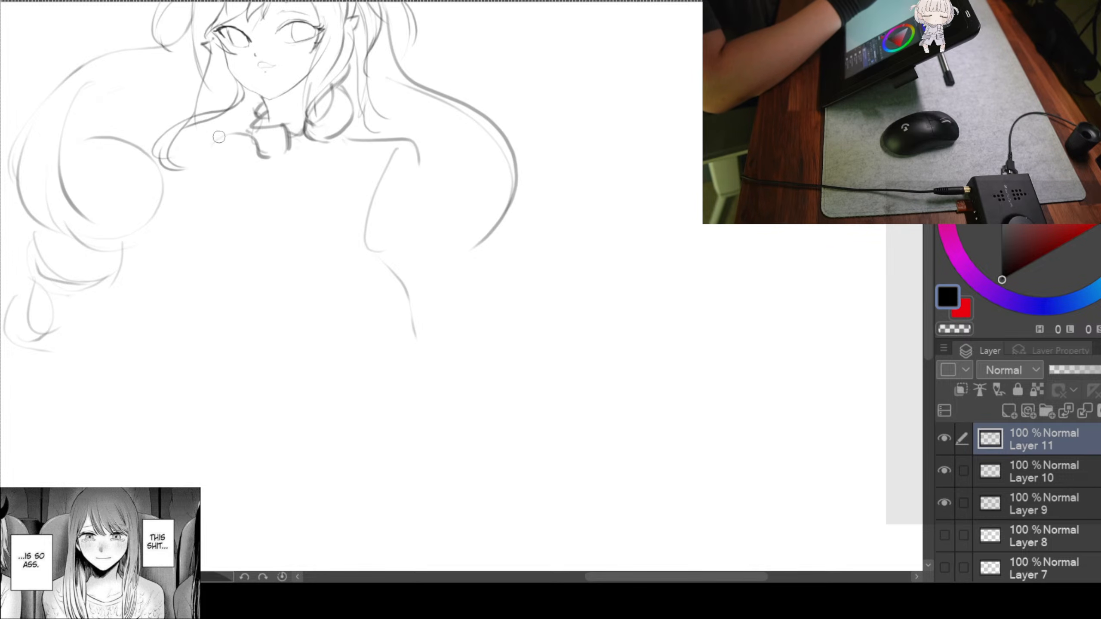
# Sketch the braid-side shoulder and chest contour, undoing the first side stroke and redrawing it as a rounder curve with an inner line
pyautogui.moveTo(219, 138); pyautogui.dragTo(229, 146)
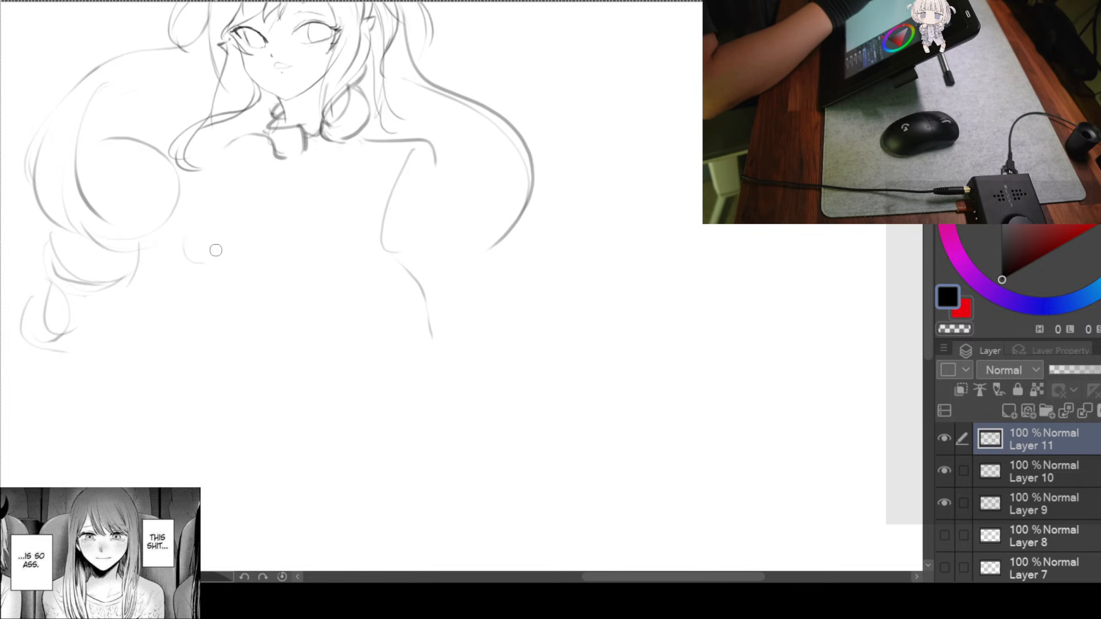
pyautogui.moveTo(213, 171); pyautogui.dragTo(223, 263)
pyautogui.moveTo(330, 349); pyautogui.dragTo(315, 336)
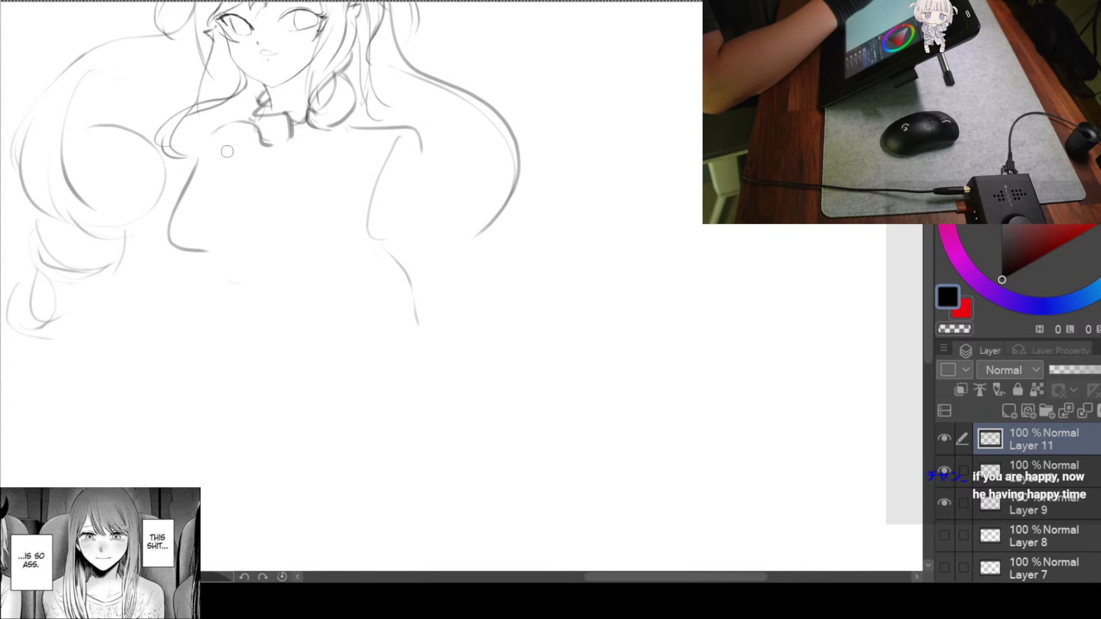
pyautogui.hotkey('ctrl', 'z')
pyautogui.moveTo(181, 206)
pyautogui.mouseDown()
pyautogui.moveTo(173, 255)
pyautogui.moveTo(223, 275)
pyautogui.mouseUp()
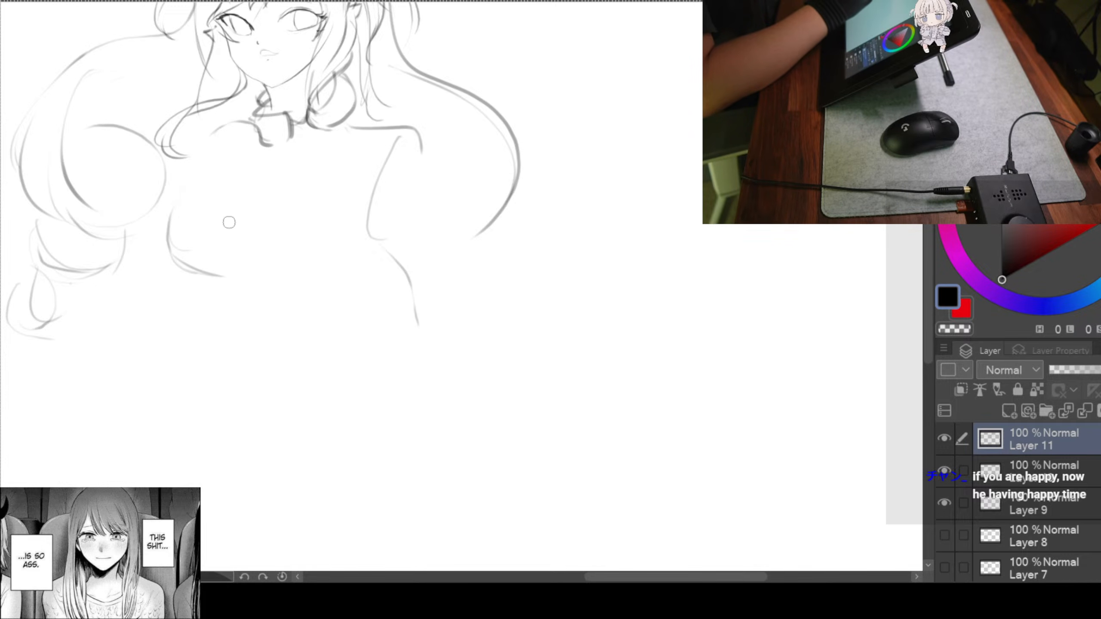
pyautogui.moveTo(233, 170); pyautogui.dragTo(244, 285)
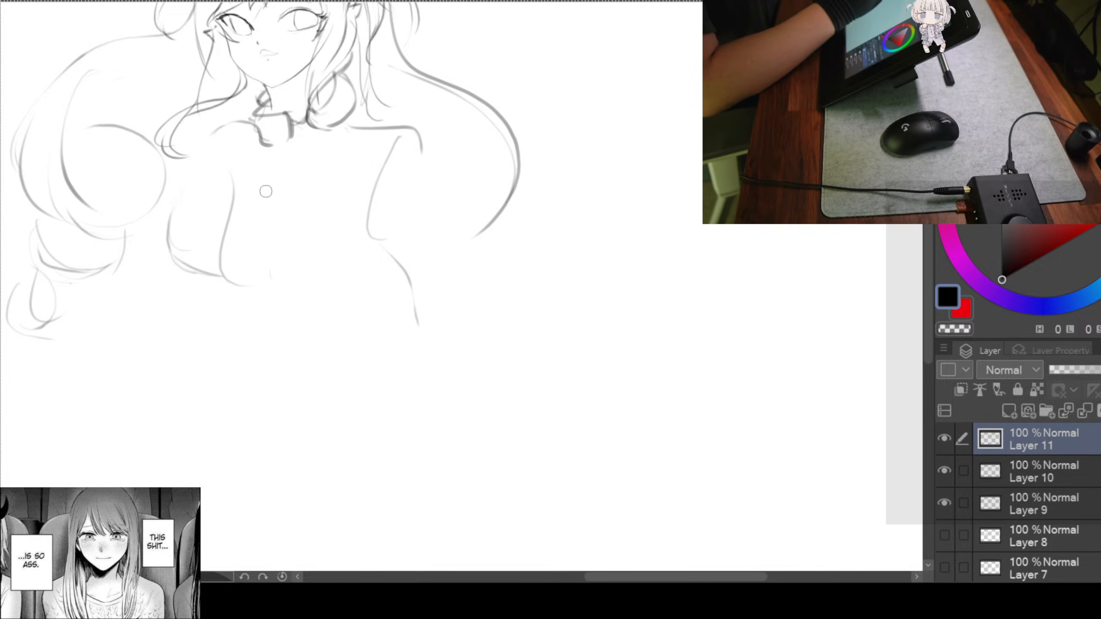
# Draw the remaining curved contours of the chest and close its lower edge with a shallow curve
pyautogui.moveTo(251, 199); pyautogui.dragTo(316, 287)
pyautogui.moveTo(326, 150)
pyautogui.mouseDown()
pyautogui.moveTo(332, 273)
pyautogui.moveTo(353, 281)
pyautogui.mouseUp()
pyautogui.moveTo(234, 205); pyautogui.dragTo(271, 169)
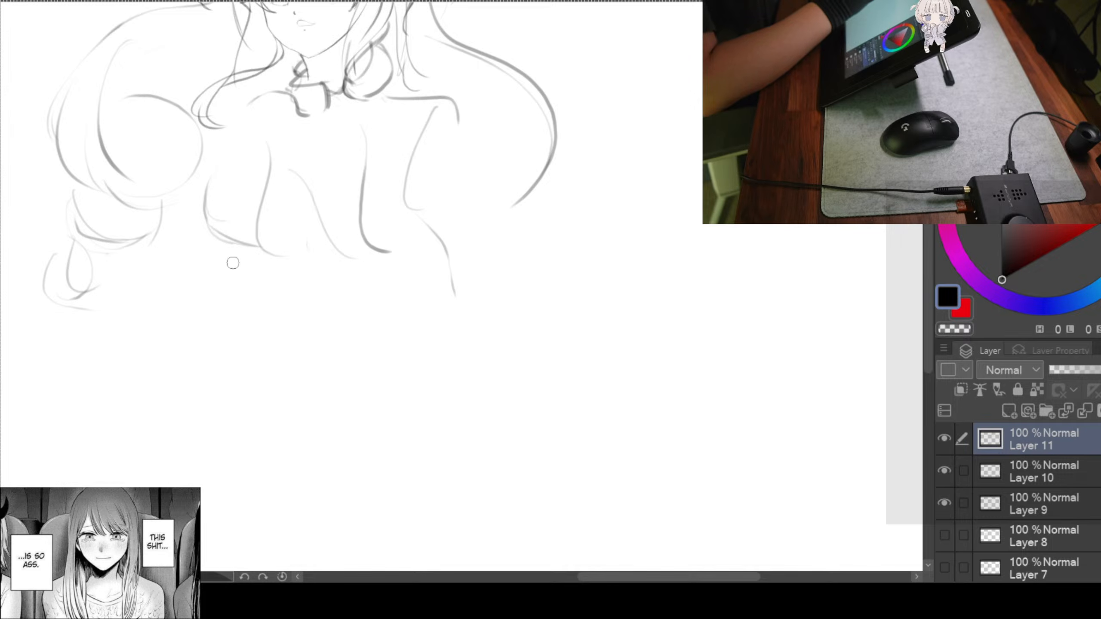
pyautogui.moveTo(281, 261); pyautogui.dragTo(361, 255)
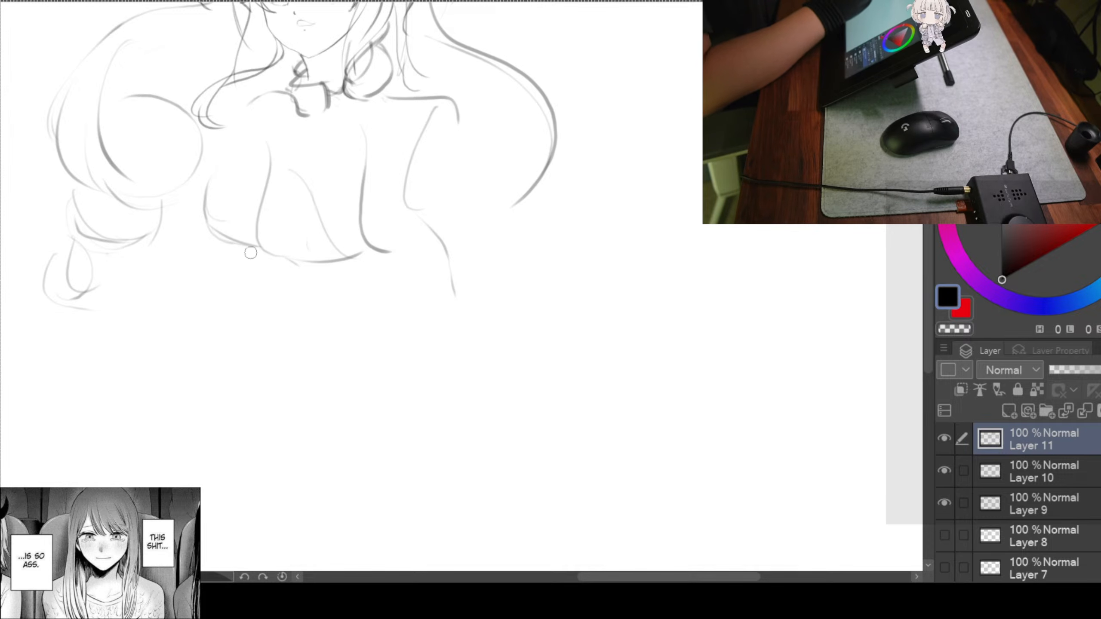
# Sketch the rounded midriff below the chest, with curved sides and a reinforced upper edge
pyautogui.moveTo(254, 259); pyautogui.dragTo(320, 342)
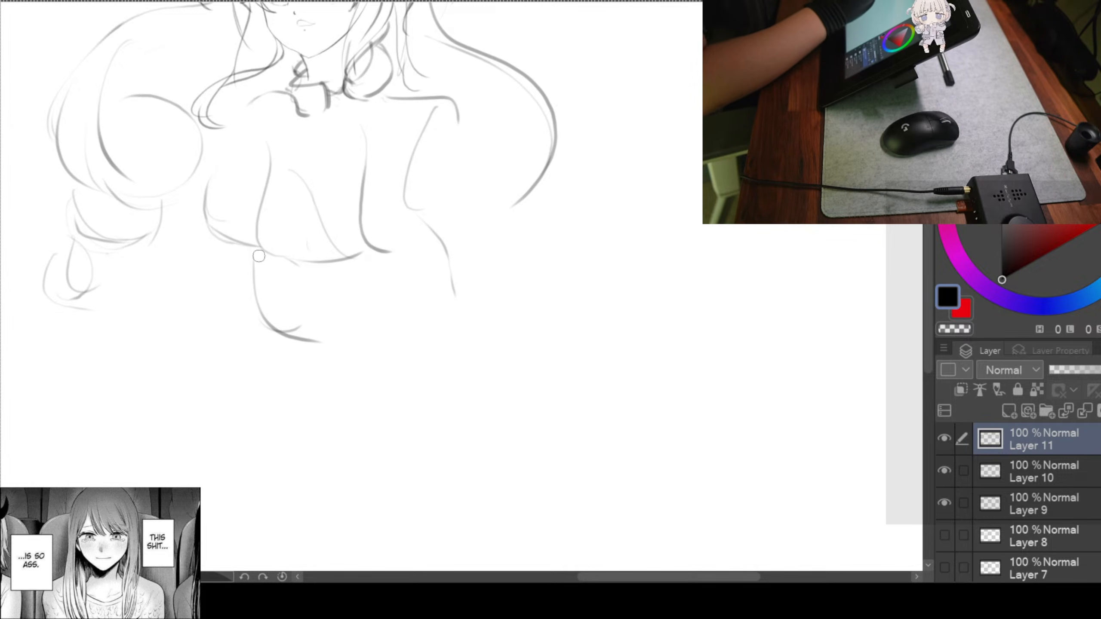
pyautogui.moveTo(240, 248)
pyautogui.mouseDown()
pyautogui.moveTo(267, 263)
pyautogui.moveTo(246, 312)
pyautogui.moveTo(304, 347)
pyautogui.moveTo(368, 327)
pyautogui.mouseUp()
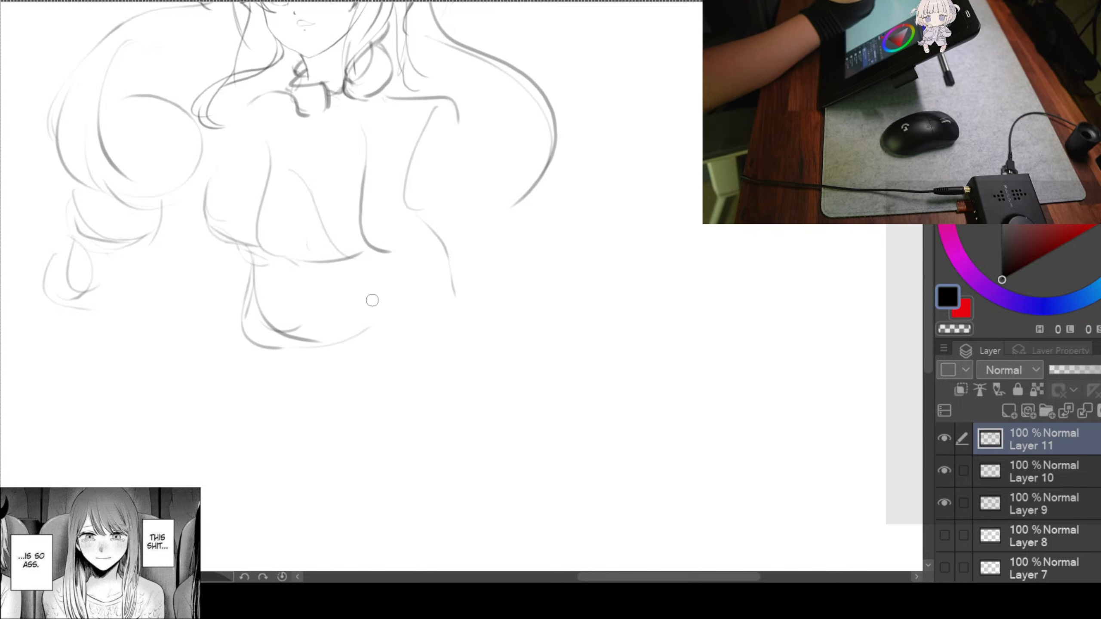
pyautogui.moveTo(340, 258); pyautogui.dragTo(391, 294)
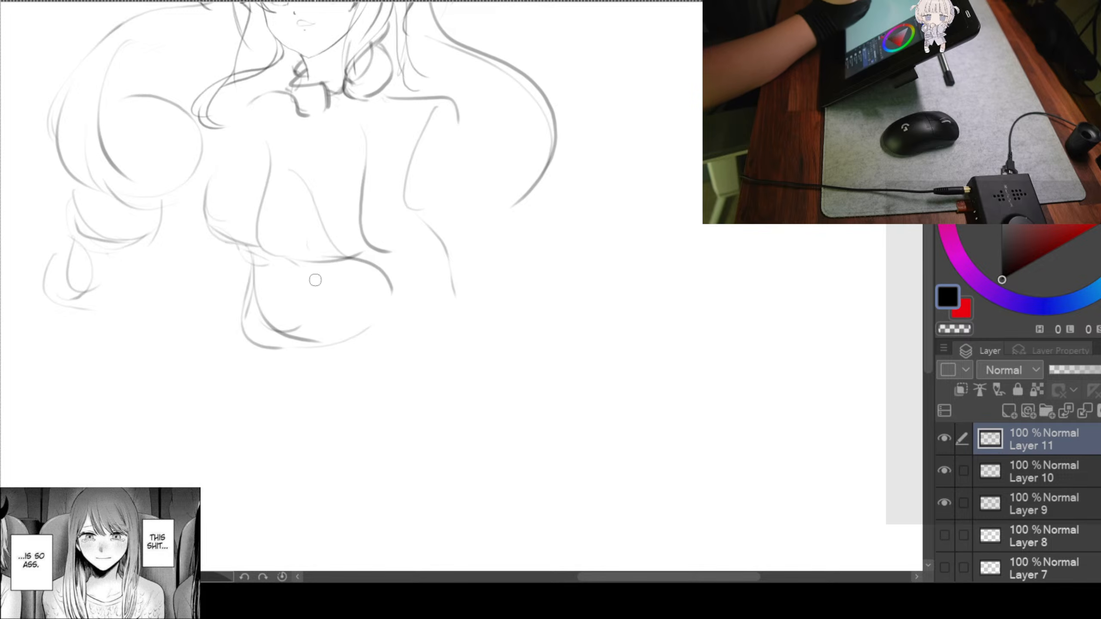
pyautogui.moveTo(313, 259); pyautogui.dragTo(386, 297)
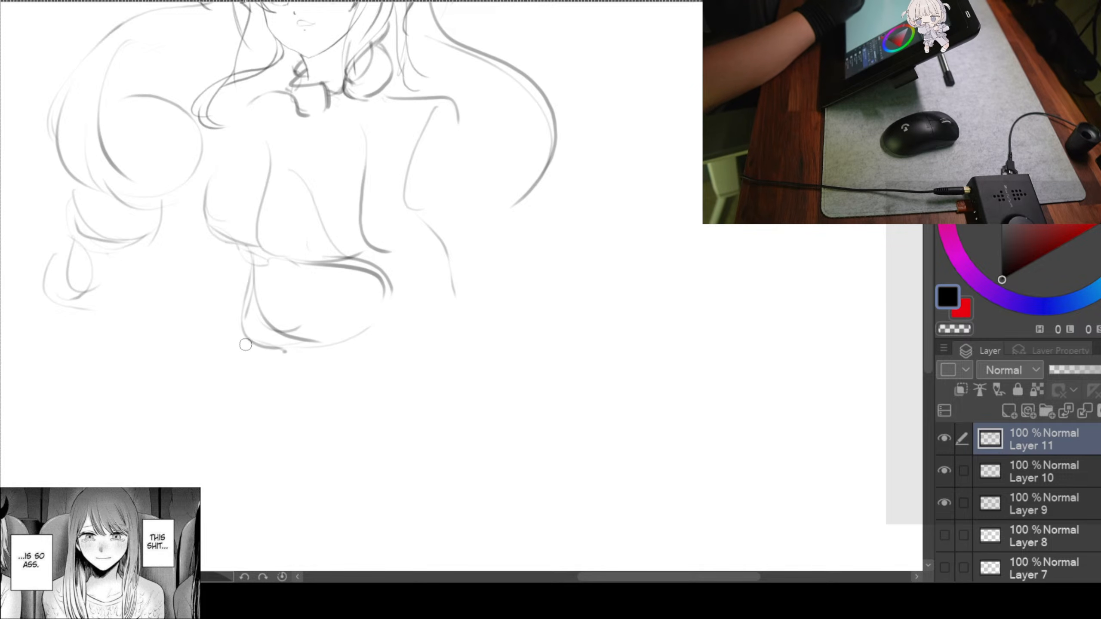
# Flare the lower torso outline into pointed corners at both hips, add a curved hem and strengthen the waist sides
pyautogui.moveTo(241, 305)
pyautogui.mouseDown()
pyautogui.moveTo(277, 356)
pyautogui.moveTo(300, 340)
pyautogui.moveTo(313, 347)
pyautogui.moveTo(253, 339)
pyautogui.moveTo(284, 353)
pyautogui.moveTo(269, 344)
pyautogui.moveTo(358, 342)
pyautogui.mouseUp()
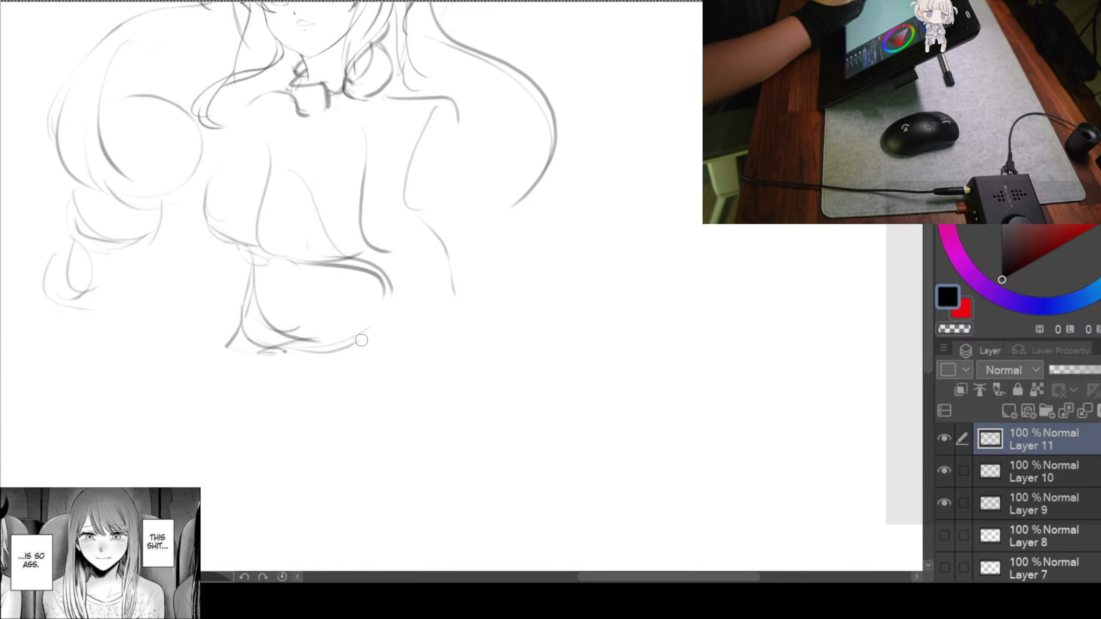
pyautogui.moveTo(388, 272)
pyautogui.mouseDown()
pyautogui.moveTo(334, 374)
pyautogui.moveTo(266, 358)
pyautogui.mouseUp()
pyautogui.moveTo(331, 373)
pyautogui.mouseDown()
pyautogui.moveTo(395, 266)
pyautogui.moveTo(386, 343)
pyautogui.moveTo(315, 372)
pyautogui.mouseUp()
pyautogui.scroll(-3, 435, 390)
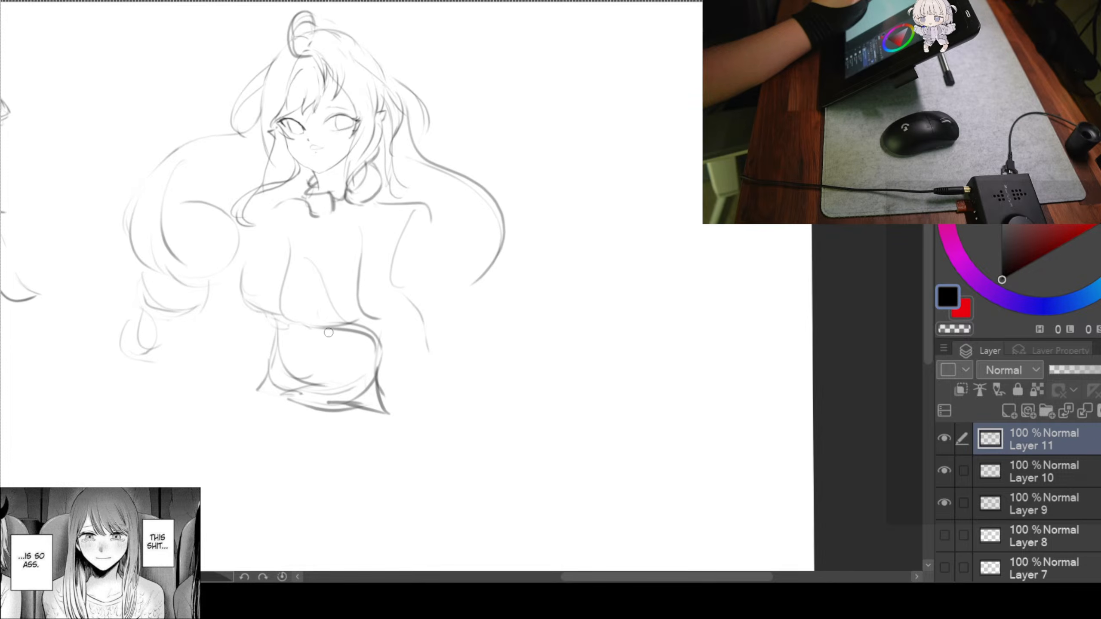
pyautogui.moveTo(279, 320); pyautogui.dragTo(266, 391)
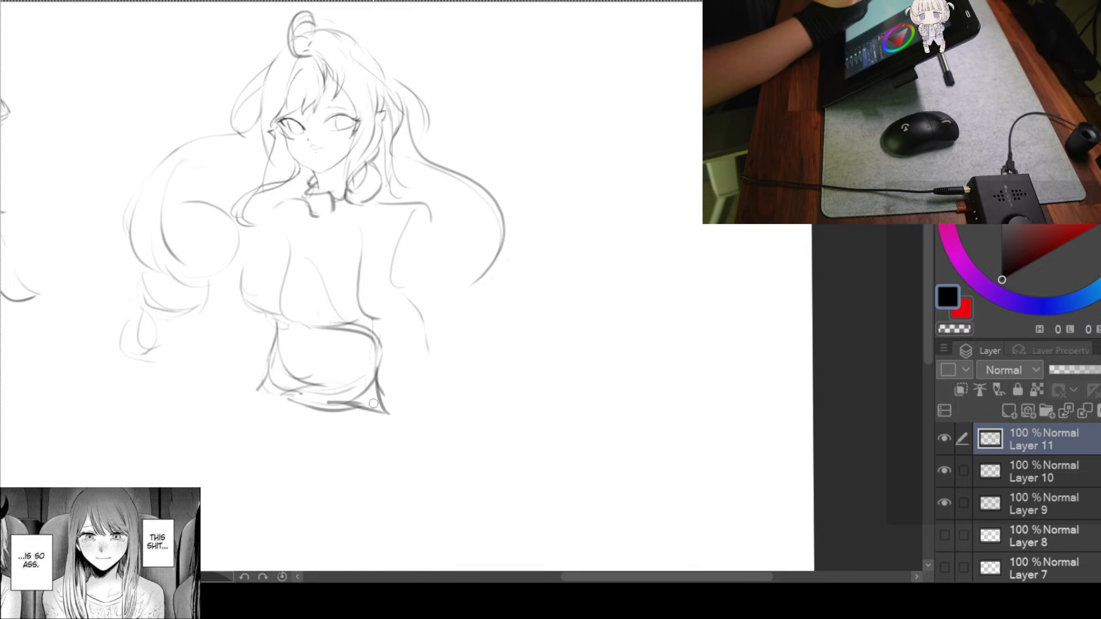
pyautogui.moveTo(376, 394); pyautogui.dragTo(351, 366)
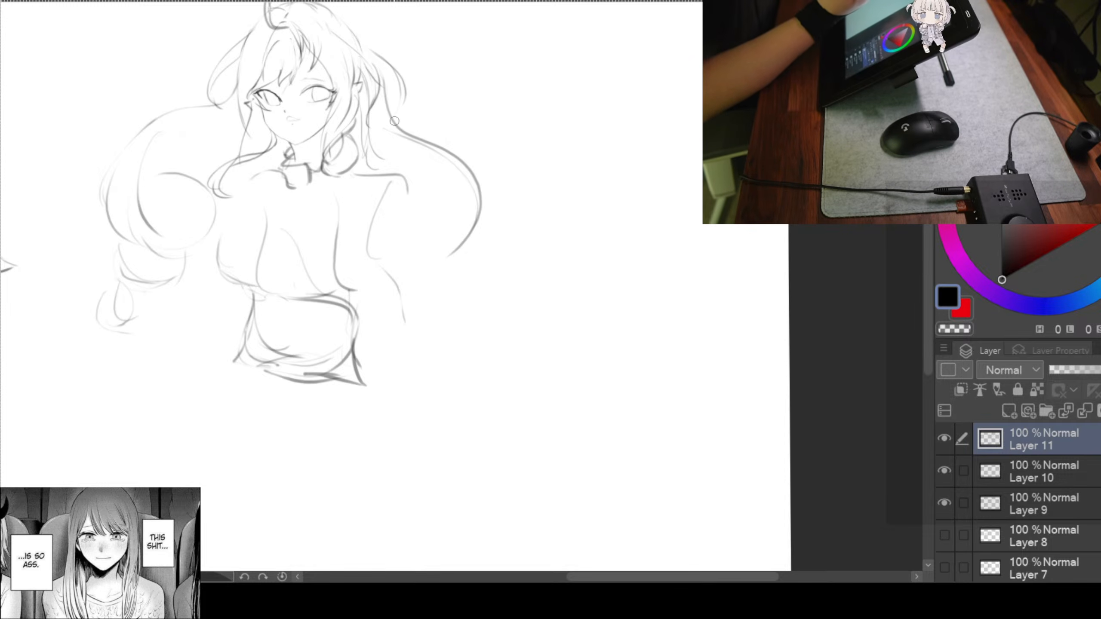
# Extend the upper arm line opposite the braid and add a contour from the shoulder down along the side of the torso
pyautogui.moveTo(400, 254); pyautogui.dragTo(433, 243)
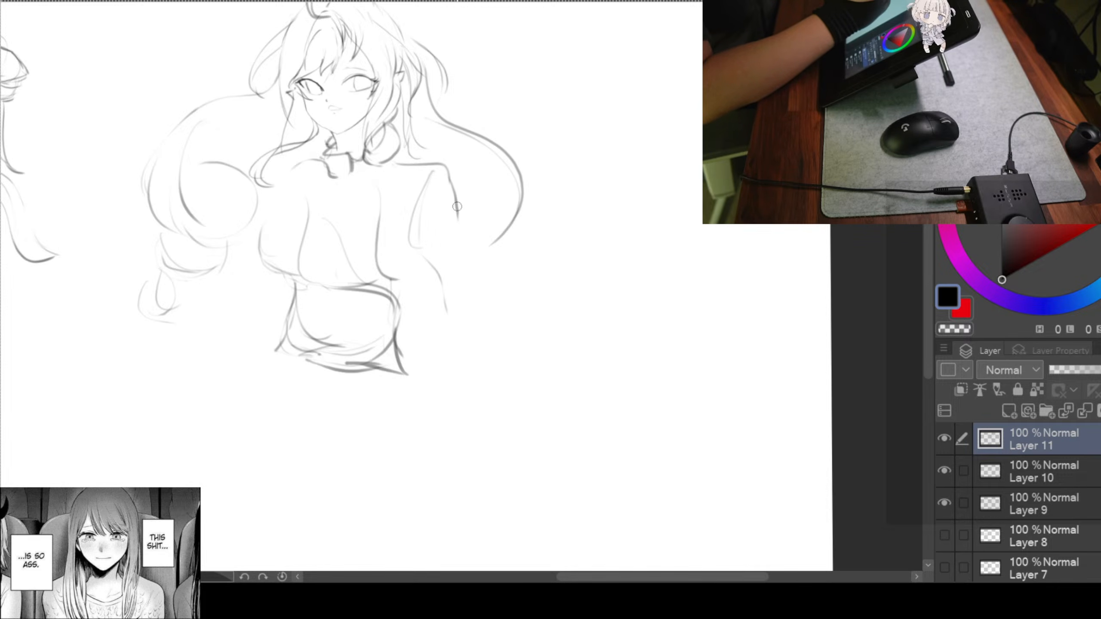
pyautogui.moveTo(580, 319); pyautogui.dragTo(532, 288)
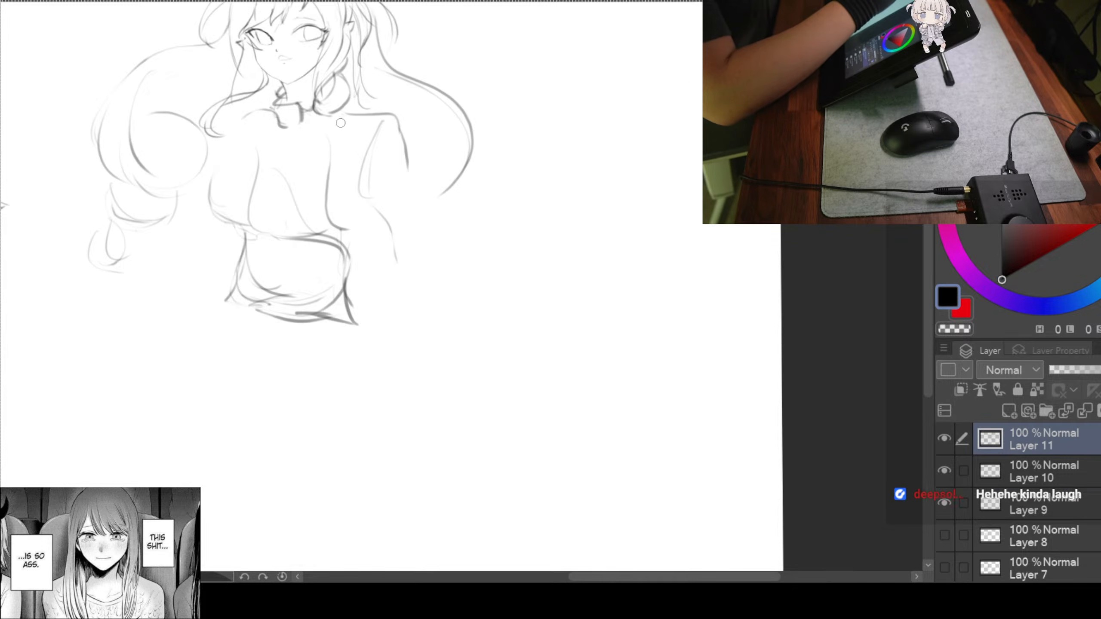
pyautogui.moveTo(464, 234); pyautogui.dragTo(447, 225)
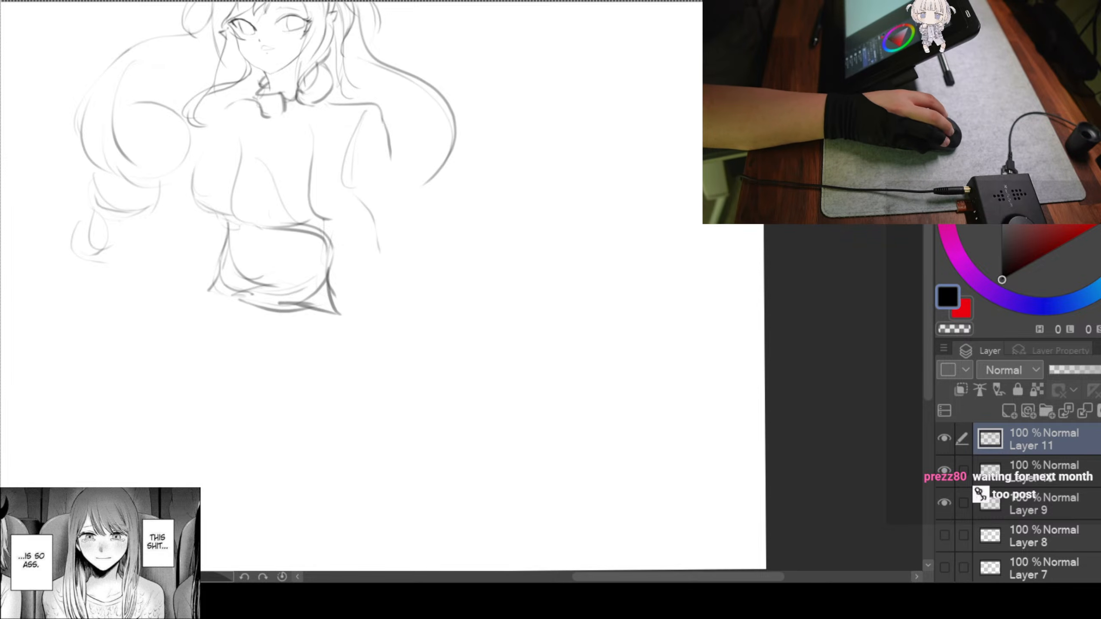
pyautogui.scroll(3, 472, 229)
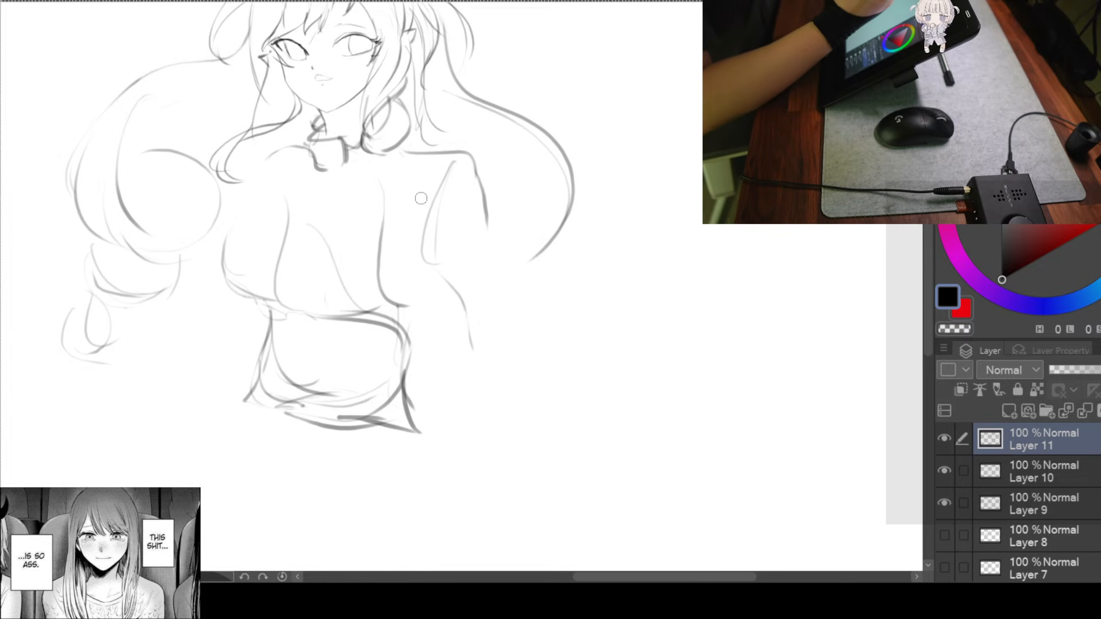
pyautogui.moveTo(636, 185)
pyautogui.mouseDown()
pyautogui.moveTo(606, 224)
pyautogui.moveTo(599, 187)
pyautogui.moveTo(583, 172)
pyautogui.mouseUp()
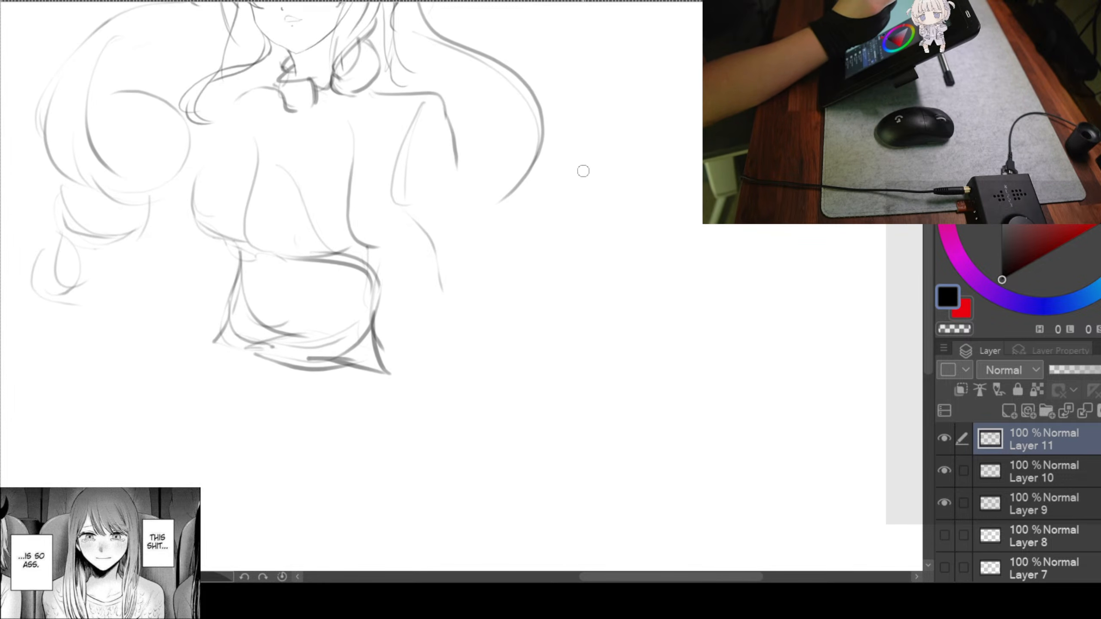
pyautogui.moveTo(371, 94); pyautogui.dragTo(384, 208)
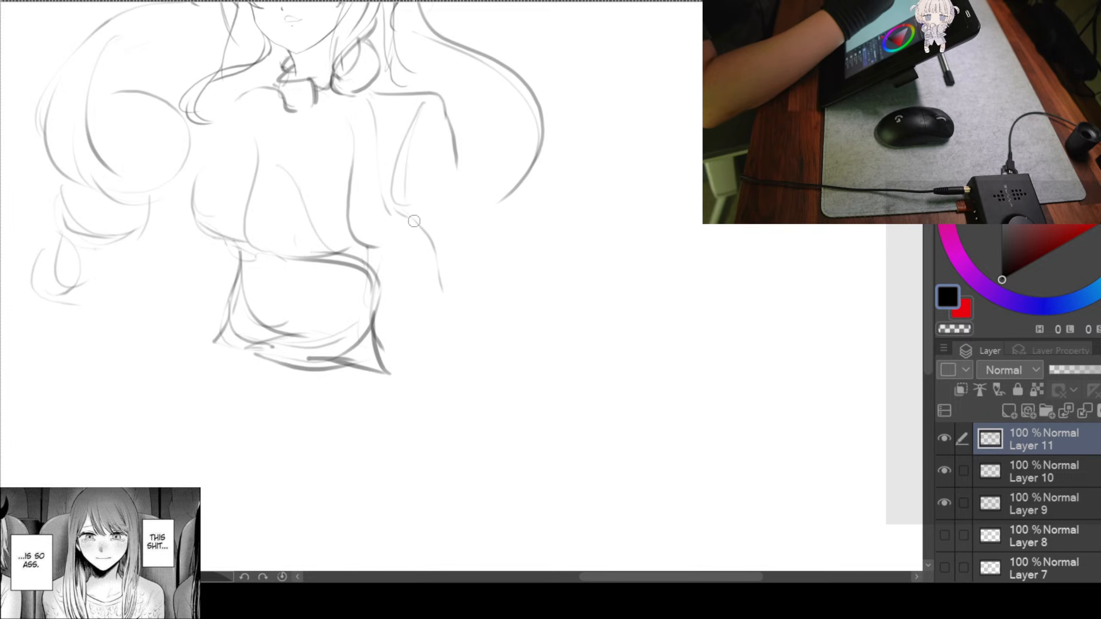
# Draw the short angled contour at the elbow opposite the braid and a long curved line down the inner forearm
pyautogui.moveTo(457, 166)
pyautogui.mouseDown()
pyautogui.moveTo(479, 278)
pyautogui.moveTo(423, 209)
pyautogui.mouseUp()
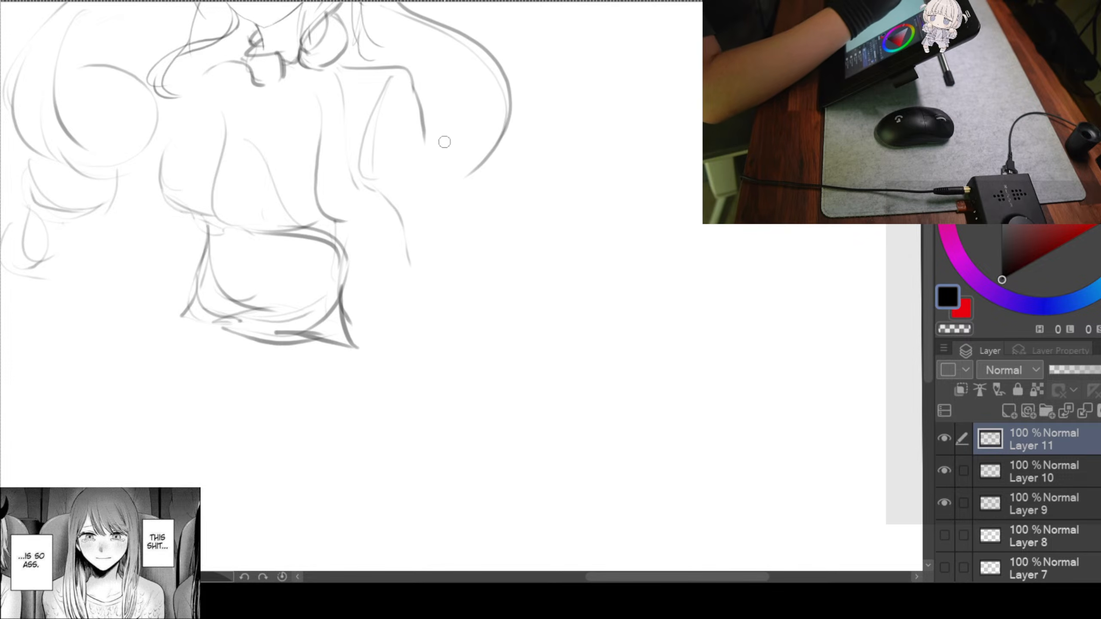
pyautogui.moveTo(423, 154); pyautogui.dragTo(430, 199)
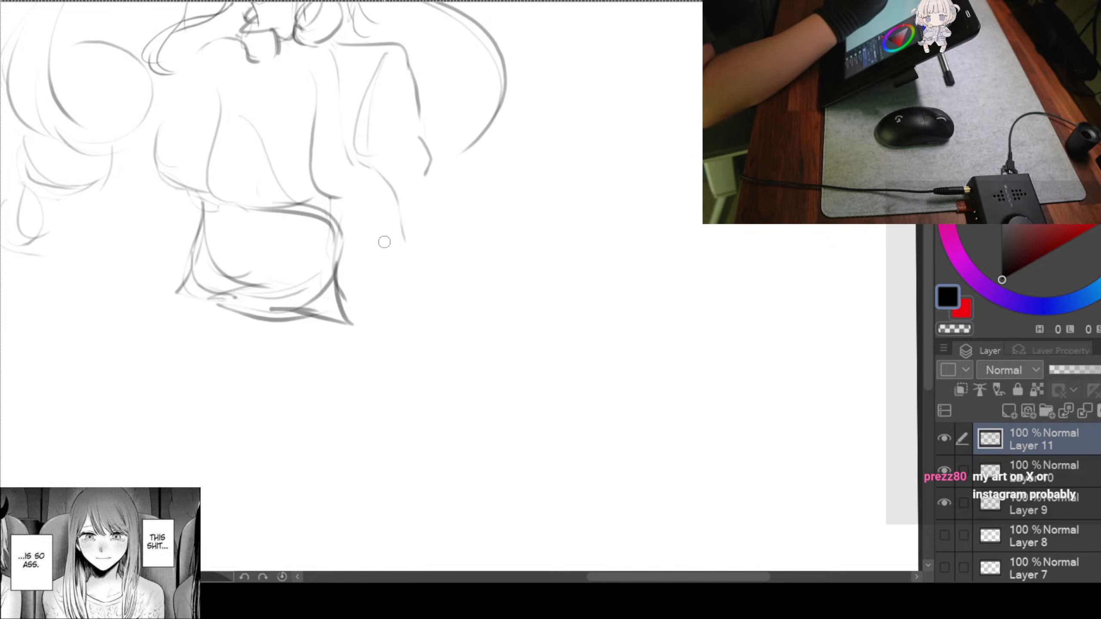
pyautogui.moveTo(417, 257); pyautogui.dragTo(404, 234)
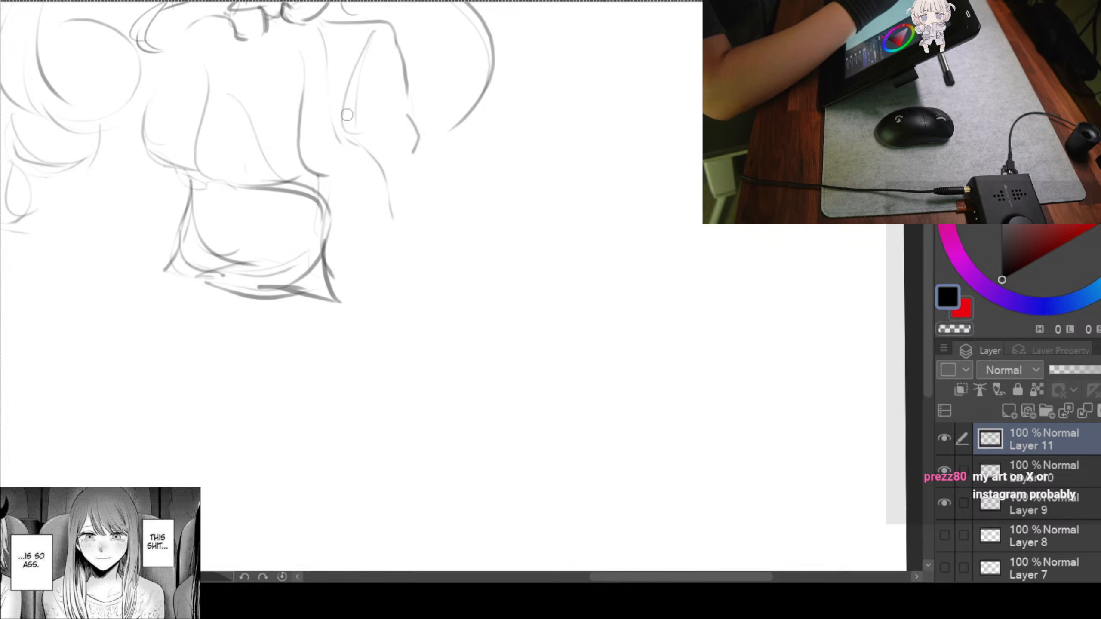
pyautogui.moveTo(343, 117); pyautogui.dragTo(373, 266)
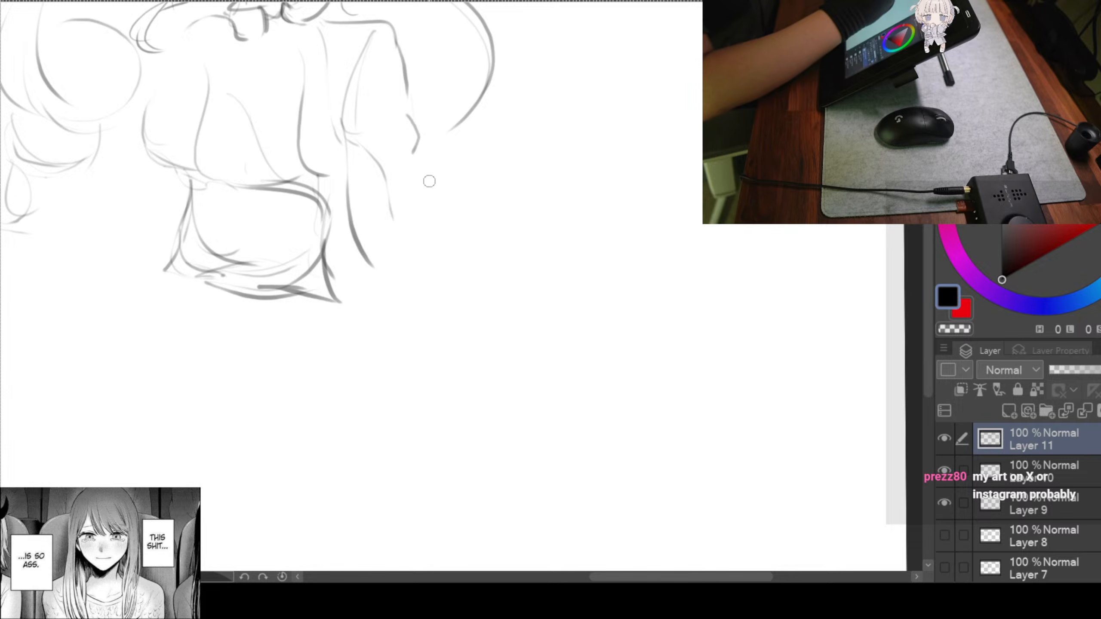
# Extend the forearm's outer contour downward and sketch the curved lower end of the arm
pyautogui.moveTo(479, 258); pyautogui.dragTo(447, 123)
pyautogui.moveTo(356, 100)
pyautogui.mouseDown()
pyautogui.moveTo(386, 199)
pyautogui.moveTo(400, 165)
pyautogui.mouseUp()
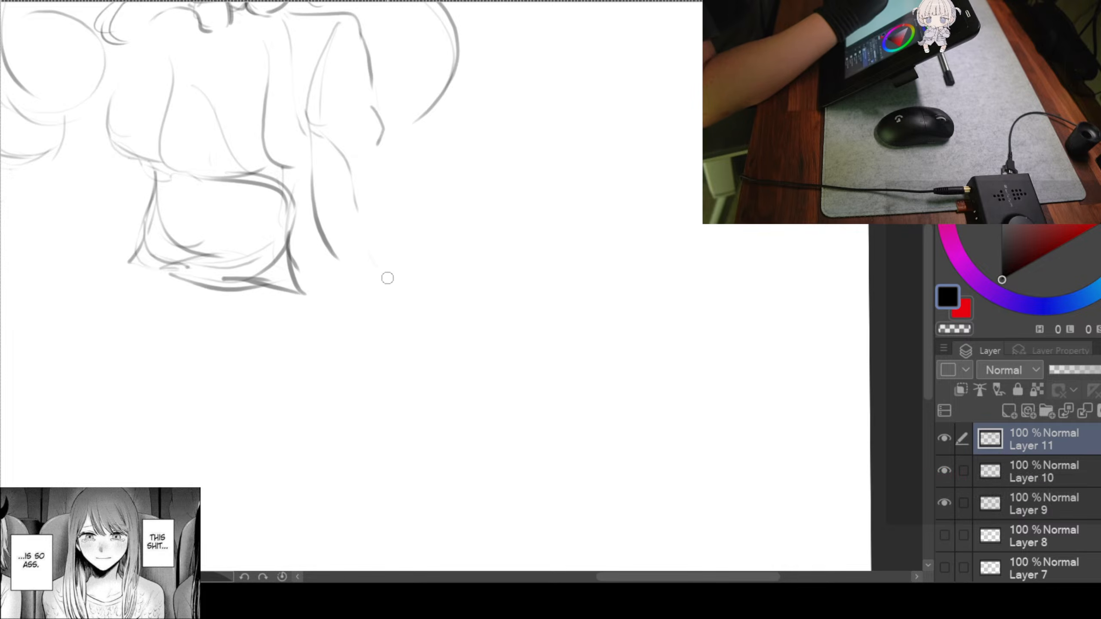
pyautogui.moveTo(361, 192); pyautogui.dragTo(380, 295)
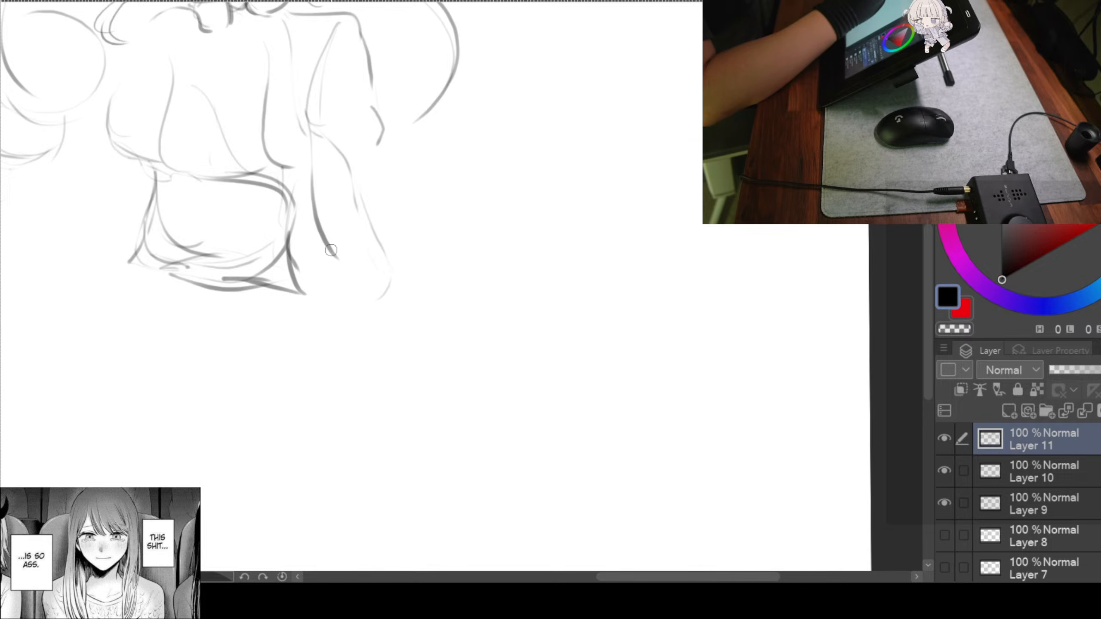
pyautogui.moveTo(330, 249); pyautogui.dragTo(358, 327)
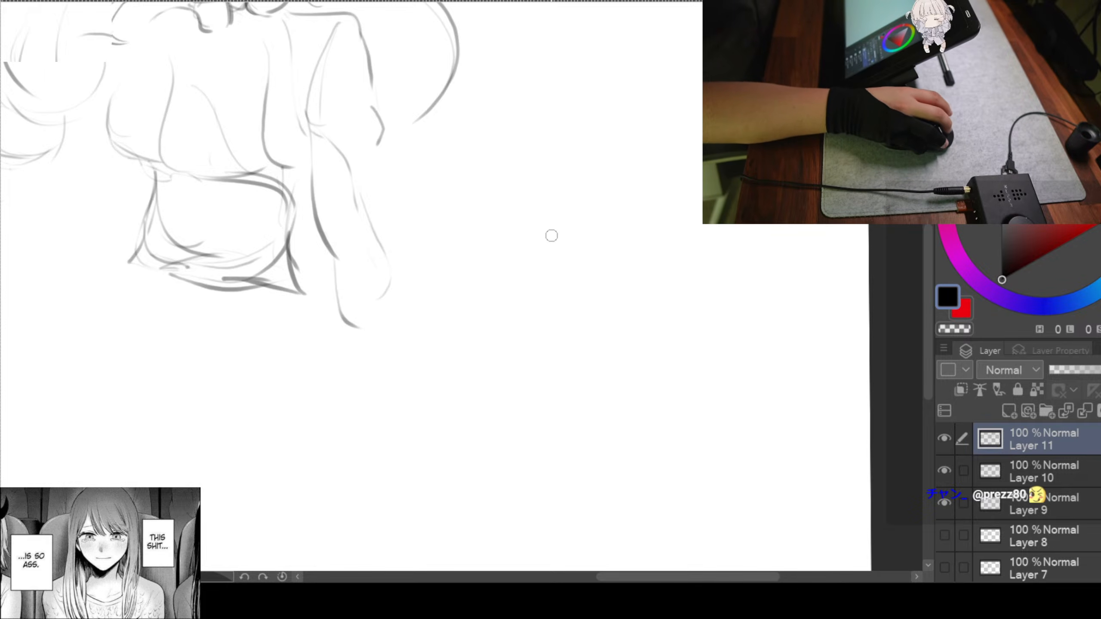
# Paste the blue character sketch as a new layer, scale it down and place it over the first two characters
pyautogui.scroll(-3, 552, 236)
pyautogui.moveTo(277, 200)
pyautogui.mouseDown()
pyautogui.moveTo(573, 341)
pyautogui.moveTo(637, 279)
pyautogui.mouseUp()
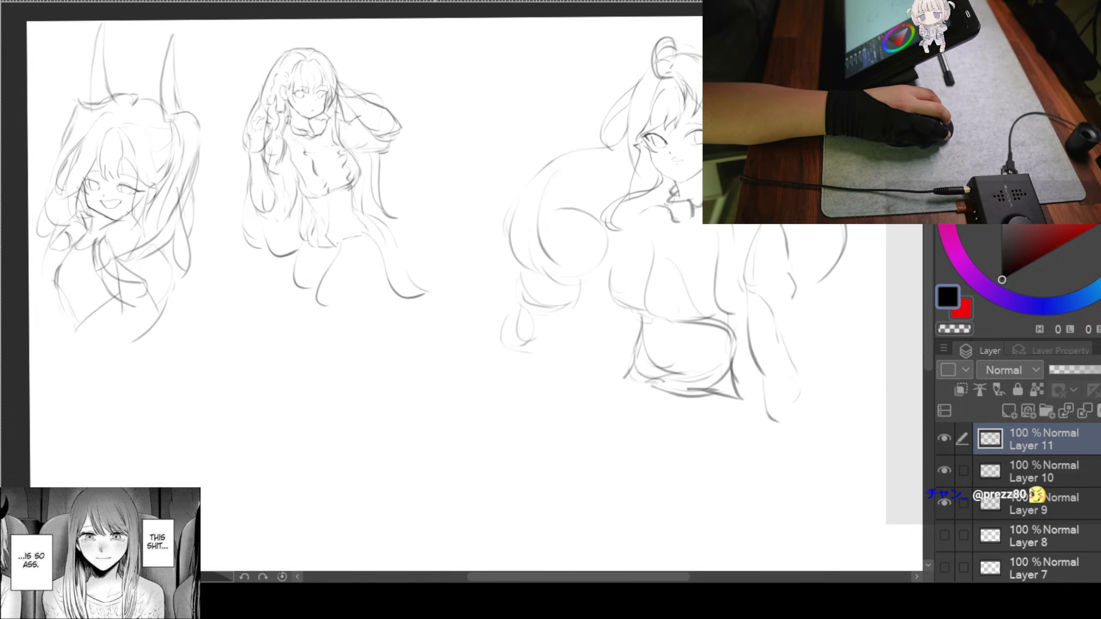
pyautogui.hotkey('ctrl', 'v')
pyautogui.scroll(-3, 398, 224)
pyautogui.hotkey('ctrl', 't')
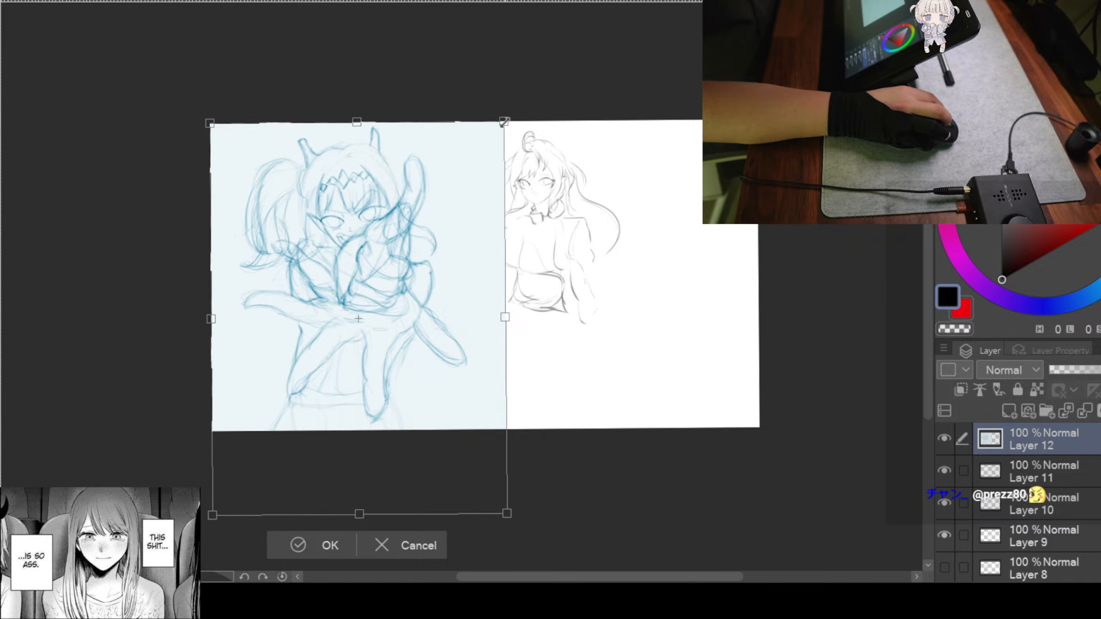
pyautogui.moveTo(506, 123); pyautogui.dragTo(415, 241)
pyautogui.moveTo(369, 185); pyautogui.dragTo(423, 131)
pyautogui.click(278, 431)
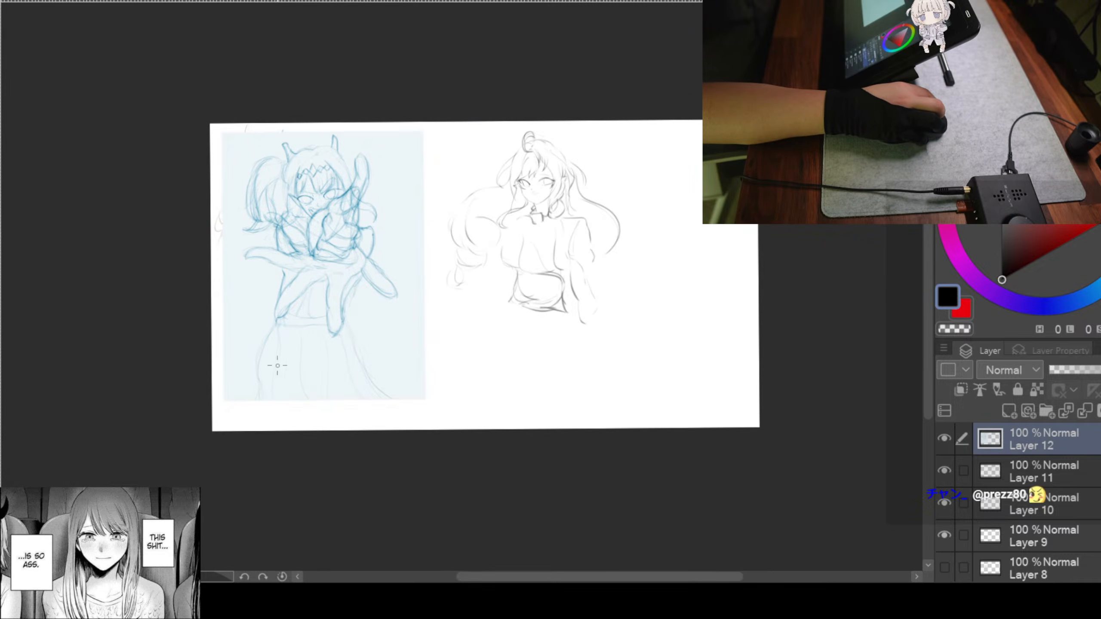
# View the pasted blue sketch up close and undo the paste
pyautogui.scroll(3, 397, 273)
pyautogui.scroll(3, 396, 271)
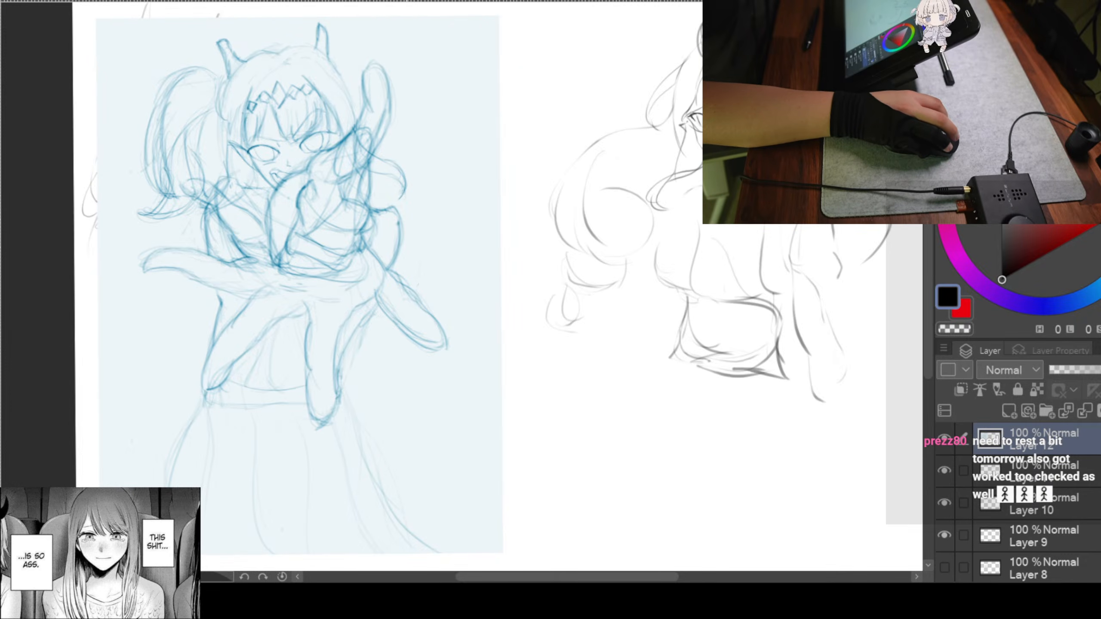
pyautogui.moveTo(356, 227)
pyautogui.mouseDown()
pyautogui.moveTo(328, 200)
pyautogui.moveTo(319, 211)
pyautogui.mouseUp()
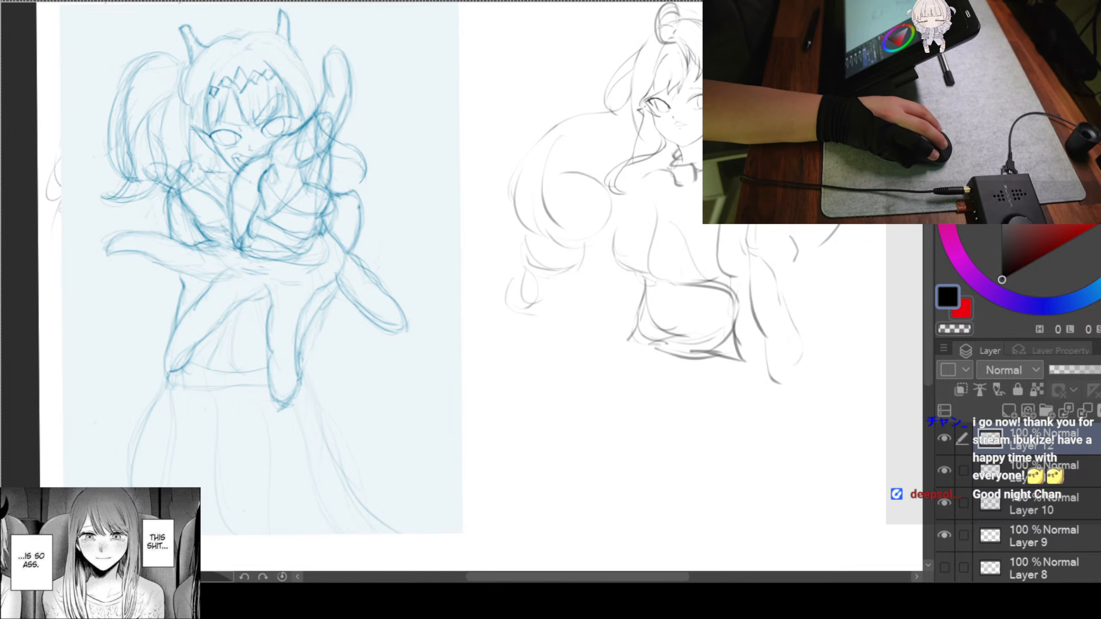
pyautogui.hotkey('ctrl', 'z')
# Draw the sloping shoulder and upper arm contours beside the braid on the third character, strengthening the outer edge
pyautogui.moveTo(747, 195)
pyautogui.mouseDown()
pyautogui.moveTo(300, 202)
pyautogui.moveTo(422, 207)
pyautogui.moveTo(423, 234)
pyautogui.mouseUp()
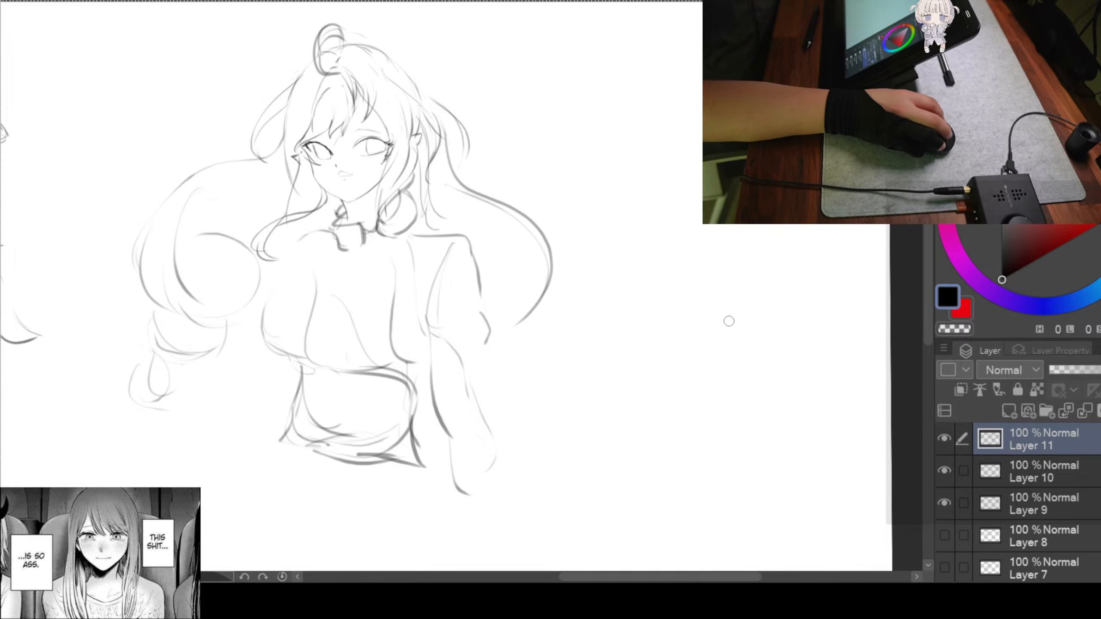
pyautogui.moveTo(358, 278)
pyautogui.mouseDown()
pyautogui.moveTo(332, 230)
pyautogui.moveTo(352, 295)
pyautogui.mouseUp()
pyautogui.scroll(1, 331, 230)
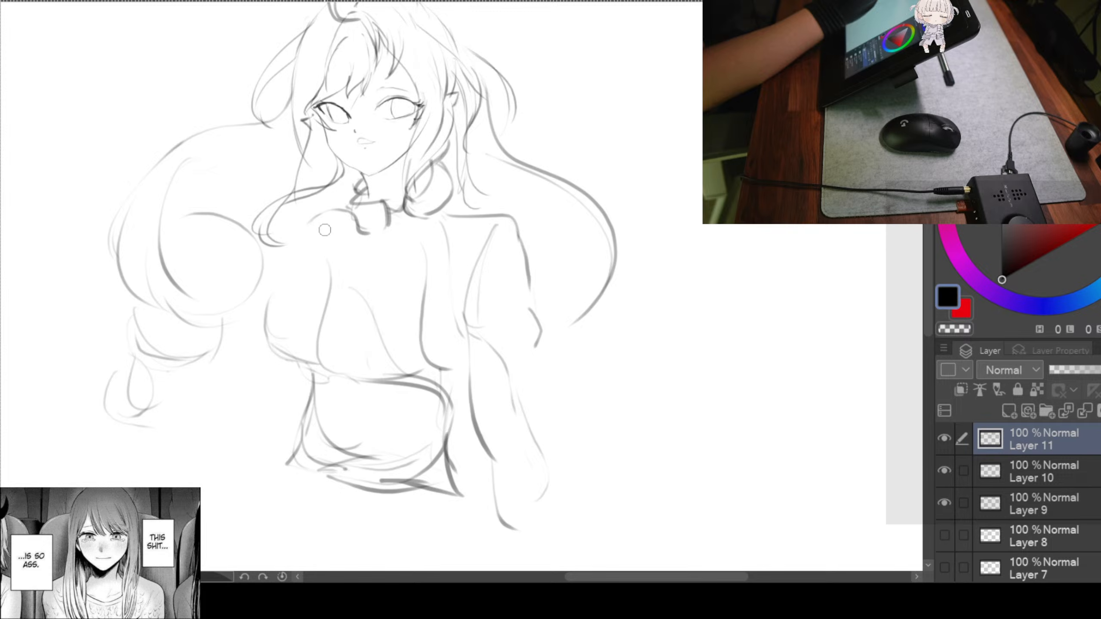
pyautogui.moveTo(325, 251); pyautogui.dragTo(239, 353)
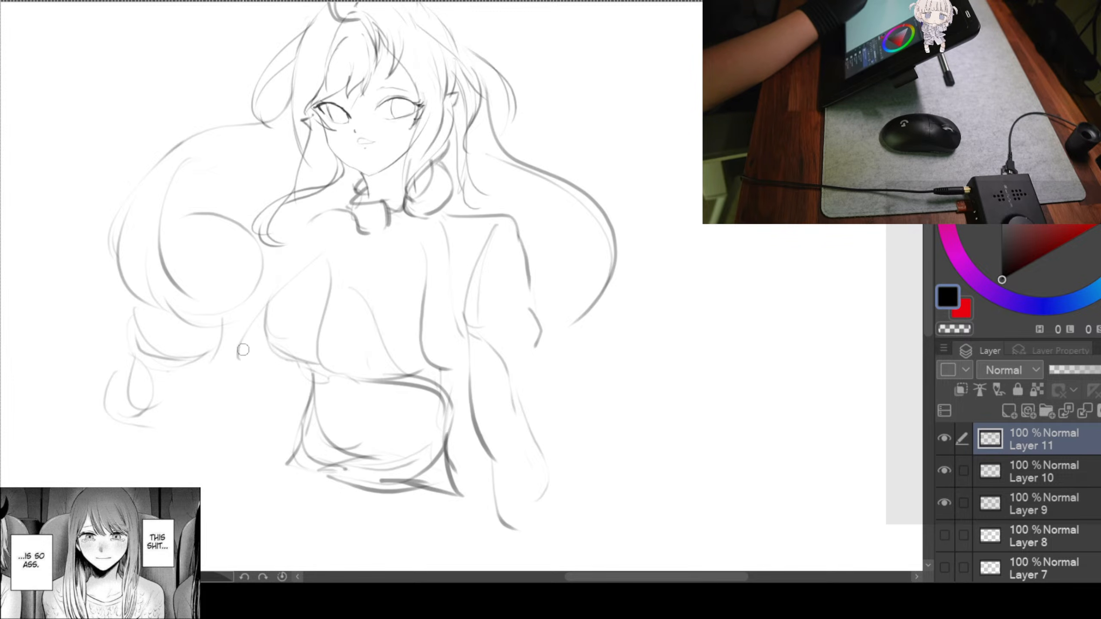
pyautogui.moveTo(277, 268); pyautogui.dragTo(243, 311)
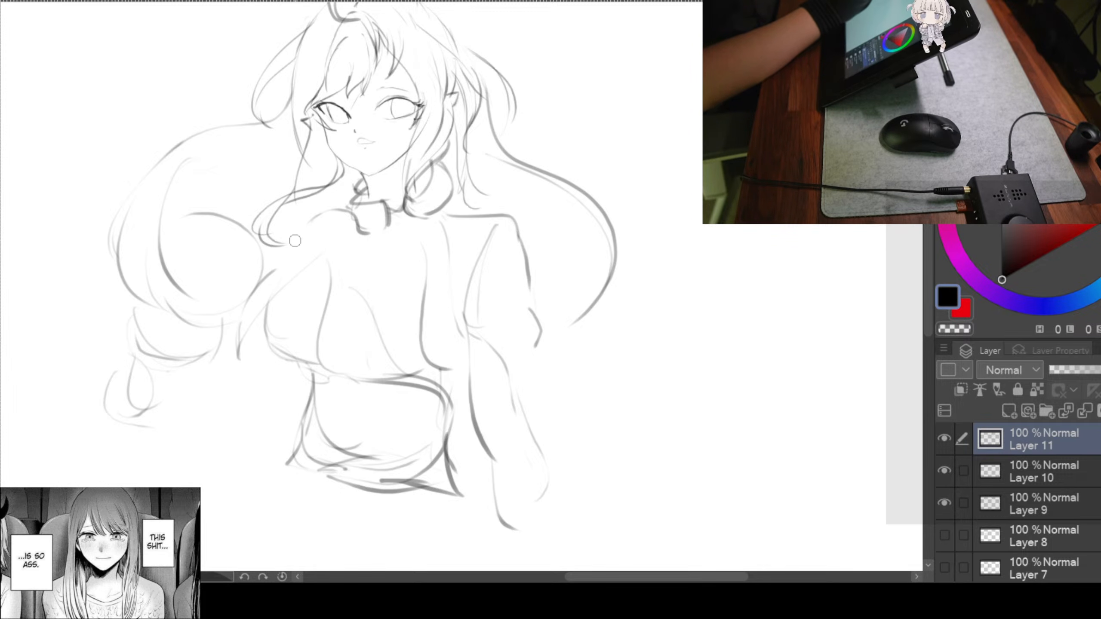
pyautogui.moveTo(287, 226)
pyautogui.mouseDown()
pyautogui.moveTo(252, 284)
pyautogui.moveTo(236, 360)
pyautogui.mouseUp()
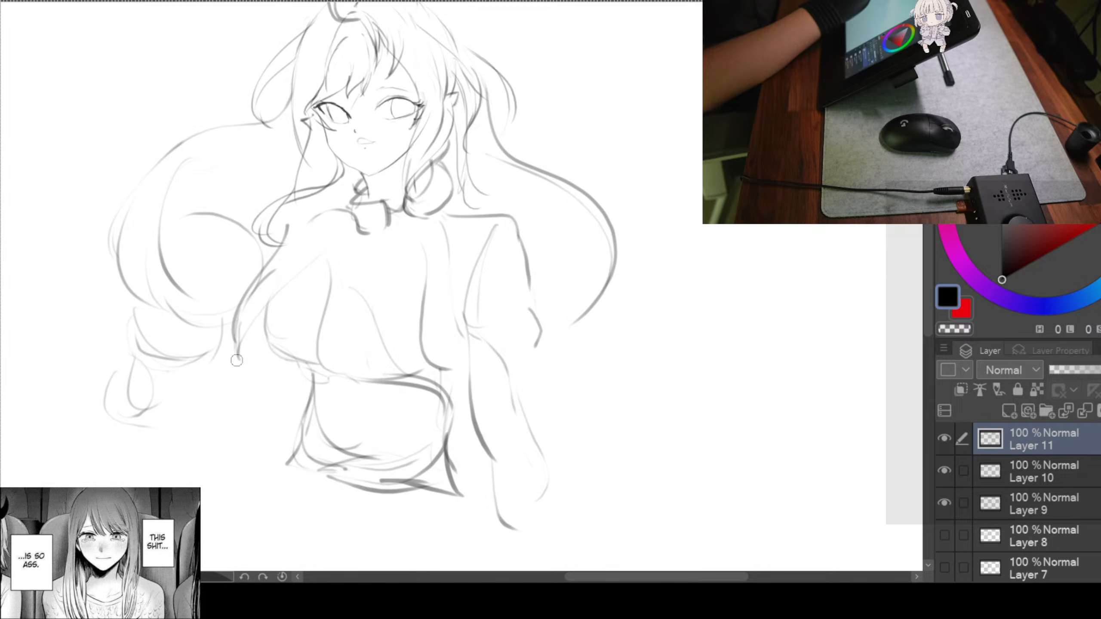
# Redraw the diagonal contour across the chest and strengthen the clothing lines from the shoulder down the torso's side
pyautogui.moveTo(330, 254); pyautogui.dragTo(327, 239)
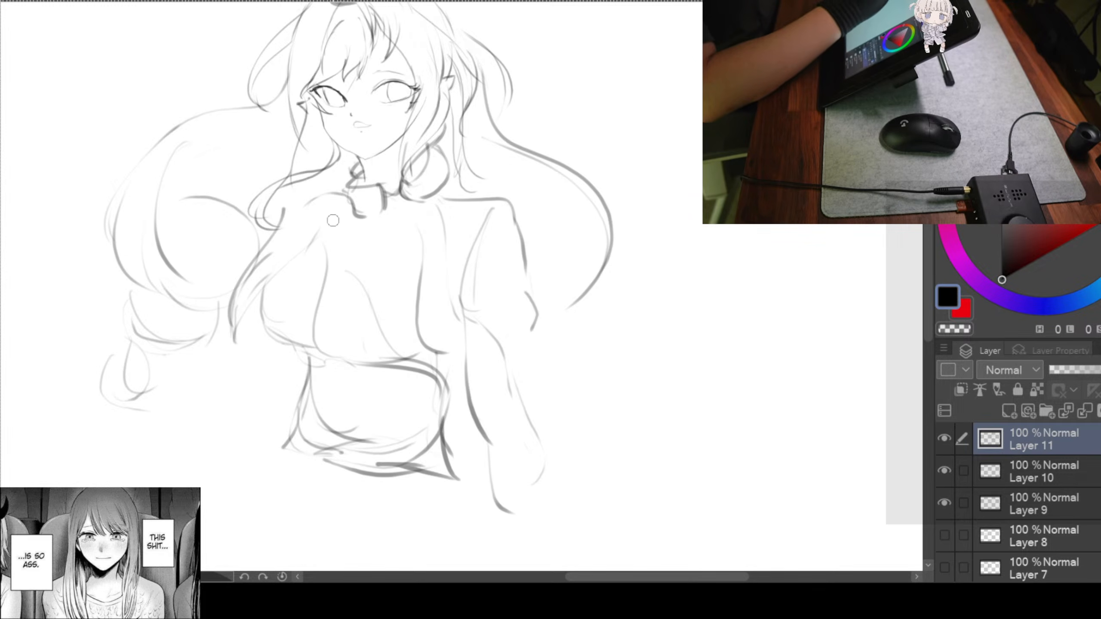
pyautogui.moveTo(390, 210); pyautogui.dragTo(385, 205)
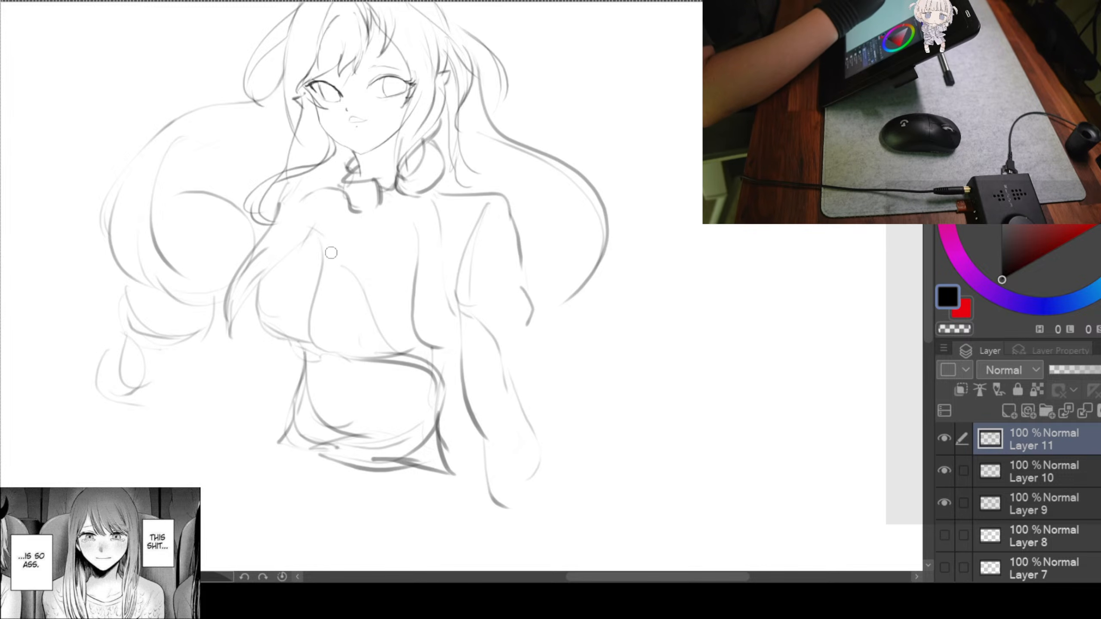
pyautogui.moveTo(352, 274); pyautogui.dragTo(403, 353)
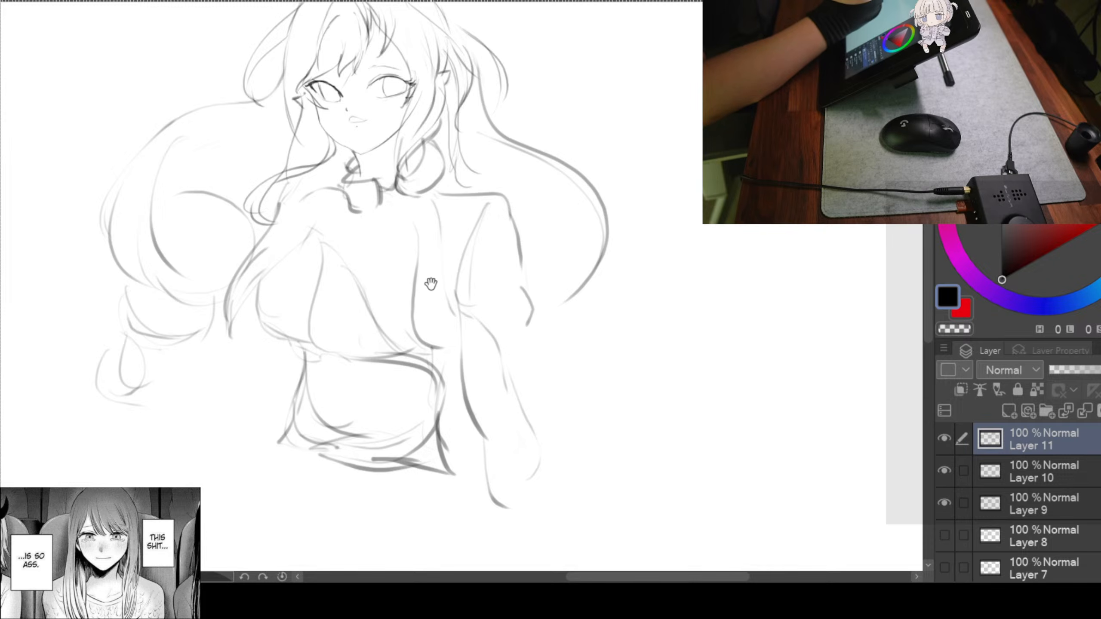
pyautogui.moveTo(430, 281); pyautogui.dragTo(410, 266)
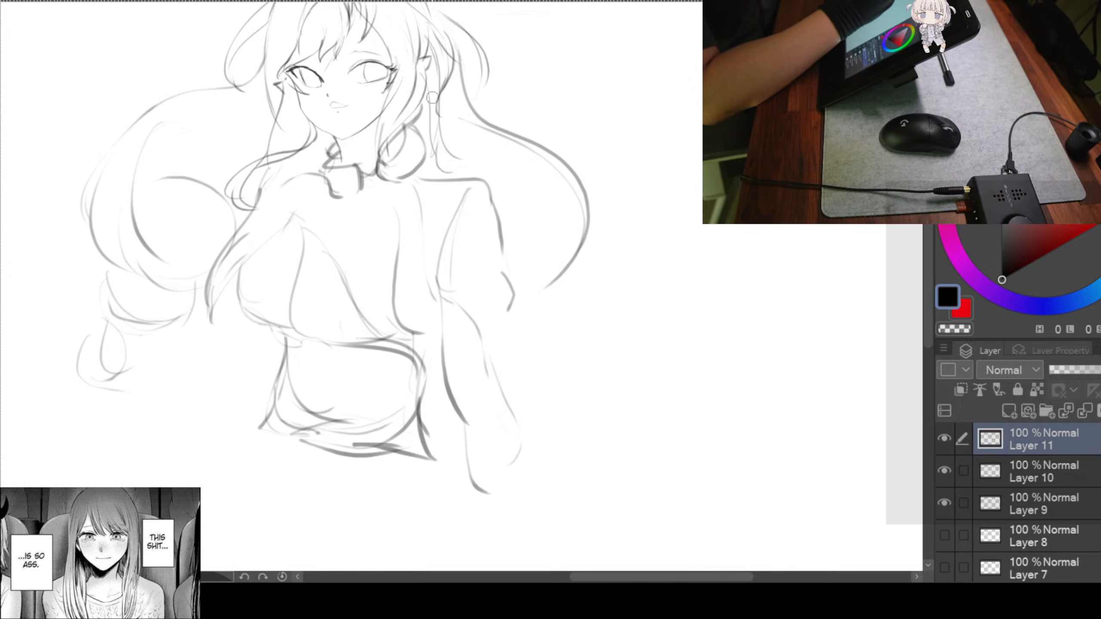
pyautogui.moveTo(420, 173); pyautogui.dragTo(400, 230)
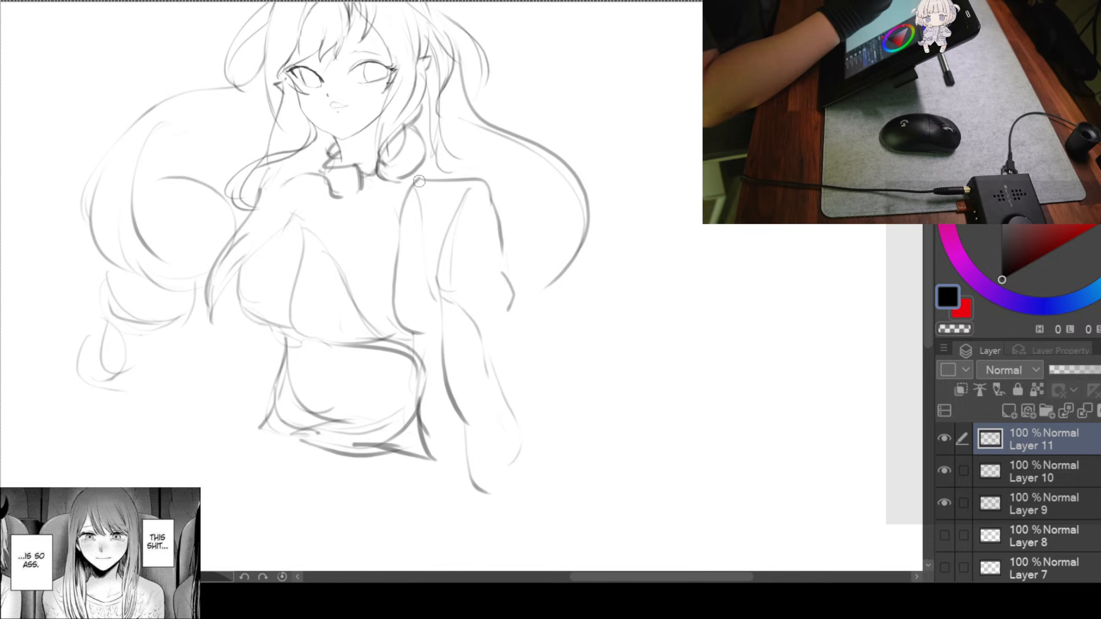
pyautogui.moveTo(427, 177)
pyautogui.mouseDown()
pyautogui.moveTo(404, 217)
pyautogui.moveTo(448, 219)
pyautogui.mouseUp()
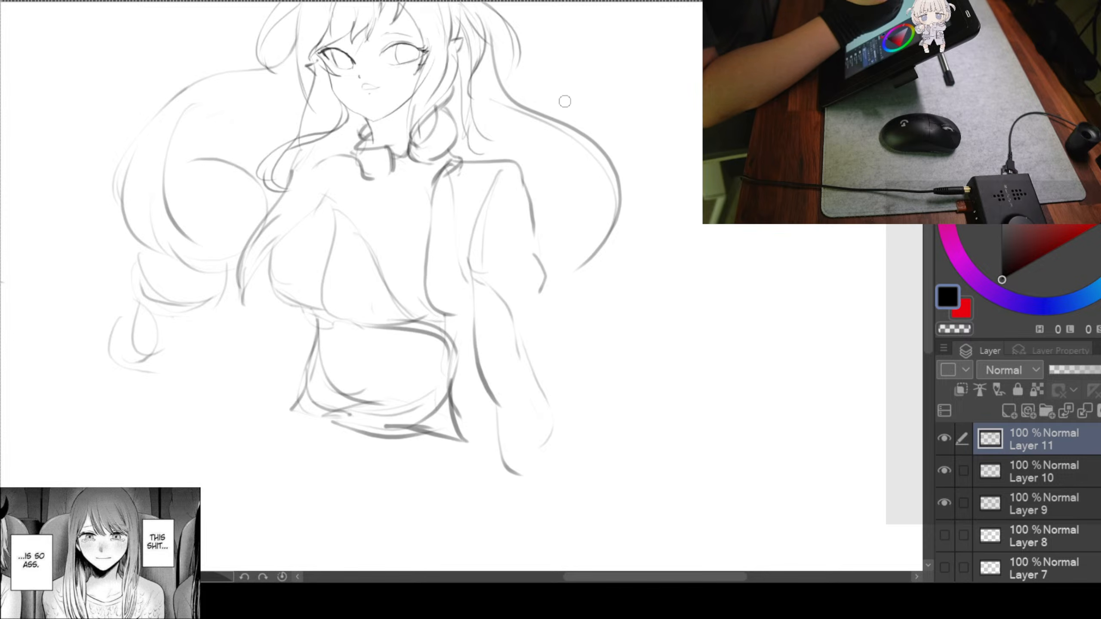
pyautogui.scroll(-2, 559, 166)
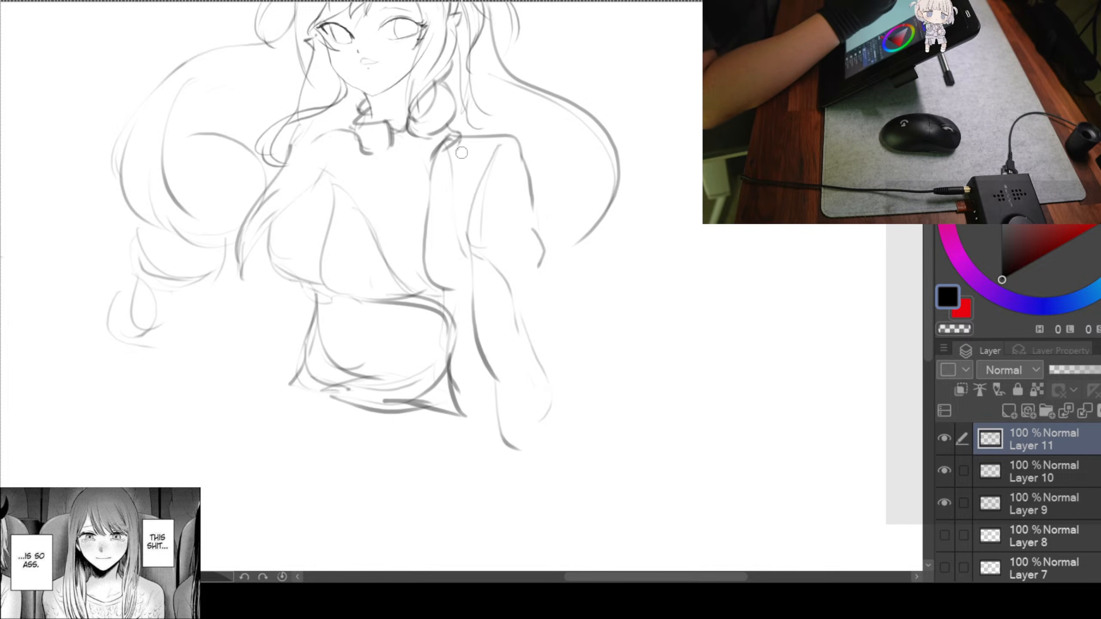
pyautogui.moveTo(459, 156); pyautogui.dragTo(487, 135)
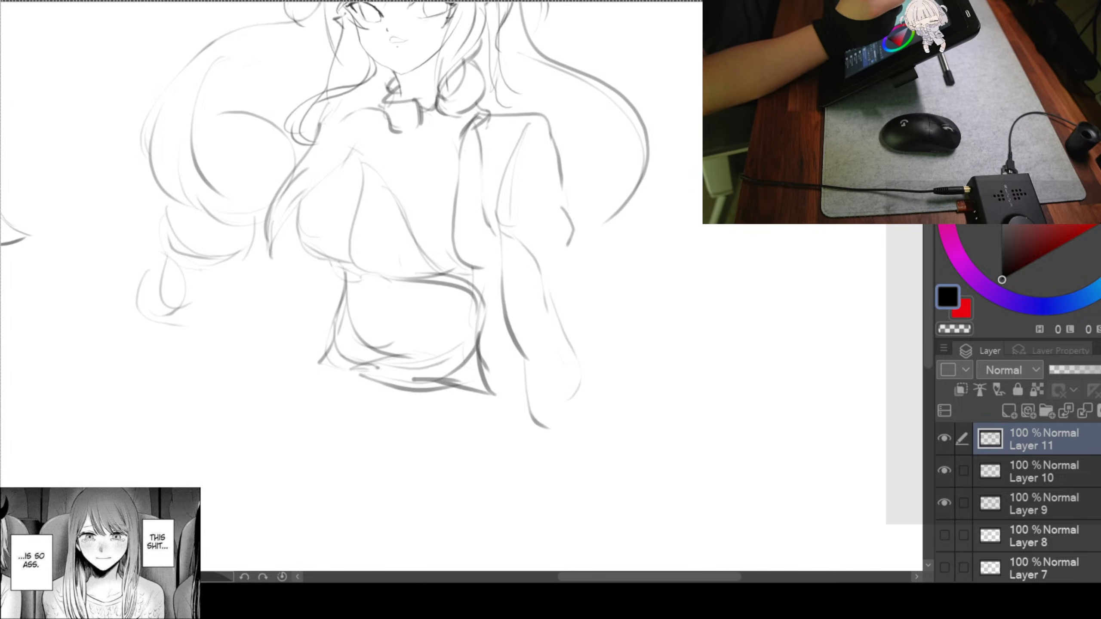
pyautogui.moveTo(658, 213)
pyautogui.mouseDown()
pyautogui.moveTo(681, 229)
pyautogui.moveTo(652, 213)
pyautogui.mouseUp()
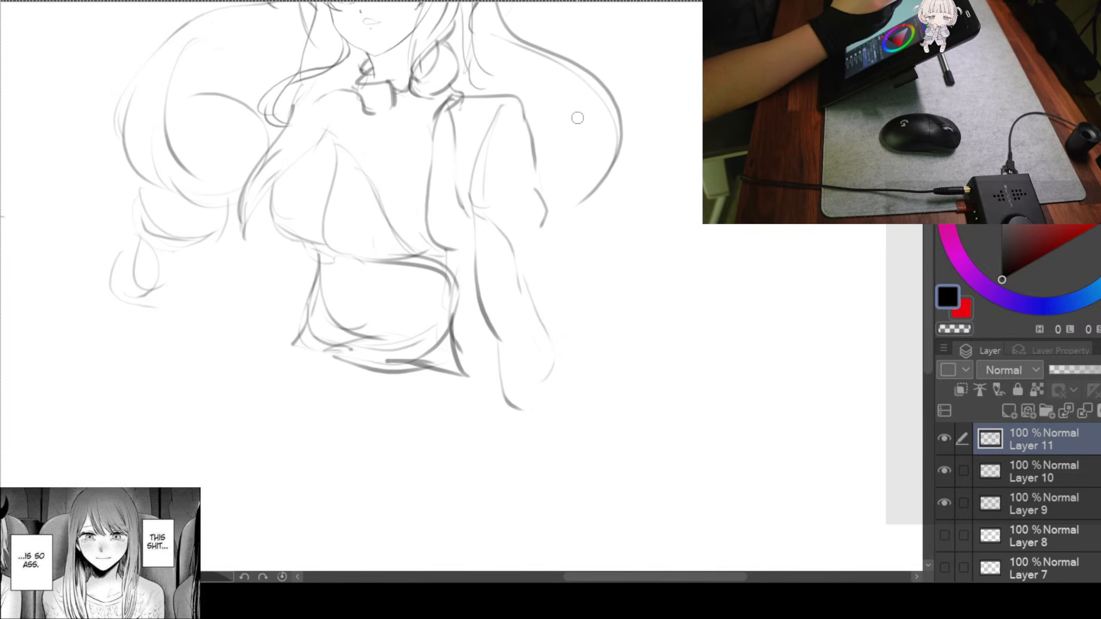
pyautogui.hscroll(3, 552, 234)
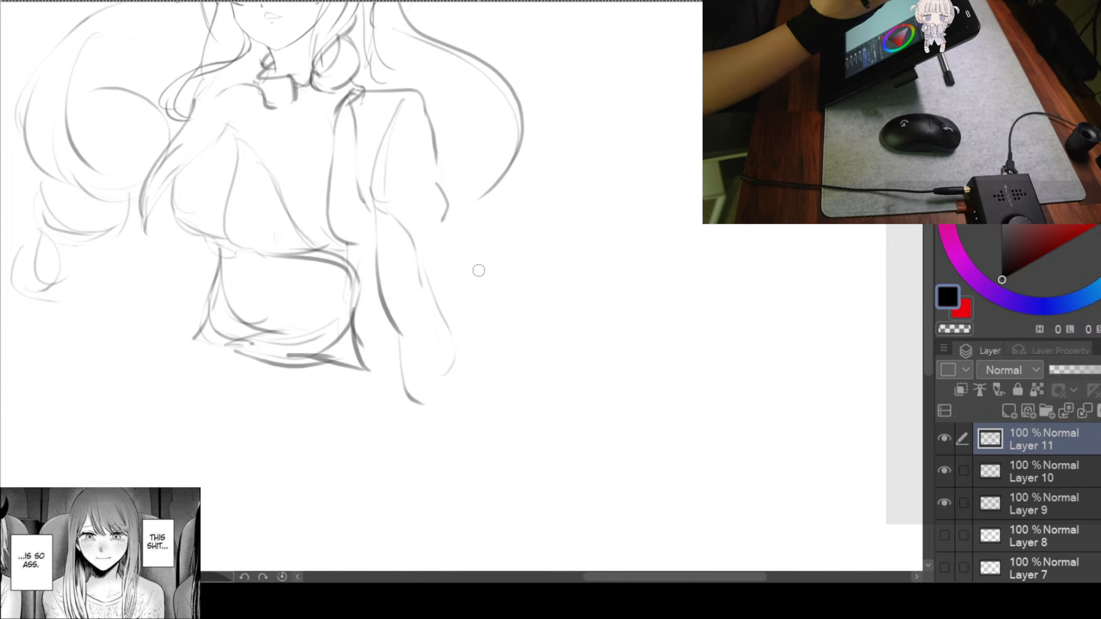
# Add a small curve below the elbow and draw a flared sleeve edge sweeping outward along the forearm, redoing unsatisfactory strokes
pyautogui.moveTo(447, 203); pyautogui.dragTo(441, 220)
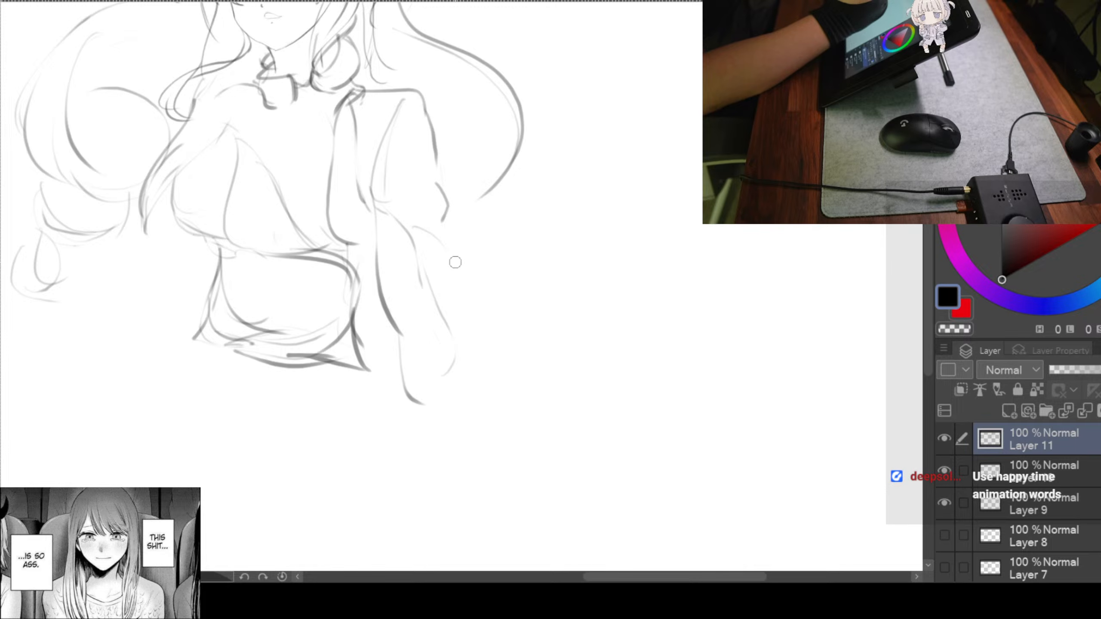
pyautogui.moveTo(443, 267); pyautogui.dragTo(459, 293)
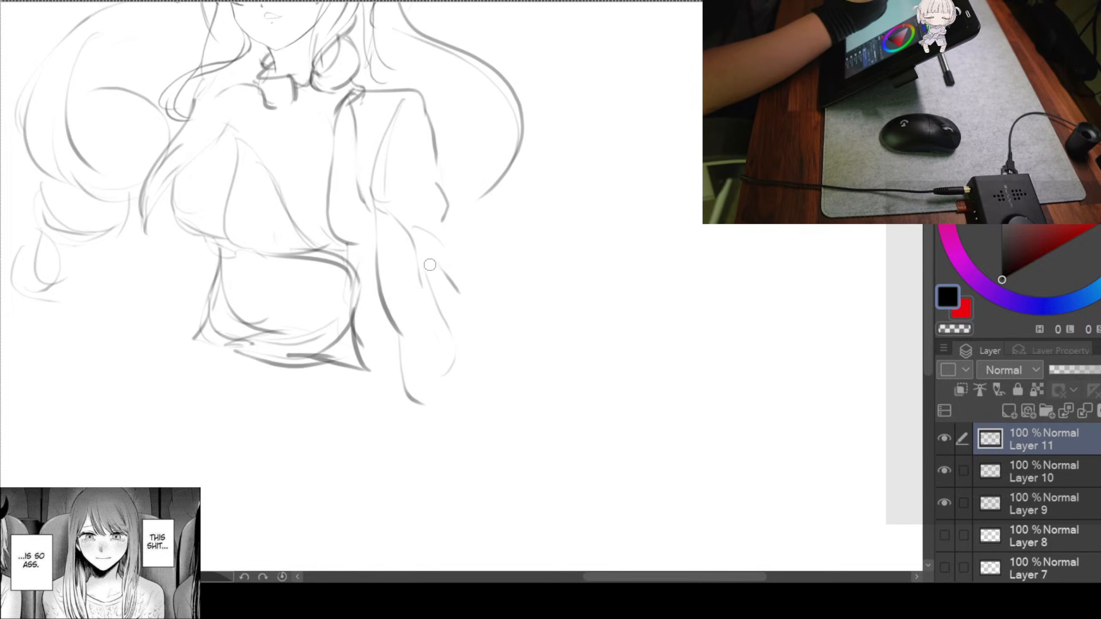
pyautogui.hotkey('ctrl', 'z')
pyautogui.moveTo(416, 232)
pyautogui.mouseDown()
pyautogui.moveTo(473, 304)
pyautogui.moveTo(490, 347)
pyautogui.mouseUp()
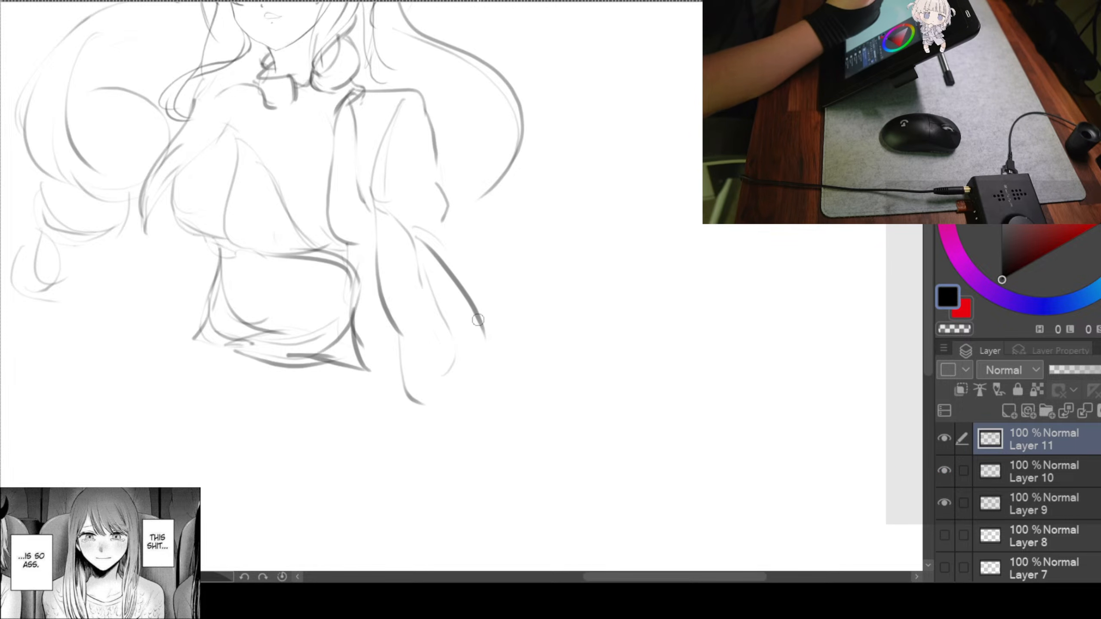
pyautogui.hotkey('ctrl', 'z')
pyautogui.hotkey('ctrl', 'z')
pyautogui.moveTo(411, 236); pyautogui.dragTo(489, 342)
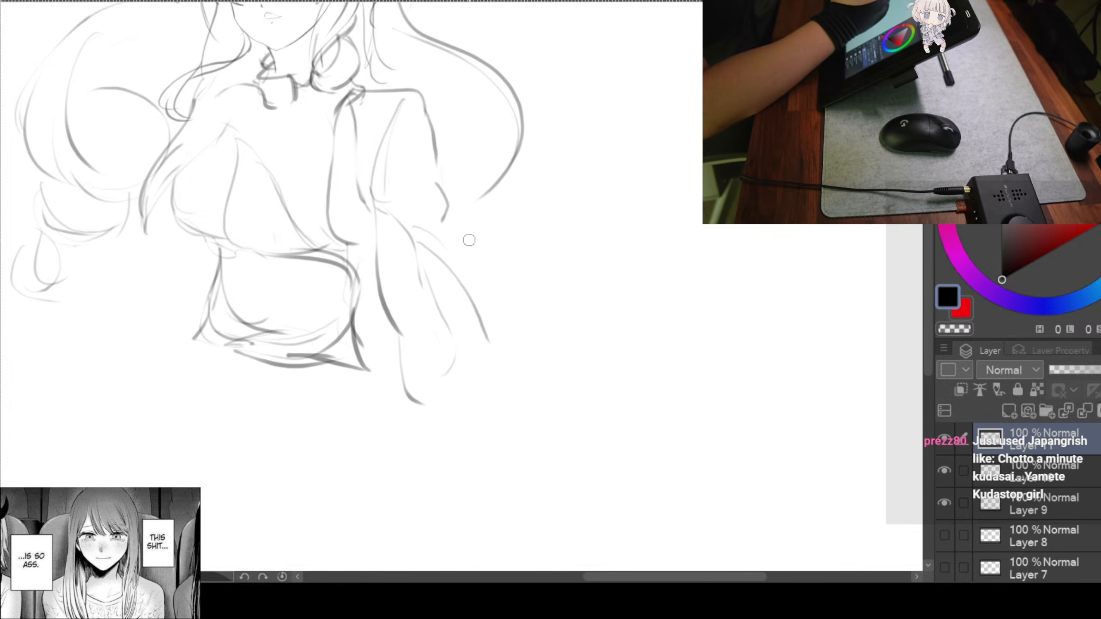
pyautogui.moveTo(518, 245); pyautogui.dragTo(508, 234)
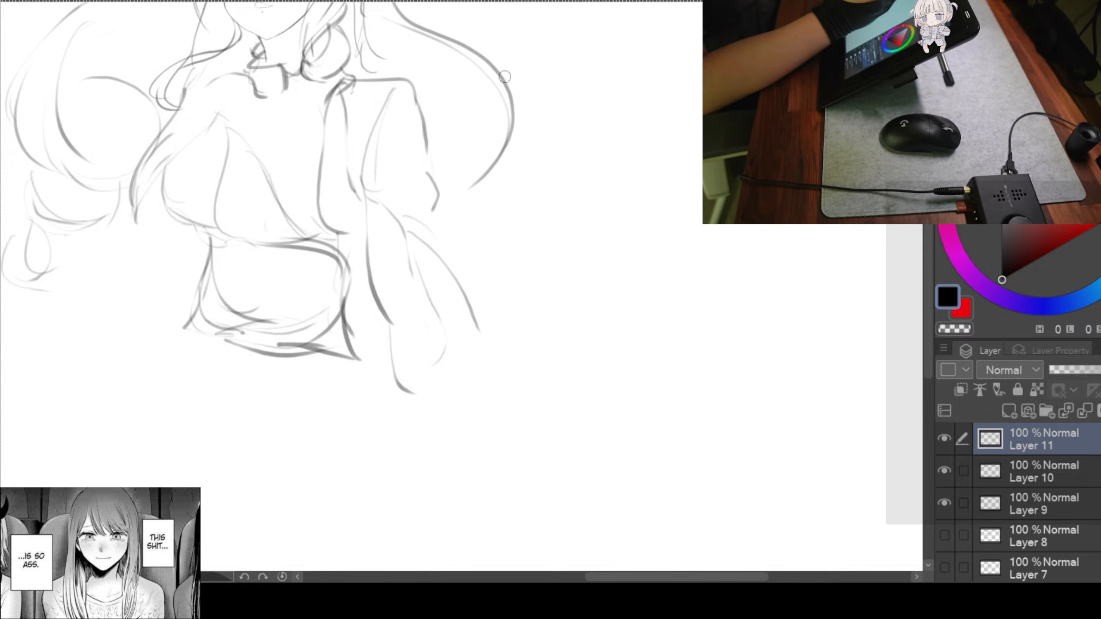
pyautogui.moveTo(557, 155); pyautogui.dragTo(580, 239)
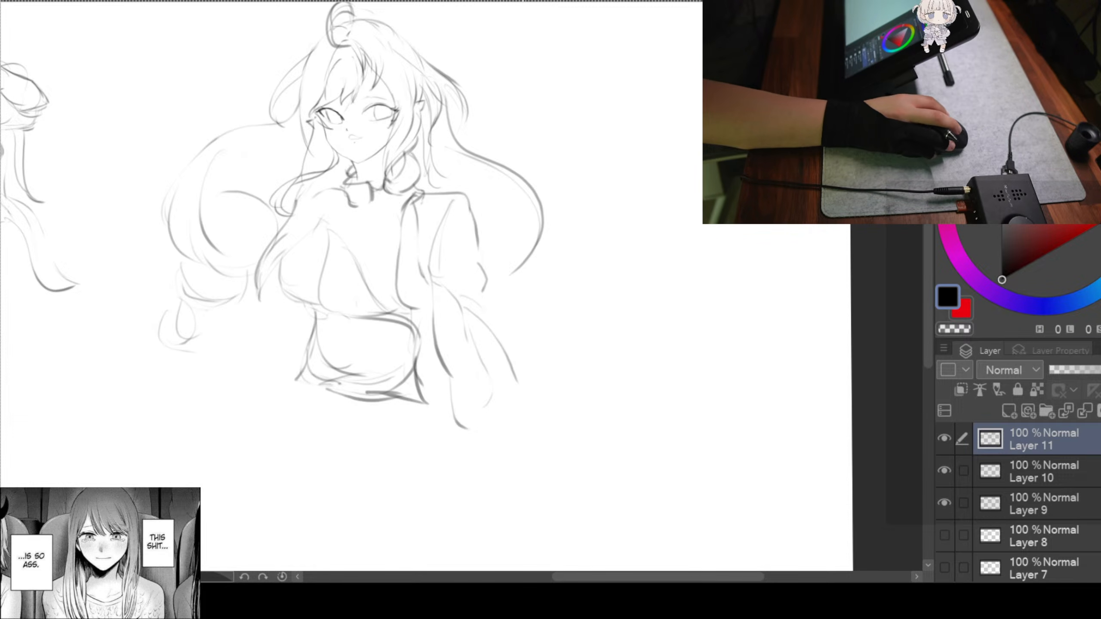
pyautogui.scroll(-1, 529, 254)
pyautogui.moveTo(529, 254); pyautogui.dragTo(489, 243)
pyautogui.scroll(1, 535, 238)
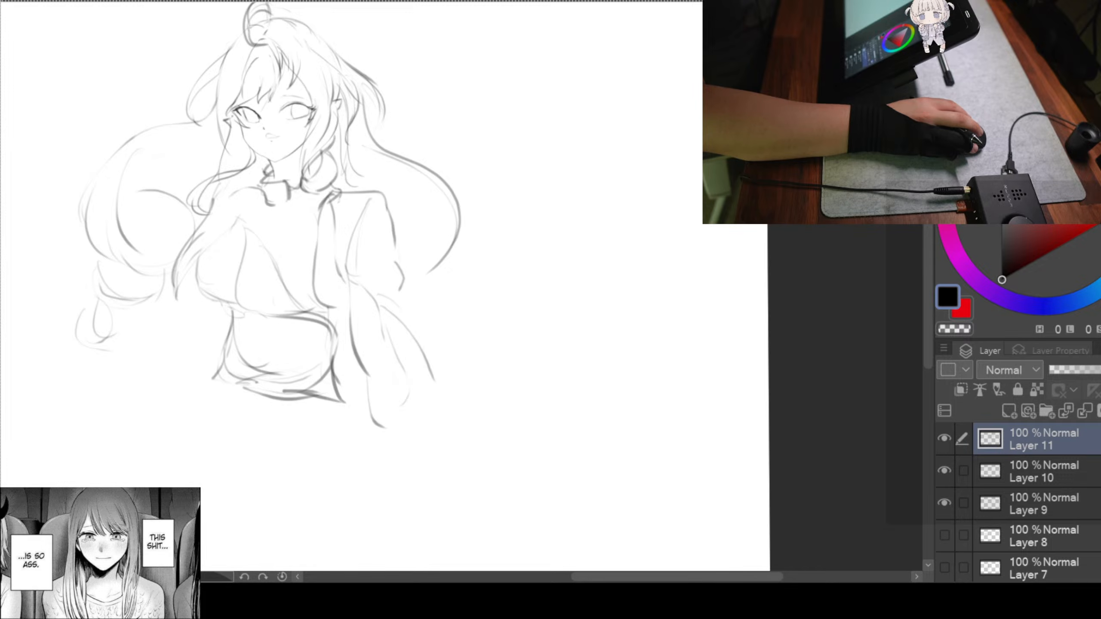
pyautogui.moveTo(582, 238); pyautogui.dragTo(518, 197)
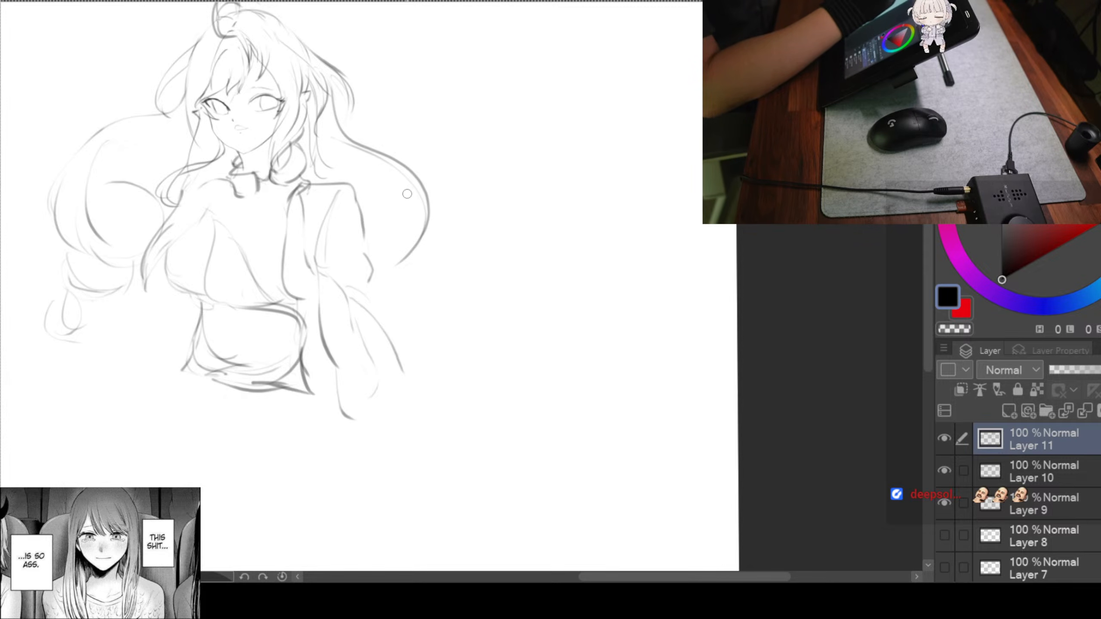
# Draw the inner curved strands of the long hair lock sweeping outward past the shoulder, redoing unsatisfactory strokes
pyautogui.moveTo(337, 146); pyautogui.dragTo(429, 263)
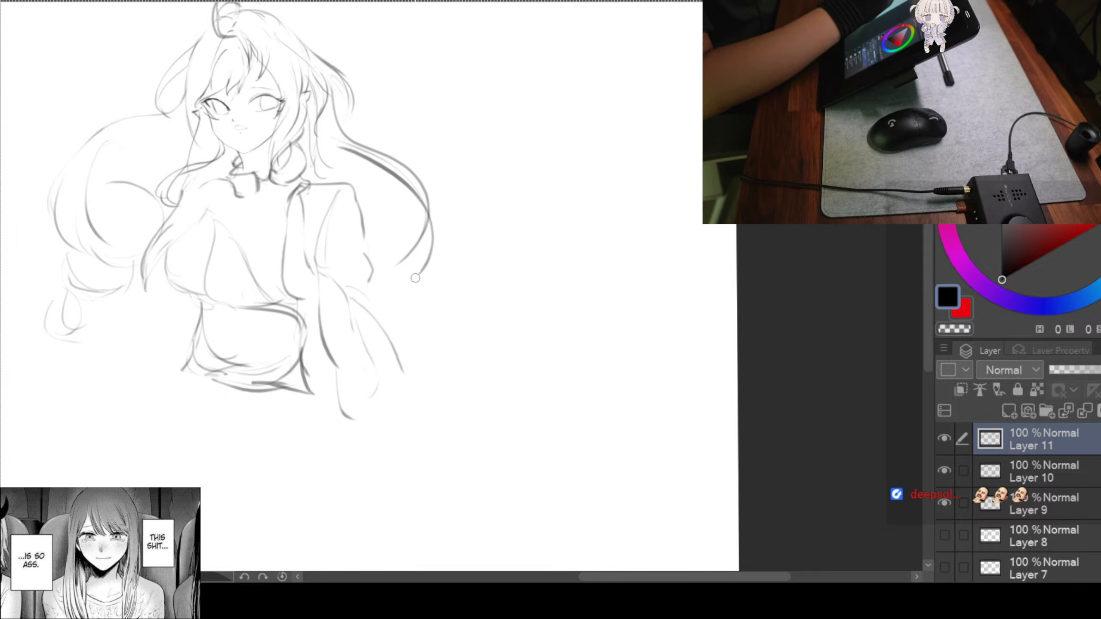
pyautogui.hotkey('ctrl', 'z')
pyautogui.moveTo(333, 147); pyautogui.dragTo(381, 267)
pyautogui.moveTo(400, 191)
pyautogui.mouseDown()
pyautogui.moveTo(392, 235)
pyautogui.moveTo(373, 242)
pyautogui.mouseUp()
pyautogui.hotkey('ctrl', 'z')
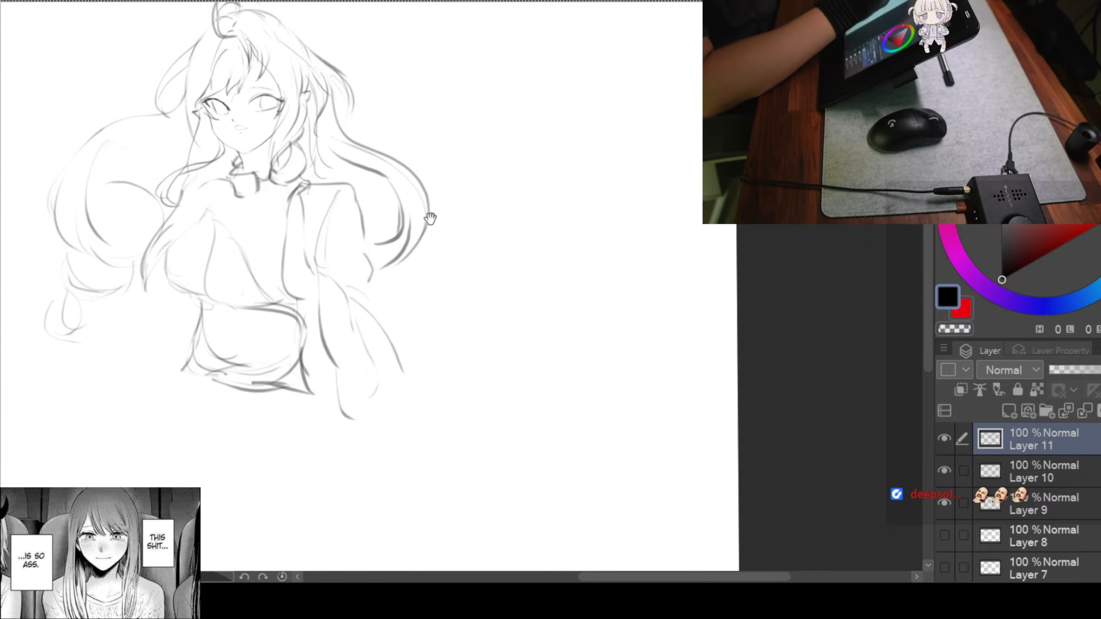
# Add a fine strand inside the long lock beside the upper arm and sketch loose curls flaring out beyond its lower end
pyautogui.scroll(-3, 425, 209)
pyautogui.hscroll(3, 440, 241)
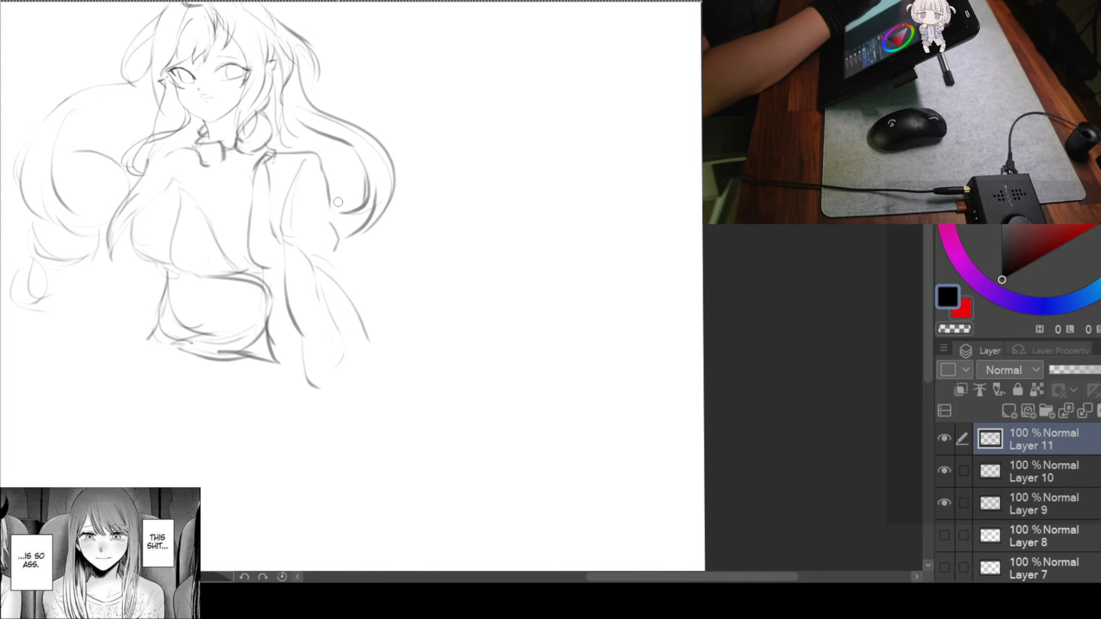
pyautogui.scroll(-1, 401, 255)
pyautogui.hscroll(2, 400, 255)
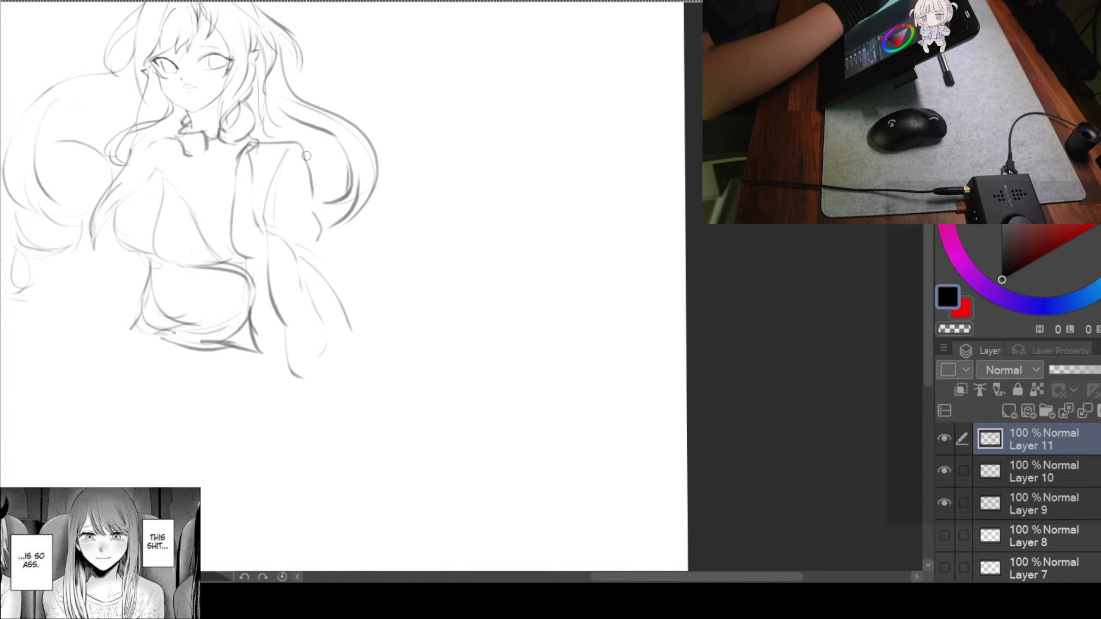
pyautogui.moveTo(274, 104); pyautogui.dragTo(324, 151)
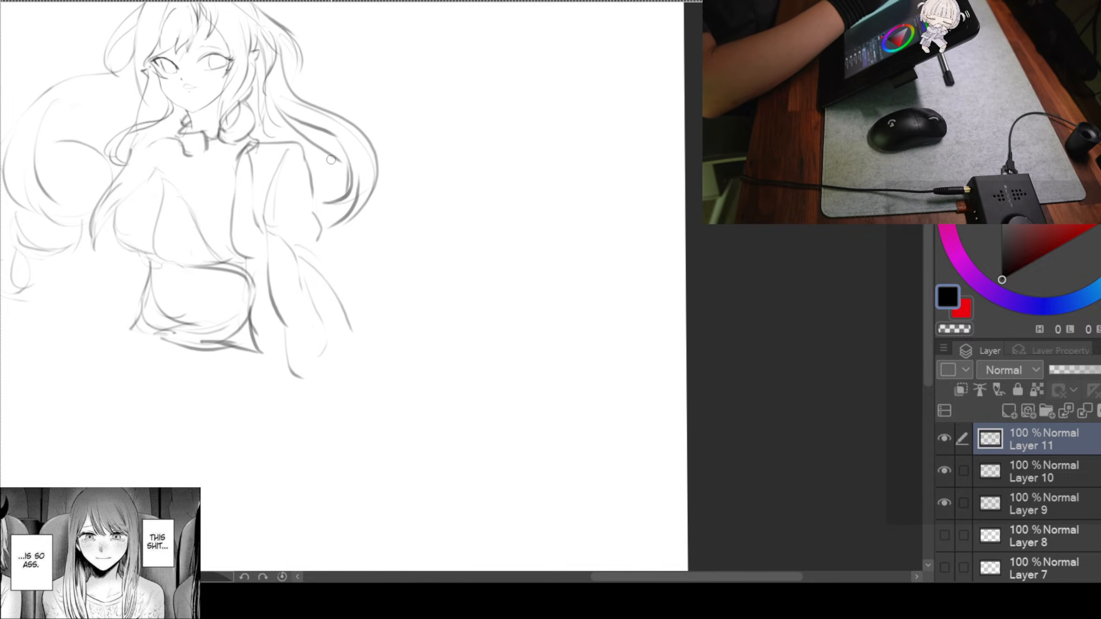
pyautogui.moveTo(391, 204)
pyautogui.mouseDown()
pyautogui.moveTo(385, 250)
pyautogui.moveTo(399, 259)
pyautogui.mouseUp()
pyautogui.moveTo(414, 190); pyautogui.dragTo(373, 181)
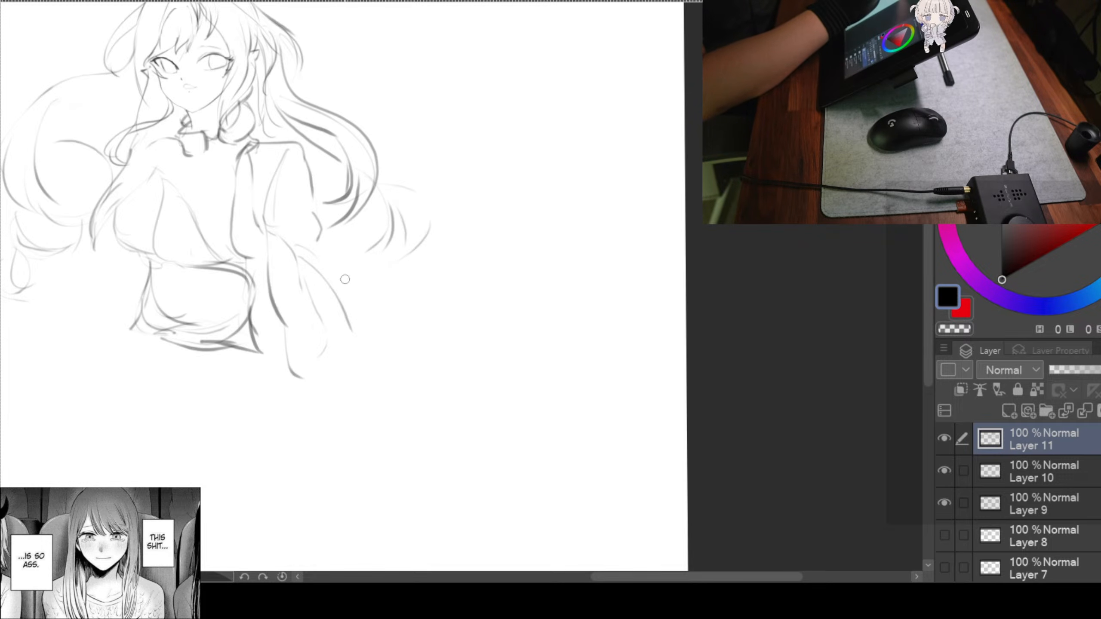
# Draw a long hair strand sweeping down from the curls across the sleeve and a short upturned curve below it, redoing unsatisfactory strokes
pyautogui.moveTo(368, 277)
pyautogui.mouseDown()
pyautogui.moveTo(410, 221)
pyautogui.moveTo(317, 317)
pyautogui.mouseUp()
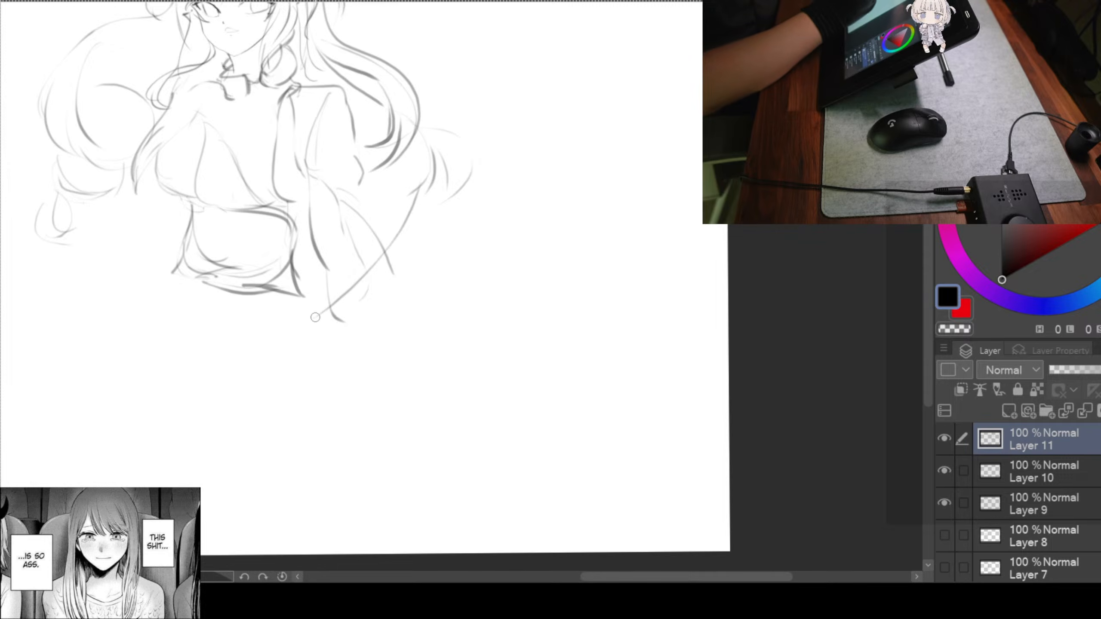
pyautogui.moveTo(435, 269); pyautogui.dragTo(367, 304)
pyautogui.moveTo(438, 290); pyautogui.dragTo(366, 322)
pyautogui.hotkey('ctrl', 'z')
pyautogui.hotkey('ctrl', 'z')
pyautogui.moveTo(423, 297); pyautogui.dragTo(373, 316)
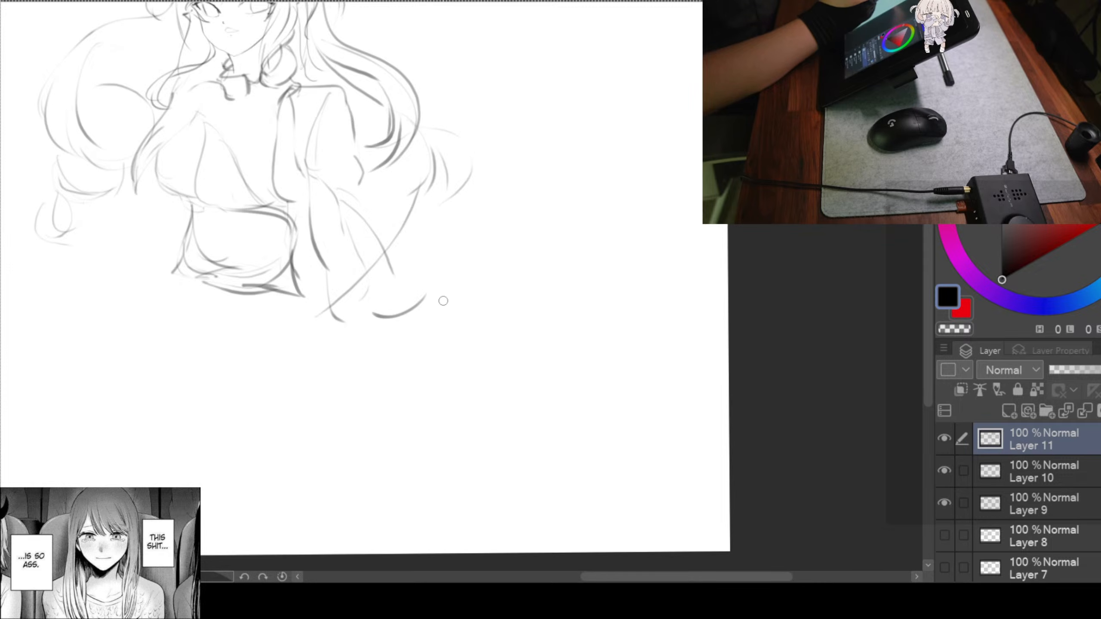
# Extend the lower hair with a hooked curl above the upturned curve and a tapered, darkened curl tip beneath it
pyautogui.moveTo(439, 260)
pyautogui.mouseDown()
pyautogui.moveTo(458, 287)
pyautogui.moveTo(419, 304)
pyautogui.mouseUp()
pyautogui.scroll(-1, 408, 327)
pyautogui.hscroll(1, 408, 327)
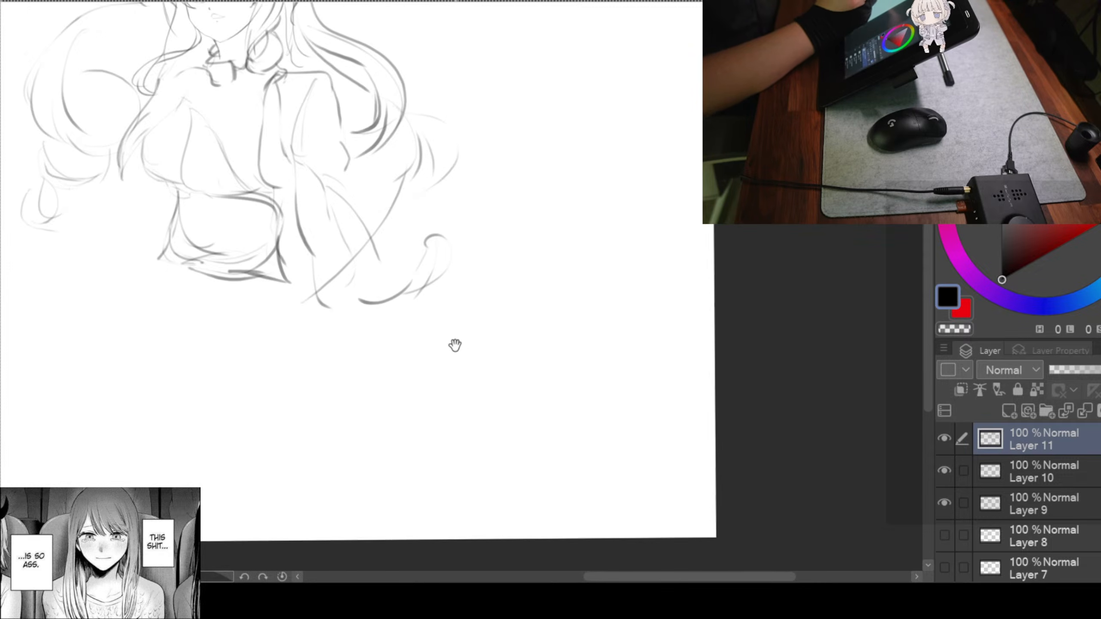
pyautogui.moveTo(429, 307); pyautogui.dragTo(412, 342)
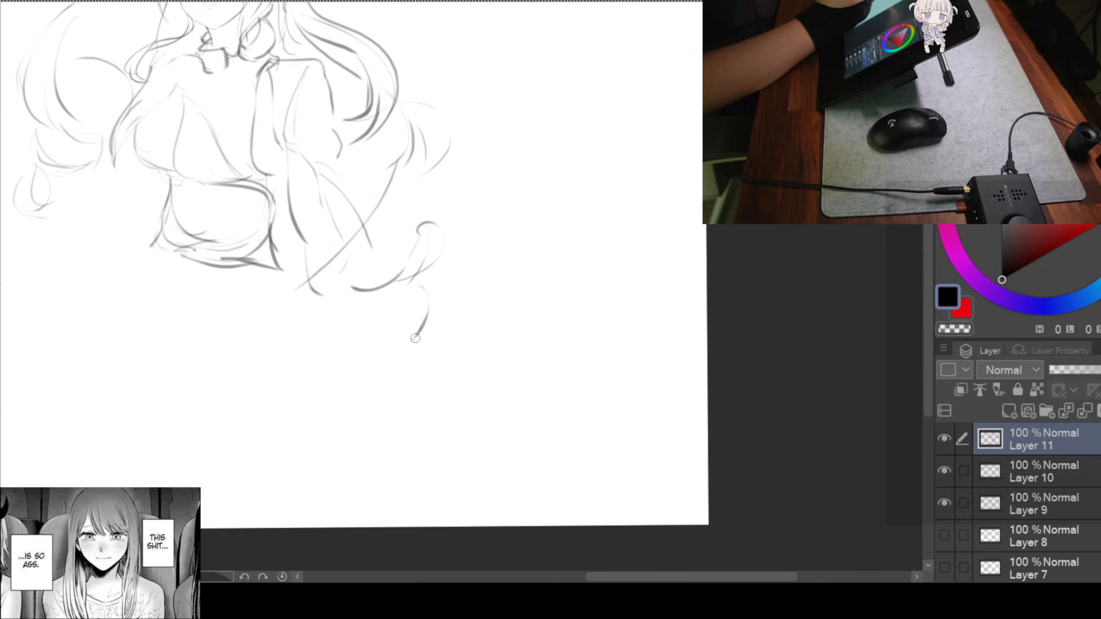
pyautogui.moveTo(423, 300)
pyautogui.mouseDown()
pyautogui.moveTo(368, 343)
pyautogui.moveTo(401, 329)
pyautogui.moveTo(474, 418)
pyautogui.moveTo(469, 409)
pyautogui.mouseUp()
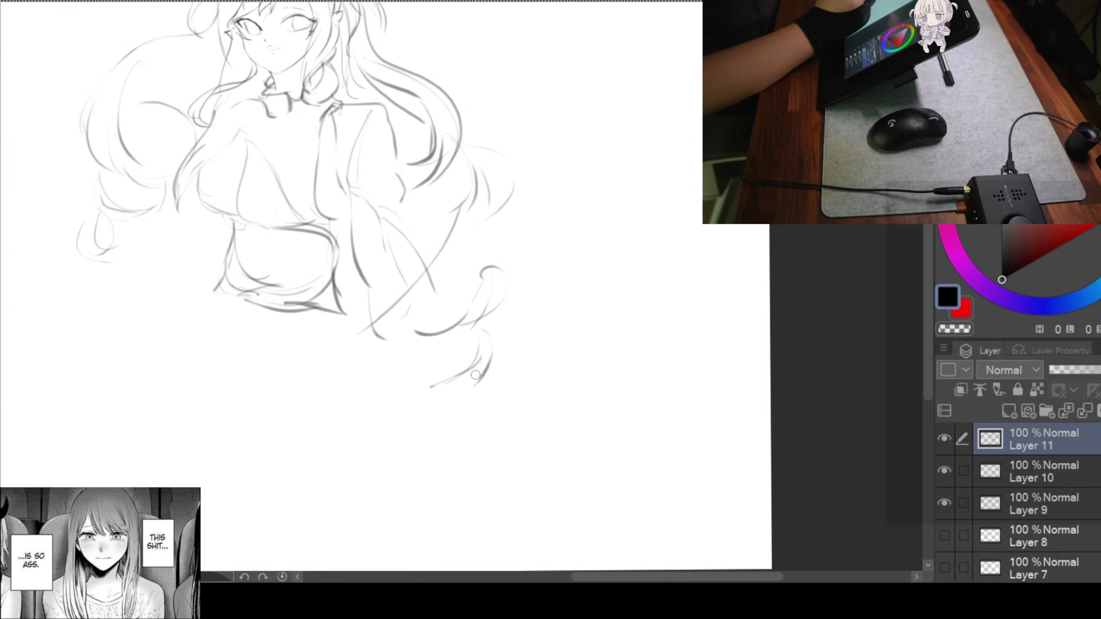
pyautogui.moveTo(486, 358)
pyautogui.mouseDown()
pyautogui.moveTo(470, 392)
pyautogui.moveTo(461, 381)
pyautogui.moveTo(477, 414)
pyautogui.moveTo(447, 363)
pyautogui.mouseUp()
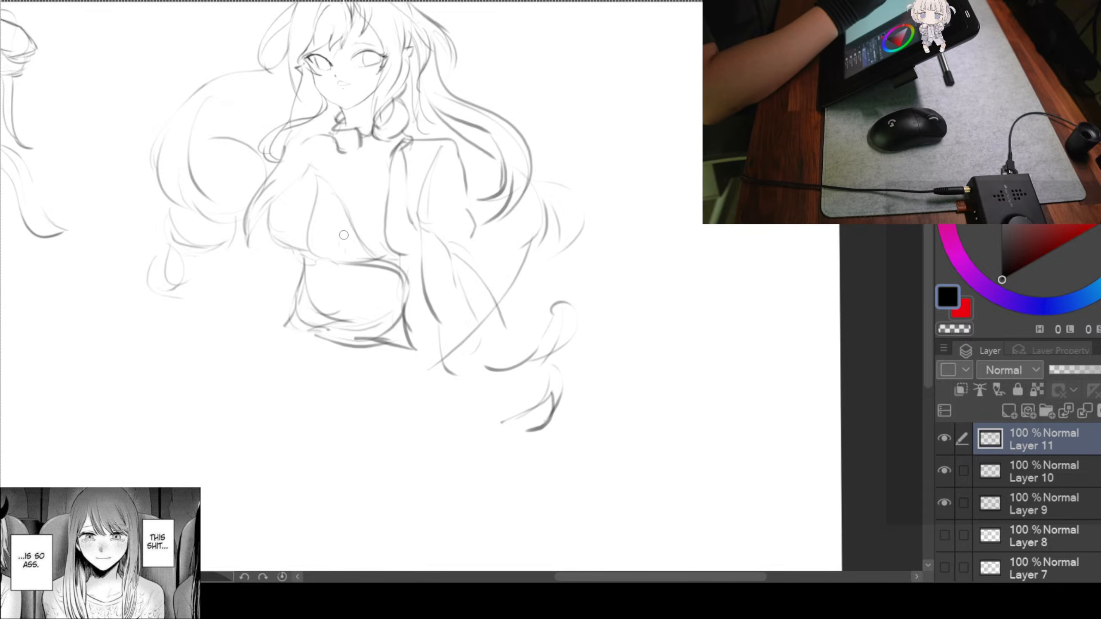
# Draw a fuller outer contour around the large hair loop on the opposite side, adding a second curve along its top
pyautogui.moveTo(319, 278); pyautogui.dragTo(285, 276)
pyautogui.moveTo(371, 292)
pyautogui.mouseDown()
pyautogui.moveTo(416, 256)
pyautogui.moveTo(431, 263)
pyautogui.moveTo(421, 223)
pyautogui.moveTo(460, 226)
pyautogui.mouseUp()
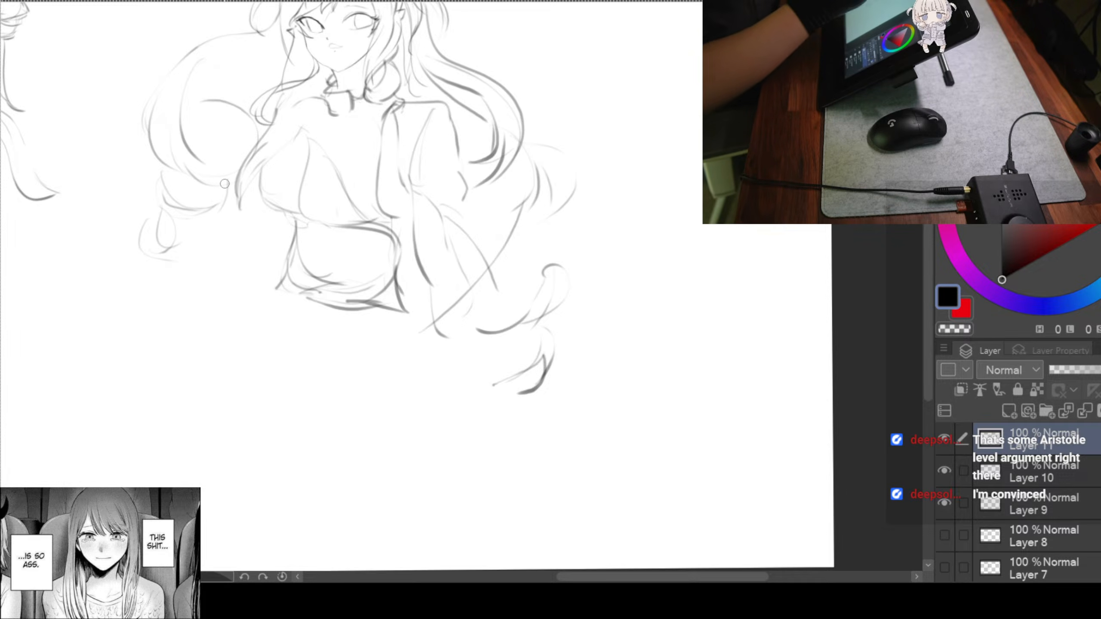
pyautogui.moveTo(263, 143); pyautogui.dragTo(216, 172)
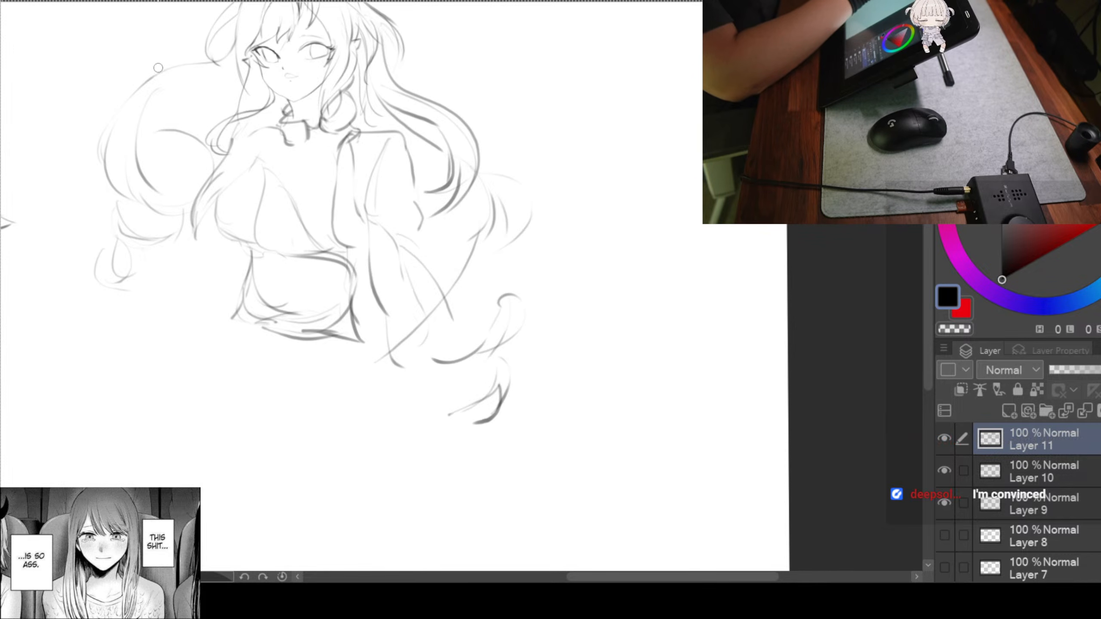
pyautogui.moveTo(145, 194); pyautogui.dragTo(172, 195)
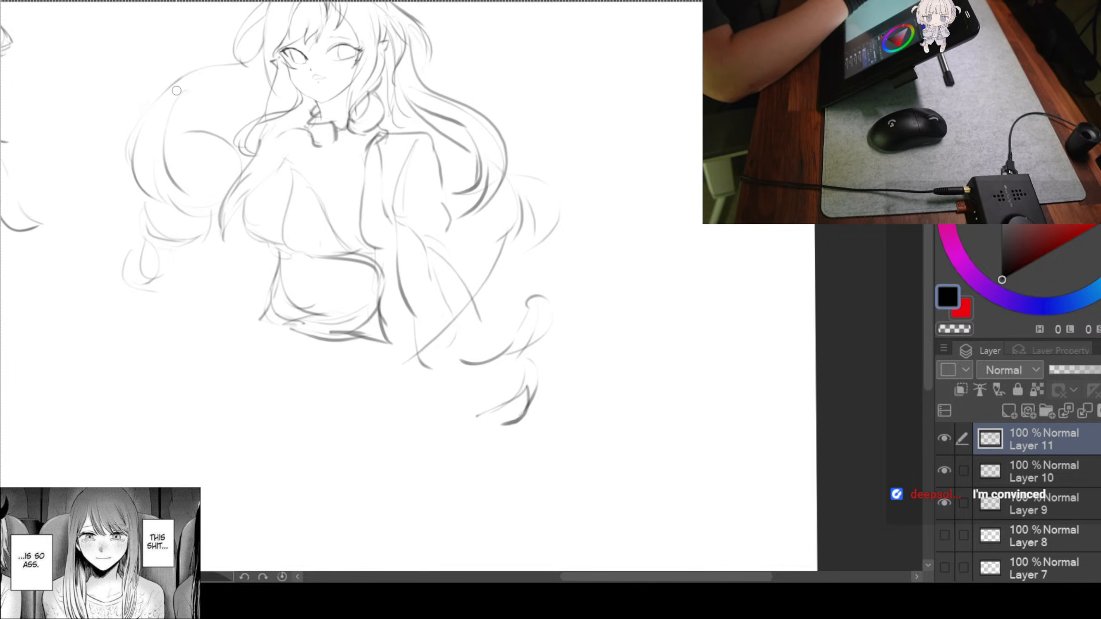
pyautogui.moveTo(190, 81); pyautogui.dragTo(151, 163)
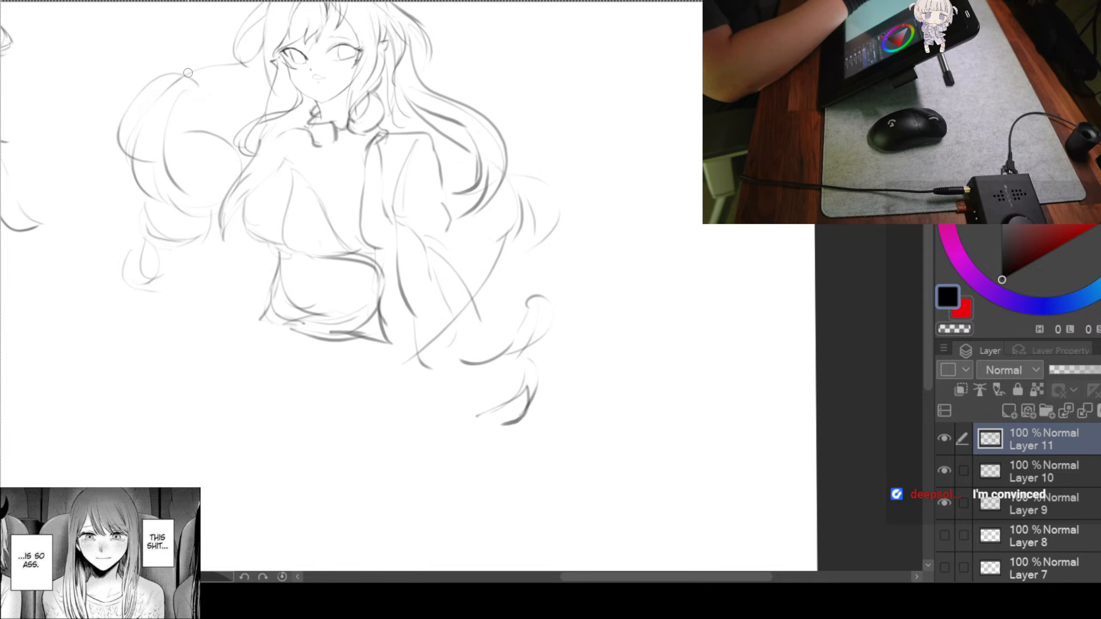
pyautogui.moveTo(207, 59); pyautogui.dragTo(153, 88)
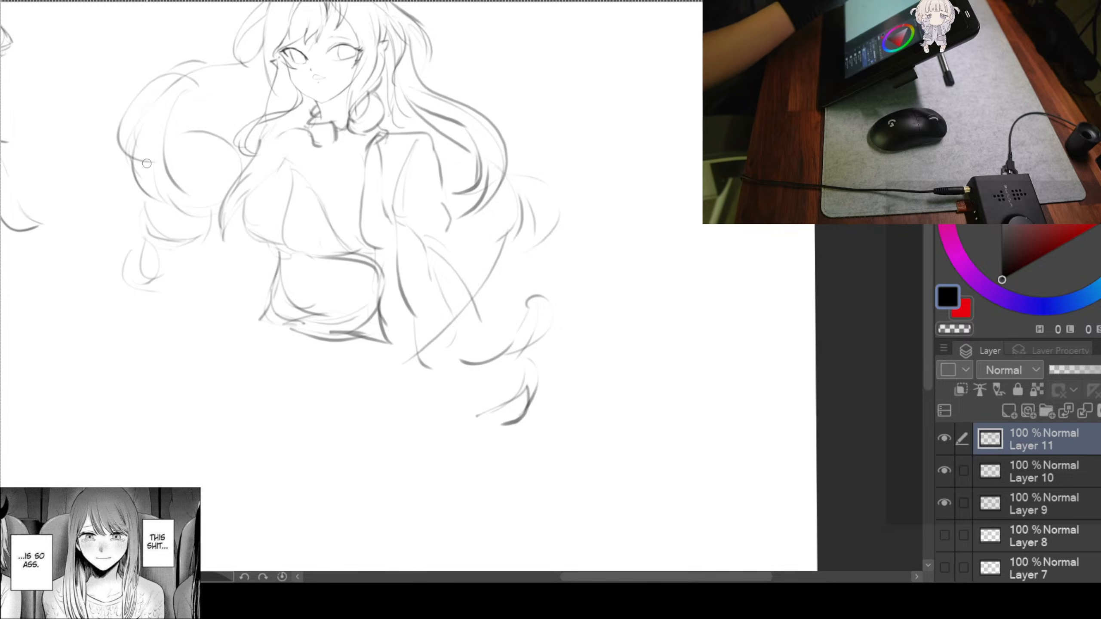
pyautogui.moveTo(502, 185); pyautogui.dragTo(458, 231)
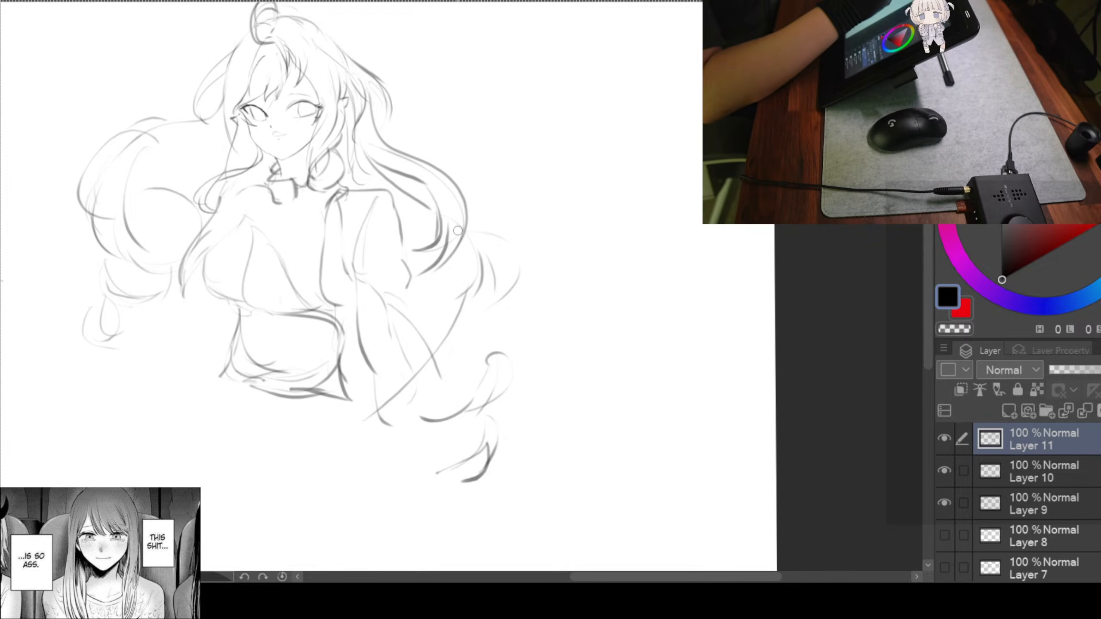
pyautogui.moveTo(482, 271)
pyautogui.mouseDown()
pyautogui.moveTo(418, 212)
pyautogui.moveTo(437, 148)
pyautogui.mouseUp()
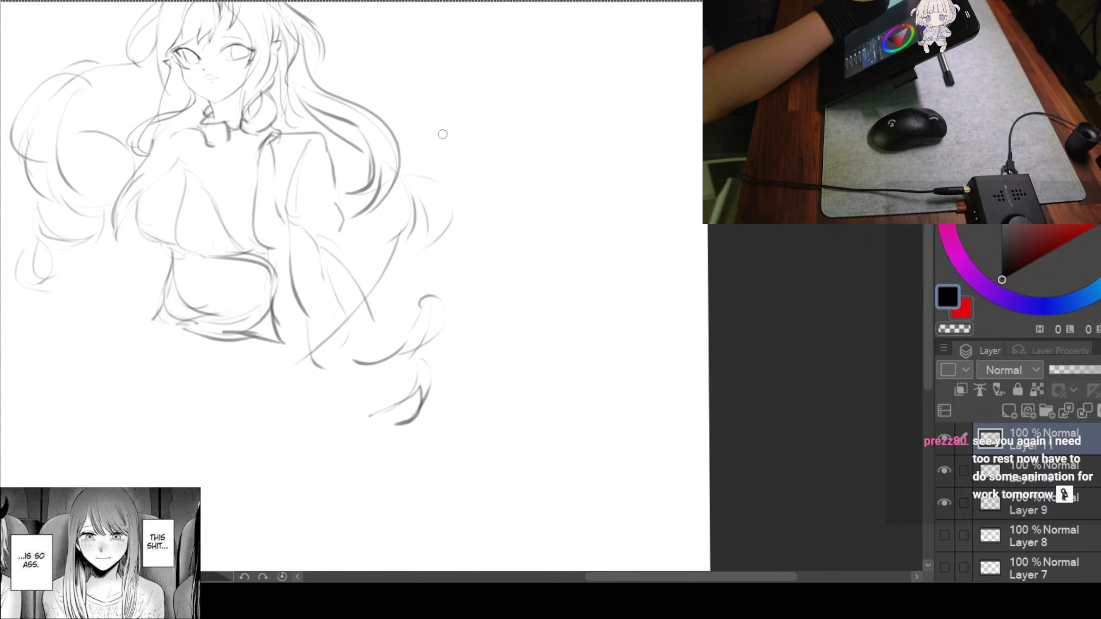
pyautogui.scroll(-1, 456, 195)
pyautogui.moveTo(400, 120); pyautogui.dragTo(422, 140)
pyautogui.scroll(1, 414, 174)
pyautogui.moveTo(365, 166)
pyautogui.mouseDown()
pyautogui.moveTo(454, 135)
pyautogui.moveTo(520, 128)
pyautogui.mouseUp()
pyautogui.scroll(1, 381, 207)
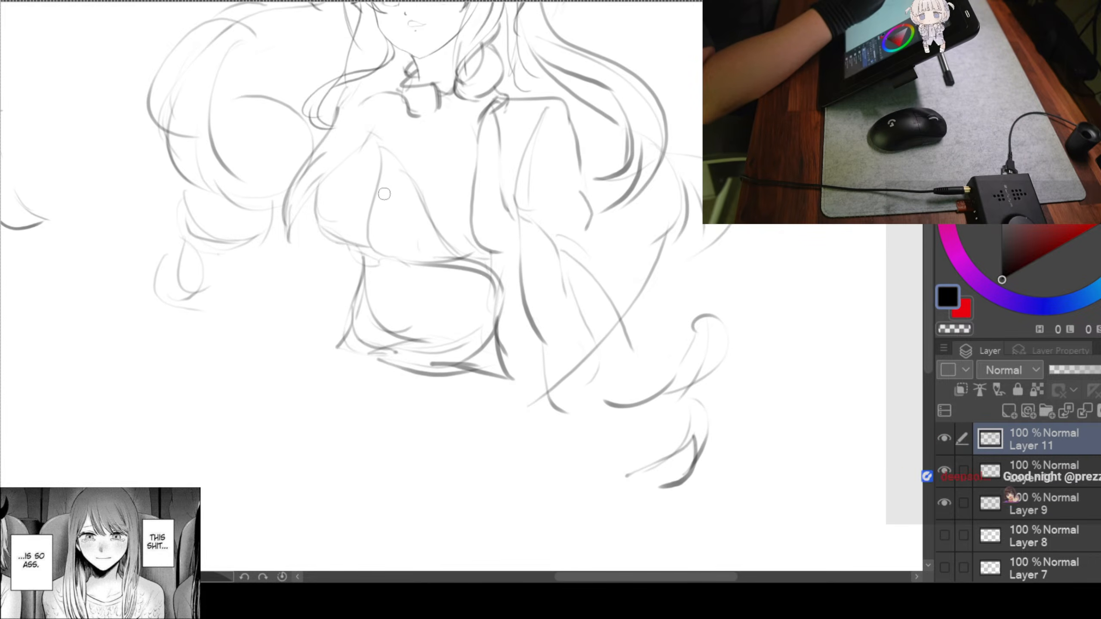
# Sketch the cuff and flared sleeve opening at the end of the character's viewer-left arm, beside the bust, on Layer 11
pyautogui.moveTo(378, 212); pyautogui.dragTo(367, 191)
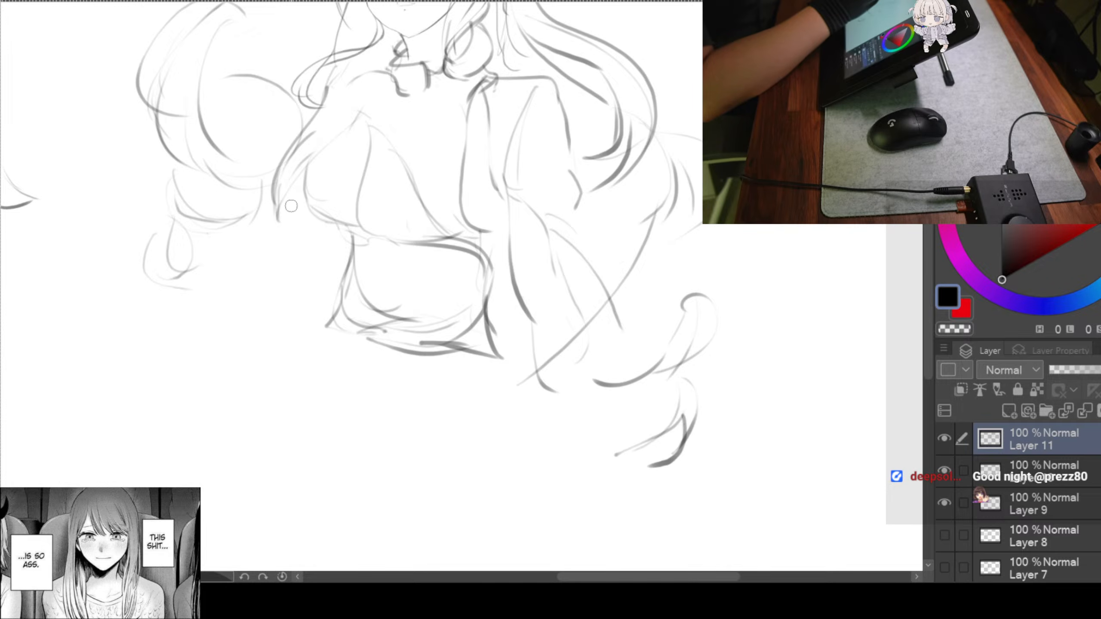
pyautogui.moveTo(296, 202); pyautogui.dragTo(276, 220)
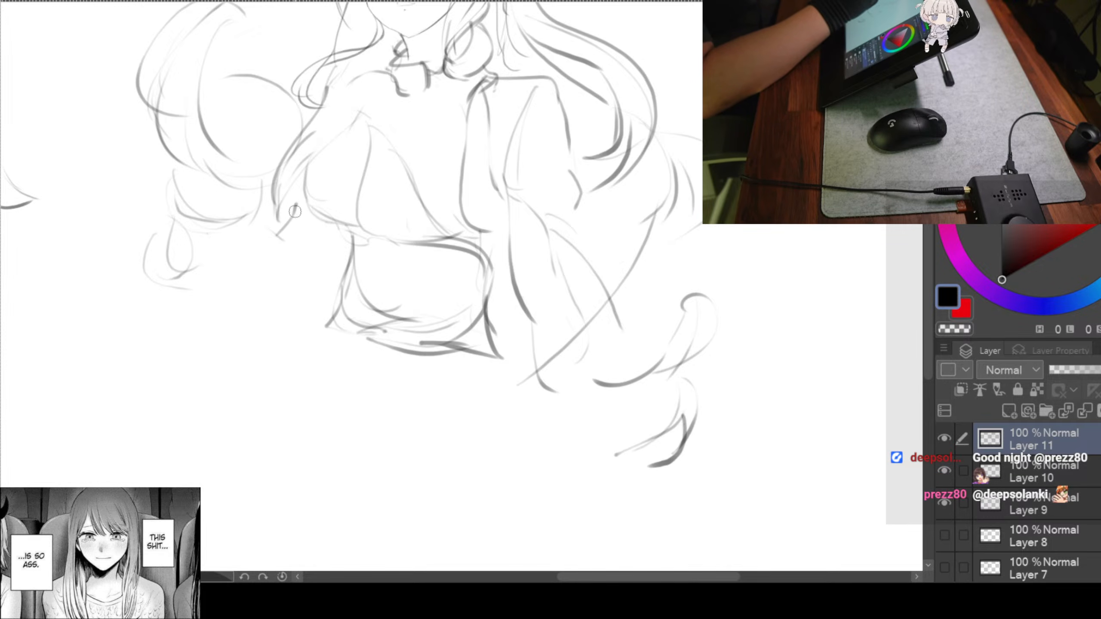
pyautogui.moveTo(316, 213); pyautogui.dragTo(301, 213)
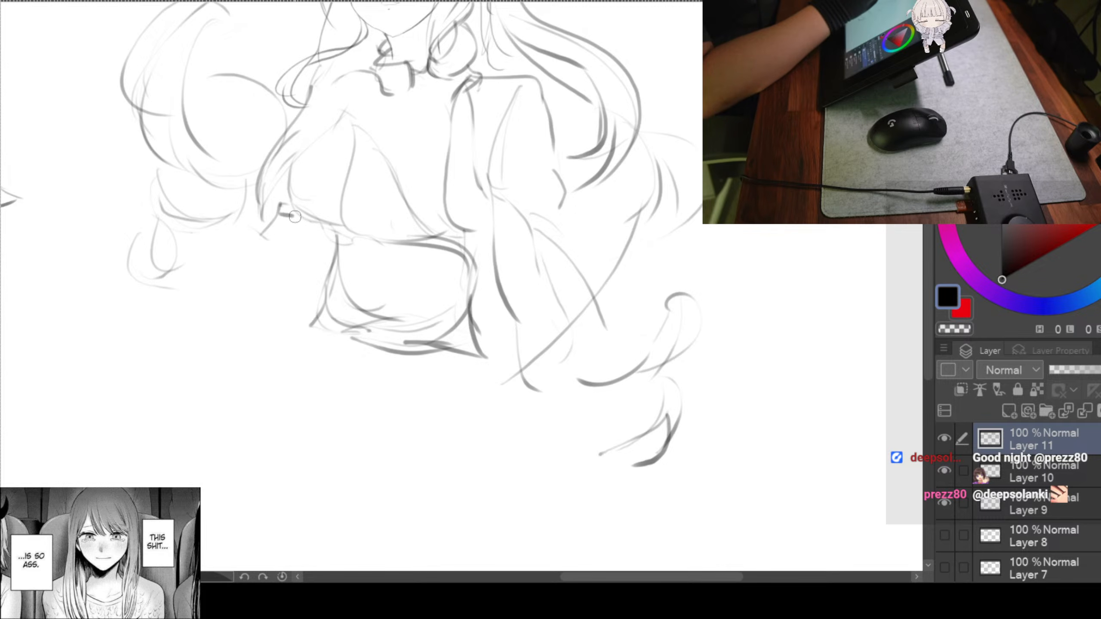
pyautogui.moveTo(286, 216); pyautogui.dragTo(302, 224)
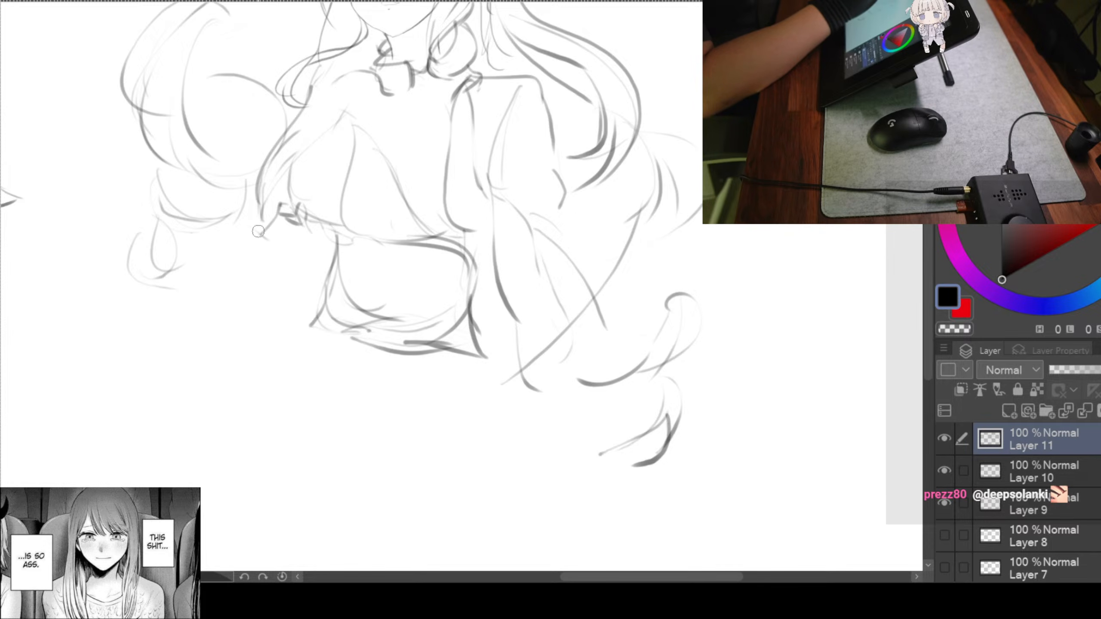
pyautogui.moveTo(247, 223); pyautogui.dragTo(270, 259)
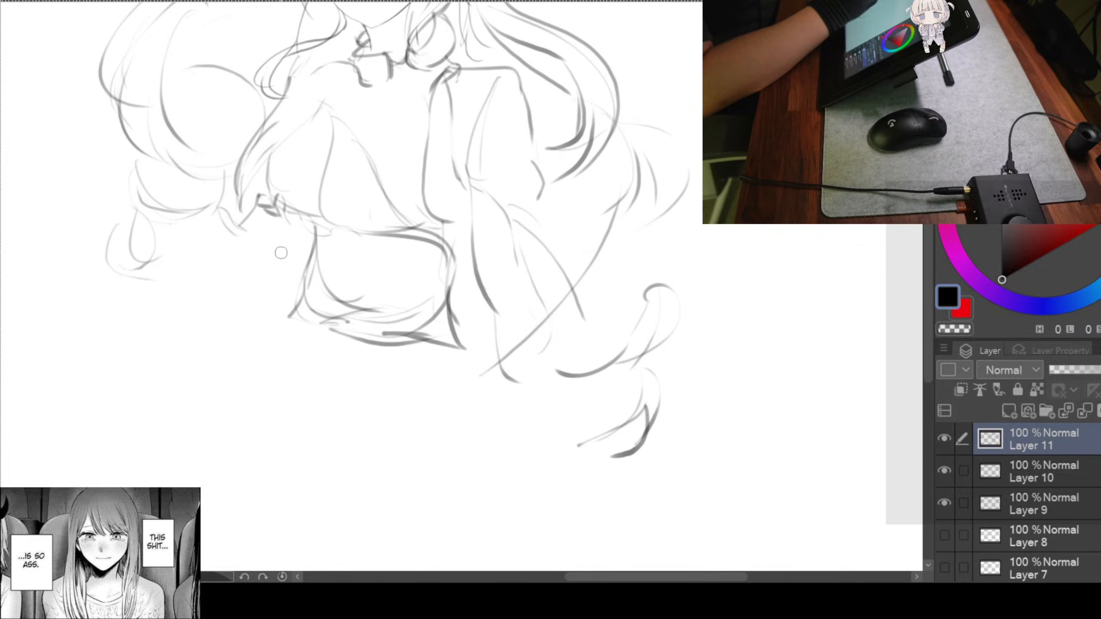
pyautogui.moveTo(237, 231); pyautogui.dragTo(281, 250)
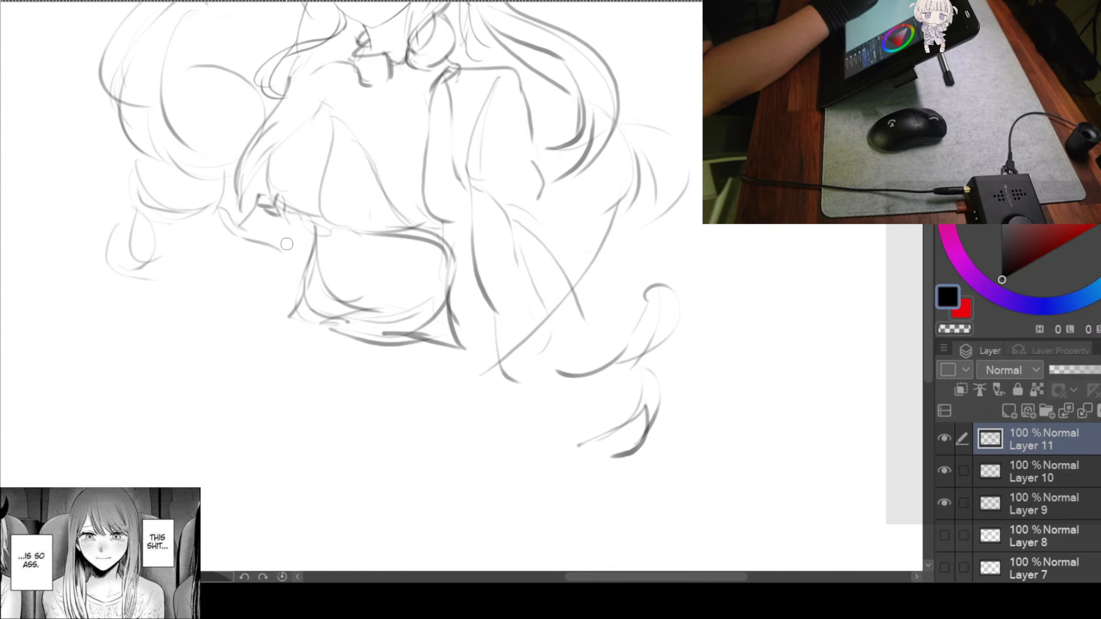
pyautogui.moveTo(282, 211); pyautogui.dragTo(288, 240)
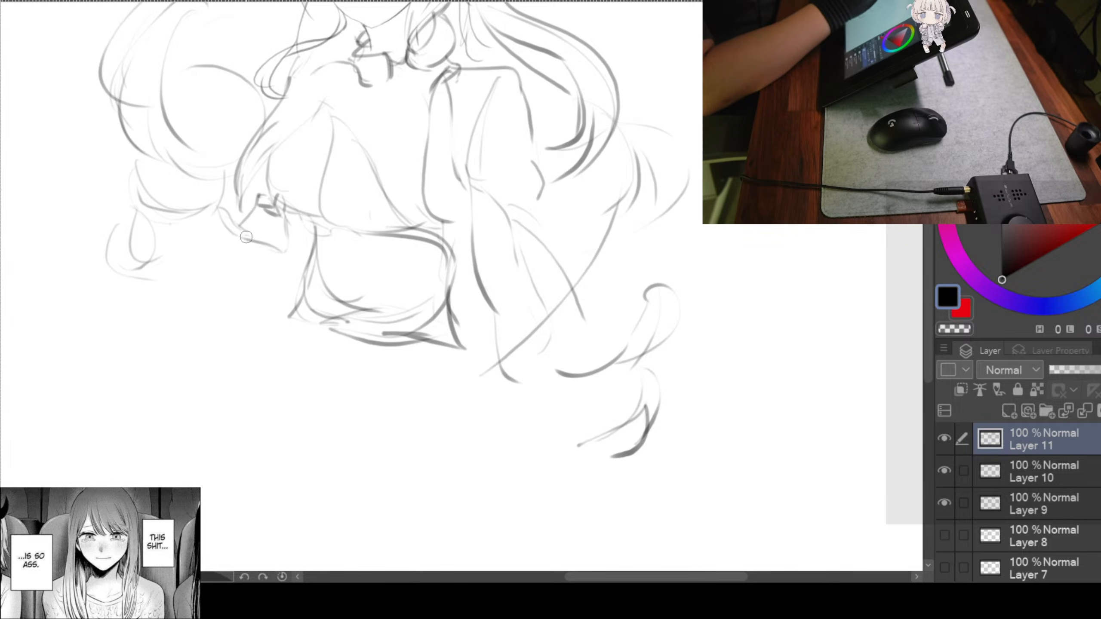
pyautogui.hscroll(1, 281, 259)
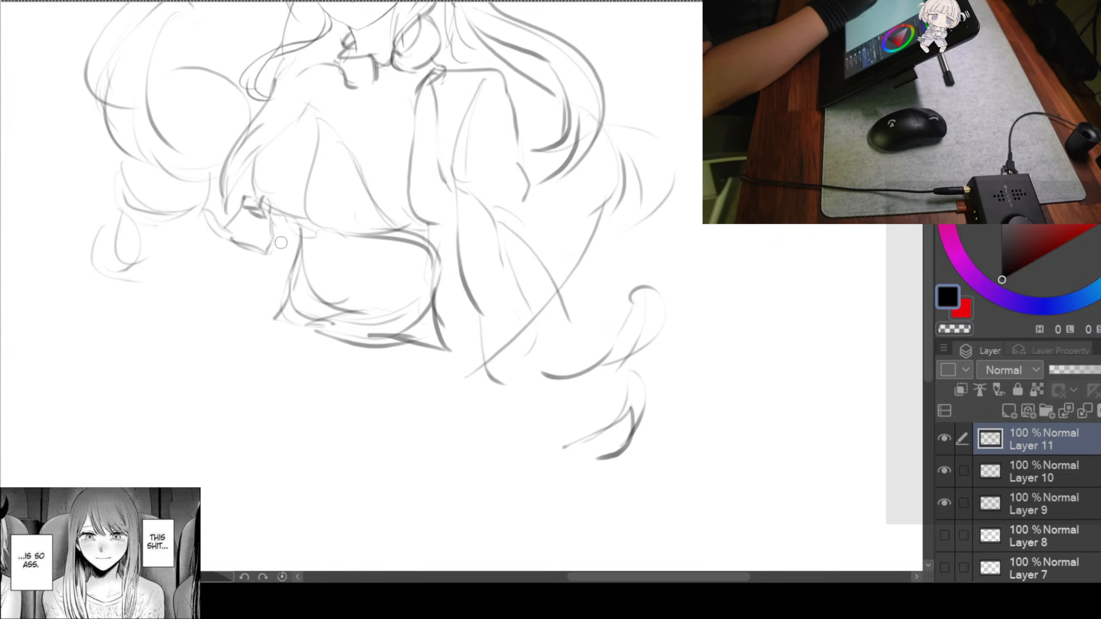
pyautogui.hscroll(-3, 271, 262)
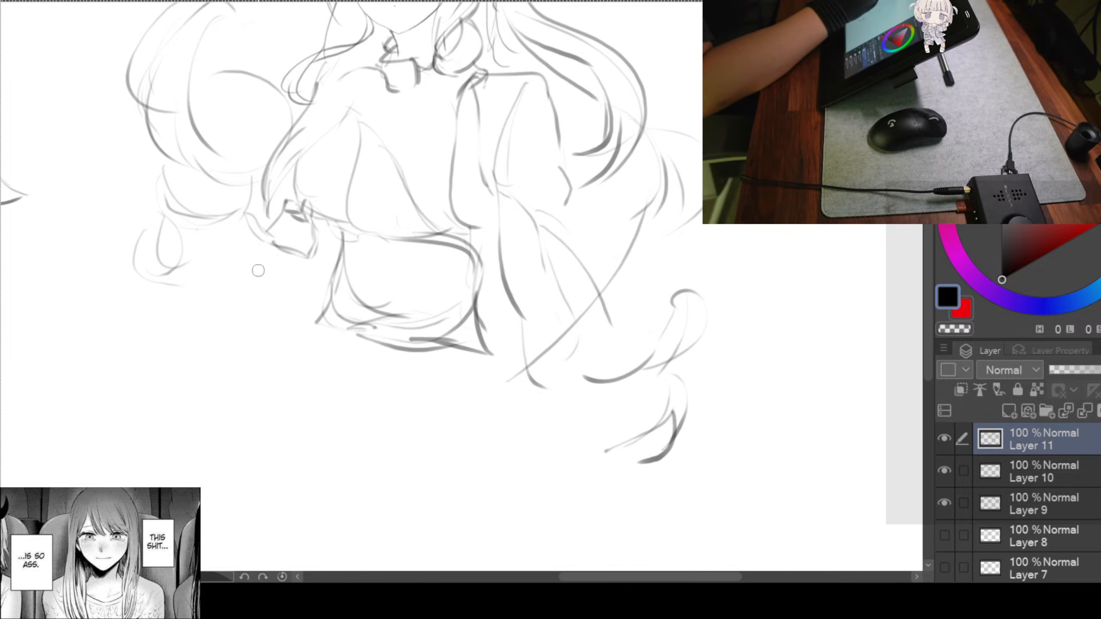
pyautogui.hscroll(-2, 316, 283)
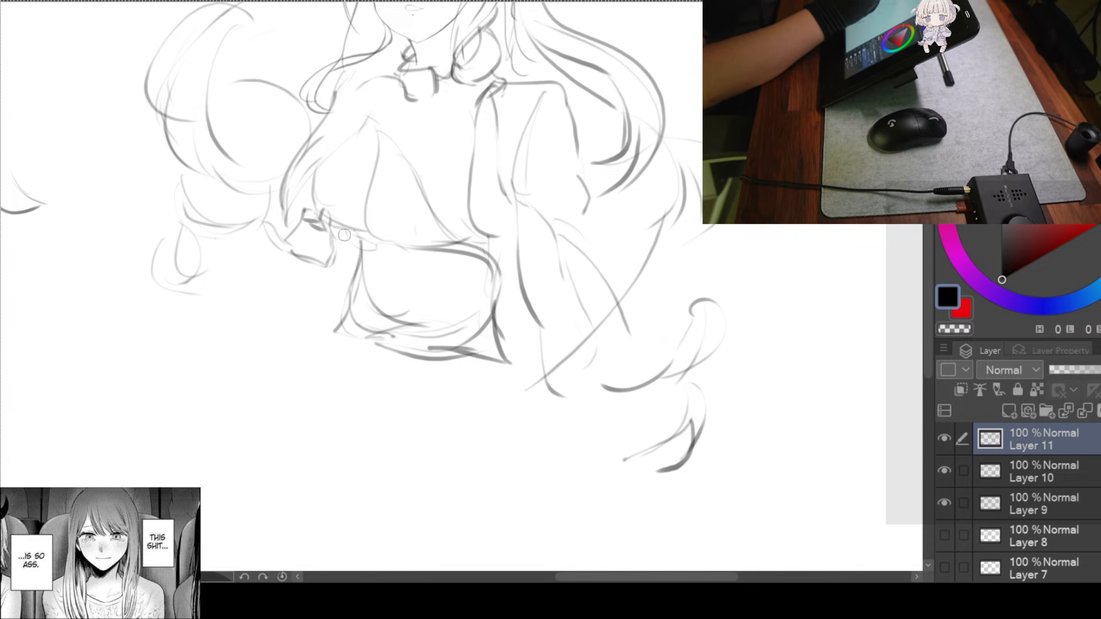
# Sketch the slanted, hanging contour strokes below the viewer-left cuff, running down alongside the waist
pyautogui.moveTo(318, 291); pyautogui.dragTo(305, 329)
pyautogui.moveTo(342, 267); pyautogui.dragTo(309, 302)
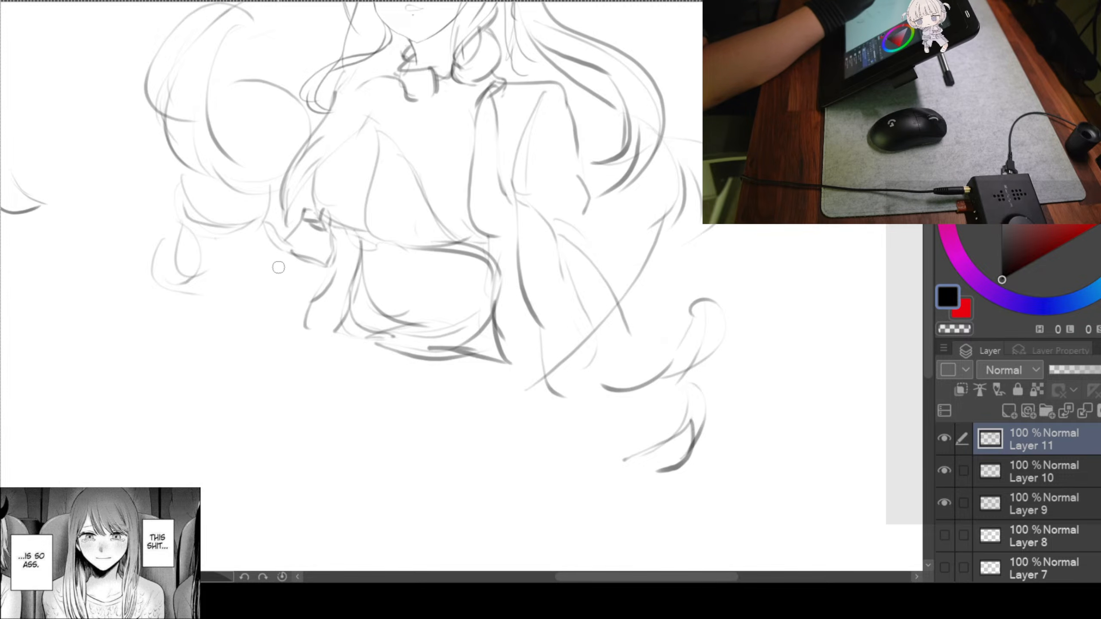
pyautogui.moveTo(342, 324); pyautogui.dragTo(312, 285)
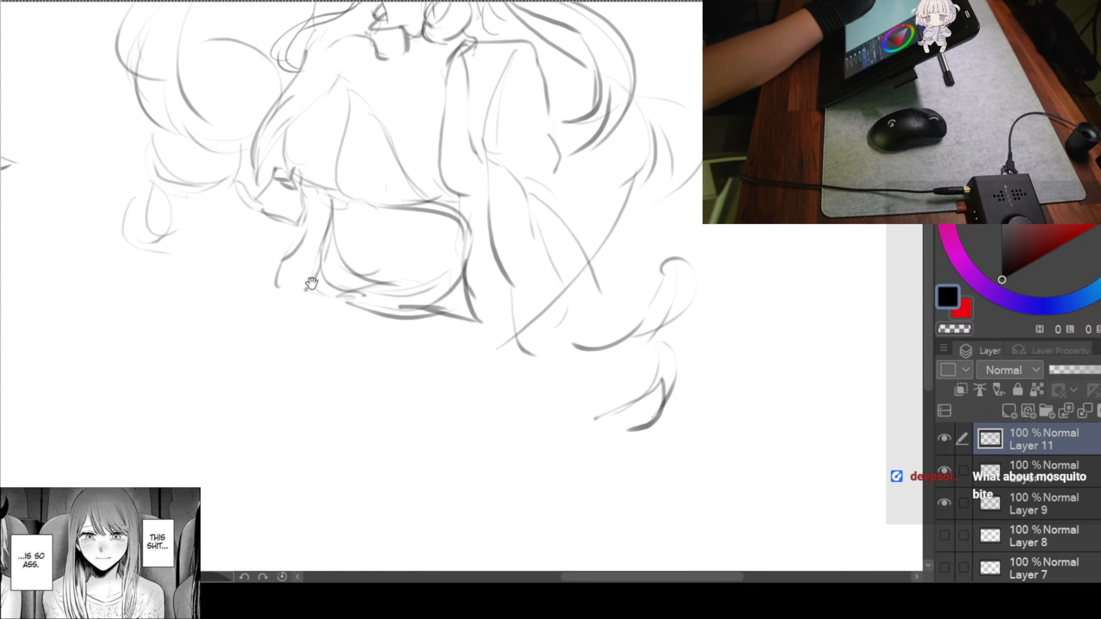
pyautogui.moveTo(309, 239); pyautogui.dragTo(284, 295)
# Draw long curved hair strands sweeping from the viewer-left side of the head out to the big outer curl
pyautogui.moveTo(513, 306)
pyautogui.mouseDown()
pyautogui.moveTo(443, 369)
pyautogui.moveTo(417, 429)
pyautogui.mouseUp()
pyautogui.hotkey('ctrl', '-')
pyautogui.moveTo(388, 358); pyautogui.dragTo(391, 349)
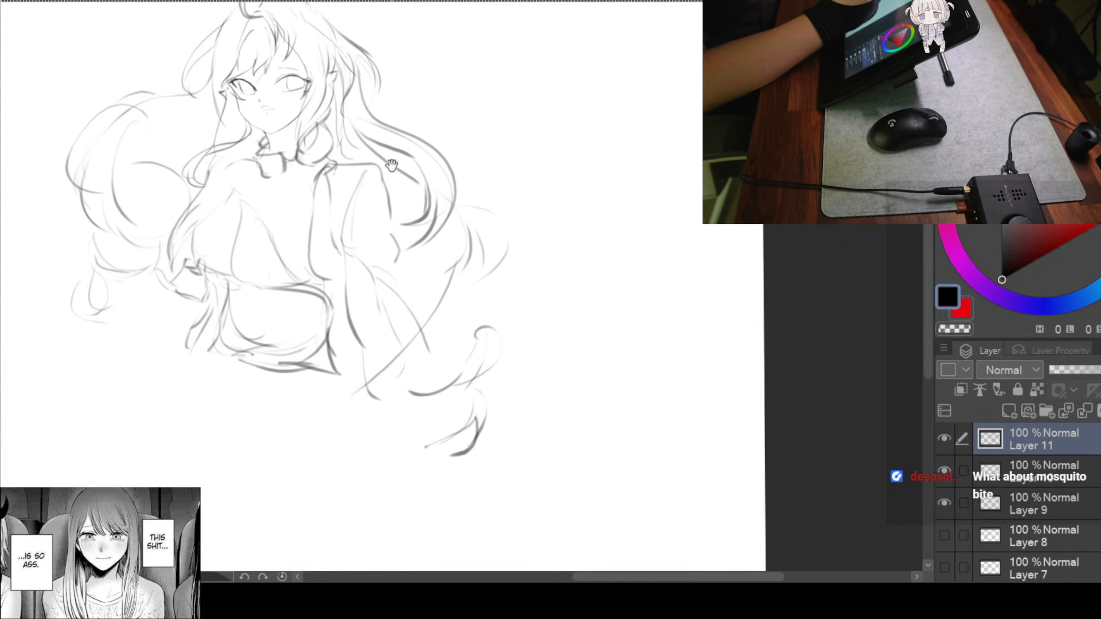
pyautogui.moveTo(456, 290); pyautogui.dragTo(507, 289)
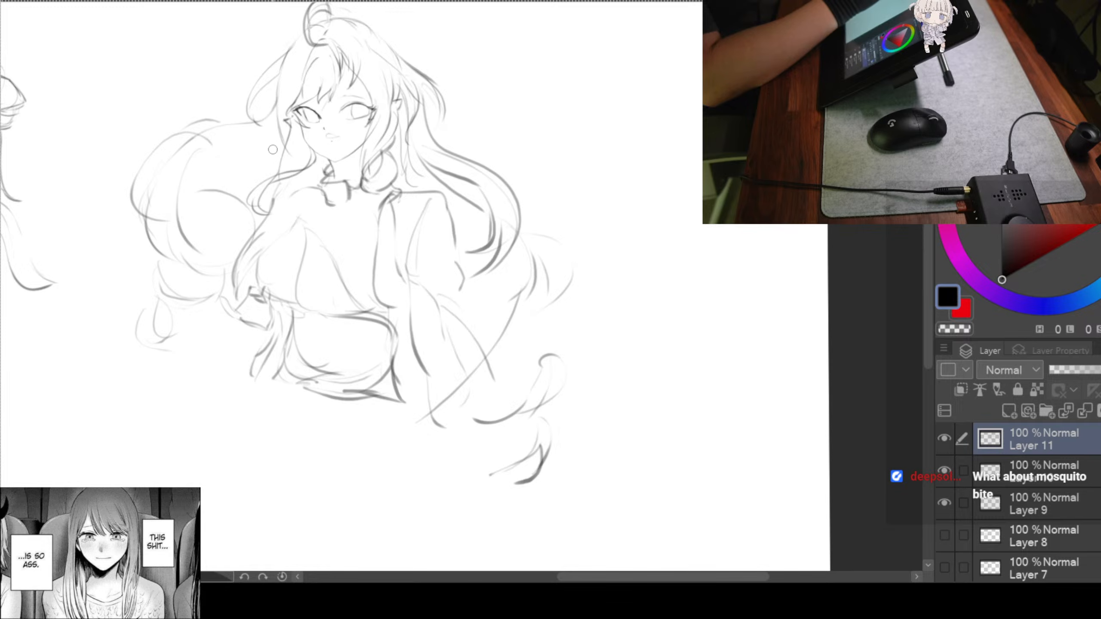
pyautogui.moveTo(274, 129)
pyautogui.mouseDown()
pyautogui.moveTo(256, 156)
pyautogui.moveTo(200, 156)
pyautogui.mouseUp()
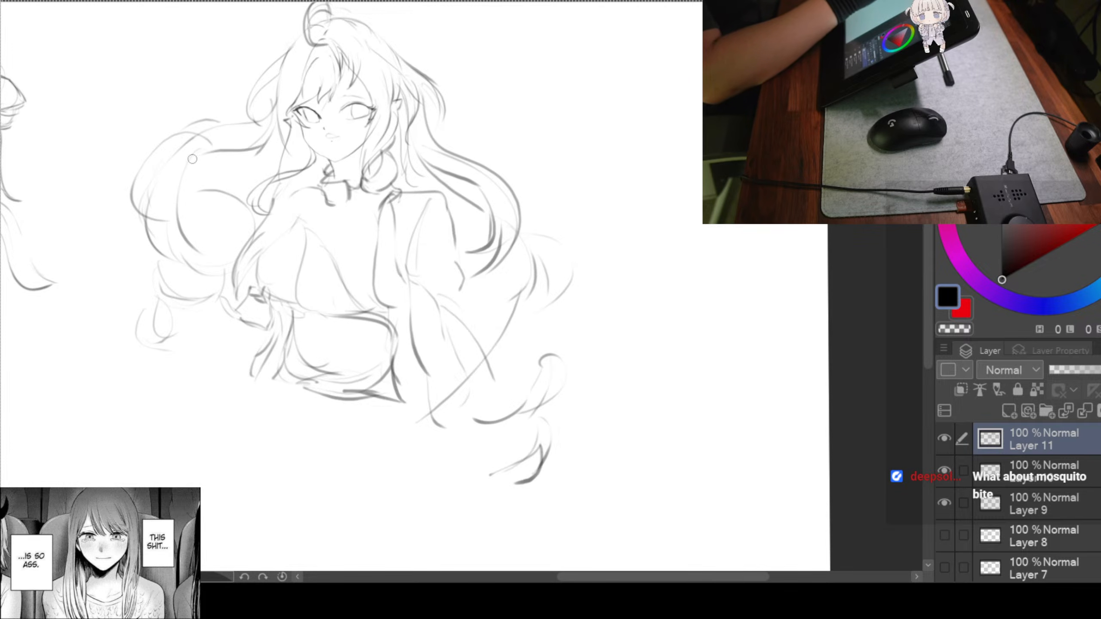
pyautogui.moveTo(266, 117); pyautogui.dragTo(137, 203)
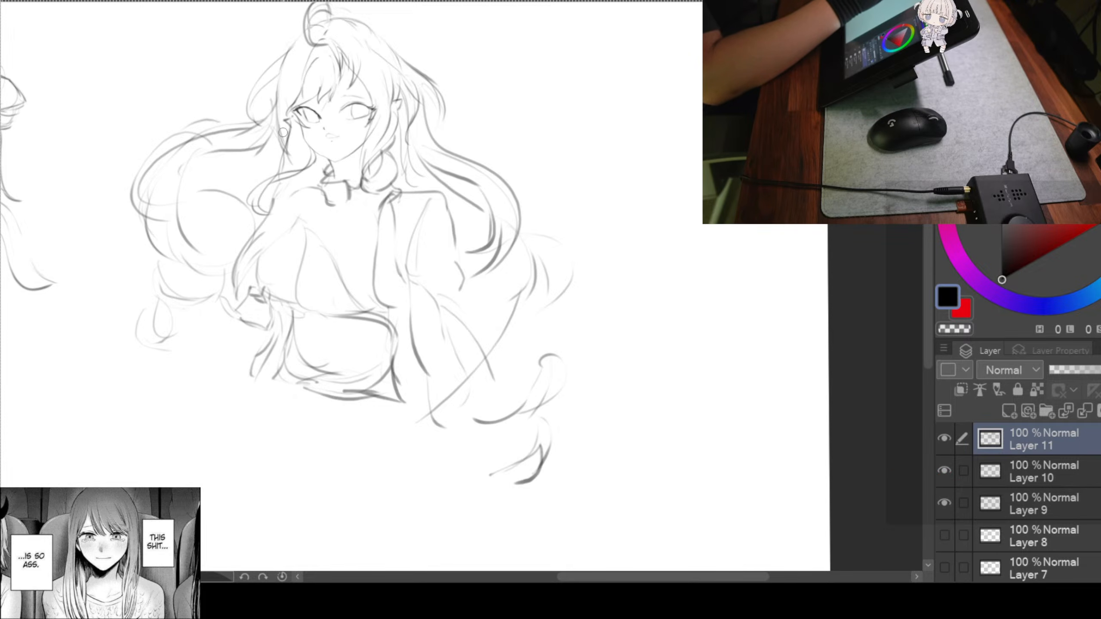
pyautogui.moveTo(289, 128)
pyautogui.mouseDown()
pyautogui.moveTo(307, 131)
pyautogui.moveTo(184, 137)
pyautogui.mouseUp()
# Strengthen the crown outline beside the hair loop and the hair contour down the viewer-right side of the head
pyautogui.moveTo(530, 7); pyautogui.dragTo(466, 153)
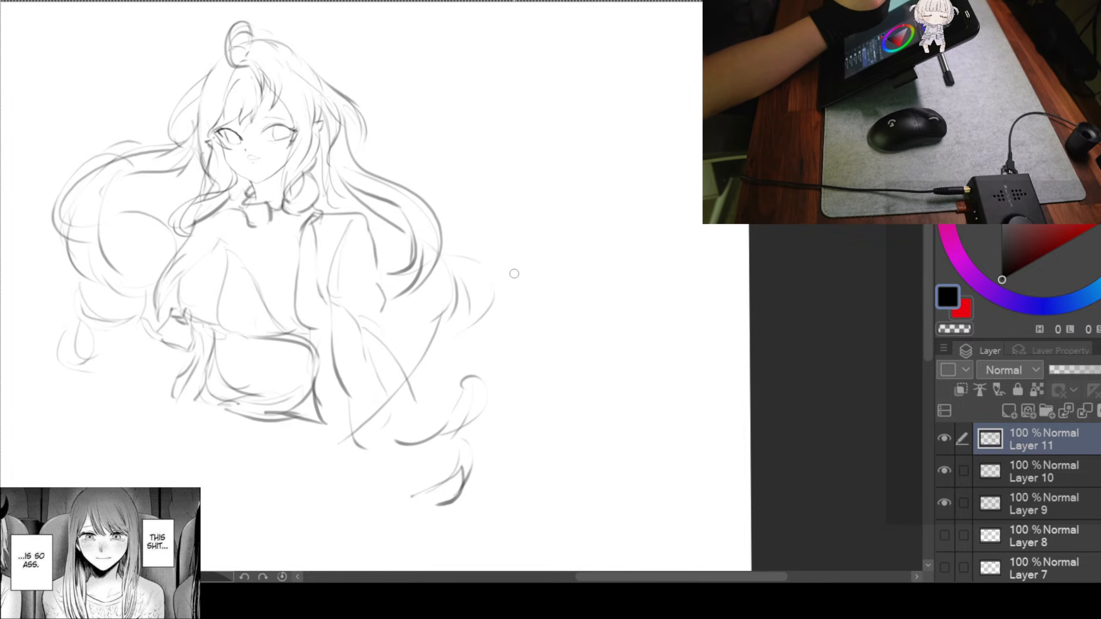
pyautogui.scroll(2, 501, 248)
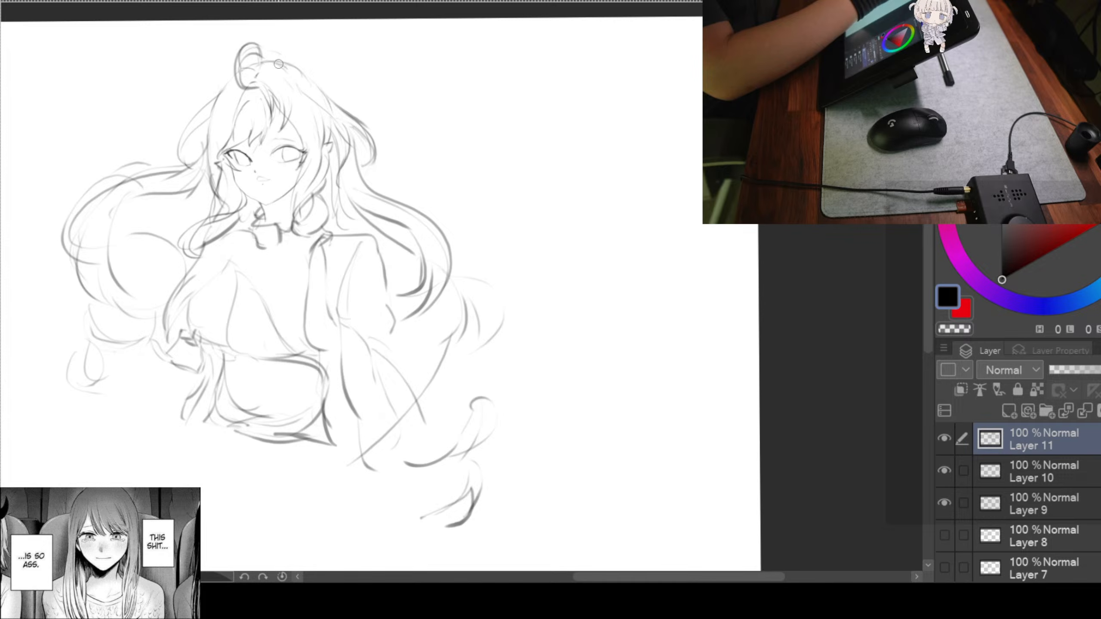
pyautogui.moveTo(283, 66); pyautogui.dragTo(329, 97)
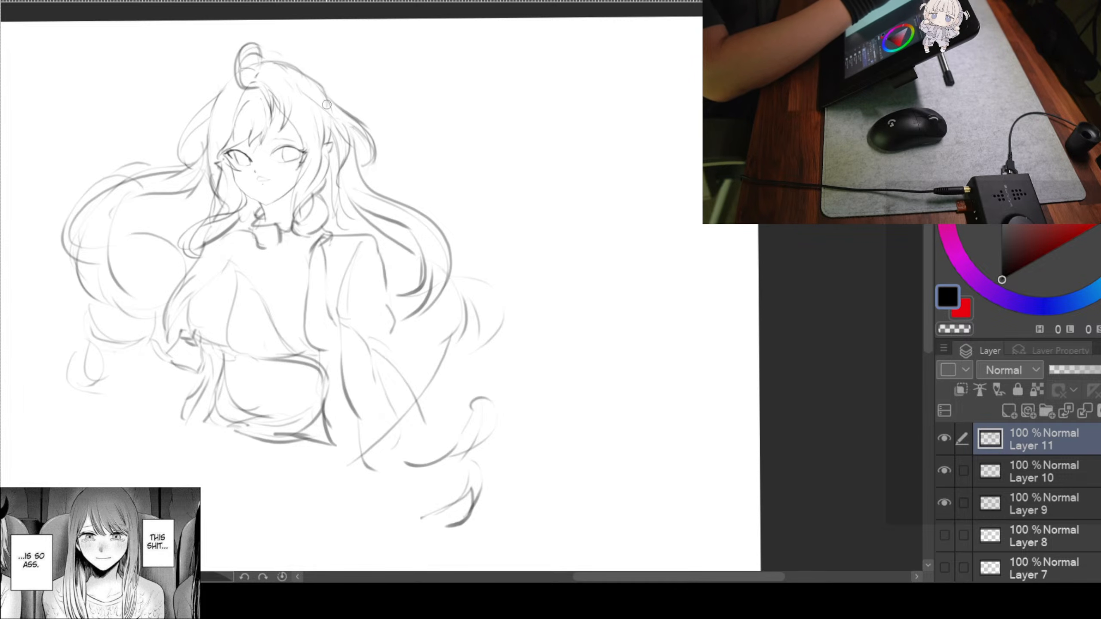
pyautogui.moveTo(415, 106); pyautogui.dragTo(393, 86)
pyautogui.moveTo(486, 122); pyautogui.dragTo(458, 109)
pyautogui.moveTo(332, 131)
pyautogui.mouseDown()
pyautogui.moveTo(362, 119)
pyautogui.moveTo(354, 163)
pyautogui.mouseUp()
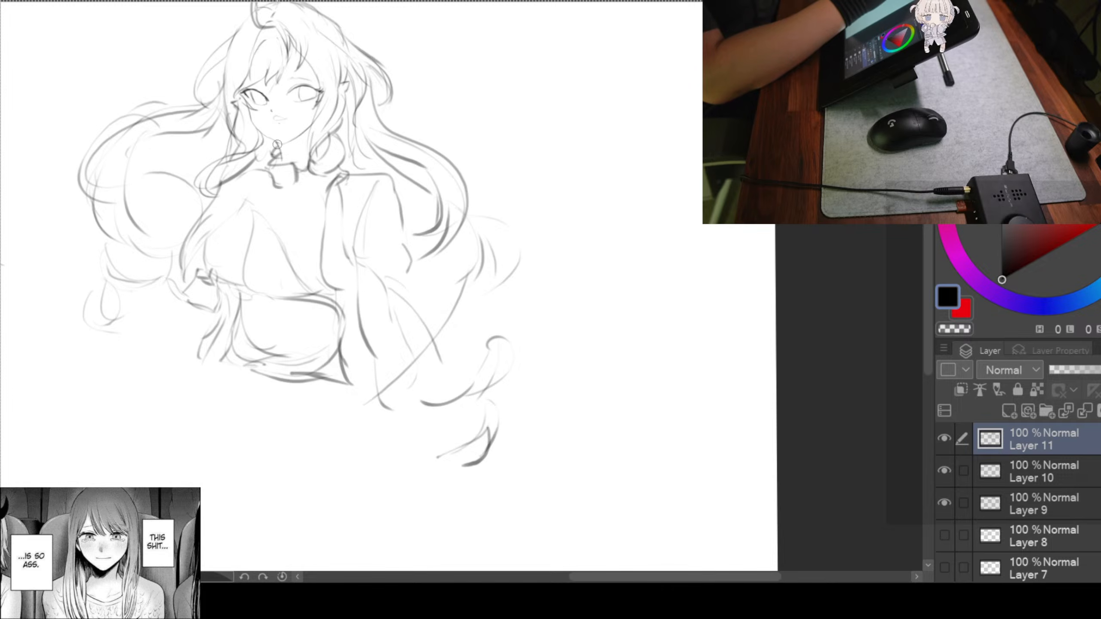
# Sketch the viewer-right sleeve's contour near the elbow and extend a hair strand down to the lower curl
pyautogui.moveTo(478, 270); pyautogui.dragTo(413, 266)
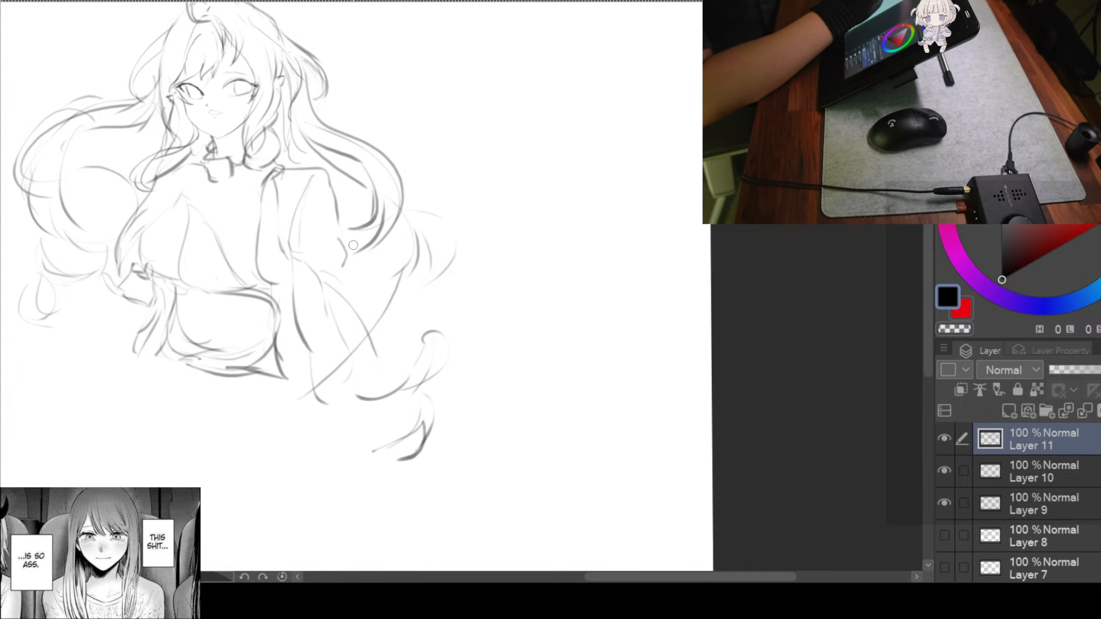
pyautogui.moveTo(363, 281); pyautogui.dragTo(362, 268)
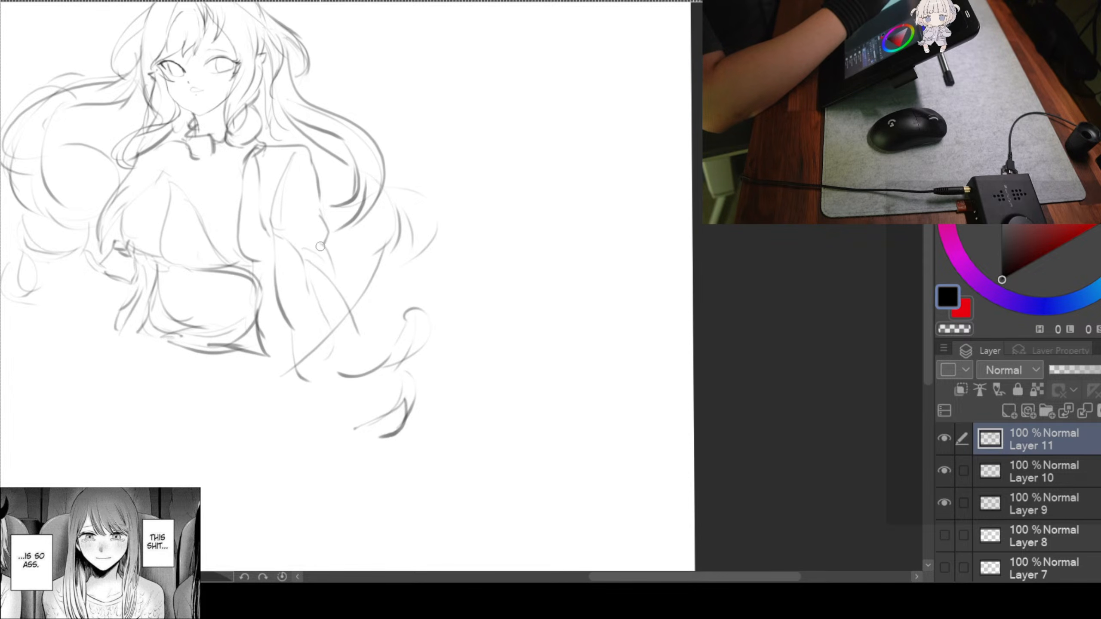
pyautogui.moveTo(364, 310); pyautogui.dragTo(392, 341)
pyautogui.moveTo(309, 377); pyautogui.dragTo(317, 364)
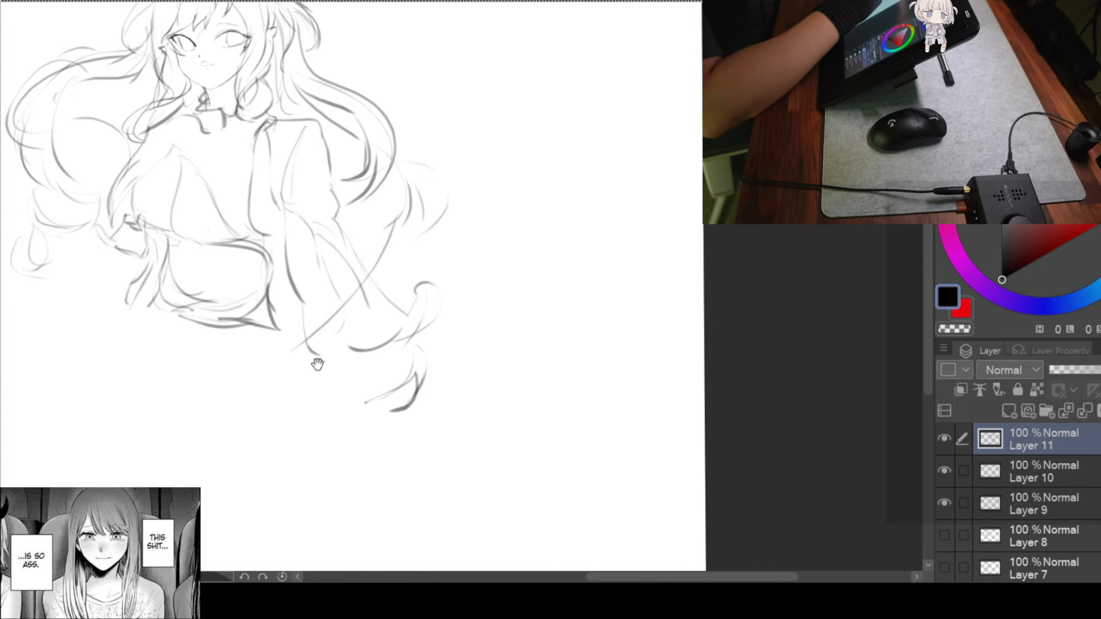
# Sketch loose curling strokes trailing from the viewer-left side of the waist down and outward, ending in a large curved tip
pyautogui.moveTo(236, 357); pyautogui.dragTo(329, 339)
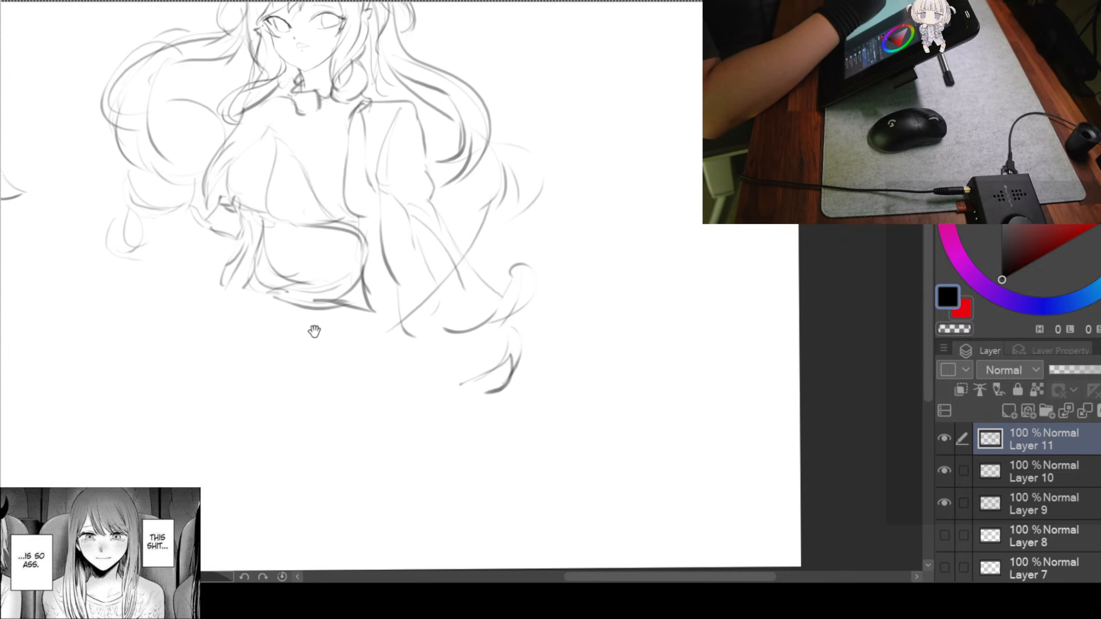
pyautogui.moveTo(250, 304); pyautogui.dragTo(287, 306)
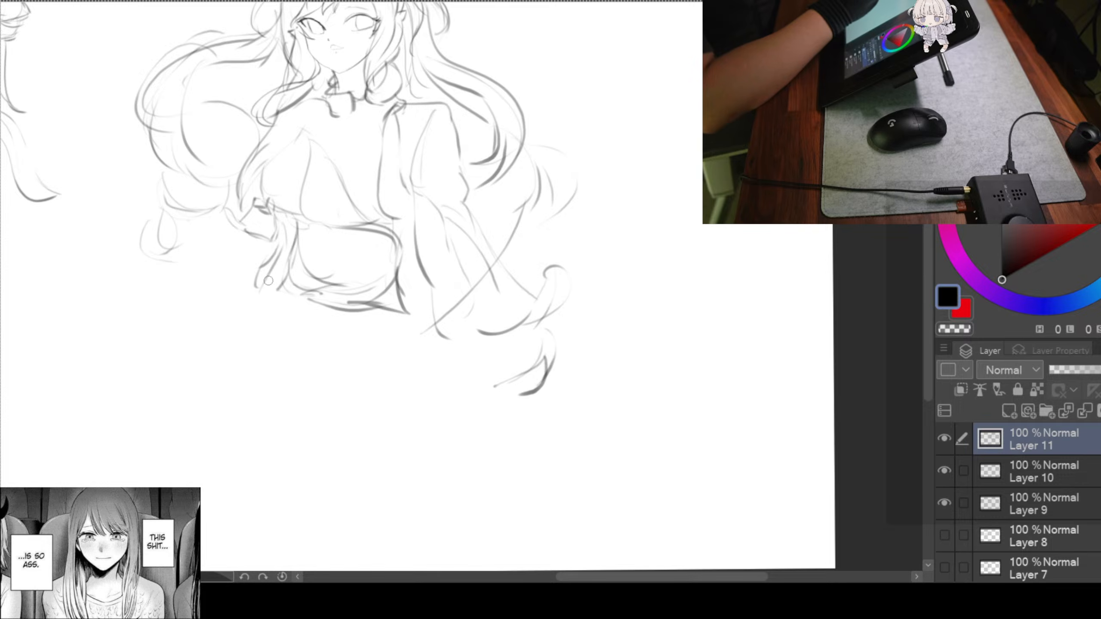
pyautogui.moveTo(269, 278); pyautogui.dragTo(302, 227)
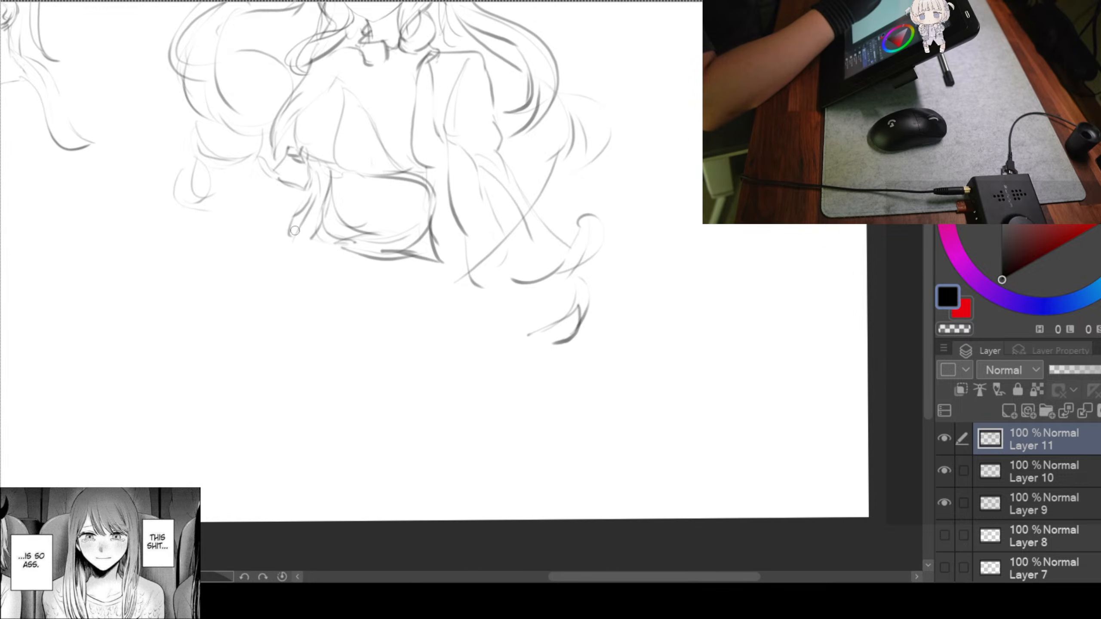
pyautogui.moveTo(255, 244); pyautogui.dragTo(295, 224)
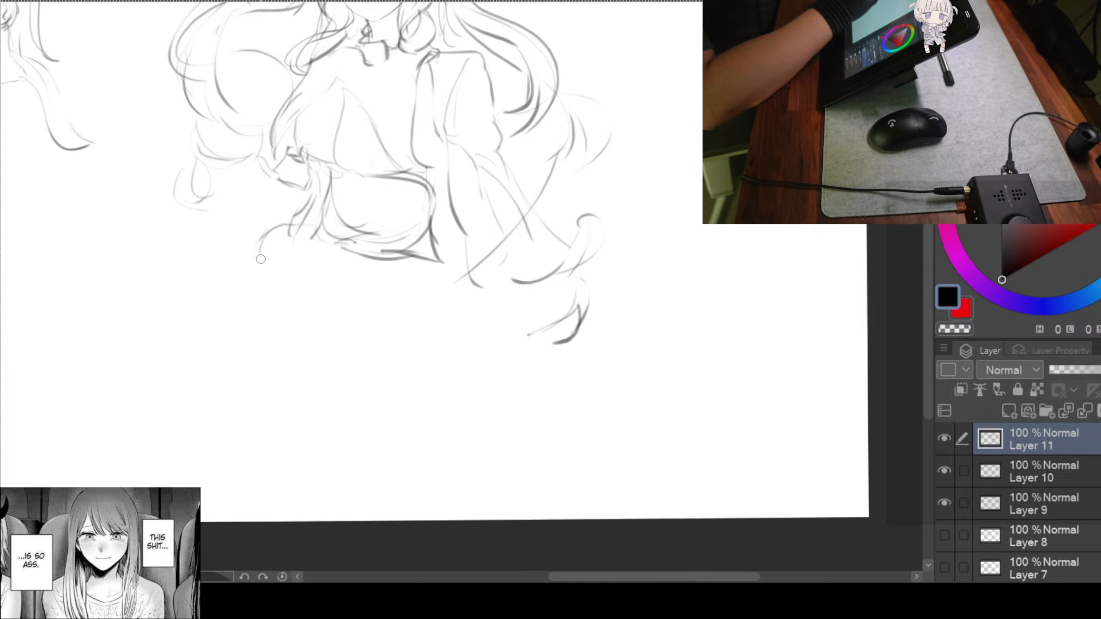
pyautogui.moveTo(256, 287)
pyautogui.mouseDown()
pyautogui.moveTo(197, 304)
pyautogui.moveTo(121, 370)
pyautogui.mouseUp()
pyautogui.moveTo(212, 335); pyautogui.dragTo(201, 340)
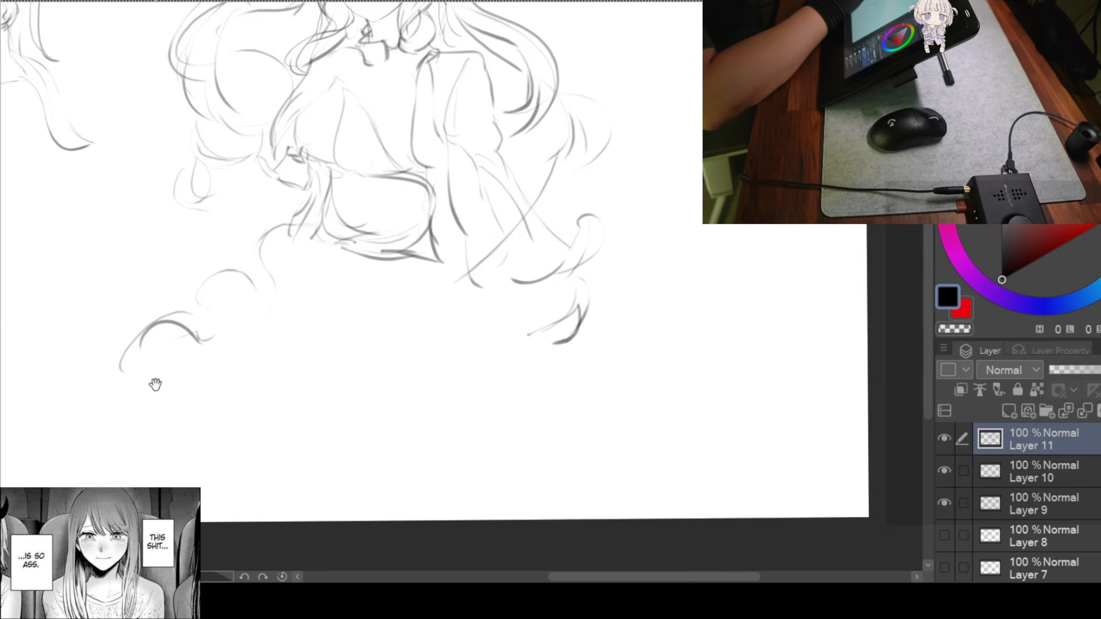
# Sketch the hip contour and short dark folds just below the waist on the viewer-left side
pyautogui.scroll(-2, 165, 345)
pyautogui.moveTo(258, 361); pyautogui.dragTo(205, 370)
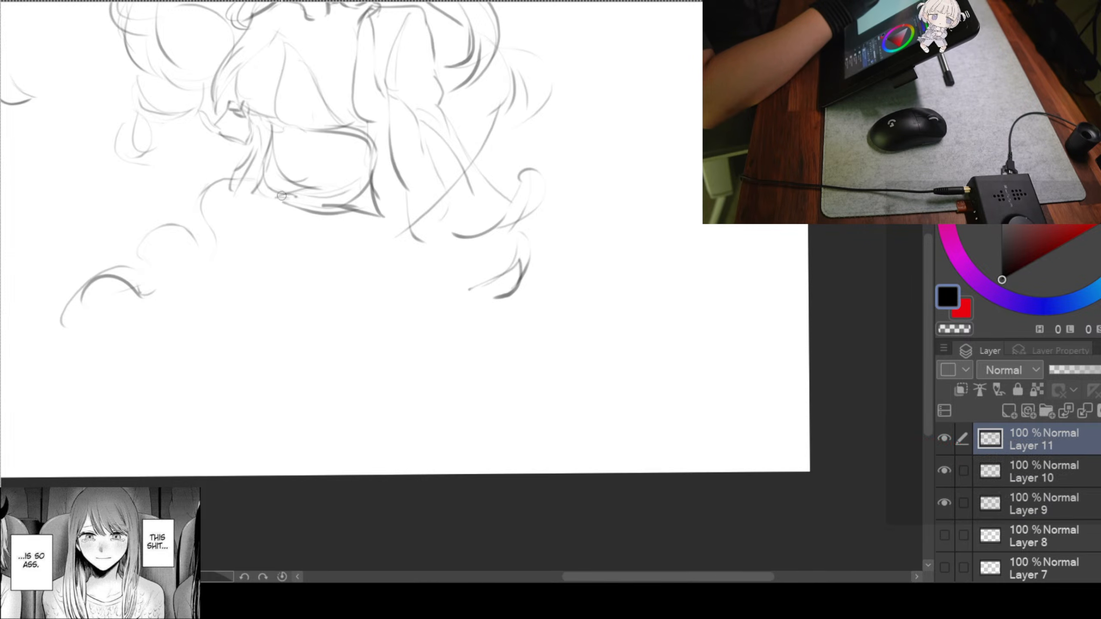
pyautogui.moveTo(285, 256)
pyautogui.mouseDown()
pyautogui.moveTo(301, 228)
pyautogui.moveTo(288, 248)
pyautogui.mouseUp()
pyautogui.moveTo(267, 211)
pyautogui.mouseDown()
pyautogui.moveTo(262, 253)
pyautogui.moveTo(299, 237)
pyautogui.mouseUp()
pyautogui.moveTo(362, 225); pyautogui.dragTo(315, 207)
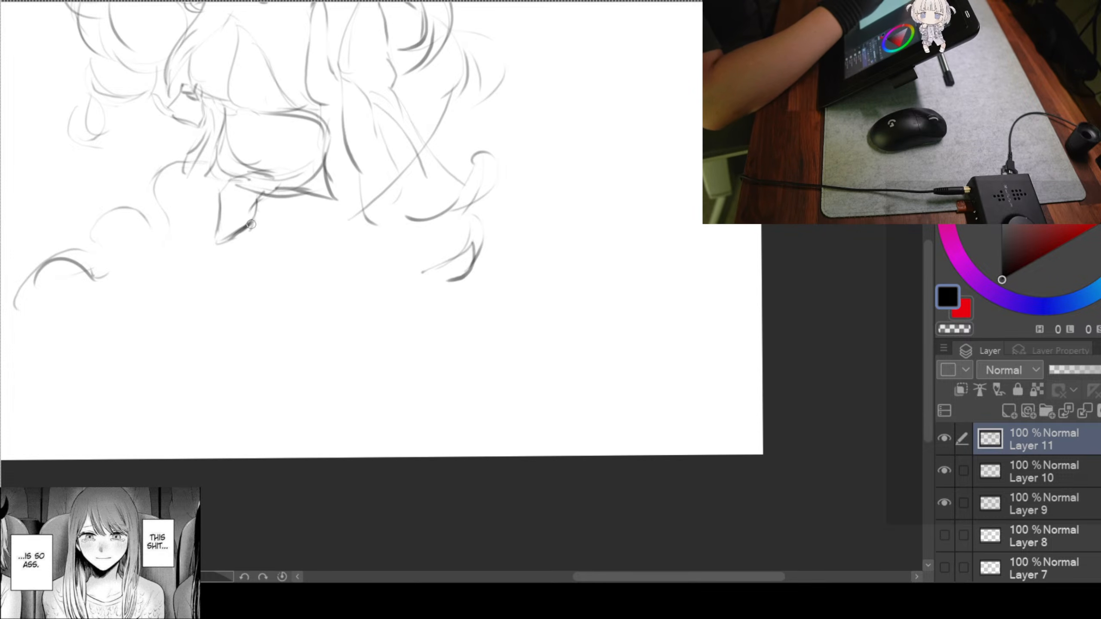
# Draw a curved fold across the thigh, with faint contour lines and a hooked curve running down from it
pyautogui.moveTo(287, 206)
pyautogui.mouseDown()
pyautogui.moveTo(329, 235)
pyautogui.moveTo(323, 245)
pyautogui.moveTo(283, 242)
pyautogui.moveTo(245, 257)
pyautogui.mouseUp()
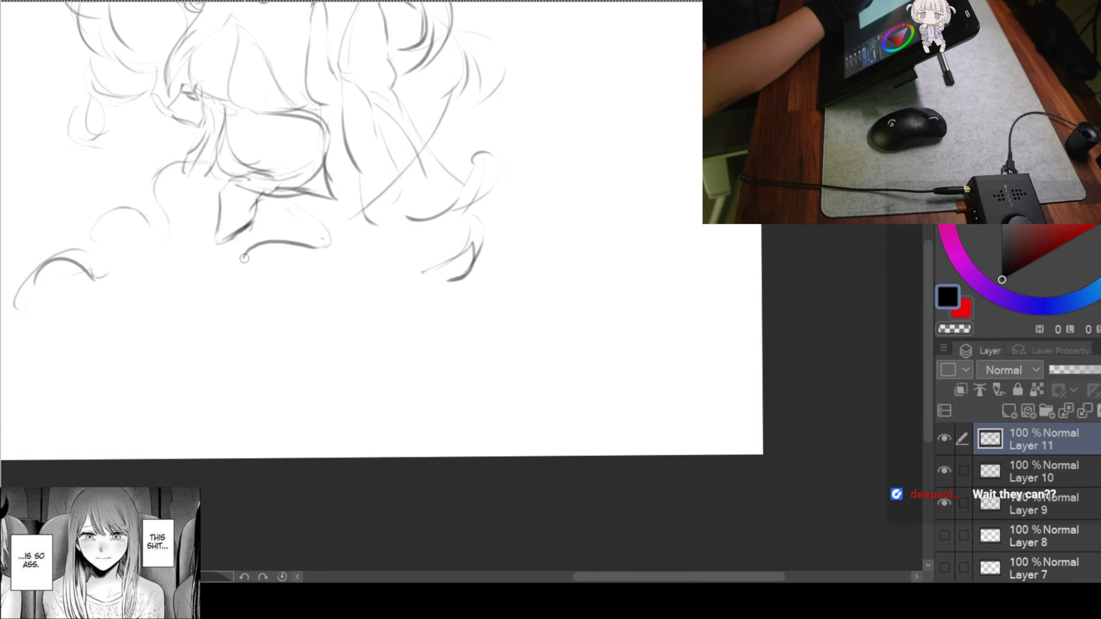
pyautogui.moveTo(251, 217)
pyautogui.mouseDown()
pyautogui.moveTo(293, 265)
pyautogui.moveTo(348, 287)
pyautogui.mouseUp()
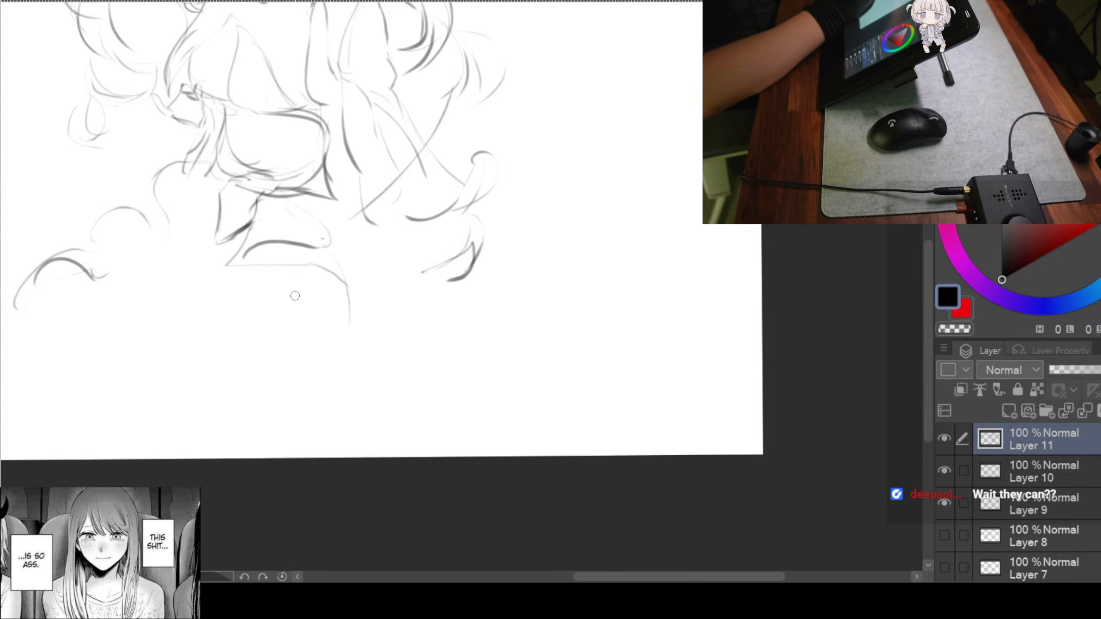
pyautogui.moveTo(277, 280); pyautogui.dragTo(308, 387)
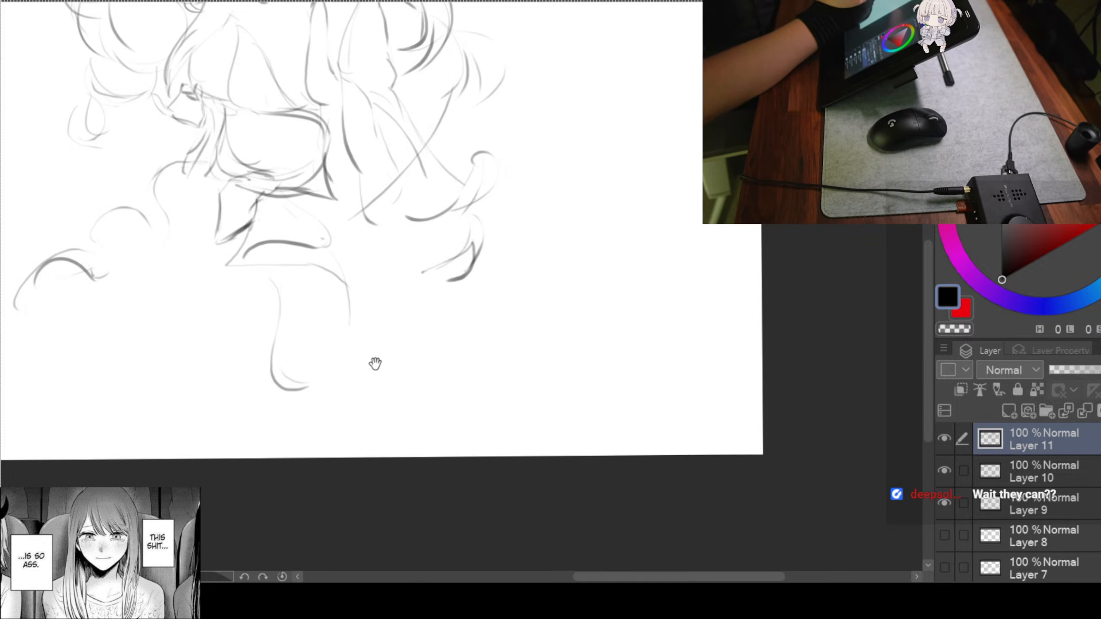
pyautogui.moveTo(379, 364); pyautogui.dragTo(338, 346)
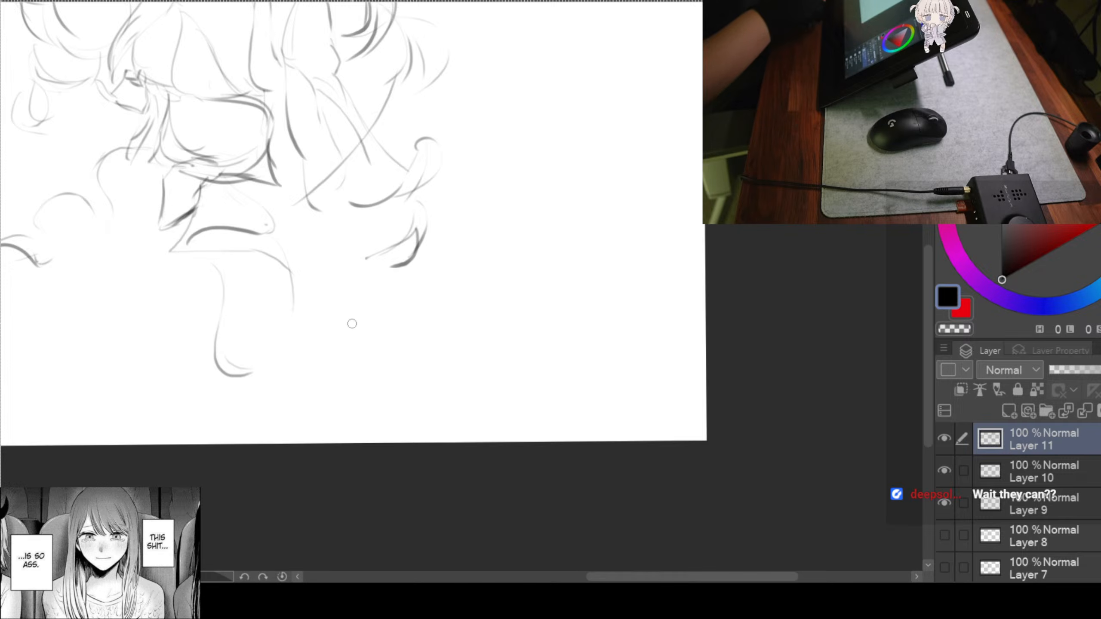
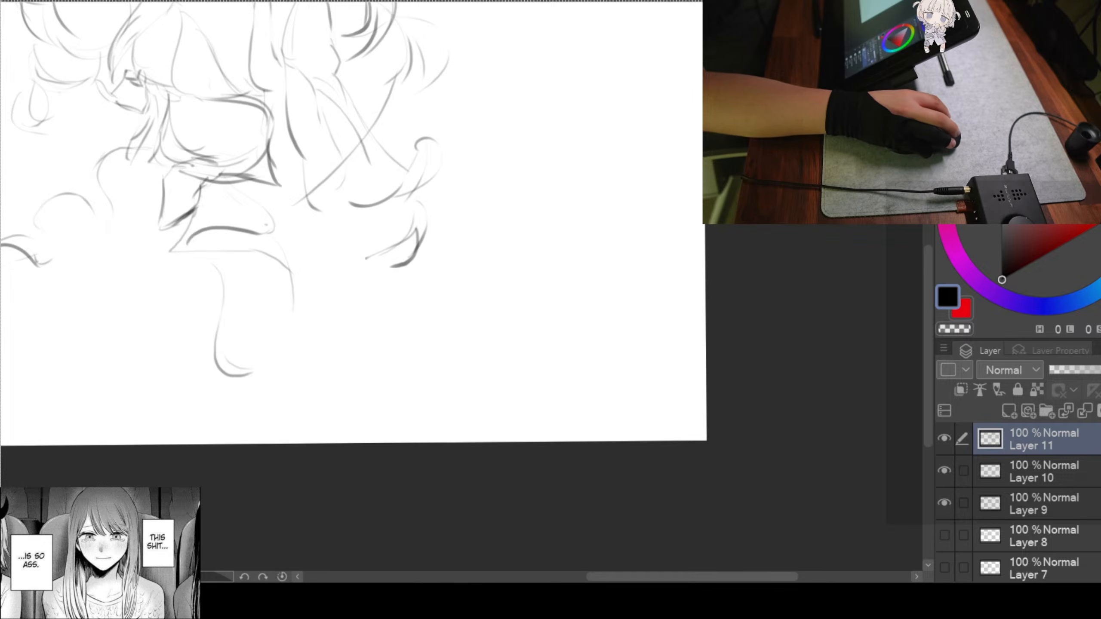
# Sketch inward-sweeping folds and a large rounded outer curve on the lower skirt beneath the thigh
pyautogui.scroll(-4, 308, 213)
pyautogui.scroll(3, 308, 212)
pyautogui.moveTo(307, 213); pyautogui.dragTo(329, 199)
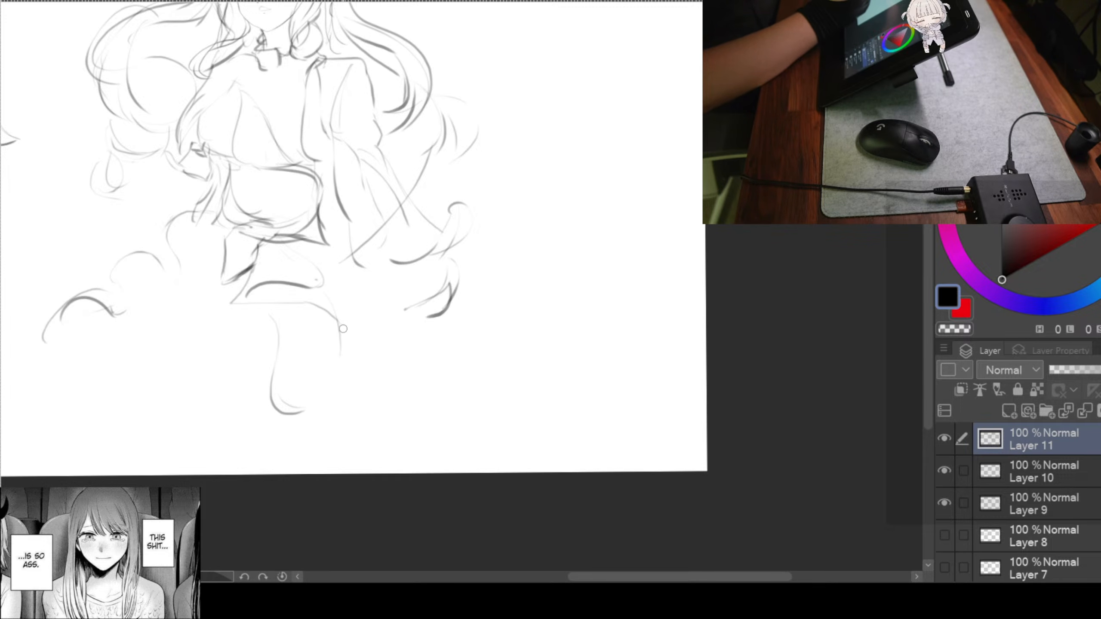
pyautogui.moveTo(337, 319)
pyautogui.mouseDown()
pyautogui.moveTo(276, 371)
pyautogui.moveTo(367, 363)
pyautogui.moveTo(325, 433)
pyautogui.moveTo(333, 359)
pyautogui.moveTo(285, 385)
pyautogui.mouseUp()
pyautogui.moveTo(406, 350); pyautogui.dragTo(406, 365)
pyautogui.moveTo(480, 321); pyautogui.dragTo(408, 339)
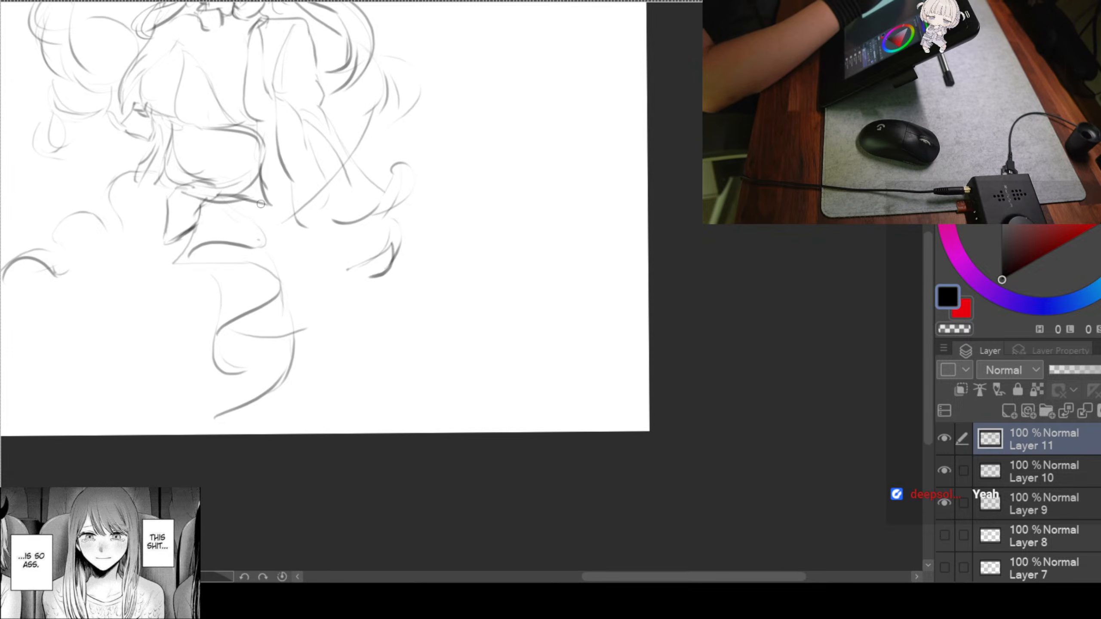
# Draw long hanging fold lines down the viewer-right side of the skirt, running to the canvas's lower edge
pyautogui.moveTo(289, 213); pyautogui.dragTo(296, 264)
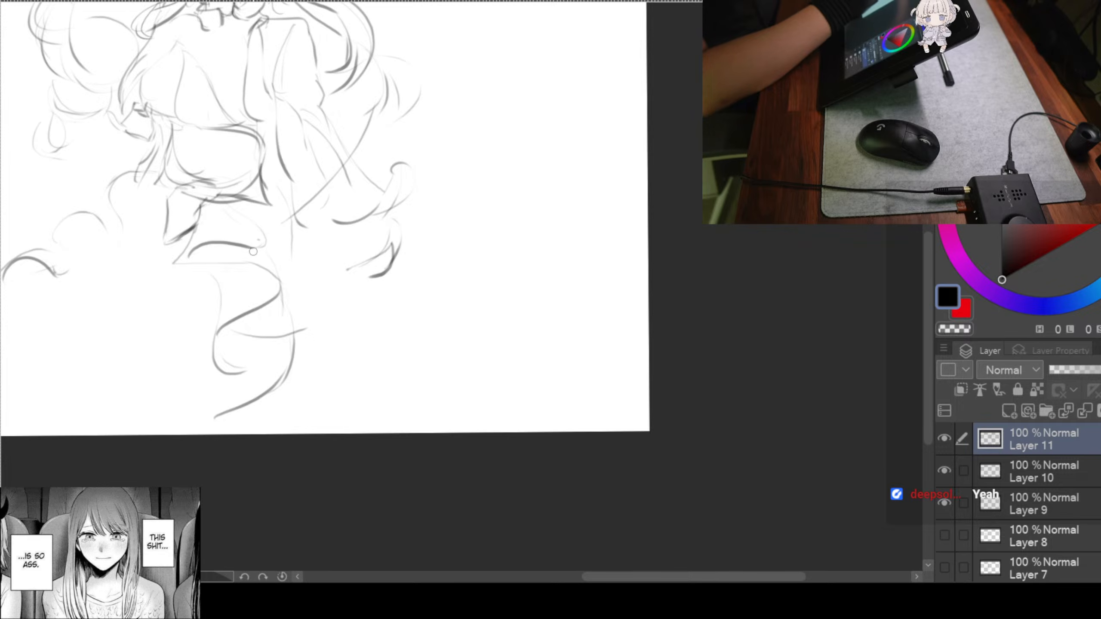
pyautogui.moveTo(249, 237); pyautogui.dragTo(360, 370)
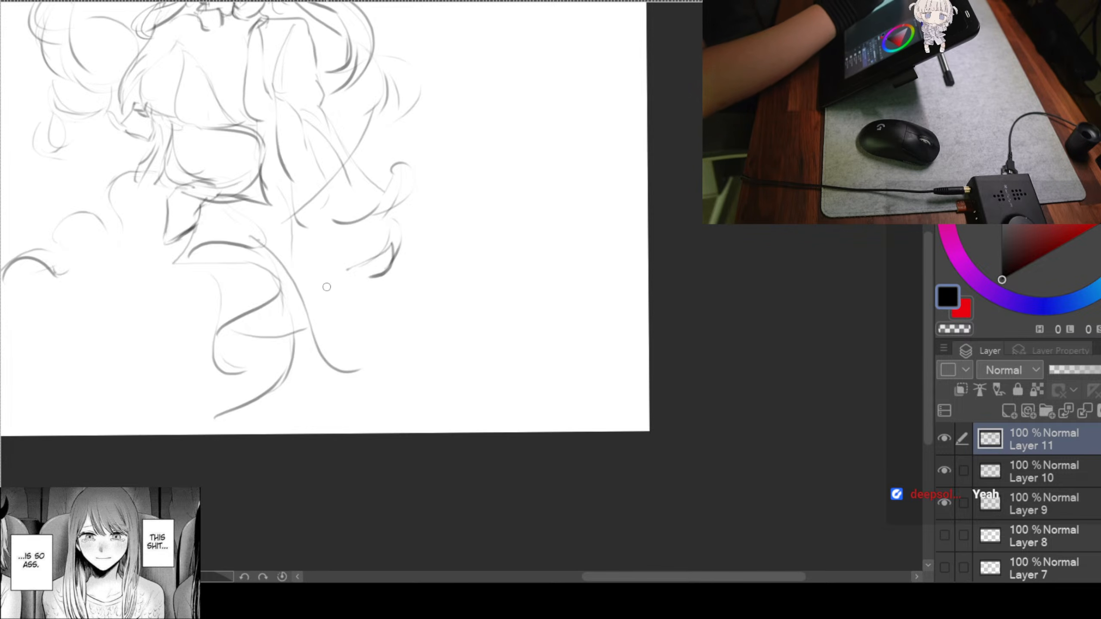
pyautogui.moveTo(336, 271); pyautogui.dragTo(347, 367)
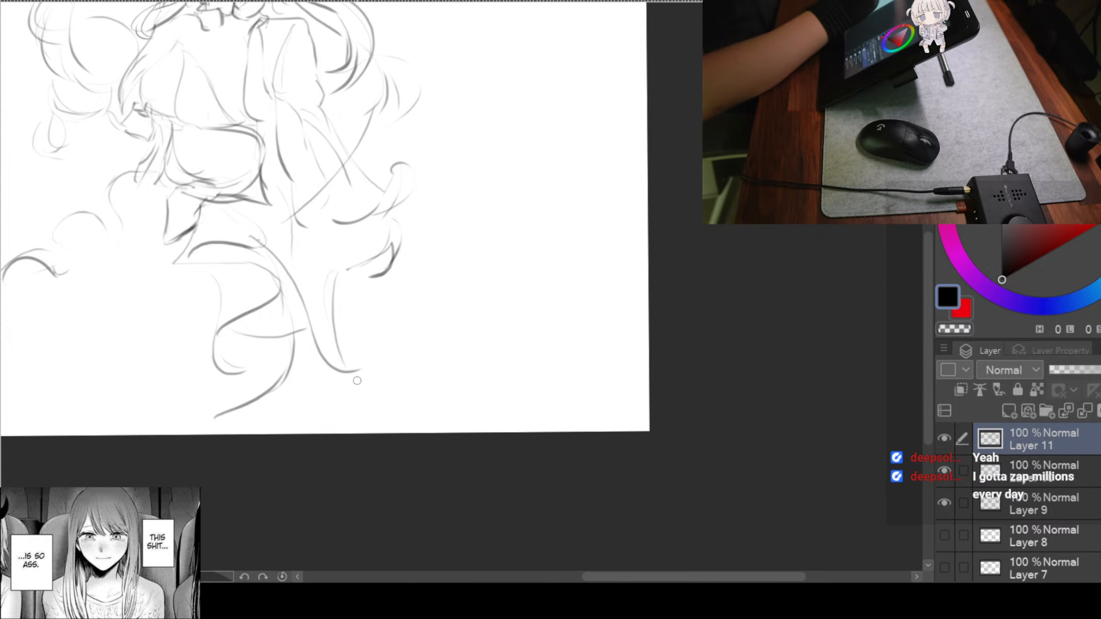
pyautogui.moveTo(381, 313); pyautogui.dragTo(371, 434)
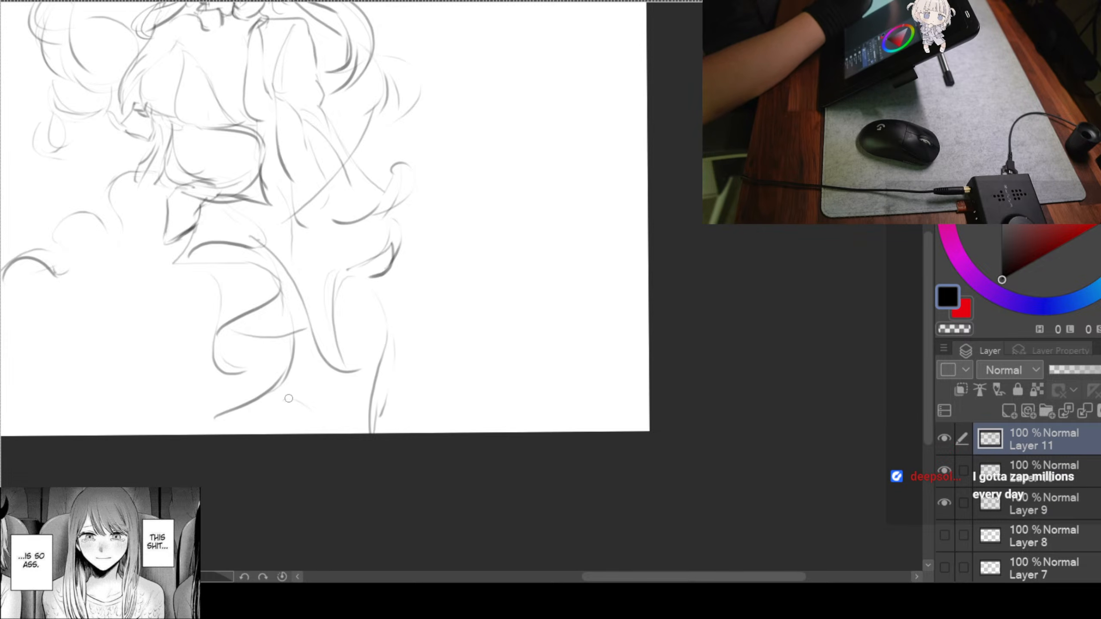
pyautogui.hscroll(-5, 393, 368)
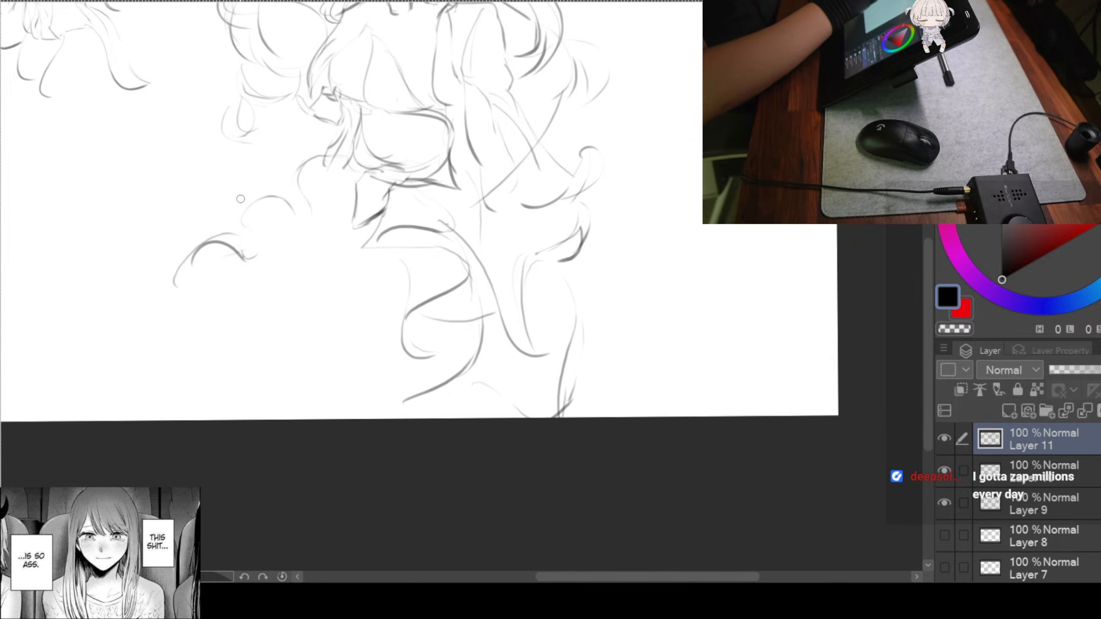
# Sketch sweeping diagonal folds across the viewer-left side of the skirt and rough in its pointed tip and lower hem
pyautogui.scroll(-2, 402, 156)
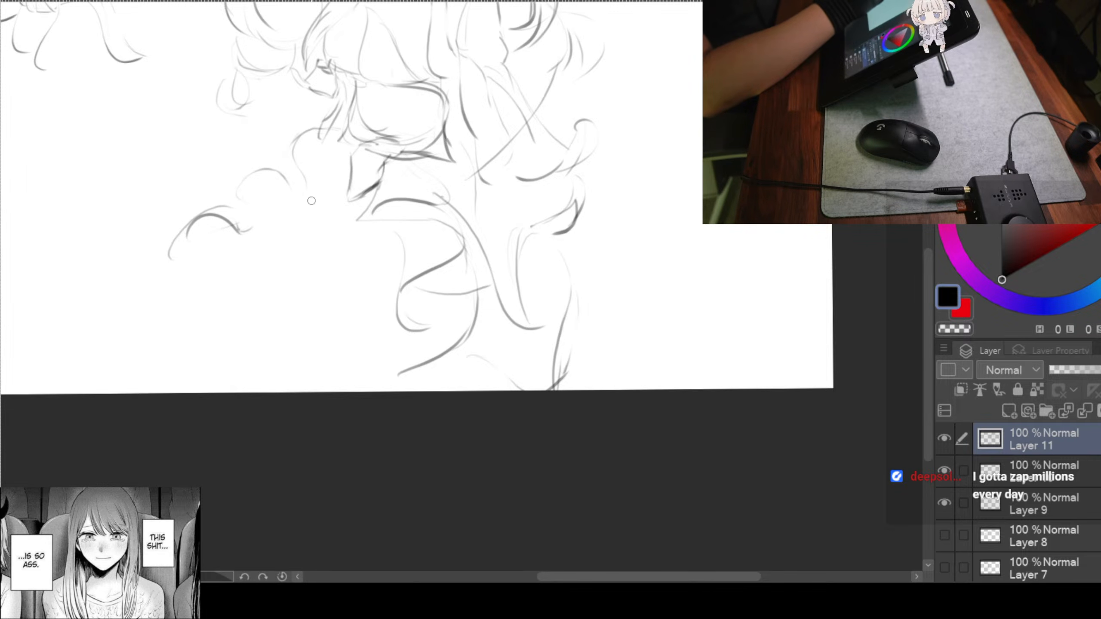
pyautogui.moveTo(333, 183); pyautogui.dragTo(205, 263)
pyautogui.moveTo(315, 227); pyautogui.dragTo(212, 263)
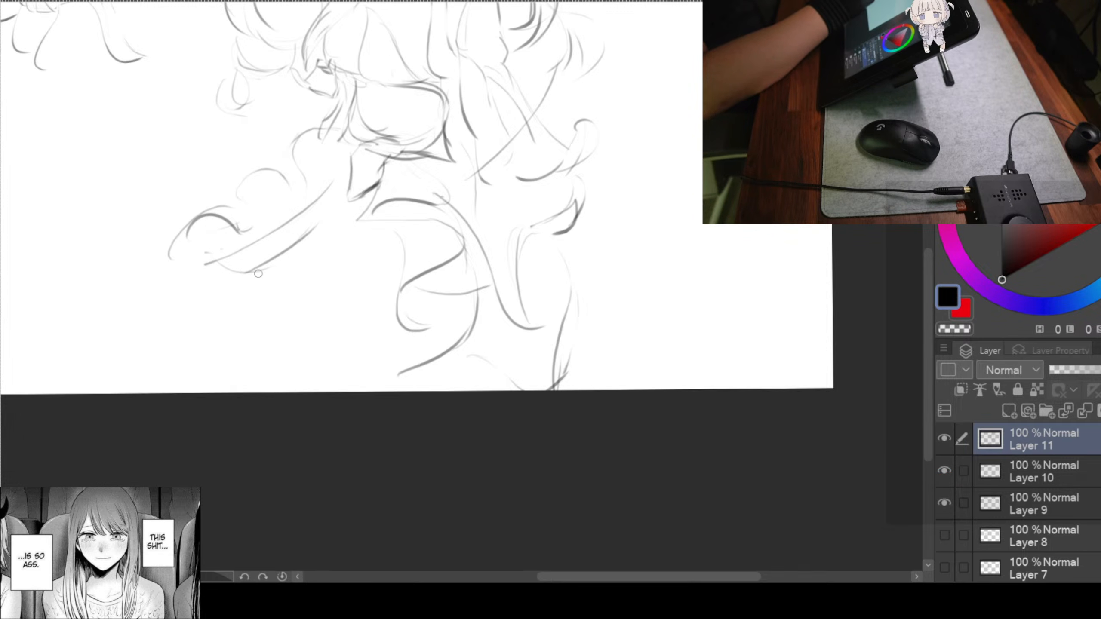
pyautogui.moveTo(286, 270); pyautogui.dragTo(332, 219)
pyautogui.moveTo(332, 223); pyautogui.dragTo(262, 291)
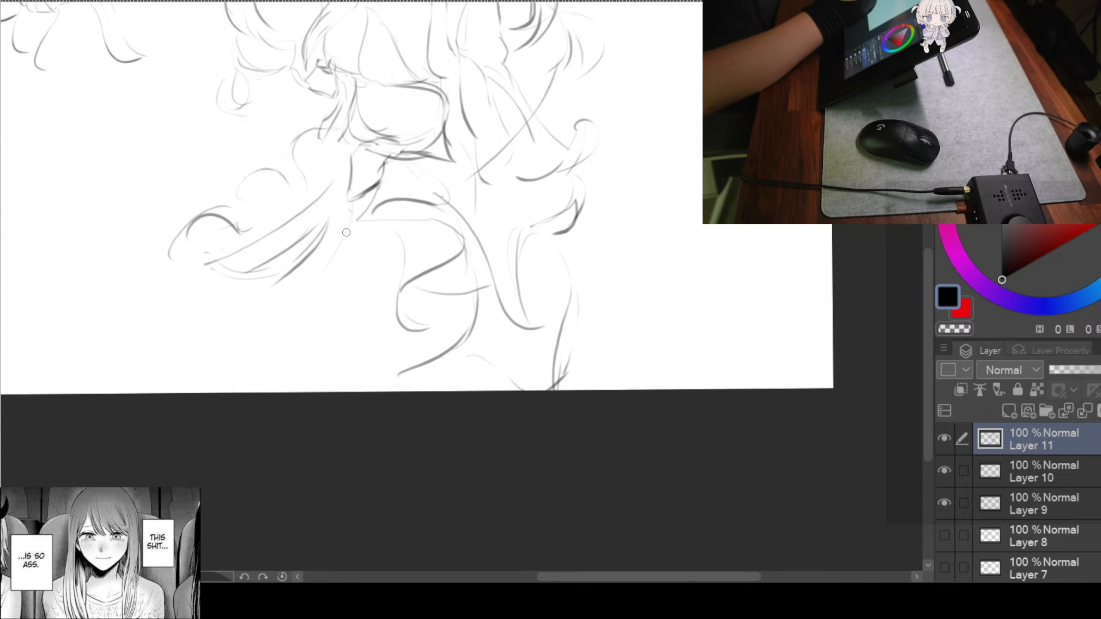
pyautogui.moveTo(335, 251); pyautogui.dragTo(303, 298)
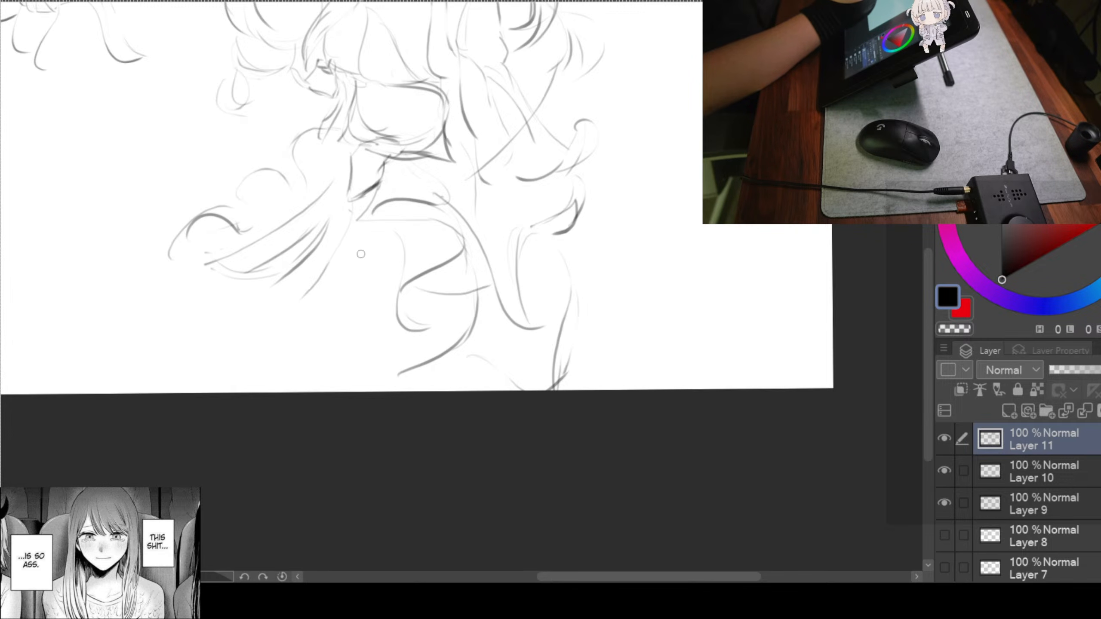
pyautogui.moveTo(313, 337)
pyautogui.mouseDown()
pyautogui.moveTo(343, 345)
pyautogui.moveTo(353, 365)
pyautogui.mouseUp()
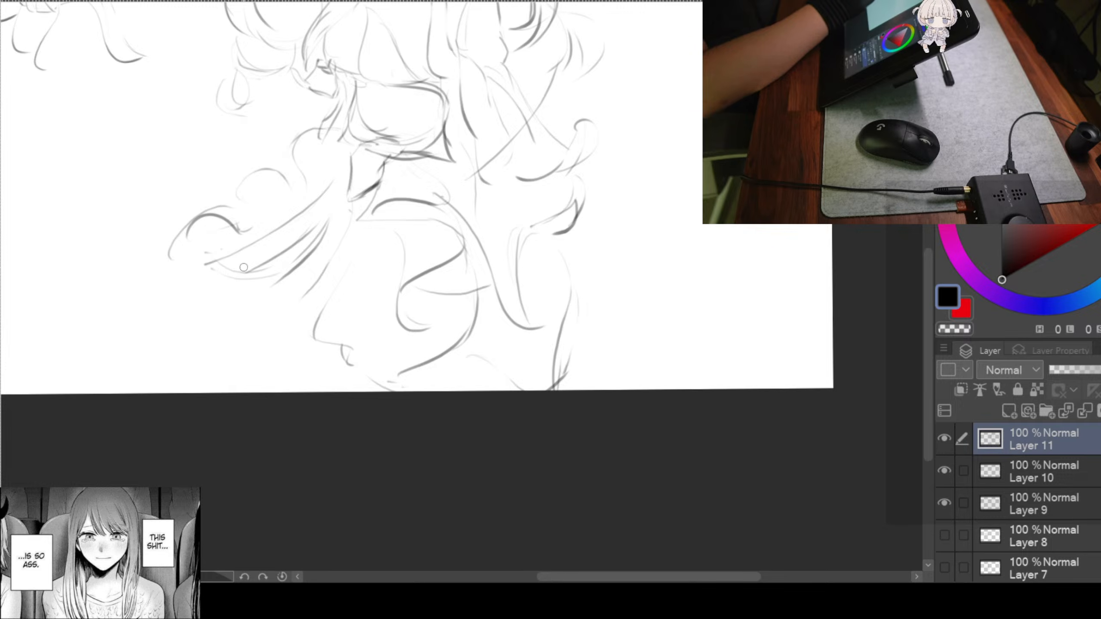
pyautogui.moveTo(177, 276)
pyautogui.mouseDown()
pyautogui.moveTo(213, 265)
pyautogui.moveTo(249, 284)
pyautogui.mouseUp()
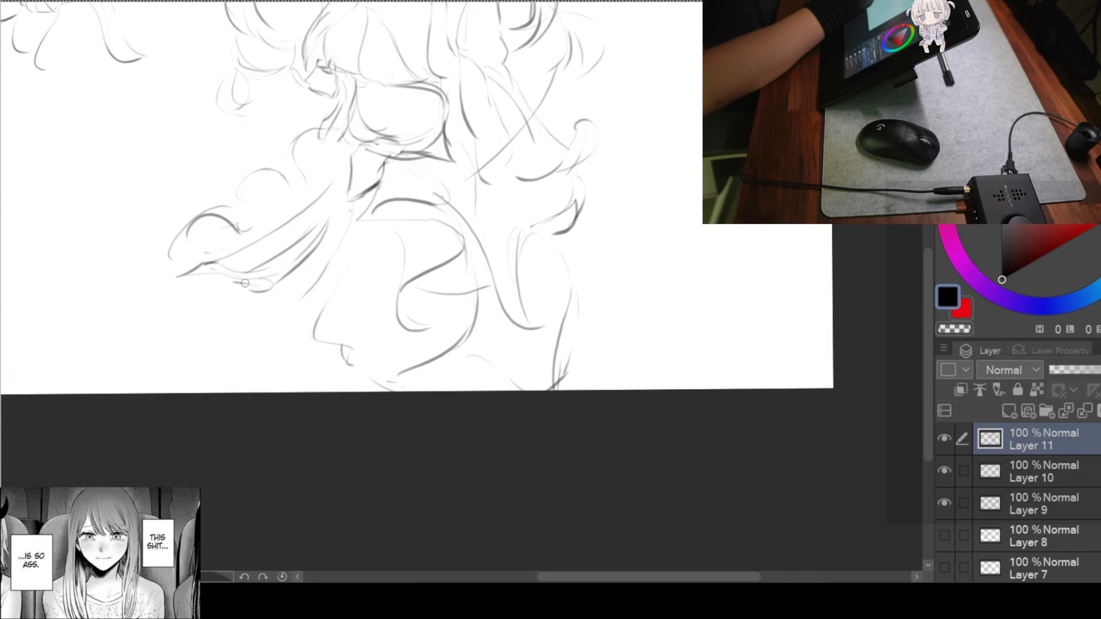
# Scale the girl sketch down with a transform and move it up to free canvas space beneath it
pyautogui.moveTo(423, 295)
pyautogui.mouseDown()
pyautogui.moveTo(432, 392)
pyautogui.moveTo(371, 436)
pyautogui.mouseUp()
pyautogui.moveTo(466, 260); pyautogui.dragTo(513, 259)
pyautogui.moveTo(451, 163); pyautogui.dragTo(478, 206)
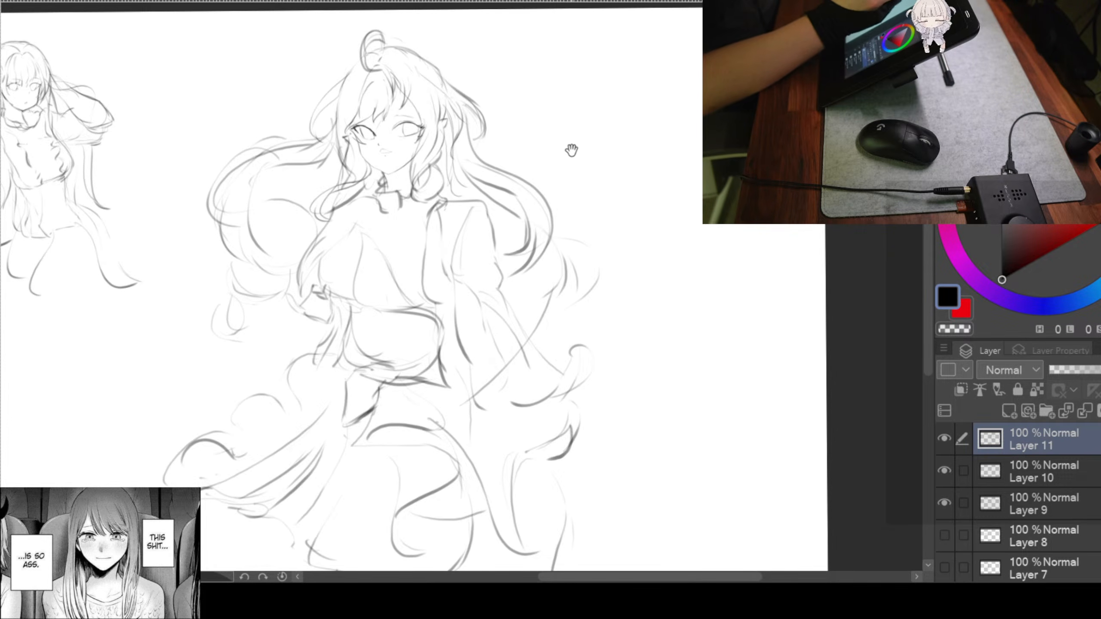
pyautogui.moveTo(571, 140); pyautogui.dragTo(521, 155)
pyautogui.hotkey('ctrl', 't')
pyautogui.moveTo(554, 39)
pyautogui.mouseDown()
pyautogui.moveTo(434, 150)
pyautogui.moveTo(485, 76)
pyautogui.moveTo(422, 97)
pyautogui.mouseUp()
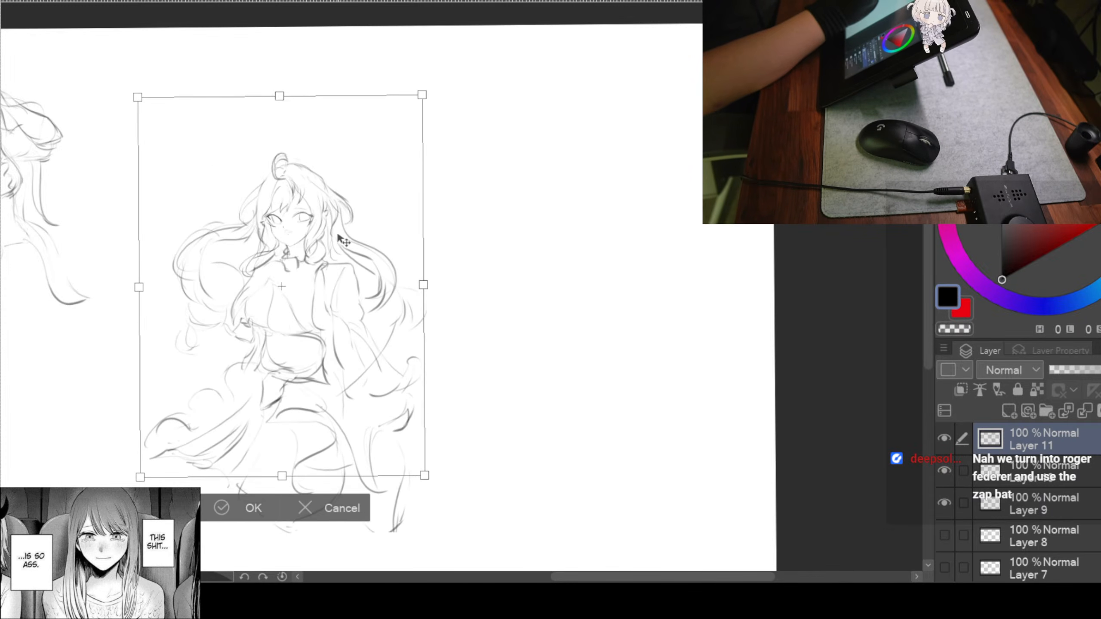
pyautogui.moveTo(342, 243); pyautogui.dragTo(339, 185)
pyautogui.click(254, 510)
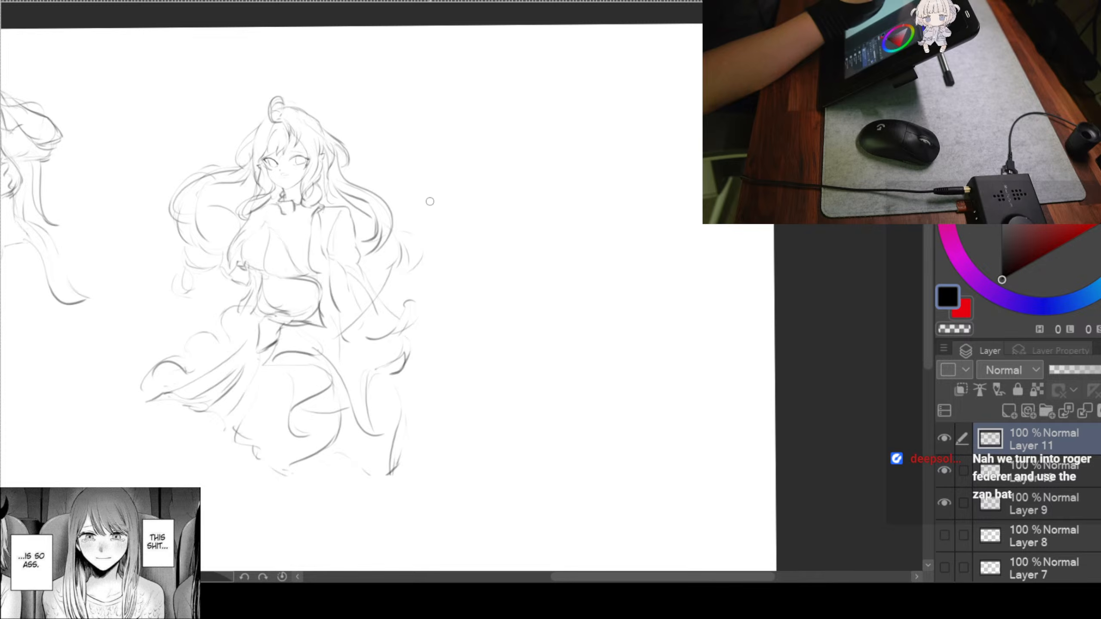
# Add wide curved strokes beneath the skirt and down from its viewer-left tip to extend the lower silhouette
pyautogui.scroll(1, 430, 197)
pyautogui.moveTo(464, 234)
pyautogui.mouseDown()
pyautogui.moveTo(528, 197)
pyautogui.moveTo(521, 138)
pyautogui.moveTo(531, 115)
pyautogui.mouseUp()
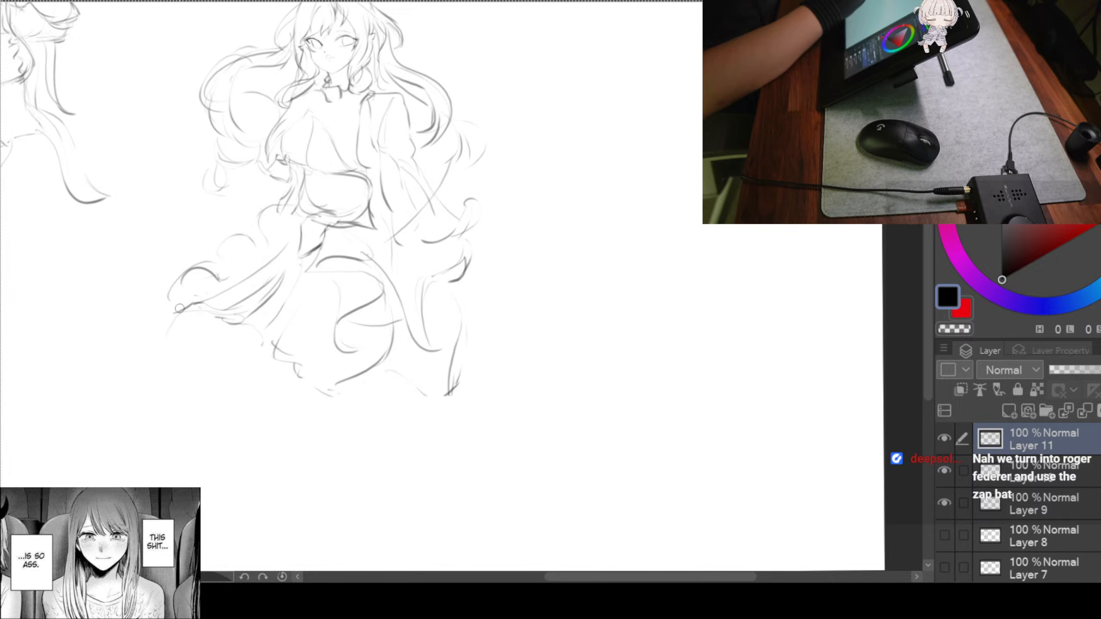
pyautogui.moveTo(365, 379)
pyautogui.mouseDown()
pyautogui.moveTo(317, 419)
pyautogui.moveTo(260, 407)
pyautogui.moveTo(340, 405)
pyautogui.mouseUp()
pyautogui.moveTo(449, 311)
pyautogui.mouseDown()
pyautogui.moveTo(435, 405)
pyautogui.moveTo(452, 342)
pyautogui.mouseUp()
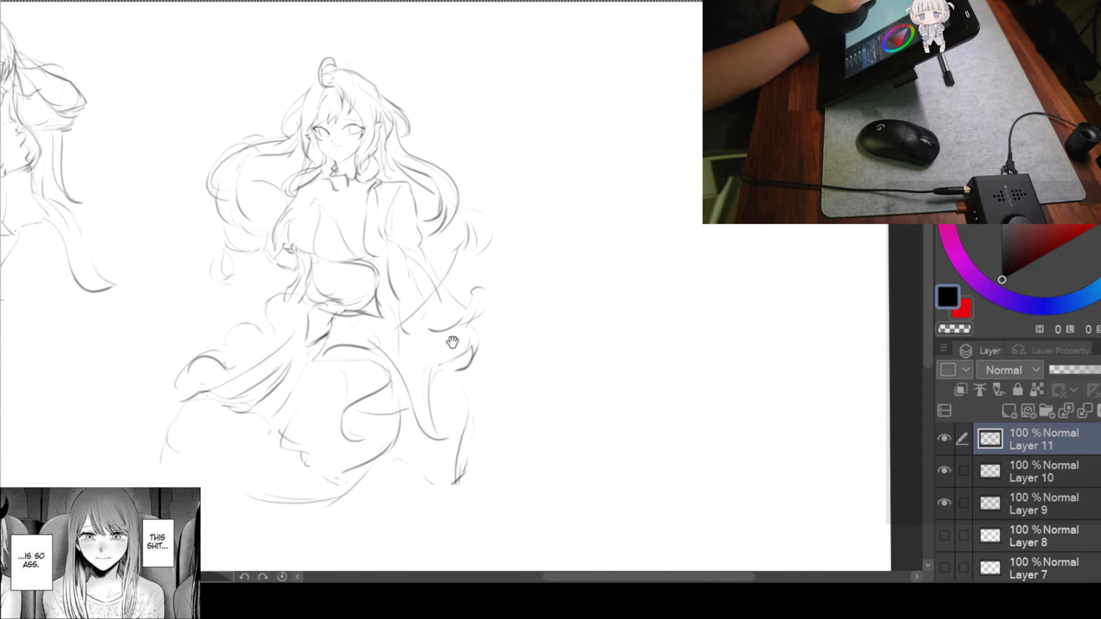
# Sketch the viewer-right sleeve's wide cuff opening and darken the folds around it
pyautogui.moveTo(496, 157); pyautogui.dragTo(510, 136)
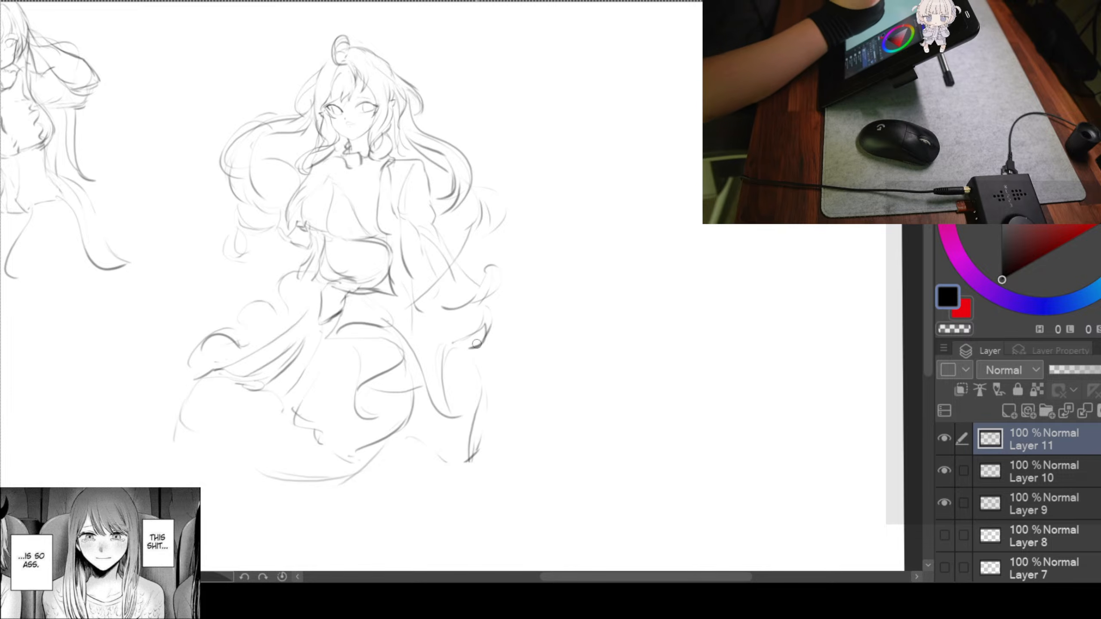
pyautogui.moveTo(407, 313)
pyautogui.mouseDown()
pyautogui.moveTo(418, 341)
pyautogui.moveTo(476, 317)
pyautogui.moveTo(458, 327)
pyautogui.moveTo(487, 285)
pyautogui.moveTo(469, 326)
pyautogui.moveTo(491, 281)
pyautogui.moveTo(460, 319)
pyautogui.moveTo(419, 340)
pyautogui.moveTo(443, 340)
pyautogui.moveTo(470, 313)
pyautogui.mouseUp()
pyautogui.moveTo(427, 343)
pyautogui.mouseDown()
pyautogui.moveTo(467, 319)
pyautogui.moveTo(450, 332)
pyautogui.moveTo(483, 342)
pyautogui.mouseUp()
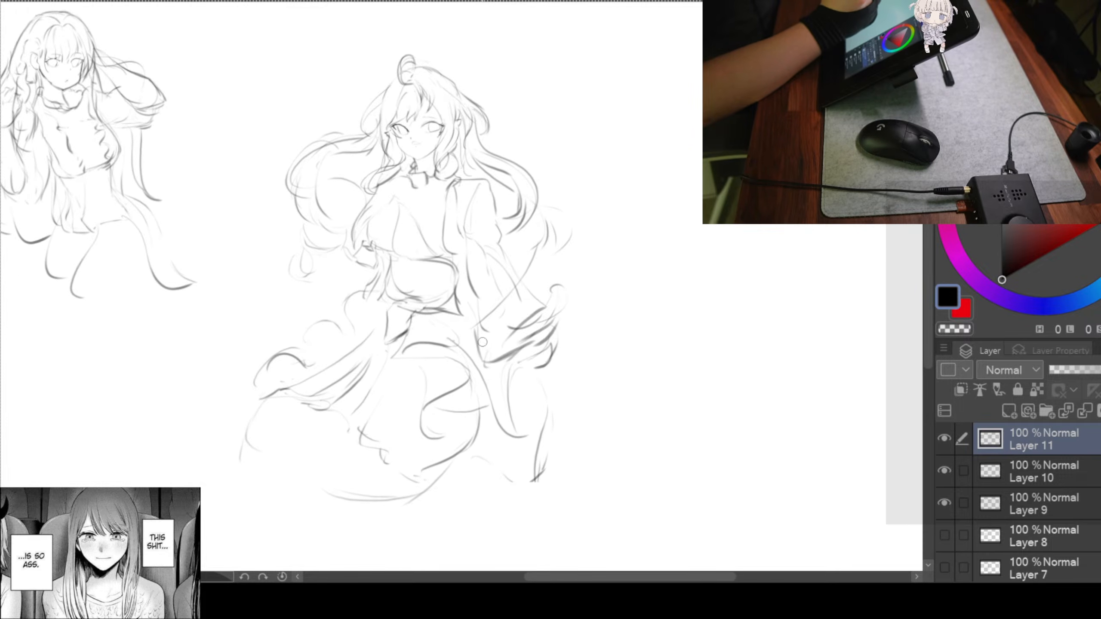
# Build up the curls beside the viewer-right sleeve and strengthen hair strands near the viewer-left side of the face and shoulder
pyautogui.hscroll(5, 425, 166)
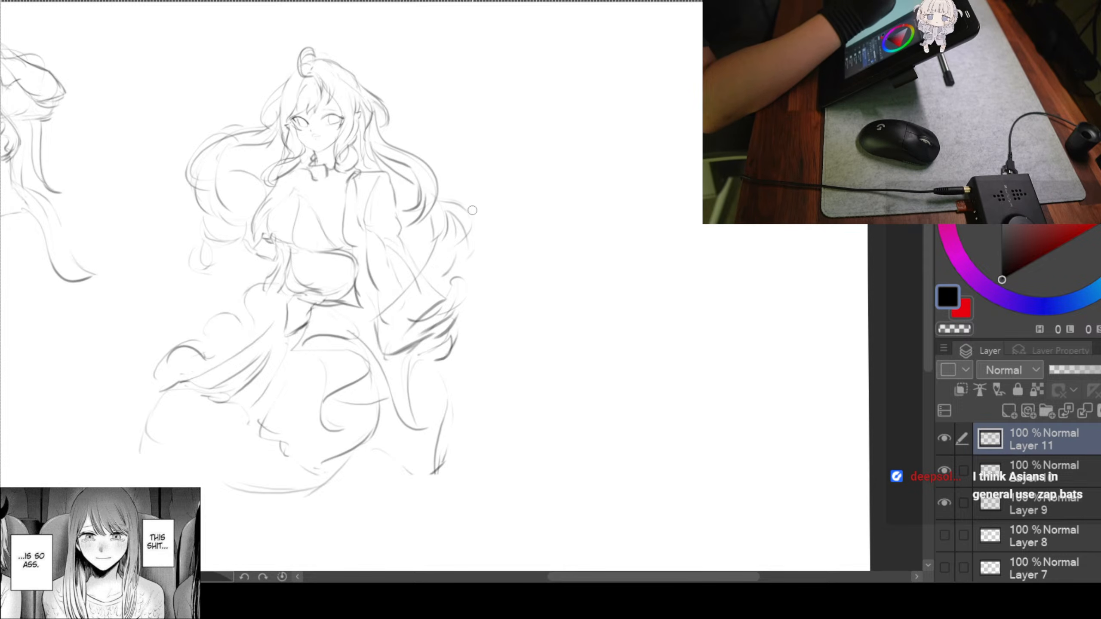
pyautogui.moveTo(501, 249); pyautogui.dragTo(472, 207)
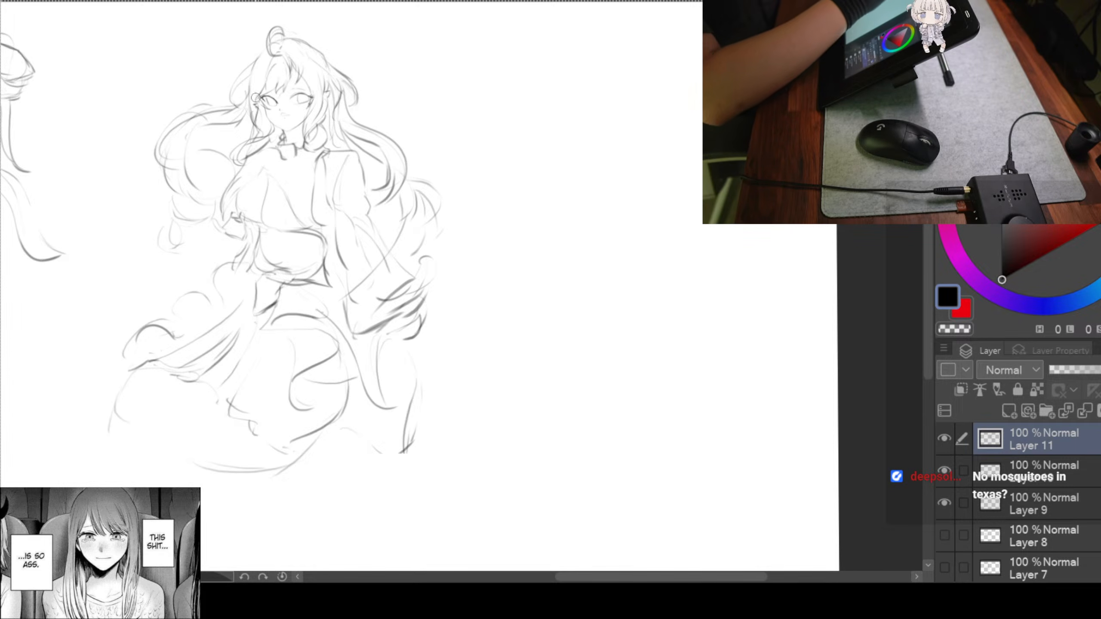
pyautogui.moveTo(265, 140); pyautogui.dragTo(304, 142)
pyautogui.scroll(2, 285, 144)
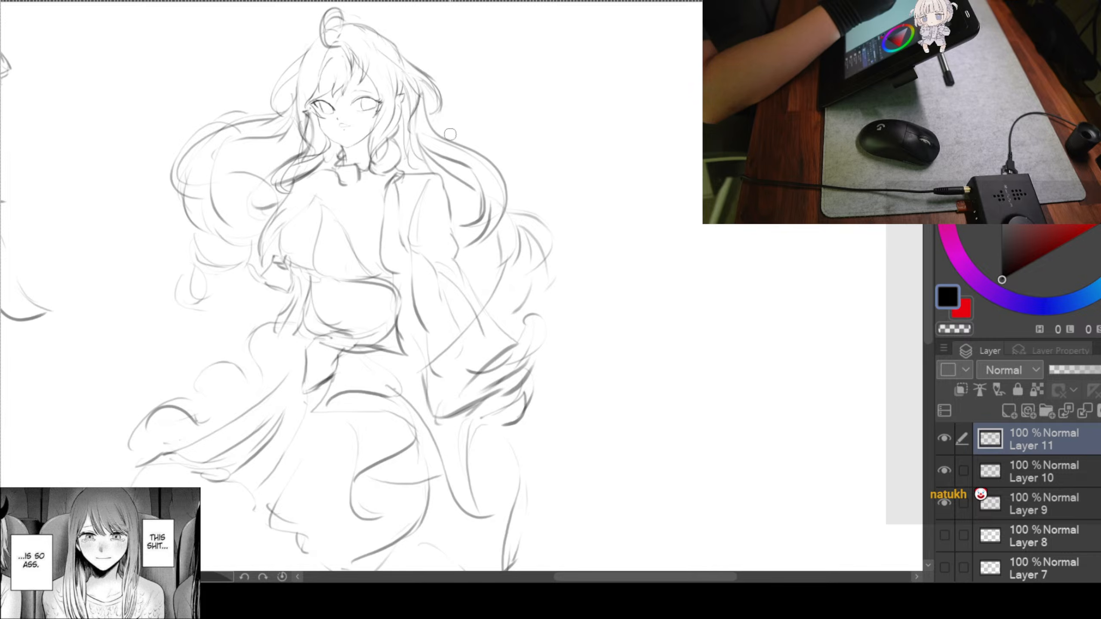
pyautogui.scroll(-1, 464, 143)
pyautogui.moveTo(518, 166)
pyautogui.mouseDown()
pyautogui.moveTo(410, 188)
pyautogui.moveTo(457, 99)
pyautogui.mouseUp()
pyautogui.scroll(-1, 458, 169)
pyautogui.scroll(1, 396, 87)
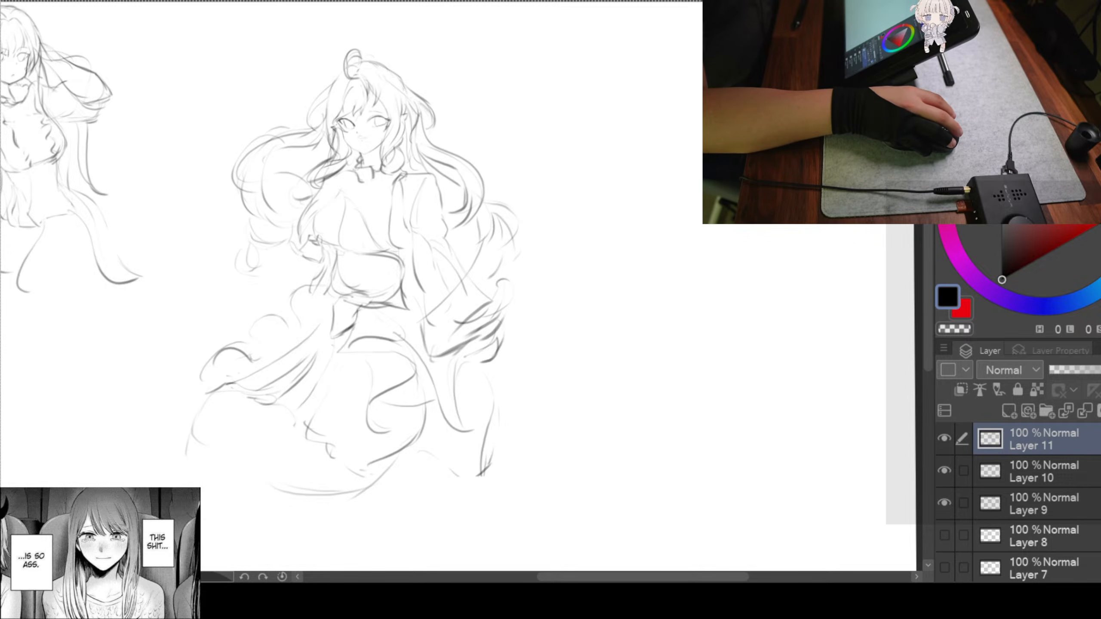
# Shrink the girl sketch with a transform and place it beside the other two character sketches in a row
pyautogui.scroll(-2, 366, 215)
pyautogui.scroll(1, 370, 211)
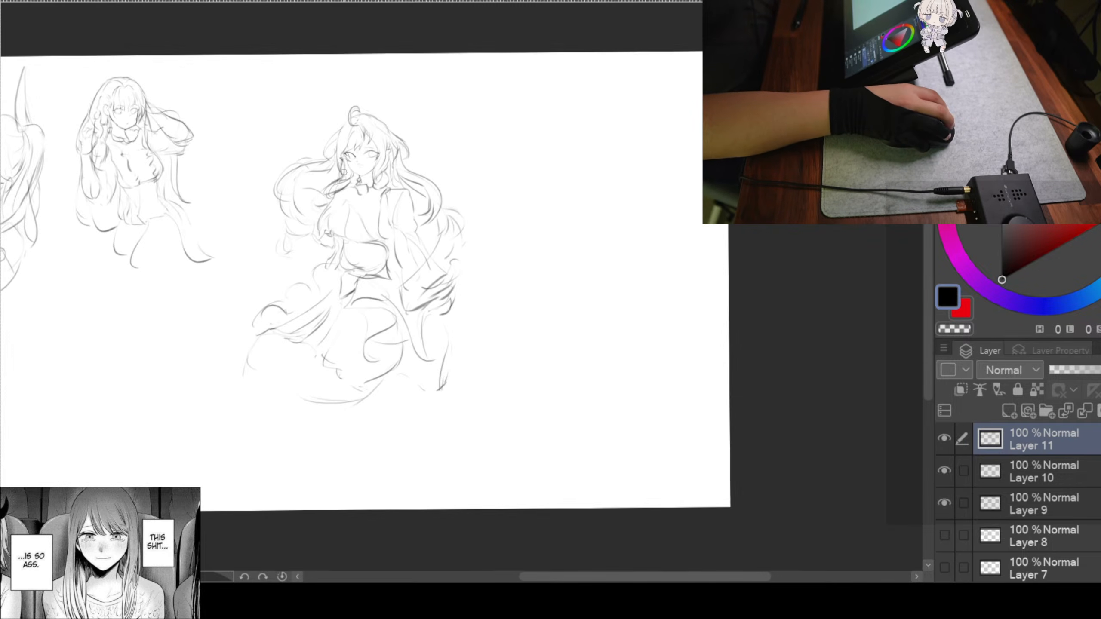
pyautogui.moveTo(298, 174); pyautogui.dragTo(487, 196)
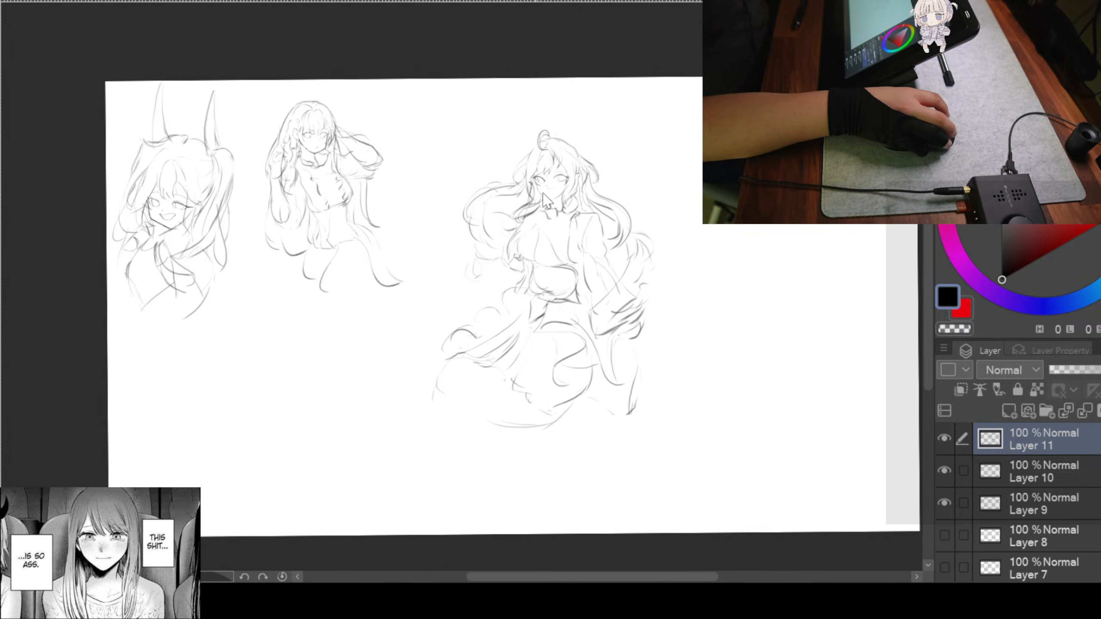
pyautogui.hotkey('ctrl', 't')
pyautogui.moveTo(578, 209); pyautogui.dragTo(521, 118)
pyautogui.moveTo(493, 177); pyautogui.dragTo(505, 158)
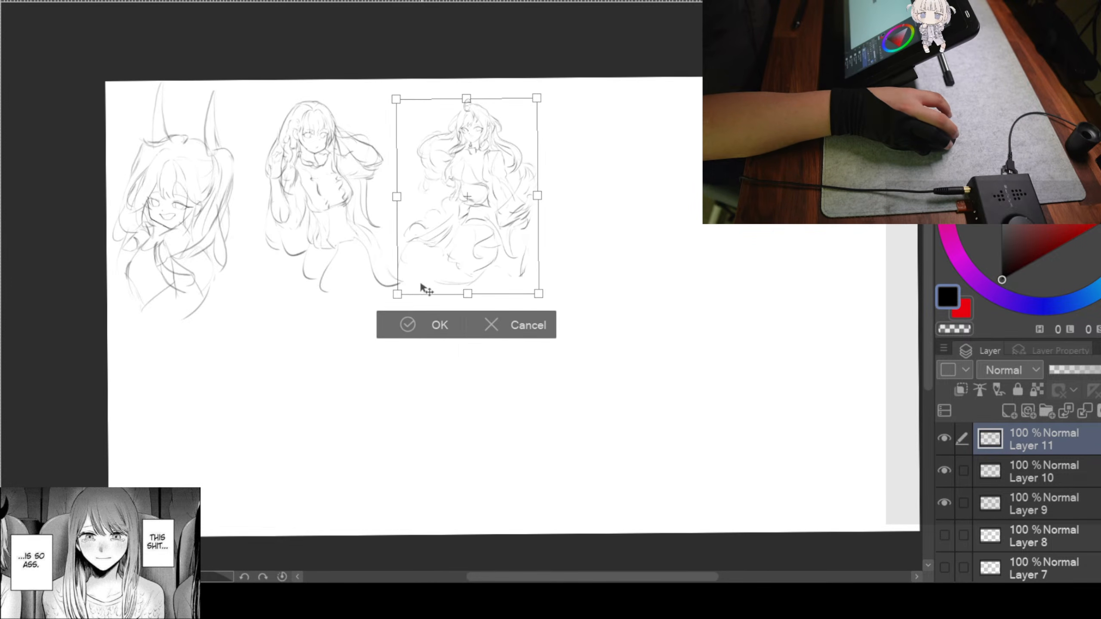
pyautogui.click(421, 328)
pyautogui.scroll(3, 506, 196)
pyautogui.moveTo(506, 213)
pyautogui.mouseDown()
pyautogui.moveTo(667, 221)
pyautogui.moveTo(631, 221)
pyautogui.mouseUp()
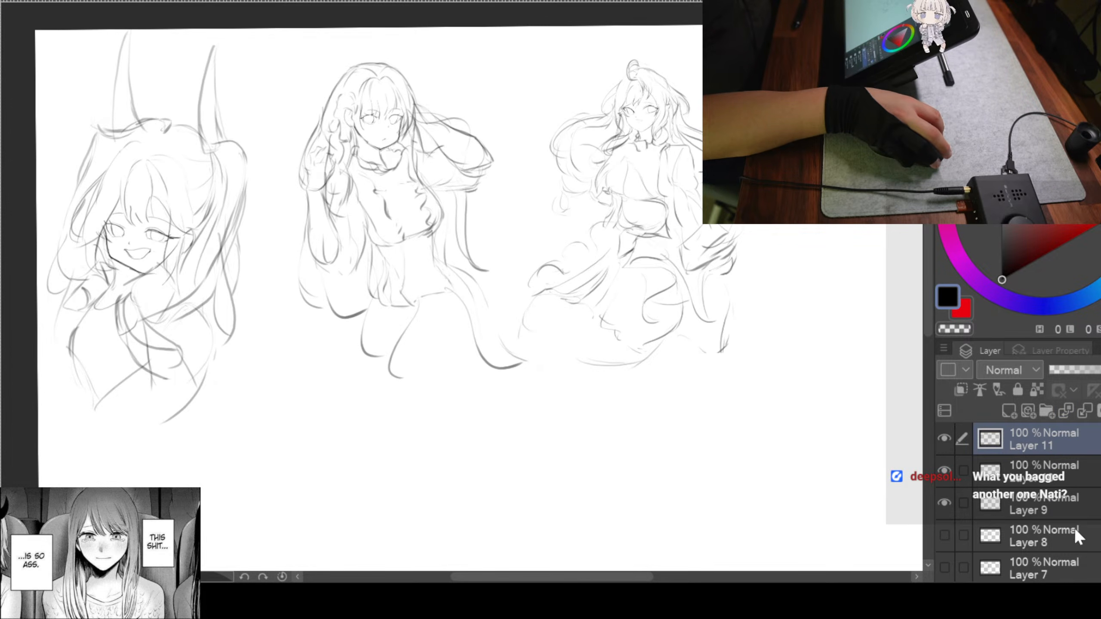
# Shrink the three character sketches on Layers 9 to 11 together with one transform and shift them slightly toward the canvas's left edge
pyautogui.keyDown('shift'); pyautogui.click(1066, 502); pyautogui.keyUp('shift')
pyautogui.hotkey('ctrl', 't')
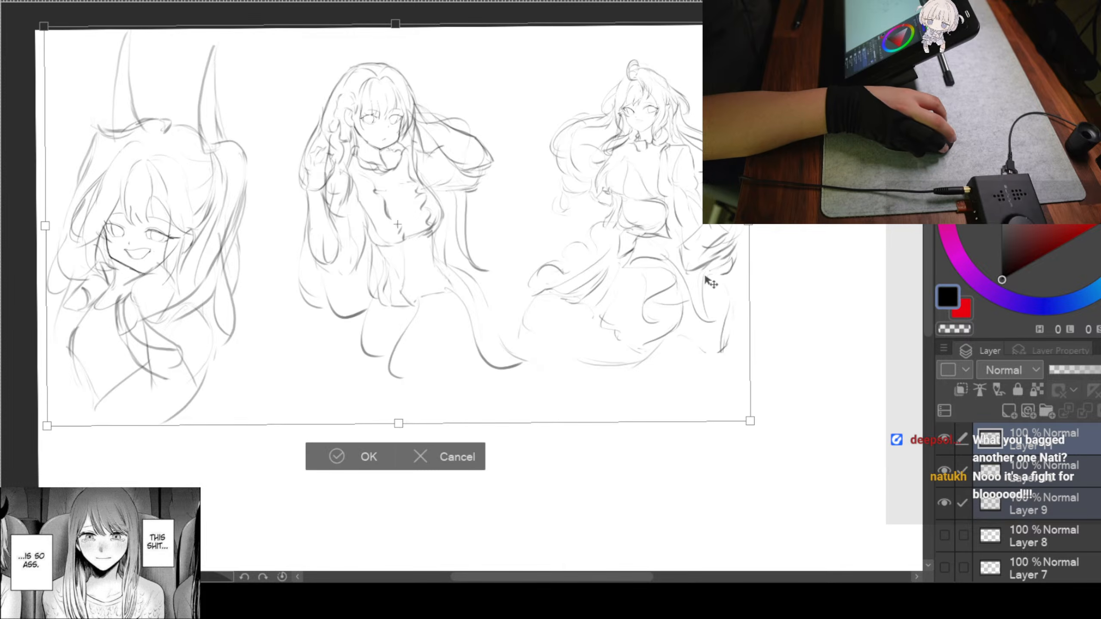
pyautogui.moveTo(749, 420); pyautogui.dragTo(638, 361)
pyautogui.moveTo(436, 243); pyautogui.dragTo(400, 258)
pyautogui.click(253, 396)
# Create a new empty layer, Layer 12, above Layer 11 for a sketch in the blank canvas area beside the characters
pyautogui.moveTo(633, 226)
pyautogui.mouseDown()
pyautogui.moveTo(474, 219)
pyautogui.moveTo(288, 190)
pyautogui.moveTo(224, 246)
pyautogui.moveTo(258, 194)
pyautogui.mouseUp()
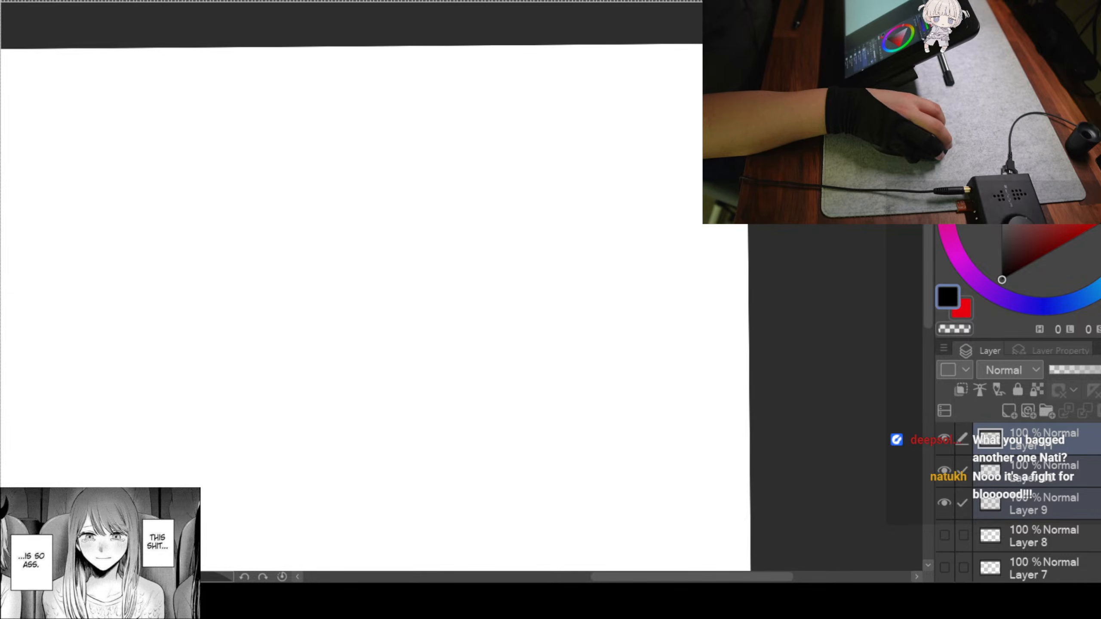
pyautogui.click(1080, 448)
pyautogui.click(1008, 410)
pyautogui.moveTo(43, 212)
pyautogui.mouseDown()
pyautogui.moveTo(216, 164)
pyautogui.moveTo(268, 108)
pyautogui.moveTo(178, 104)
pyautogui.mouseUp()
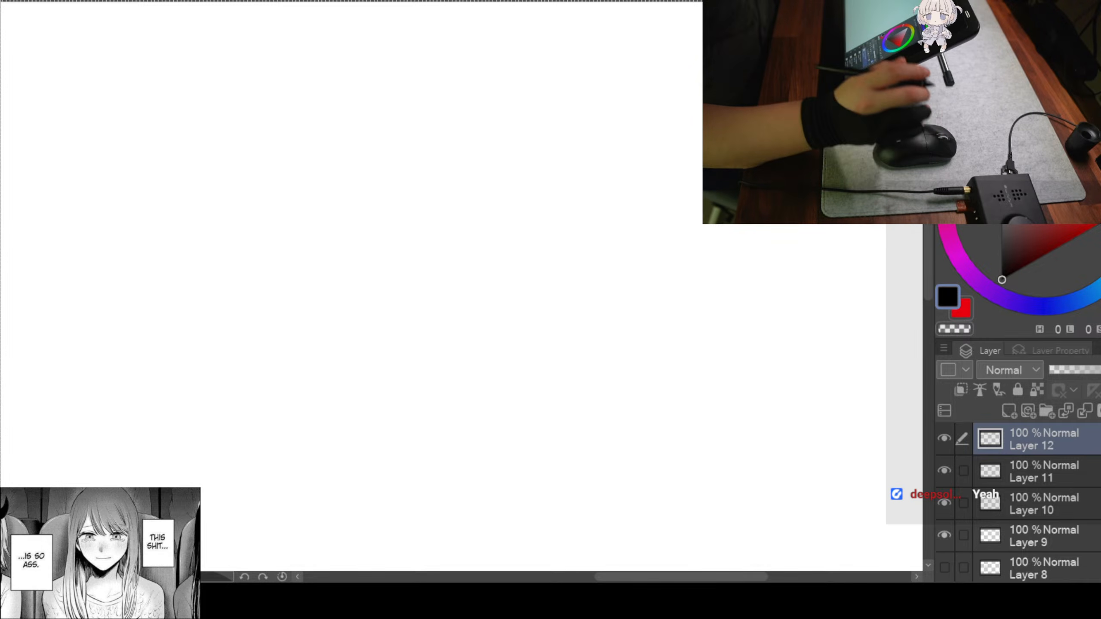
pyautogui.moveTo(369, 126)
pyautogui.mouseDown()
pyautogui.moveTo(385, 141)
pyautogui.moveTo(418, 241)
pyautogui.moveTo(407, 204)
pyautogui.mouseUp()
pyautogui.hotkey('ctrl', 'z')
pyautogui.hotkey('ctrl', 'z')
pyautogui.hotkey('ctrl', 'z')
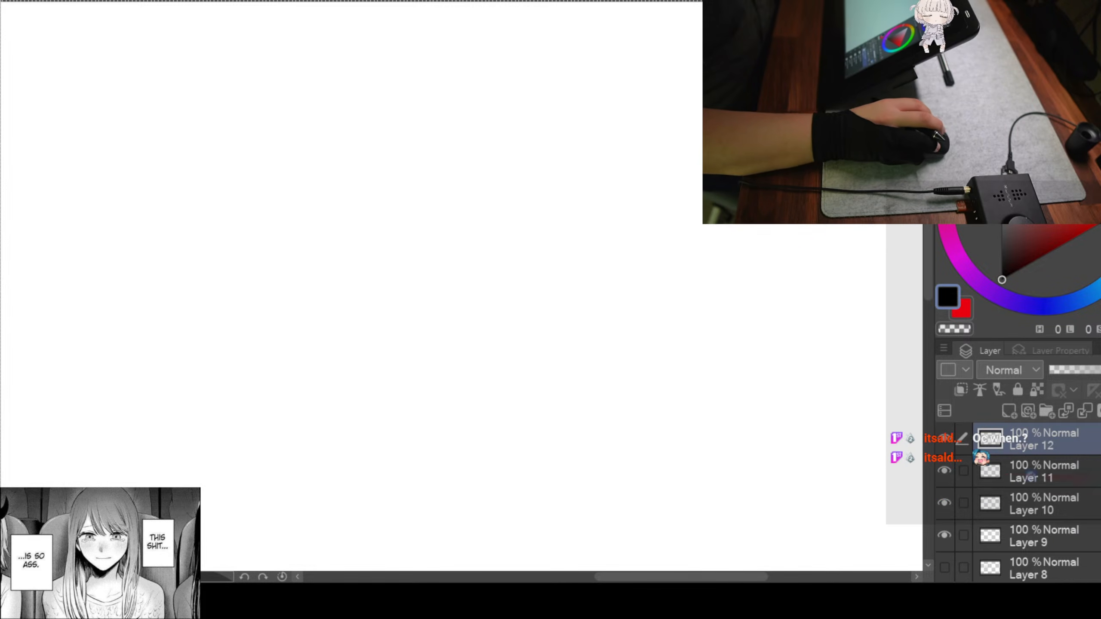
pyautogui.click(383, 144)
pyautogui.hotkey('ctrl', 'z')
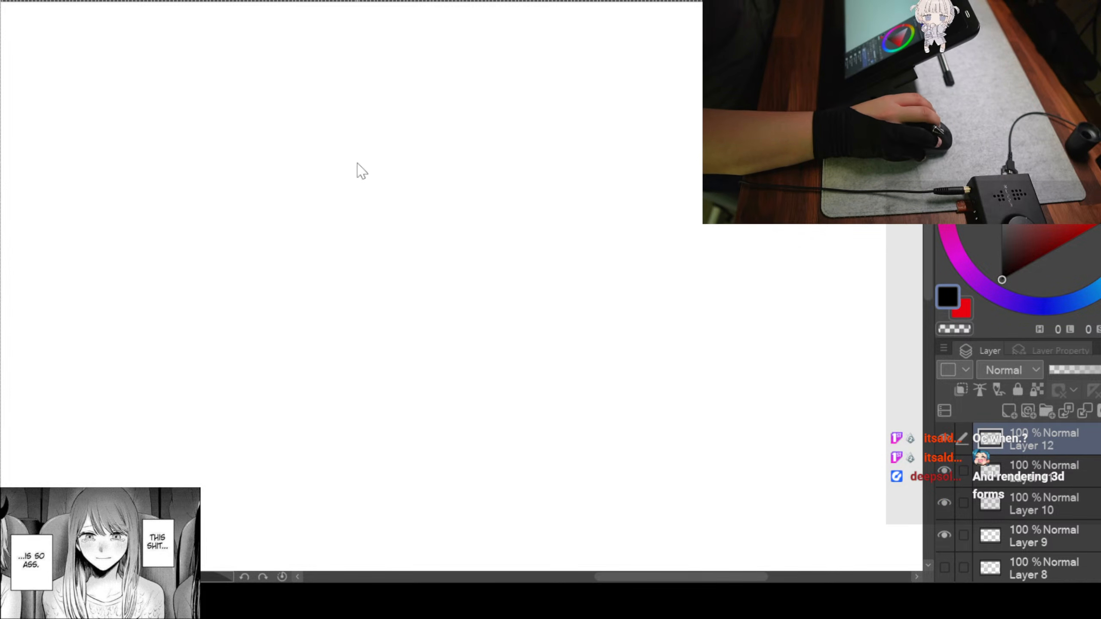
# Sketch the arched upper lid of the viewer-left eye, sloping down toward the outer corner and curving down at the inner end
pyautogui.moveTo(529, 278)
pyautogui.mouseDown()
pyautogui.moveTo(546, 307)
pyautogui.moveTo(314, 141)
pyautogui.mouseUp()
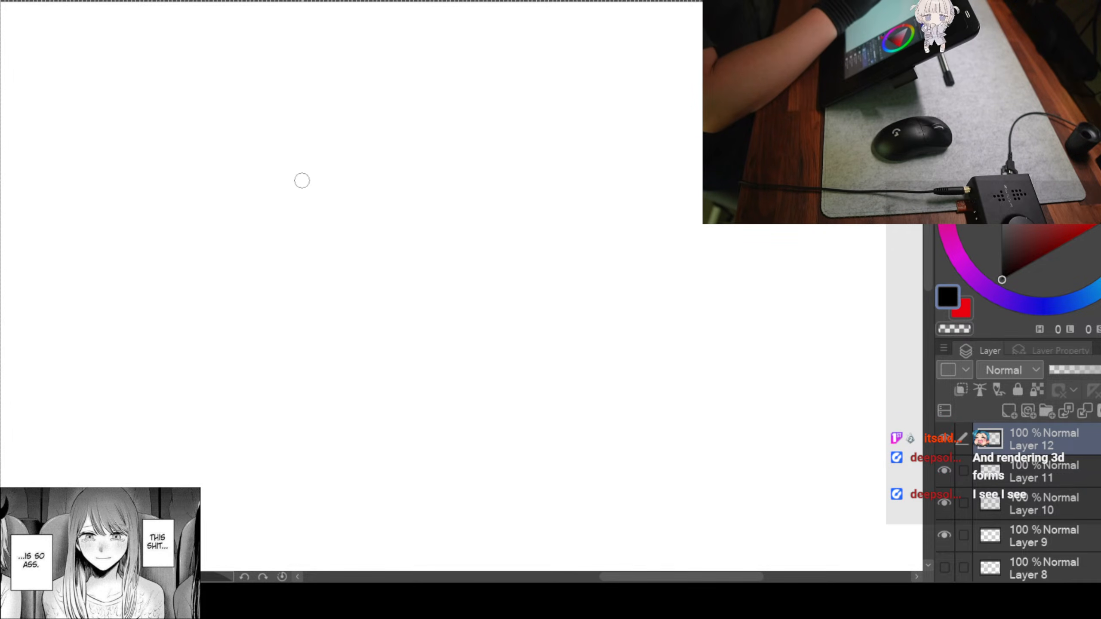
pyautogui.moveTo(312, 141)
pyautogui.mouseDown()
pyautogui.moveTo(222, 180)
pyautogui.moveTo(253, 158)
pyautogui.moveTo(206, 198)
pyautogui.mouseUp()
pyautogui.hotkey('ctrl', 'z')
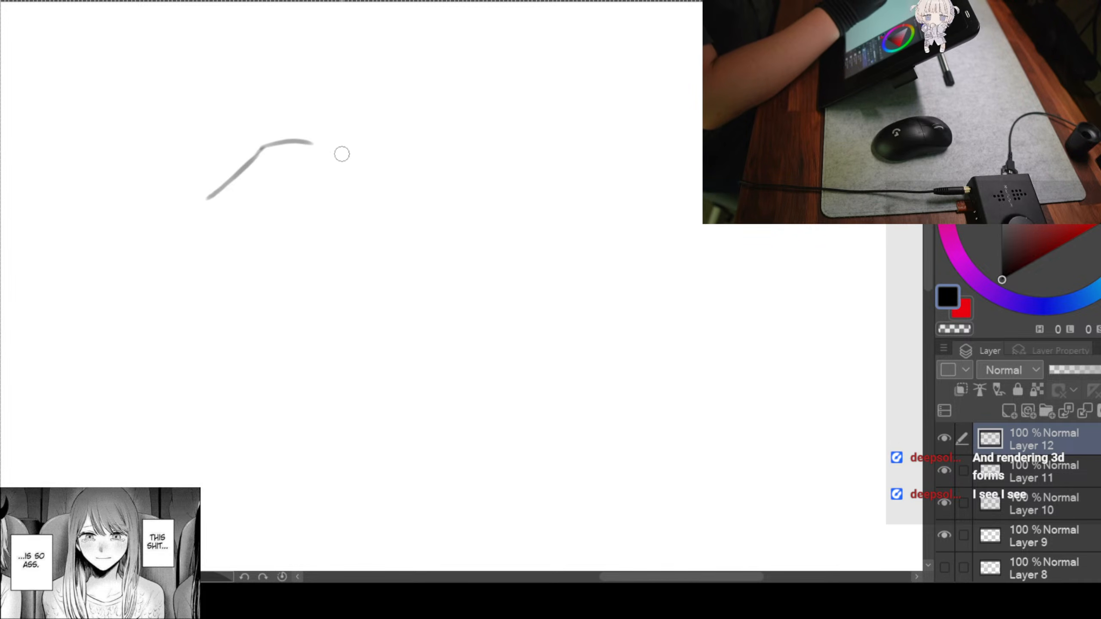
pyautogui.moveTo(309, 143); pyautogui.dragTo(336, 164)
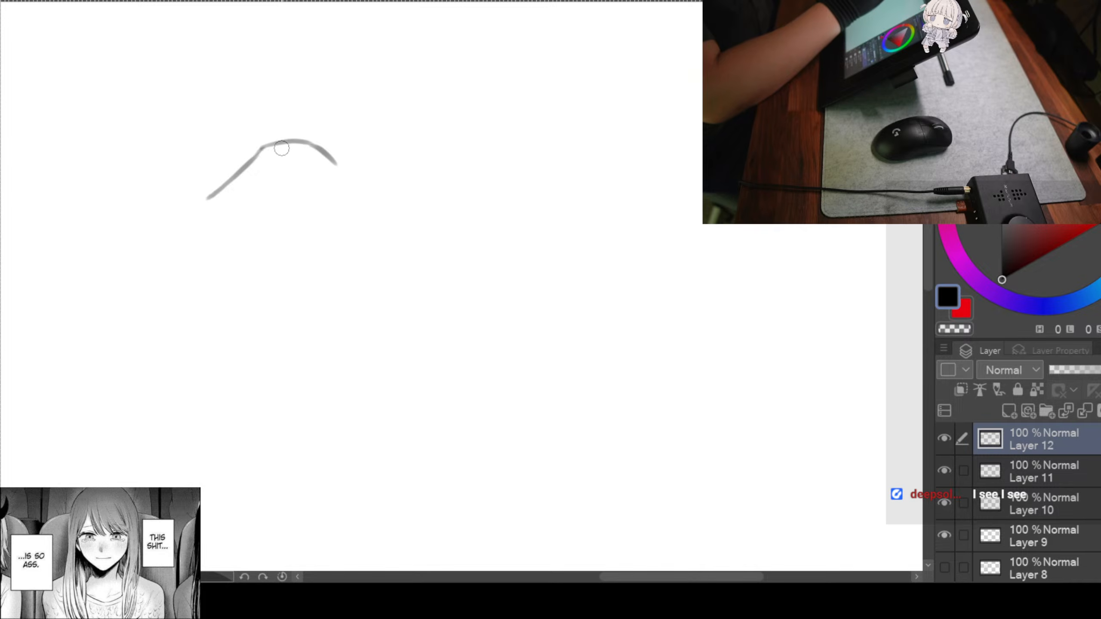
# Try several versions of the outer lash stroke and keep a flatter one branching from the viewer-left eye's upper lid
pyautogui.moveTo(263, 148); pyautogui.dragTo(209, 195)
pyautogui.hotkey('ctrl', 'z')
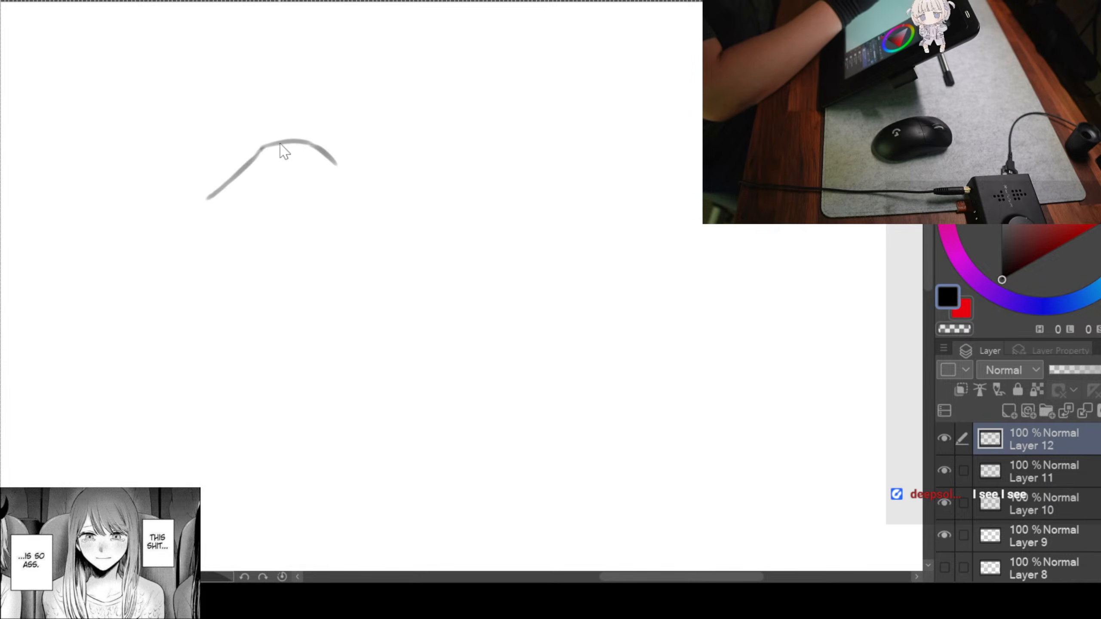
pyautogui.moveTo(263, 145); pyautogui.dragTo(204, 184)
pyautogui.hotkey('ctrl', 'z')
pyautogui.moveTo(259, 148); pyautogui.dragTo(202, 184)
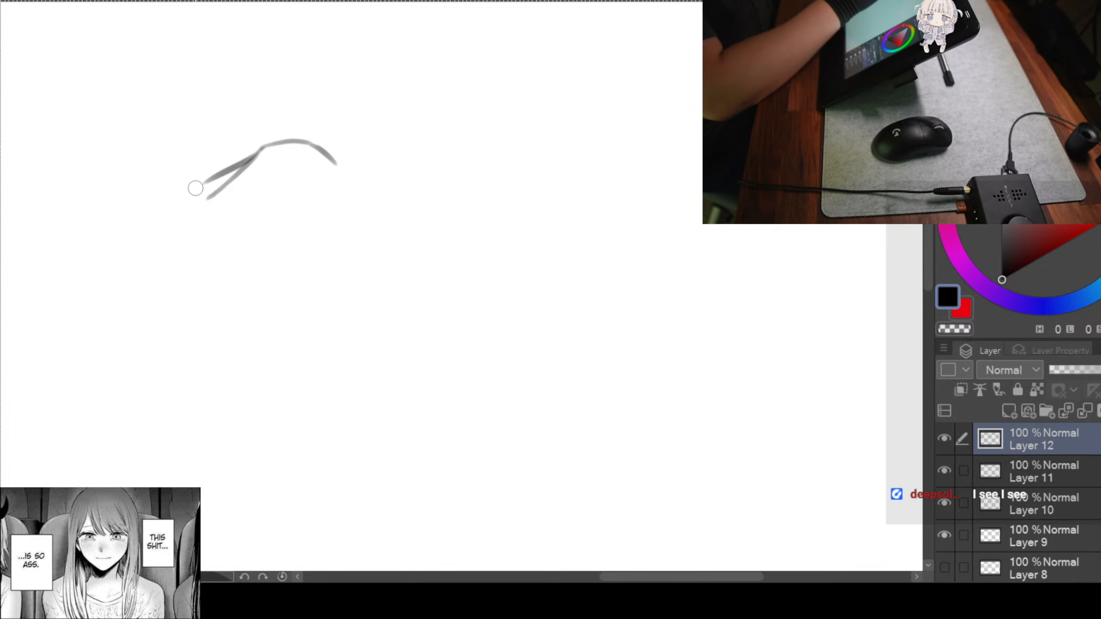
pyautogui.hotkey('ctrl', 'z')
pyautogui.moveTo(263, 148); pyautogui.dragTo(207, 191)
pyautogui.hotkey('ctrl', 'z')
pyautogui.moveTo(259, 150); pyautogui.dragTo(200, 185)
# Thicken the viewer-left eye's upper lash line, taper its inner end, and shape the outer corner with a flick and a short downward curve
pyautogui.moveTo(262, 149)
pyautogui.mouseDown()
pyautogui.moveTo(288, 142)
pyautogui.moveTo(256, 154)
pyautogui.moveTo(310, 148)
pyautogui.mouseUp()
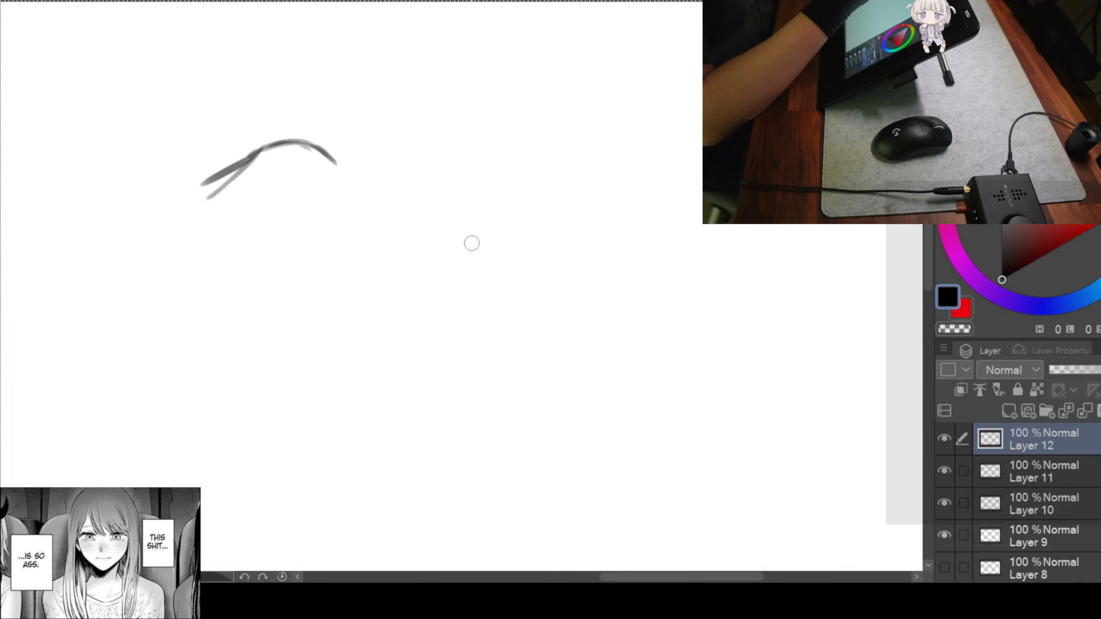
pyautogui.moveTo(322, 153); pyautogui.dragTo(335, 165)
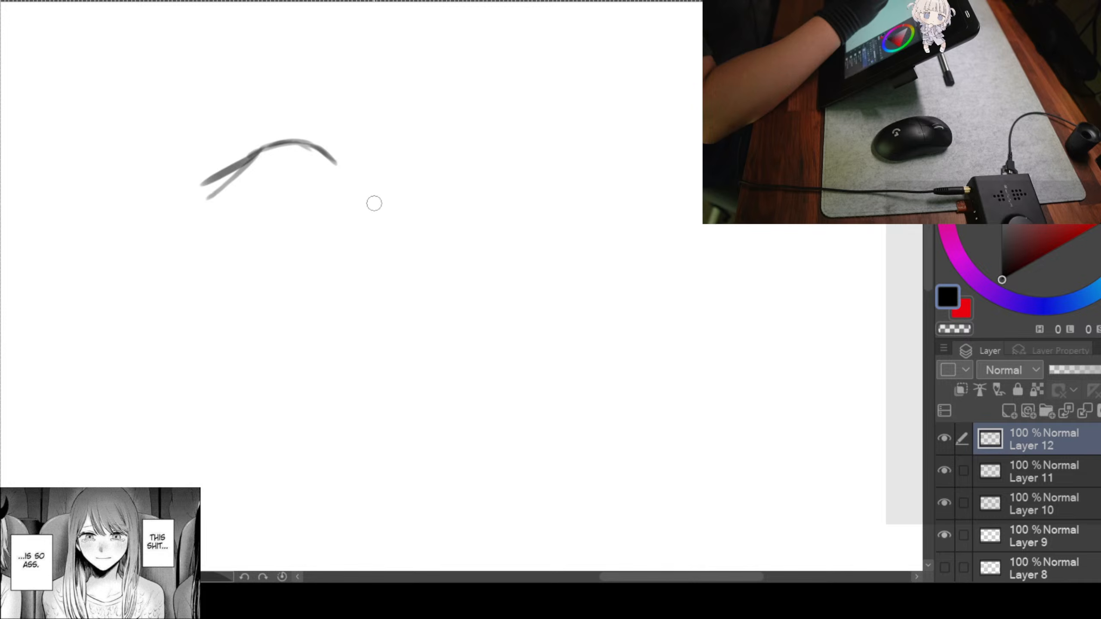
pyautogui.moveTo(332, 163); pyautogui.dragTo(338, 172)
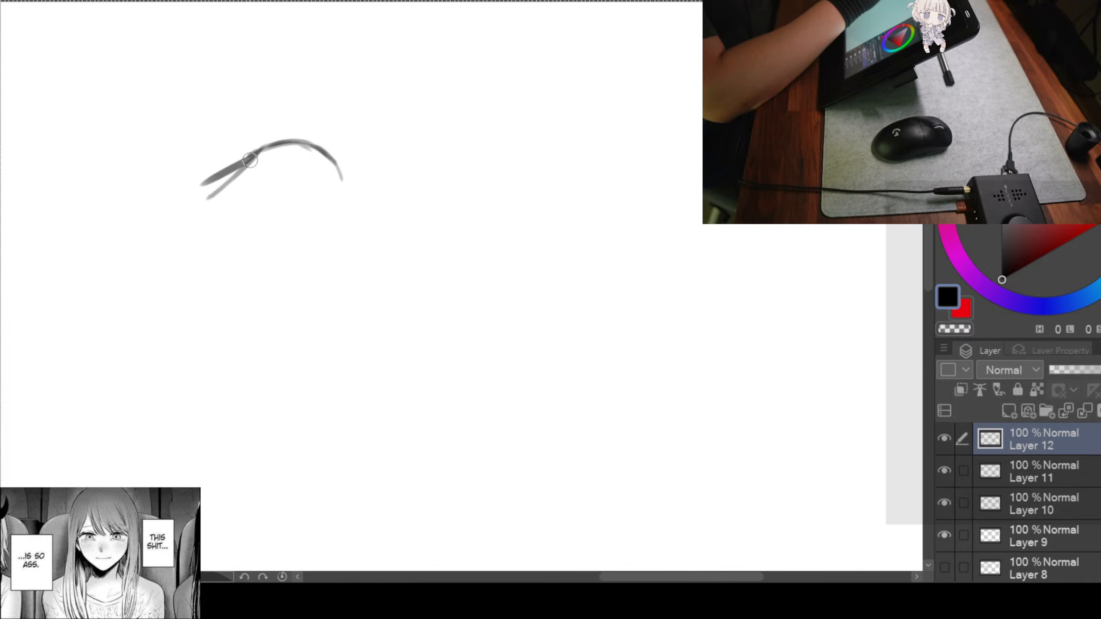
pyautogui.moveTo(256, 159)
pyautogui.mouseDown()
pyautogui.moveTo(188, 175)
pyautogui.moveTo(228, 174)
pyautogui.moveTo(200, 173)
pyautogui.moveTo(260, 148)
pyautogui.moveTo(245, 157)
pyautogui.moveTo(324, 153)
pyautogui.mouseUp()
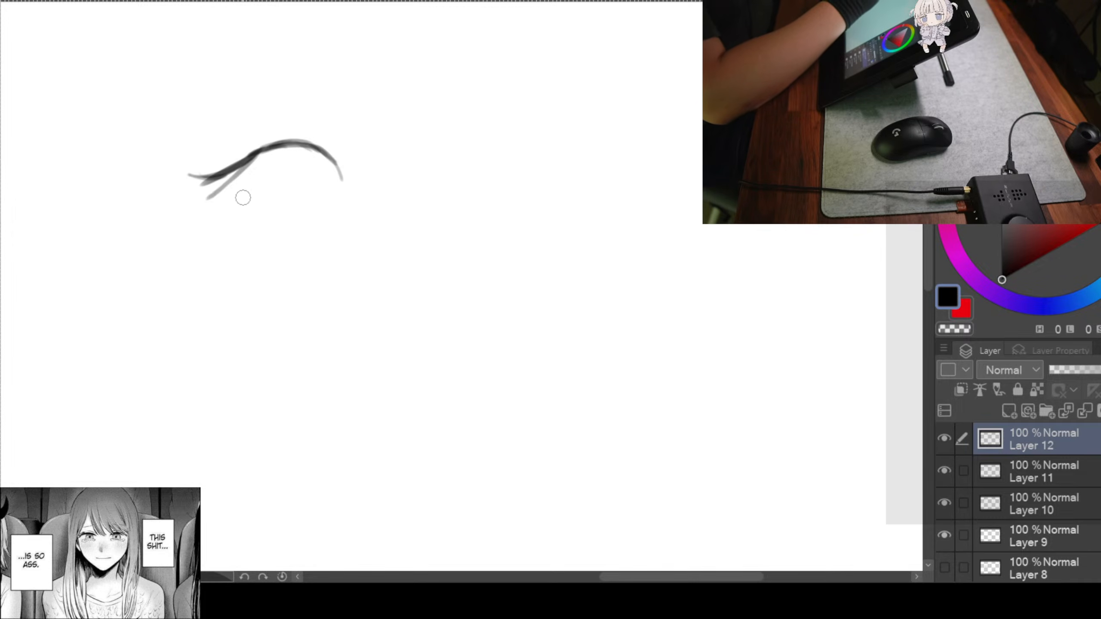
pyautogui.moveTo(208, 199)
pyautogui.mouseDown()
pyautogui.moveTo(255, 167)
pyautogui.moveTo(210, 182)
pyautogui.moveTo(234, 216)
pyautogui.mouseUp()
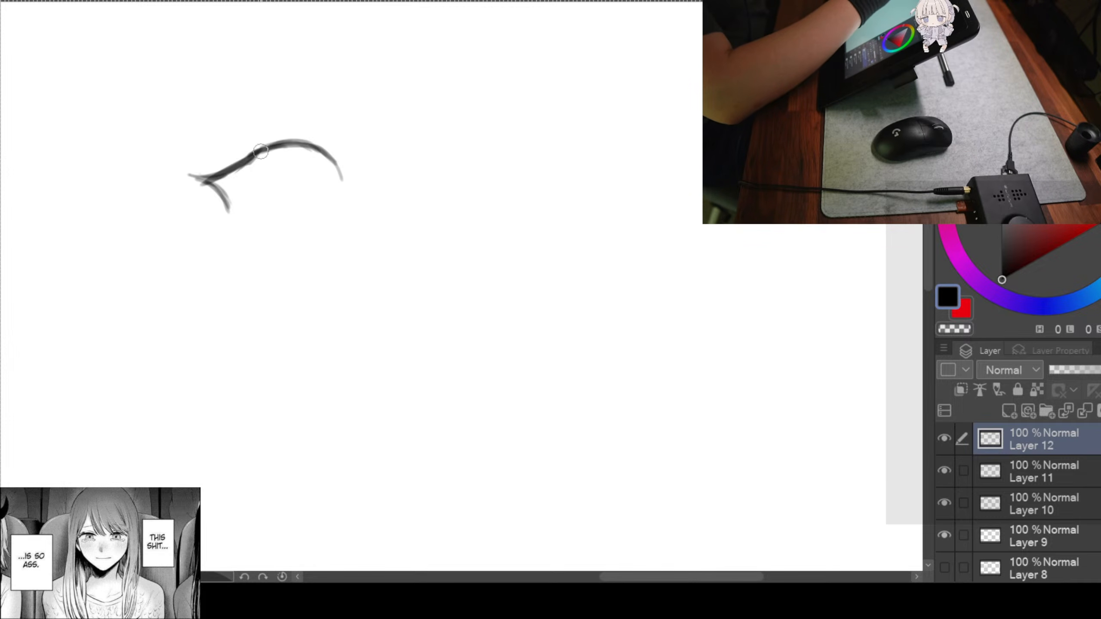
pyautogui.moveTo(195, 177)
pyautogui.mouseDown()
pyautogui.moveTo(277, 149)
pyautogui.moveTo(325, 153)
pyautogui.moveTo(342, 178)
pyautogui.mouseUp()
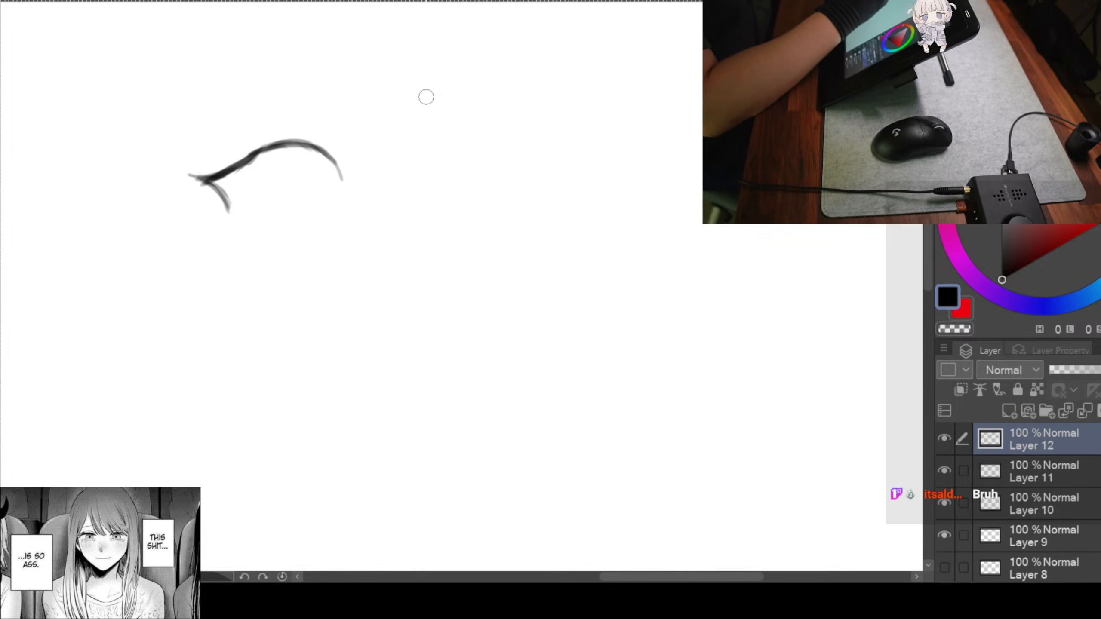
# Draw a round iris outline hanging from the viewer-left eye's upper lid, refining both sides and the bottom curve
pyautogui.moveTo(494, 214); pyautogui.dragTo(479, 219)
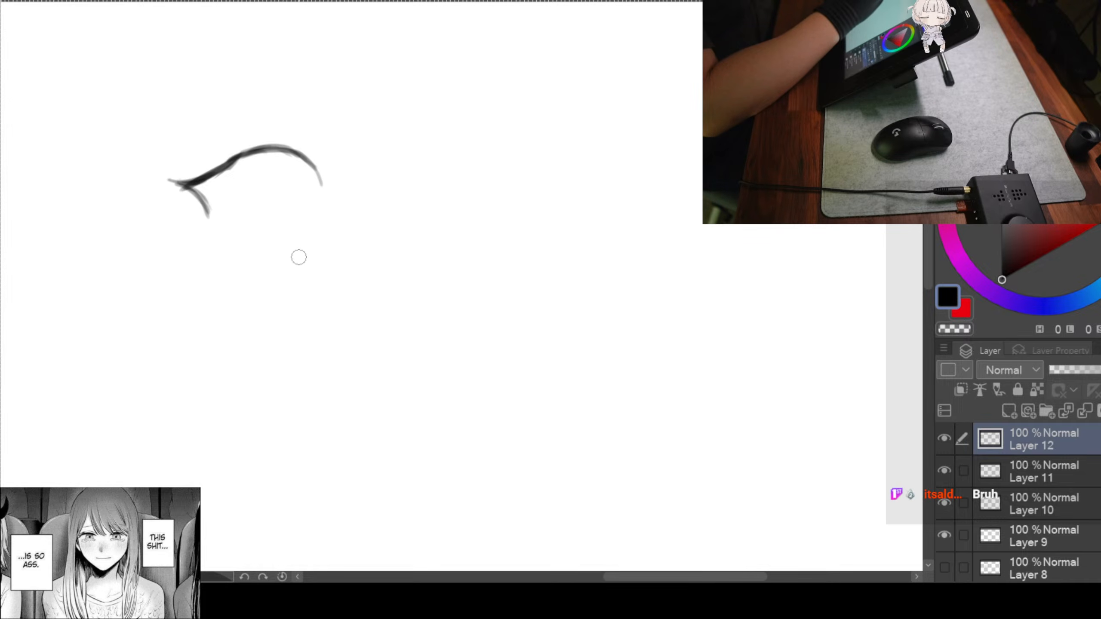
pyautogui.moveTo(236, 161)
pyautogui.mouseDown()
pyautogui.moveTo(299, 153)
pyautogui.moveTo(230, 187)
pyautogui.mouseUp()
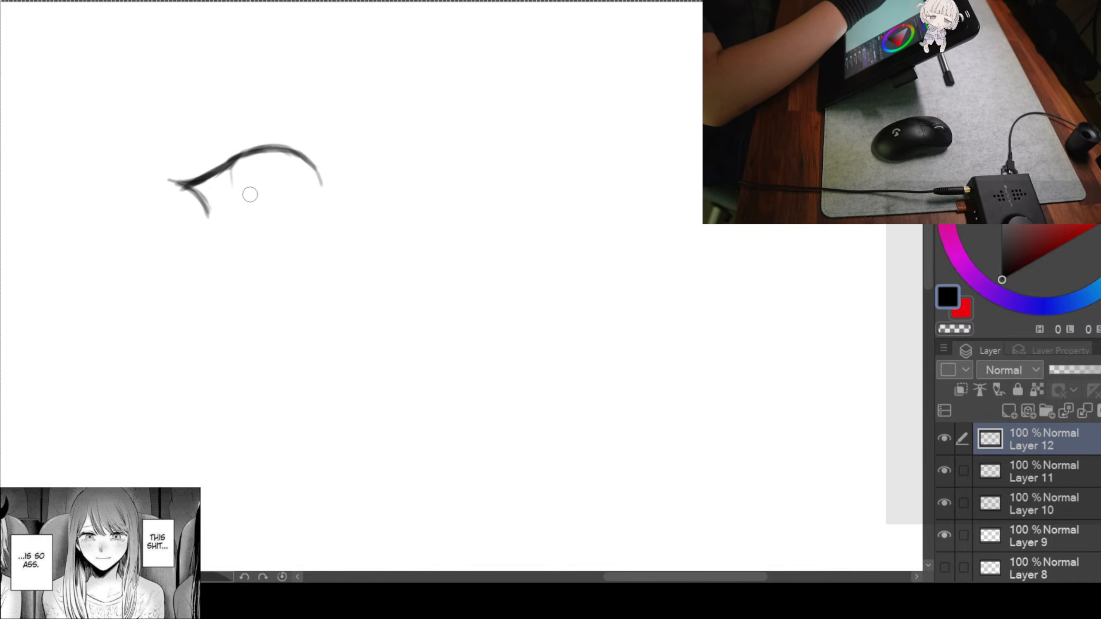
pyautogui.moveTo(230, 167); pyautogui.dragTo(241, 211)
pyautogui.hotkey('ctrl', 'z')
pyautogui.moveTo(230, 168); pyautogui.dragTo(253, 212)
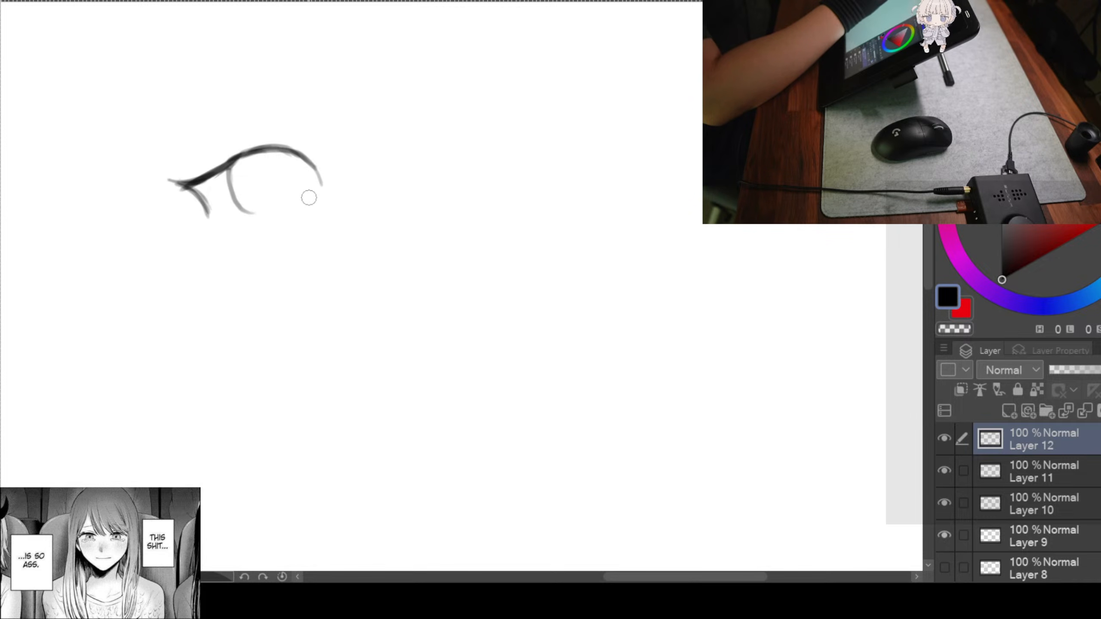
pyautogui.hotkey('ctrl', 'z')
pyautogui.moveTo(231, 167); pyautogui.dragTo(259, 215)
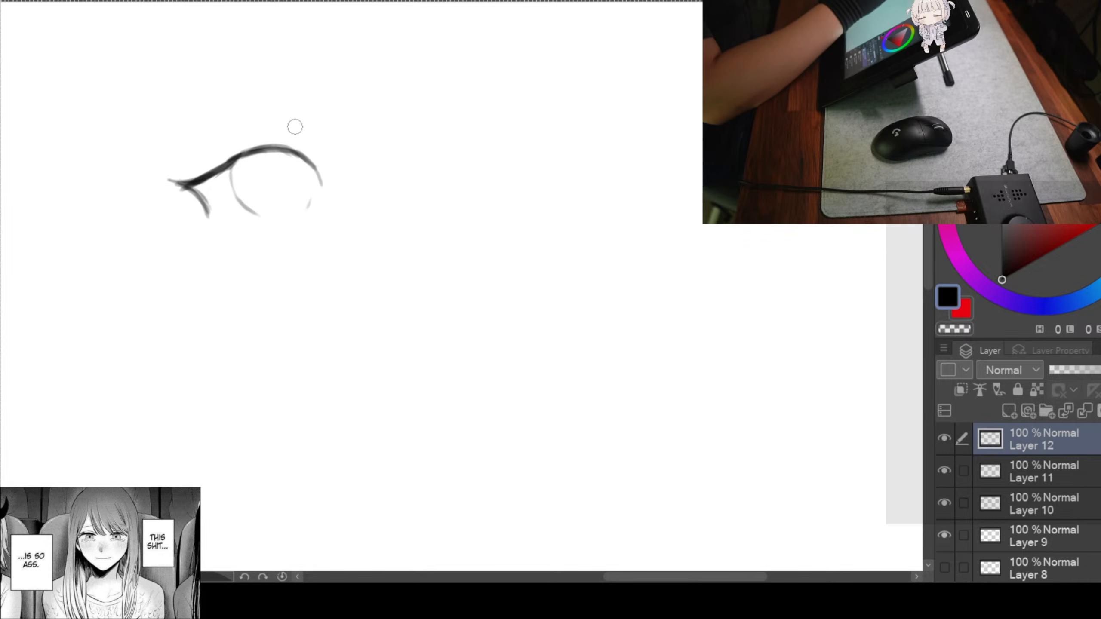
pyautogui.moveTo(305, 198)
pyautogui.mouseDown()
pyautogui.moveTo(307, 164)
pyautogui.moveTo(303, 217)
pyautogui.moveTo(282, 217)
pyautogui.moveTo(307, 200)
pyautogui.mouseUp()
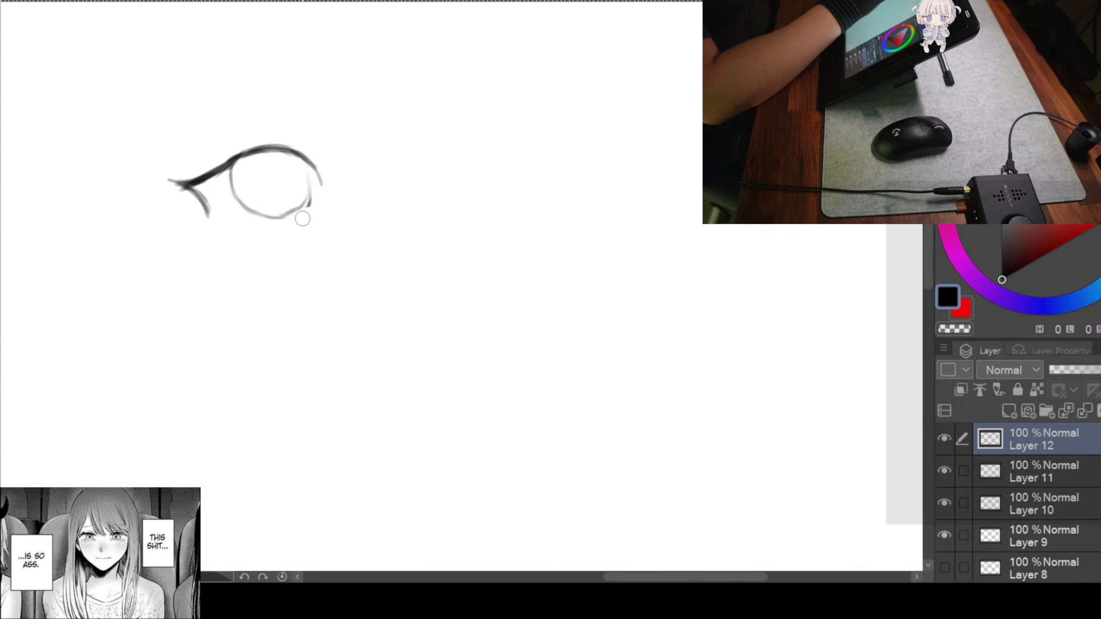
pyautogui.moveTo(309, 160); pyautogui.dragTo(302, 203)
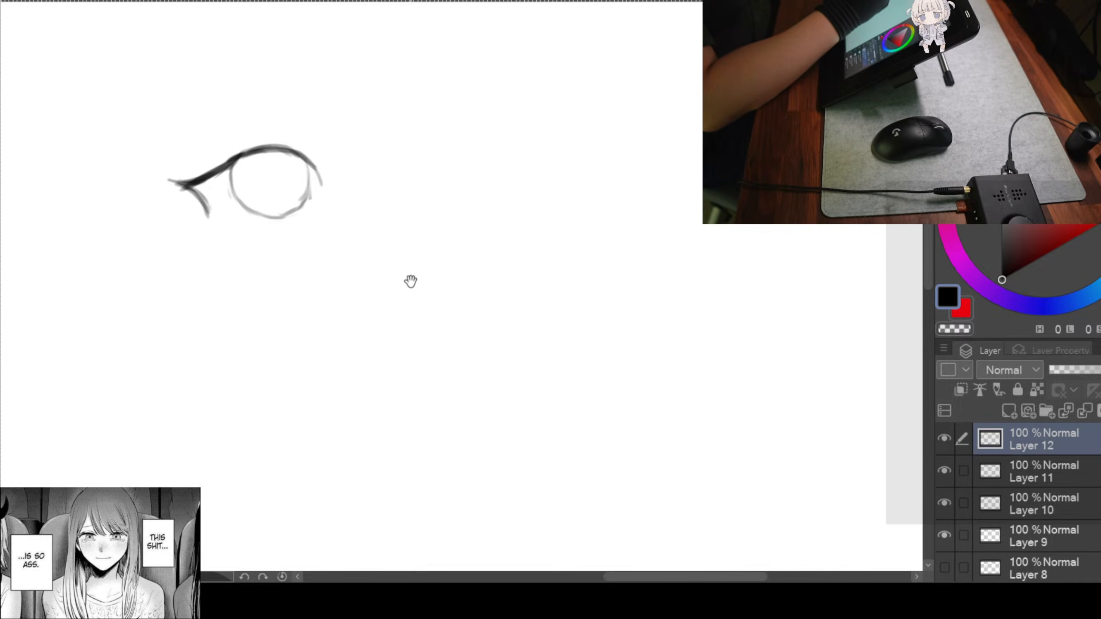
# Extend the viewer-left eye's upper lid outward and down into a tapered inner corner
pyautogui.moveTo(408, 277); pyautogui.dragTo(395, 271)
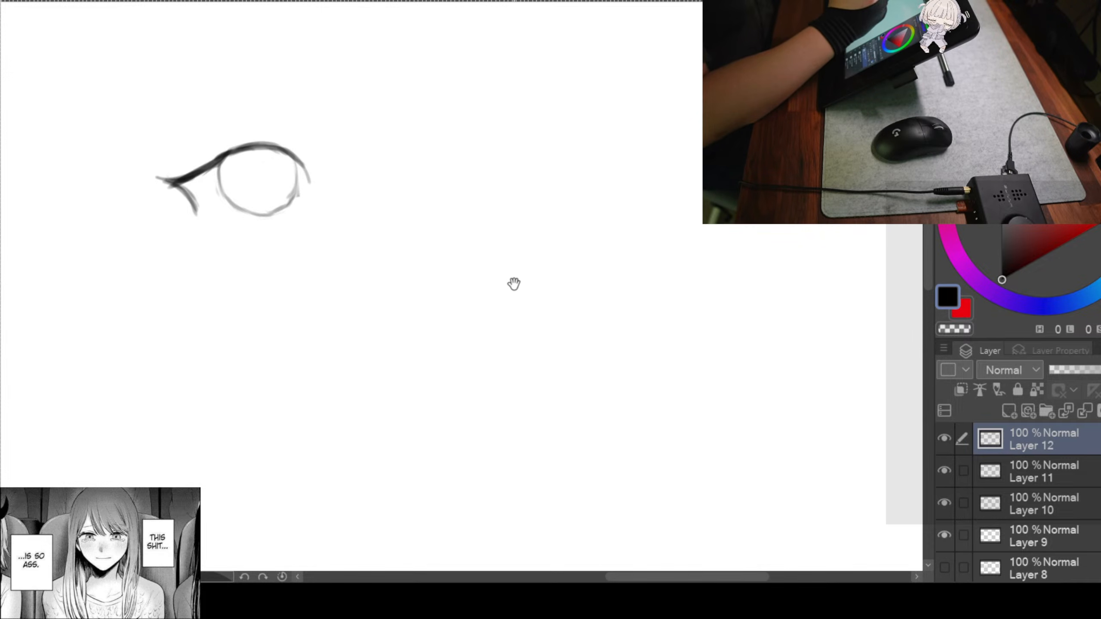
pyautogui.moveTo(513, 283); pyautogui.dragTo(495, 261)
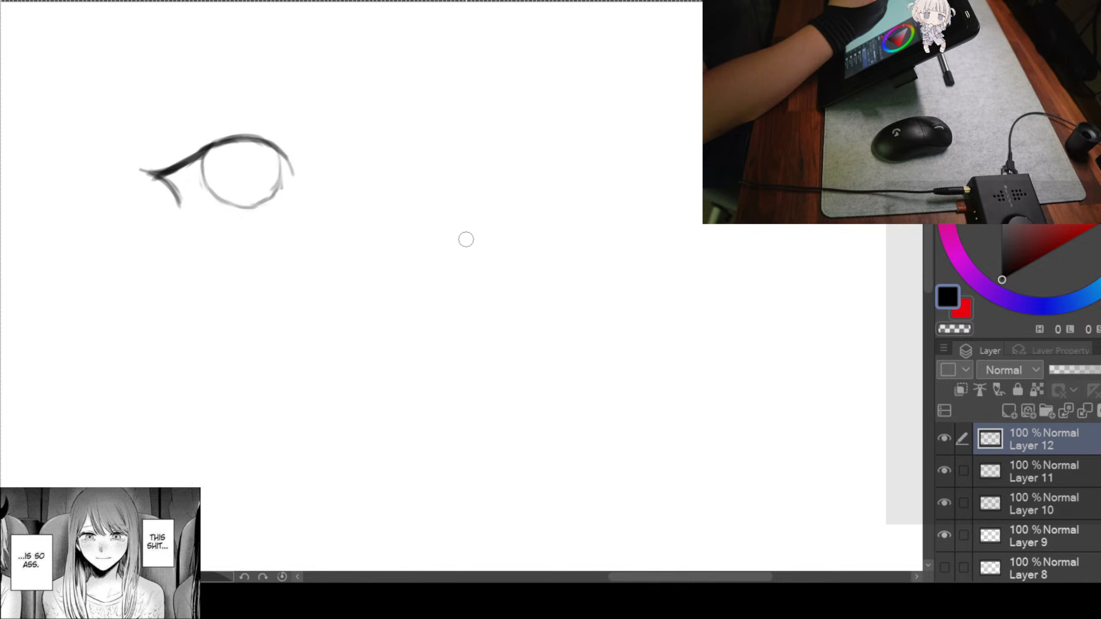
pyautogui.moveTo(274, 145); pyautogui.dragTo(319, 187)
pyautogui.moveTo(274, 142)
pyautogui.mouseDown()
pyautogui.moveTo(318, 184)
pyautogui.moveTo(362, 172)
pyautogui.mouseUp()
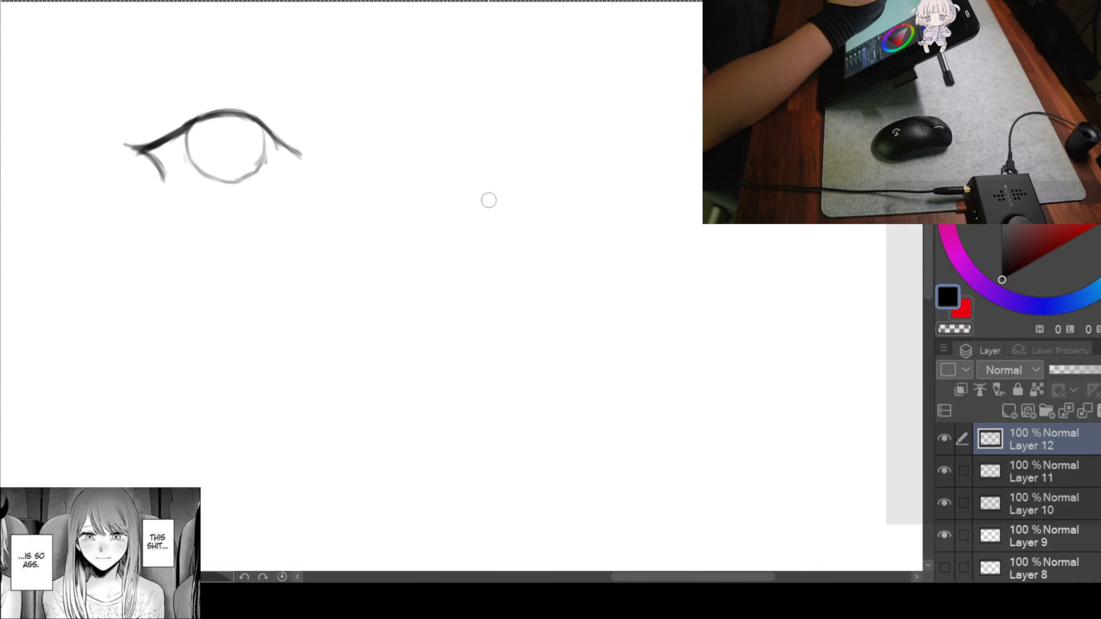
# Mark the nose with a small short stroke below and beside the viewer-left eye's inner corner
pyautogui.moveTo(385, 212); pyautogui.dragTo(384, 224)
pyautogui.moveTo(453, 205); pyautogui.dragTo(443, 233)
pyautogui.moveTo(418, 175); pyautogui.dragTo(399, 173)
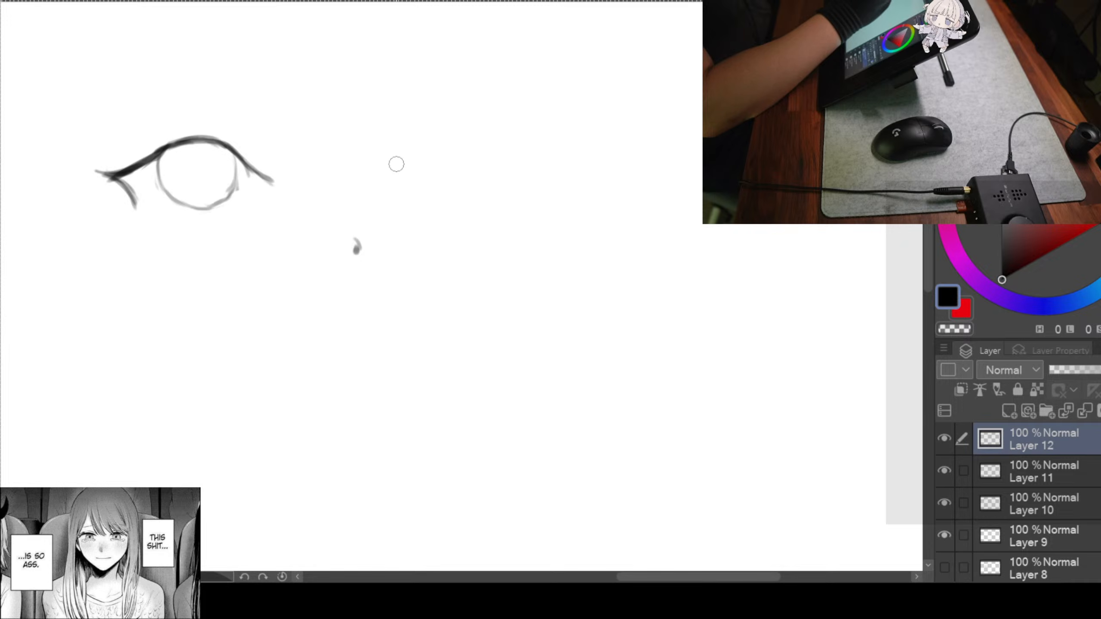
# Sketch the viewer-right eye's arched upper lid from its inner corner and extend it into a long wavy outer lash
pyautogui.moveTo(393, 162); pyautogui.dragTo(407, 154)
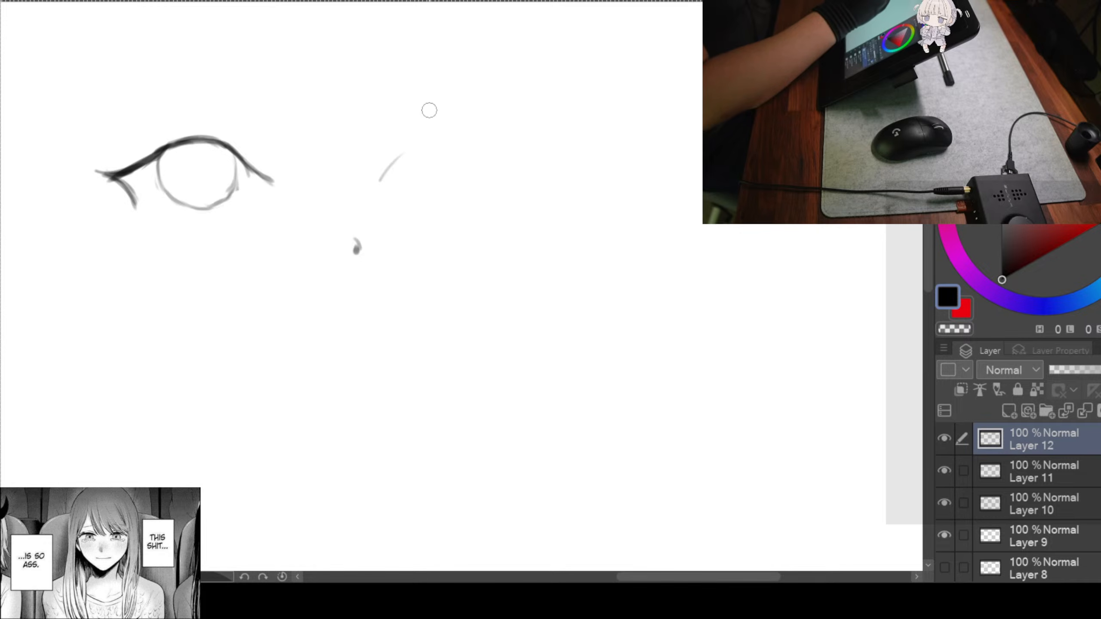
pyautogui.moveTo(380, 181)
pyautogui.mouseDown()
pyautogui.moveTo(398, 158)
pyautogui.moveTo(473, 149)
pyautogui.mouseUp()
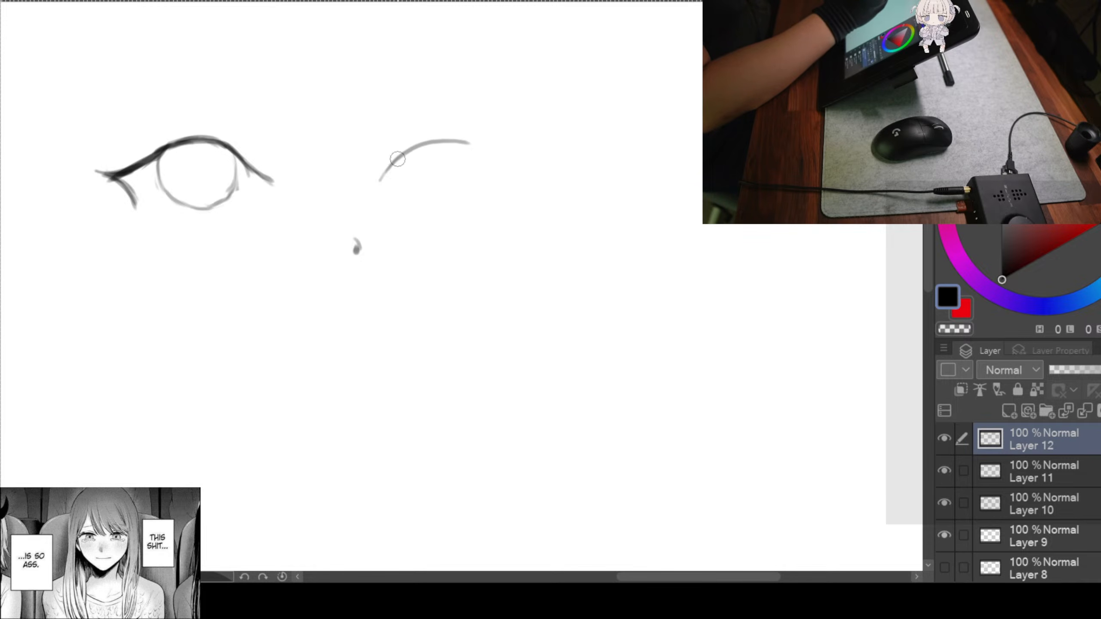
pyautogui.moveTo(369, 194)
pyautogui.mouseDown()
pyautogui.moveTo(422, 148)
pyautogui.moveTo(445, 145)
pyautogui.mouseUp()
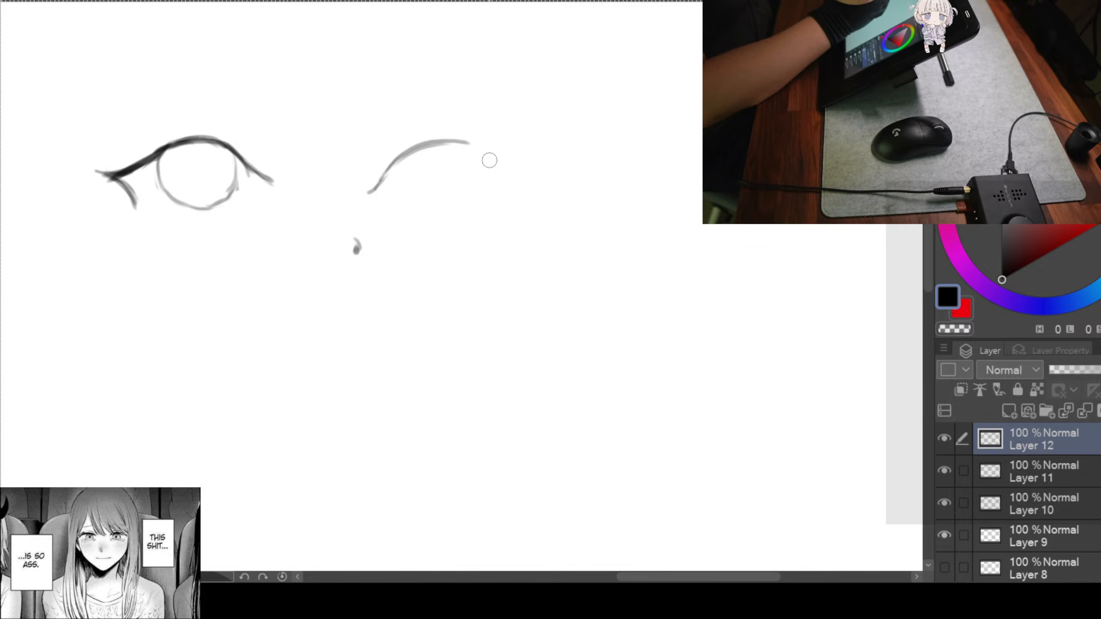
pyautogui.moveTo(457, 143); pyautogui.dragTo(555, 158)
pyautogui.hotkey('ctrl', 'z')
pyautogui.moveTo(459, 141)
pyautogui.mouseDown()
pyautogui.moveTo(539, 162)
pyautogui.moveTo(554, 157)
pyautogui.moveTo(483, 142)
pyautogui.moveTo(561, 148)
pyautogui.mouseUp()
pyautogui.hotkey('ctrl', 'z')
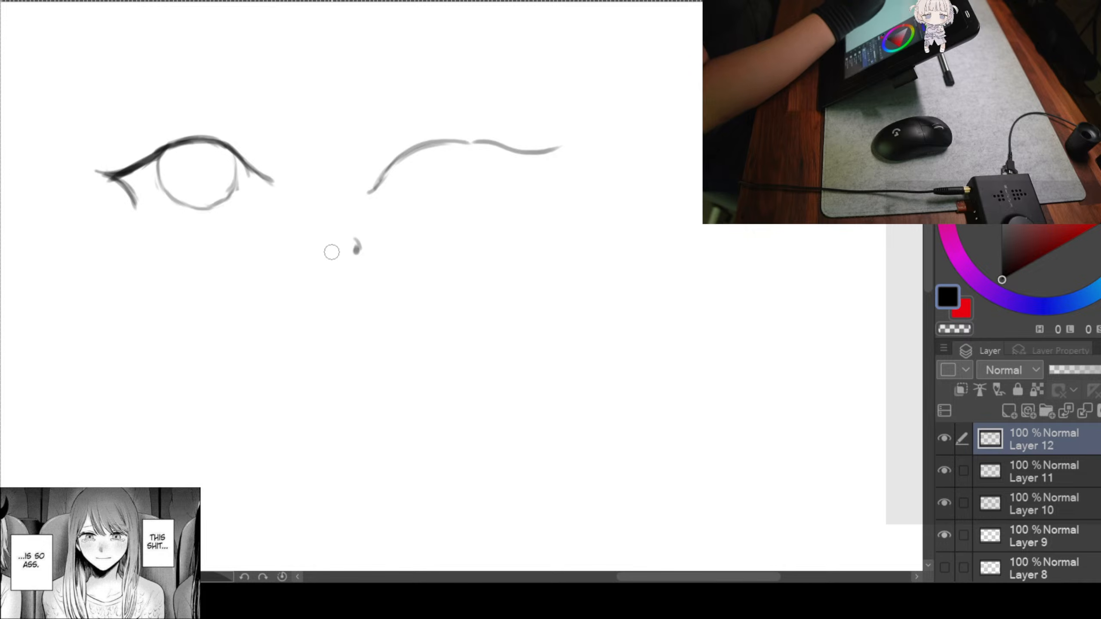
# Add a faint lower lid line to the viewer-right eye, thicken its upper lid, and fork the lash at the outer end
pyautogui.moveTo(277, 234)
pyautogui.mouseDown()
pyautogui.moveTo(515, 231)
pyautogui.moveTo(577, 272)
pyautogui.mouseUp()
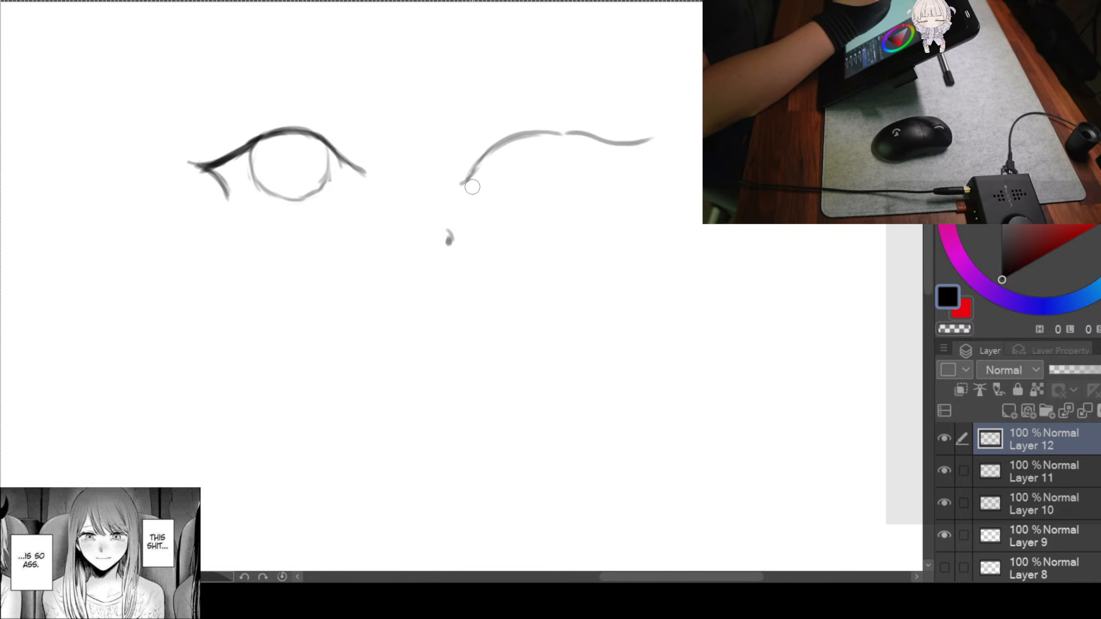
pyautogui.moveTo(479, 186); pyautogui.dragTo(591, 194)
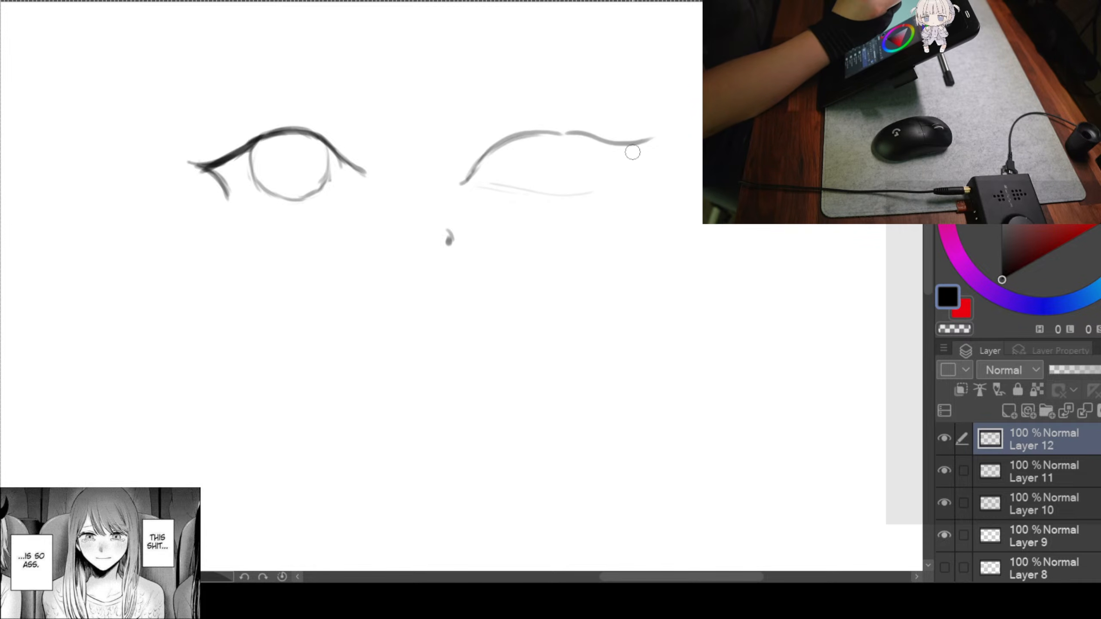
pyautogui.moveTo(519, 135)
pyautogui.mouseDown()
pyautogui.moveTo(587, 143)
pyautogui.moveTo(559, 132)
pyautogui.moveTo(646, 167)
pyautogui.mouseUp()
pyautogui.moveTo(563, 133); pyautogui.dragTo(662, 154)
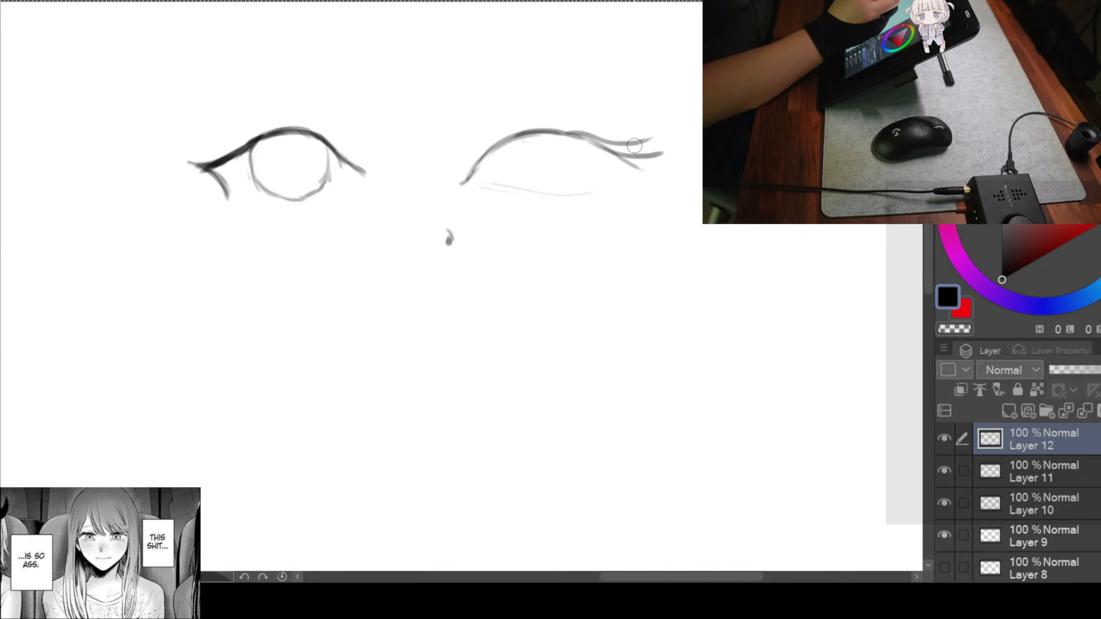
pyautogui.moveTo(496, 143)
pyautogui.mouseDown()
pyautogui.moveTo(473, 171)
pyautogui.moveTo(546, 127)
pyautogui.moveTo(591, 131)
pyautogui.moveTo(682, 173)
pyautogui.mouseUp()
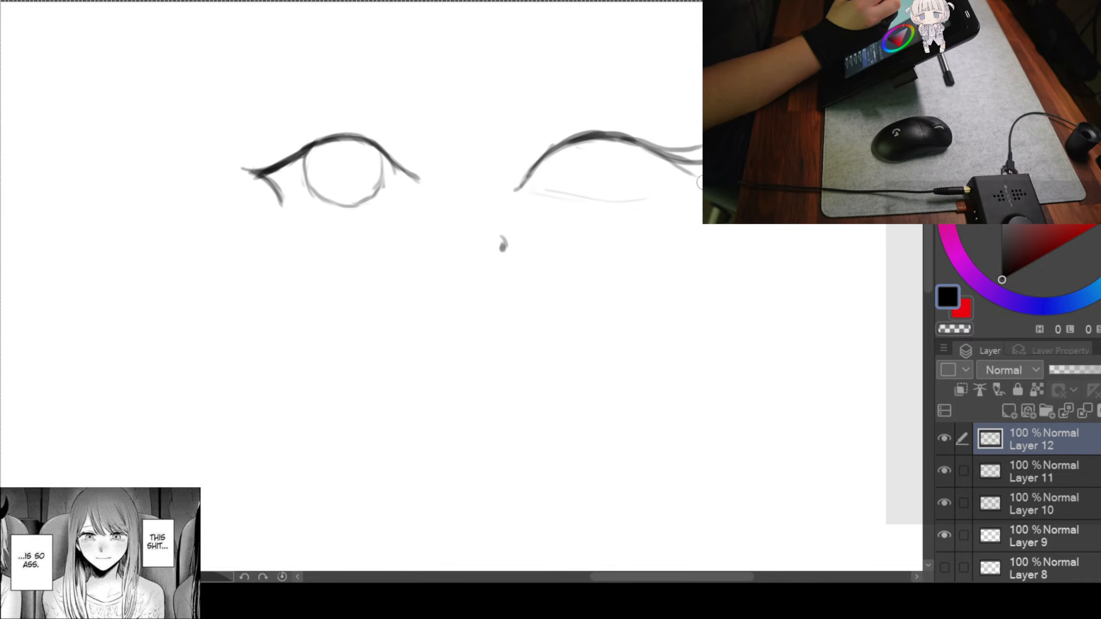
# Add short downward curved strokes beneath the viewer-right eye's outer corner to form the lower lash
pyautogui.moveTo(686, 165); pyautogui.dragTo(663, 204)
pyautogui.moveTo(678, 165); pyautogui.dragTo(668, 198)
pyautogui.moveTo(609, 243); pyautogui.dragTo(643, 228)
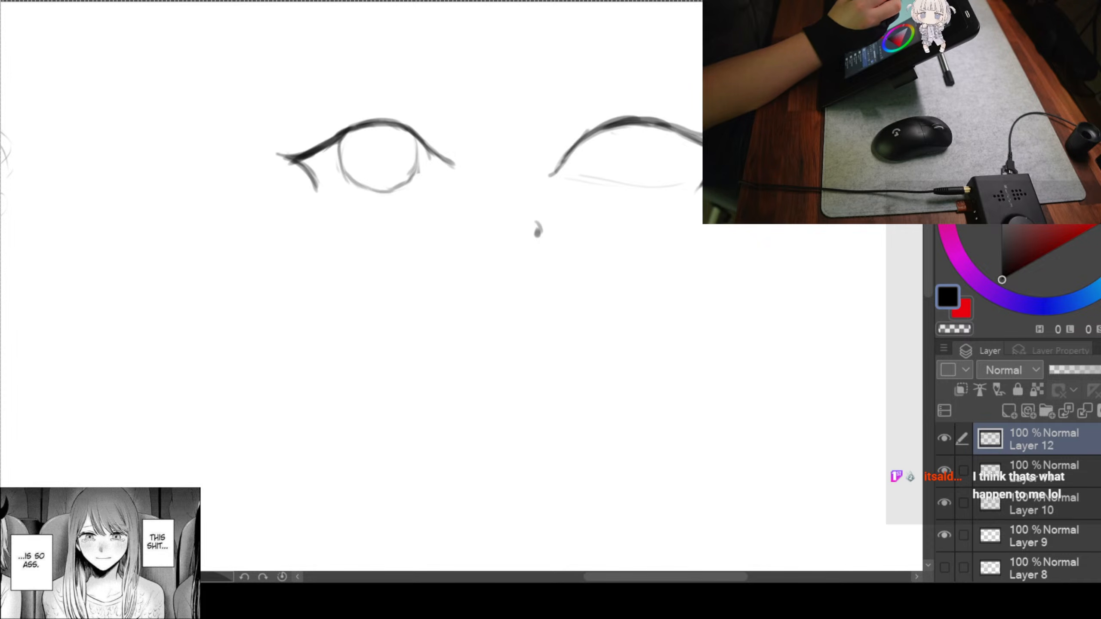
# Erase the round iris outline from the viewer-left eye, leaving its upper lid line and outer lower lash
pyautogui.moveTo(642, 187); pyautogui.dragTo(680, 181)
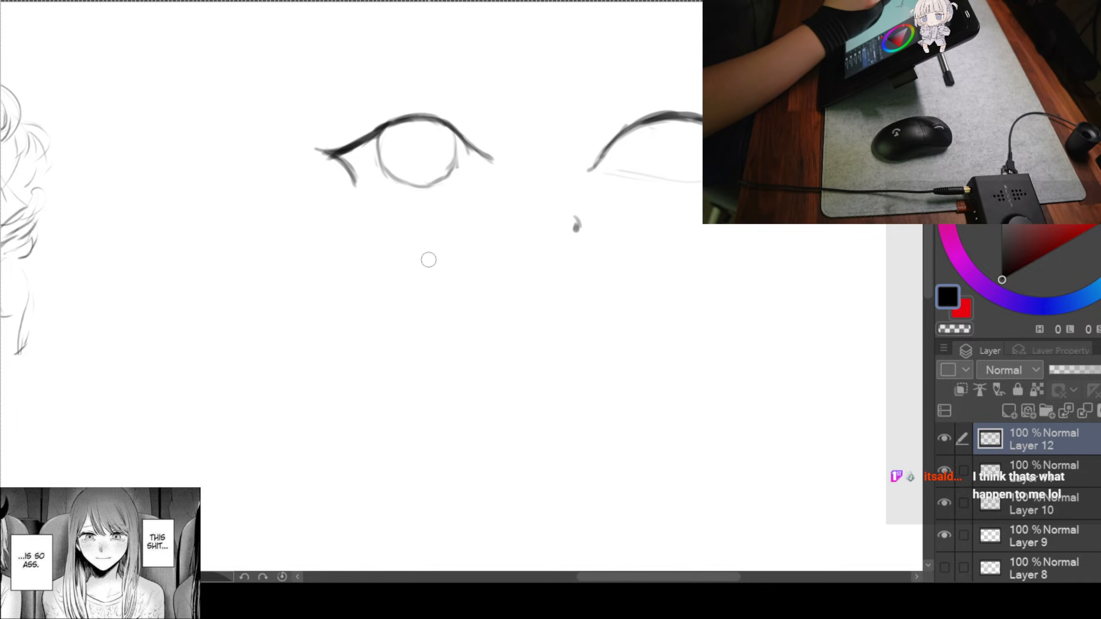
pyautogui.moveTo(394, 179)
pyautogui.mouseDown()
pyautogui.moveTo(381, 160)
pyautogui.moveTo(395, 144)
pyautogui.moveTo(386, 144)
pyautogui.moveTo(405, 173)
pyautogui.moveTo(444, 182)
pyautogui.moveTo(453, 143)
pyautogui.mouseUp()
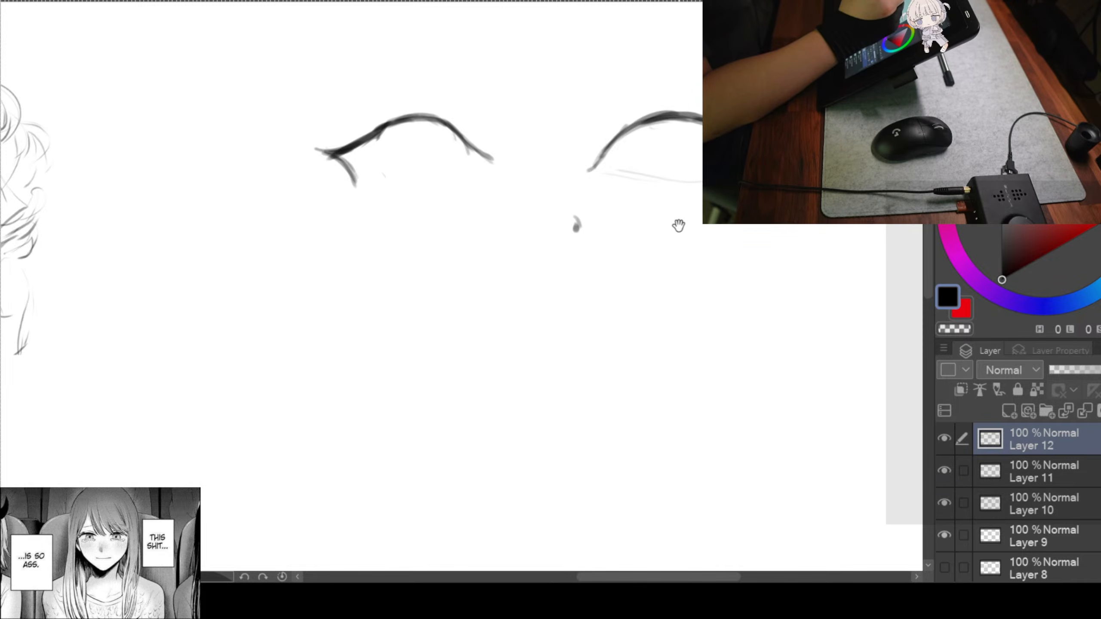
pyautogui.moveTo(678, 210); pyautogui.dragTo(673, 224)
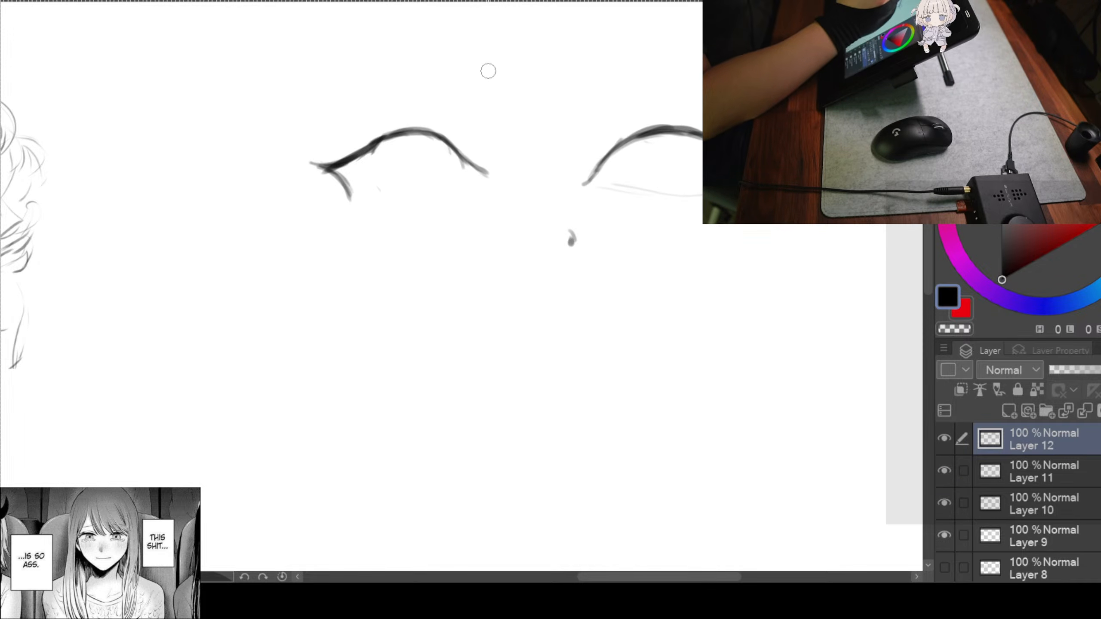
# Lasso the viewer-left eye, move it slightly outward from the nose with a transform, and deselect it
pyautogui.press('m')
pyautogui.moveTo(475, 84)
pyautogui.mouseDown()
pyautogui.moveTo(513, 179)
pyautogui.moveTo(477, 87)
pyautogui.mouseUp()
pyautogui.hotkey('ctrl', 't')
pyautogui.moveTo(481, 229); pyautogui.dragTo(457, 234)
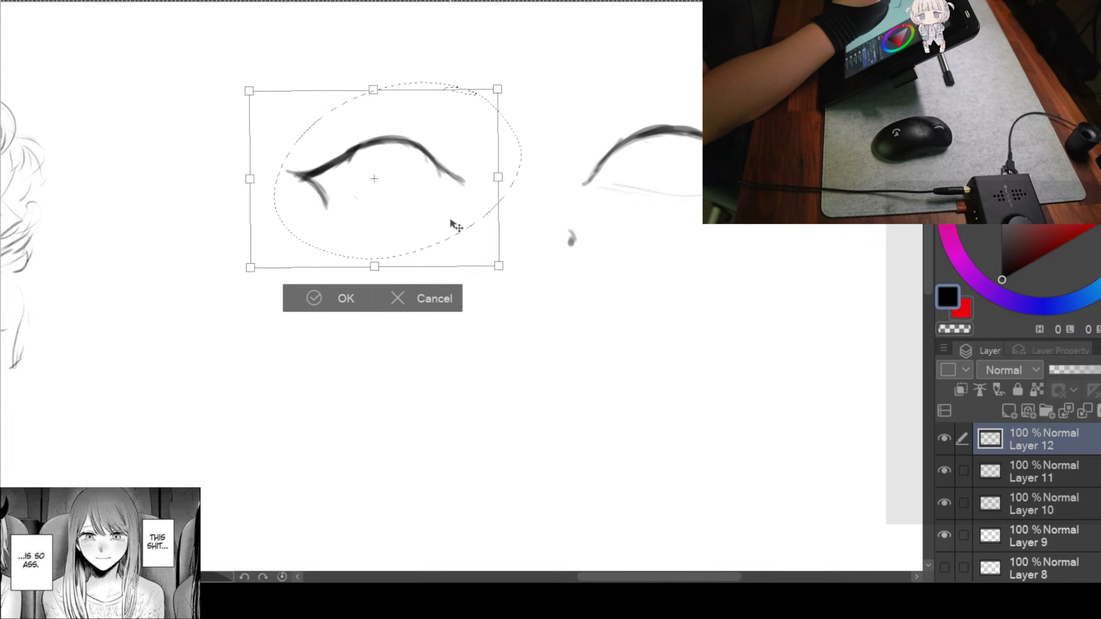
pyautogui.click(320, 294)
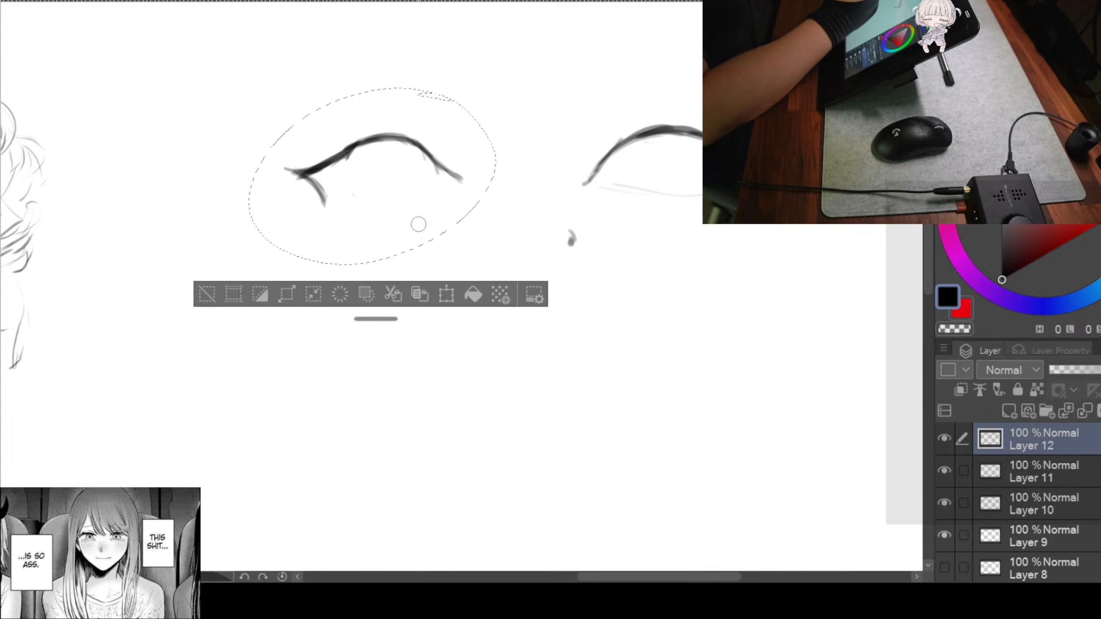
pyautogui.hotkey('ctrl', 'd')
# Draw the two curved sides of the iris inside the viewer-right eye, from the upper lid down to the lower lid
pyautogui.moveTo(647, 164); pyautogui.dragTo(606, 172)
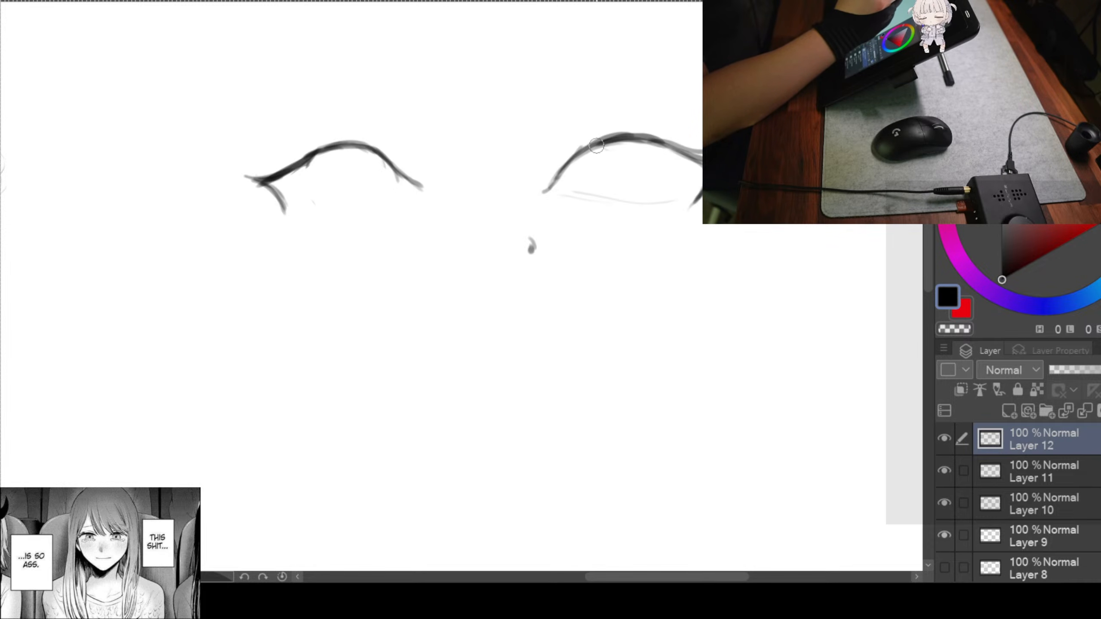
pyautogui.moveTo(592, 147); pyautogui.dragTo(598, 197)
pyautogui.hotkey('ctrl', 'z')
pyautogui.moveTo(592, 147); pyautogui.dragTo(598, 197)
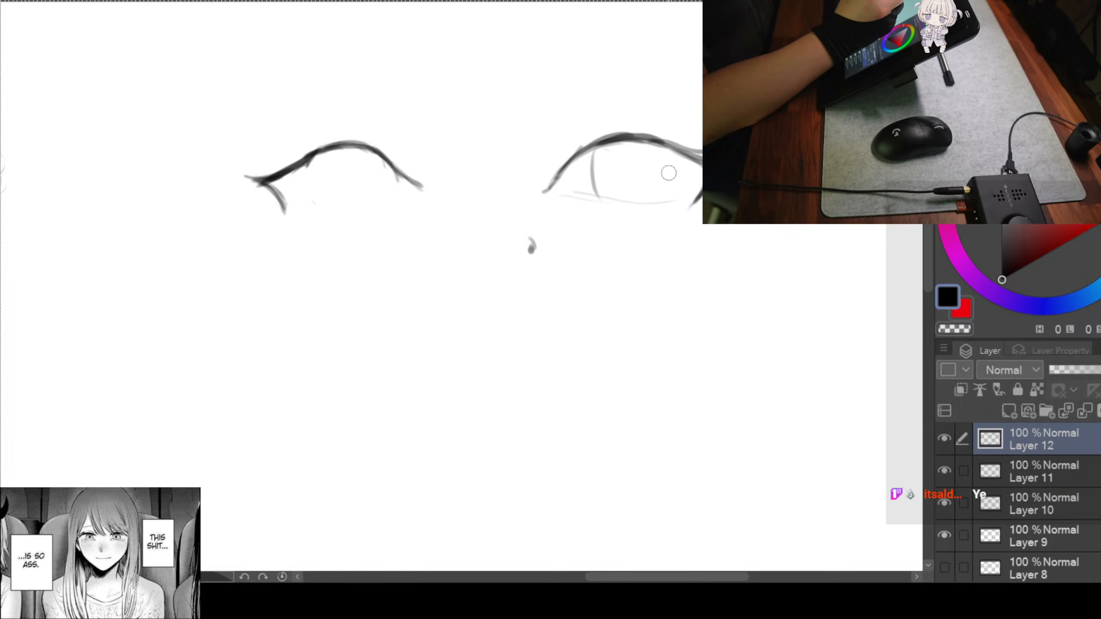
pyautogui.moveTo(669, 163); pyautogui.dragTo(654, 202)
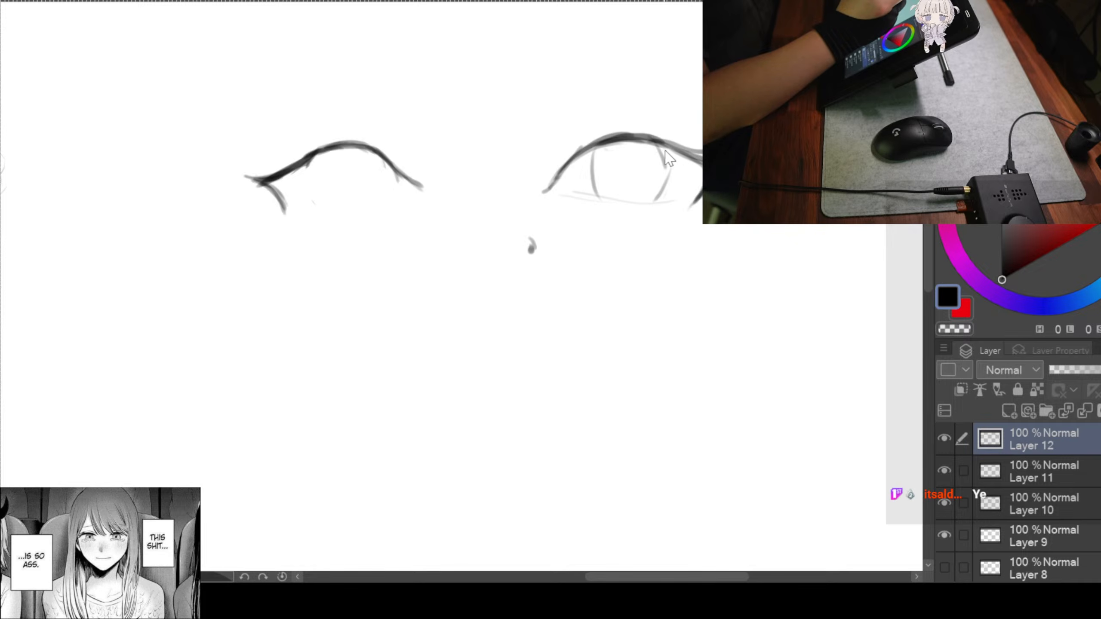
pyautogui.moveTo(668, 138); pyautogui.dragTo(646, 208)
pyautogui.moveTo(596, 150); pyautogui.dragTo(598, 191)
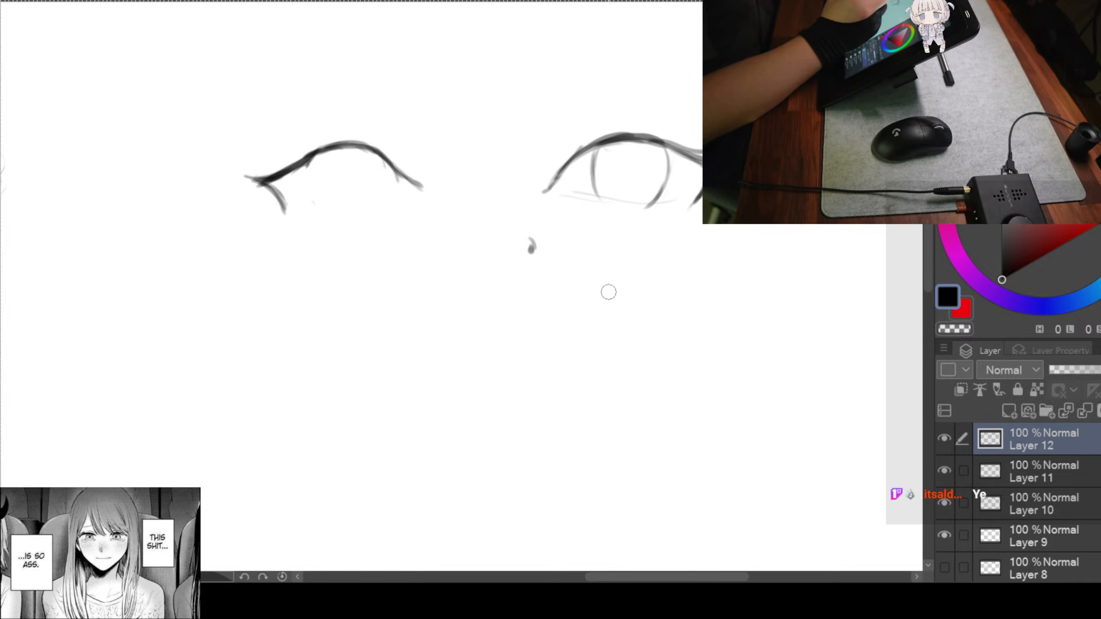
# Refine the viewer-right eye's faint lower lid near the inner corner and add a small lash flick to its upper lid
pyautogui.moveTo(550, 191); pyautogui.dragTo(575, 196)
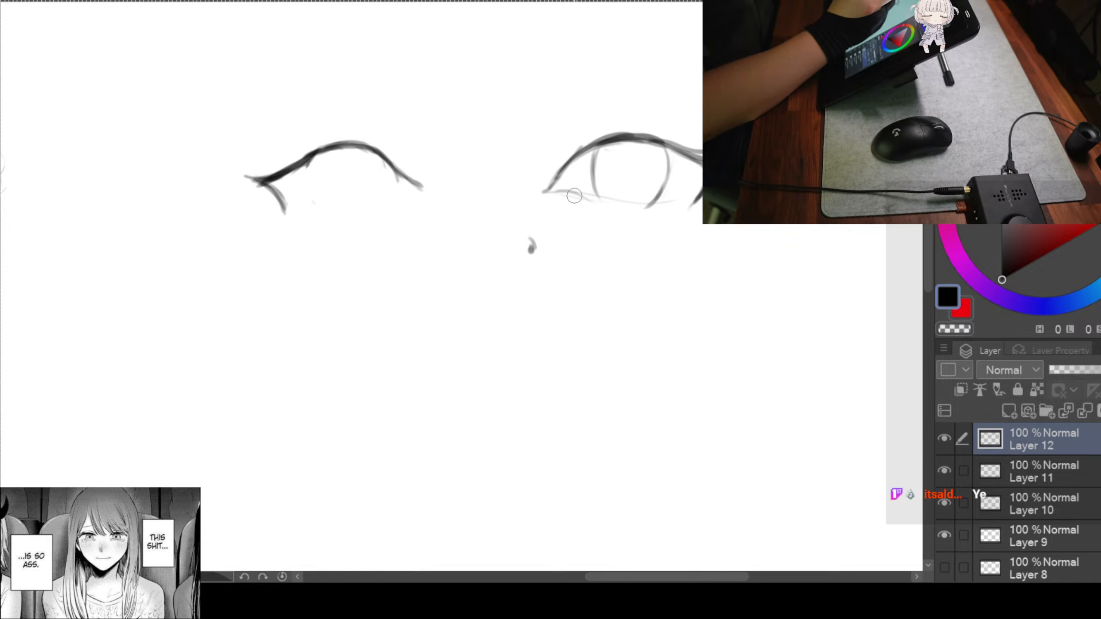
pyautogui.hotkey('ctrl', 'z')
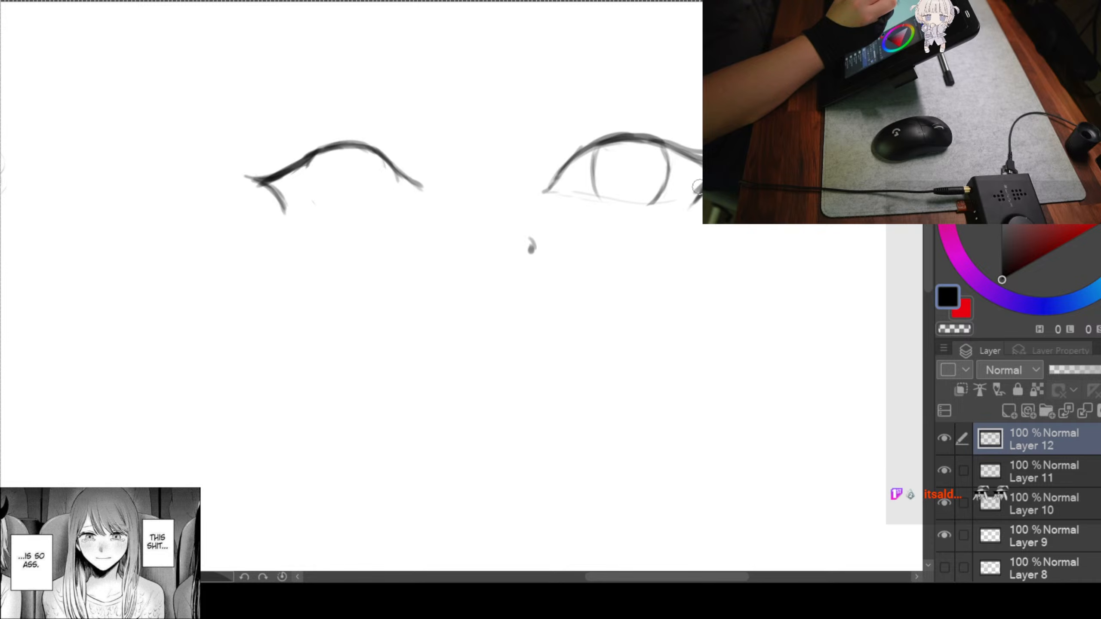
pyautogui.moveTo(671, 217); pyautogui.dragTo(661, 218)
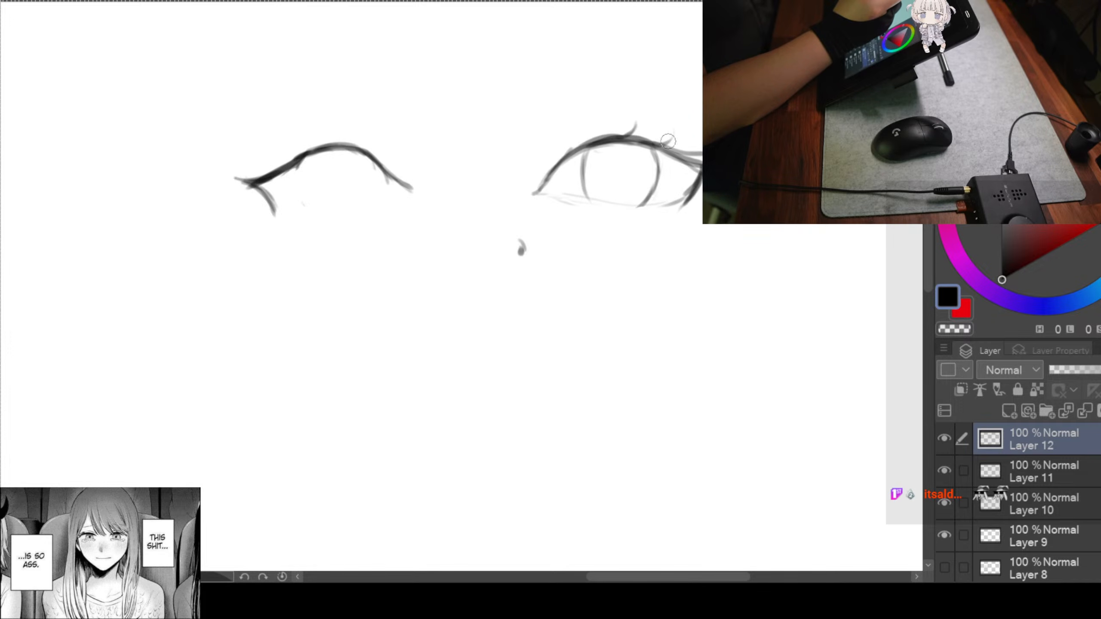
# Erase the inner end of the viewer-left eye's upper lid and redraw it as a clean slope down to the inner corner
pyautogui.moveTo(673, 148); pyautogui.dragTo(713, 131)
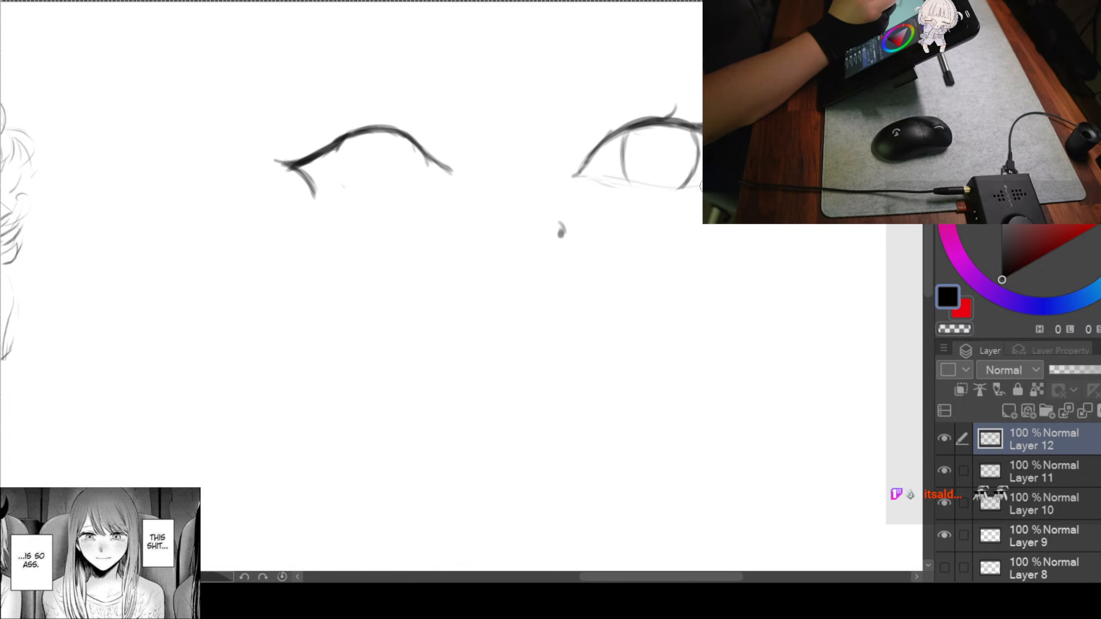
pyautogui.moveTo(446, 171)
pyautogui.mouseDown()
pyautogui.moveTo(422, 147)
pyautogui.moveTo(436, 169)
pyautogui.mouseUp()
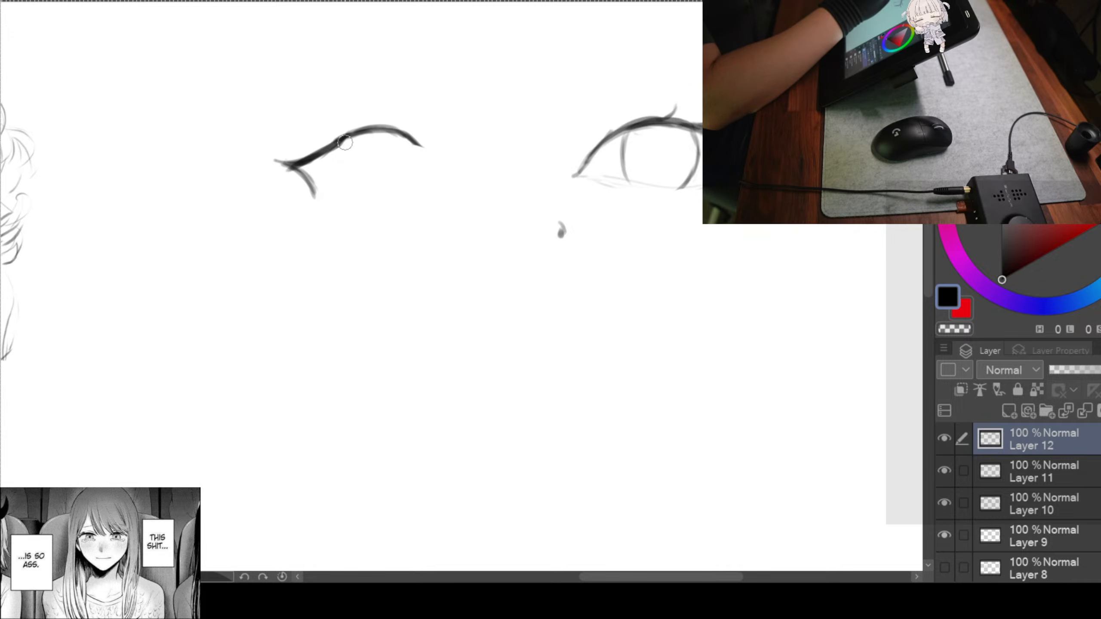
pyautogui.moveTo(344, 141)
pyautogui.mouseDown()
pyautogui.moveTo(377, 131)
pyautogui.moveTo(440, 152)
pyautogui.mouseUp()
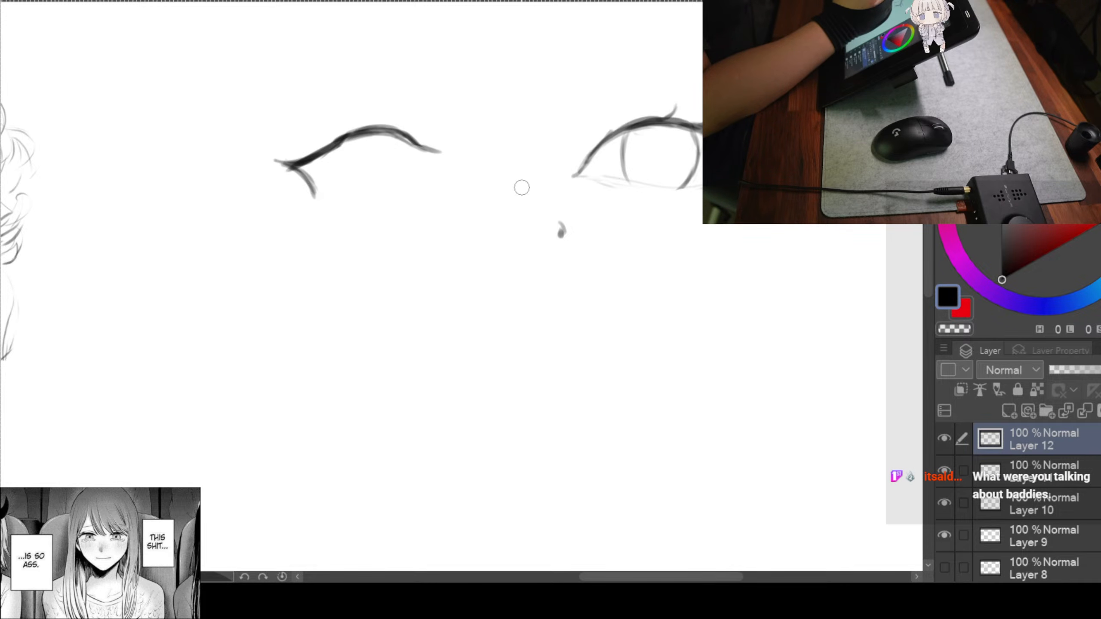
pyautogui.hotkey('ctrl', 'z')
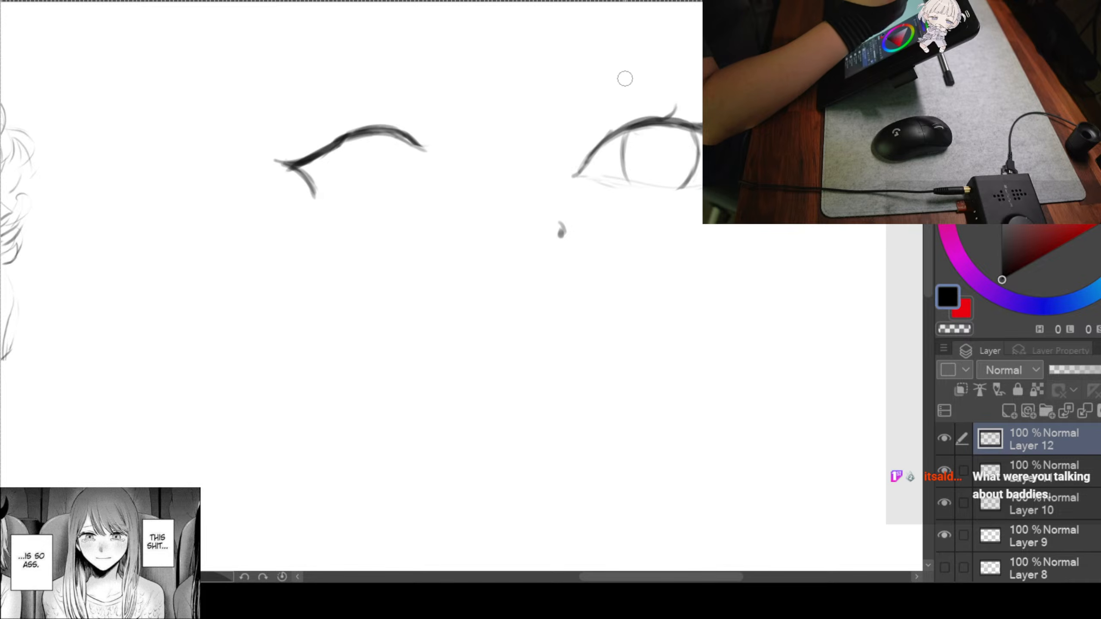
pyautogui.moveTo(410, 136); pyautogui.dragTo(451, 169)
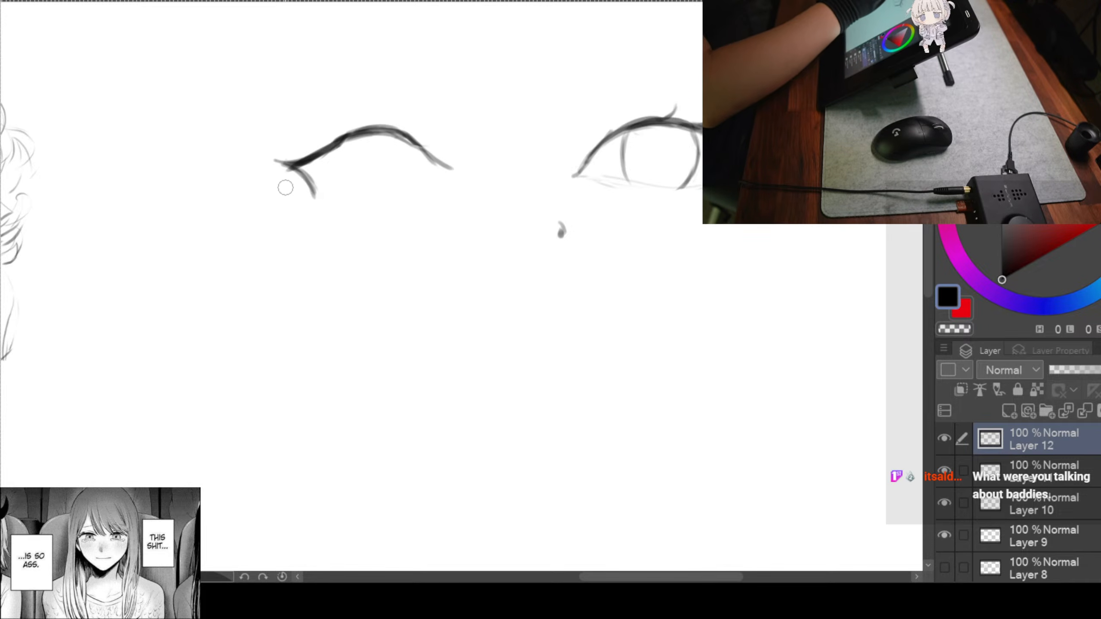
# Add flicked lashes along the viewer-left eye's upper lid and replace its lower lash with a curved lower lid reaching the inner corner
pyautogui.moveTo(299, 164); pyautogui.dragTo(261, 169)
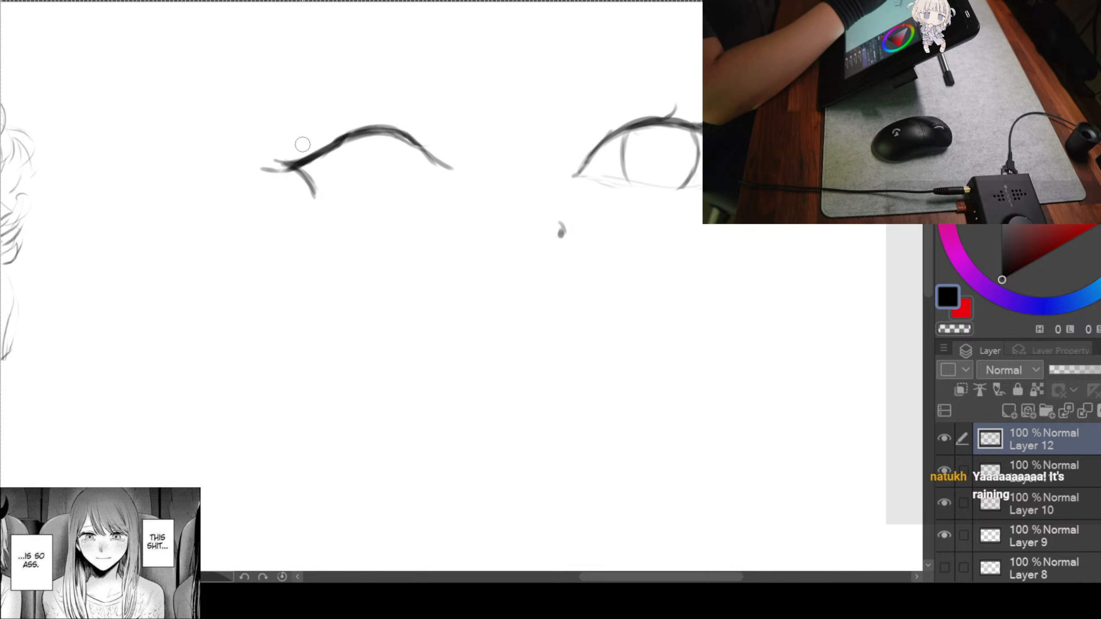
pyautogui.moveTo(304, 149); pyautogui.dragTo(377, 128)
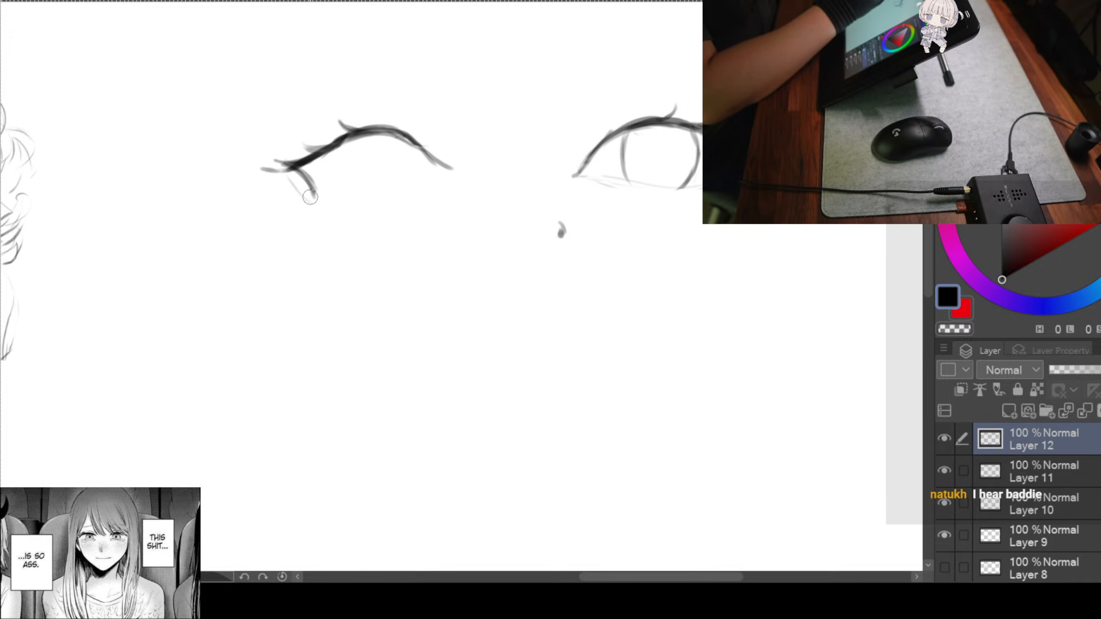
pyautogui.moveTo(285, 171); pyautogui.dragTo(319, 203)
pyautogui.hotkey('ctrl', 'z')
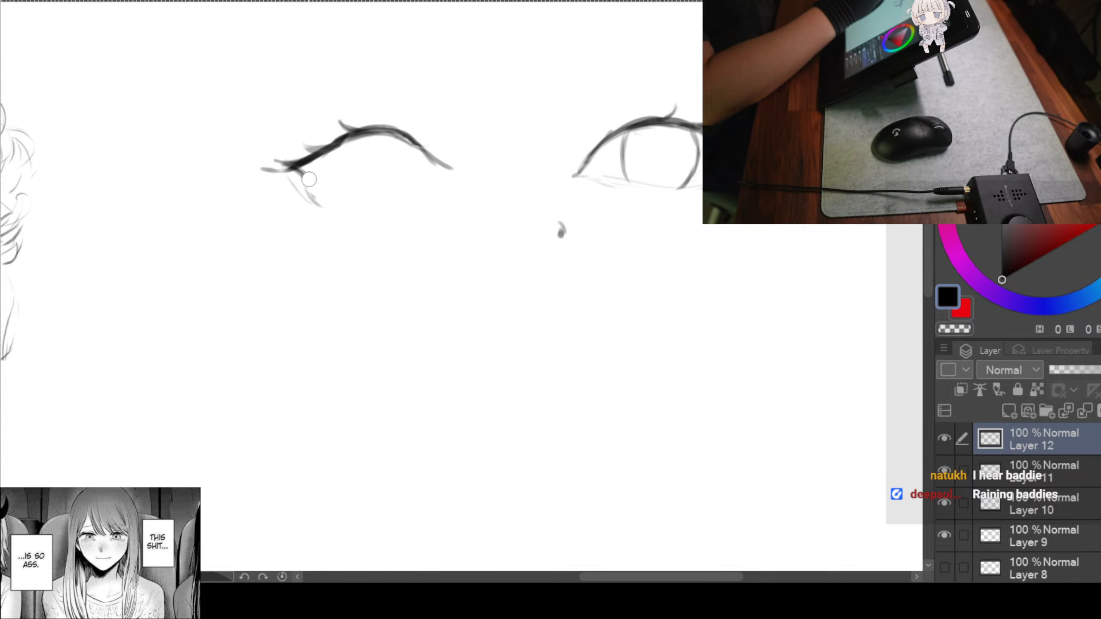
pyautogui.moveTo(302, 190); pyautogui.dragTo(337, 211)
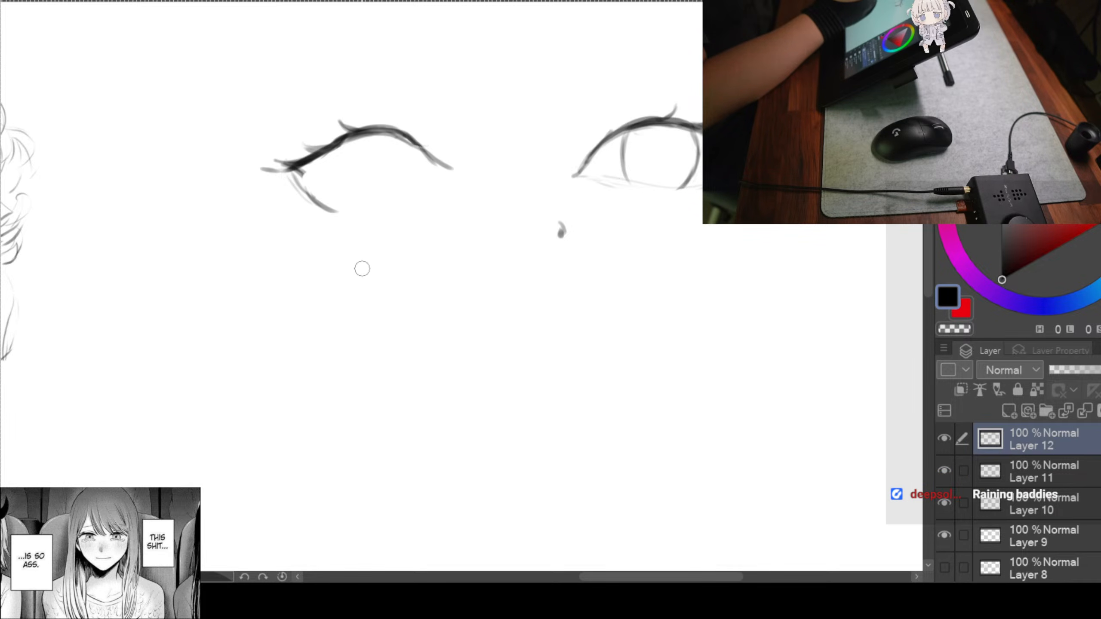
pyautogui.moveTo(330, 212)
pyautogui.mouseDown()
pyautogui.moveTo(411, 209)
pyautogui.moveTo(371, 209)
pyautogui.moveTo(393, 208)
pyautogui.moveTo(460, 171)
pyautogui.mouseUp()
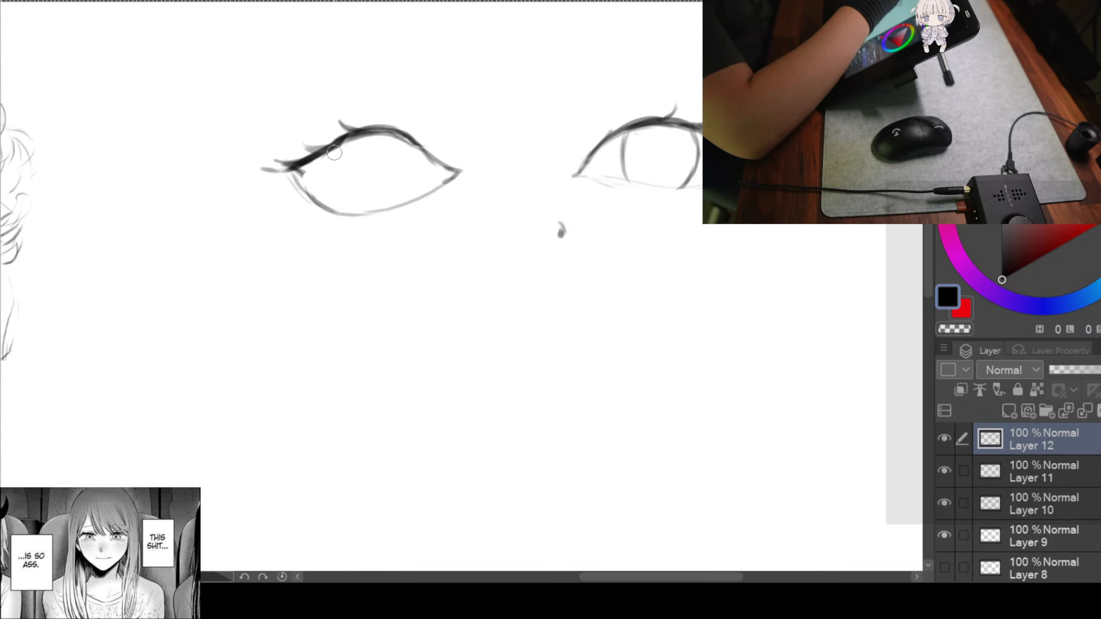
# Draw the iris inside the viewer-left eye with two curved sides, darken them, and clean the overshoot at the lower lid
pyautogui.moveTo(333, 153); pyautogui.dragTo(349, 201)
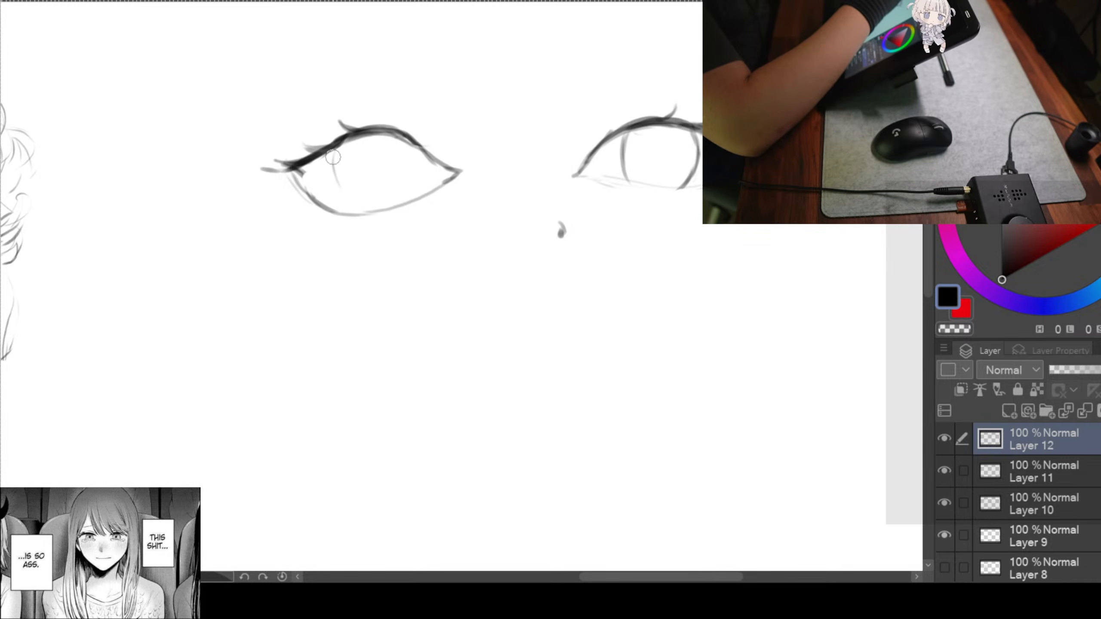
pyautogui.moveTo(331, 156); pyautogui.dragTo(345, 197)
pyautogui.moveTo(333, 149)
pyautogui.mouseDown()
pyautogui.moveTo(347, 208)
pyautogui.moveTo(370, 216)
pyautogui.mouseUp()
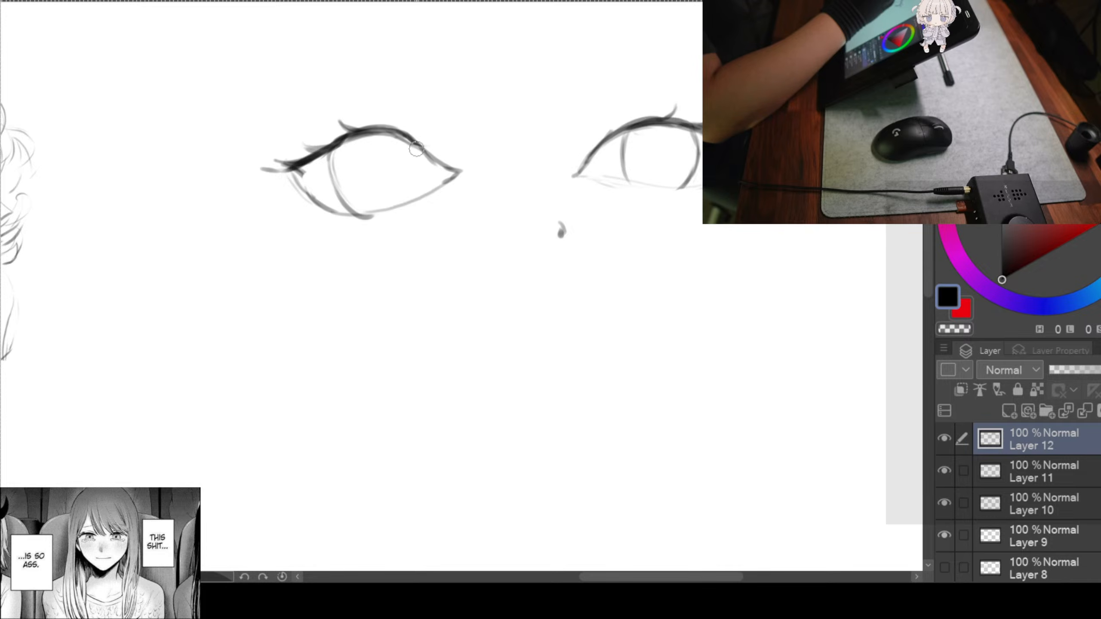
pyautogui.moveTo(403, 141); pyautogui.dragTo(415, 175)
pyautogui.moveTo(398, 137)
pyautogui.mouseDown()
pyautogui.moveTo(404, 194)
pyautogui.moveTo(411, 186)
pyautogui.moveTo(360, 208)
pyautogui.mouseUp()
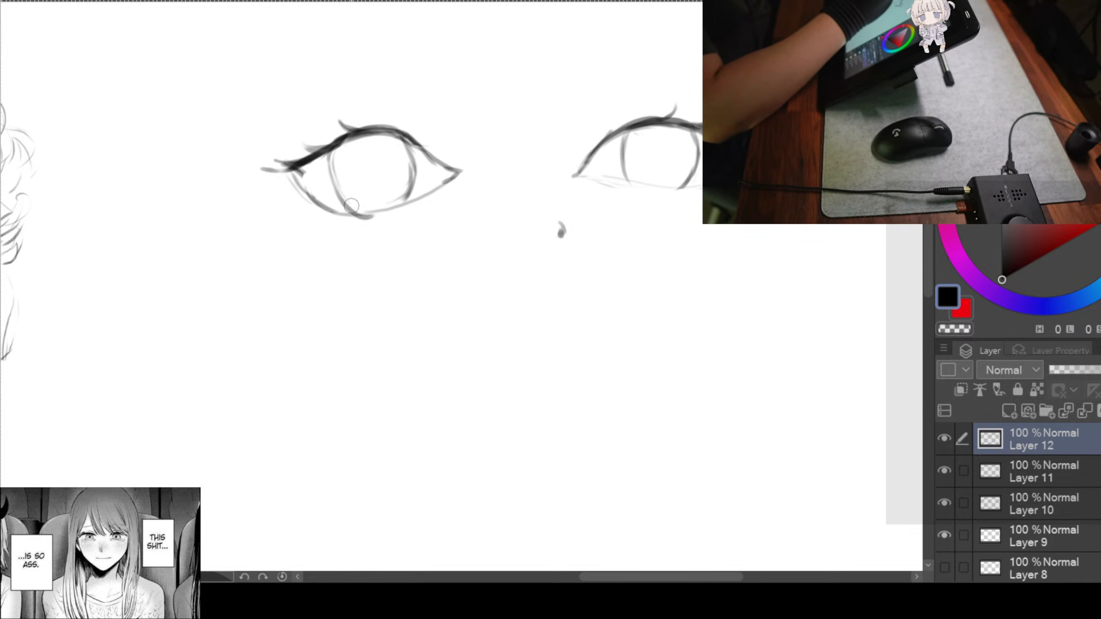
pyautogui.moveTo(336, 143); pyautogui.dragTo(337, 196)
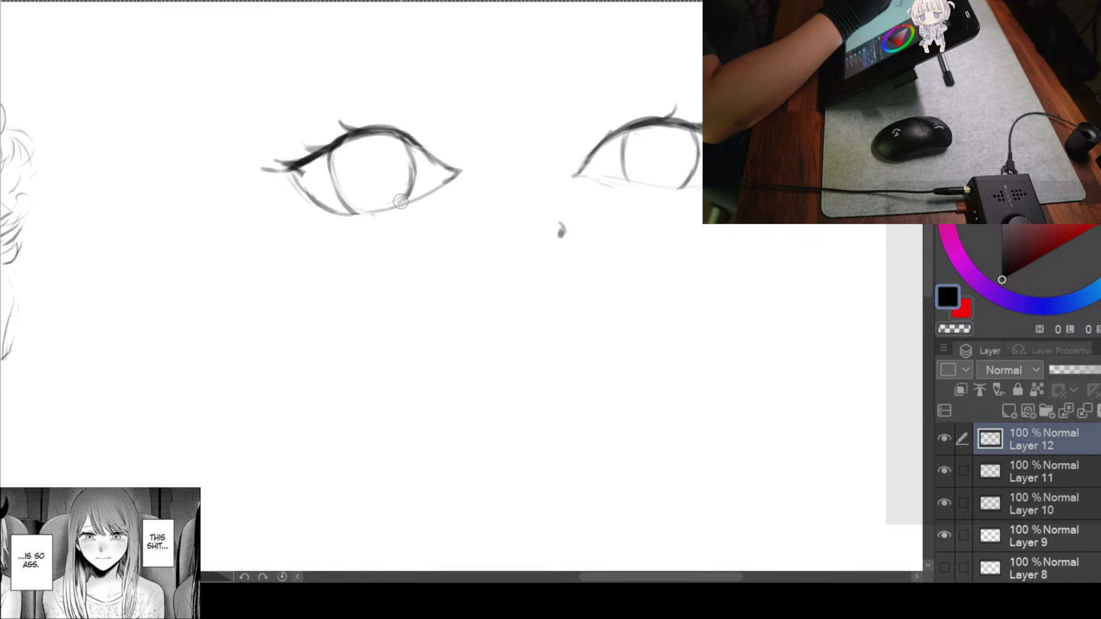
pyautogui.moveTo(411, 185); pyautogui.dragTo(391, 209)
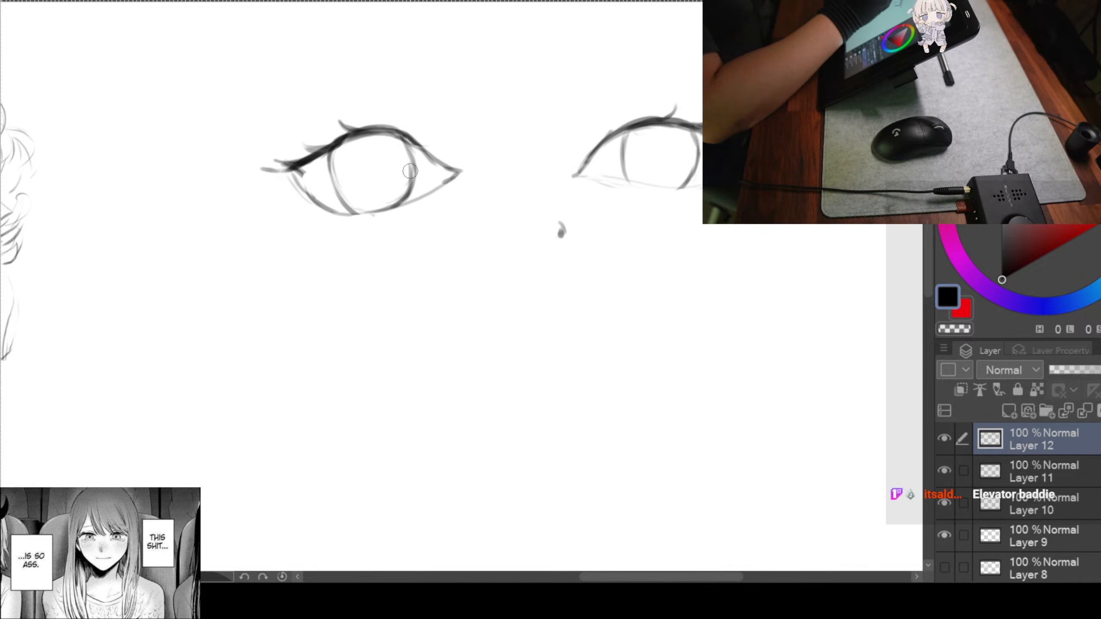
pyautogui.moveTo(333, 150); pyautogui.dragTo(336, 198)
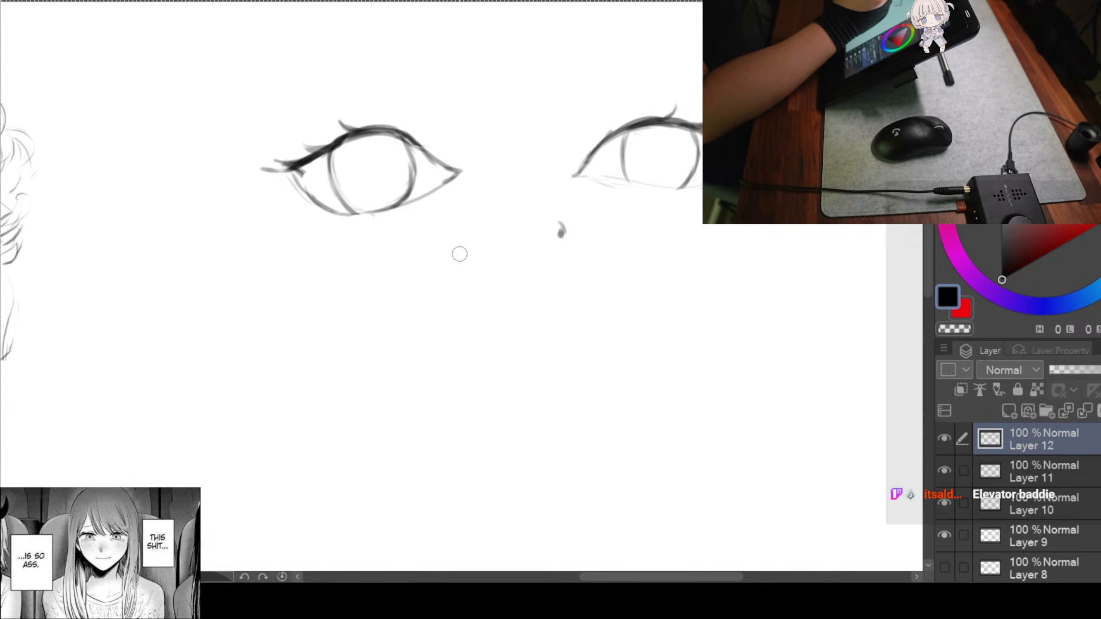
pyautogui.moveTo(454, 175); pyautogui.dragTo(438, 153)
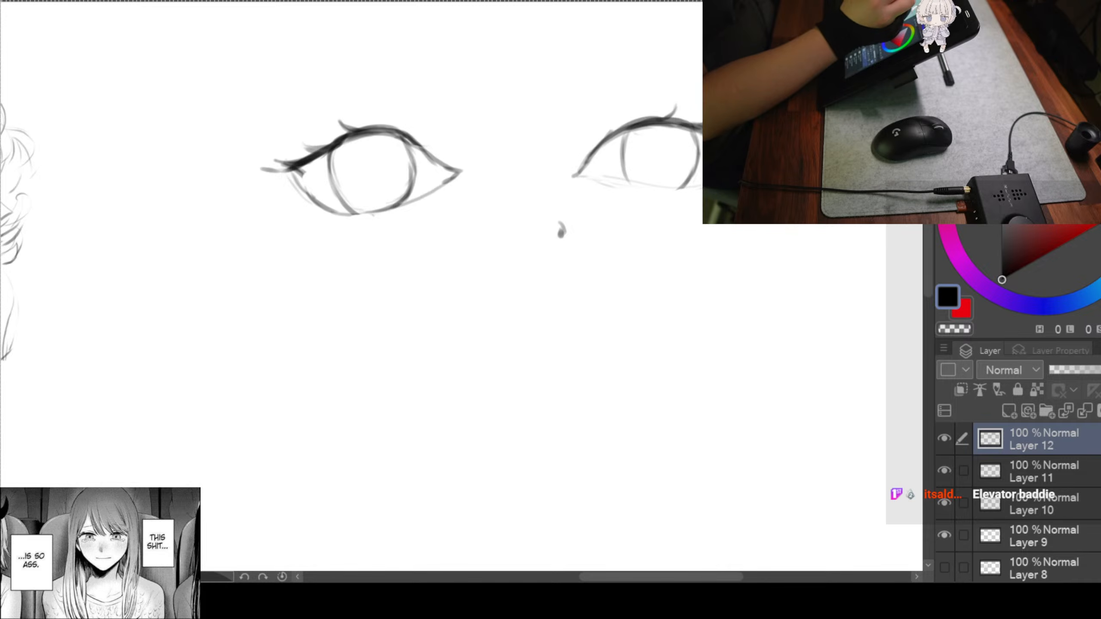
# Sketch short eyelid crease lines above the inner part of both eyes' upper lids
pyautogui.scroll(-1, 656, 185)
pyautogui.scroll(-1, 693, 63)
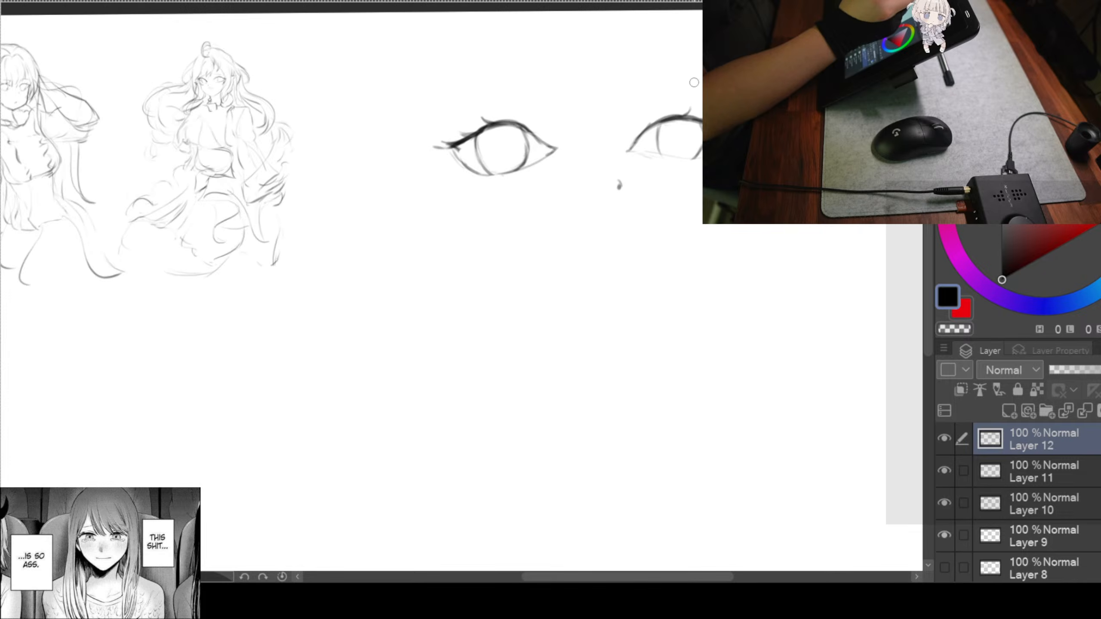
pyautogui.scroll(2, 780, 87)
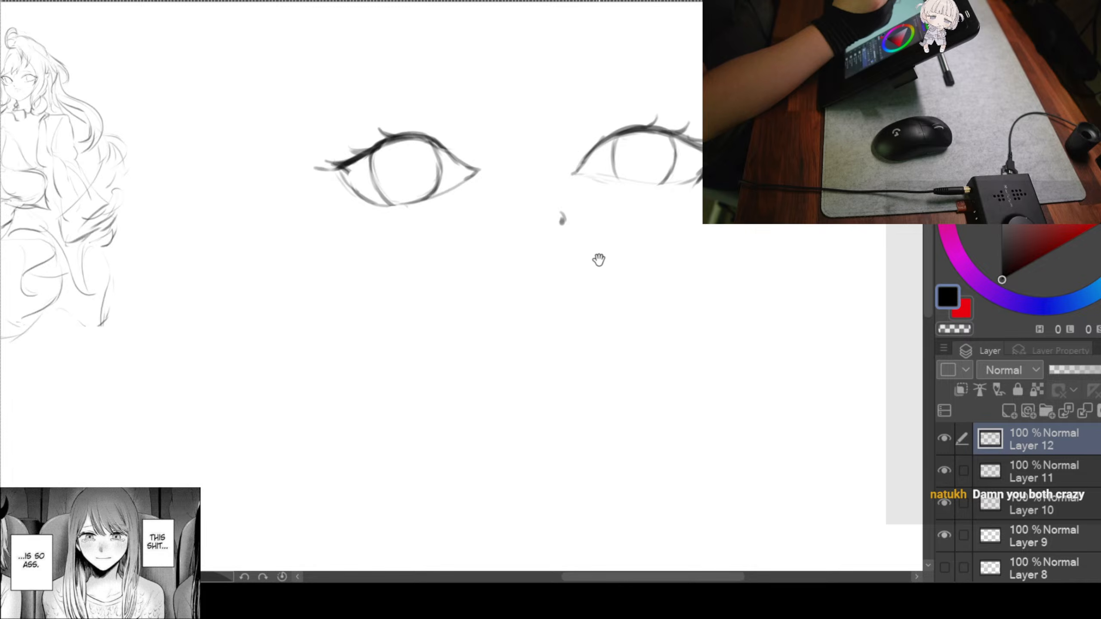
pyautogui.moveTo(597, 257); pyautogui.dragTo(565, 231)
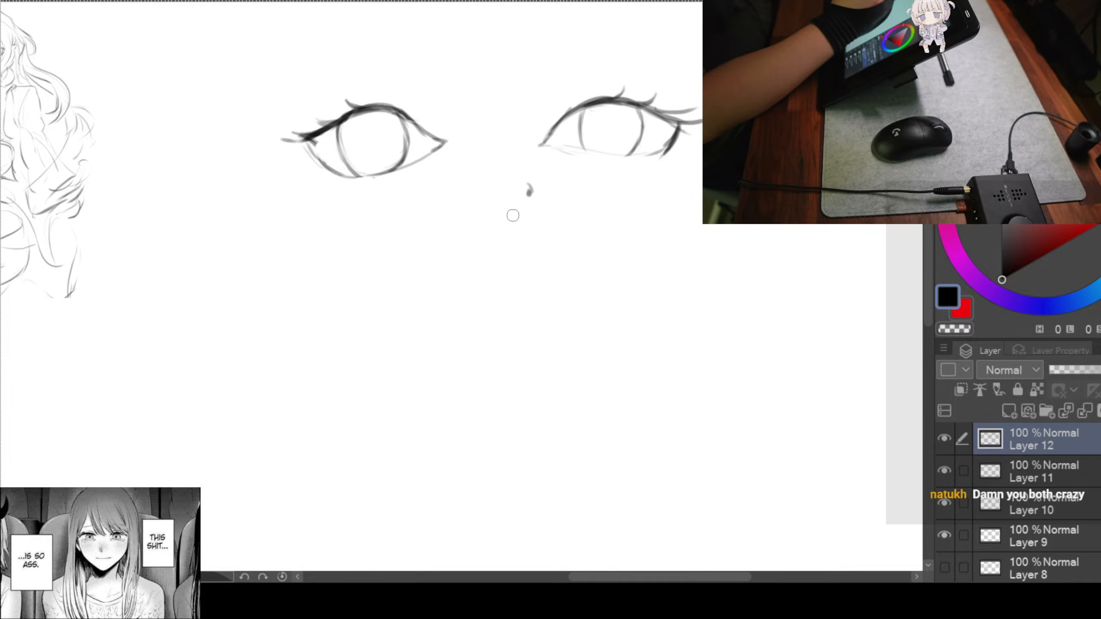
pyautogui.scroll(-2, 582, 194)
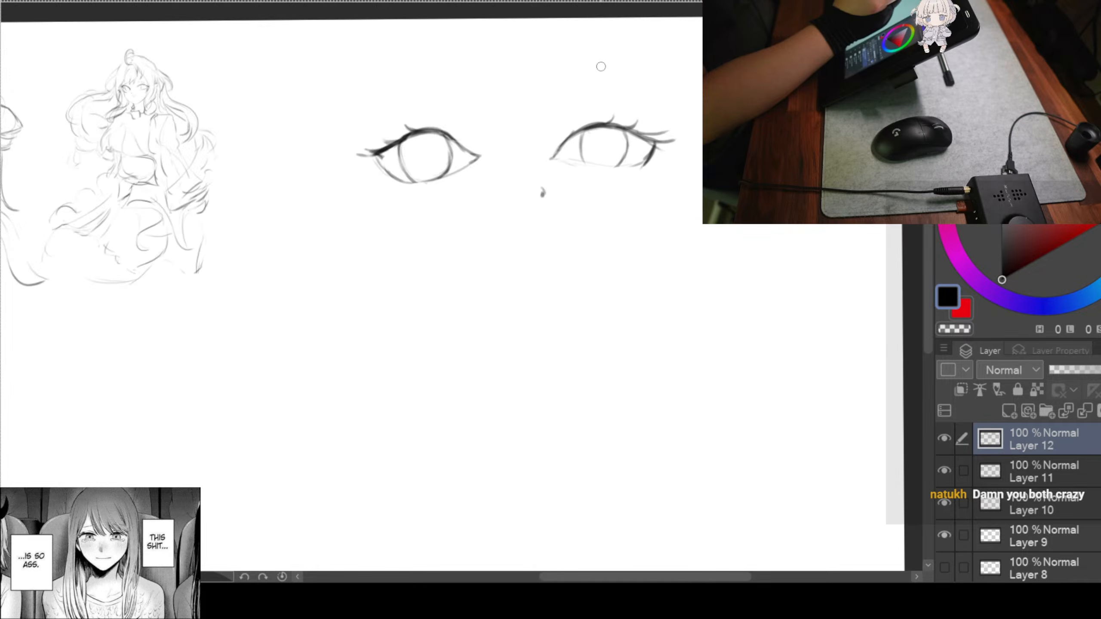
pyautogui.scroll(2, 592, 69)
pyautogui.moveTo(394, 128); pyautogui.dragTo(407, 142)
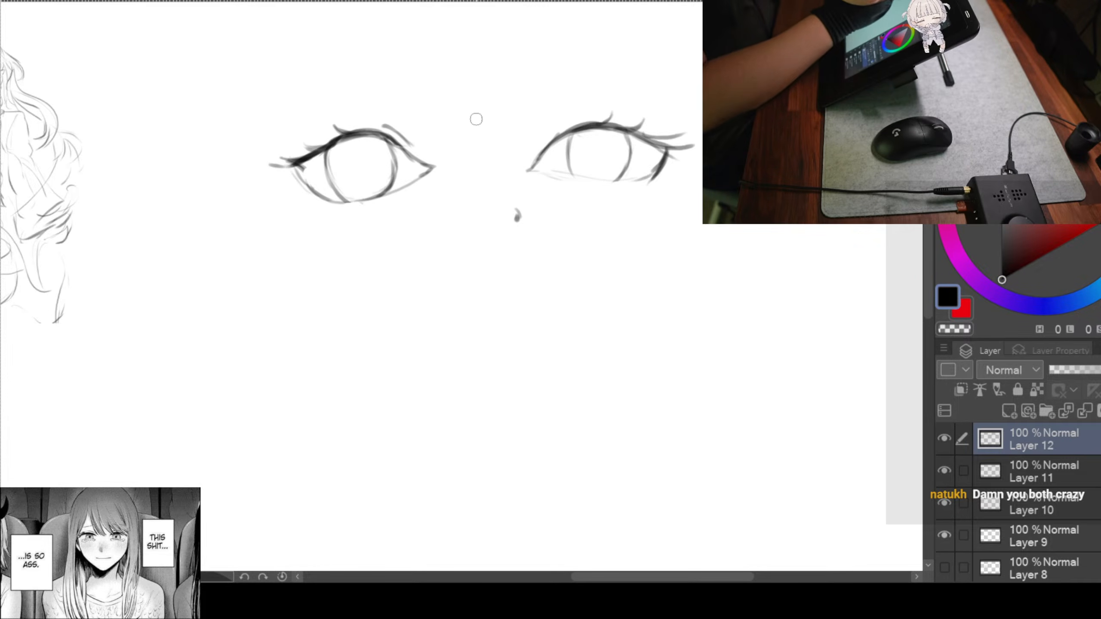
pyautogui.moveTo(565, 116)
pyautogui.mouseDown()
pyautogui.moveTo(532, 145)
pyautogui.moveTo(592, 114)
pyautogui.mouseUp()
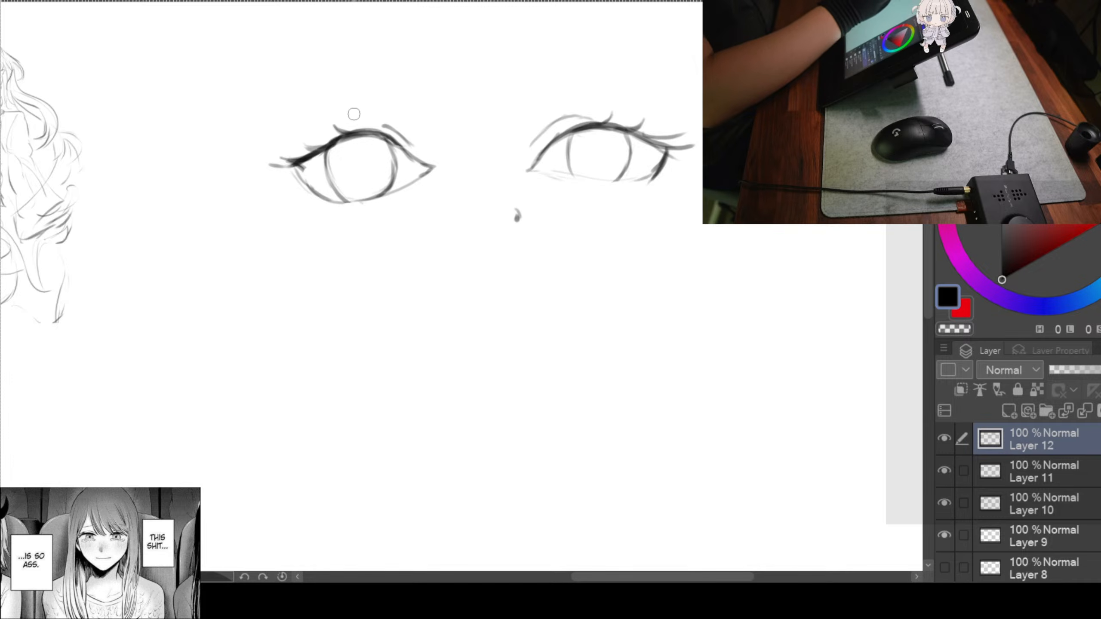
# Extend the viewer-left eye's lid crease along the whole upper lid, and shift both eyes and the nose slightly down the canvas
pyautogui.moveTo(348, 133); pyautogui.dragTo(386, 118)
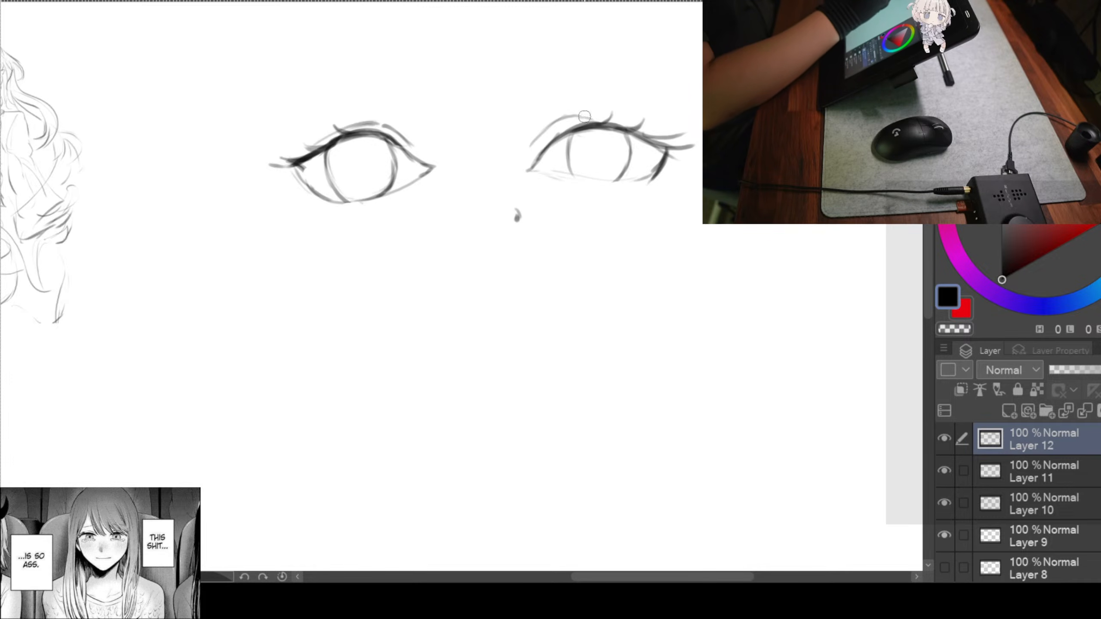
pyautogui.moveTo(312, 144); pyautogui.dragTo(386, 124)
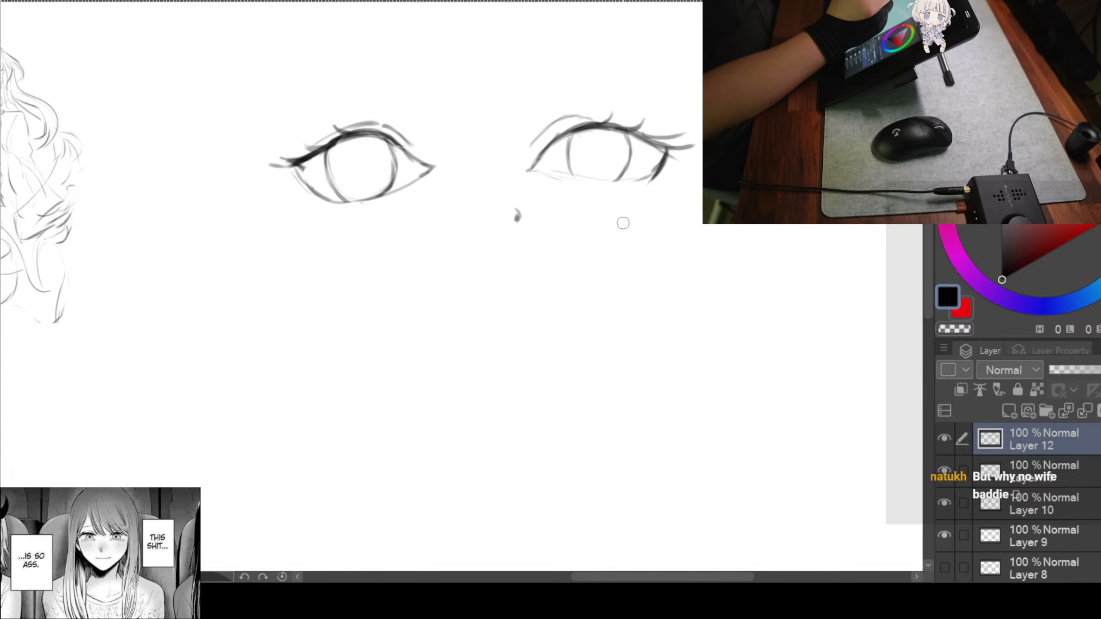
pyautogui.scroll(-3, 610, 299)
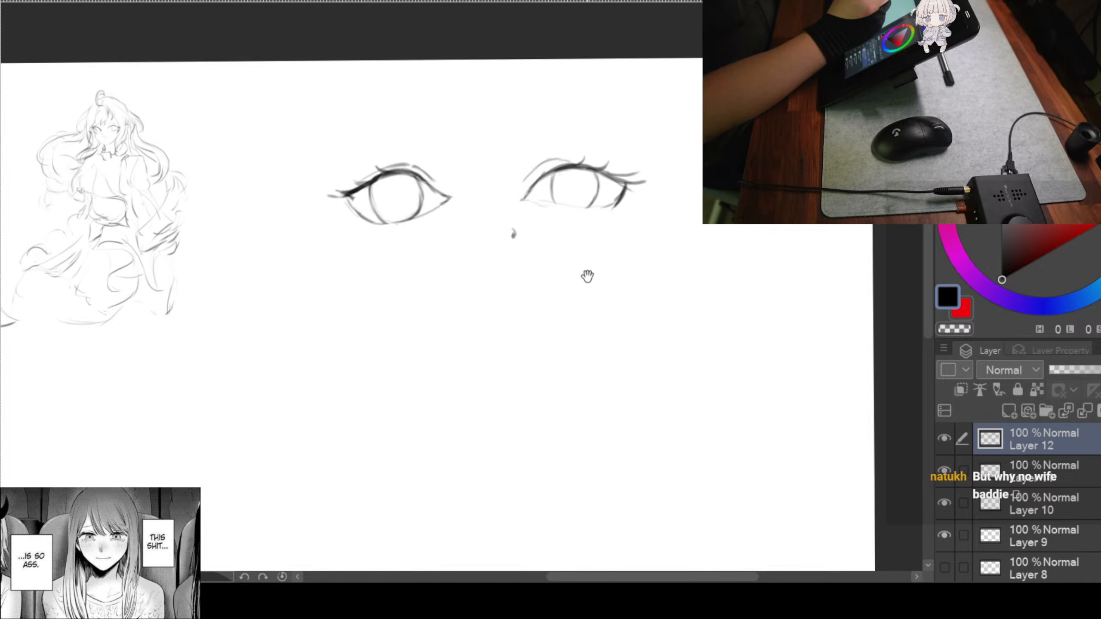
pyautogui.hotkey('ctrl', 't')
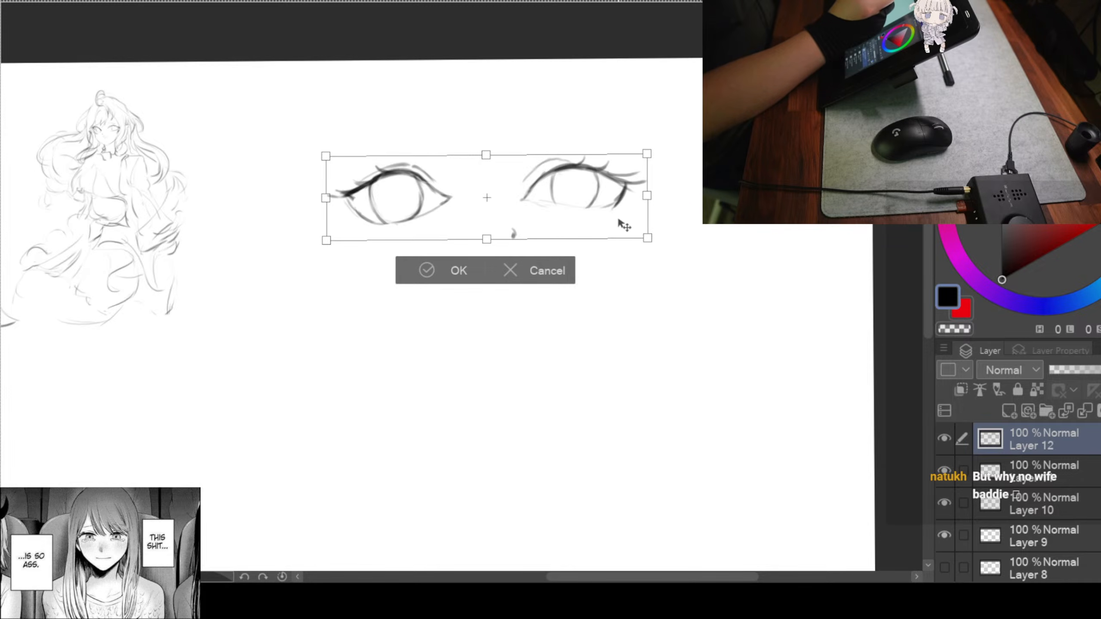
pyautogui.moveTo(624, 225); pyautogui.dragTo(626, 249)
pyautogui.click(449, 298)
# Erase the viewer-left eye's lower lid and redraw it as a flatter, thinner curve from the outer lash to the inner corner
pyautogui.scroll(2, 487, 255)
pyautogui.scroll(2, 487, 255)
pyautogui.moveTo(467, 331); pyautogui.dragTo(628, 290)
pyautogui.moveTo(491, 224)
pyautogui.mouseDown()
pyautogui.moveTo(557, 202)
pyautogui.moveTo(568, 183)
pyautogui.moveTo(413, 227)
pyautogui.moveTo(515, 210)
pyautogui.mouseUp()
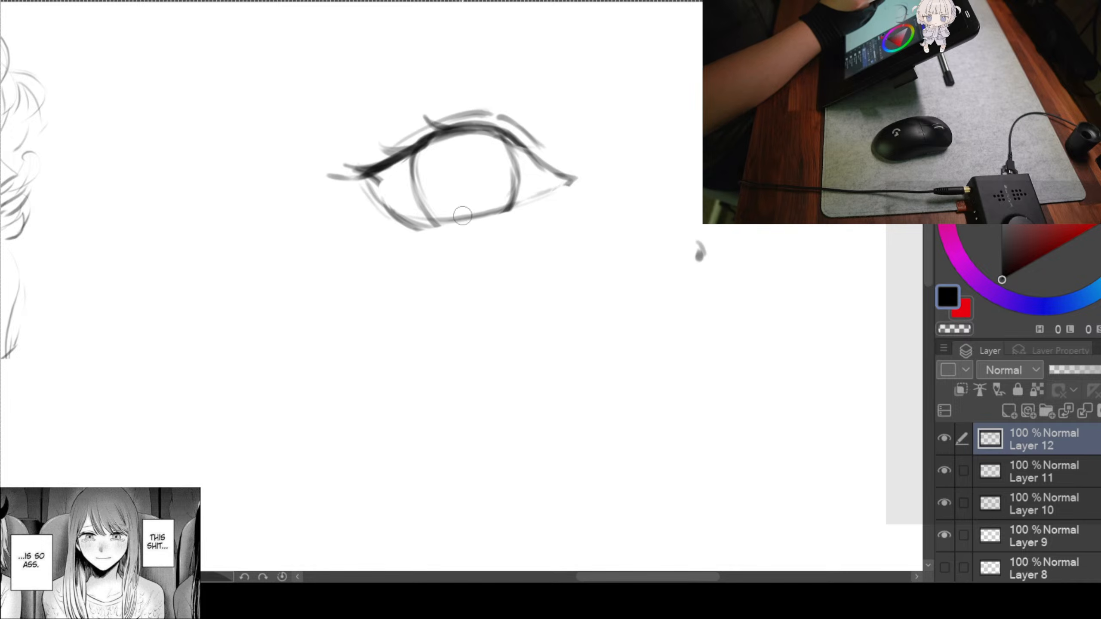
pyautogui.moveTo(562, 184)
pyautogui.mouseDown()
pyautogui.moveTo(499, 214)
pyautogui.moveTo(409, 227)
pyautogui.mouseUp()
pyautogui.moveTo(409, 228)
pyautogui.mouseDown()
pyautogui.moveTo(498, 214)
pyautogui.moveTo(574, 179)
pyautogui.mouseUp()
pyautogui.hotkey('ctrl', '-')
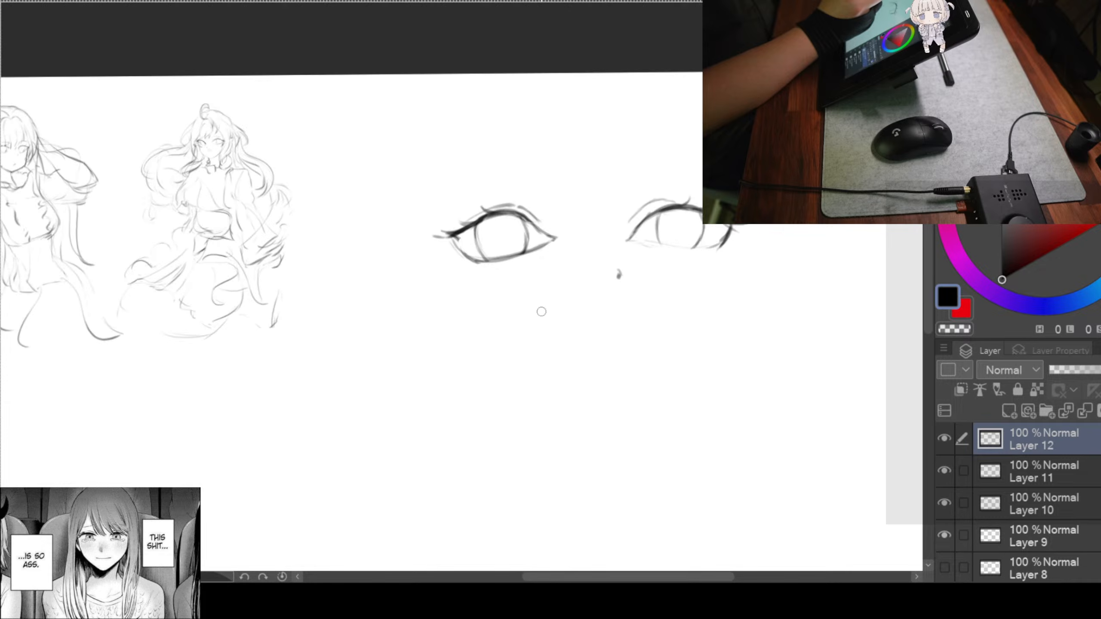
pyautogui.hotkey('ctrl', 'z')
pyautogui.hotkey('ctrl', 'z')
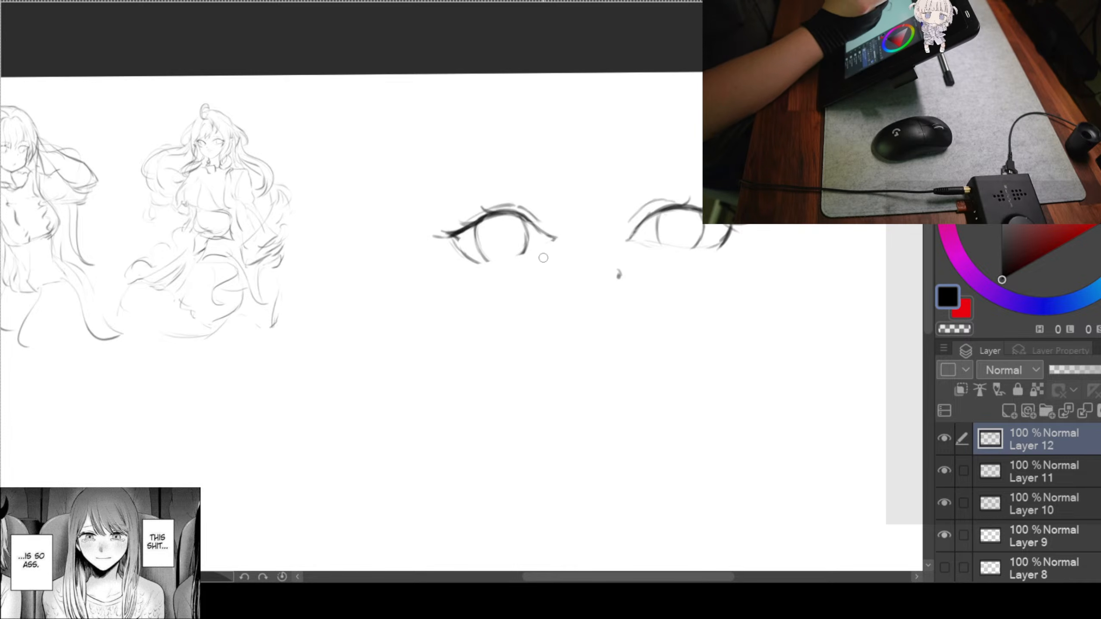
pyautogui.scroll(2, 515, 267)
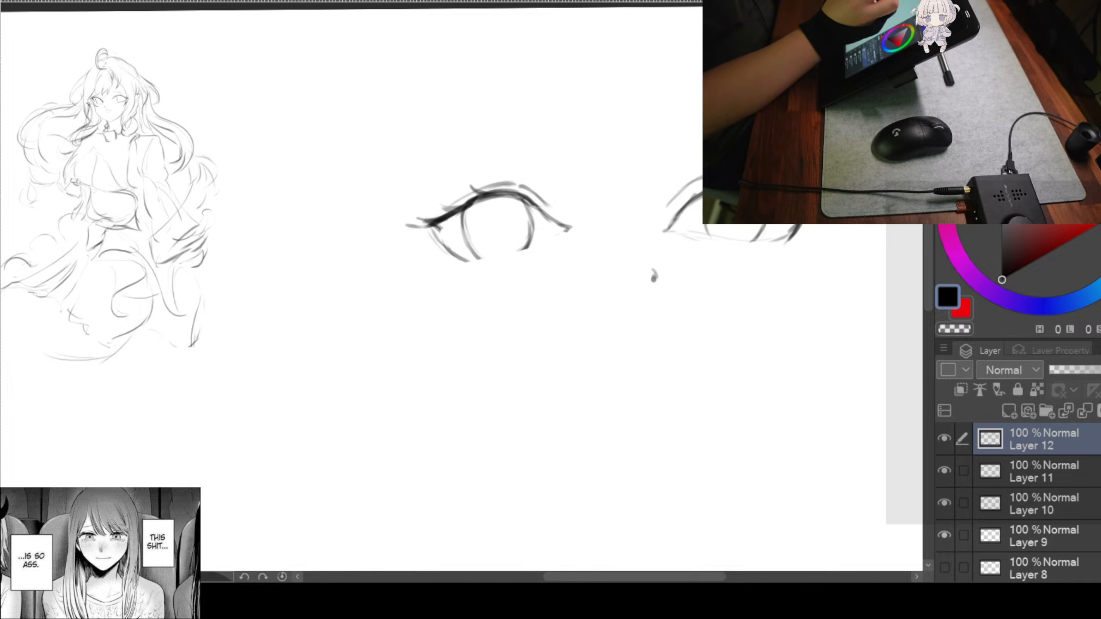
pyautogui.moveTo(435, 237)
pyautogui.mouseDown()
pyautogui.moveTo(480, 256)
pyautogui.moveTo(539, 251)
pyautogui.moveTo(476, 258)
pyautogui.mouseUp()
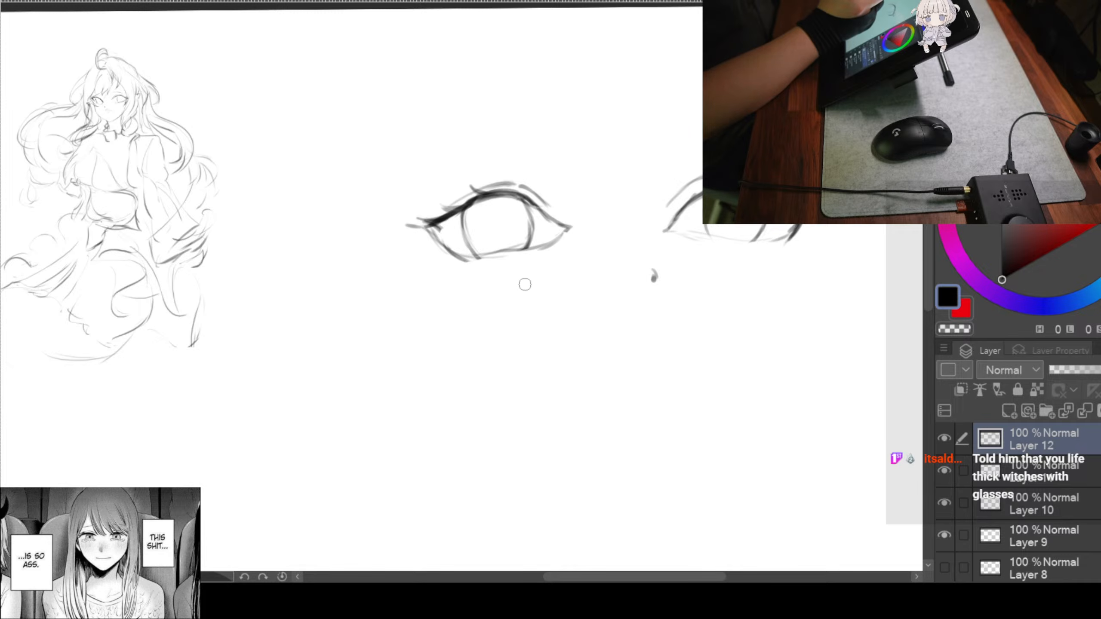
# Lasso the viewer-left eye, tilt it slightly counterclockwise, shift it slightly away from the nose, and clear the selection
pyautogui.moveTo(516, 334); pyautogui.dragTo(498, 333)
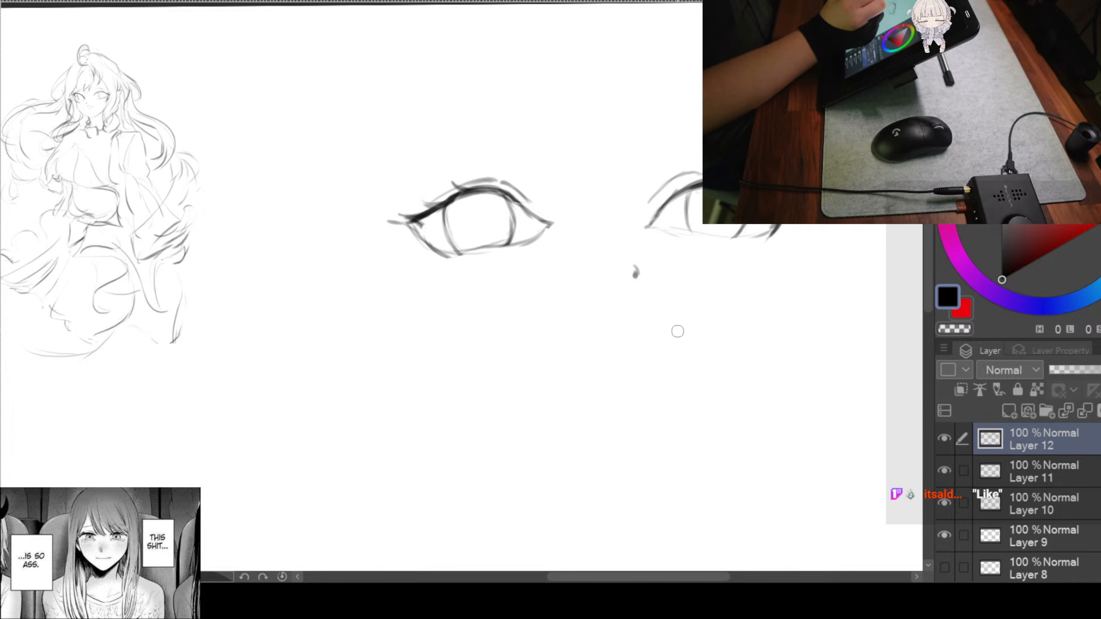
pyautogui.scroll(-2, 693, 287)
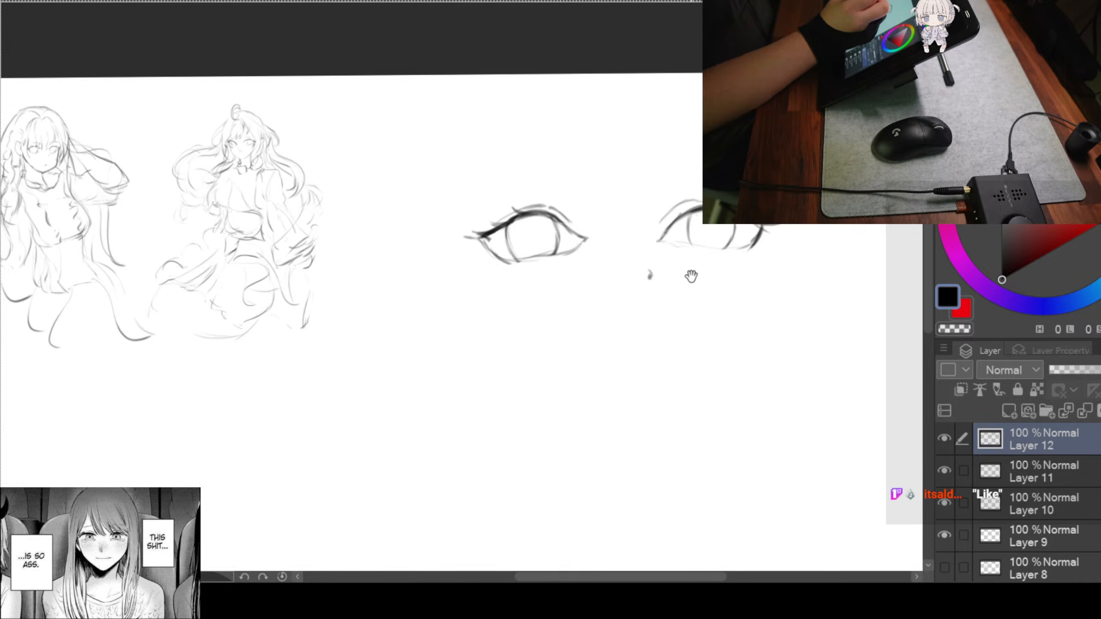
pyautogui.moveTo(690, 272); pyautogui.dragTo(572, 258)
pyautogui.moveTo(455, 158)
pyautogui.mouseDown()
pyautogui.moveTo(451, 295)
pyautogui.moveTo(455, 150)
pyautogui.mouseUp()
pyautogui.hotkey('ctrl', 't')
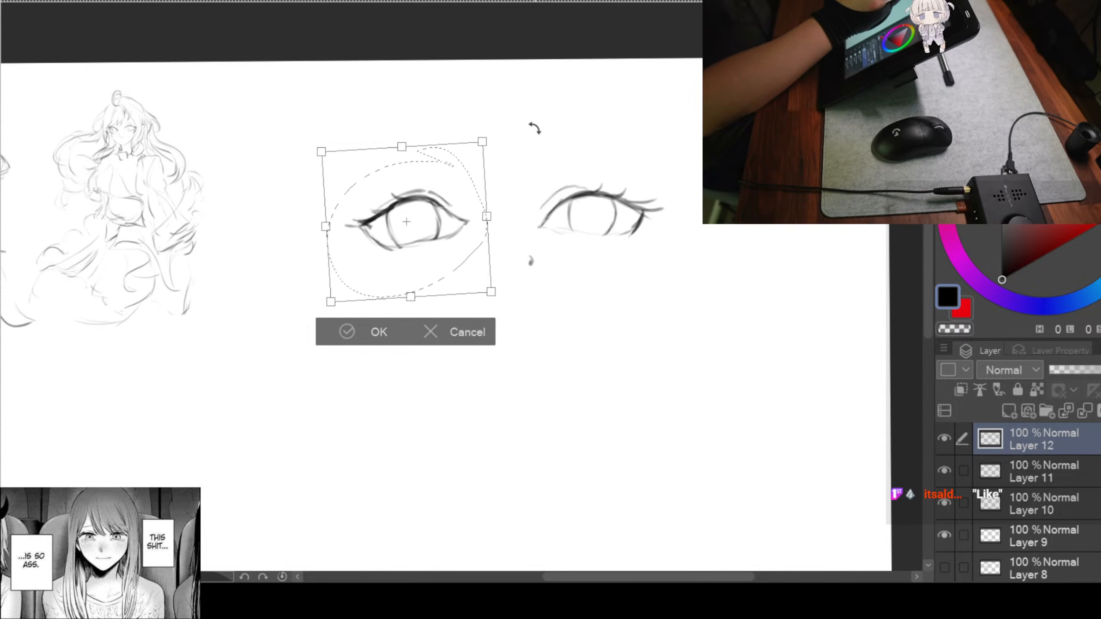
pyautogui.moveTo(464, 260); pyautogui.dragTo(477, 230)
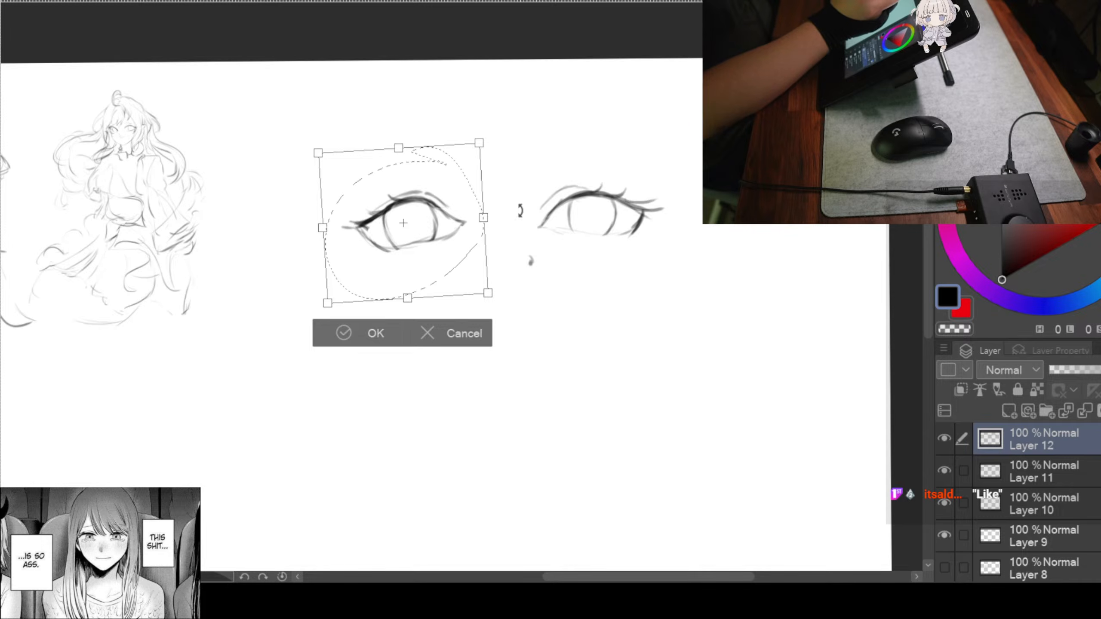
pyautogui.click(346, 336)
pyautogui.hotkey('ctrl', 'd')
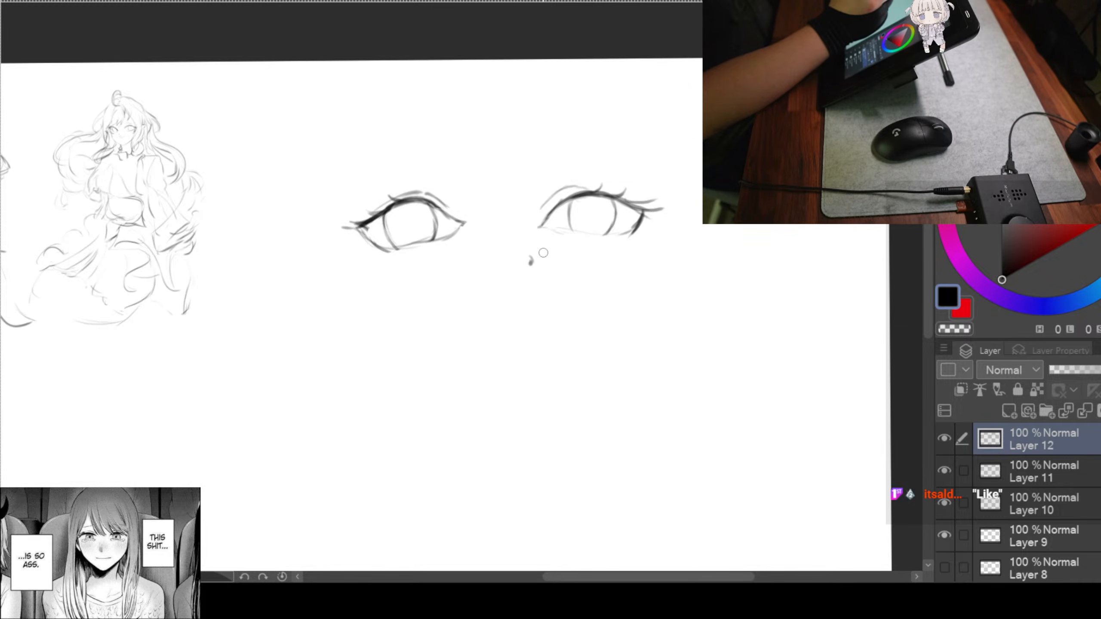
# Select the nose mark and move it slightly up and toward the viewer-left eye
pyautogui.moveTo(540, 245)
pyautogui.mouseDown()
pyautogui.moveTo(549, 276)
pyautogui.moveTo(551, 248)
pyautogui.mouseUp()
pyautogui.hotkey('ctrl', 't')
pyautogui.moveTo(540, 286); pyautogui.dragTo(524, 278)
pyautogui.click(457, 313)
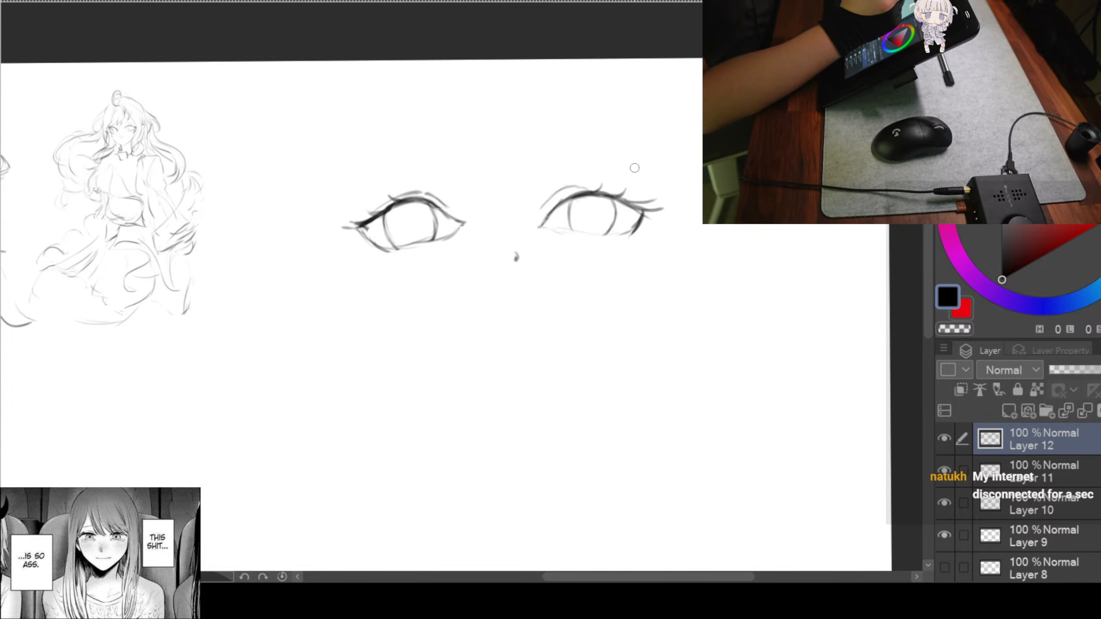
# Draw a long arched eyebrow line above each eye, redoing uneven strokes until both brows curve smoothly
pyautogui.moveTo(704, 173); pyautogui.dragTo(621, 147)
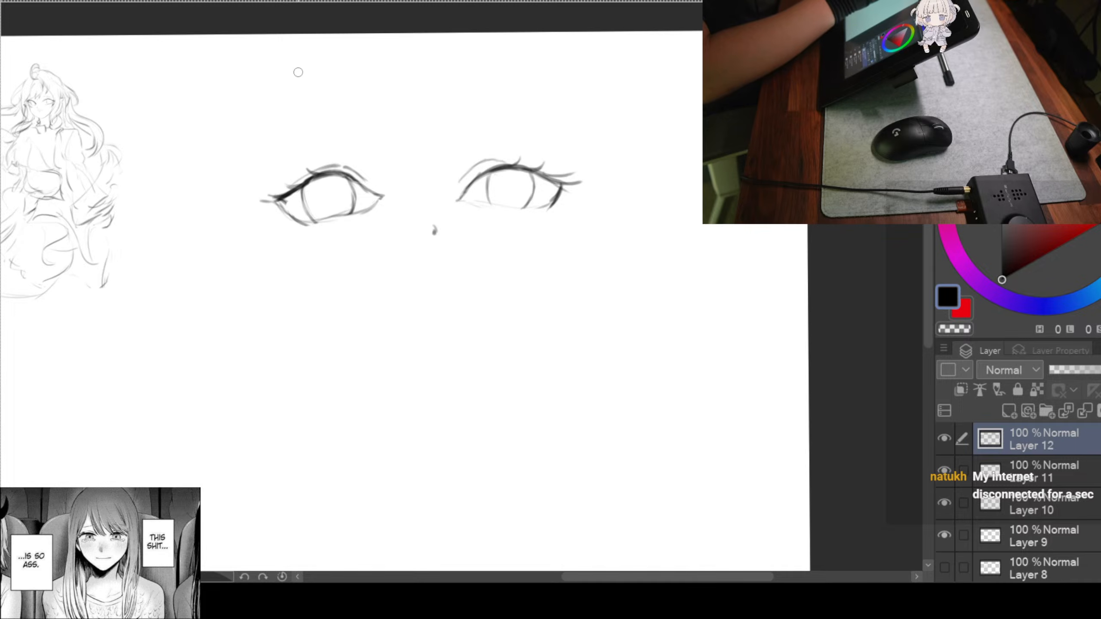
pyautogui.moveTo(268, 153)
pyautogui.mouseDown()
pyautogui.moveTo(365, 128)
pyautogui.moveTo(245, 176)
pyautogui.mouseUp()
pyautogui.hotkey('ctrl', 'z')
pyautogui.hotkey('ctrl', 'z')
pyautogui.moveTo(356, 126); pyautogui.dragTo(279, 142)
pyautogui.moveTo(370, 133)
pyautogui.mouseDown()
pyautogui.moveTo(301, 137)
pyautogui.moveTo(236, 177)
pyautogui.mouseUp()
pyautogui.moveTo(467, 125)
pyautogui.mouseDown()
pyautogui.moveTo(449, 137)
pyautogui.moveTo(584, 161)
pyautogui.mouseUp()
pyautogui.hotkey('ctrl', 'z')
pyautogui.moveTo(467, 118)
pyautogui.mouseDown()
pyautogui.moveTo(497, 118)
pyautogui.moveTo(580, 138)
pyautogui.mouseUp()
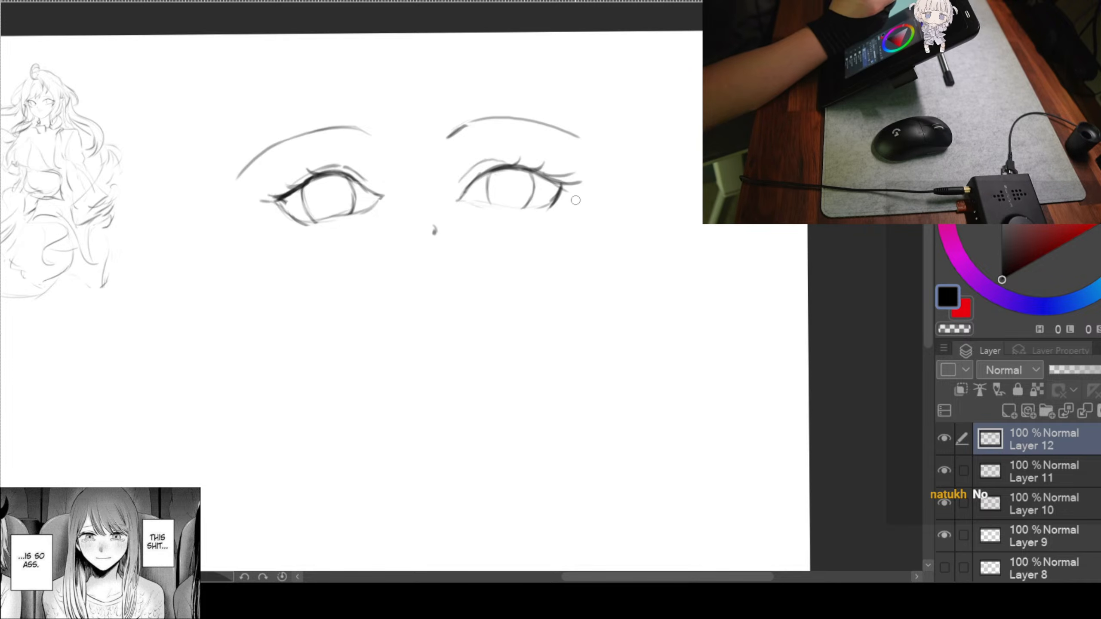
# Move the eyes, brows and nose together toward the viewer's right and fine-tune their rotation
pyautogui.scroll(-2, 525, 221)
pyautogui.scroll(2, 561, 216)
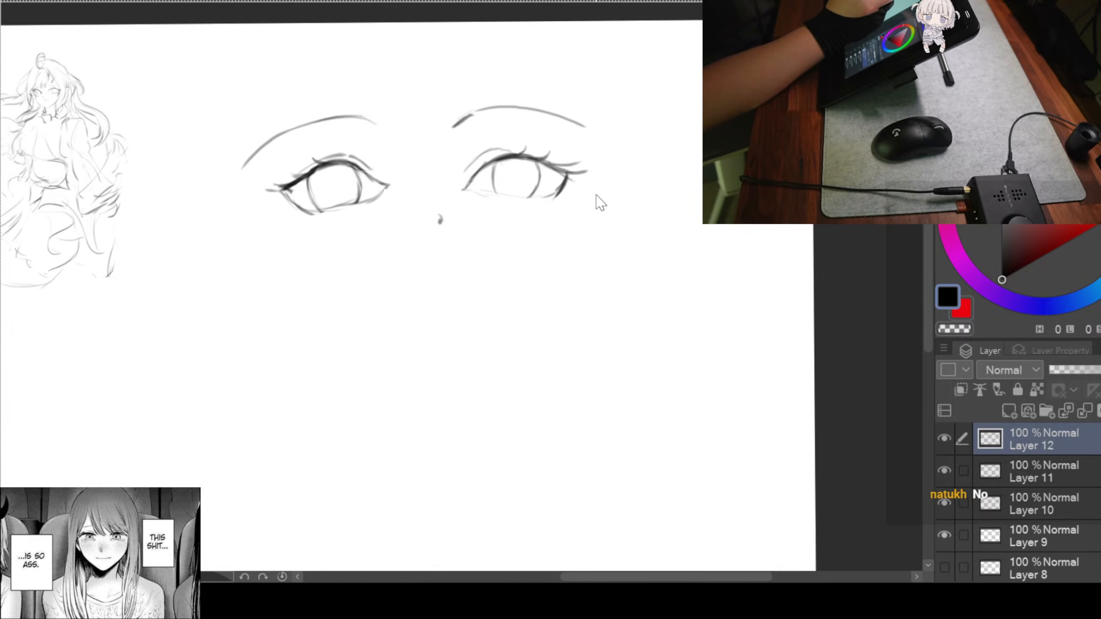
pyautogui.hotkey('ctrl', 't')
pyautogui.moveTo(519, 130); pyautogui.dragTo(558, 121)
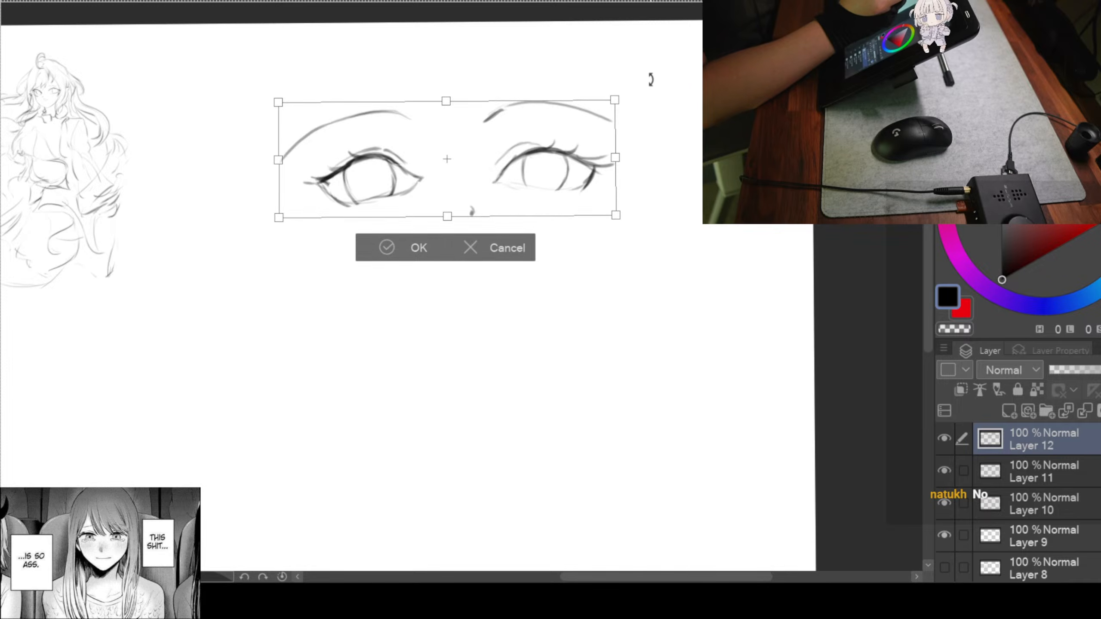
pyautogui.moveTo(649, 79); pyautogui.dragTo(659, 86)
pyautogui.click(383, 255)
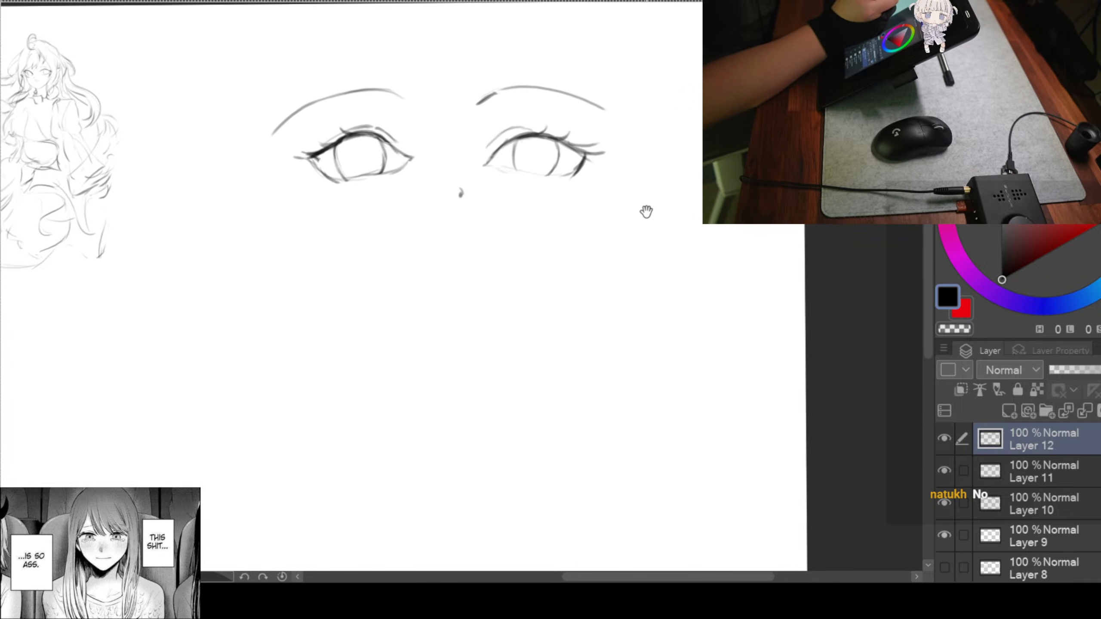
pyautogui.hotkey('ctrl', 't')
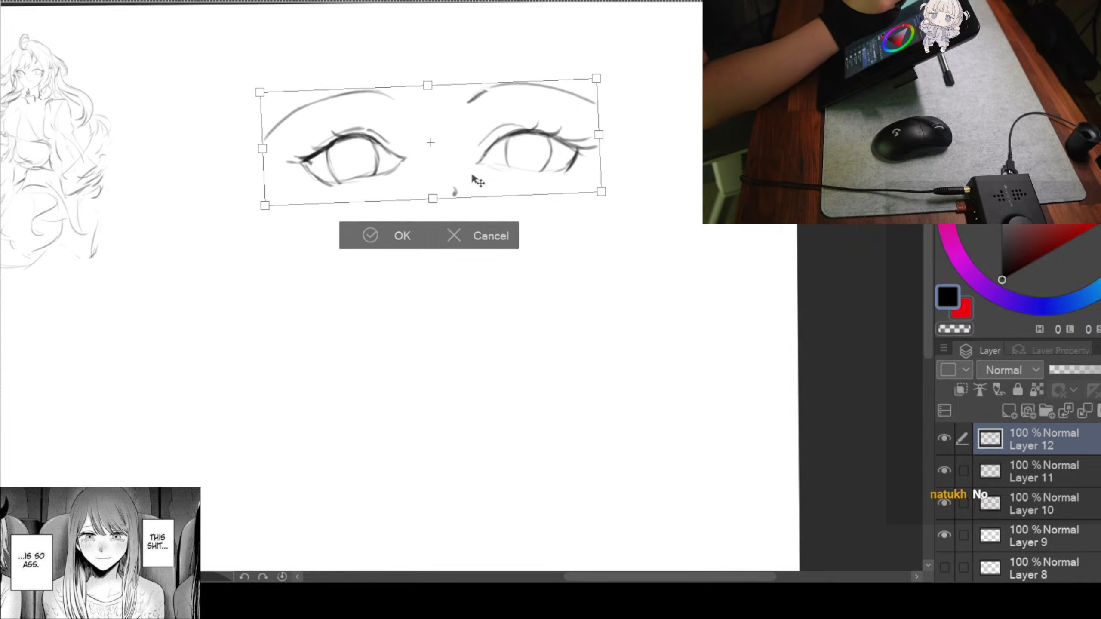
pyautogui.click(368, 237)
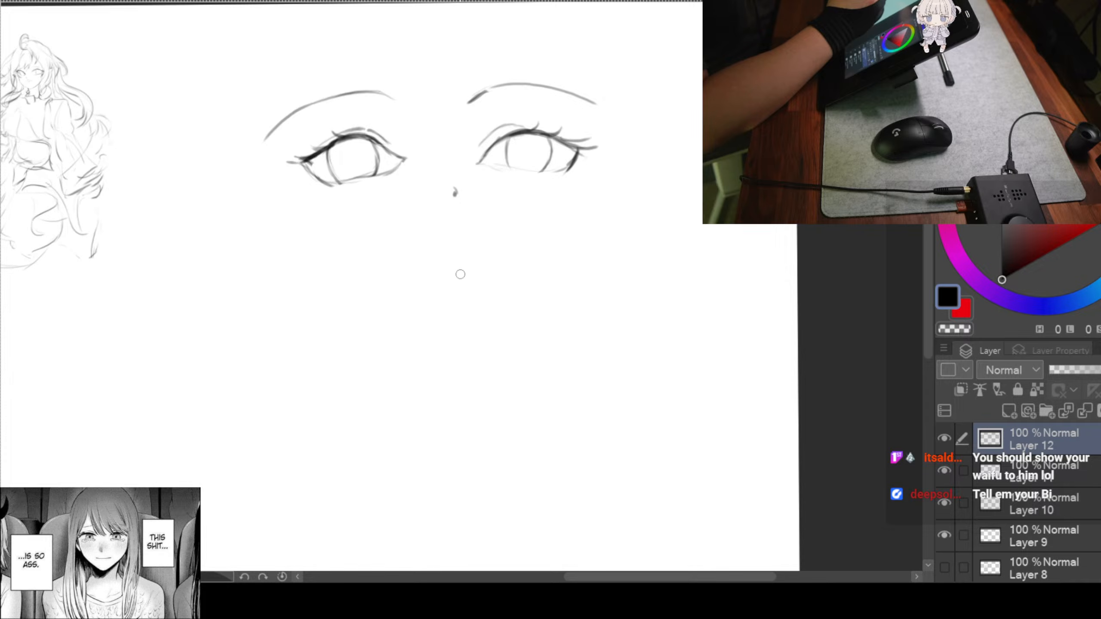
# Scale the eyes, brows and nose down to about three quarters of their size and reposition them slightly
pyautogui.hotkey('ctrl', 't')
pyautogui.moveTo(598, 82); pyautogui.dragTo(522, 109)
pyautogui.moveTo(498, 146); pyautogui.dragTo(518, 130)
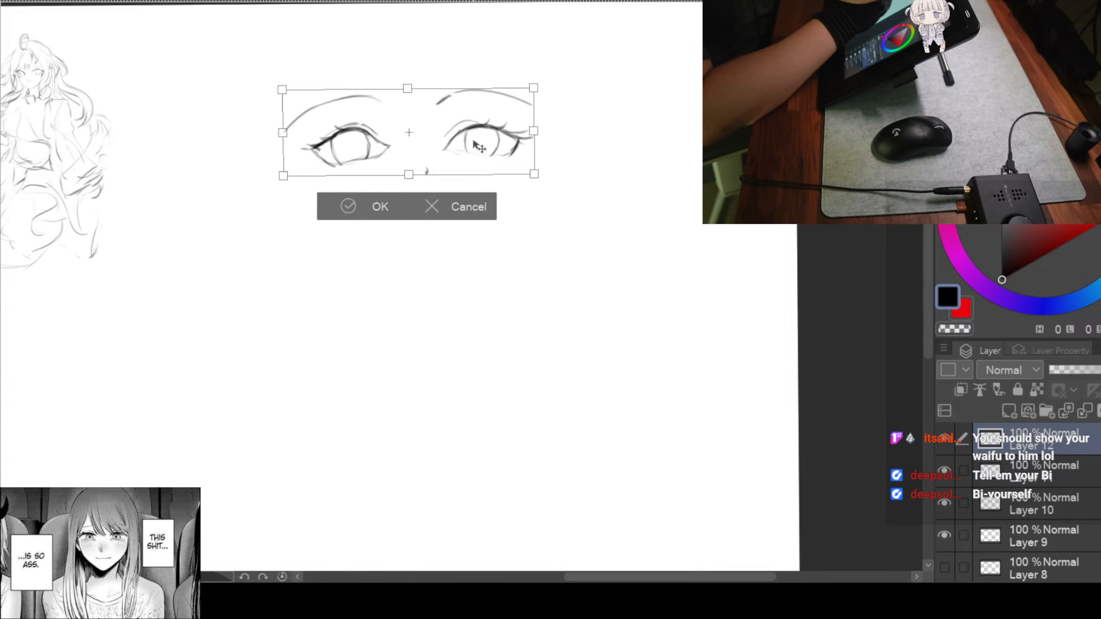
pyautogui.click(348, 206)
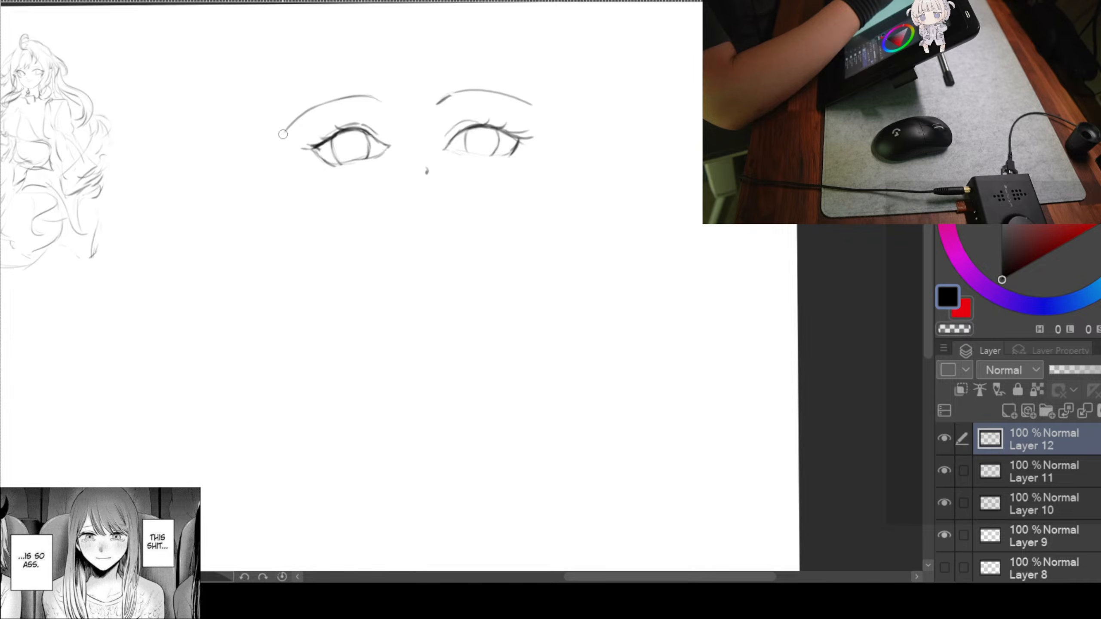
# Draw the viewer-left face contour from beside the brow down the cheek to the chin and darken it
pyautogui.moveTo(280, 150); pyautogui.dragTo(289, 207)
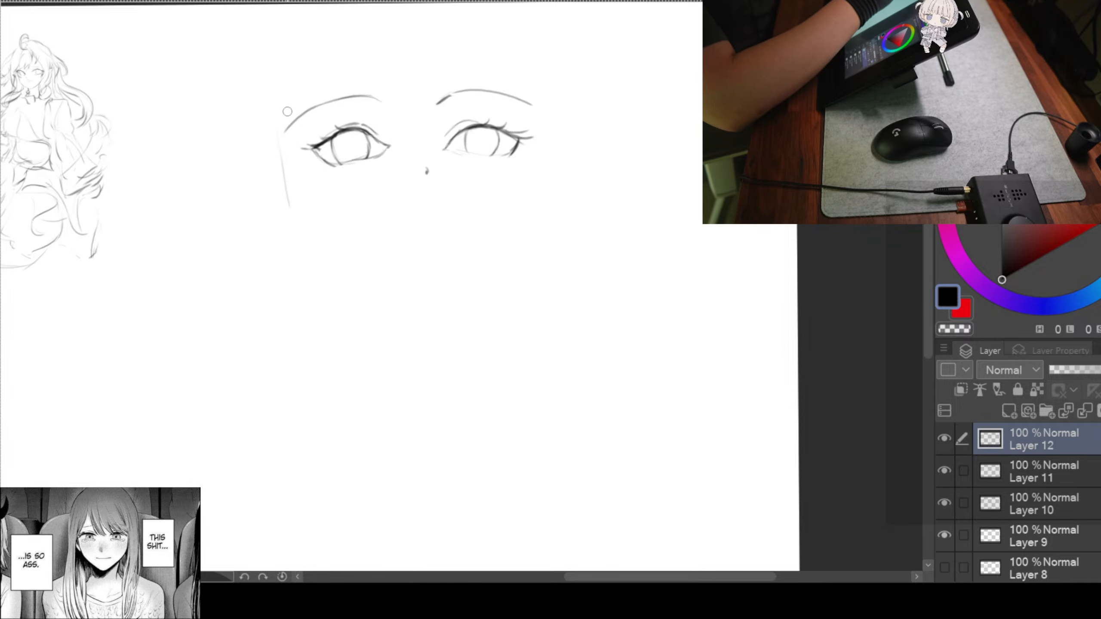
pyautogui.moveTo(297, 220); pyautogui.dragTo(382, 308)
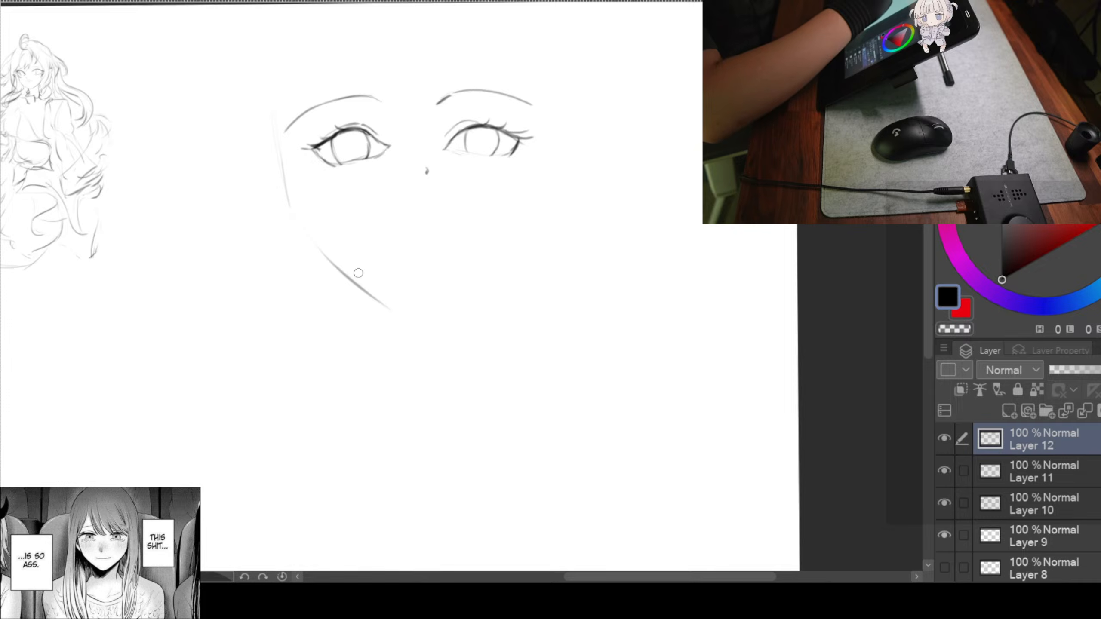
pyautogui.hotkey('ctrl', 'z')
pyautogui.moveTo(272, 122)
pyautogui.mouseDown()
pyautogui.moveTo(298, 223)
pyautogui.moveTo(409, 321)
pyautogui.mouseUp()
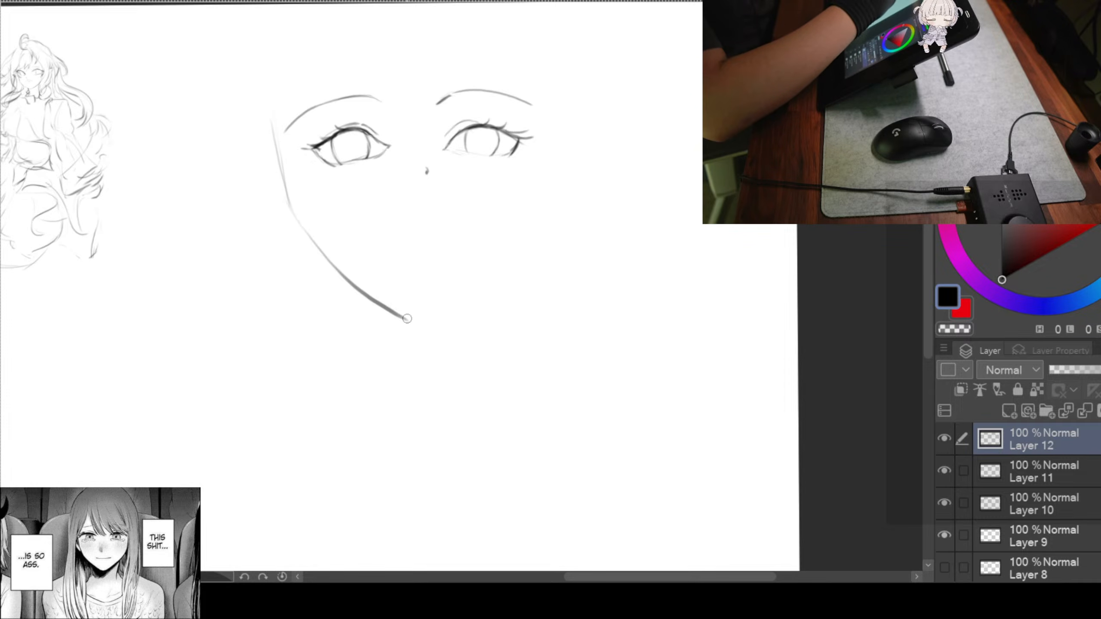
pyautogui.moveTo(271, 118)
pyautogui.mouseDown()
pyautogui.moveTo(281, 166)
pyautogui.moveTo(354, 282)
pyautogui.mouseUp()
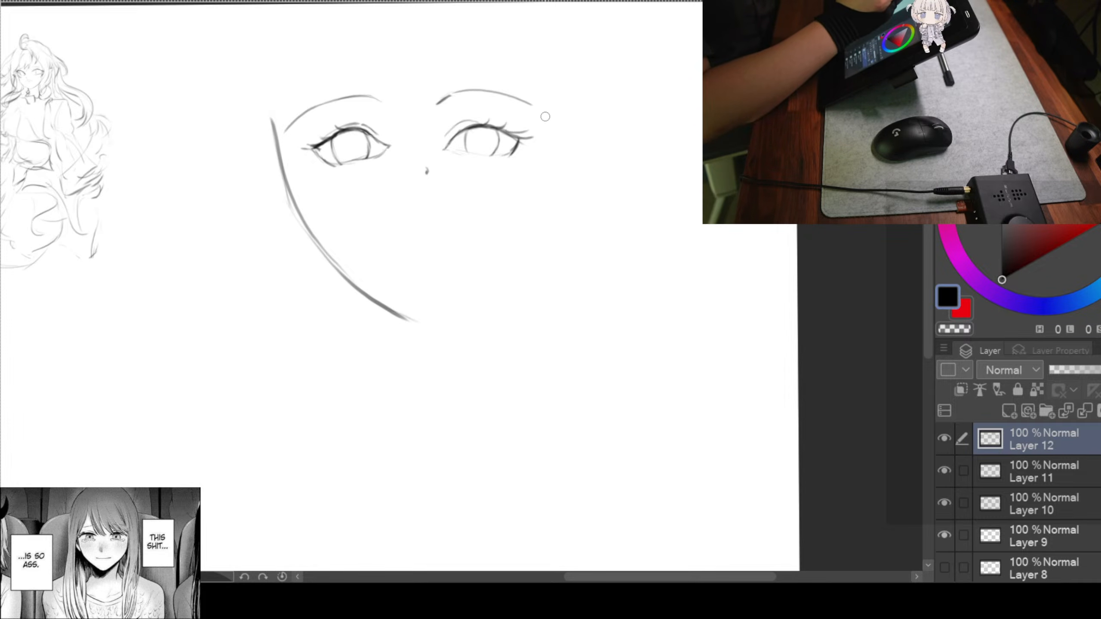
# Draw the viewer-right face contour from the outer brow end down the cheek to meet the other side at the chin
pyautogui.moveTo(534, 151); pyautogui.dragTo(533, 178)
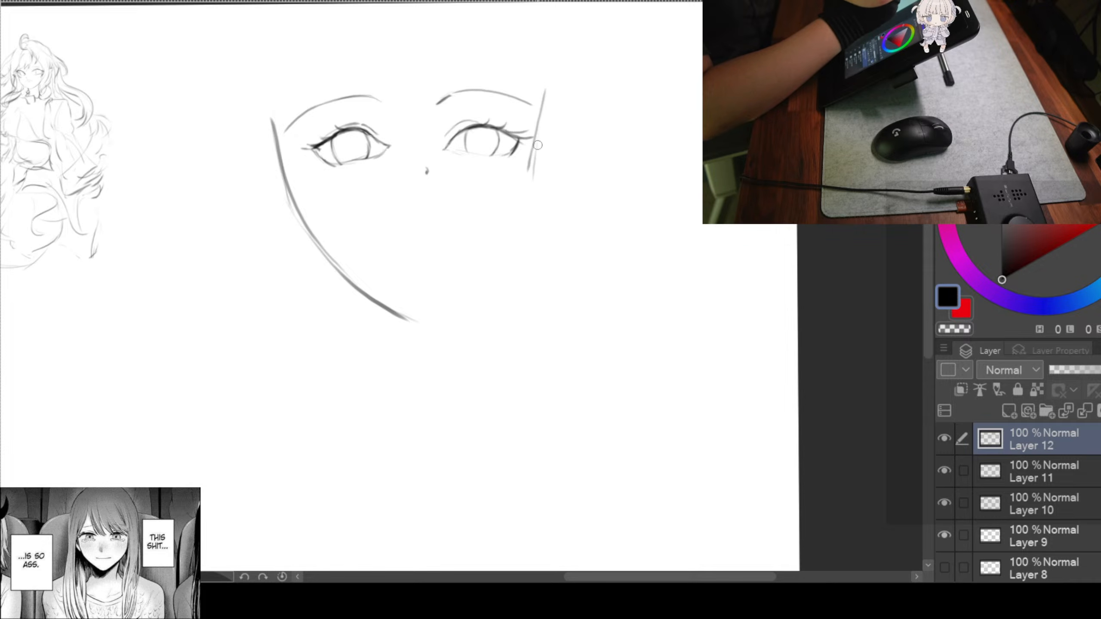
pyautogui.hotkey('ctrl', 'z')
pyautogui.moveTo(541, 131)
pyautogui.mouseDown()
pyautogui.moveTo(533, 185)
pyautogui.moveTo(491, 241)
pyautogui.mouseUp()
pyautogui.hotkey('ctrl', 'z')
pyautogui.moveTo(538, 109)
pyautogui.mouseDown()
pyautogui.moveTo(522, 216)
pyautogui.moveTo(484, 275)
pyautogui.moveTo(411, 323)
pyautogui.mouseUp()
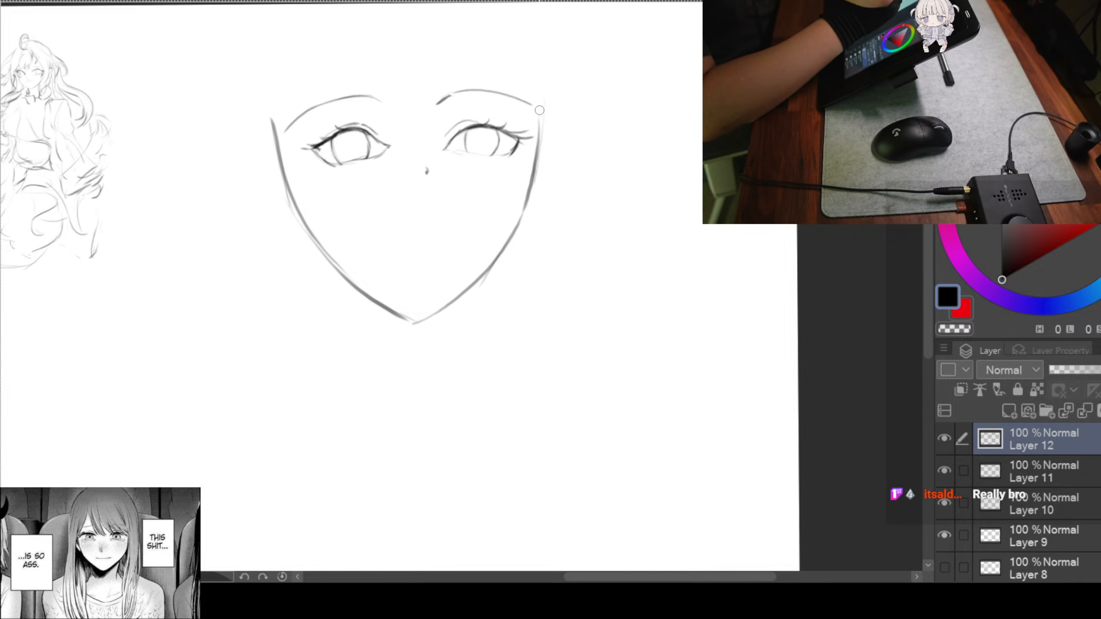
# Rework the viewer-right contour with an inward dip beside the eye and a fuller cheek, and darken the contour's upper part
pyautogui.moveTo(537, 136); pyautogui.dragTo(502, 244)
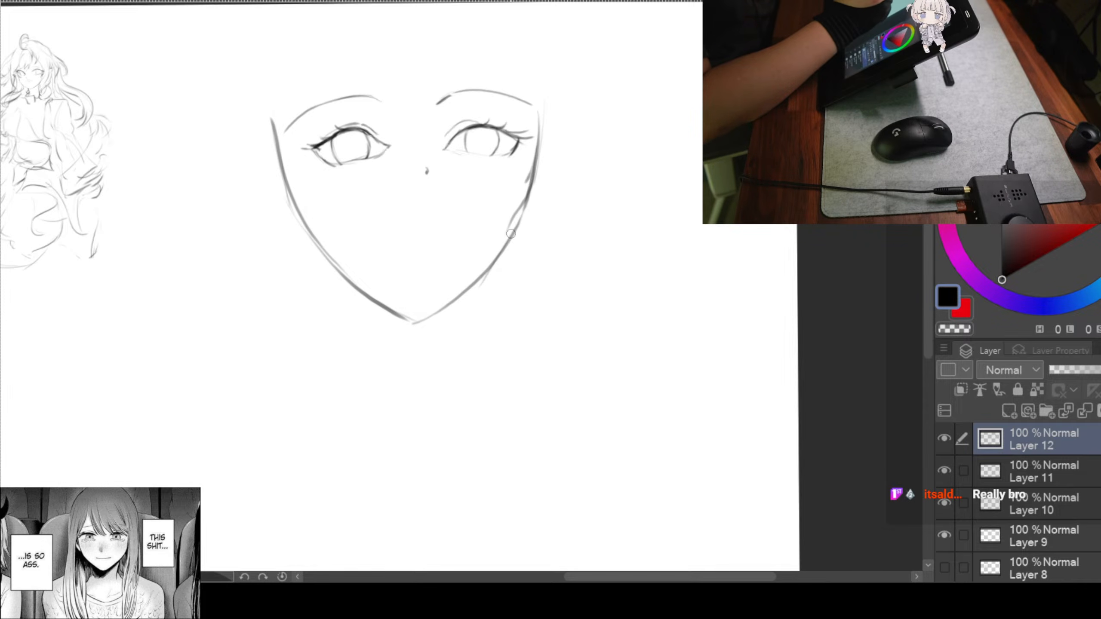
pyautogui.moveTo(538, 107); pyautogui.dragTo(524, 188)
pyautogui.hotkey('ctrl', 'z')
pyautogui.moveTo(539, 107); pyautogui.dragTo(522, 210)
pyautogui.hotkey('ctrl', 'z')
pyautogui.moveTo(538, 110); pyautogui.dragTo(524, 187)
pyautogui.hotkey('ctrl', 'z')
pyautogui.moveTo(539, 106); pyautogui.dragTo(524, 196)
pyautogui.moveTo(527, 151); pyautogui.dragTo(515, 225)
pyautogui.hotkey('ctrl', 'z')
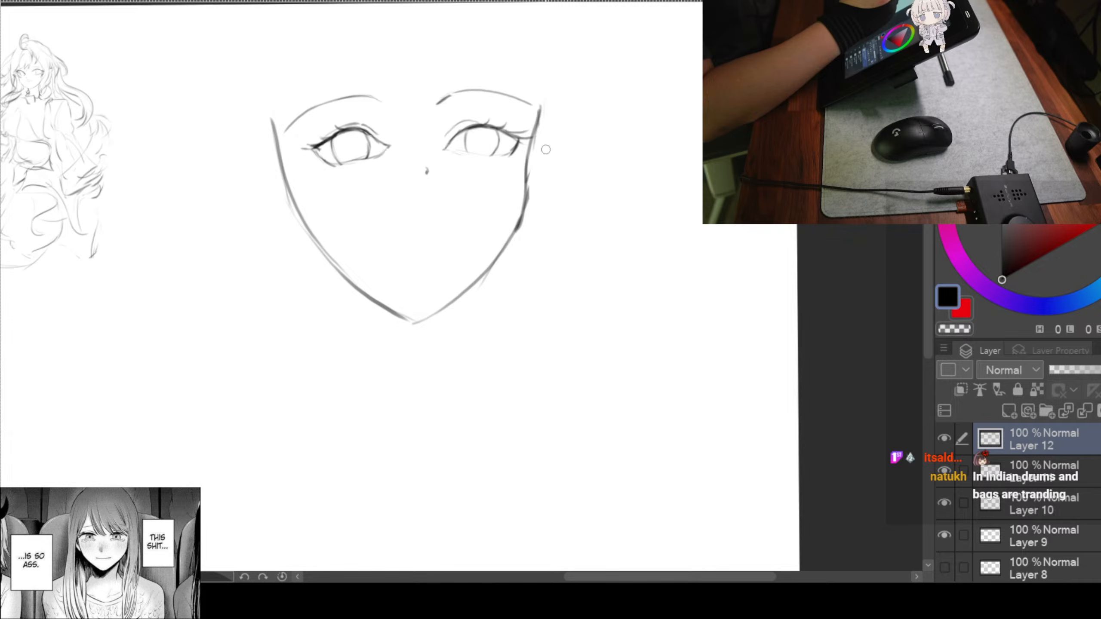
pyautogui.moveTo(270, 118); pyautogui.dragTo(278, 146)
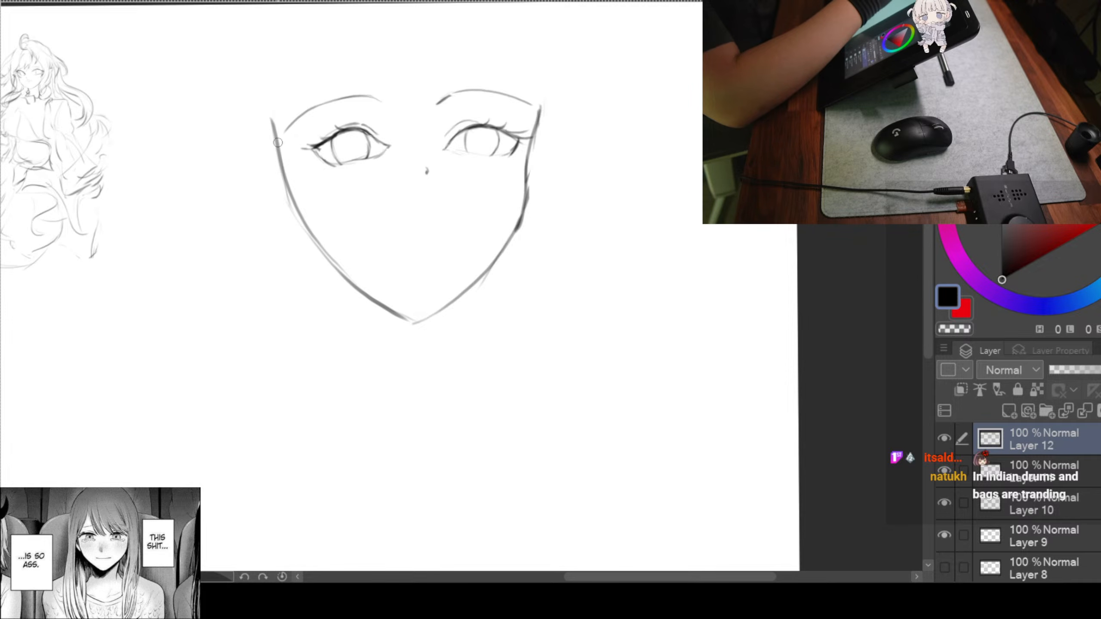
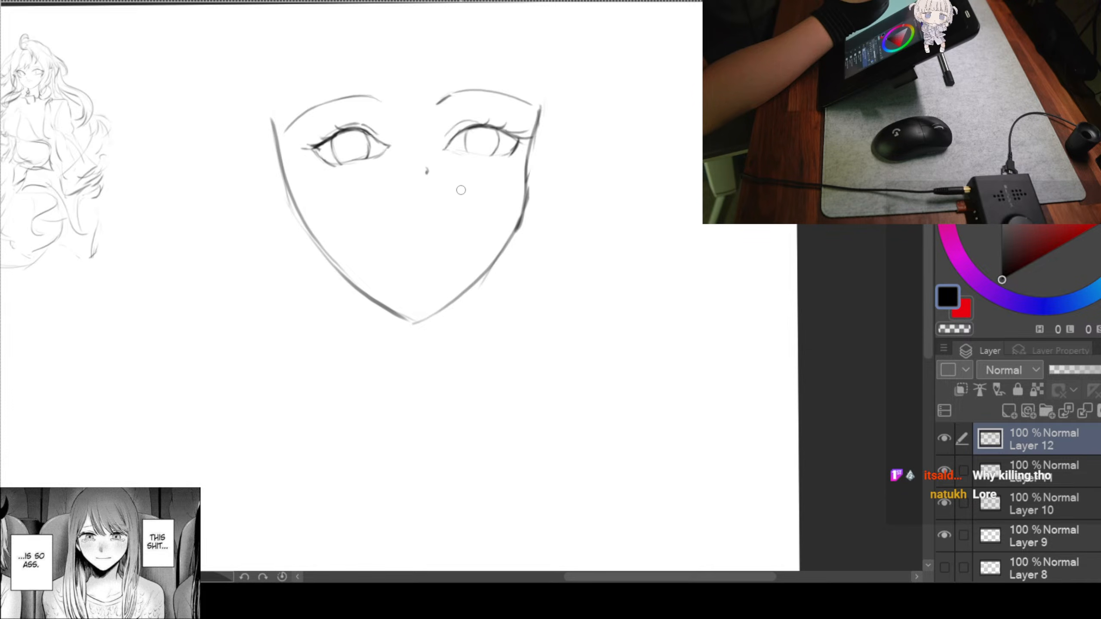
pyautogui.scroll(2, 450, 200)
pyautogui.scroll(3, 448, 169)
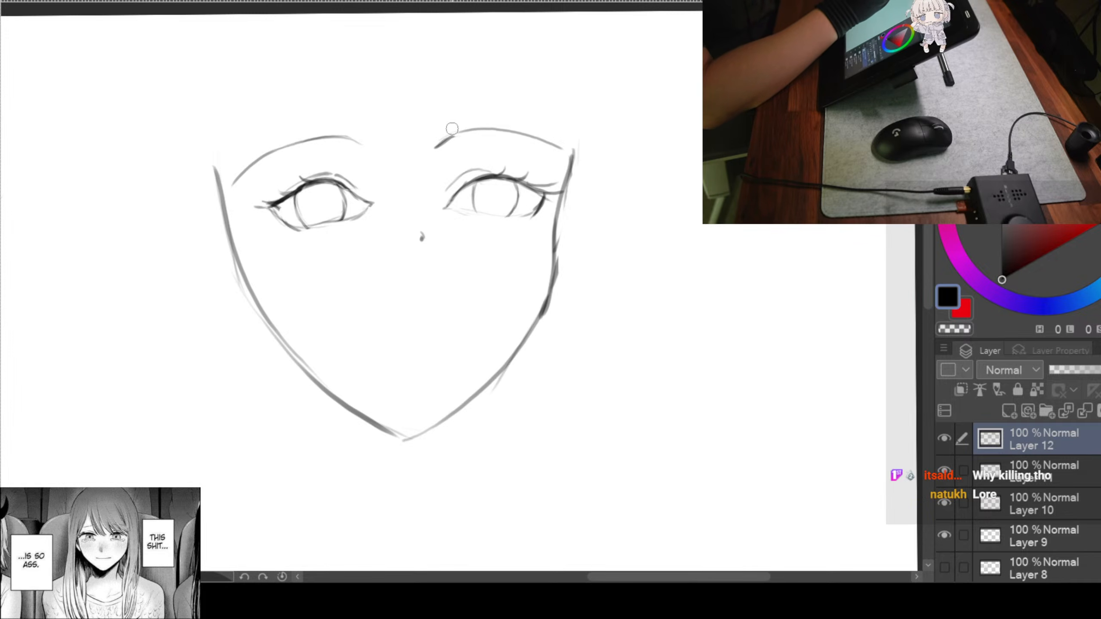
# Erase both eyebrows, enlarge the eyes and nose by about a tenth and place them slightly lower on the face
pyautogui.moveTo(356, 143)
pyautogui.mouseDown()
pyautogui.moveTo(238, 166)
pyautogui.moveTo(237, 182)
pyautogui.mouseUp()
pyautogui.moveTo(436, 147)
pyautogui.mouseDown()
pyautogui.moveTo(463, 132)
pyautogui.moveTo(535, 135)
pyautogui.moveTo(557, 148)
pyautogui.mouseUp()
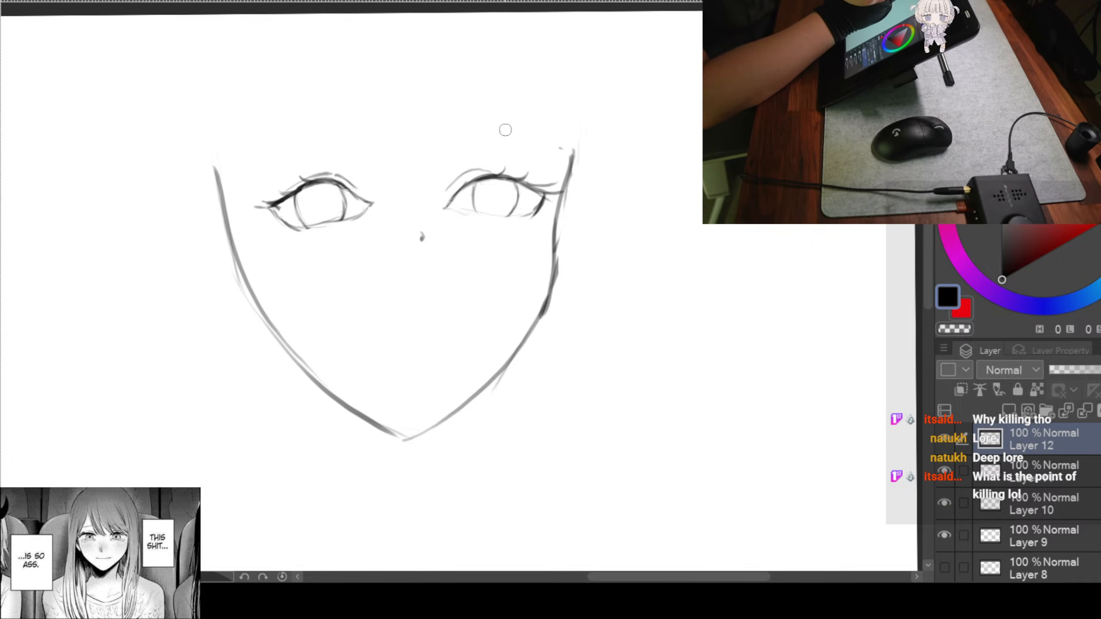
pyautogui.moveTo(429, 120)
pyautogui.mouseDown()
pyautogui.moveTo(347, 127)
pyautogui.moveTo(262, 169)
pyautogui.moveTo(287, 258)
pyautogui.moveTo(419, 270)
pyautogui.moveTo(526, 246)
pyautogui.moveTo(561, 200)
pyautogui.moveTo(557, 170)
pyautogui.moveTo(413, 117)
pyautogui.mouseUp()
pyautogui.hotkey('ctrl', 't')
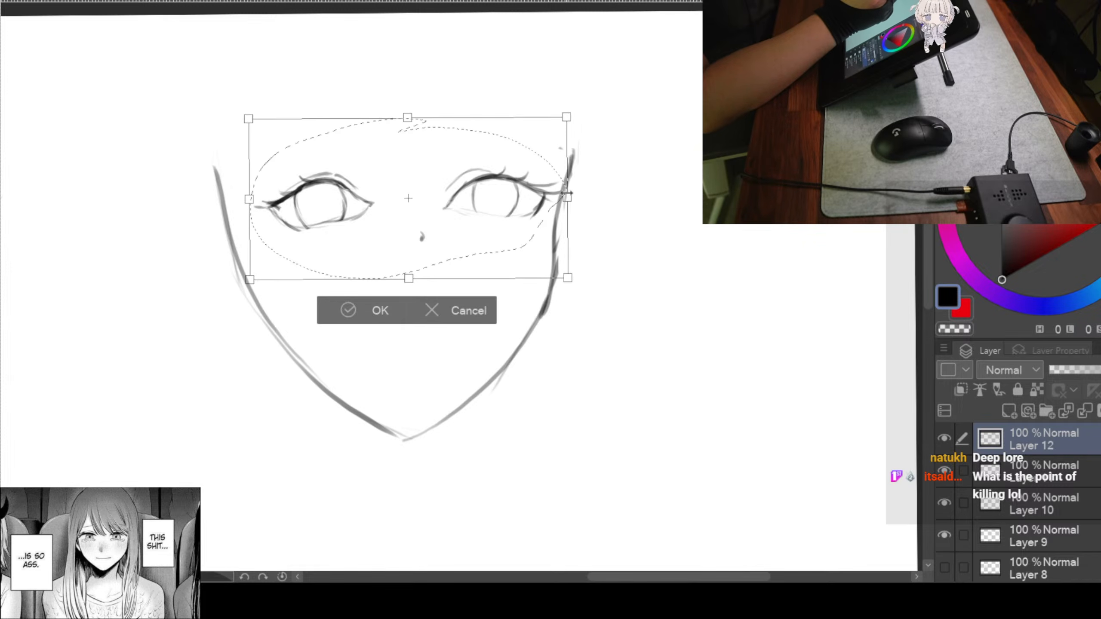
pyautogui.moveTo(568, 278); pyautogui.dragTo(595, 296)
pyautogui.moveTo(551, 255); pyautogui.dragTo(522, 257)
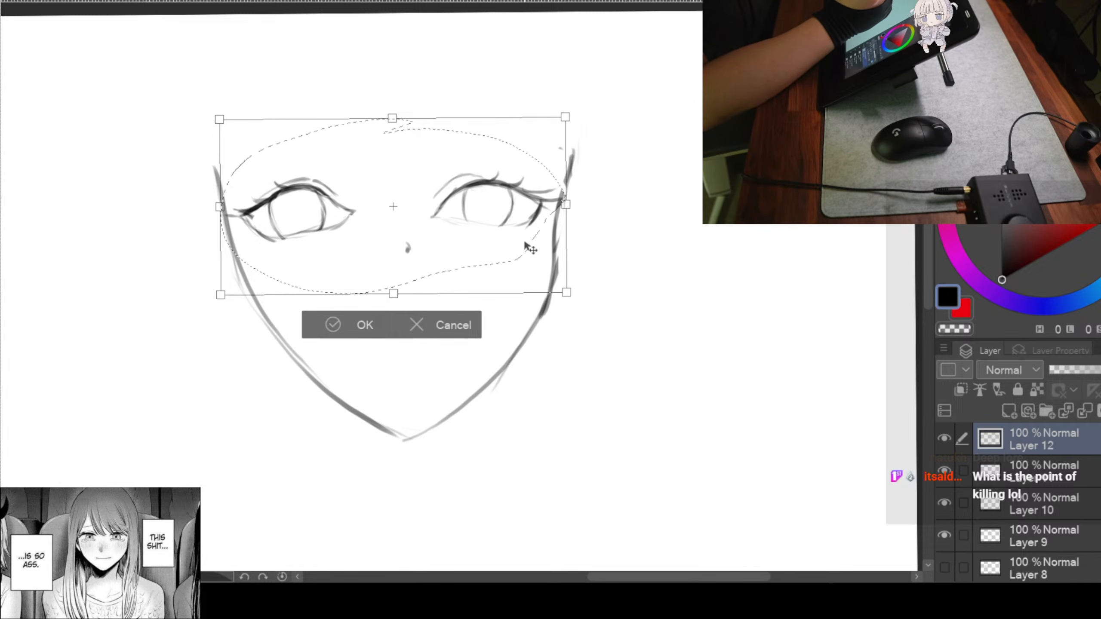
pyautogui.moveTo(524, 265)
pyautogui.mouseDown()
pyautogui.moveTo(531, 275)
pyautogui.moveTo(523, 260)
pyautogui.mouseUp()
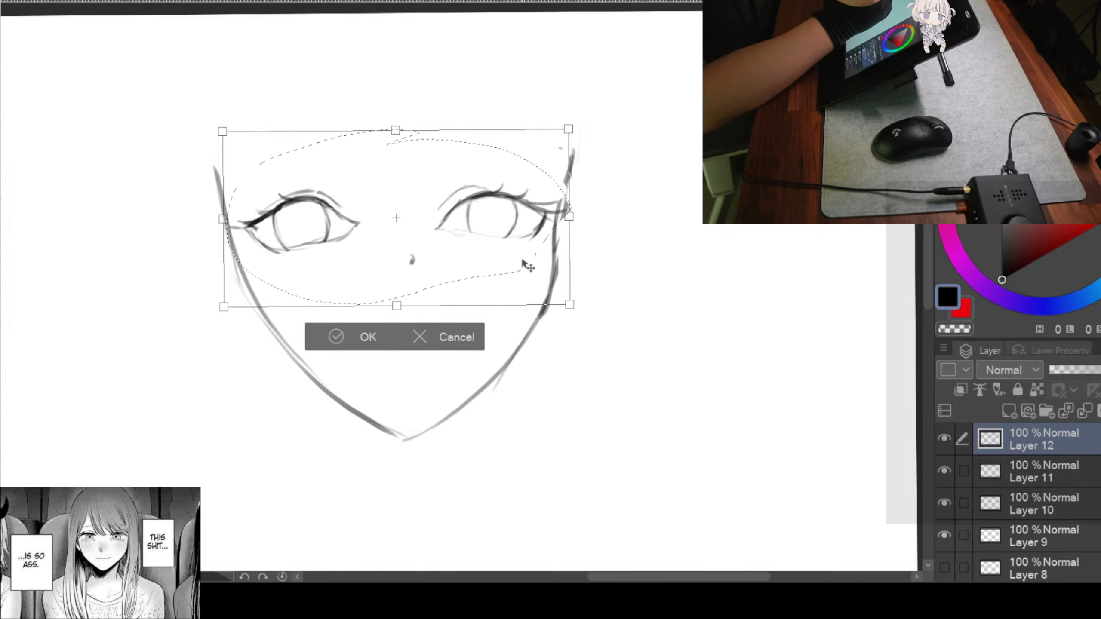
pyautogui.click(336, 338)
pyautogui.hotkey('ctrl', 'd')
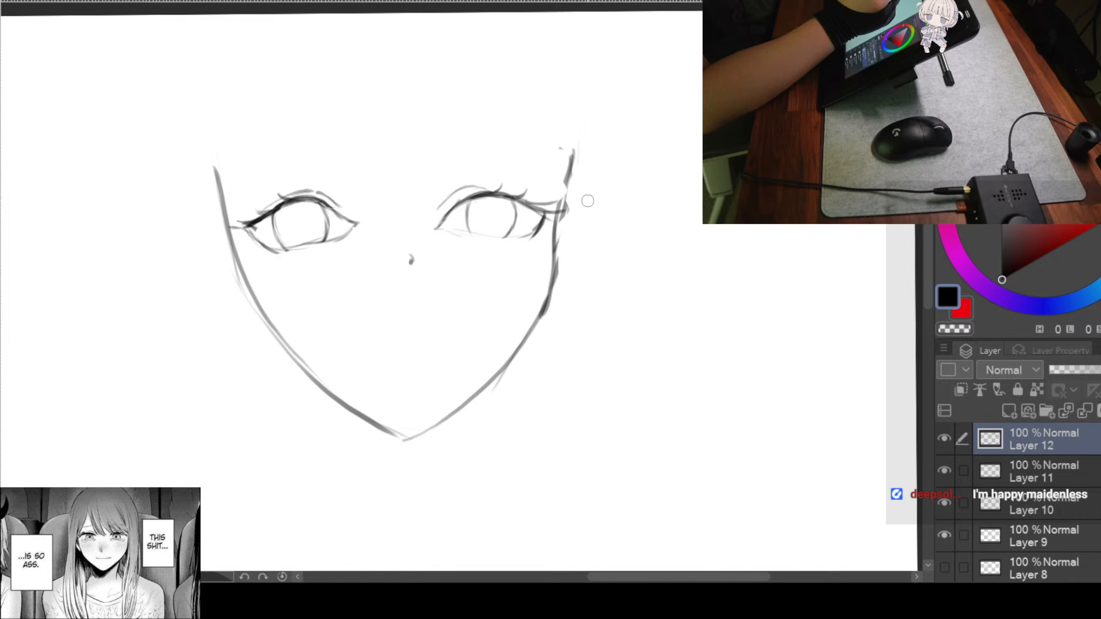
pyautogui.moveTo(570, 158); pyautogui.dragTo(562, 212)
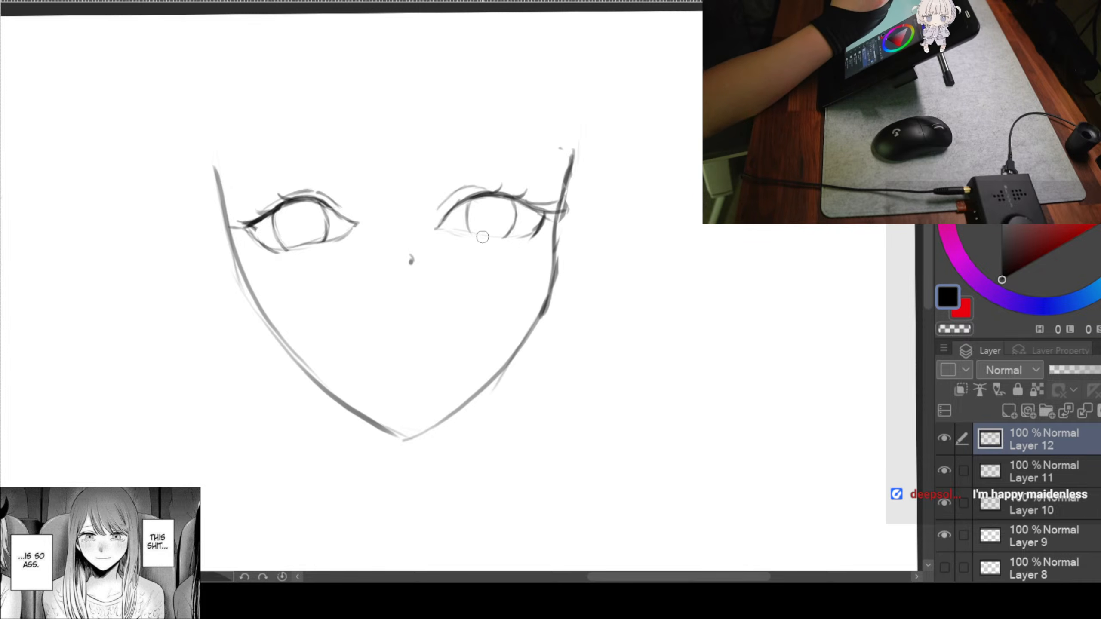
# Sketch a rough teardrop-shaped hand form over the viewer-left jaw, pointed below the eye and rounded beneath the chin
pyautogui.scroll(-1, 494, 268)
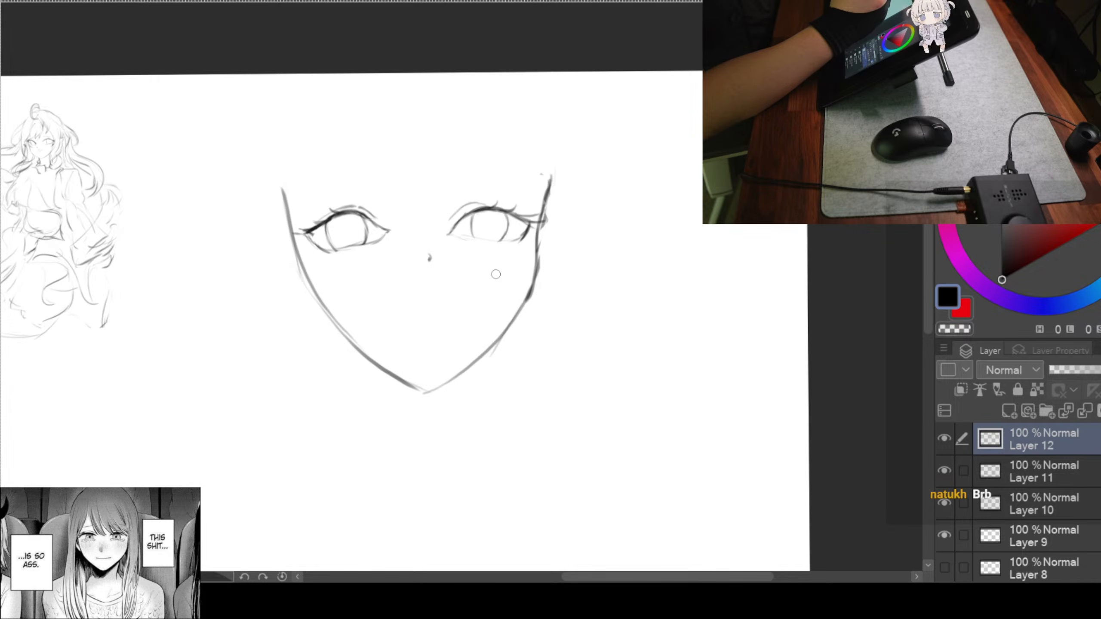
pyautogui.scroll(1, 496, 277)
pyautogui.moveTo(519, 289)
pyautogui.mouseDown()
pyautogui.moveTo(497, 254)
pyautogui.moveTo(492, 277)
pyautogui.moveTo(498, 261)
pyautogui.moveTo(505, 270)
pyautogui.mouseUp()
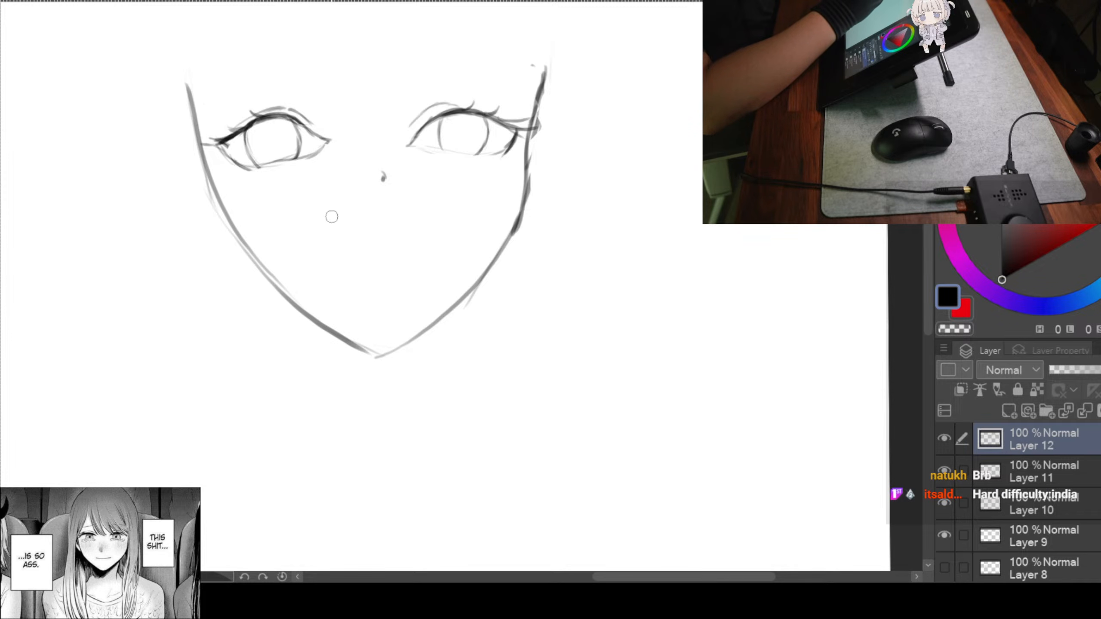
pyautogui.moveTo(320, 234)
pyautogui.mouseDown()
pyautogui.moveTo(334, 236)
pyautogui.moveTo(332, 223)
pyautogui.mouseUp()
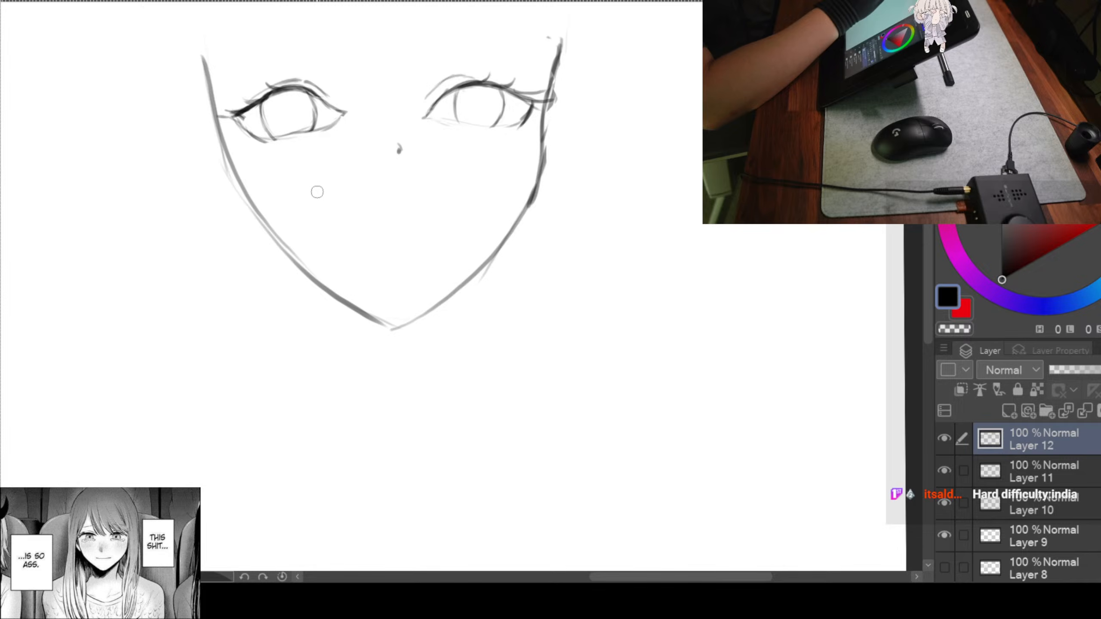
pyautogui.moveTo(321, 201); pyautogui.dragTo(297, 259)
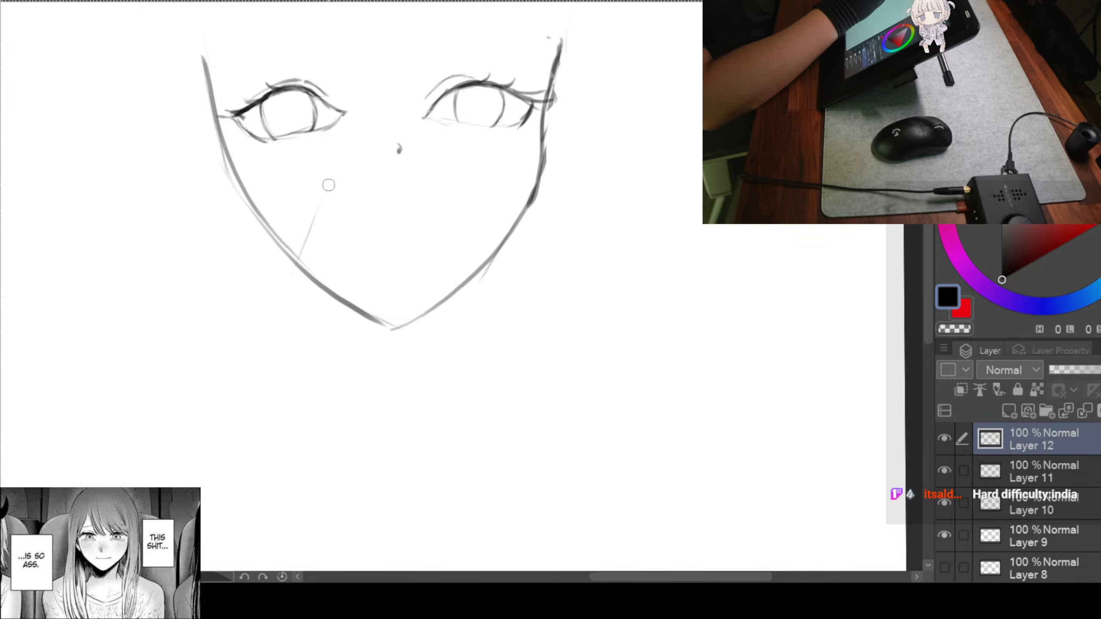
pyautogui.moveTo(297, 259); pyautogui.dragTo(283, 320)
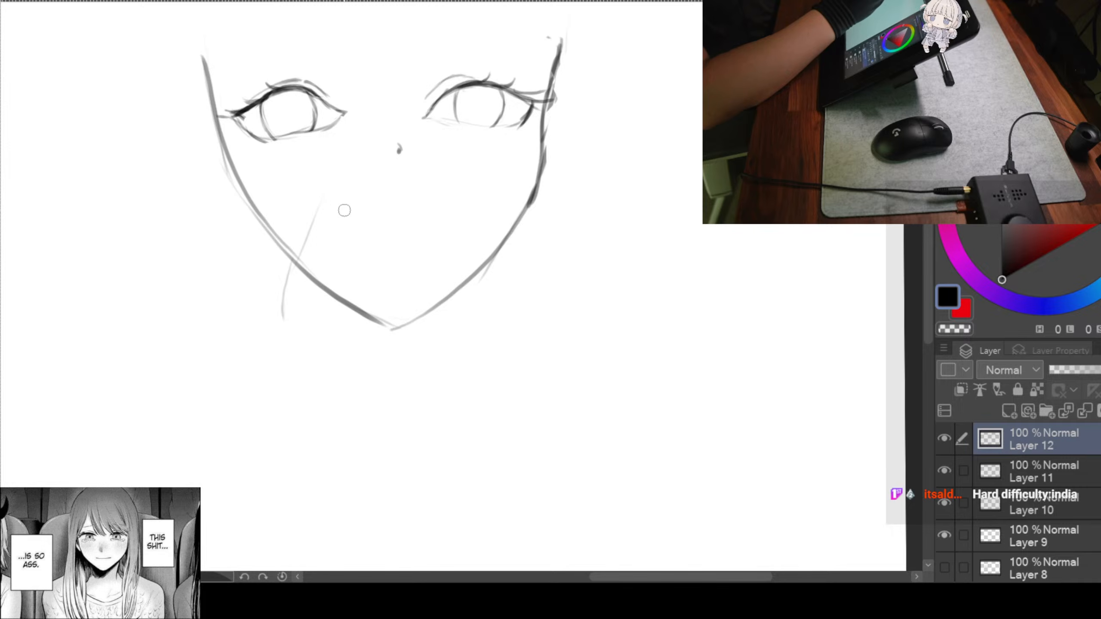
pyautogui.moveTo(369, 323); pyautogui.dragTo(348, 352)
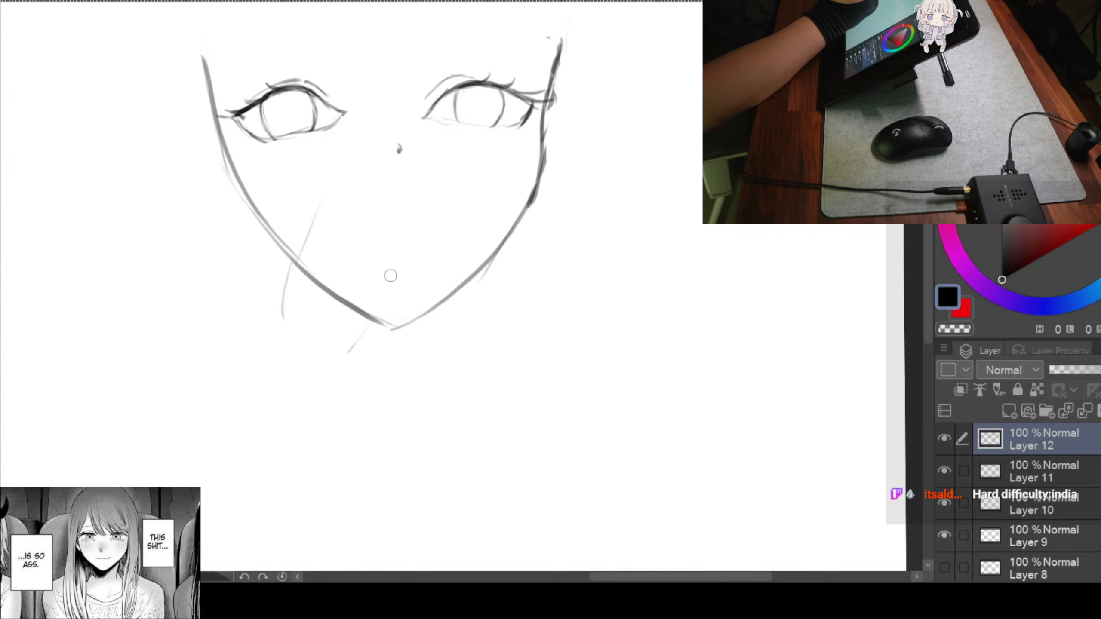
pyautogui.moveTo(381, 308); pyautogui.dragTo(337, 359)
pyautogui.moveTo(285, 311)
pyautogui.mouseDown()
pyautogui.moveTo(305, 355)
pyautogui.moveTo(350, 353)
pyautogui.mouseUp()
pyautogui.moveTo(283, 280)
pyautogui.mouseDown()
pyautogui.moveTo(339, 357)
pyautogui.moveTo(381, 307)
pyautogui.mouseUp()
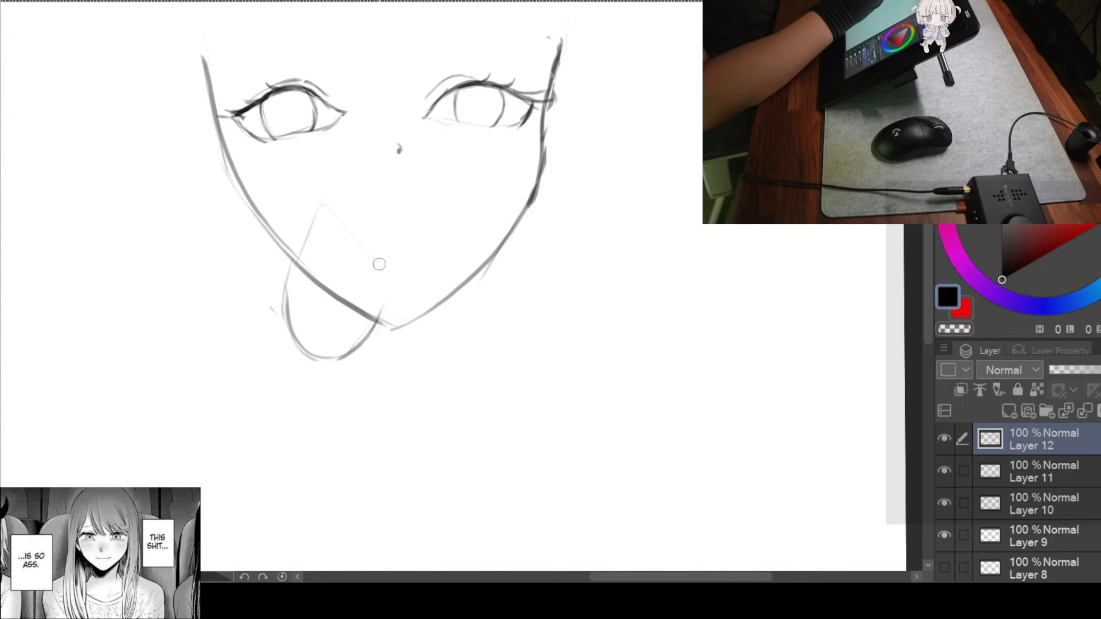
pyautogui.moveTo(380, 303); pyautogui.dragTo(363, 259)
# Begin the viewer-right hand form with a centre line down past the chin, a lower curve and a small loop at the jaw
pyautogui.moveTo(420, 316); pyautogui.dragTo(346, 306)
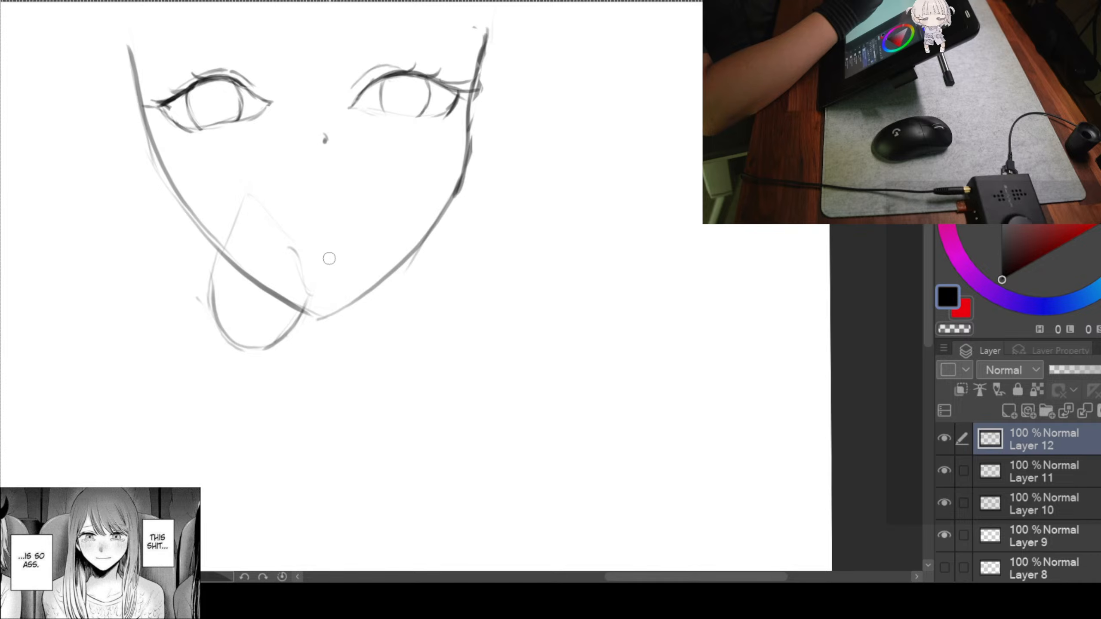
pyautogui.moveTo(325, 309); pyautogui.dragTo(321, 336)
pyautogui.moveTo(302, 287)
pyautogui.mouseDown()
pyautogui.moveTo(294, 352)
pyautogui.moveTo(274, 351)
pyautogui.mouseUp()
pyautogui.moveTo(326, 280)
pyautogui.mouseDown()
pyautogui.moveTo(324, 318)
pyautogui.moveTo(383, 294)
pyautogui.mouseUp()
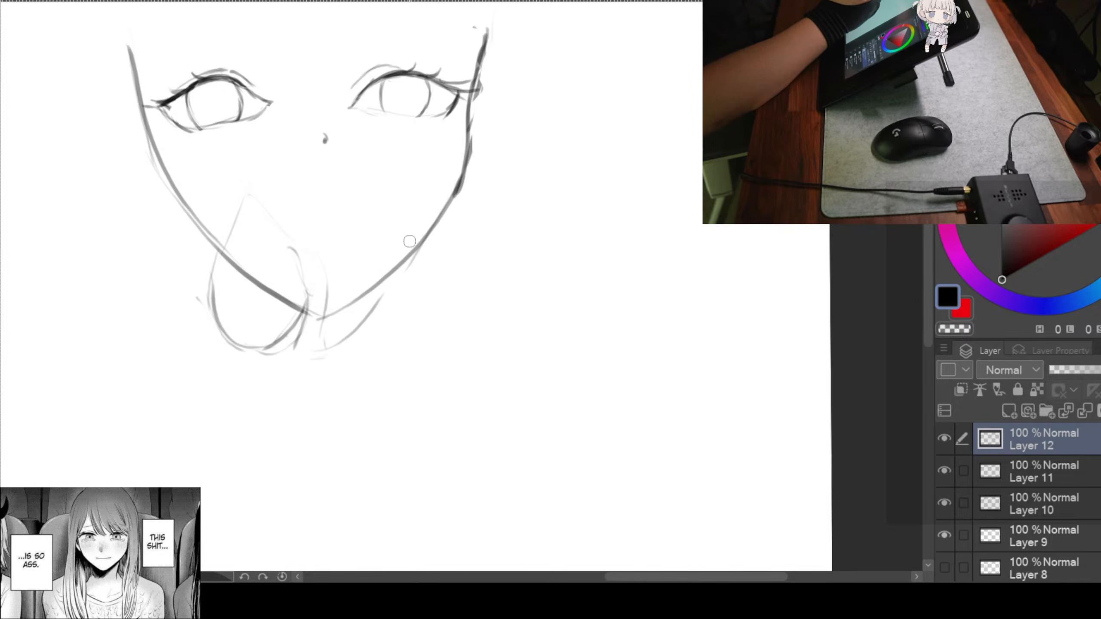
pyautogui.moveTo(418, 240); pyautogui.dragTo(401, 277)
pyautogui.moveTo(416, 236); pyautogui.dragTo(373, 309)
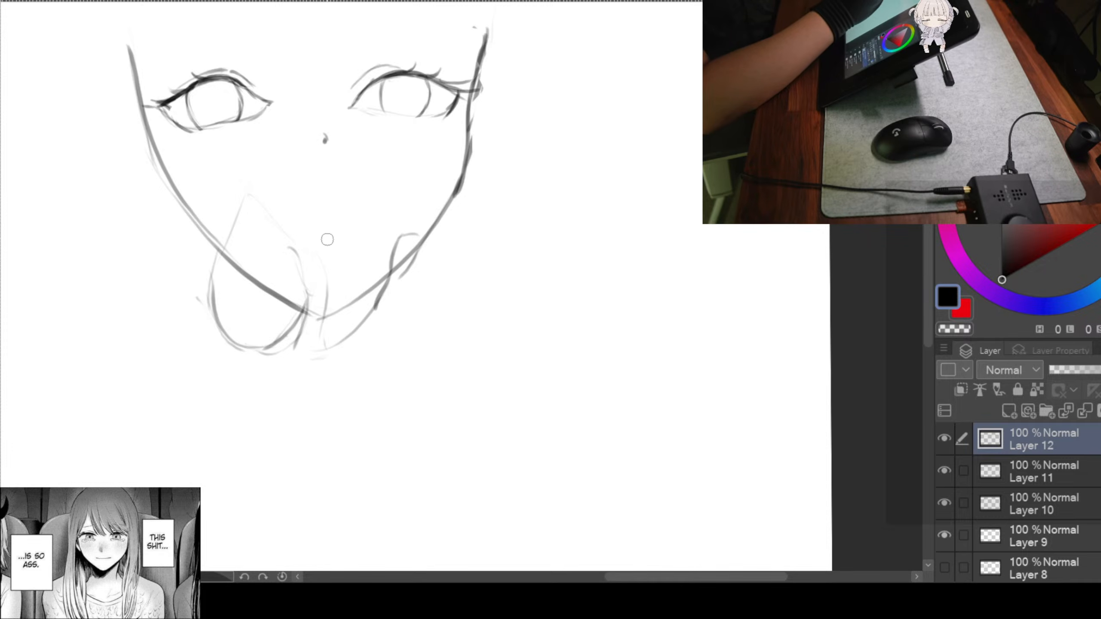
pyautogui.moveTo(306, 189); pyautogui.dragTo(324, 293)
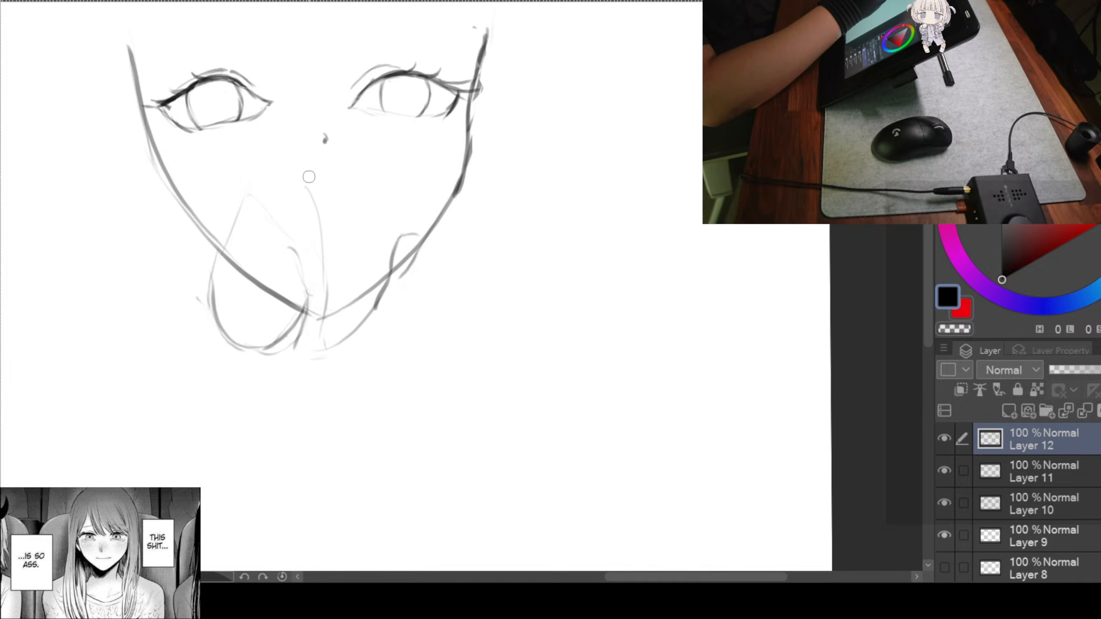
# Close the viewer-right hand form with a large rounded outer curve and add faint pointed tips beneath the nose
pyautogui.moveTo(313, 178)
pyautogui.mouseDown()
pyautogui.moveTo(373, 244)
pyautogui.moveTo(344, 189)
pyautogui.moveTo(382, 237)
pyautogui.moveTo(371, 211)
pyautogui.moveTo(387, 285)
pyautogui.moveTo(355, 193)
pyautogui.moveTo(373, 310)
pyautogui.mouseUp()
pyautogui.moveTo(318, 229); pyautogui.dragTo(313, 341)
pyautogui.moveTo(321, 256); pyautogui.dragTo(356, 234)
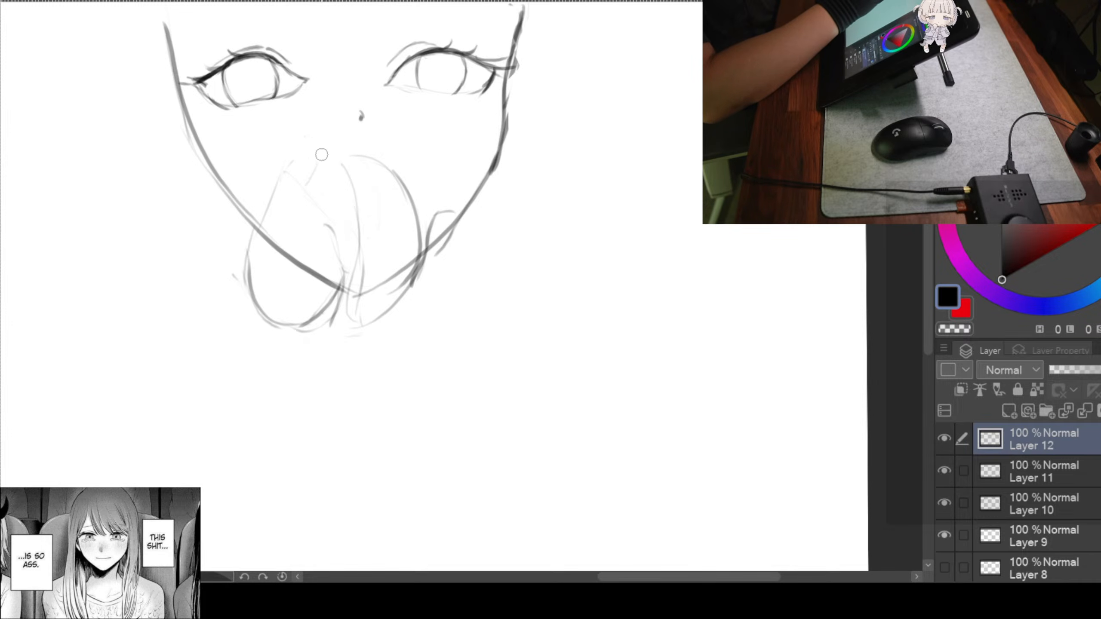
pyautogui.moveTo(337, 201); pyautogui.dragTo(332, 240)
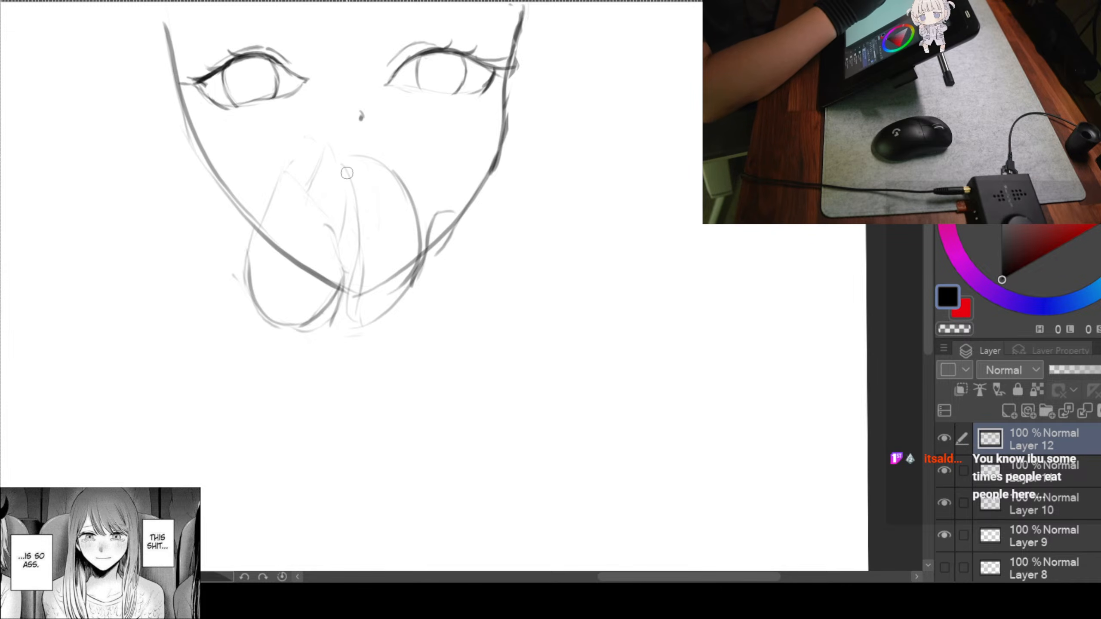
# Add a curled outer contour along the viewer-left side of the hand sketch, running down to its rounded base
pyautogui.moveTo(353, 227)
pyautogui.mouseDown()
pyautogui.moveTo(325, 294)
pyautogui.moveTo(310, 257)
pyautogui.moveTo(316, 246)
pyautogui.mouseUp()
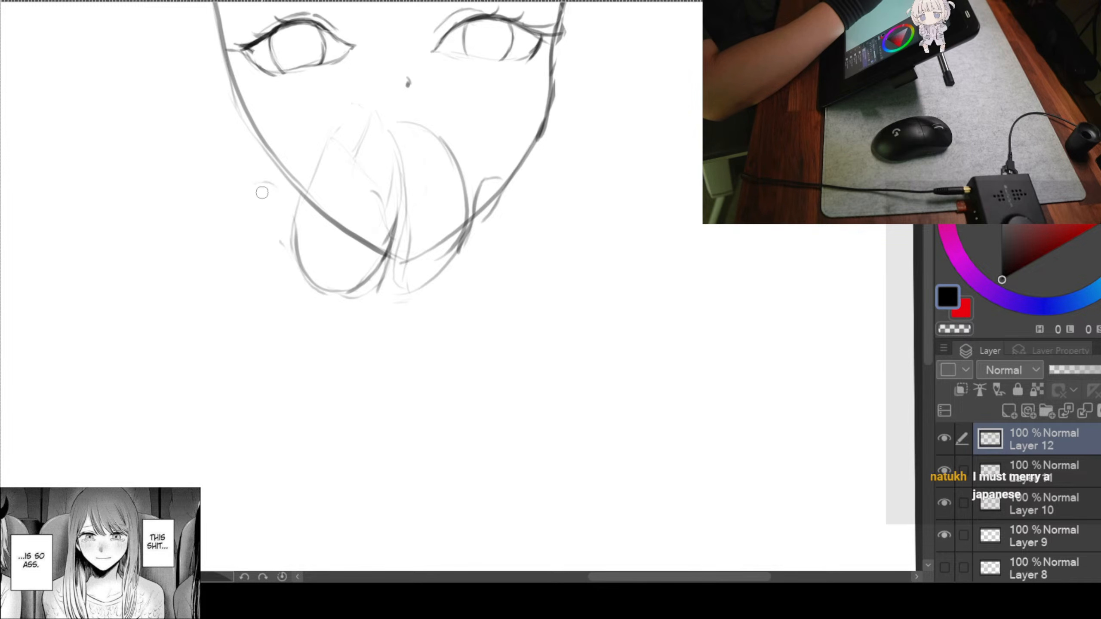
pyautogui.moveTo(258, 190)
pyautogui.mouseDown()
pyautogui.moveTo(298, 279)
pyautogui.moveTo(276, 235)
pyautogui.moveTo(286, 236)
pyautogui.moveTo(295, 212)
pyautogui.moveTo(288, 261)
pyautogui.moveTo(327, 296)
pyautogui.mouseUp()
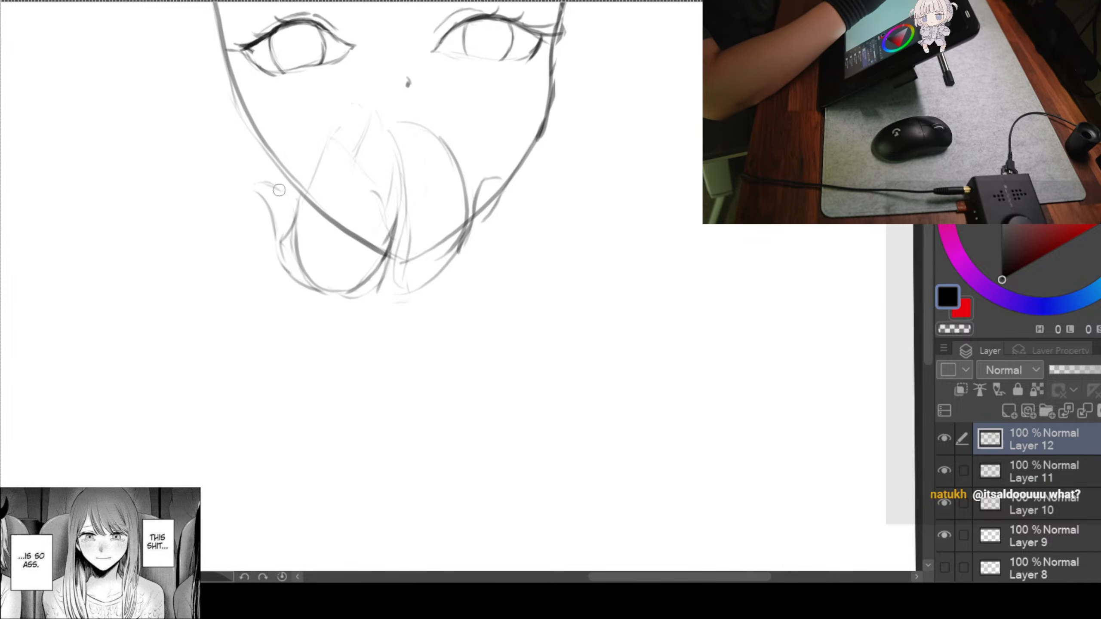
pyautogui.moveTo(256, 184); pyautogui.dragTo(277, 198)
pyautogui.moveTo(270, 237); pyautogui.dragTo(286, 255)
# Draw the outer contour on the viewer-right side of the hand sketch and strengthen its lower edge and centre split
pyautogui.moveTo(406, 267); pyautogui.dragTo(354, 264)
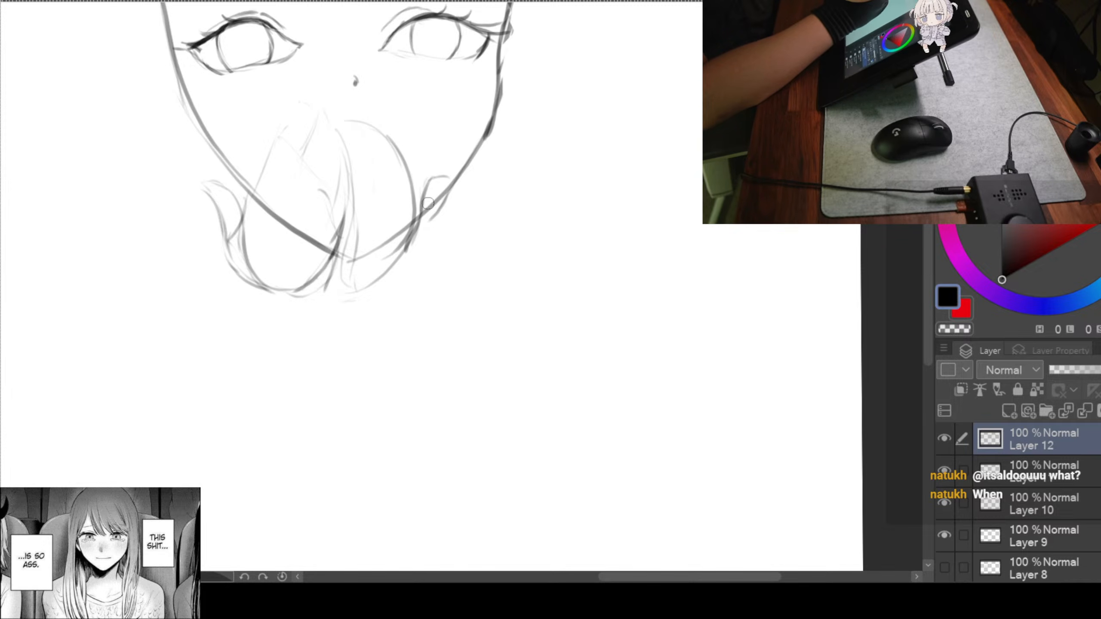
pyautogui.moveTo(427, 185)
pyautogui.mouseDown()
pyautogui.moveTo(447, 192)
pyautogui.moveTo(431, 234)
pyautogui.moveTo(410, 275)
pyautogui.moveTo(386, 285)
pyautogui.mouseUp()
pyautogui.moveTo(342, 241); pyautogui.dragTo(336, 297)
pyautogui.moveTo(337, 297); pyautogui.dragTo(427, 258)
# Select both eyes without the nose, enlarge them slightly and move them a little lower between the face contours
pyautogui.moveTo(499, 213); pyautogui.dragTo(498, 292)
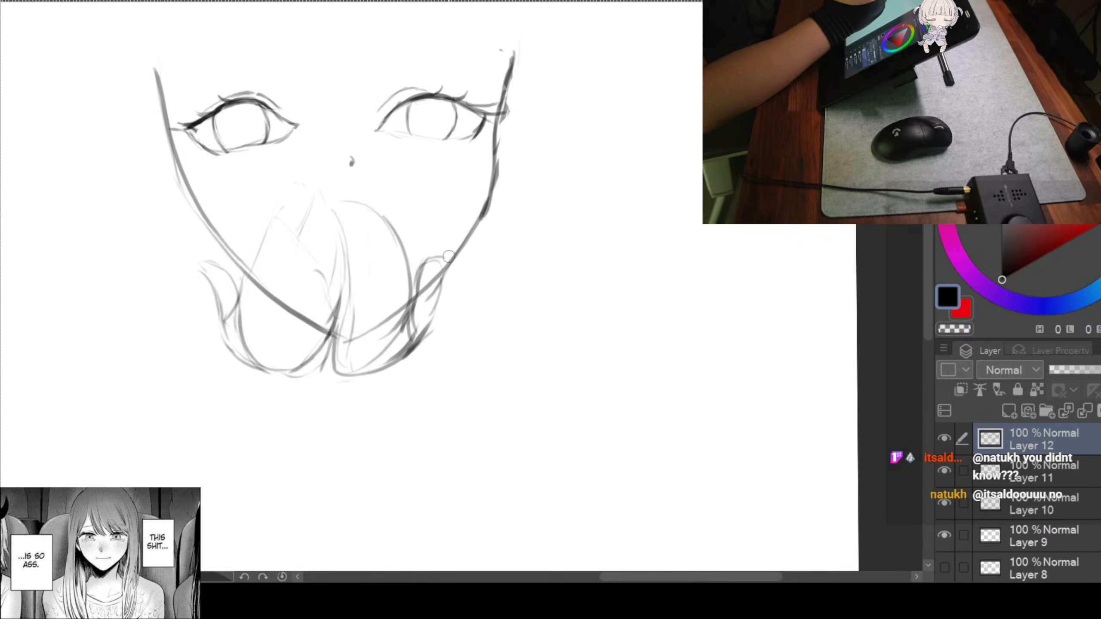
pyautogui.scroll(-1, 411, 249)
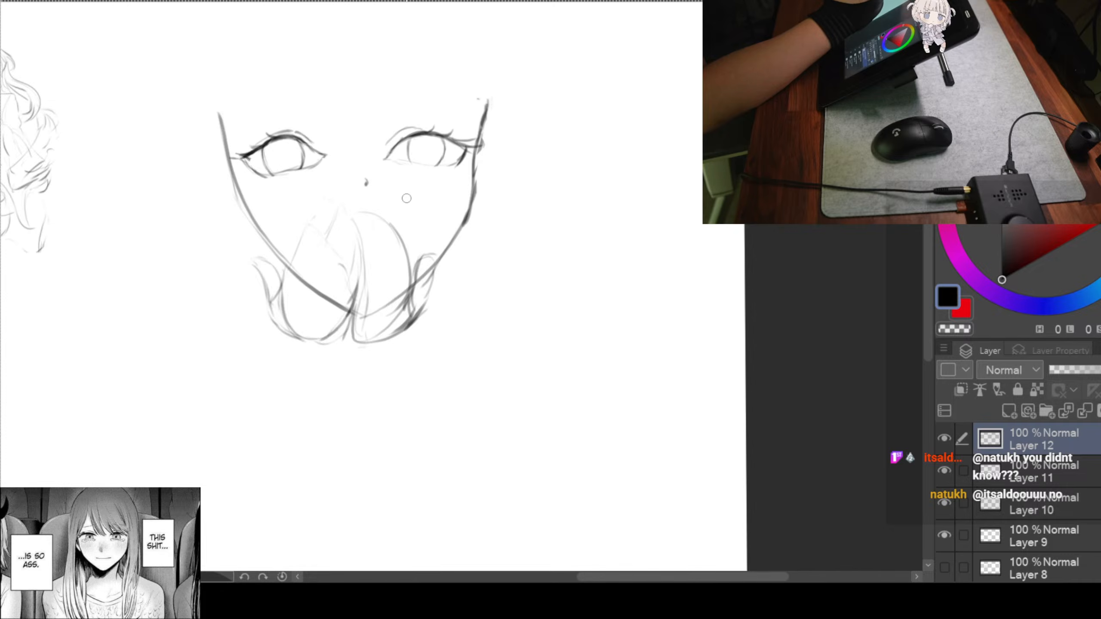
pyautogui.scroll(1, 427, 219)
pyautogui.scroll(-1, 493, 250)
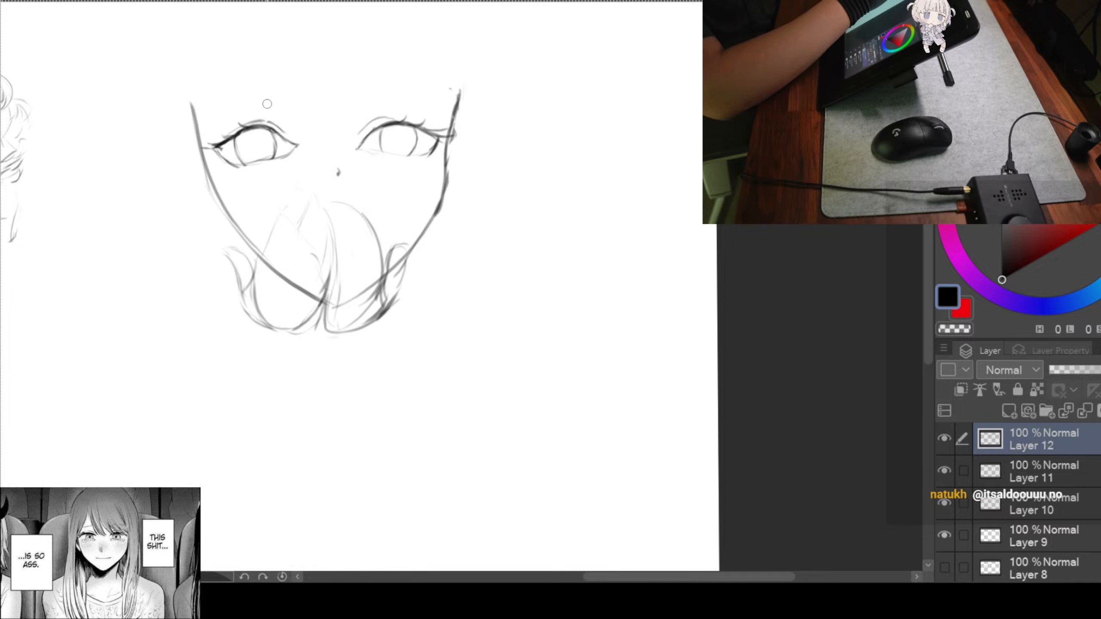
pyautogui.moveTo(269, 105)
pyautogui.mouseDown()
pyautogui.moveTo(209, 132)
pyautogui.moveTo(210, 155)
pyautogui.moveTo(245, 184)
pyautogui.moveTo(347, 154)
pyautogui.moveTo(435, 157)
pyautogui.mouseUp()
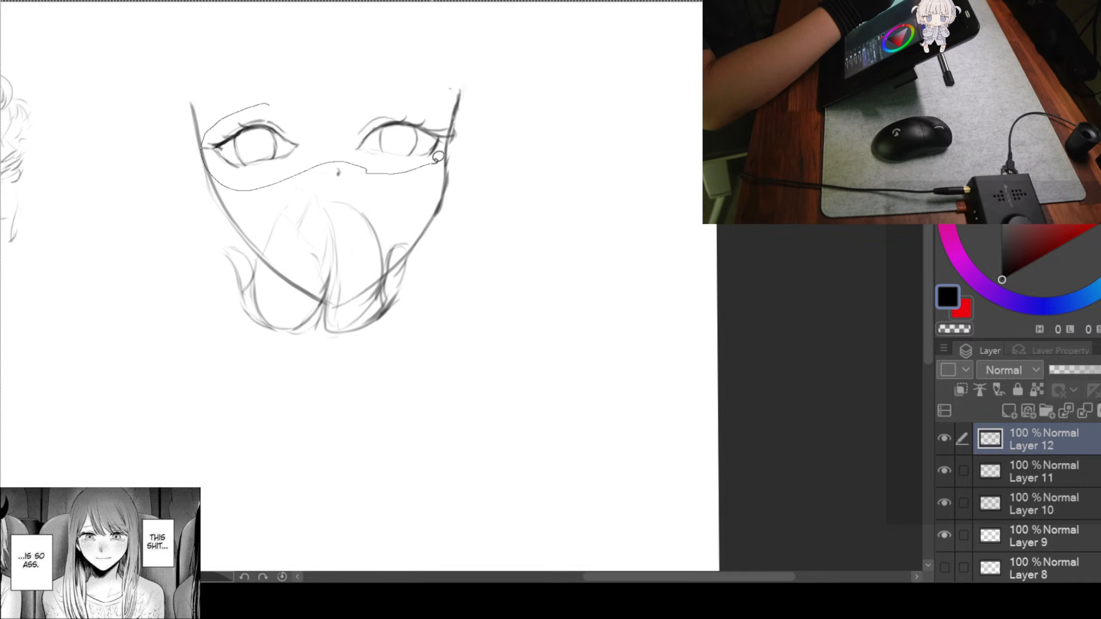
pyautogui.moveTo(452, 121)
pyautogui.mouseDown()
pyautogui.moveTo(417, 103)
pyautogui.moveTo(300, 99)
pyautogui.mouseUp()
pyautogui.hotkey('ctrl', 't')
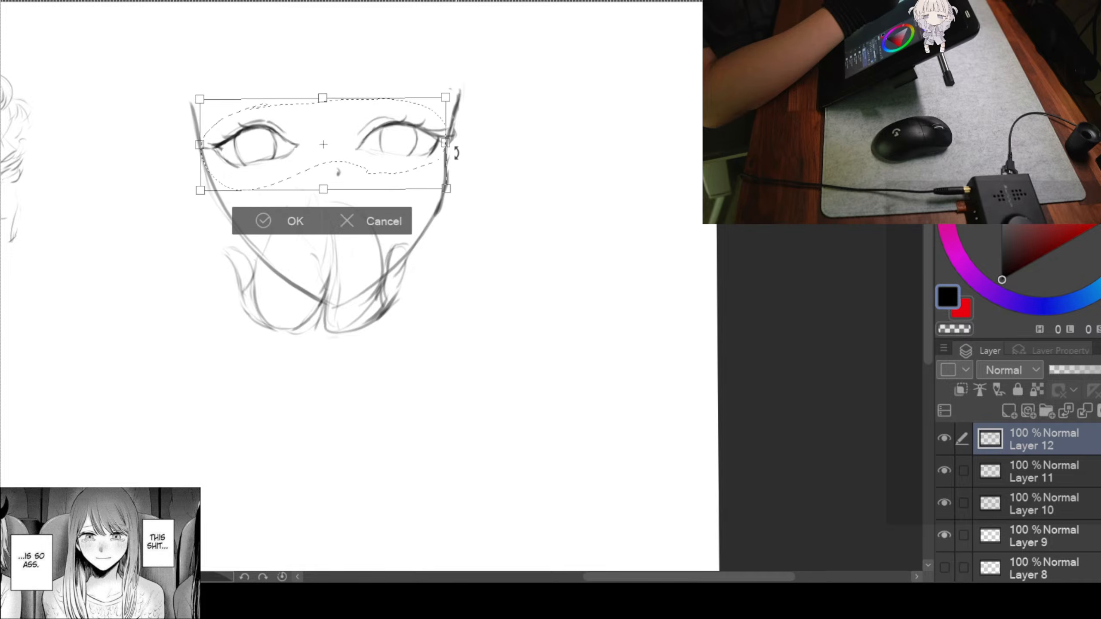
pyautogui.moveTo(442, 186)
pyautogui.mouseDown()
pyautogui.moveTo(454, 209)
pyautogui.moveTo(415, 177)
pyautogui.moveTo(428, 186)
pyautogui.mouseUp()
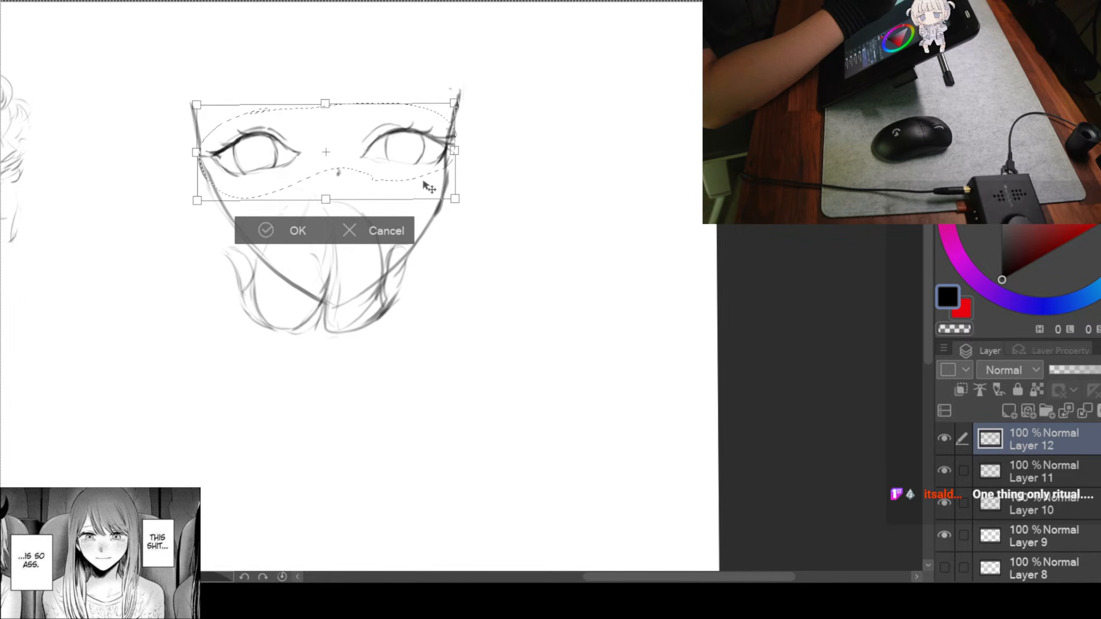
pyautogui.click(263, 229)
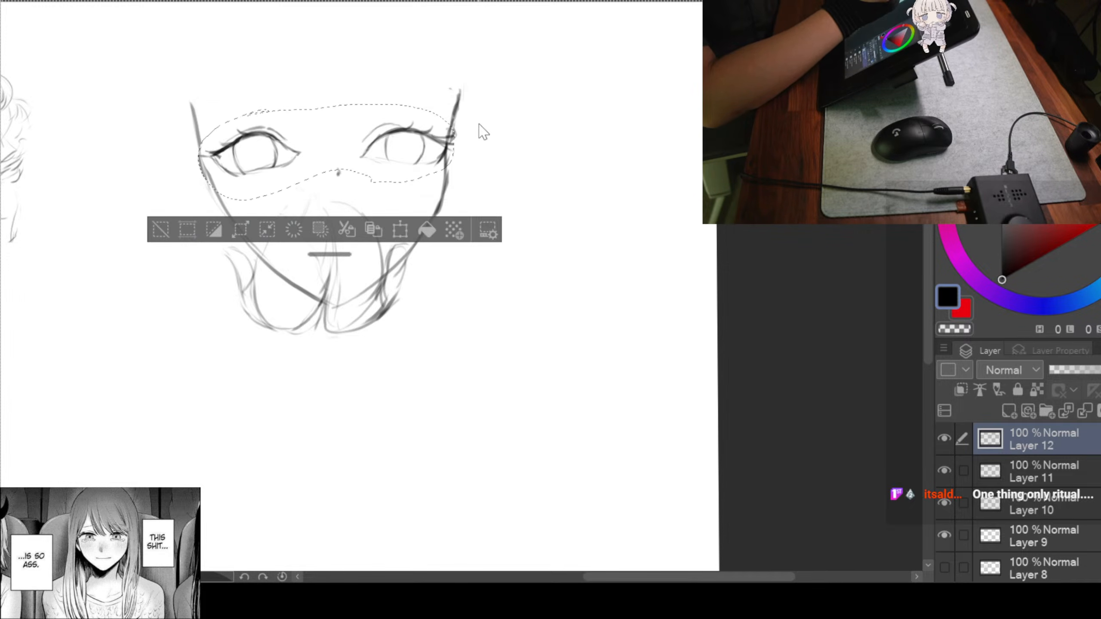
pyautogui.hotkey('ctrl', 'd')
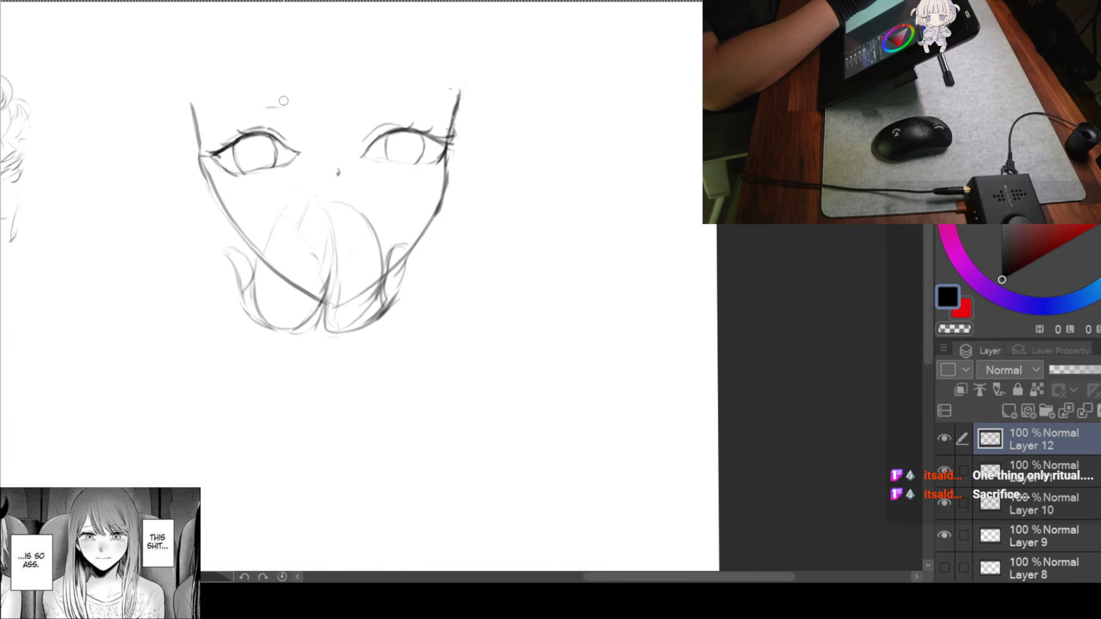
# Draw new thin arched eyebrows above both eyes
pyautogui.moveTo(289, 96); pyautogui.dragTo(207, 123)
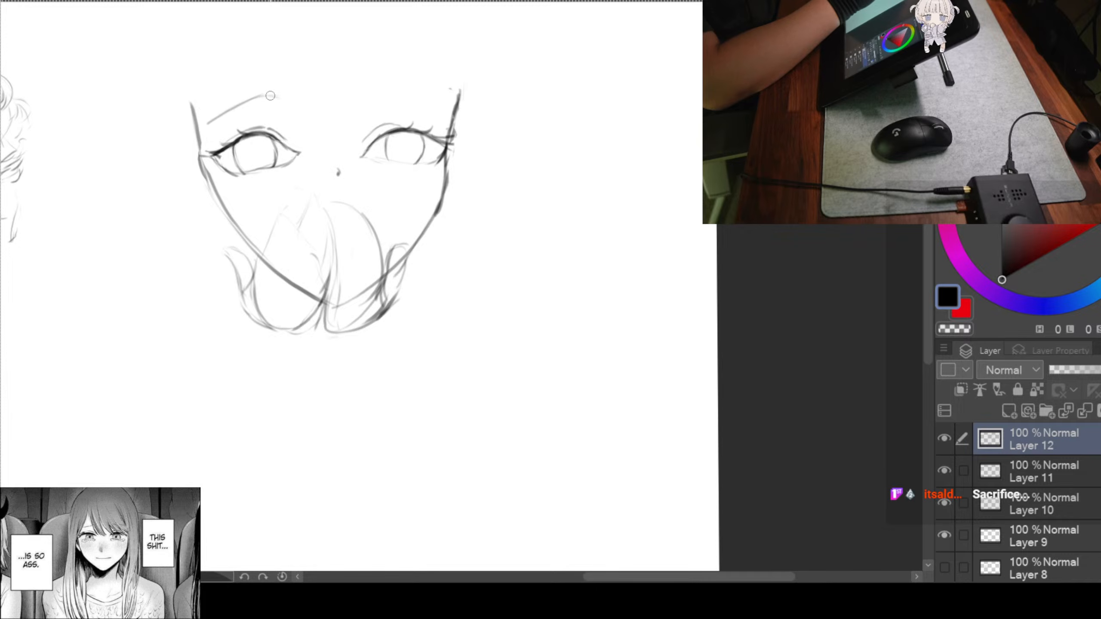
pyautogui.moveTo(355, 107); pyautogui.dragTo(438, 111)
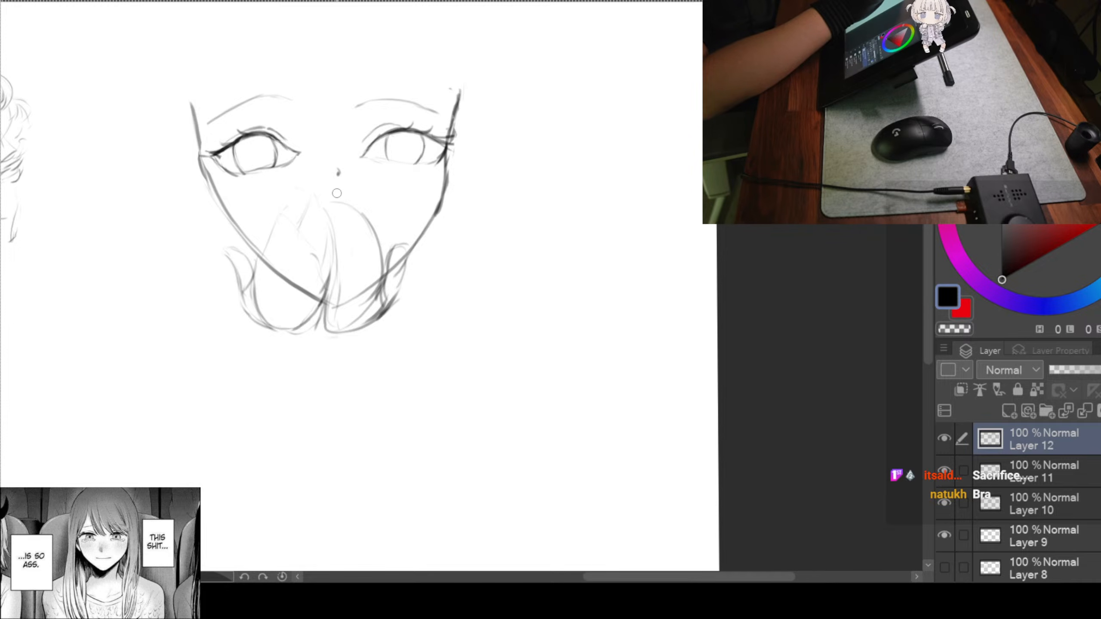
# Enlarge the hand sketch and lower jaw slightly, shift them to sit closer under the nose, and rejoin the viewer-left face contour
pyautogui.moveTo(334, 183)
pyautogui.mouseDown()
pyautogui.moveTo(256, 214)
pyautogui.moveTo(213, 344)
pyautogui.moveTo(424, 311)
pyautogui.moveTo(401, 237)
pyautogui.moveTo(377, 189)
pyautogui.mouseUp()
pyautogui.hotkey('ctrl', 't')
pyautogui.moveTo(428, 386); pyautogui.dragTo(455, 410)
pyautogui.moveTo(449, 328); pyautogui.dragTo(425, 299)
pyautogui.moveTo(430, 382); pyautogui.dragTo(450, 398)
pyautogui.moveTo(422, 357); pyautogui.dragTo(418, 337)
pyautogui.moveTo(447, 389); pyautogui.dragTo(459, 401)
pyautogui.moveTo(412, 318); pyautogui.dragTo(410, 313)
pyautogui.click(272, 423)
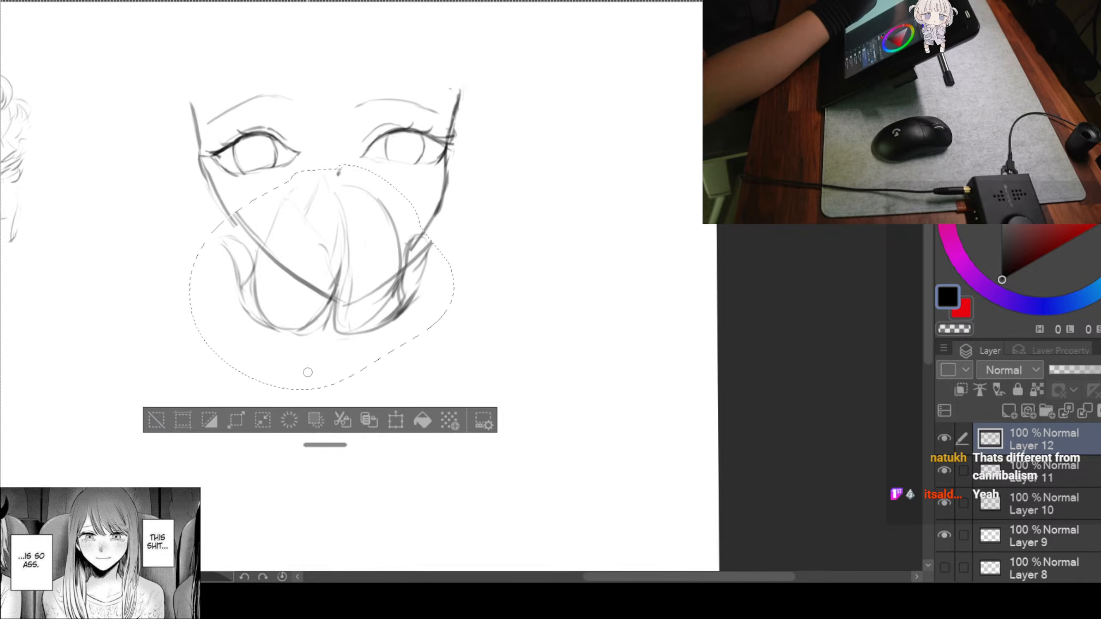
pyautogui.hotkey('ctrl', 'd')
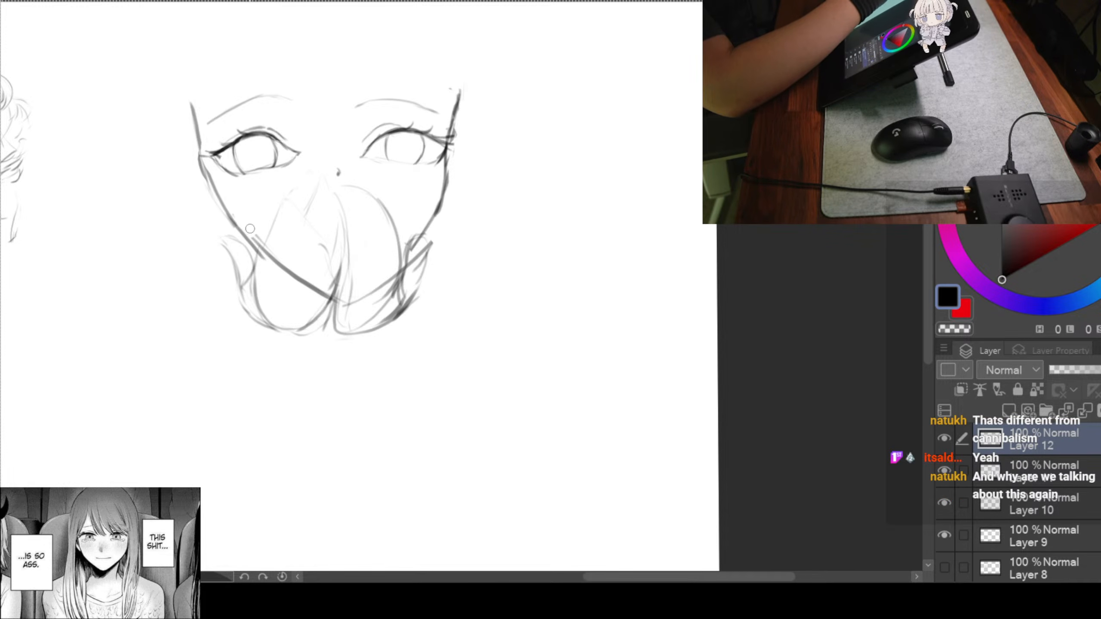
pyautogui.moveTo(233, 222); pyautogui.dragTo(269, 259)
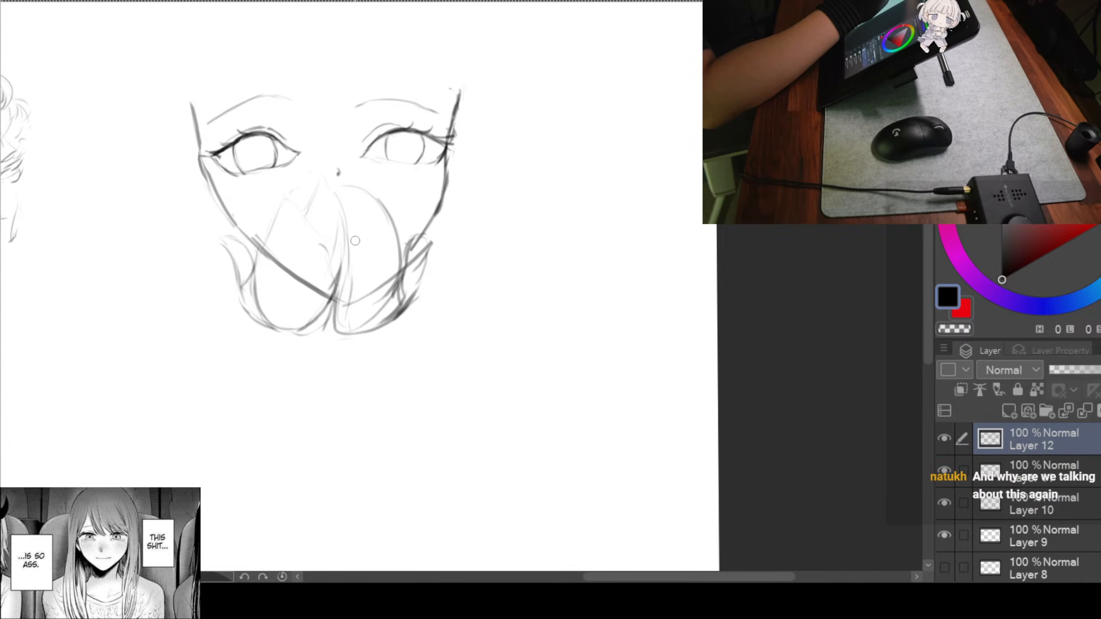
# Scale the whole face sketch down slightly and reposition it on the canvas
pyautogui.scroll(-2, 355, 241)
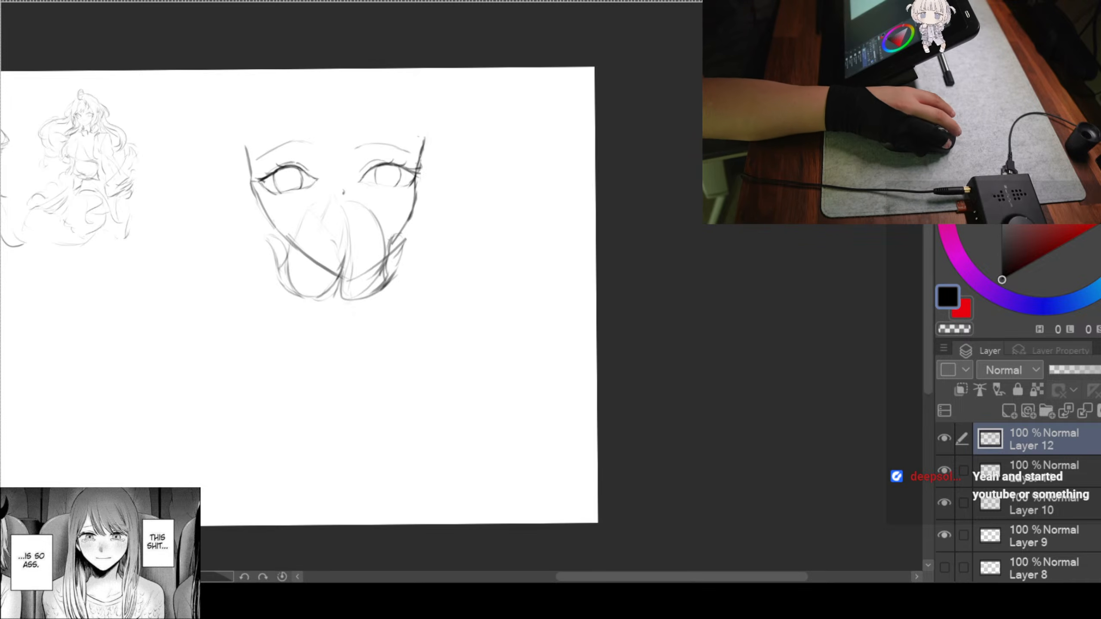
pyautogui.scroll(5, 462, 249)
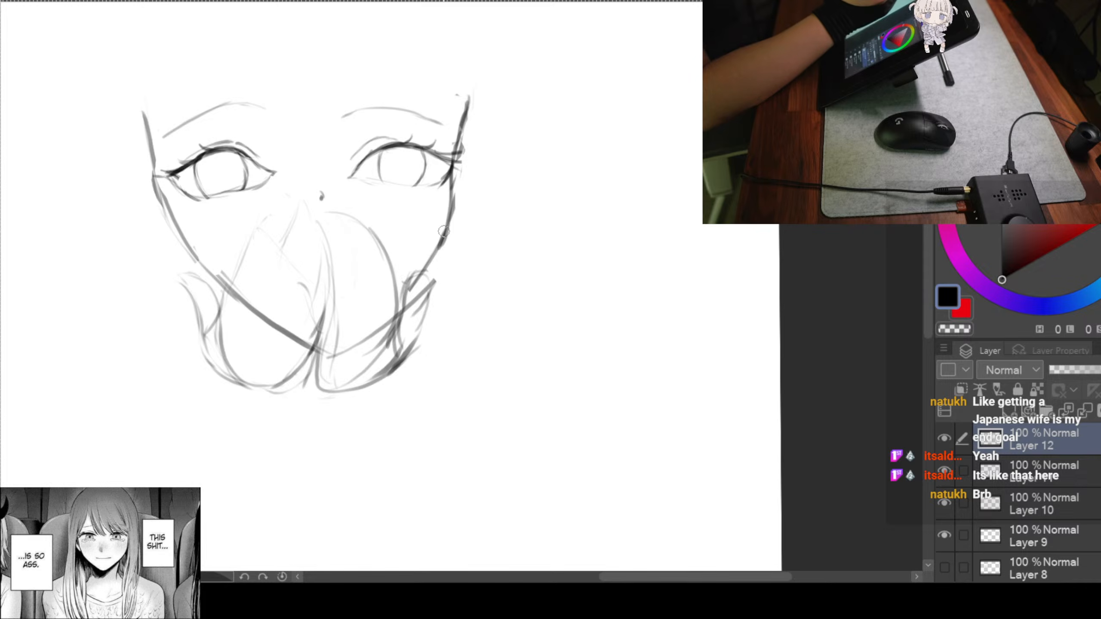
pyautogui.scroll(-1, 557, 162)
pyautogui.moveTo(558, 184); pyautogui.dragTo(566, 206)
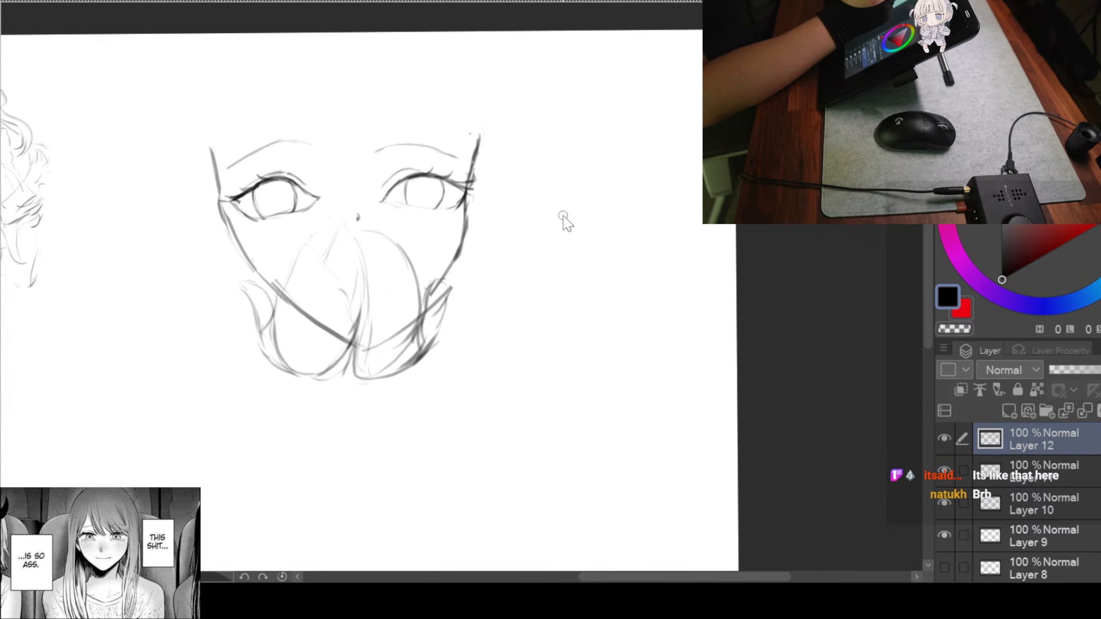
pyautogui.hotkey('ctrl', 't')
pyautogui.moveTo(484, 114); pyautogui.dragTo(399, 200)
pyautogui.moveTo(394, 240)
pyautogui.mouseDown()
pyautogui.moveTo(409, 209)
pyautogui.moveTo(488, 211)
pyautogui.moveTo(546, 170)
pyautogui.mouseUp()
pyautogui.click(287, 381)
pyautogui.scroll(1, 392, 169)
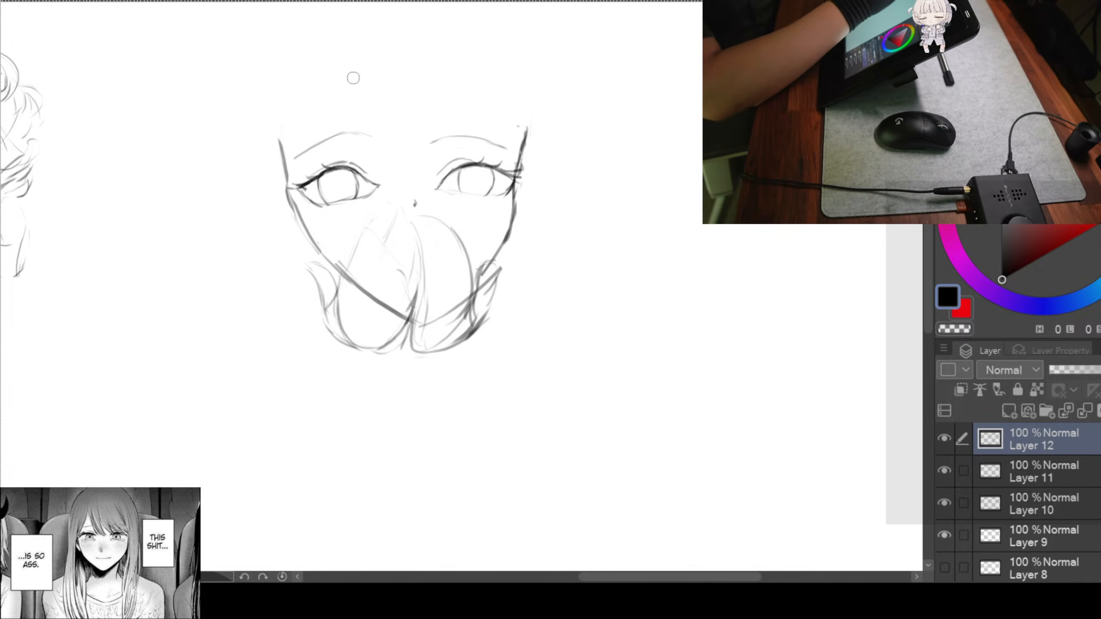
# Sketch long fringe strands over both eyes and a side lock along the viewer-left cheek
pyautogui.moveTo(434, 151); pyautogui.dragTo(437, 179)
pyautogui.moveTo(375, 214); pyautogui.dragTo(405, 228)
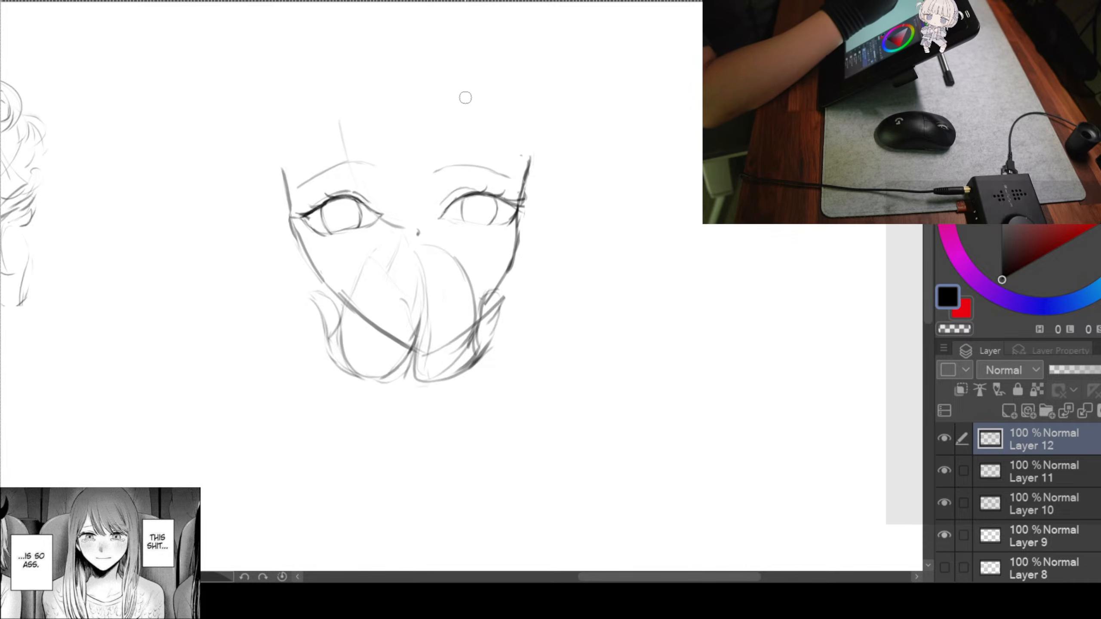
pyautogui.moveTo(474, 109); pyautogui.dragTo(446, 217)
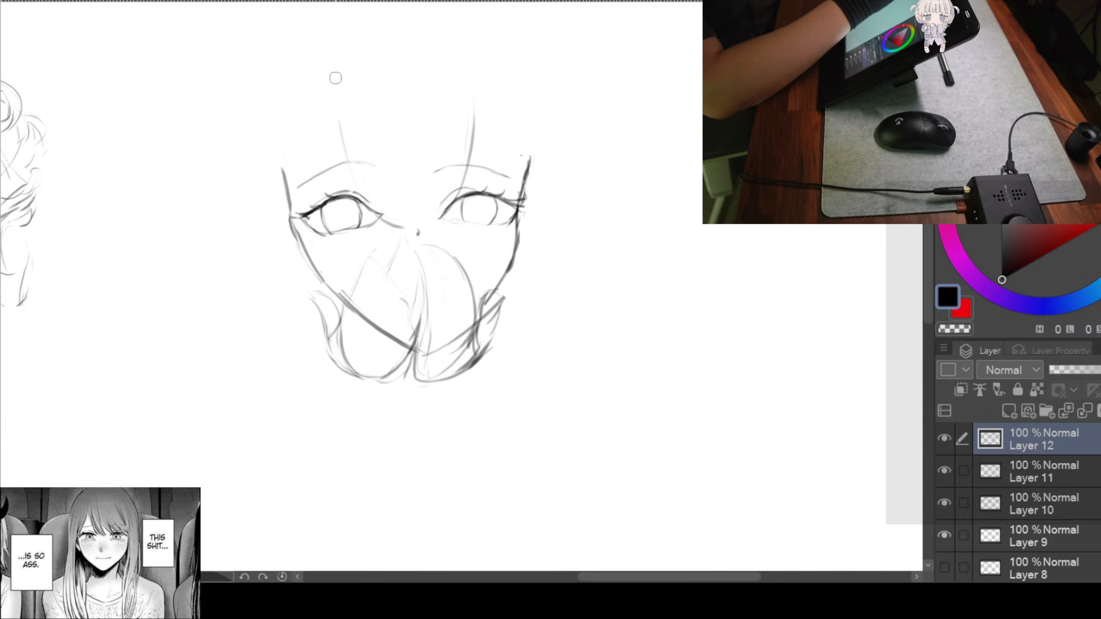
pyautogui.moveTo(329, 116)
pyautogui.mouseDown()
pyautogui.moveTo(294, 224)
pyautogui.moveTo(304, 287)
pyautogui.mouseUp()
pyautogui.moveTo(291, 217); pyautogui.dragTo(305, 285)
pyautogui.moveTo(327, 103); pyautogui.dragTo(303, 210)
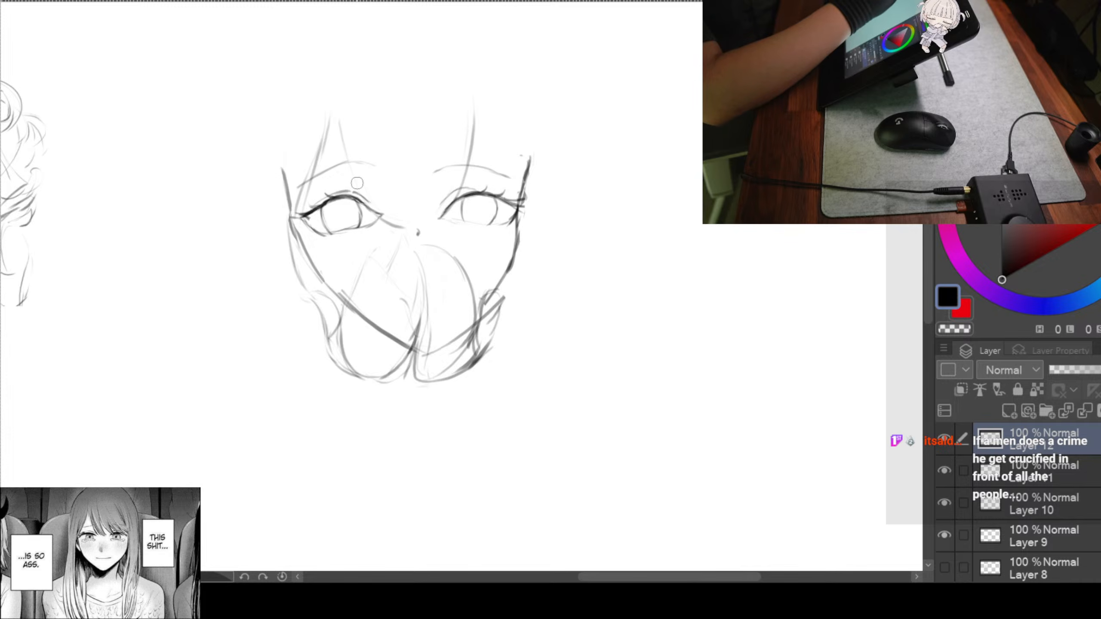
# Draw the pointed tip of the central fringe between the eyes and strengthen the inner strand over the viewer-left eye
pyautogui.moveTo(416, 208); pyautogui.dragTo(416, 223)
pyautogui.moveTo(423, 186); pyautogui.dragTo(423, 218)
pyautogui.moveTo(465, 152); pyautogui.dragTo(435, 210)
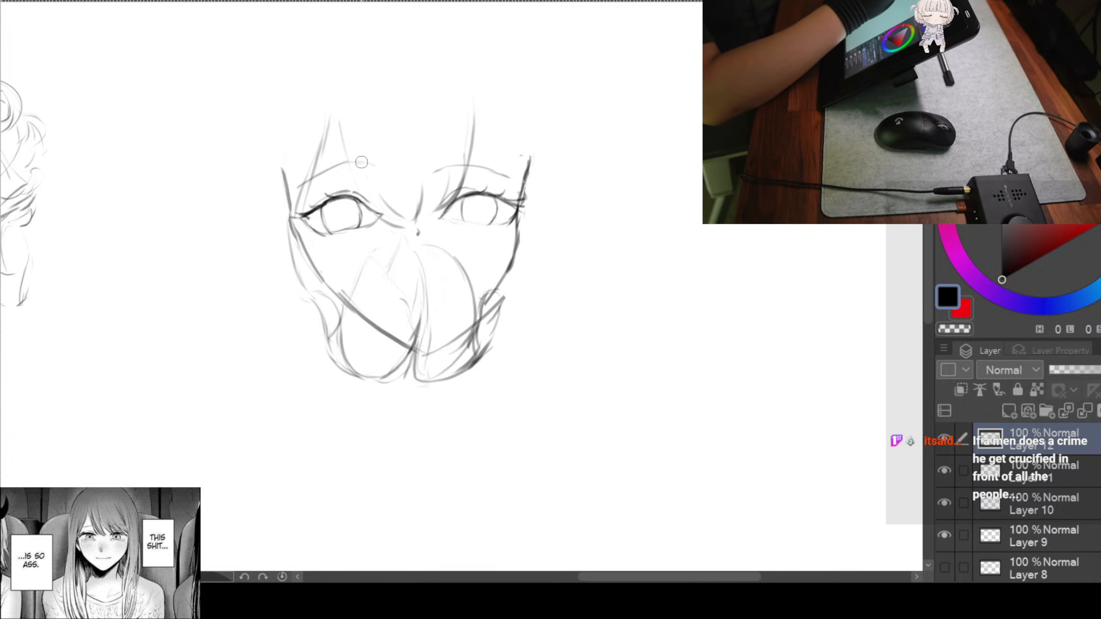
pyautogui.moveTo(338, 120)
pyautogui.mouseDown()
pyautogui.moveTo(354, 195)
pyautogui.moveTo(408, 224)
pyautogui.mouseUp()
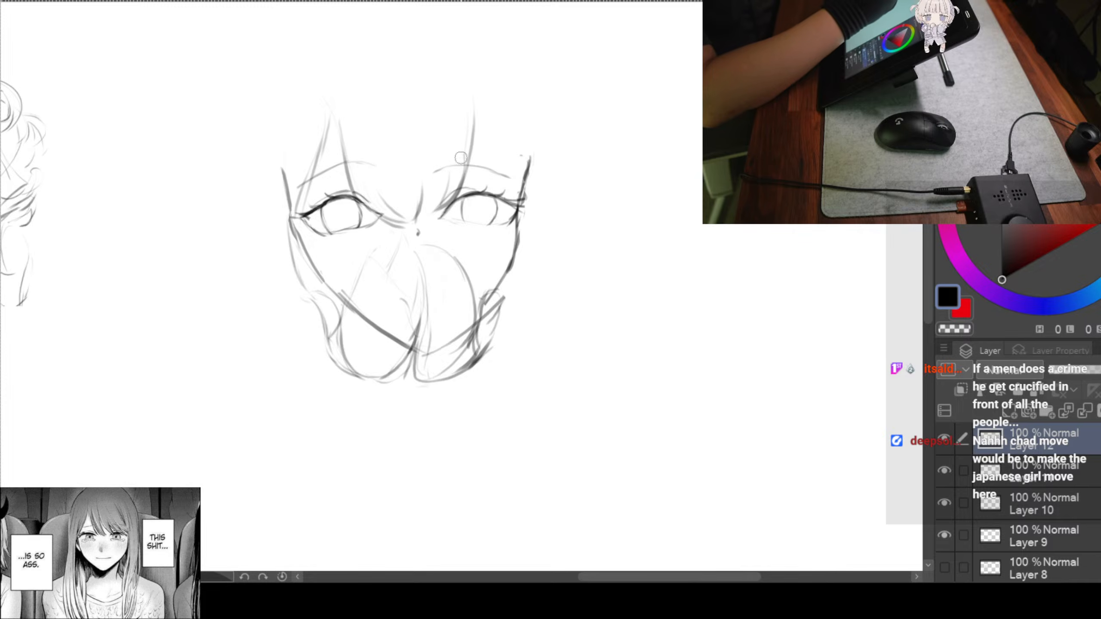
# Extend the fringe strands up over the forehead and add a strand sweeping to the outer corner of the viewer-right eye
pyautogui.moveTo(501, 135); pyautogui.dragTo(484, 152)
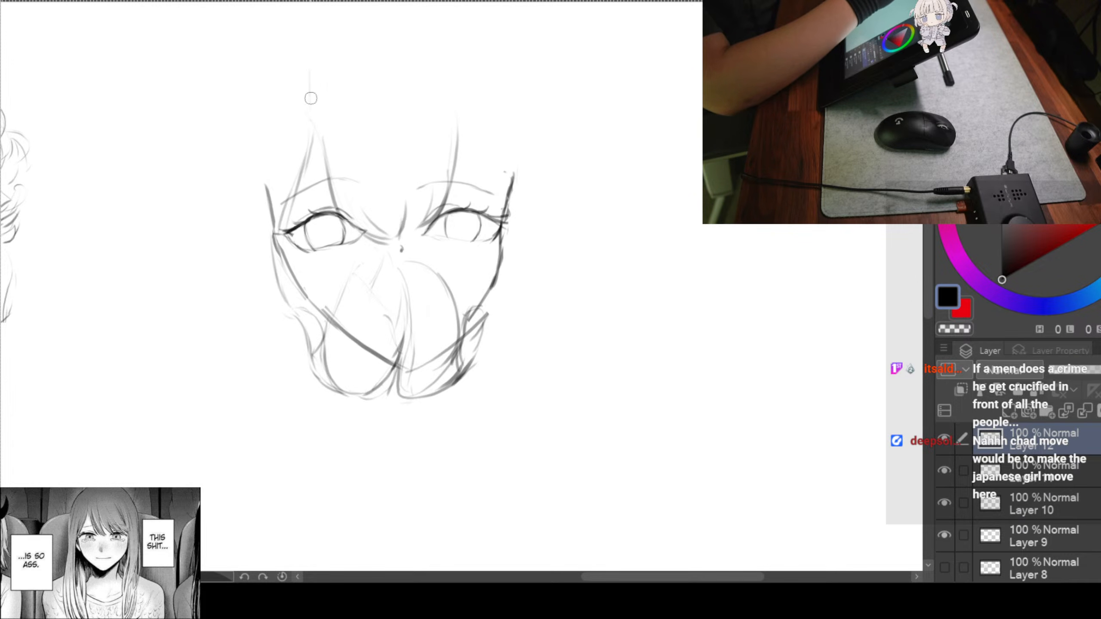
pyautogui.moveTo(432, 80); pyautogui.dragTo(454, 150)
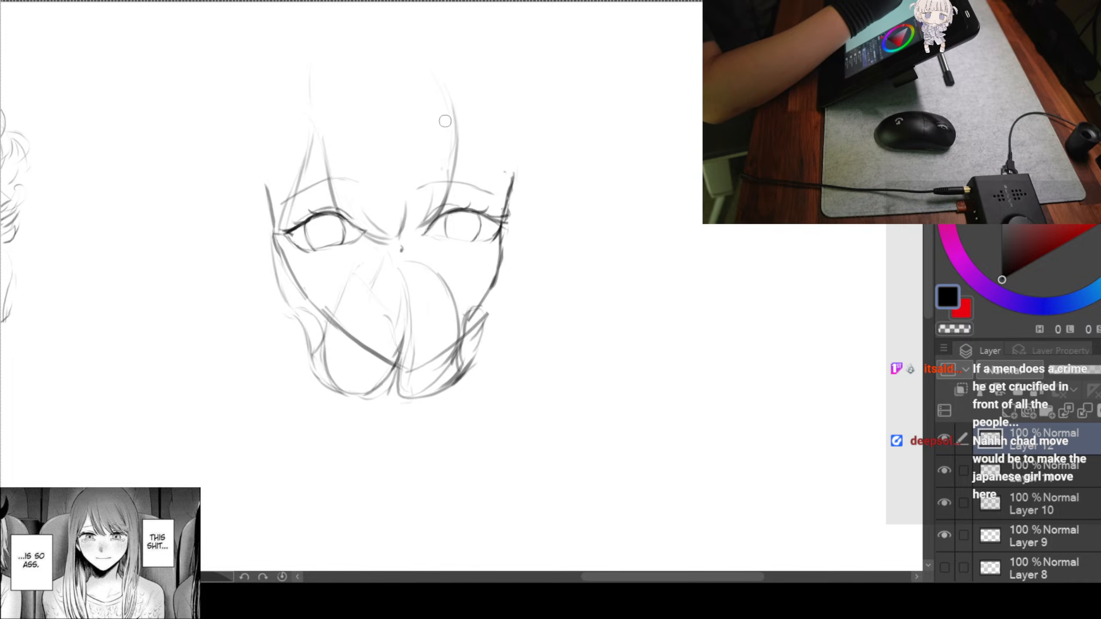
pyautogui.moveTo(536, 158); pyautogui.dragTo(512, 138)
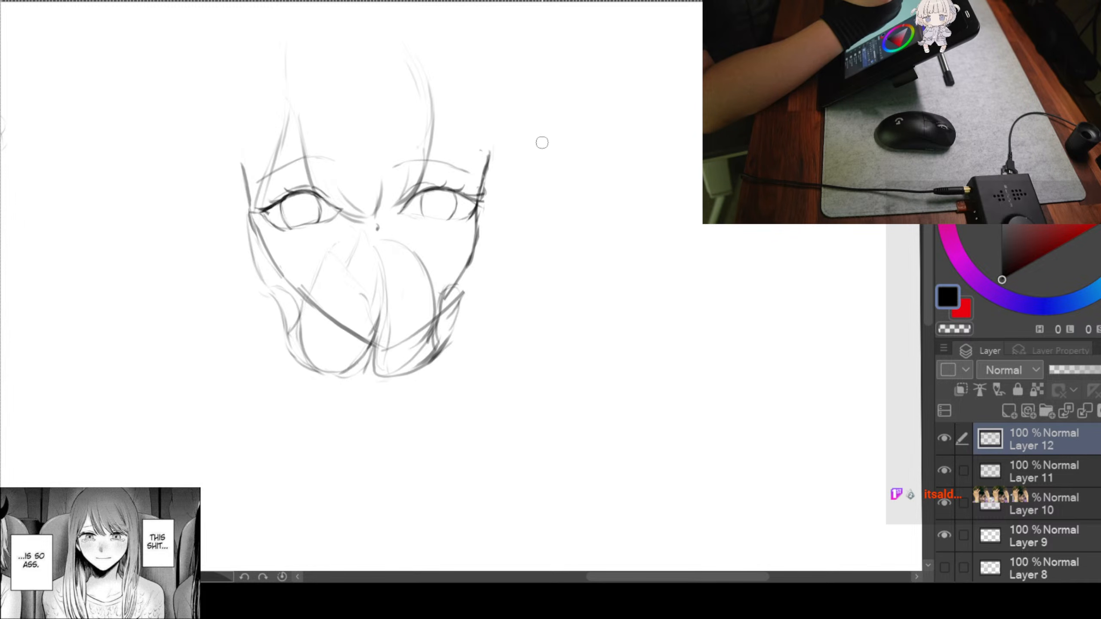
pyautogui.moveTo(541, 144); pyautogui.dragTo(521, 140)
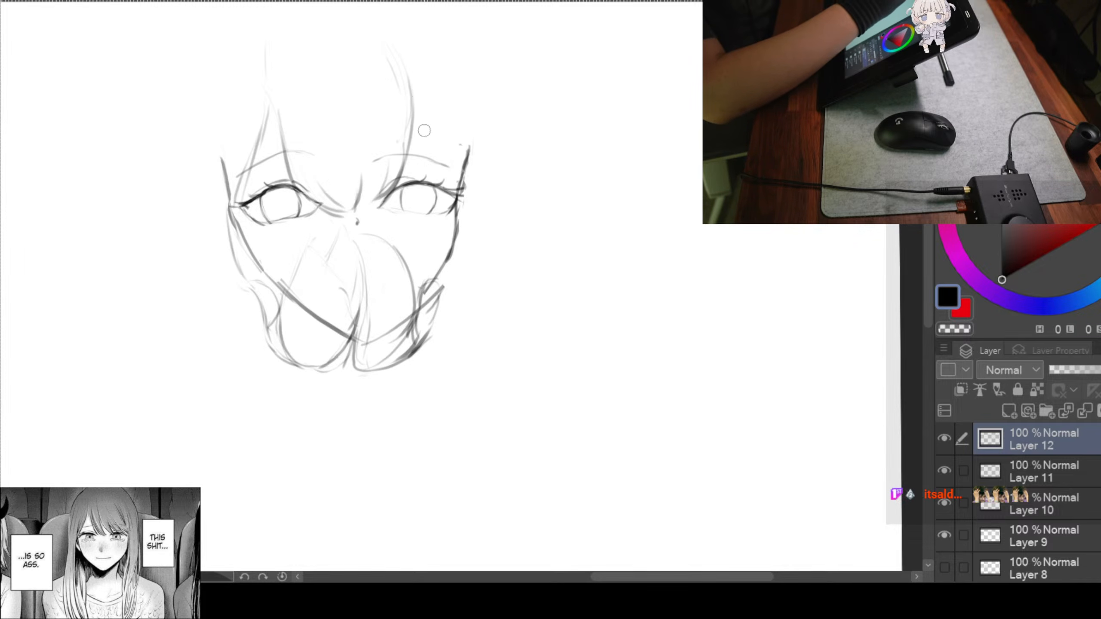
pyautogui.moveTo(414, 103); pyautogui.dragTo(460, 184)
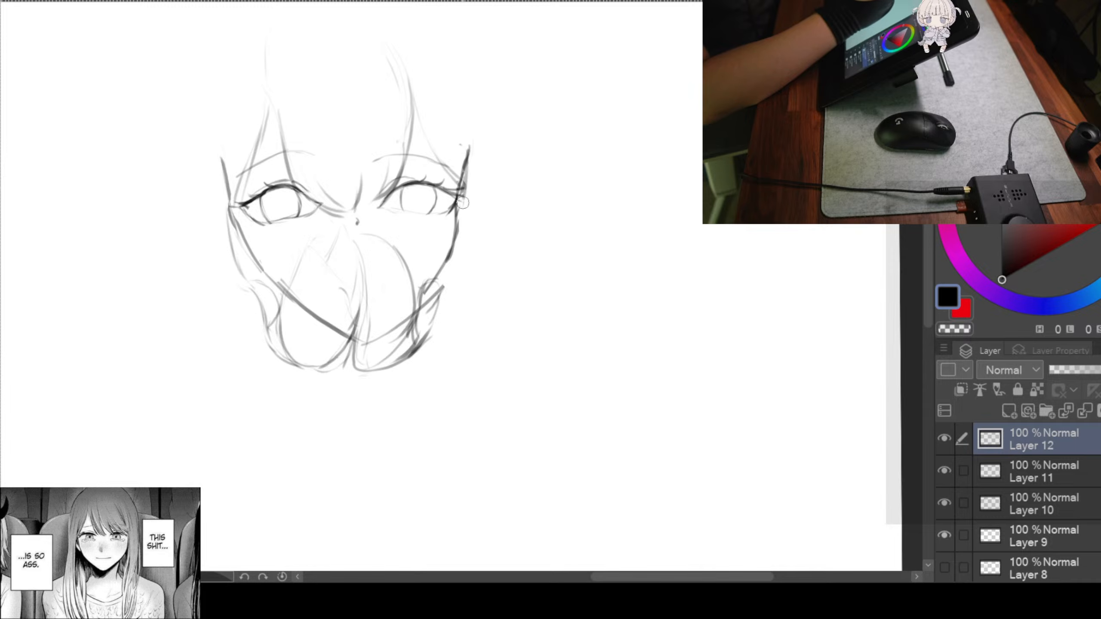
# Draw a side lock along the viewer-right cheek and curve the outer hair contour in towards the jaw
pyautogui.moveTo(470, 179); pyautogui.dragTo(448, 245)
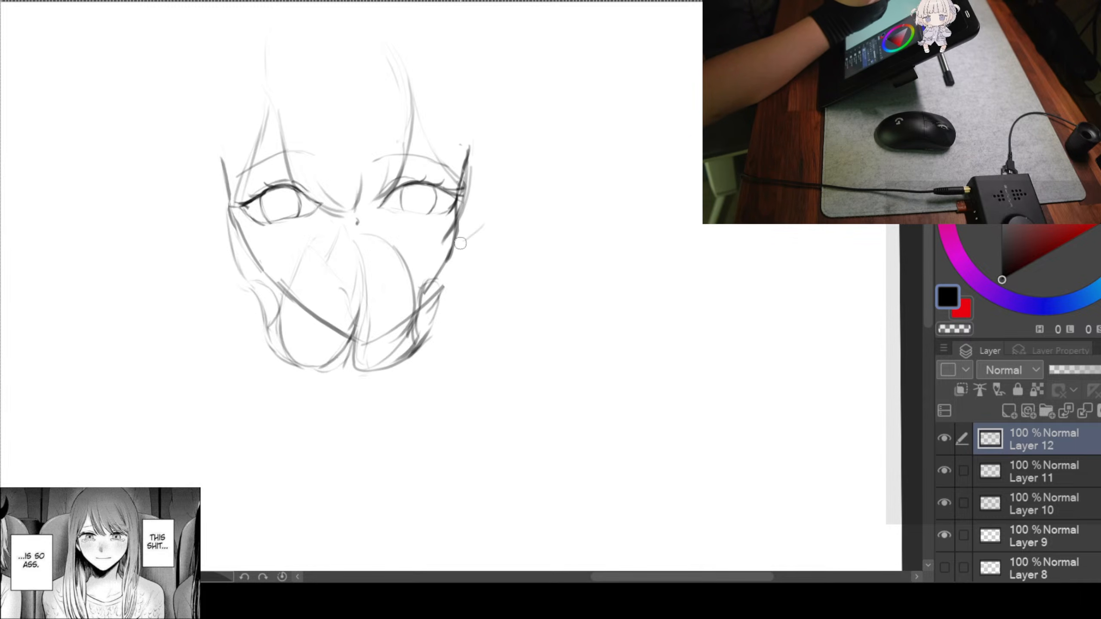
pyautogui.moveTo(483, 224); pyautogui.dragTo(433, 252)
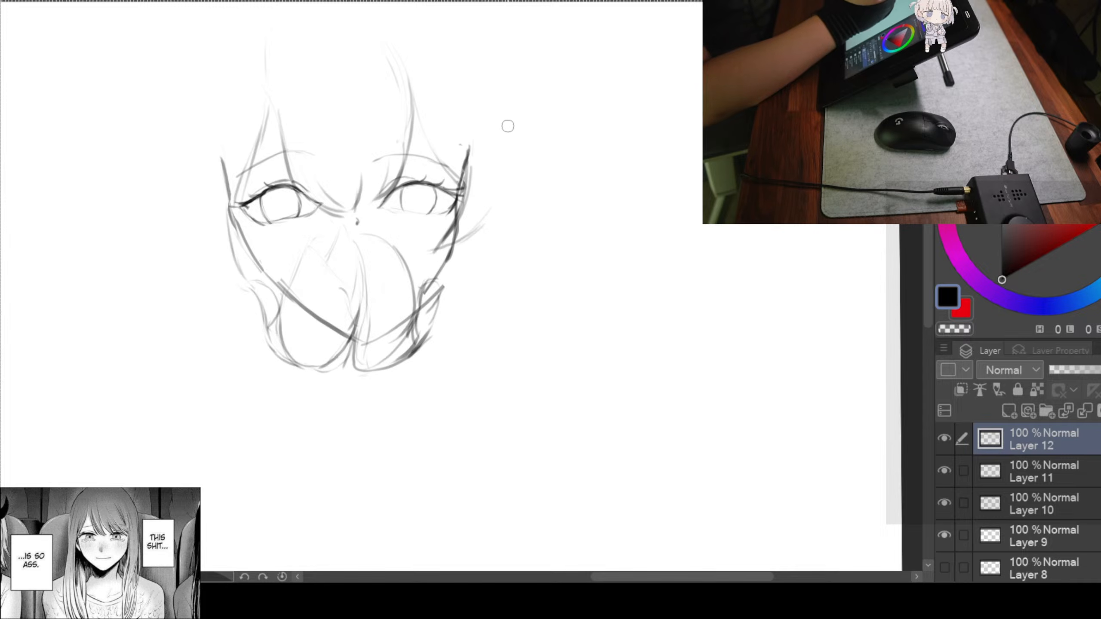
pyautogui.moveTo(519, 130)
pyautogui.mouseDown()
pyautogui.moveTo(504, 210)
pyautogui.moveTo(482, 229)
pyautogui.mouseUp()
# Shrink the whole head sketch to make room for the hair above it
pyautogui.scroll(2, 520, 216)
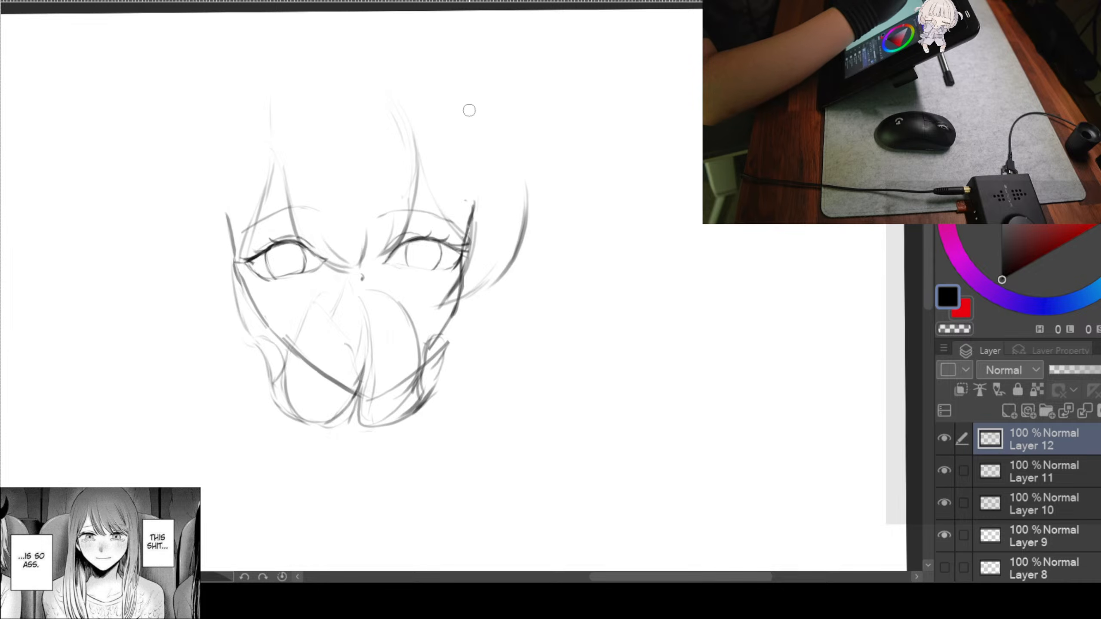
pyautogui.moveTo(446, 81); pyautogui.dragTo(495, 93)
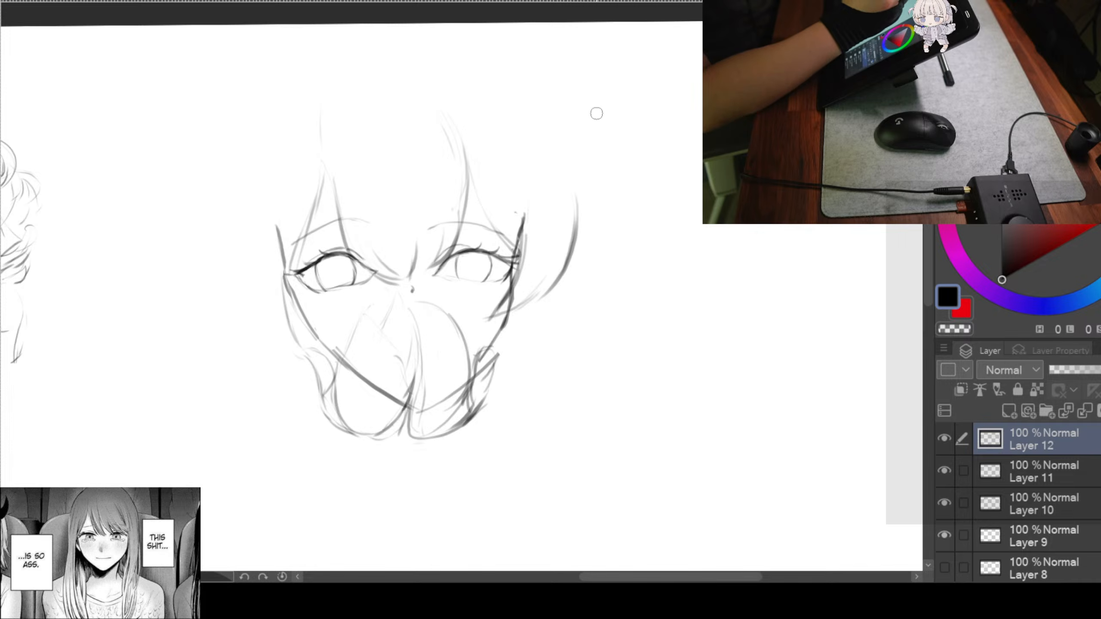
pyautogui.hotkey('ctrl', 't')
pyautogui.moveTo(574, 95); pyautogui.dragTo(506, 174)
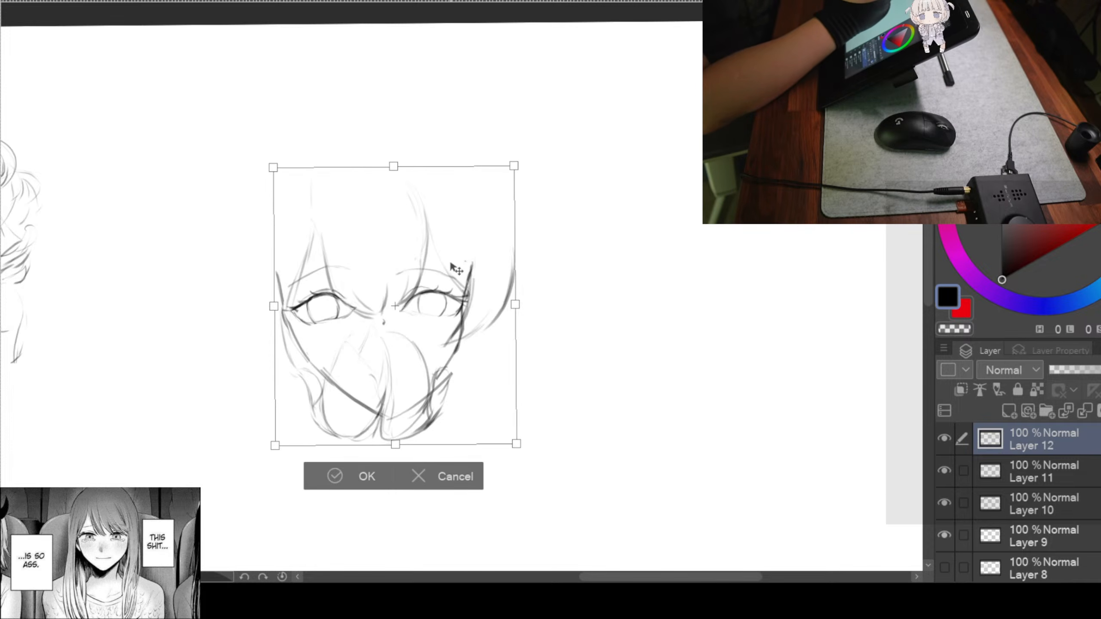
pyautogui.click(348, 442)
pyautogui.moveTo(573, 180); pyautogui.dragTo(592, 183)
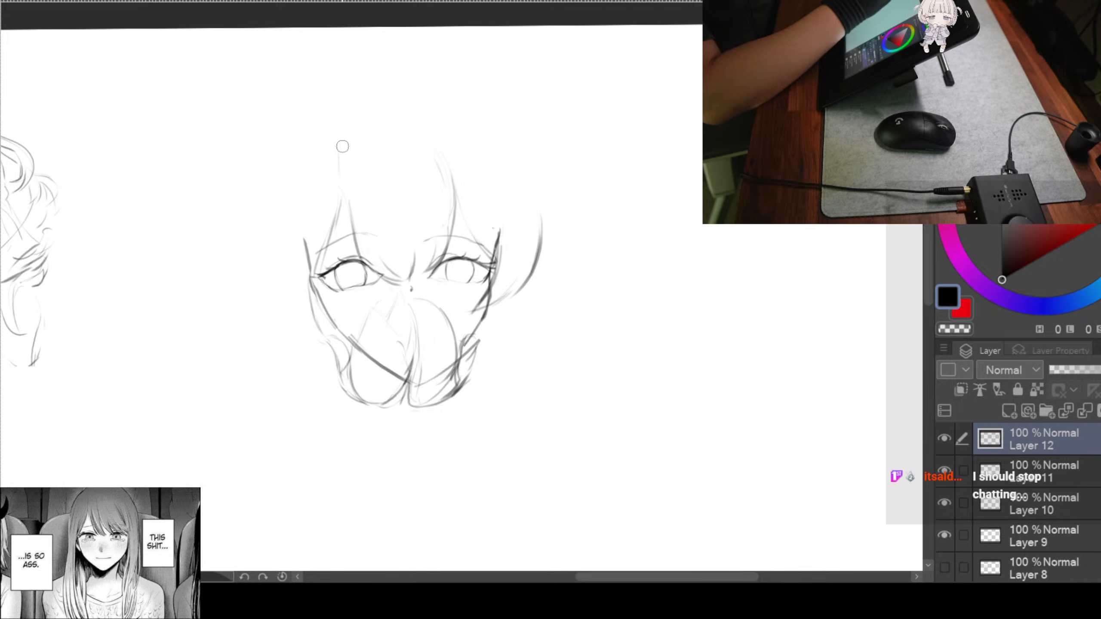
# Sketch a light arc for the crown and a second arc beneath it joining the tops of the fringe strands
pyautogui.moveTo(404, 178); pyautogui.dragTo(435, 140)
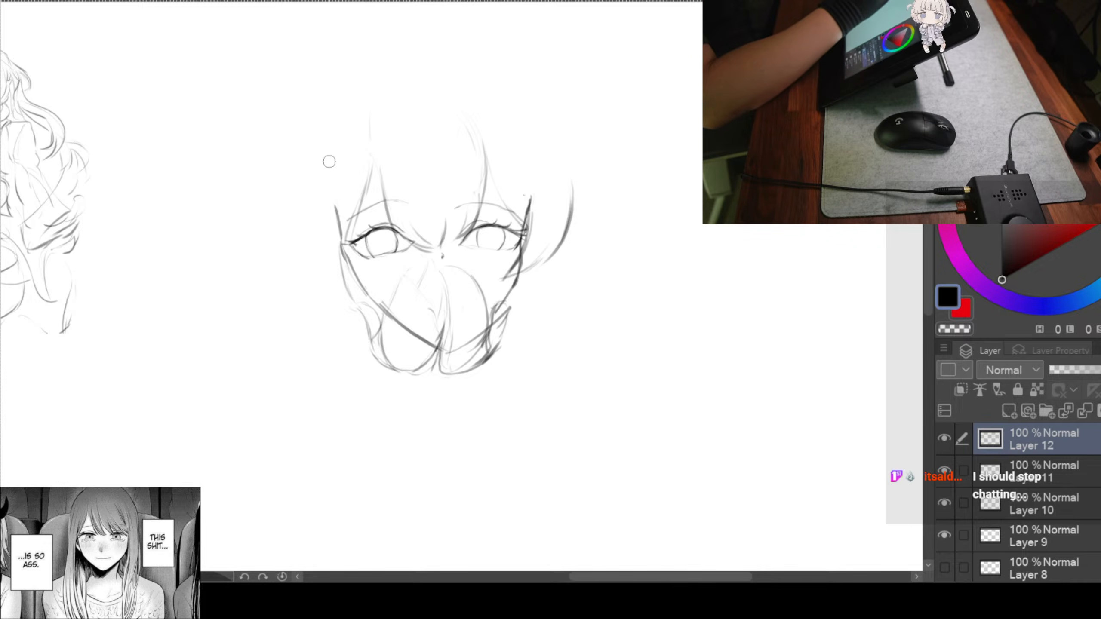
pyautogui.moveTo(410, 76); pyautogui.dragTo(428, 98)
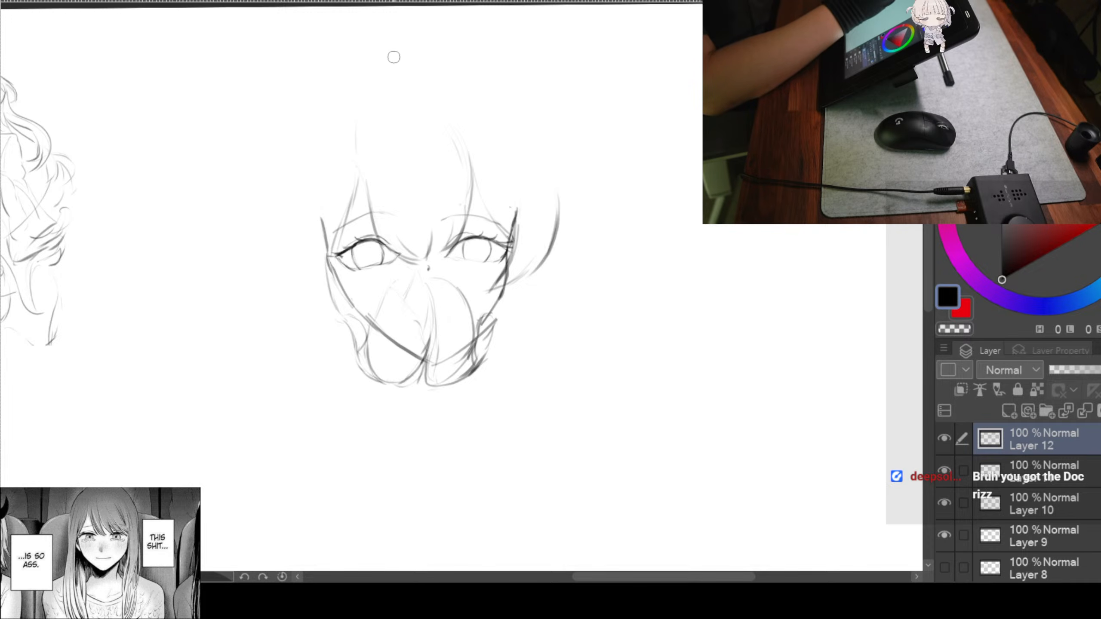
pyautogui.moveTo(337, 107); pyautogui.dragTo(333, 115)
pyautogui.moveTo(358, 81); pyautogui.dragTo(410, 63)
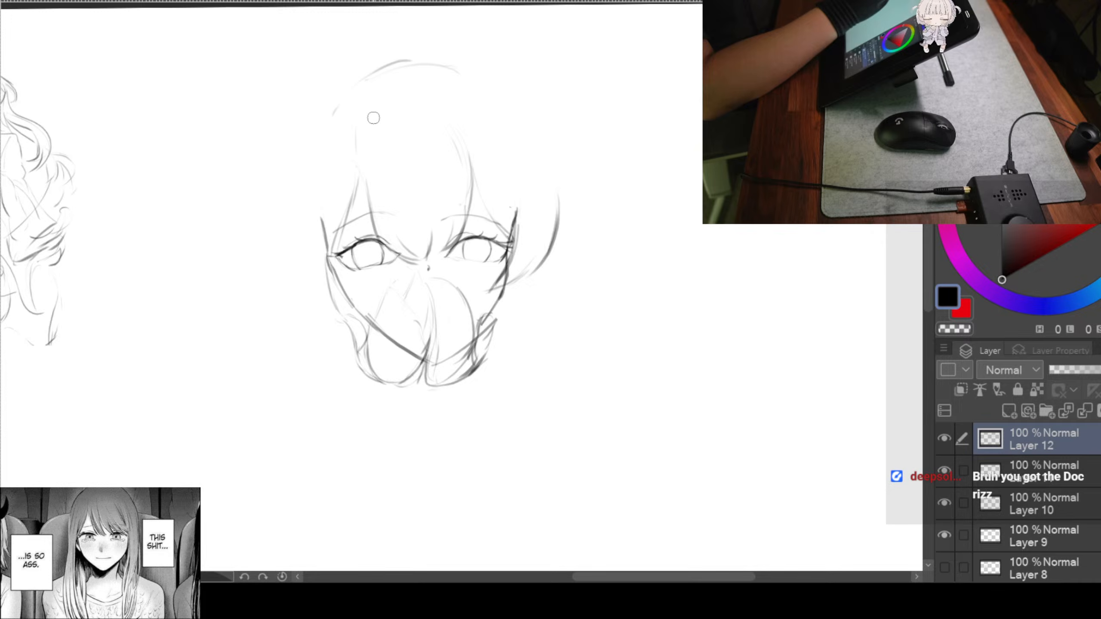
pyautogui.moveTo(365, 120)
pyautogui.mouseDown()
pyautogui.moveTo(392, 109)
pyautogui.moveTo(466, 116)
pyautogui.mouseUp()
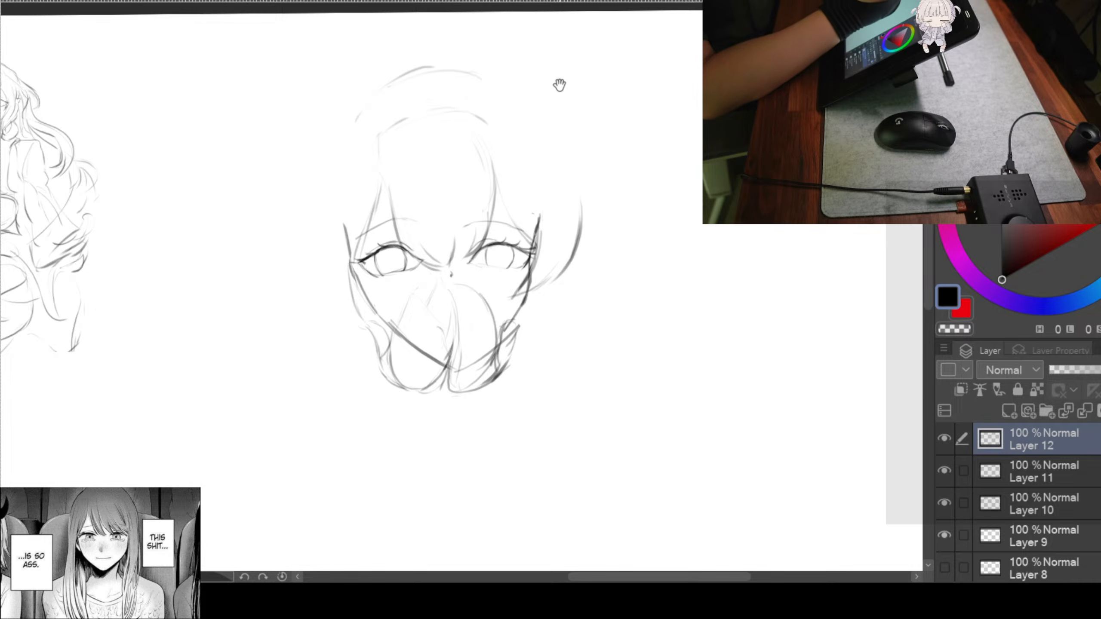
# Scale the head and hair sketch down slightly again and shift it on the canvas
pyautogui.hotkey('ctrl', 't')
pyautogui.moveTo(553, 66); pyautogui.dragTo(530, 99)
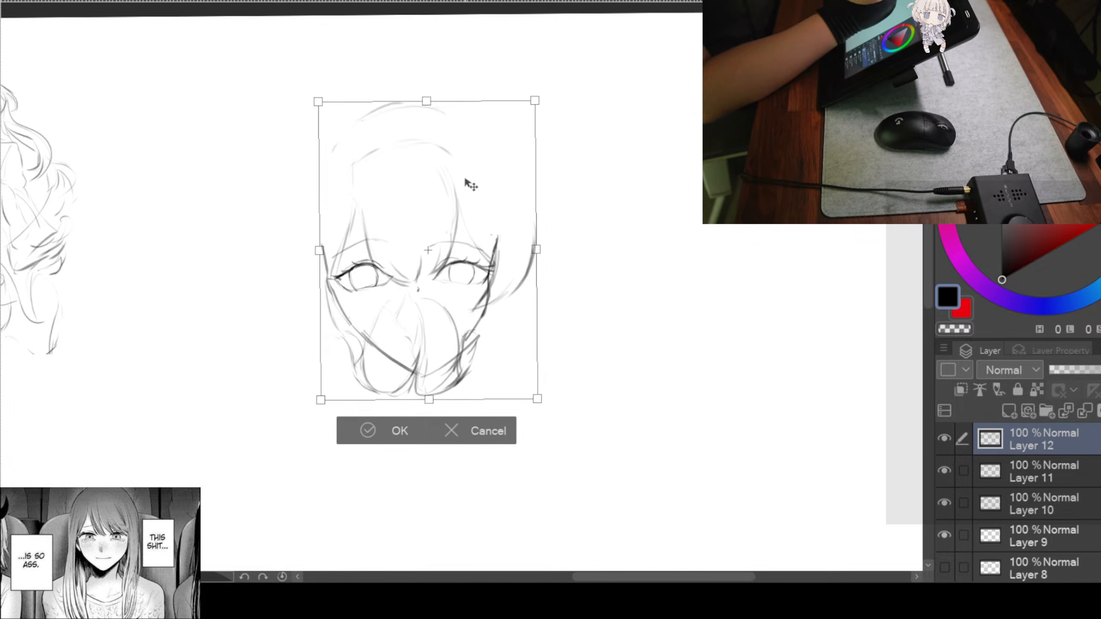
pyautogui.moveTo(459, 200); pyautogui.dragTo(425, 208)
pyautogui.click(366, 436)
pyautogui.moveTo(404, 312); pyautogui.dragTo(440, 245)
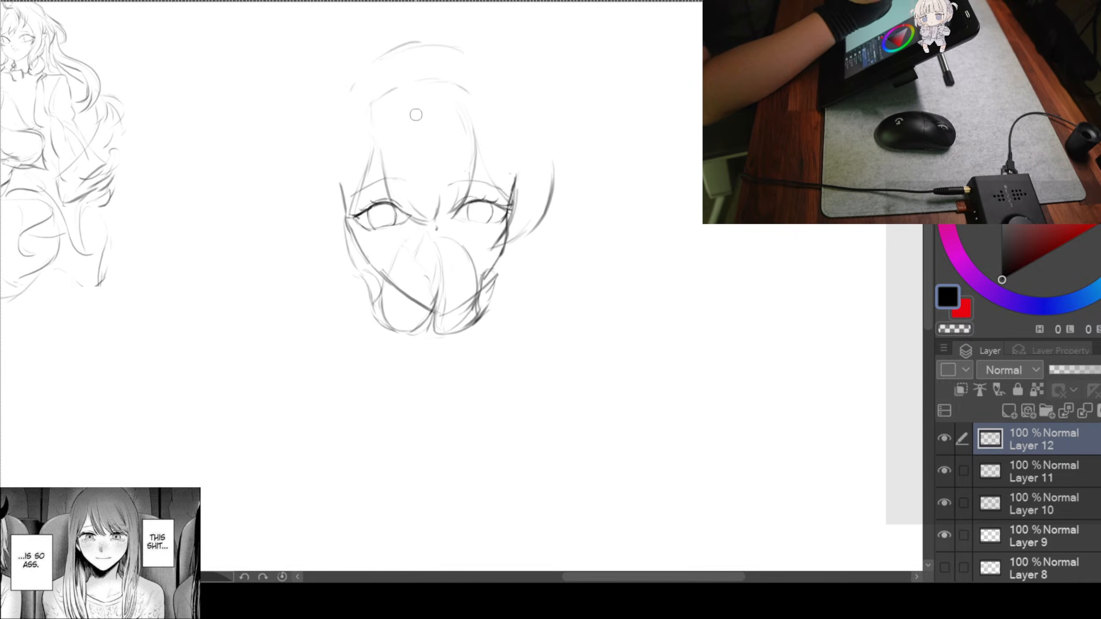
# Draw a curve from the crown to the viewer-right temple and a wide outer hair contour around that side
pyautogui.moveTo(546, 185); pyautogui.dragTo(539, 183)
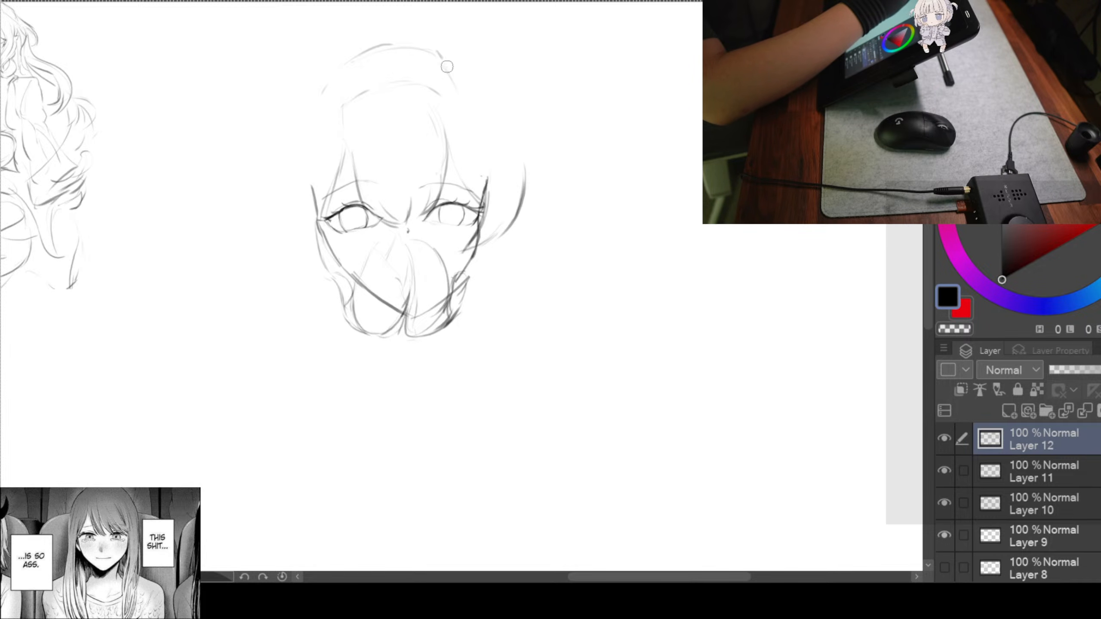
pyautogui.moveTo(438, 54); pyautogui.dragTo(483, 171)
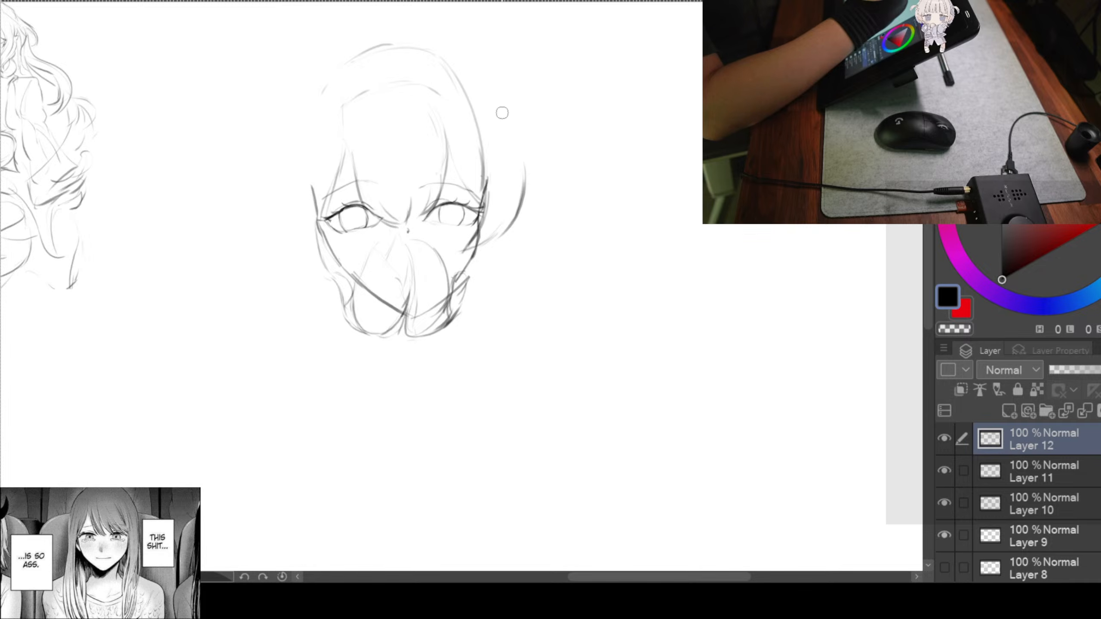
pyautogui.moveTo(452, 44)
pyautogui.mouseDown()
pyautogui.moveTo(523, 137)
pyautogui.moveTo(517, 209)
pyautogui.mouseUp()
pyautogui.moveTo(500, 169); pyautogui.dragTo(560, 157)
pyautogui.moveTo(460, 76); pyautogui.dragTo(503, 103)
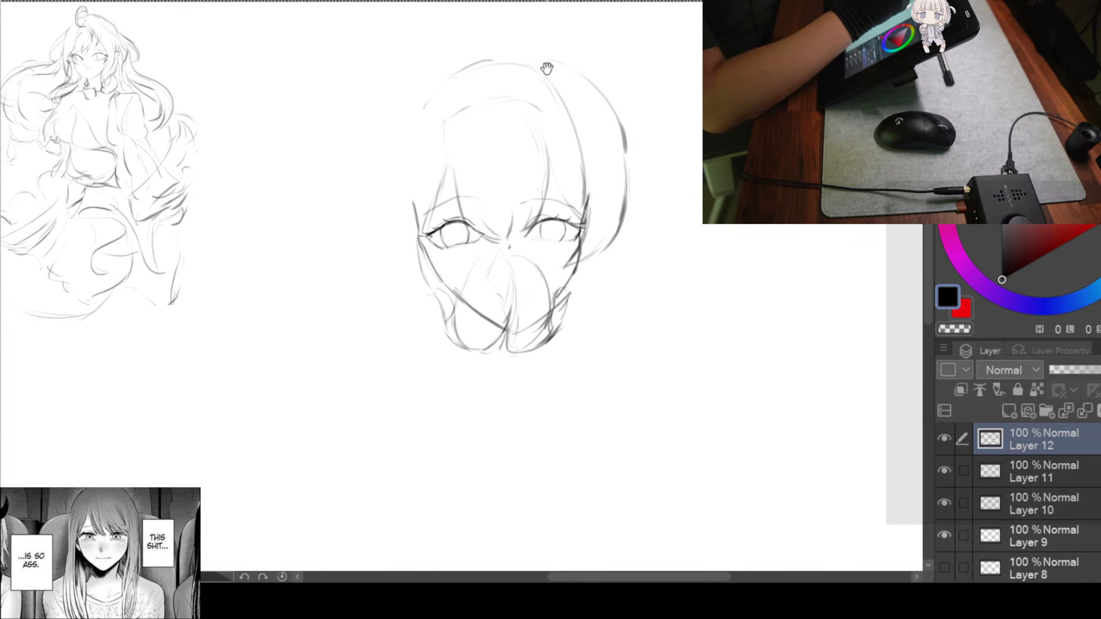
pyautogui.moveTo(547, 68); pyautogui.dragTo(555, 90)
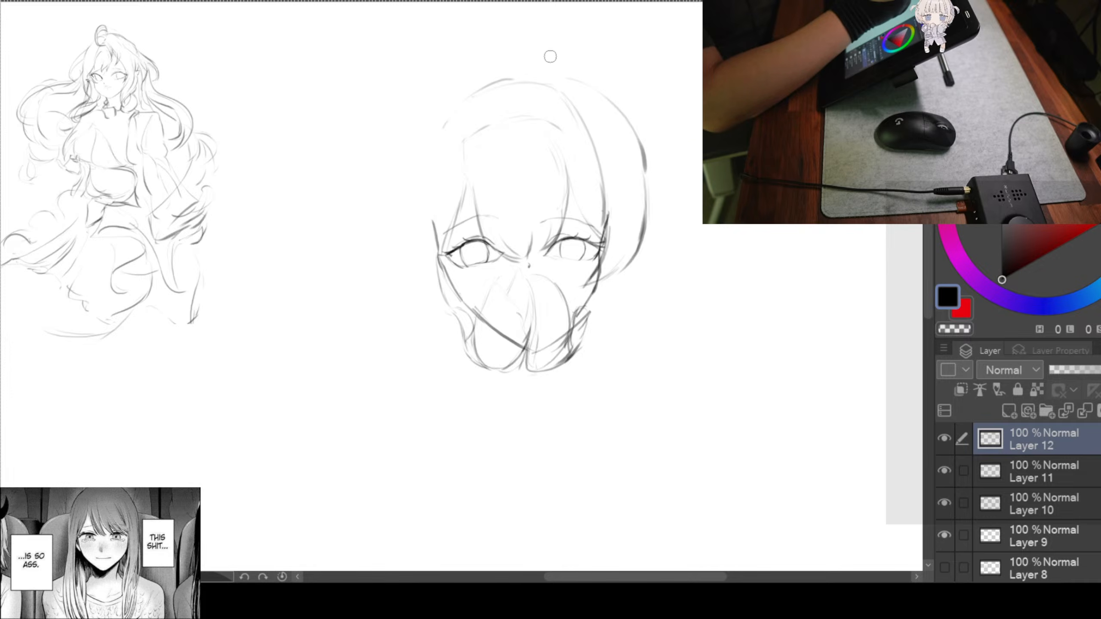
# Sketch the outer hair arc on the viewer-left side and strengthen the upper hair outline across the crown and viewer-right side
pyautogui.moveTo(511, 78); pyautogui.dragTo(540, 82)
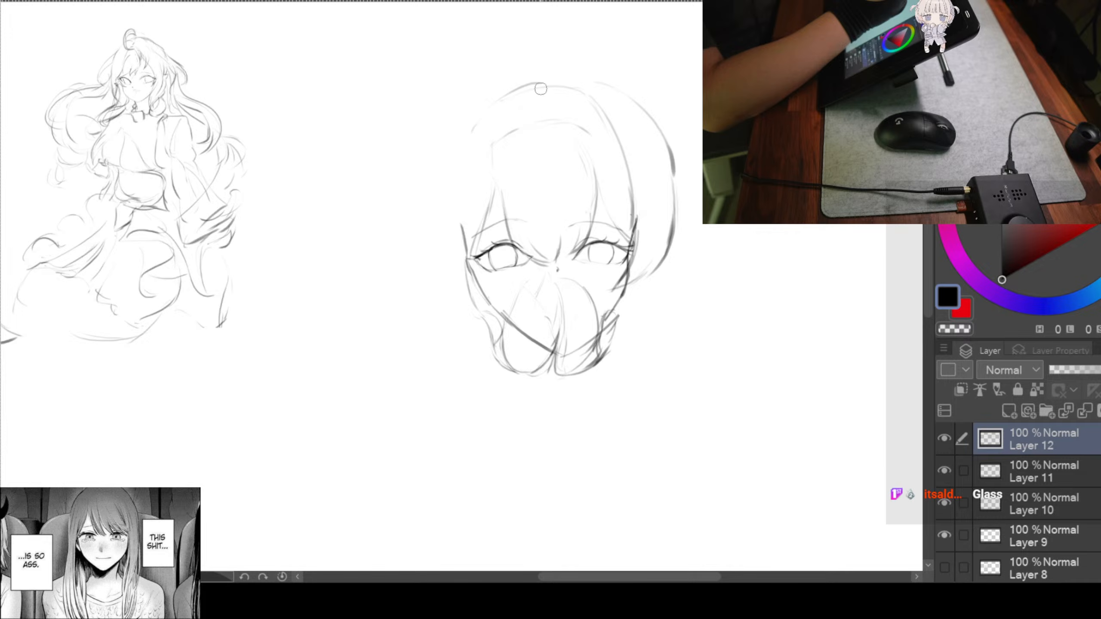
pyautogui.moveTo(539, 98); pyautogui.dragTo(530, 93)
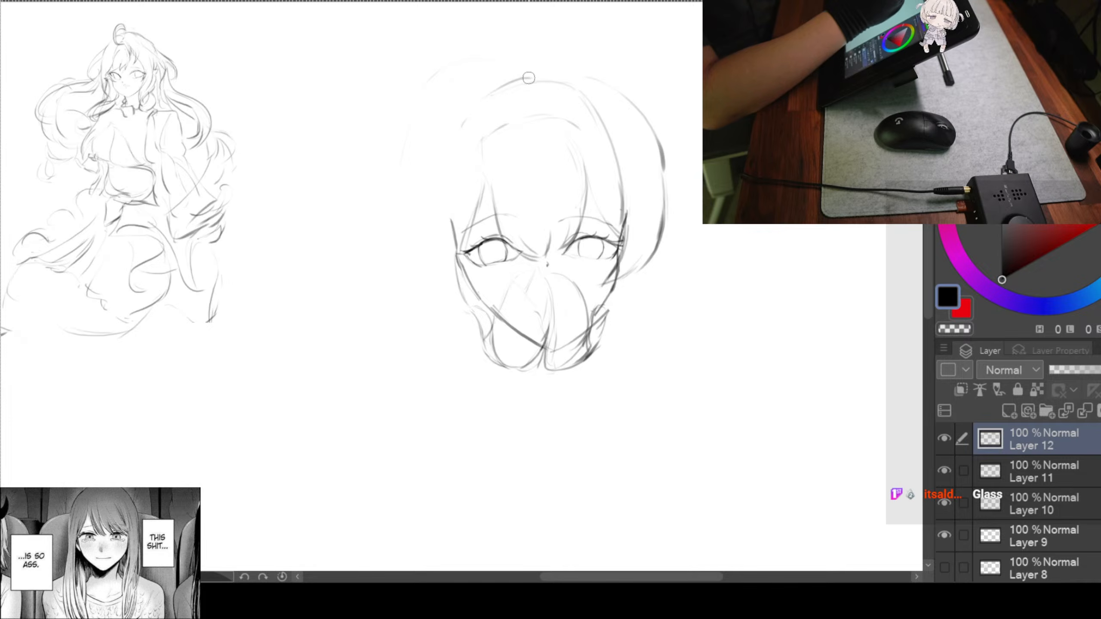
pyautogui.moveTo(400, 164)
pyautogui.mouseDown()
pyautogui.moveTo(481, 64)
pyautogui.moveTo(542, 61)
pyautogui.mouseUp()
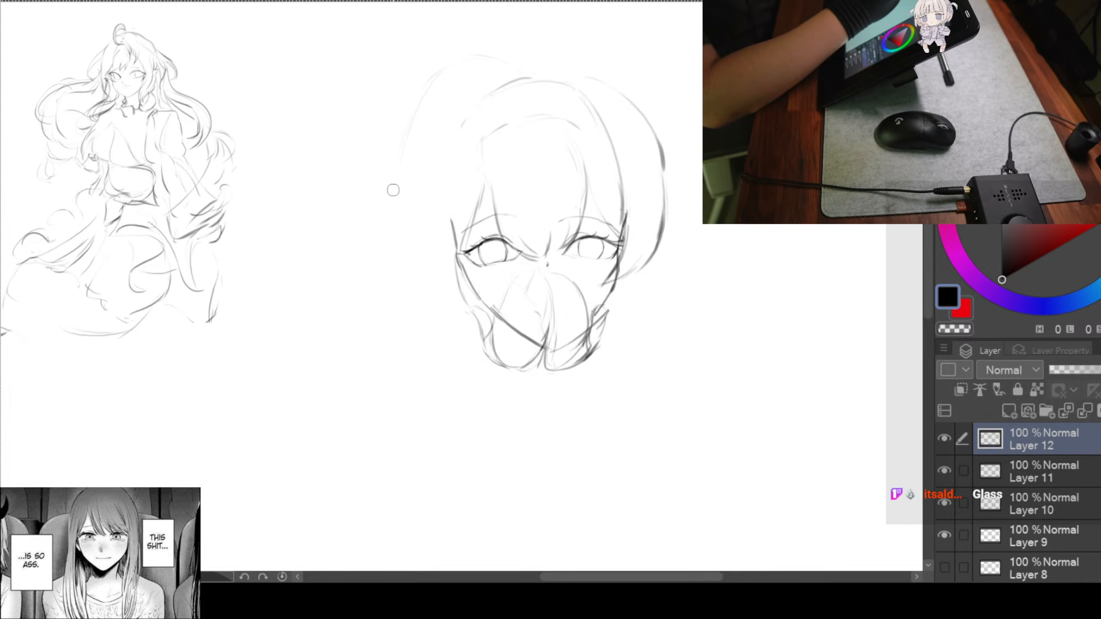
pyautogui.moveTo(513, 69)
pyautogui.mouseDown()
pyautogui.moveTo(553, 58)
pyautogui.moveTo(590, 71)
pyautogui.moveTo(631, 104)
pyautogui.mouseUp()
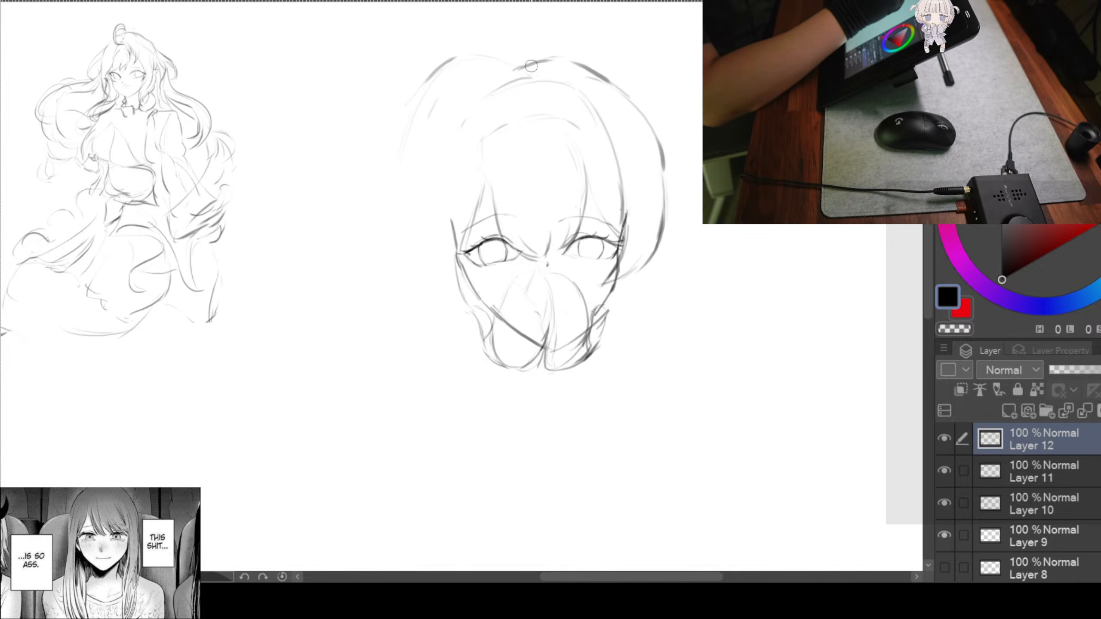
pyautogui.moveTo(518, 59); pyautogui.dragTo(545, 63)
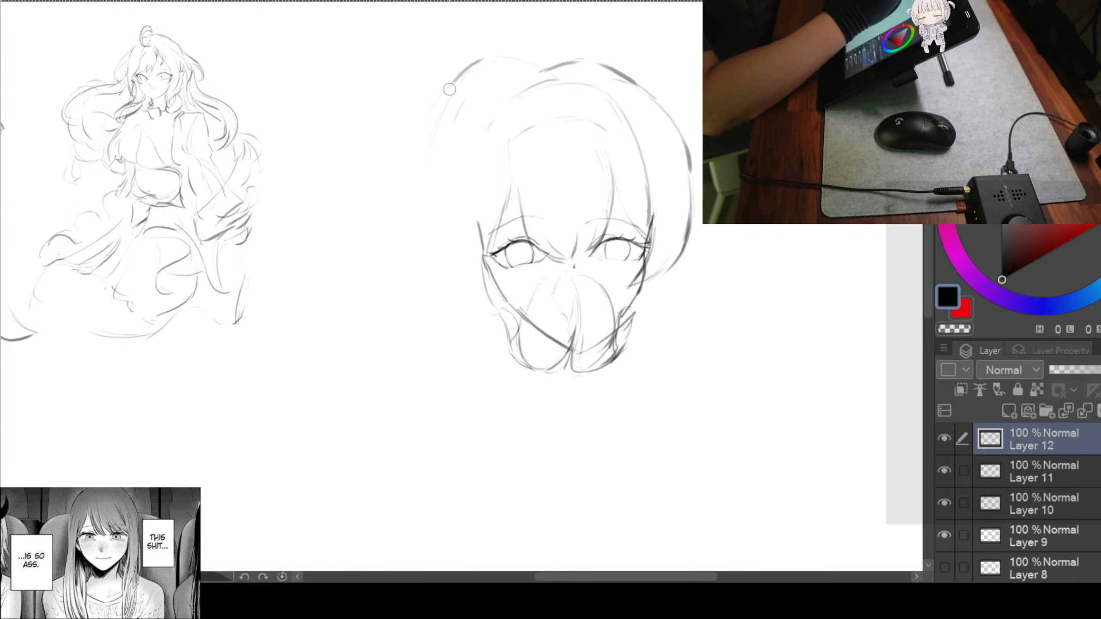
# Extend the outer hair contour down the viewer-left side and add short light strokes beside the viewer-left cheek
pyautogui.moveTo(518, 242)
pyautogui.mouseDown()
pyautogui.moveTo(454, 171)
pyautogui.moveTo(514, 157)
pyautogui.mouseUp()
pyautogui.moveTo(492, 101); pyautogui.dragTo(457, 207)
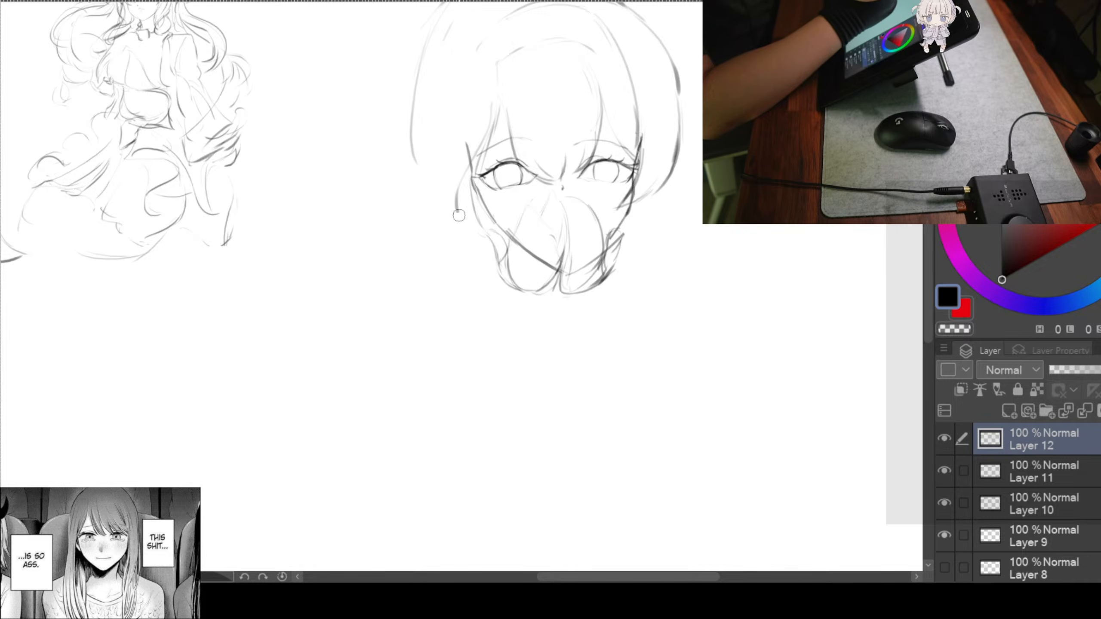
pyautogui.moveTo(523, 102); pyautogui.dragTo(535, 139)
pyautogui.moveTo(654, 114)
pyautogui.mouseDown()
pyautogui.moveTo(623, 123)
pyautogui.moveTo(653, 149)
pyautogui.mouseUp()
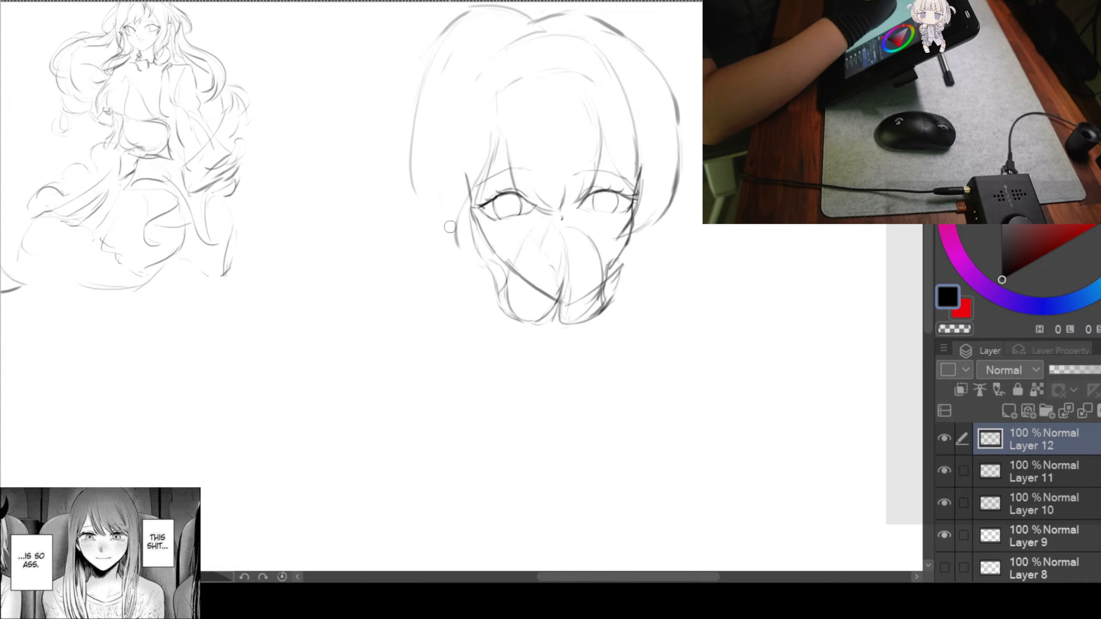
pyautogui.moveTo(514, 240); pyautogui.dragTo(490, 235)
pyautogui.moveTo(624, 187); pyautogui.dragTo(601, 185)
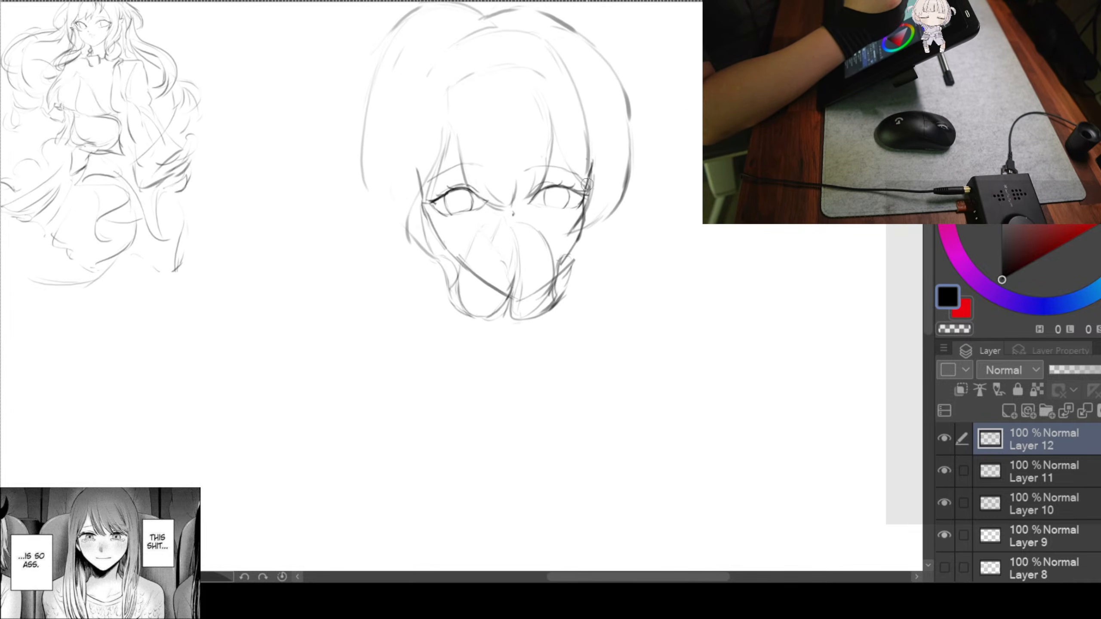
# Draw pointed hair ends sweeping in toward the viewer-left cheek and a short stroke closing the hair beside the viewer-right cheek
pyautogui.moveTo(406, 207); pyautogui.dragTo(451, 246)
pyautogui.moveTo(392, 225); pyautogui.dragTo(455, 255)
pyautogui.moveTo(557, 231)
pyautogui.mouseDown()
pyautogui.moveTo(594, 295)
pyautogui.moveTo(559, 246)
pyautogui.moveTo(610, 221)
pyautogui.mouseUp()
pyautogui.scroll(-1, 577, 173)
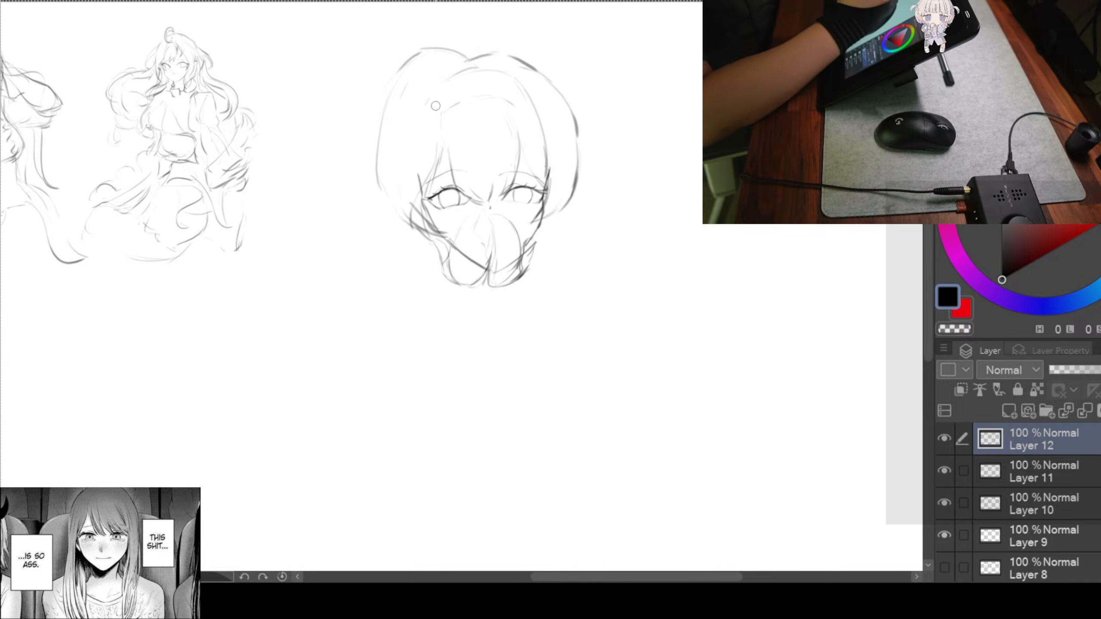
# Draw a looped hair section from the upper viewer-left crown down outside the head contour to about cheek height
pyautogui.moveTo(417, 80); pyautogui.dragTo(380, 182)
pyautogui.hotkey('ctrl', 'z')
pyautogui.moveTo(427, 74); pyautogui.dragTo(377, 182)
pyautogui.moveTo(427, 75)
pyautogui.mouseDown()
pyautogui.moveTo(351, 196)
pyautogui.moveTo(383, 152)
pyautogui.mouseUp()
pyautogui.hotkey('ctrl', 'z')
pyautogui.moveTo(385, 87); pyautogui.dragTo(358, 191)
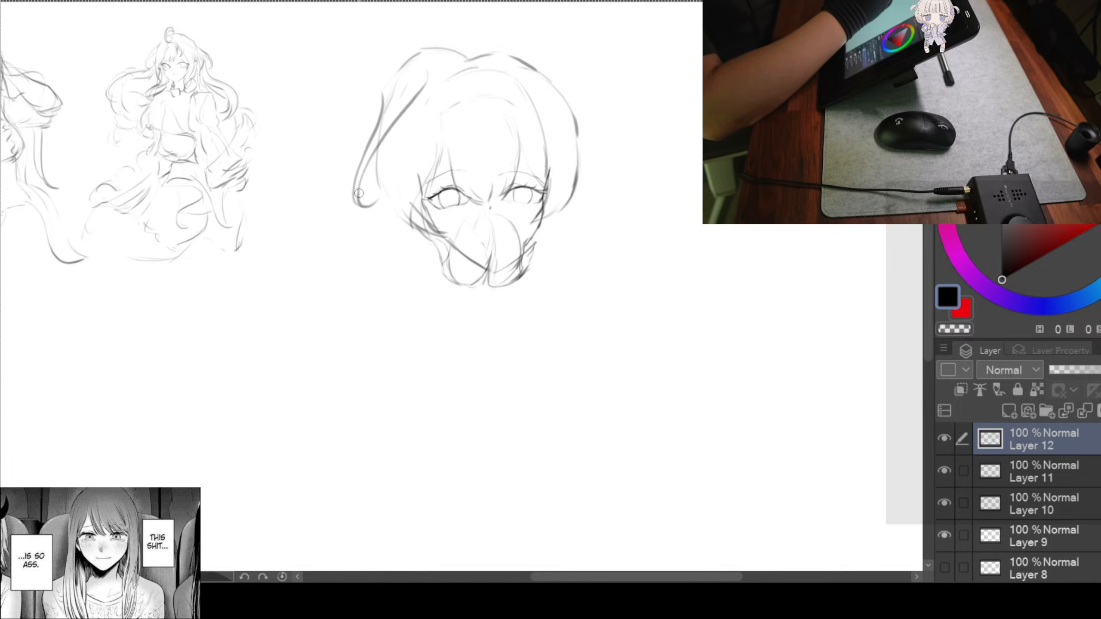
pyautogui.moveTo(524, 117); pyautogui.dragTo(473, 106)
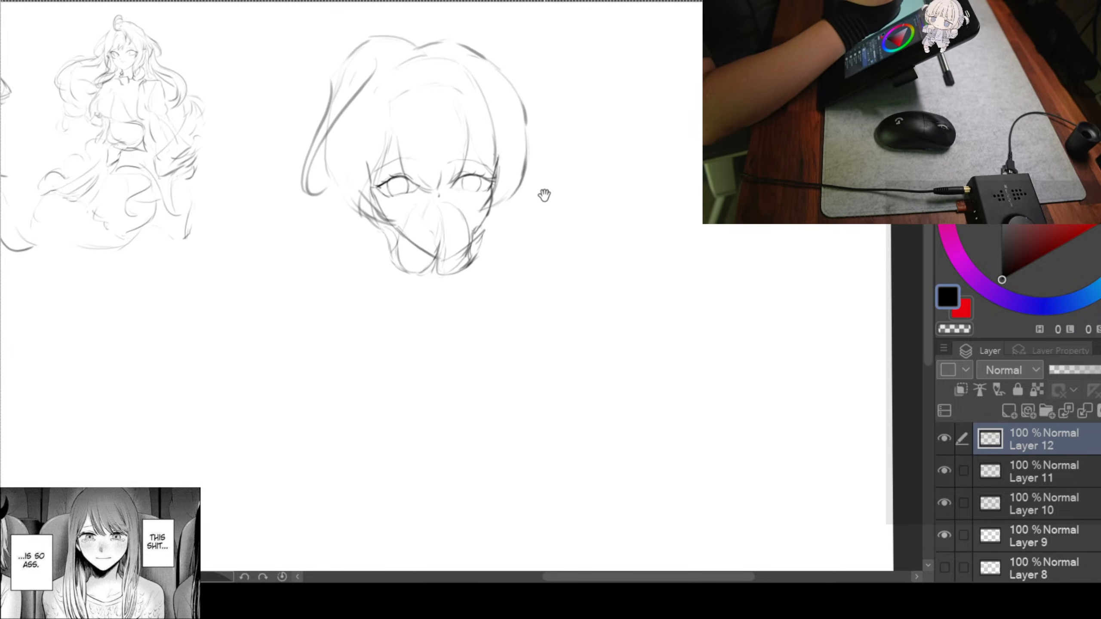
pyautogui.moveTo(387, 61); pyautogui.dragTo(328, 139)
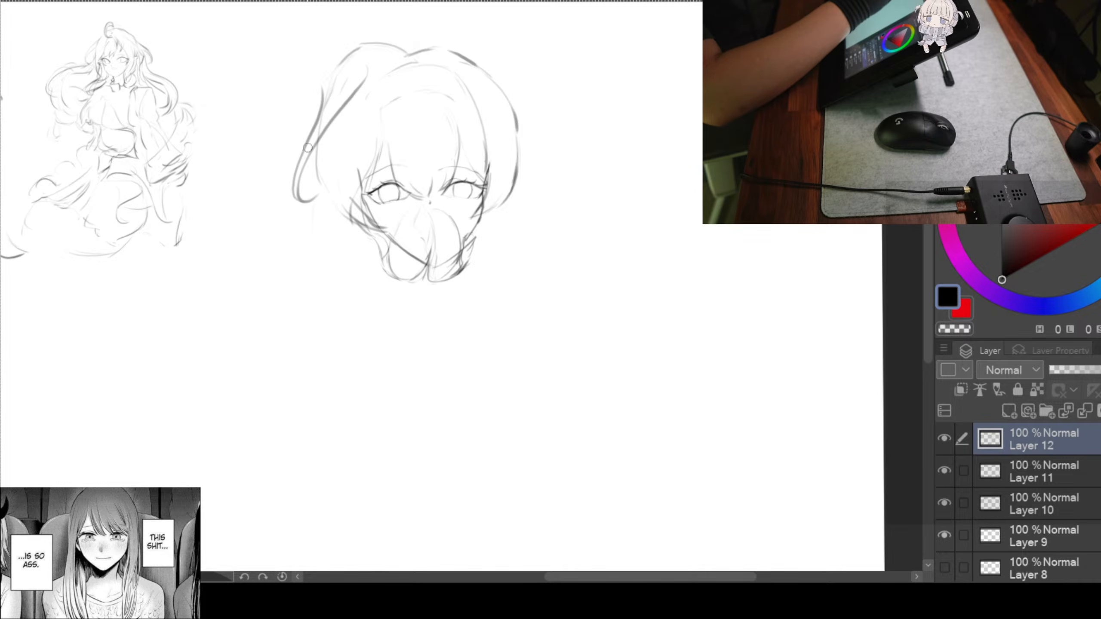
# Sketch a long hanging lock on the viewer-left side with a curved outer edge and a short inner line below the jaw
pyautogui.moveTo(308, 143); pyautogui.dragTo(321, 327)
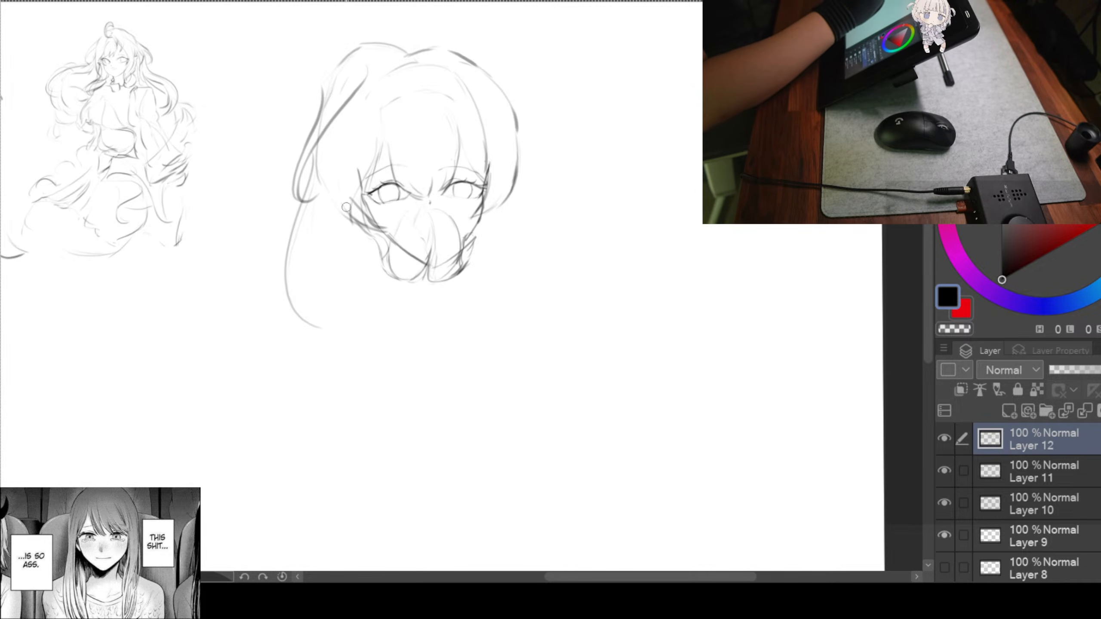
pyautogui.moveTo(343, 260); pyautogui.dragTo(331, 307)
pyautogui.moveTo(514, 317); pyautogui.dragTo(481, 313)
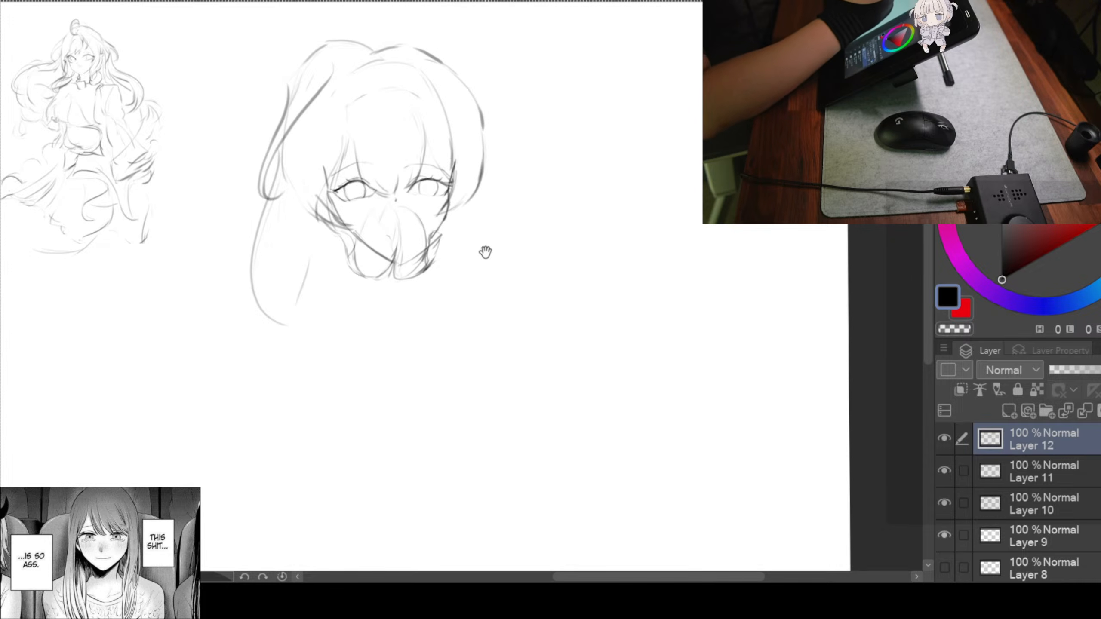
pyautogui.moveTo(485, 251); pyautogui.dragTo(470, 242)
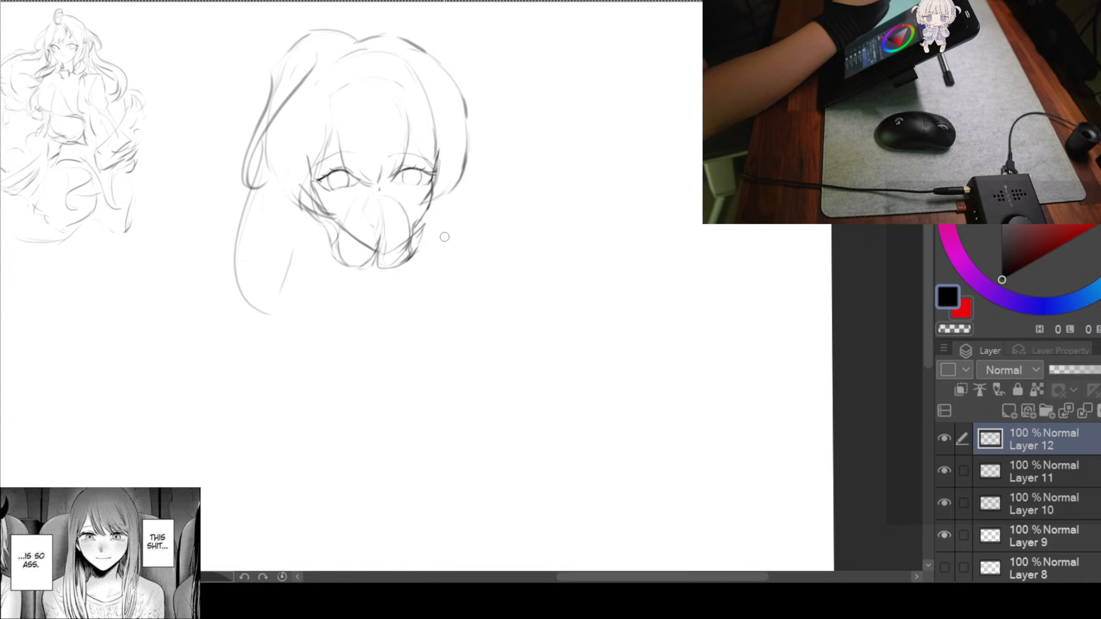
# Sketch light wavy strands falling from the outer hair on the viewer-right side to below the hands
pyautogui.moveTo(480, 193); pyautogui.dragTo(449, 298)
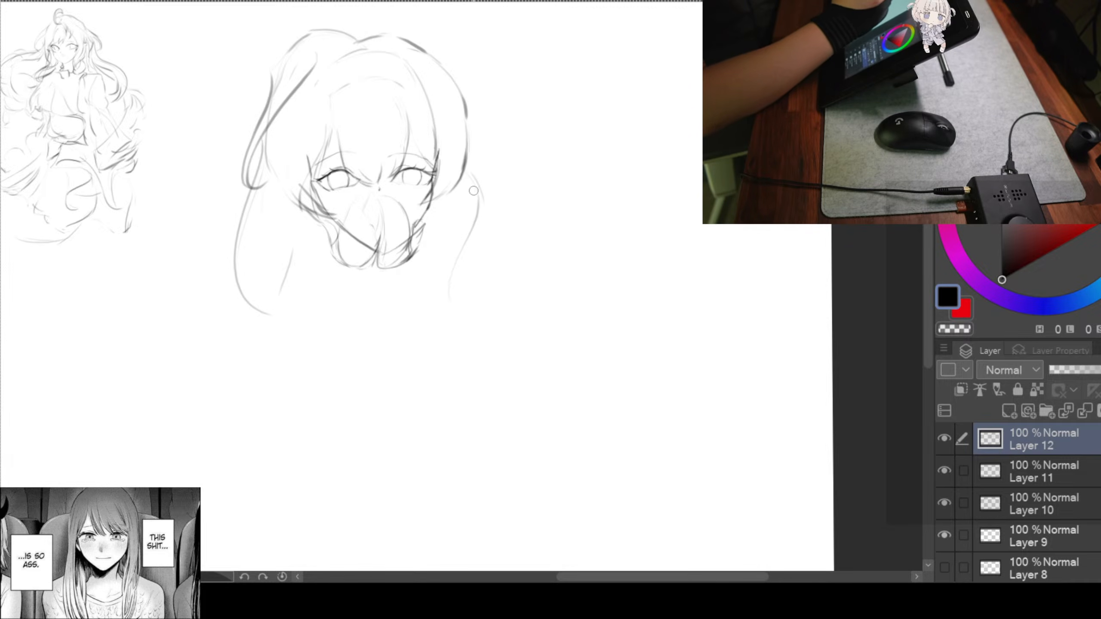
pyautogui.moveTo(468, 116); pyautogui.dragTo(477, 169)
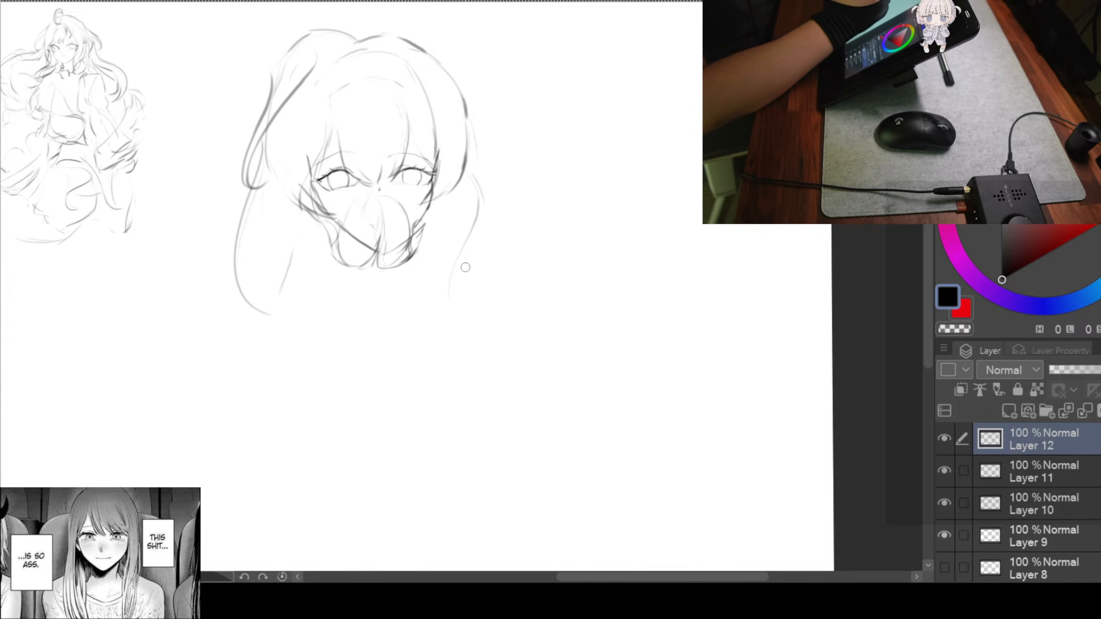
pyautogui.moveTo(484, 158)
pyautogui.mouseDown()
pyautogui.moveTo(454, 295)
pyautogui.moveTo(476, 286)
pyautogui.moveTo(490, 263)
pyautogui.mouseUp()
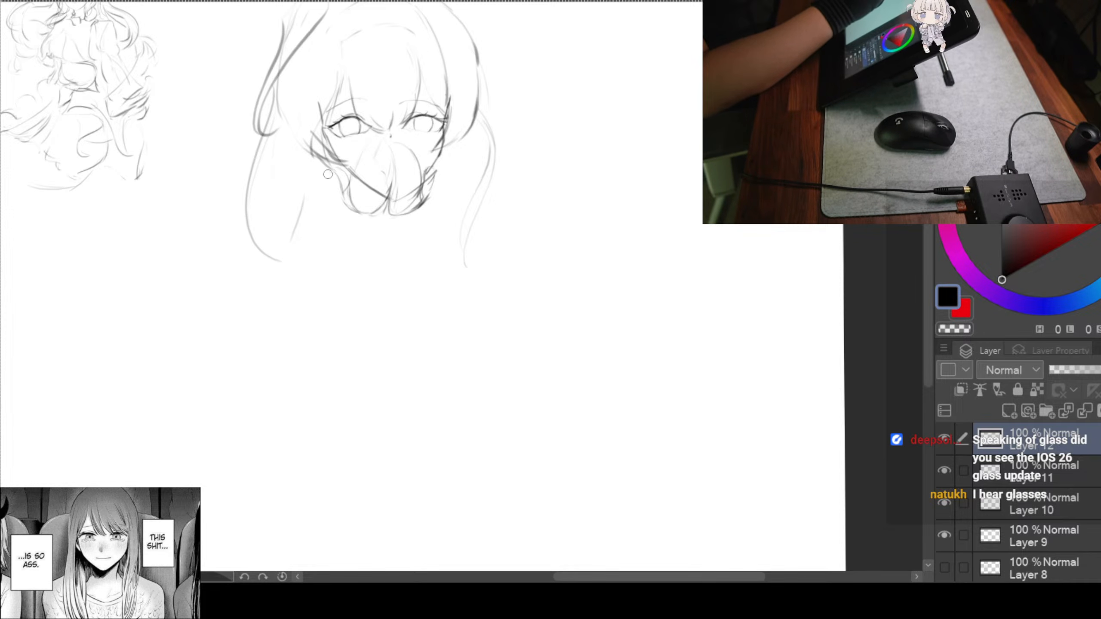
# Lengthen the viewer-left hanging lock with a sweeping S-shaped curve and light strokes tapering toward its lower tip
pyautogui.moveTo(316, 303); pyautogui.dragTo(268, 332)
pyautogui.moveTo(329, 234)
pyautogui.mouseDown()
pyautogui.moveTo(265, 336)
pyautogui.moveTo(226, 356)
pyautogui.moveTo(247, 393)
pyautogui.mouseUp()
pyautogui.moveTo(250, 277); pyautogui.dragTo(241, 360)
pyautogui.moveTo(465, 304); pyautogui.dragTo(346, 360)
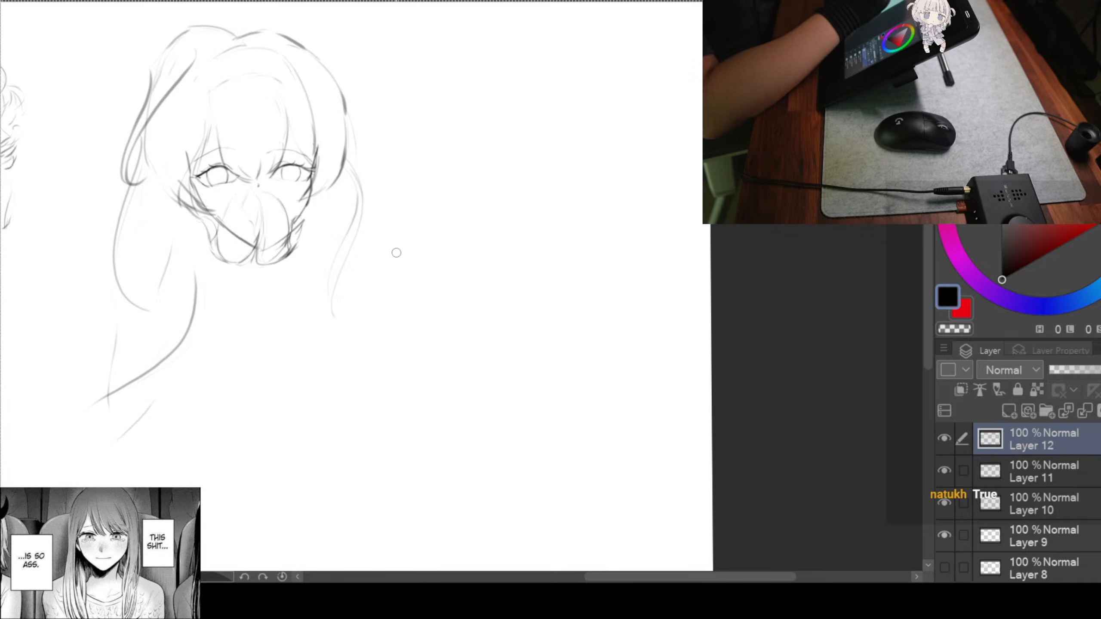
pyautogui.moveTo(437, 293); pyautogui.dragTo(427, 264)
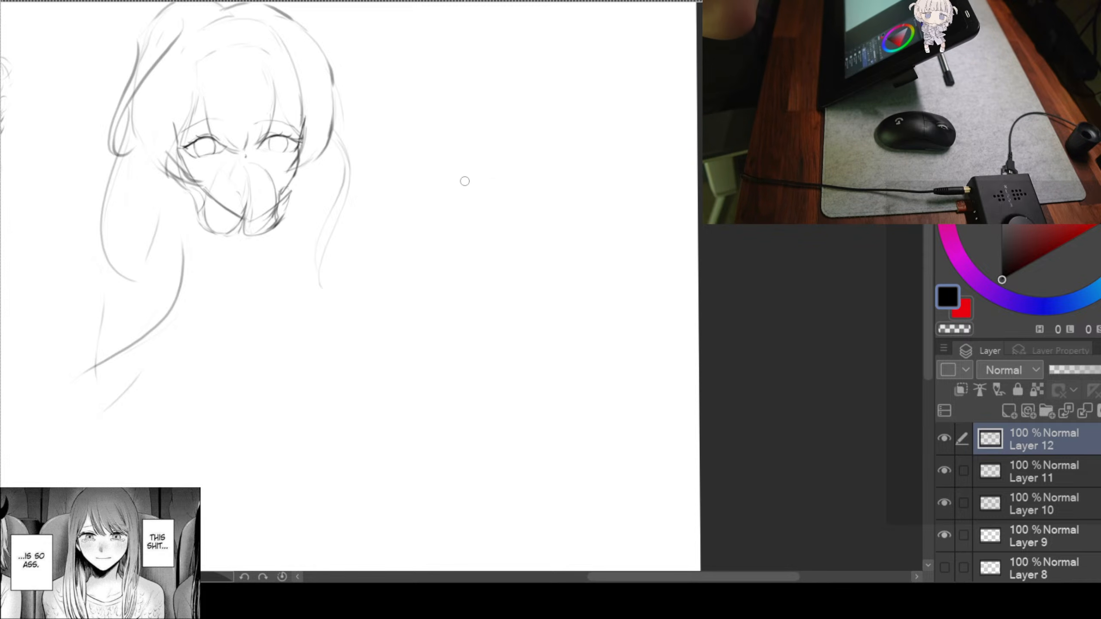
pyautogui.press('space')
pyautogui.moveTo(537, 179); pyautogui.dragTo(524, 184)
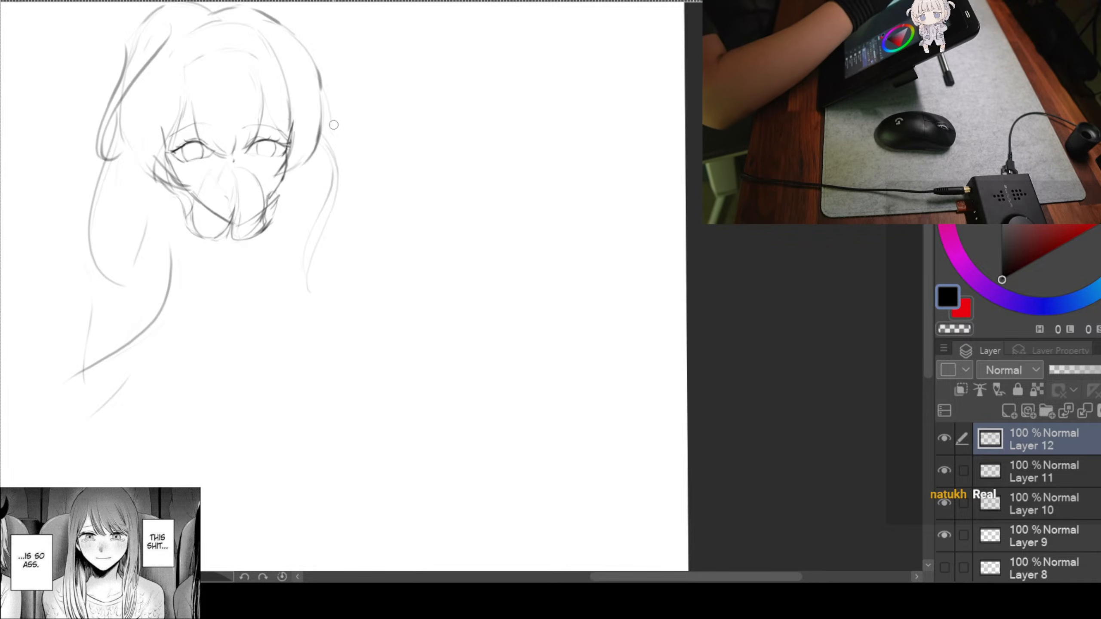
pyautogui.moveTo(339, 162)
pyautogui.mouseDown()
pyautogui.moveTo(400, 182)
pyautogui.moveTo(380, 177)
pyautogui.mouseUp()
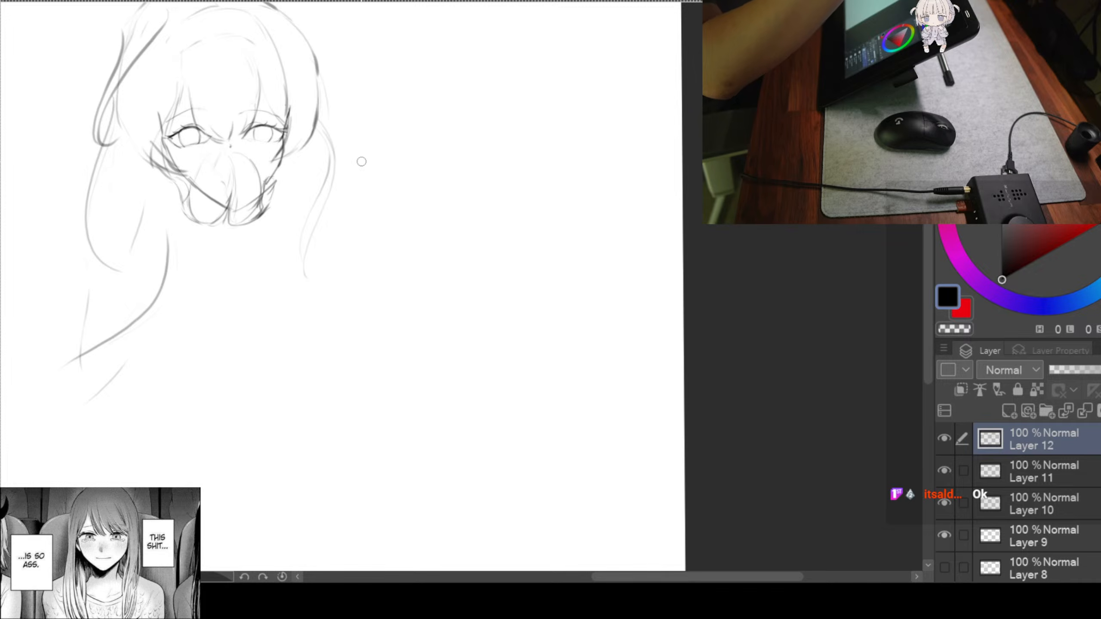
pyautogui.moveTo(359, 145); pyautogui.dragTo(356, 160)
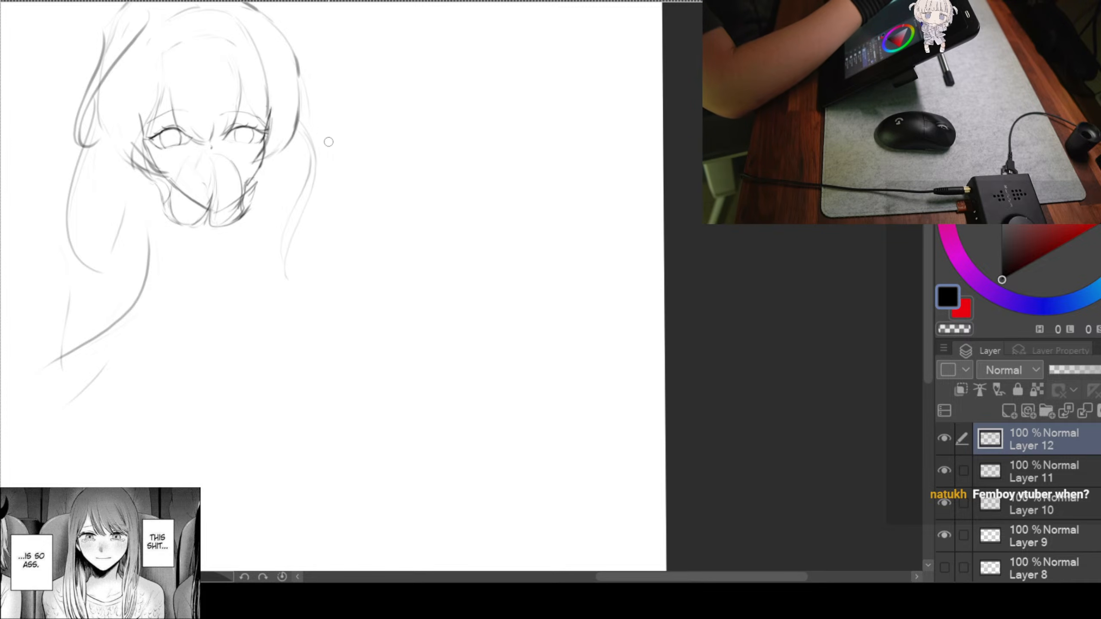
pyautogui.moveTo(374, 182); pyautogui.dragTo(348, 177)
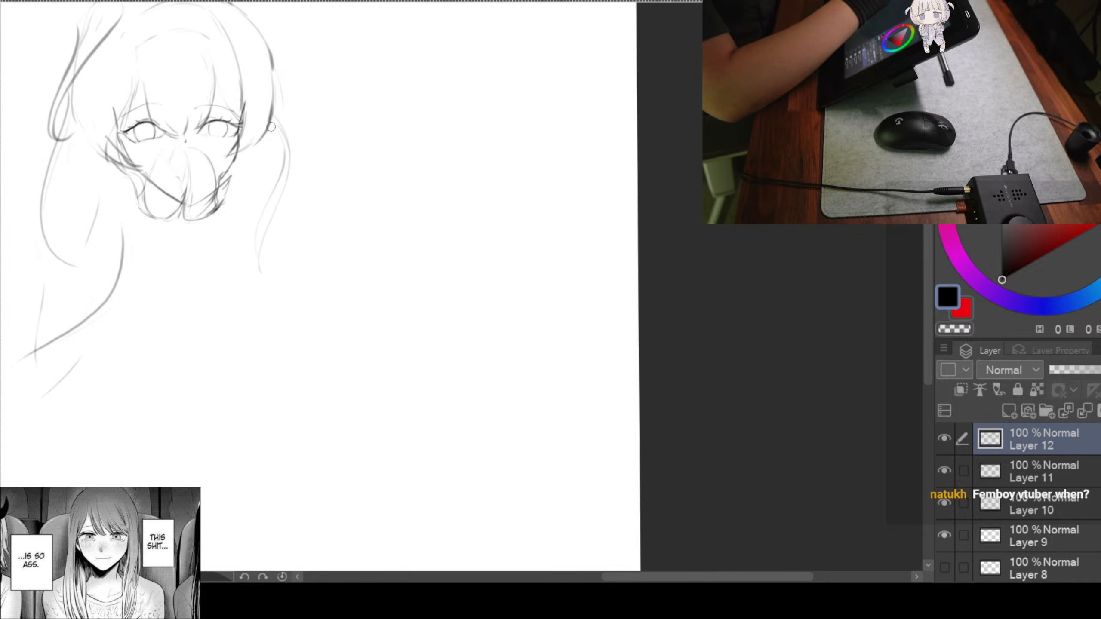
pyautogui.moveTo(296, 169); pyautogui.dragTo(329, 147)
pyautogui.moveTo(252, 238); pyautogui.dragTo(332, 189)
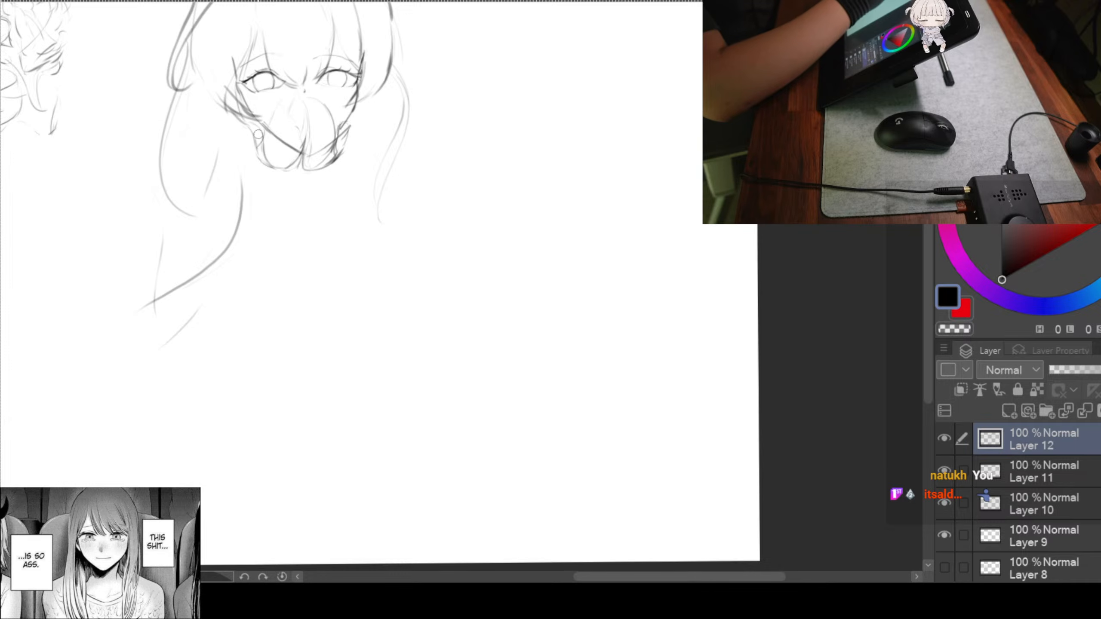
pyautogui.moveTo(308, 178); pyautogui.dragTo(317, 245)
pyautogui.moveTo(410, 118); pyautogui.dragTo(437, 246)
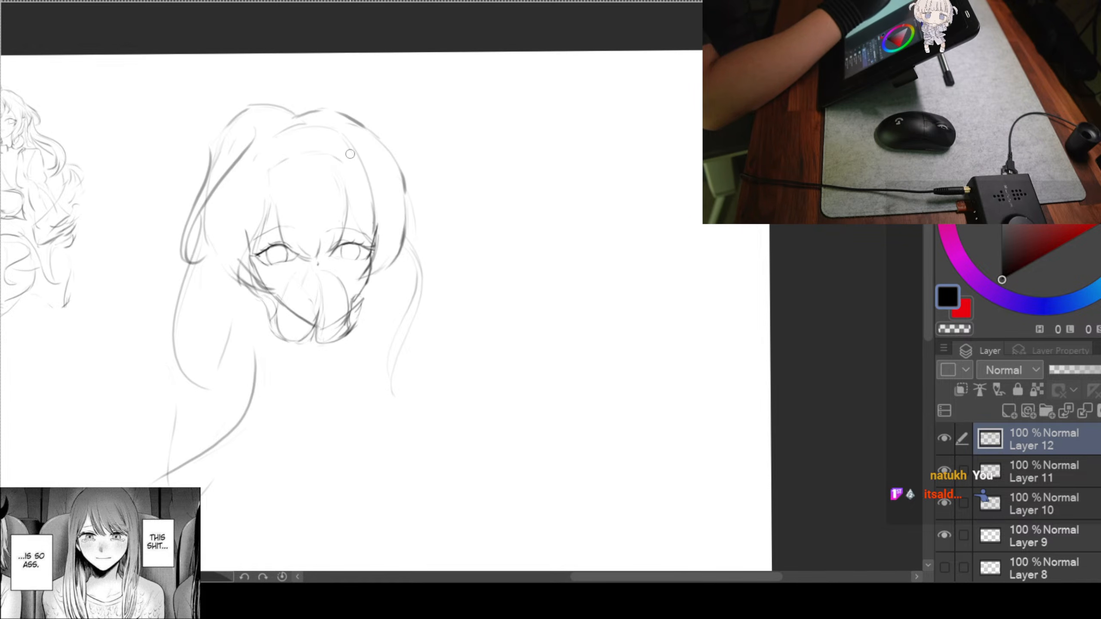
# Sketch a light outer arc over the crown and strengthen the inner hair contour along the viewer-left side of the face
pyautogui.moveTo(249, 110)
pyautogui.mouseDown()
pyautogui.moveTo(307, 97)
pyautogui.moveTo(361, 128)
pyautogui.mouseUp()
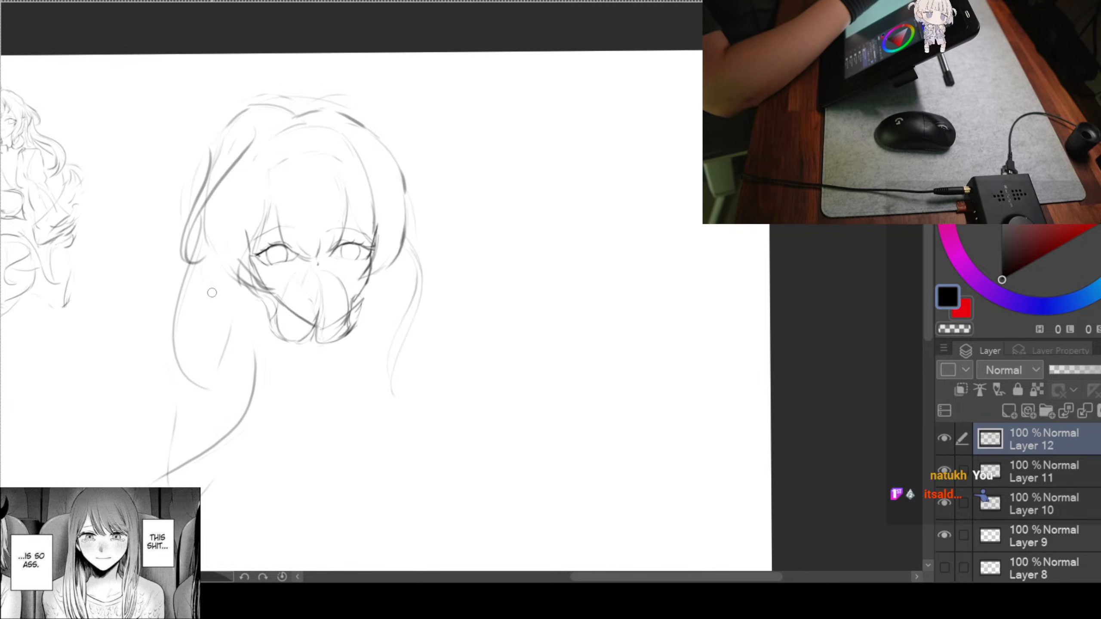
pyautogui.scroll(-3, 457, 136)
pyautogui.moveTo(457, 137)
pyautogui.mouseDown()
pyautogui.moveTo(483, 145)
pyautogui.moveTo(491, 194)
pyautogui.moveTo(473, 172)
pyautogui.mouseUp()
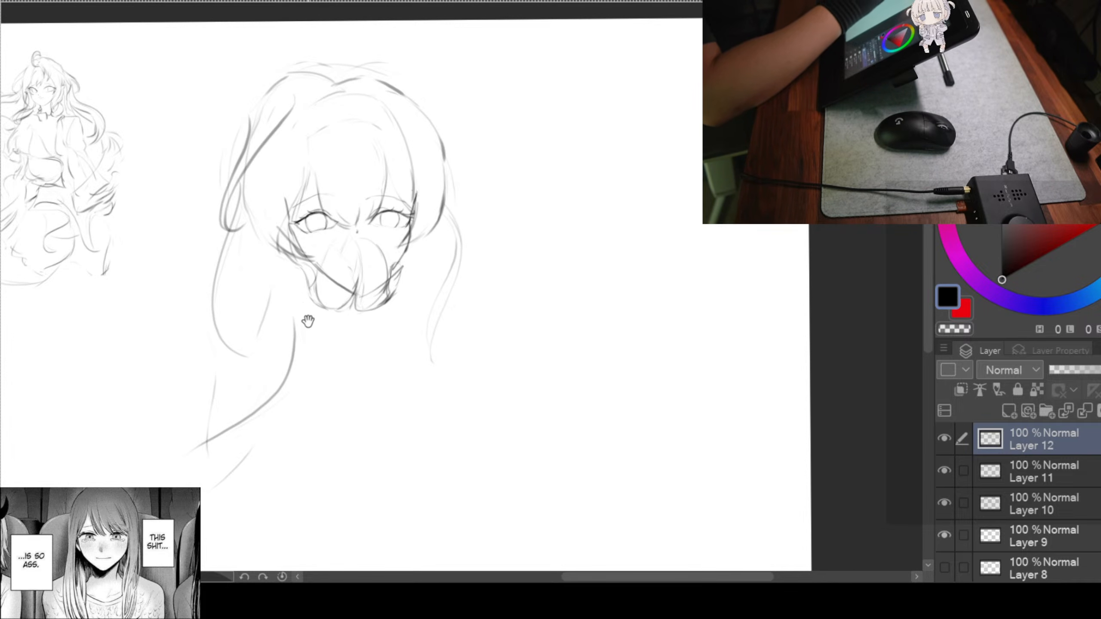
pyautogui.moveTo(307, 323); pyautogui.dragTo(301, 299)
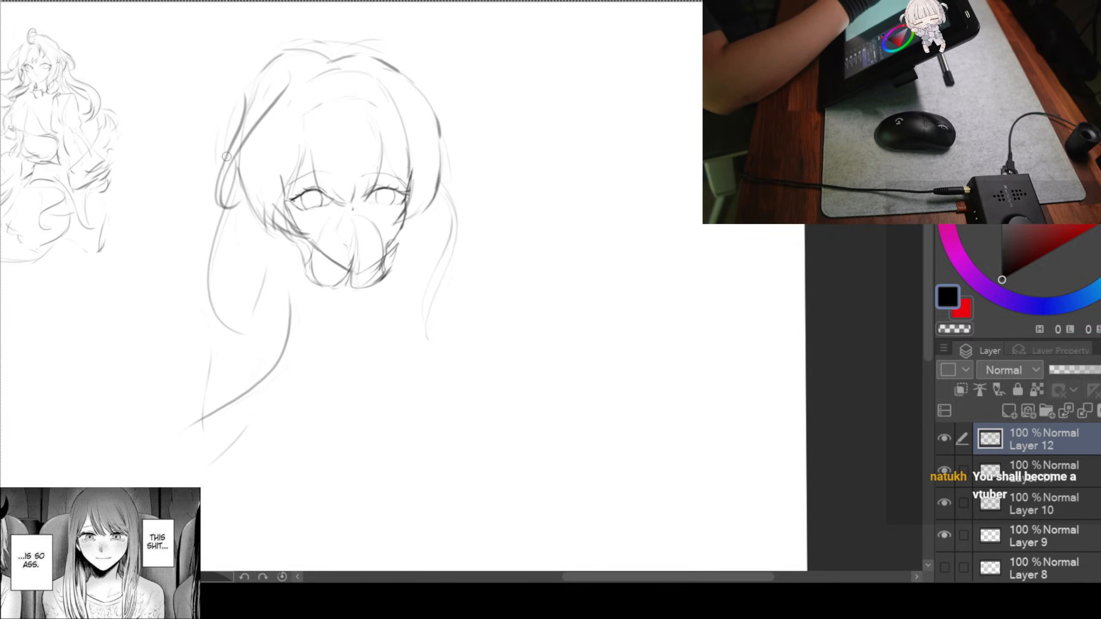
# Build up the viewer-left hanging lock with bold overlapping curves forming its twisting upper section and rounded lower loop
pyautogui.moveTo(236, 169); pyautogui.dragTo(276, 278)
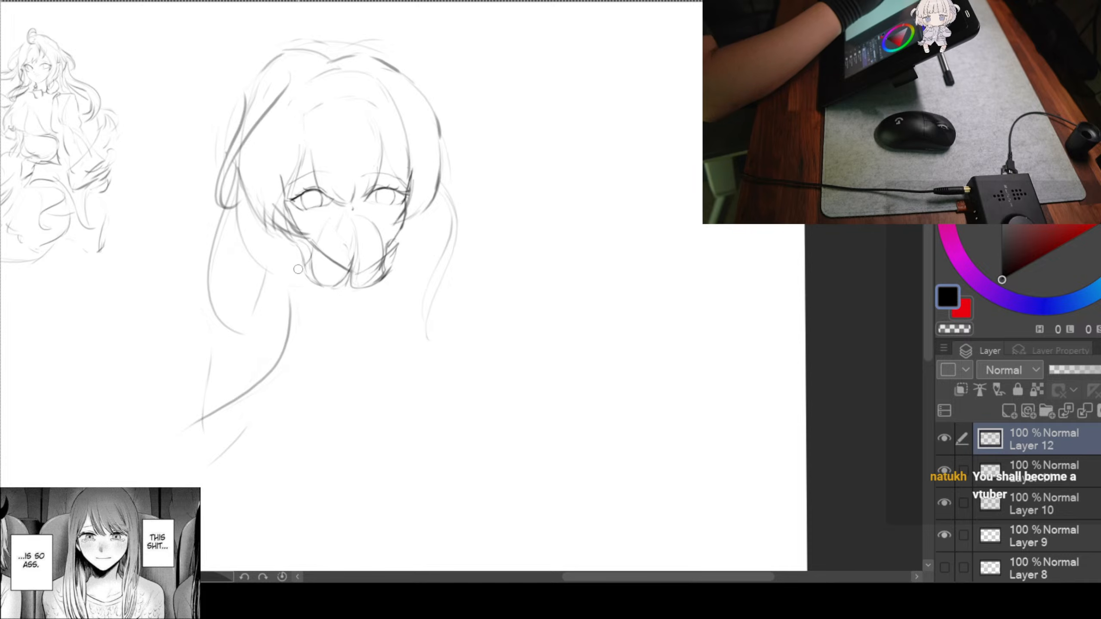
pyautogui.moveTo(282, 237)
pyautogui.mouseDown()
pyautogui.moveTo(302, 301)
pyautogui.moveTo(223, 383)
pyautogui.mouseUp()
pyautogui.moveTo(235, 237)
pyautogui.mouseDown()
pyautogui.moveTo(247, 304)
pyautogui.moveTo(214, 364)
pyautogui.mouseUp()
pyautogui.moveTo(239, 301); pyautogui.dragTo(210, 381)
pyautogui.moveTo(210, 381)
pyautogui.mouseDown()
pyautogui.moveTo(291, 326)
pyautogui.moveTo(240, 435)
pyautogui.mouseUp()
pyautogui.moveTo(397, 422)
pyautogui.mouseDown()
pyautogui.moveTo(317, 423)
pyautogui.moveTo(352, 424)
pyautogui.mouseUp()
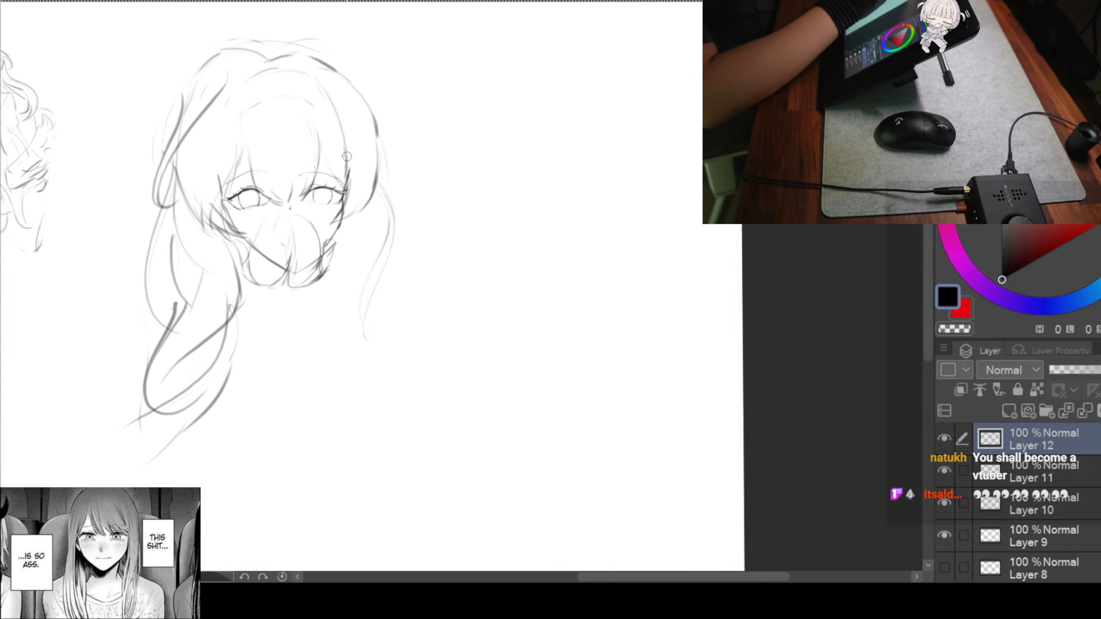
# Fill out the viewer-right hanging lock with an outer curve, inner strands and a curved end beside the hands
pyautogui.moveTo(453, 279); pyautogui.dragTo(436, 268)
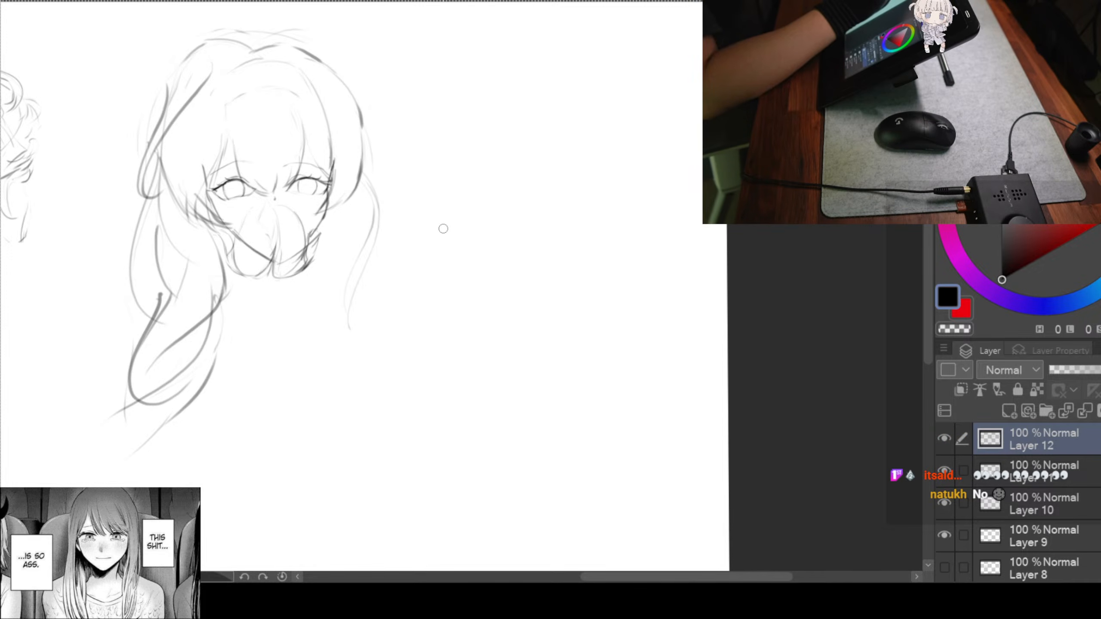
pyautogui.moveTo(400, 128)
pyautogui.mouseDown()
pyautogui.moveTo(393, 202)
pyautogui.moveTo(362, 156)
pyautogui.moveTo(359, 203)
pyautogui.mouseUp()
pyautogui.moveTo(329, 238); pyautogui.dragTo(306, 269)
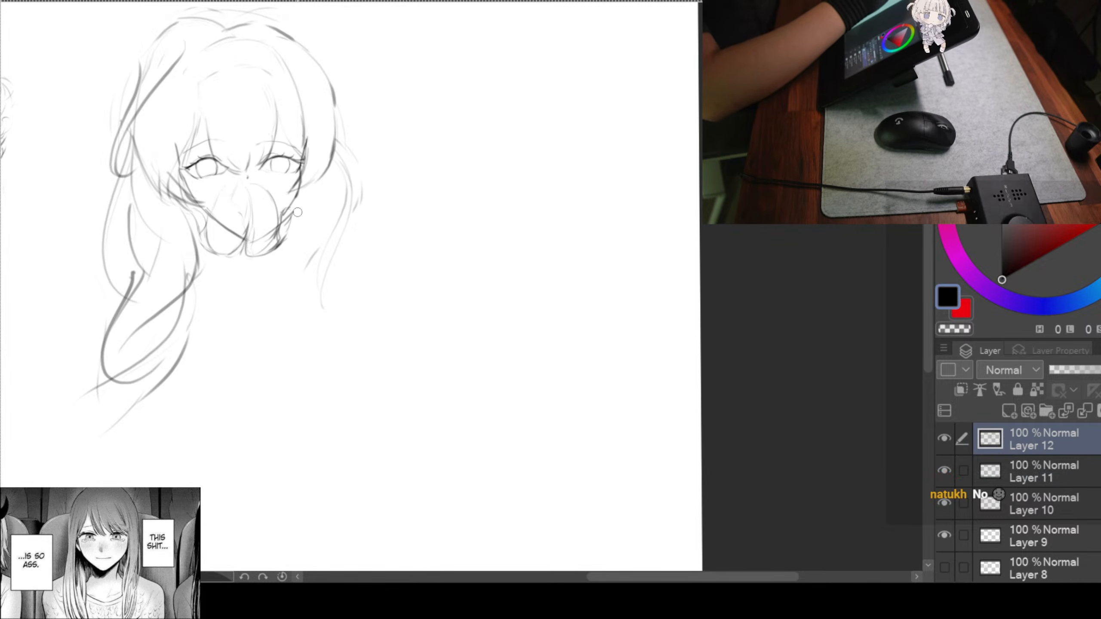
pyautogui.moveTo(294, 248); pyautogui.dragTo(317, 277)
pyautogui.moveTo(349, 182); pyautogui.dragTo(317, 259)
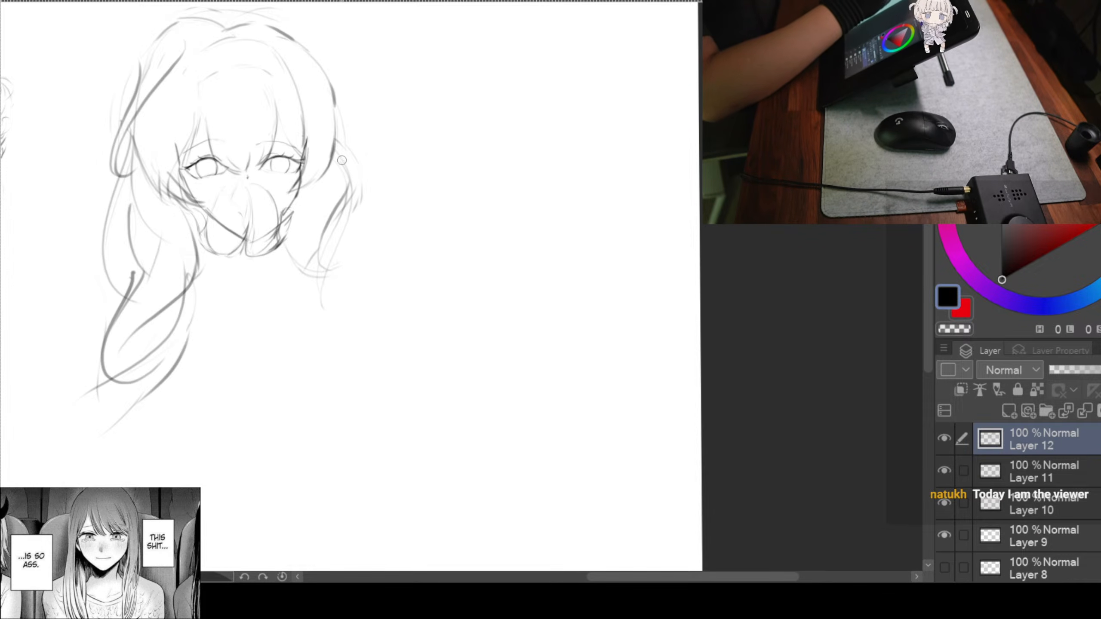
# Darken the viewer-right hair ends beside the cheek and add a bolder inner strand to the viewer-right lock
pyautogui.moveTo(302, 180)
pyautogui.mouseDown()
pyautogui.moveTo(300, 162)
pyautogui.moveTo(293, 183)
pyautogui.mouseUp()
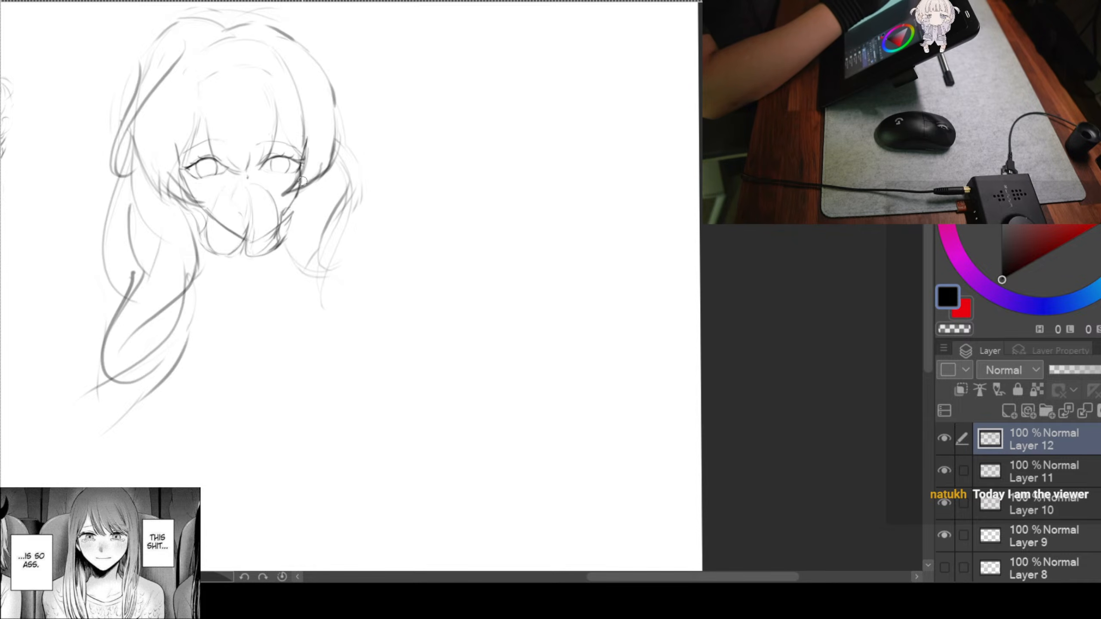
pyautogui.moveTo(377, 202); pyautogui.dragTo(352, 175)
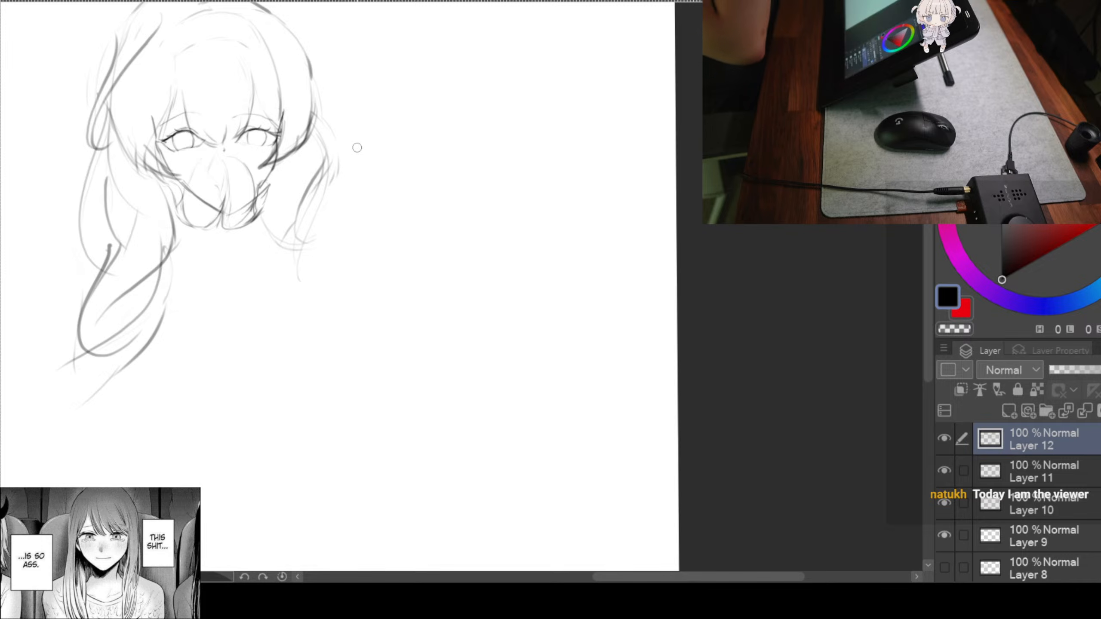
pyautogui.moveTo(416, 240); pyautogui.dragTo(410, 203)
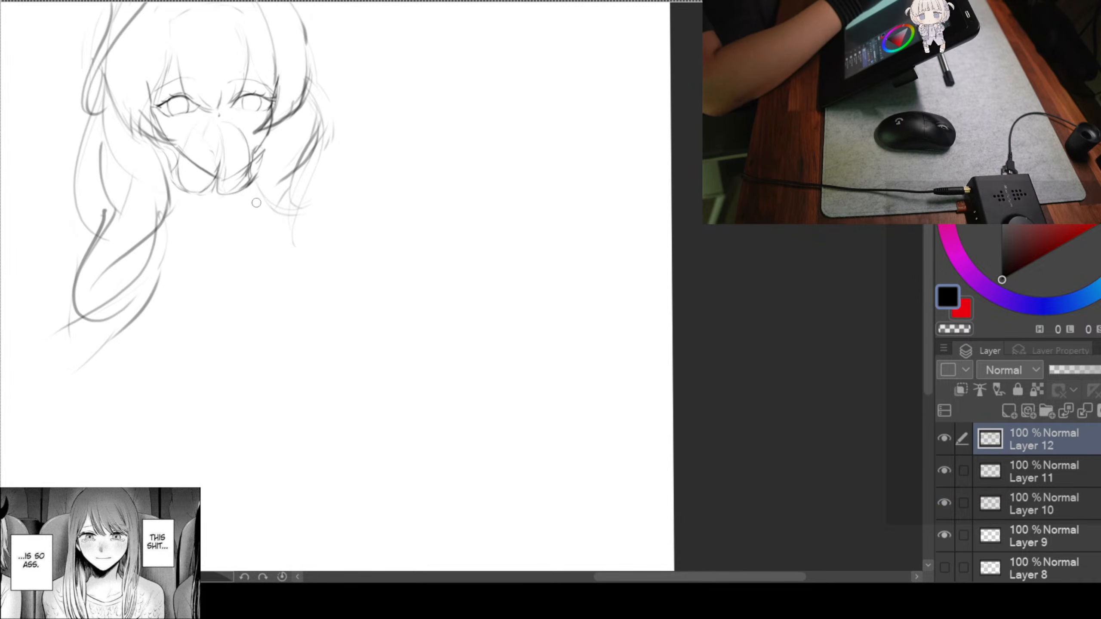
pyautogui.moveTo(284, 244); pyautogui.dragTo(286, 228)
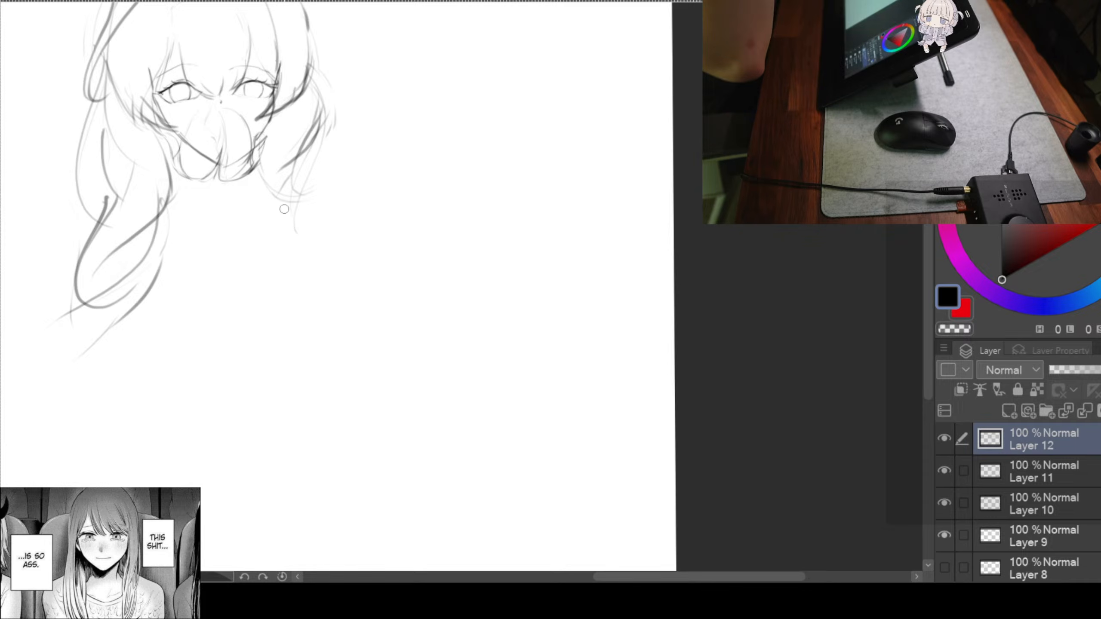
pyautogui.moveTo(408, 189)
pyautogui.mouseDown()
pyautogui.moveTo(451, 221)
pyautogui.moveTo(464, 265)
pyautogui.mouseUp()
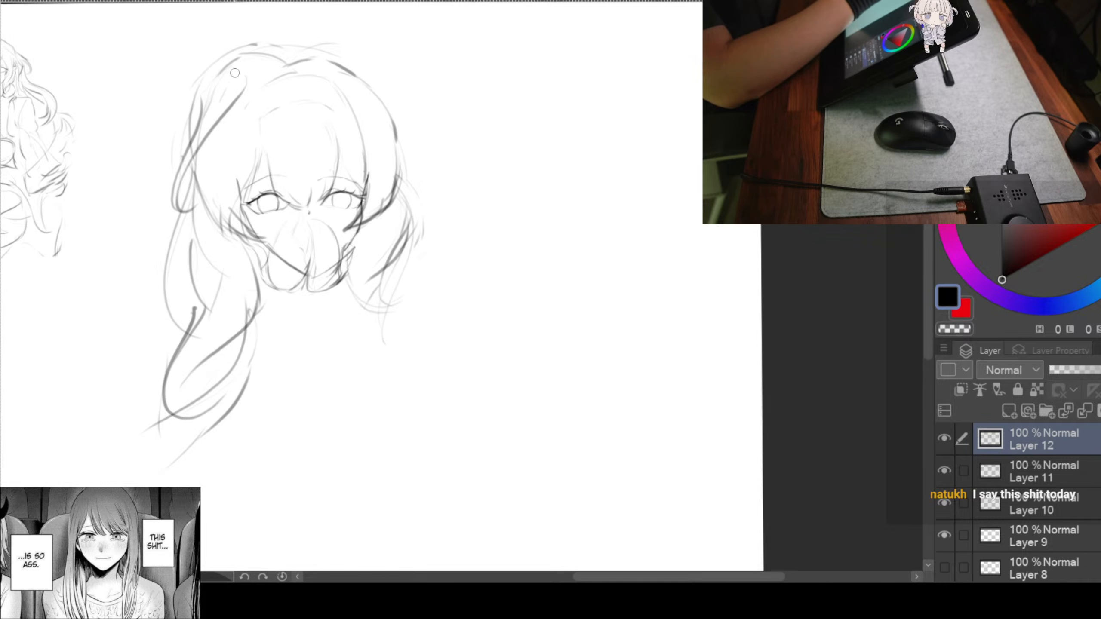
pyautogui.moveTo(236, 53); pyautogui.dragTo(204, 114)
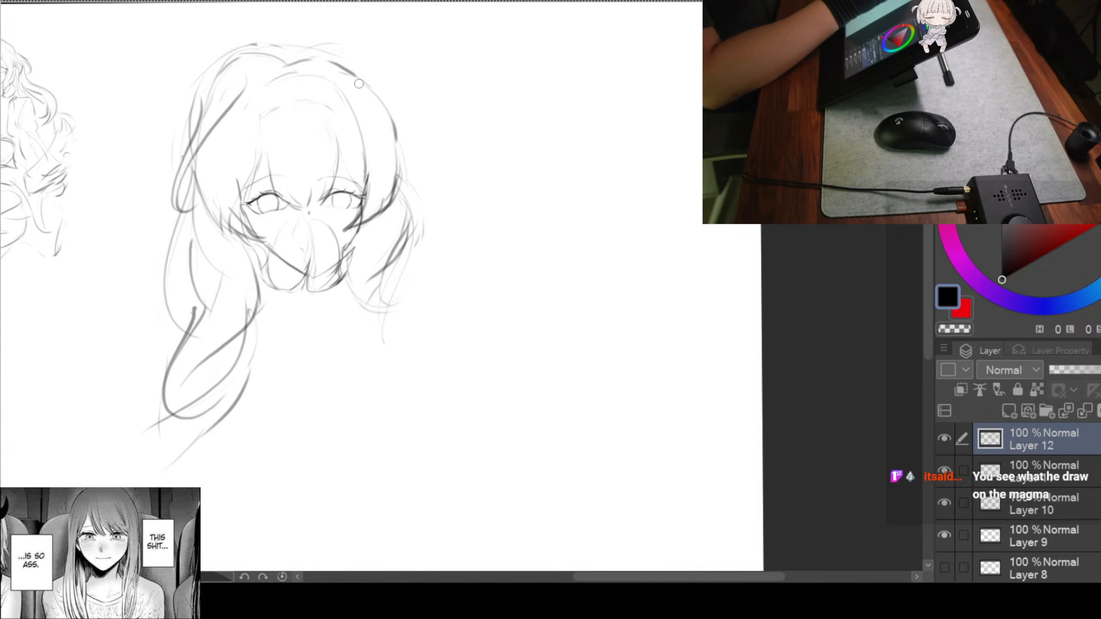
# Reinforce the curved band line above the forehead and the tapered fringe strands falling between and beside the eyes
pyautogui.moveTo(347, 131); pyautogui.dragTo(377, 120)
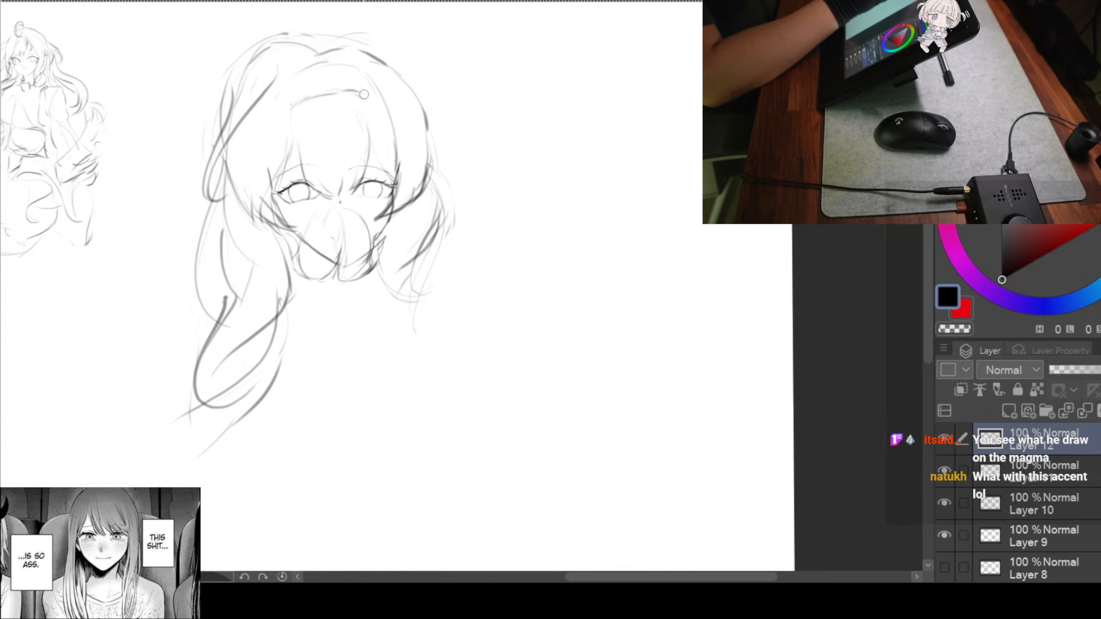
pyautogui.moveTo(299, 104); pyautogui.dragTo(359, 93)
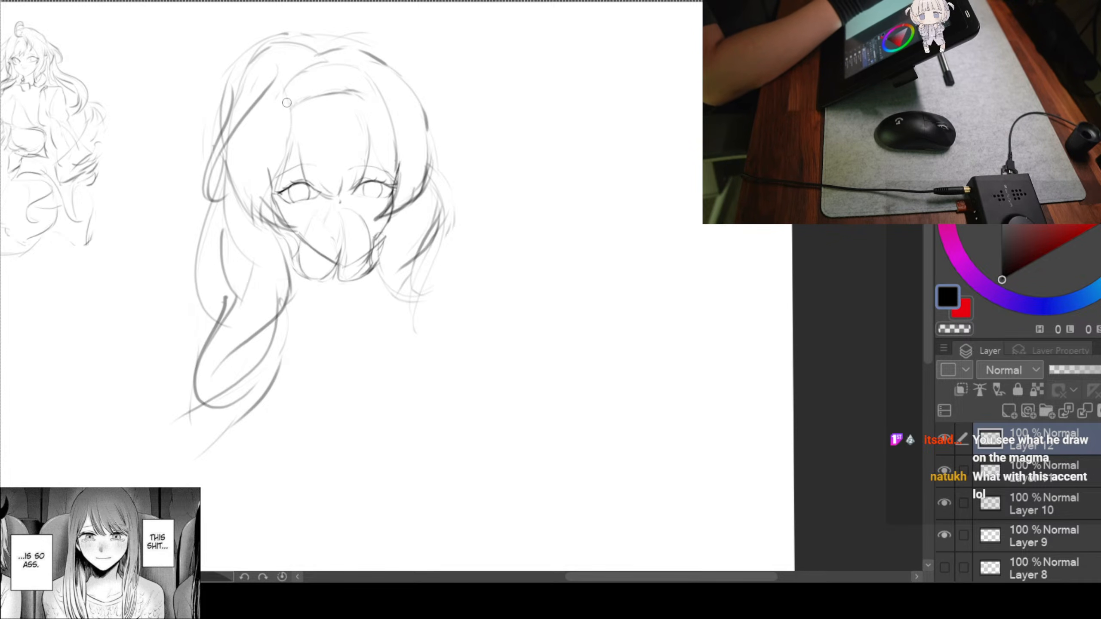
pyautogui.moveTo(287, 115)
pyautogui.mouseDown()
pyautogui.moveTo(271, 187)
pyautogui.moveTo(306, 191)
pyautogui.mouseUp()
pyautogui.moveTo(304, 139); pyautogui.dragTo(343, 194)
pyautogui.moveTo(360, 151); pyautogui.dragTo(341, 193)
pyautogui.moveTo(359, 96)
pyautogui.mouseDown()
pyautogui.moveTo(373, 173)
pyautogui.moveTo(404, 182)
pyautogui.mouseUp()
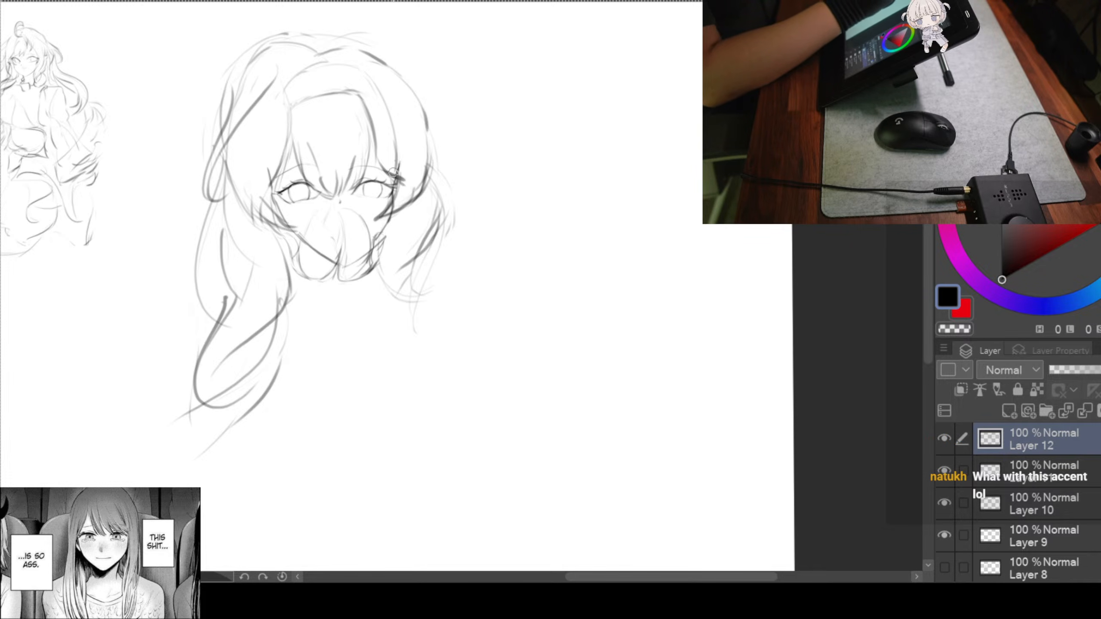
pyautogui.moveTo(337, 98); pyautogui.dragTo(375, 112)
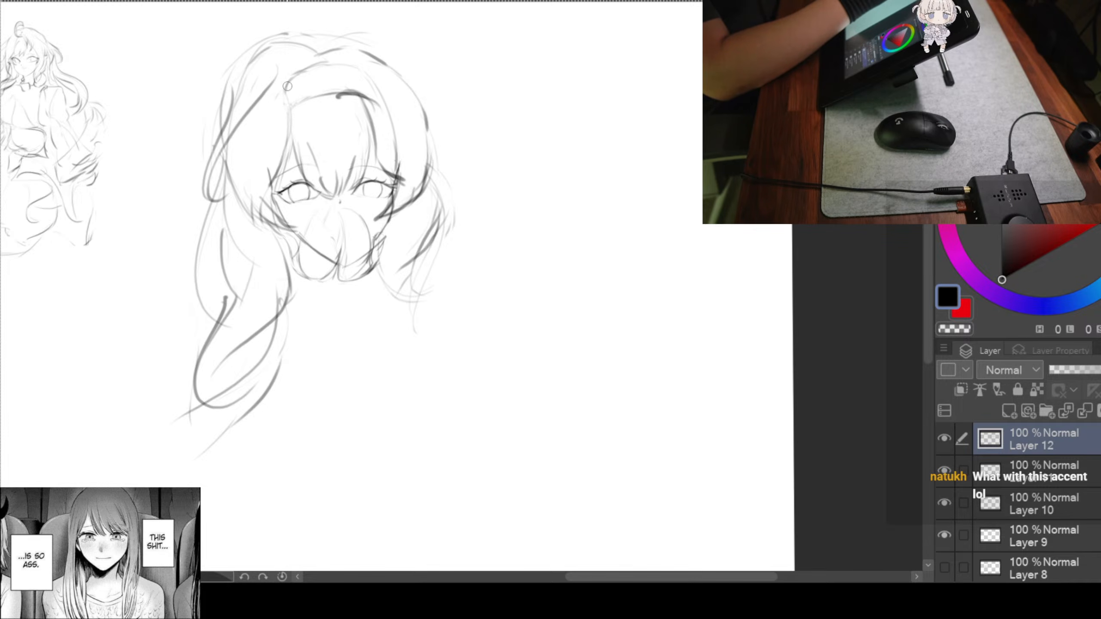
# Draw curved strands from the crown parting and a bolder inner hair contour down the viewer-left side of the face
pyautogui.moveTo(323, 51); pyautogui.dragTo(265, 80)
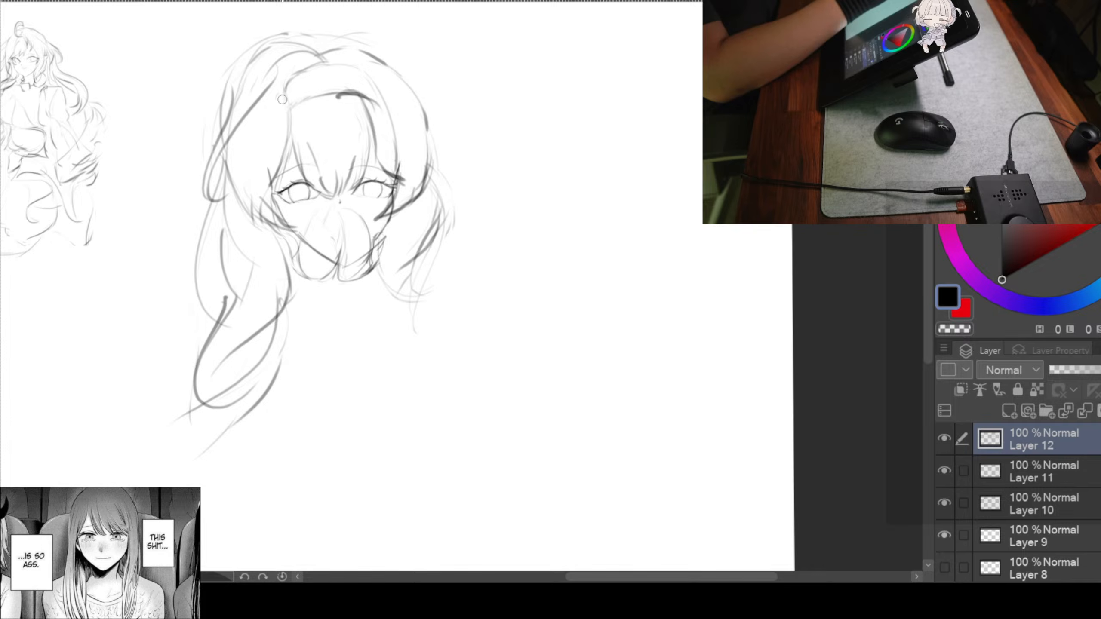
pyautogui.moveTo(301, 63); pyautogui.dragTo(282, 124)
pyautogui.moveTo(290, 85); pyautogui.dragTo(262, 212)
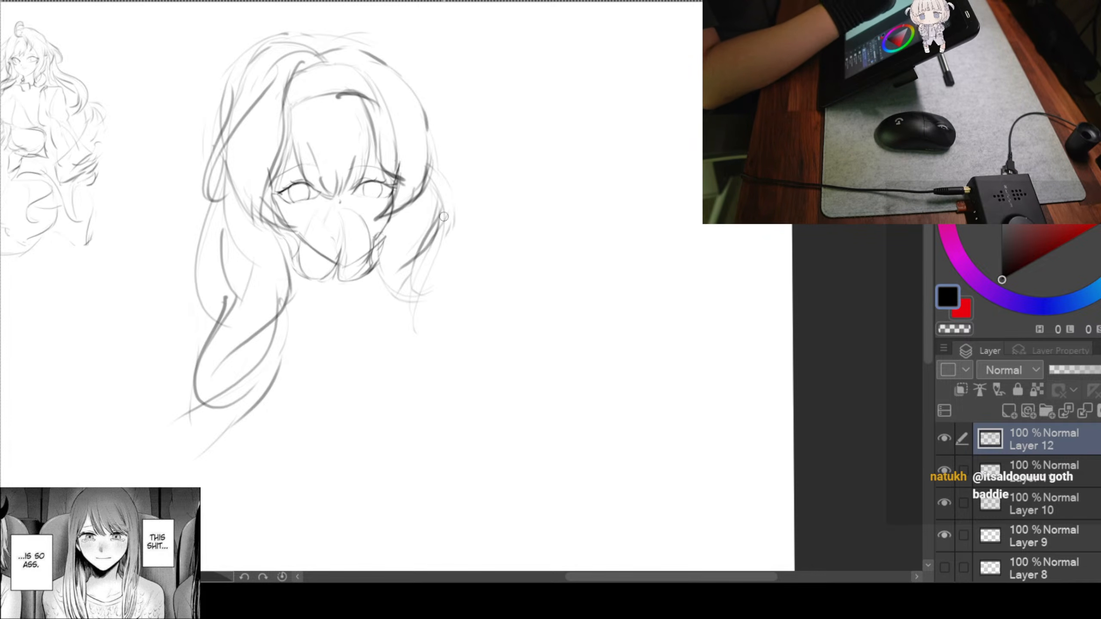
# Add short dark finger strokes at the upper tip of the viewer-left hand over the mouth
pyautogui.moveTo(503, 242); pyautogui.dragTo(444, 239)
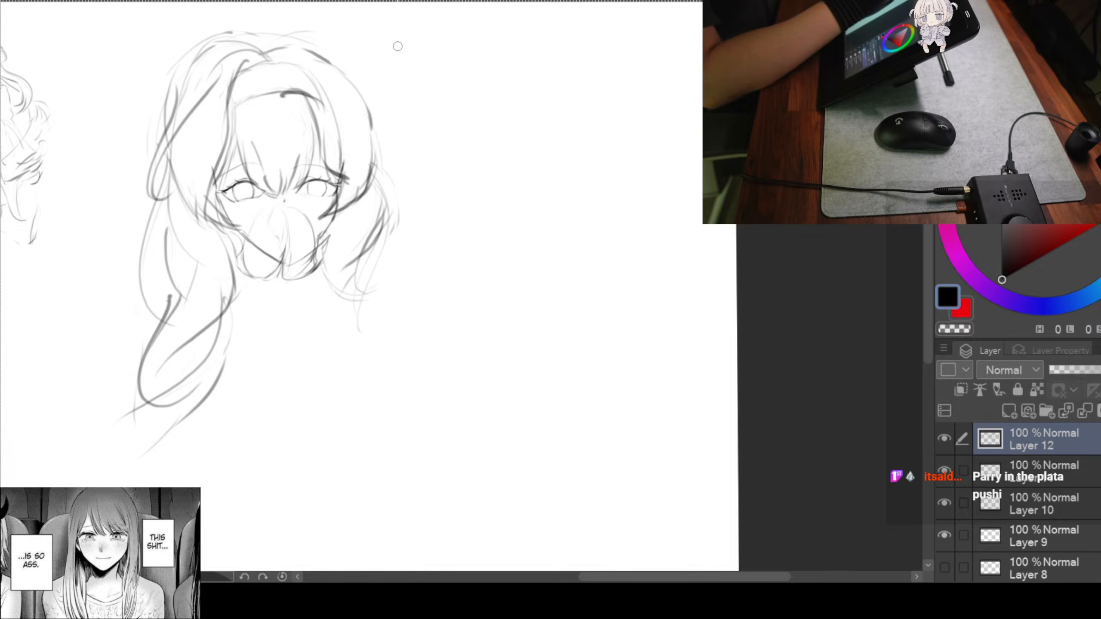
pyautogui.scroll(-2, 385, 103)
pyautogui.scroll(2, 389, 118)
pyautogui.scroll(-3, 415, 170)
pyautogui.scroll(1, 410, 221)
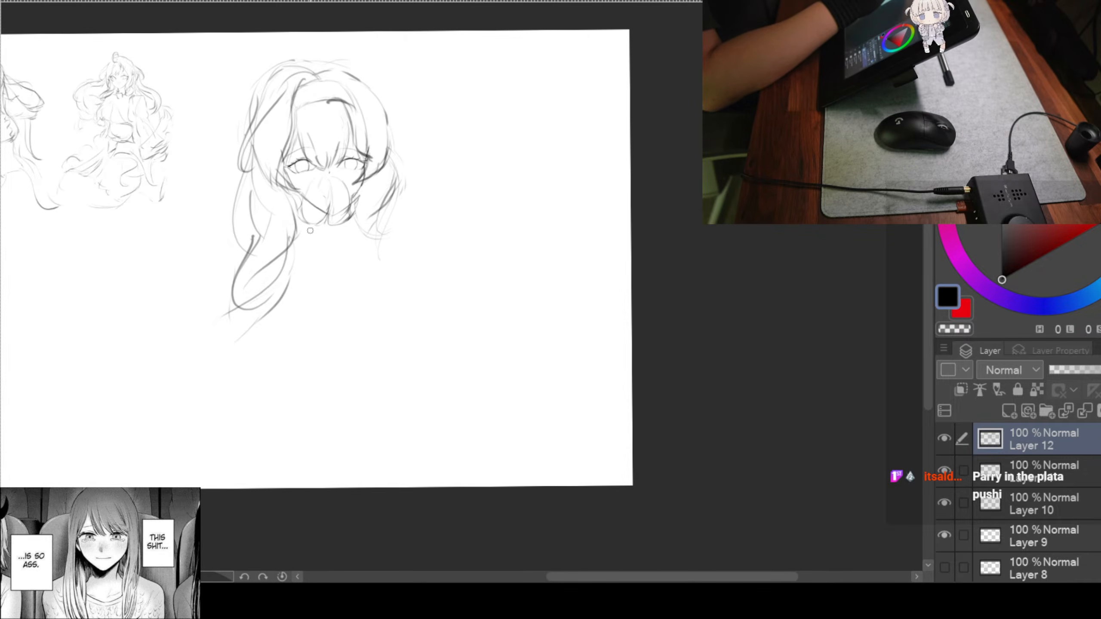
pyautogui.scroll(2, 312, 186)
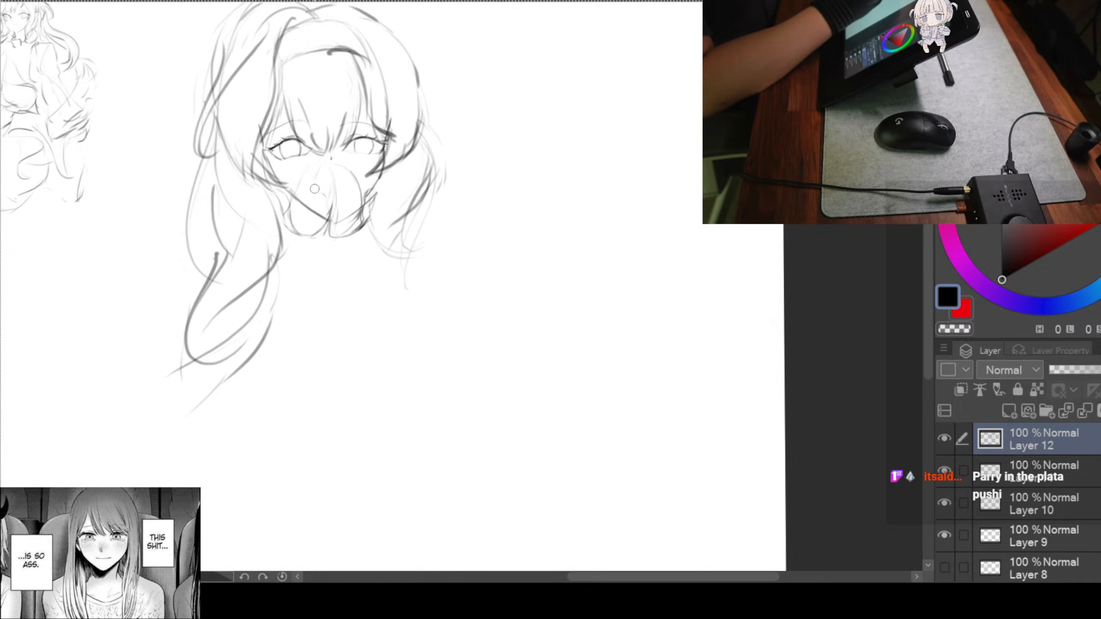
pyautogui.scroll(2, 321, 199)
pyautogui.moveTo(435, 271); pyautogui.dragTo(399, 354)
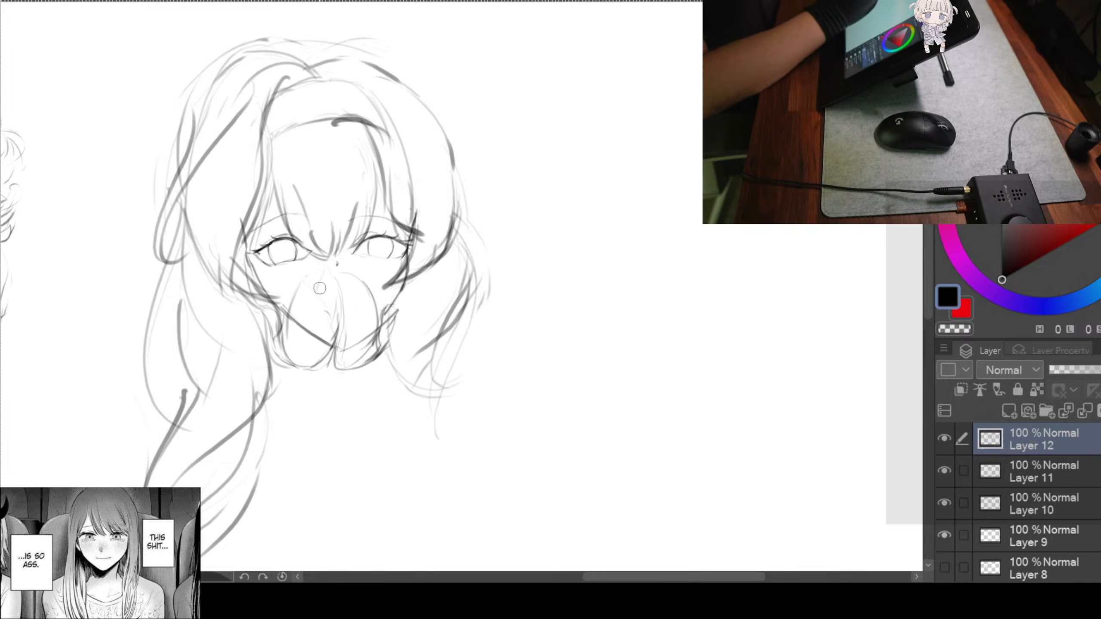
pyautogui.scroll(1, 357, 267)
pyautogui.moveTo(362, 329); pyautogui.dragTo(360, 236)
pyautogui.scroll(-3, 361, 237)
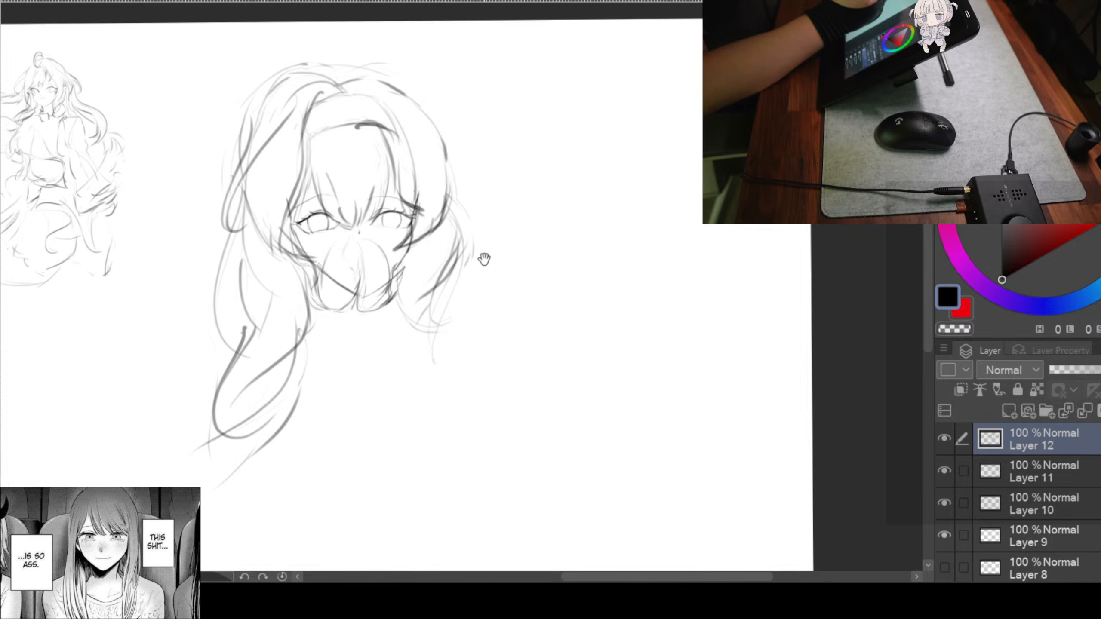
pyautogui.scroll(-2, 481, 260)
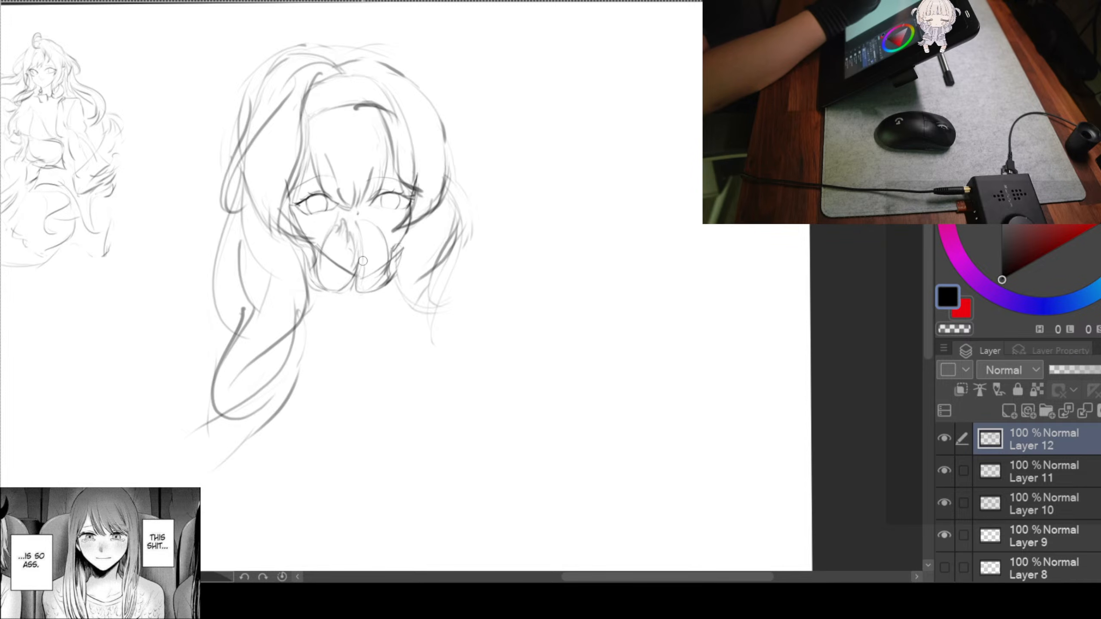
# Strengthen the outer crown contour with overlapping arcs across the head and its viewer-right side
pyautogui.moveTo(514, 268)
pyautogui.mouseDown()
pyautogui.moveTo(460, 235)
pyautogui.moveTo(469, 202)
pyautogui.moveTo(432, 176)
pyautogui.moveTo(454, 213)
pyautogui.mouseUp()
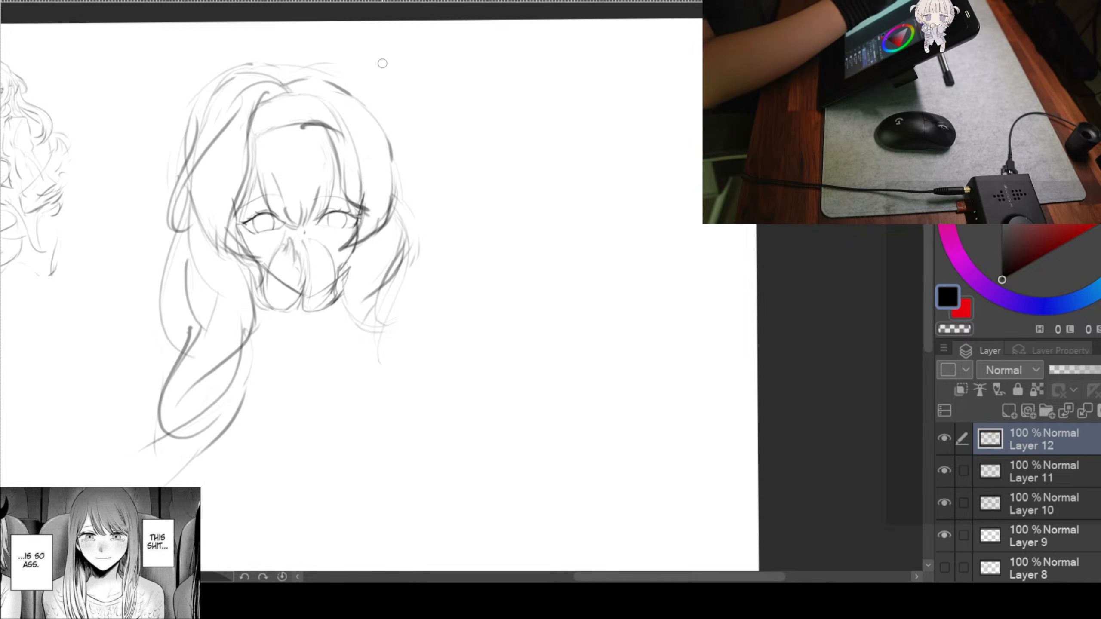
pyautogui.moveTo(299, 66); pyautogui.dragTo(351, 82)
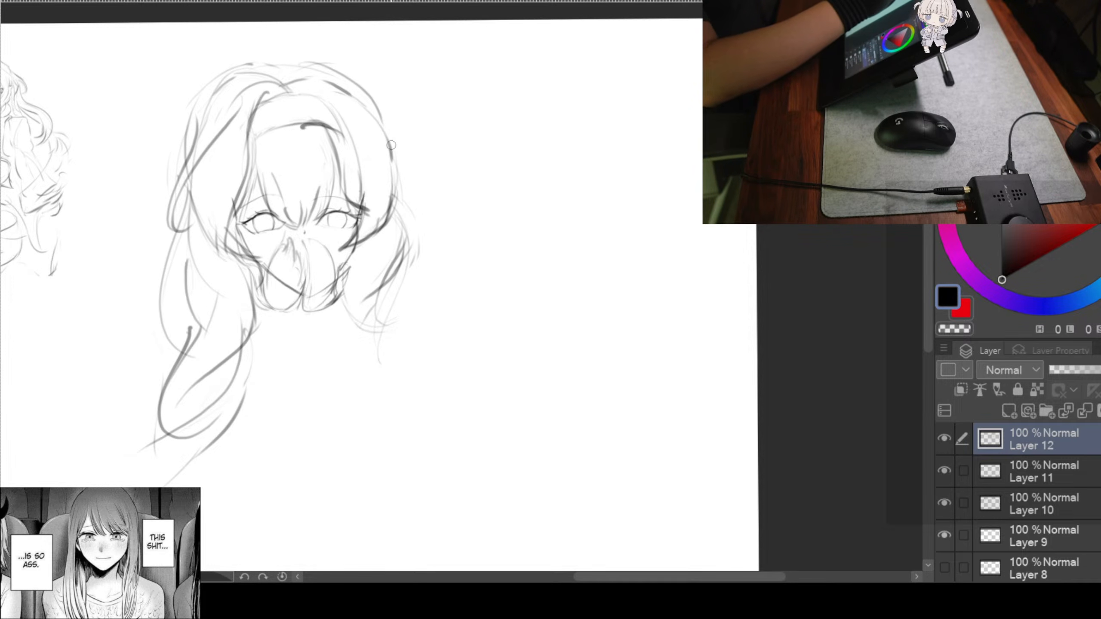
pyautogui.moveTo(413, 211); pyautogui.dragTo(438, 229)
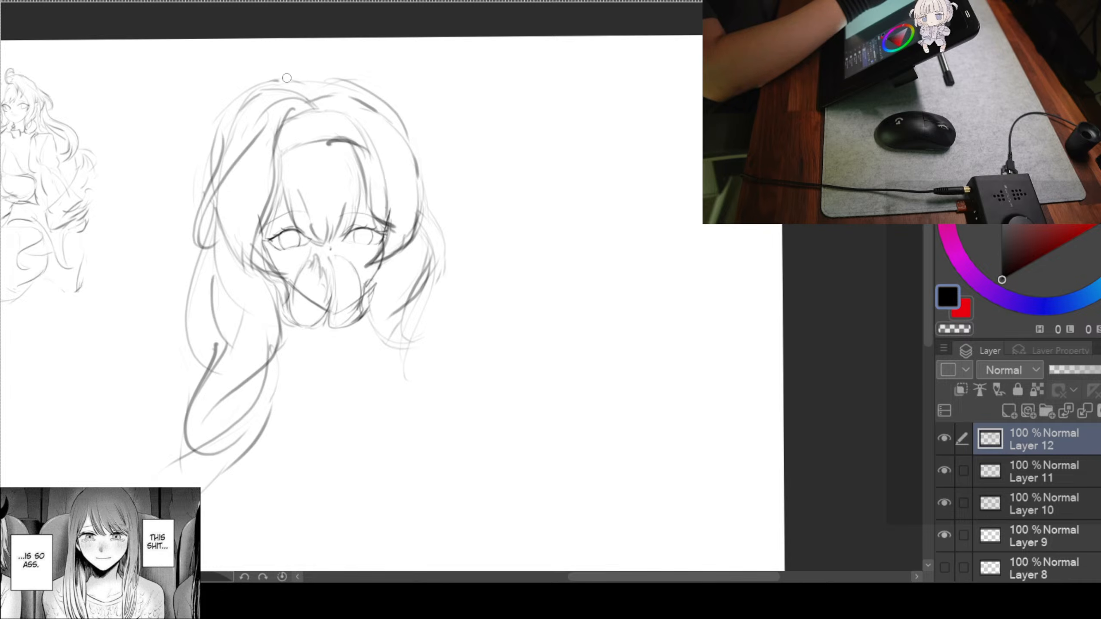
pyautogui.moveTo(351, 79); pyautogui.dragTo(286, 77)
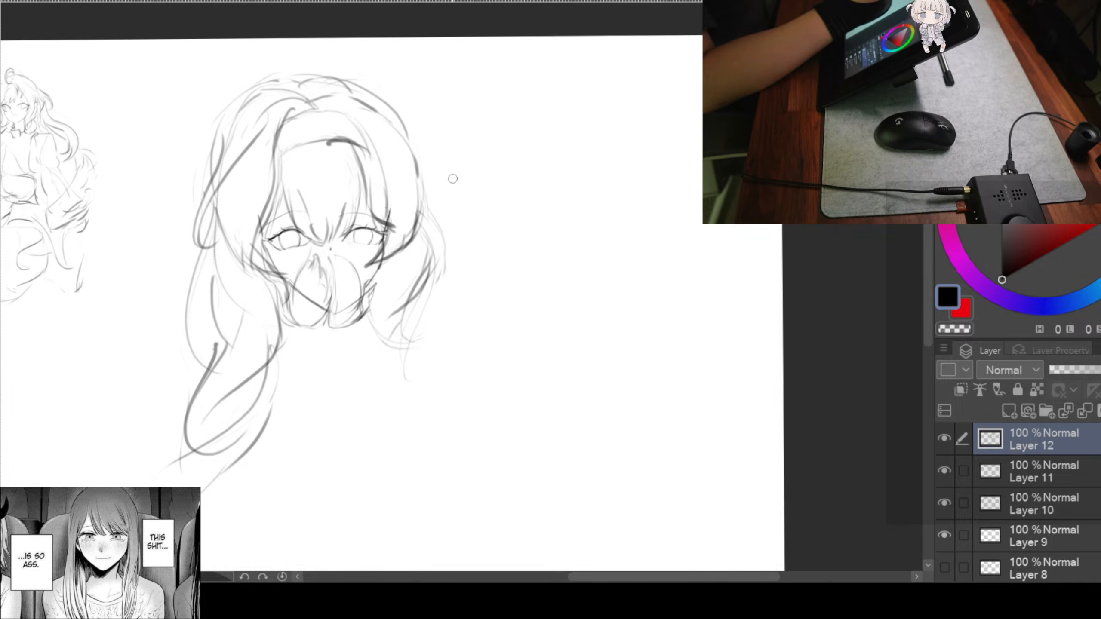
# Transform the head sketch on Layer 12, scaling it down slightly and moving it lower toward the viewer-right side
pyautogui.hotkey('ctrl', 't')
pyautogui.moveTo(434, 80)
pyautogui.mouseDown()
pyautogui.moveTo(385, 234)
pyautogui.moveTo(427, 222)
pyautogui.mouseUp()
pyautogui.click(264, 536)
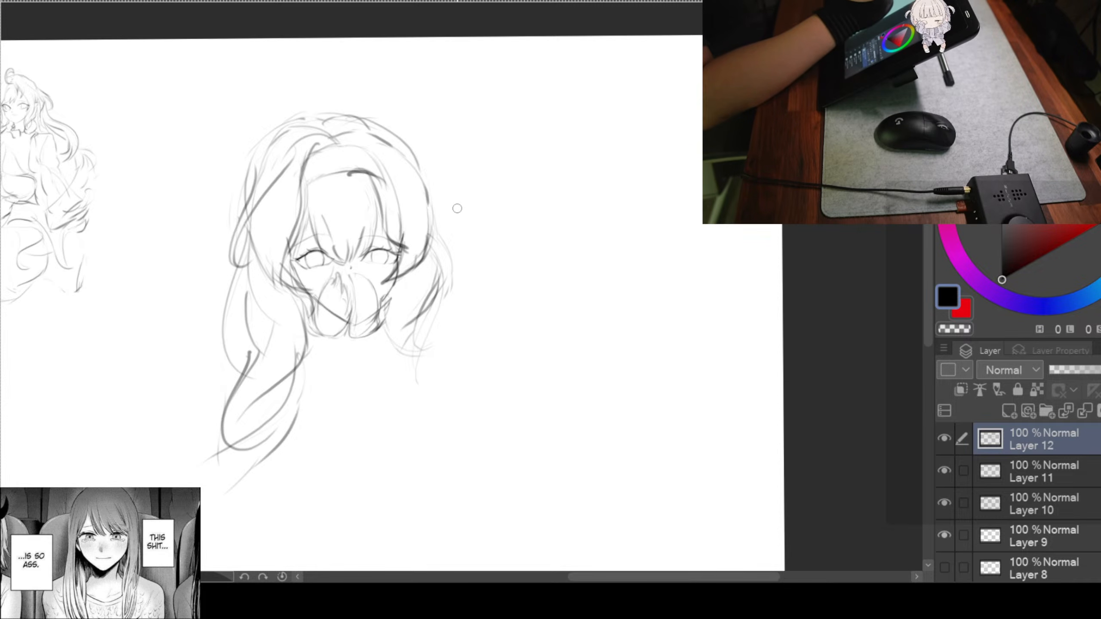
# Sketch both tapering forearms below the hands with long curved side lines meeting near the middle
pyautogui.moveTo(467, 224); pyautogui.dragTo(501, 190)
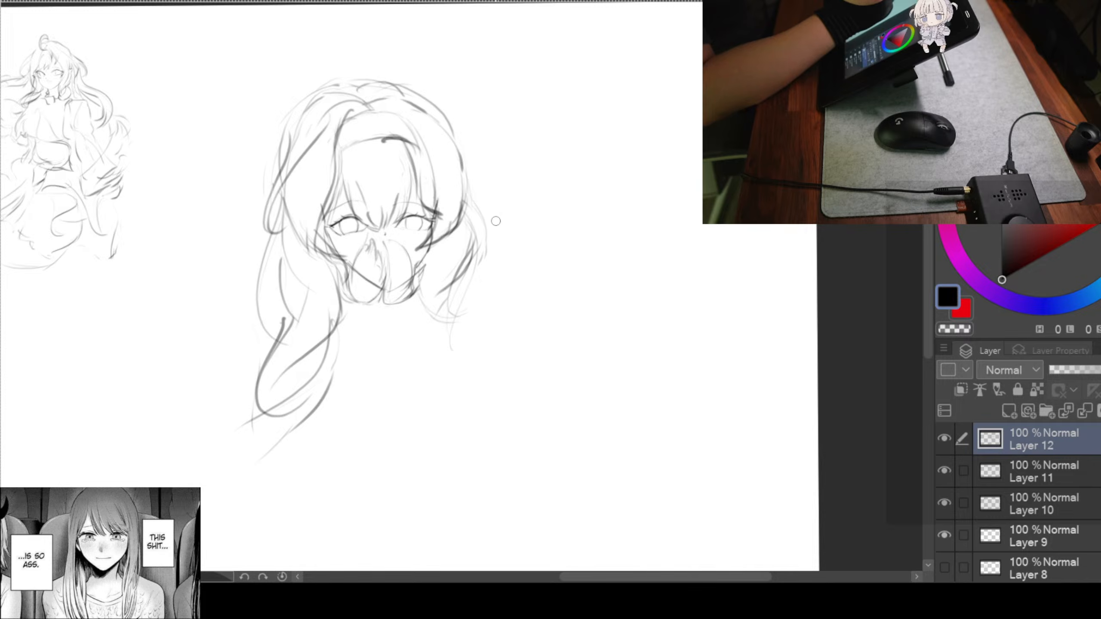
pyautogui.moveTo(517, 291)
pyautogui.mouseDown()
pyautogui.moveTo(572, 263)
pyautogui.moveTo(572, 243)
pyautogui.mouseUp()
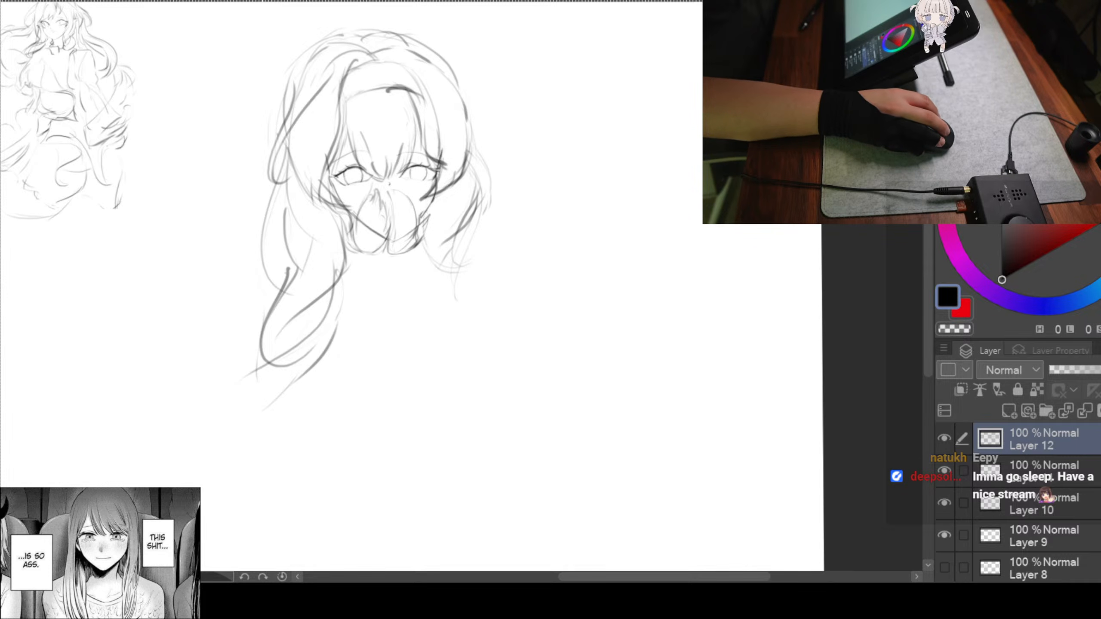
pyautogui.moveTo(424, 257); pyautogui.dragTo(270, 268)
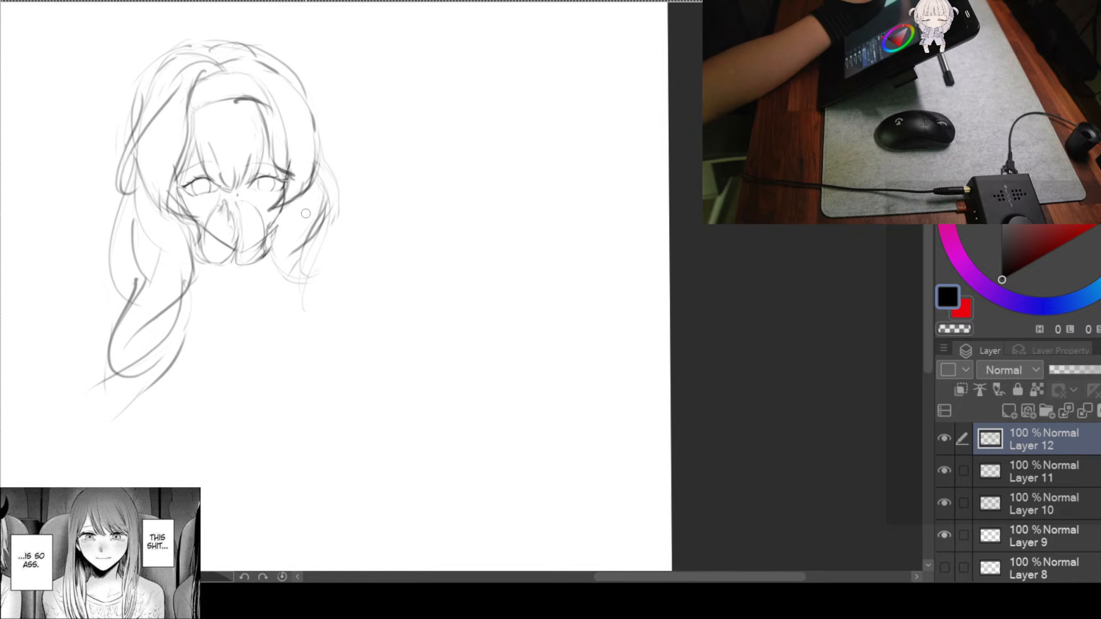
pyautogui.moveTo(380, 263); pyautogui.dragTo(376, 214)
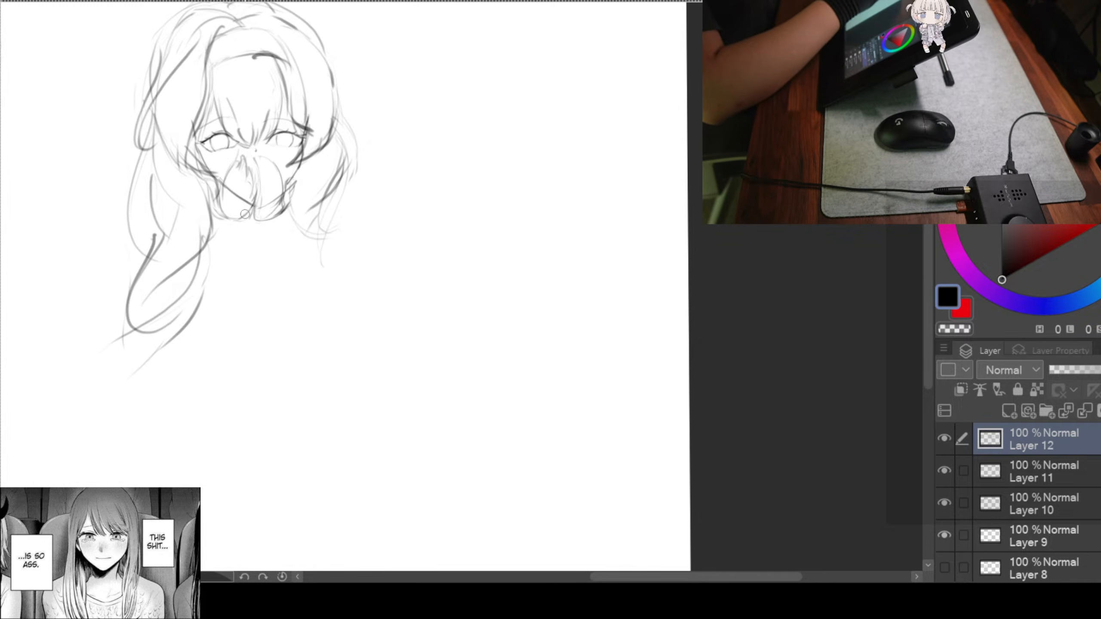
pyautogui.scroll(2, 236, 210)
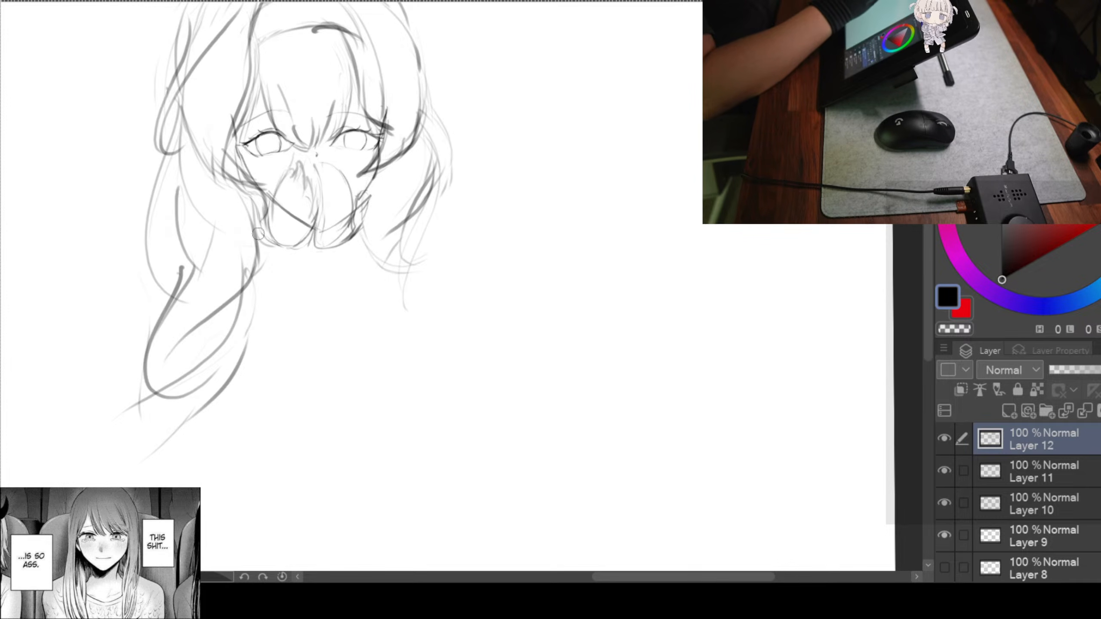
pyautogui.moveTo(272, 256)
pyautogui.mouseDown()
pyautogui.moveTo(311, 282)
pyautogui.moveTo(279, 327)
pyautogui.mouseUp()
pyautogui.moveTo(273, 270); pyautogui.dragTo(286, 331)
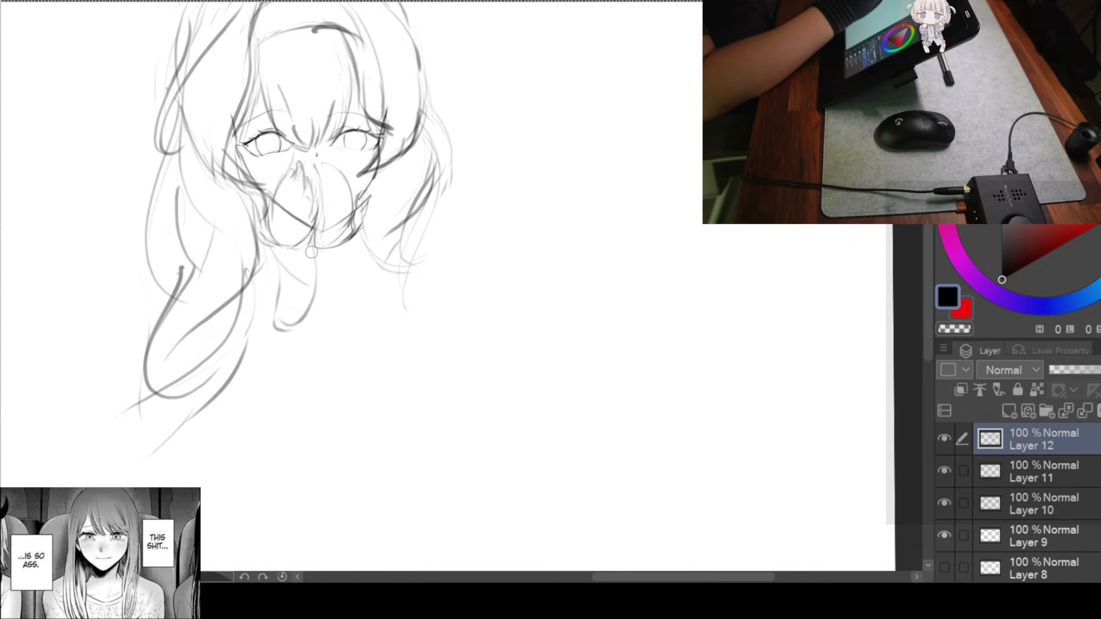
pyautogui.moveTo(350, 238); pyautogui.dragTo(318, 325)
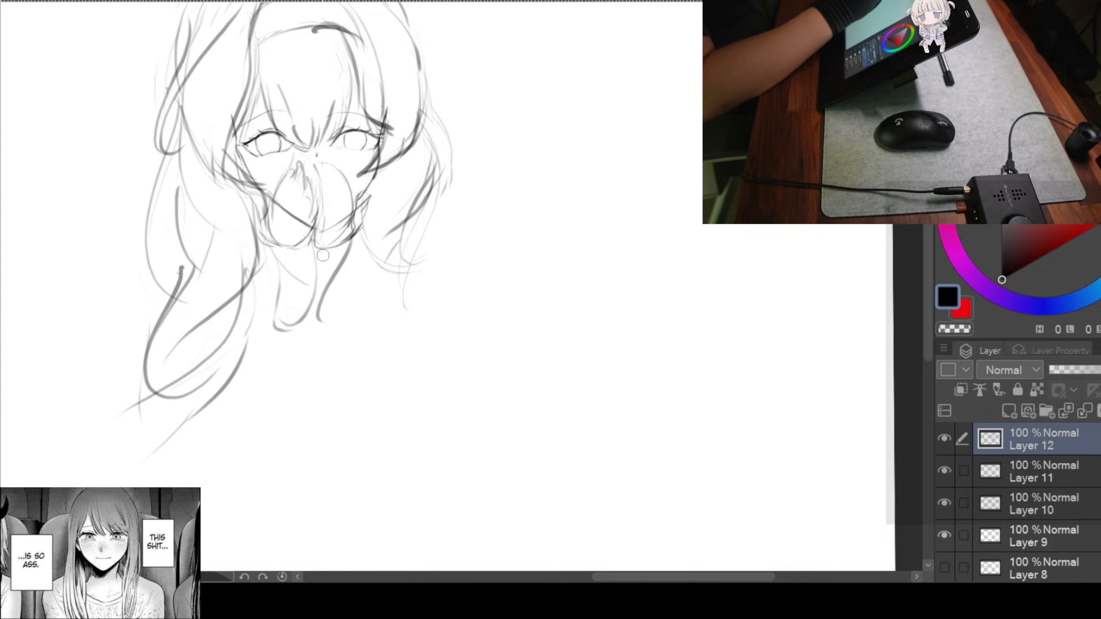
pyautogui.moveTo(321, 245); pyautogui.dragTo(323, 312)
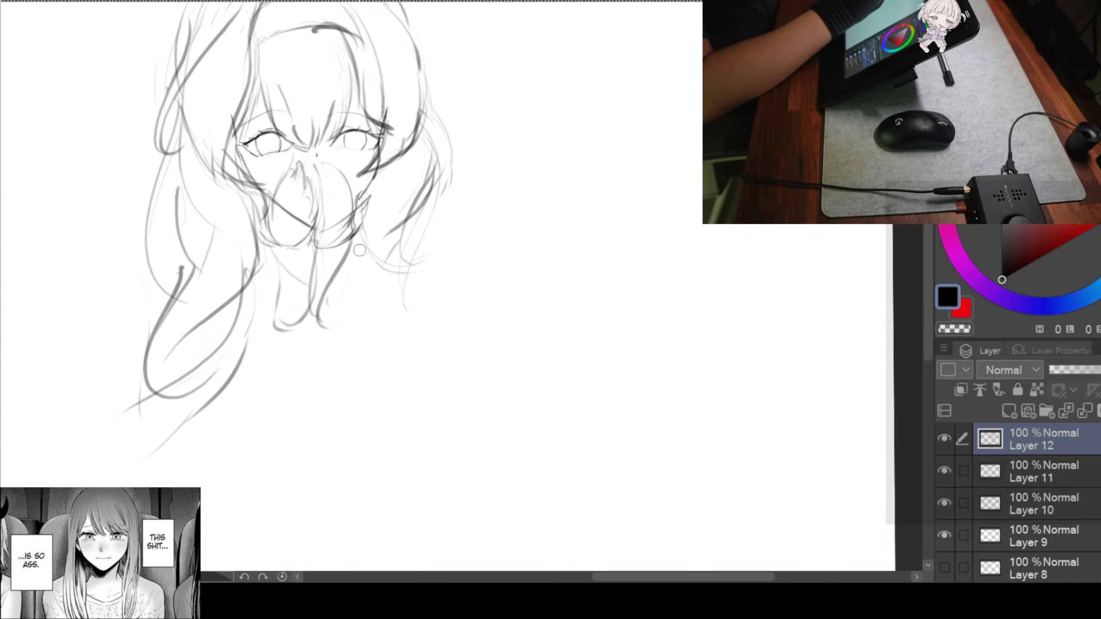
# Rough in the upper body with a viewer-right shoulder curve, long strokes beside the viewer-left lock and a short arc below the forearms
pyautogui.moveTo(347, 229); pyautogui.dragTo(411, 334)
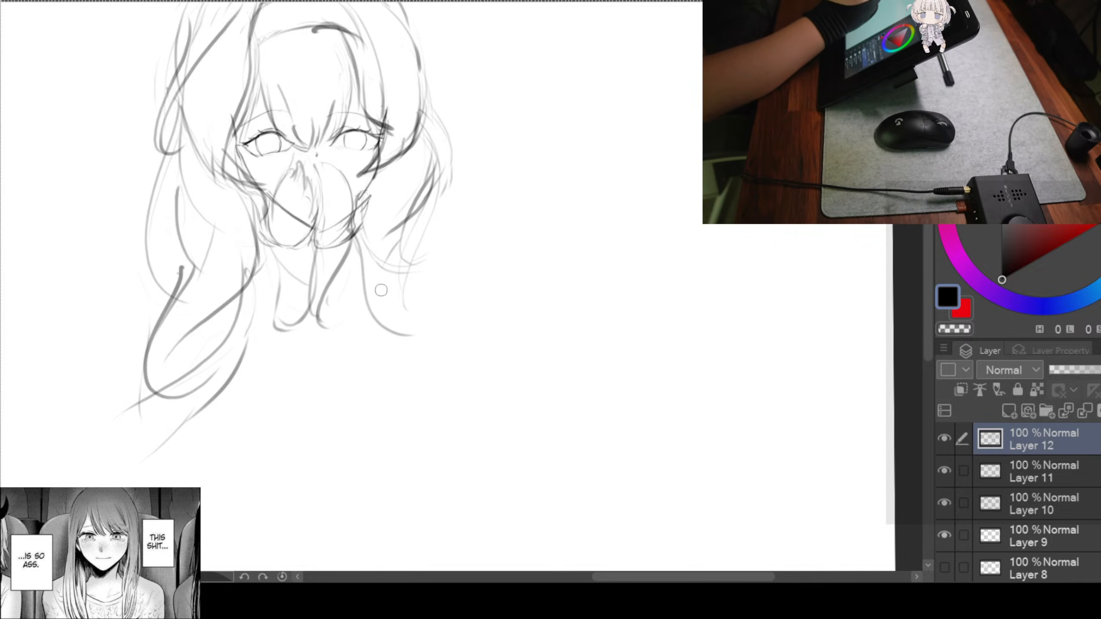
pyautogui.moveTo(263, 243); pyautogui.dragTo(223, 404)
pyautogui.moveTo(299, 334); pyautogui.dragTo(245, 406)
pyautogui.moveTo(277, 360); pyautogui.dragTo(229, 407)
pyautogui.moveTo(260, 243); pyautogui.dragTo(214, 377)
pyautogui.moveTo(316, 354)
pyautogui.mouseDown()
pyautogui.moveTo(346, 393)
pyautogui.moveTo(437, 376)
pyautogui.mouseUp()
# Apply a transform to the whole character sketch on Layer 12 to adjust its placement
pyautogui.scroll(-3, 448, 357)
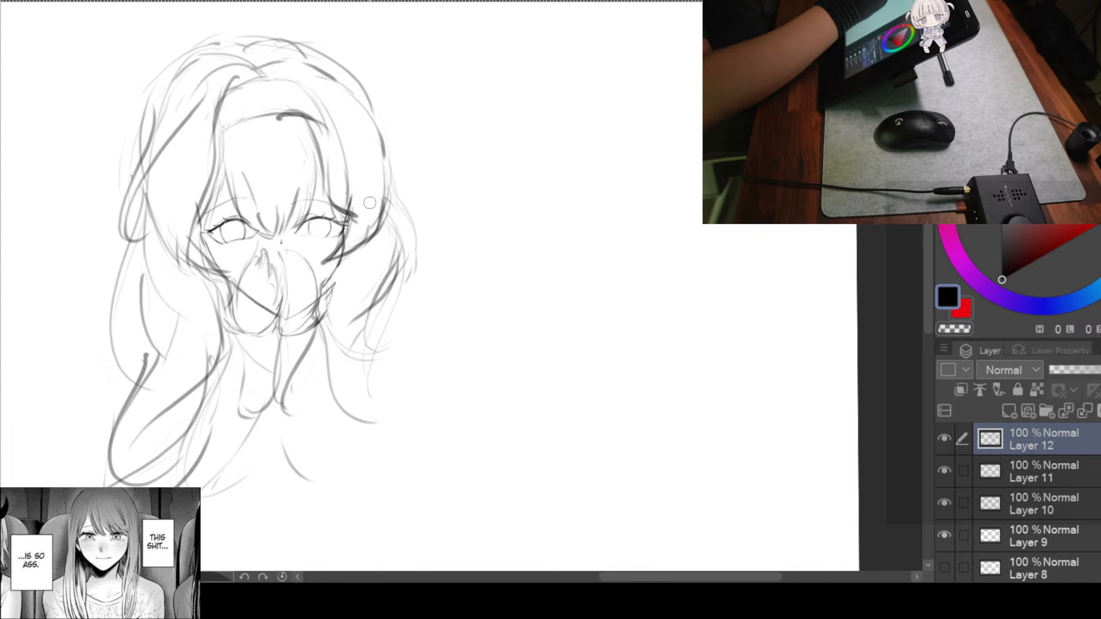
pyautogui.scroll(-2, 363, 253)
pyautogui.moveTo(410, 114)
pyautogui.mouseDown()
pyautogui.moveTo(391, 101)
pyautogui.moveTo(449, 159)
pyautogui.moveTo(450, 197)
pyautogui.mouseUp()
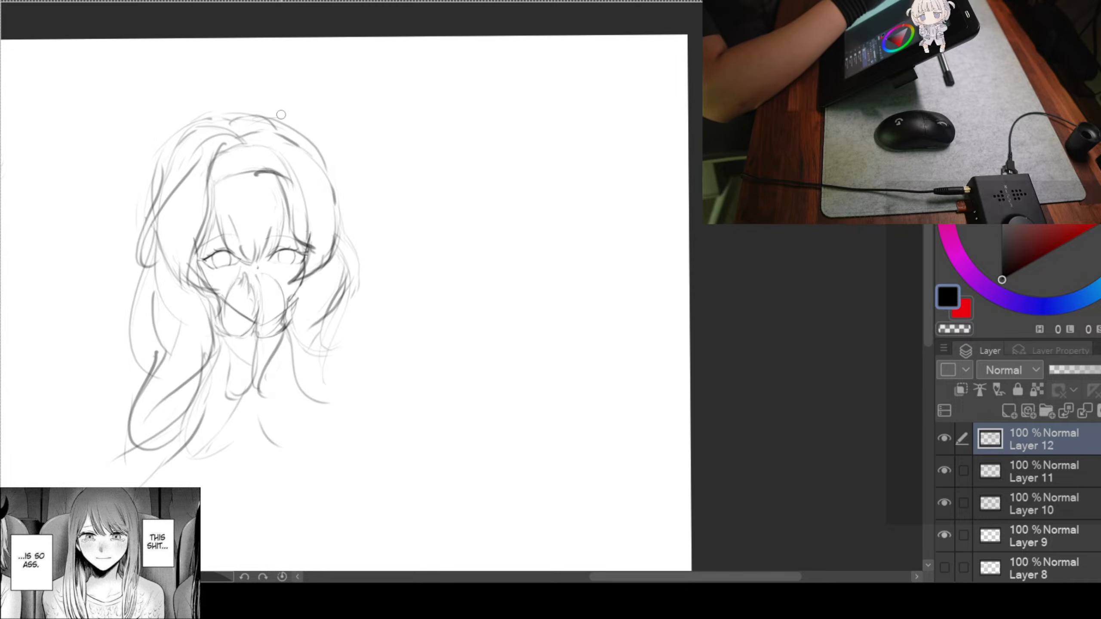
pyautogui.moveTo(340, 124)
pyautogui.mouseDown()
pyautogui.moveTo(367, 114)
pyautogui.moveTo(363, 127)
pyautogui.moveTo(388, 140)
pyautogui.mouseUp()
pyautogui.hotkey('ctrl', 't')
pyautogui.click(221, 481)
# Draw a tall pointed animal ear on the viewer-right side of the crown, darkening both edges and blending its base into the hair
pyautogui.scroll(4, 388, 147)
pyautogui.moveTo(458, 175)
pyautogui.mouseDown()
pyautogui.moveTo(454, 142)
pyautogui.moveTo(455, 159)
pyautogui.mouseUp()
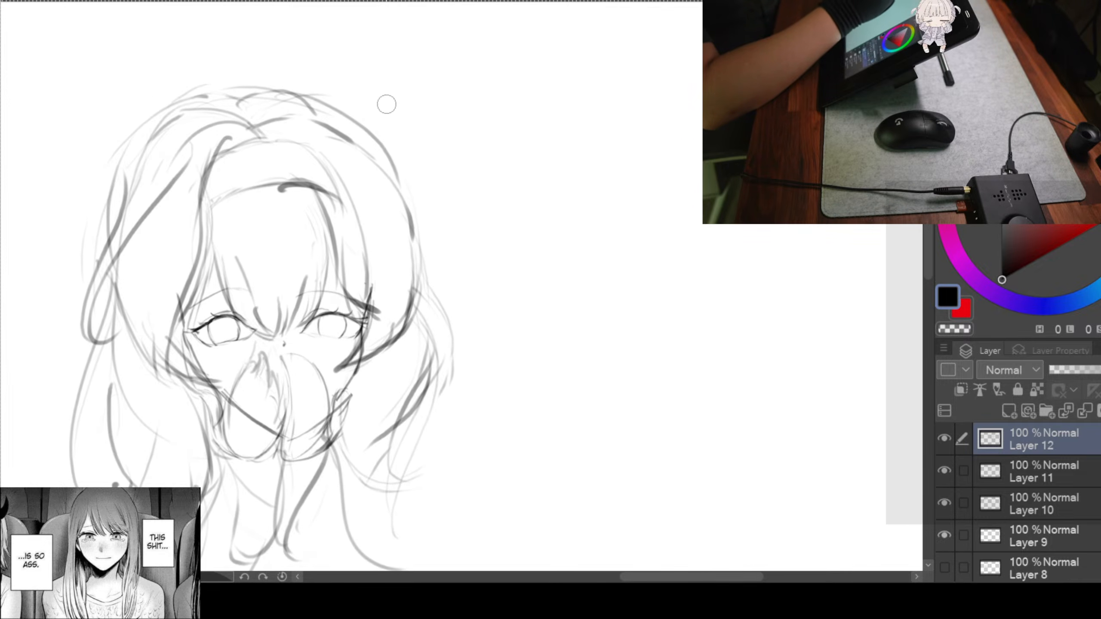
pyautogui.moveTo(399, 92); pyautogui.dragTo(408, 164)
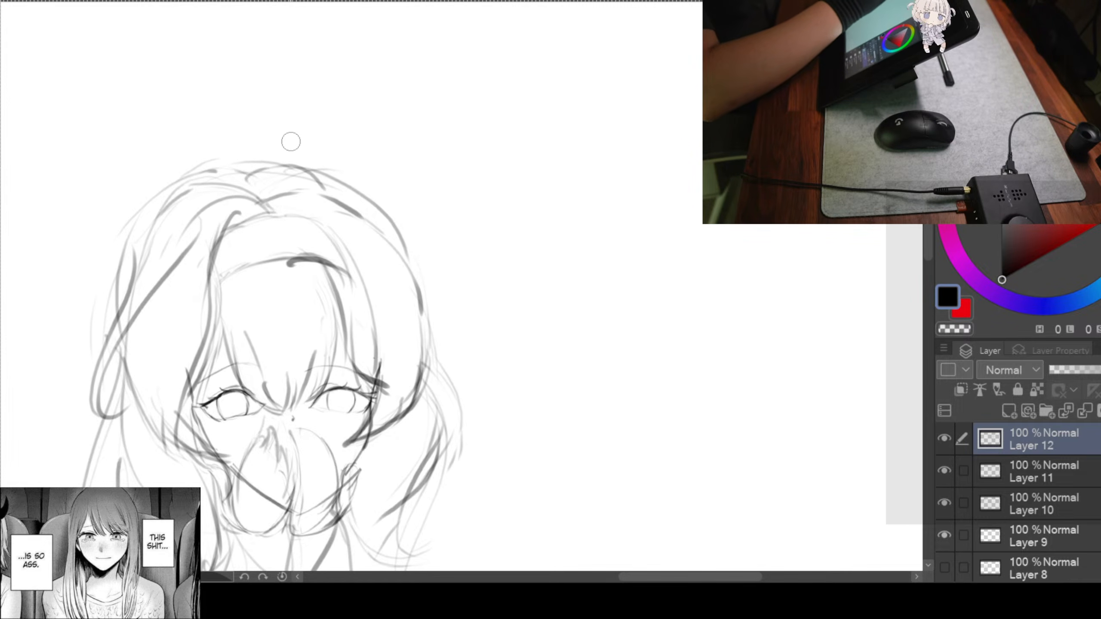
pyautogui.moveTo(325, 100); pyautogui.dragTo(284, 194)
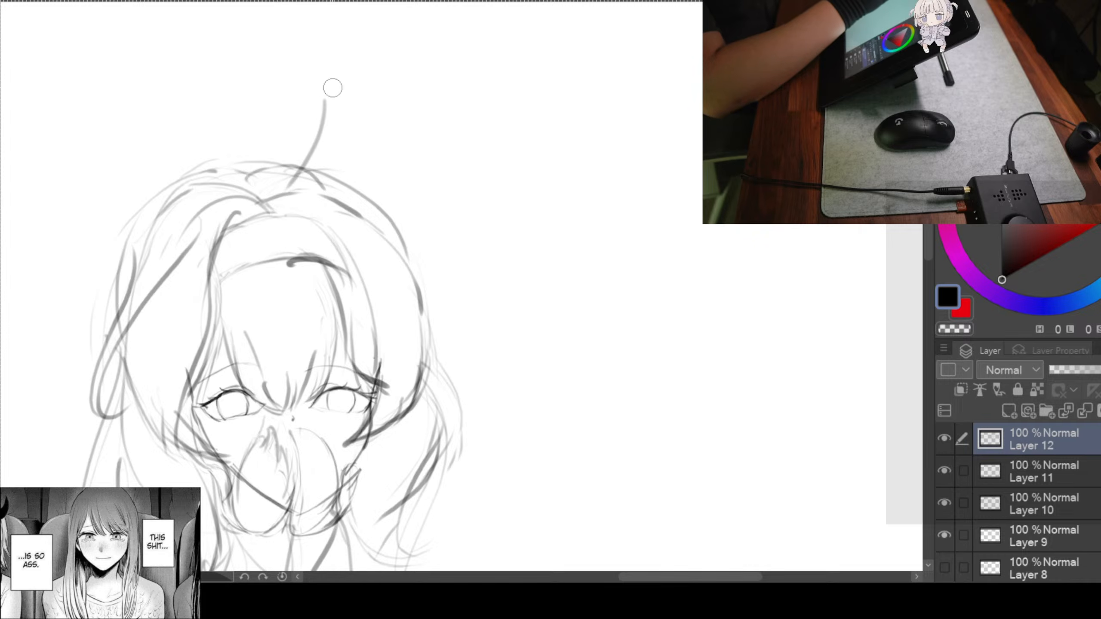
pyautogui.moveTo(324, 62); pyautogui.dragTo(330, 92)
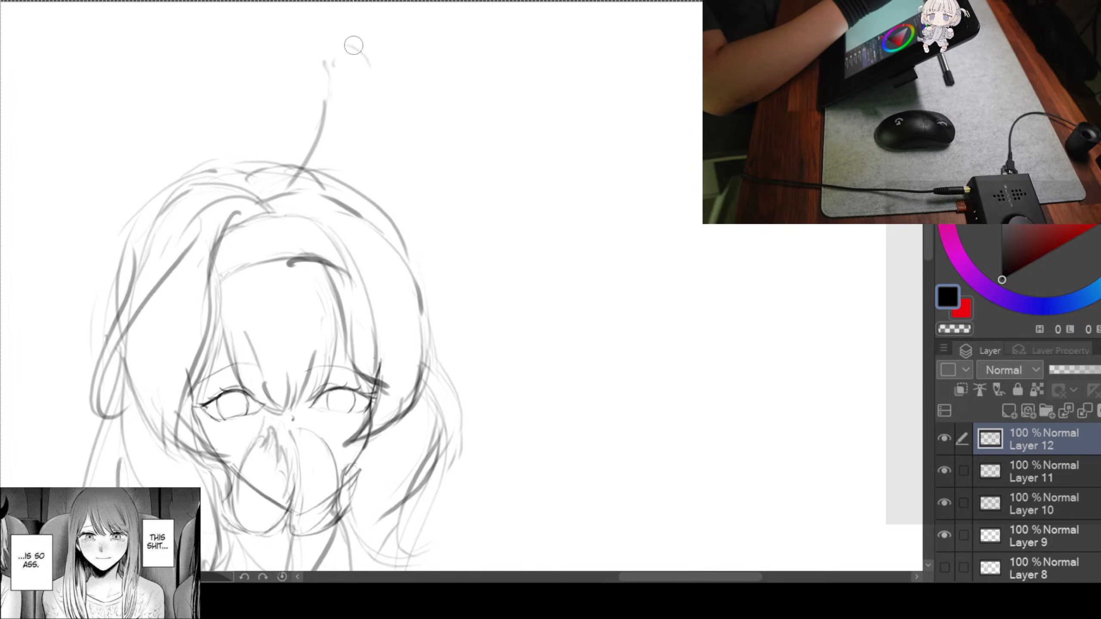
pyautogui.moveTo(356, 37); pyautogui.dragTo(316, 130)
pyautogui.moveTo(356, 37); pyautogui.dragTo(360, 143)
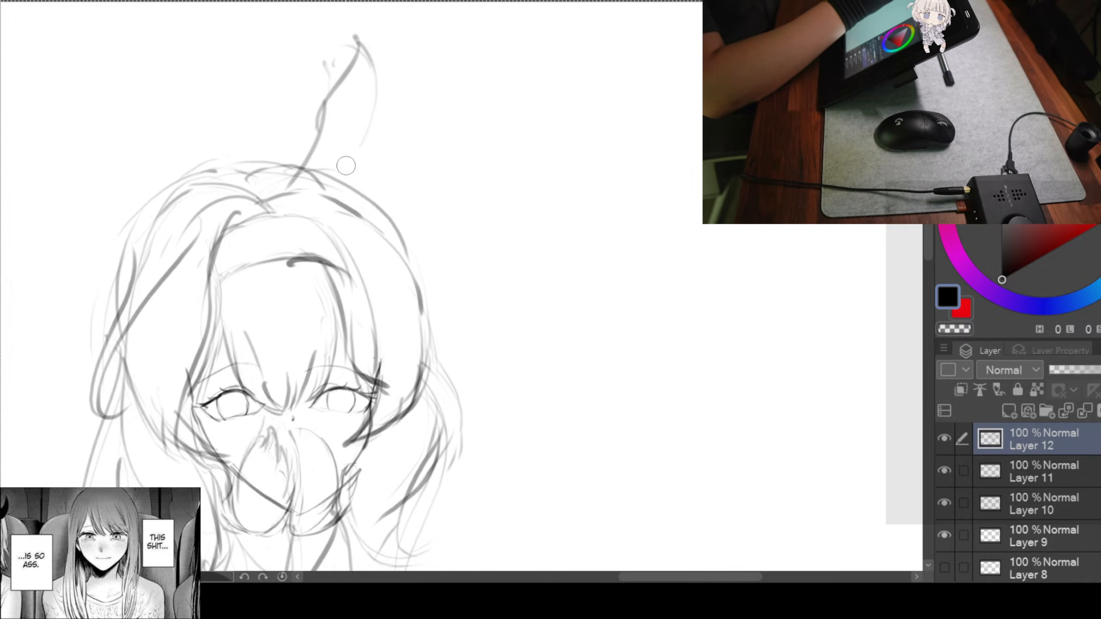
pyautogui.moveTo(359, 43); pyautogui.dragTo(381, 203)
pyautogui.moveTo(373, 131); pyautogui.dragTo(356, 230)
pyautogui.moveTo(327, 98)
pyautogui.mouseDown()
pyautogui.moveTo(293, 182)
pyautogui.moveTo(275, 198)
pyautogui.mouseUp()
pyautogui.moveTo(380, 202); pyautogui.dragTo(395, 249)
# Draw a pointed animal ear sweeping sideways from the viewer-left side of the crown, darkening its upper edge and tip
pyautogui.moveTo(273, 233); pyautogui.dragTo(398, 225)
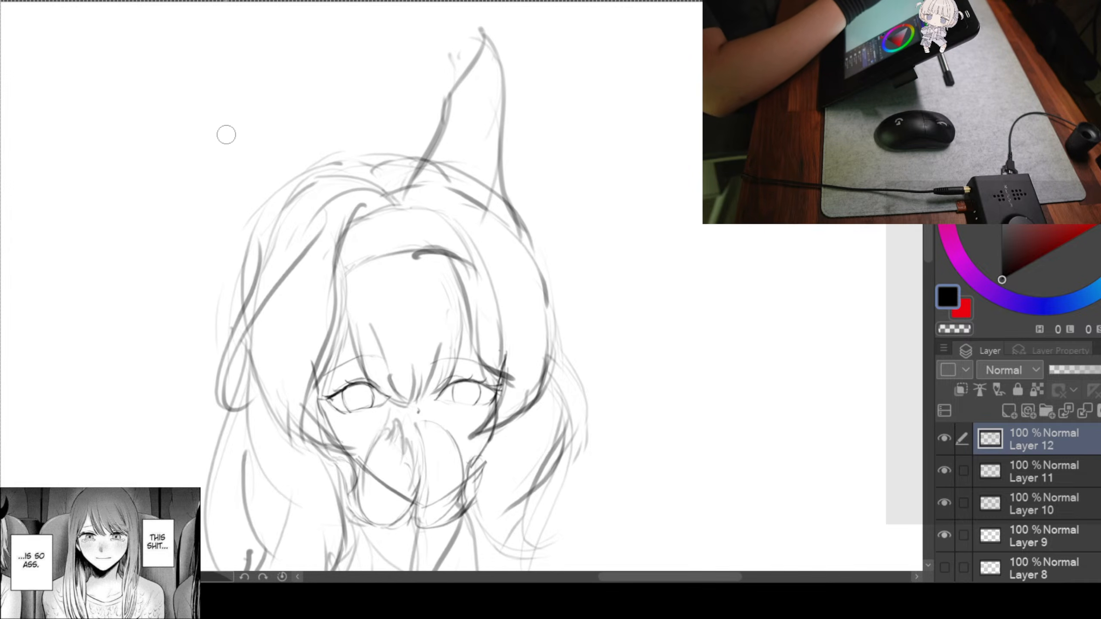
pyautogui.moveTo(307, 155)
pyautogui.mouseDown()
pyautogui.moveTo(168, 208)
pyautogui.moveTo(310, 157)
pyautogui.moveTo(288, 154)
pyautogui.moveTo(322, 170)
pyautogui.moveTo(323, 150)
pyautogui.moveTo(296, 156)
pyautogui.moveTo(342, 164)
pyautogui.mouseUp()
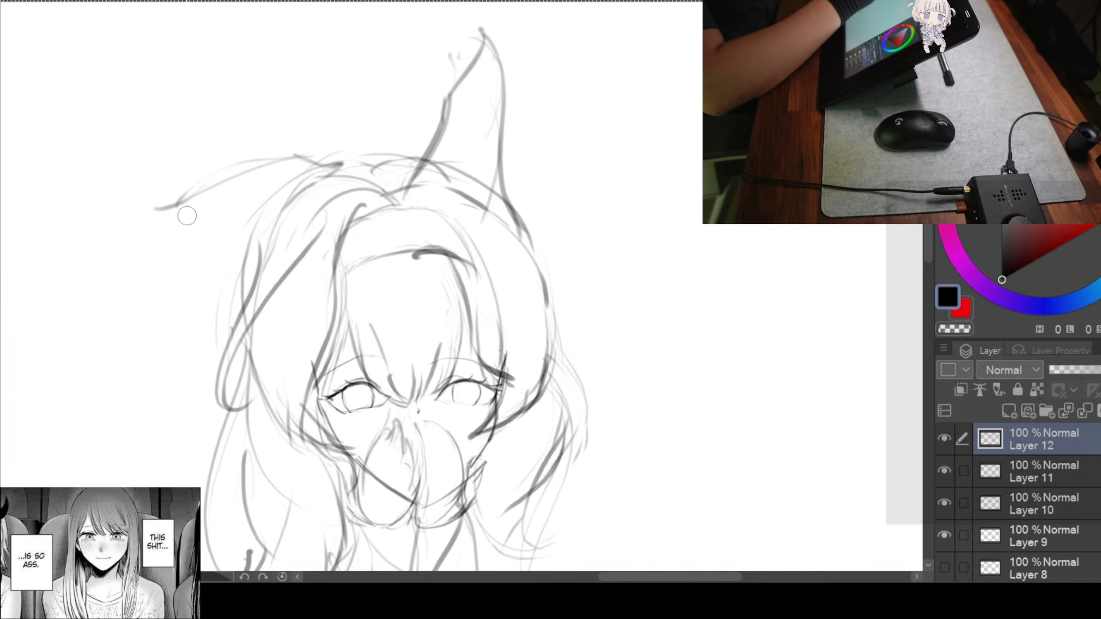
pyautogui.moveTo(179, 204)
pyautogui.mouseDown()
pyautogui.moveTo(252, 250)
pyautogui.moveTo(221, 224)
pyautogui.moveTo(274, 250)
pyautogui.mouseUp()
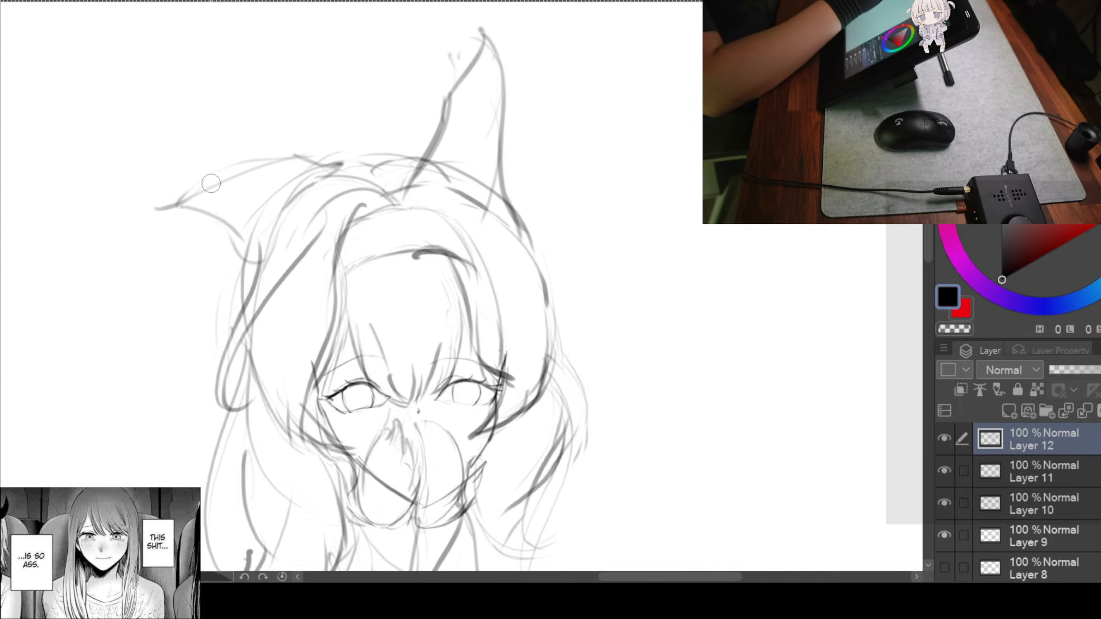
pyautogui.moveTo(145, 205)
pyautogui.mouseDown()
pyautogui.moveTo(230, 186)
pyautogui.moveTo(208, 189)
pyautogui.moveTo(334, 167)
pyautogui.mouseUp()
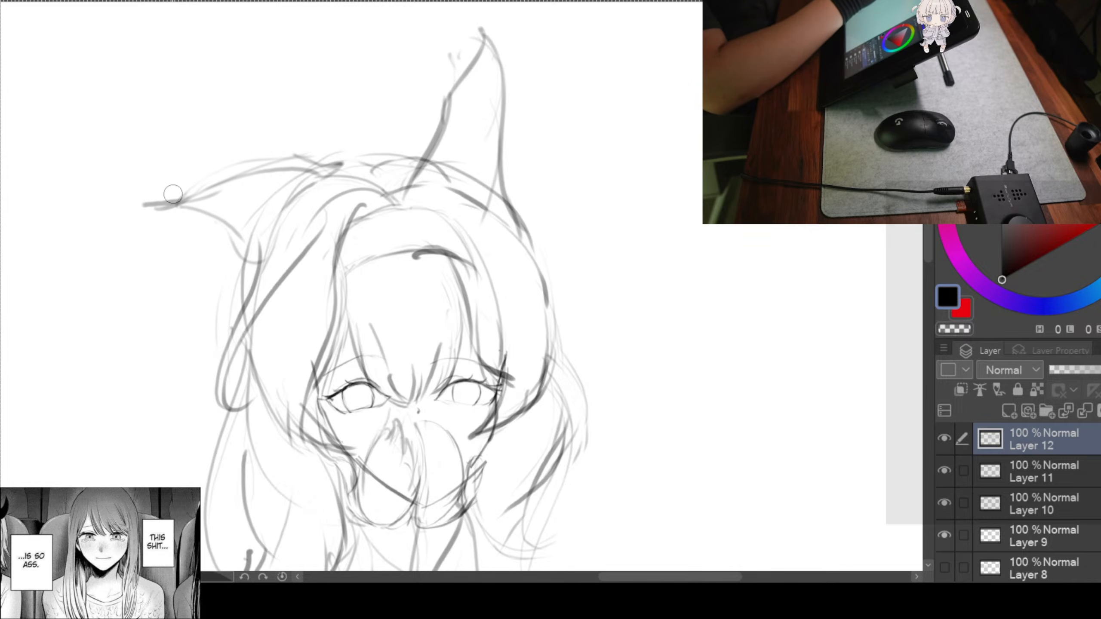
pyautogui.moveTo(152, 199)
pyautogui.mouseDown()
pyautogui.moveTo(280, 170)
pyautogui.moveTo(346, 185)
pyautogui.moveTo(194, 192)
pyautogui.moveTo(291, 156)
pyautogui.moveTo(348, 179)
pyautogui.mouseUp()
pyautogui.moveTo(184, 202); pyautogui.dragTo(238, 259)
pyautogui.moveTo(552, 286); pyautogui.dragTo(508, 201)
pyautogui.scroll(-2, 514, 211)
pyautogui.scroll(1, 496, 180)
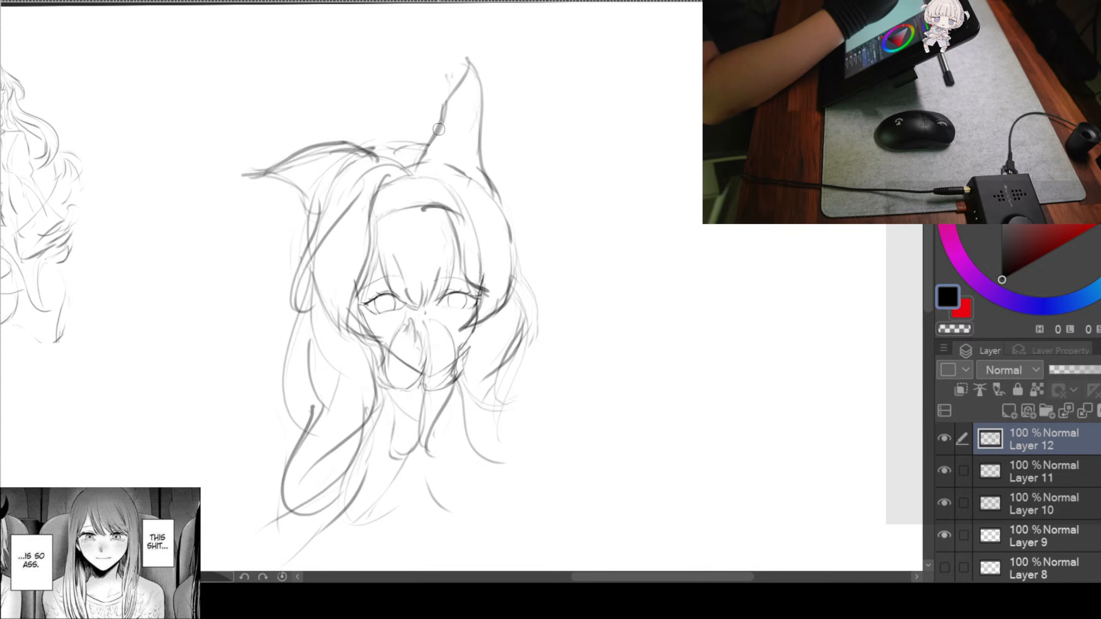
# Add inner contour lines to both animal ears and strengthen the upper edge of the viewer-left ear
pyautogui.moveTo(441, 121); pyautogui.dragTo(414, 171)
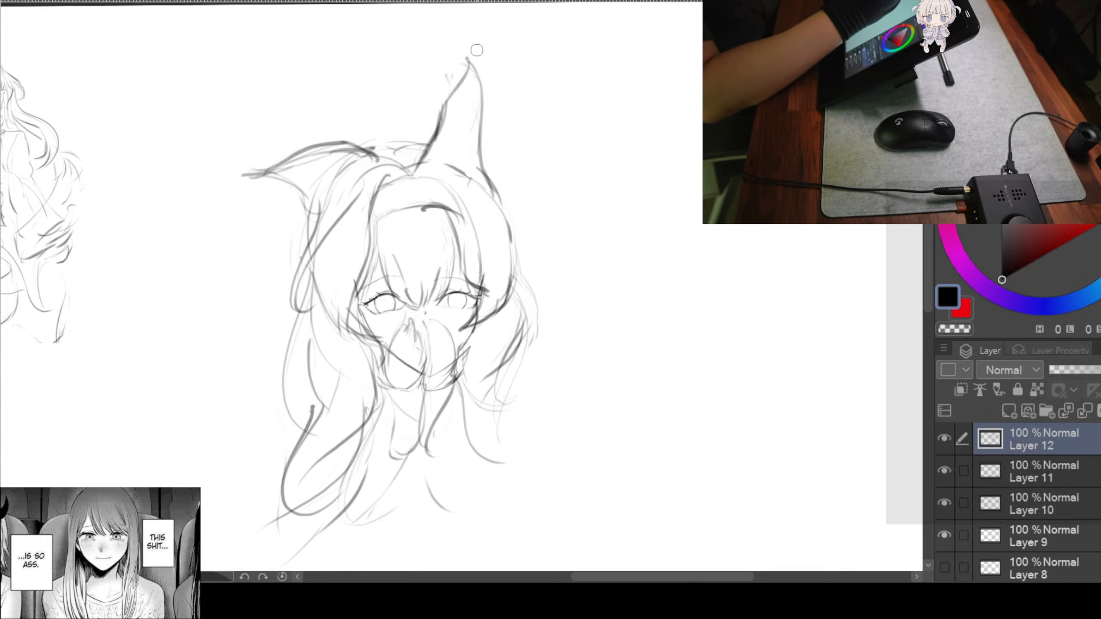
pyautogui.moveTo(464, 91); pyautogui.dragTo(429, 161)
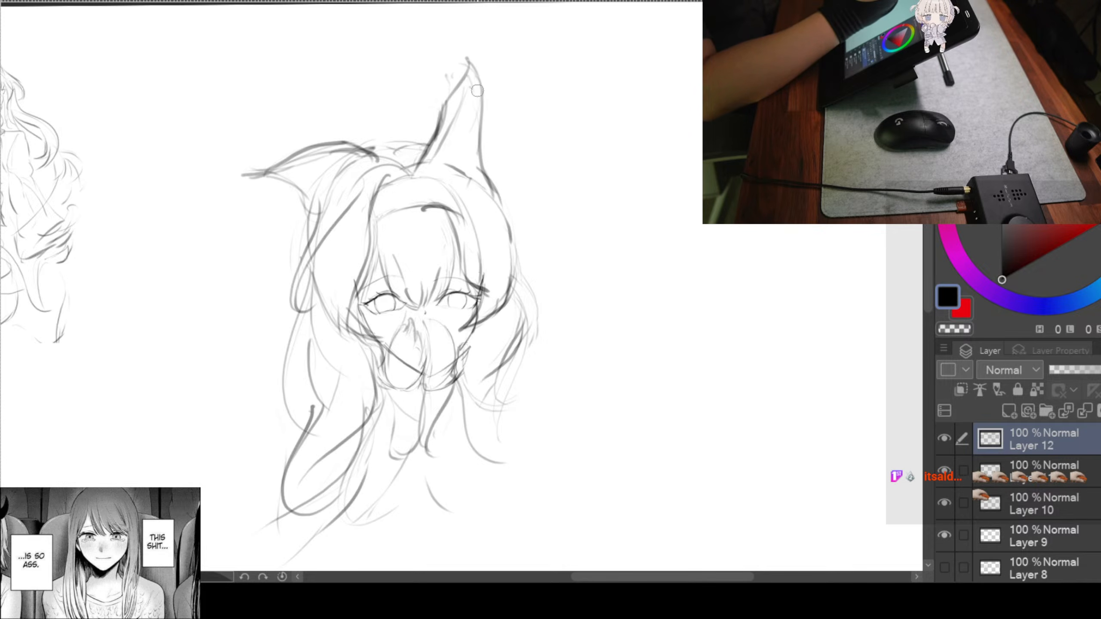
pyautogui.moveTo(470, 88); pyautogui.dragTo(477, 159)
pyautogui.moveTo(472, 119); pyautogui.dragTo(484, 179)
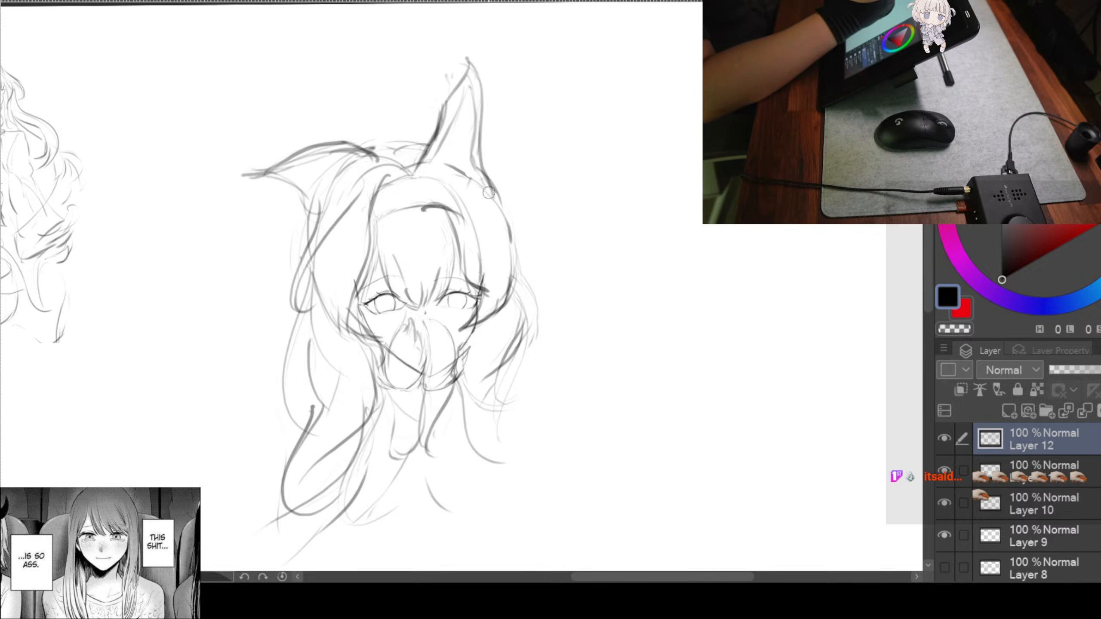
pyautogui.moveTo(277, 173); pyautogui.dragTo(362, 154)
pyautogui.moveTo(309, 194); pyautogui.dragTo(286, 174)
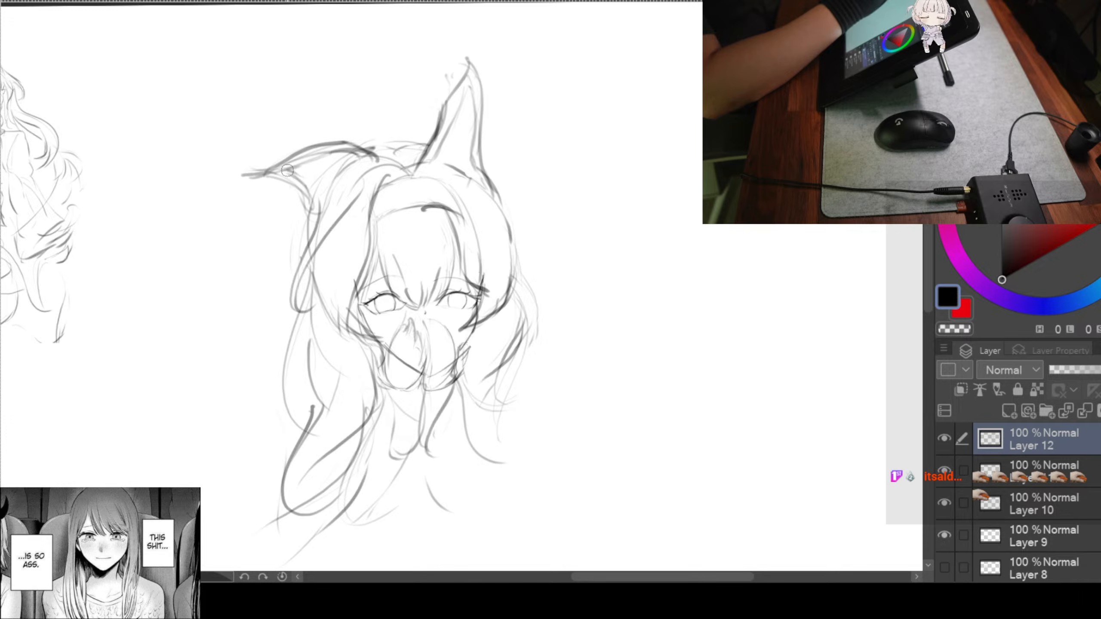
pyautogui.moveTo(348, 152)
pyautogui.mouseDown()
pyautogui.moveTo(232, 166)
pyautogui.moveTo(269, 165)
pyautogui.moveTo(230, 167)
pyautogui.mouseUp()
# Add a light outer hair contour along the head just below the viewer-right ear
pyautogui.hotkey('ctrl', '-')
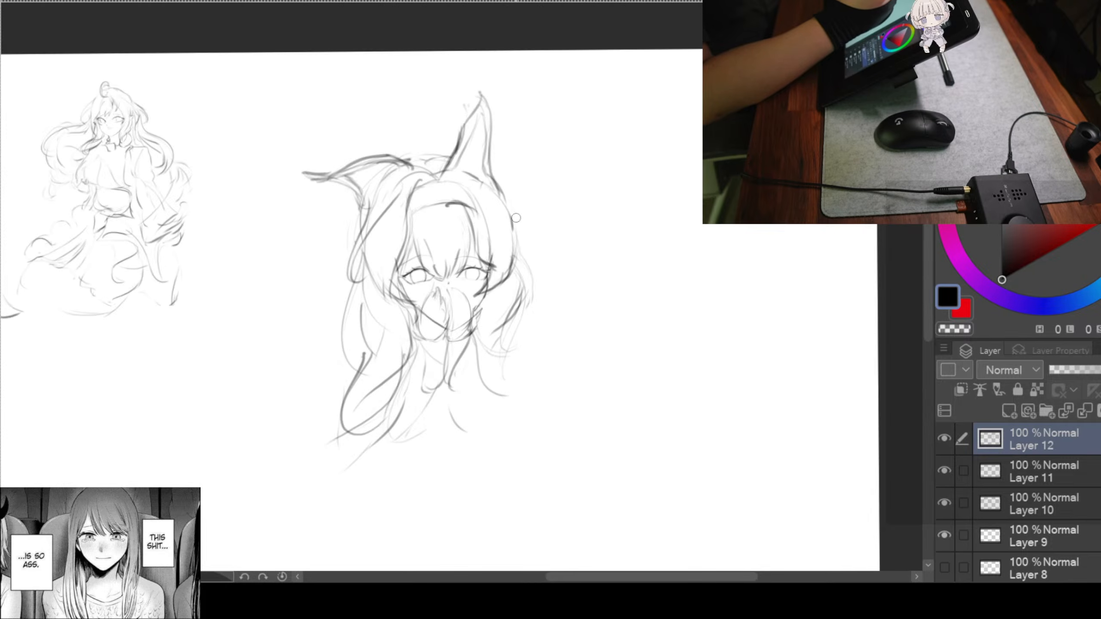
pyautogui.hotkey('ctrl', '+')
pyautogui.moveTo(561, 191)
pyautogui.mouseDown()
pyautogui.moveTo(564, 200)
pyautogui.moveTo(569, 170)
pyautogui.mouseUp()
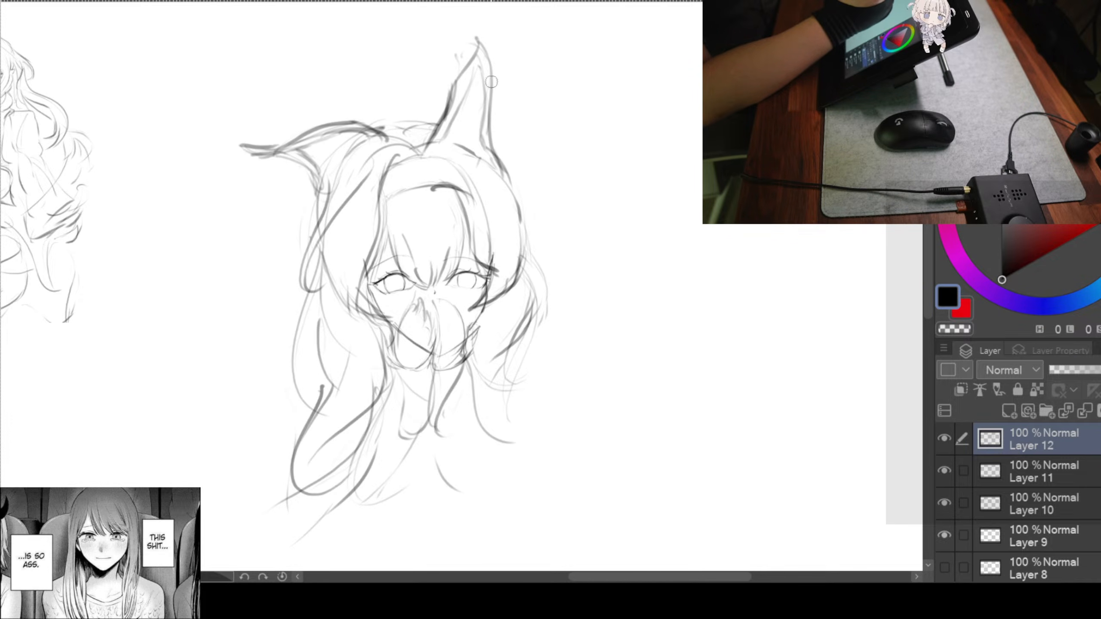
pyautogui.moveTo(622, 218)
pyautogui.mouseDown()
pyautogui.moveTo(592, 211)
pyautogui.moveTo(602, 221)
pyautogui.moveTo(590, 192)
pyautogui.moveTo(557, 172)
pyautogui.moveTo(562, 202)
pyautogui.mouseUp()
pyautogui.hotkey('ctrl', '-')
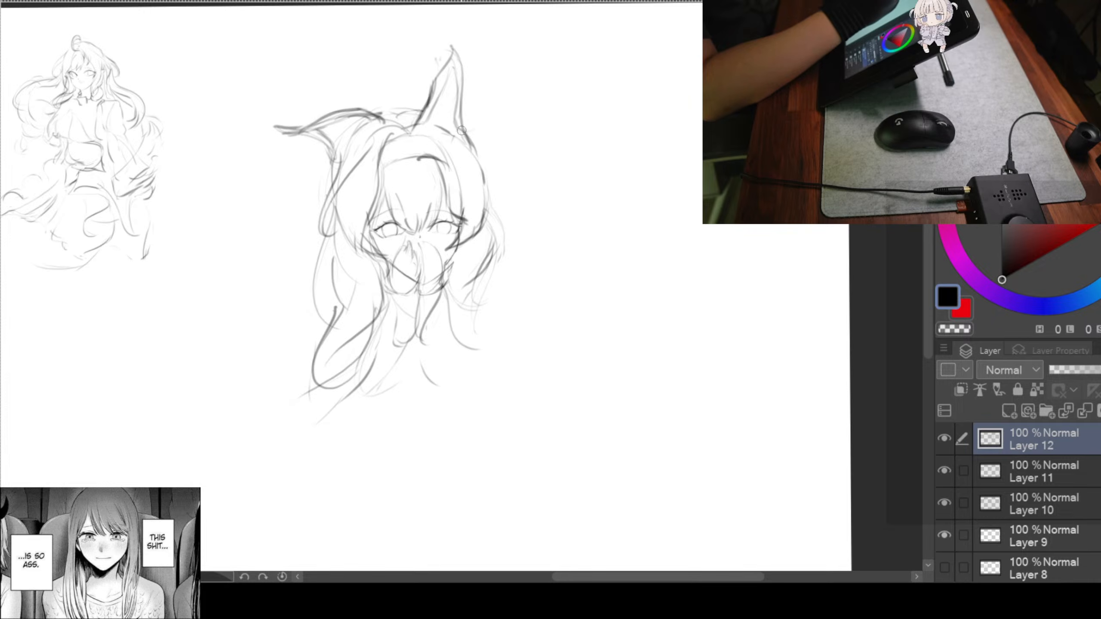
pyautogui.moveTo(477, 137); pyautogui.dragTo(485, 160)
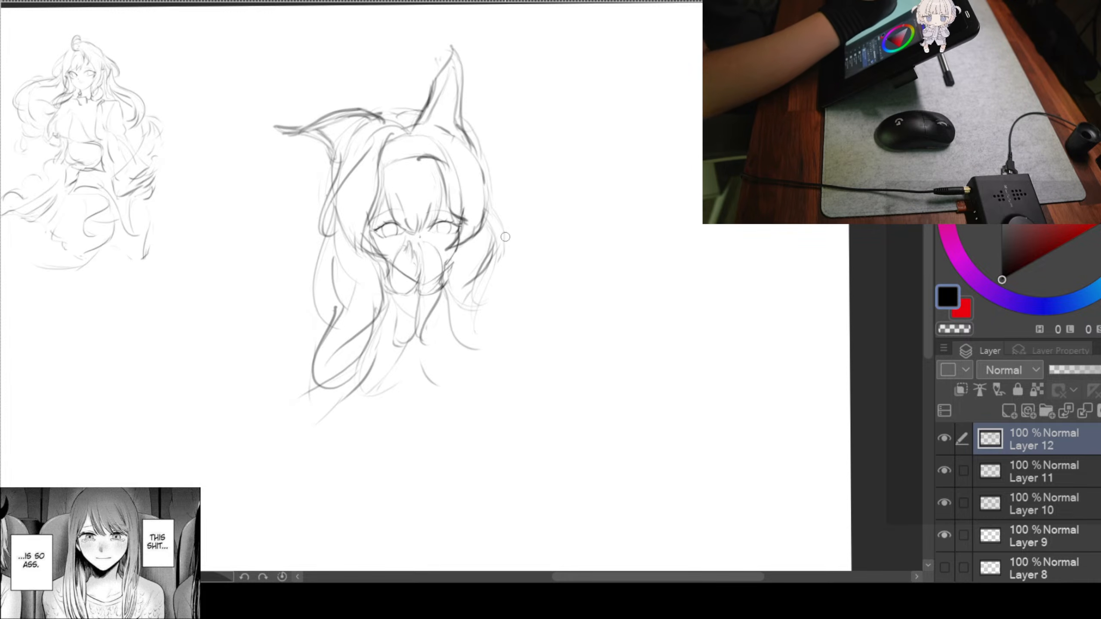
# Darken the forearm outlines below the hands, close them near the elbows and add a long diagonal line beneath
pyautogui.moveTo(487, 308); pyautogui.dragTo(425, 240)
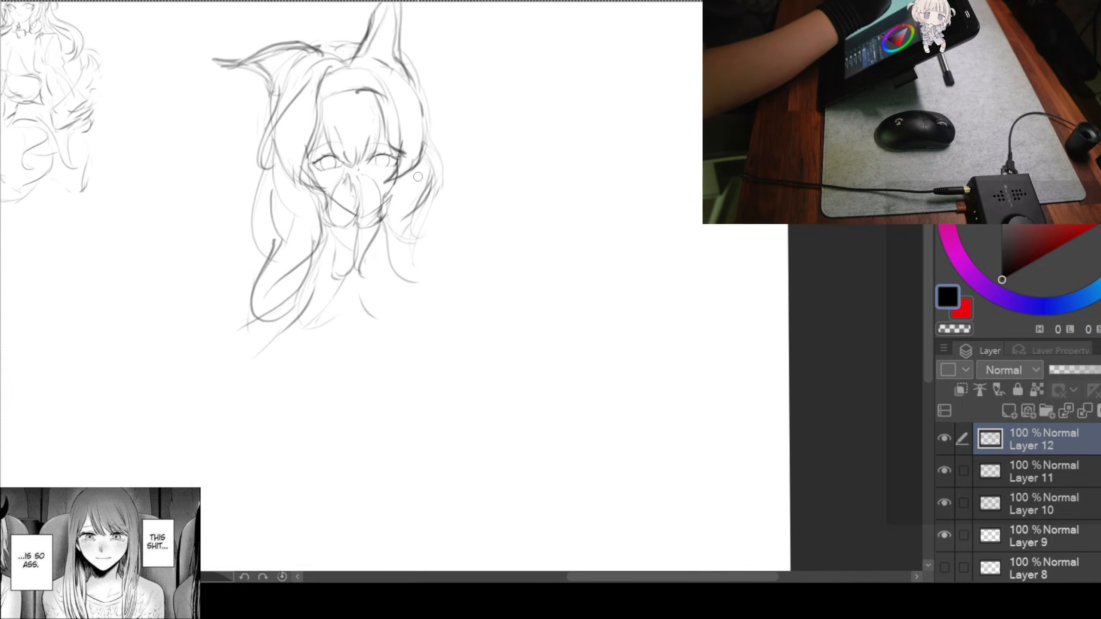
pyautogui.scroll(3, 405, 219)
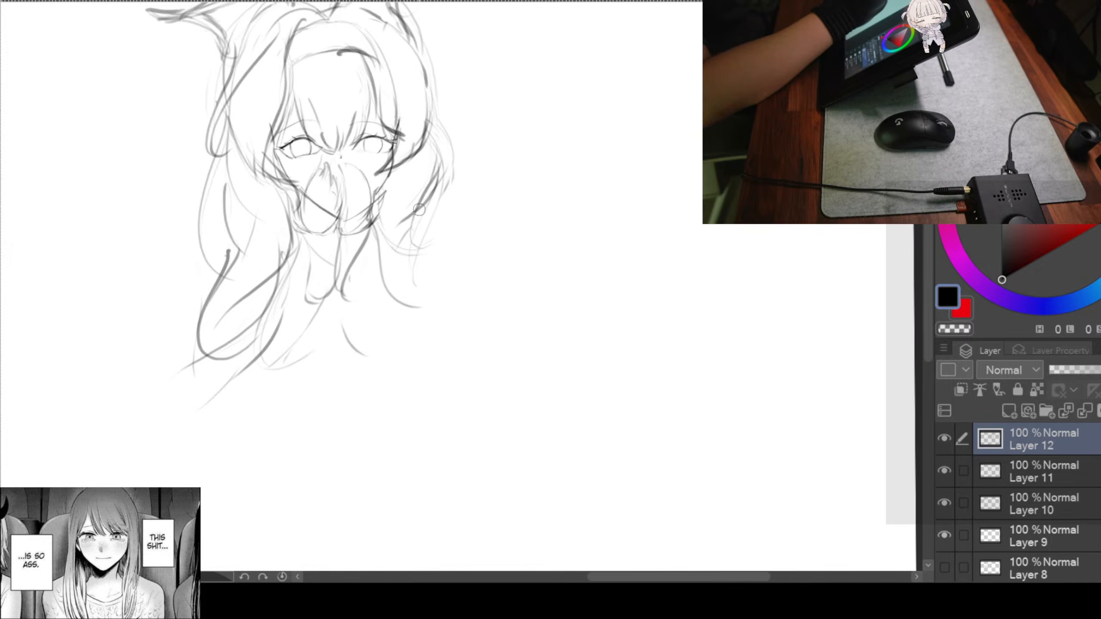
pyautogui.scroll(-3, 461, 235)
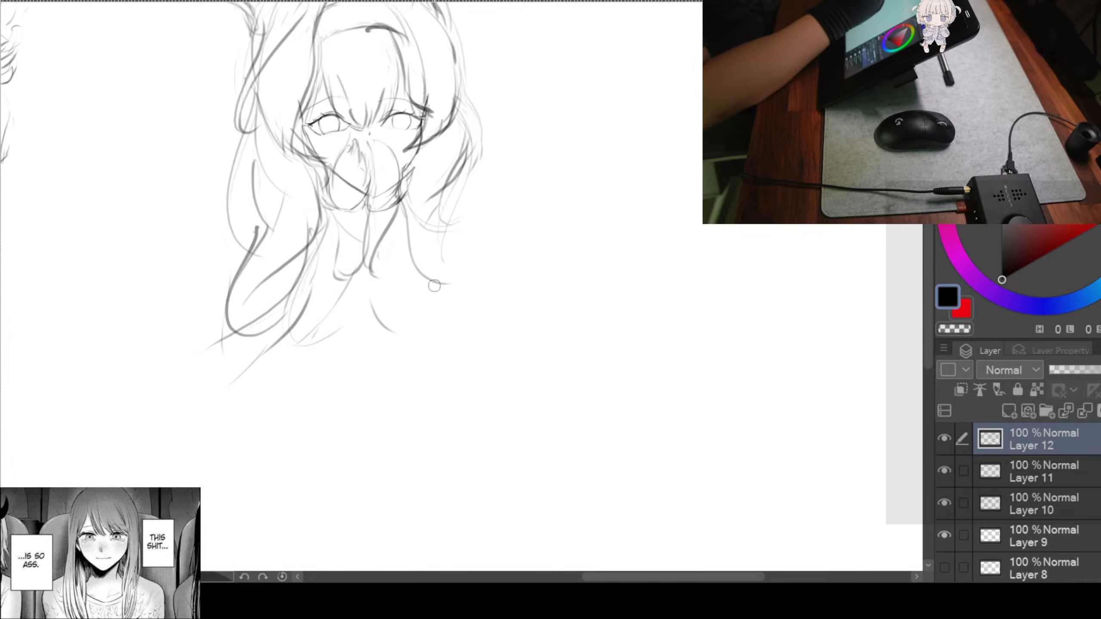
pyautogui.moveTo(462, 323)
pyautogui.mouseDown()
pyautogui.moveTo(492, 282)
pyautogui.moveTo(481, 273)
pyautogui.mouseUp()
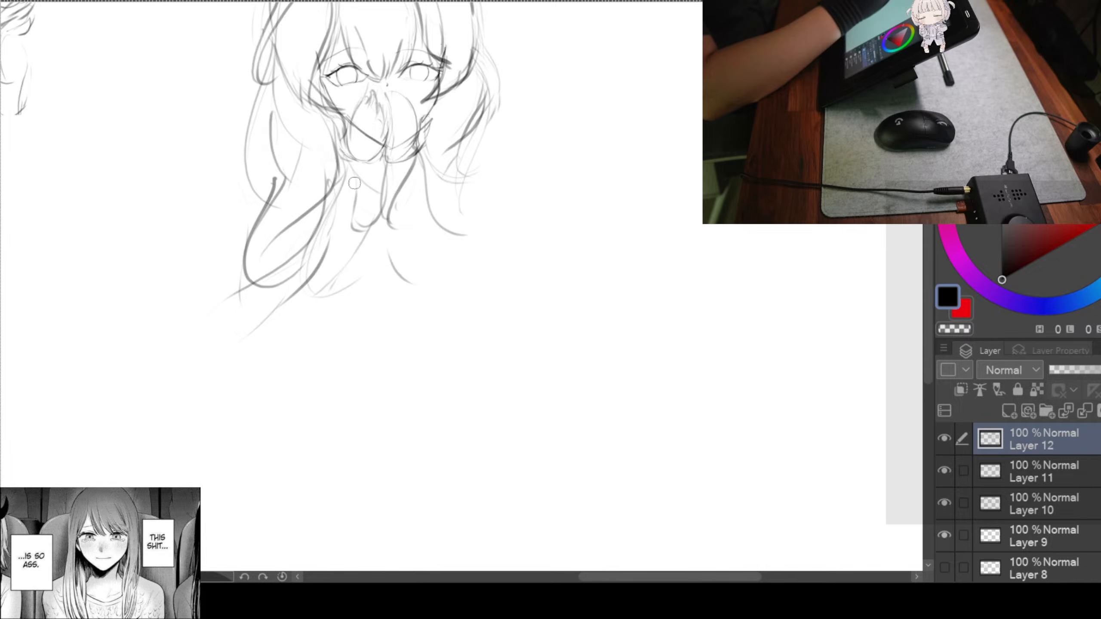
pyautogui.moveTo(350, 197); pyautogui.dragTo(333, 282)
pyautogui.hotkey('ctrl', 'z')
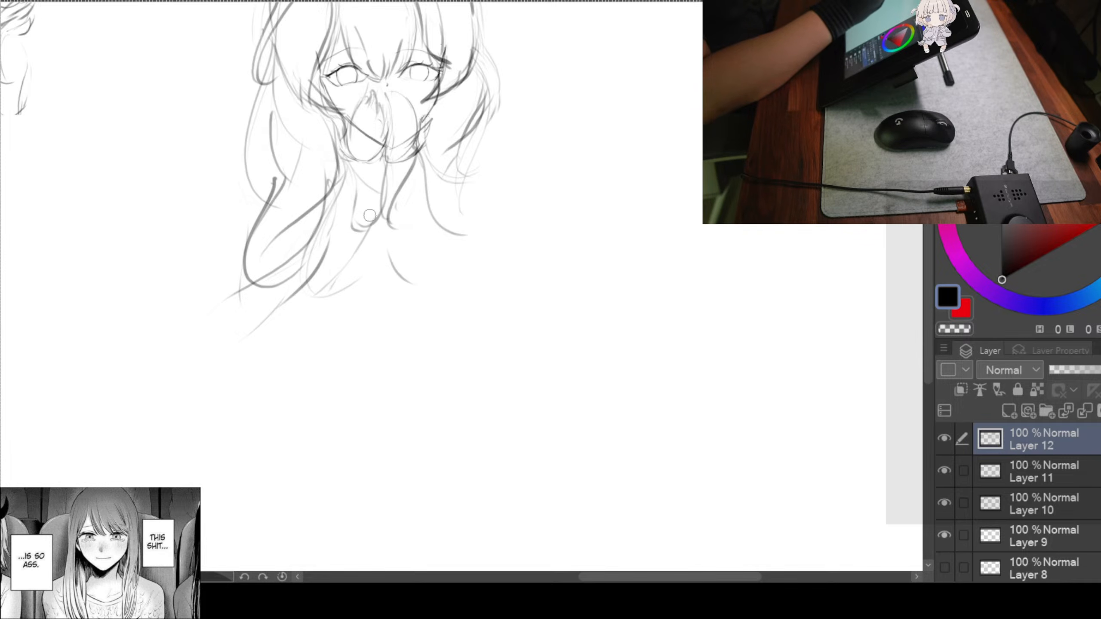
pyautogui.moveTo(337, 165); pyautogui.dragTo(360, 229)
pyautogui.moveTo(383, 164); pyautogui.dragTo(383, 204)
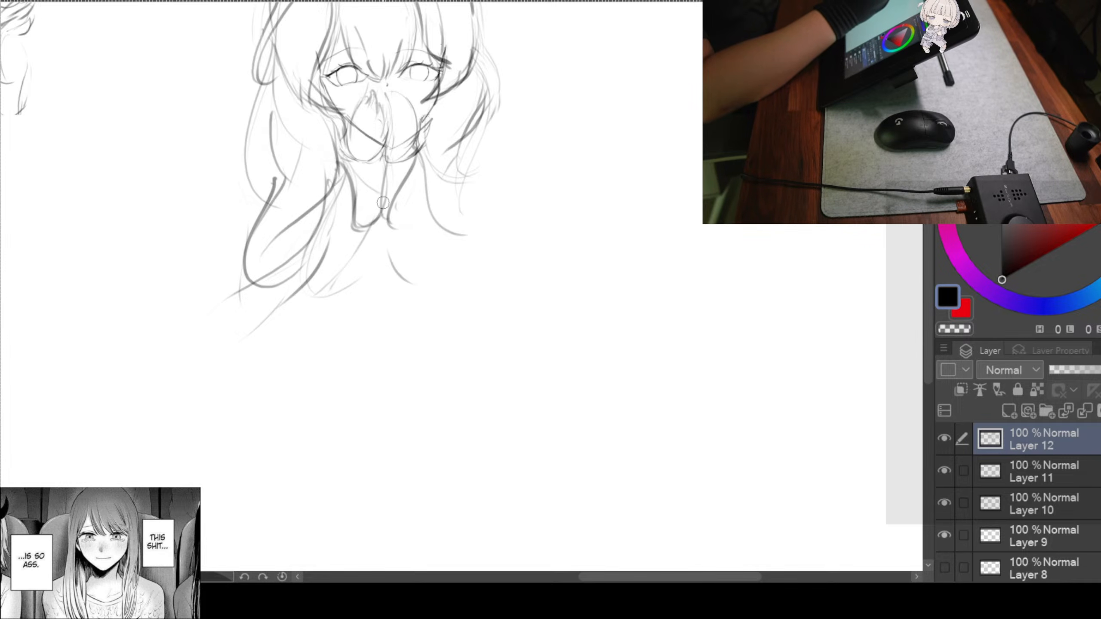
pyautogui.moveTo(379, 157)
pyautogui.mouseDown()
pyautogui.moveTo(389, 208)
pyautogui.moveTo(356, 228)
pyautogui.moveTo(373, 260)
pyautogui.moveTo(319, 313)
pyautogui.mouseUp()
pyautogui.moveTo(378, 250); pyautogui.dragTo(335, 299)
# Sketch curved strokes on the chest below the forearms, then extend the viewer-right shoulder with a short dark arm mark
pyautogui.moveTo(420, 256); pyautogui.dragTo(394, 266)
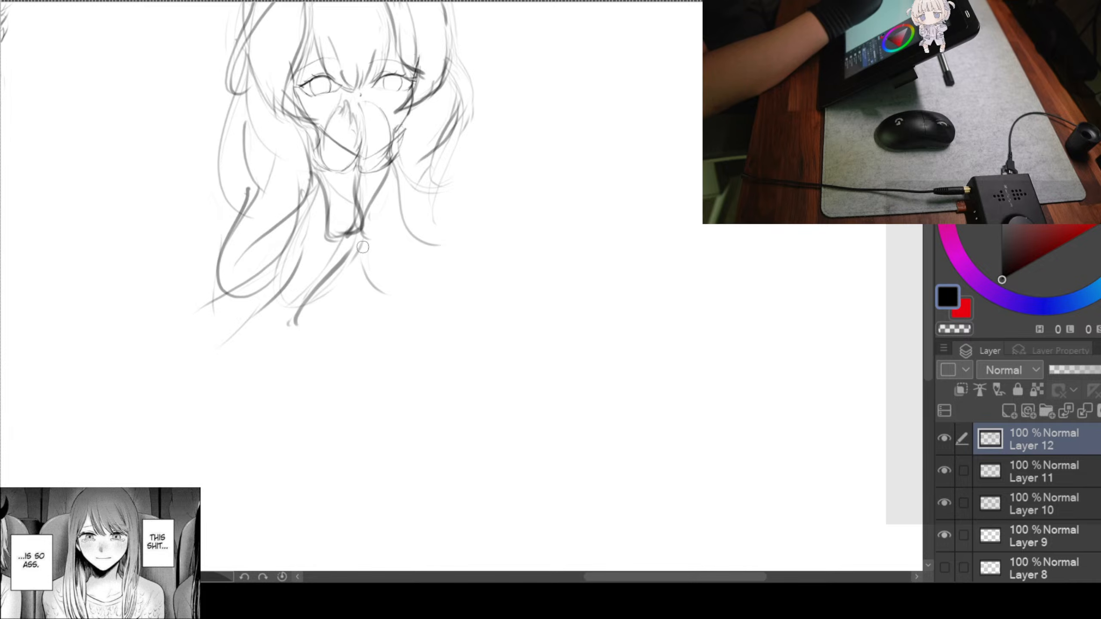
pyautogui.moveTo(383, 196)
pyautogui.mouseDown()
pyautogui.moveTo(375, 273)
pyautogui.moveTo(395, 301)
pyautogui.mouseUp()
pyautogui.moveTo(349, 260); pyautogui.dragTo(383, 319)
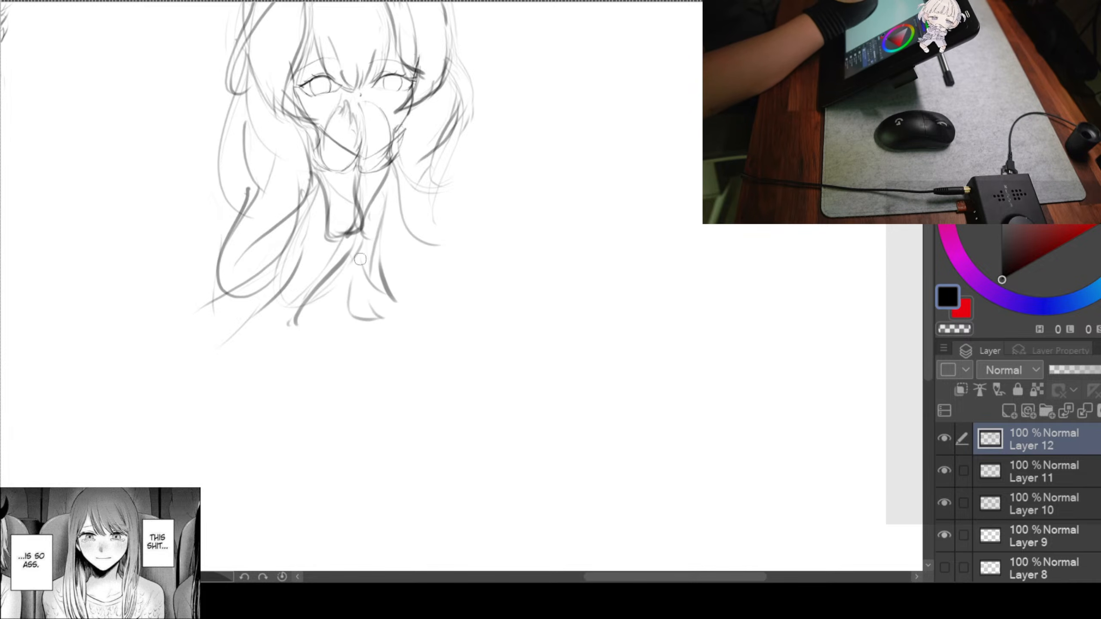
pyautogui.moveTo(437, 250); pyautogui.dragTo(494, 270)
pyautogui.moveTo(497, 279); pyautogui.dragTo(472, 302)
# Erase the jawline strokes that cross the inside of both hands over the mouth
pyautogui.scroll(3, 456, 300)
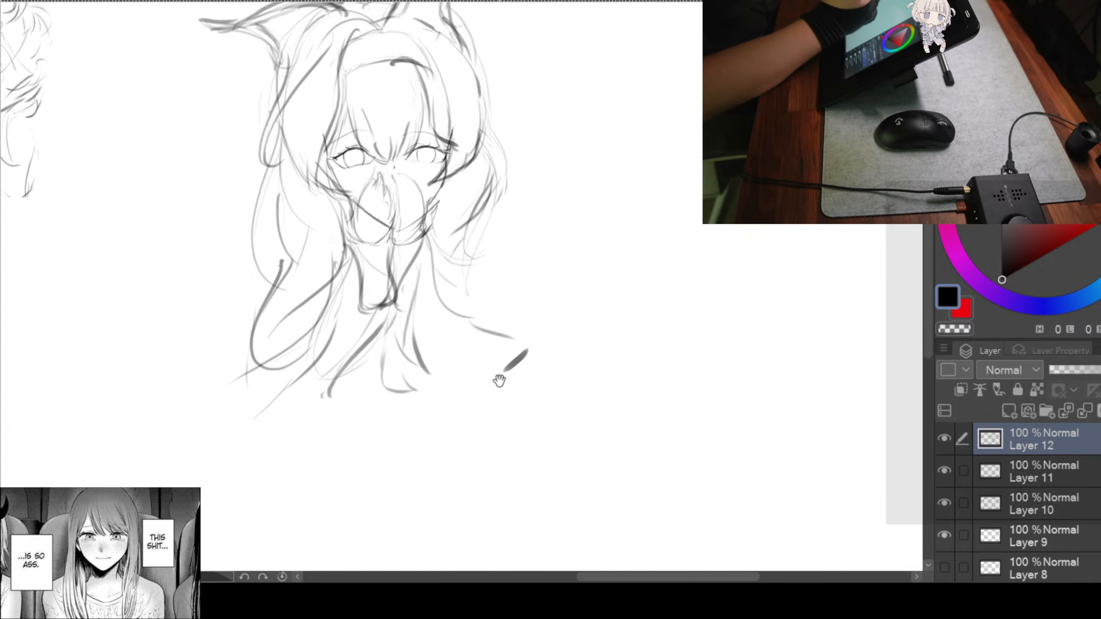
pyautogui.scroll(2, 431, 218)
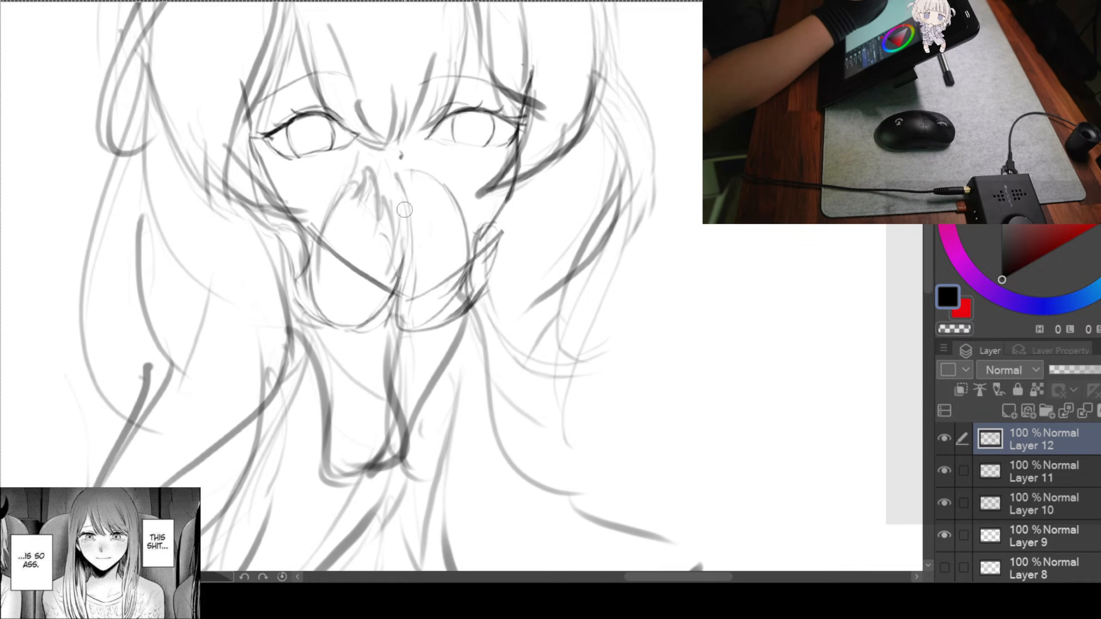
pyautogui.moveTo(385, 258); pyautogui.dragTo(388, 172)
pyautogui.moveTo(401, 246)
pyautogui.mouseDown()
pyautogui.moveTo(454, 275)
pyautogui.moveTo(494, 271)
pyautogui.moveTo(464, 277)
pyautogui.moveTo(510, 248)
pyautogui.mouseUp()
pyautogui.press('[')
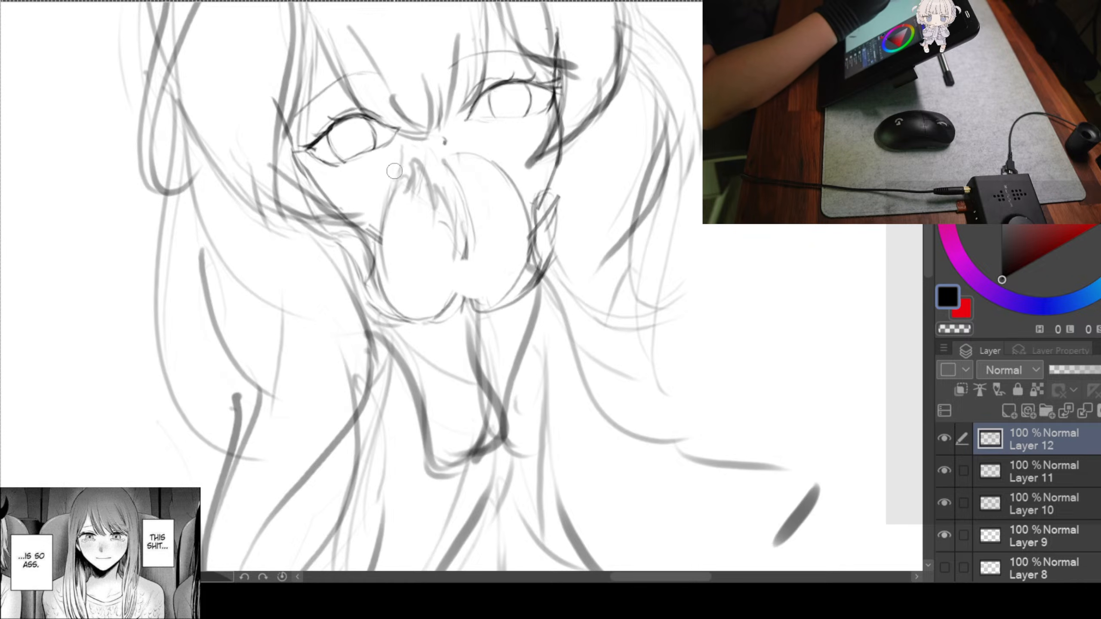
# Draw the fingers of the viewer-left hand with bold fingertip curves and a long inner edge toward the chin
pyautogui.moveTo(403, 180); pyautogui.dragTo(385, 260)
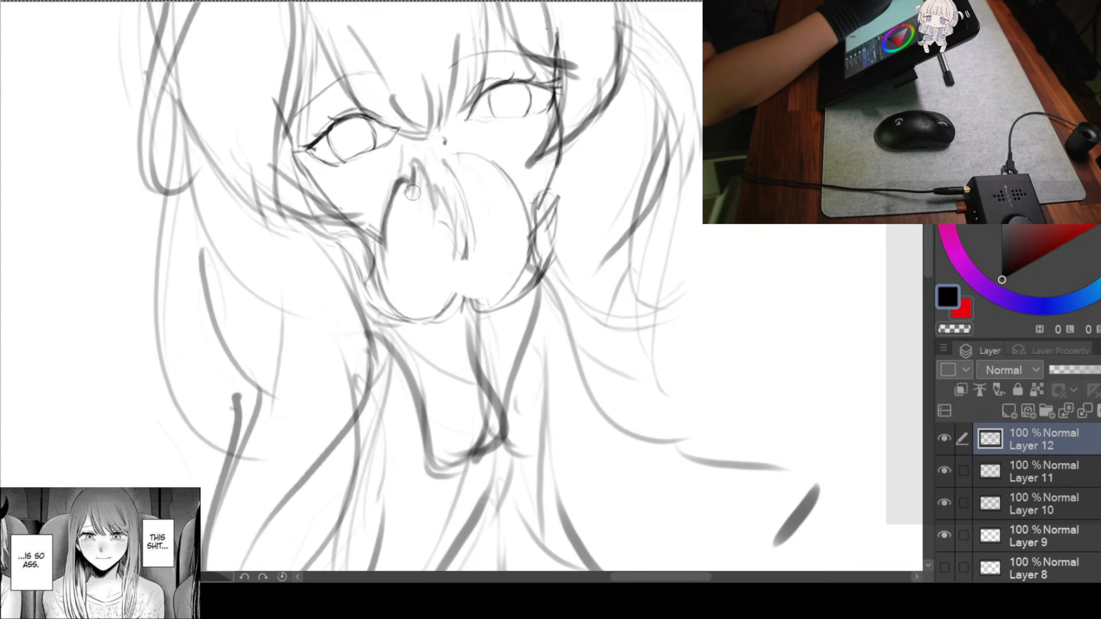
pyautogui.moveTo(416, 163); pyautogui.dragTo(422, 233)
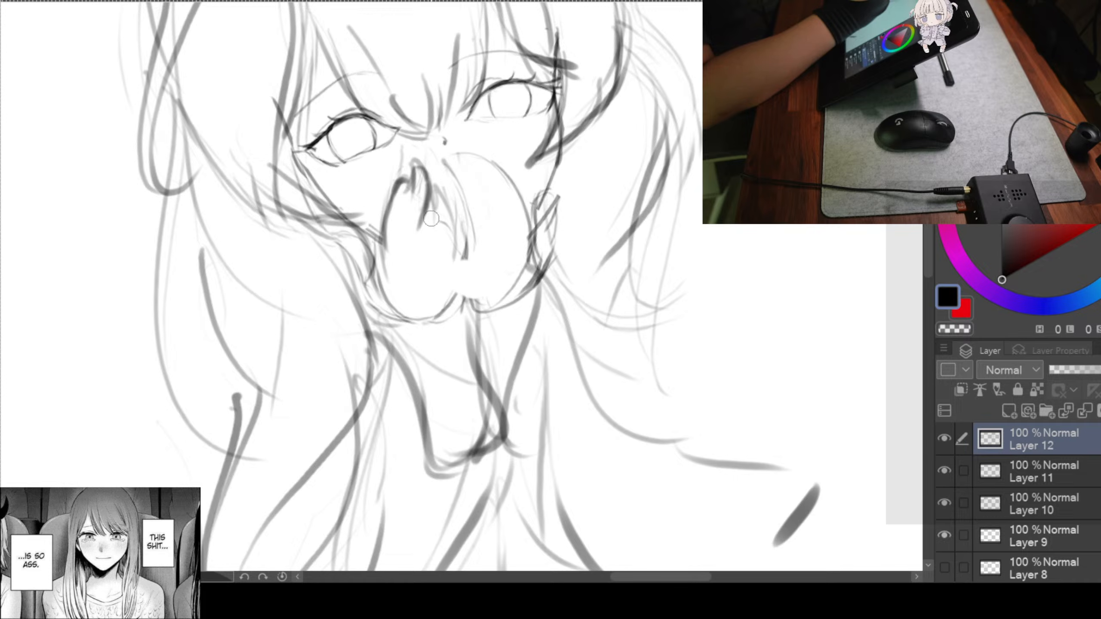
pyautogui.moveTo(428, 191); pyautogui.dragTo(437, 243)
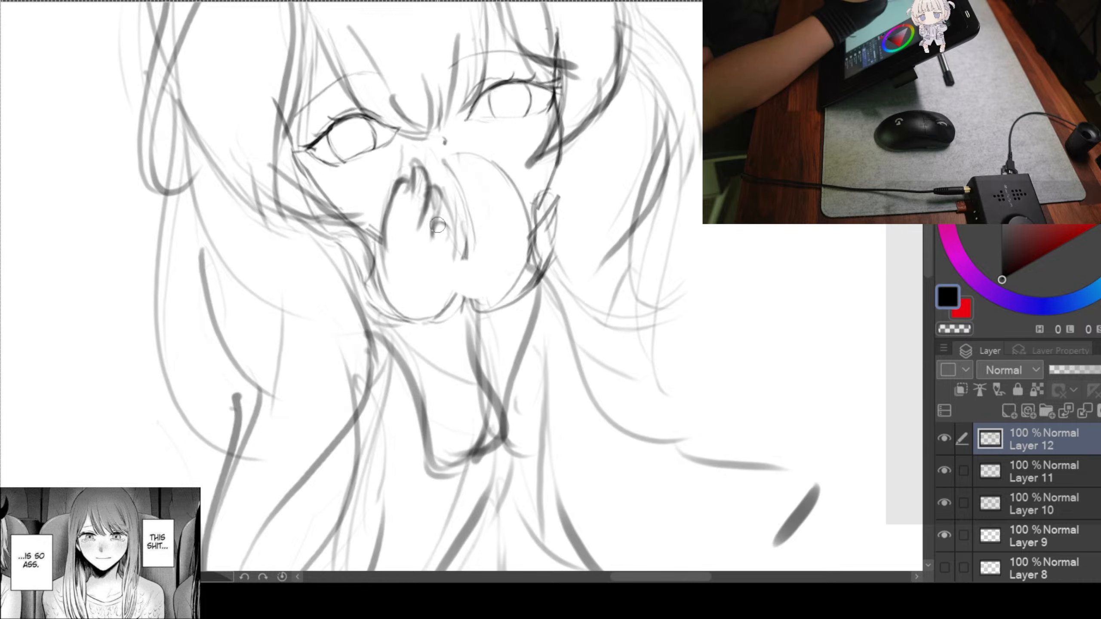
pyautogui.moveTo(443, 228); pyautogui.dragTo(433, 310)
pyautogui.moveTo(441, 265); pyautogui.dragTo(430, 313)
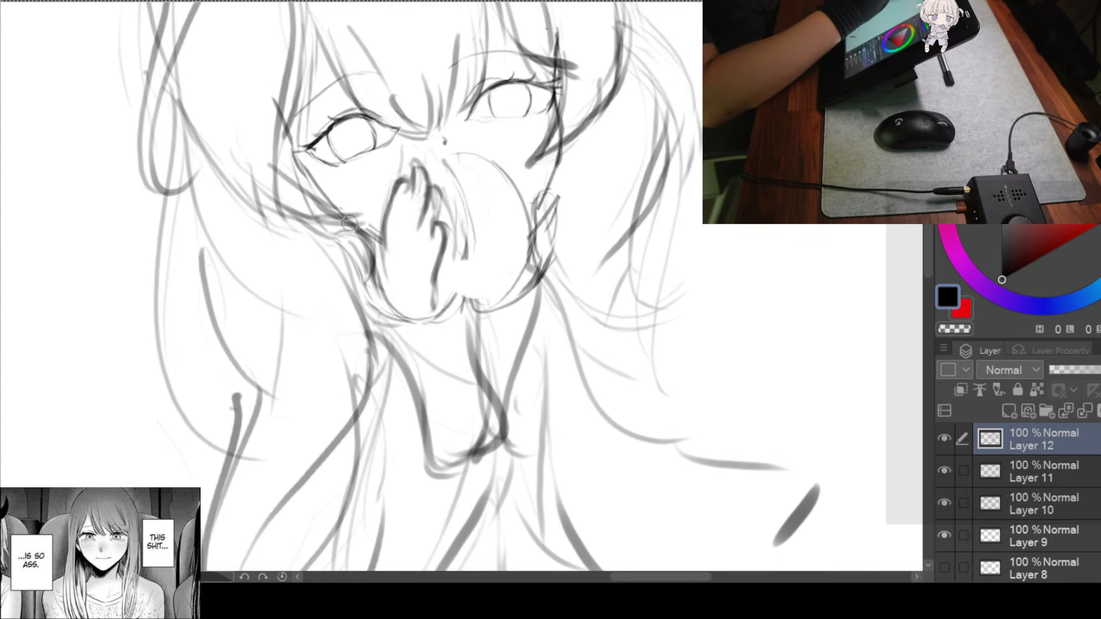
# Darken the outer edge of the viewer-left hand against the jaw and add separation lines between its fingers
pyautogui.moveTo(353, 239)
pyautogui.mouseDown()
pyautogui.moveTo(374, 254)
pyautogui.moveTo(383, 288)
pyautogui.mouseUp()
pyautogui.moveTo(359, 252); pyautogui.dragTo(392, 313)
pyautogui.moveTo(373, 254); pyautogui.dragTo(398, 315)
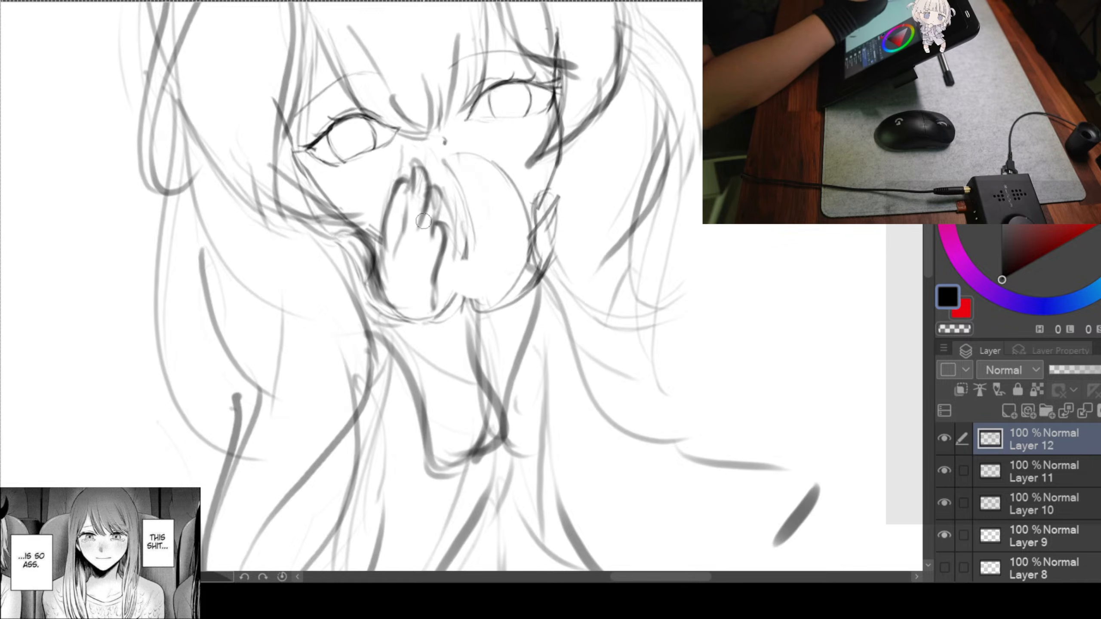
pyautogui.moveTo(418, 216); pyautogui.dragTo(414, 266)
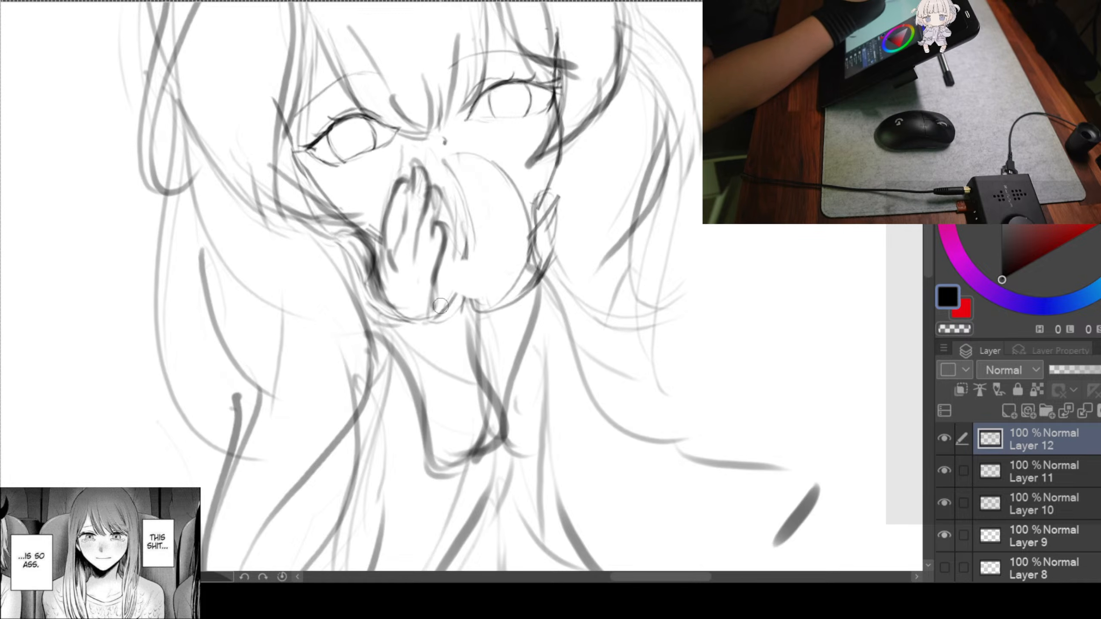
pyautogui.moveTo(528, 331); pyautogui.dragTo(441, 310)
pyautogui.scroll(-5, 440, 310)
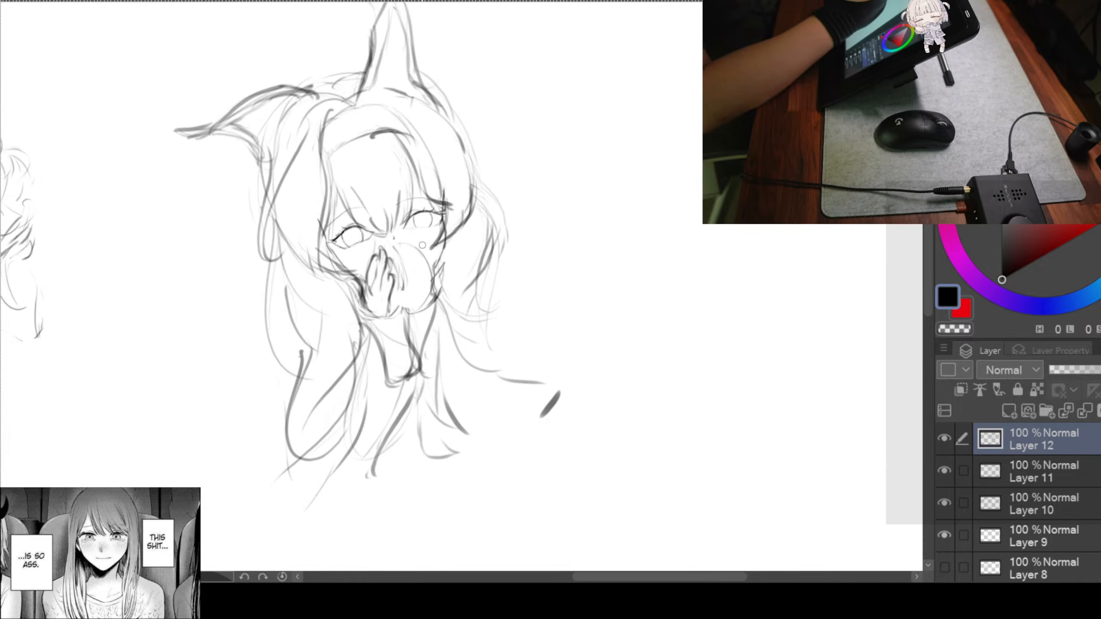
pyautogui.moveTo(496, 151)
pyautogui.mouseDown()
pyautogui.moveTo(540, 167)
pyautogui.moveTo(531, 159)
pyautogui.mouseUp()
pyautogui.scroll(5, 486, 162)
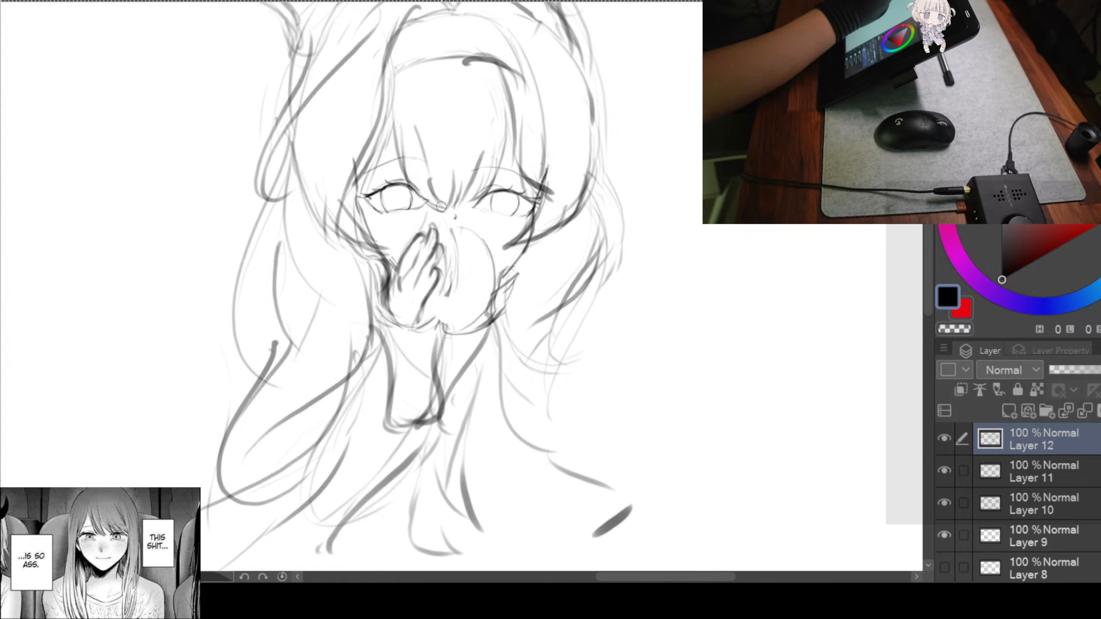
pyautogui.scroll(3, 440, 254)
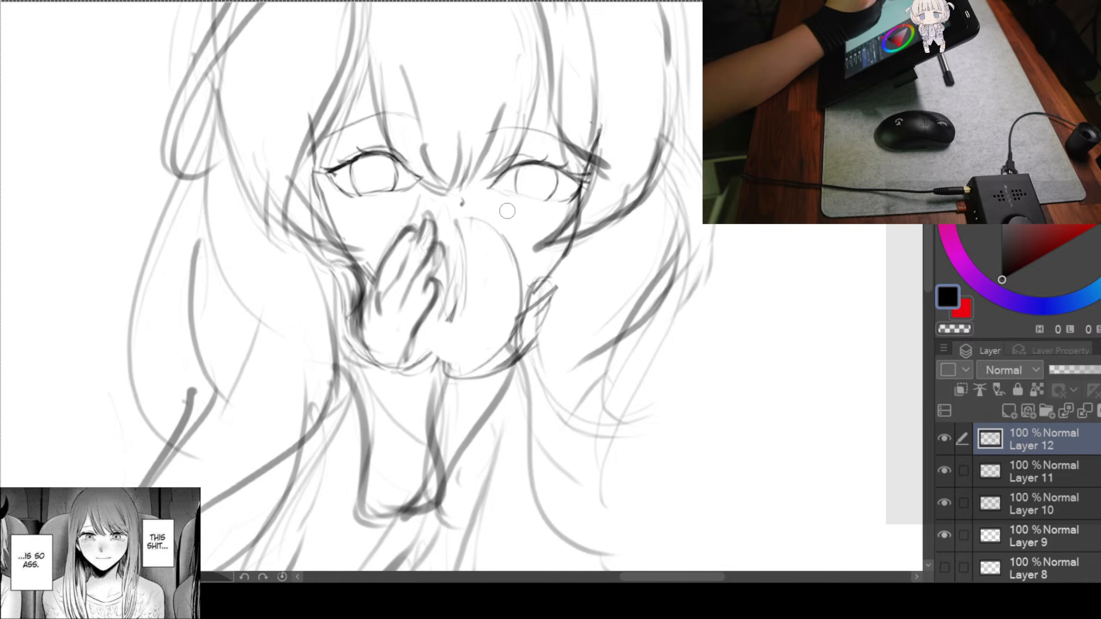
pyautogui.scroll(1, 461, 265)
pyautogui.scroll(-4, 481, 312)
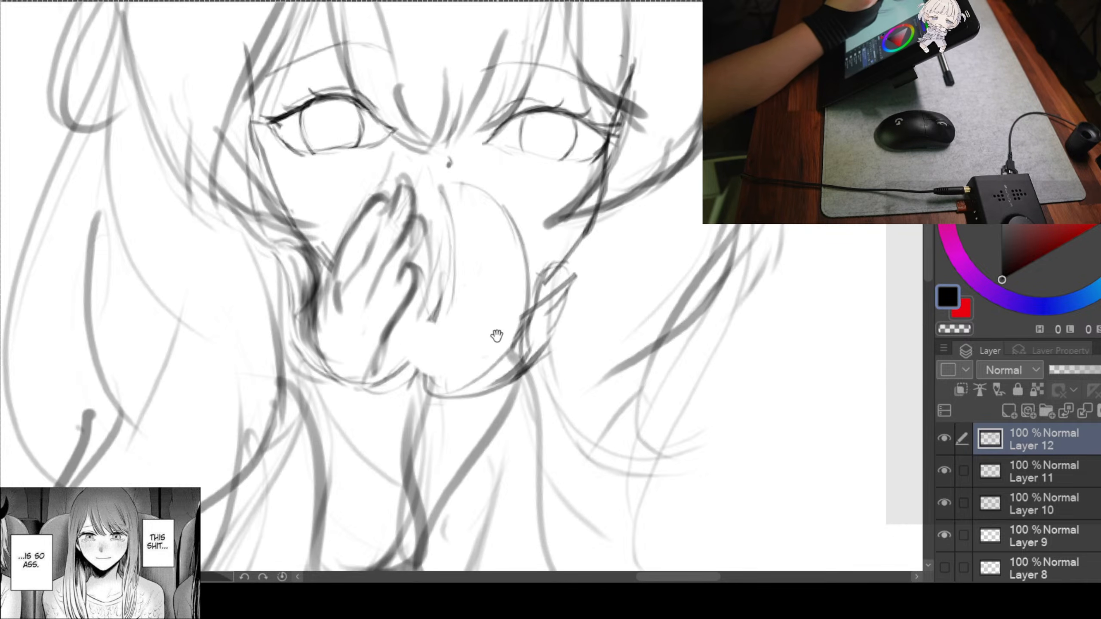
pyautogui.scroll(3, 477, 295)
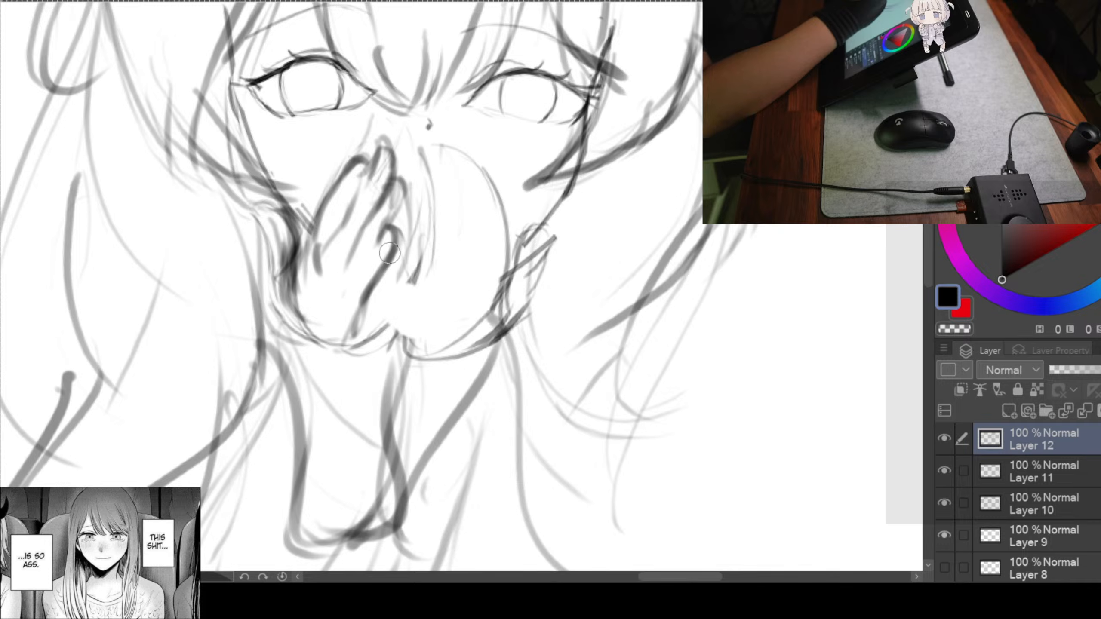
# Draw the viewer-right hand's bold inner palm edge down to its rounded base and add the first finger lines beside the viewer-left hand
pyautogui.moveTo(410, 271); pyautogui.dragTo(405, 284)
pyautogui.moveTo(390, 245)
pyautogui.mouseDown()
pyautogui.moveTo(411, 291)
pyautogui.moveTo(384, 263)
pyautogui.moveTo(403, 341)
pyautogui.moveTo(413, 343)
pyautogui.moveTo(396, 293)
pyautogui.moveTo(398, 312)
pyautogui.moveTo(472, 345)
pyautogui.moveTo(447, 360)
pyautogui.mouseUp()
pyautogui.moveTo(446, 360); pyautogui.dragTo(412, 361)
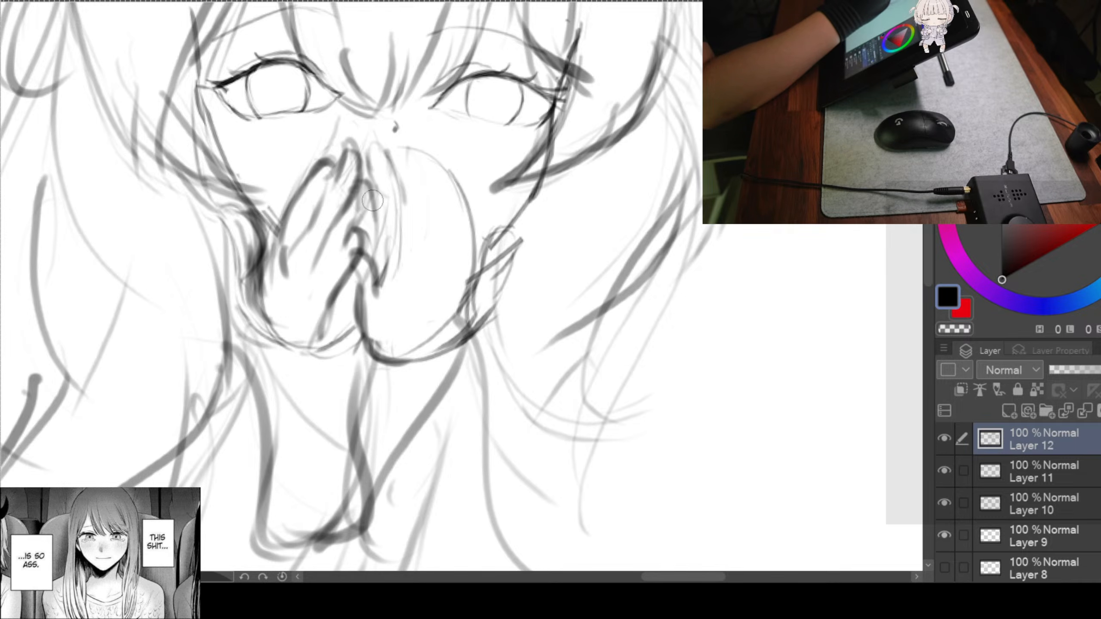
pyautogui.moveTo(390, 202)
pyautogui.mouseDown()
pyautogui.moveTo(403, 254)
pyautogui.moveTo(377, 215)
pyautogui.moveTo(379, 287)
pyautogui.moveTo(380, 246)
pyautogui.mouseUp()
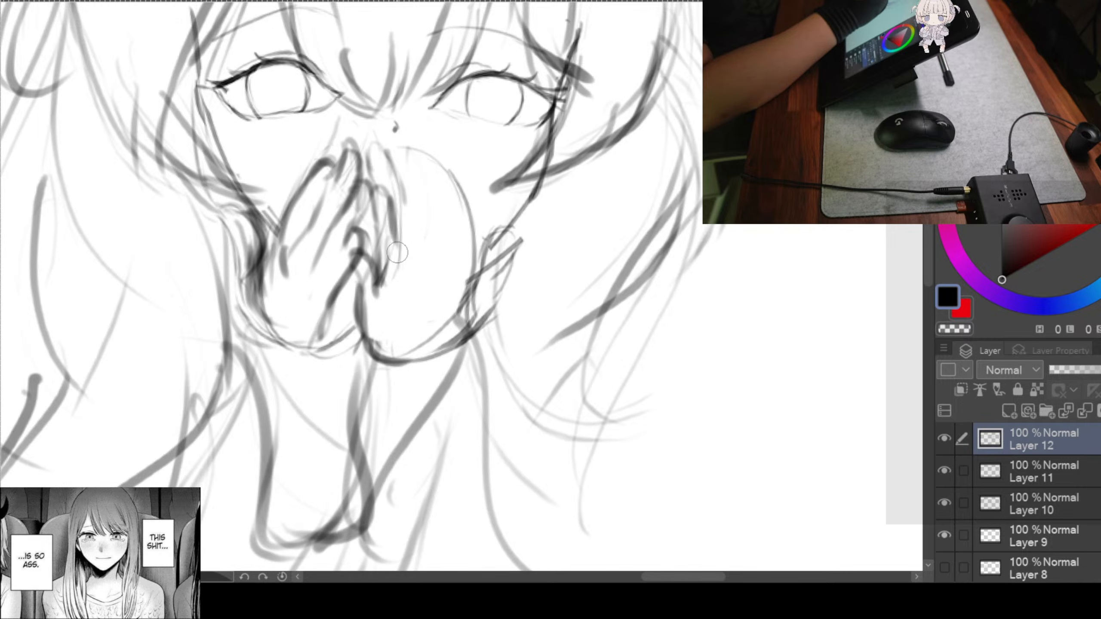
pyautogui.moveTo(432, 202); pyautogui.dragTo(412, 196)
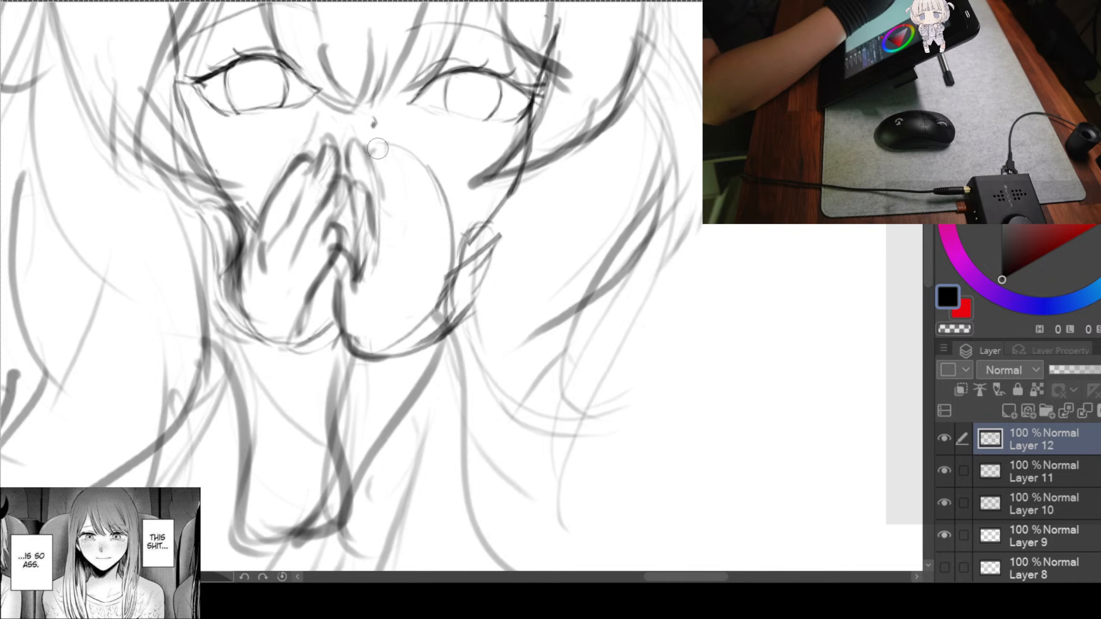
# Draw the outer fingers of the viewer-right hand with separation lines and dark curved marks near the jaw
pyautogui.moveTo(383, 152); pyautogui.dragTo(403, 234)
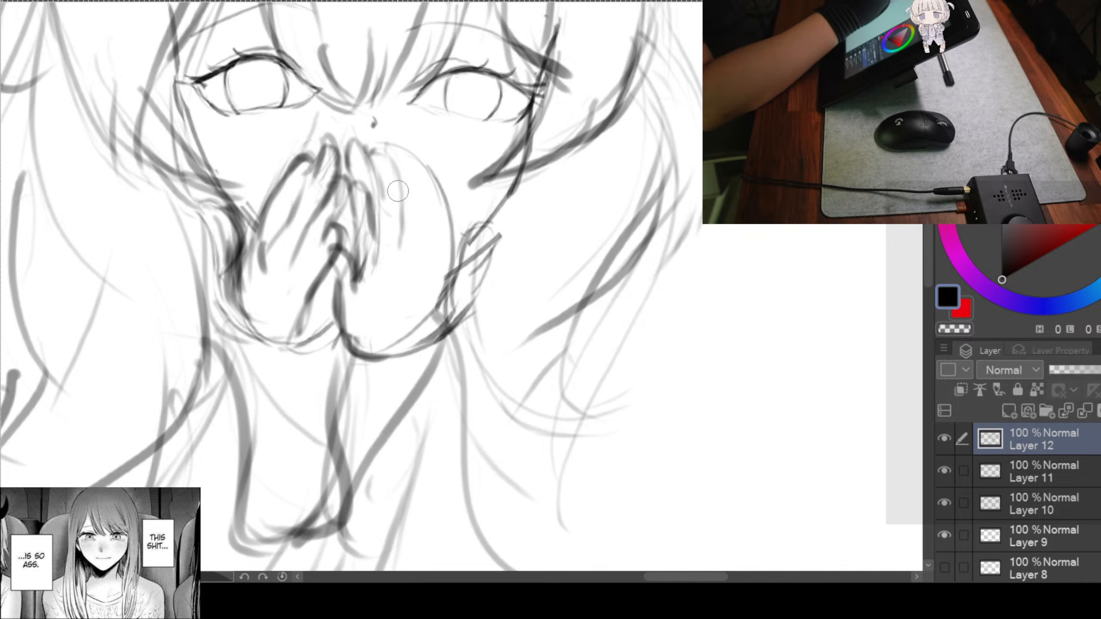
pyautogui.moveTo(388, 165); pyautogui.dragTo(411, 255)
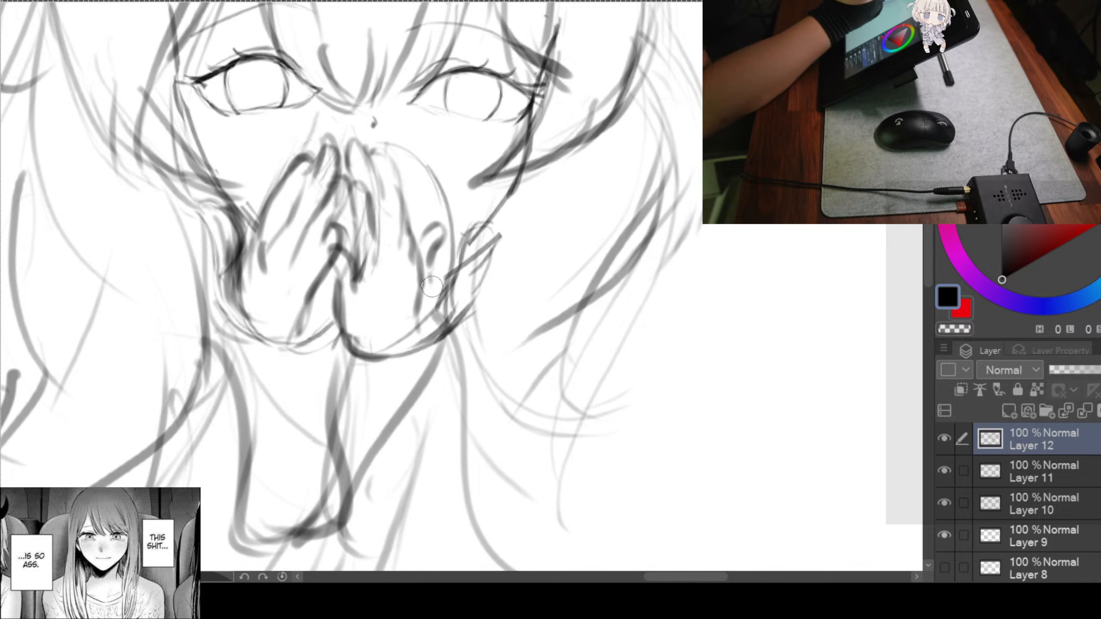
pyautogui.moveTo(428, 275); pyautogui.dragTo(430, 323)
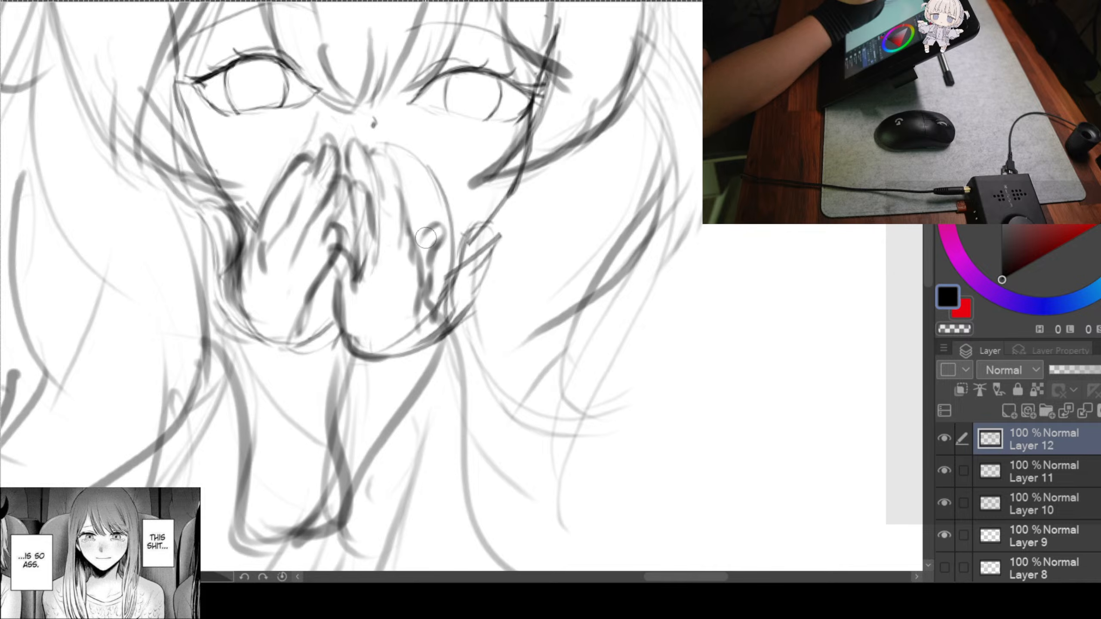
# Examine the size and placement of both hands against the face and the whole figure
pyautogui.scroll(-5, 419, 244)
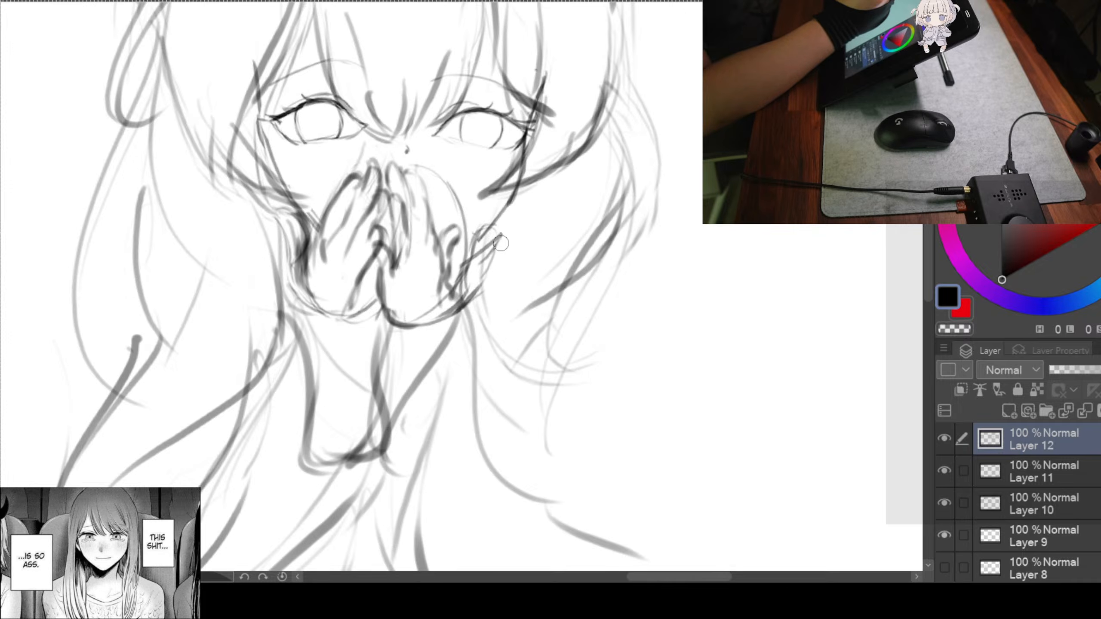
pyautogui.scroll(6, 513, 260)
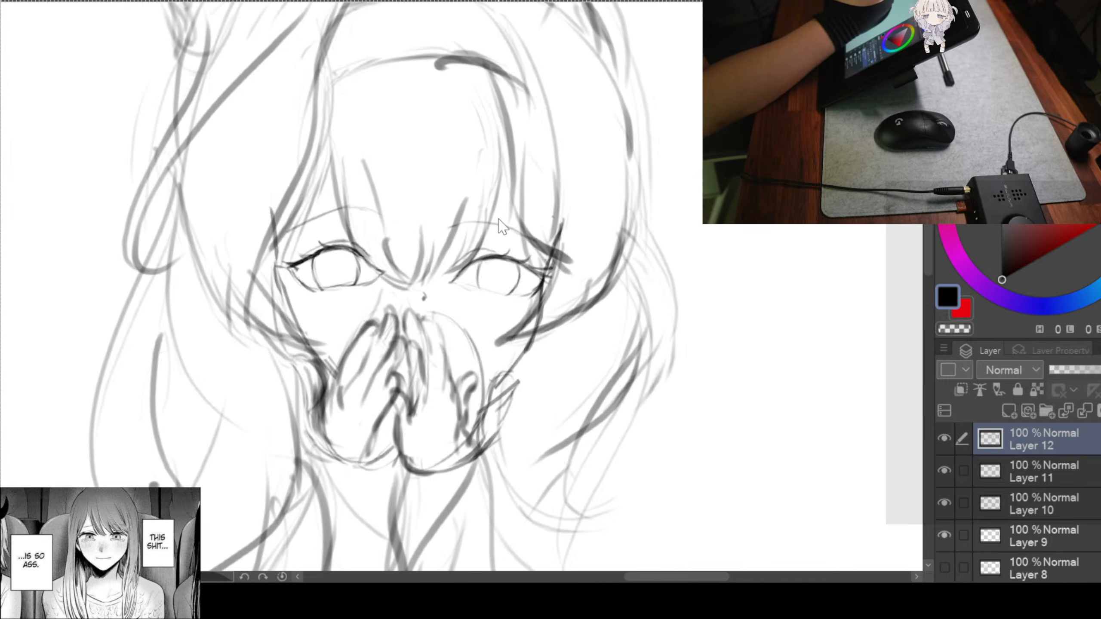
pyautogui.scroll(-4, 496, 278)
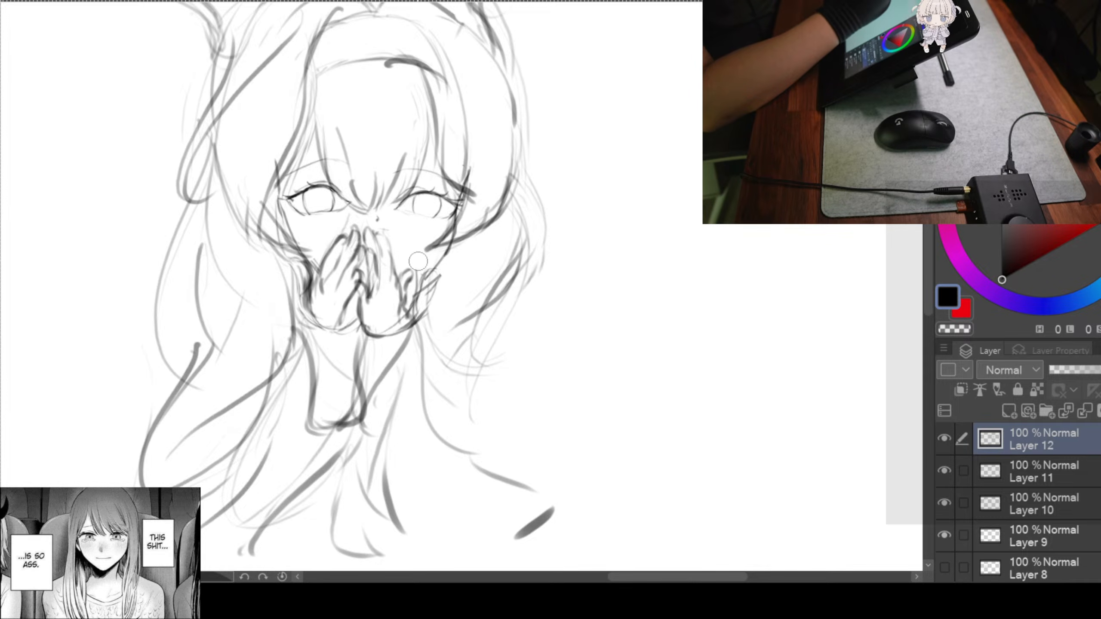
pyautogui.scroll(-5, 416, 259)
pyautogui.scroll(5, 489, 198)
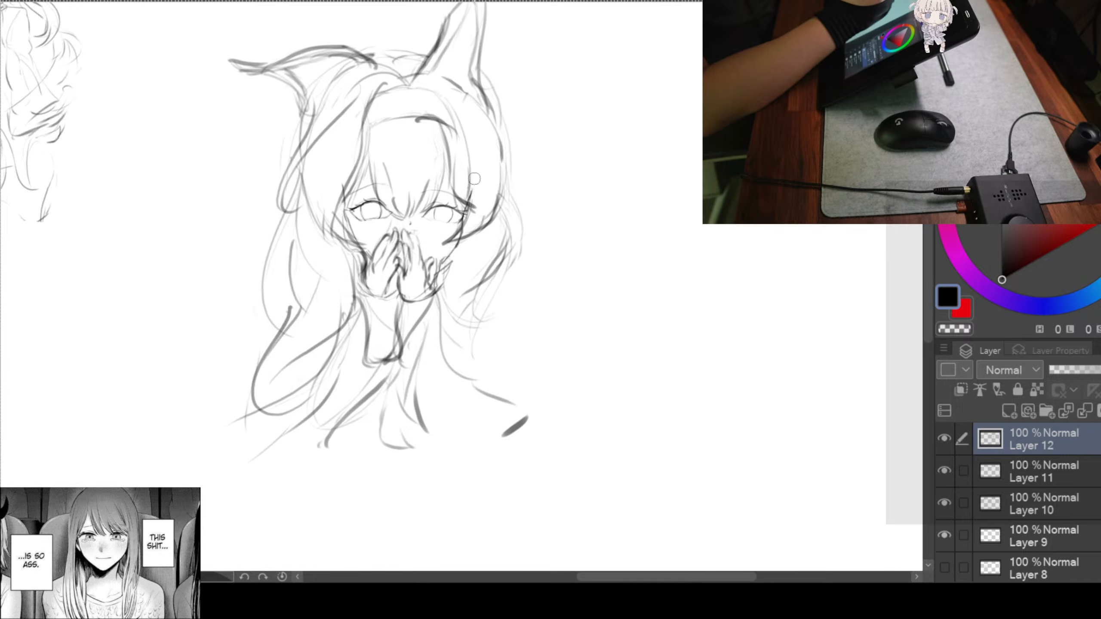
pyautogui.scroll(-2, 489, 197)
pyautogui.scroll(5, 466, 216)
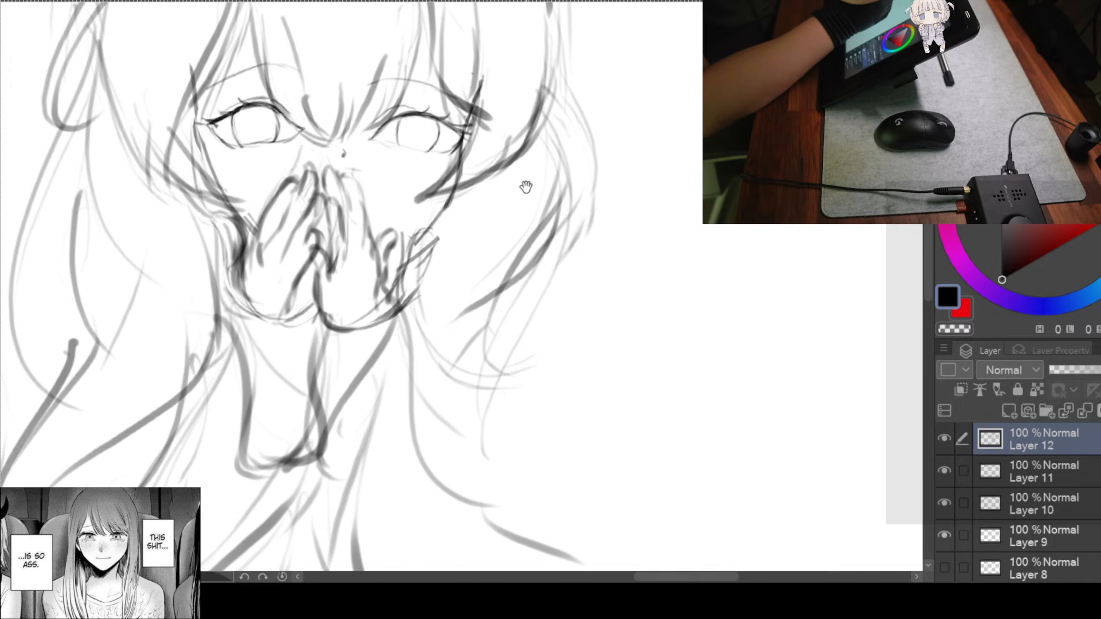
pyautogui.scroll(-2, 446, 195)
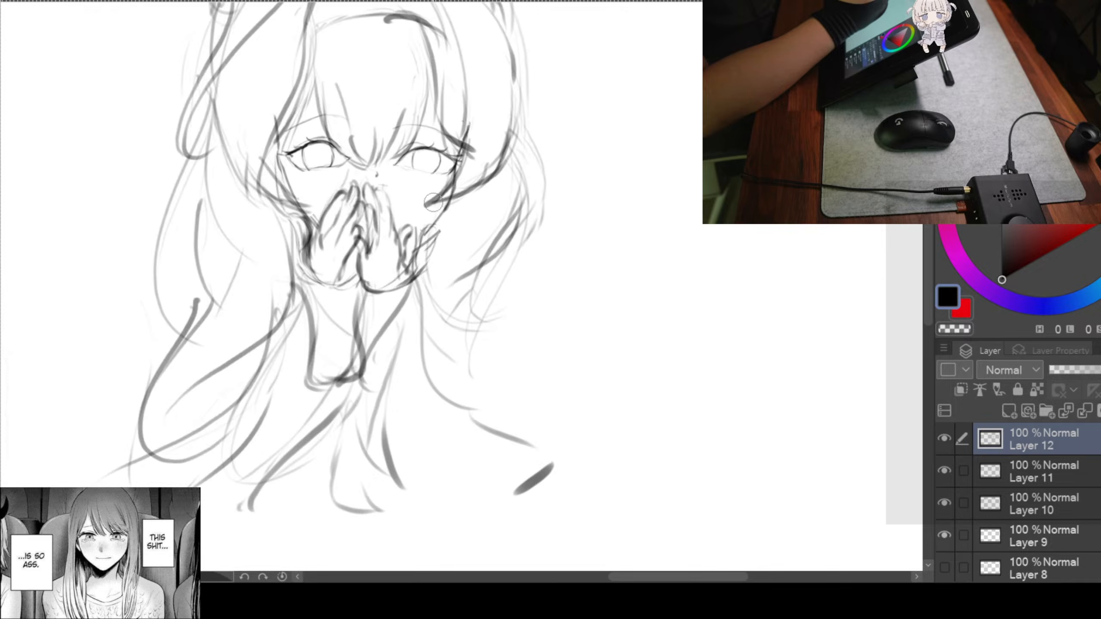
pyautogui.scroll(-2, 452, 211)
pyautogui.scroll(2, 466, 183)
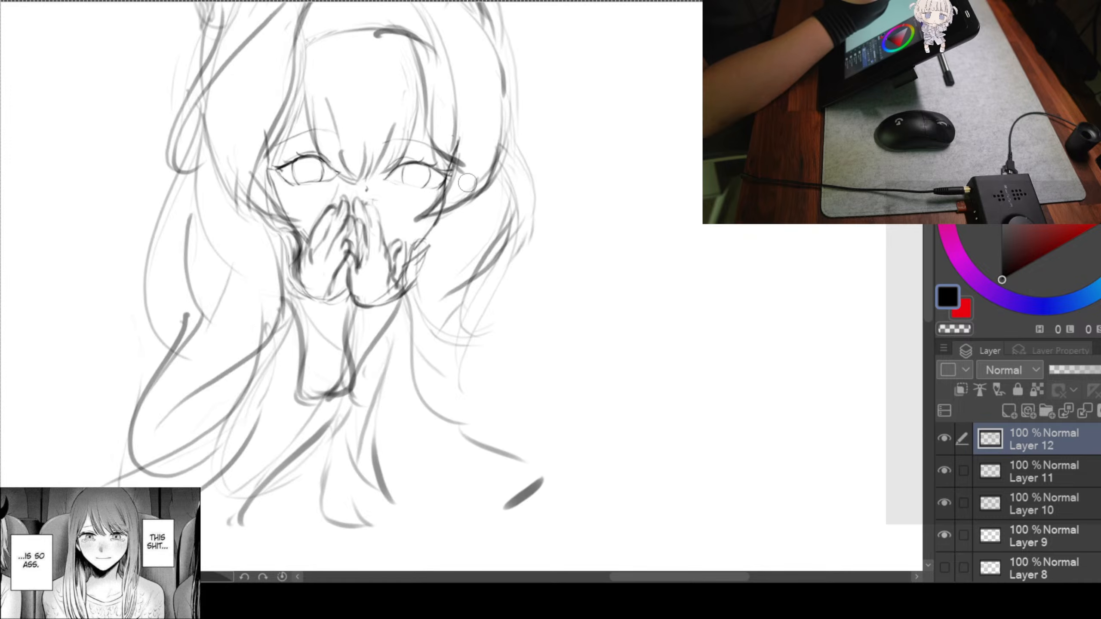
pyautogui.scroll(2, 480, 198)
pyautogui.scroll(2, 508, 234)
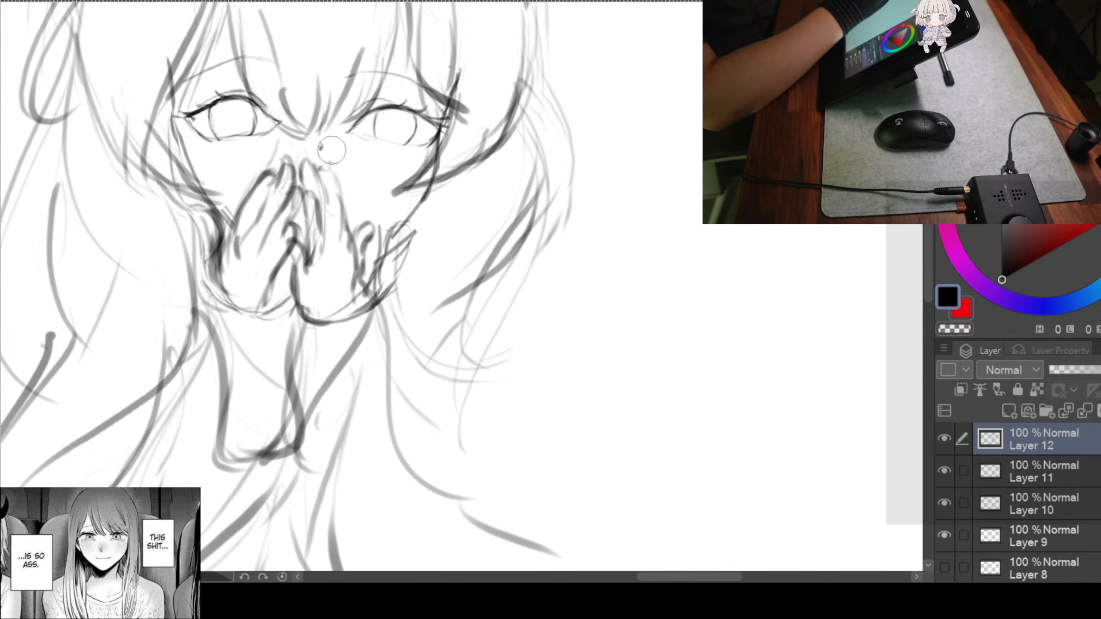
# Select both hands with a freehand outline, enlarge them slightly over the lower face, apply the transformation and deselect
pyautogui.moveTo(337, 159)
pyautogui.mouseDown()
pyautogui.moveTo(252, 171)
pyautogui.moveTo(213, 195)
pyautogui.moveTo(188, 231)
pyautogui.moveTo(202, 274)
pyautogui.moveTo(288, 322)
pyautogui.moveTo(342, 323)
pyautogui.moveTo(381, 290)
pyautogui.moveTo(381, 219)
pyautogui.mouseUp()
pyautogui.hotkey('ctrl', 't')
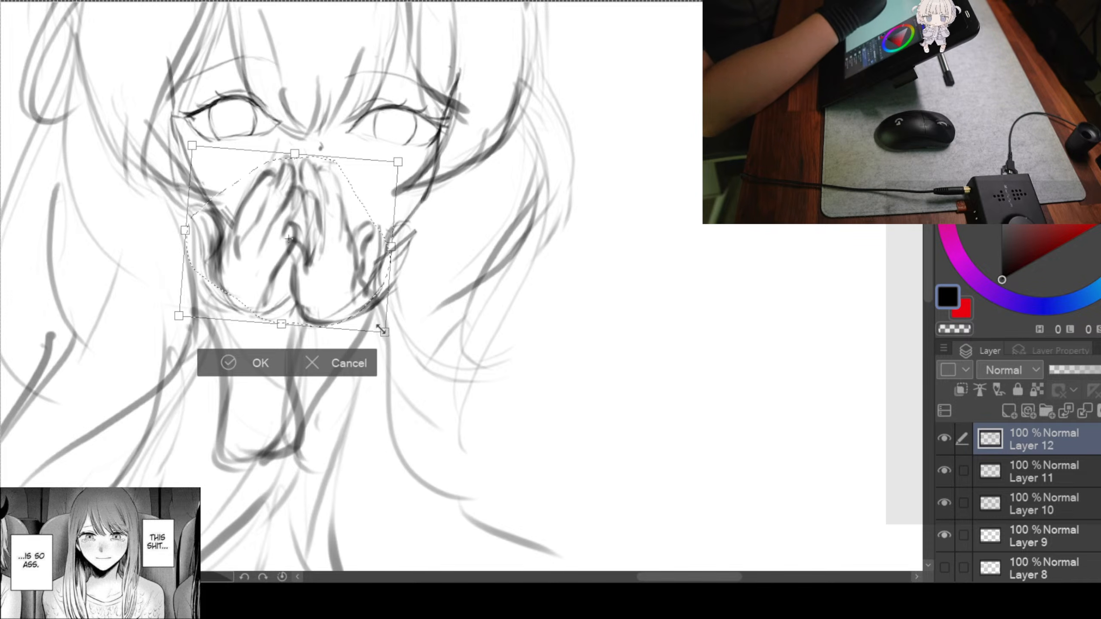
pyautogui.moveTo(377, 323); pyautogui.dragTo(435, 303)
pyautogui.moveTo(476, 211); pyautogui.dragTo(430, 197)
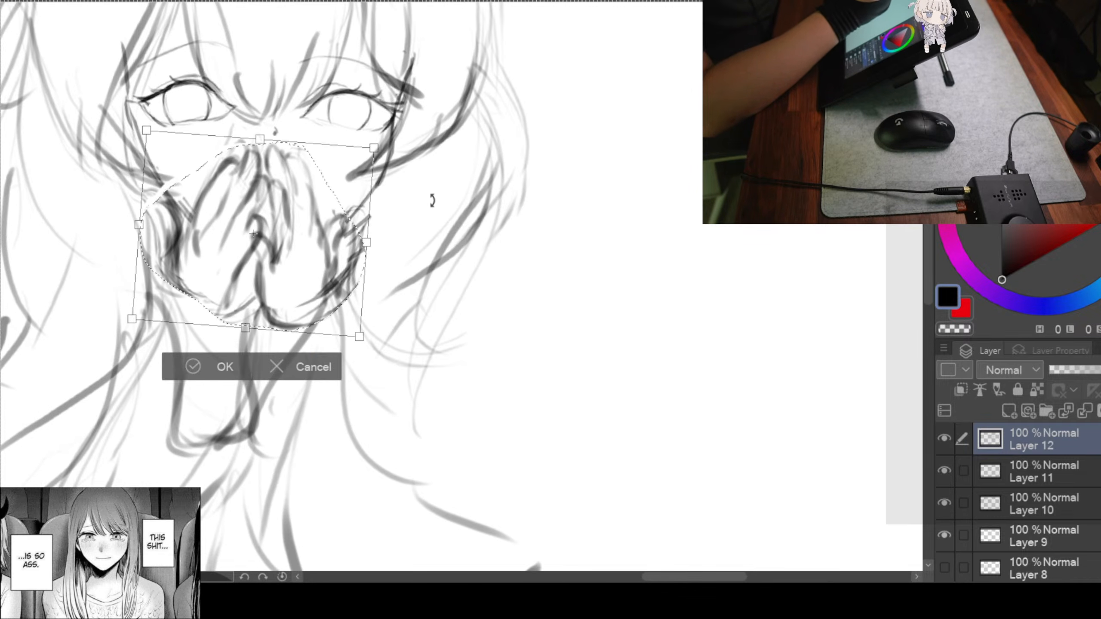
pyautogui.scroll(-2, 432, 201)
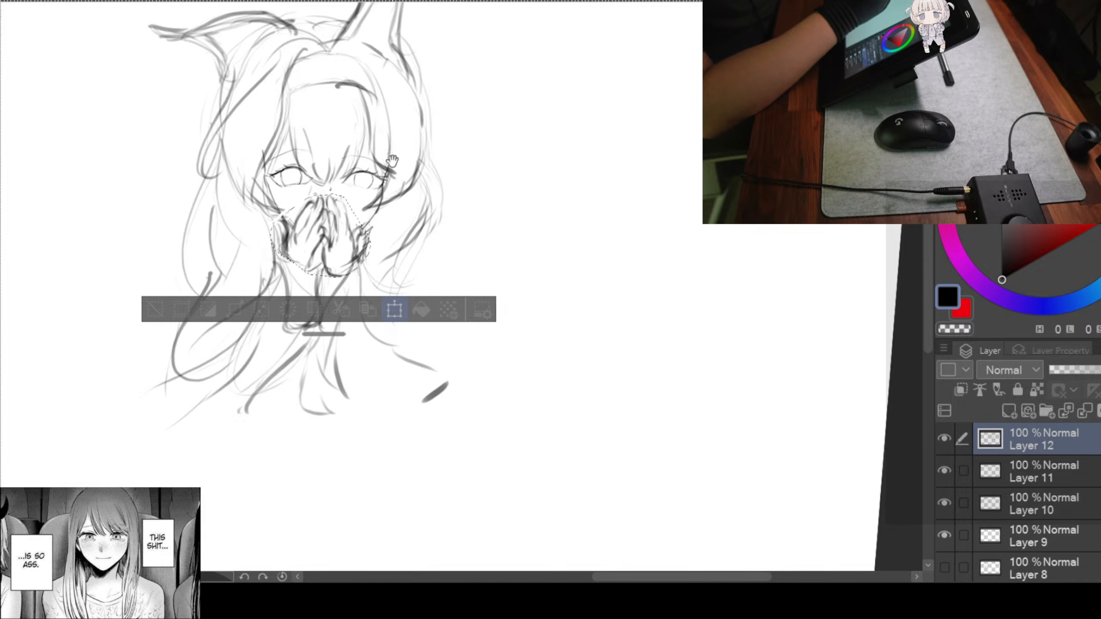
pyautogui.moveTo(365, 277)
pyautogui.mouseDown()
pyautogui.moveTo(373, 285)
pyautogui.moveTo(365, 274)
pyautogui.mouseUp()
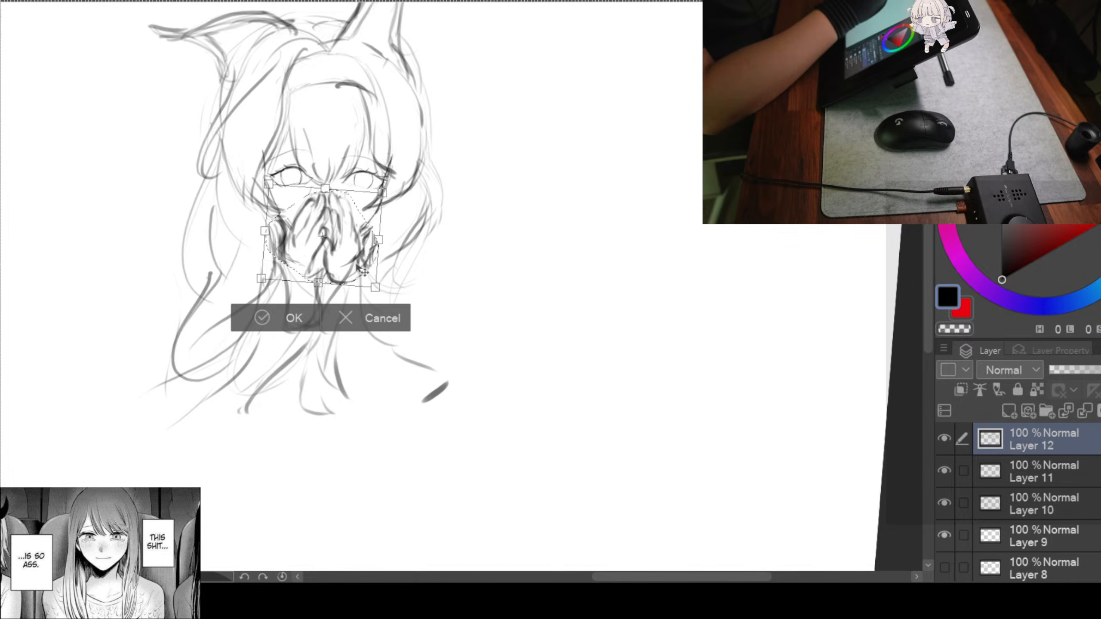
pyautogui.click(292, 320)
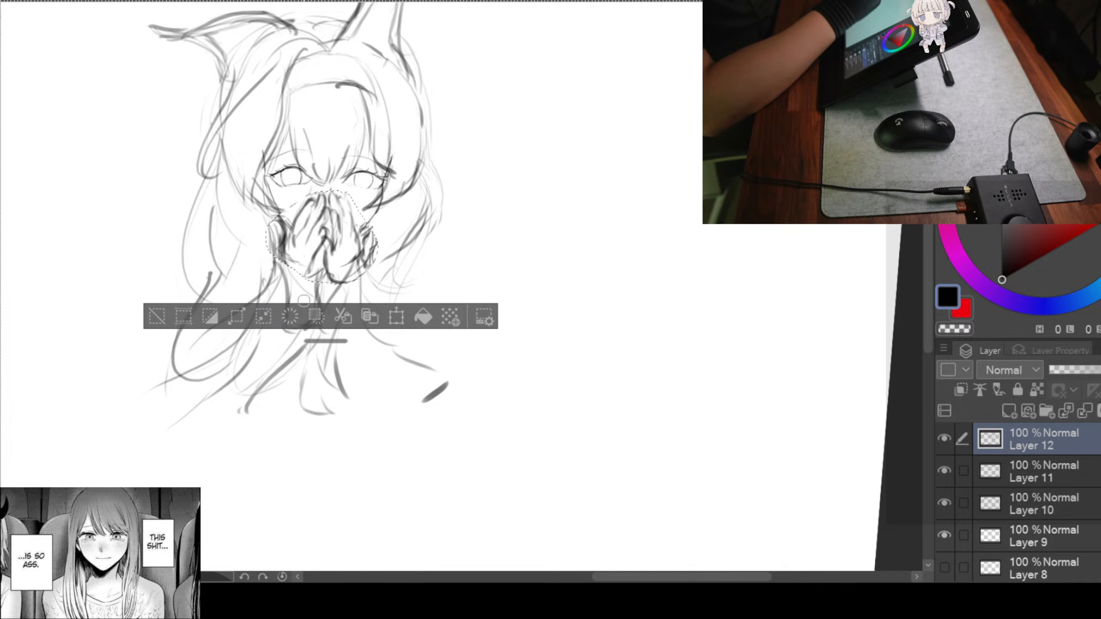
pyautogui.hotkey('ctrl', 'd')
# Draw short dark eyebrow strokes above both eyes and rows of small blush marks on the cheeks beneath them
pyautogui.scroll(2, 358, 189)
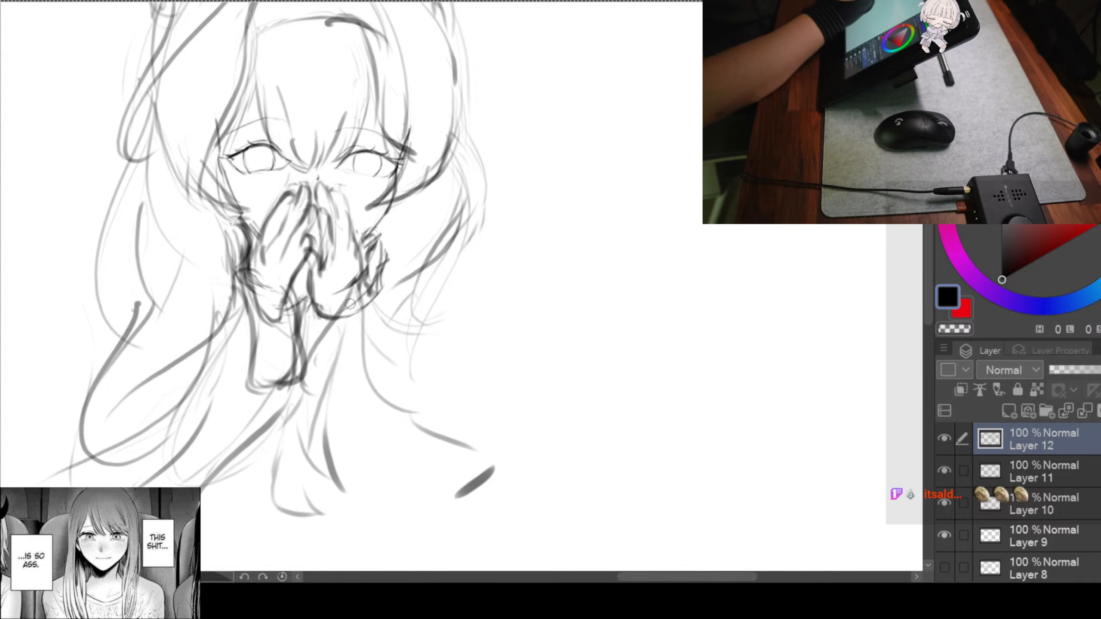
pyautogui.scroll(-3, 381, 241)
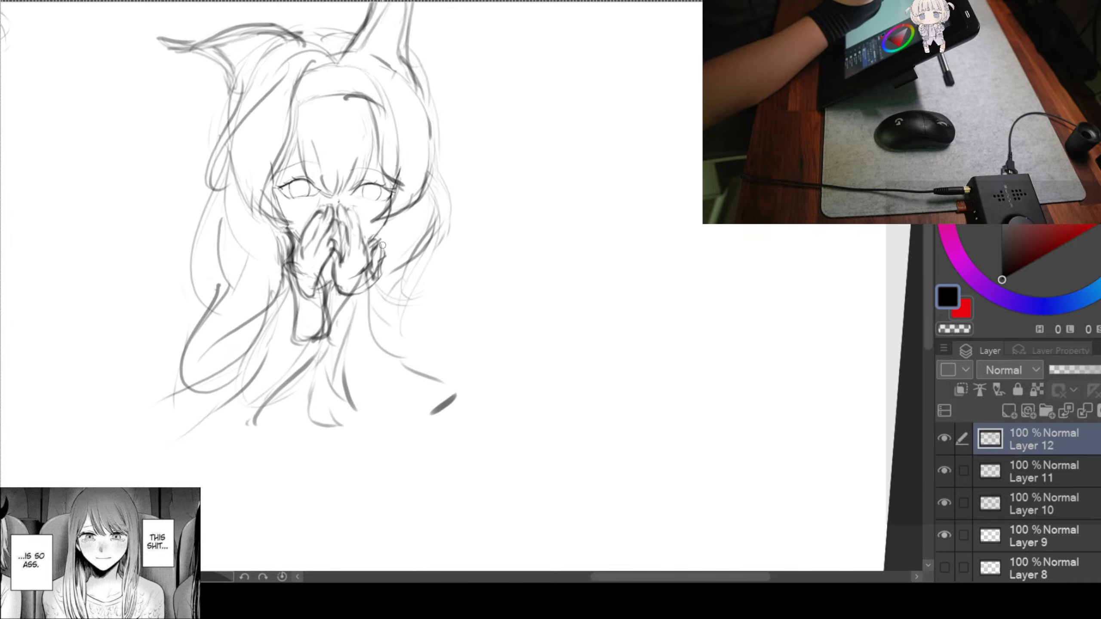
pyautogui.scroll(5, 400, 265)
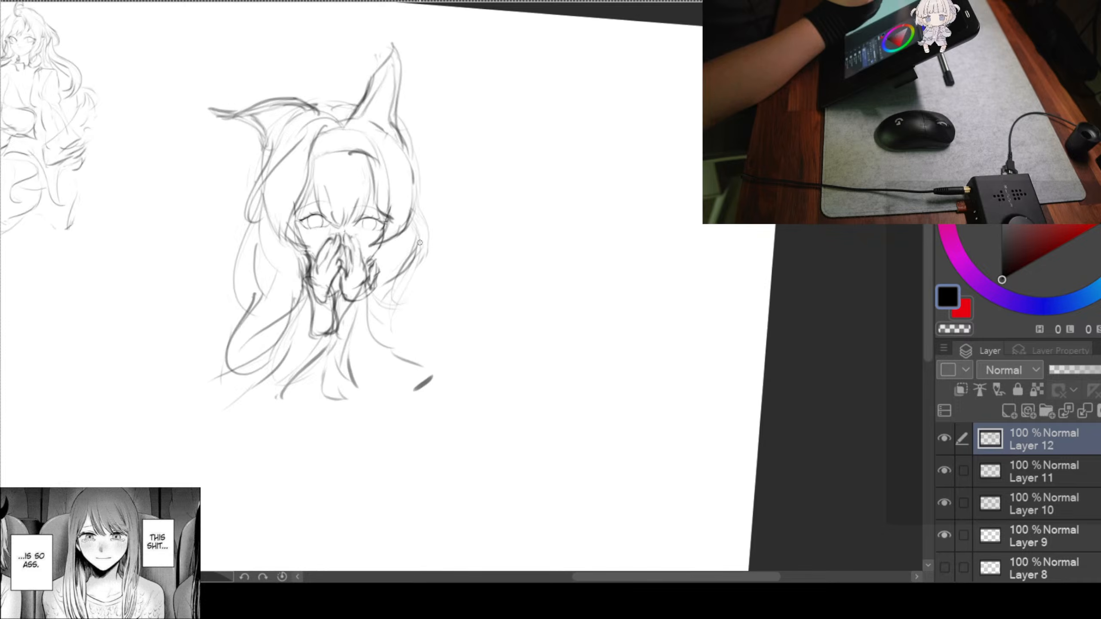
pyautogui.moveTo(415, 261); pyautogui.dragTo(466, 283)
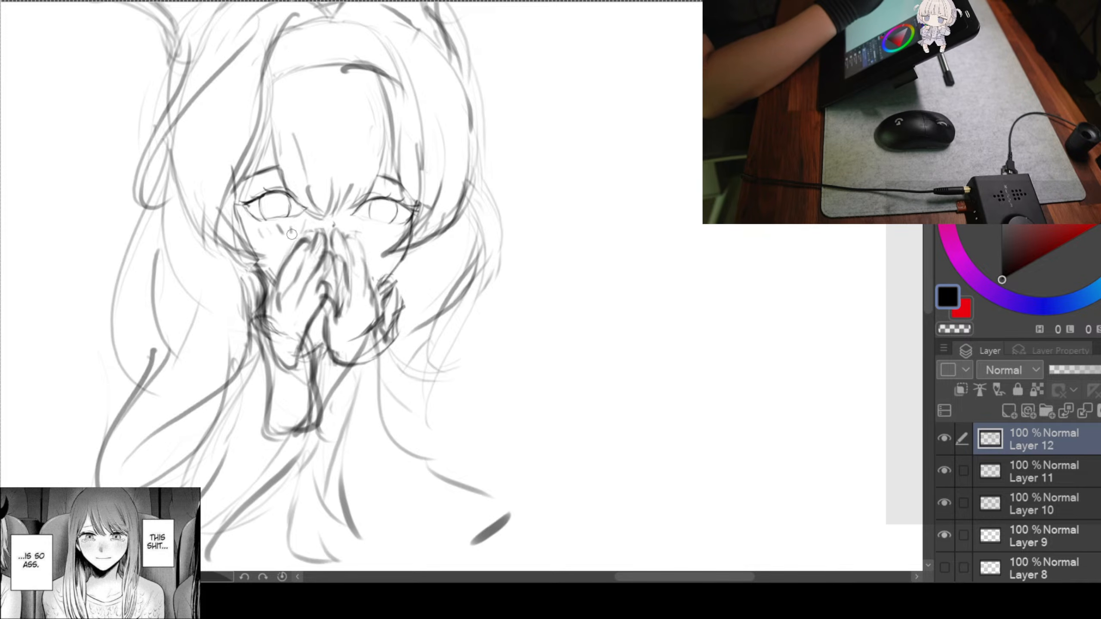
pyautogui.moveTo(352, 235); pyautogui.dragTo(388, 229)
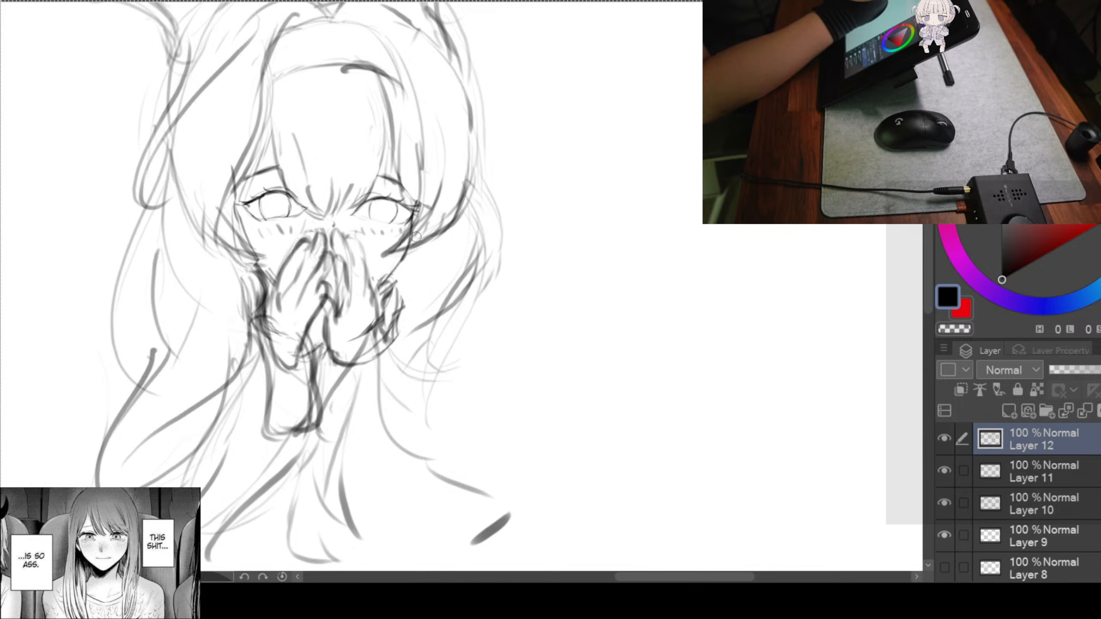
# Darken the forearm line below the hands and draw a long neck-side line from the viewer-right hand down to the shoulder
pyautogui.scroll(-2, 429, 234)
pyautogui.scroll(1, 433, 234)
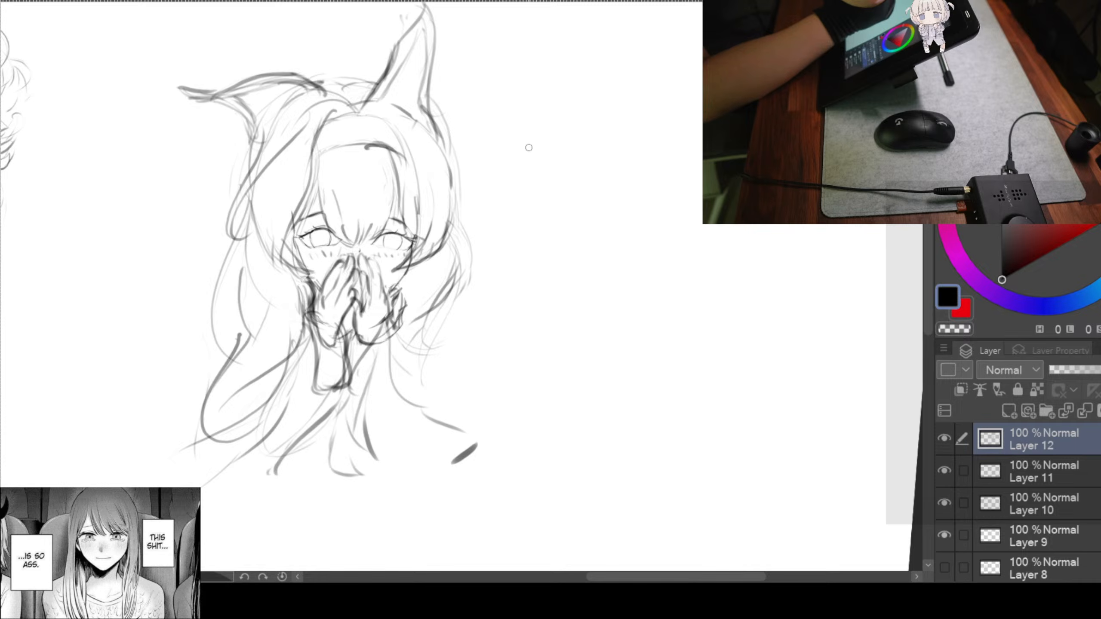
pyautogui.scroll(-1, 424, 177)
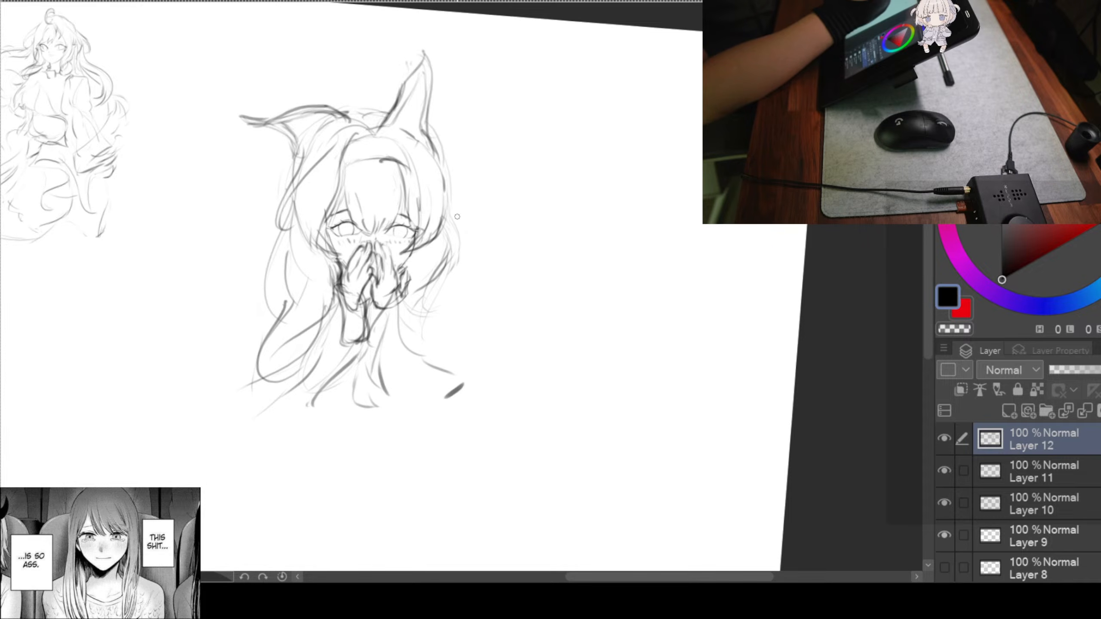
pyautogui.moveTo(551, 169); pyautogui.dragTo(439, 202)
pyautogui.moveTo(380, 292); pyautogui.dragTo(424, 251)
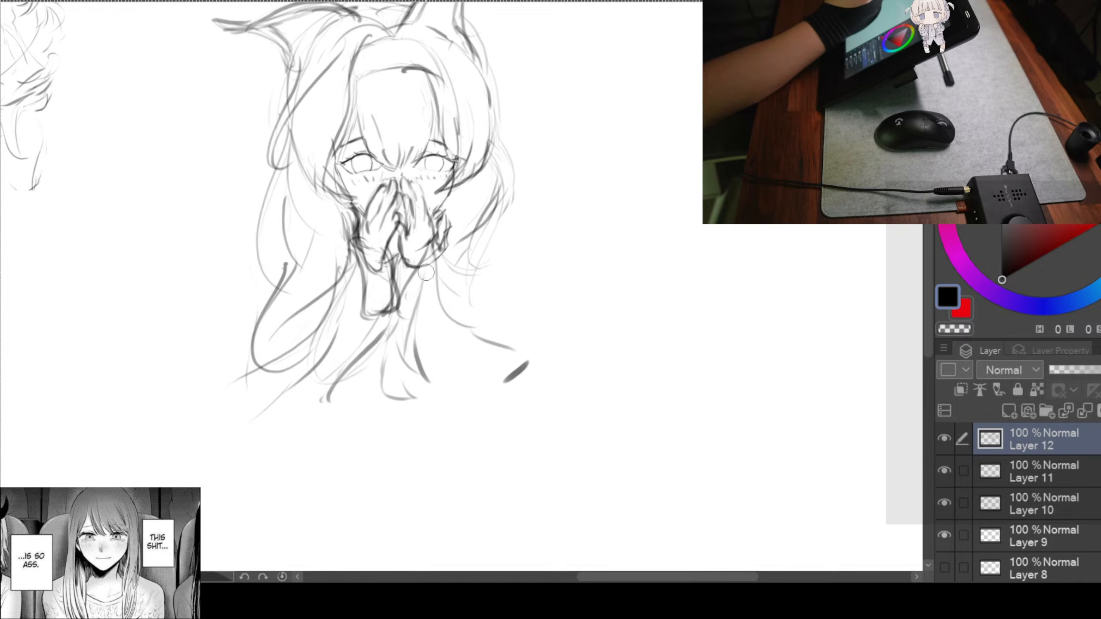
pyautogui.moveTo(396, 264); pyautogui.dragTo(399, 329)
pyautogui.moveTo(446, 236)
pyautogui.mouseDown()
pyautogui.moveTo(445, 282)
pyautogui.moveTo(447, 248)
pyautogui.moveTo(467, 343)
pyautogui.mouseUp()
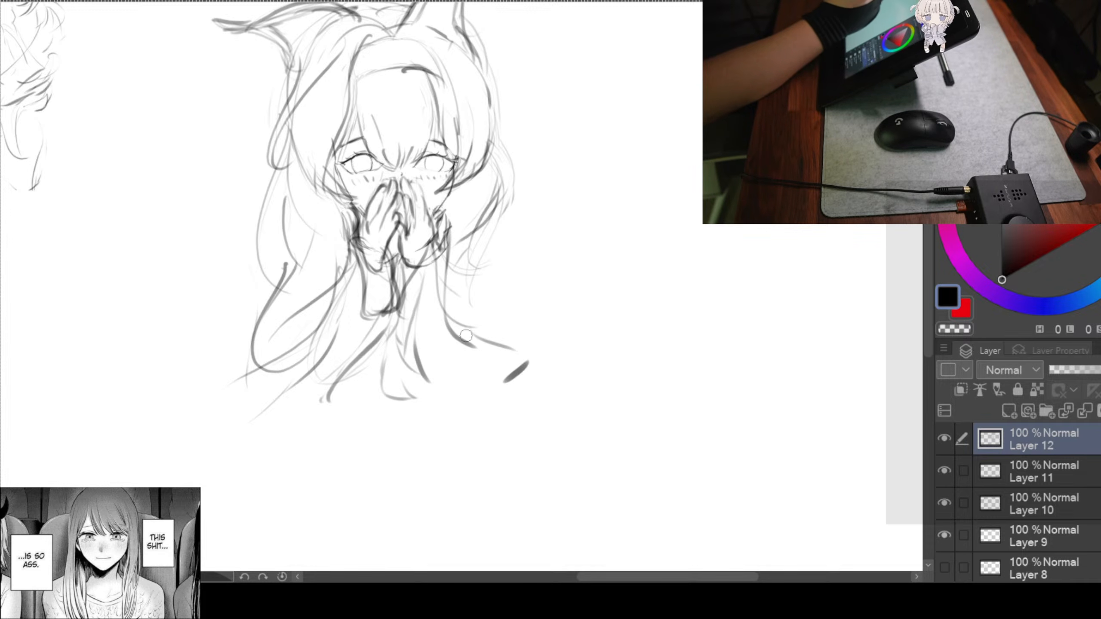
# Add dark flowing strokes from the forearms down across the chest to the lower edge of the sketch
pyautogui.moveTo(404, 276); pyautogui.dragTo(387, 392)
pyautogui.moveTo(396, 299); pyautogui.dragTo(339, 390)
pyautogui.moveTo(375, 352); pyautogui.dragTo(324, 400)
pyautogui.moveTo(362, 361); pyautogui.dragTo(414, 366)
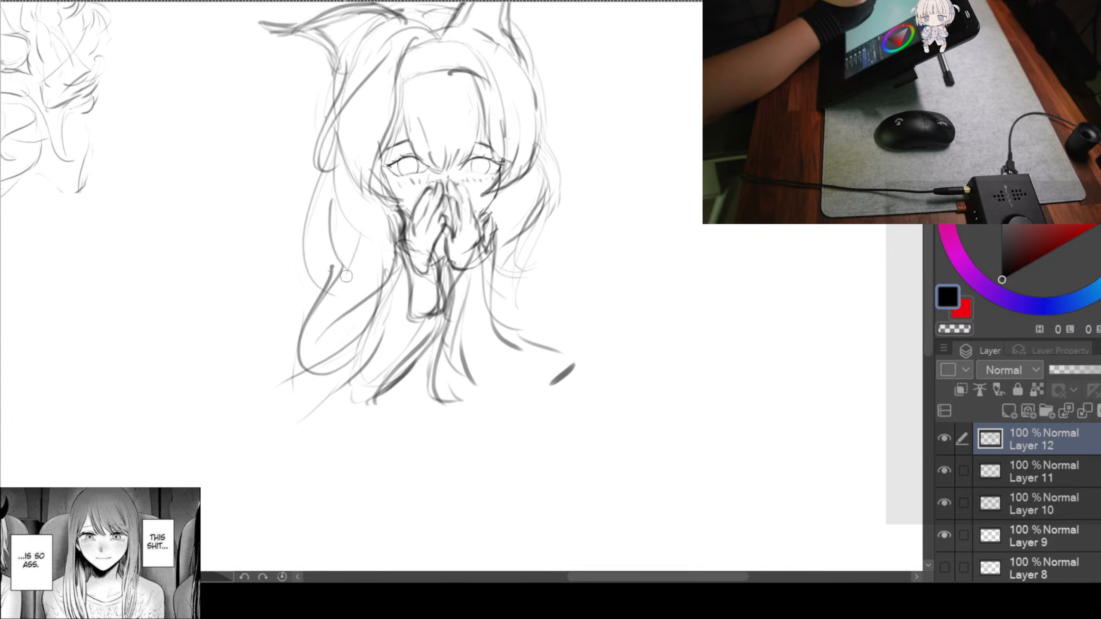
# Draw a long hair strand sweeping outward and down from the viewer-left side of the hair
pyautogui.moveTo(365, 264)
pyautogui.mouseDown()
pyautogui.moveTo(382, 283)
pyautogui.moveTo(409, 282)
pyautogui.mouseUp()
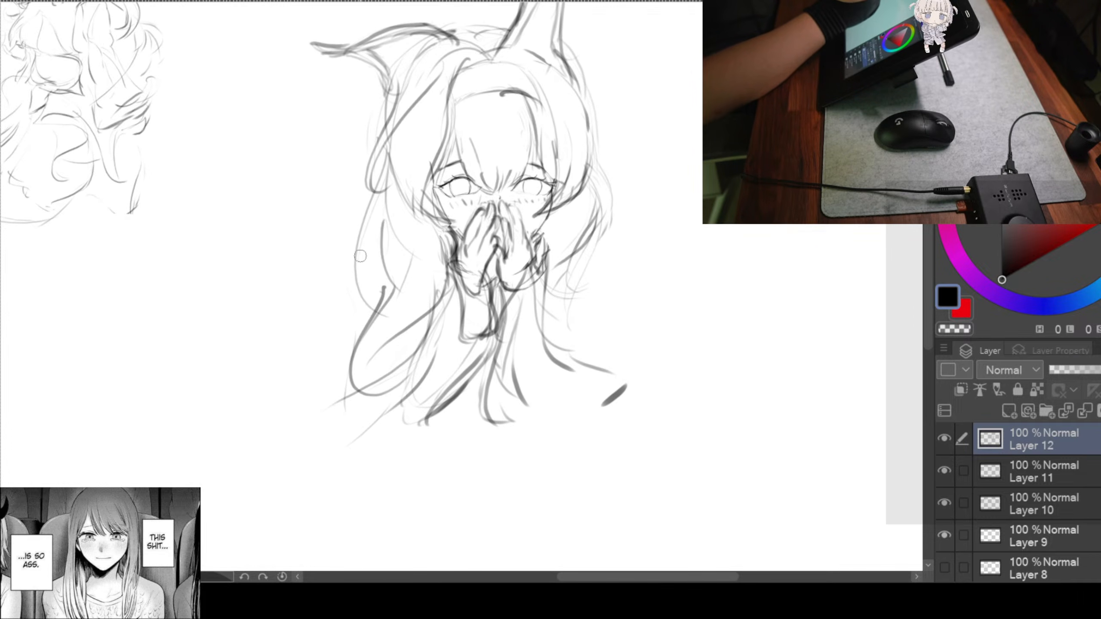
pyautogui.moveTo(351, 260); pyautogui.dragTo(277, 364)
pyautogui.hotkey('ctrl', 'z')
pyautogui.moveTo(351, 260); pyautogui.dragTo(276, 364)
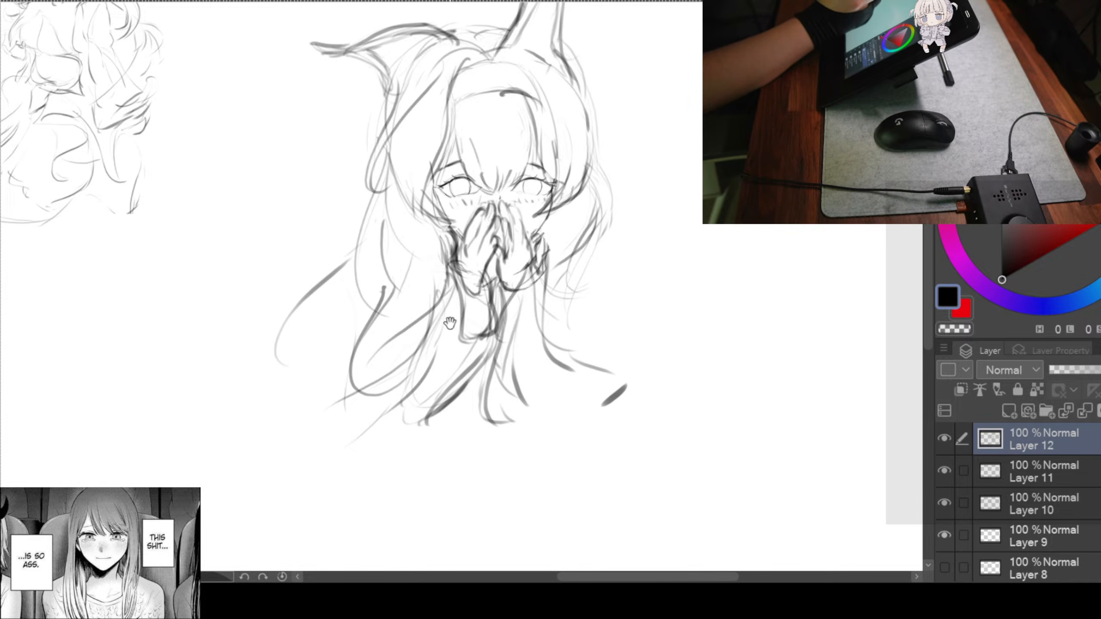
# Build up the viewer-left hair with long wavy locks ending in curled tips and a connecting stroke toward the head
pyautogui.moveTo(453, 320); pyautogui.dragTo(356, 304)
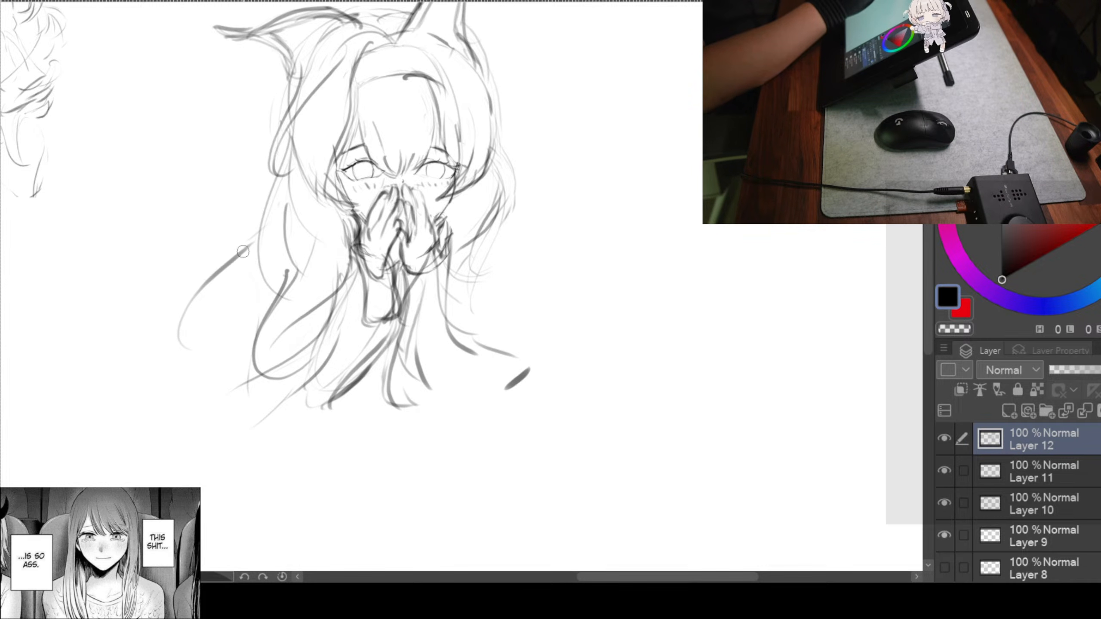
pyautogui.moveTo(240, 266); pyautogui.dragTo(180, 385)
pyautogui.moveTo(255, 323)
pyautogui.mouseDown()
pyautogui.moveTo(199, 371)
pyautogui.moveTo(198, 431)
pyautogui.mouseUp()
pyautogui.moveTo(275, 291); pyautogui.dragTo(245, 373)
pyautogui.moveTo(236, 259)
pyautogui.mouseDown()
pyautogui.moveTo(188, 304)
pyautogui.moveTo(135, 399)
pyautogui.mouseUp()
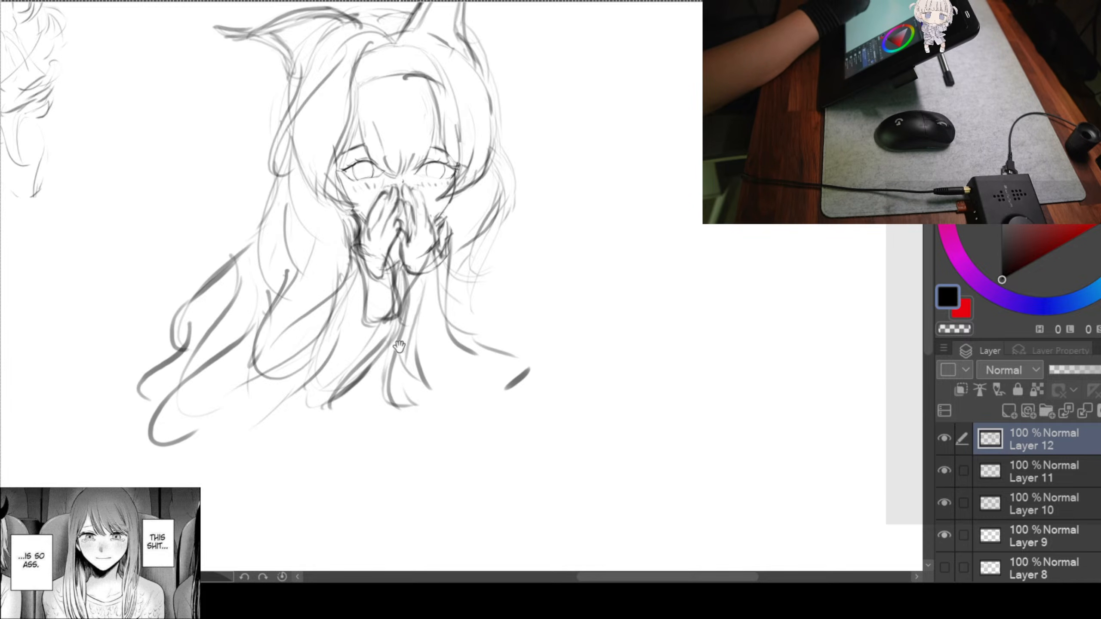
pyautogui.moveTo(406, 348); pyautogui.dragTo(315, 388)
pyautogui.moveTo(198, 206); pyautogui.dragTo(154, 260)
# Start the viewer-right hair with an arc sweeping out from the head and curved inner locks beside the hands
pyautogui.moveTo(247, 328)
pyautogui.mouseDown()
pyautogui.moveTo(417, 283)
pyautogui.moveTo(388, 229)
pyautogui.mouseUp()
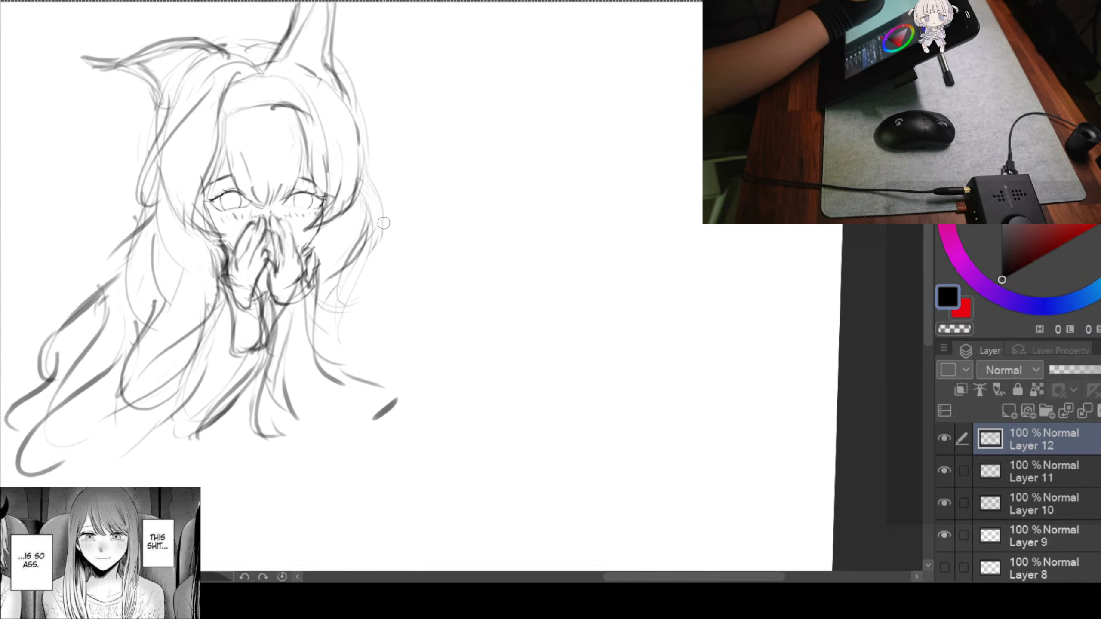
pyautogui.moveTo(367, 189)
pyautogui.mouseDown()
pyautogui.moveTo(407, 204)
pyautogui.moveTo(420, 271)
pyautogui.mouseUp()
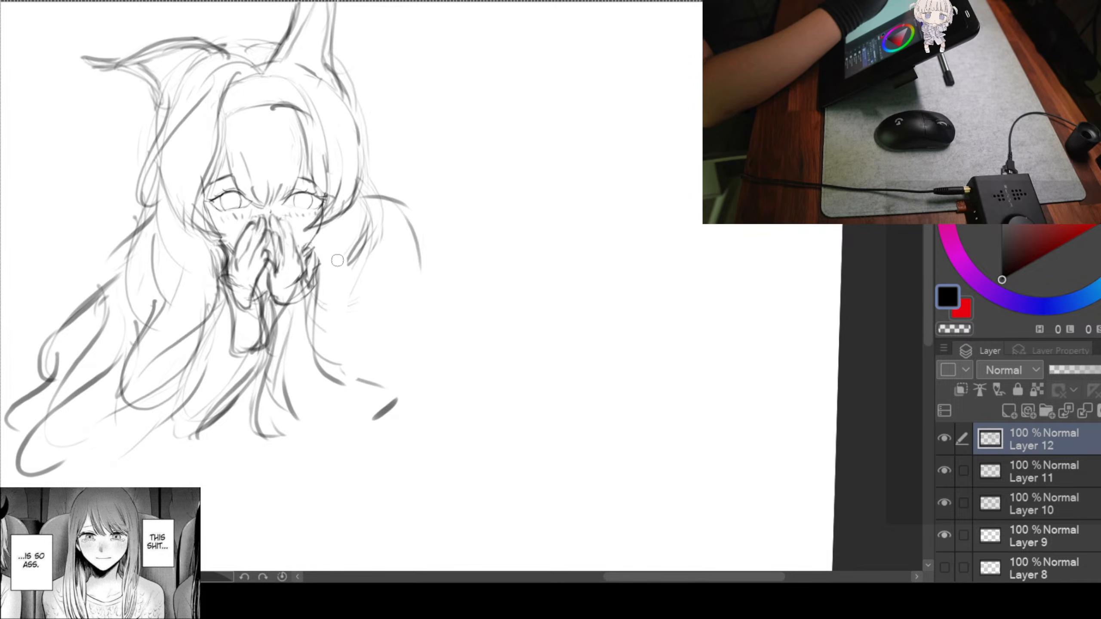
pyautogui.moveTo(320, 261); pyautogui.dragTo(433, 334)
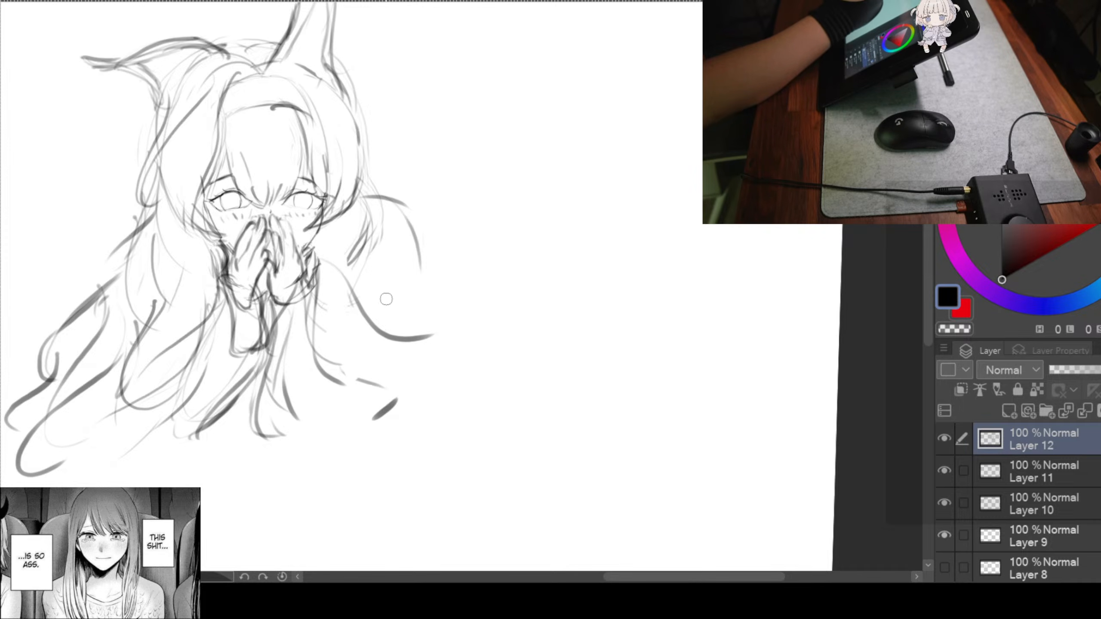
pyautogui.moveTo(361, 276)
pyautogui.mouseDown()
pyautogui.moveTo(357, 315)
pyautogui.moveTo(383, 391)
pyautogui.moveTo(332, 296)
pyautogui.moveTo(381, 373)
pyautogui.mouseUp()
pyautogui.hotkey('ctrl', 'z')
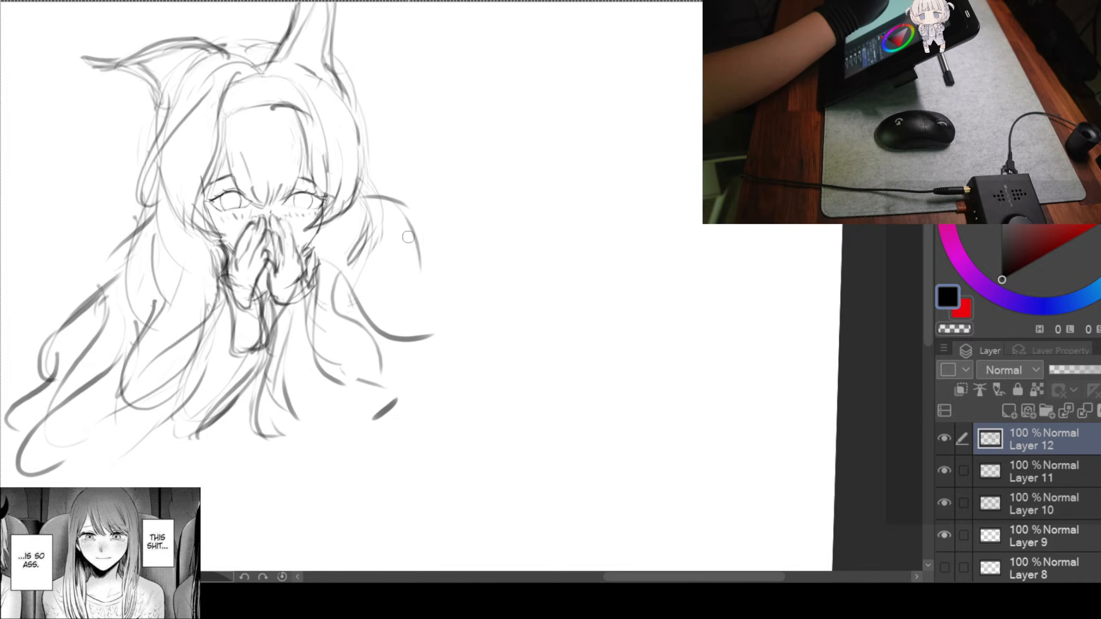
# Extend the outer contour of the viewer-right hair downward with long overlapping curved strokes
pyautogui.moveTo(384, 215); pyautogui.dragTo(444, 279)
pyautogui.moveTo(400, 242); pyautogui.dragTo(434, 364)
pyautogui.moveTo(455, 295); pyautogui.dragTo(476, 386)
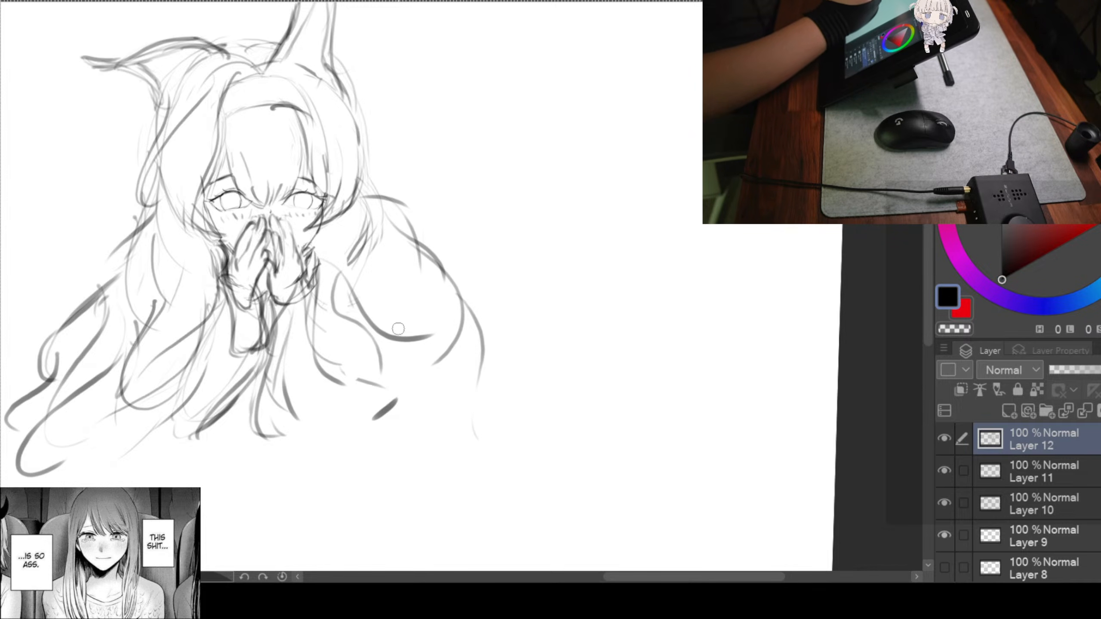
# Draw the lower ends of the viewer-right locks with curled tips and add a rounded curl inside the hair mass
pyautogui.moveTo(395, 344); pyautogui.dragTo(455, 416)
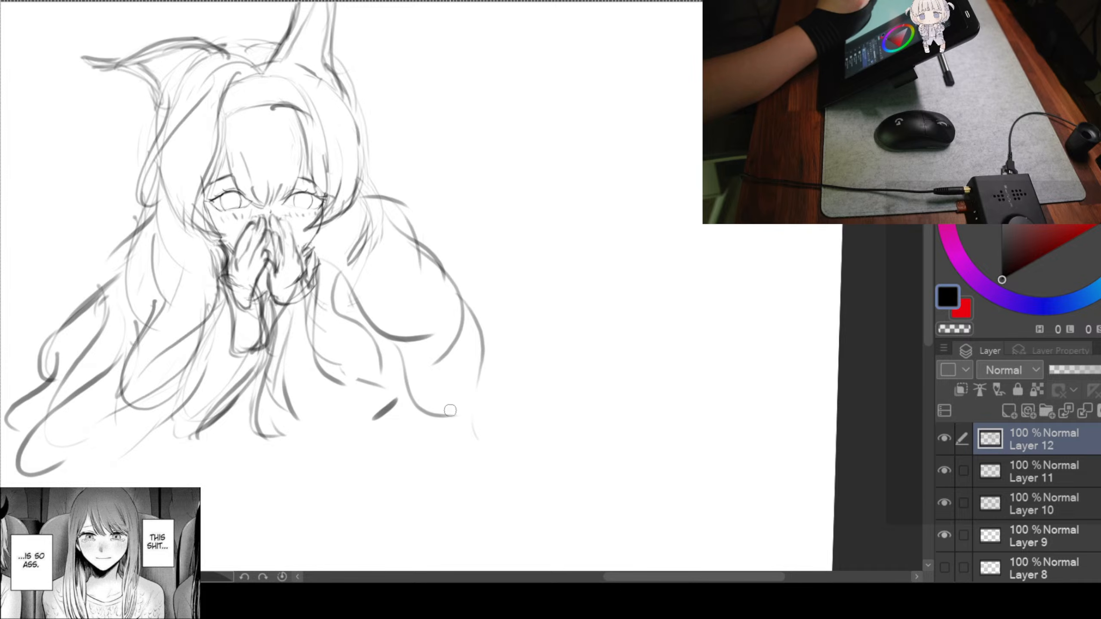
pyautogui.hotkey('ctrl', 'z')
pyautogui.moveTo(424, 311); pyautogui.dragTo(444, 416)
pyautogui.moveTo(429, 349)
pyautogui.mouseDown()
pyautogui.moveTo(424, 373)
pyautogui.moveTo(423, 359)
pyautogui.moveTo(462, 411)
pyautogui.mouseUp()
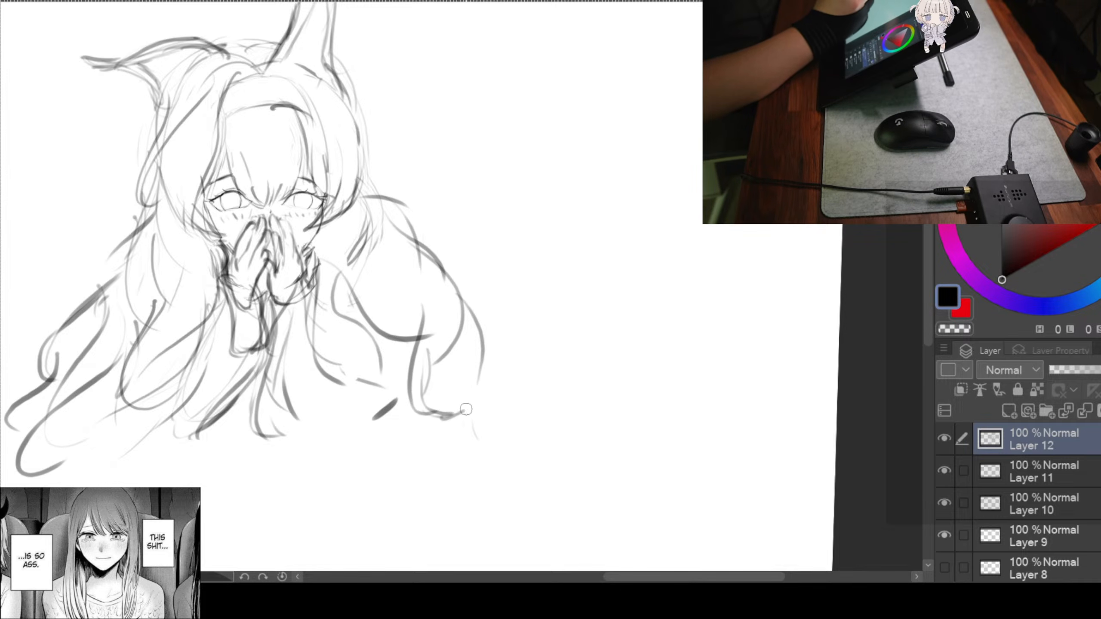
pyautogui.moveTo(454, 367); pyautogui.dragTo(486, 410)
pyautogui.moveTo(396, 356); pyautogui.dragTo(395, 422)
pyautogui.moveTo(377, 265)
pyautogui.mouseDown()
pyautogui.moveTo(440, 311)
pyautogui.moveTo(505, 310)
pyautogui.mouseUp()
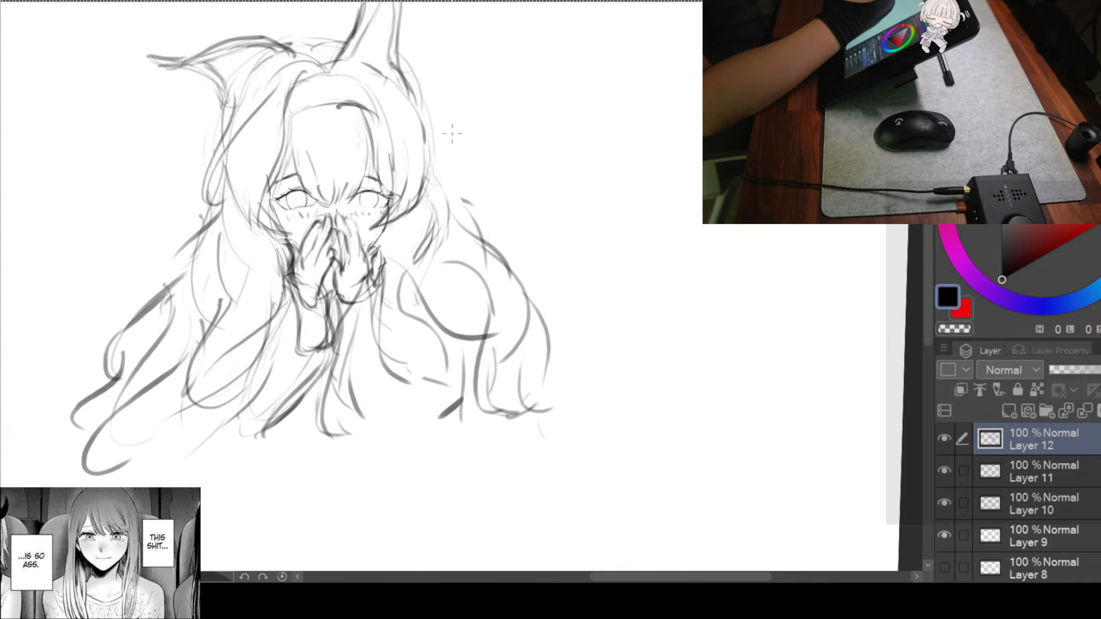
# Add short accent strokes along the upper outer edge of the viewer-right hair
pyautogui.moveTo(488, 180); pyautogui.dragTo(481, 177)
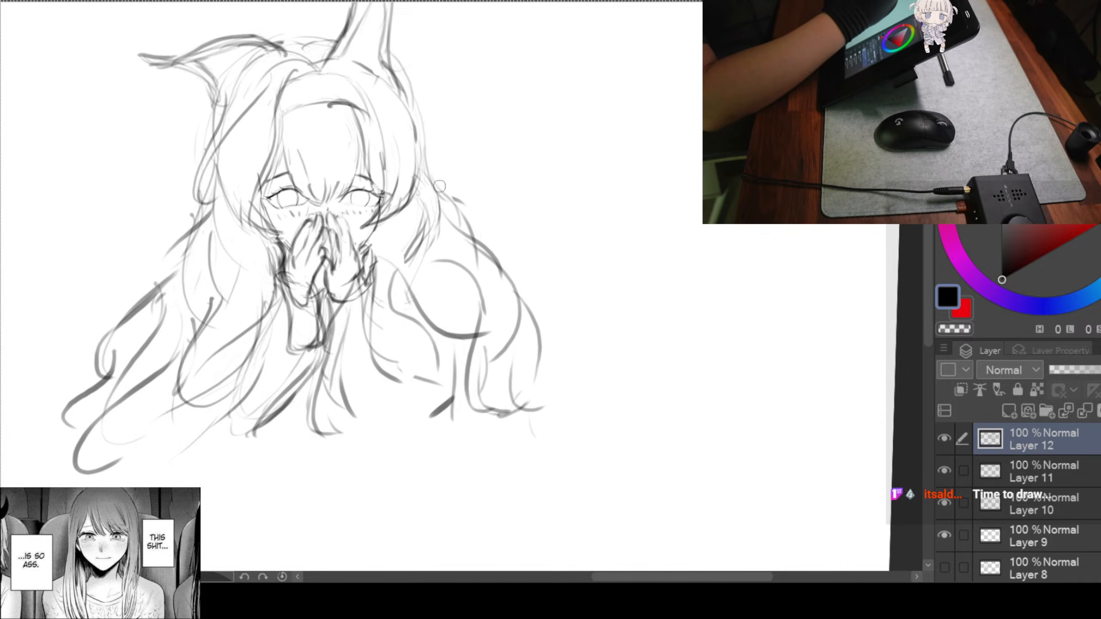
pyautogui.moveTo(468, 242); pyautogui.dragTo(478, 268)
pyautogui.moveTo(454, 221); pyautogui.dragTo(481, 260)
pyautogui.moveTo(371, 168); pyautogui.dragTo(448, 176)
# Examine the eared character's overall silhouette and hair balance up close and beside the three earlier sketches on the canvas
pyautogui.scroll(-1, 448, 175)
pyautogui.scroll(-1, 450, 183)
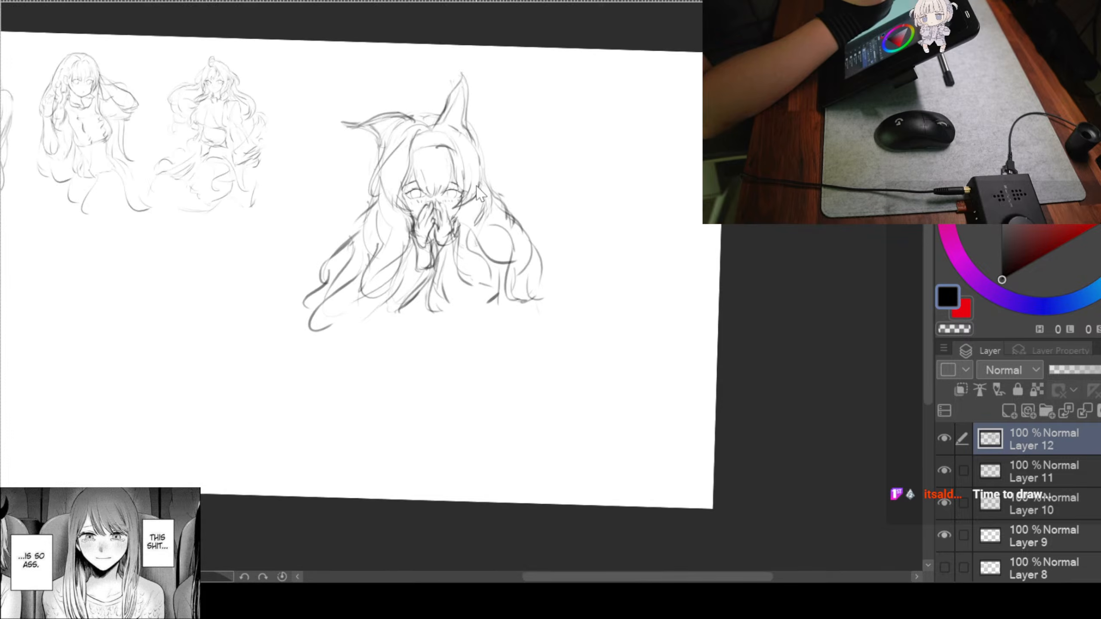
pyautogui.scroll(2, 479, 187)
pyautogui.scroll(-1, 475, 195)
pyautogui.moveTo(488, 242); pyautogui.dragTo(506, 236)
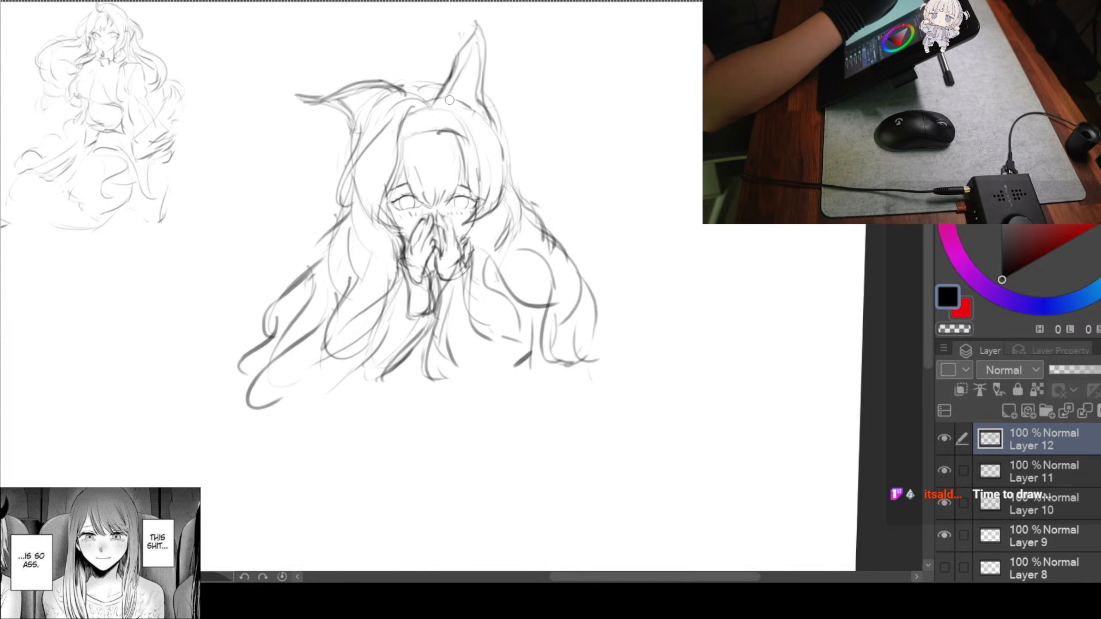
pyautogui.moveTo(456, 131); pyautogui.dragTo(445, 151)
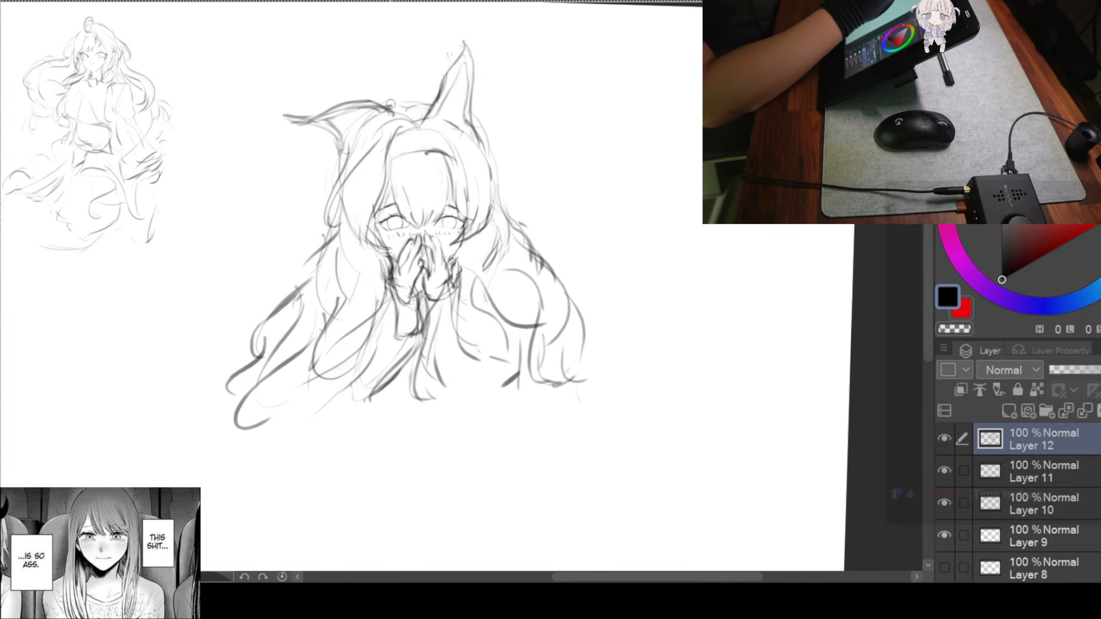
pyautogui.moveTo(476, 140); pyautogui.dragTo(492, 152)
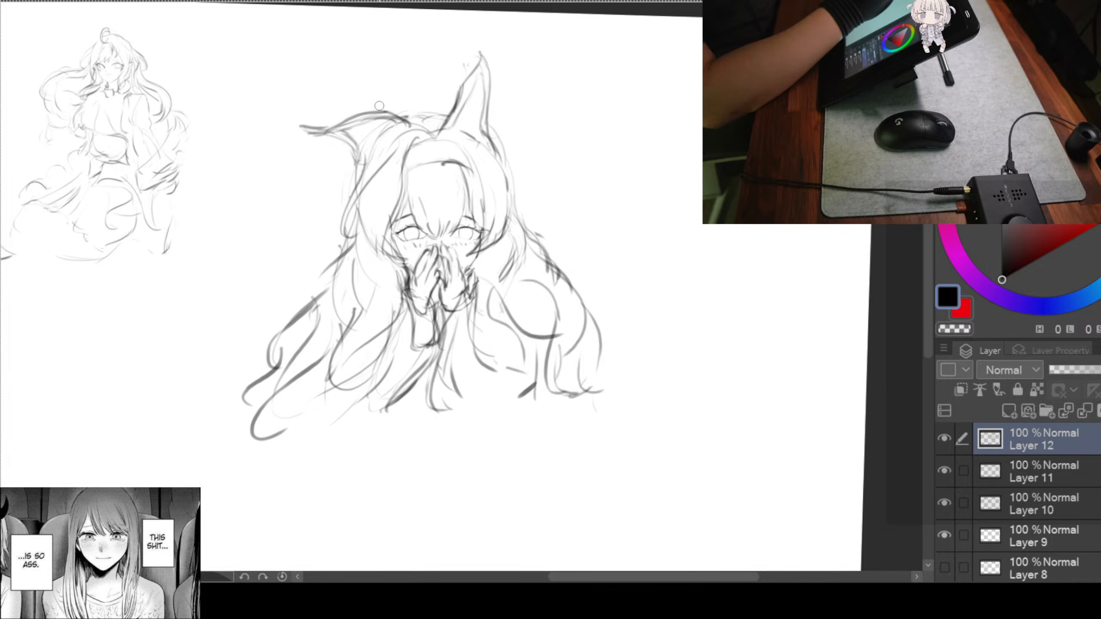
pyautogui.scroll(-3, 609, 143)
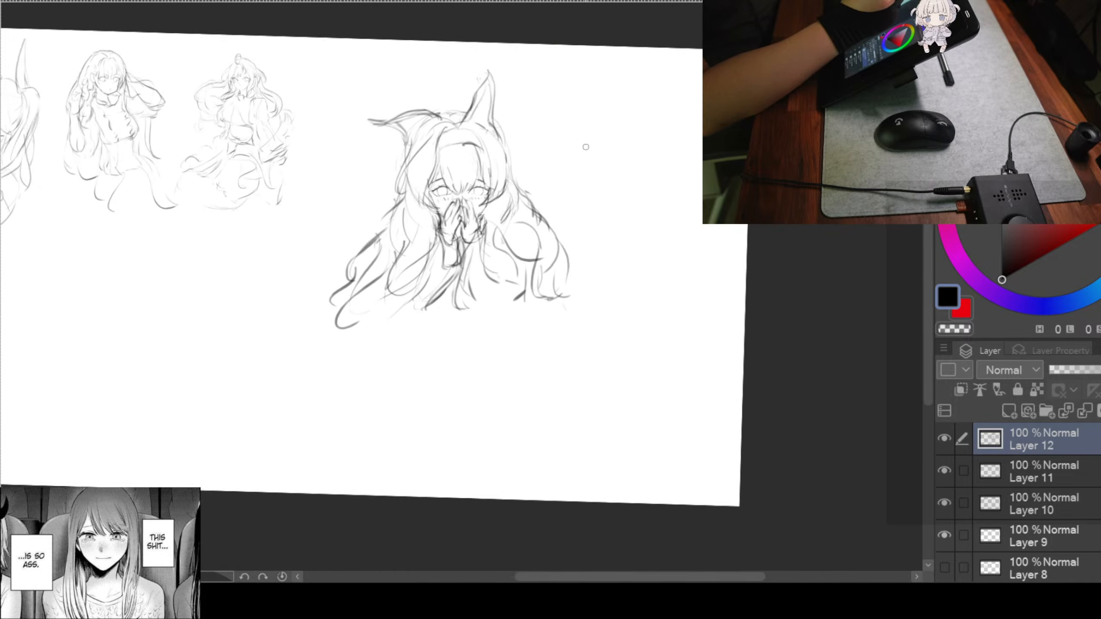
pyautogui.scroll(5, 589, 138)
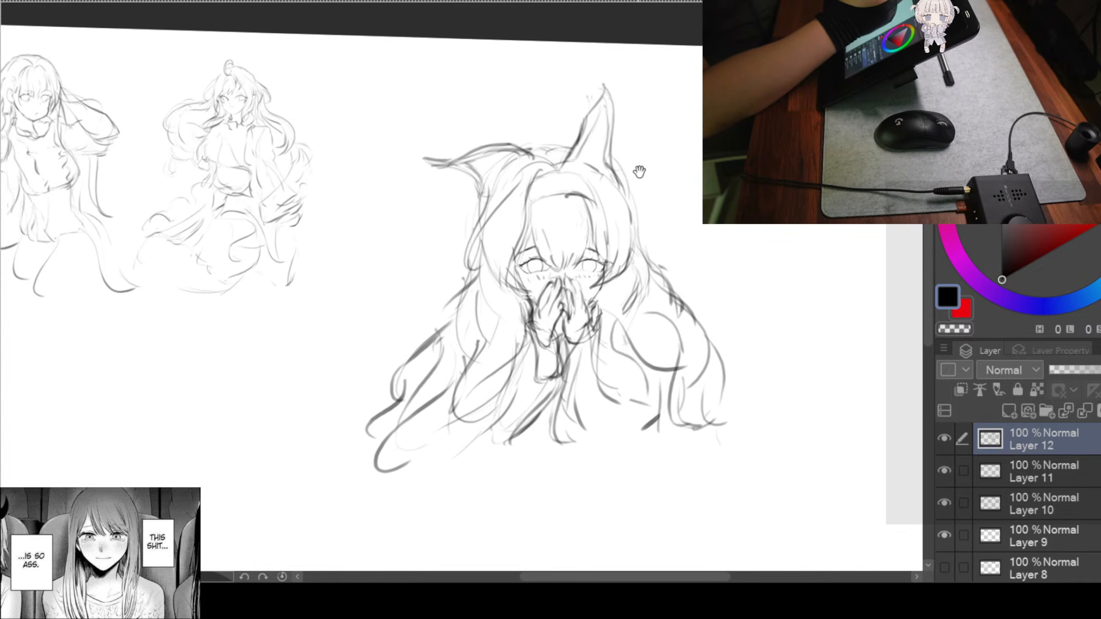
pyautogui.scroll(-2, 635, 165)
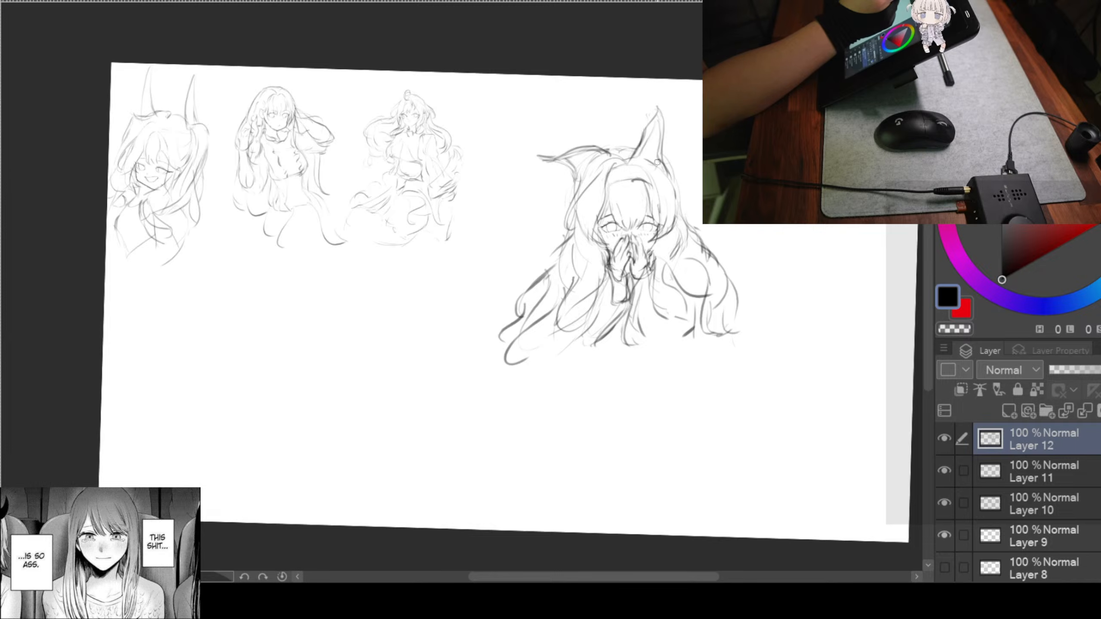
pyautogui.moveTo(680, 125)
pyautogui.mouseDown()
pyautogui.moveTo(697, 124)
pyautogui.moveTo(662, 119)
pyautogui.mouseUp()
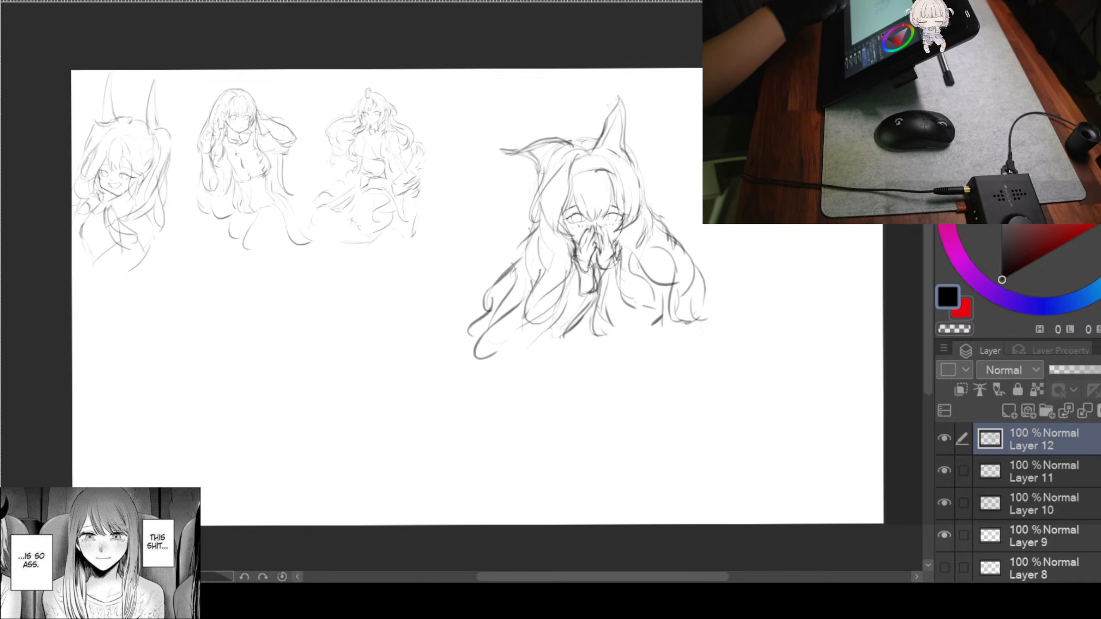